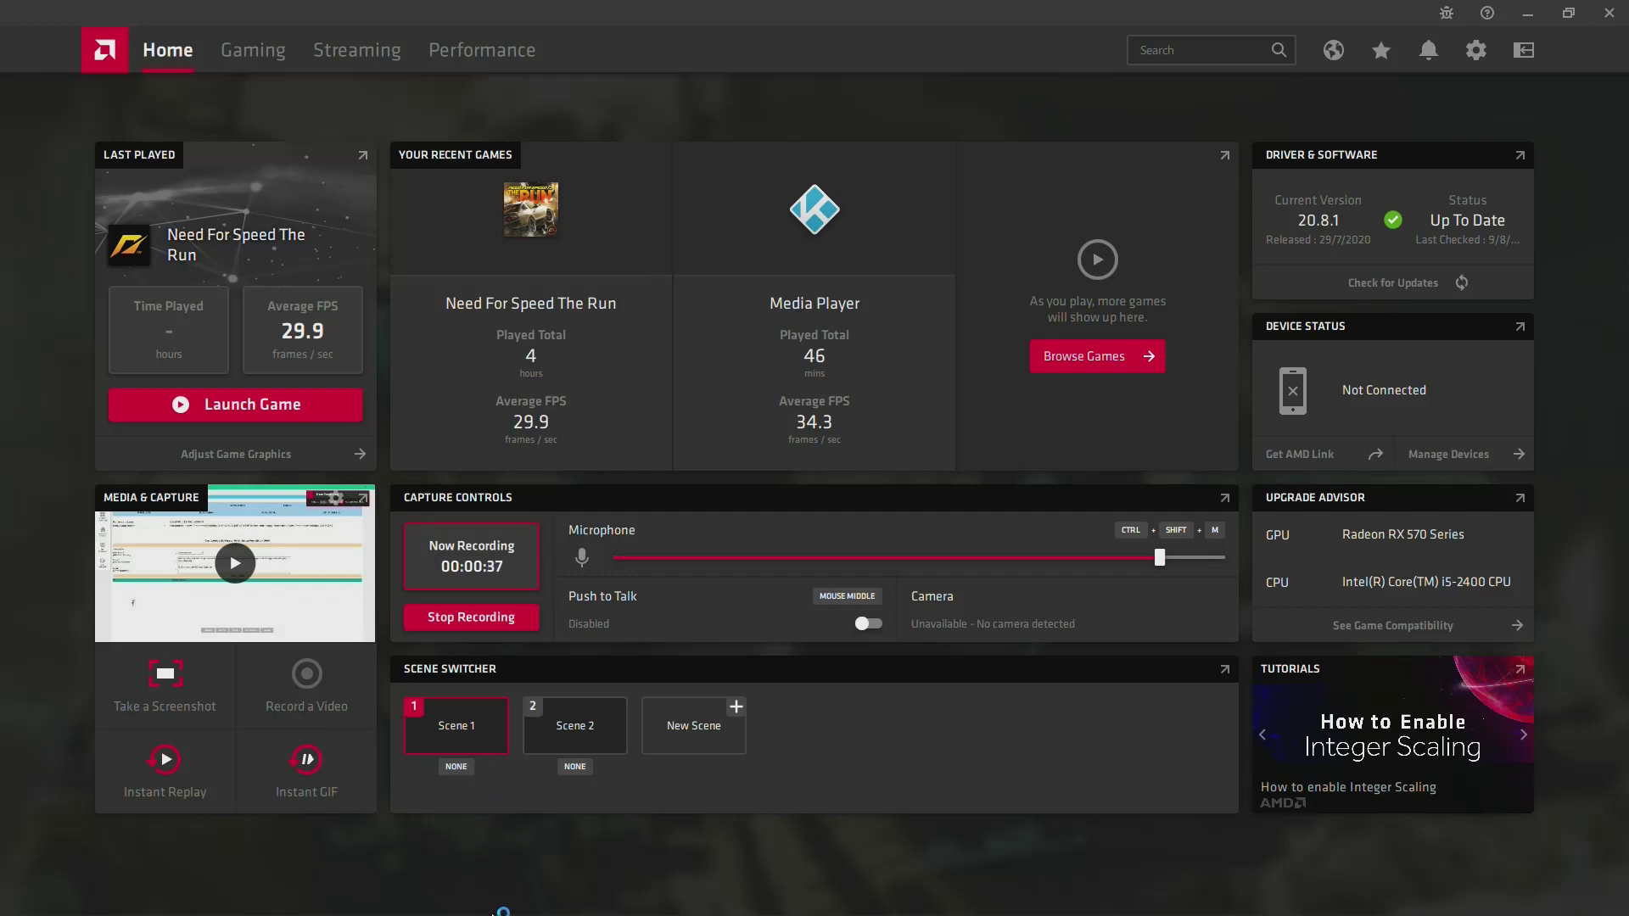
Step: Minimize AMD Radeon Software and bring up a new Chrome window from the taskbar
click(1526, 16)
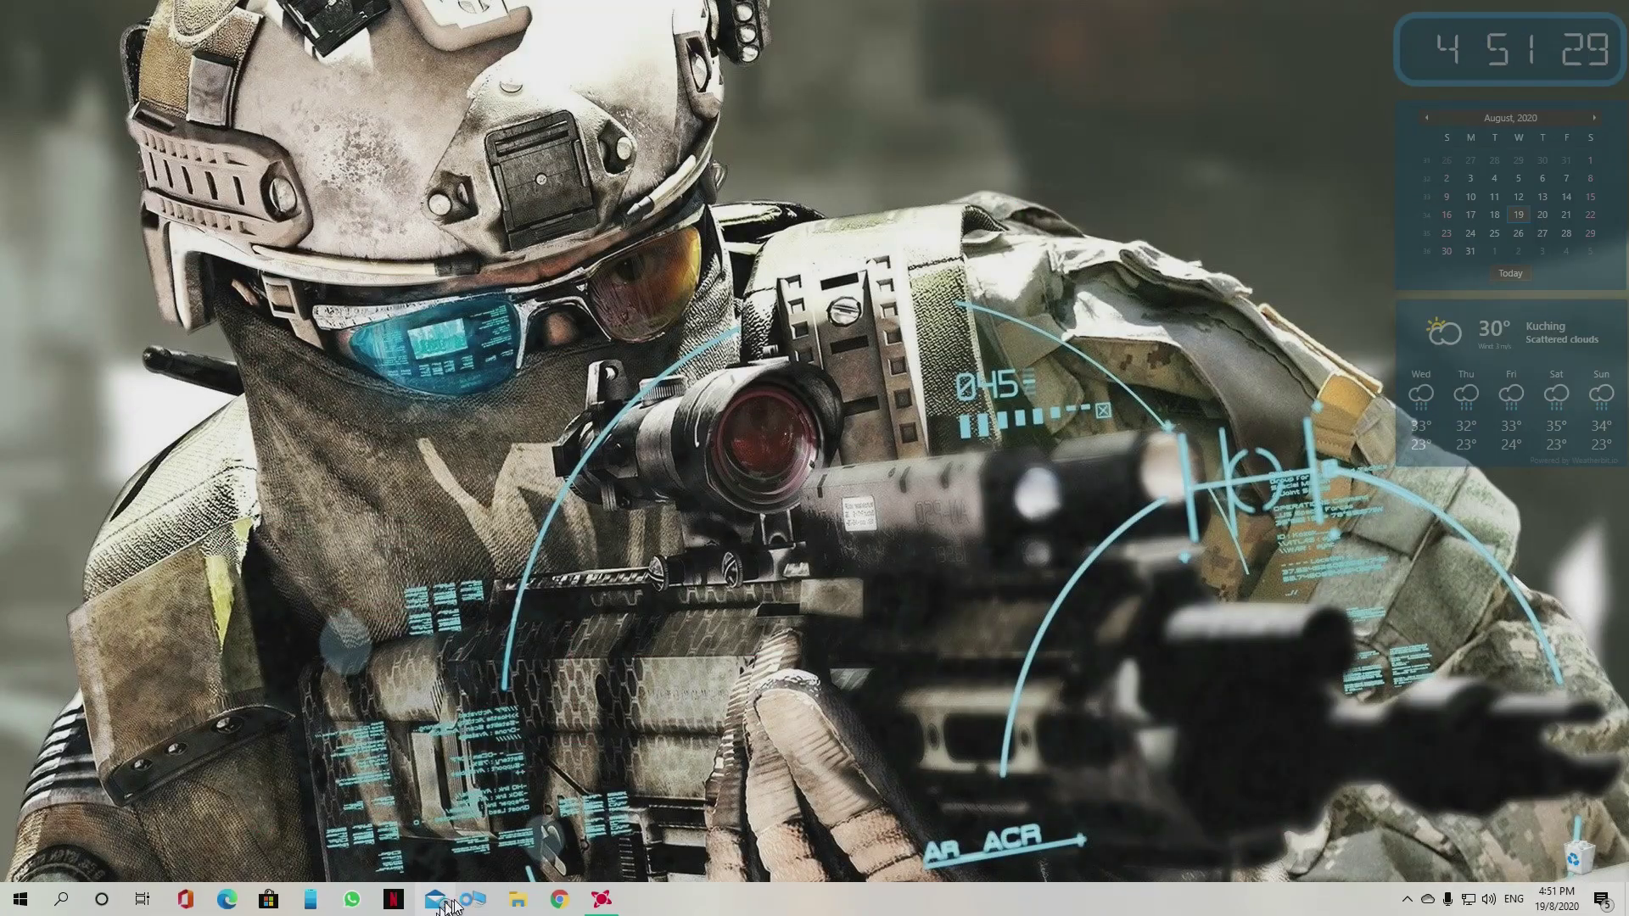
click(560, 900)
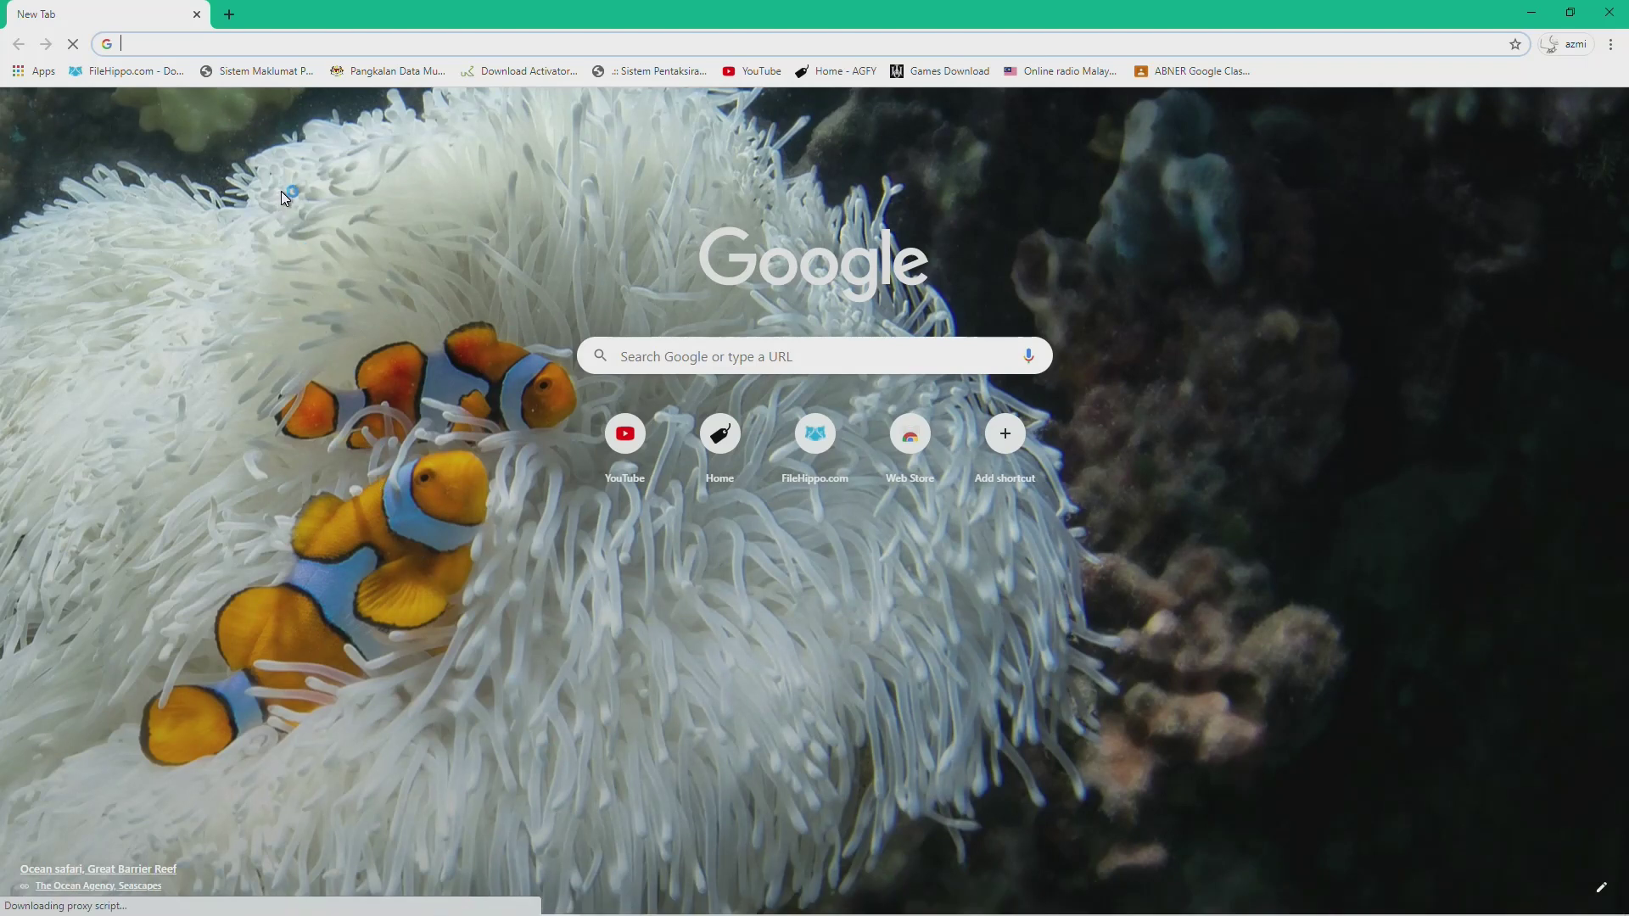
click(191, 48)
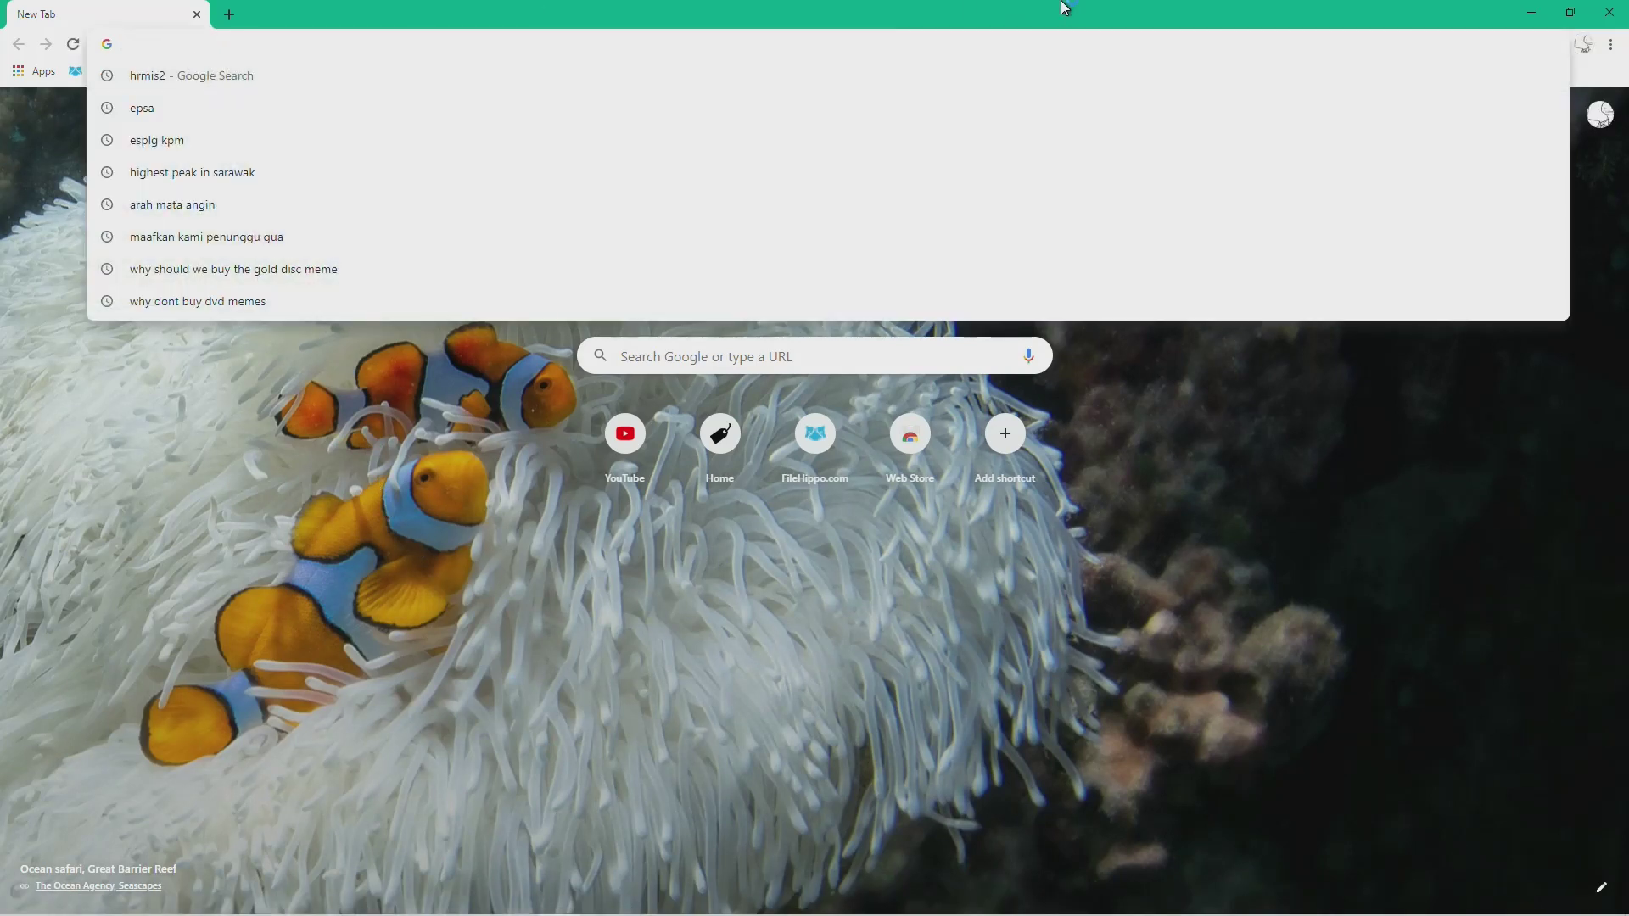
text(htt)
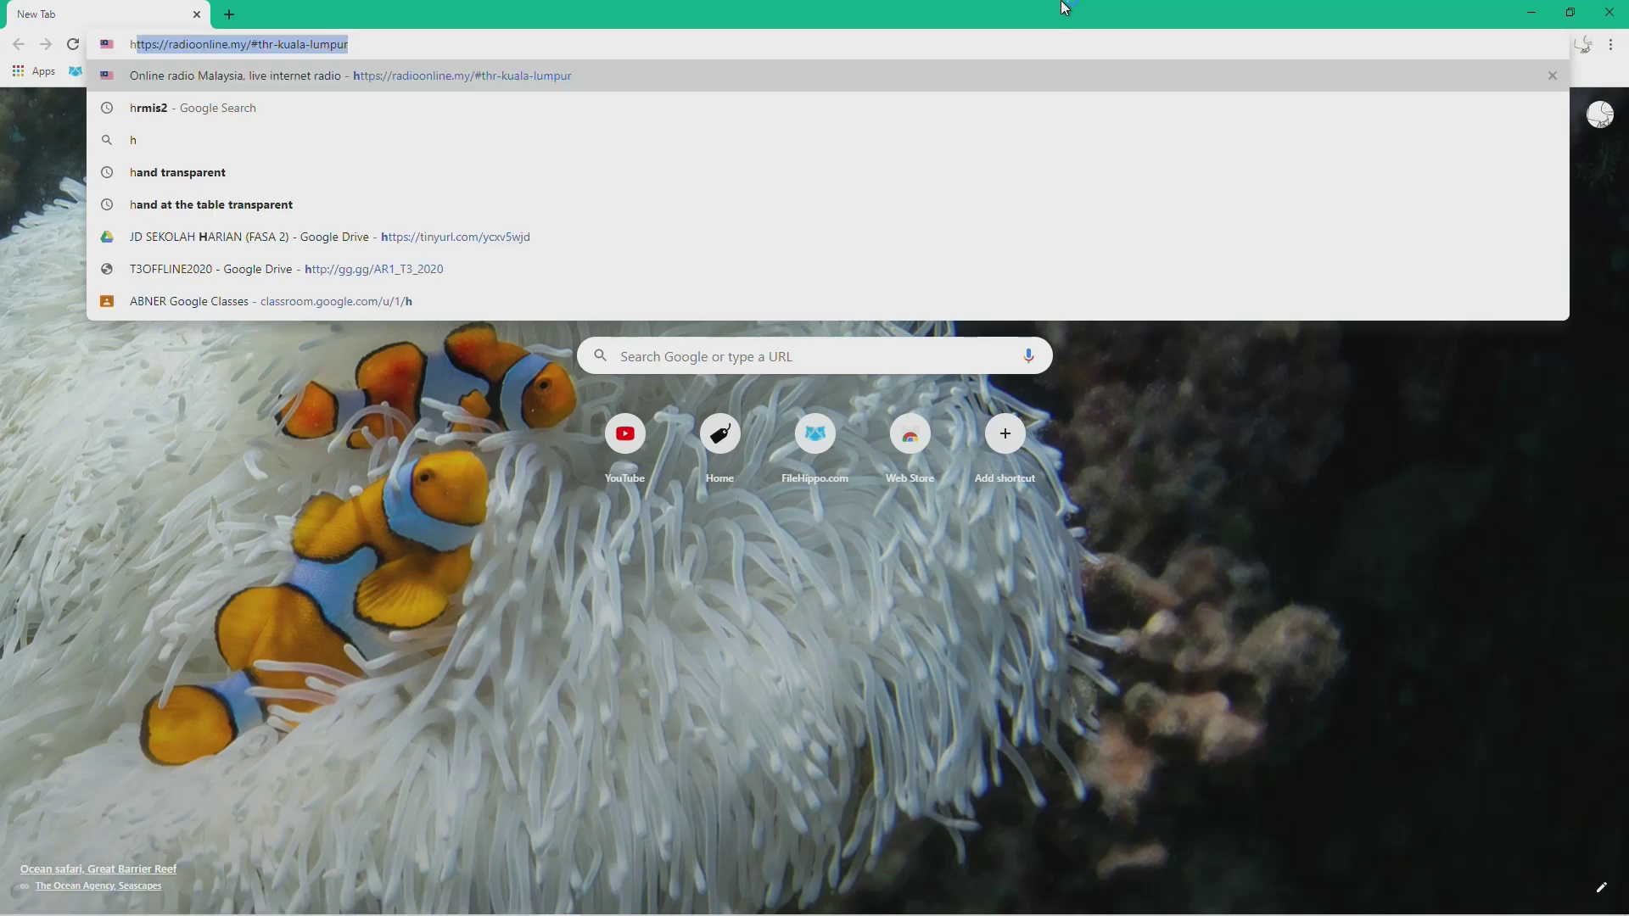
text(ps)
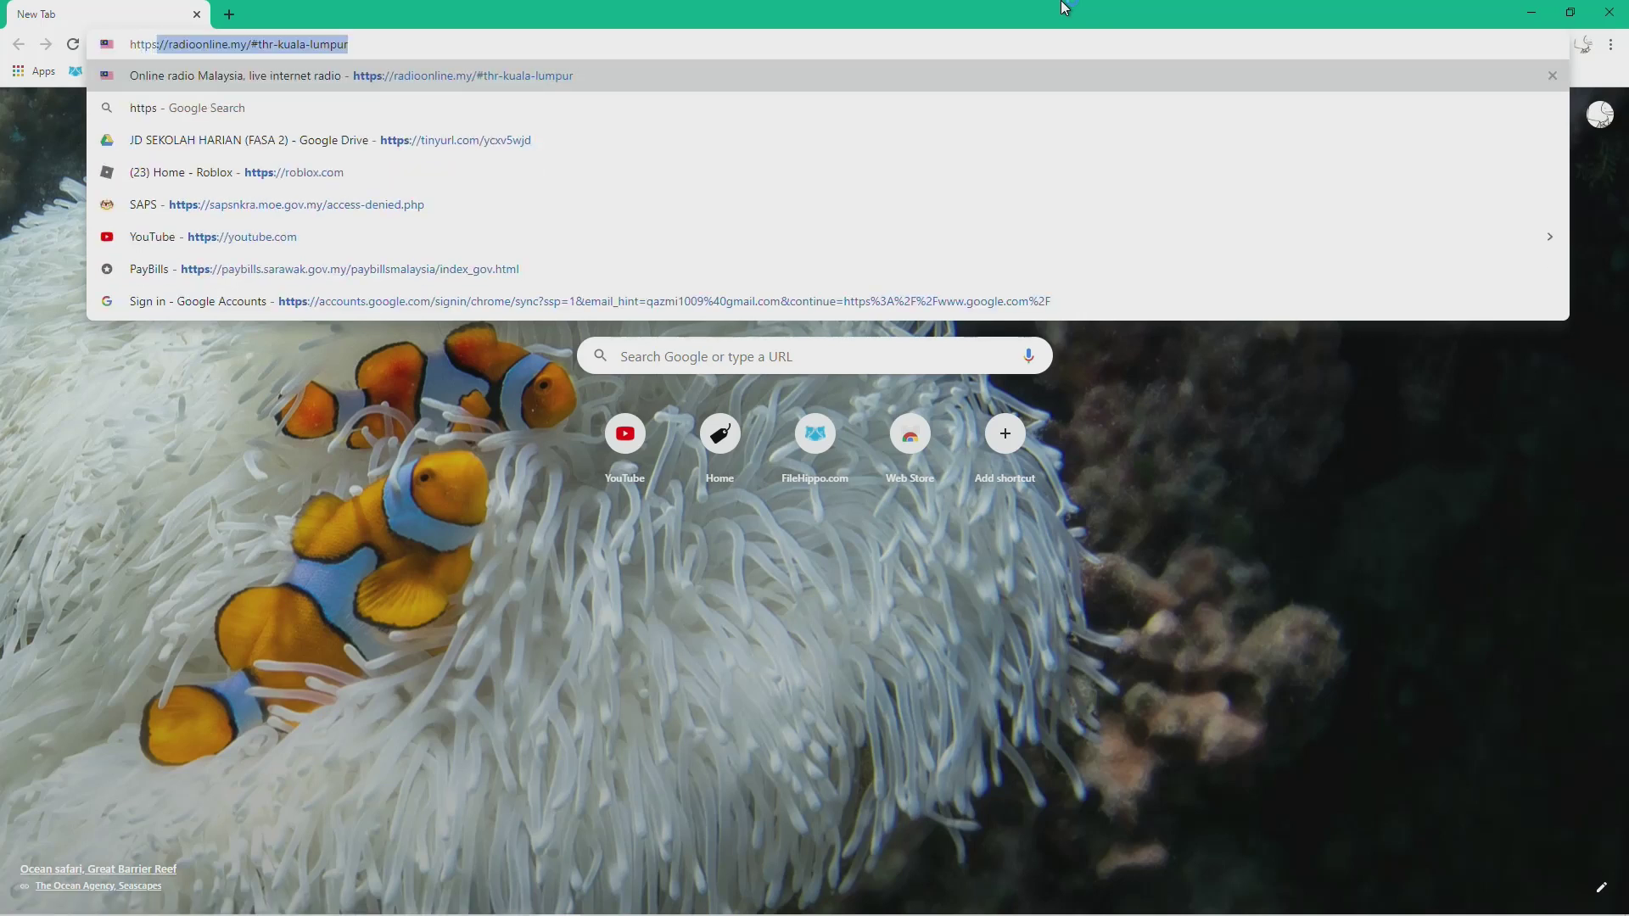
text(:)
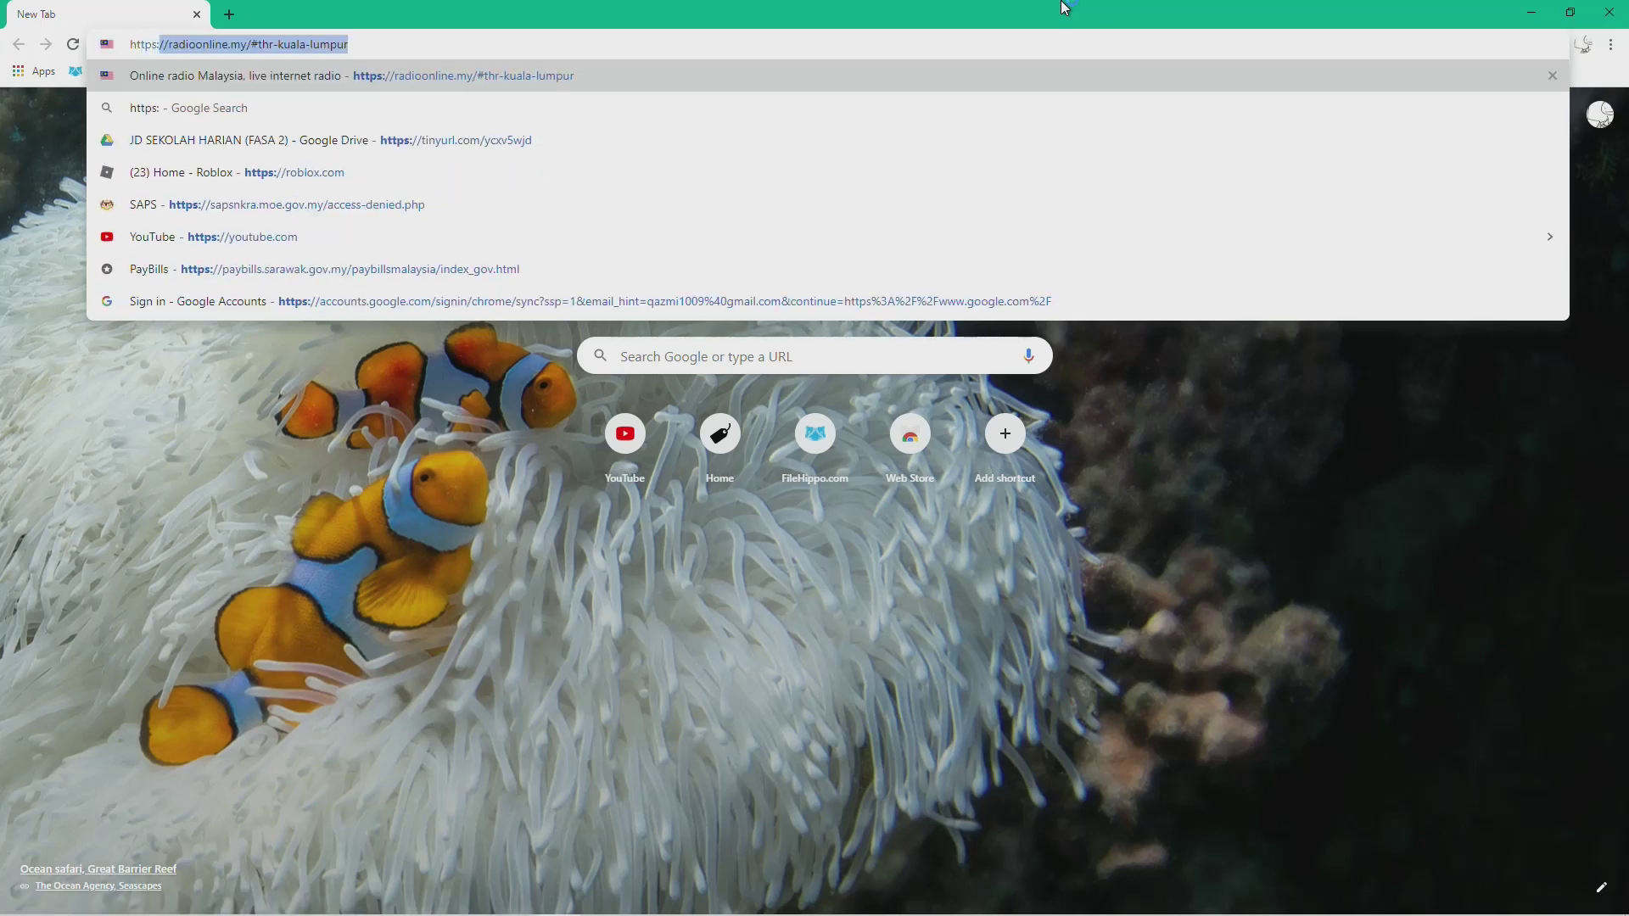
text(//)
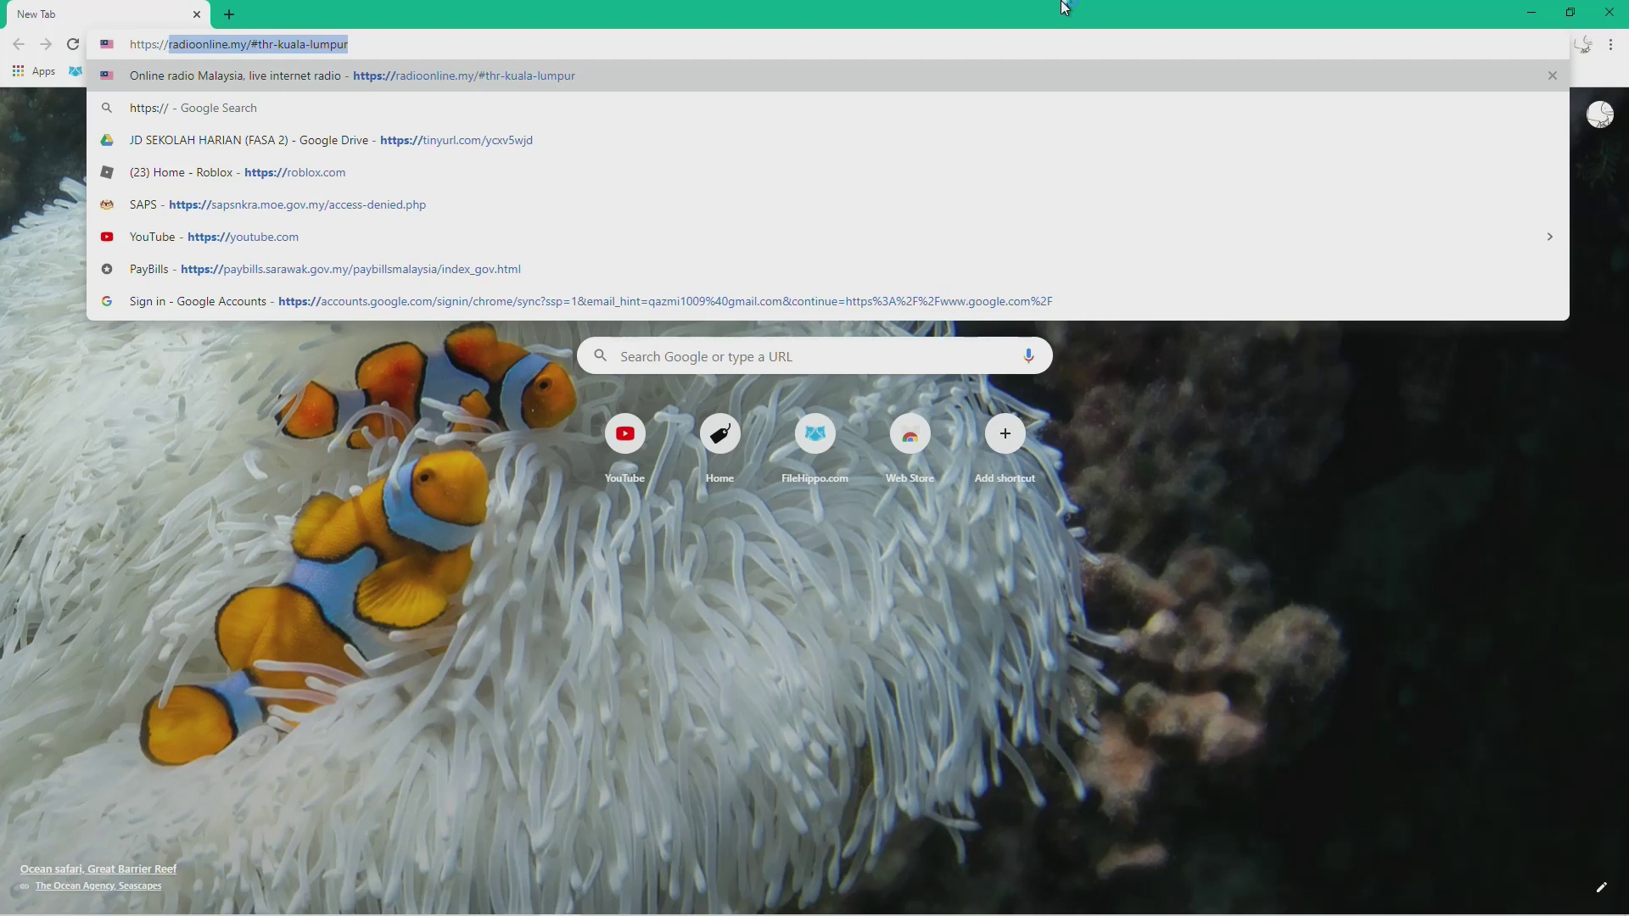
text(ti)
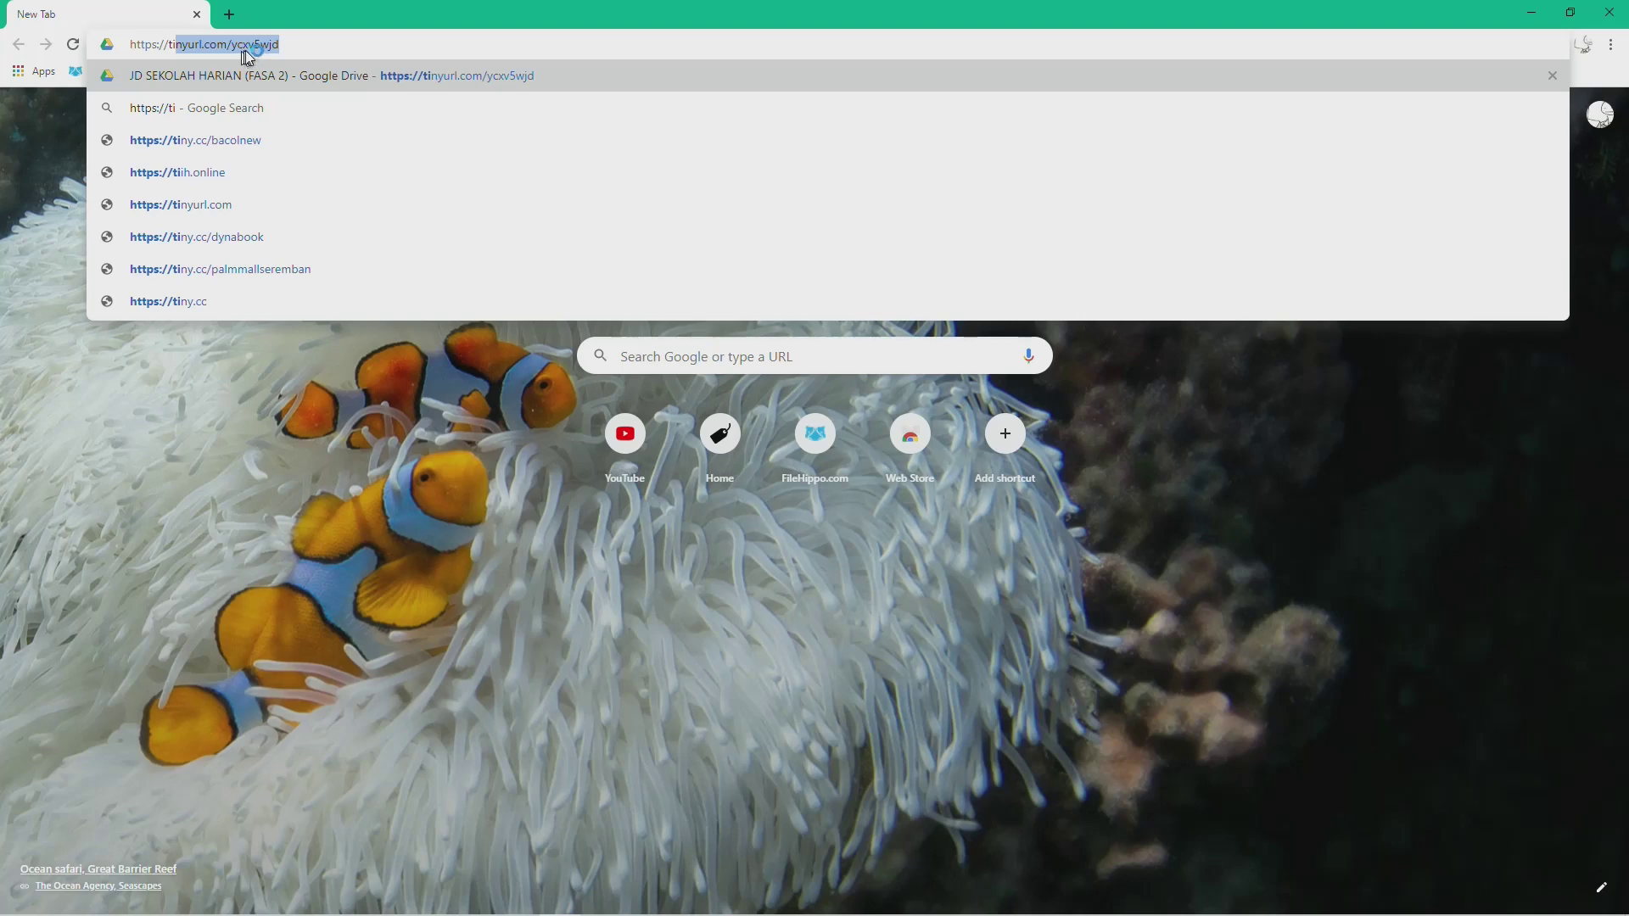
key(Return)
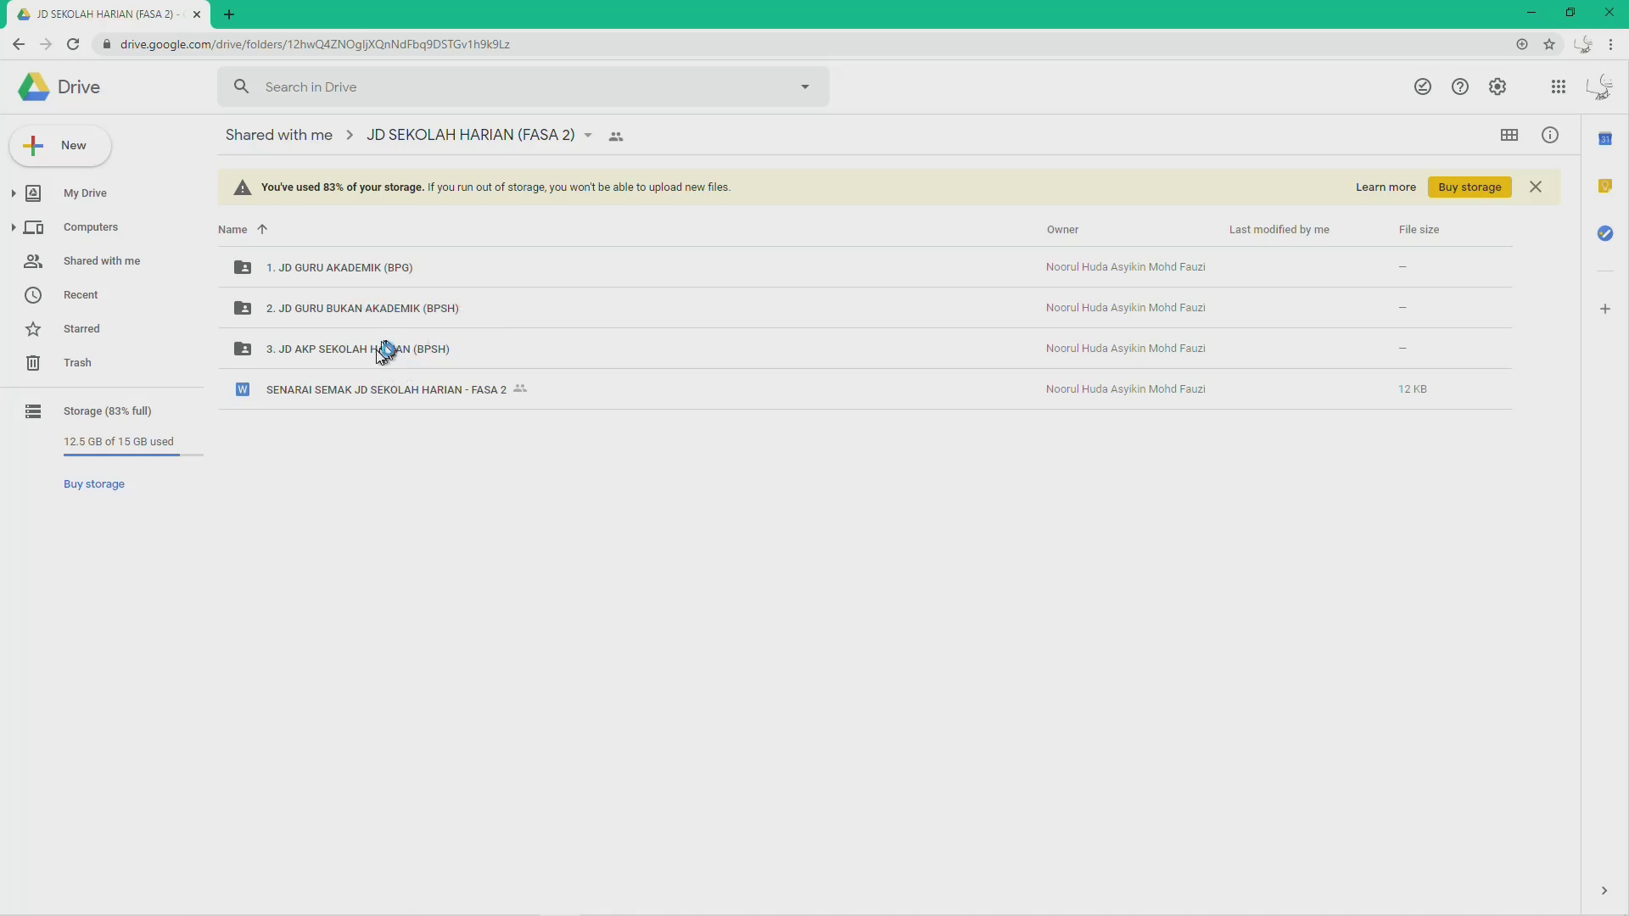
Step: Open the 1. JD GURU AKADEMIK (BPG) folder, view the DG41-DG54 file's actions, then minimise Chrome
double_click(341, 272)
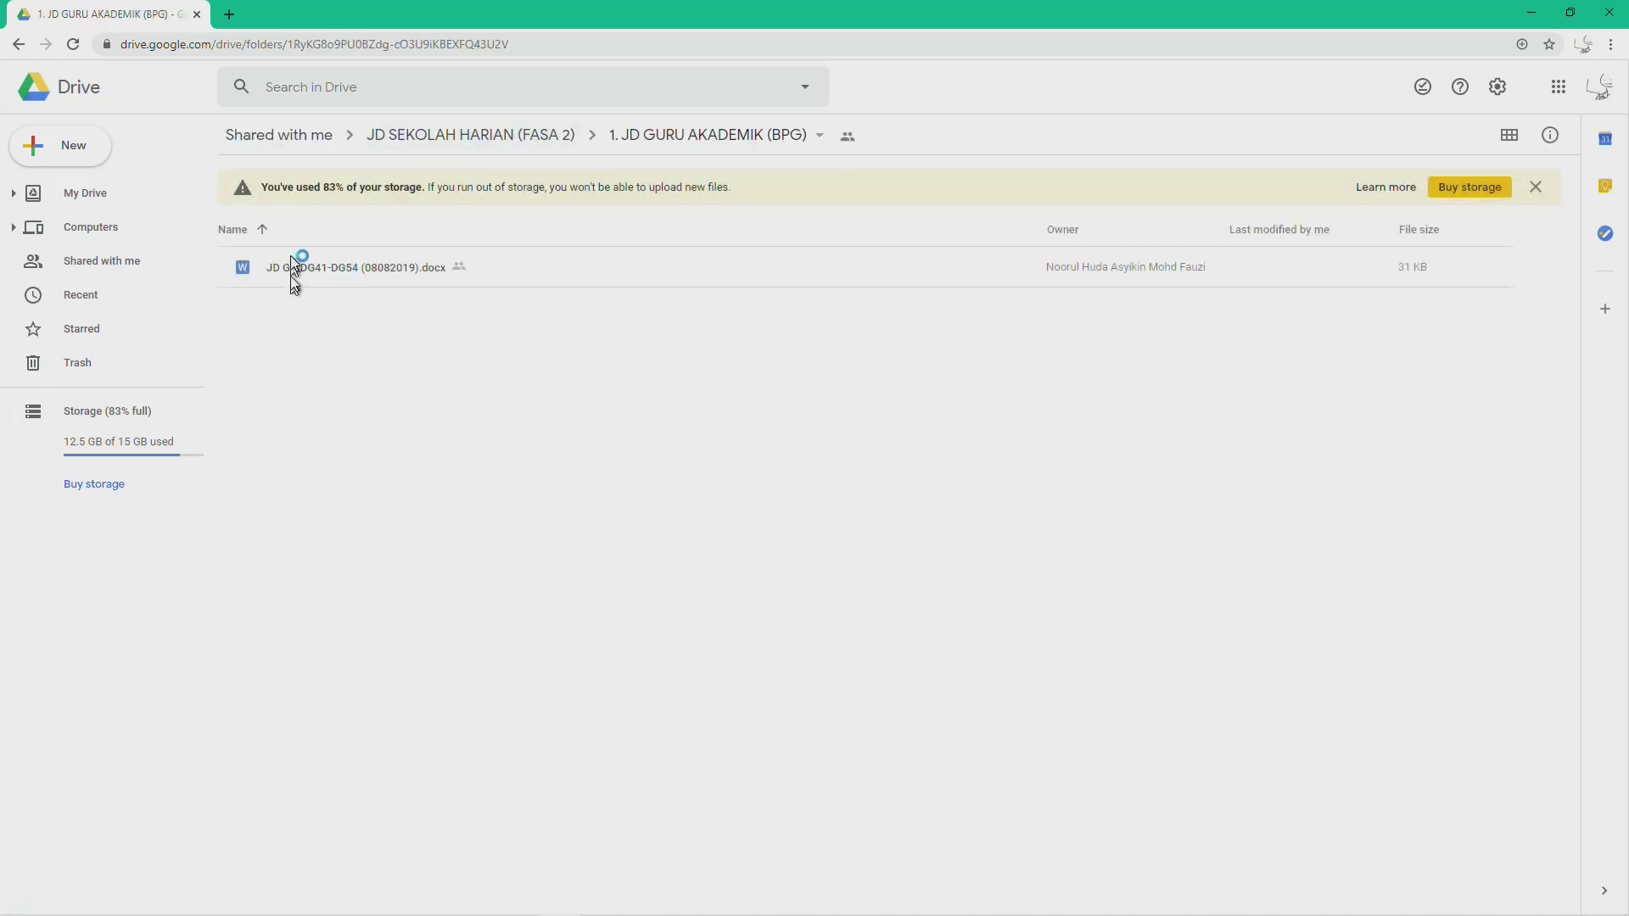
click(320, 271)
right_click(320, 271)
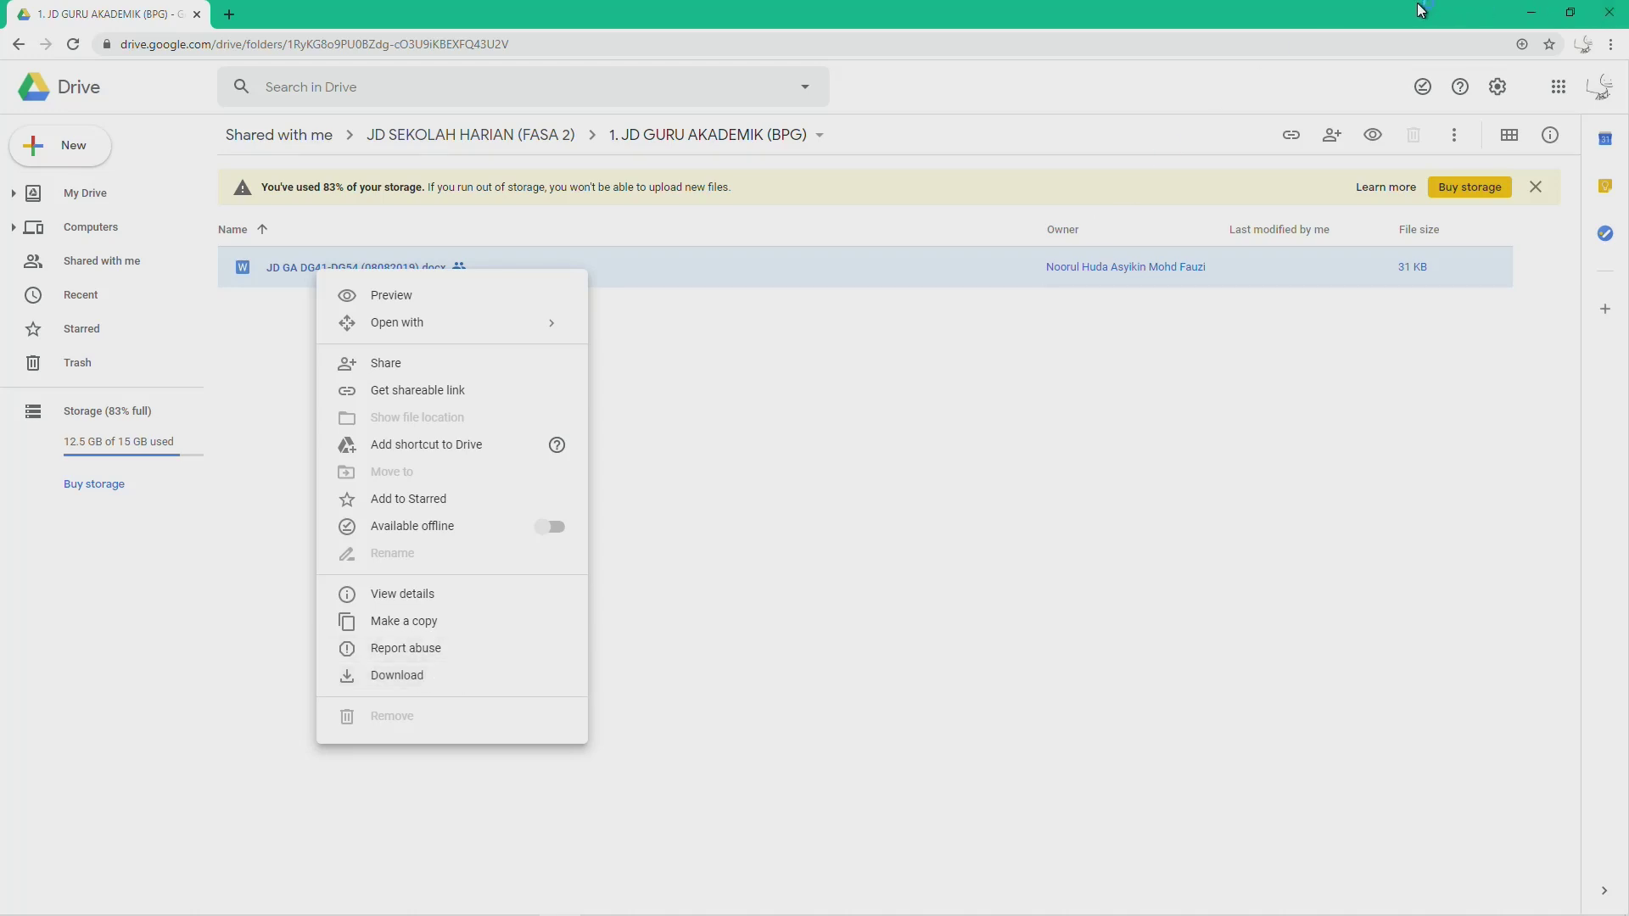
click(1536, 12)
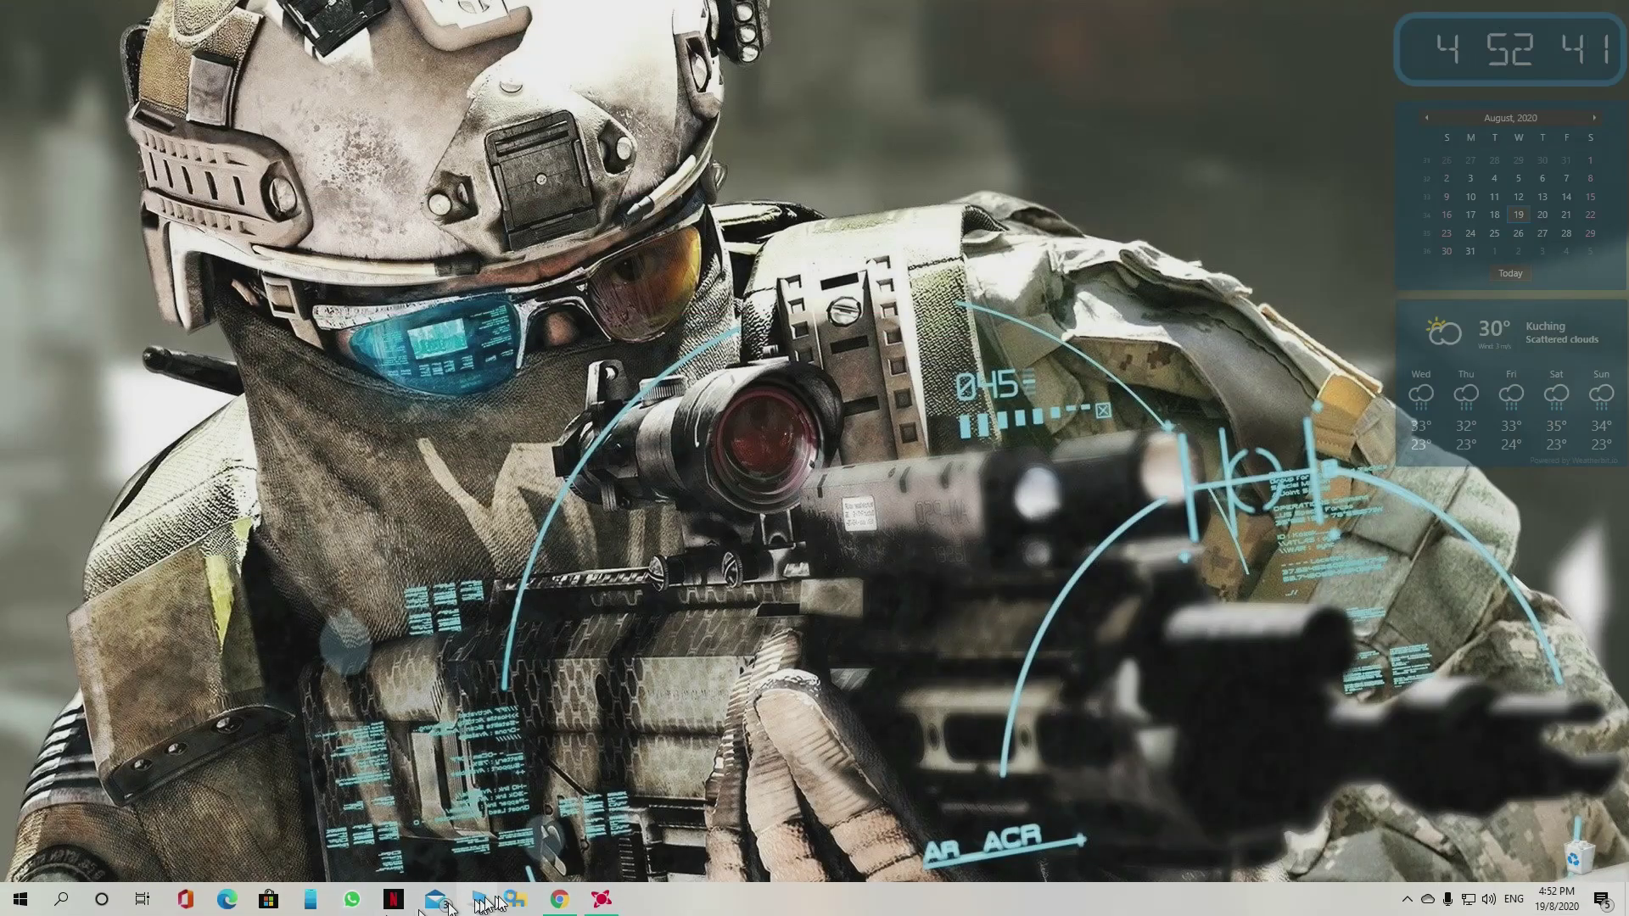
click(517, 899)
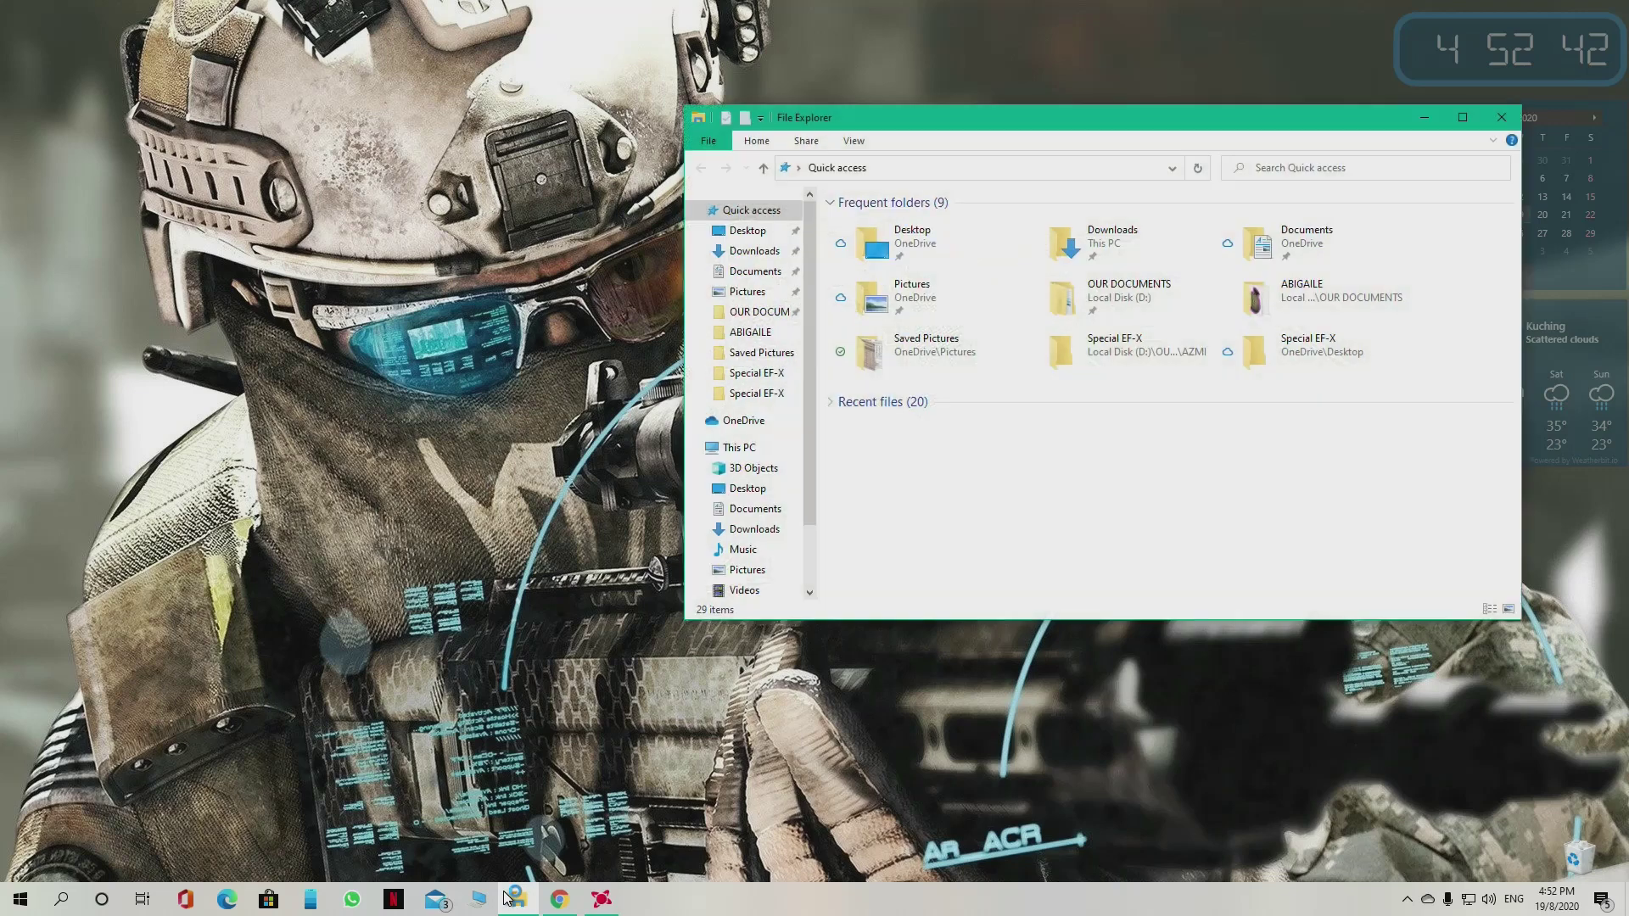
click(754, 252)
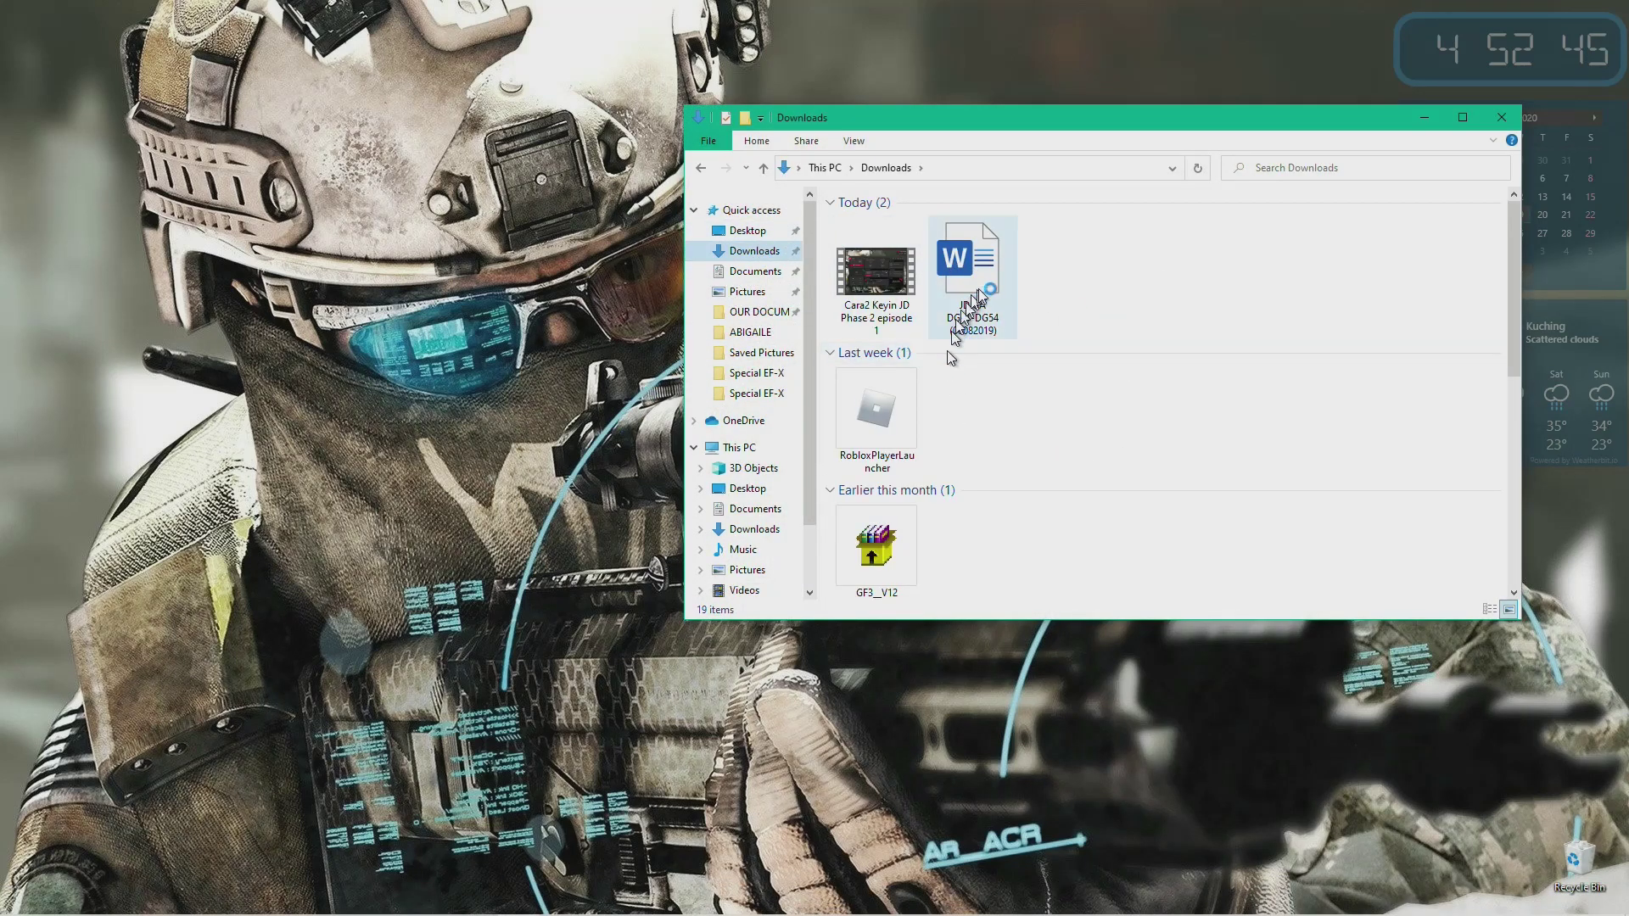
double_click(980, 287)
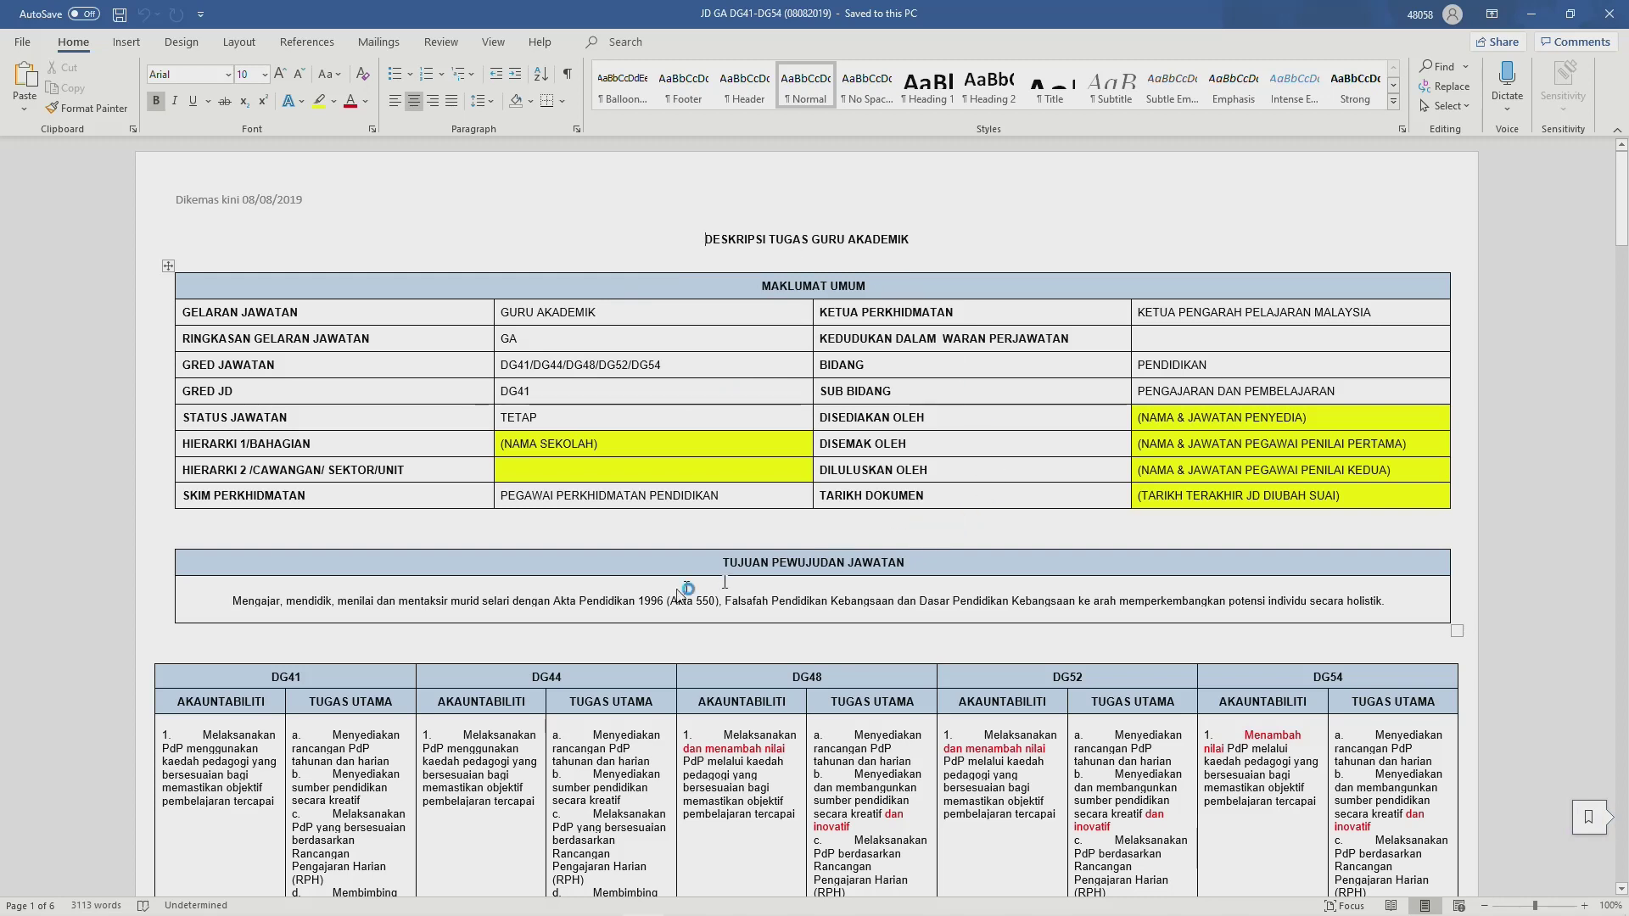
Step: Review the Word JD's MAKLUMAT UMUM and DG41–DG54 duties tables, then return to Chrome's Drive window
scroll(655, 597, down, 3)
scroll(656, 598, down, 2)
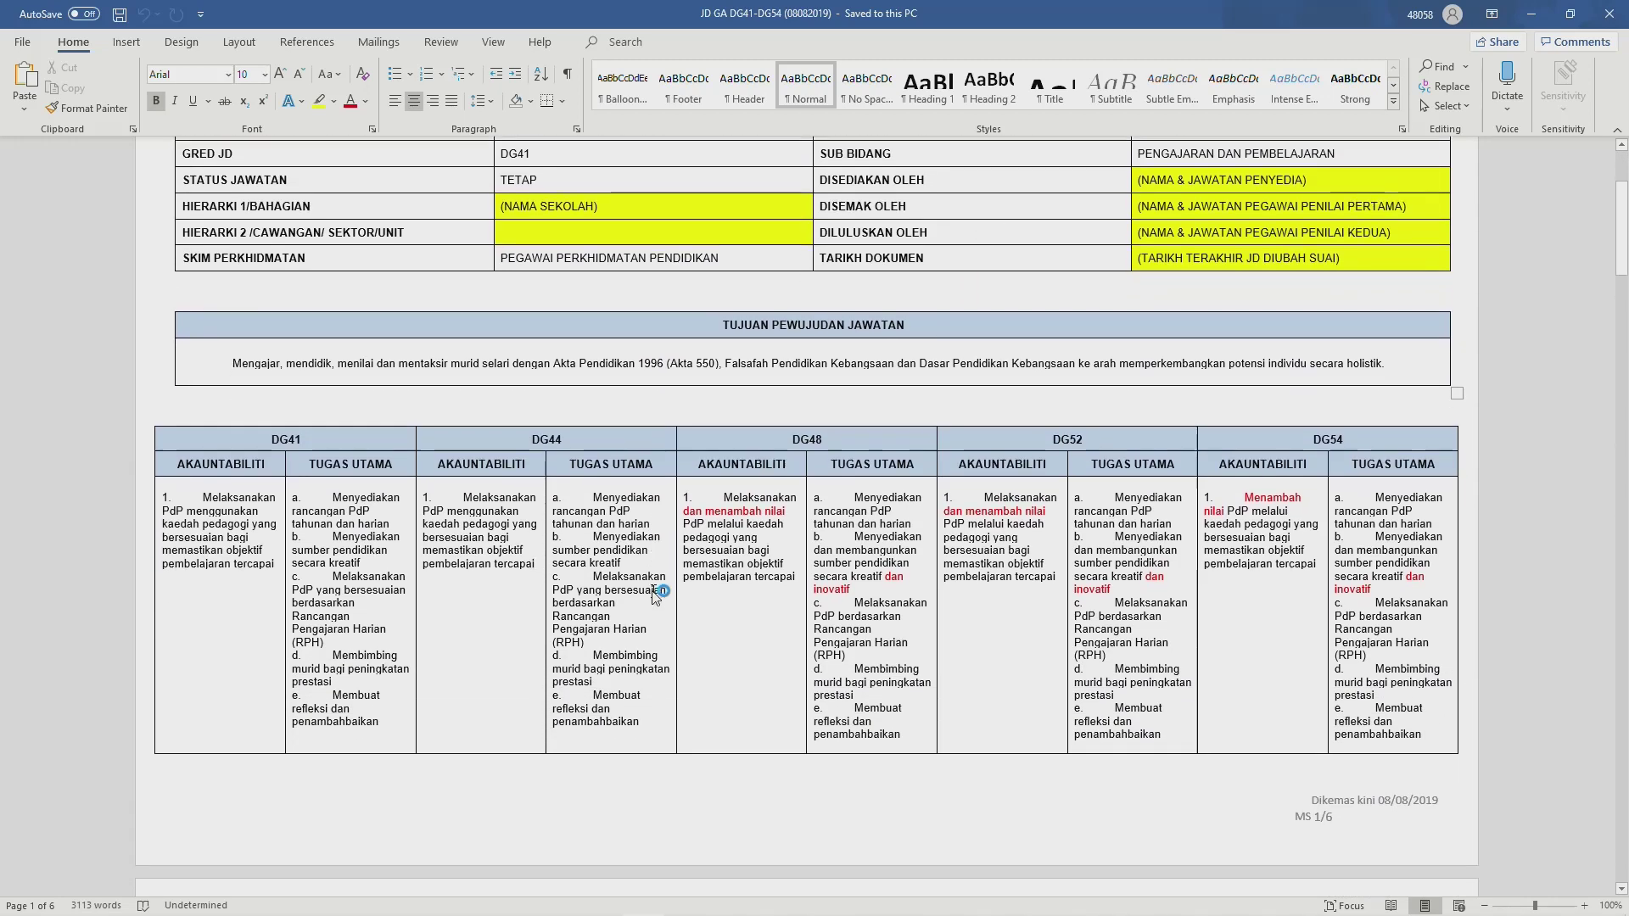
scroll(656, 597, up, 5)
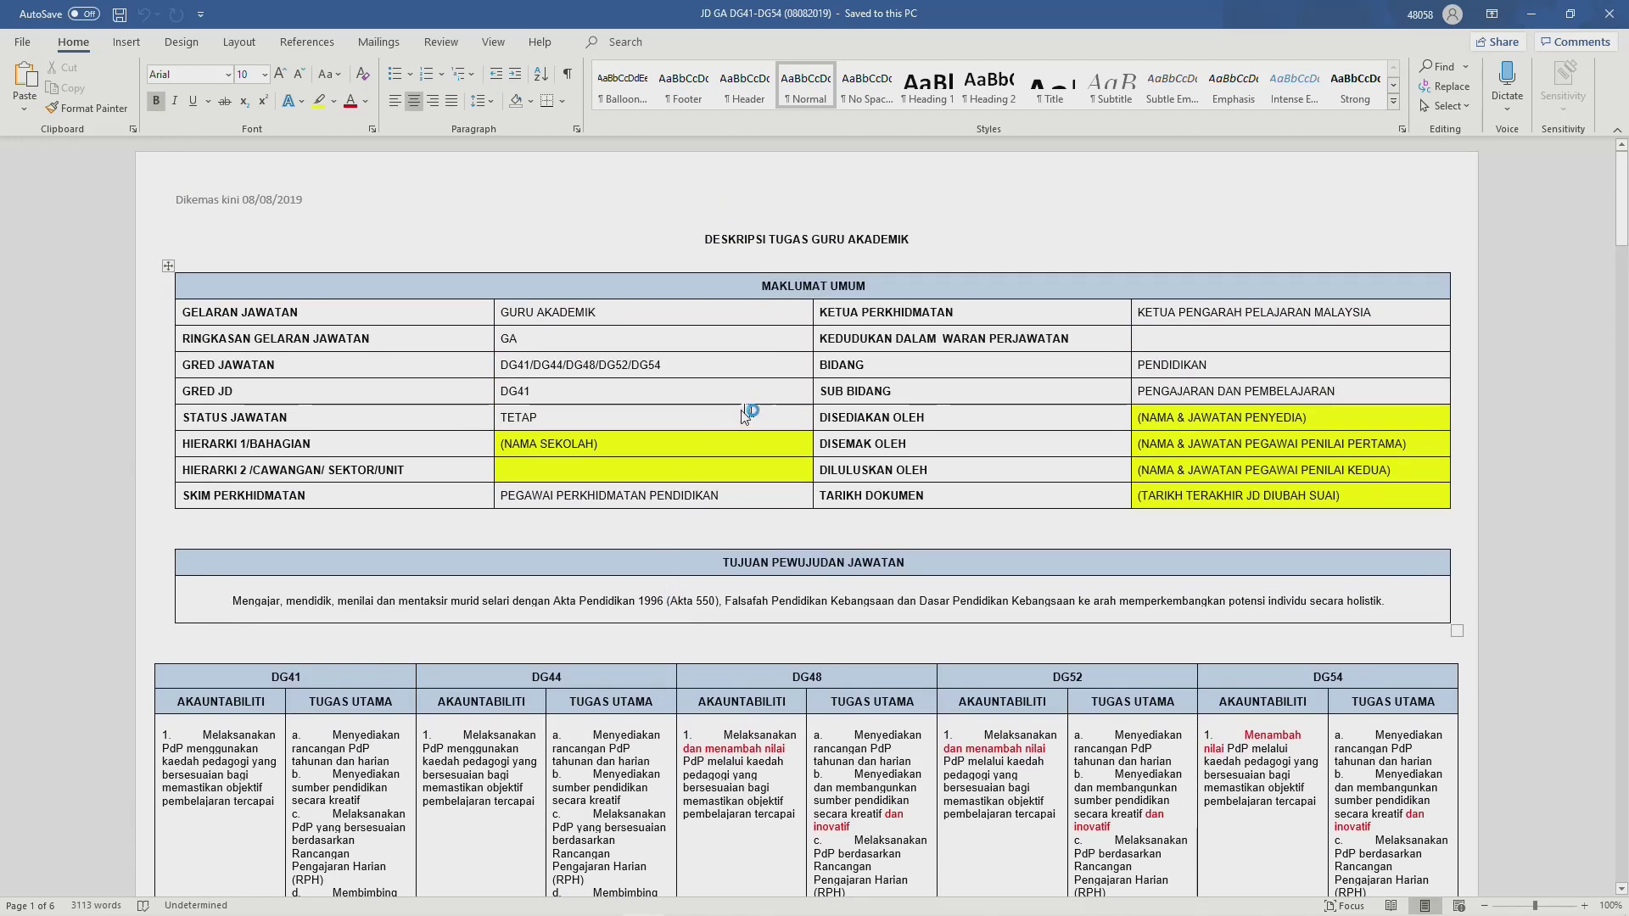
scroll(735, 417, down, 3)
scroll(736, 417, up, 3)
scroll(798, 735, down, 1)
scroll(798, 734, down, 3)
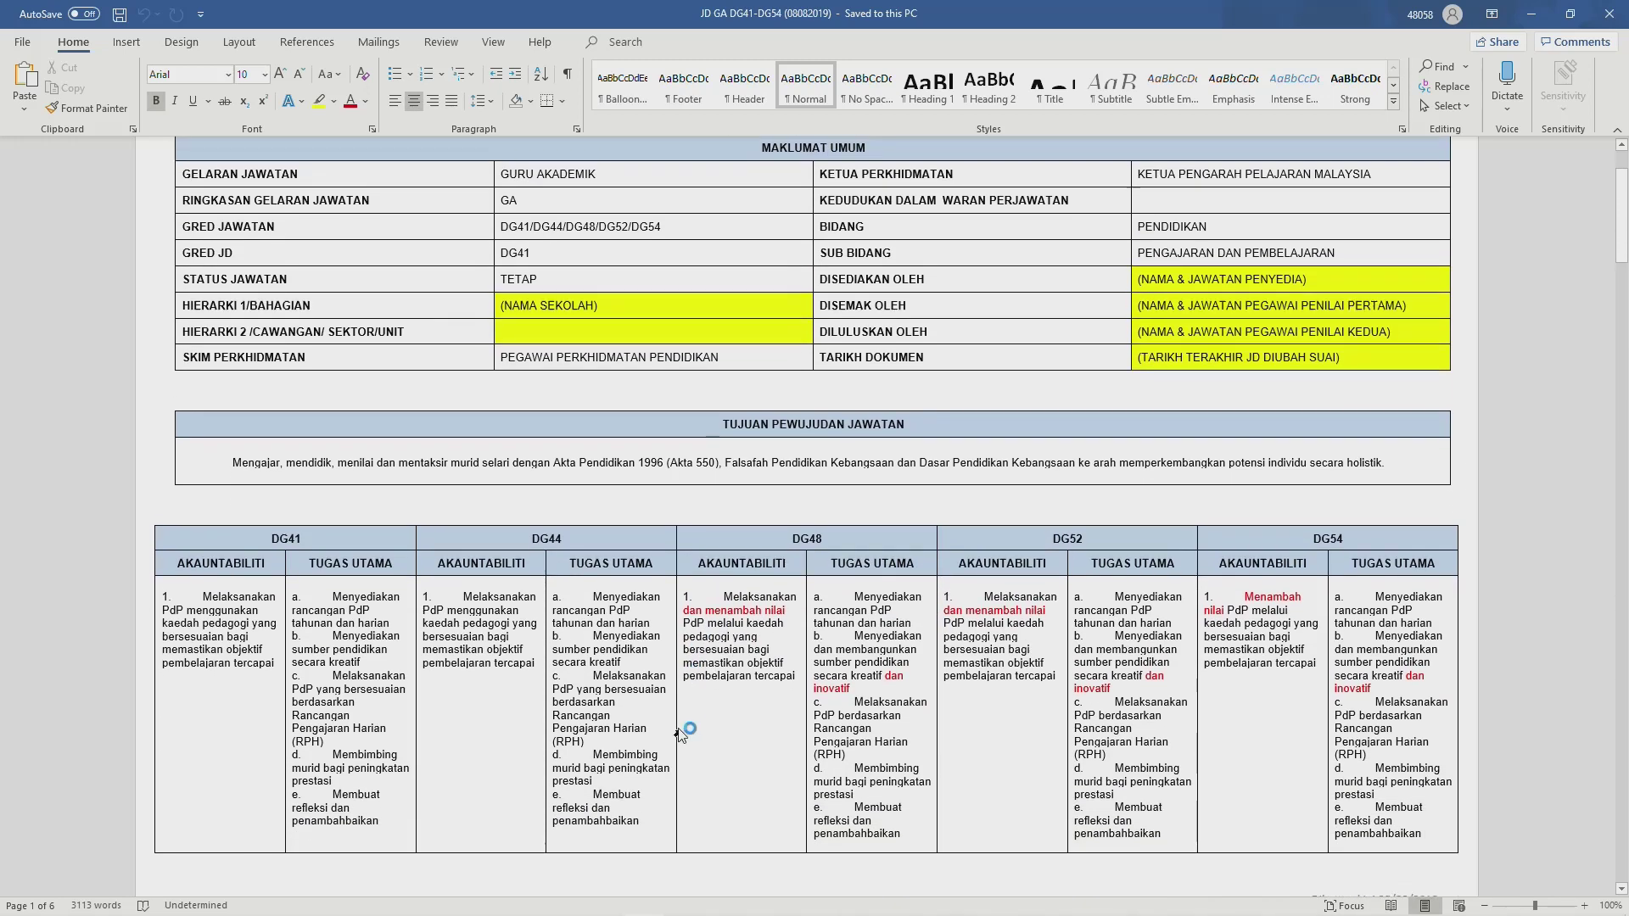
scroll(683, 711, up, 3)
scroll(683, 711, down, 4)
scroll(682, 711, up, 2)
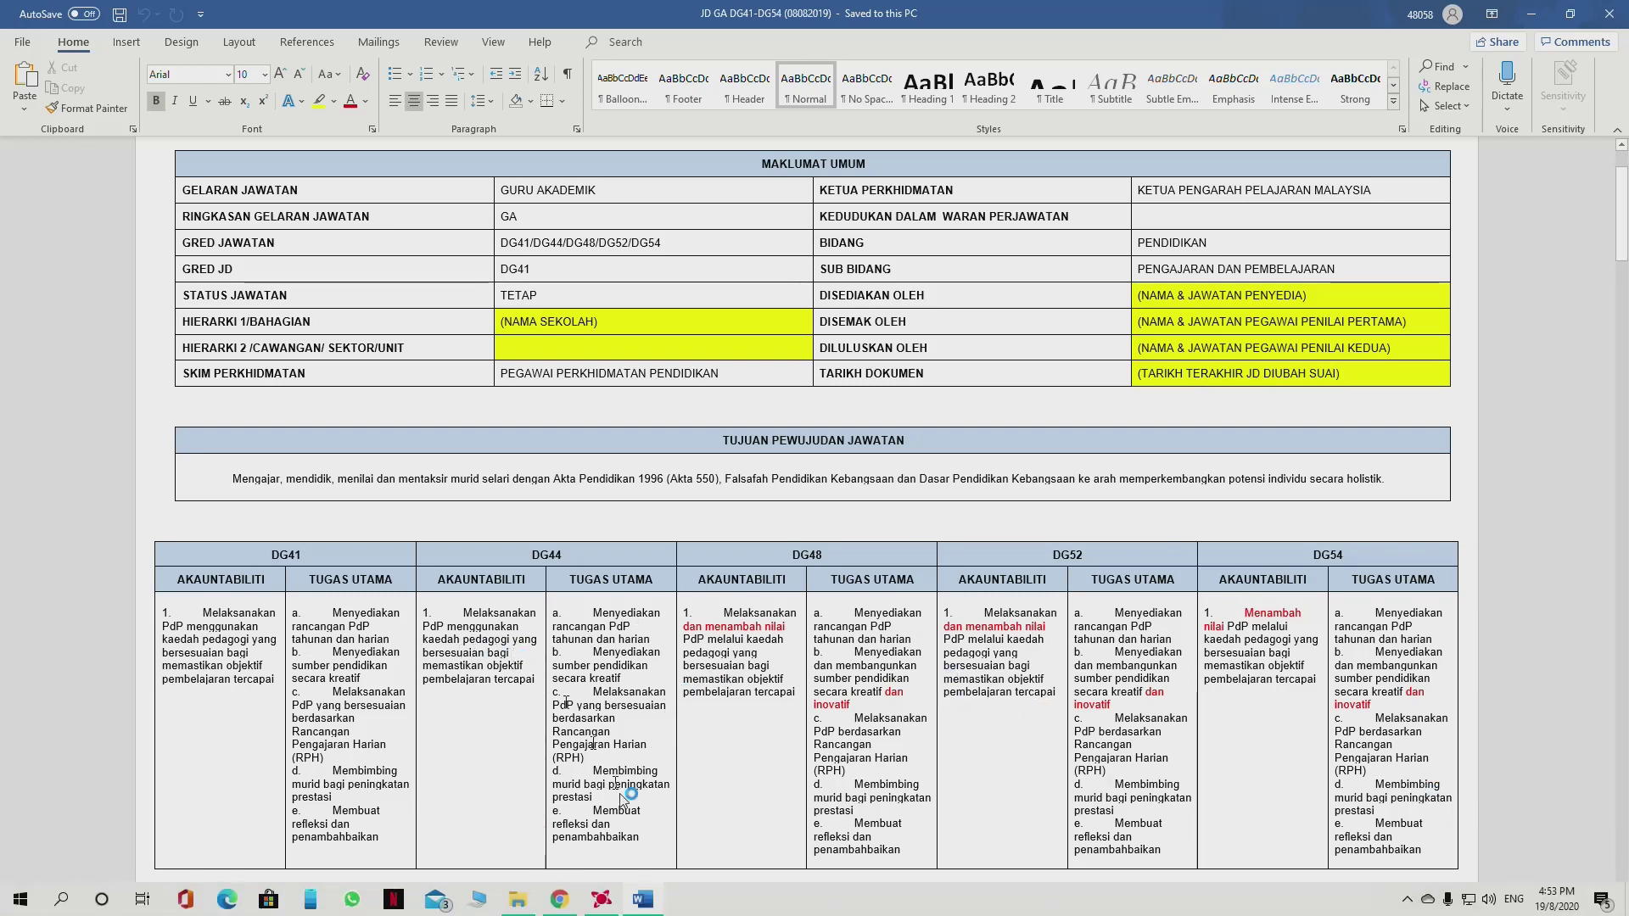
click(559, 909)
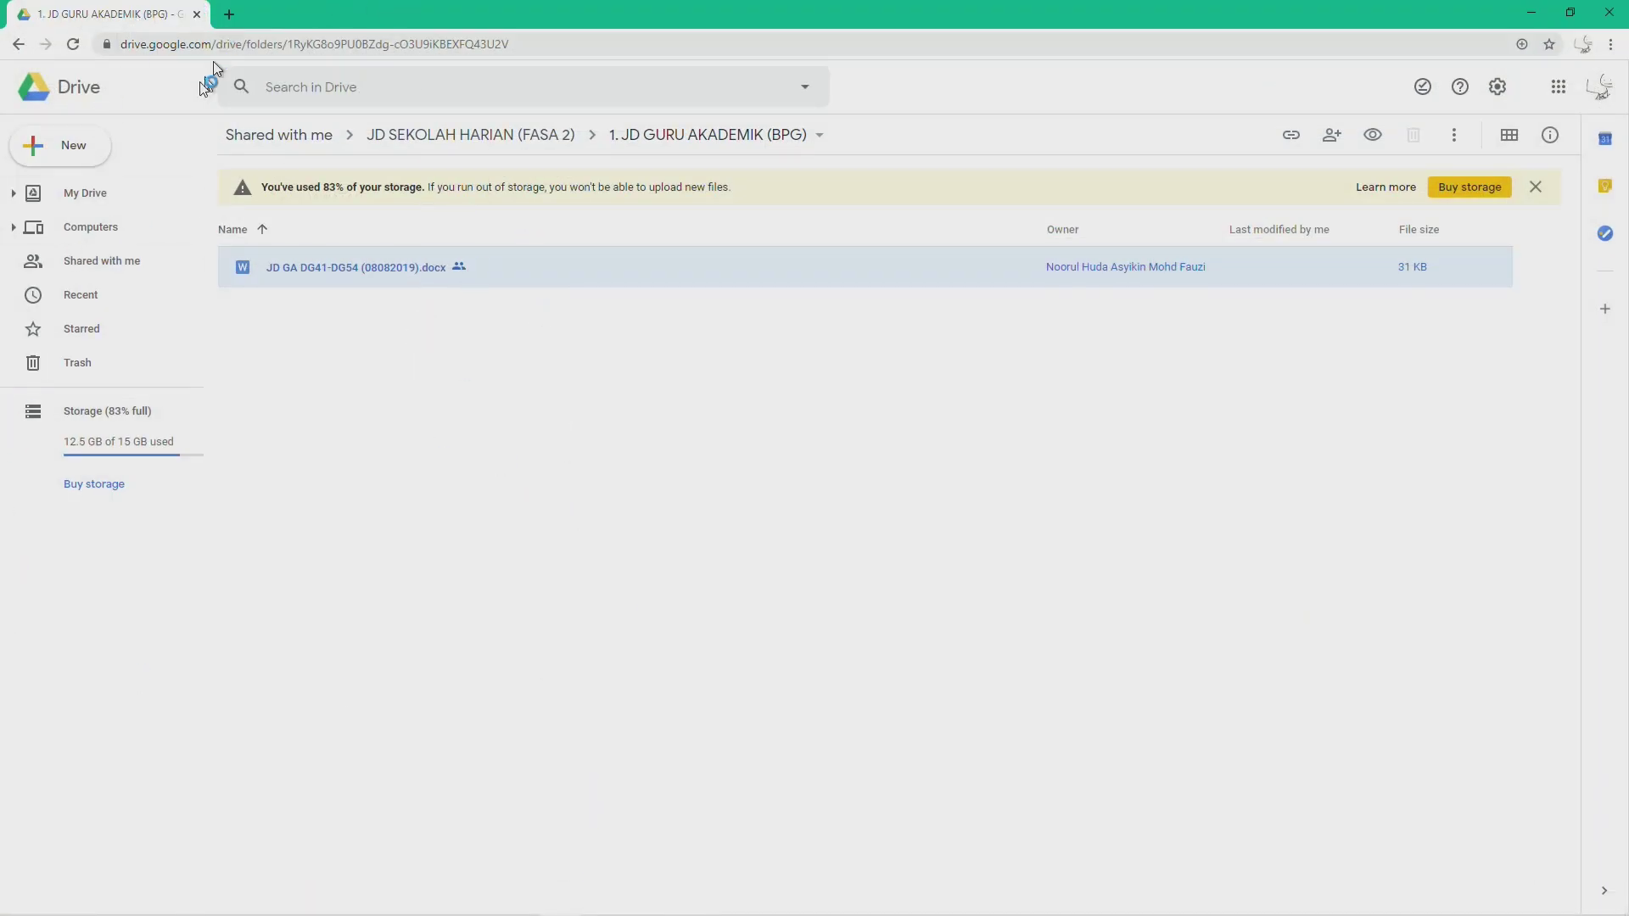
Step: Search Google for 'hrmis2' in a new Chrome tab
click(229, 15)
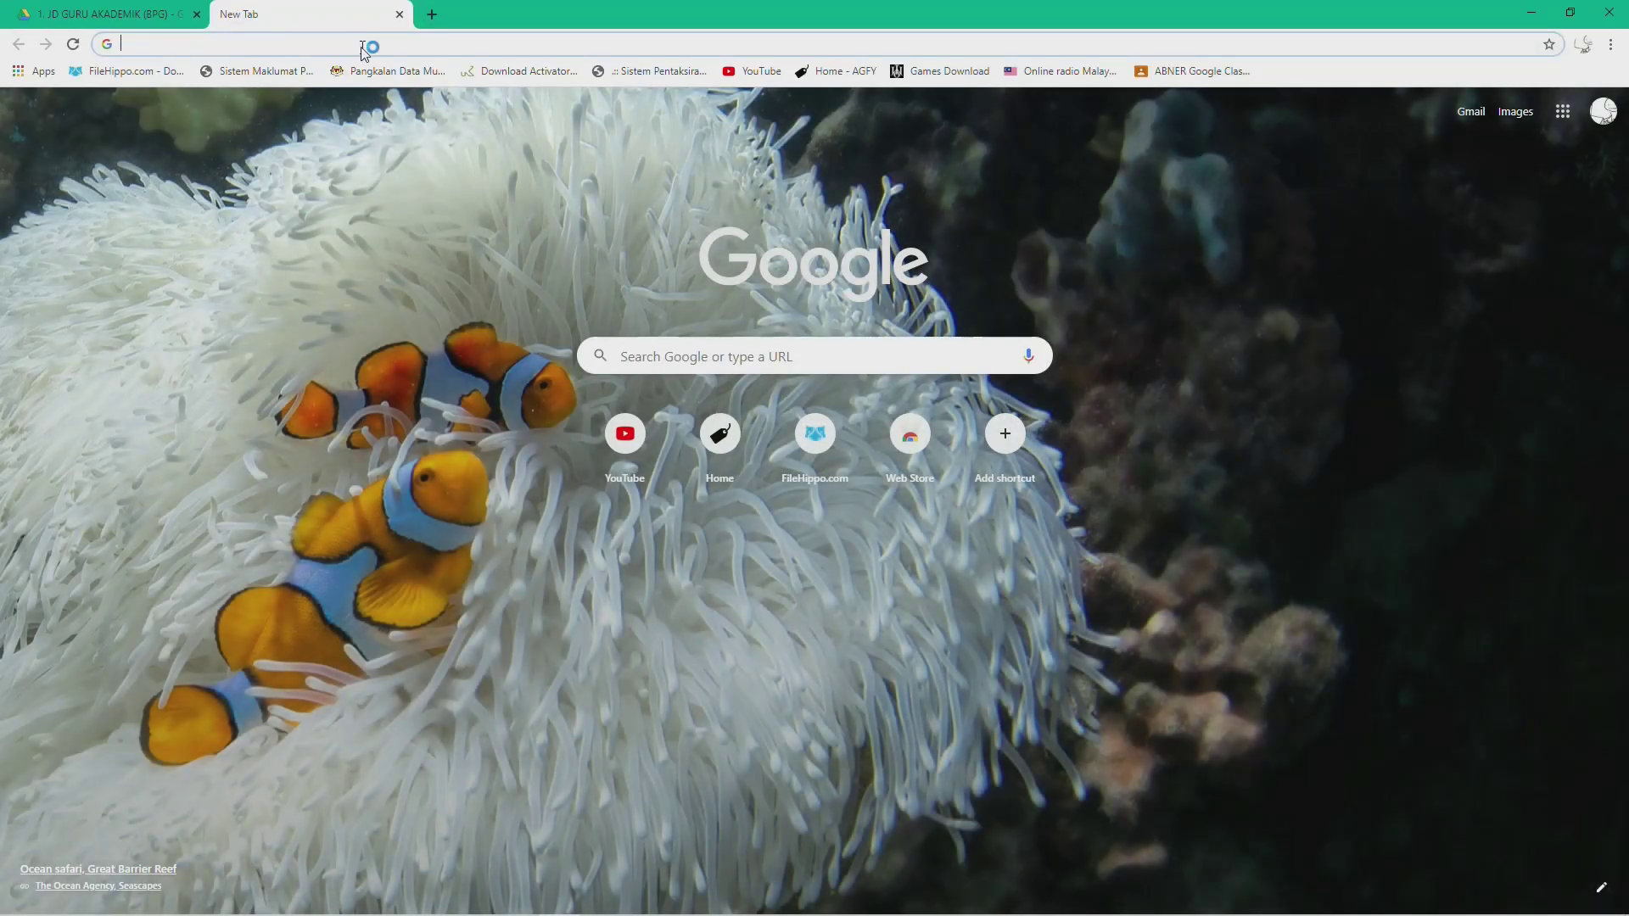
click(364, 46)
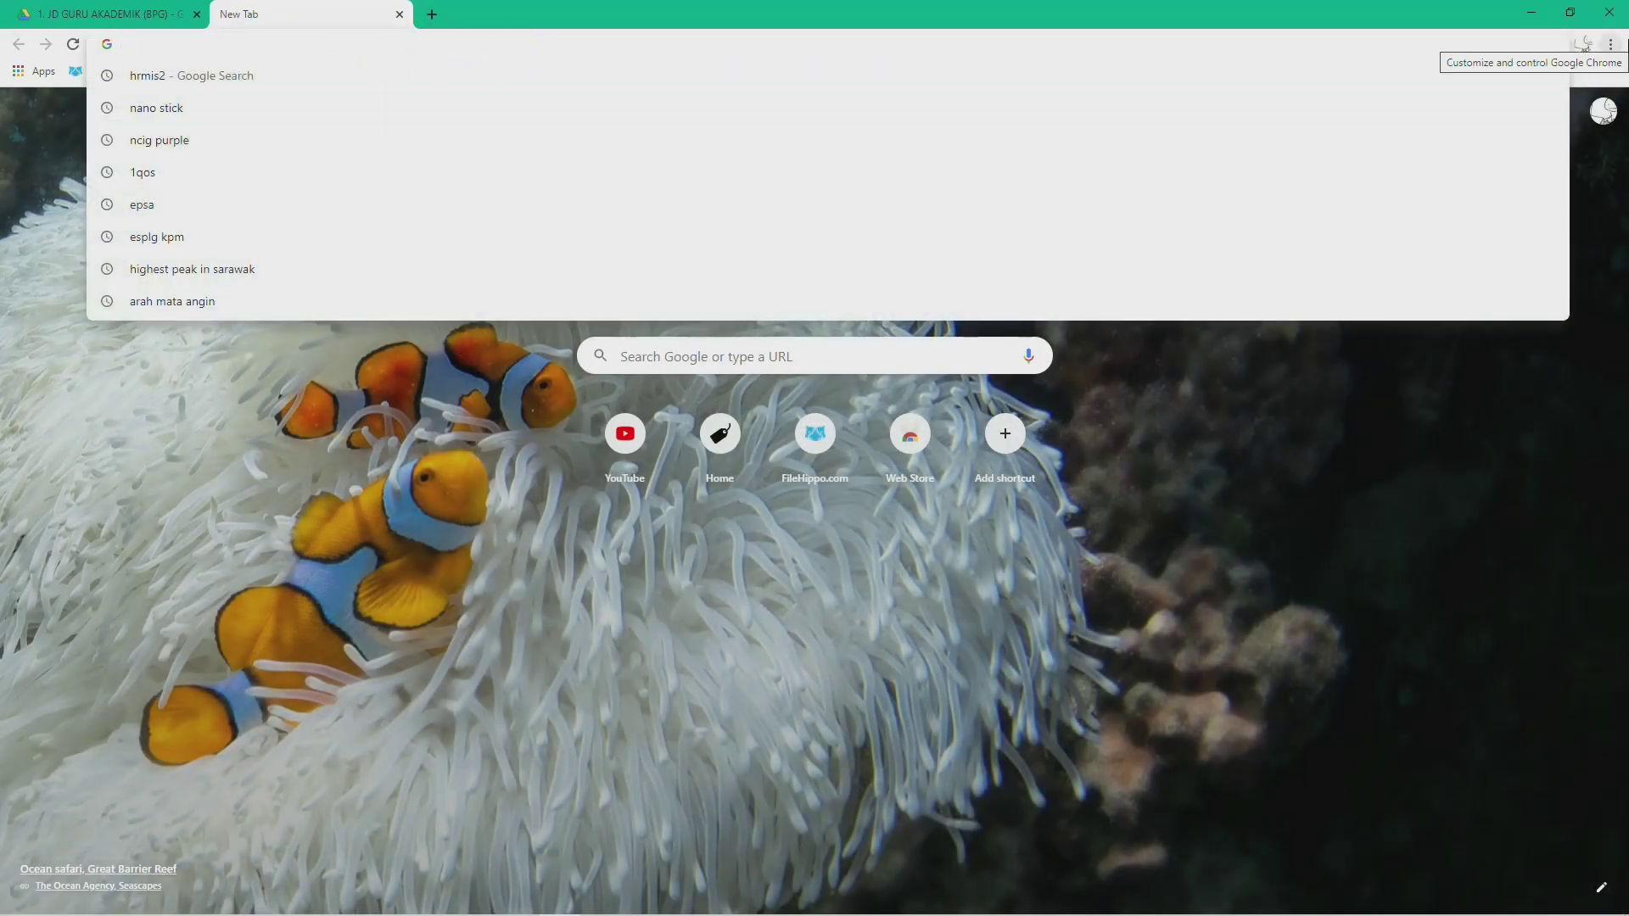
text(hris)
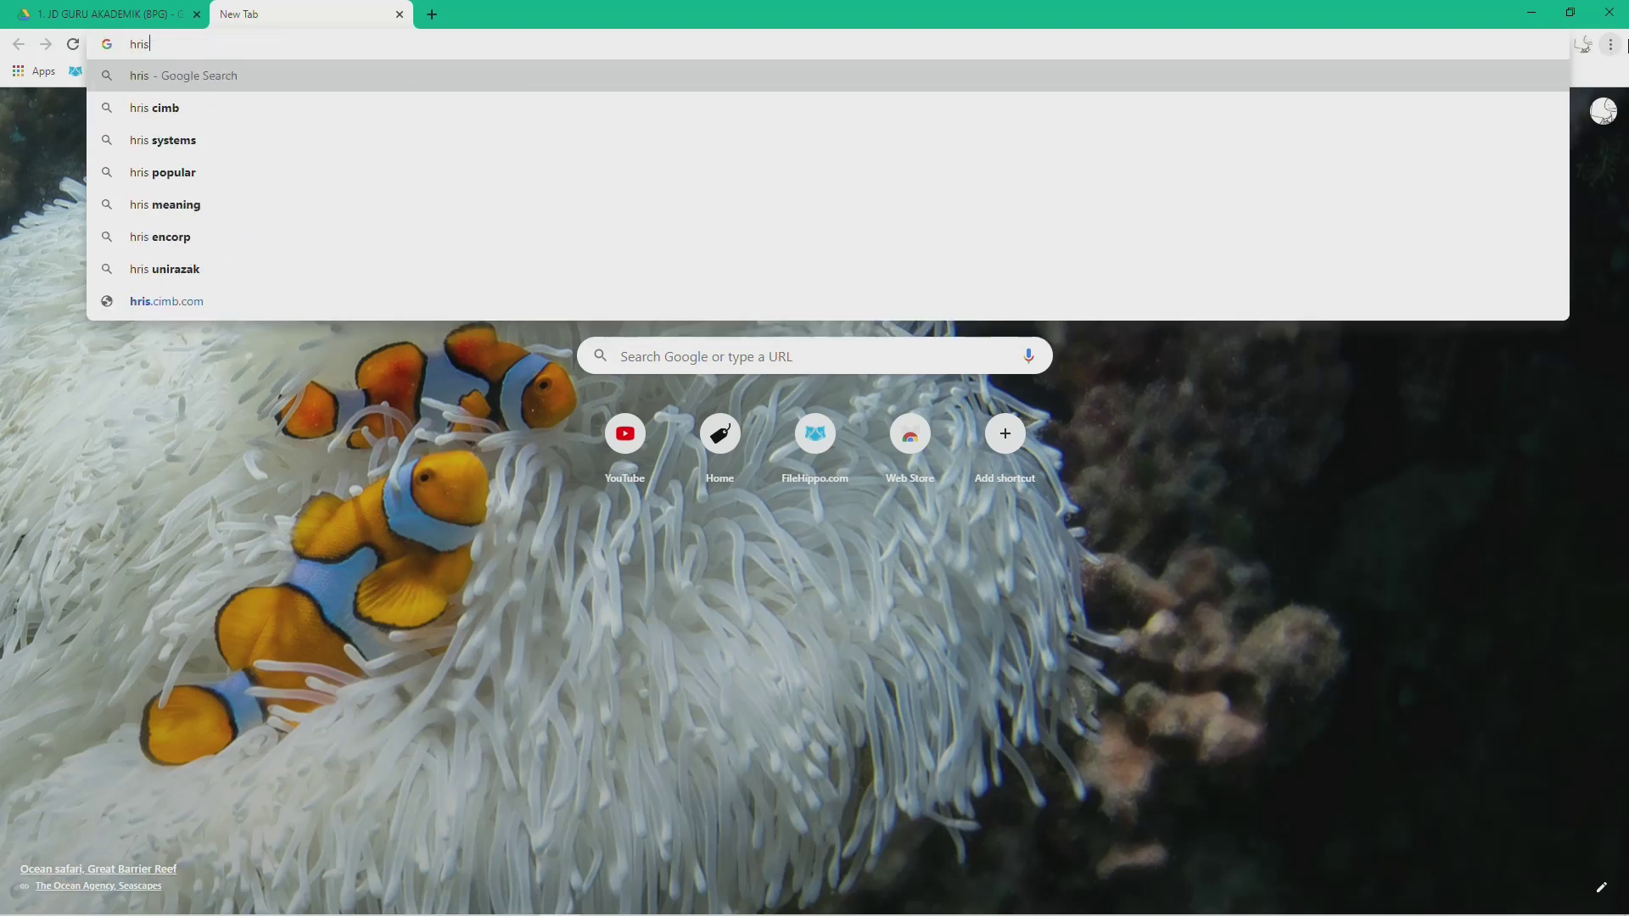
key(BackSpace)
key(BackSpace)
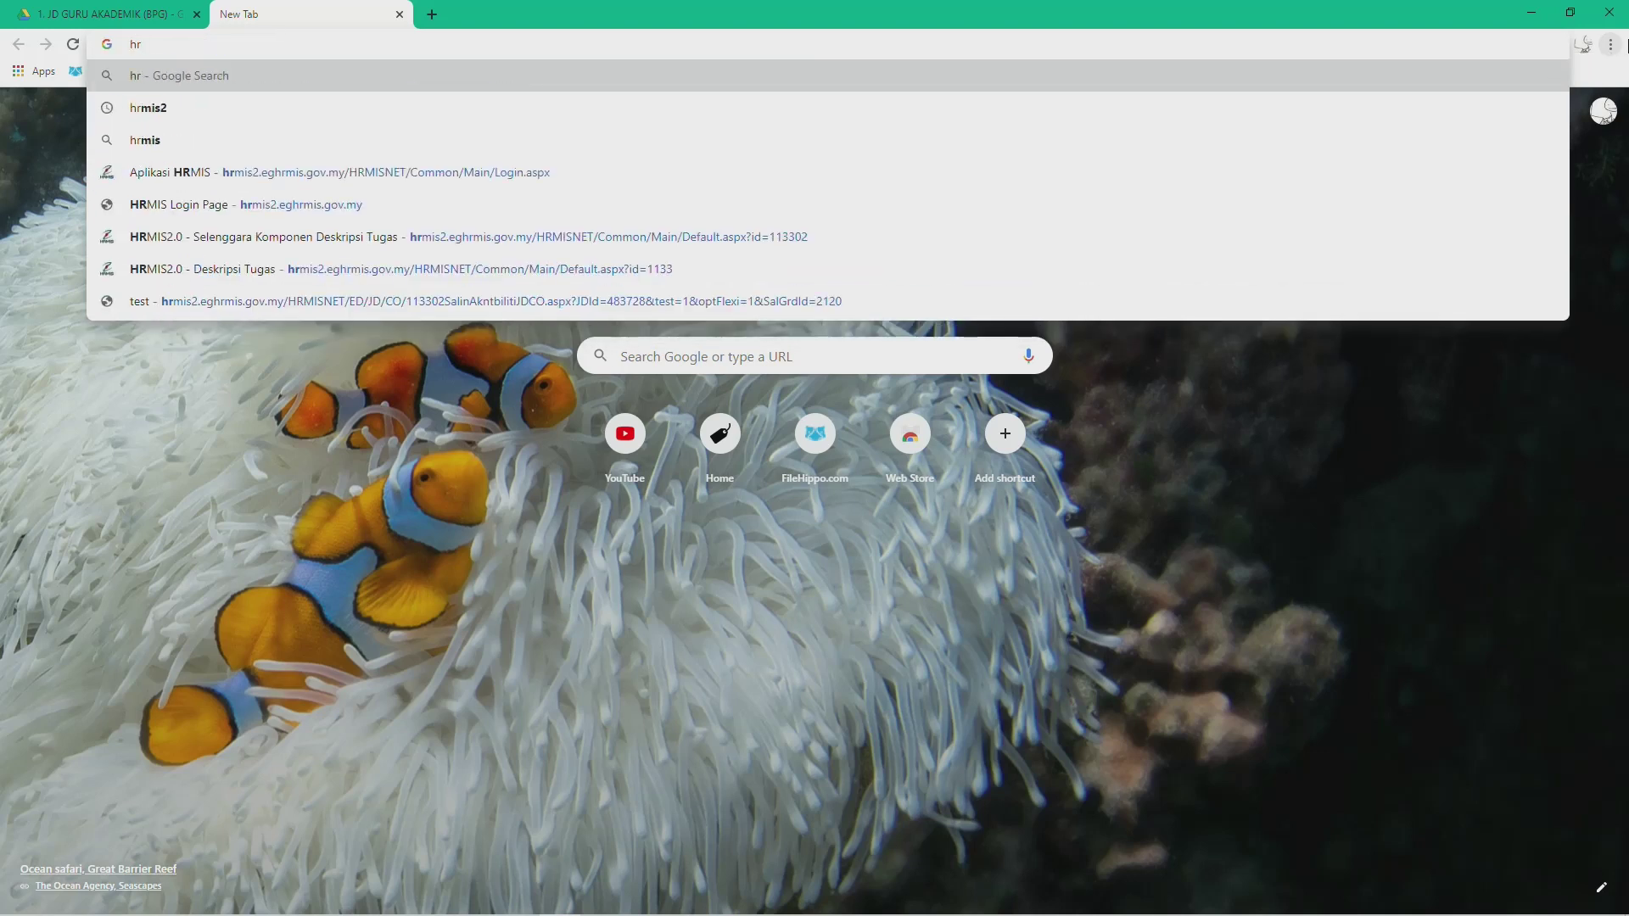
text(mis2)
key(Return)
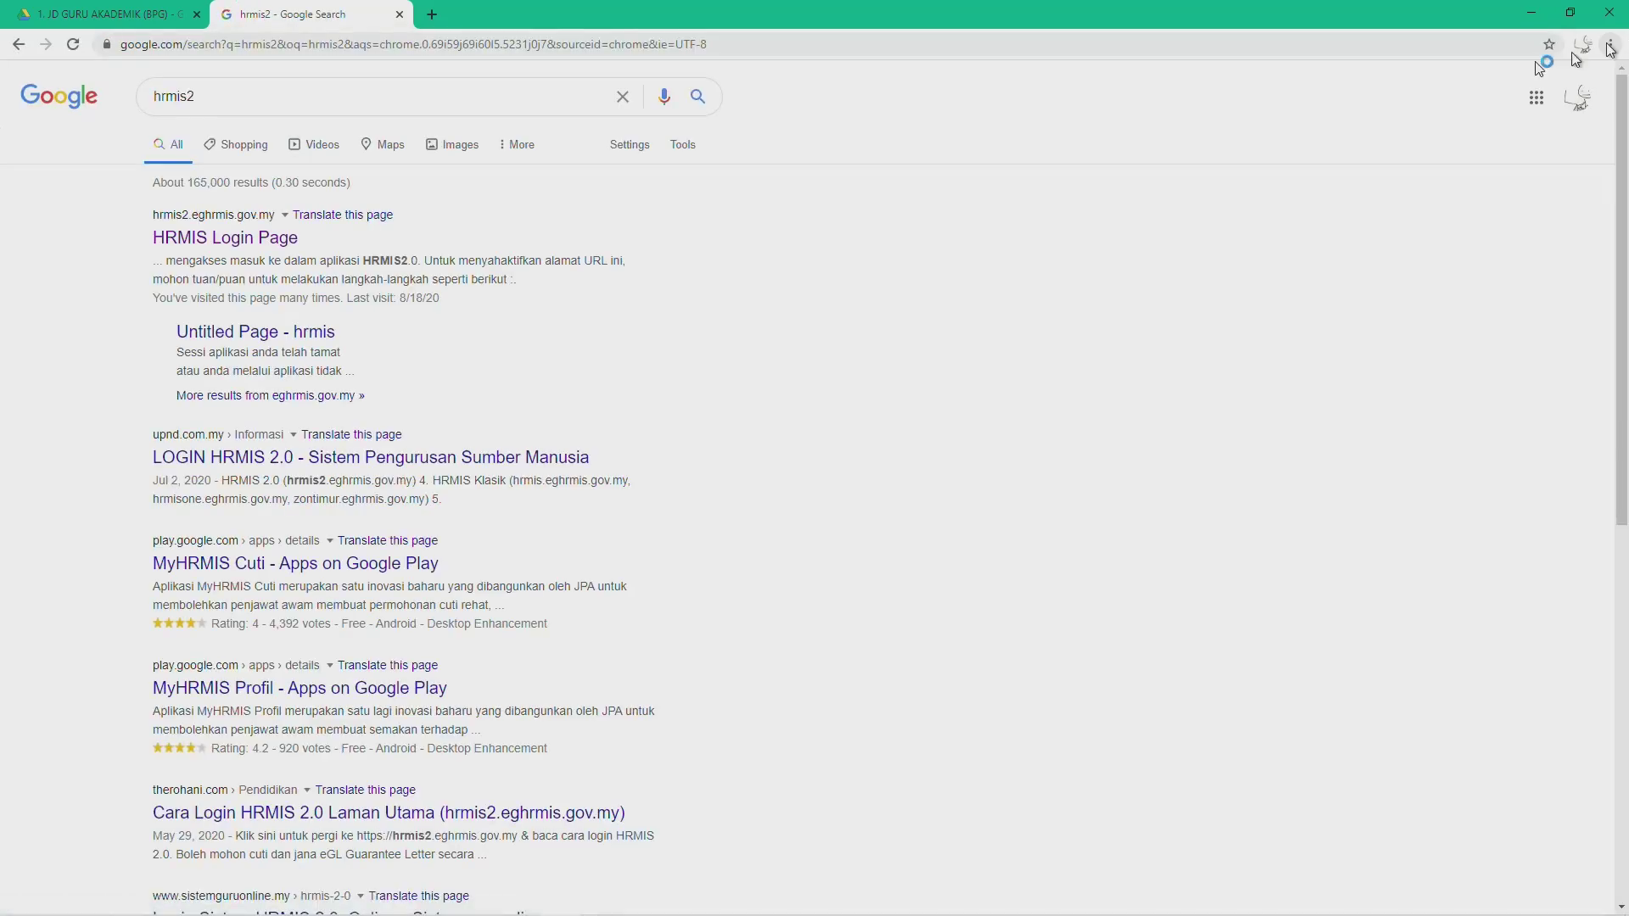
Step: Open the HRMIS Login Page result, fill in the user ID and account password, and sign in
click(176, 238)
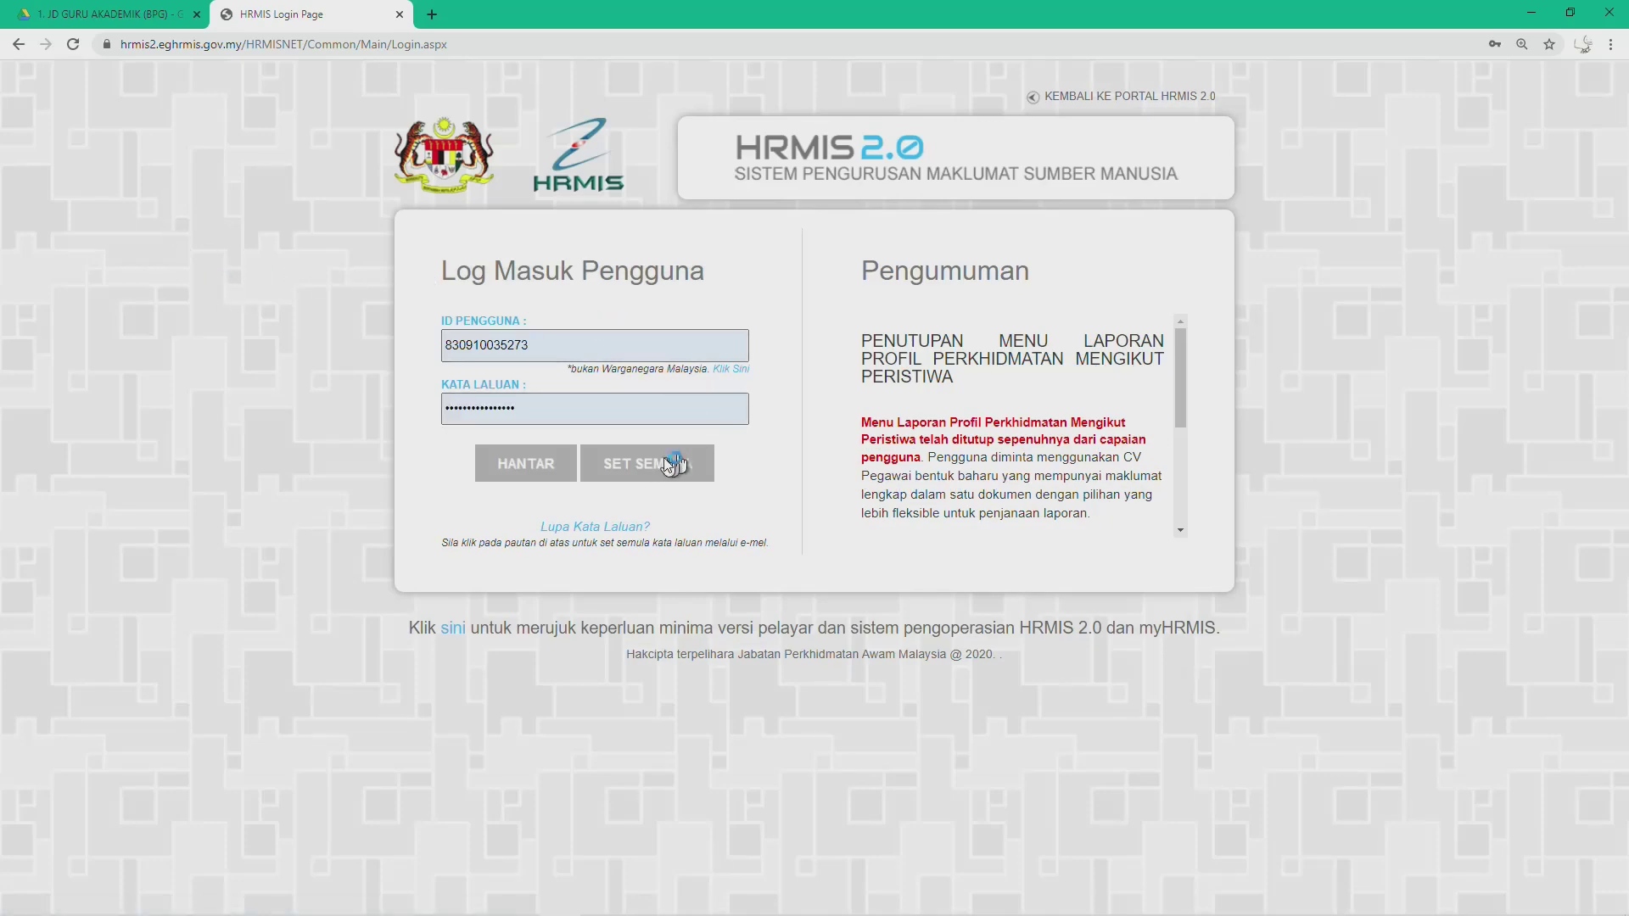
click(746, 346)
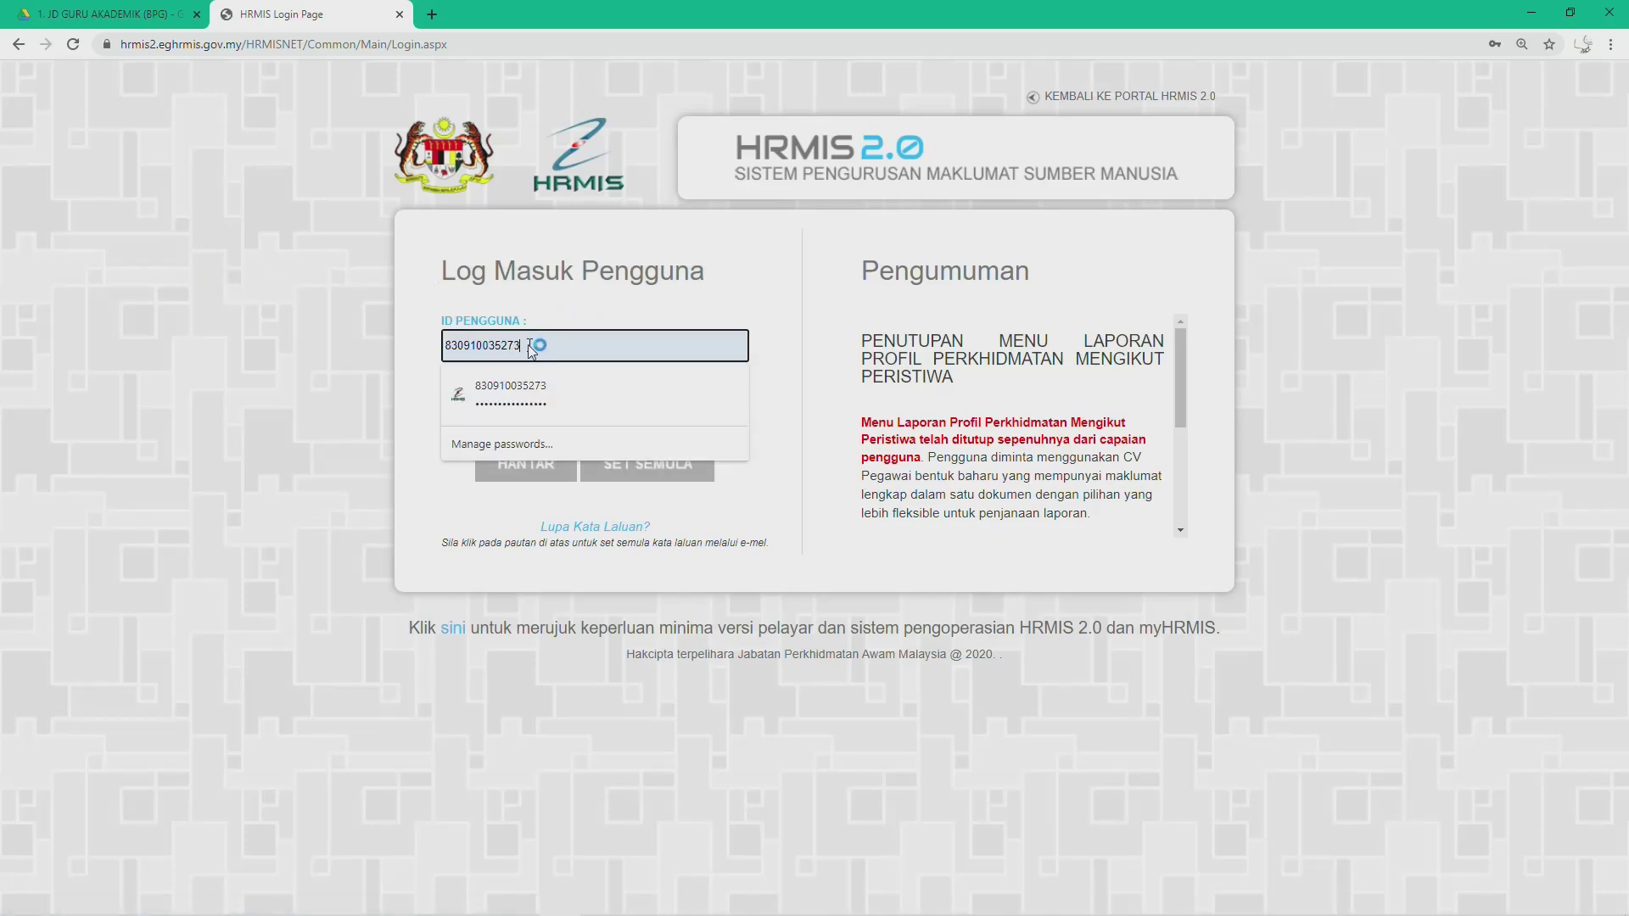
click(352, 354)
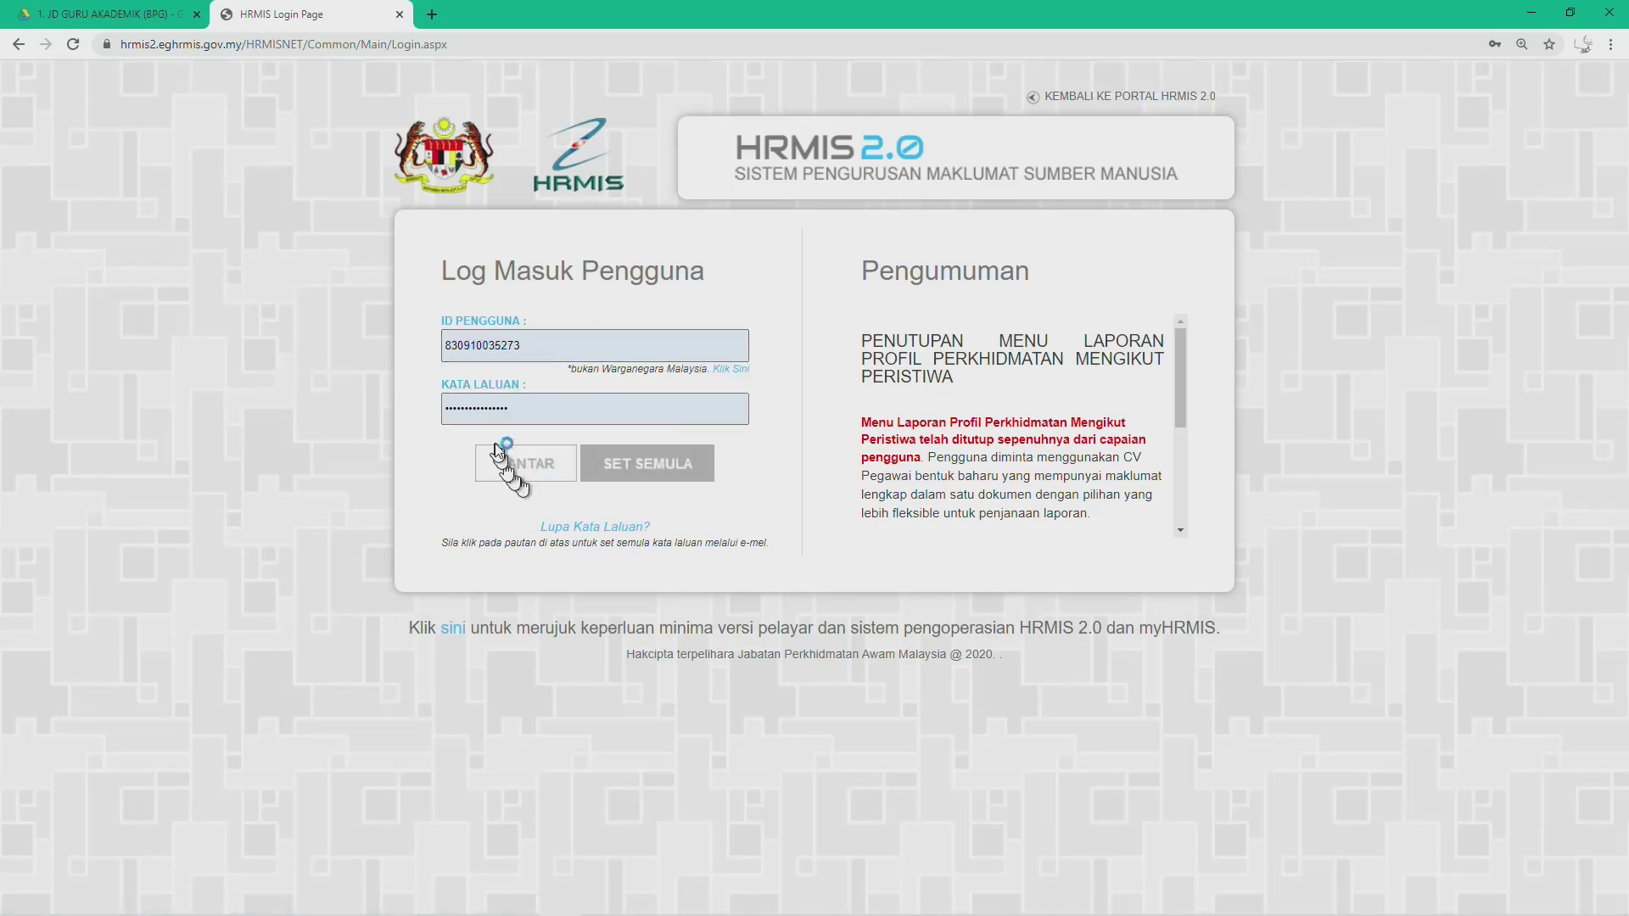
click(523, 414)
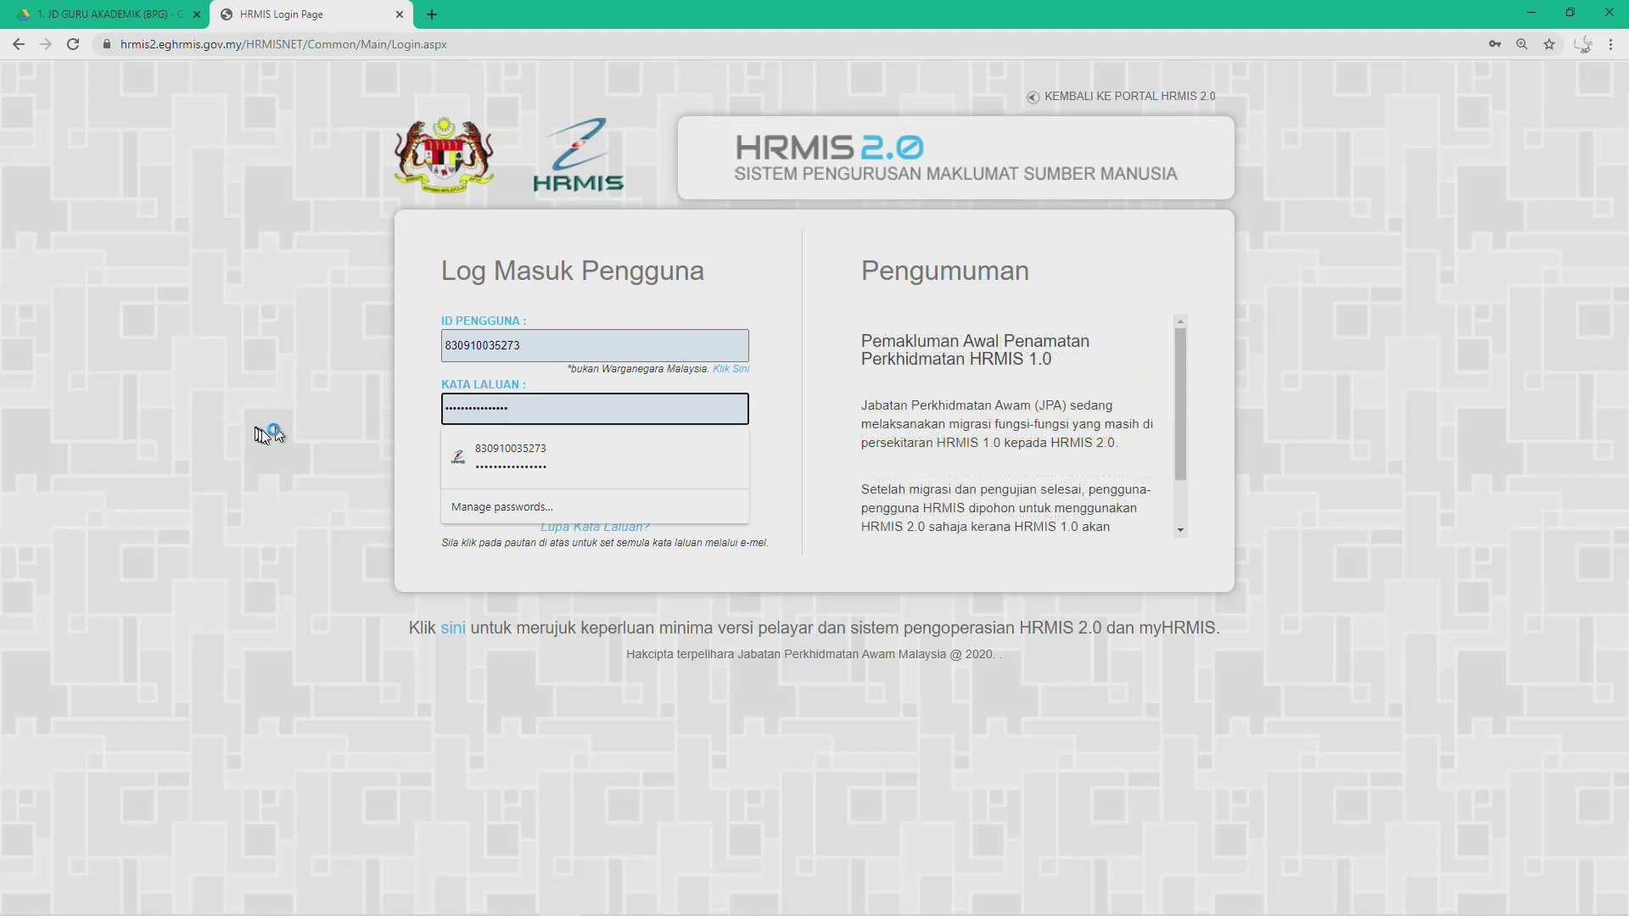
click(321, 471)
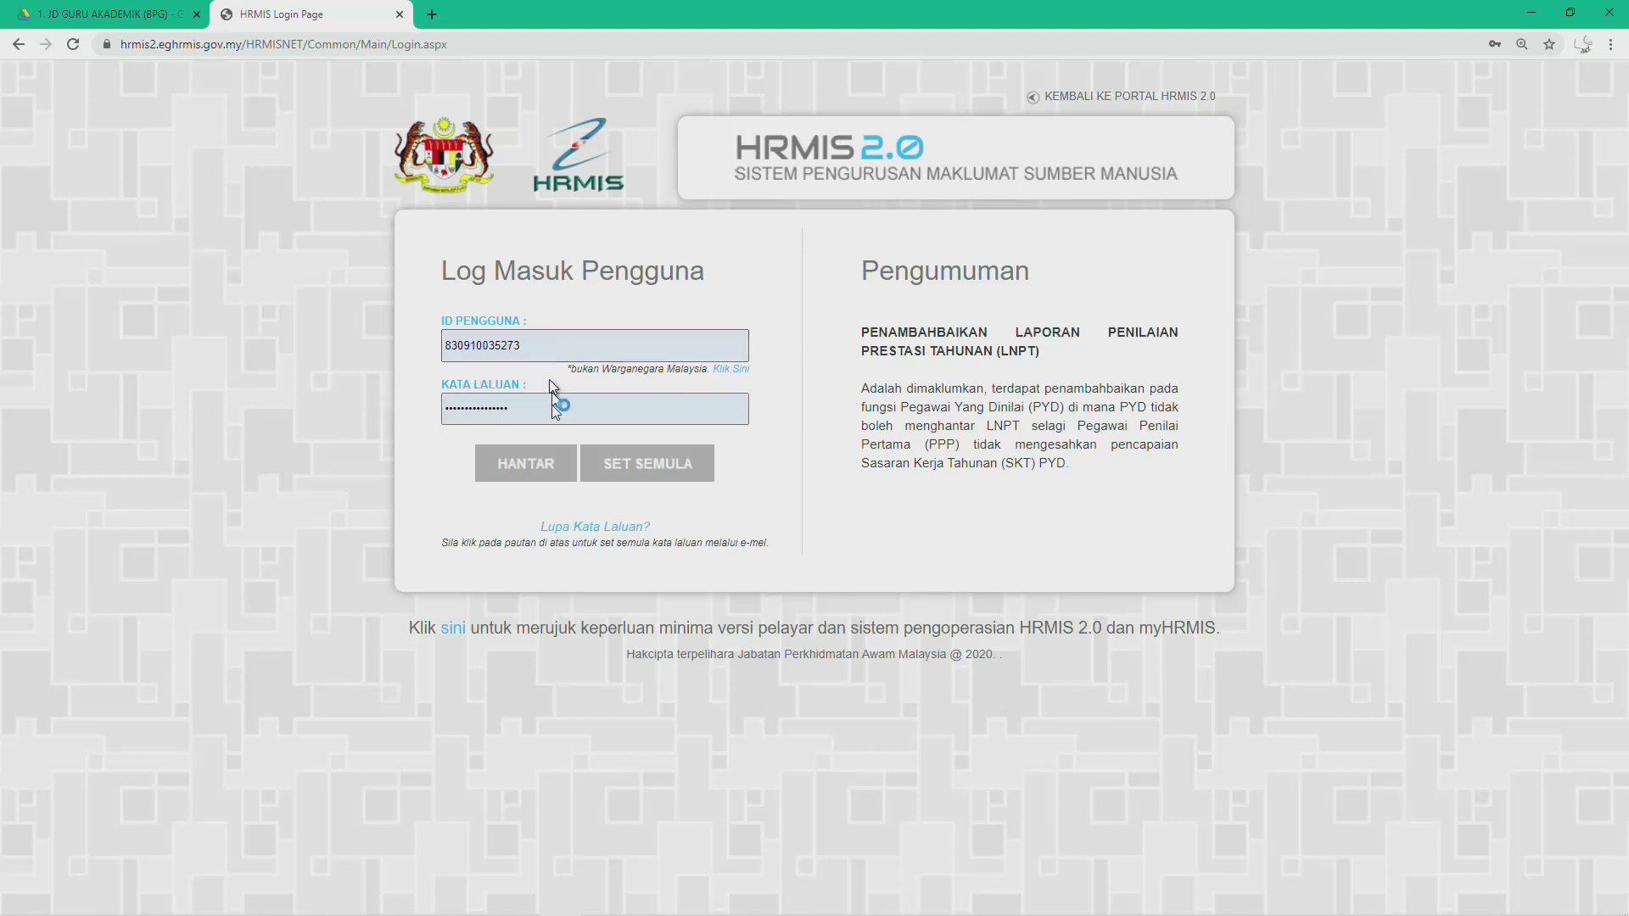
click(523, 411)
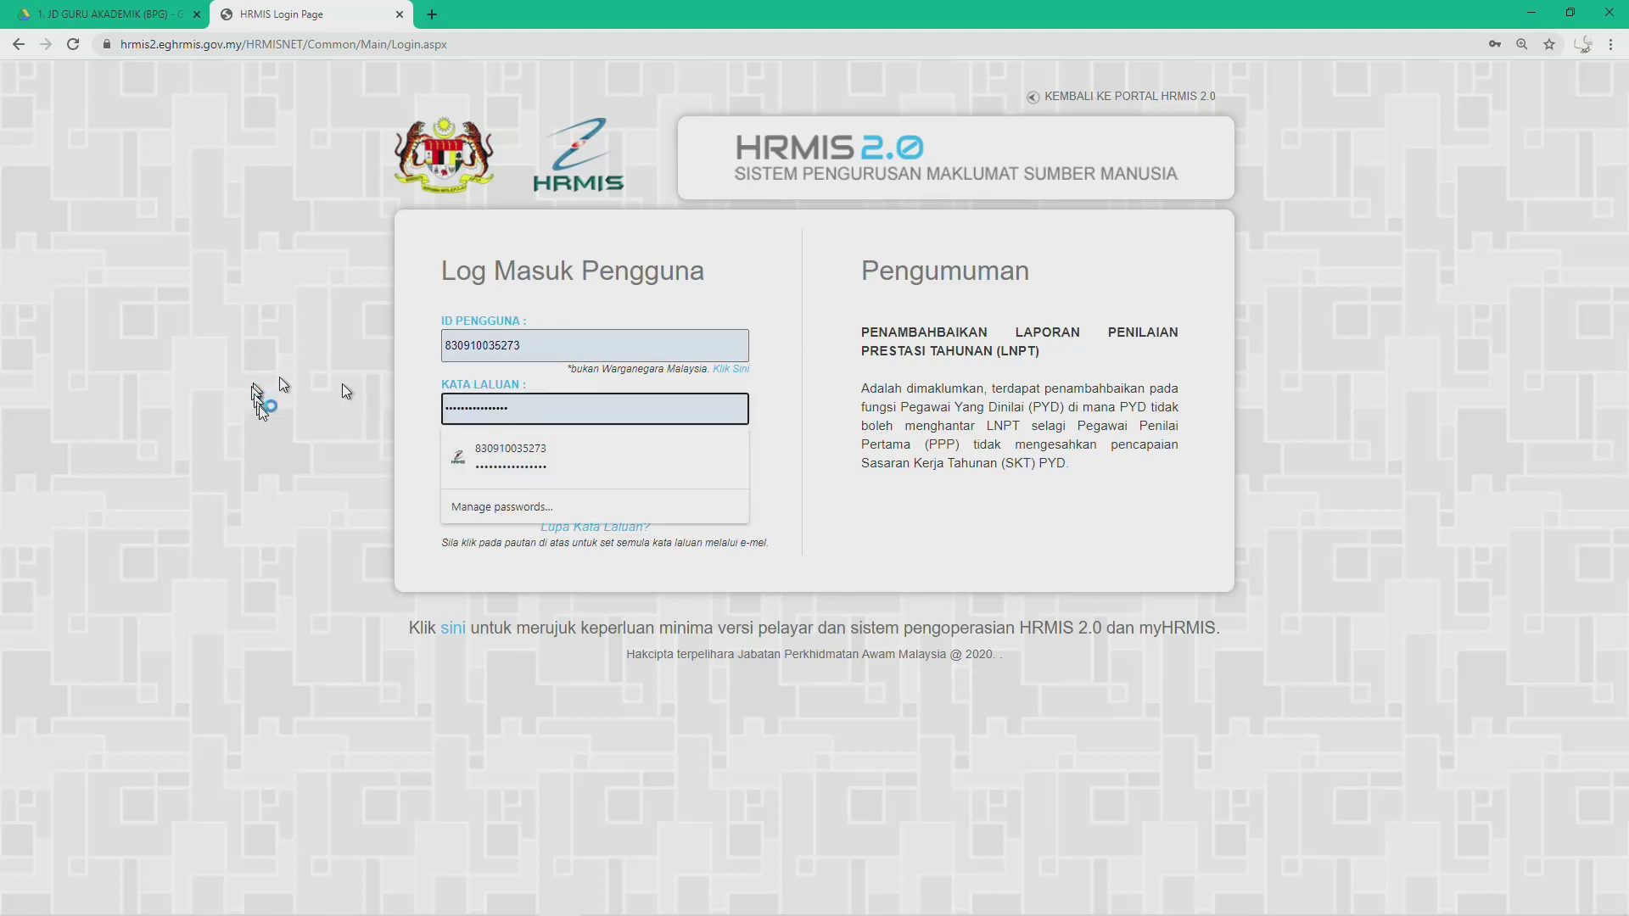
click(484, 457)
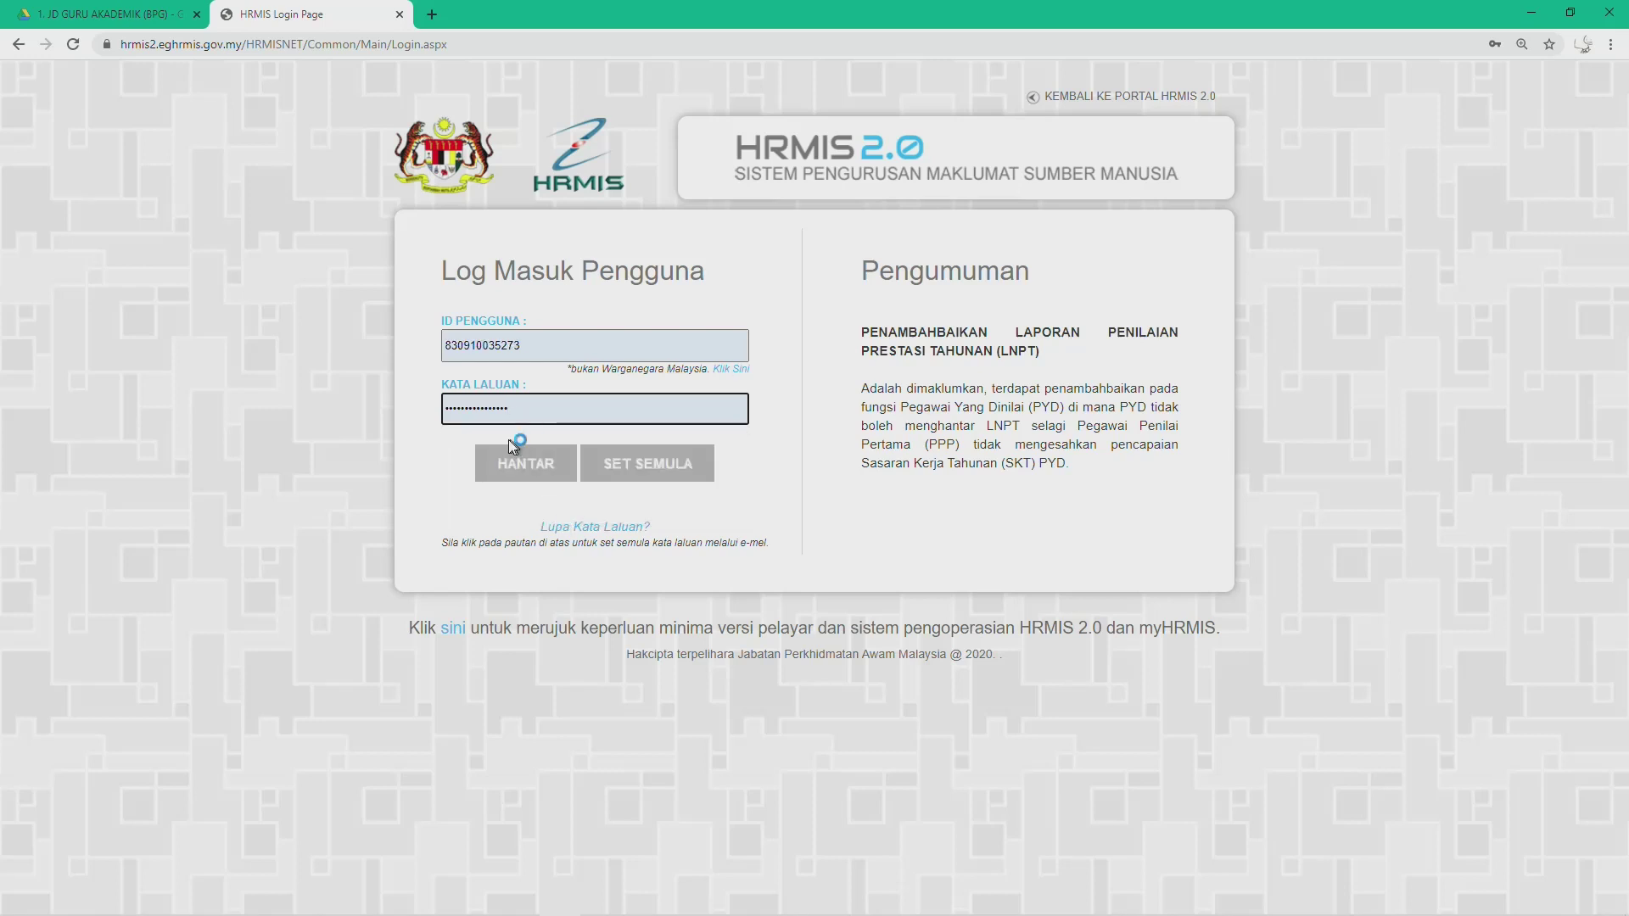
click(517, 468)
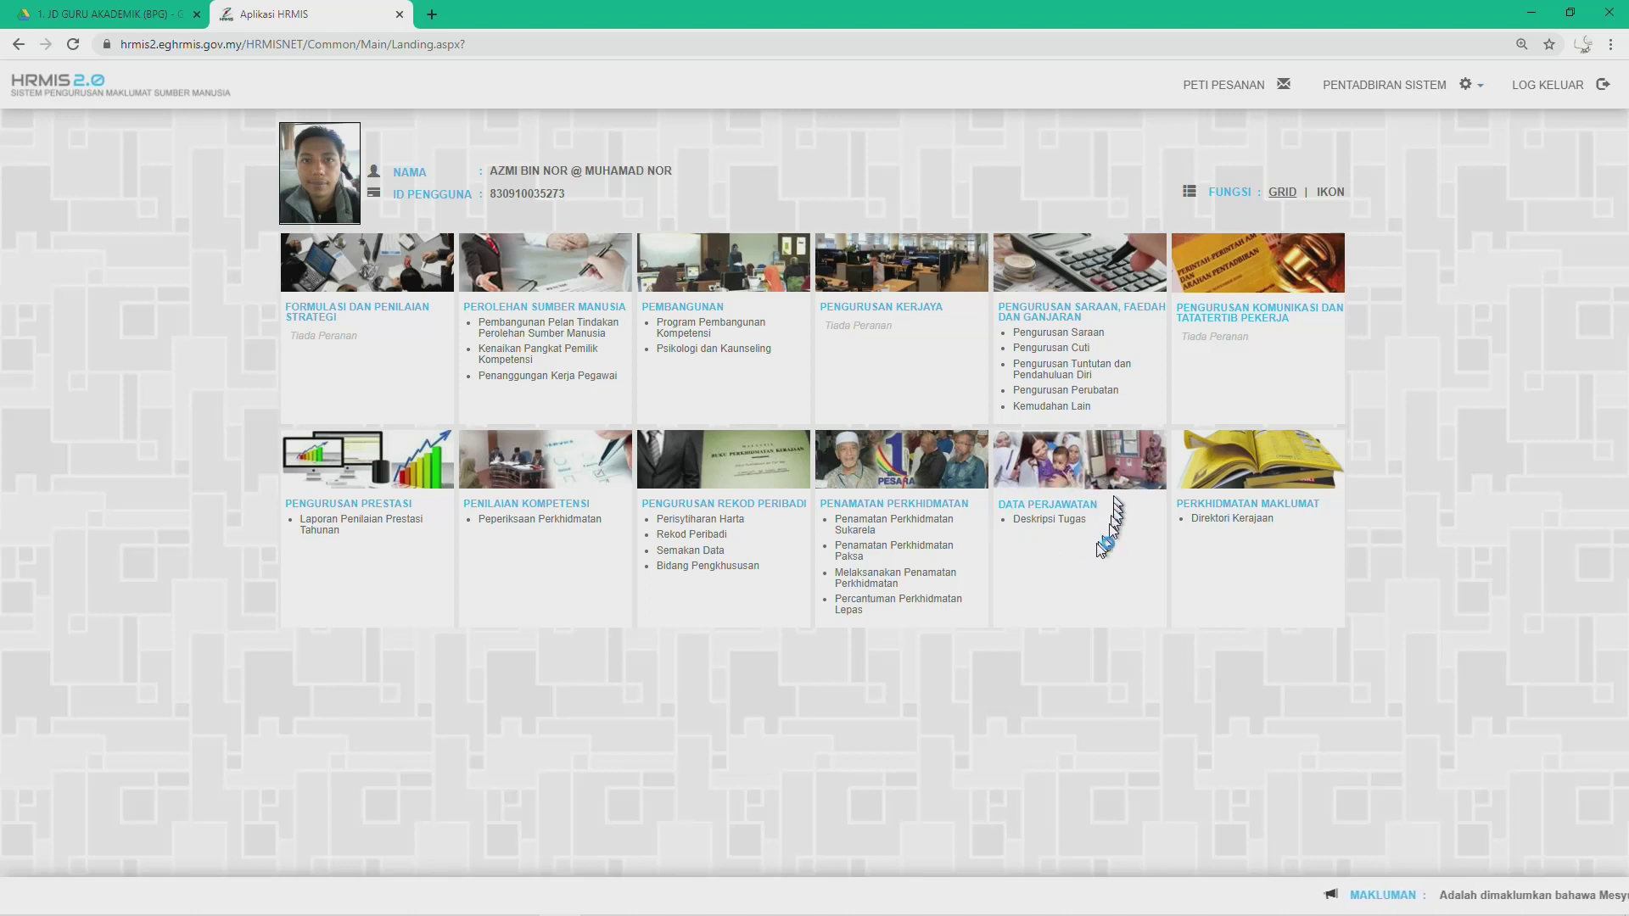
Step: Choose Deskripsi Tugas under DATA PERJAWATAN on the HRMIS landing page
click(1037, 524)
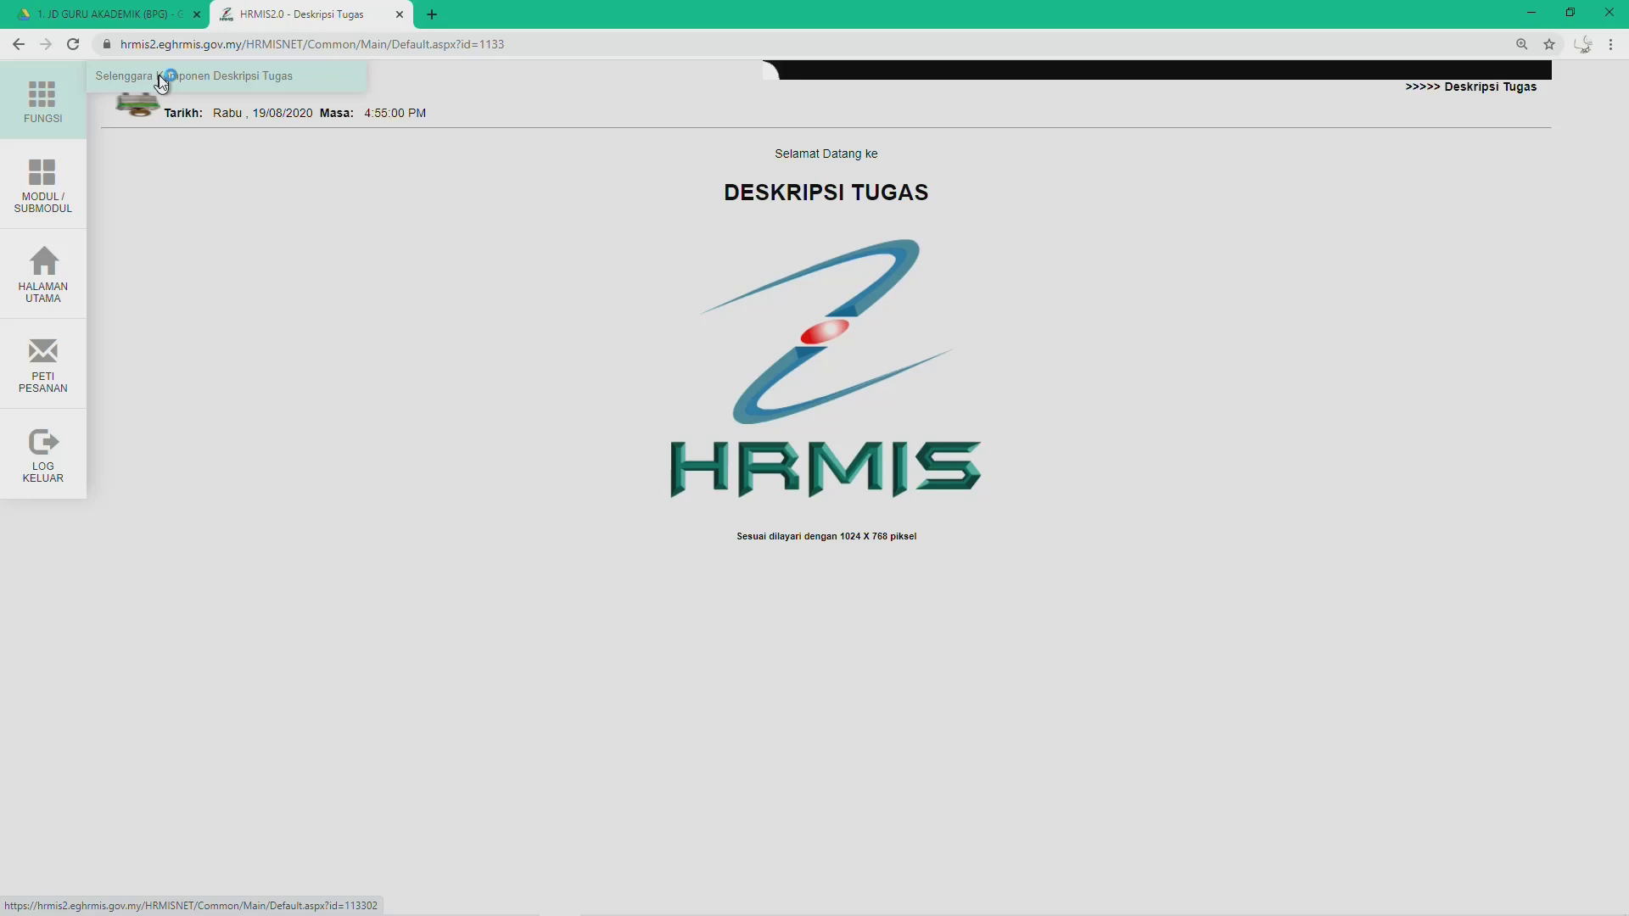
Step: Open Selenggara Komponen Deskripsi Tugas for the incumbent's Guru Akademik DG41/42 record, glancing at the Word JD
click(161, 80)
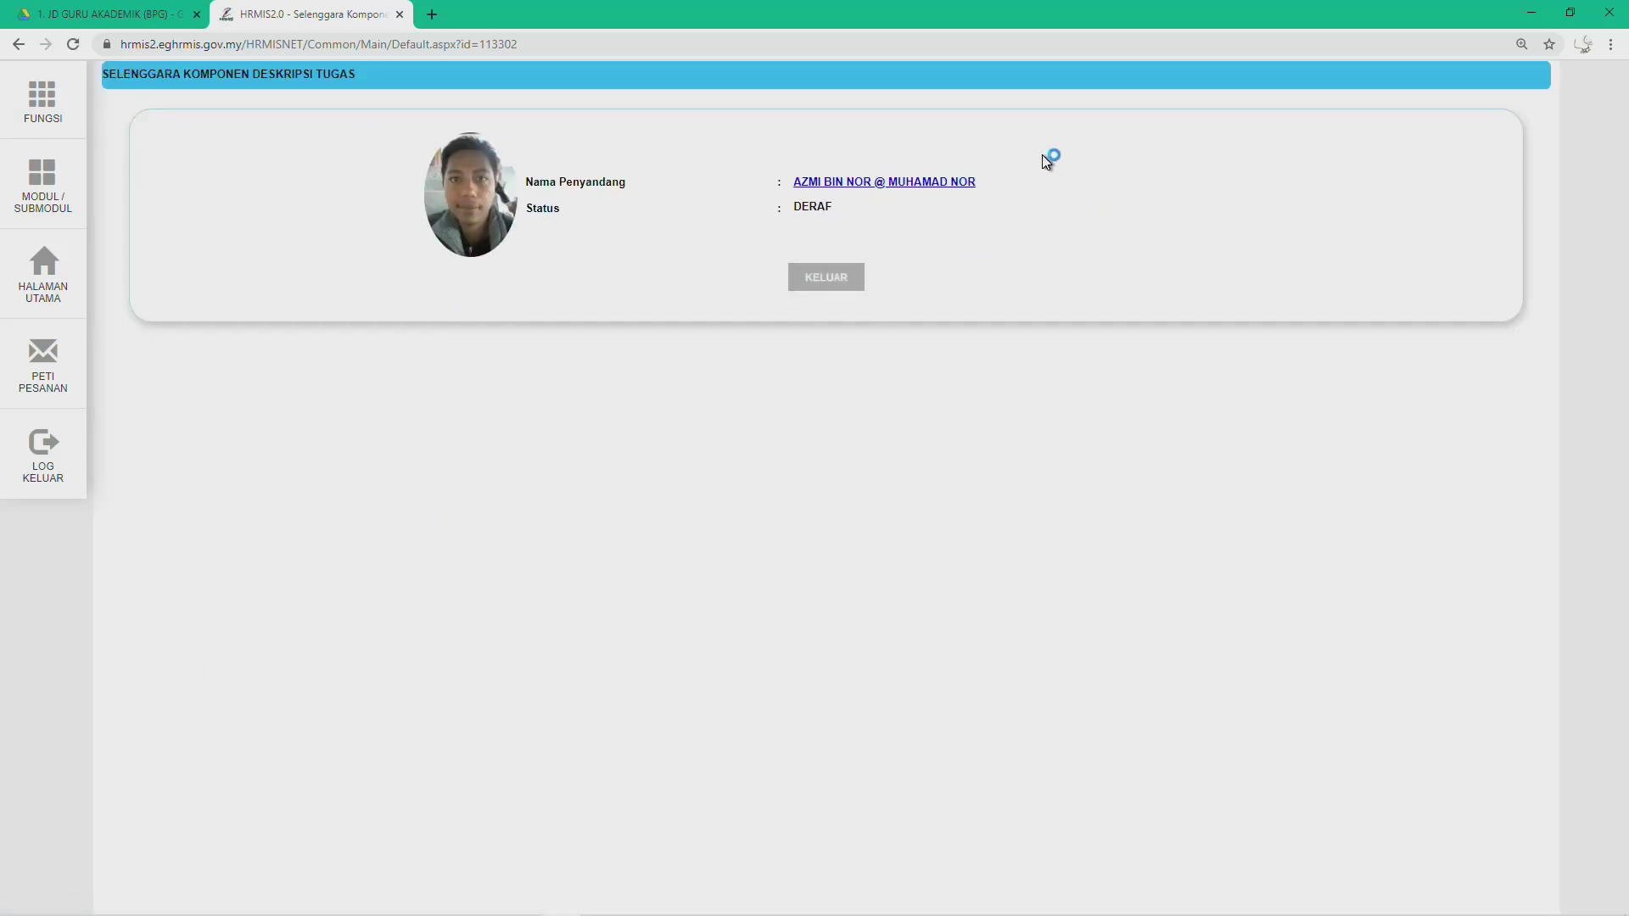
click(847, 183)
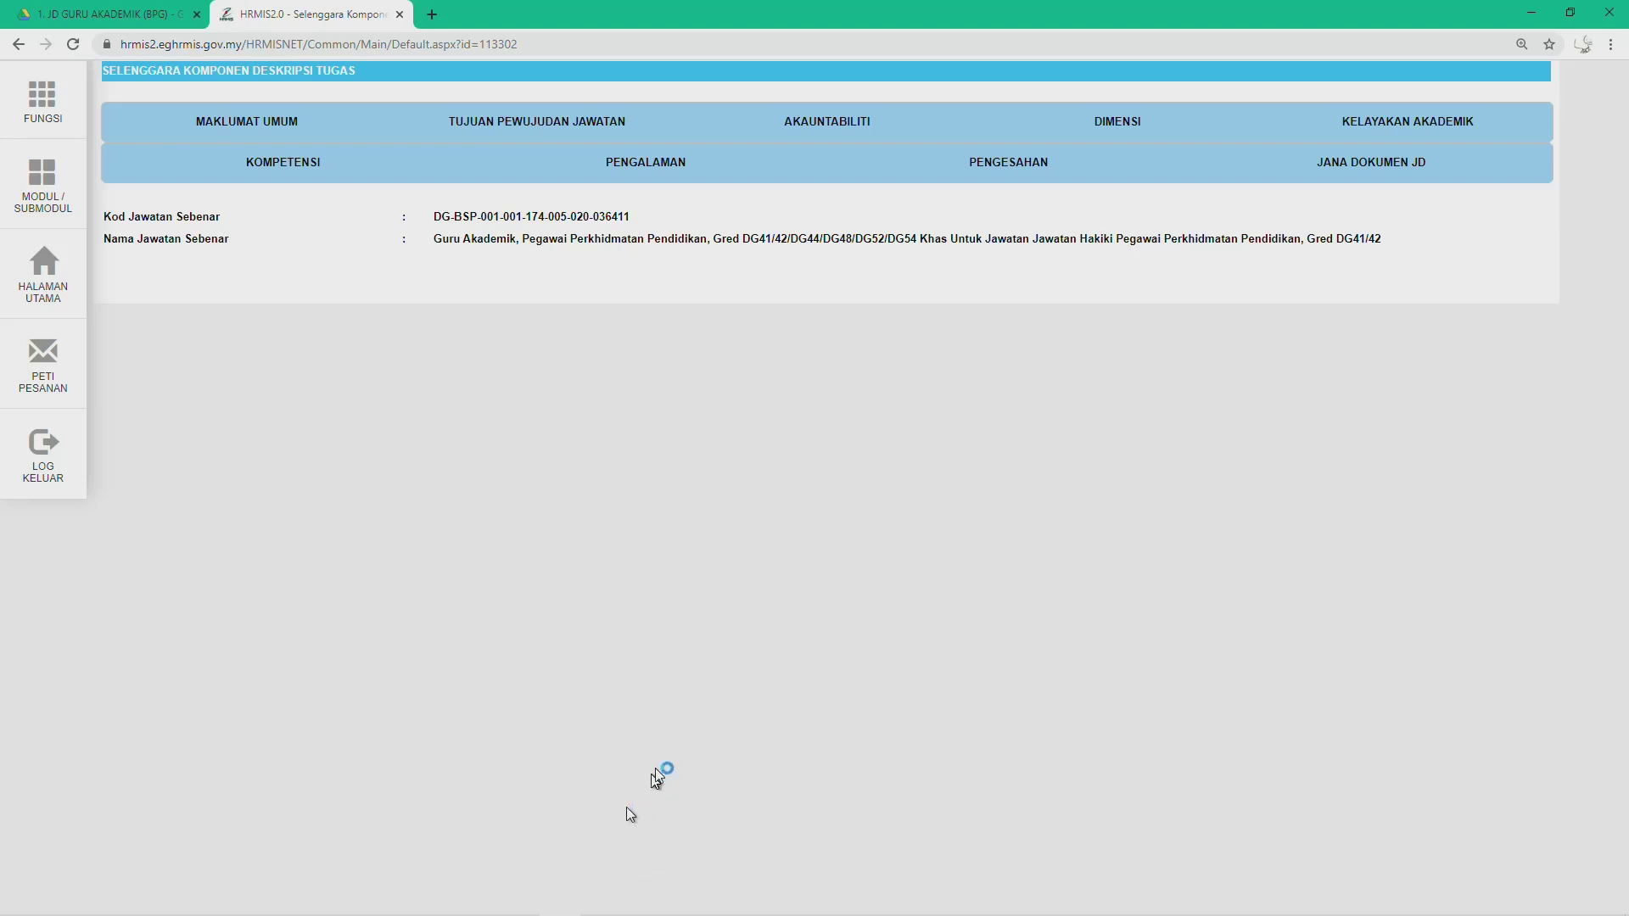
mouse_move(751, 906)
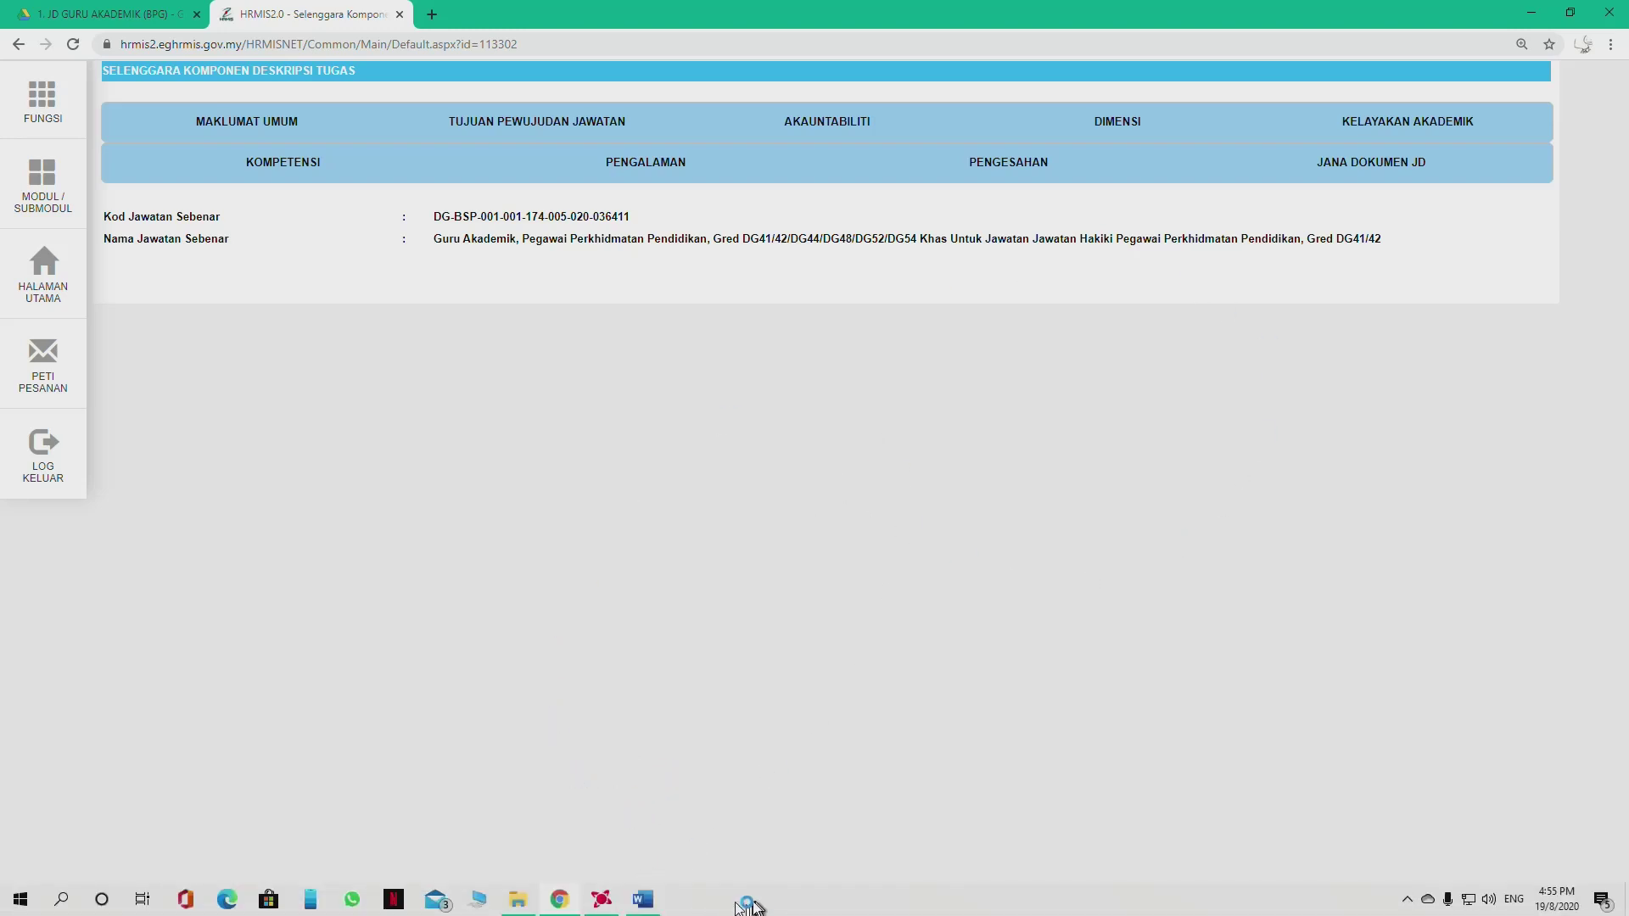
click(642, 901)
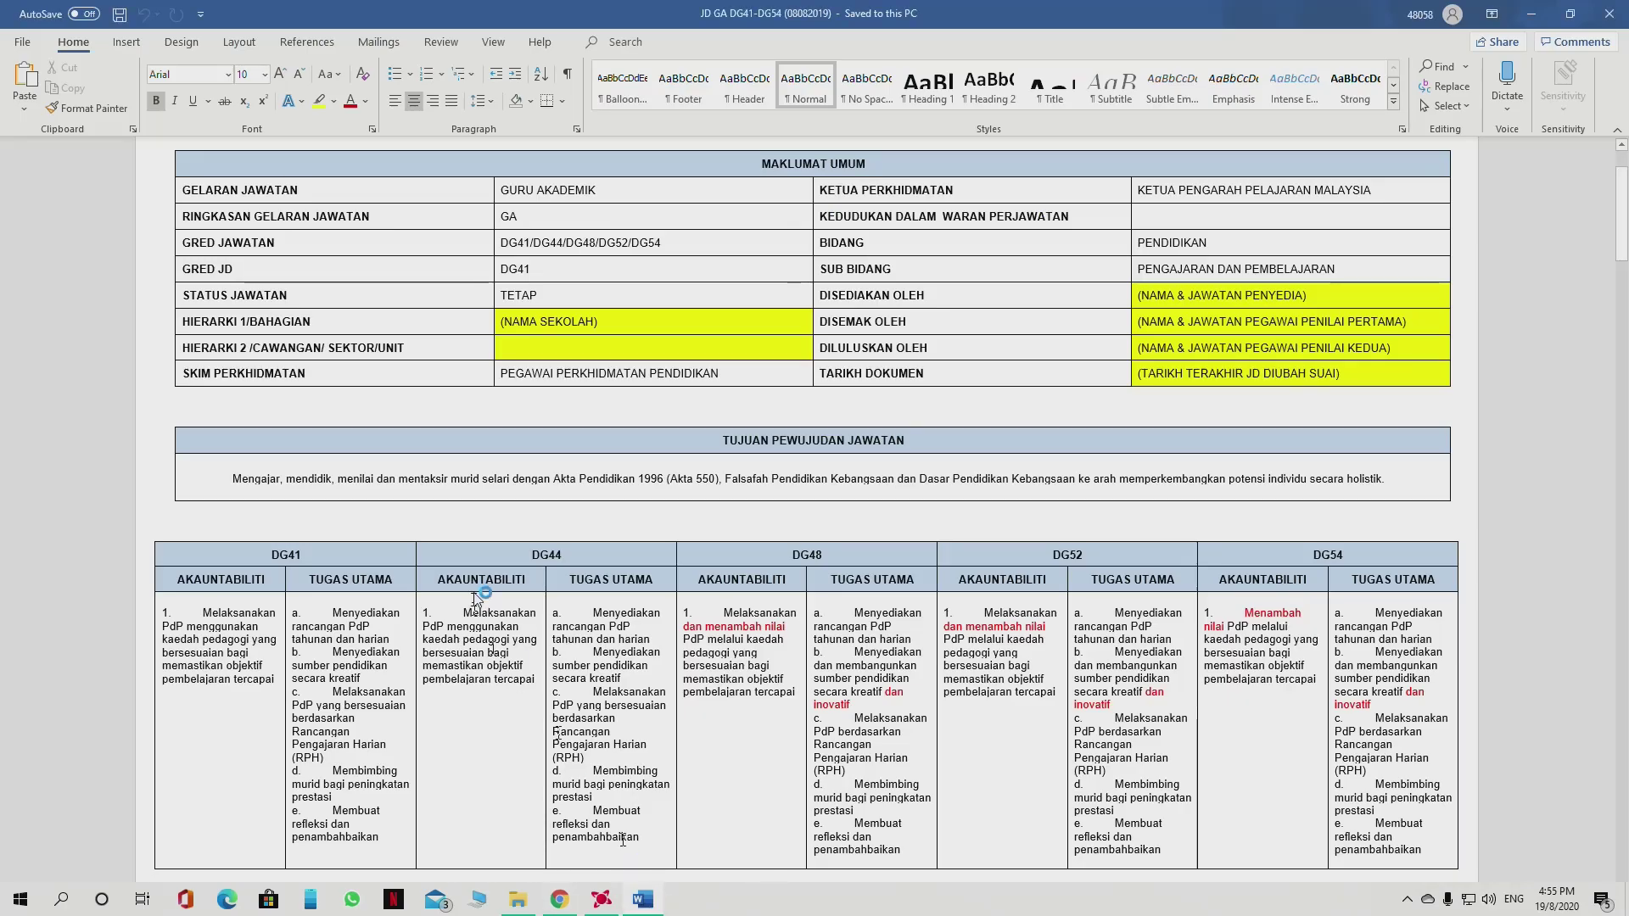
click(560, 901)
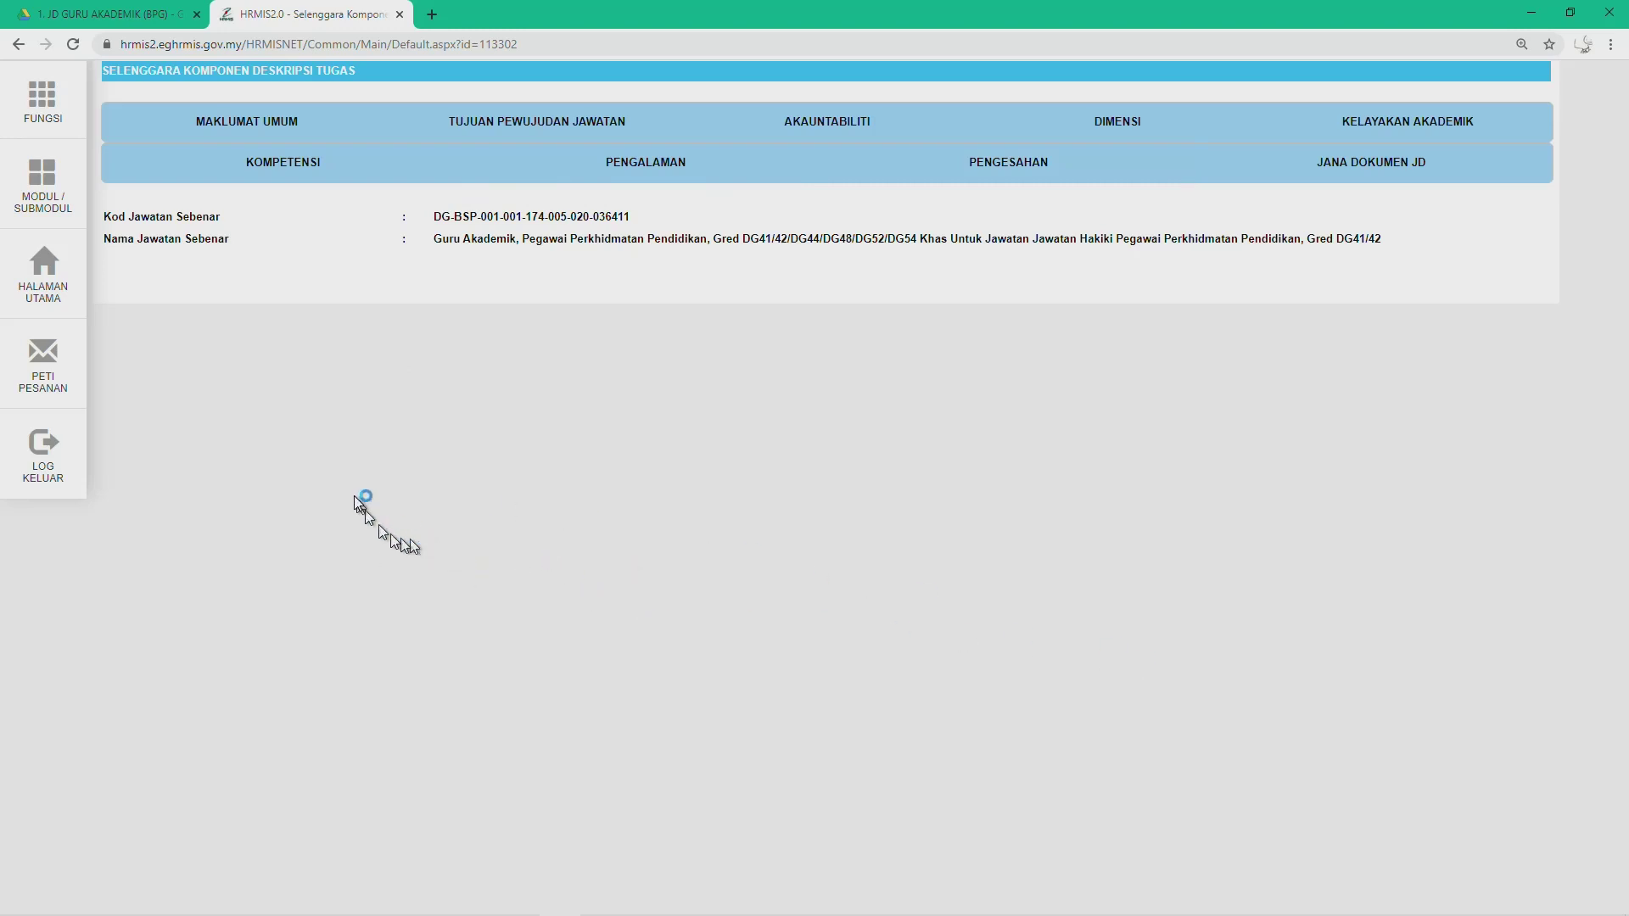
Step: In MAKLUMAT UMUM, check the PPPS title summary and keep Gred JD at PEGAWAI PERKHIDMATAN PENDIDIKAN - DG44
click(237, 126)
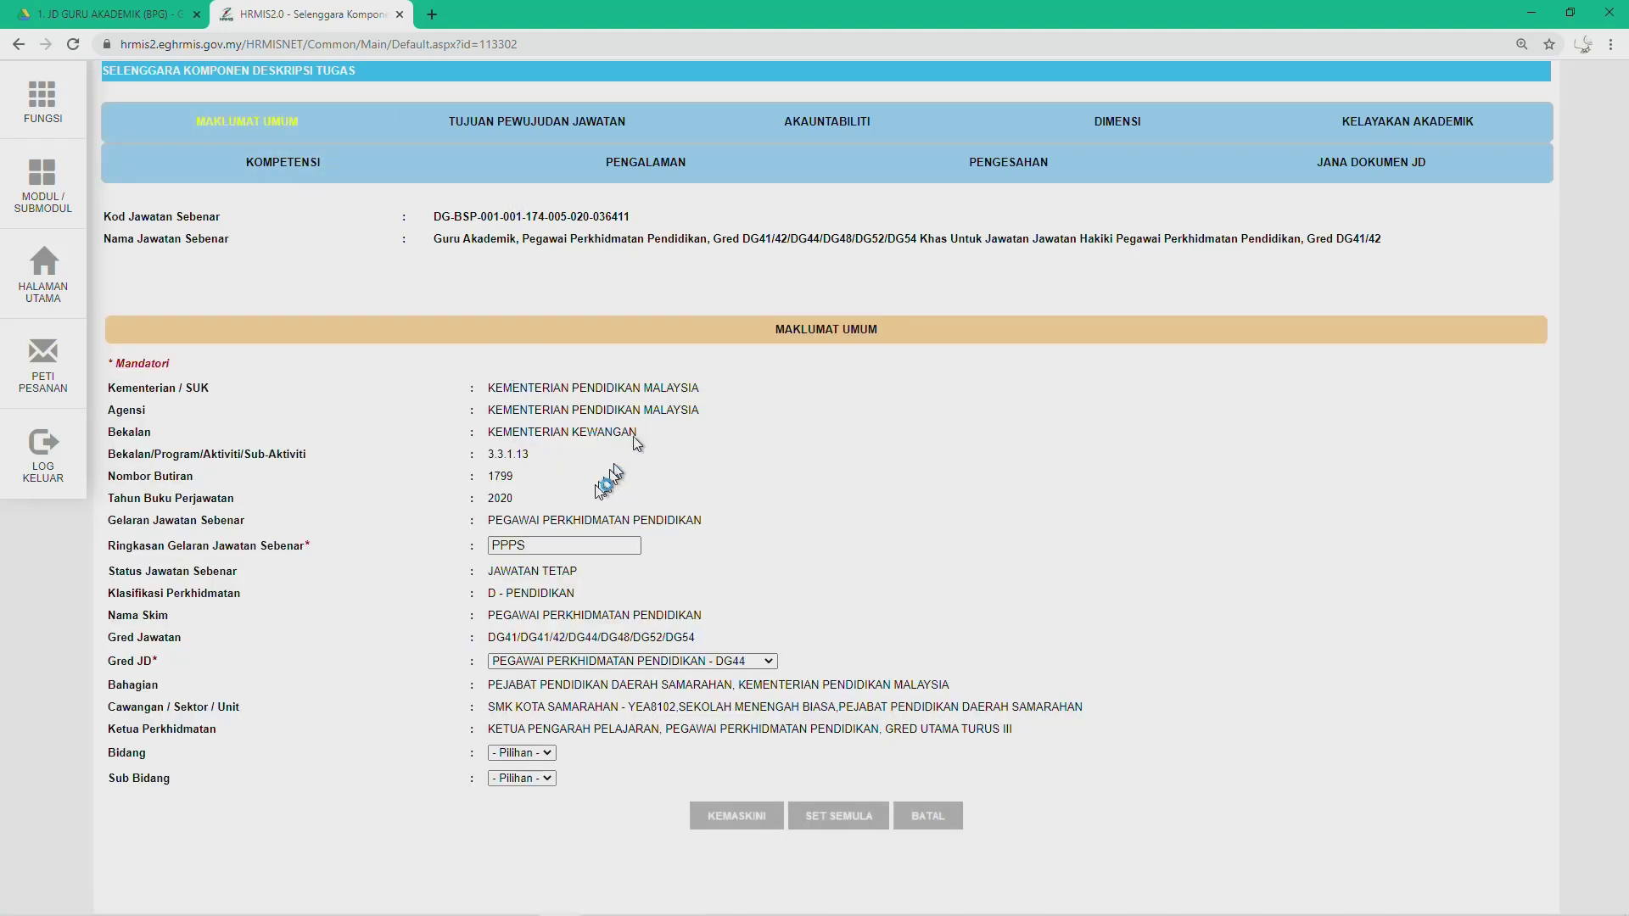
click(551, 547)
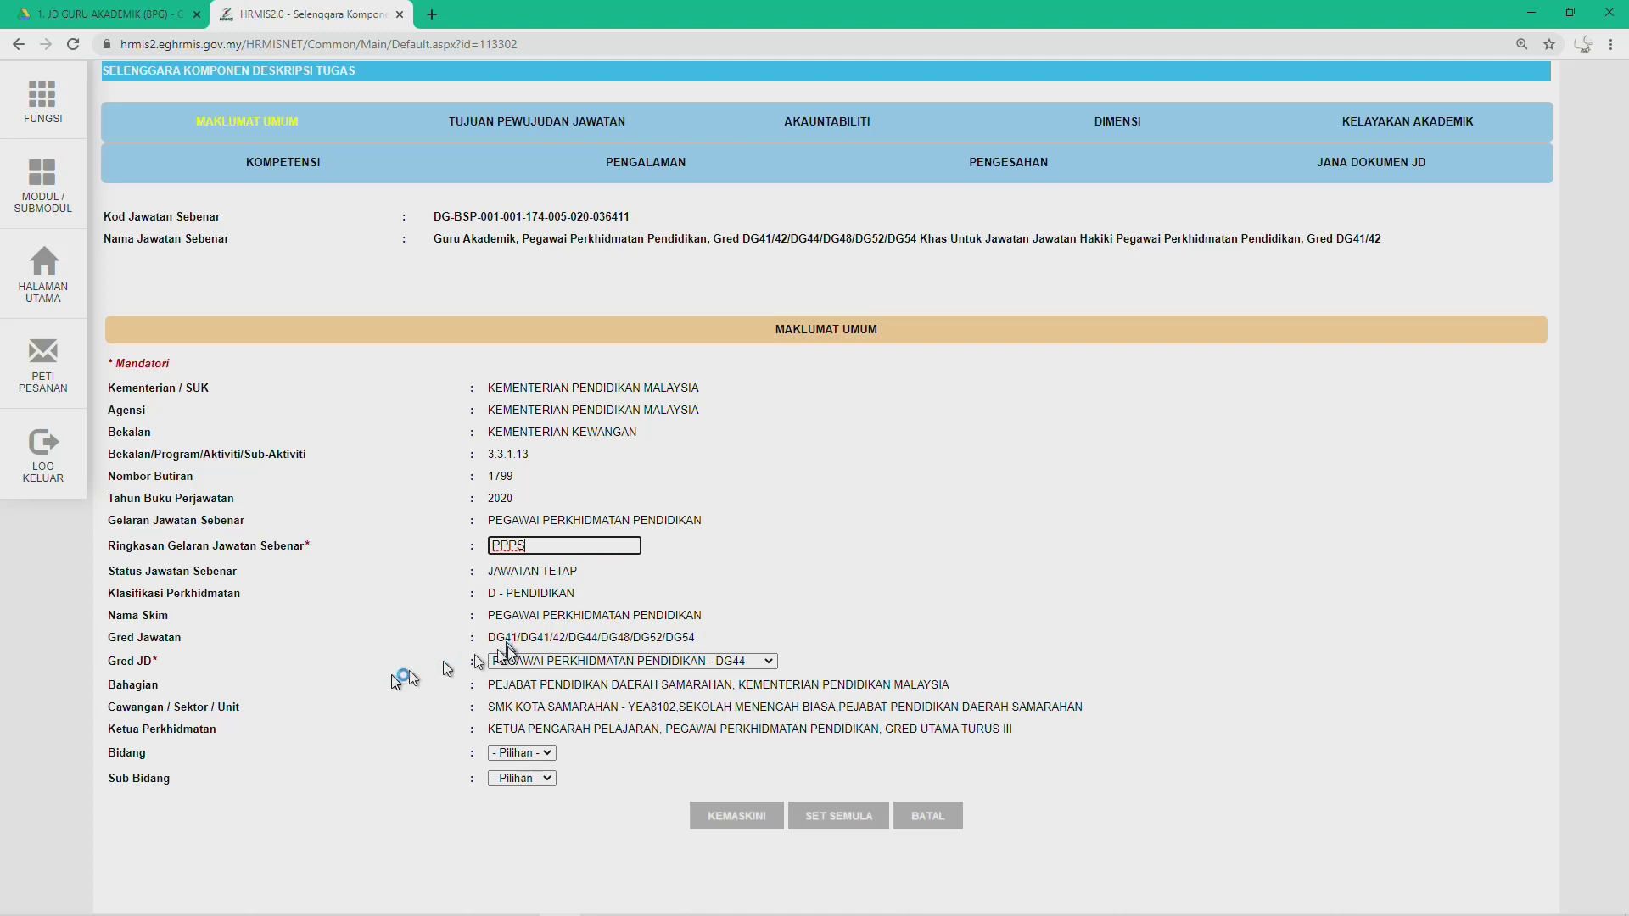
click(770, 661)
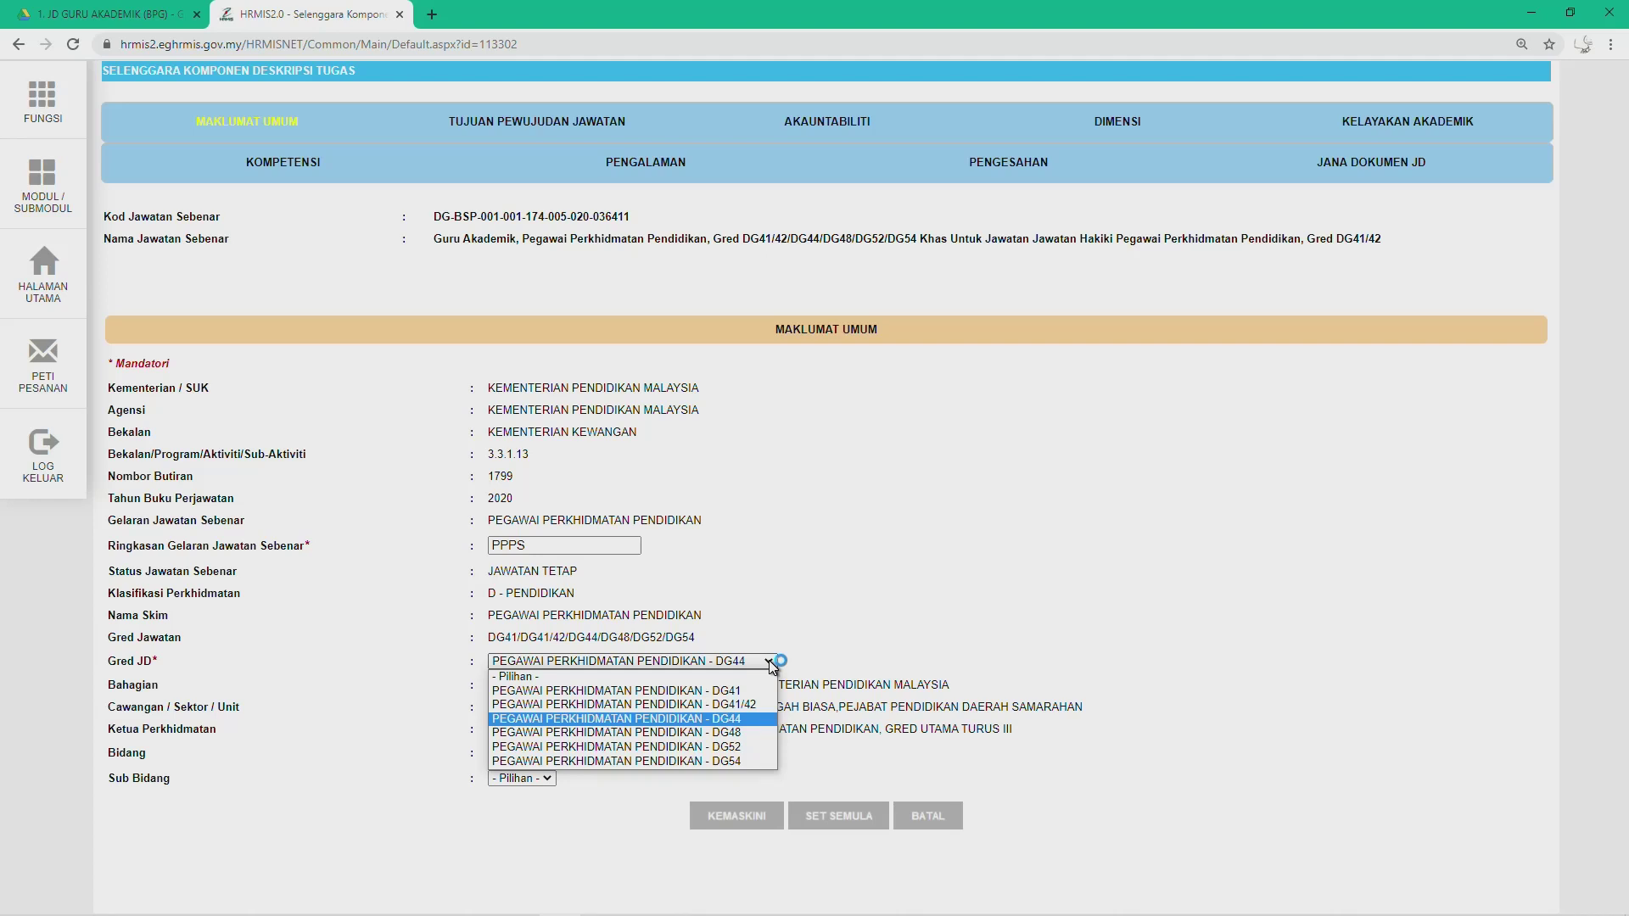
click(735, 719)
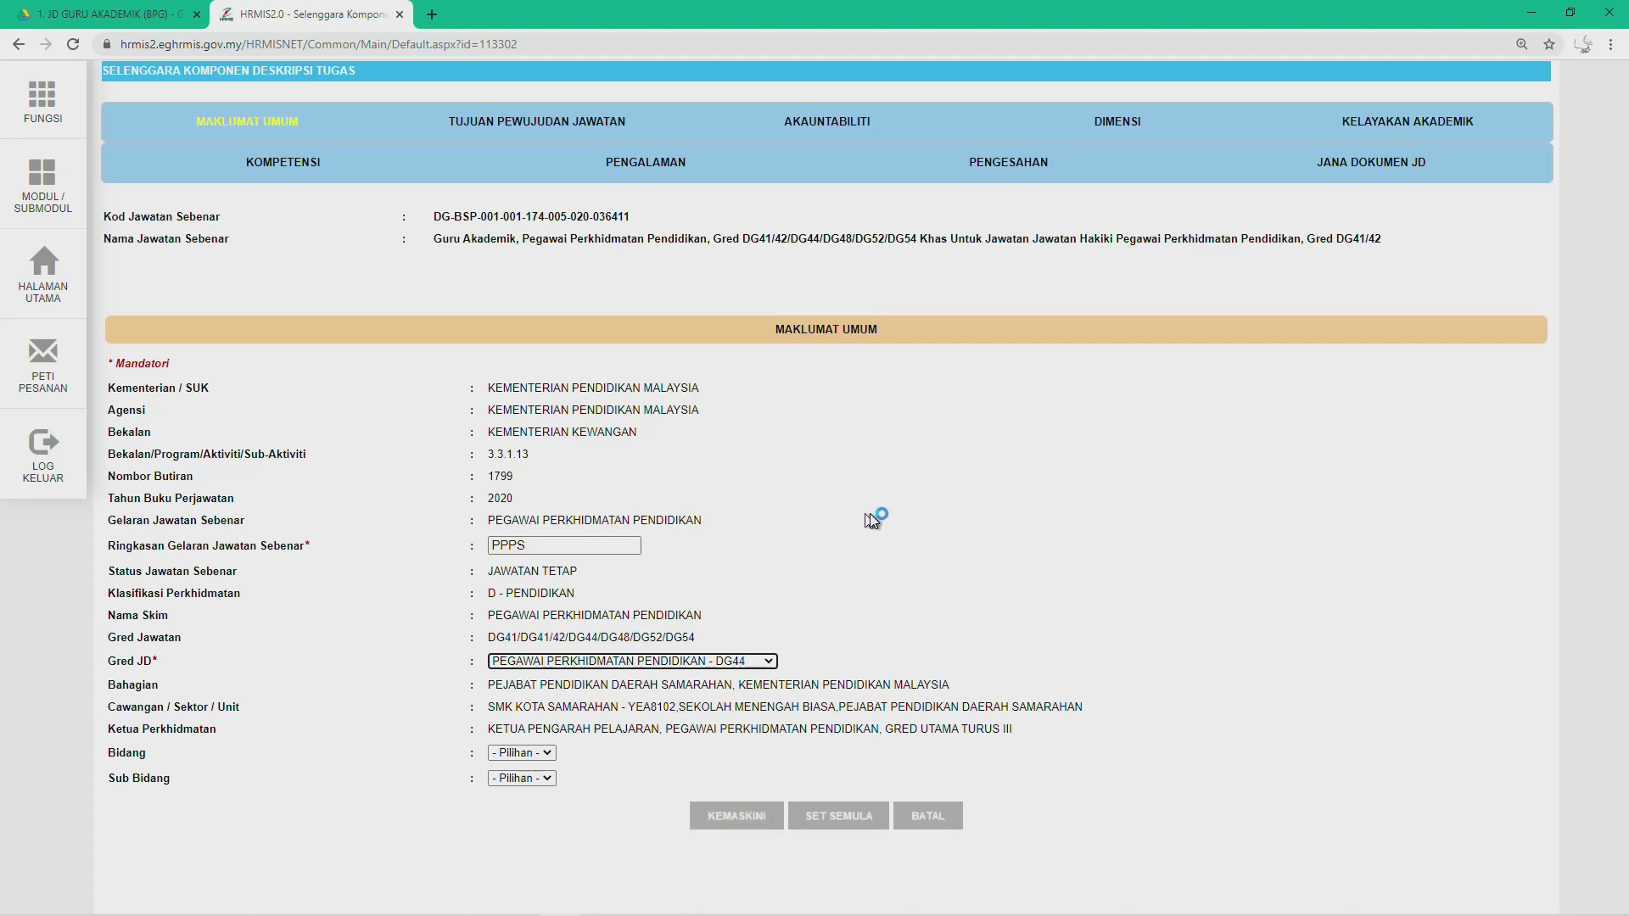
click(219, 126)
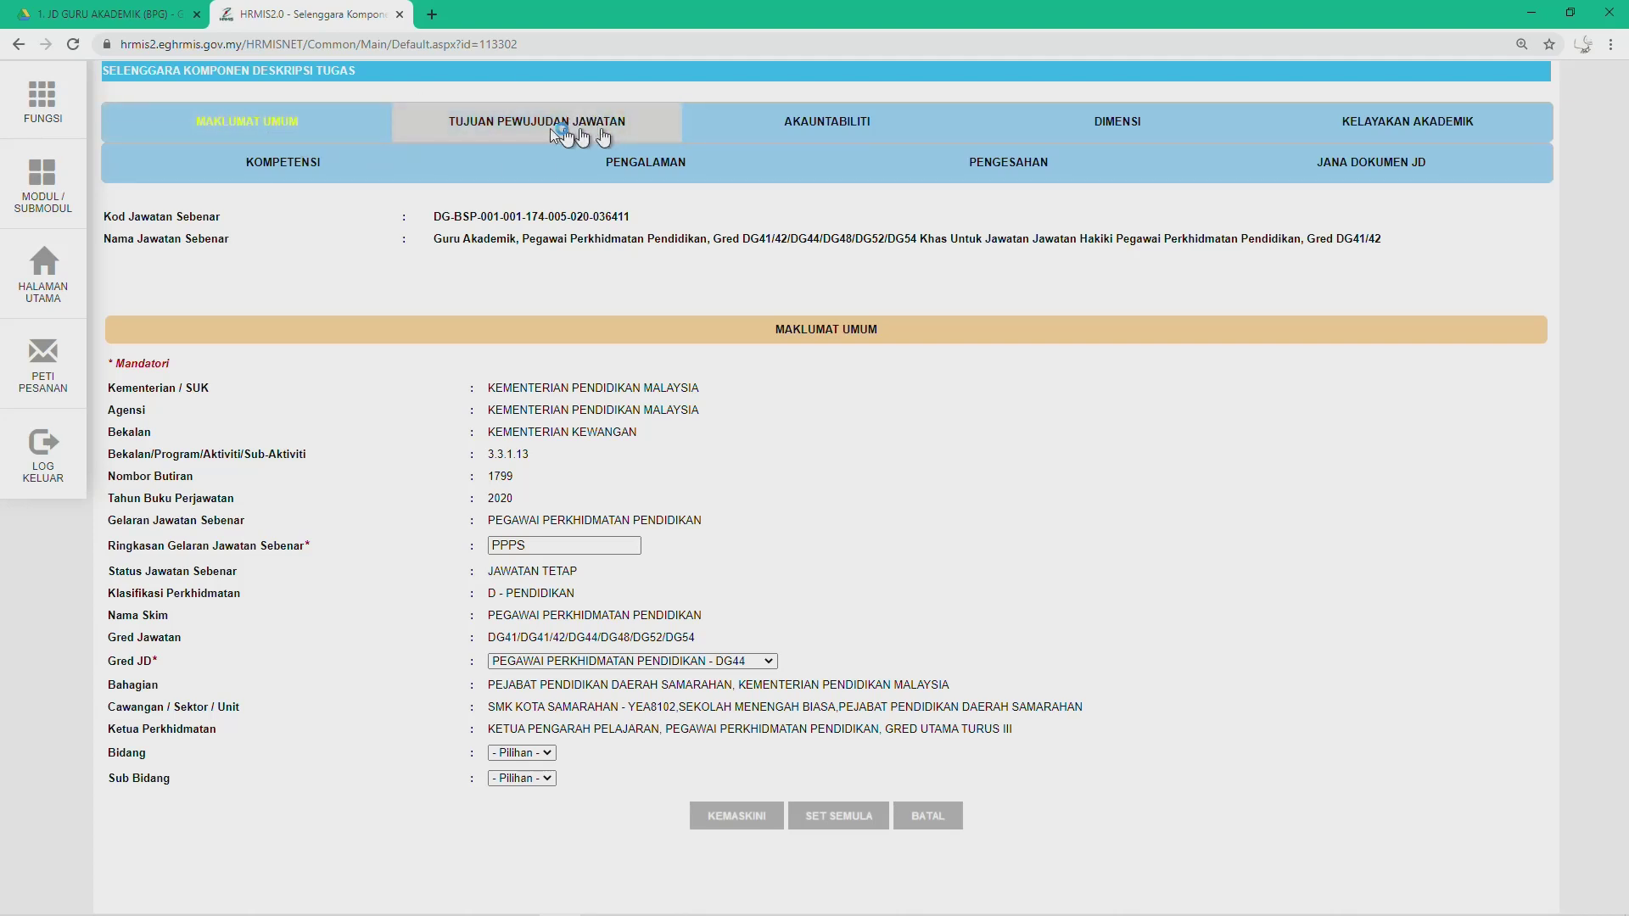
Step: Open Tujuan Pewujudan Jawatan record 1, with MENGAJAR as its Kata Kerja, for editing
click(508, 131)
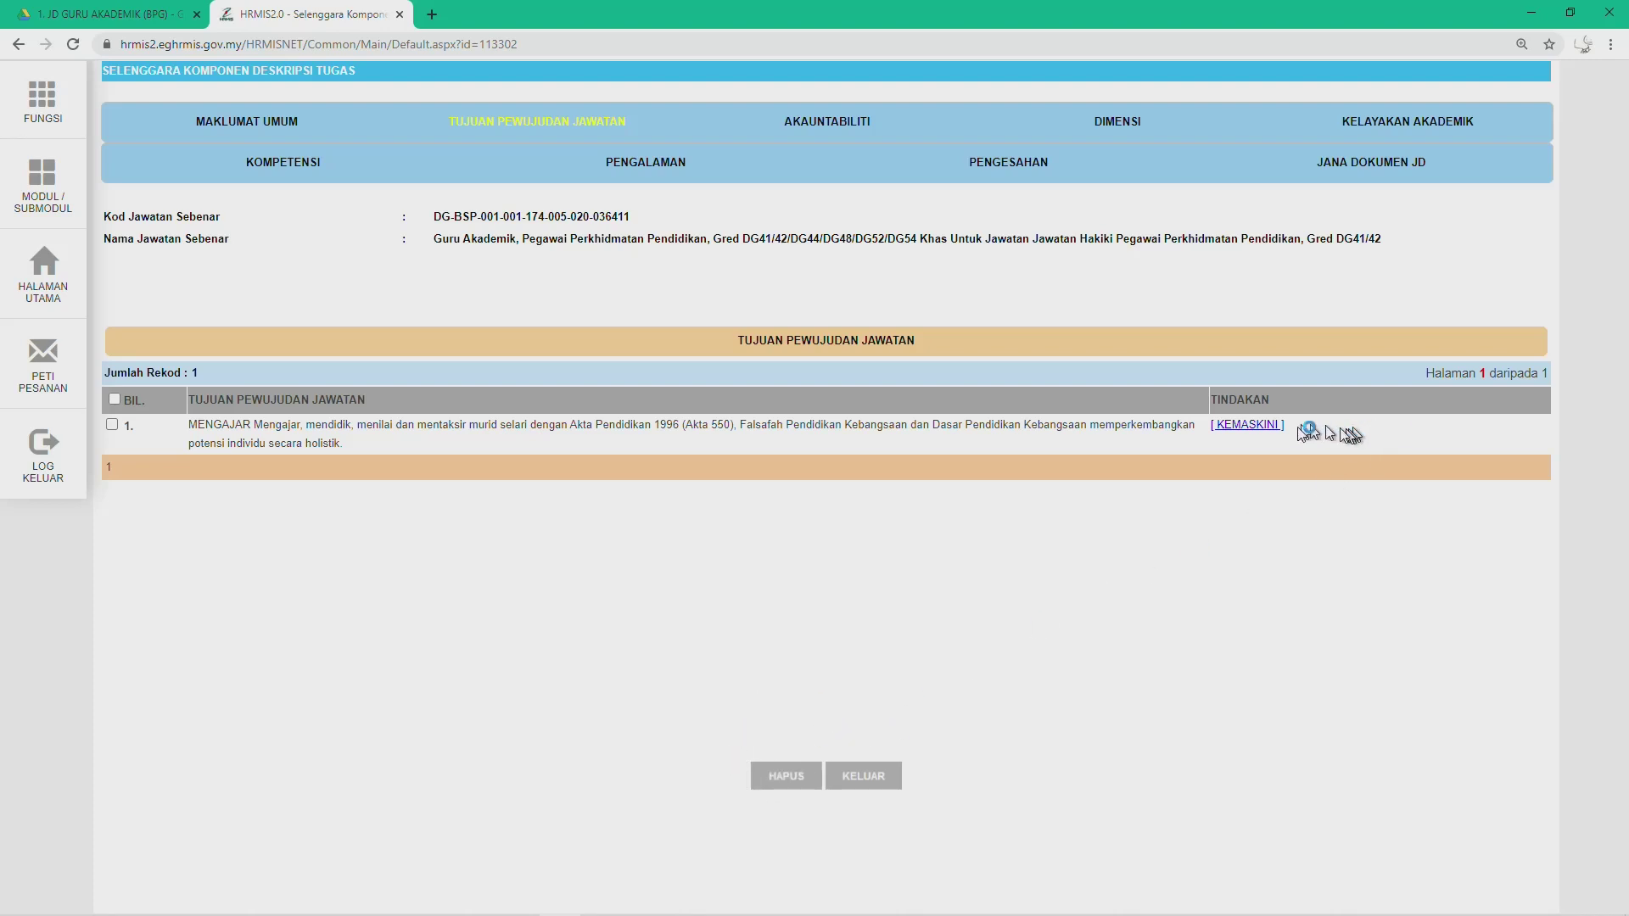
click(1245, 426)
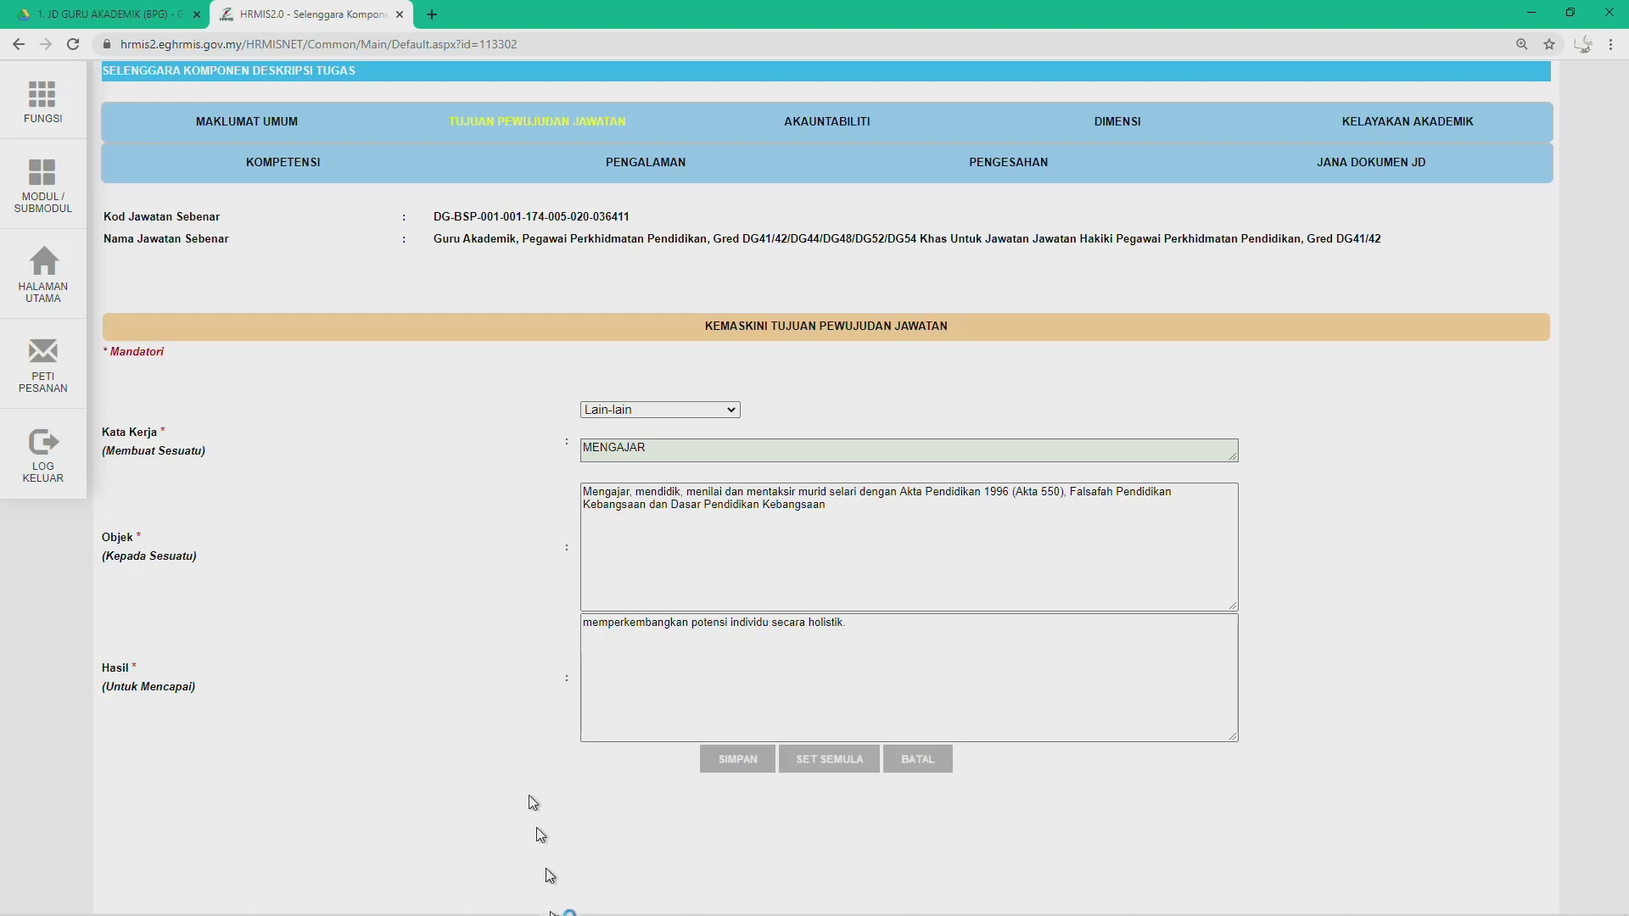
Step: Copy the full Tujuan Pewujudan Jawatan sentence from the Word JD and return to the HRMIS edit form
click(642, 900)
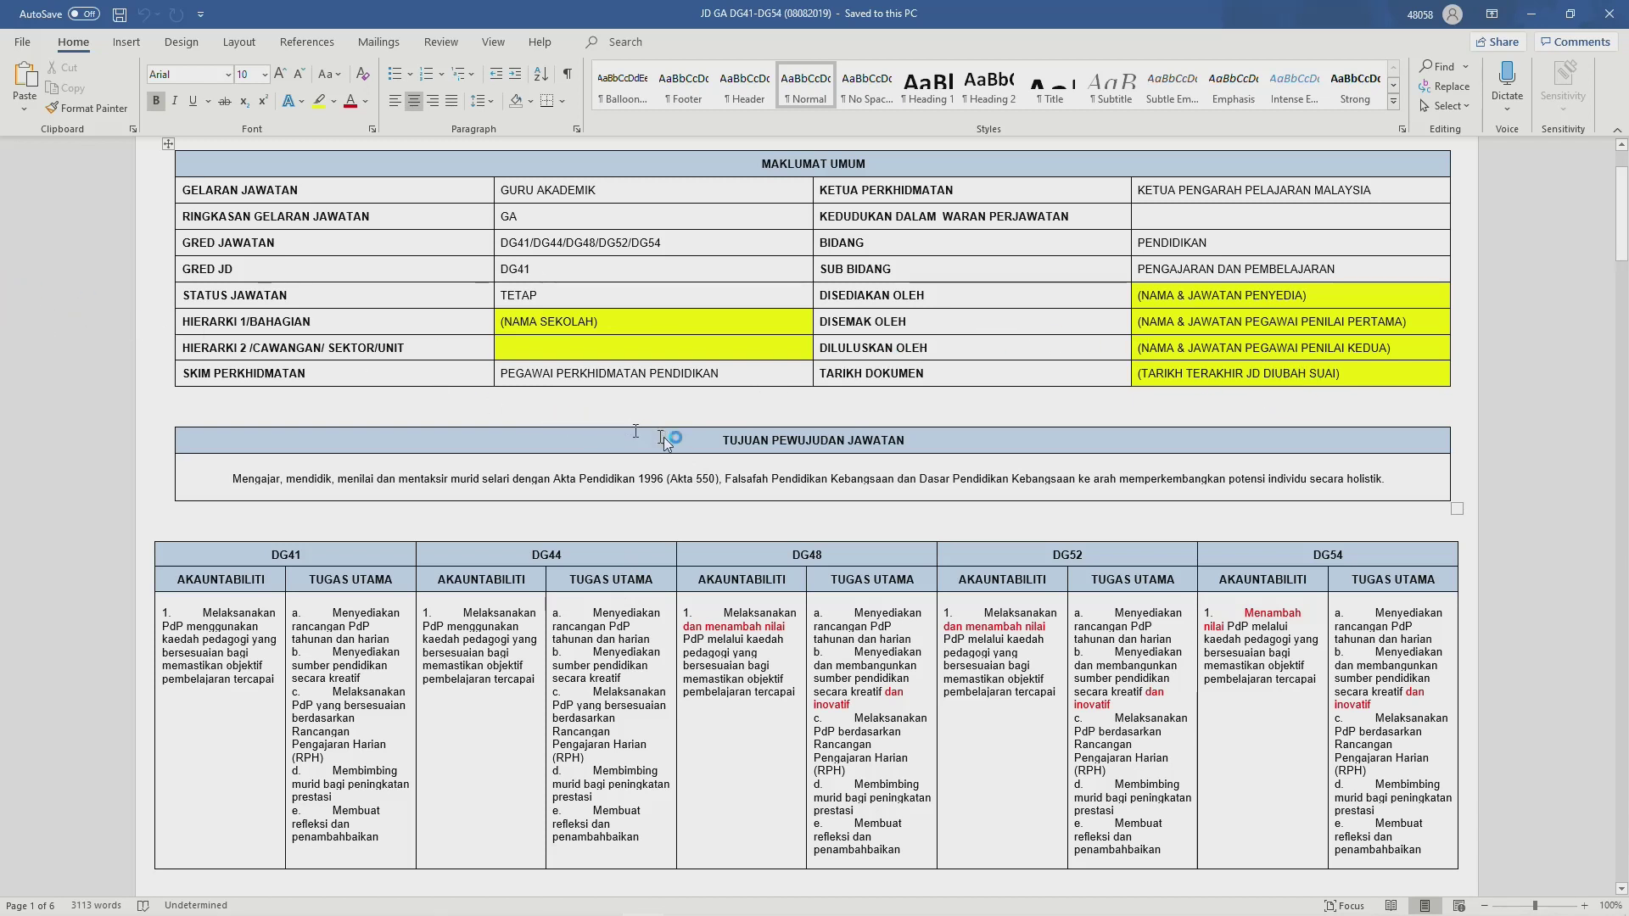
drag(722, 441, 902, 442)
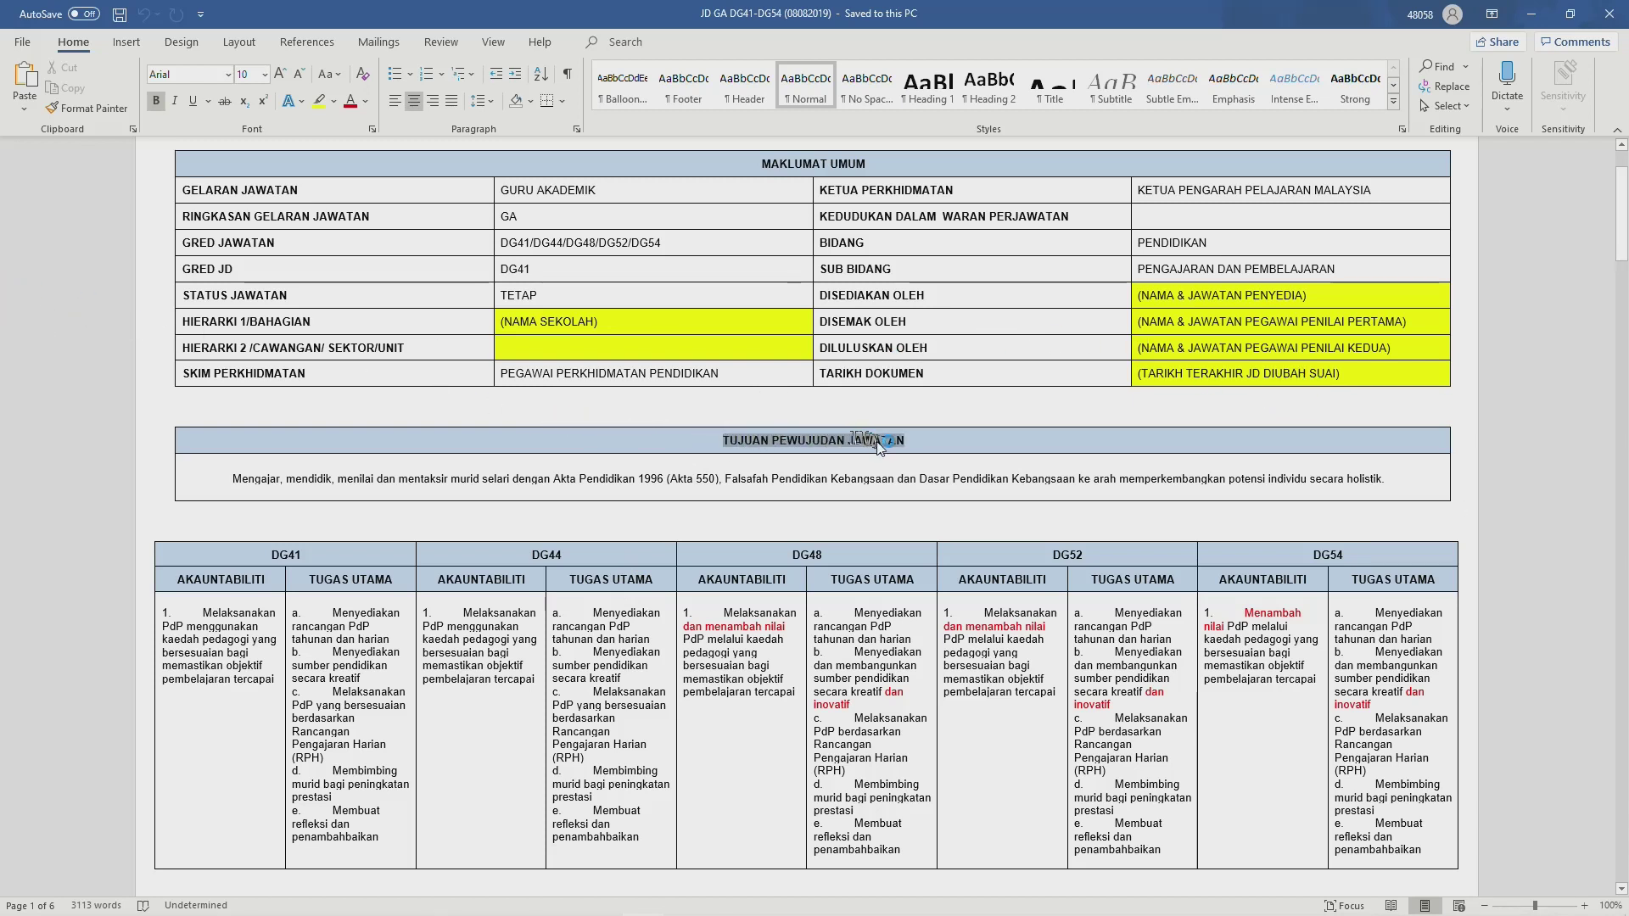
click(652, 482)
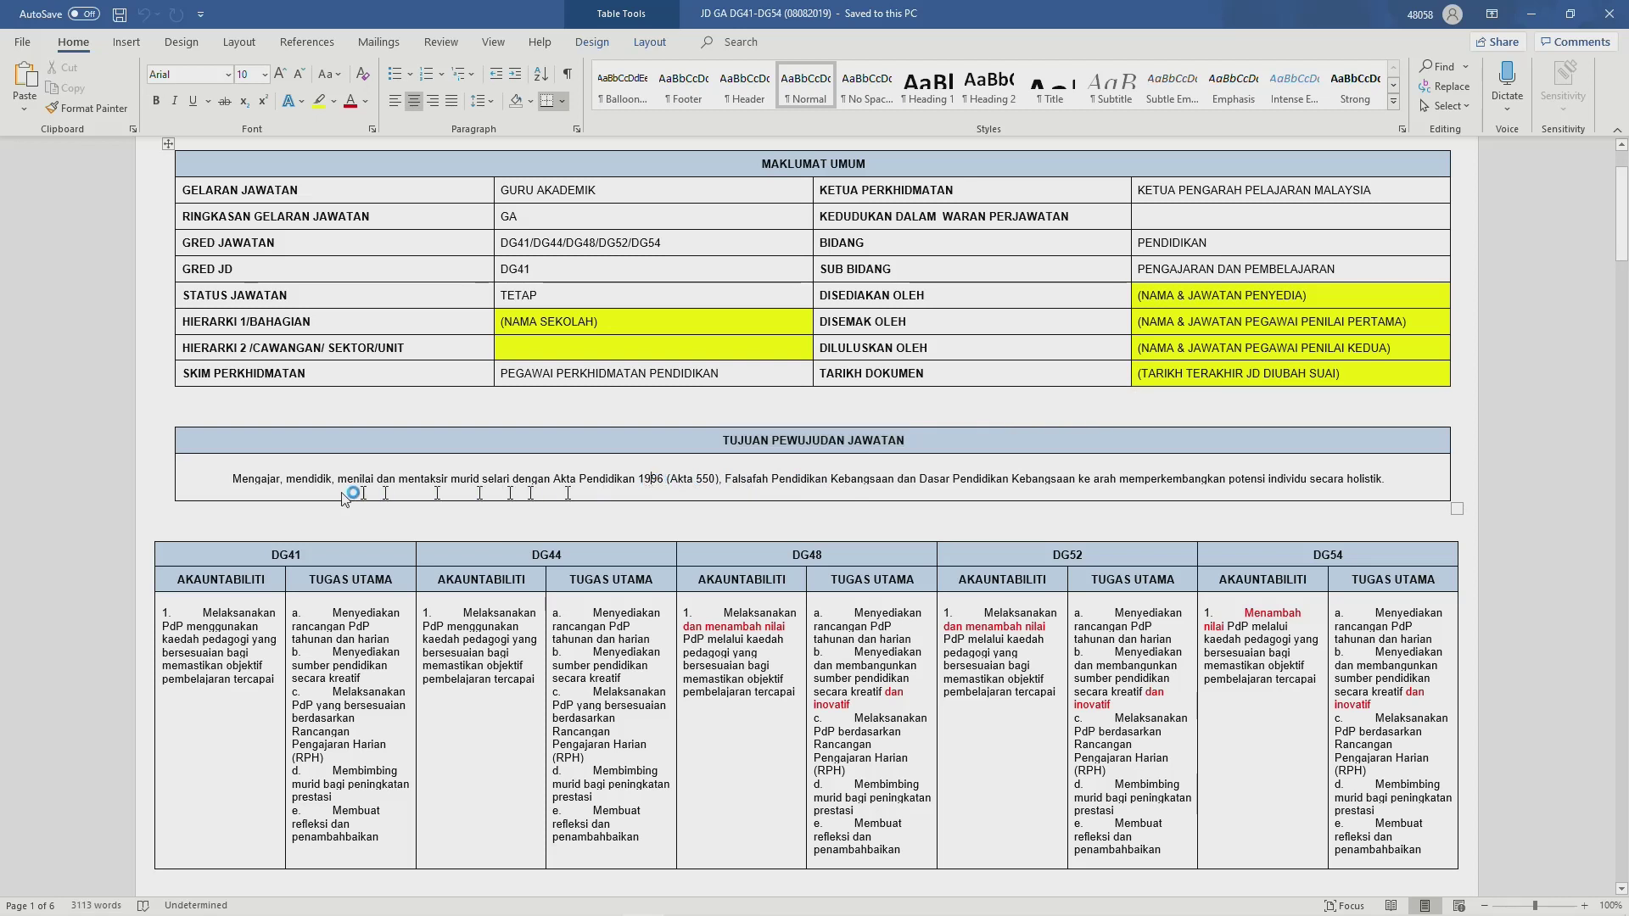
drag(233, 484, 1396, 490)
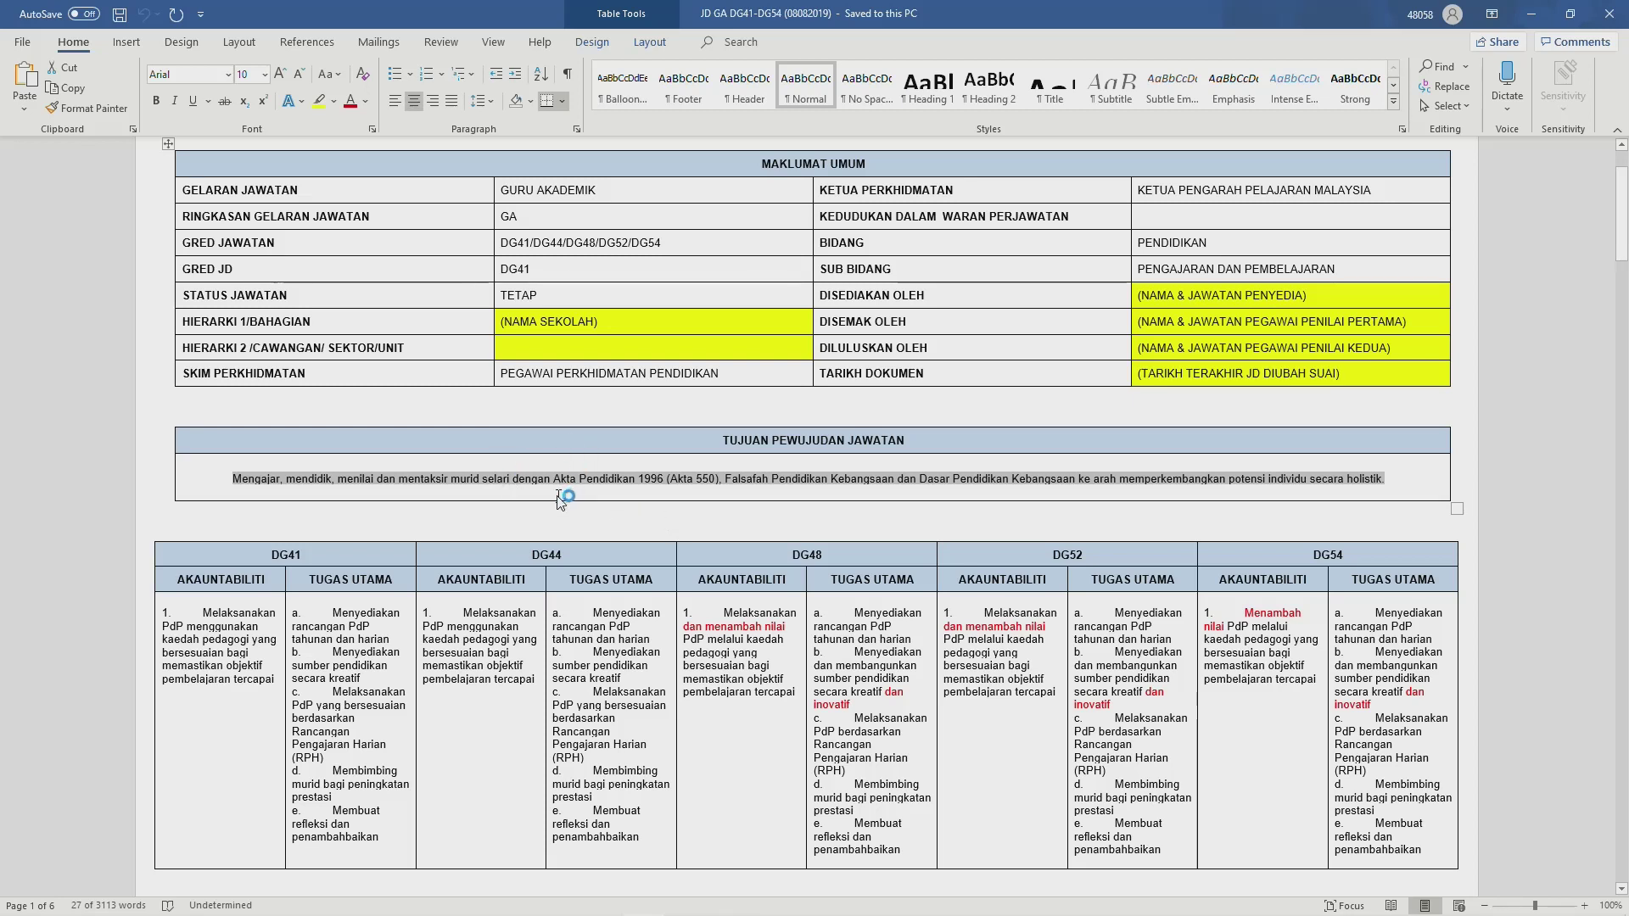
key(alt+Tab)
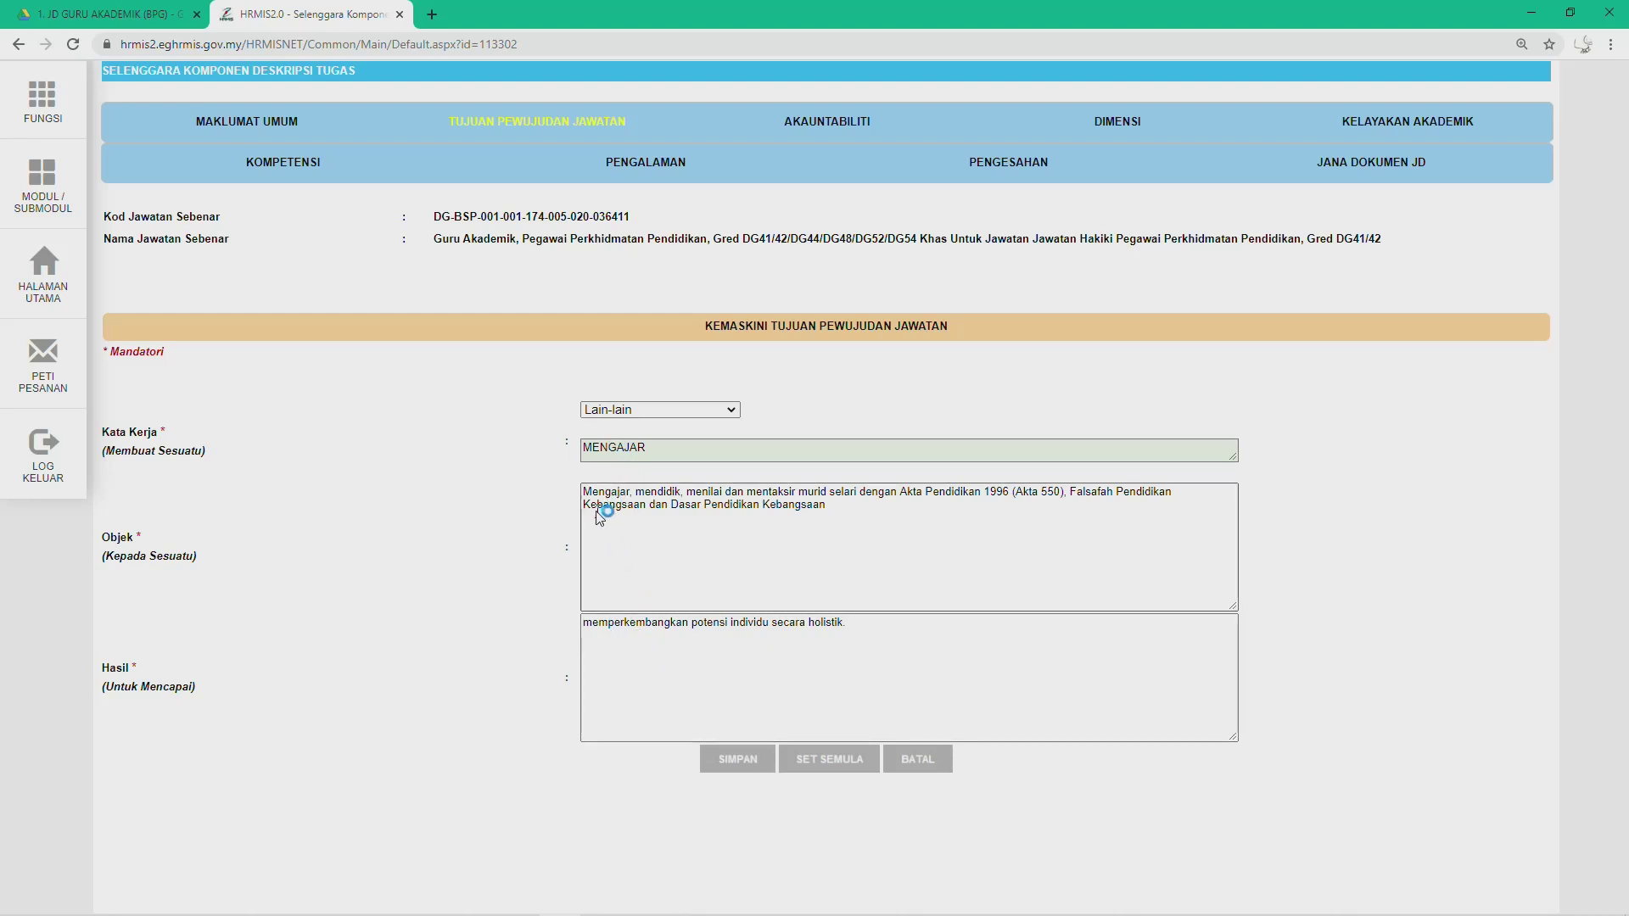
Step: Clear the old Objek, Hasil and MENGAJAR verb text, then paste the copied sentence into Objek
double_click(615, 519)
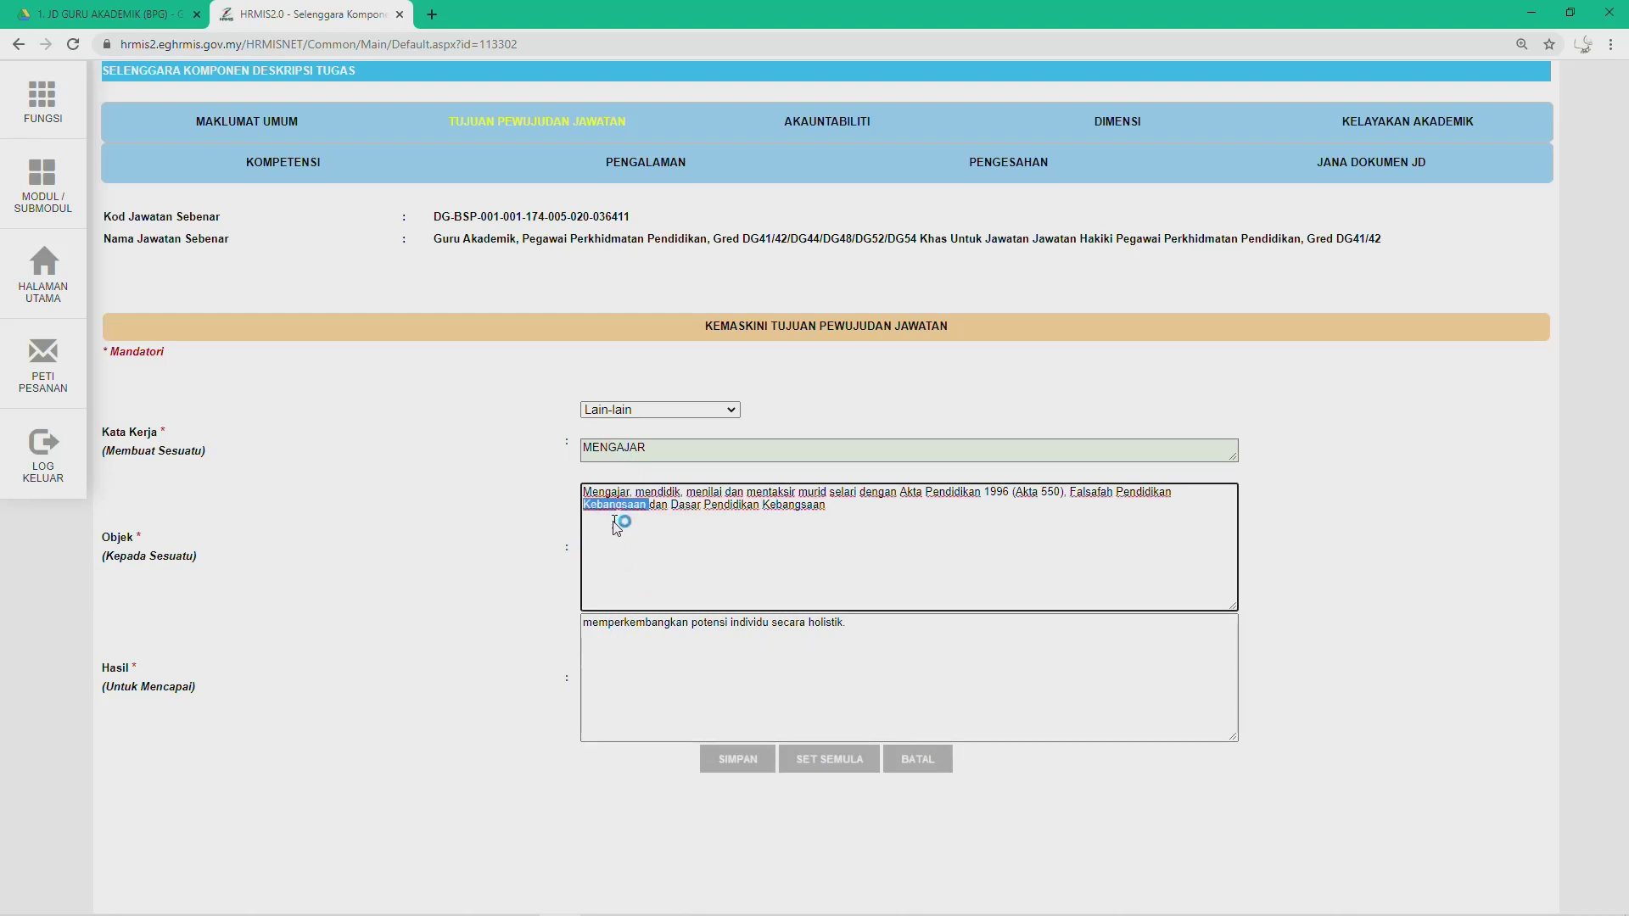
click(598, 495)
click(603, 505)
drag(586, 496, 952, 535)
key(ctrl+c)
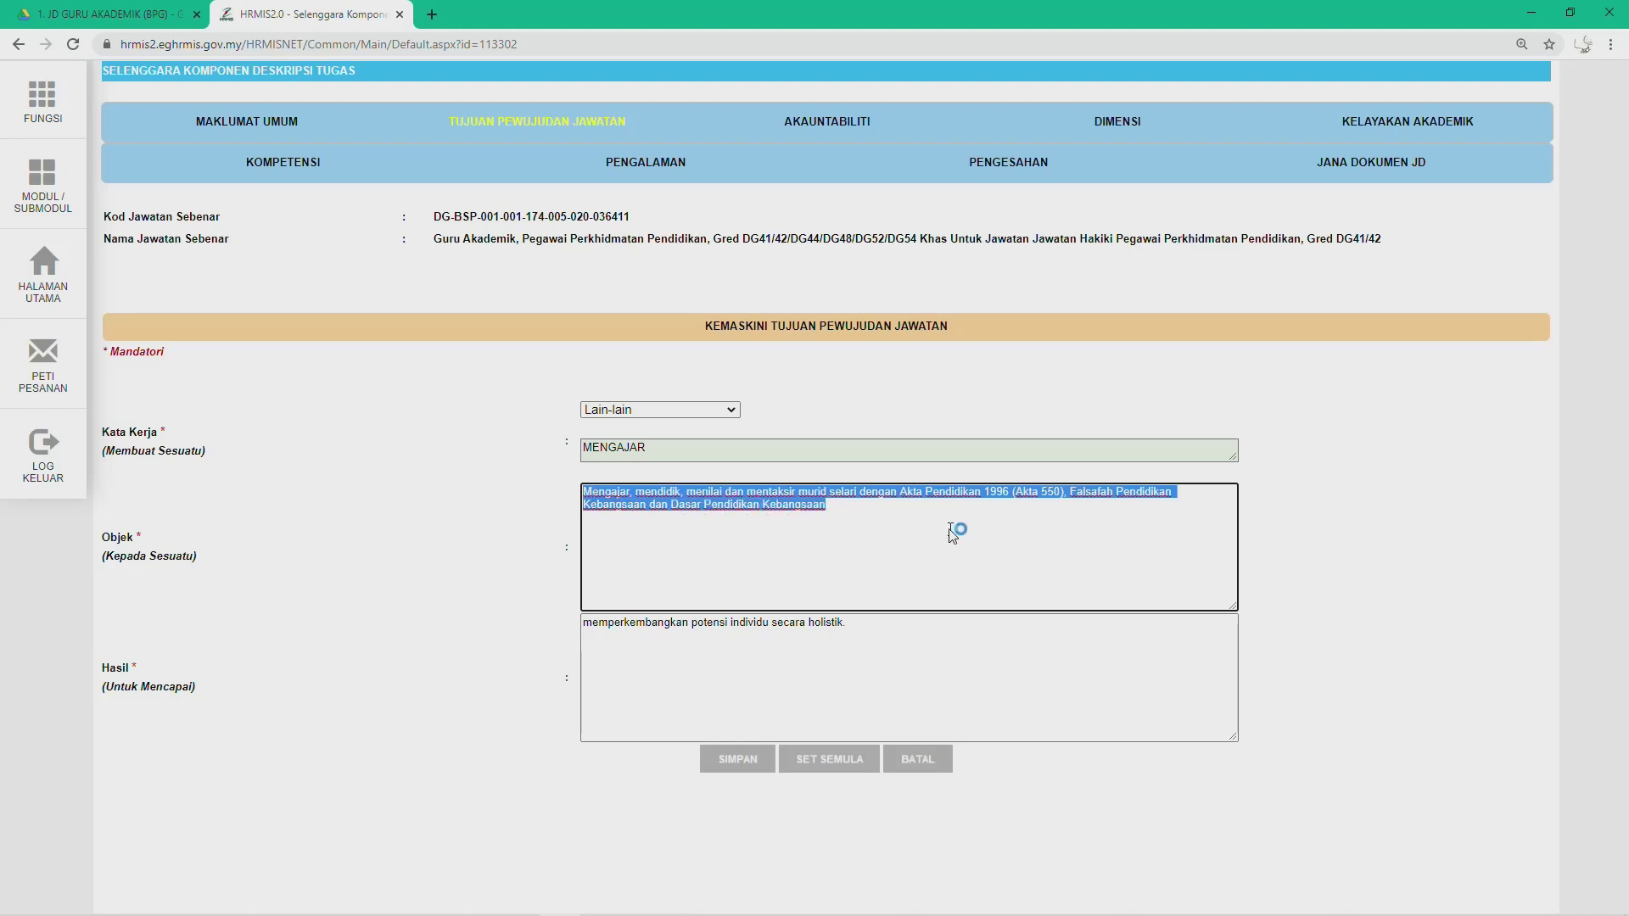
key(BackSpace)
drag(593, 625, 868, 675)
text(m)
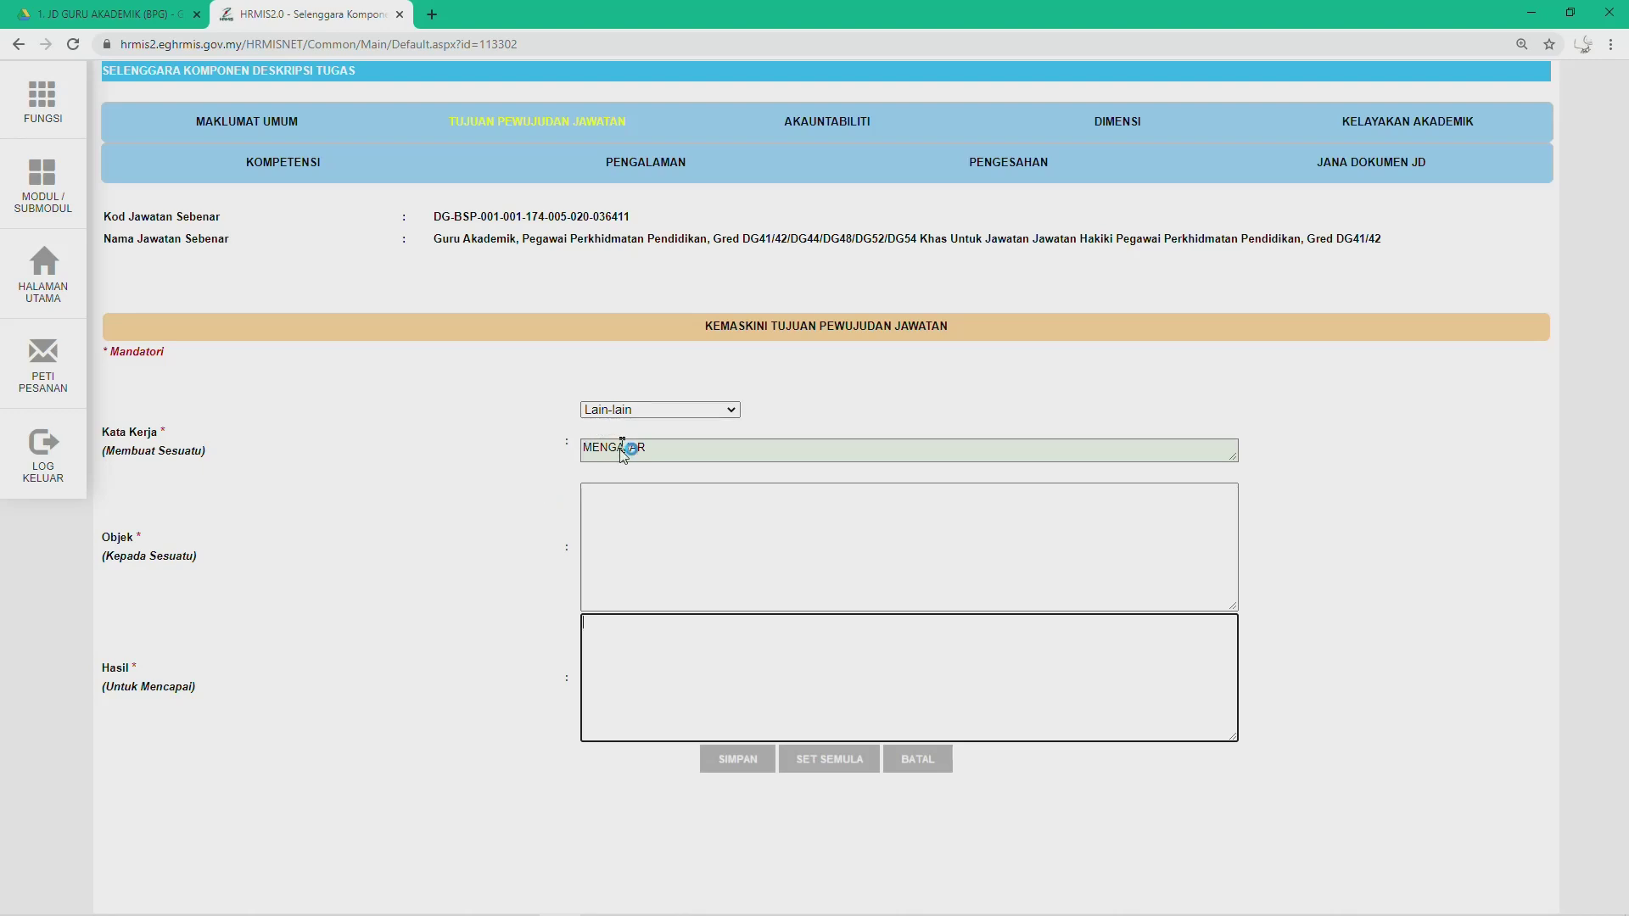
drag(666, 447, 472, 451)
key(BackSpace)
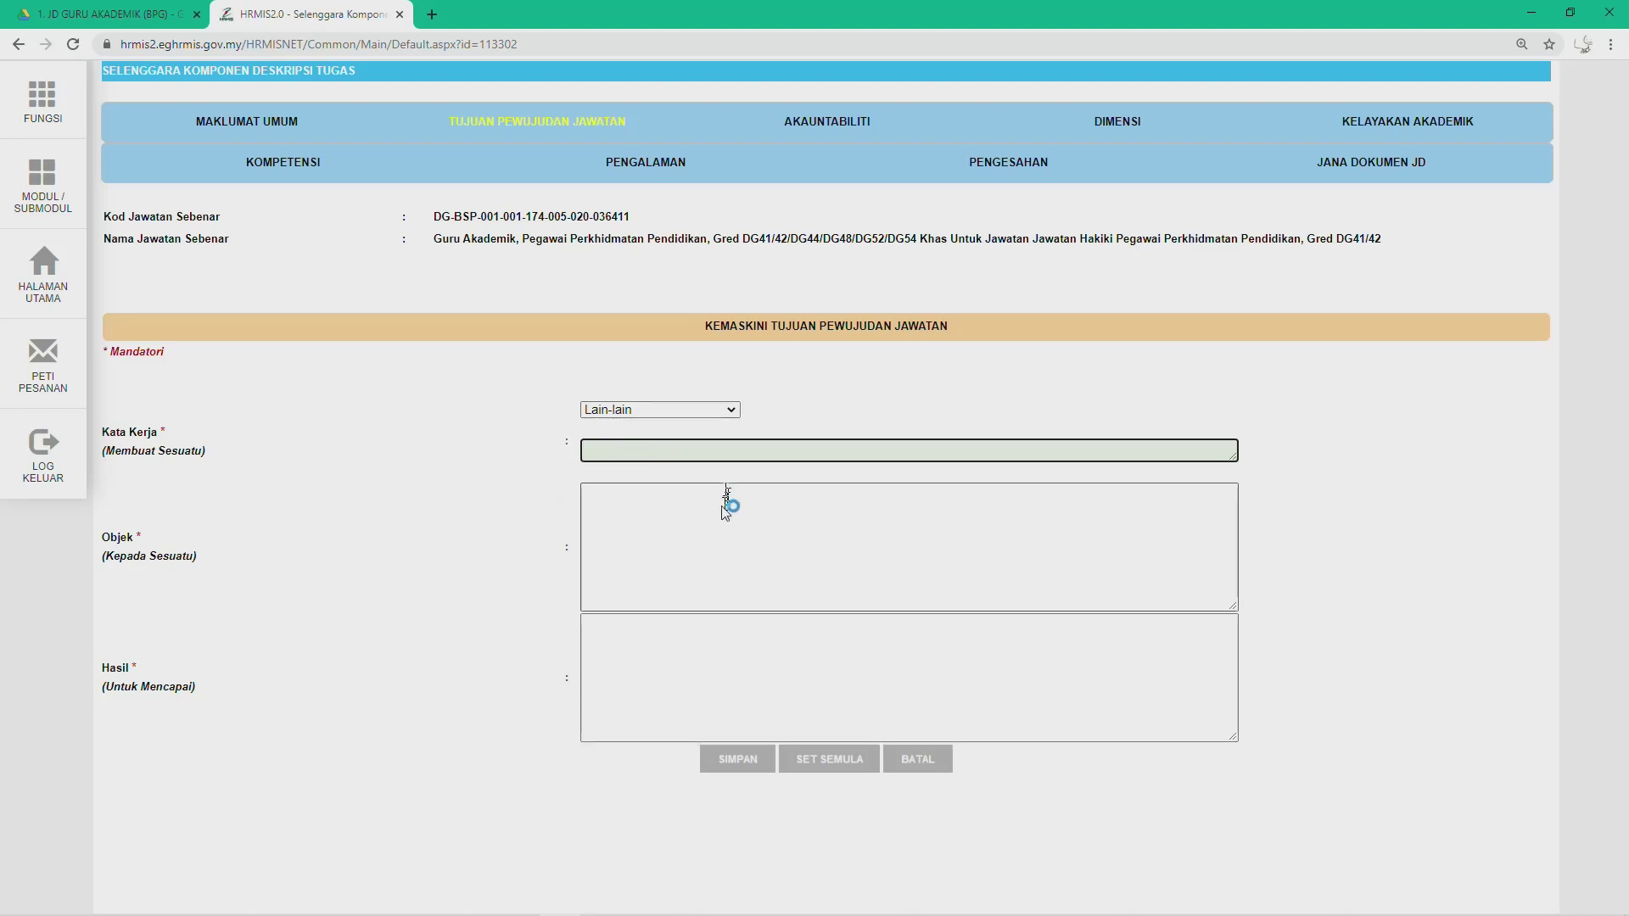
click(638, 504)
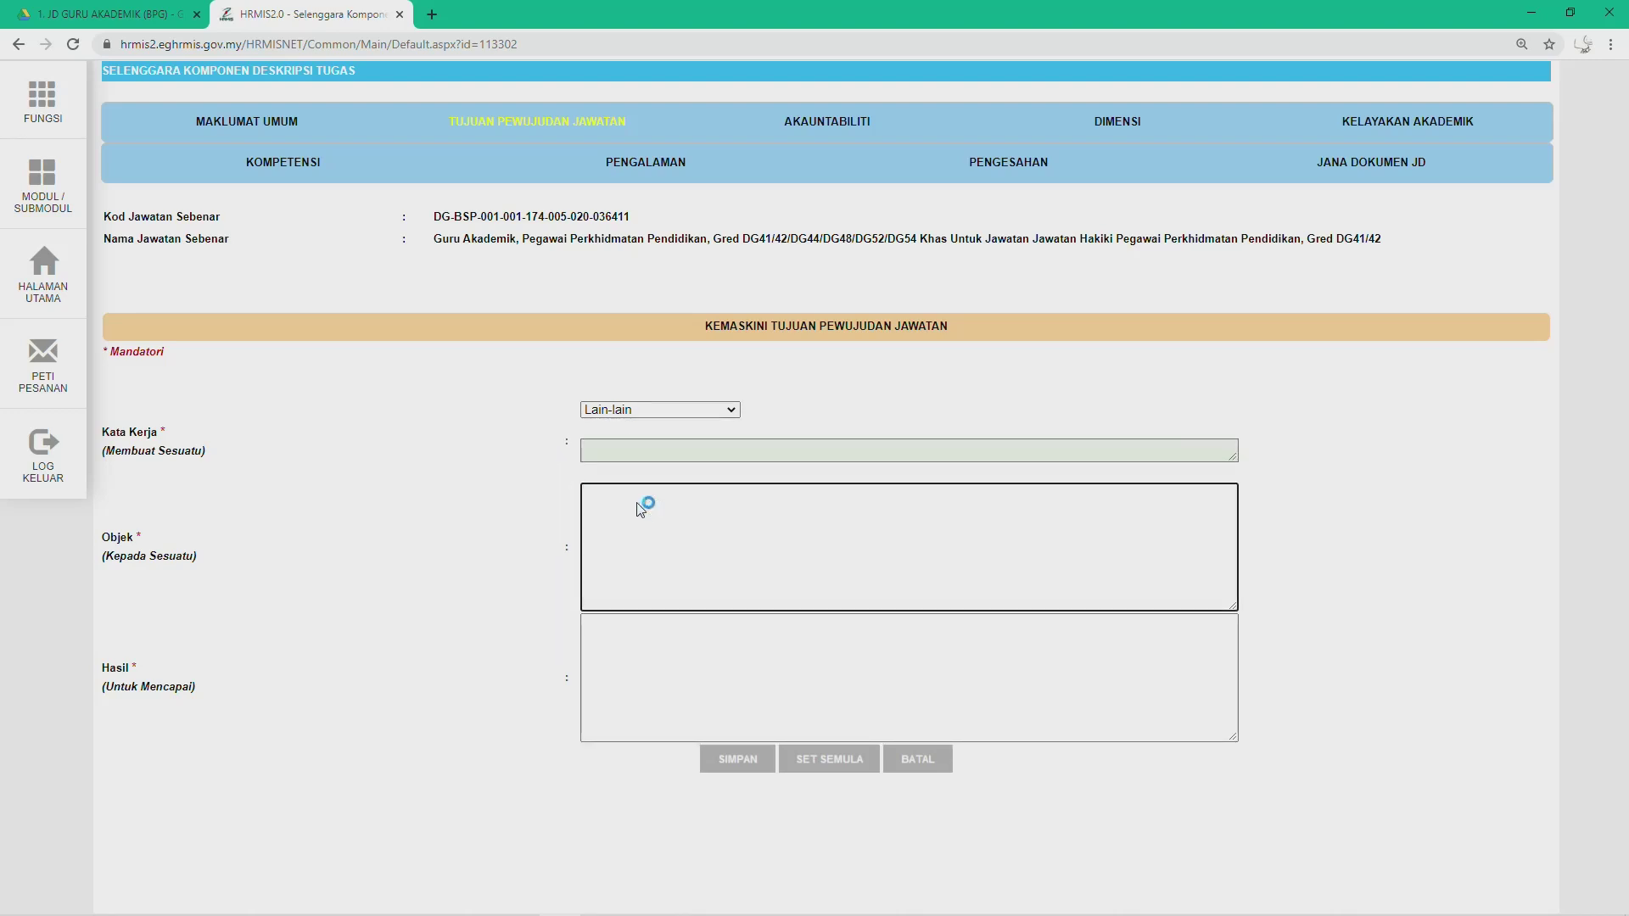
key(ctrl+v)
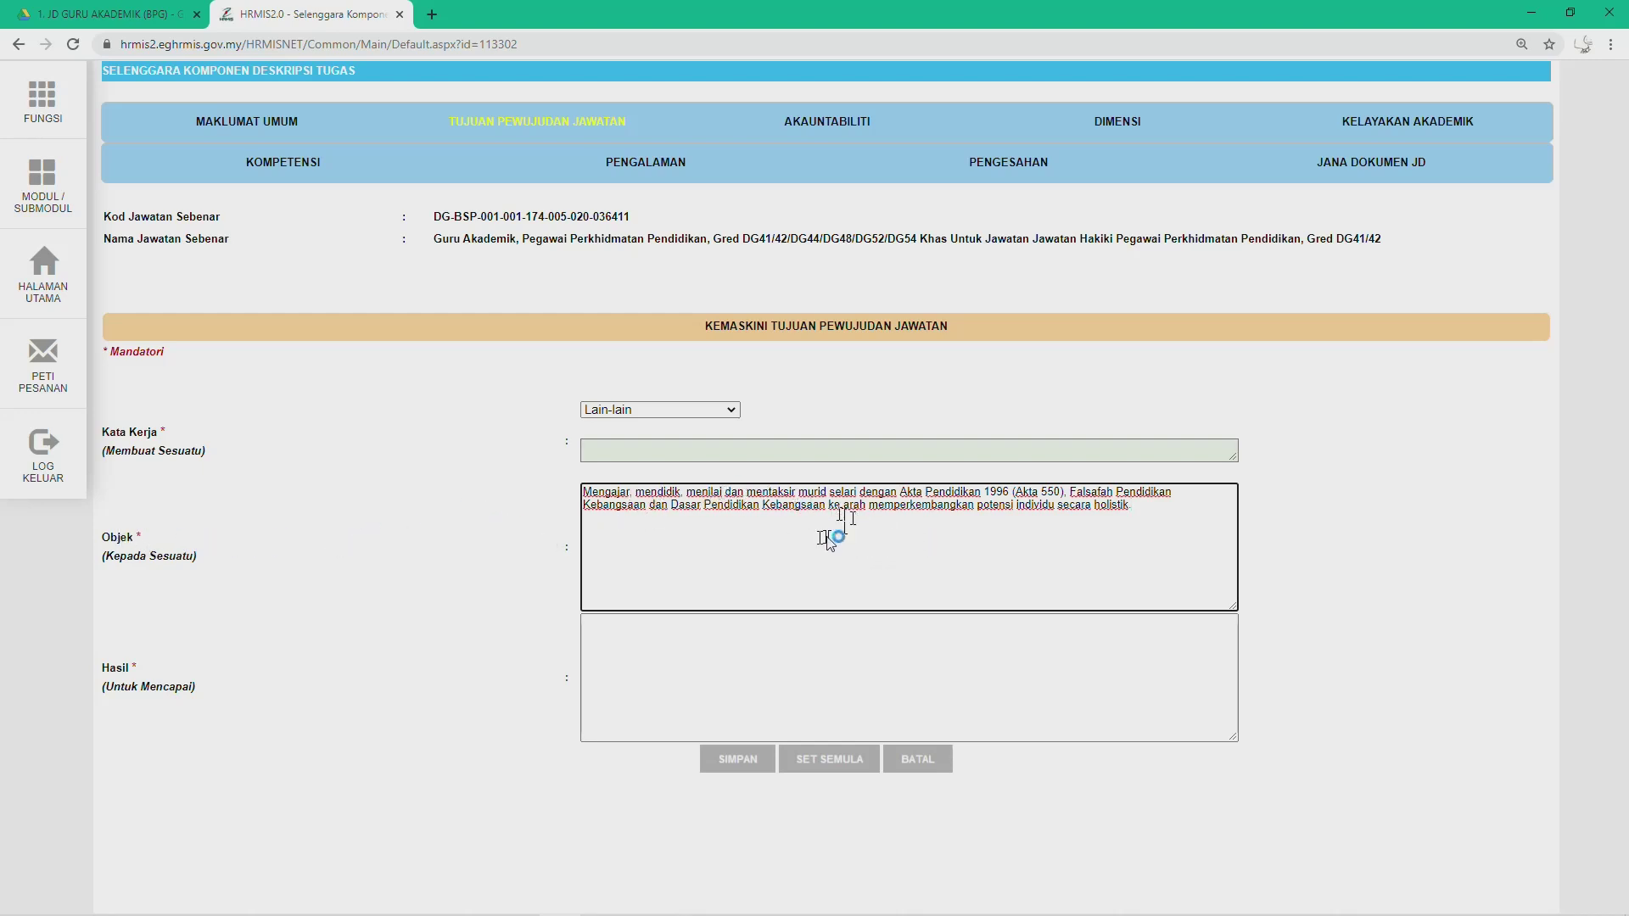
Step: Set Kata Kerja to Lain-lain, the last option in the verb list
click(730, 405)
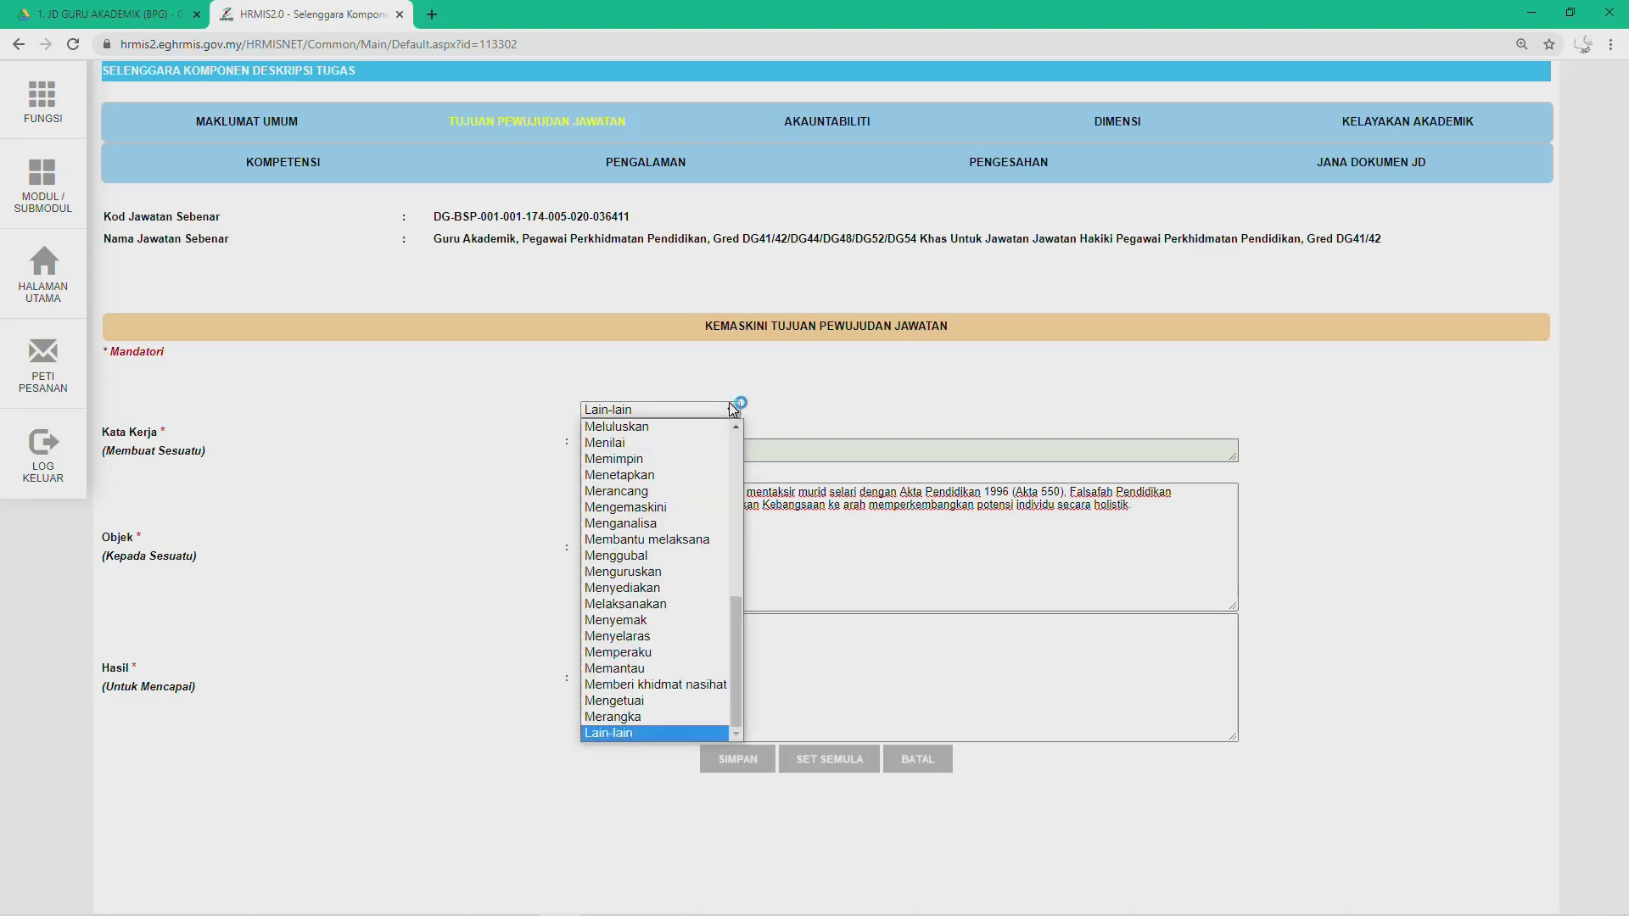
click(663, 431)
click(649, 410)
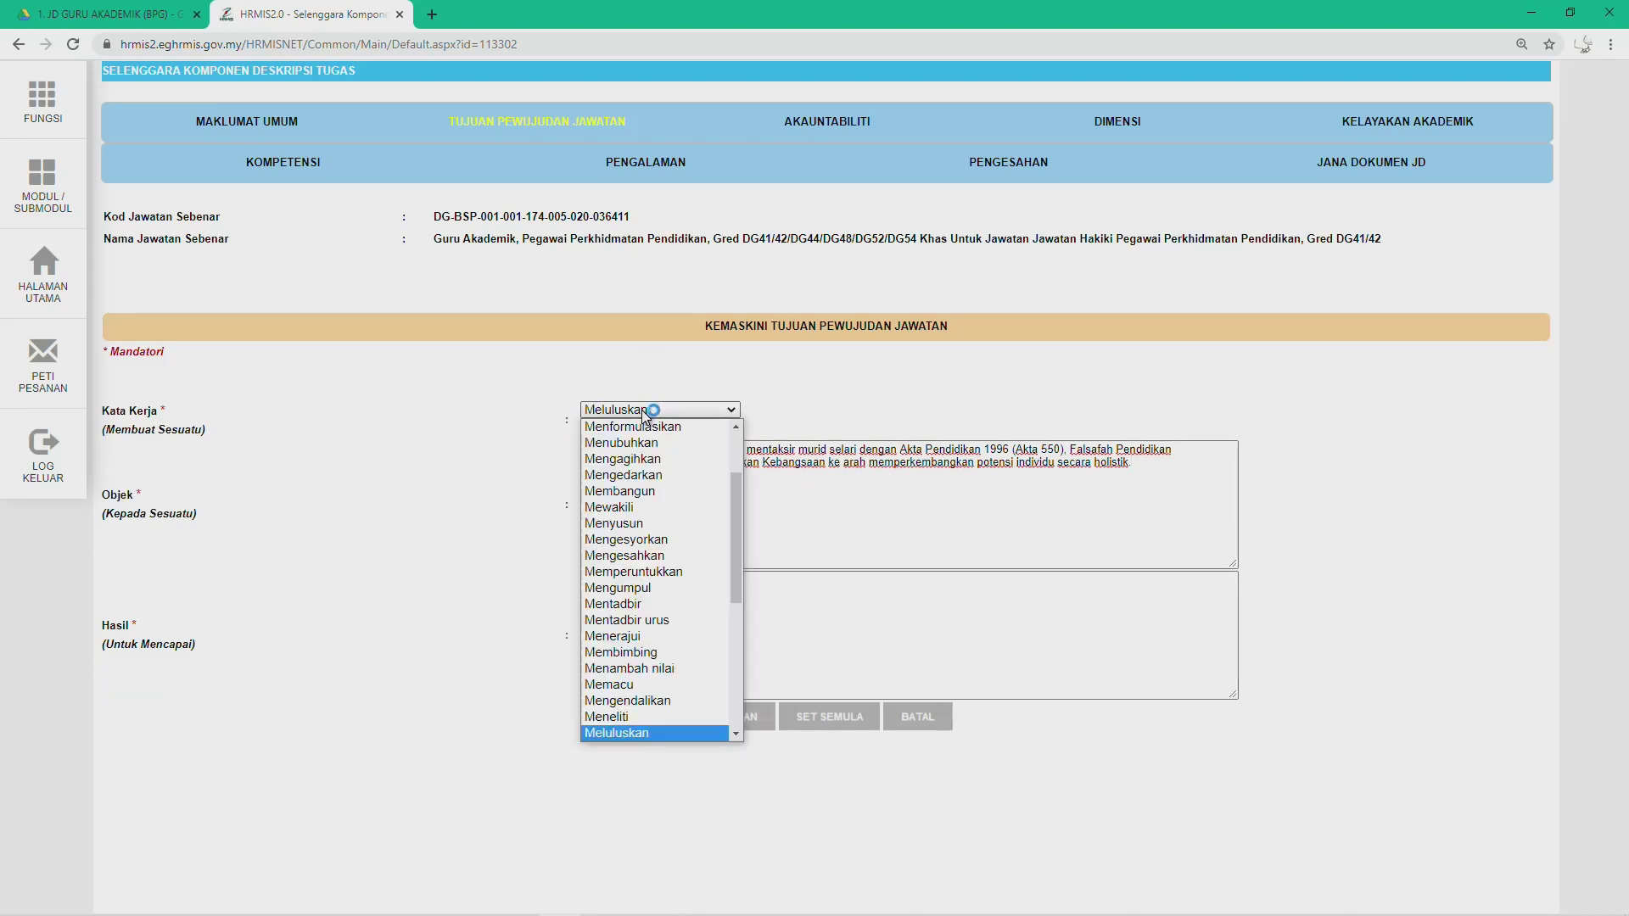
click(621, 443)
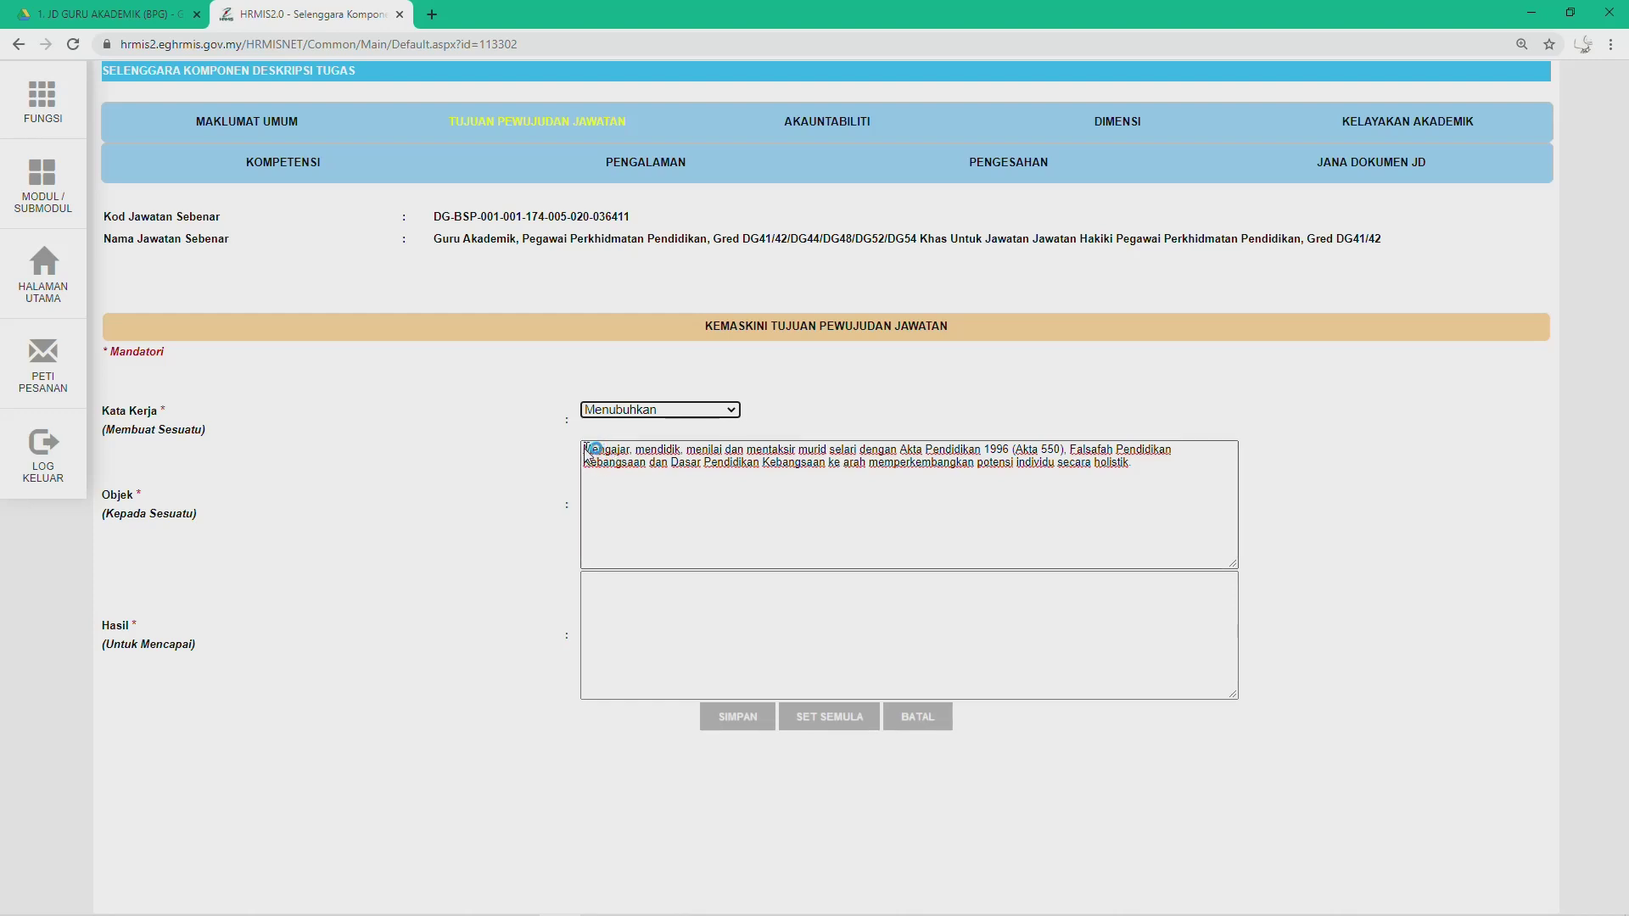
drag(585, 454, 647, 456)
click(662, 411)
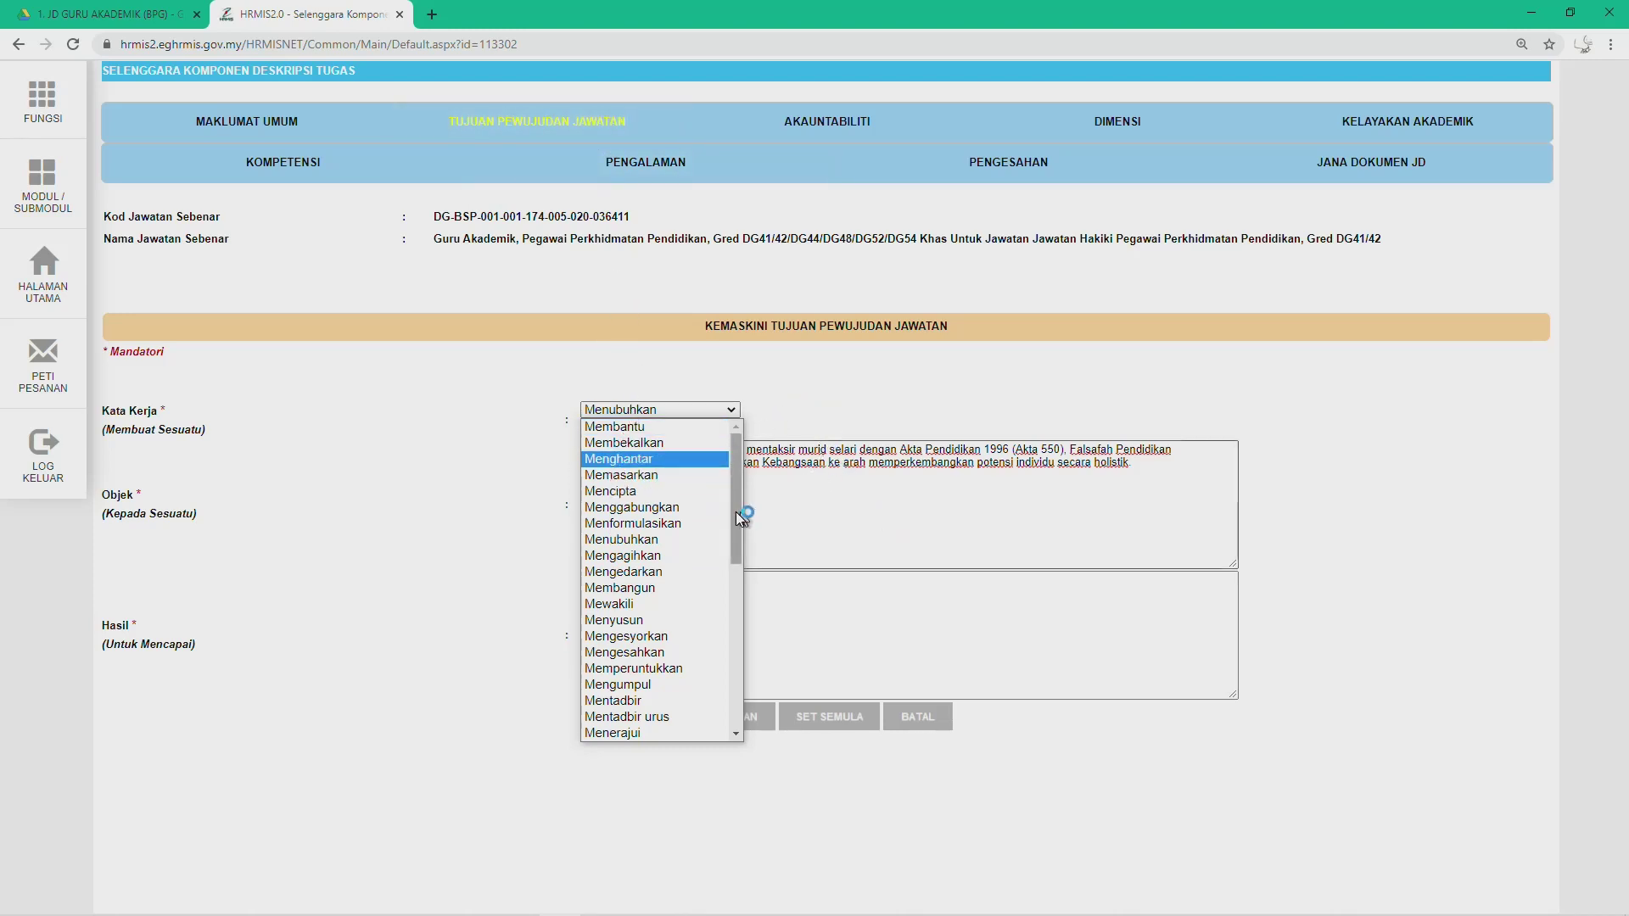
click(793, 402)
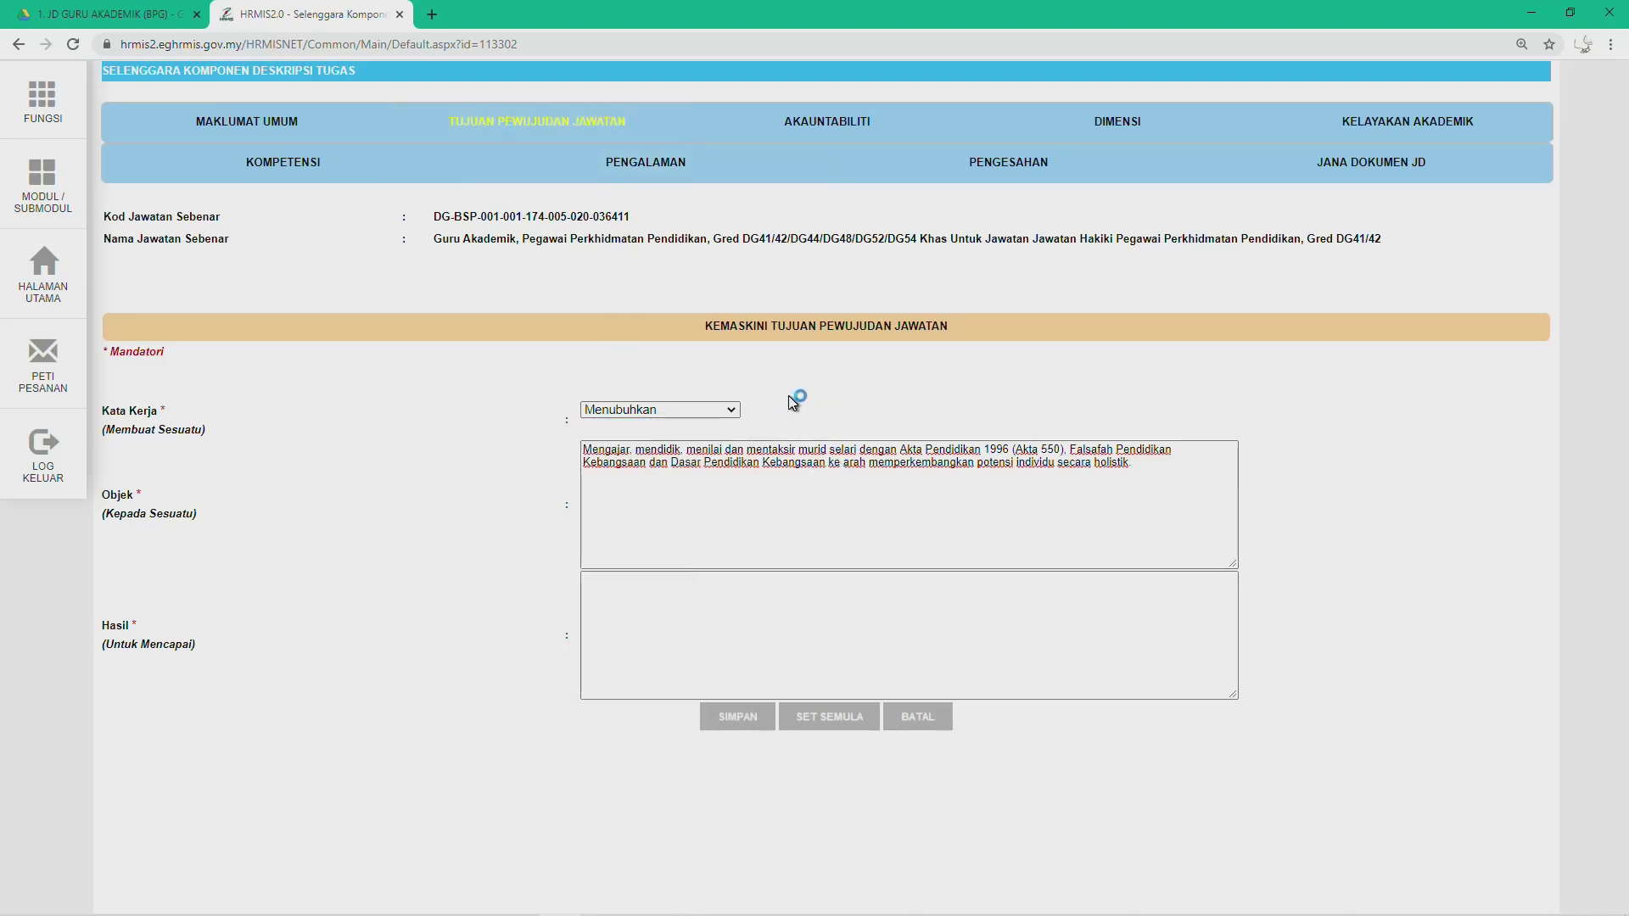
click(618, 410)
scroll(636, 679, down, 8)
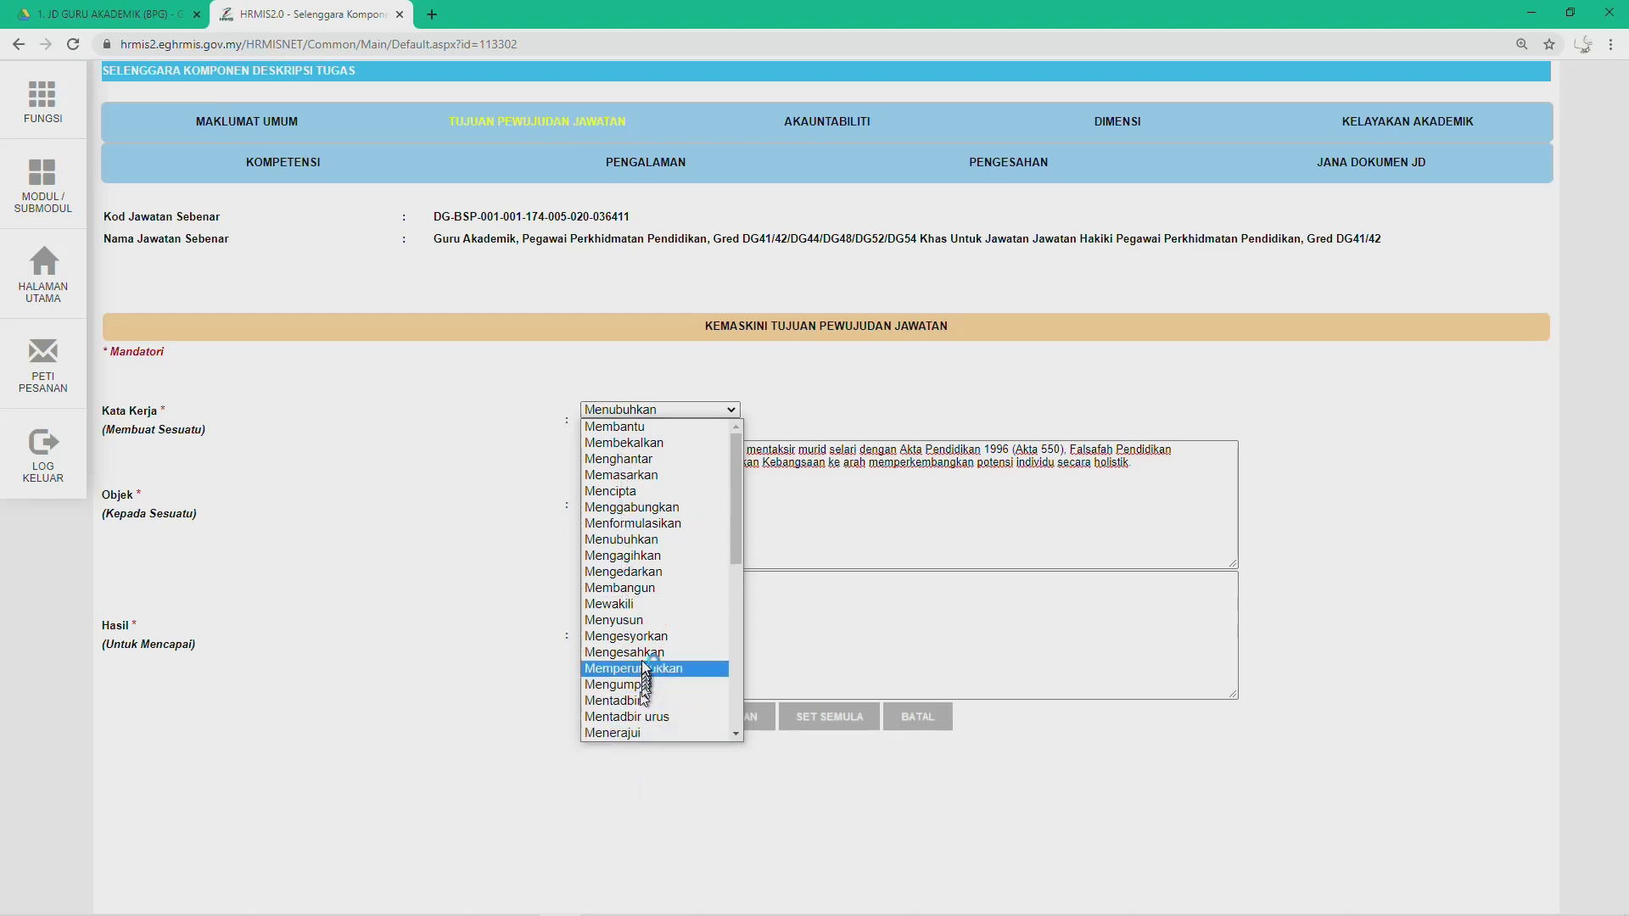
scroll(644, 645, up, 5)
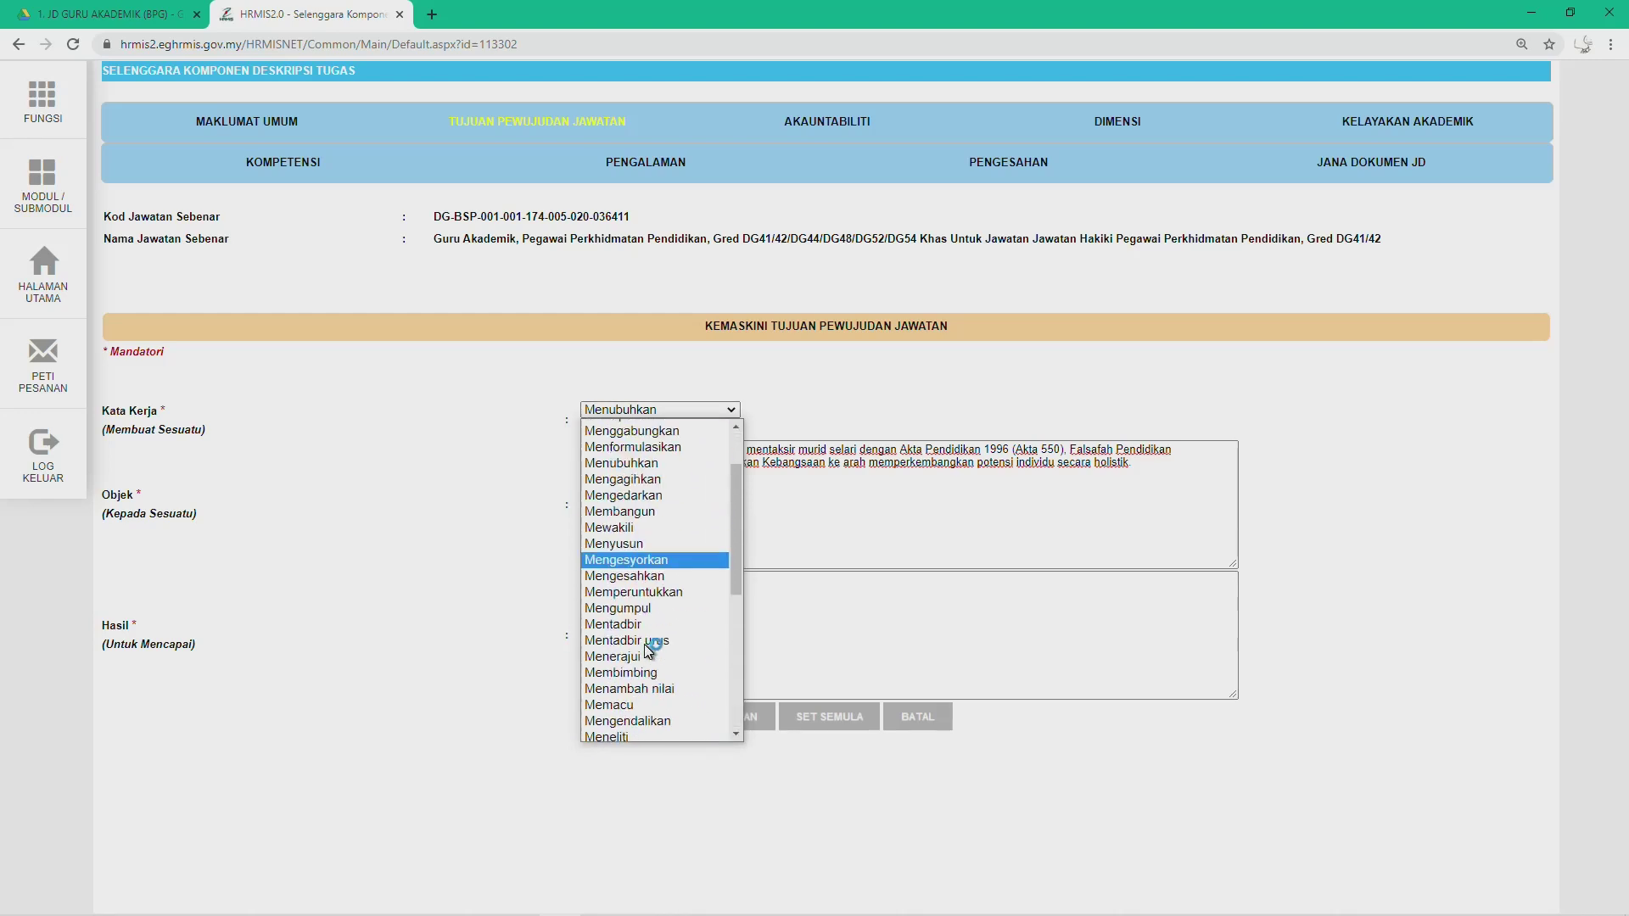
scroll(644, 644, down, 5)
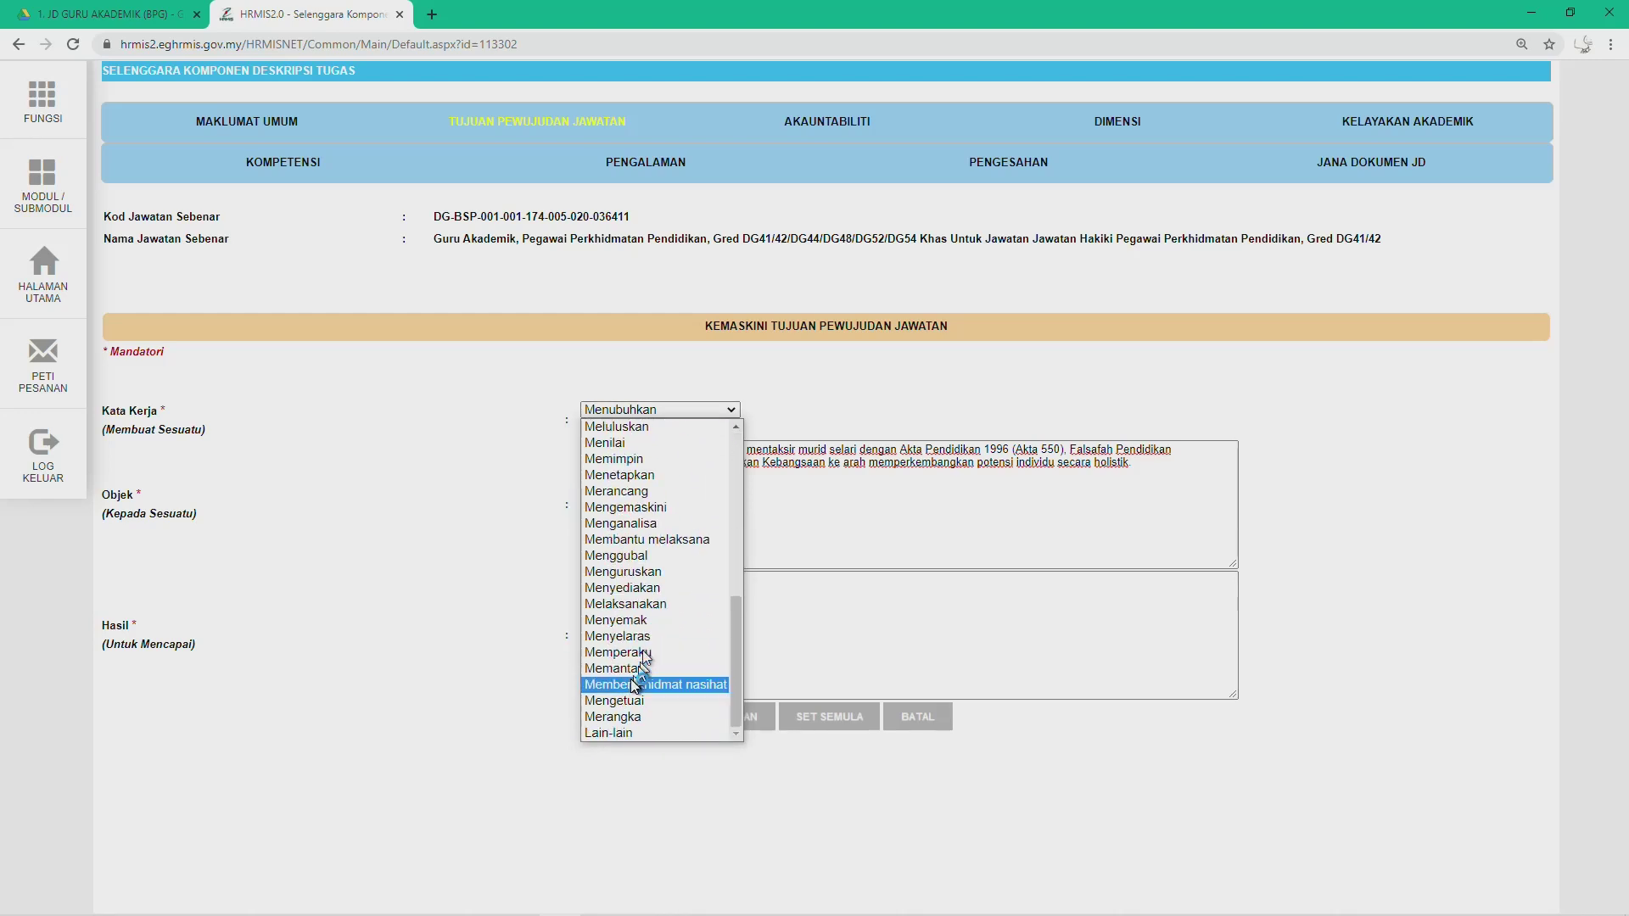
click(606, 735)
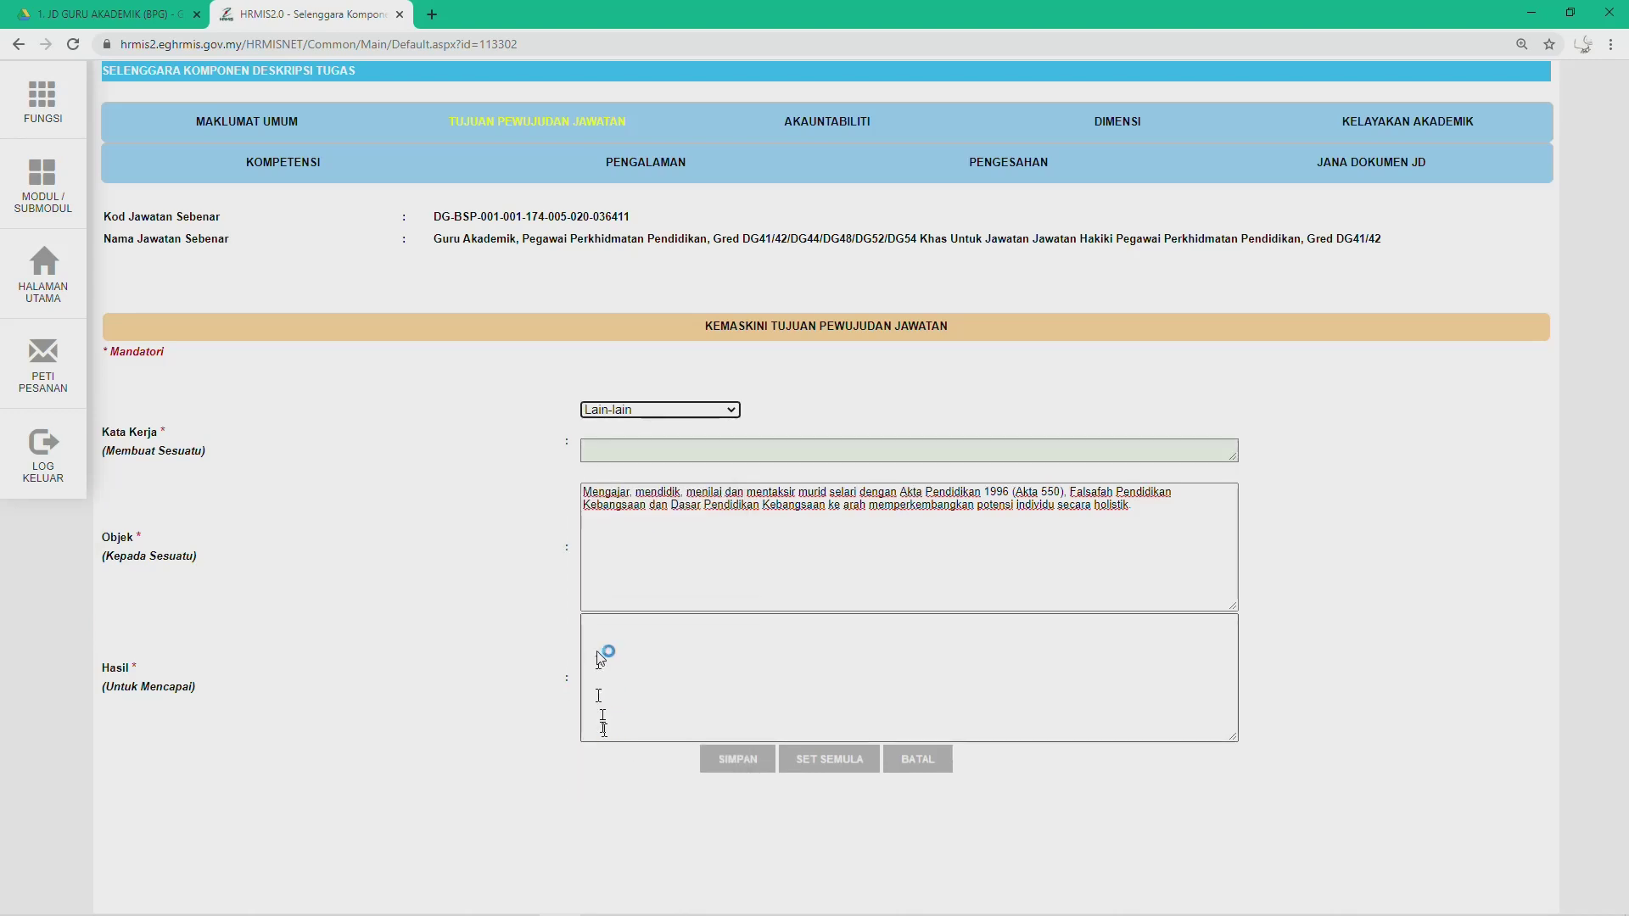
Step: Enter Mengajar as the custom verb and move 'Memperkembangkan potensi individu secara holistik' from Objek into Hasil
click(607, 453)
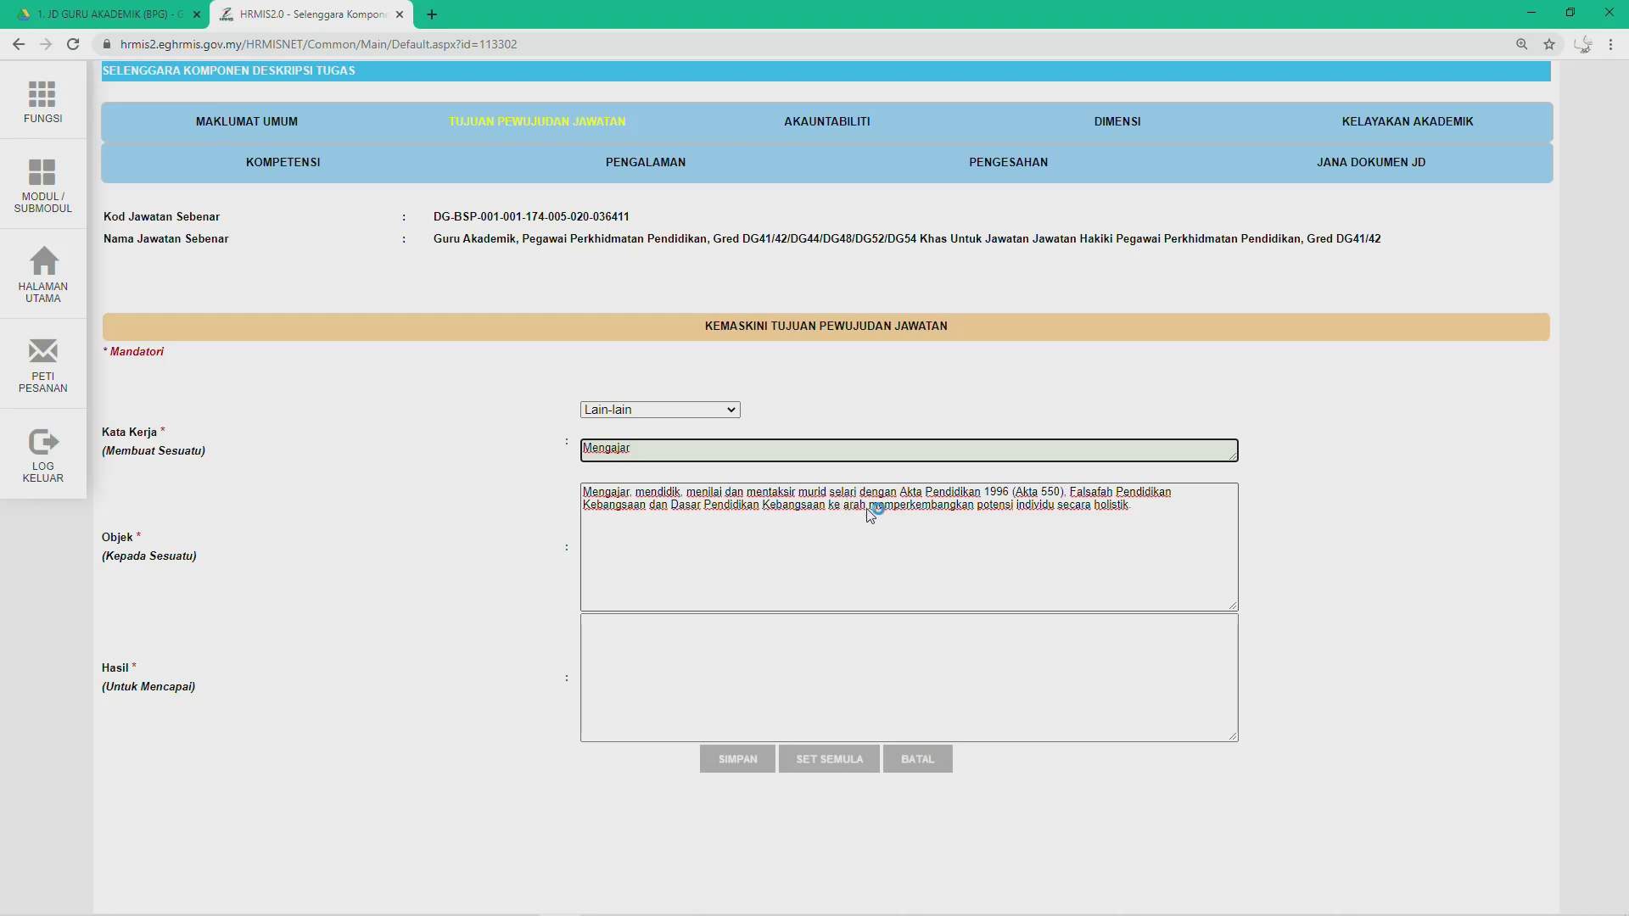
drag(871, 507, 1133, 513)
key(ctrl+c)
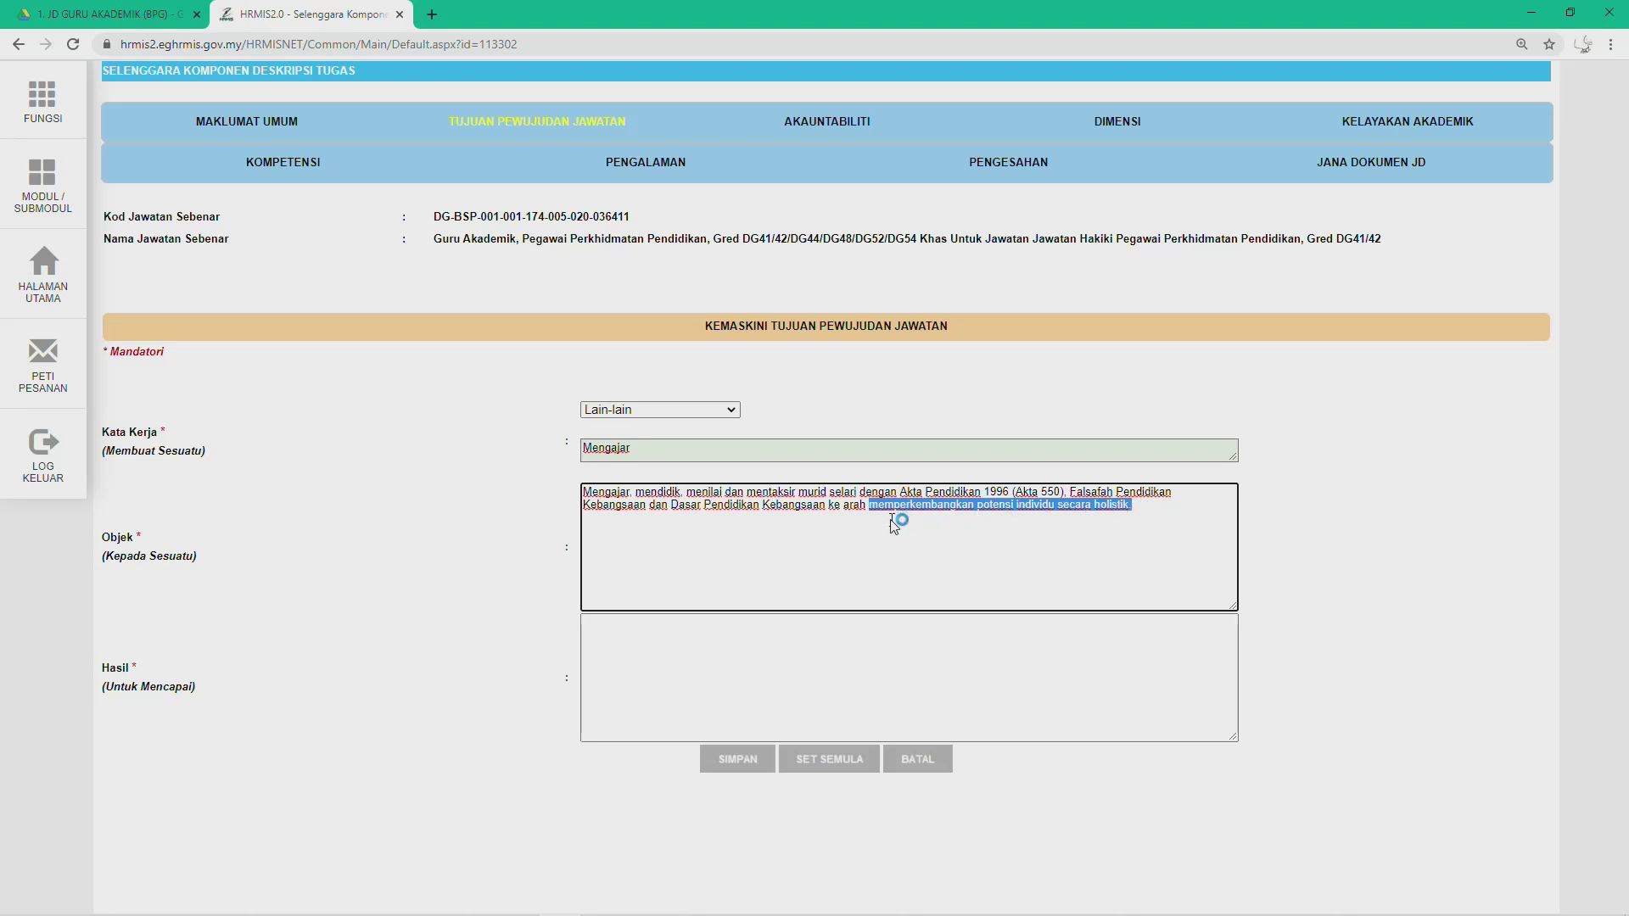
key(BackSpace)
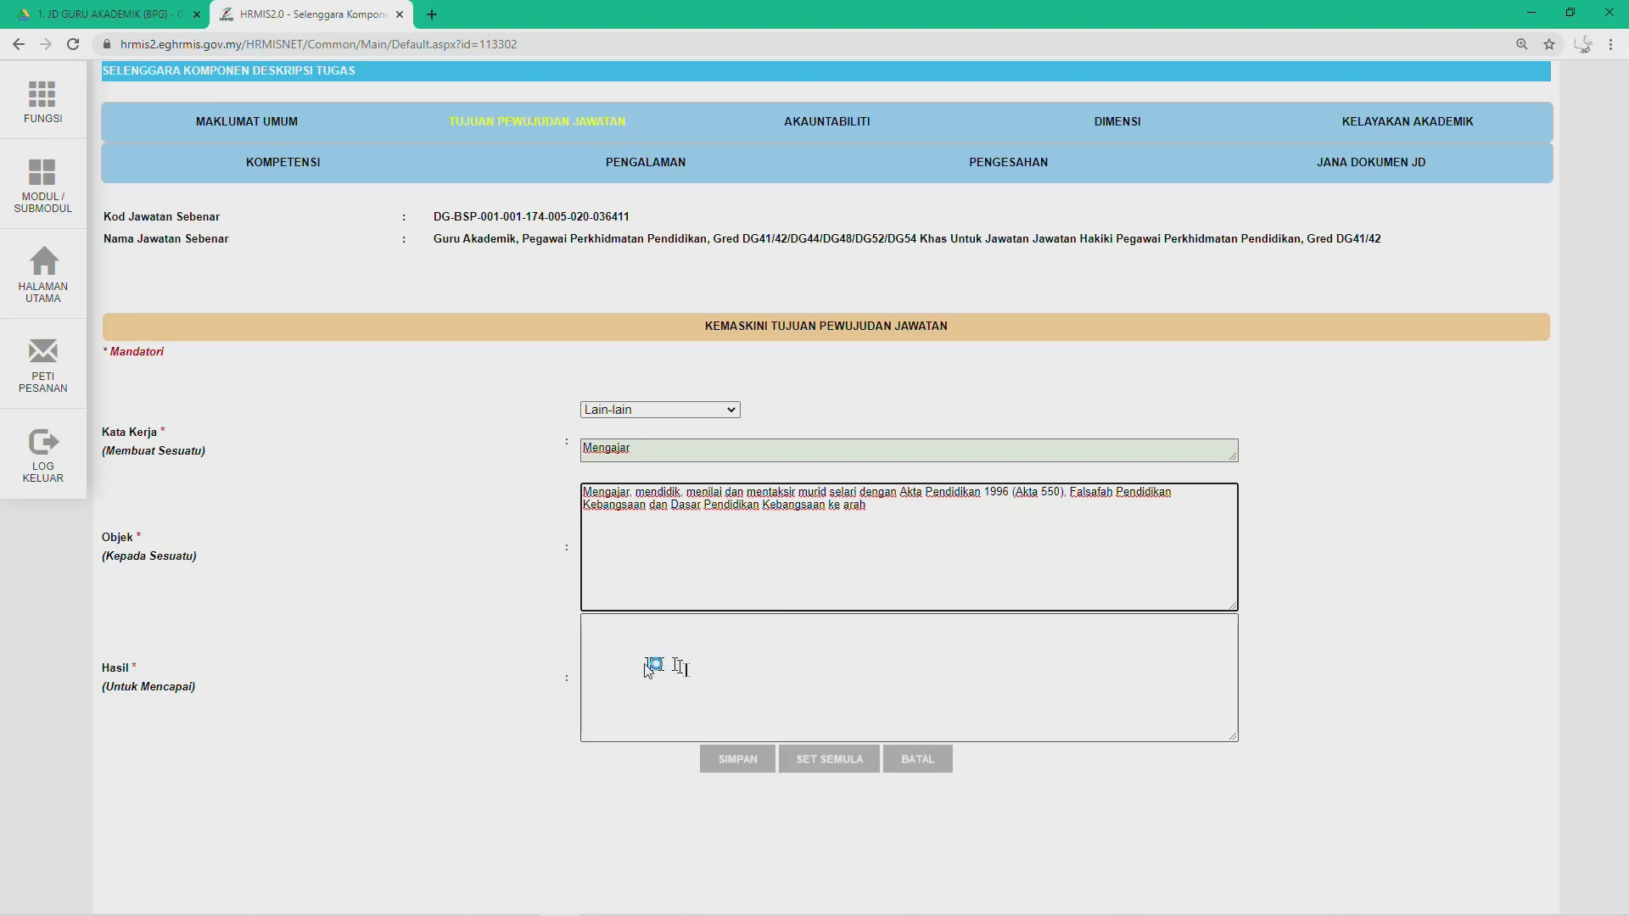
click(636, 653)
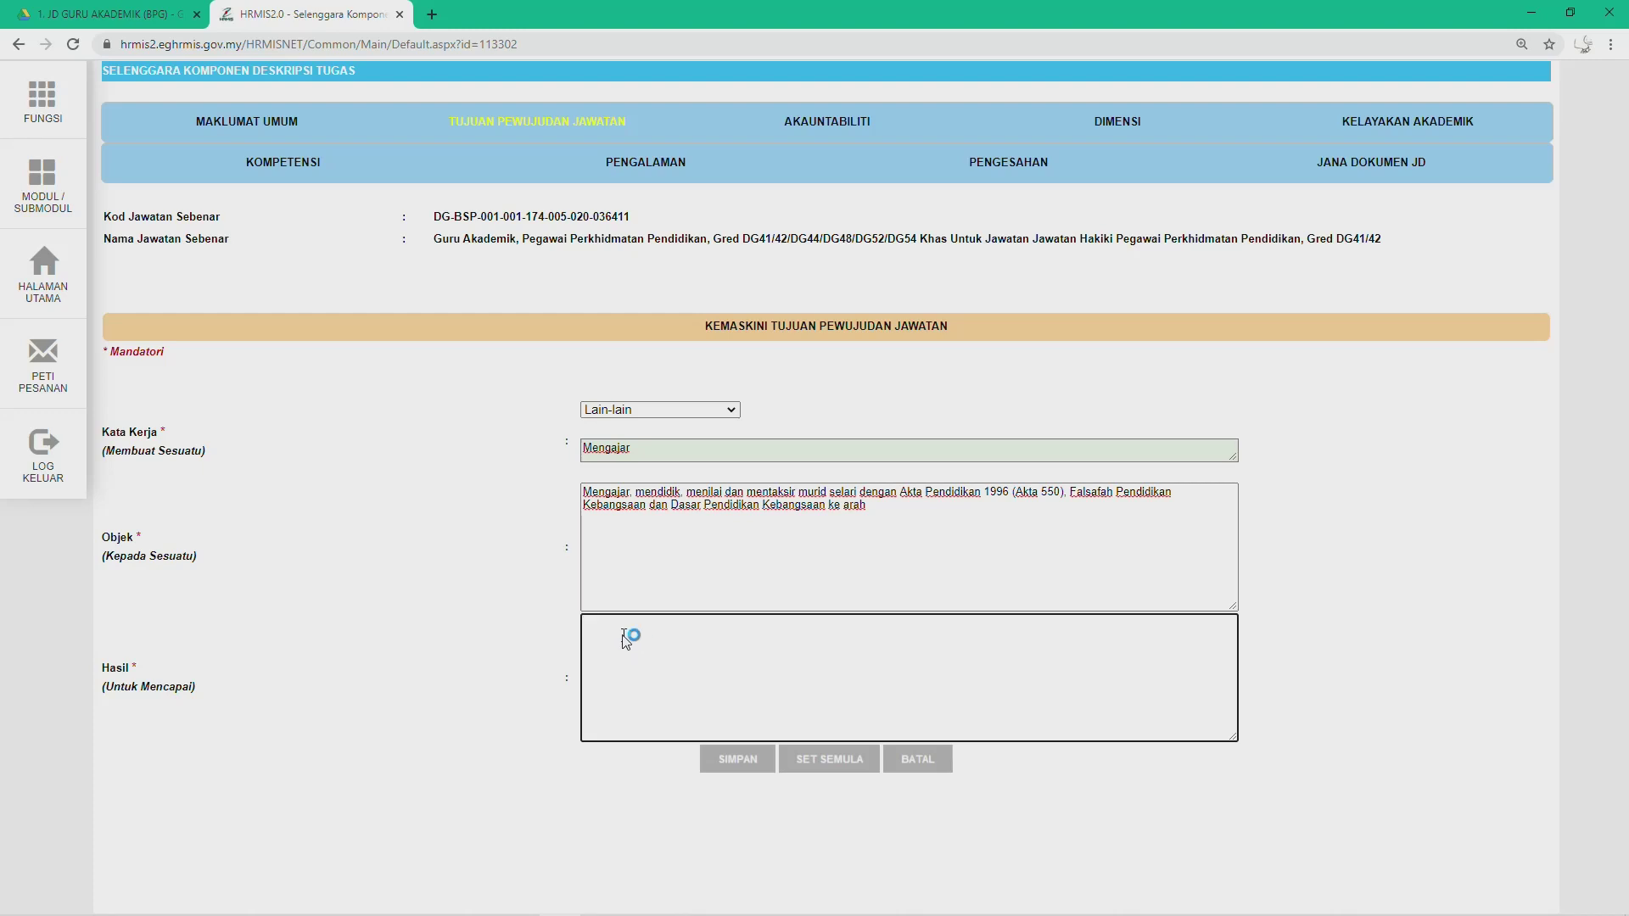
key(ctrl+v)
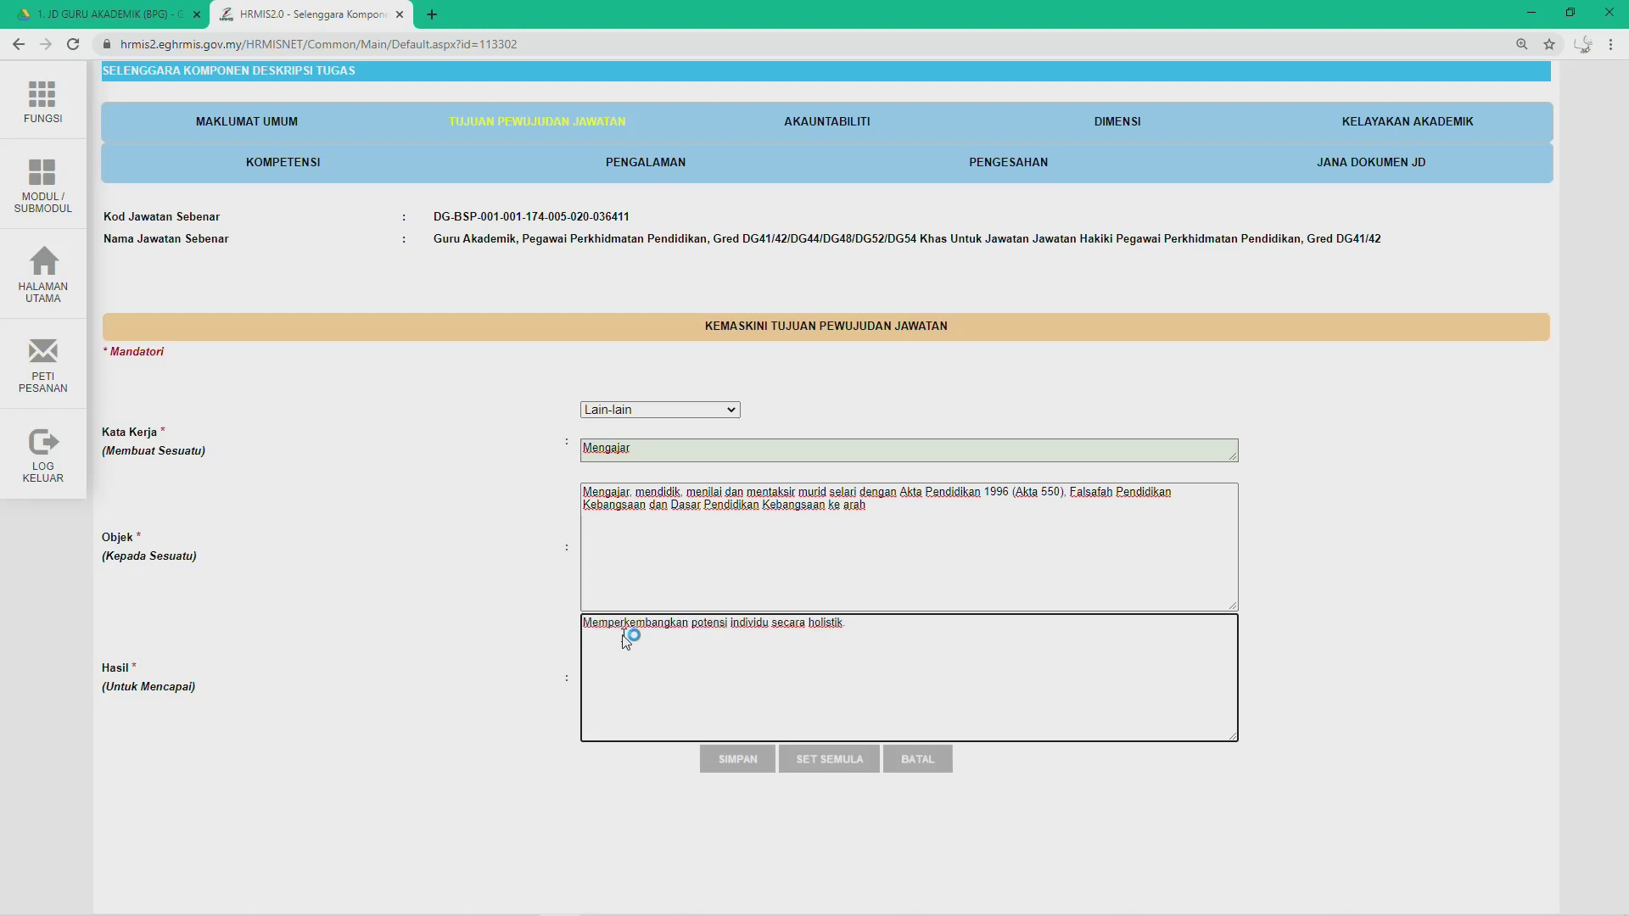
click(874, 507)
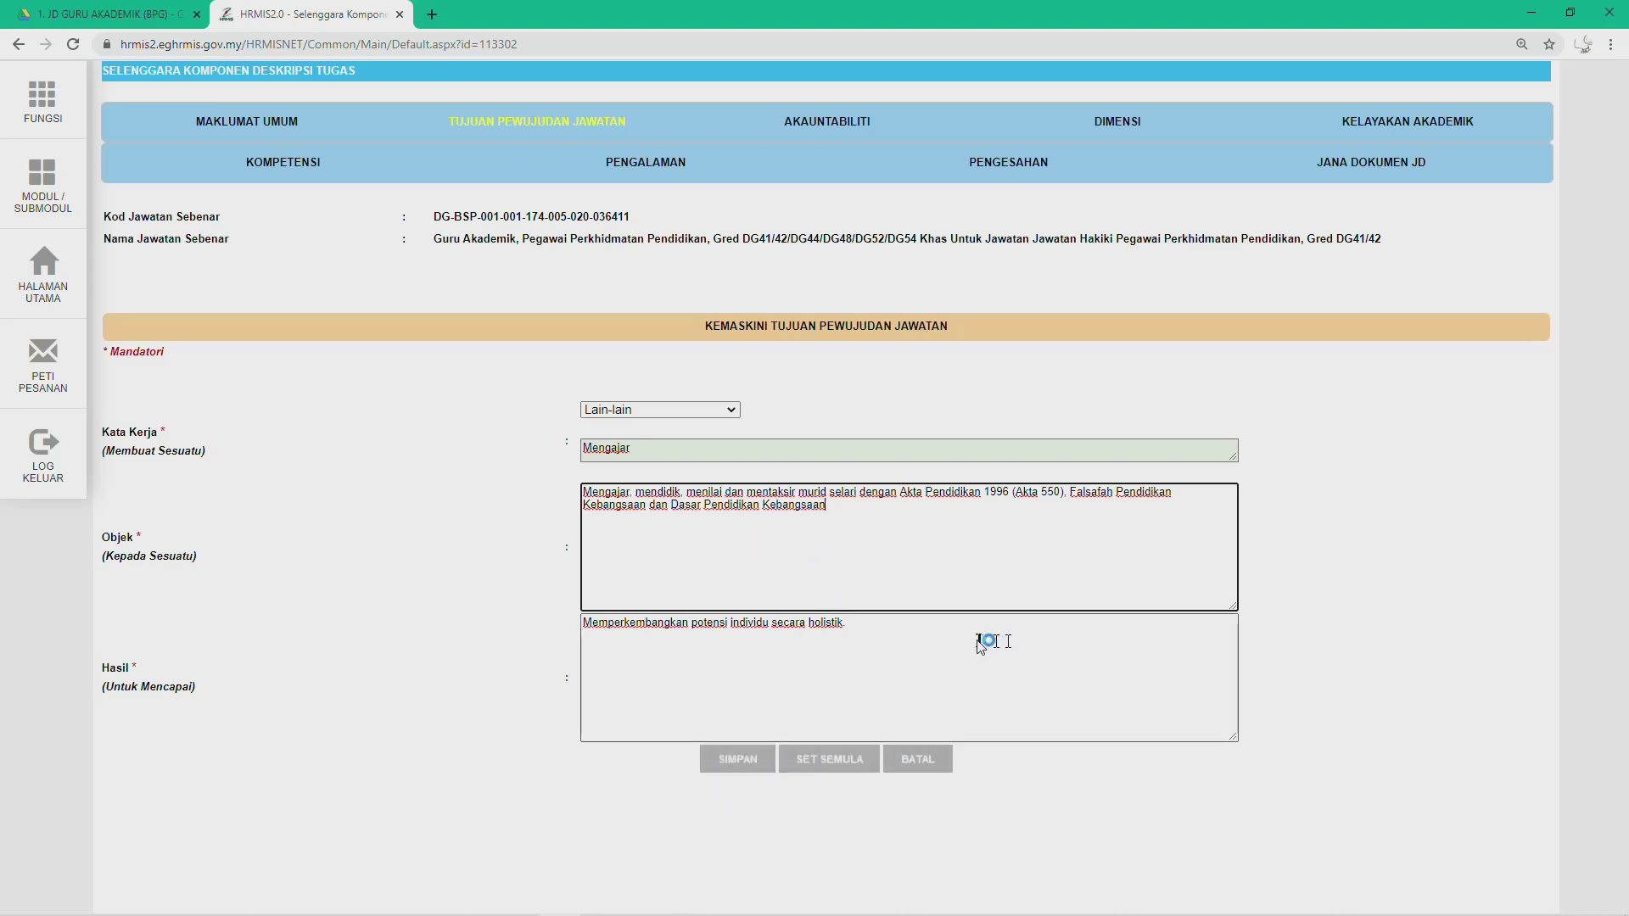
key(ctrl+plus)
key(ctrl+plus)
key(ctrl+plus)
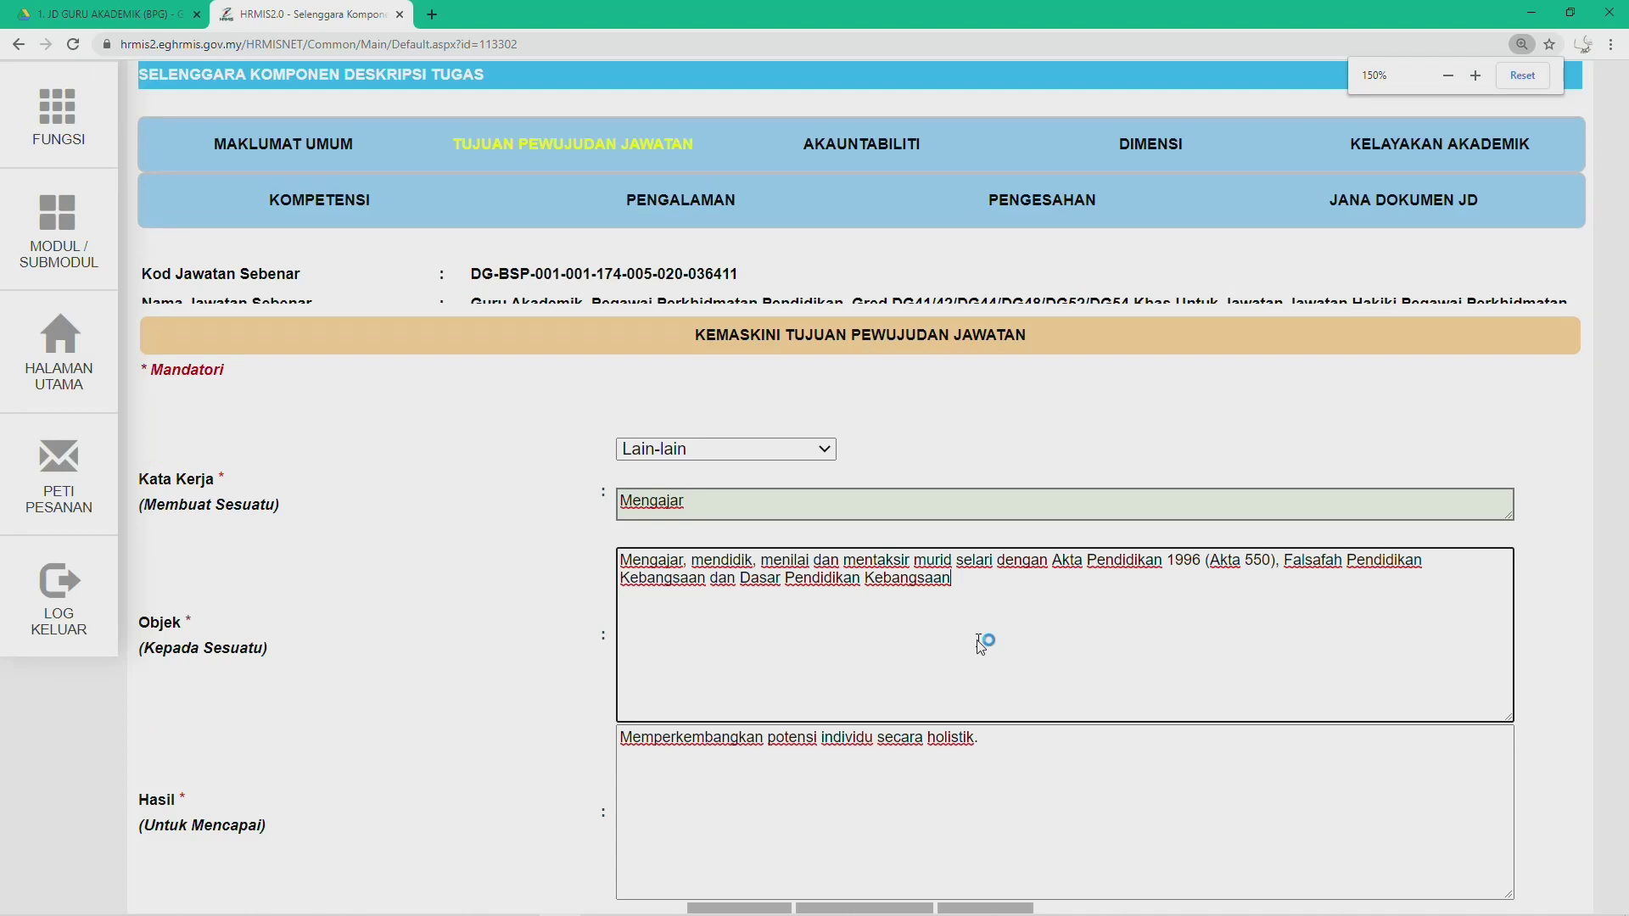
key(ctrl+plus)
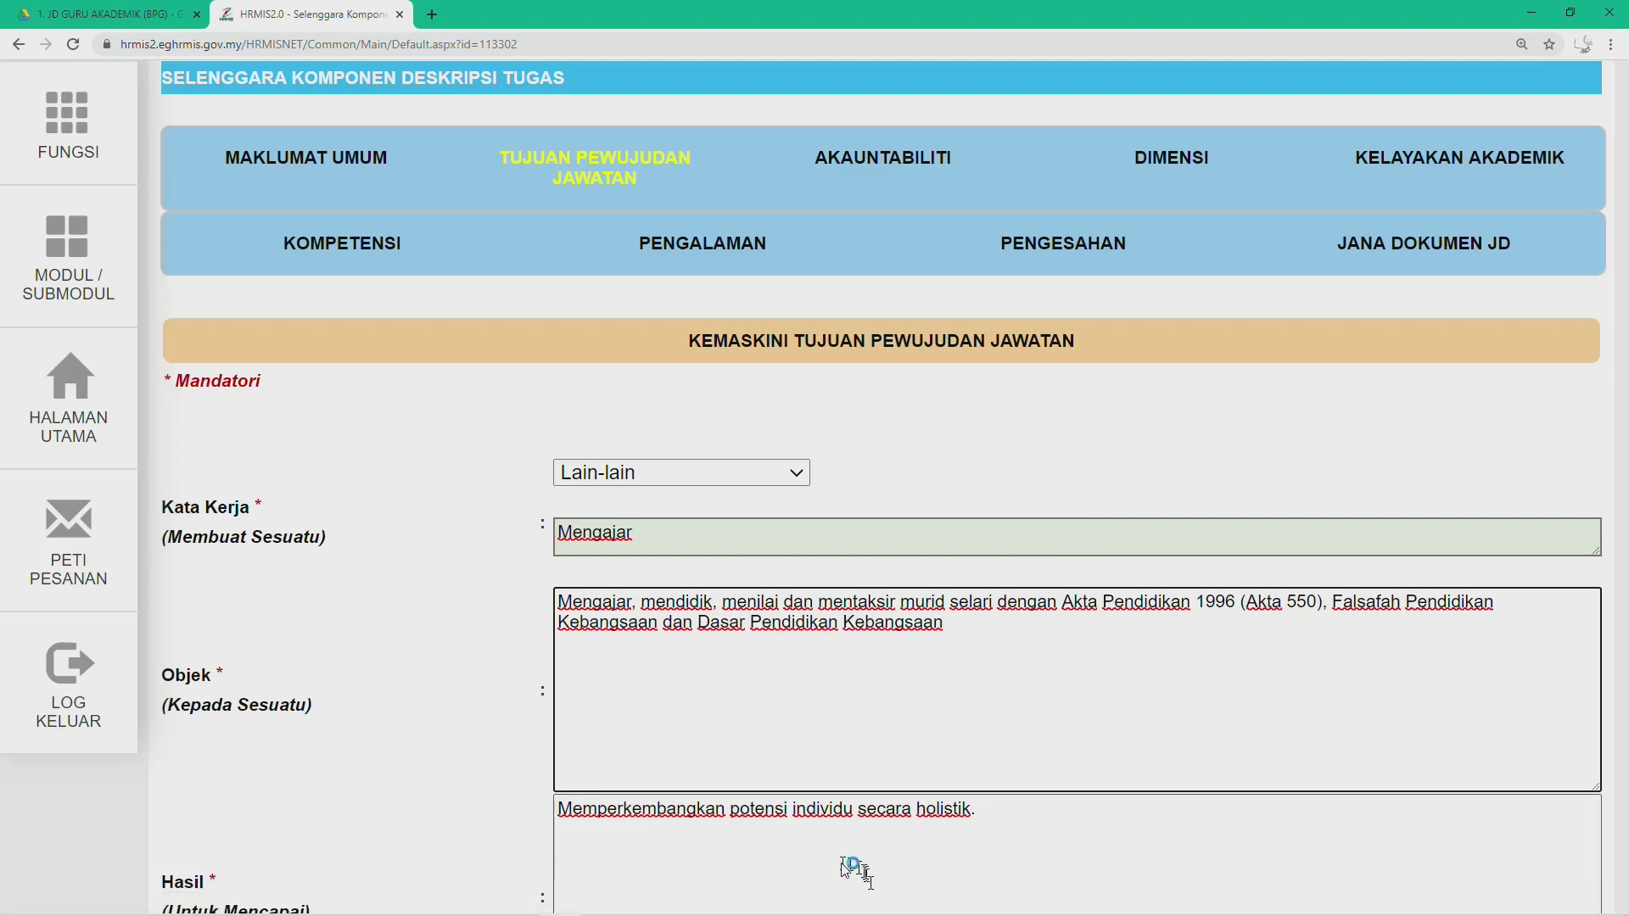
click(1611, 45)
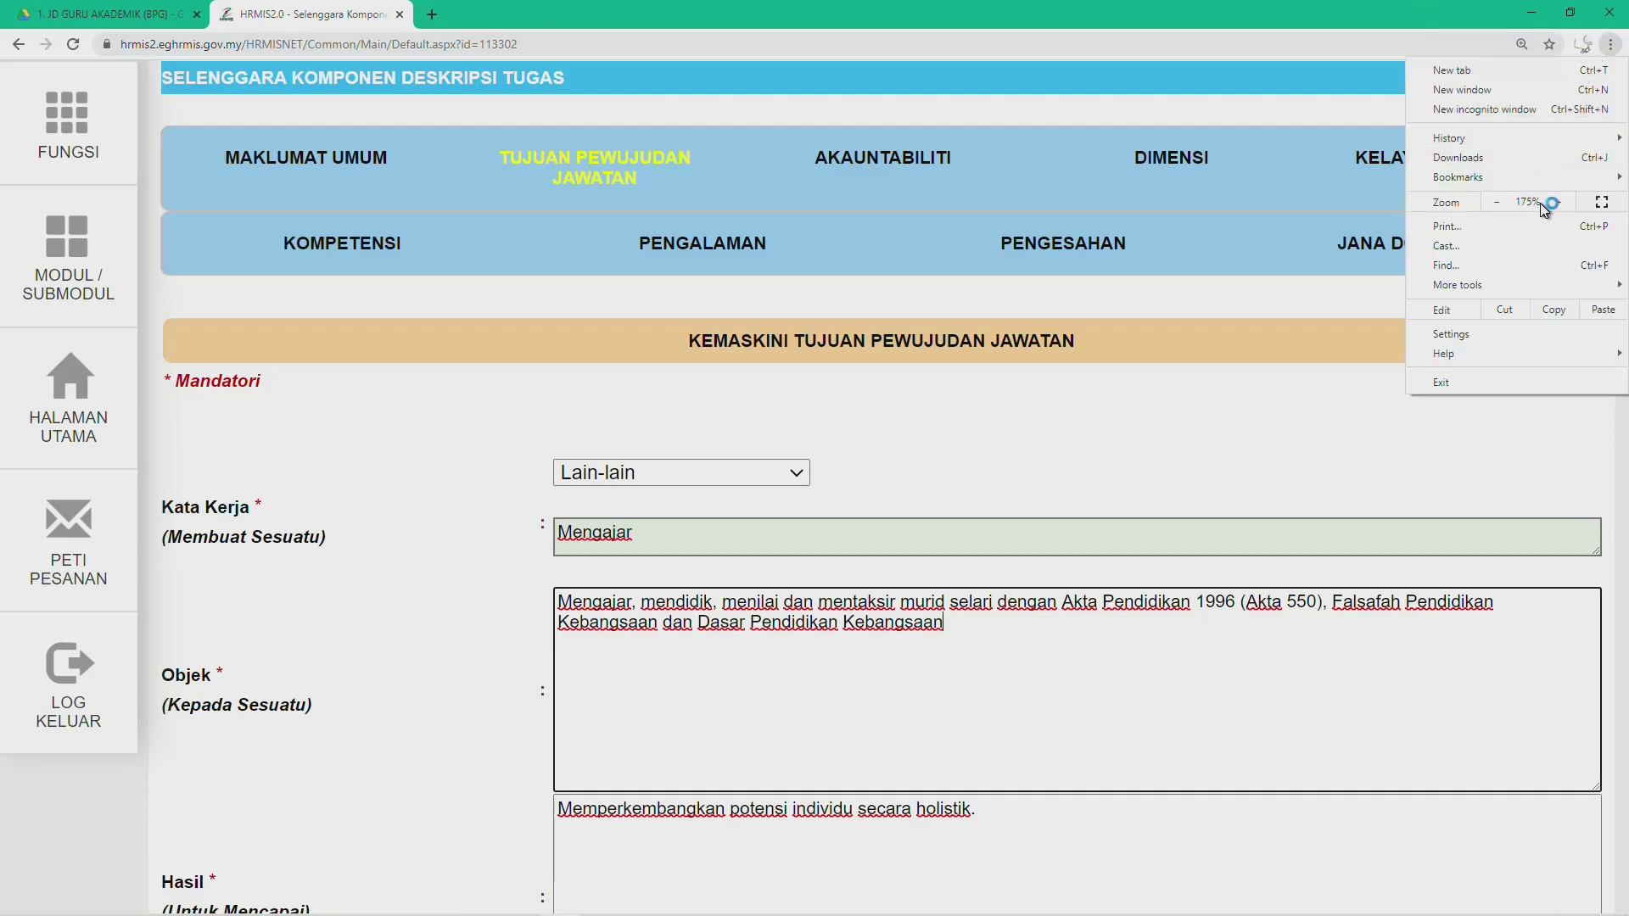
click(1496, 205)
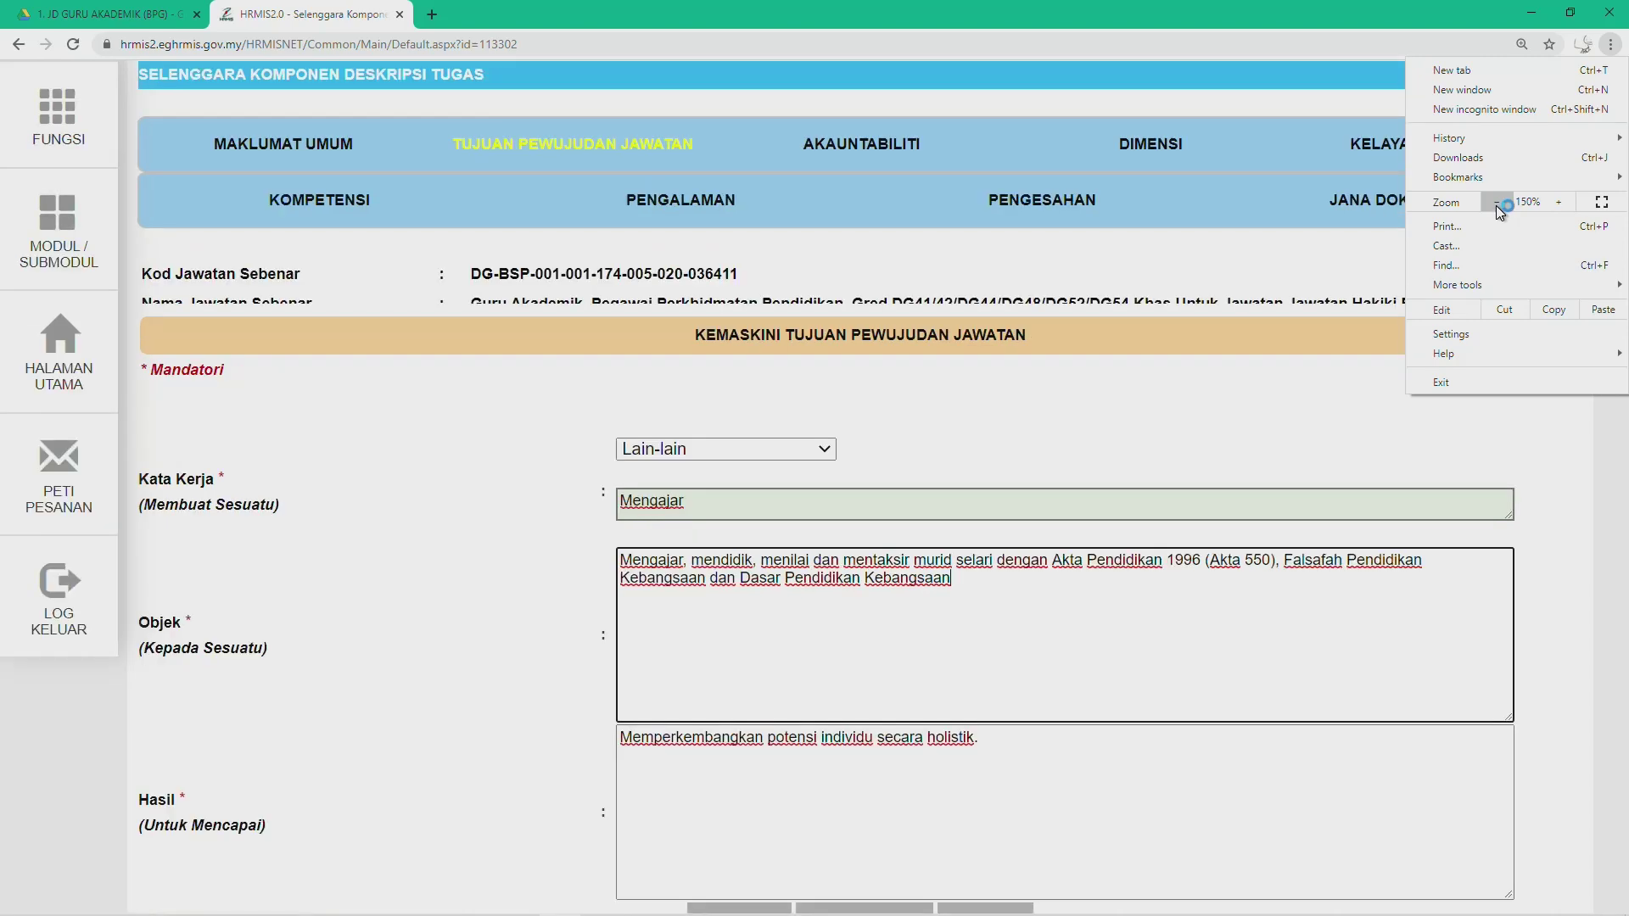
click(1496, 205)
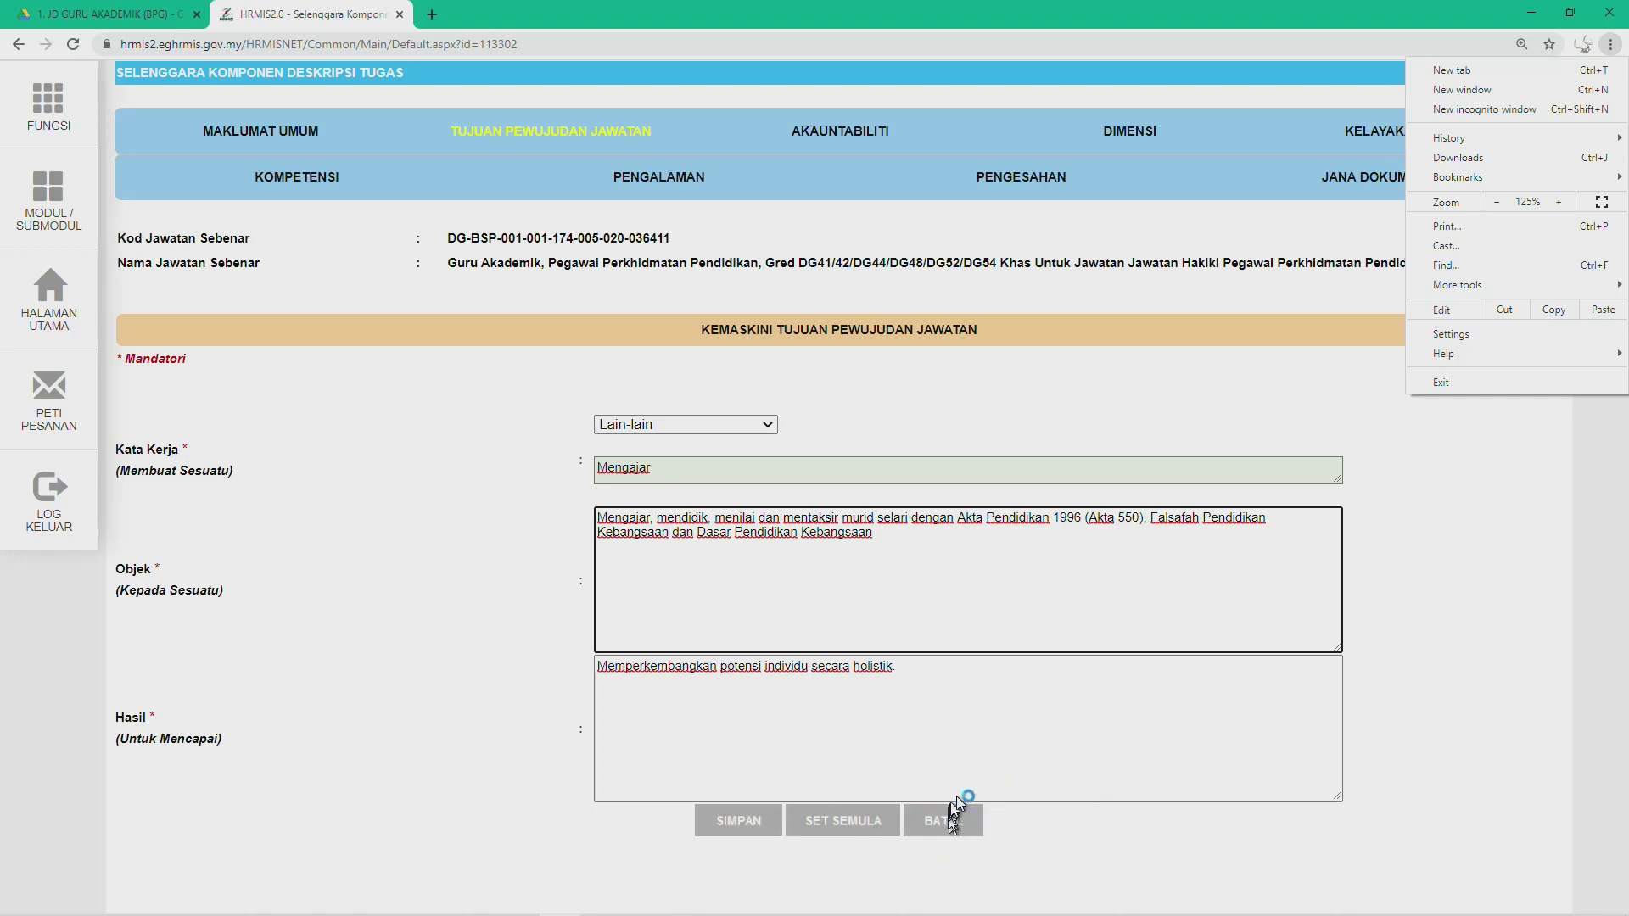
click(1408, 513)
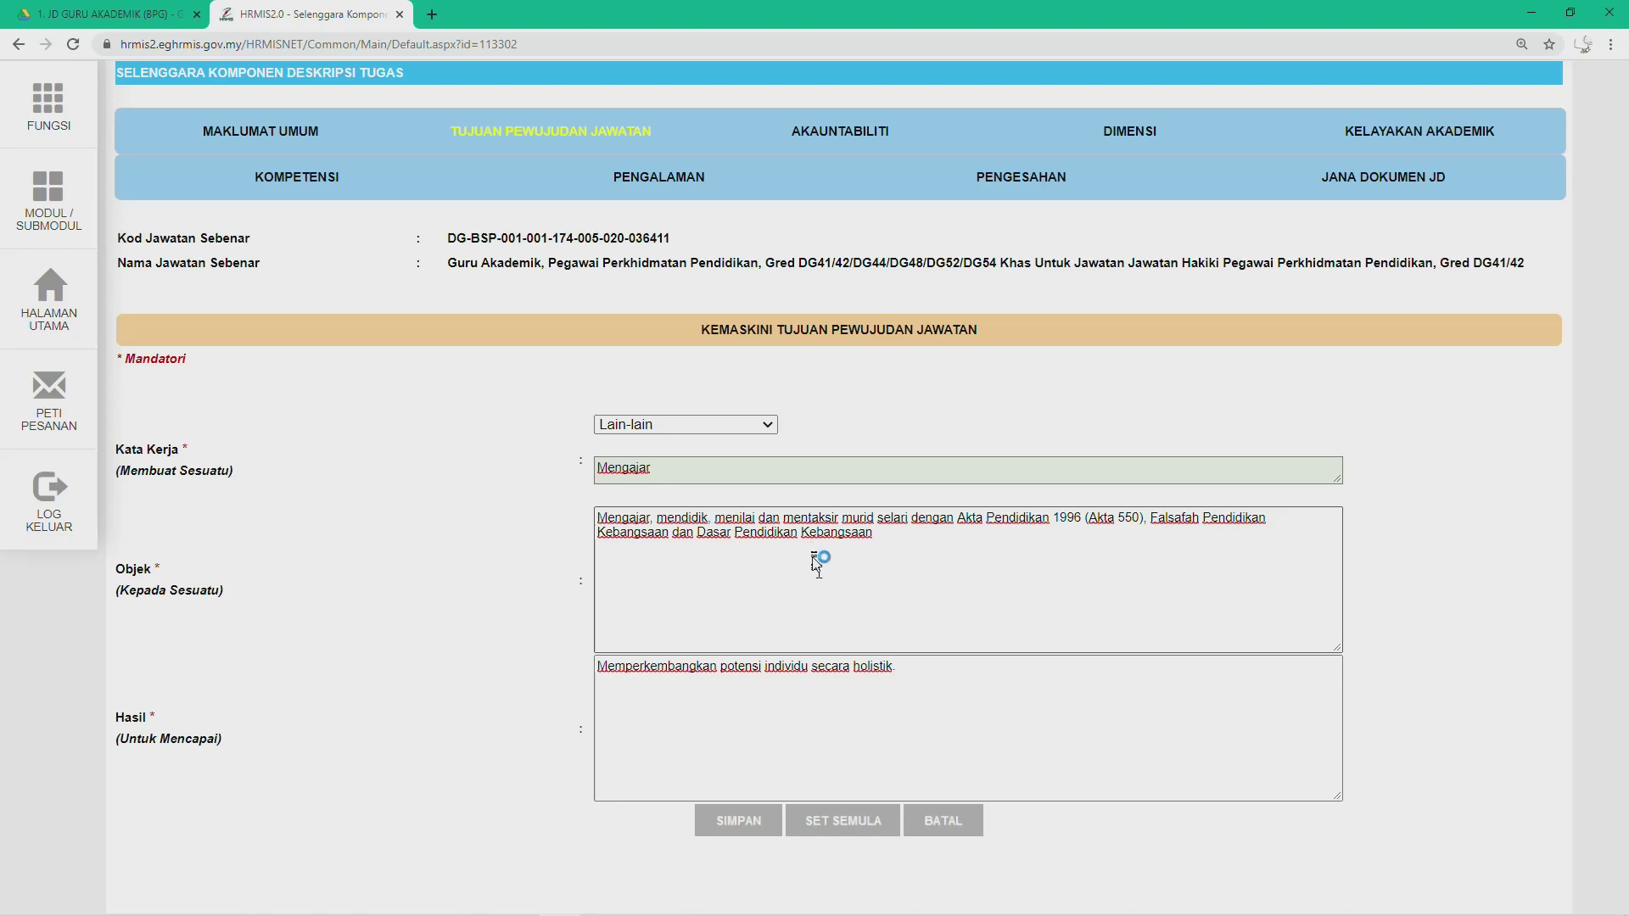
scroll(815, 561, up, 10)
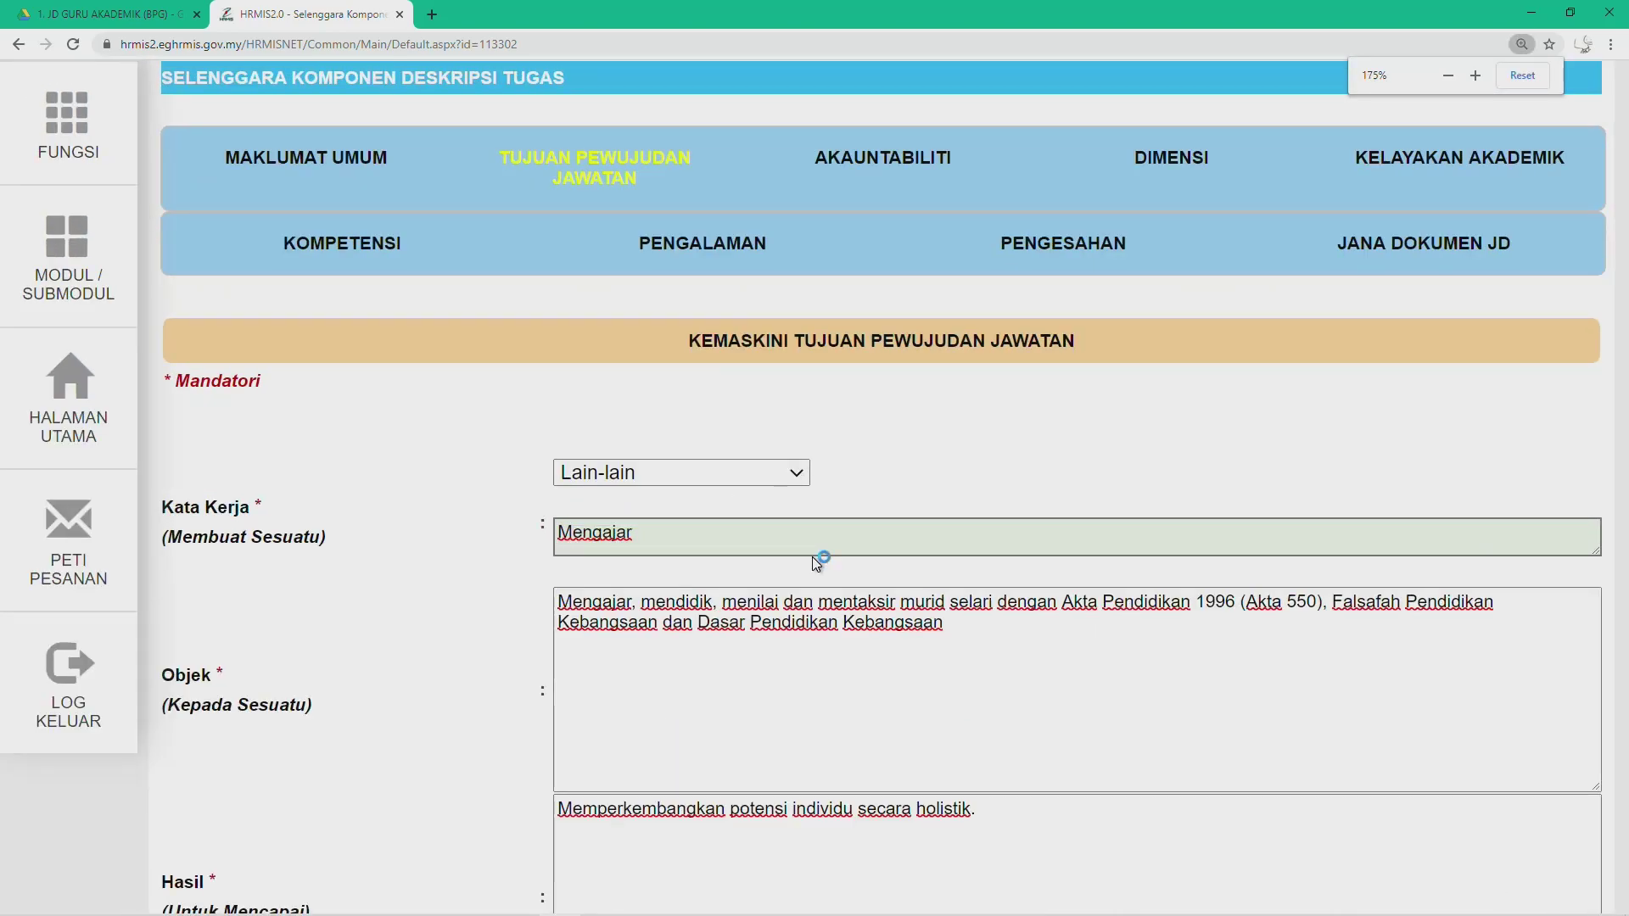
scroll(811, 557, down, 11)
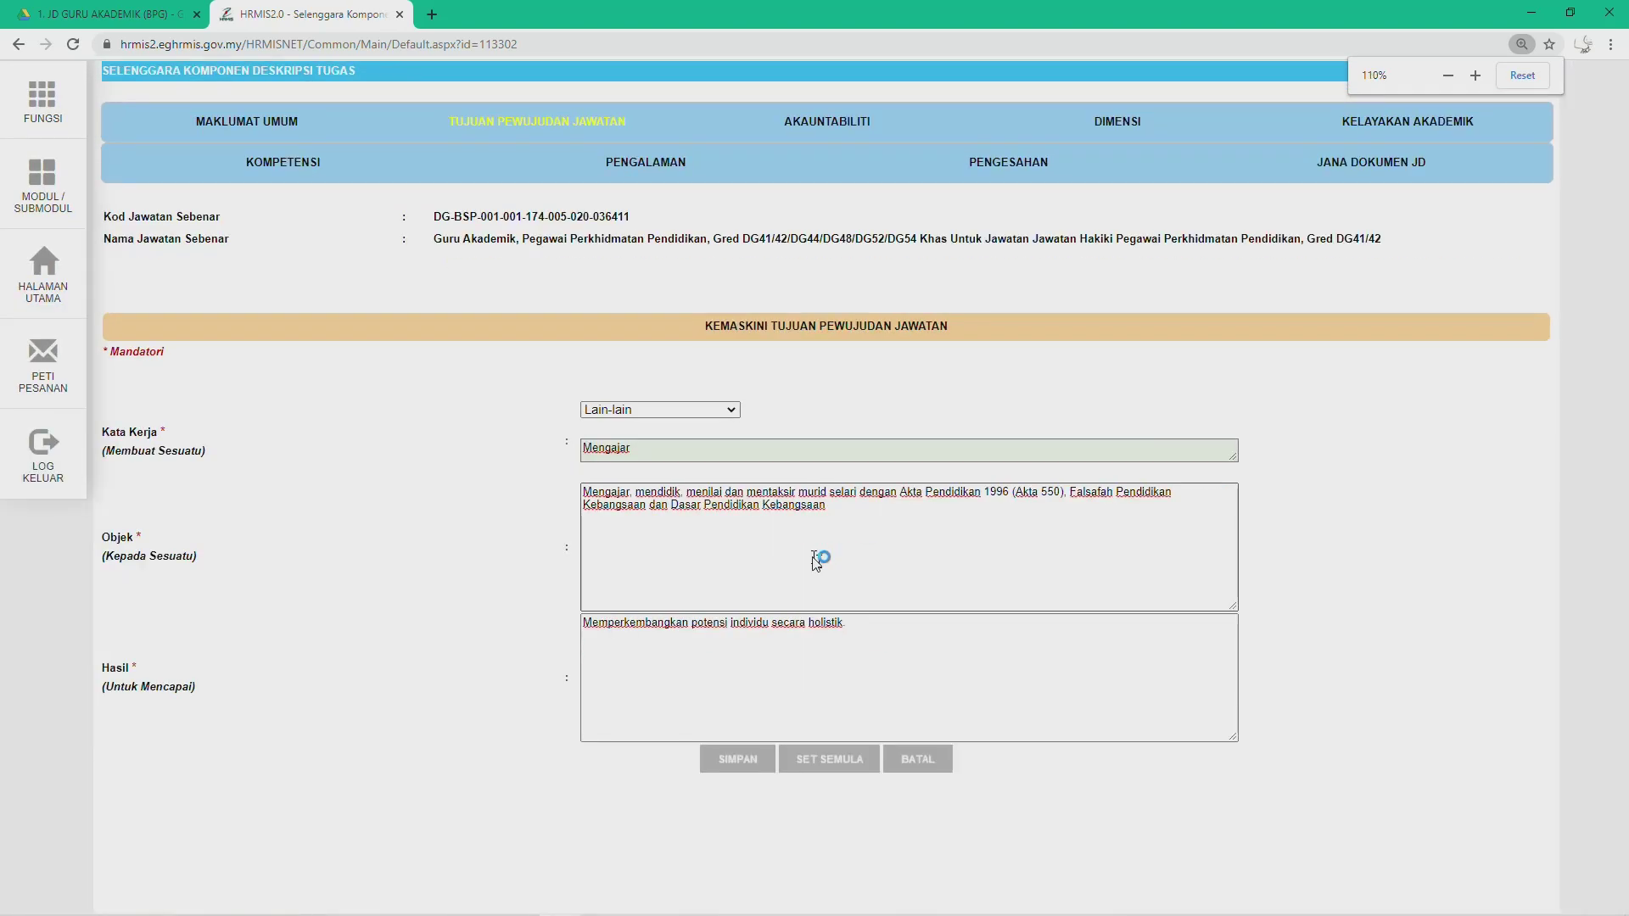
scroll(817, 560, down, 2)
scroll(816, 560, up, 6)
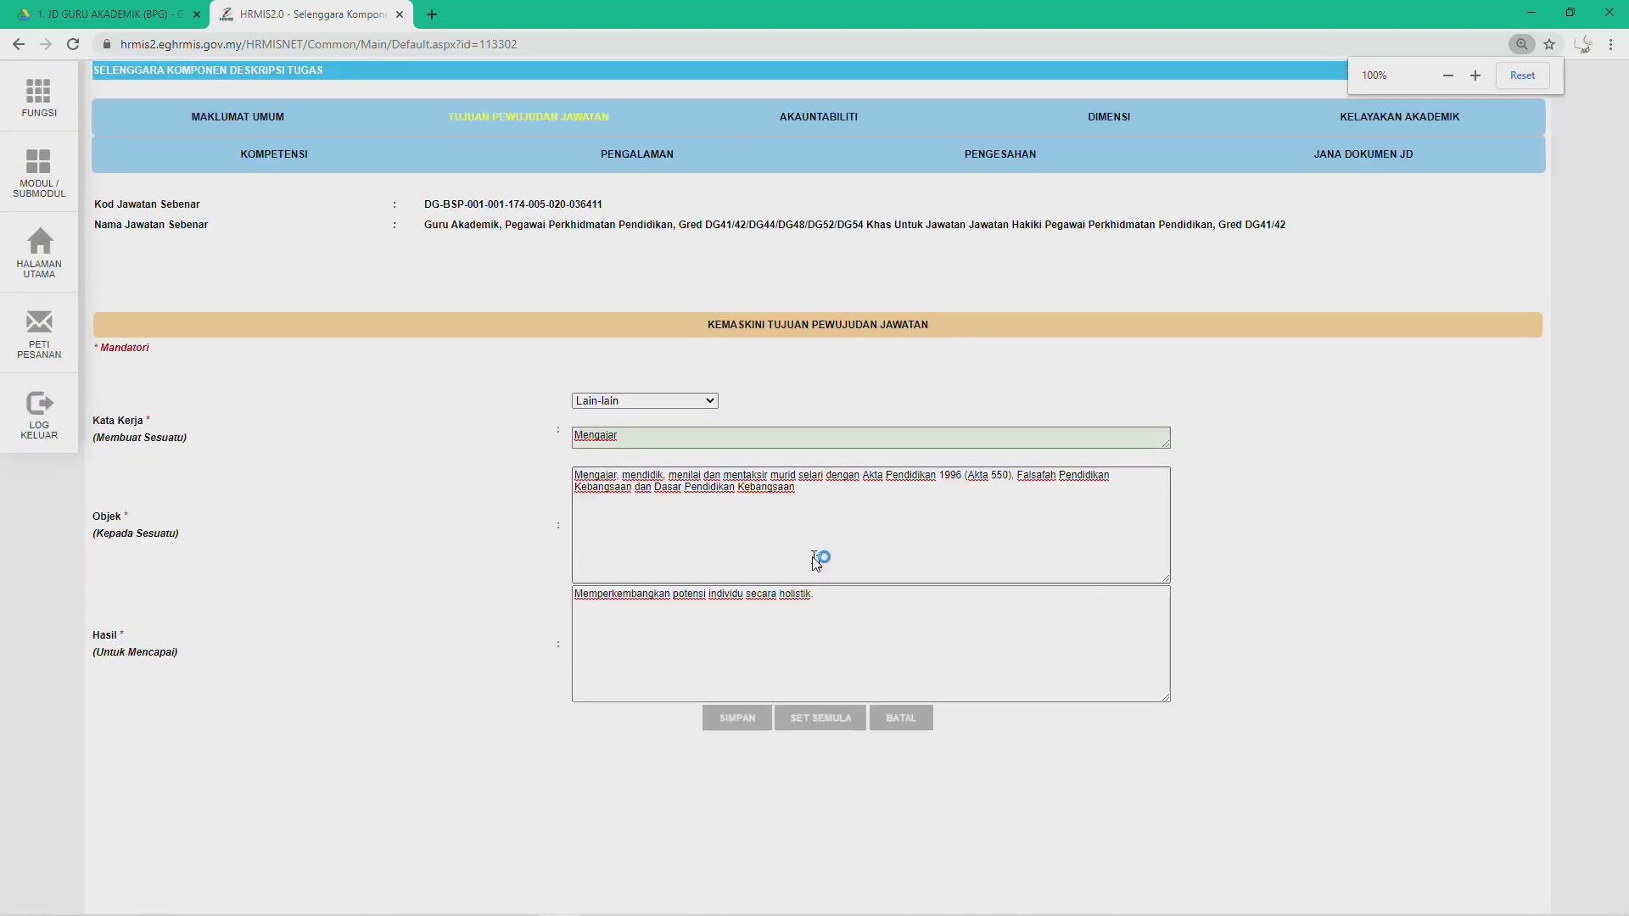
scroll(816, 562, up, 1)
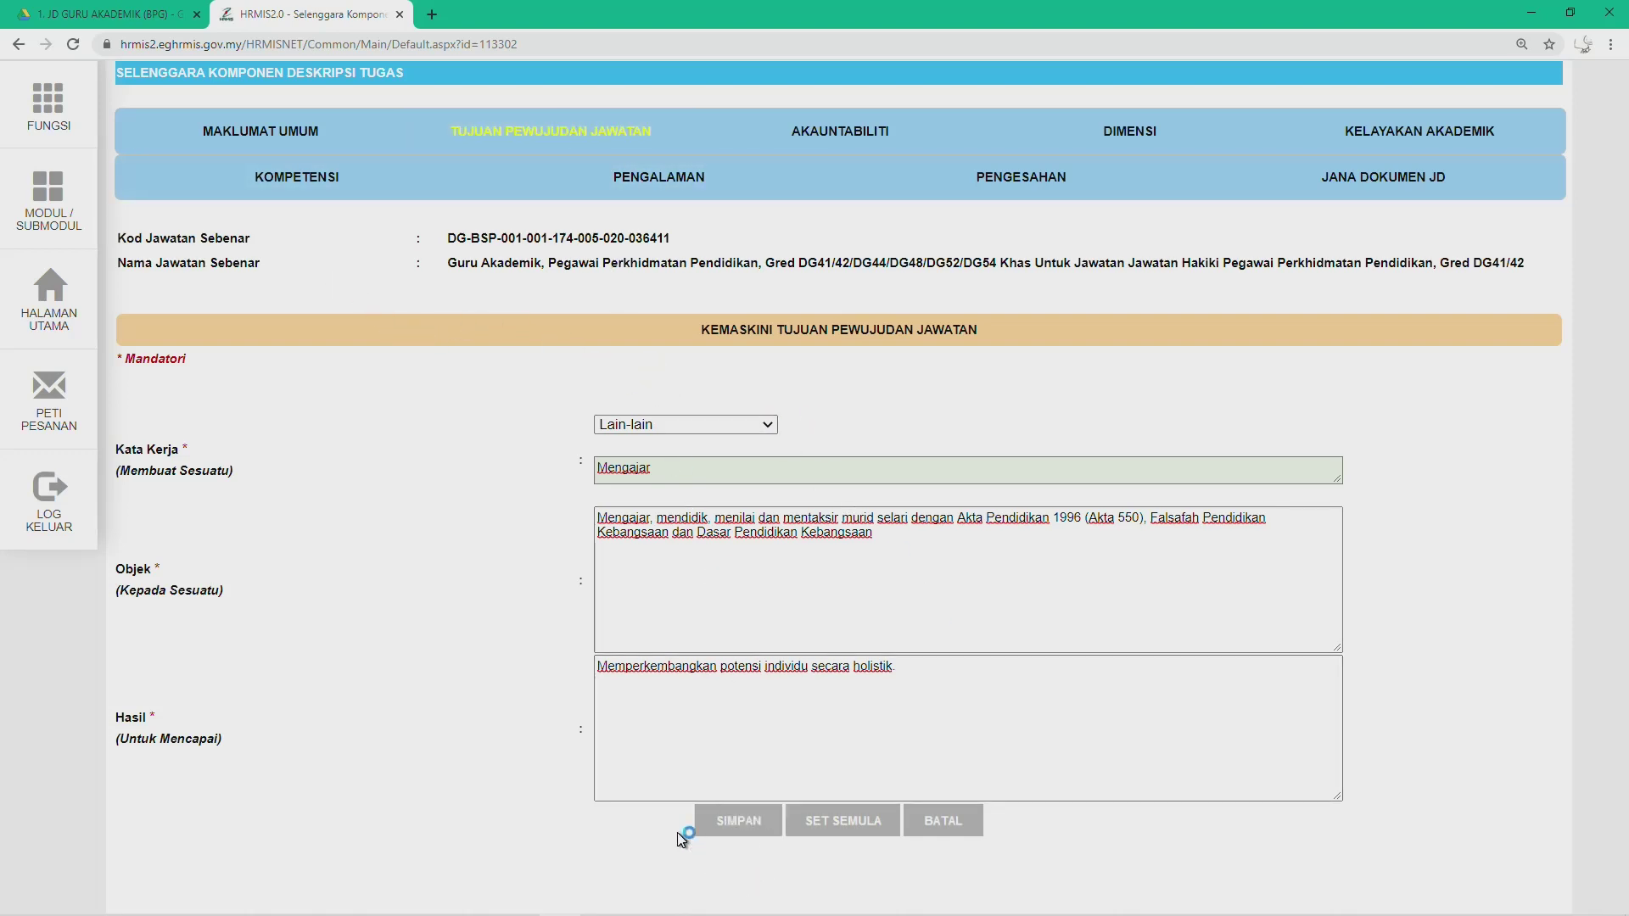
Step: Save the Tujuan Pewujudan Jawatan record, confirm both prompts, and go to the Akauntabiliti section
click(721, 823)
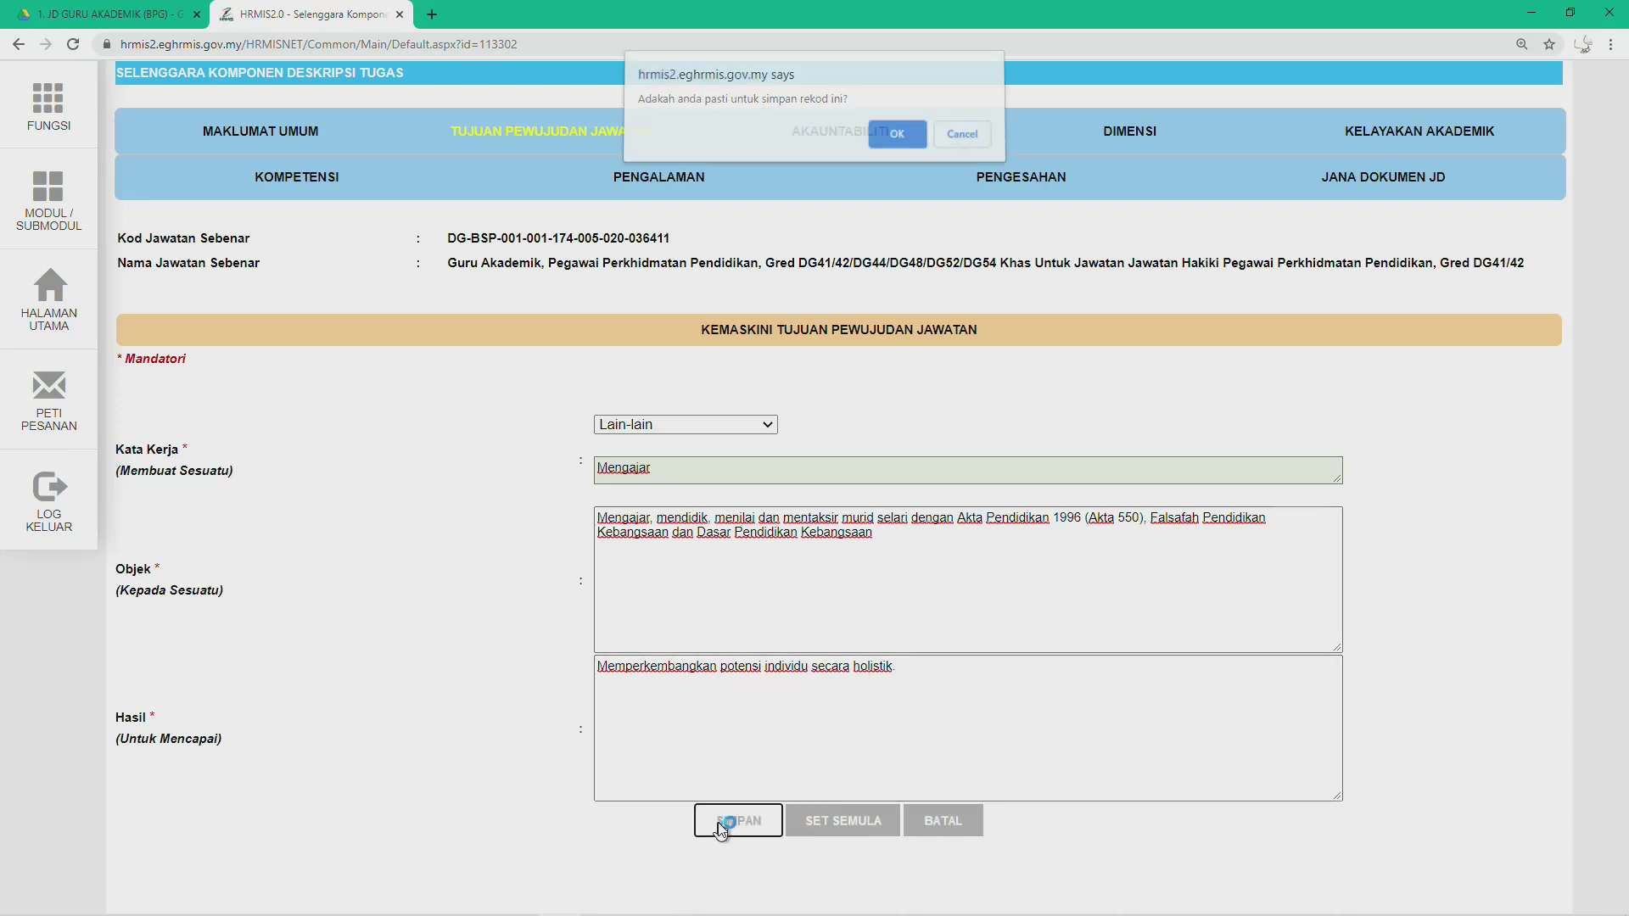
click(885, 134)
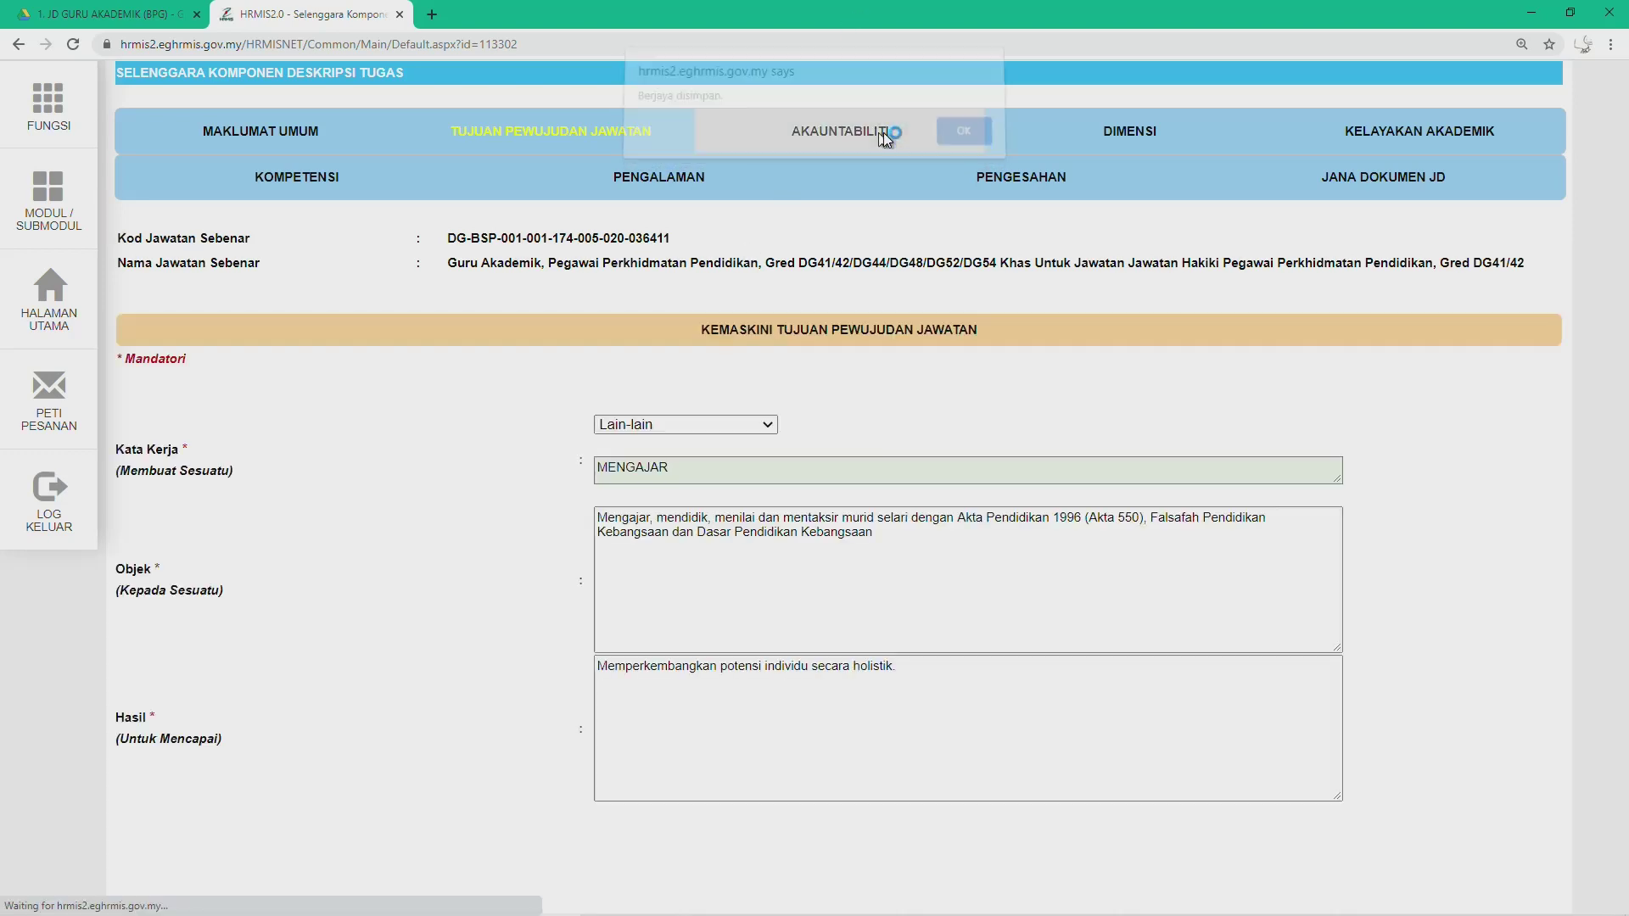
click(964, 134)
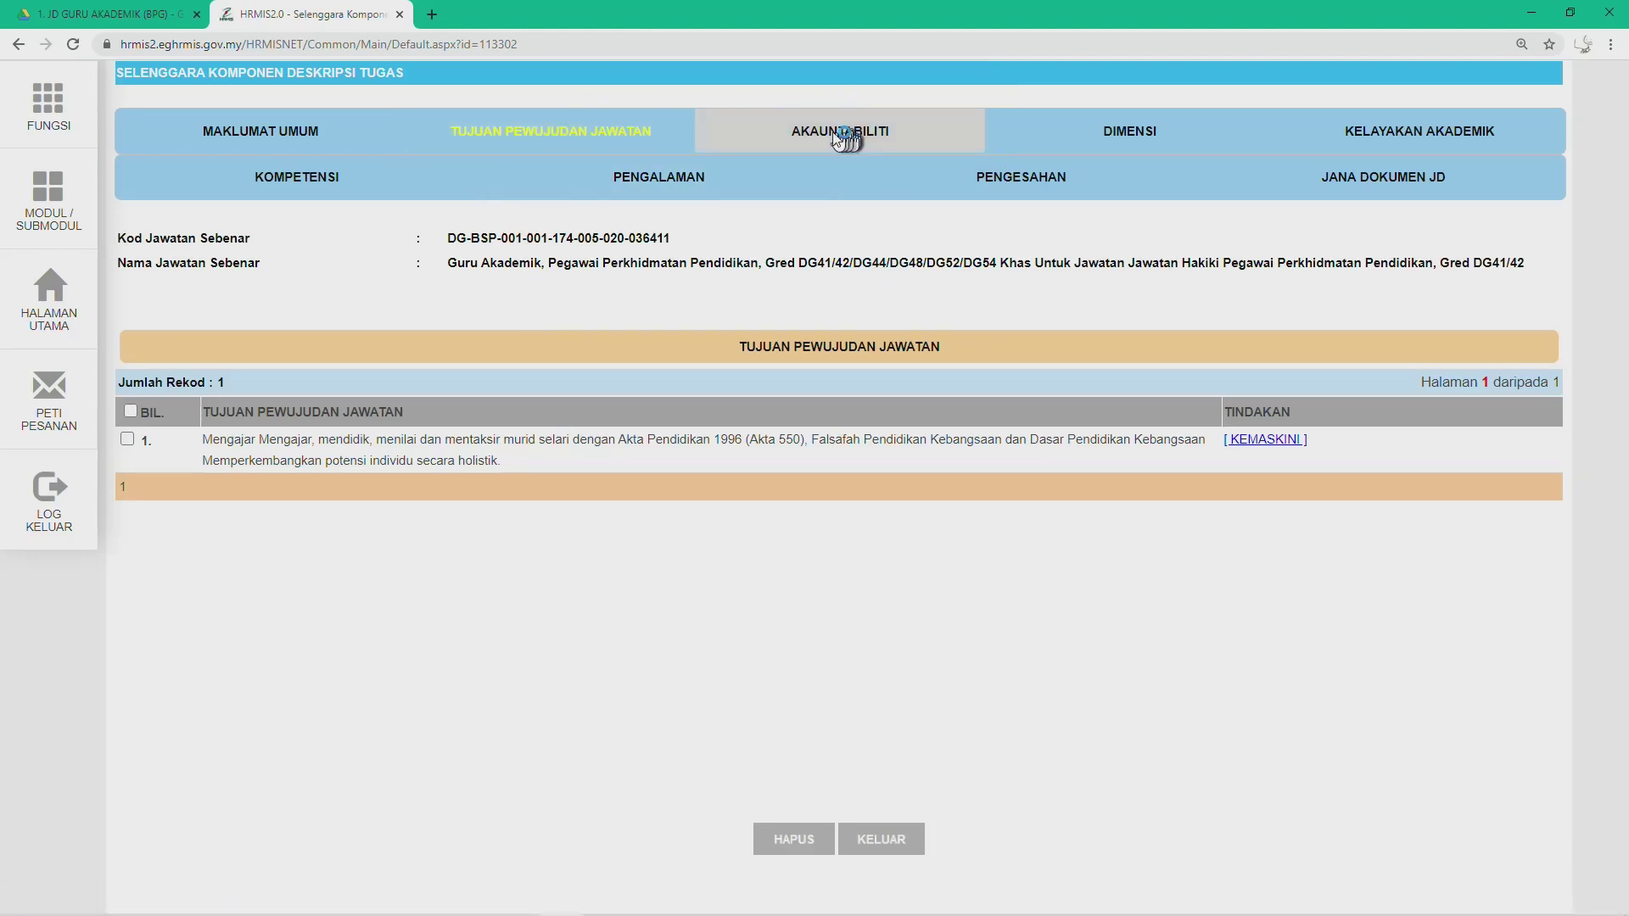
click(807, 139)
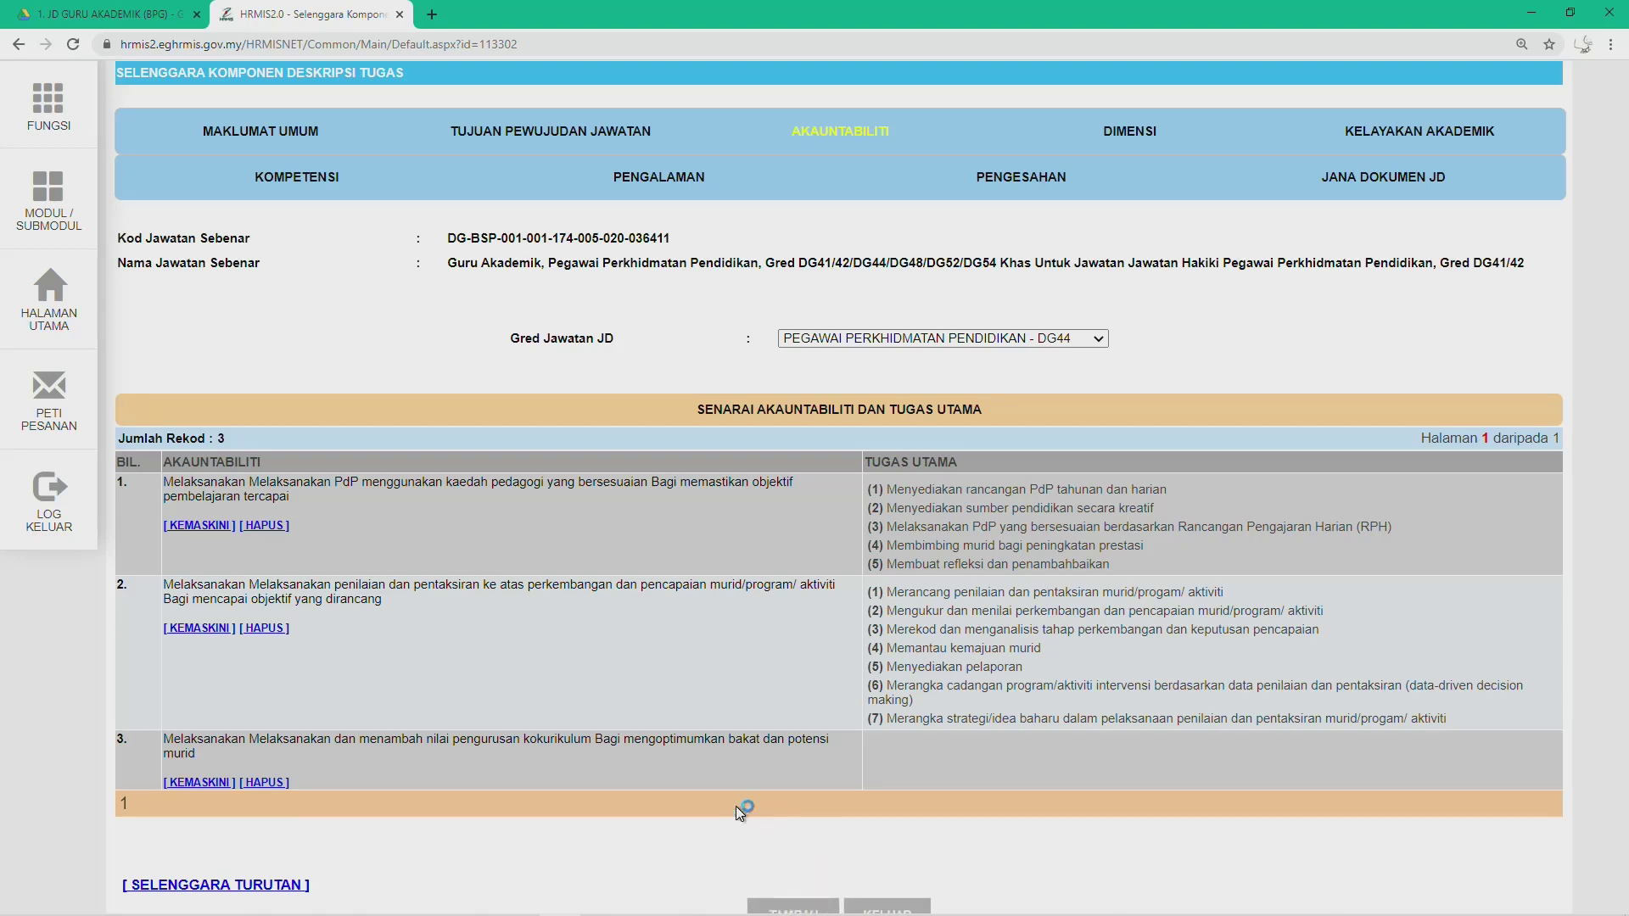
Step: Zoom the page to 110%, start a new Akauntabiliti entry, and switch to the Word JD
key(ctrl+minus)
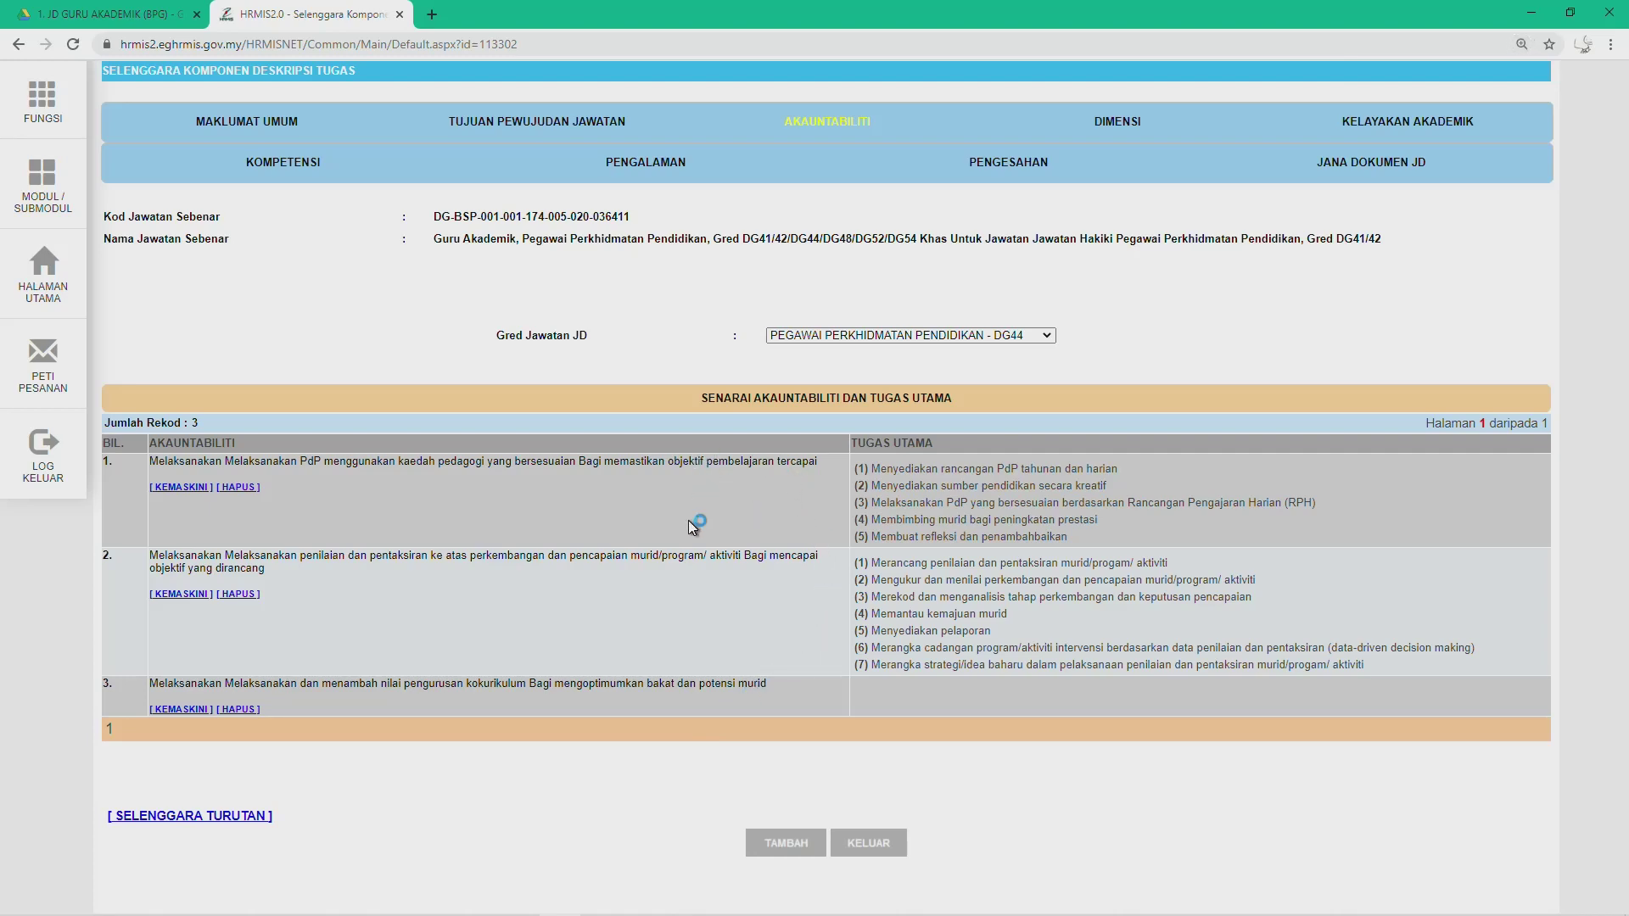
click(779, 846)
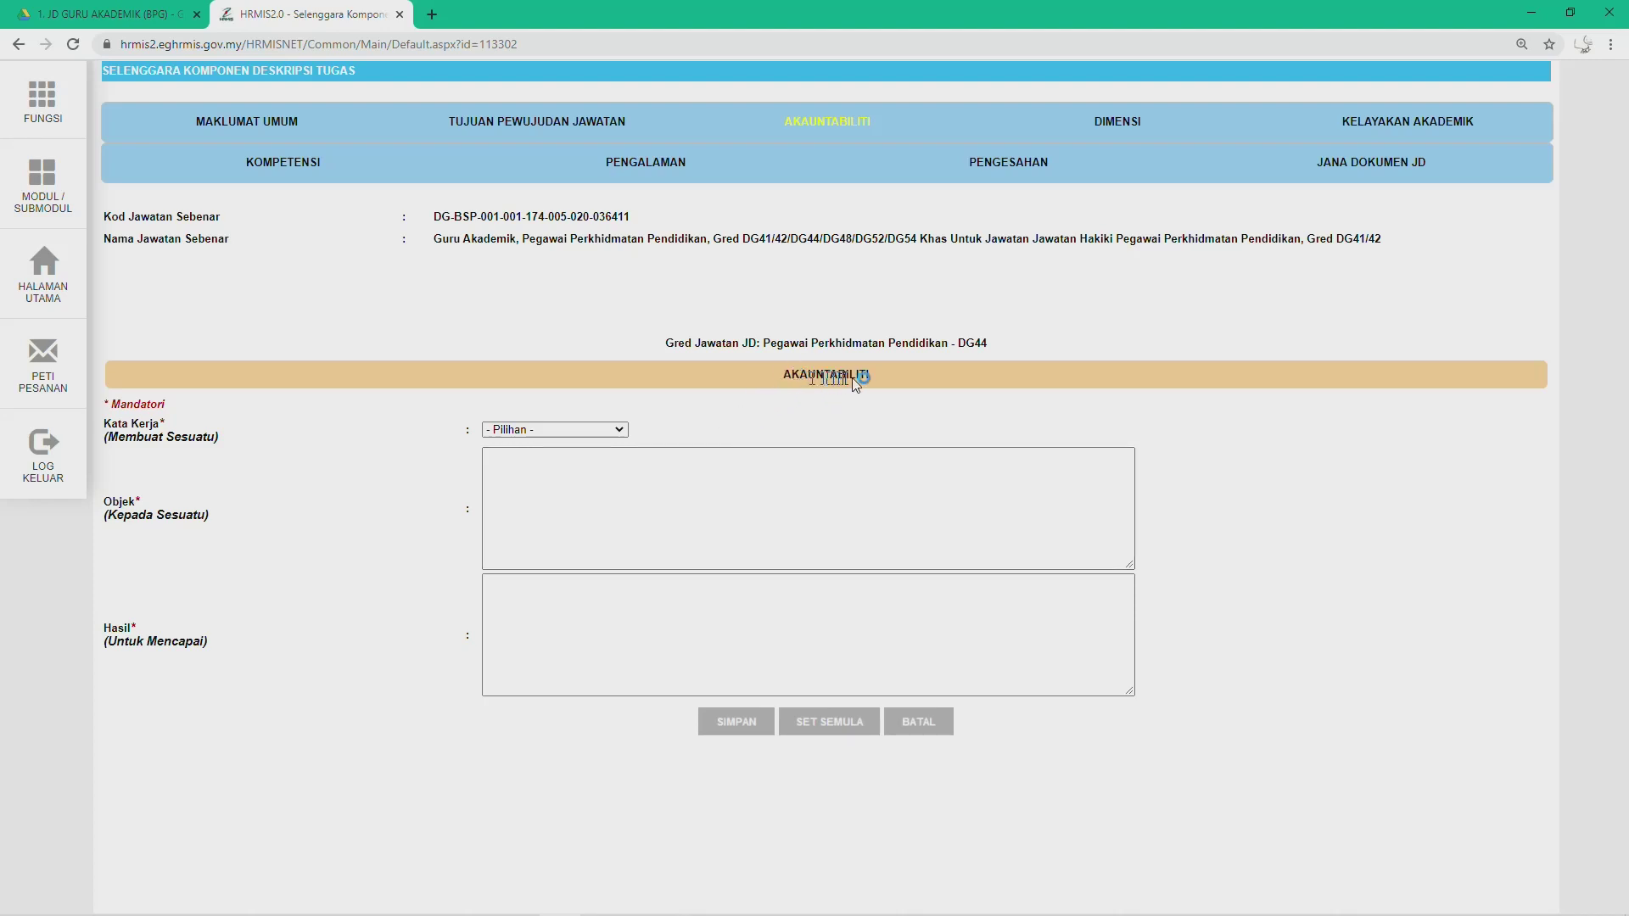
mouse_move(745, 913)
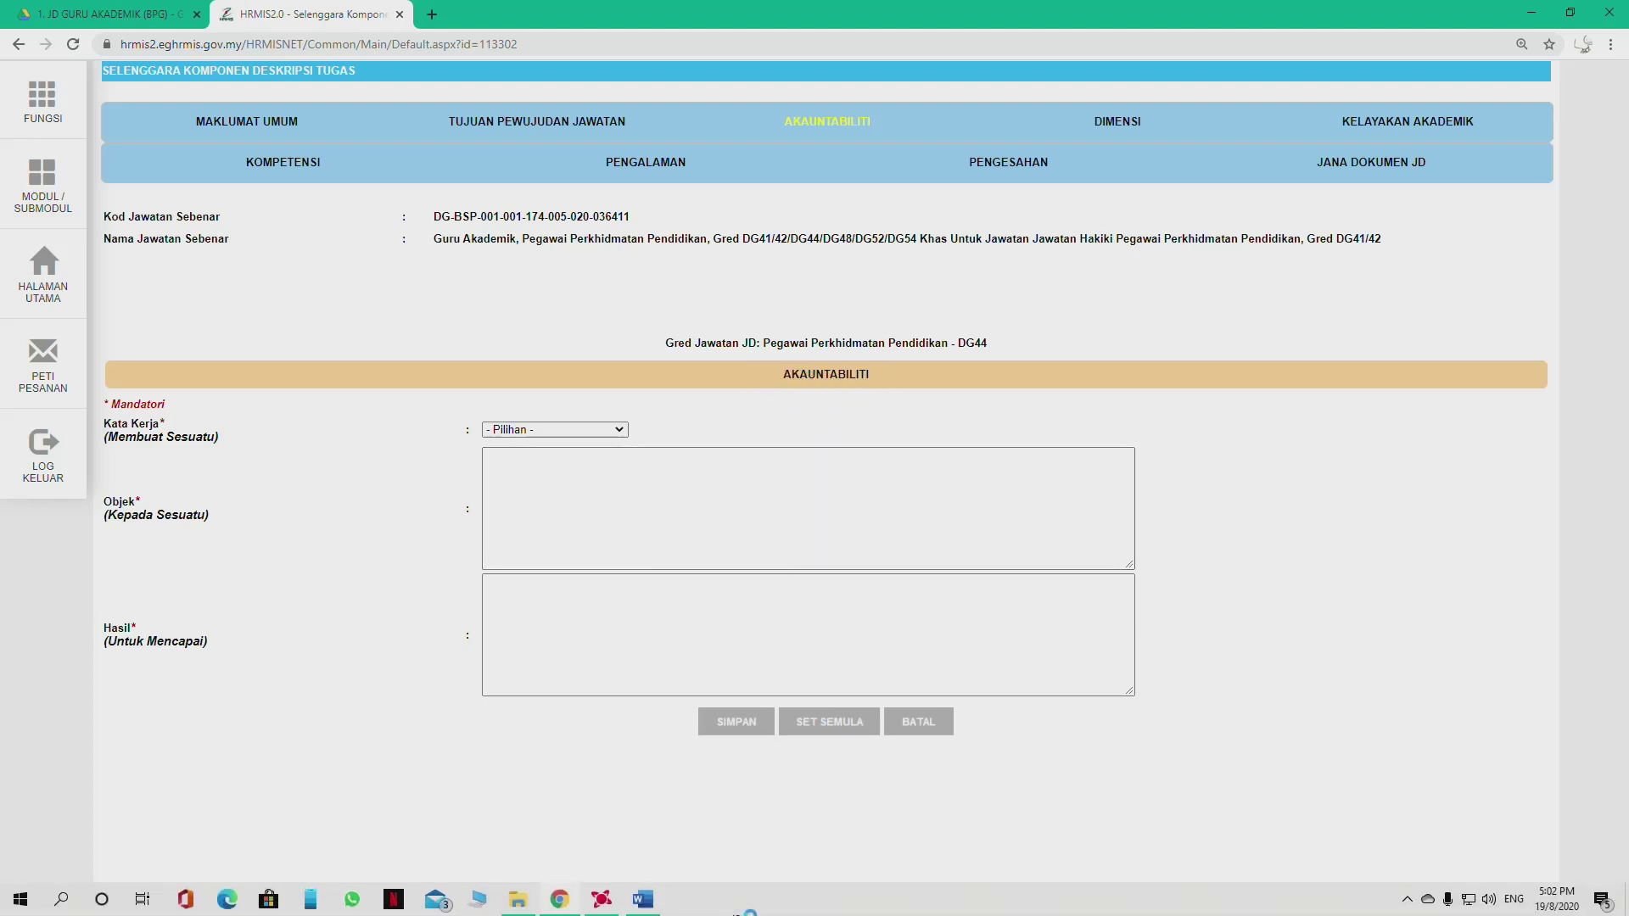
click(645, 901)
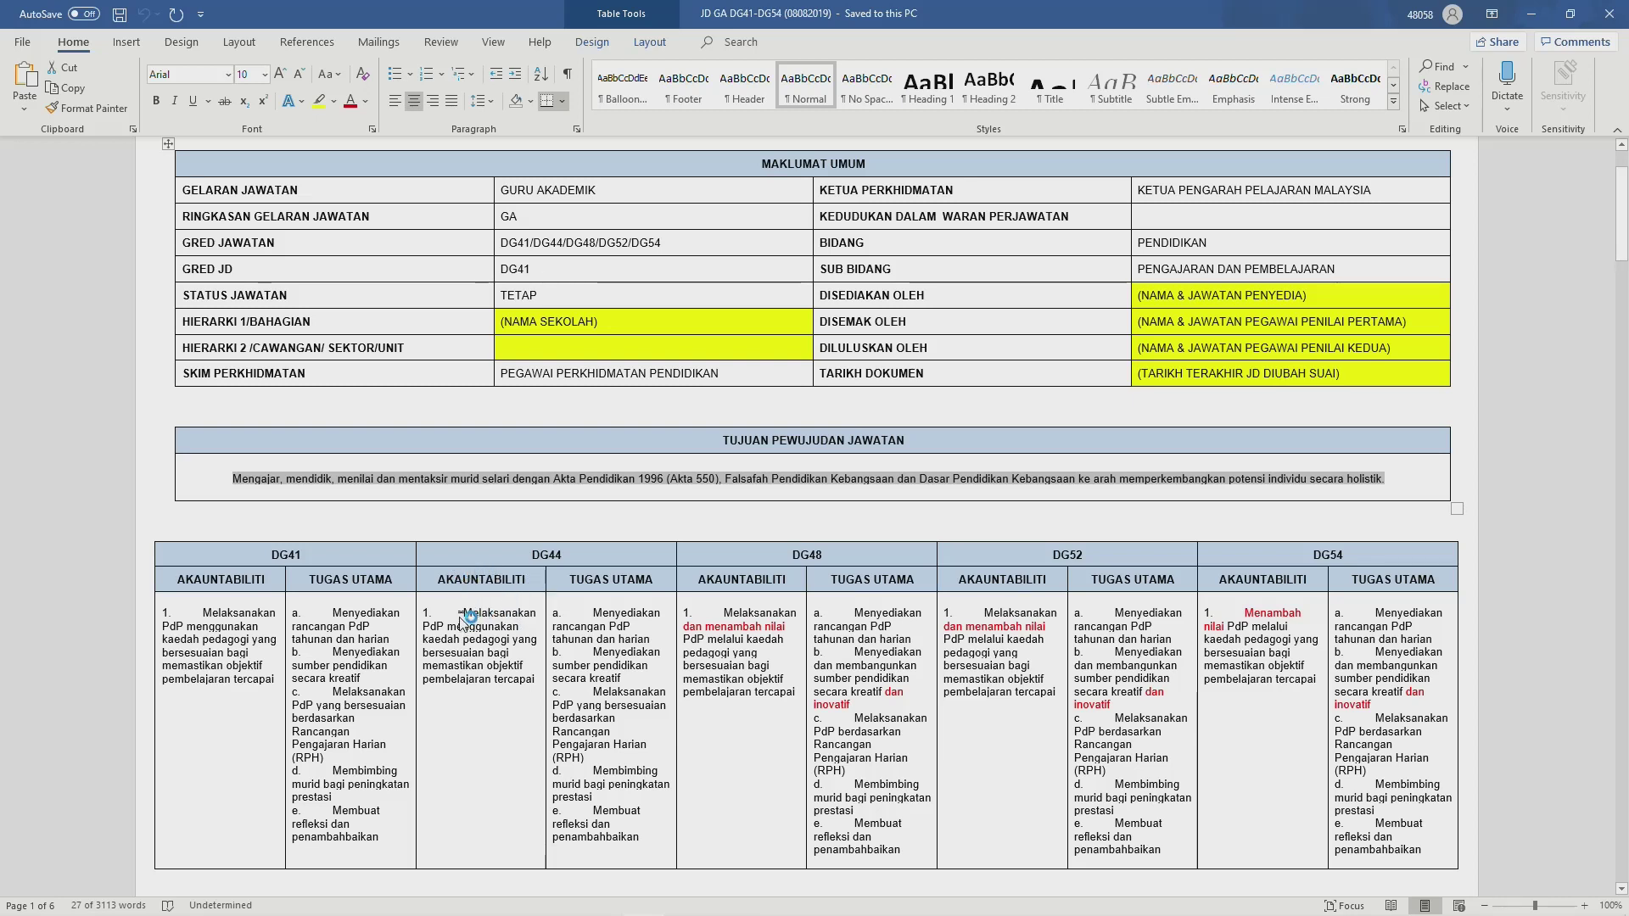
Step: Copy DG44's Akauntabiliti item 1 from Word and return to the blank HRMIS entry form
drag(465, 613, 514, 687)
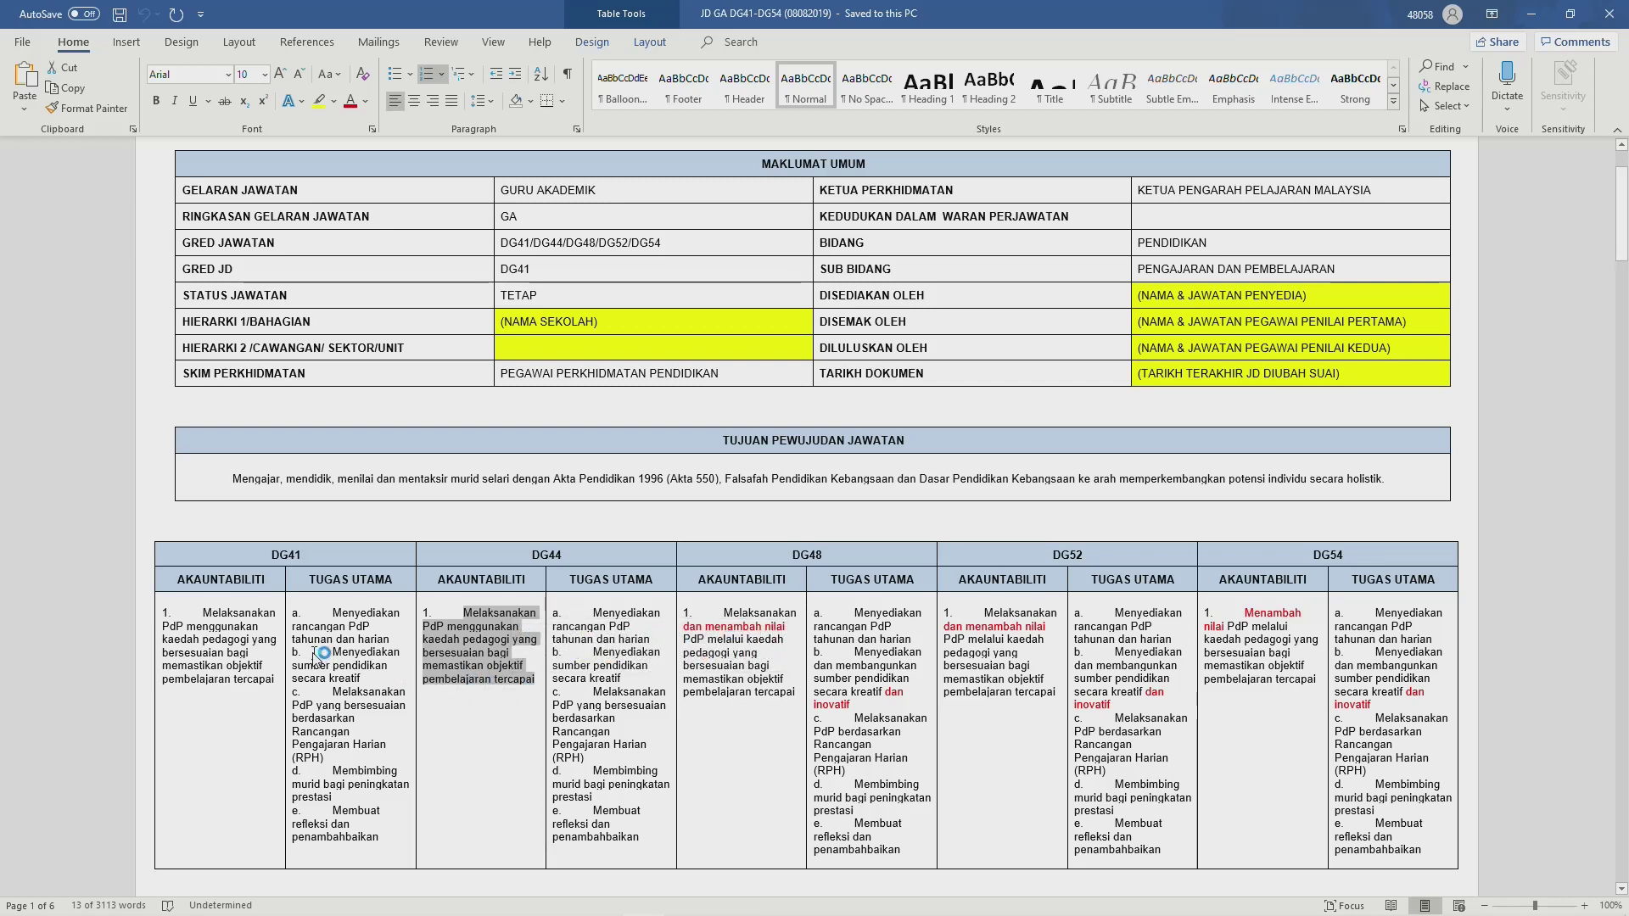
key(alt+Tab)
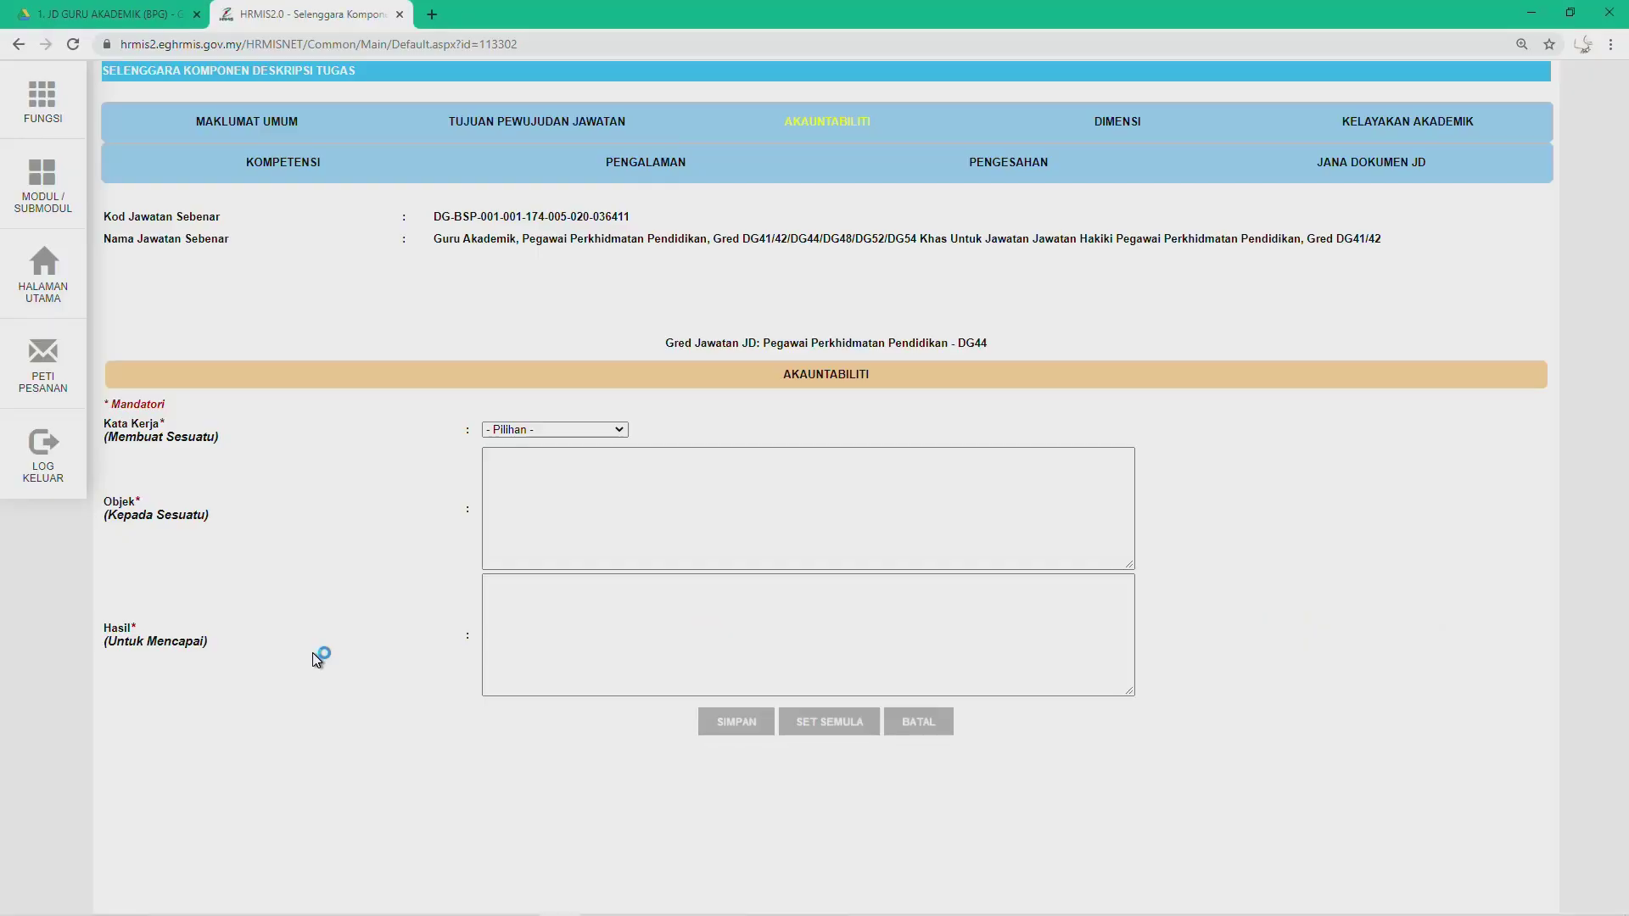
Step: Paste the DG44 accountability into Objek, strip its numbering, and set Kata Kerja to Melaksanakan
click(555, 489)
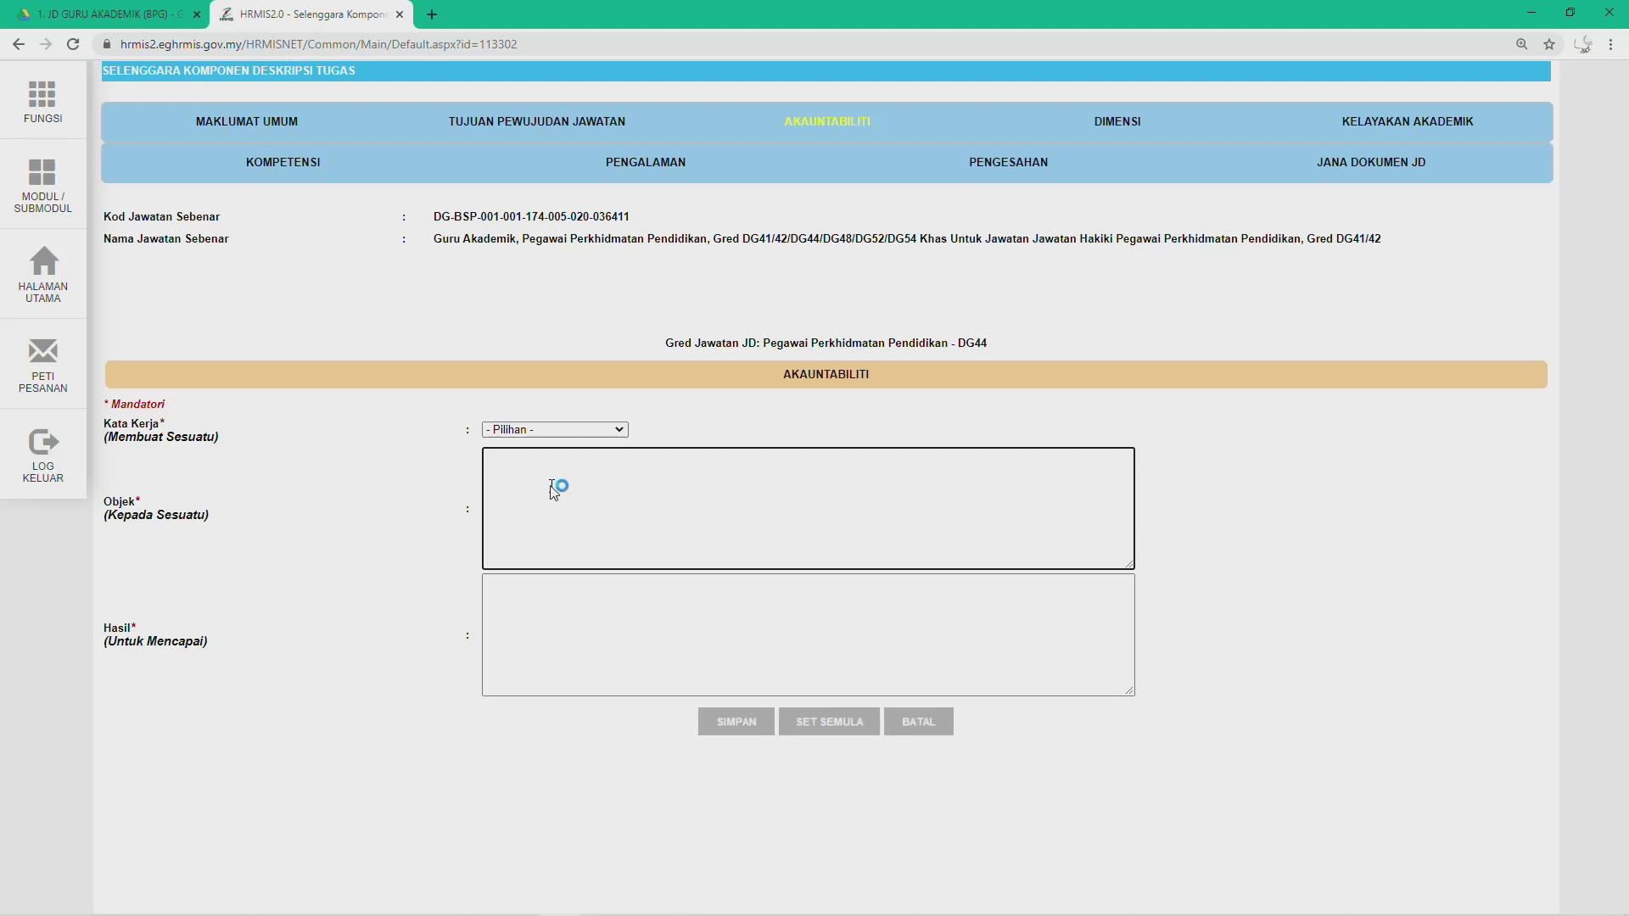
text(1.	Melaksanakan PdP menggunakan kaedah pedagogi yang bersesuaian bagi memastikan objektif pembelajaran tercapai)
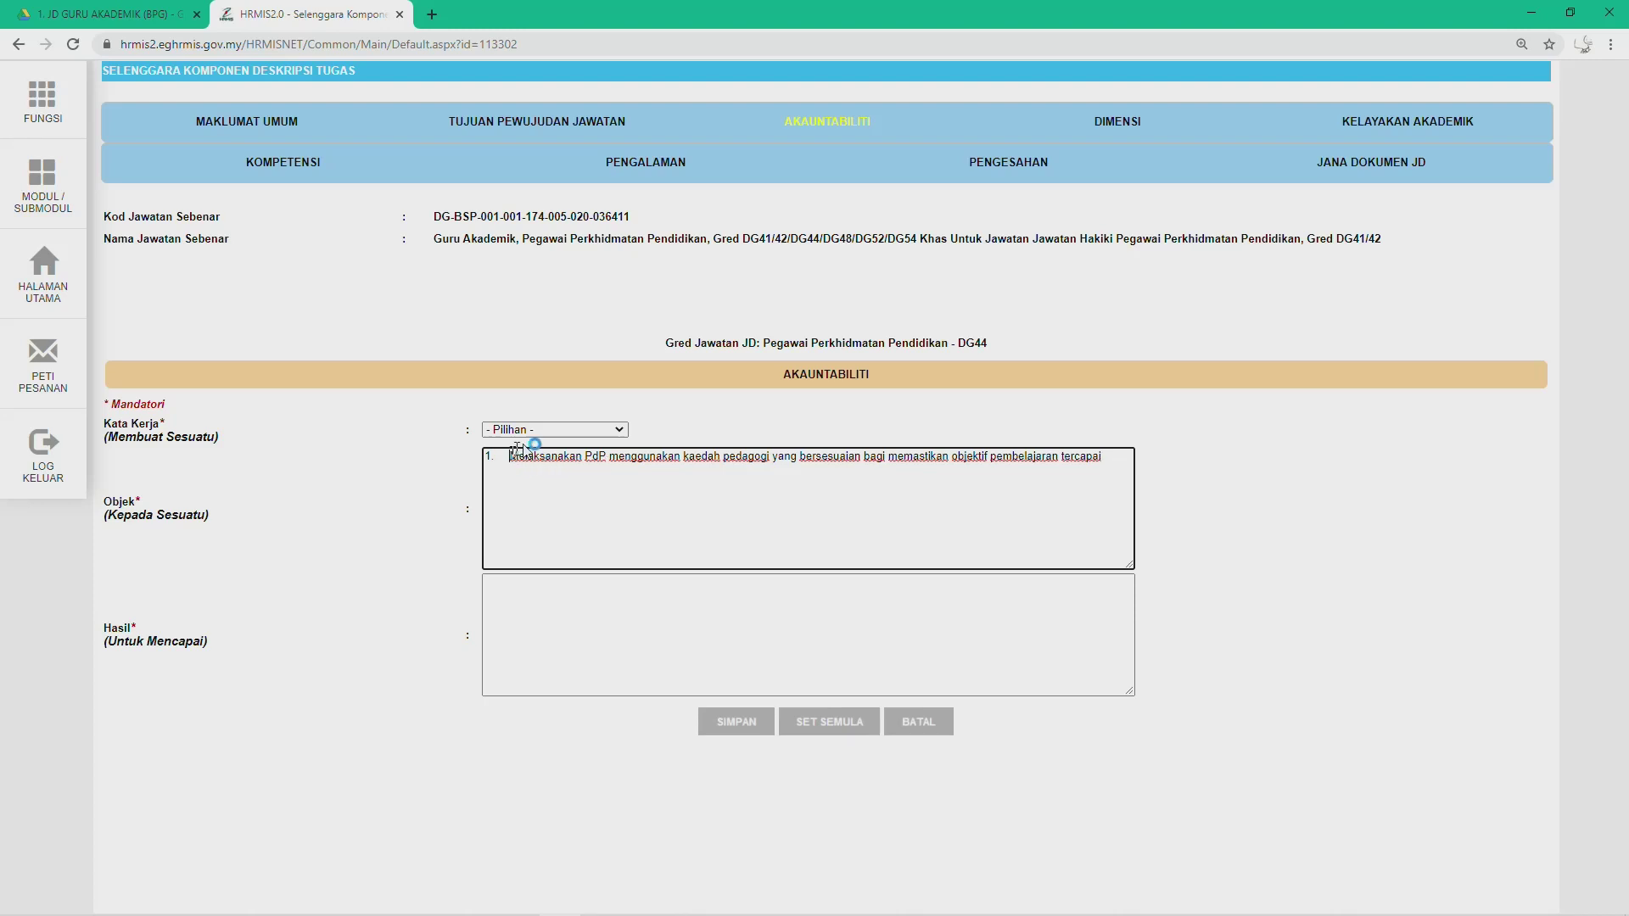
key(BackSpace)
key(BackSpace)
key(BackSpace)
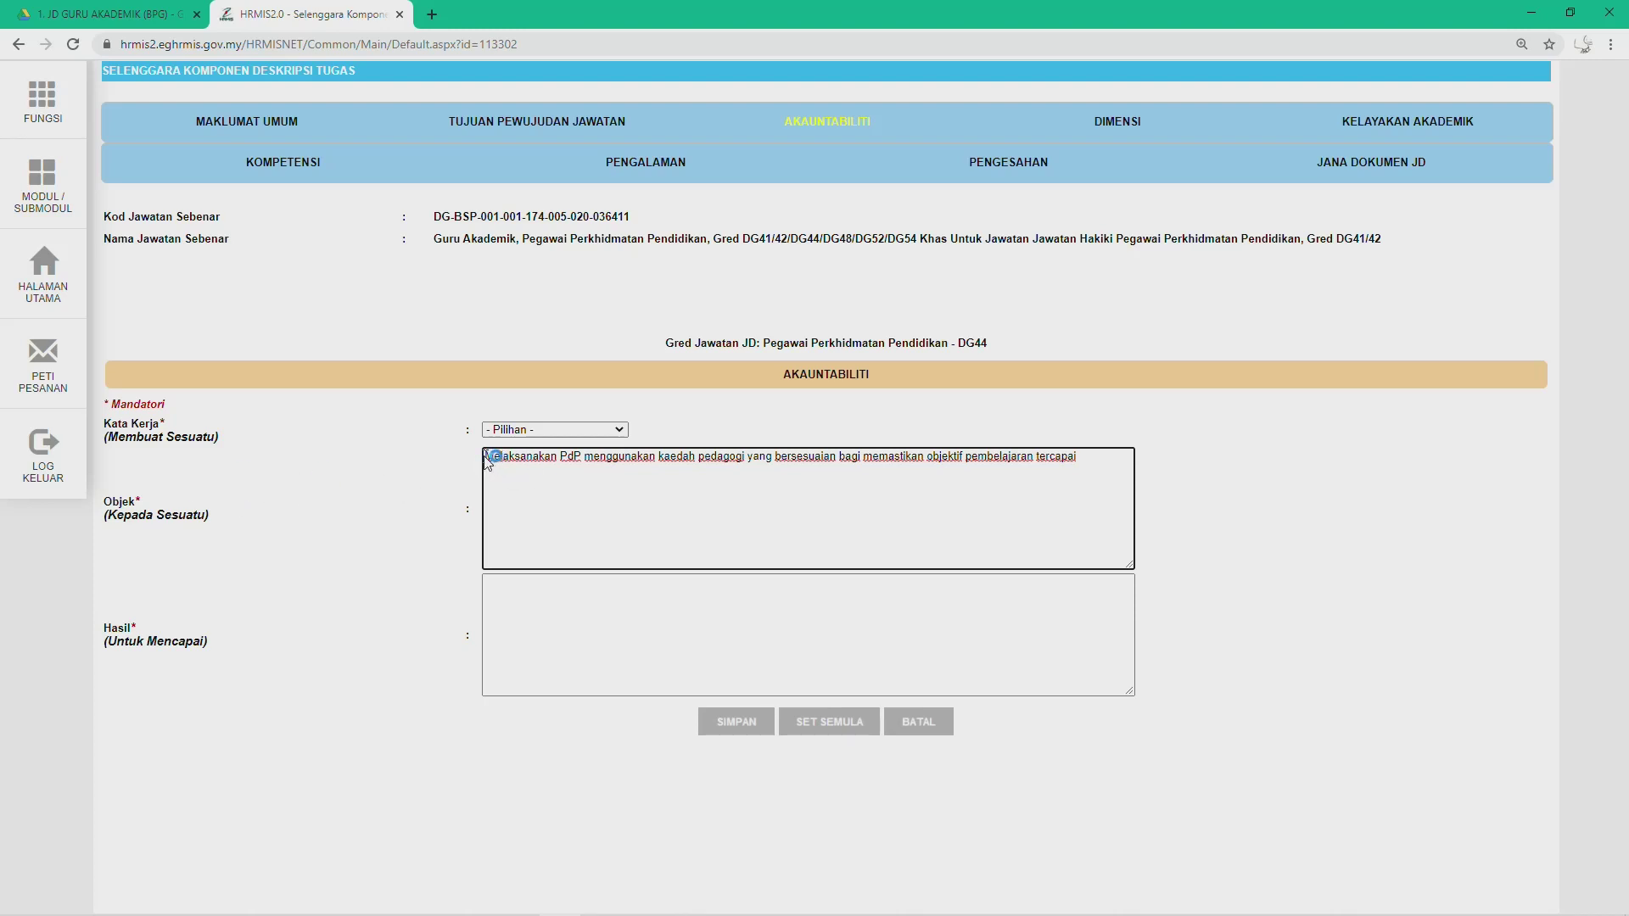
click(525, 431)
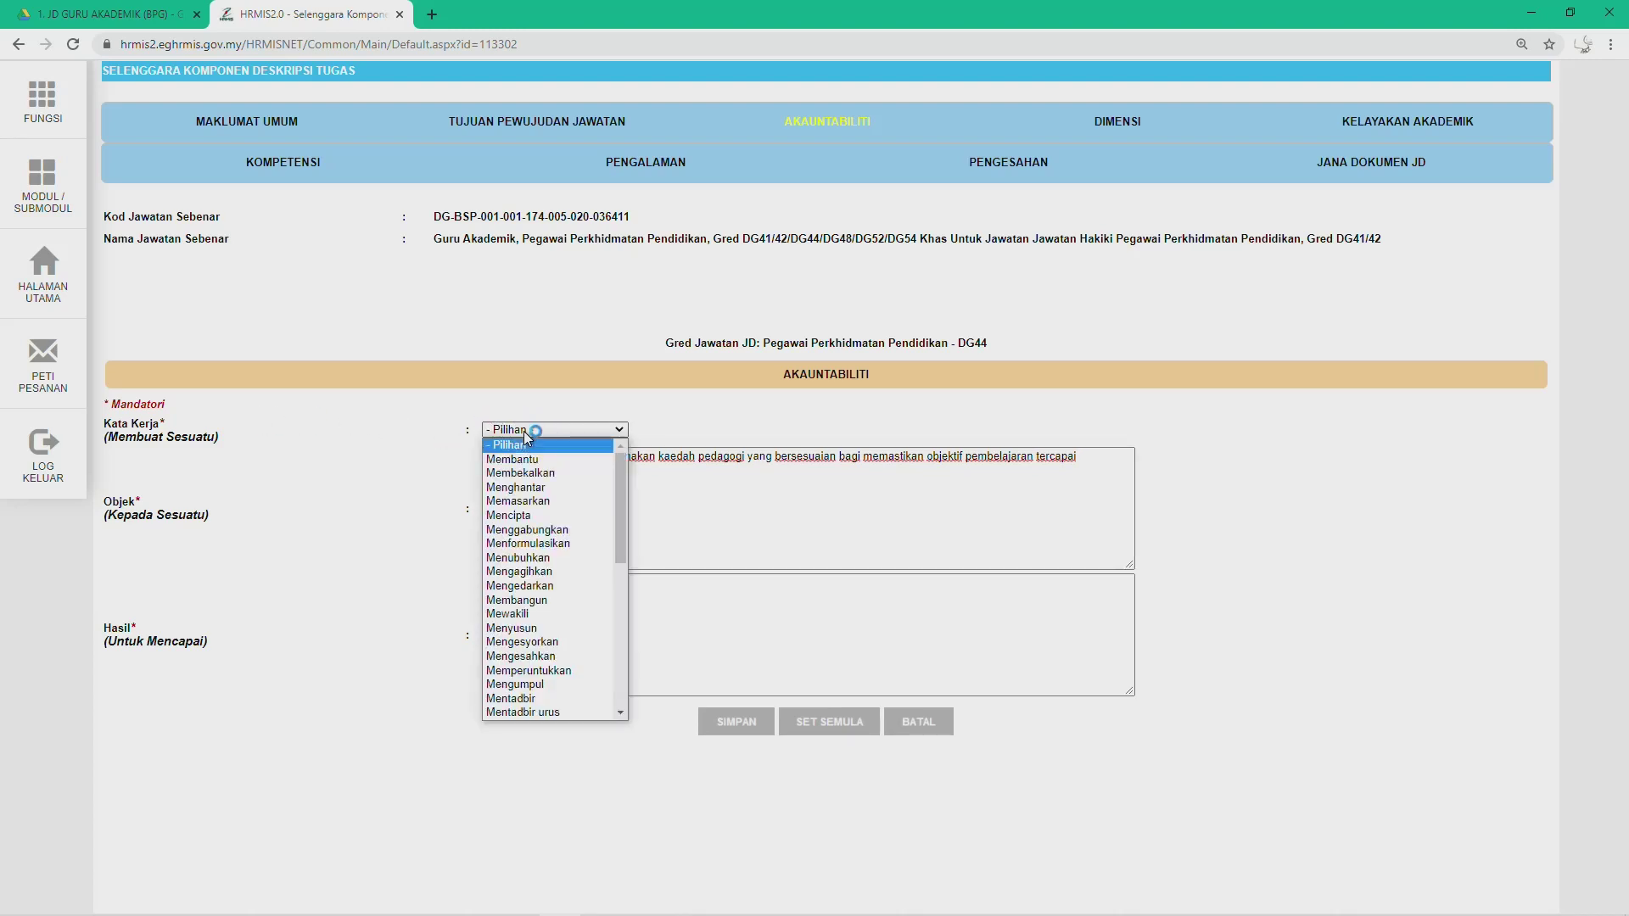
scroll(565, 570, down, 3)
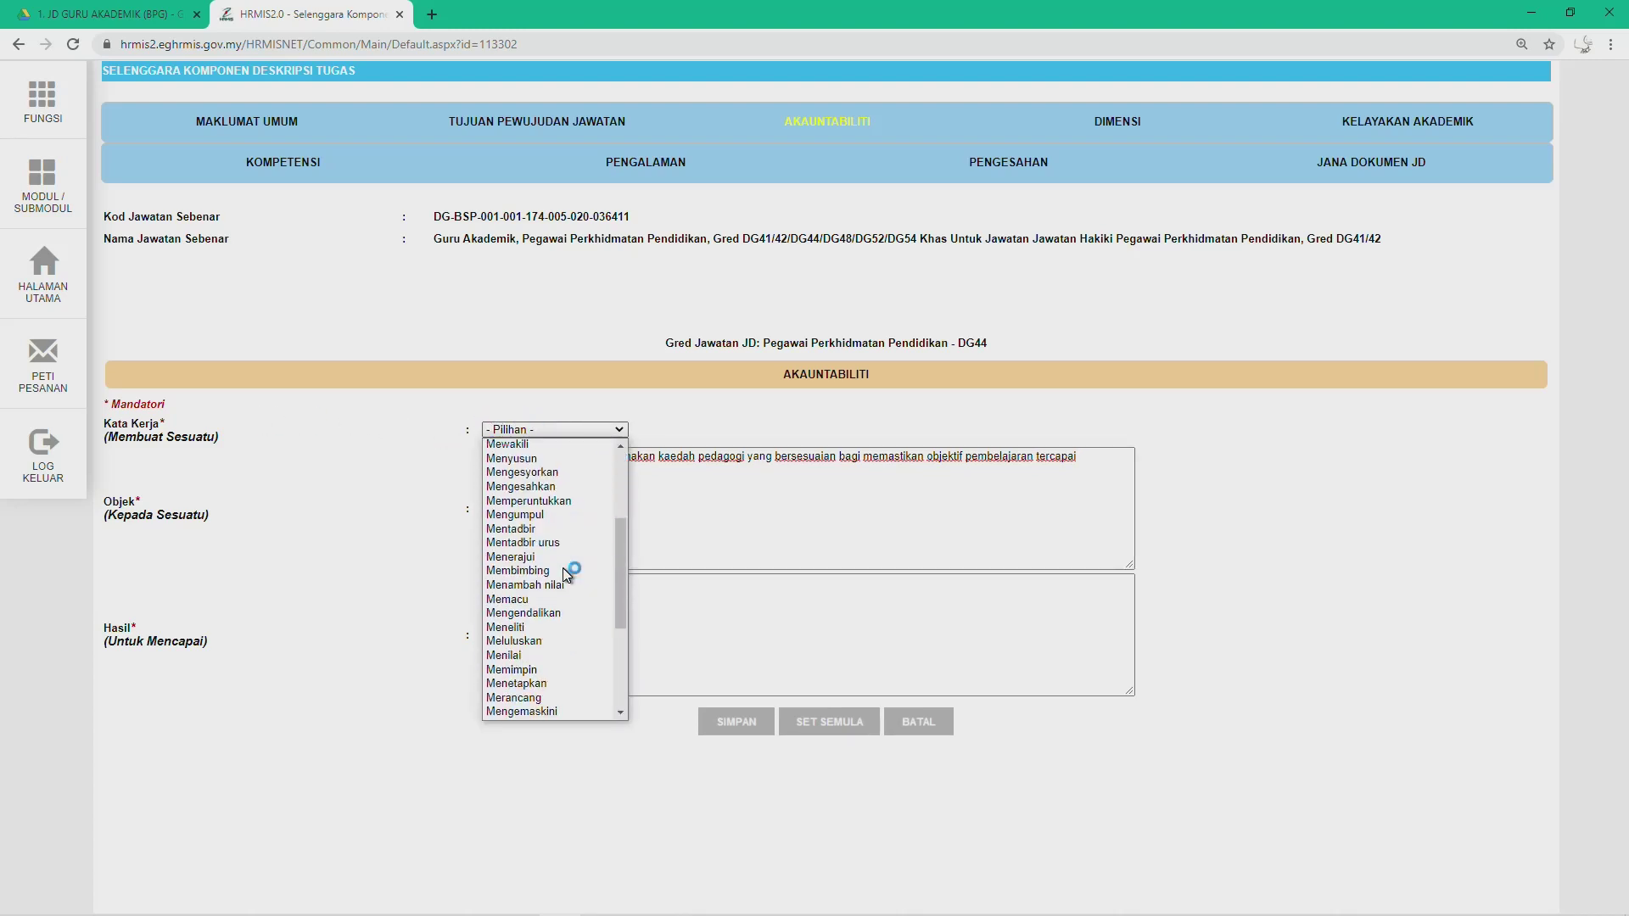
scroll(566, 574, down, 3)
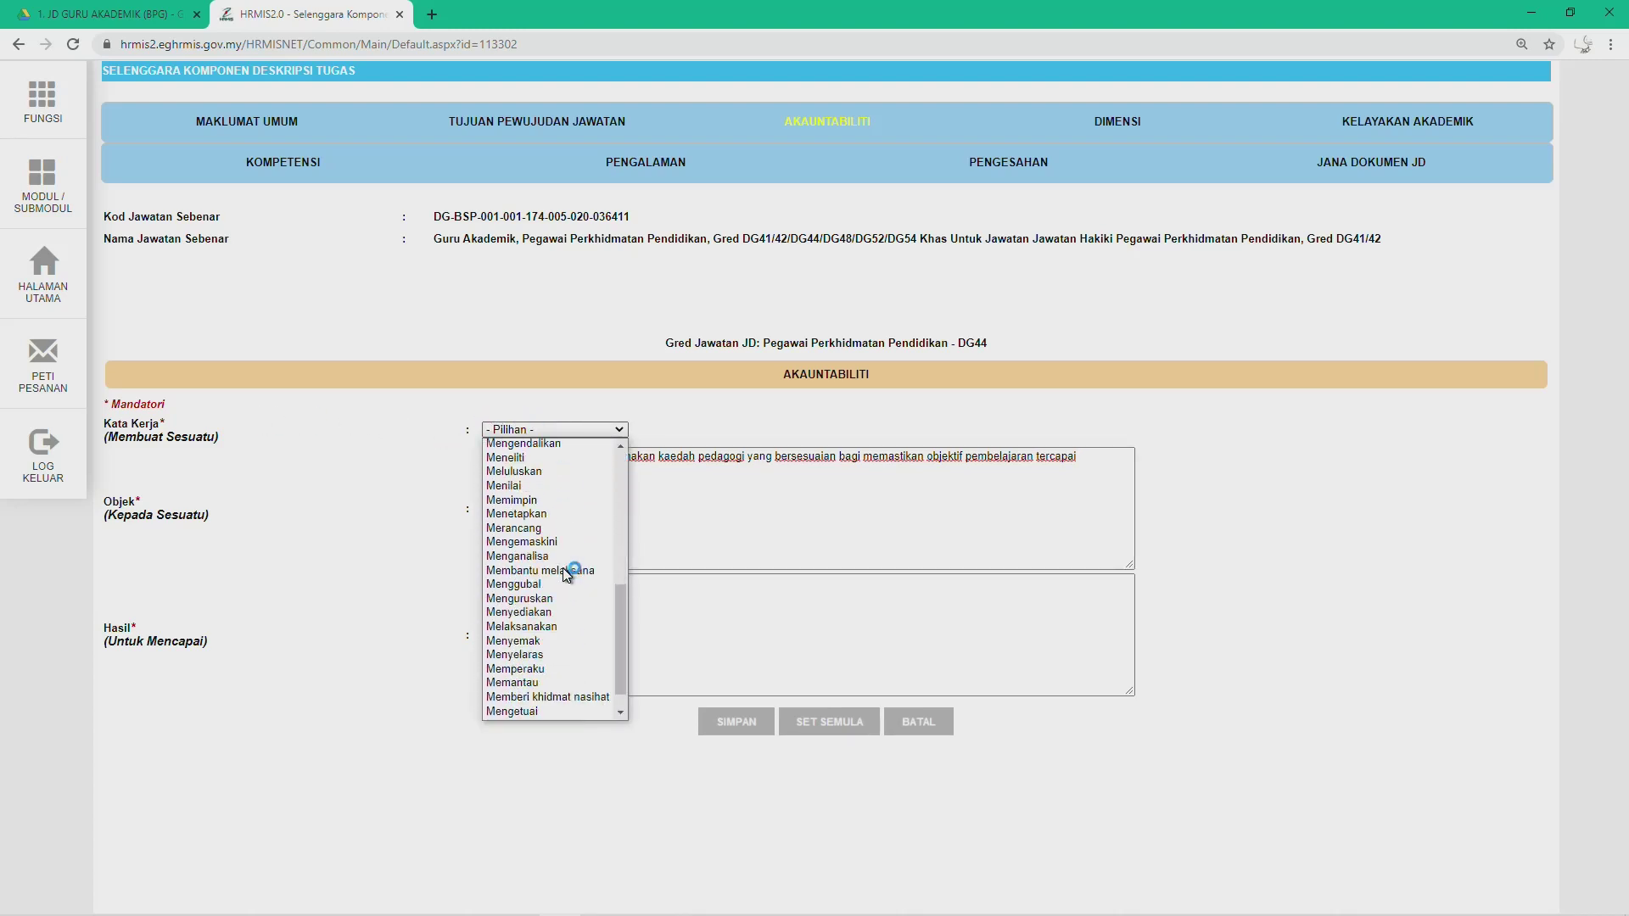
click(552, 626)
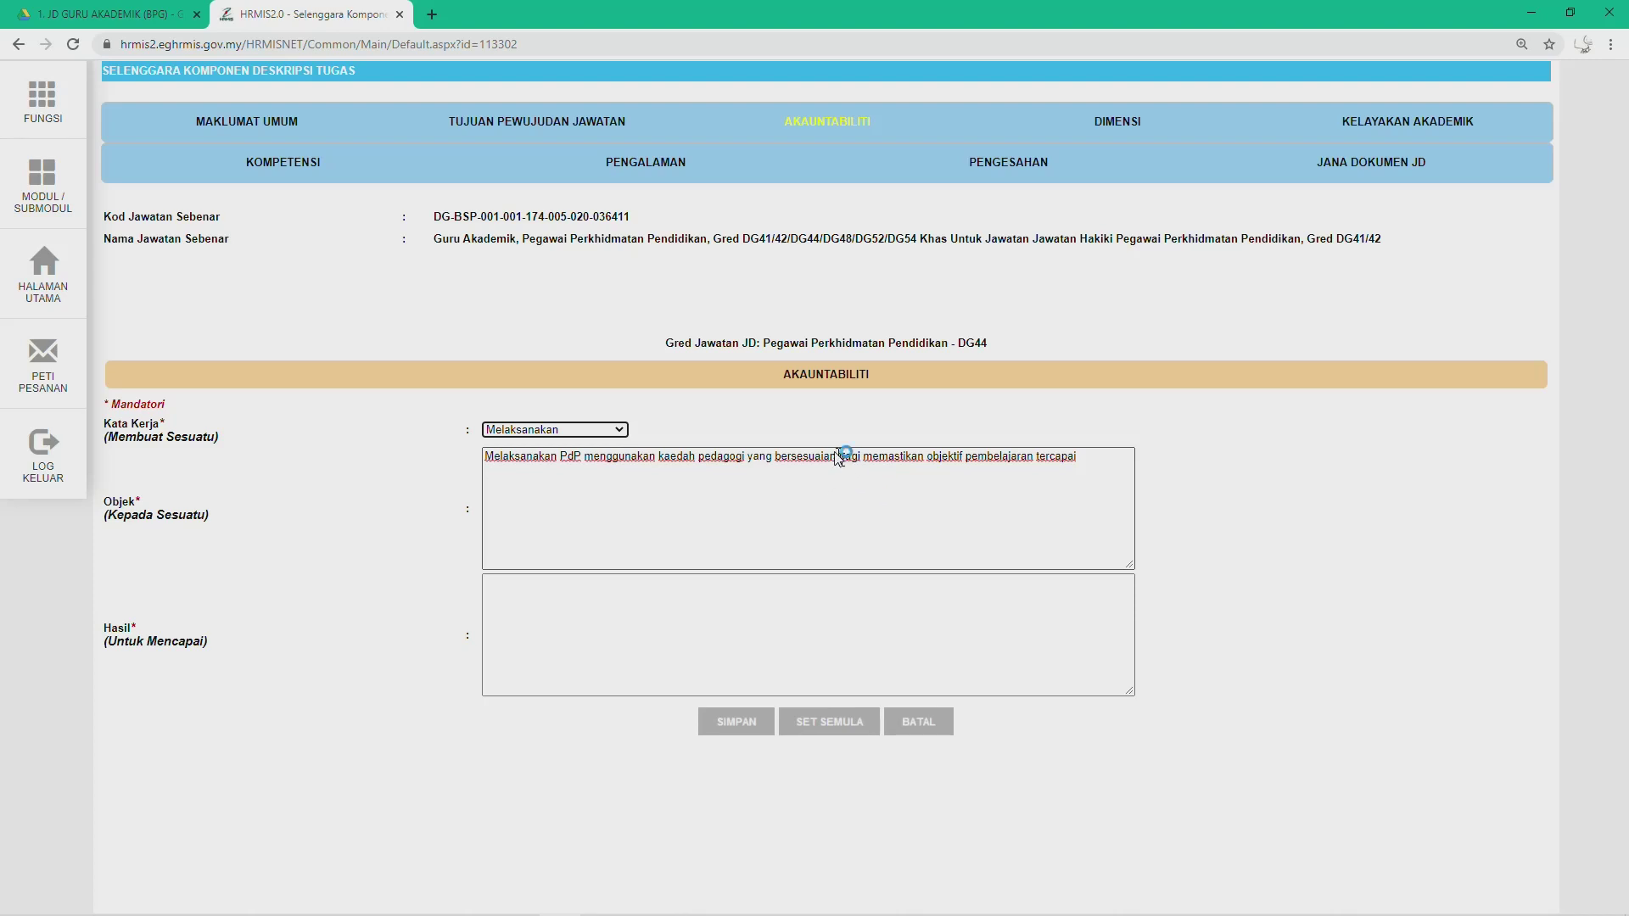
Step: Move 'Bagi memastikan objektif pembelajaran tercapai' from Objek into Hasil and save the record
drag(840, 458, 1116, 475)
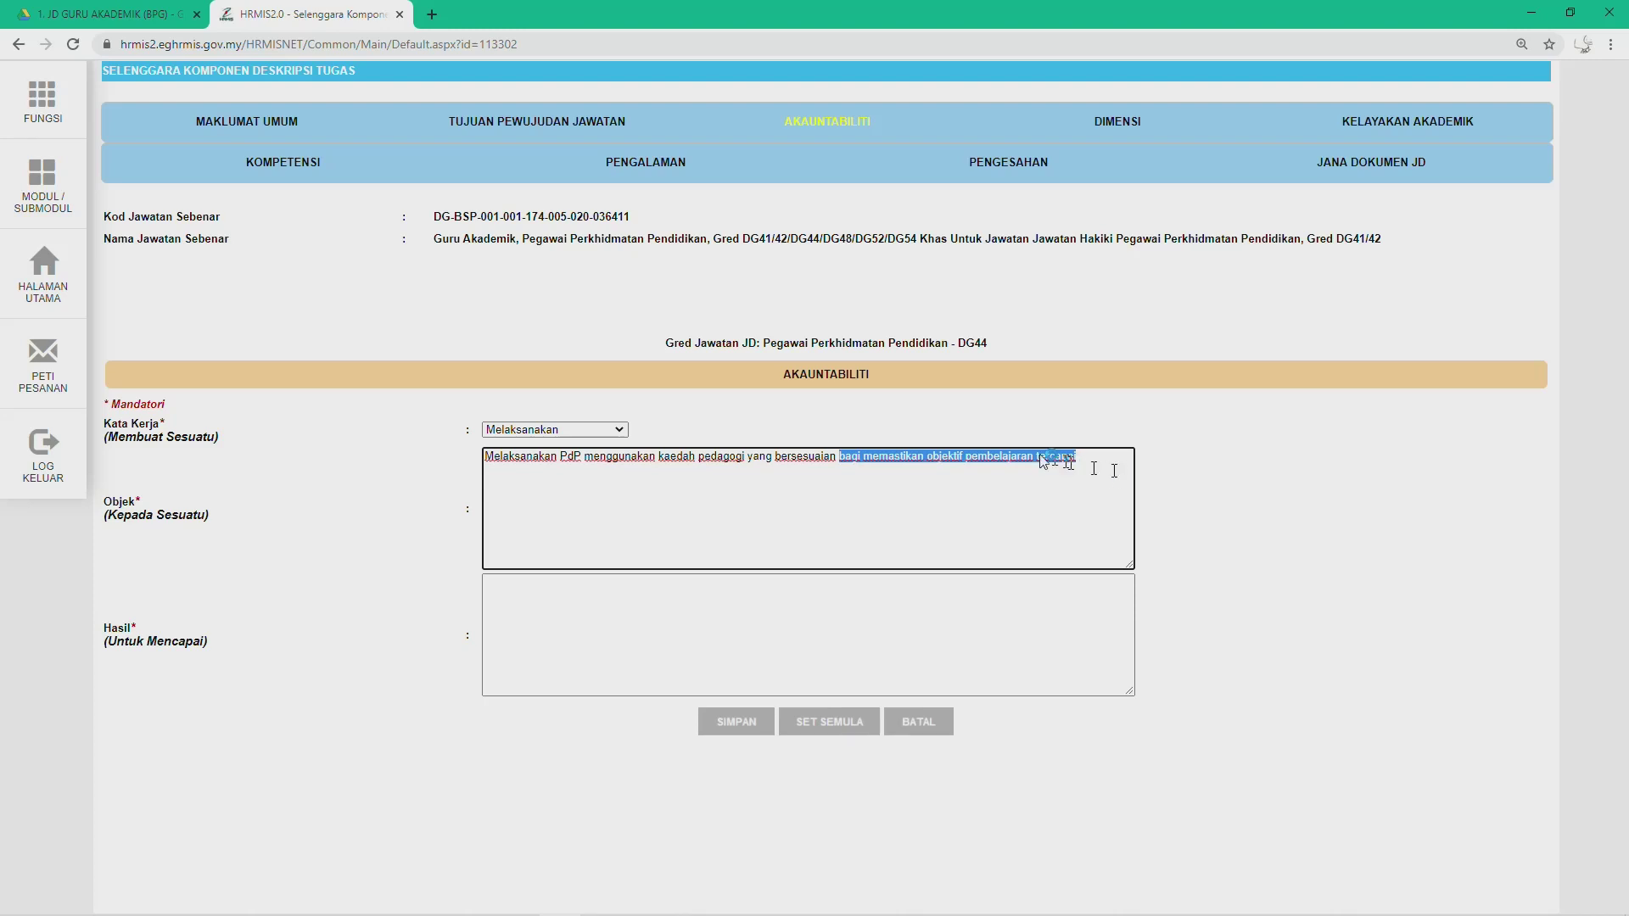
key(ctrl+x)
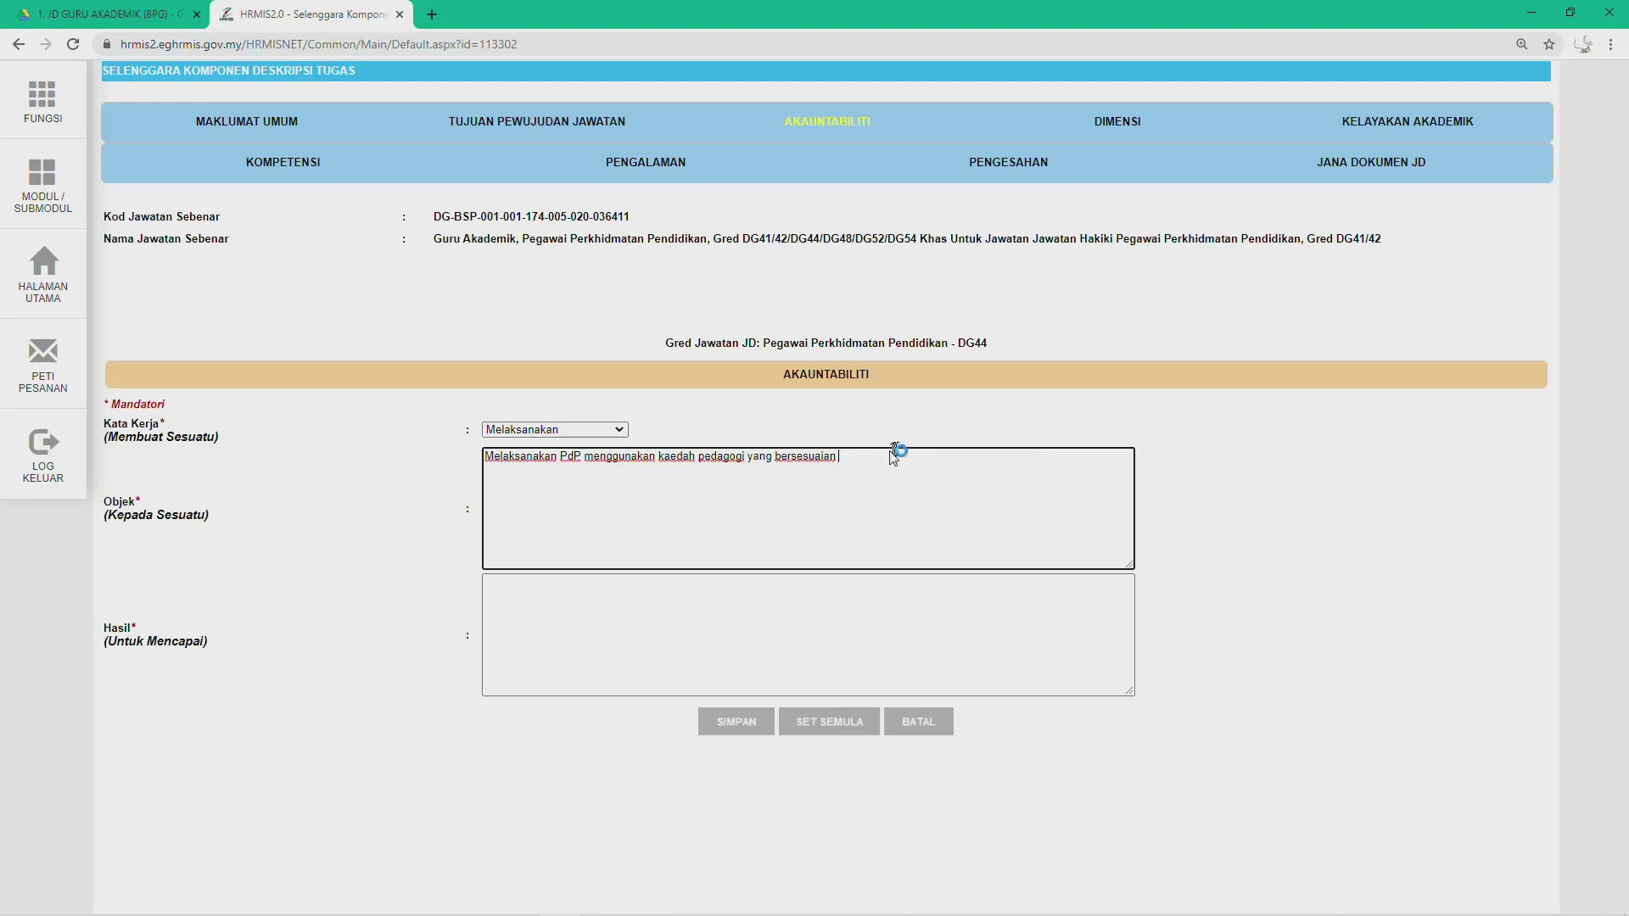
click(606, 643)
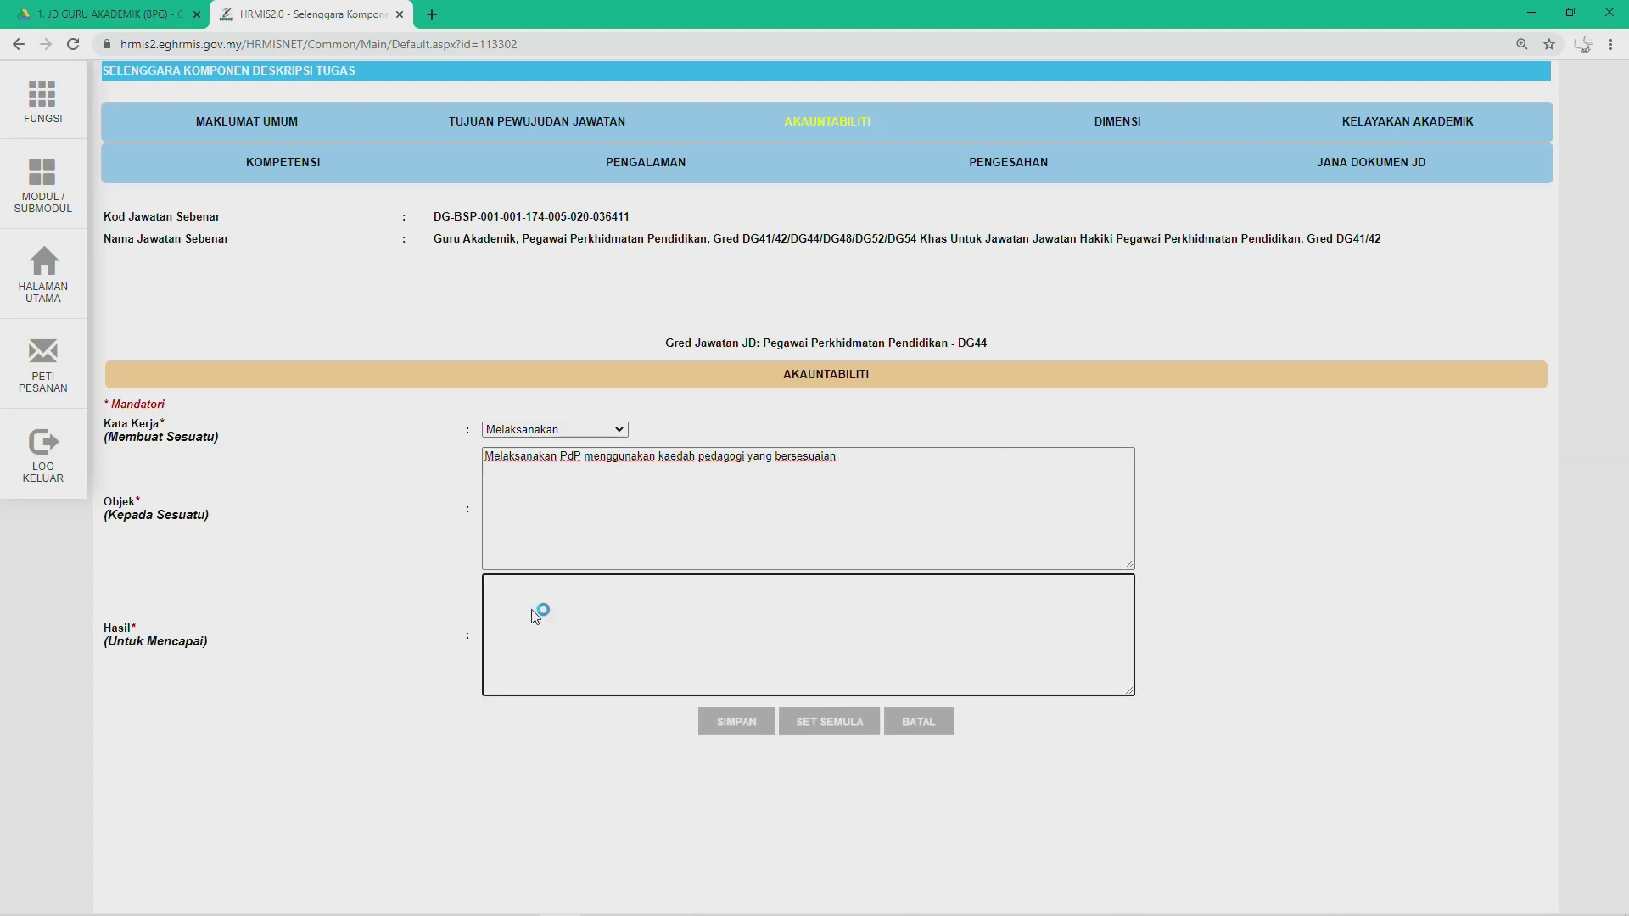
key(ctrl+v)
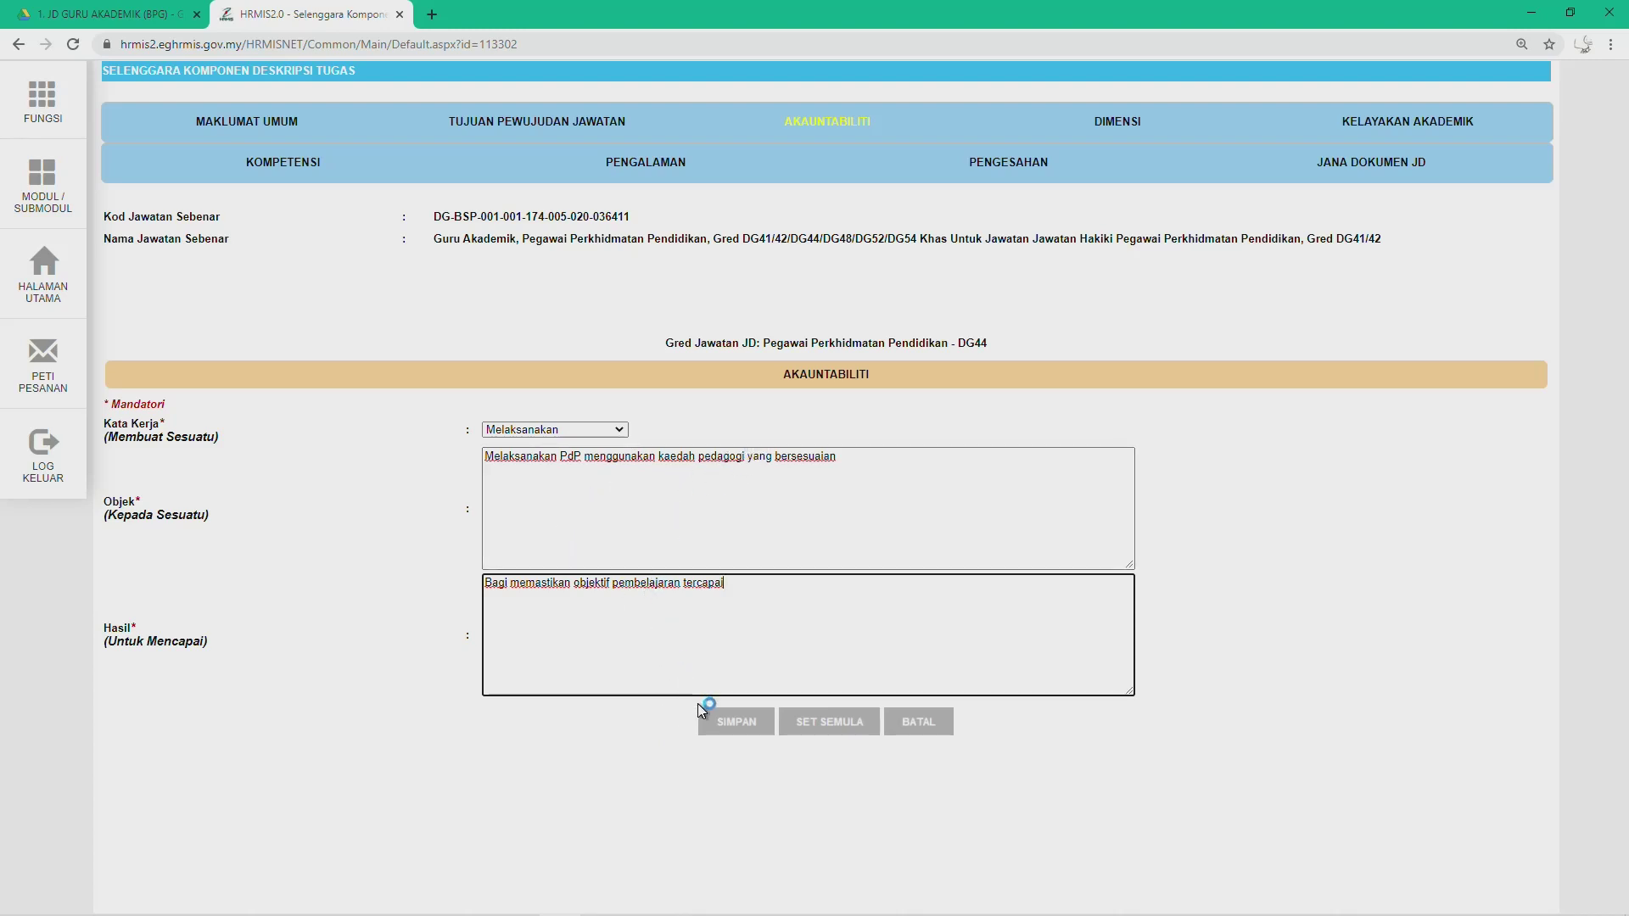
click(726, 735)
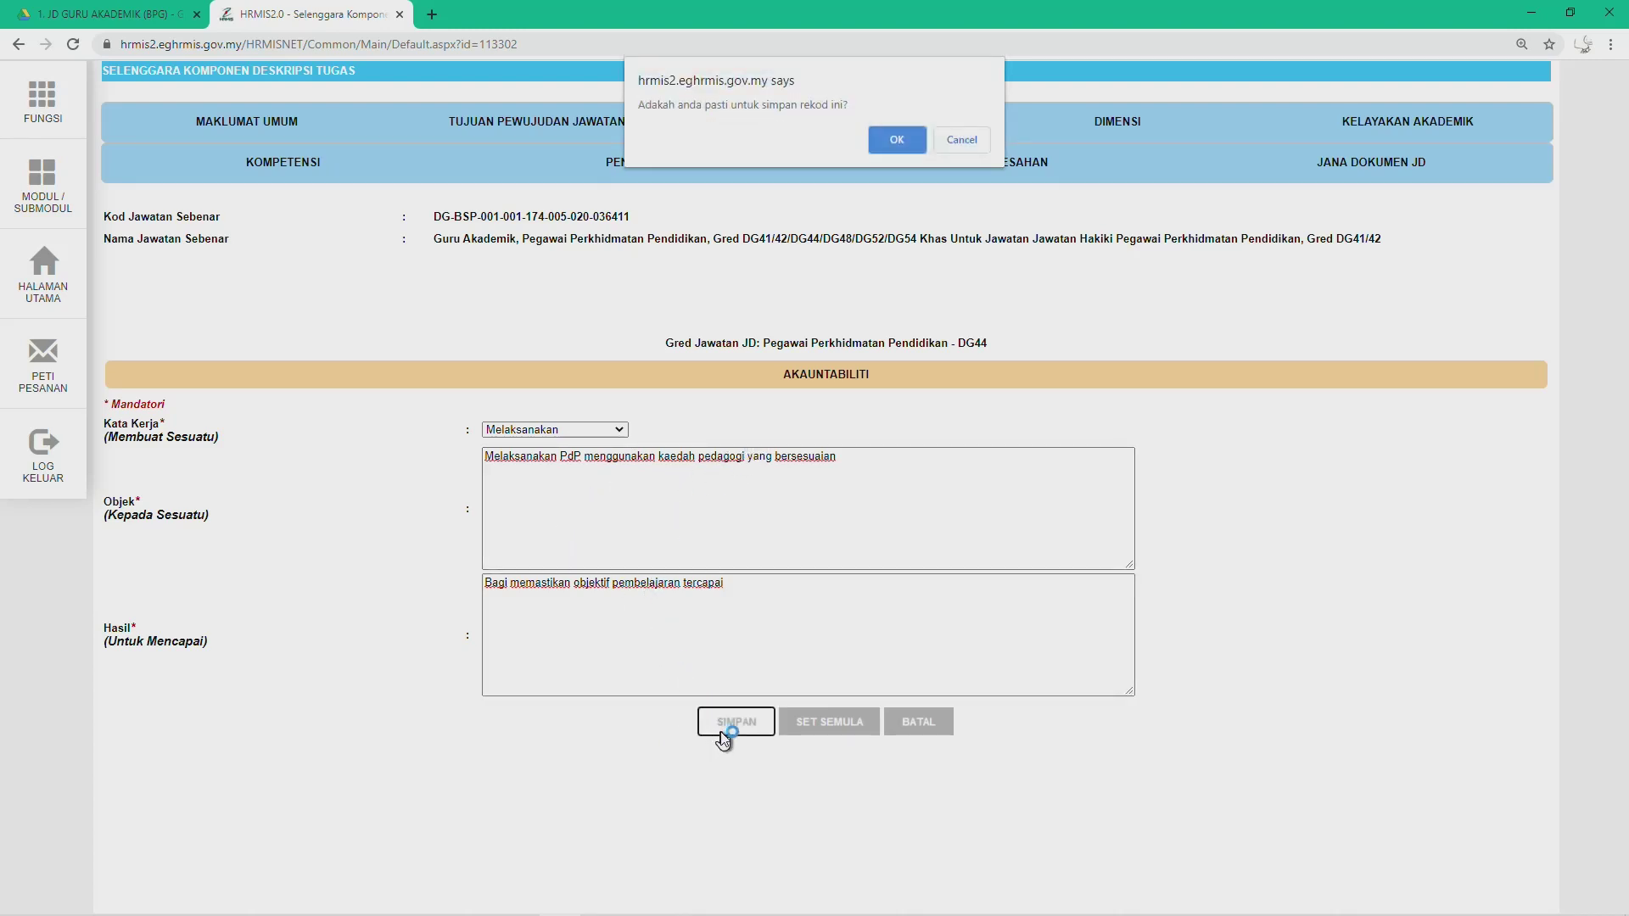
click(893, 134)
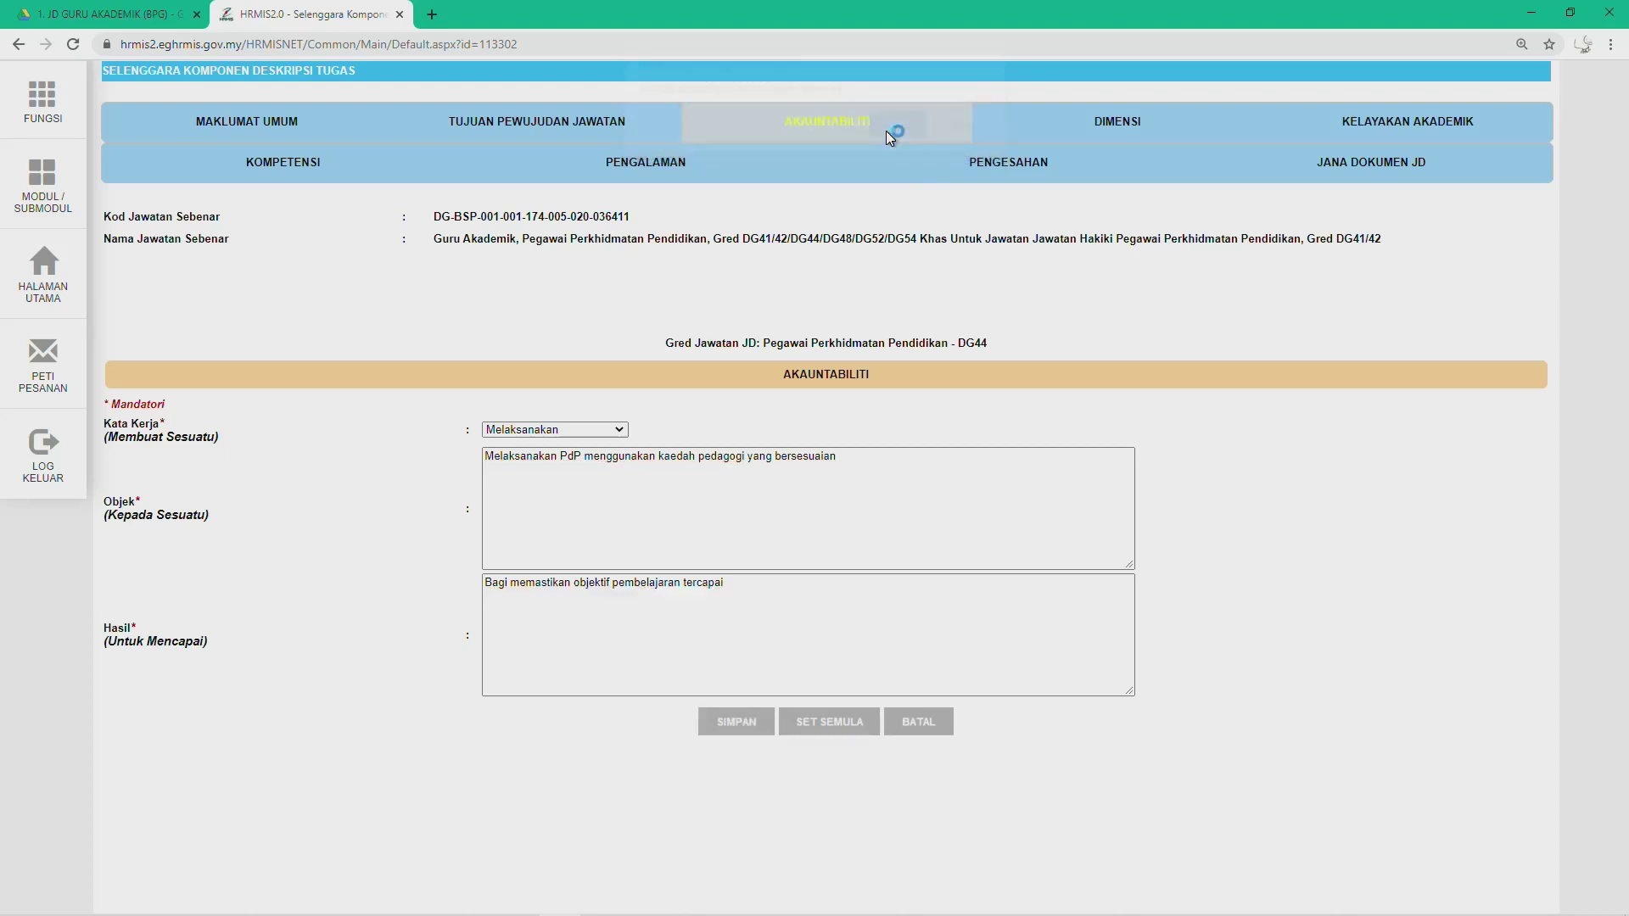
click(945, 142)
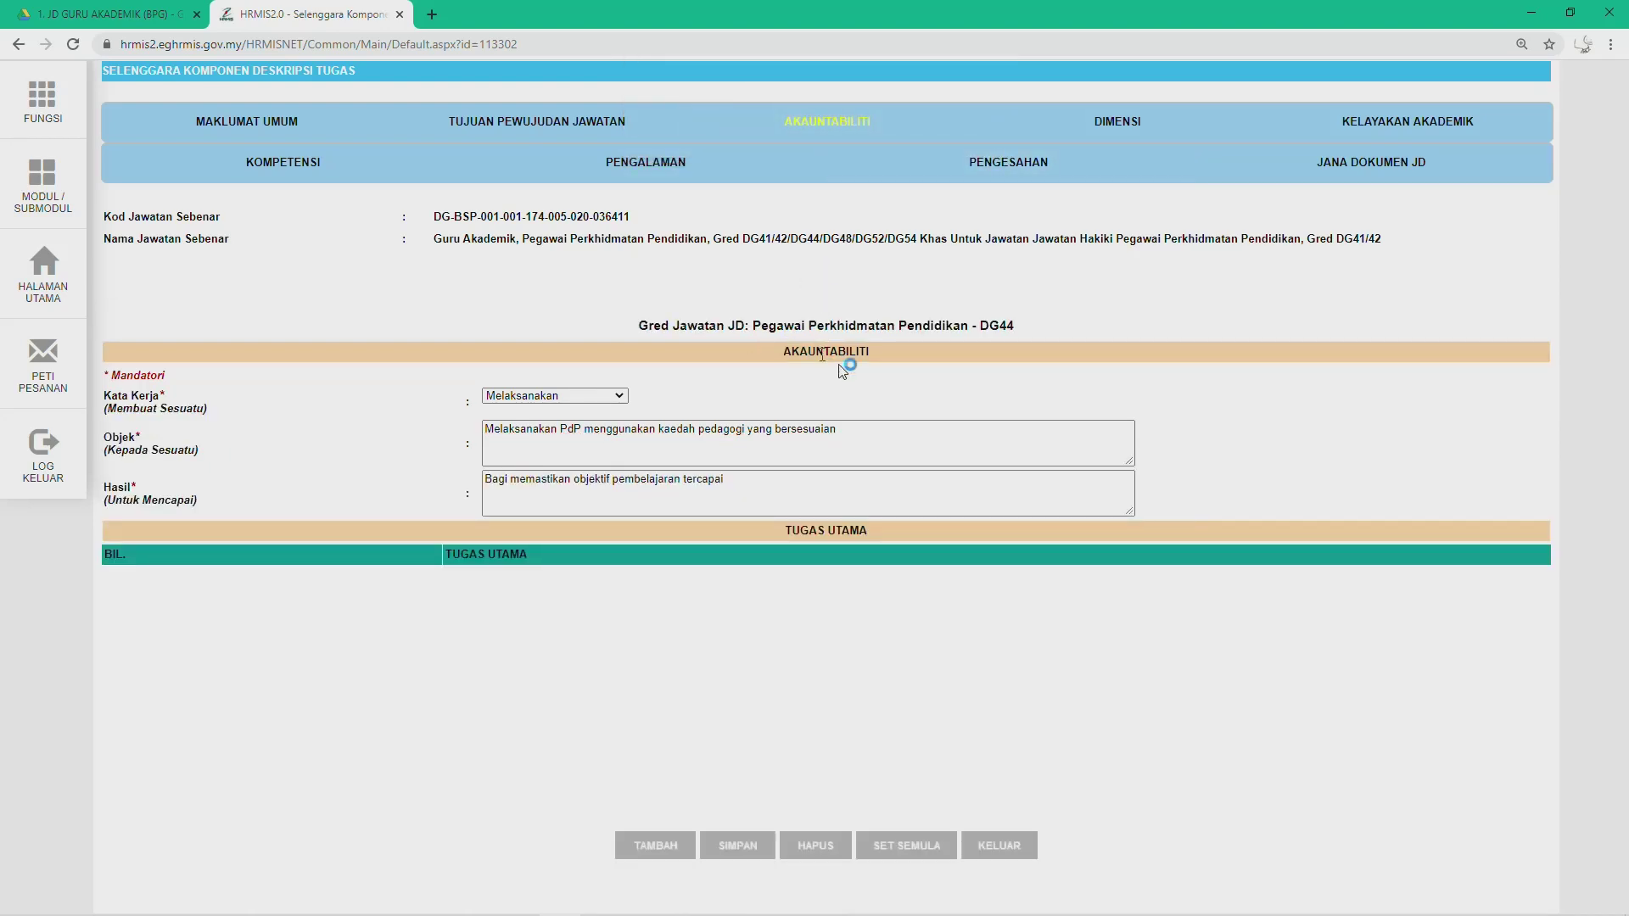
click(770, 429)
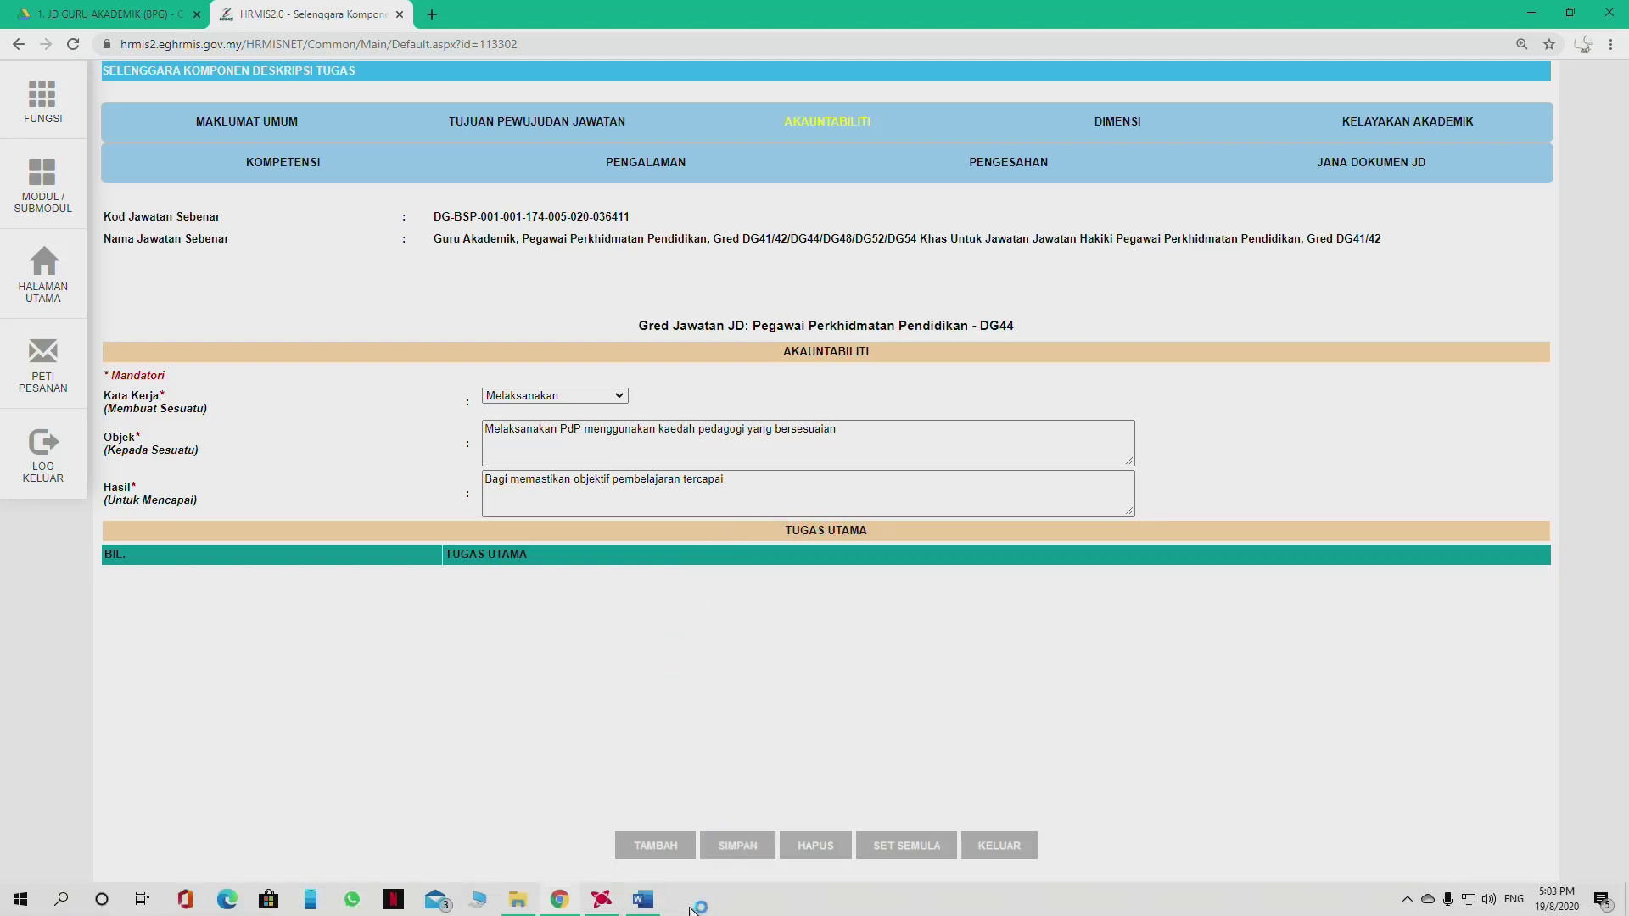
click(645, 901)
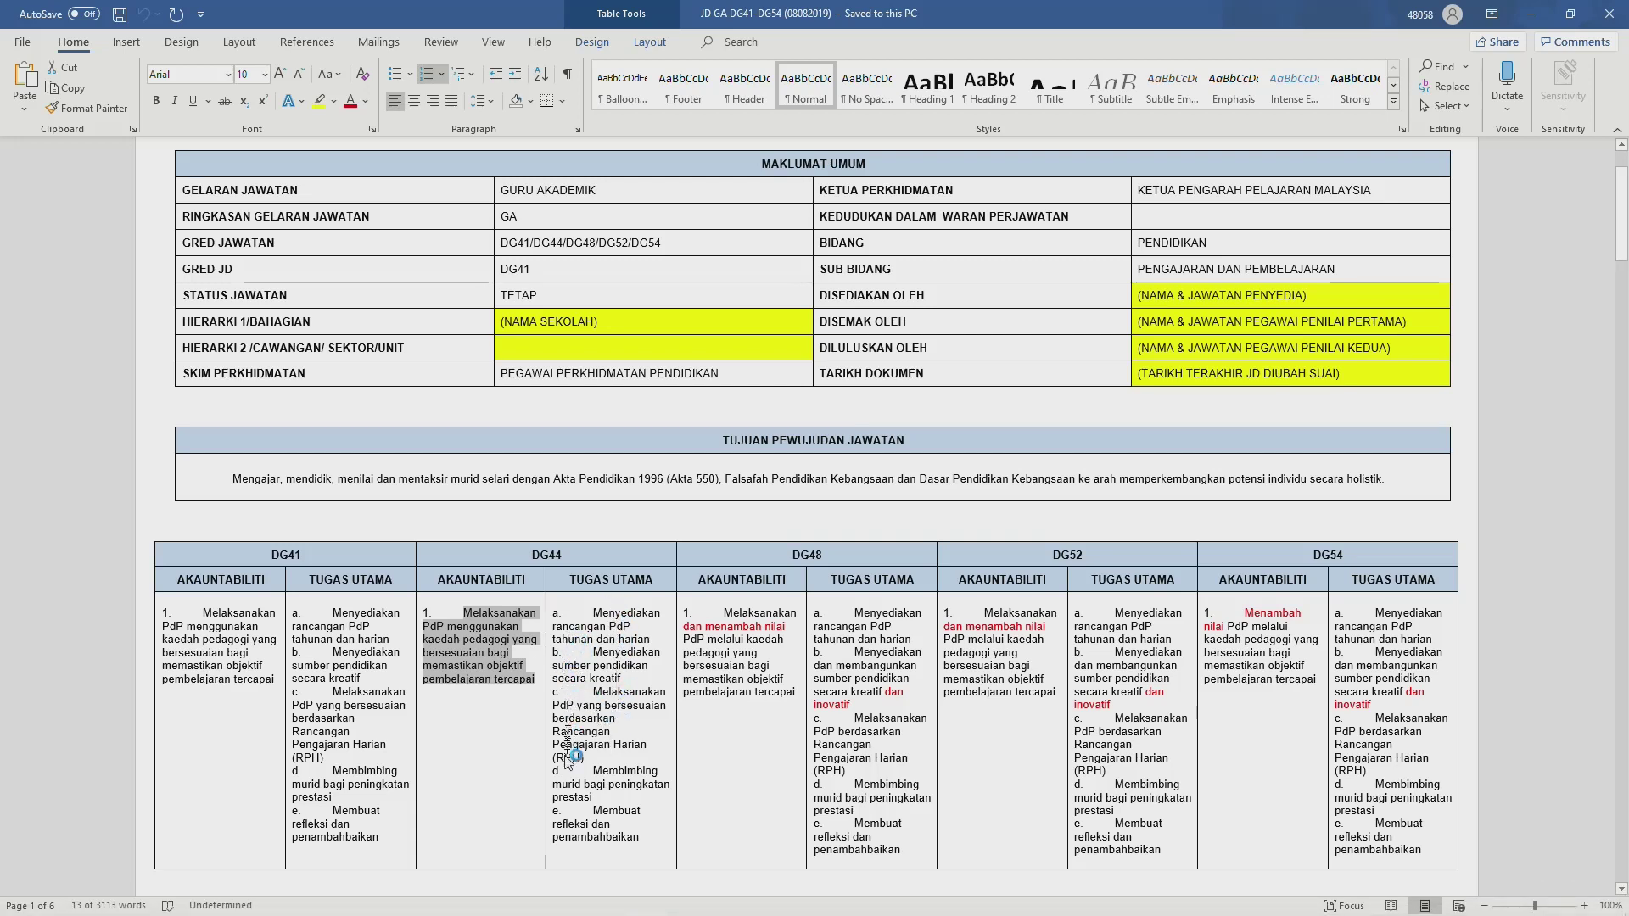
scroll(627, 763, down, 4)
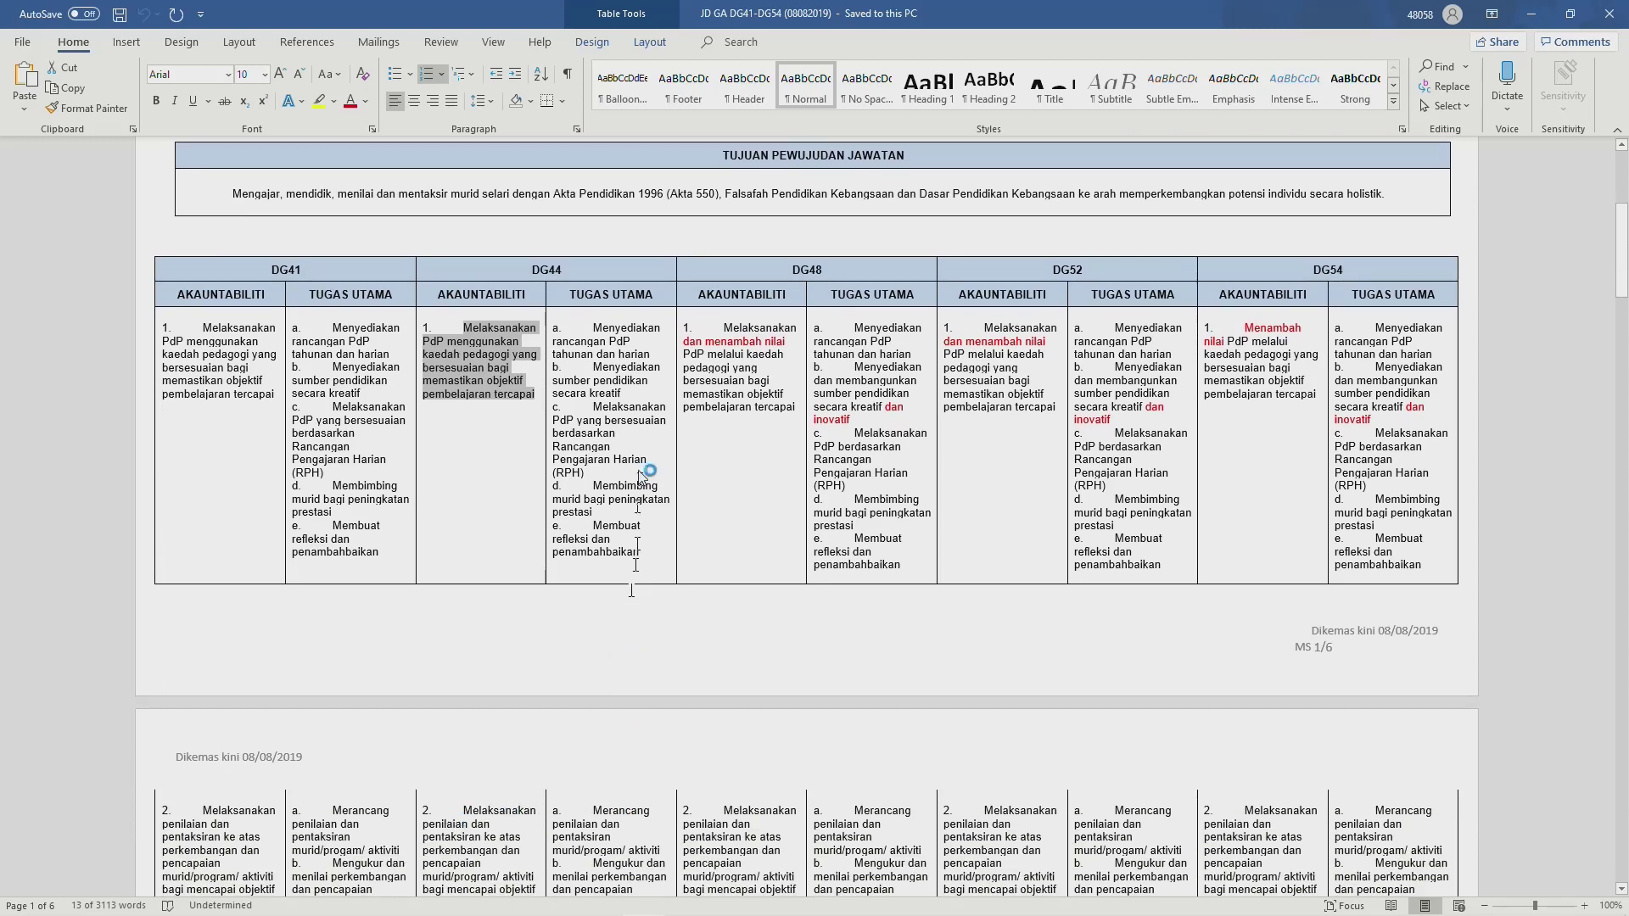
scroll(583, 509, up, 1)
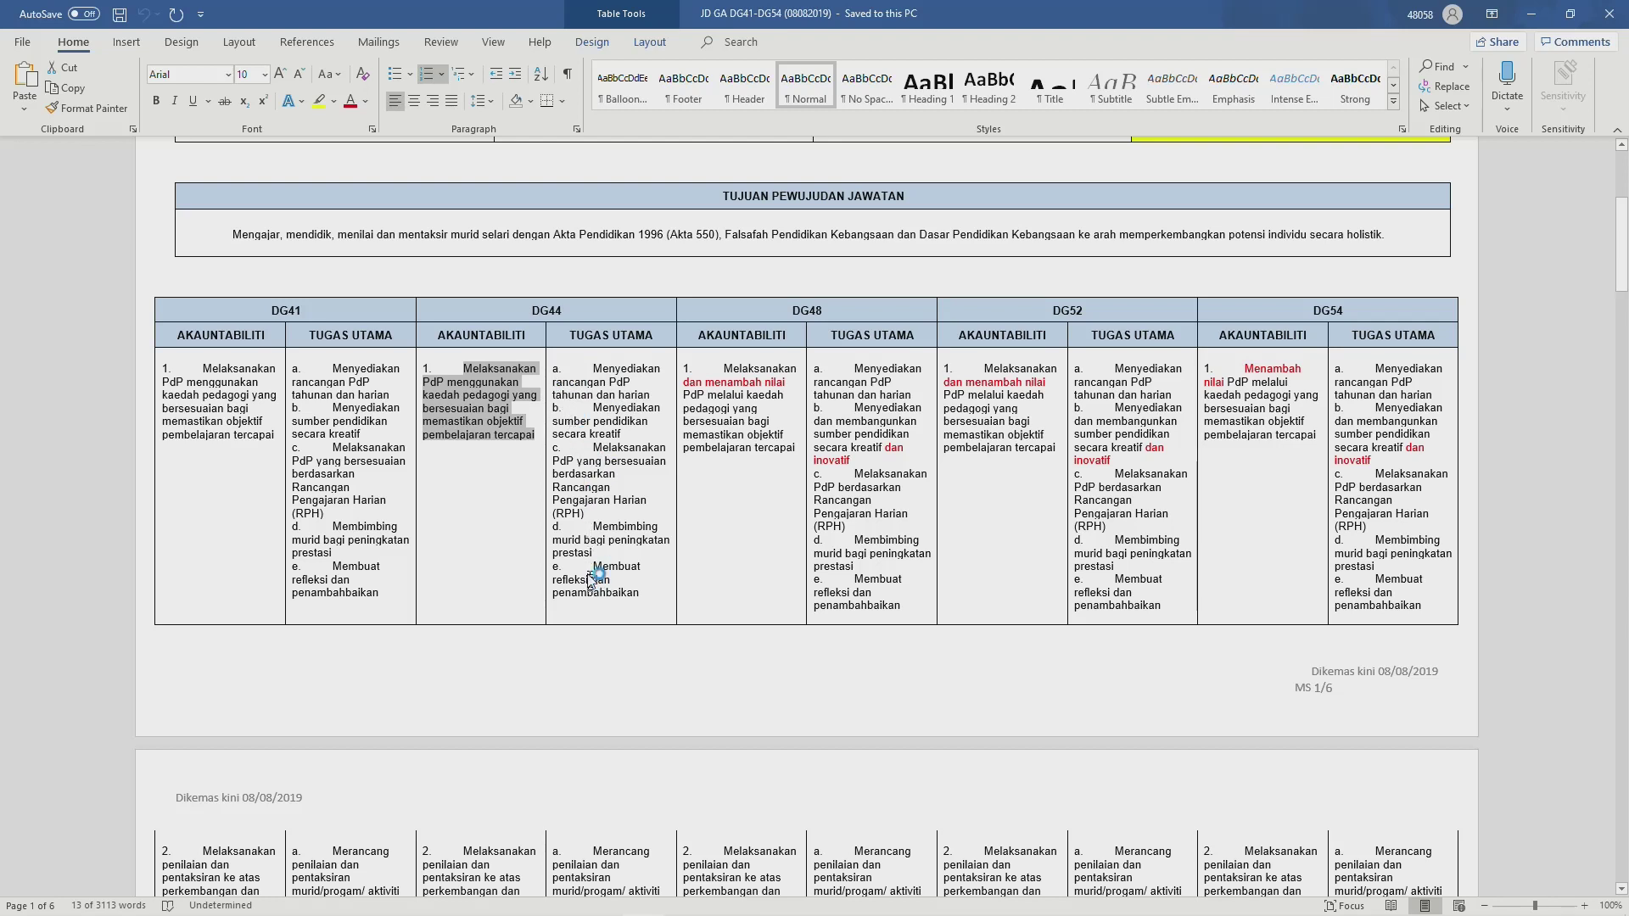
drag(594, 369, 645, 402)
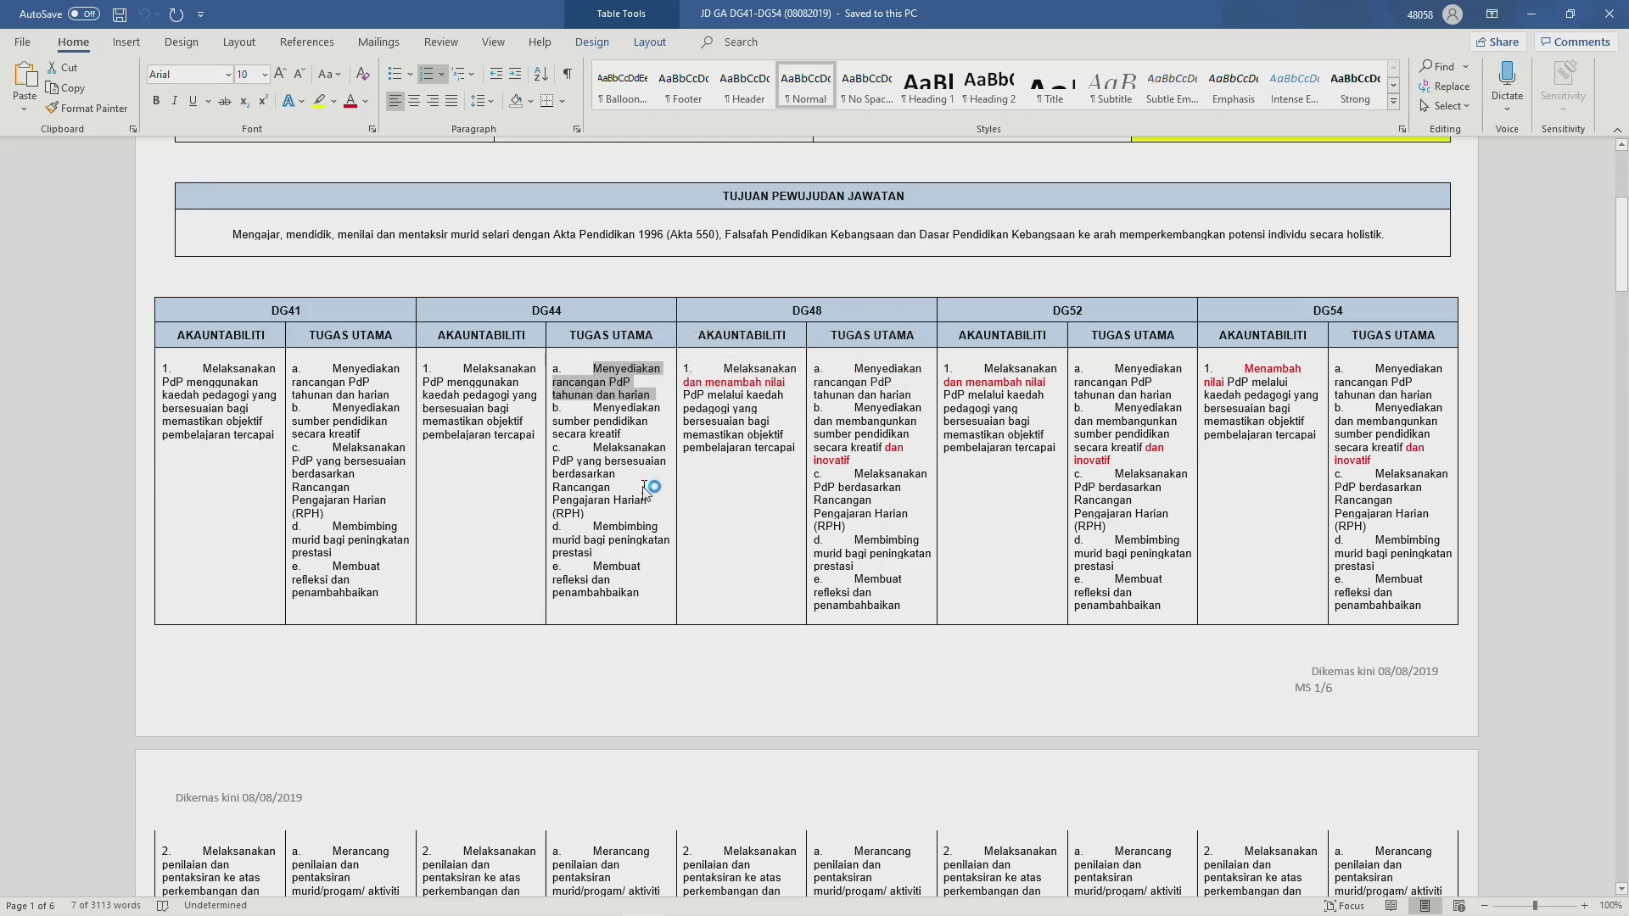
key(alt+Tab)
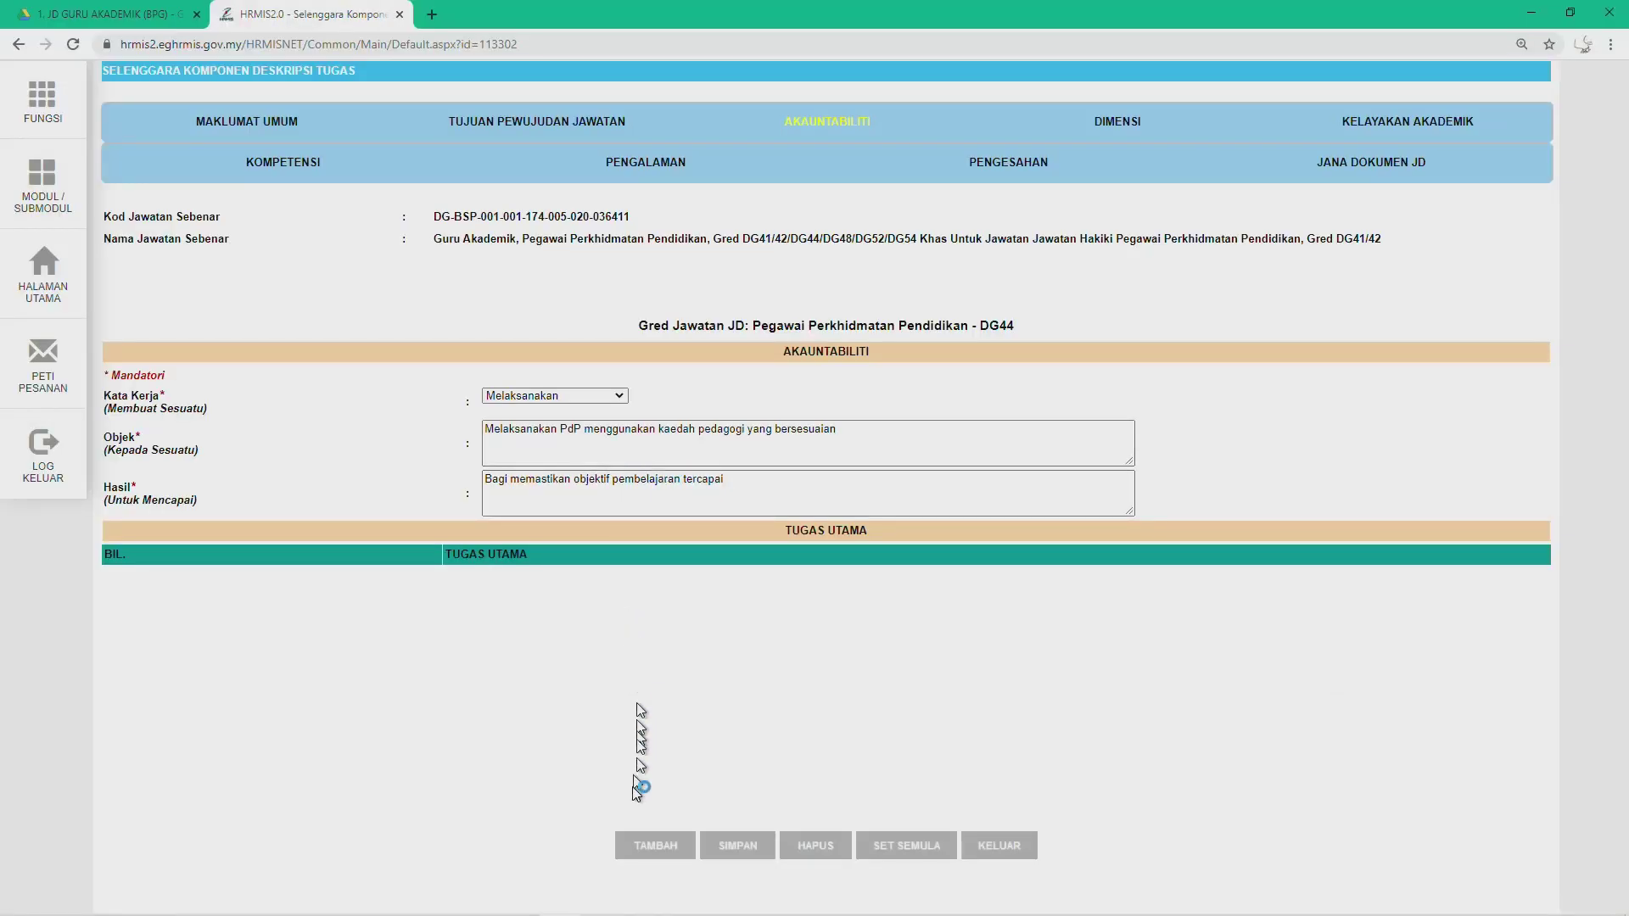
Step: Add Tugas Utama row 1 reading 'Menyediakan rancangan PdP tahunan dan harian', without the 'a.' prefix
click(646, 846)
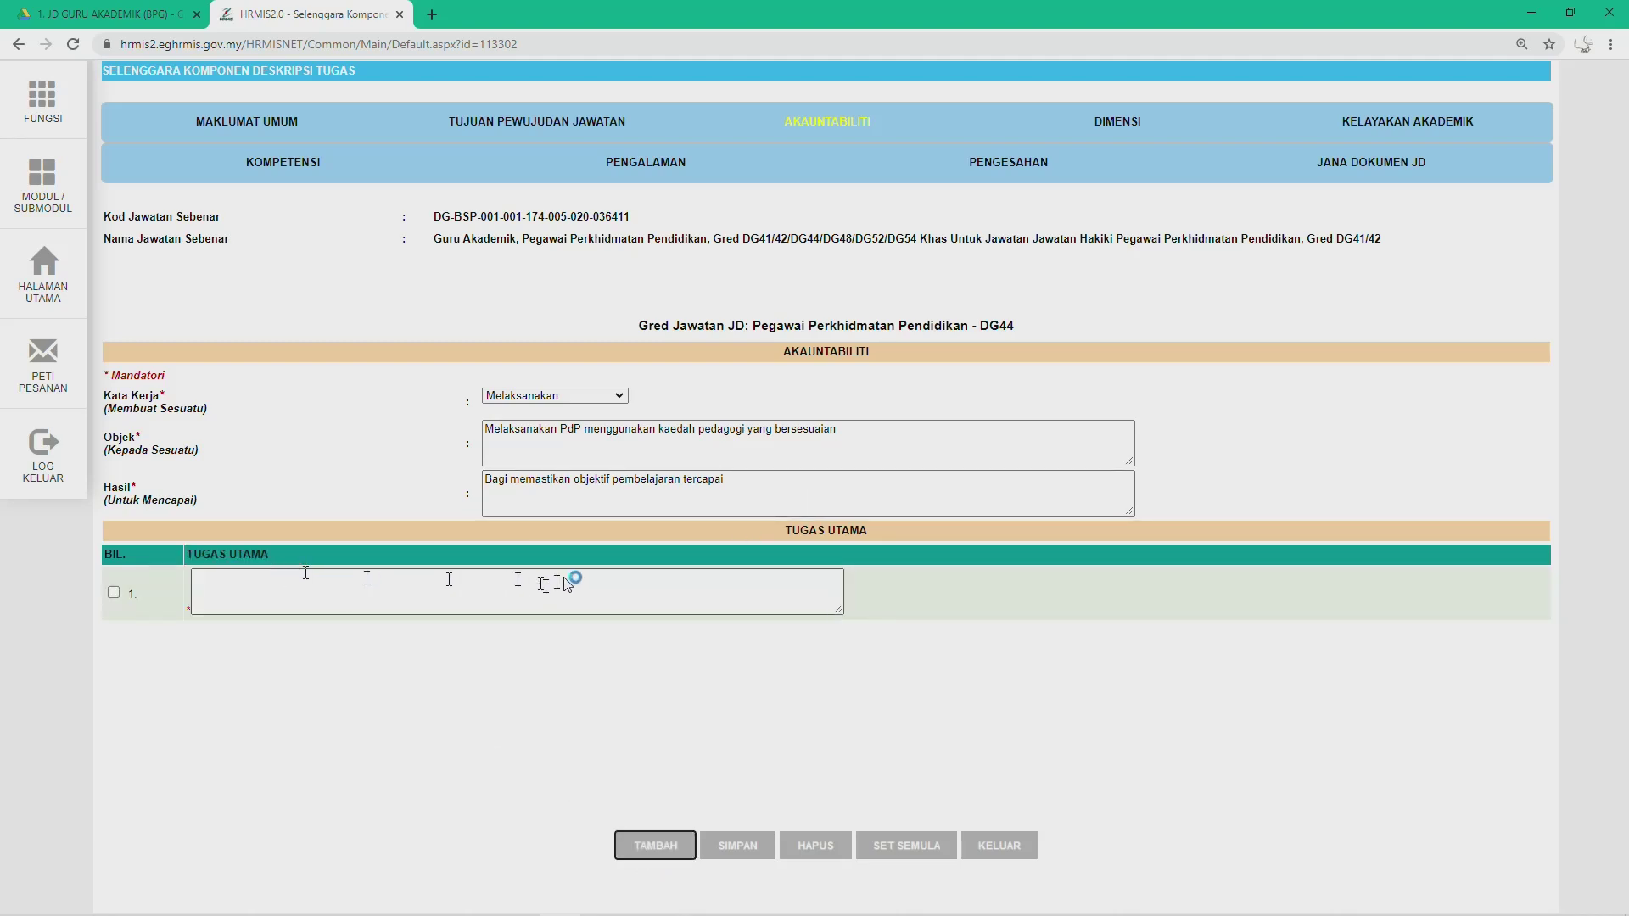
click(219, 589)
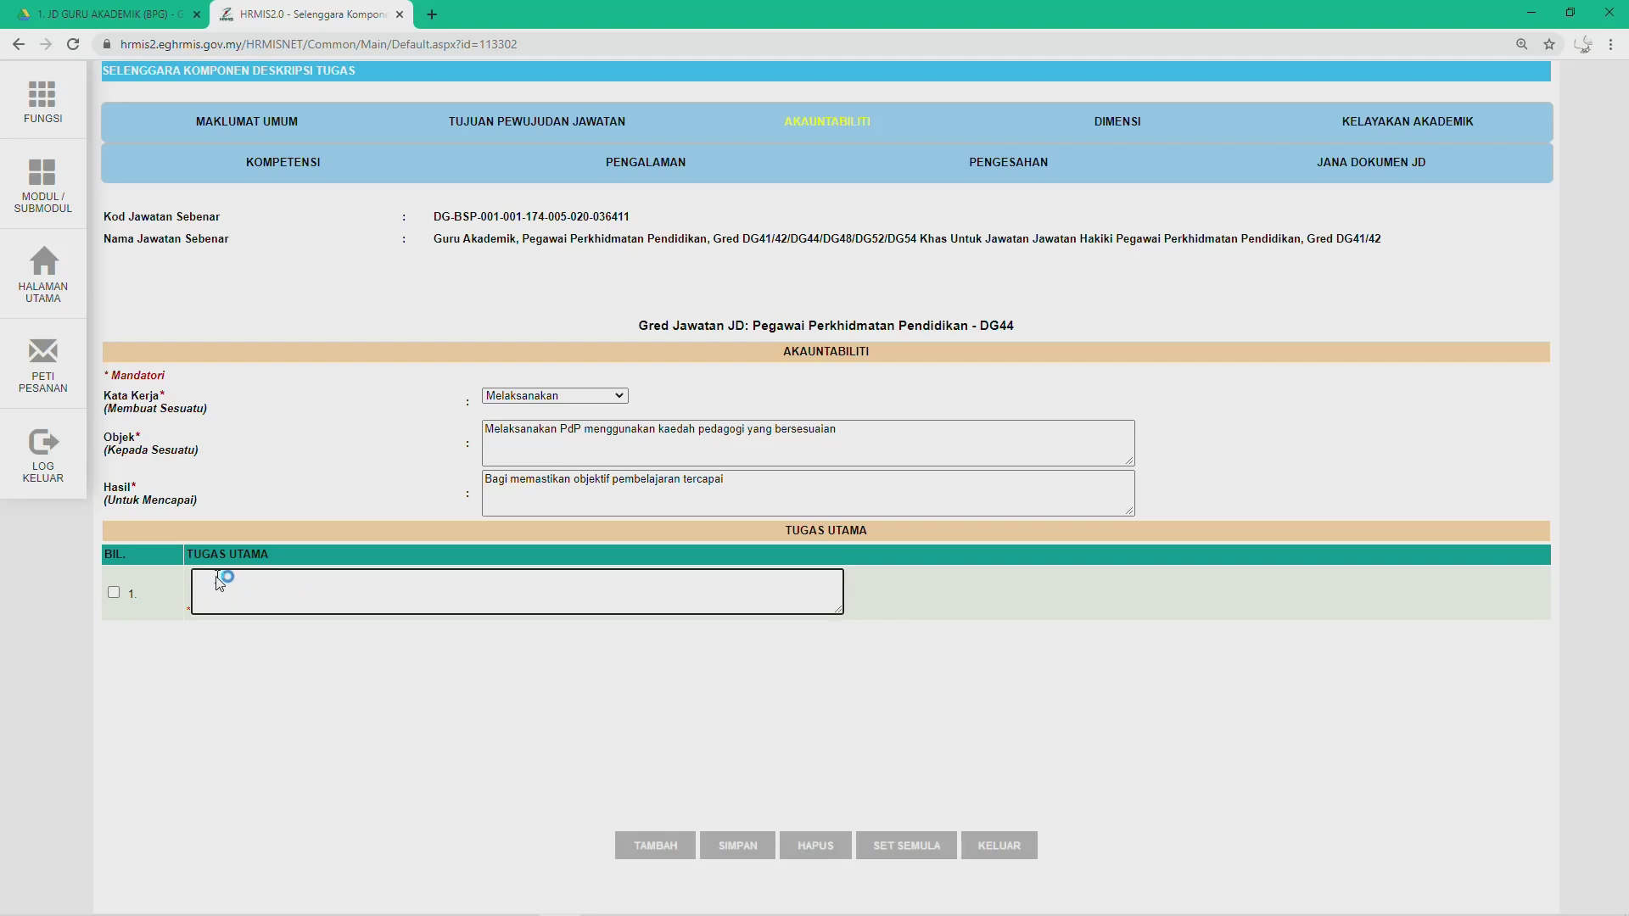
text(a.	Menyediakan rancangan PdP tahunan dan harian)
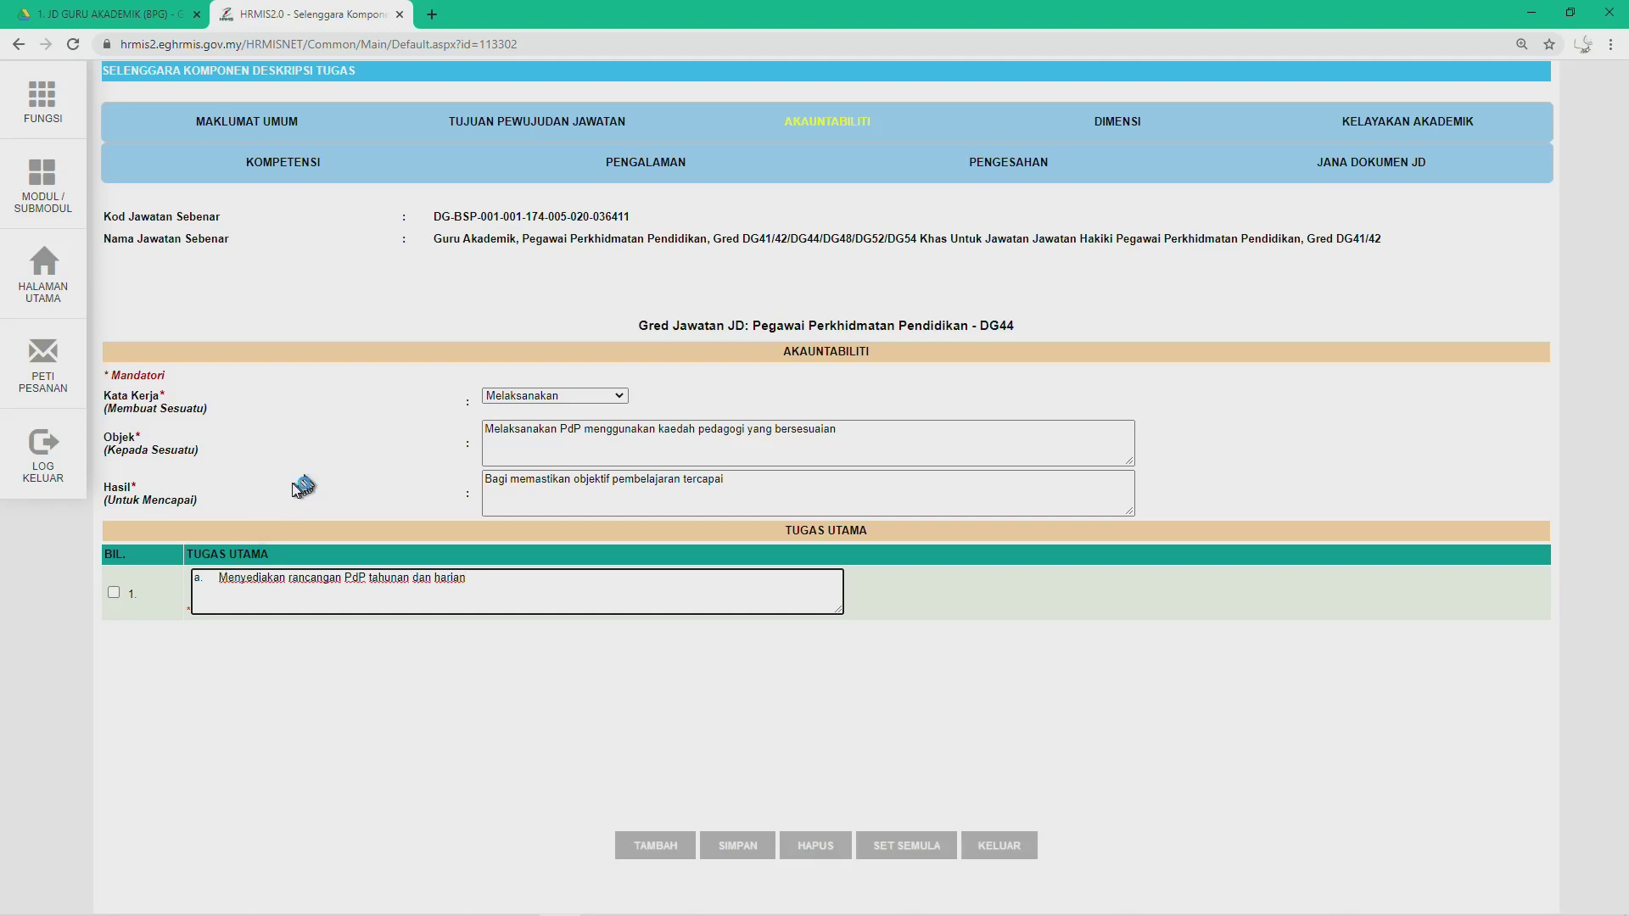
key(BackSpace)
key(BackSpace)
key(BackSpace)
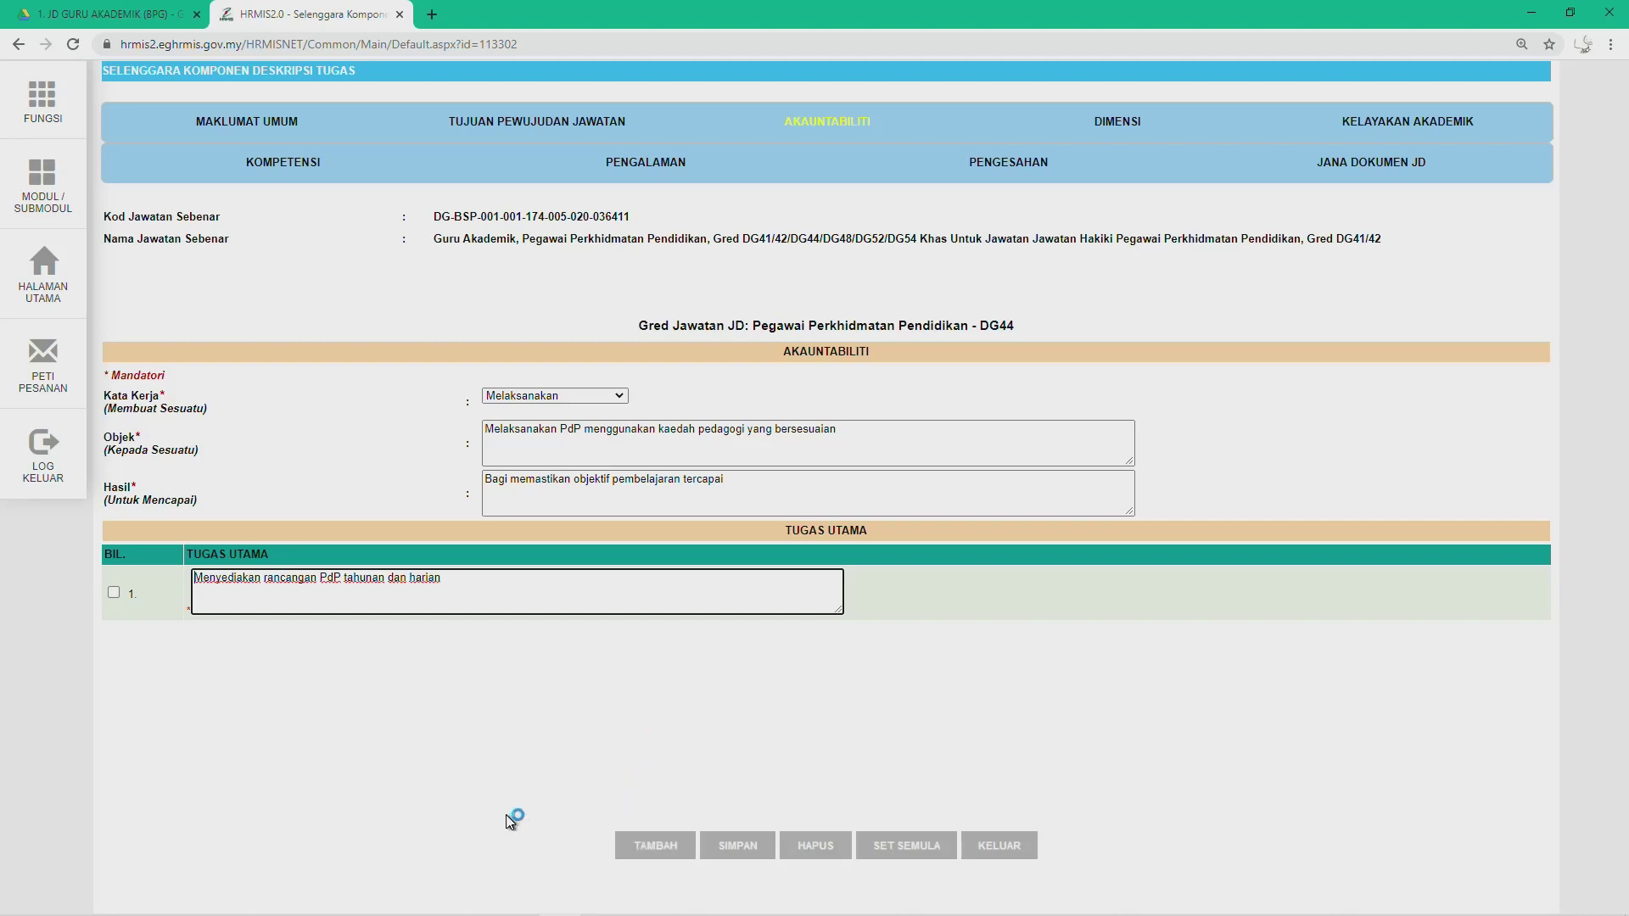
Step: Add row 2 'Menyediakan sumber pendidikan secara kreatif' from Word item b, then add a third row
click(642, 848)
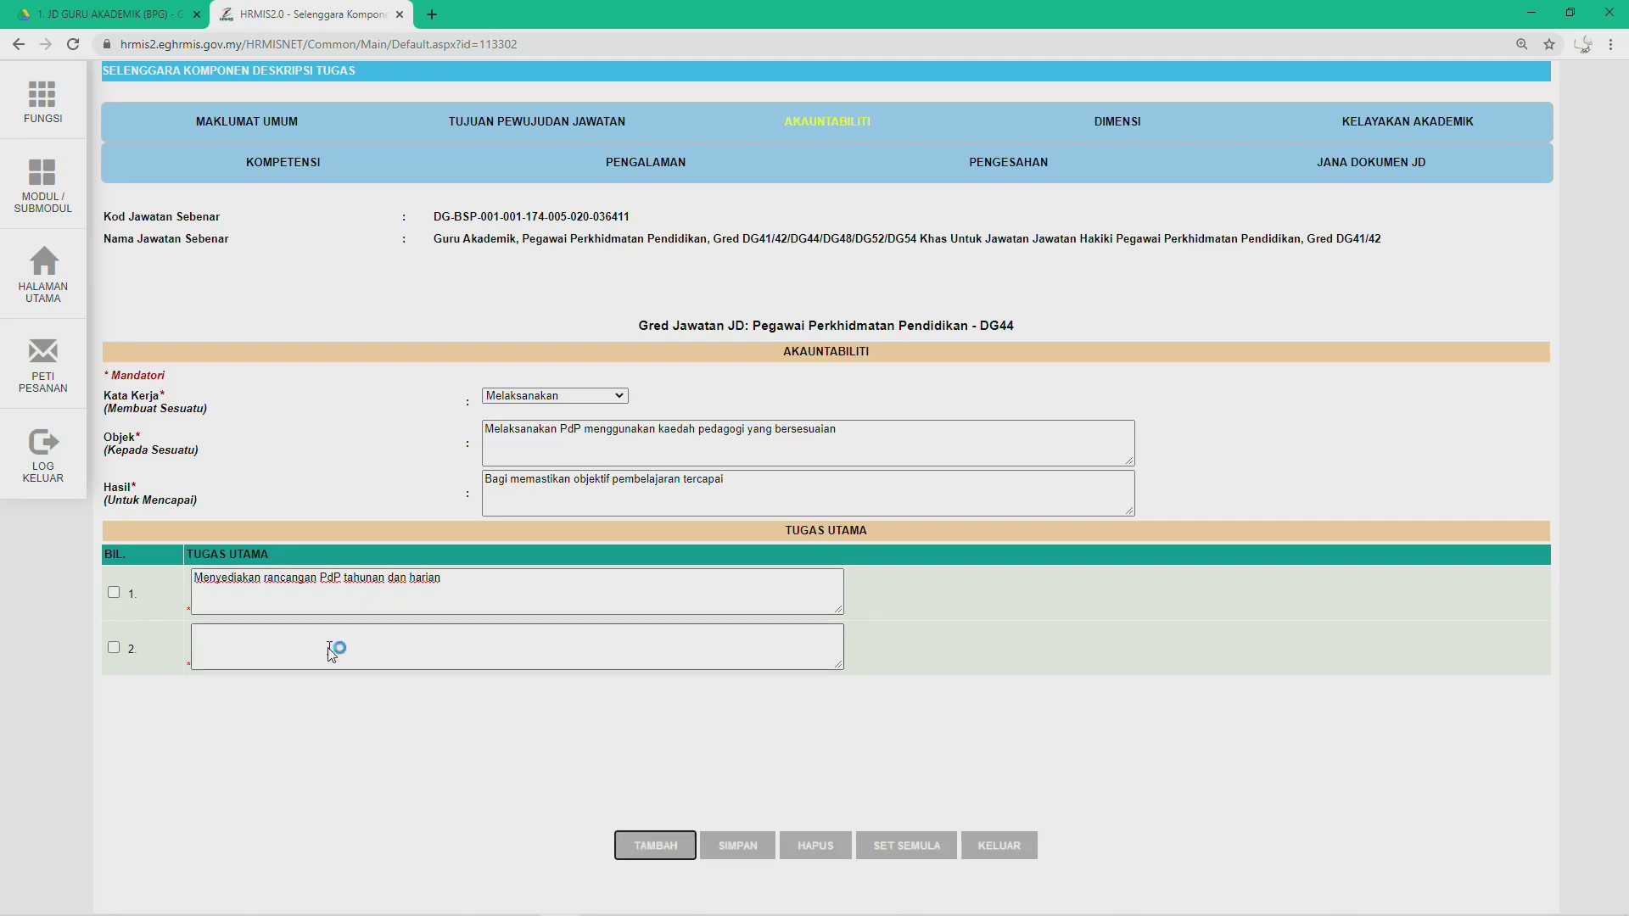
key(alt+Tab)
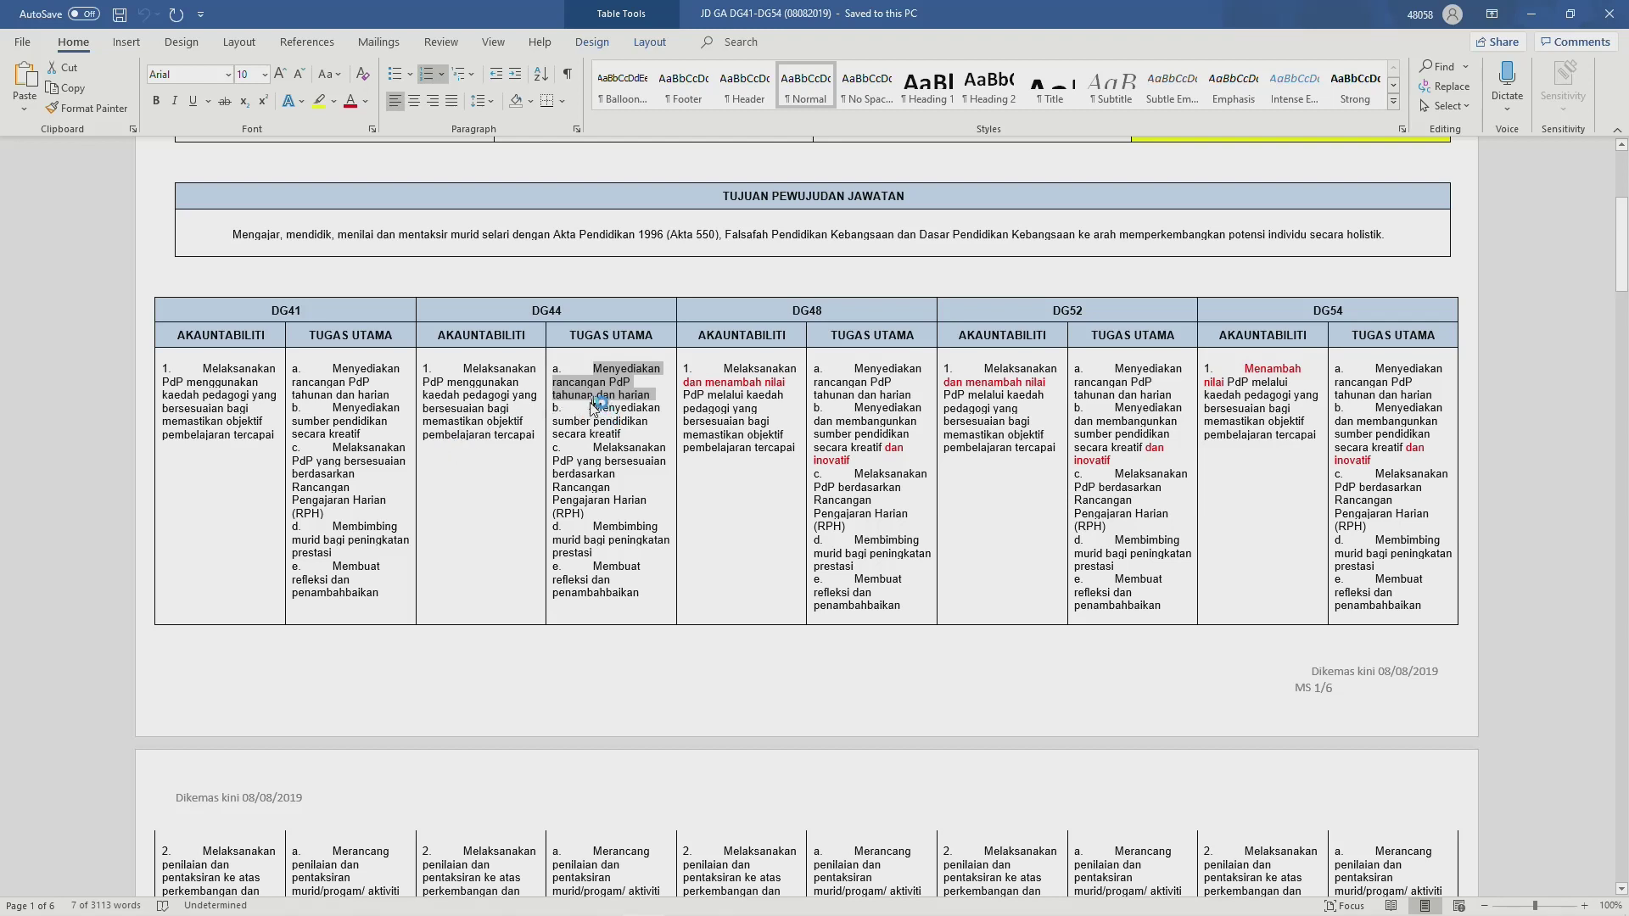
drag(601, 409, 605, 435)
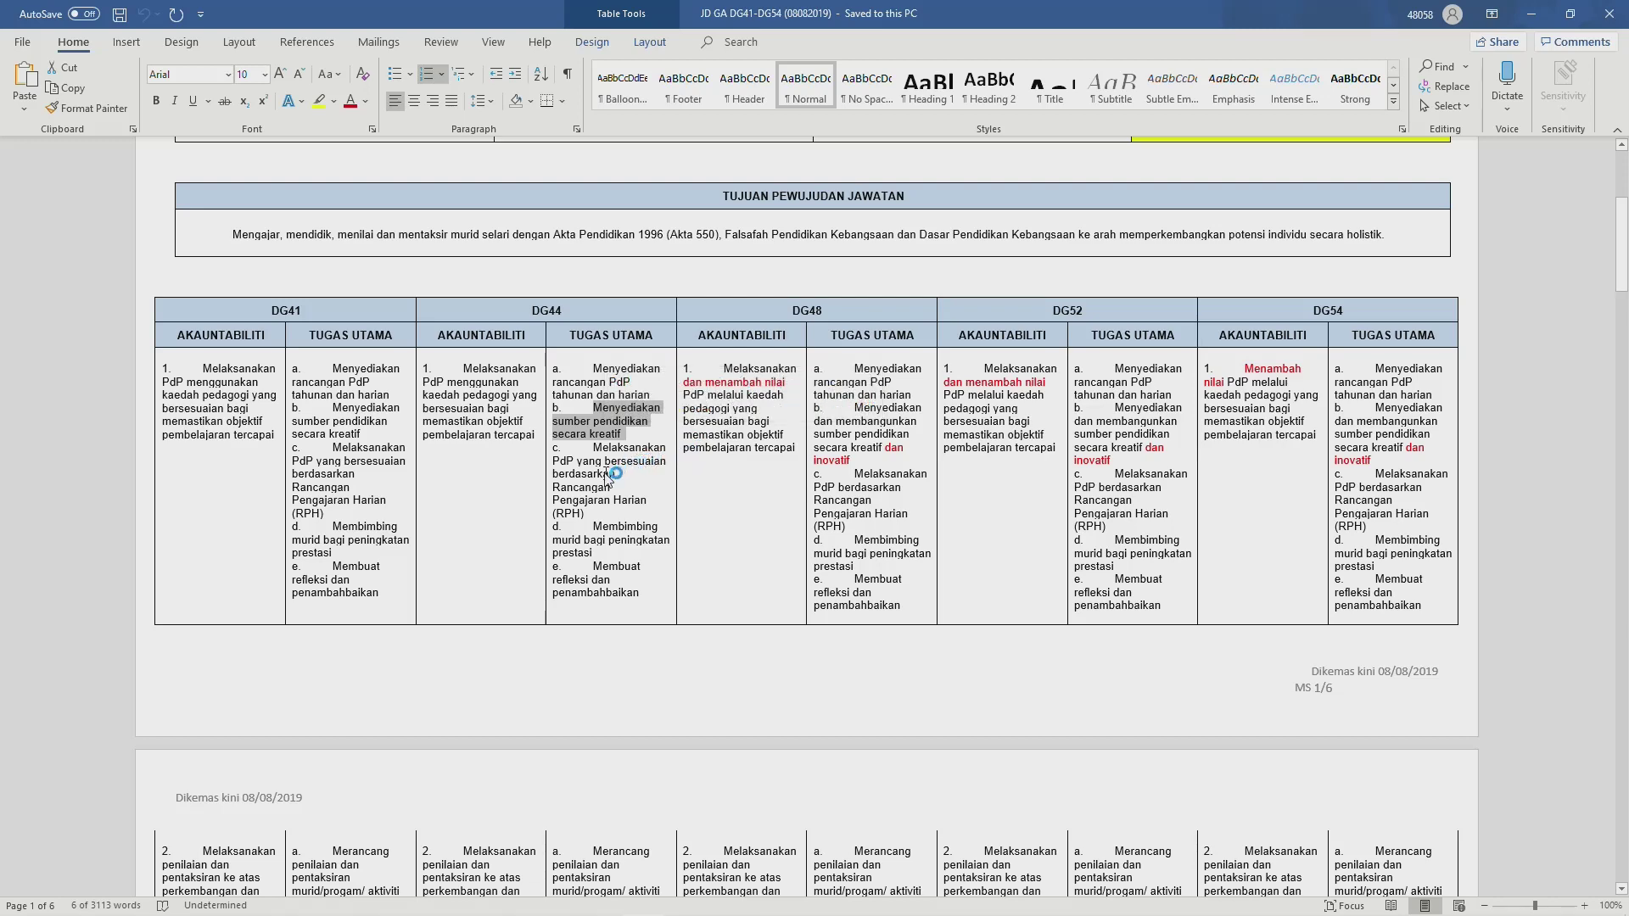
key(alt+Tab)
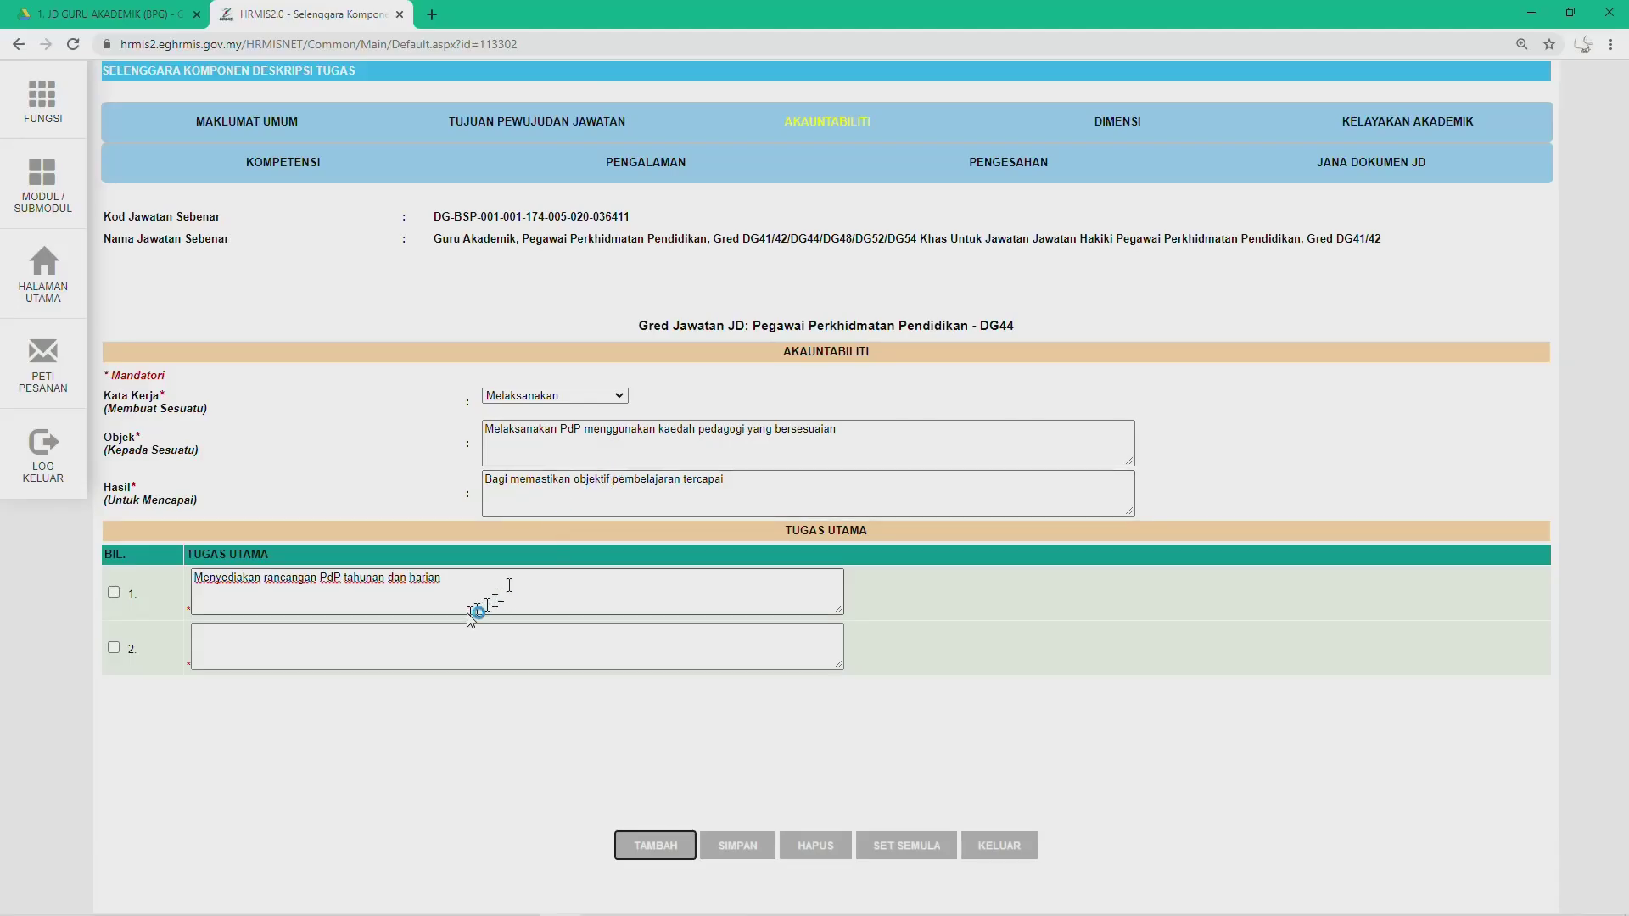
click(238, 653)
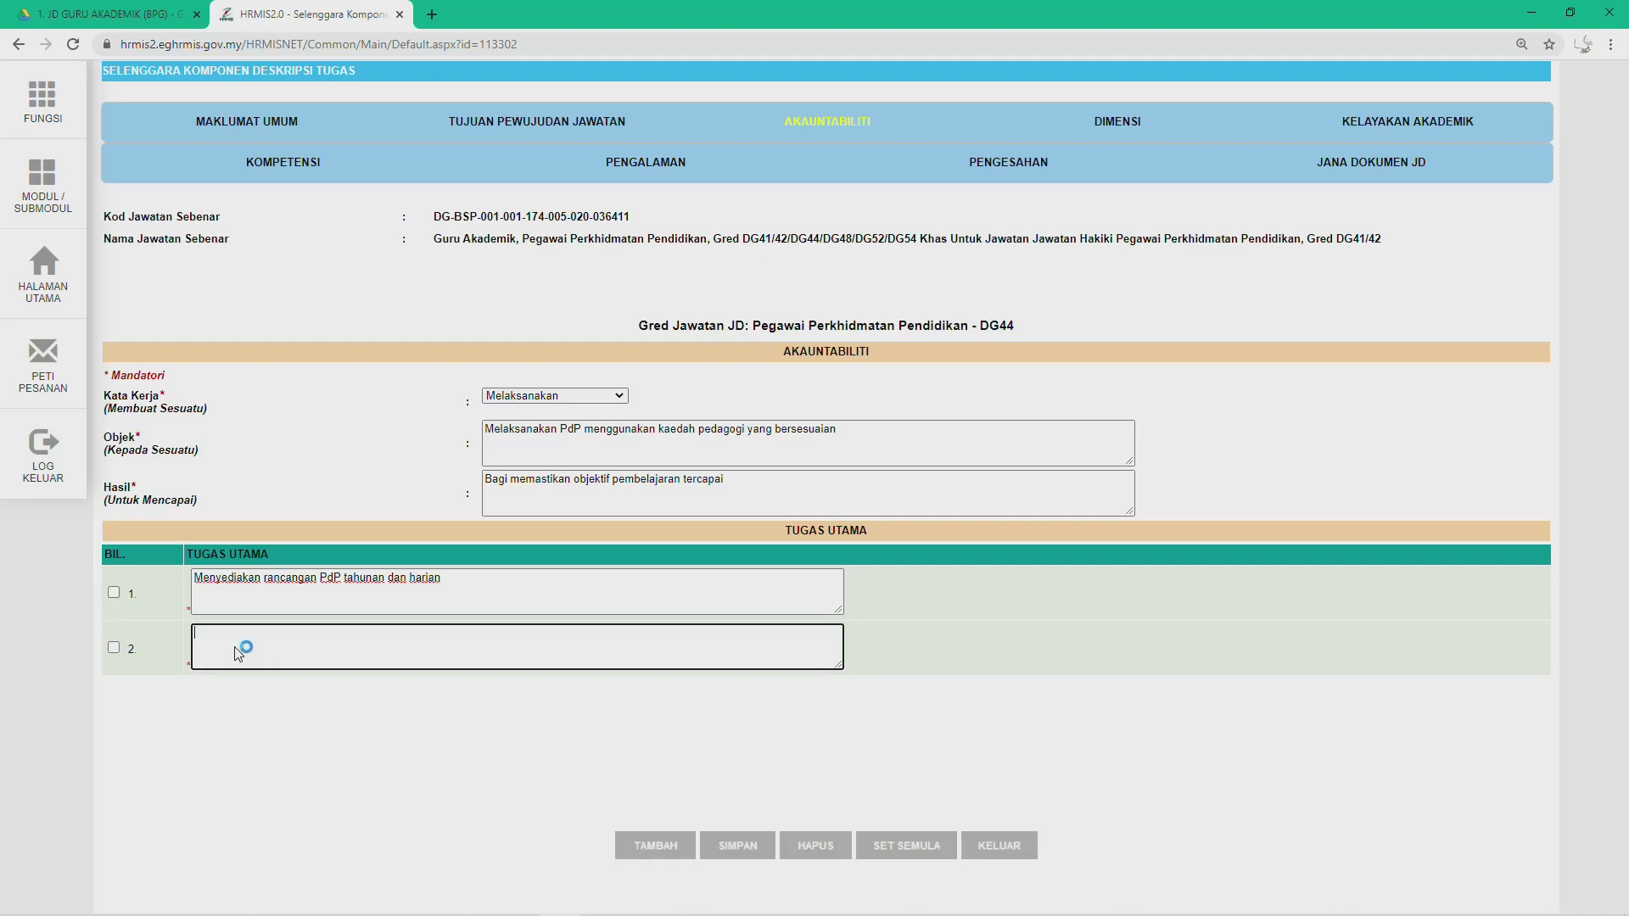
text(b.	Menyediakan sumber pendidikan secara kreatif)
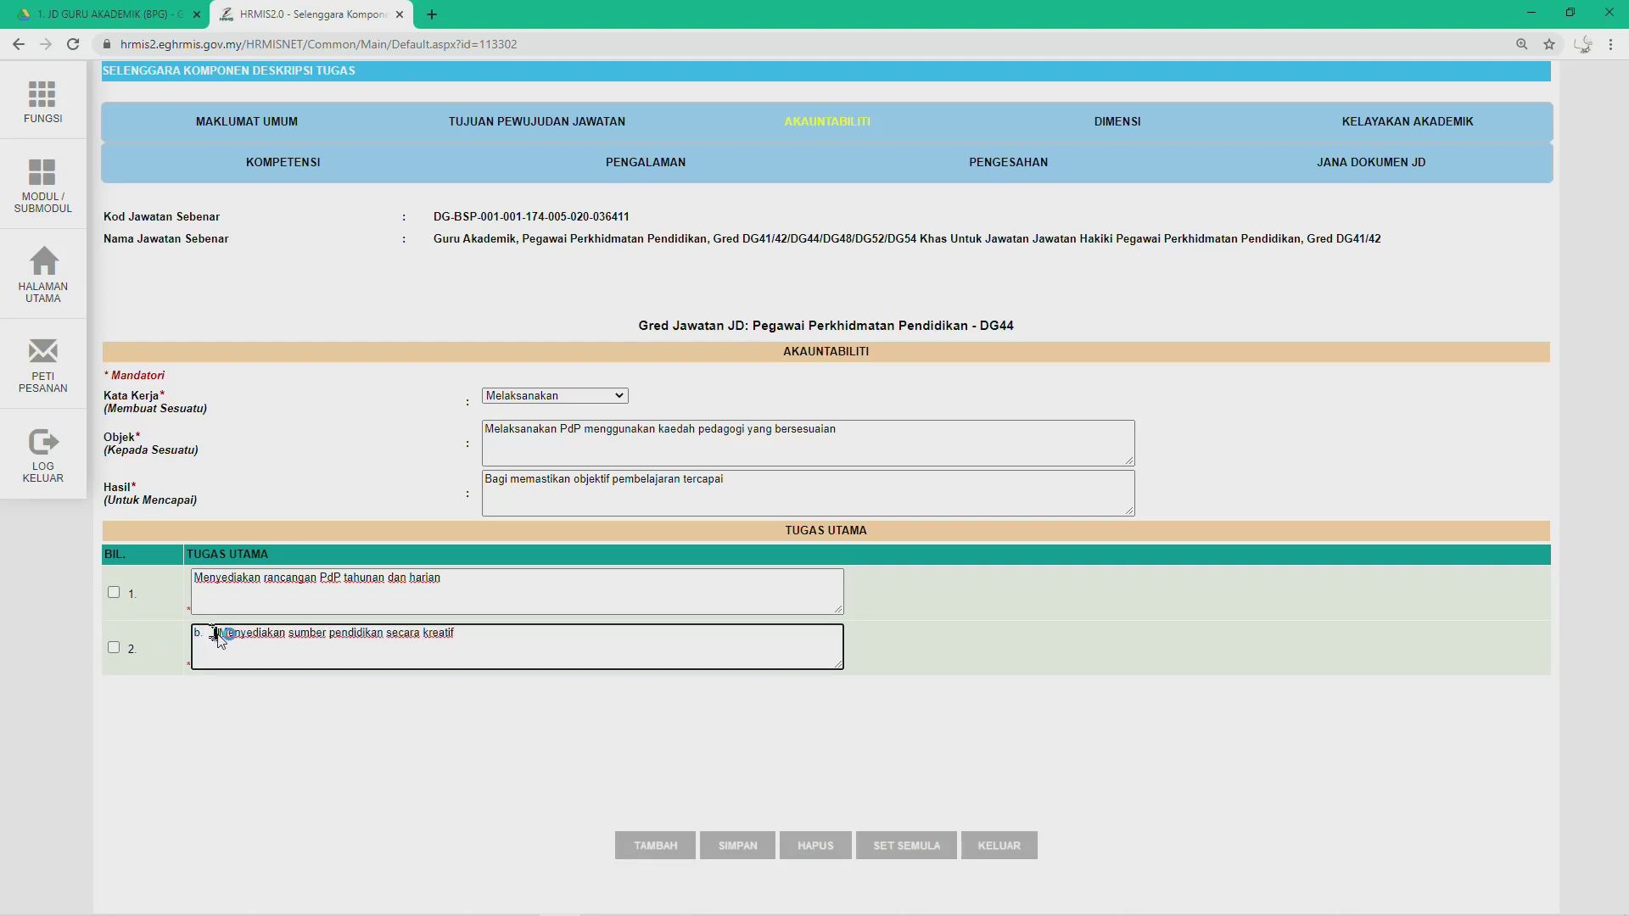
click(219, 634)
key(BackSpace)
key(BackSpace)
key(BackSpace)
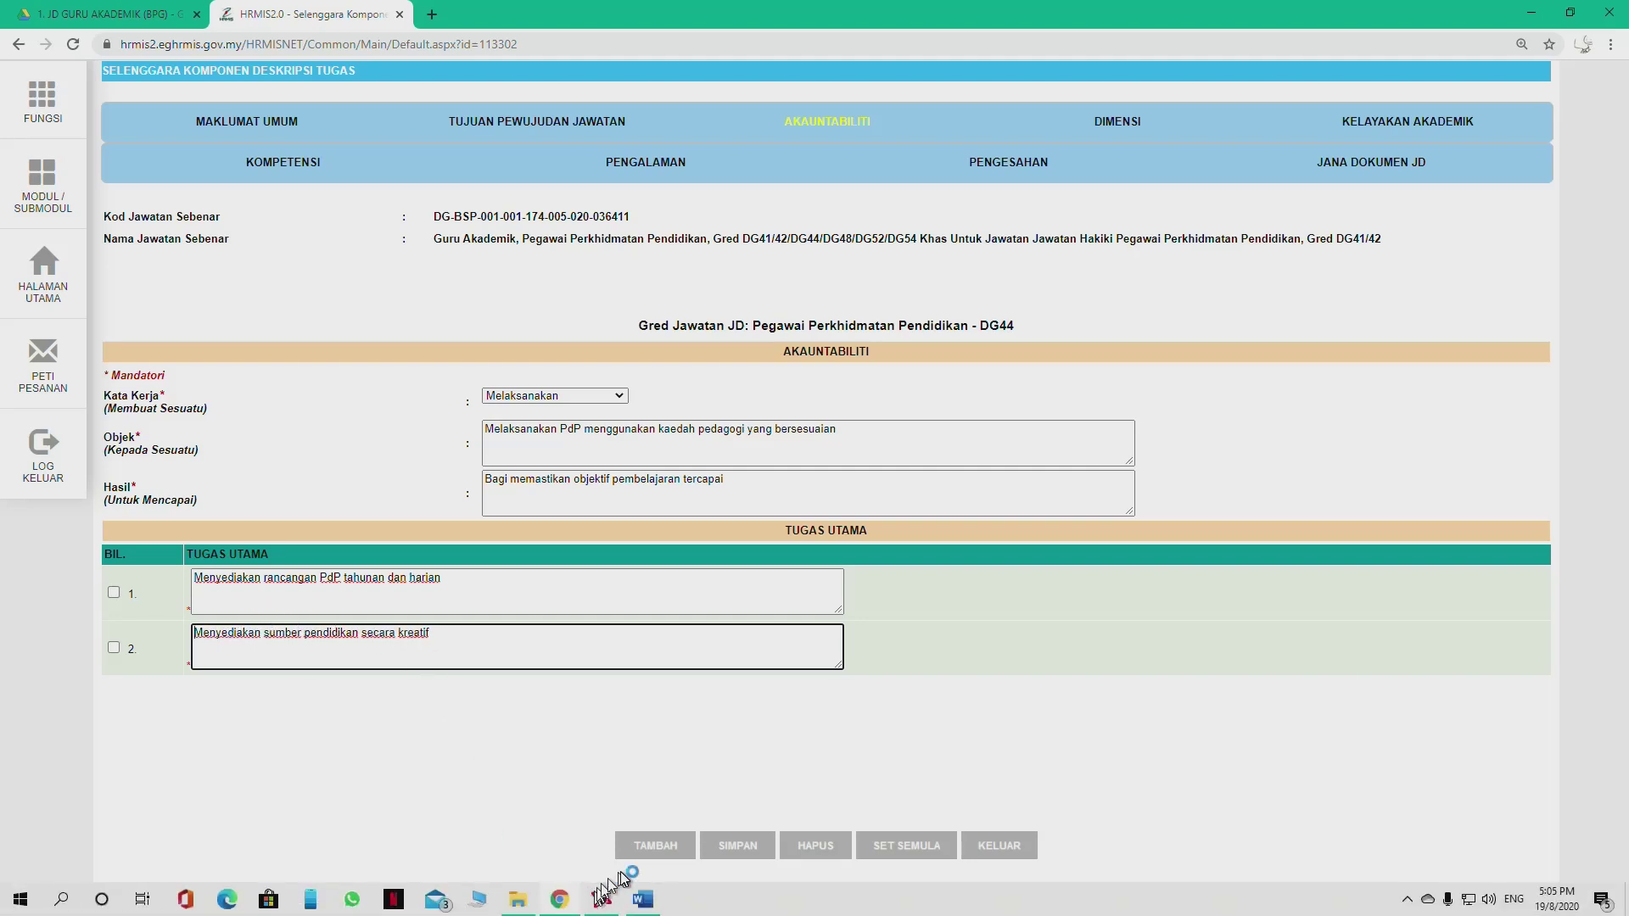
click(642, 847)
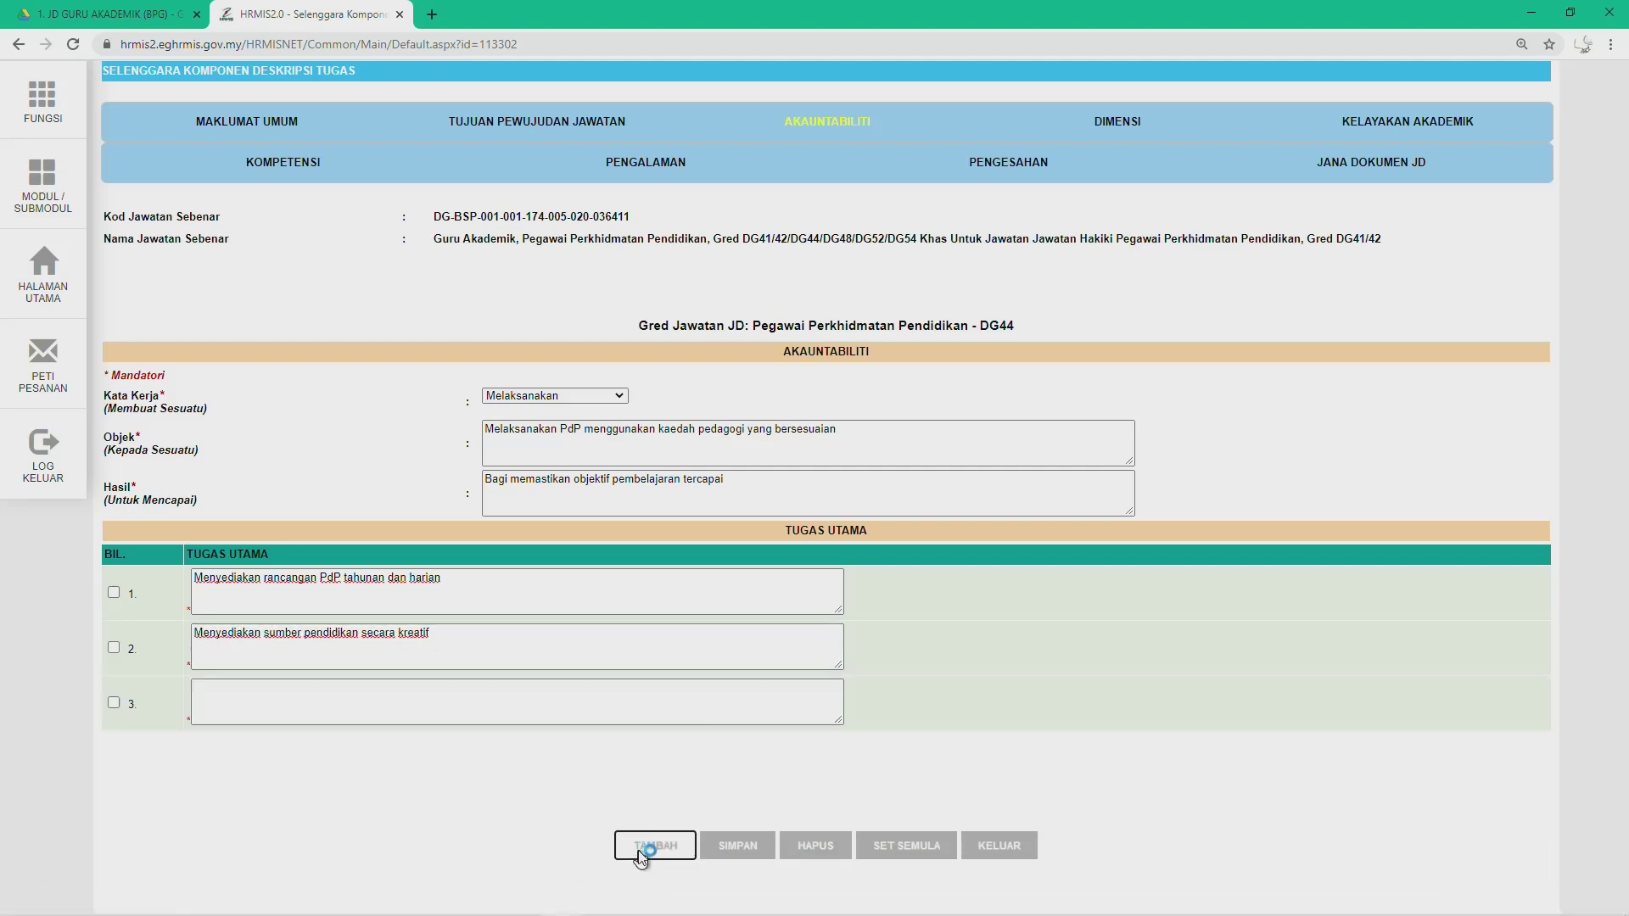
Step: Fill Tugas Utama row 3 with Word item c, the RPH duty, minus its 'c.' prefix
click(268, 706)
key(alt+Tab)
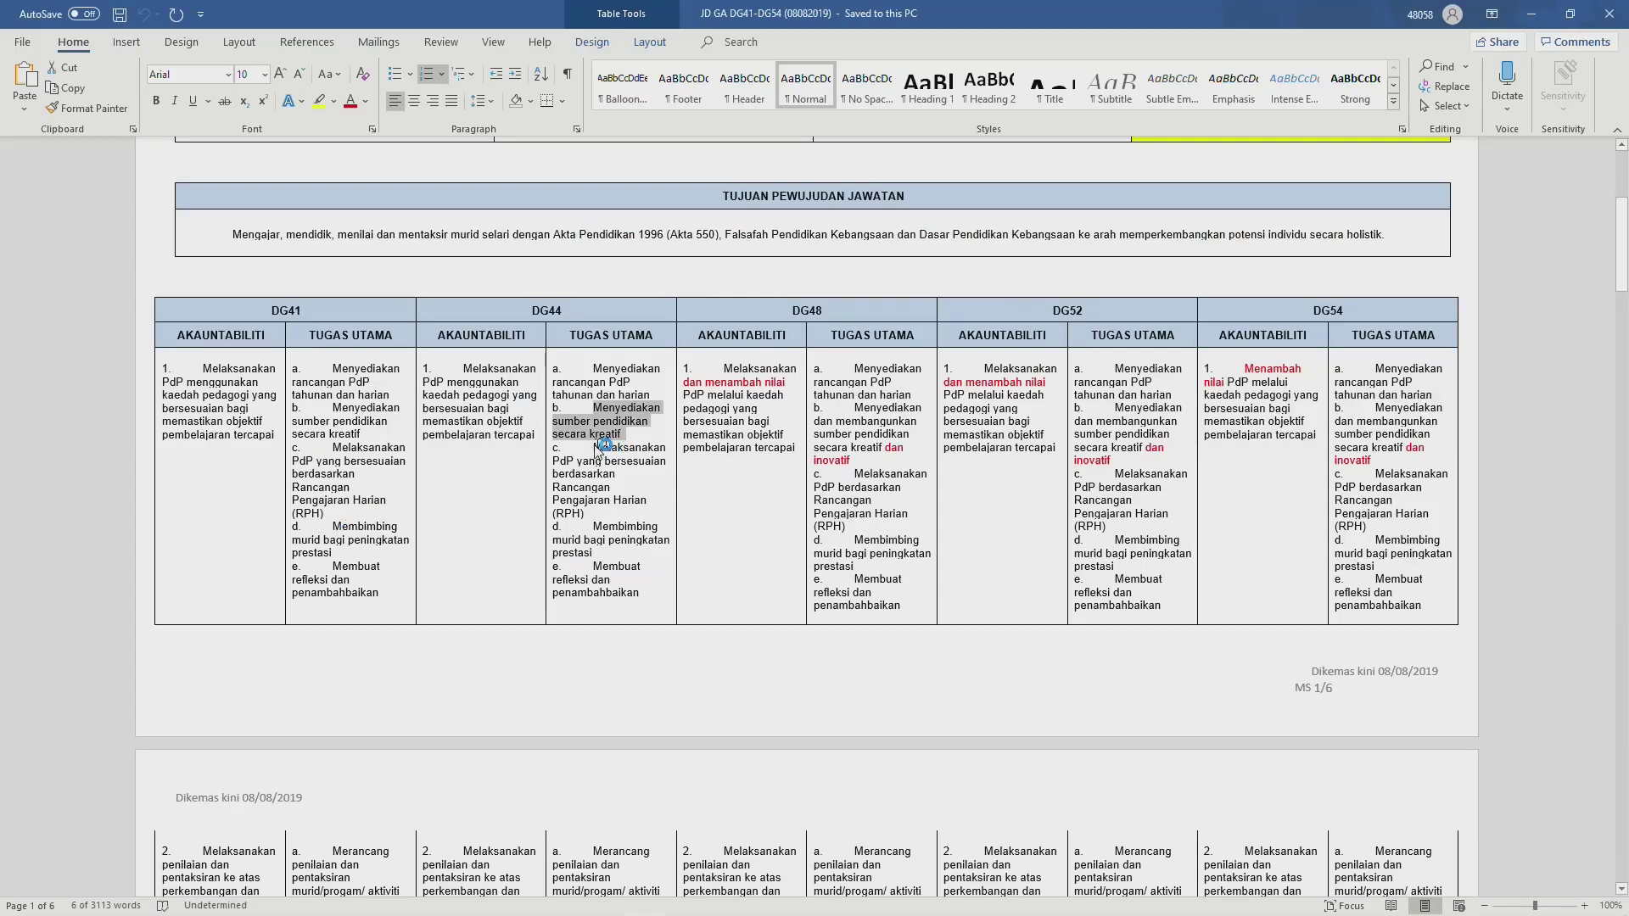
drag(599, 447, 592, 520)
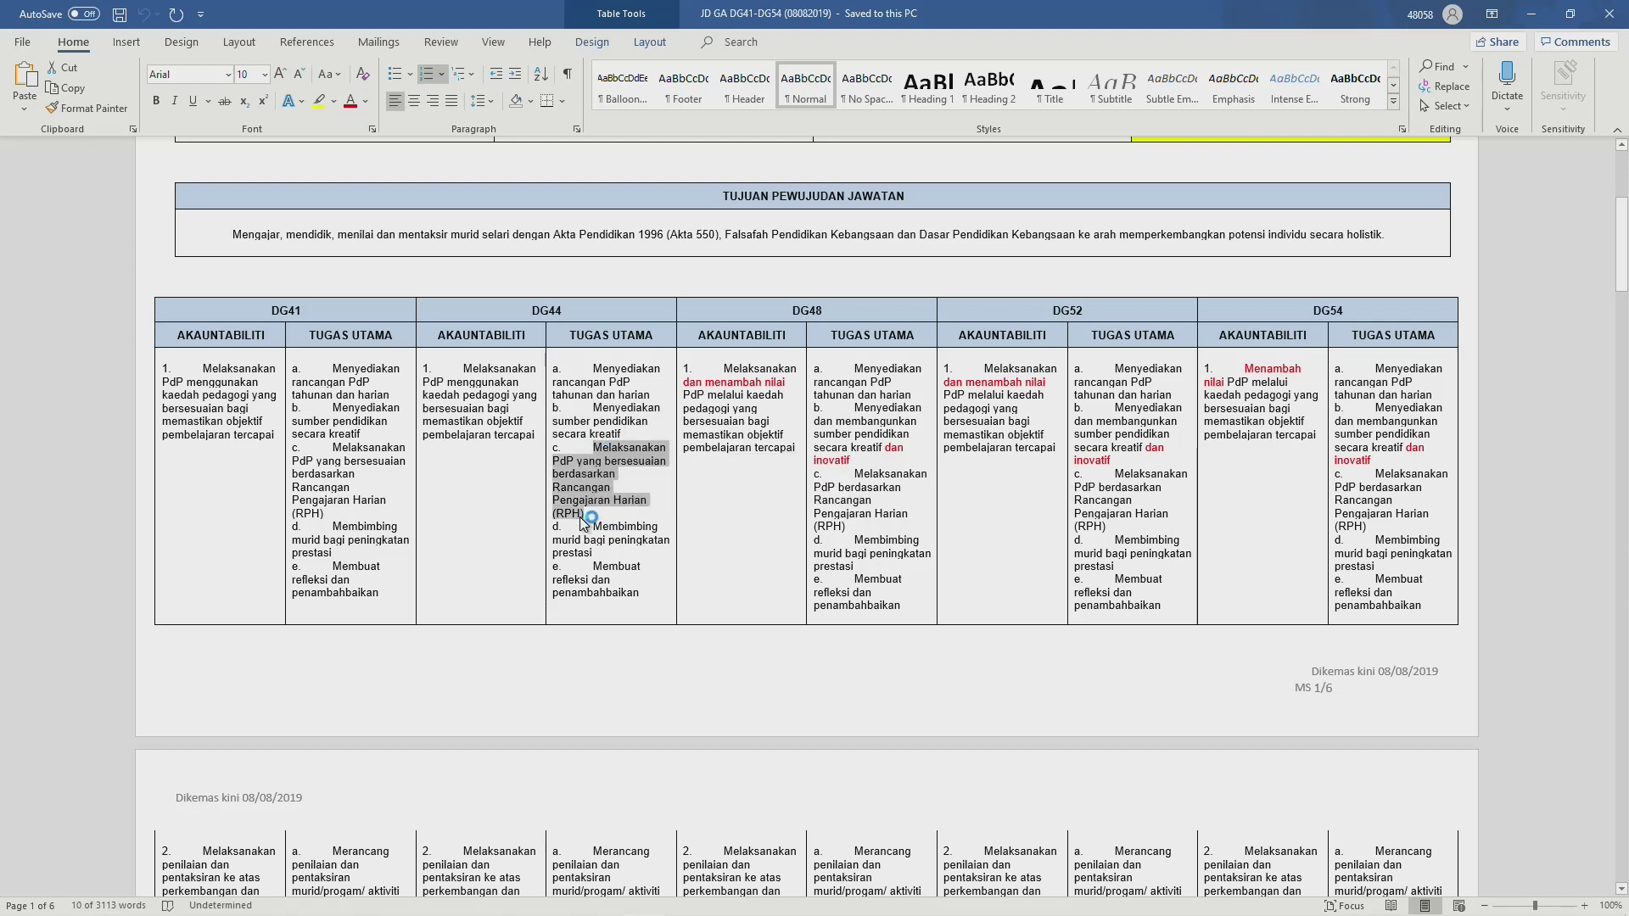
key(alt+Tab)
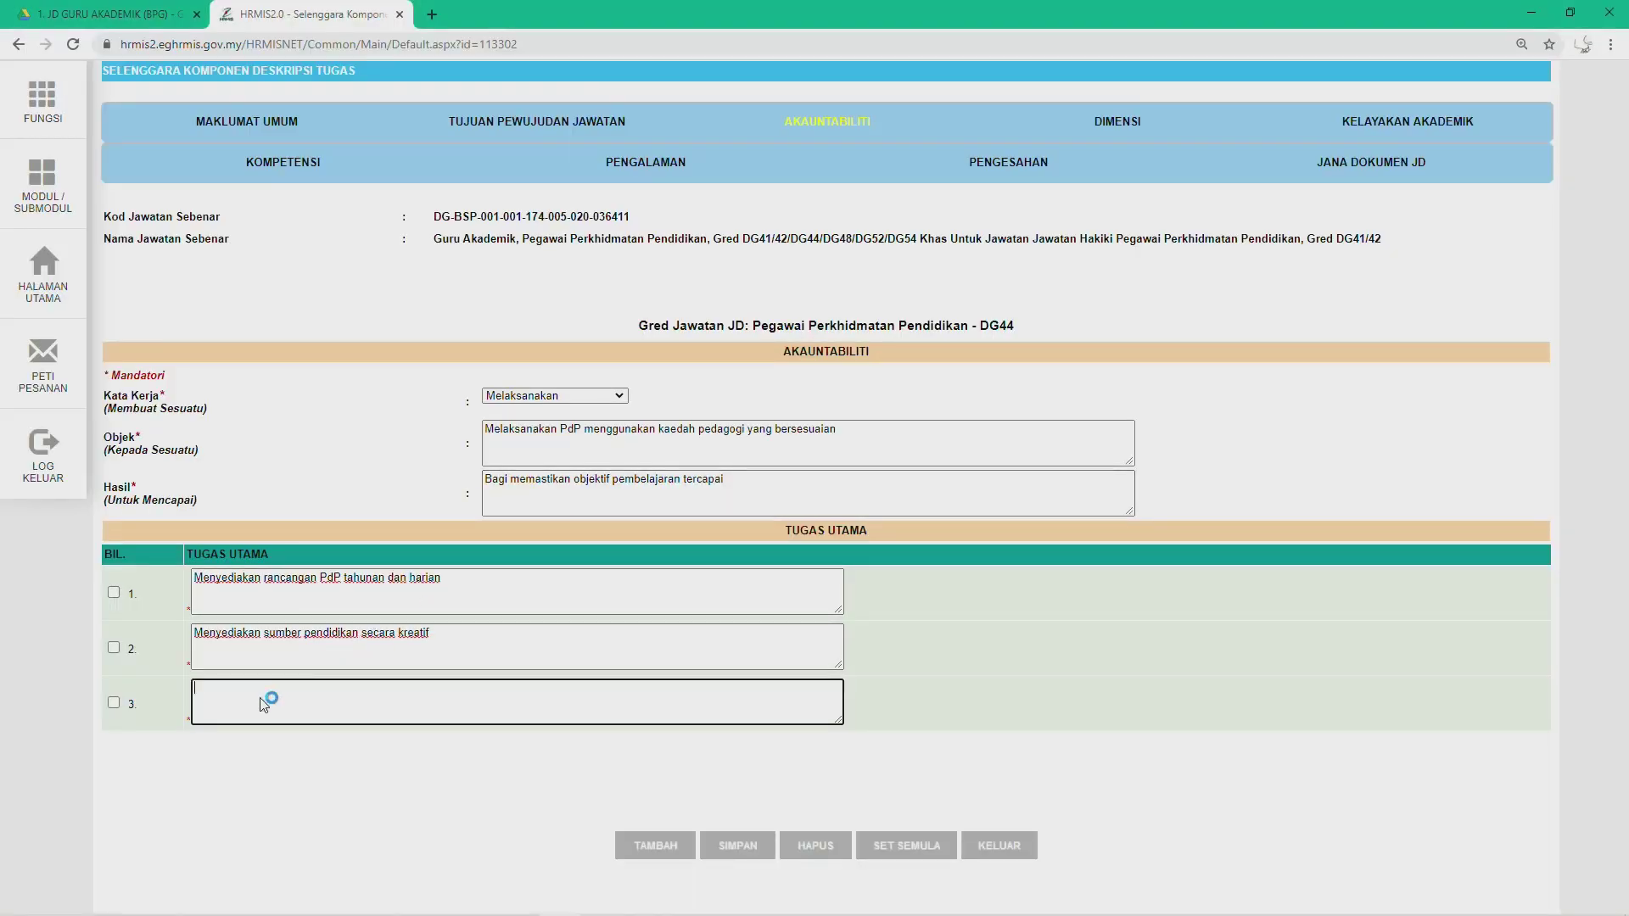
text(c.	Melaksanakan PdP yang bersesuaian berdasarkan Rancangan Pengajaran Harian (RPH))
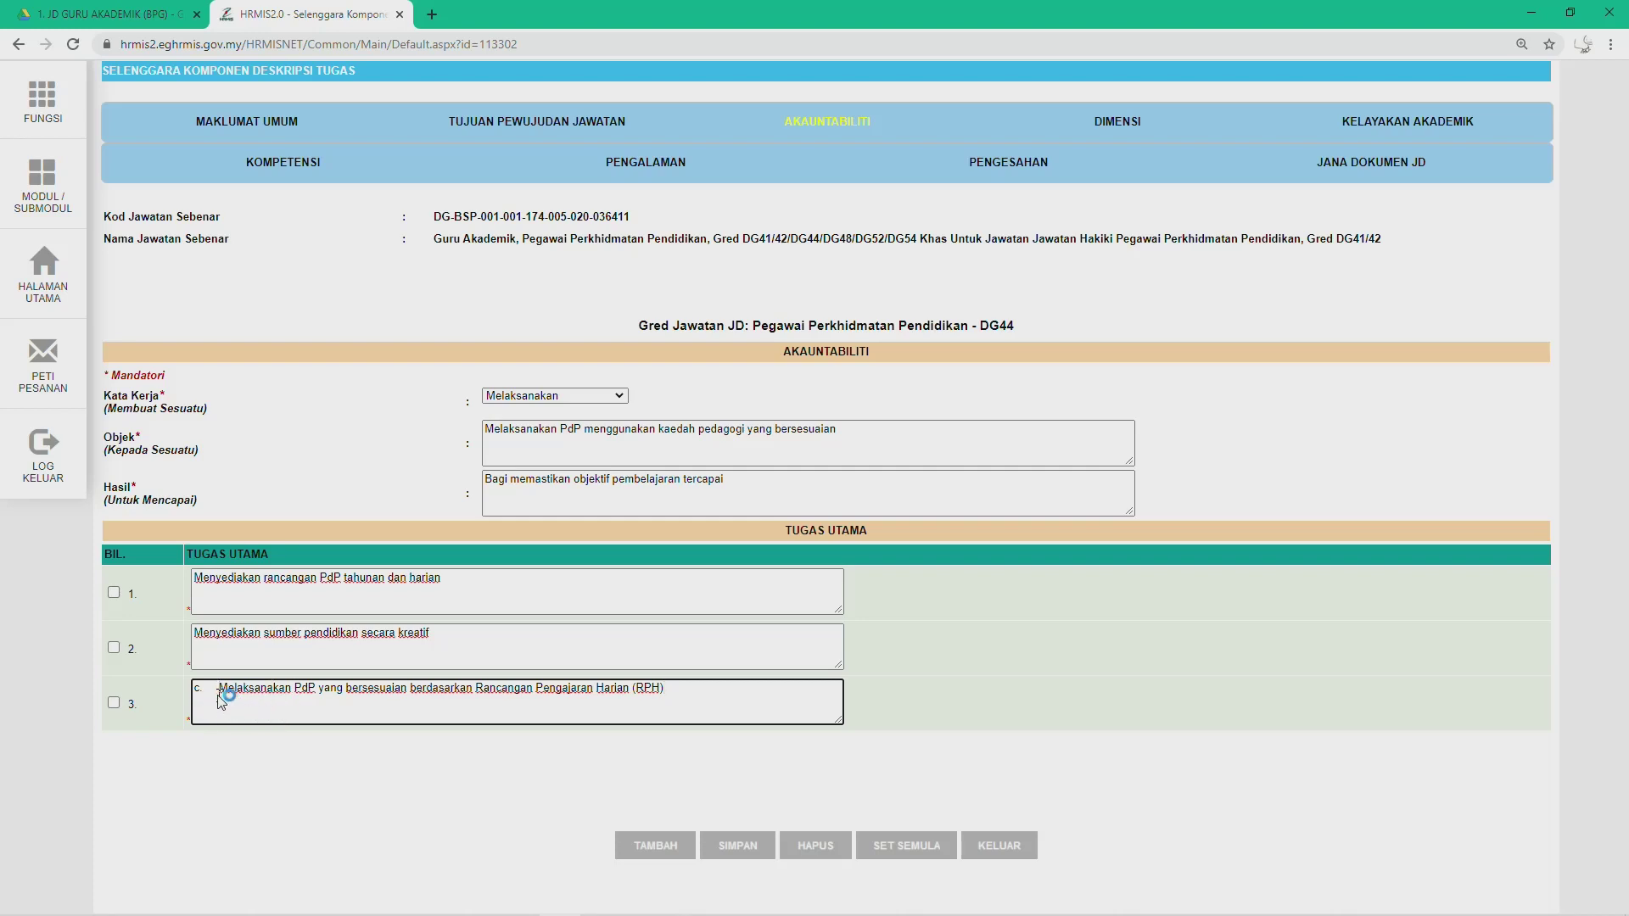
key(BackSpace)
key(BackSpace)
key(BackSpace)
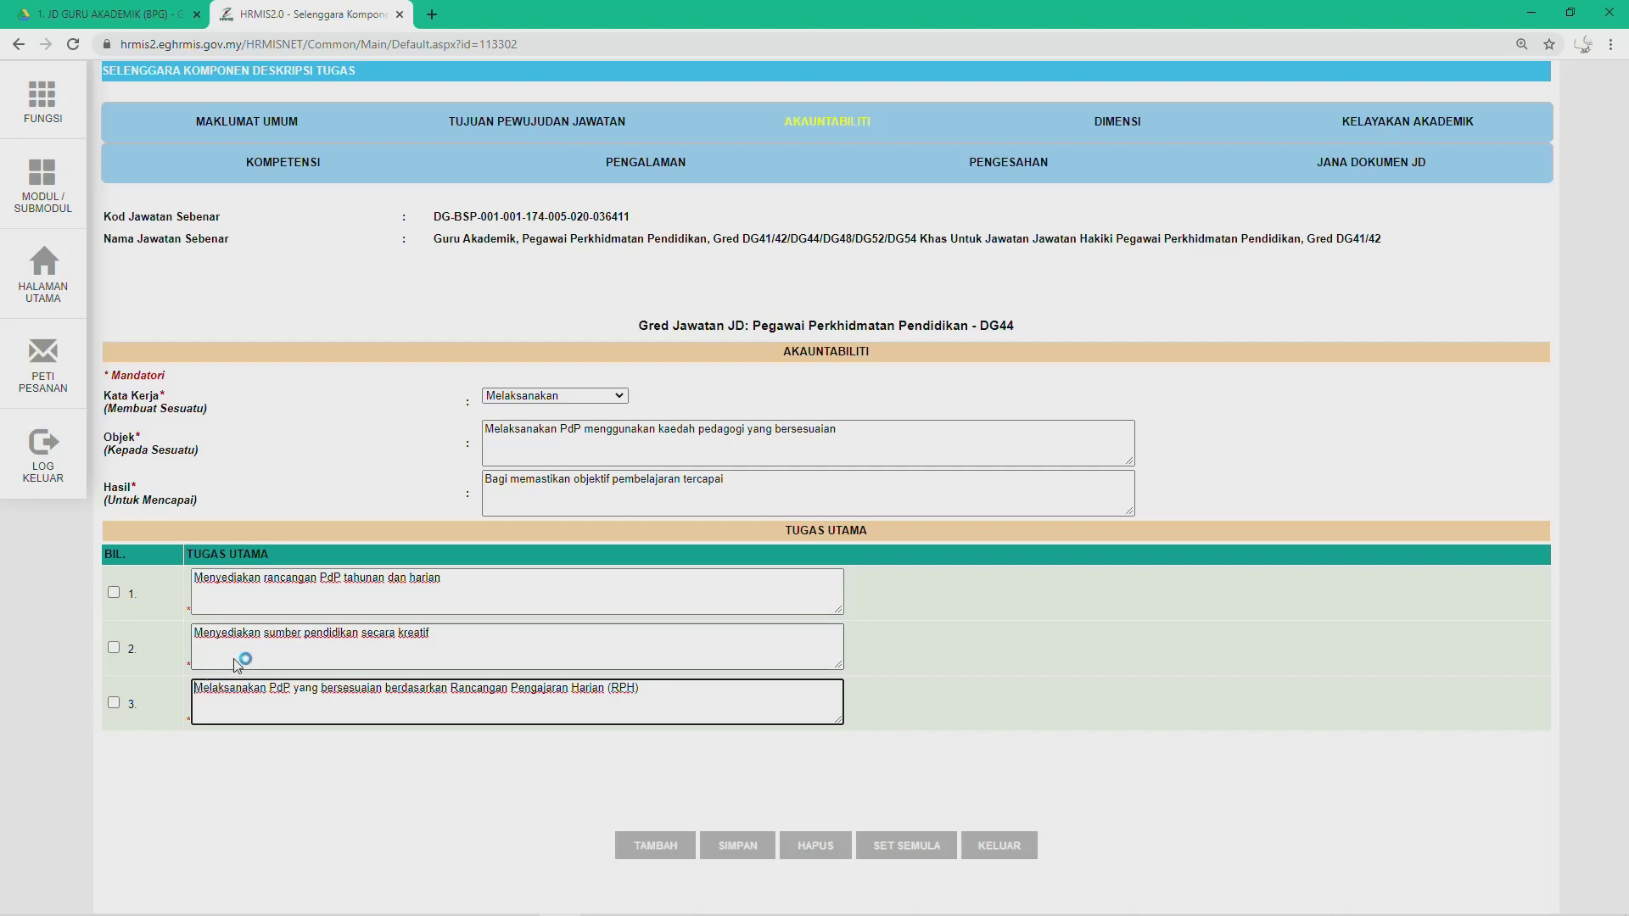
Step: Add row 4 with Word item d, the prestasi duty, removing the 'd.' prefix
click(645, 842)
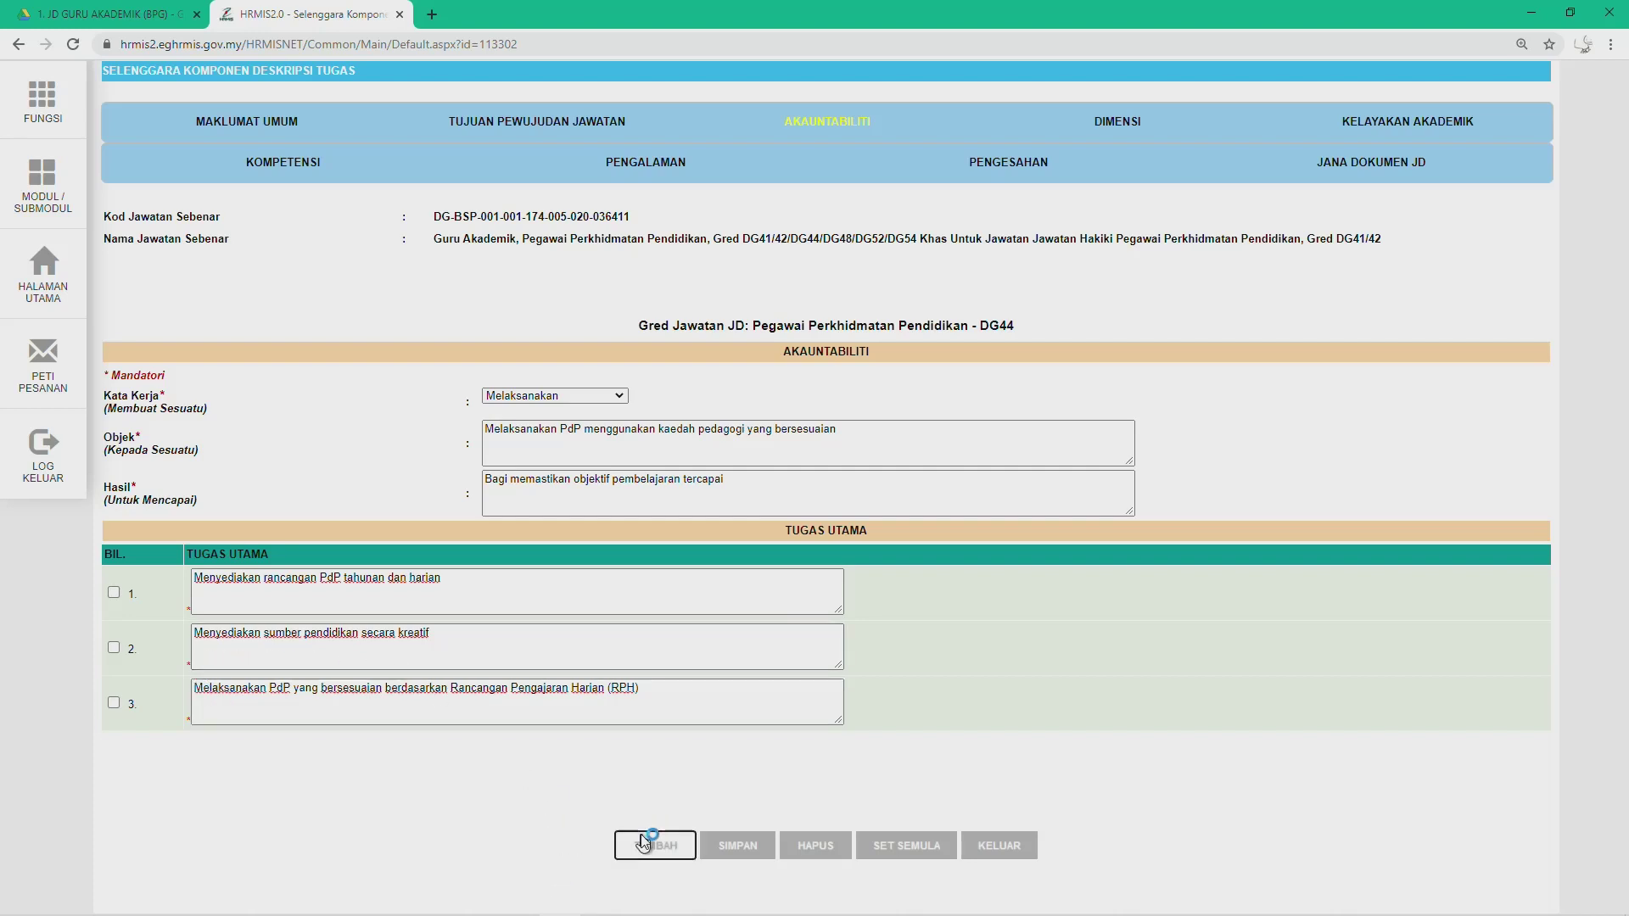
key(alt+Tab)
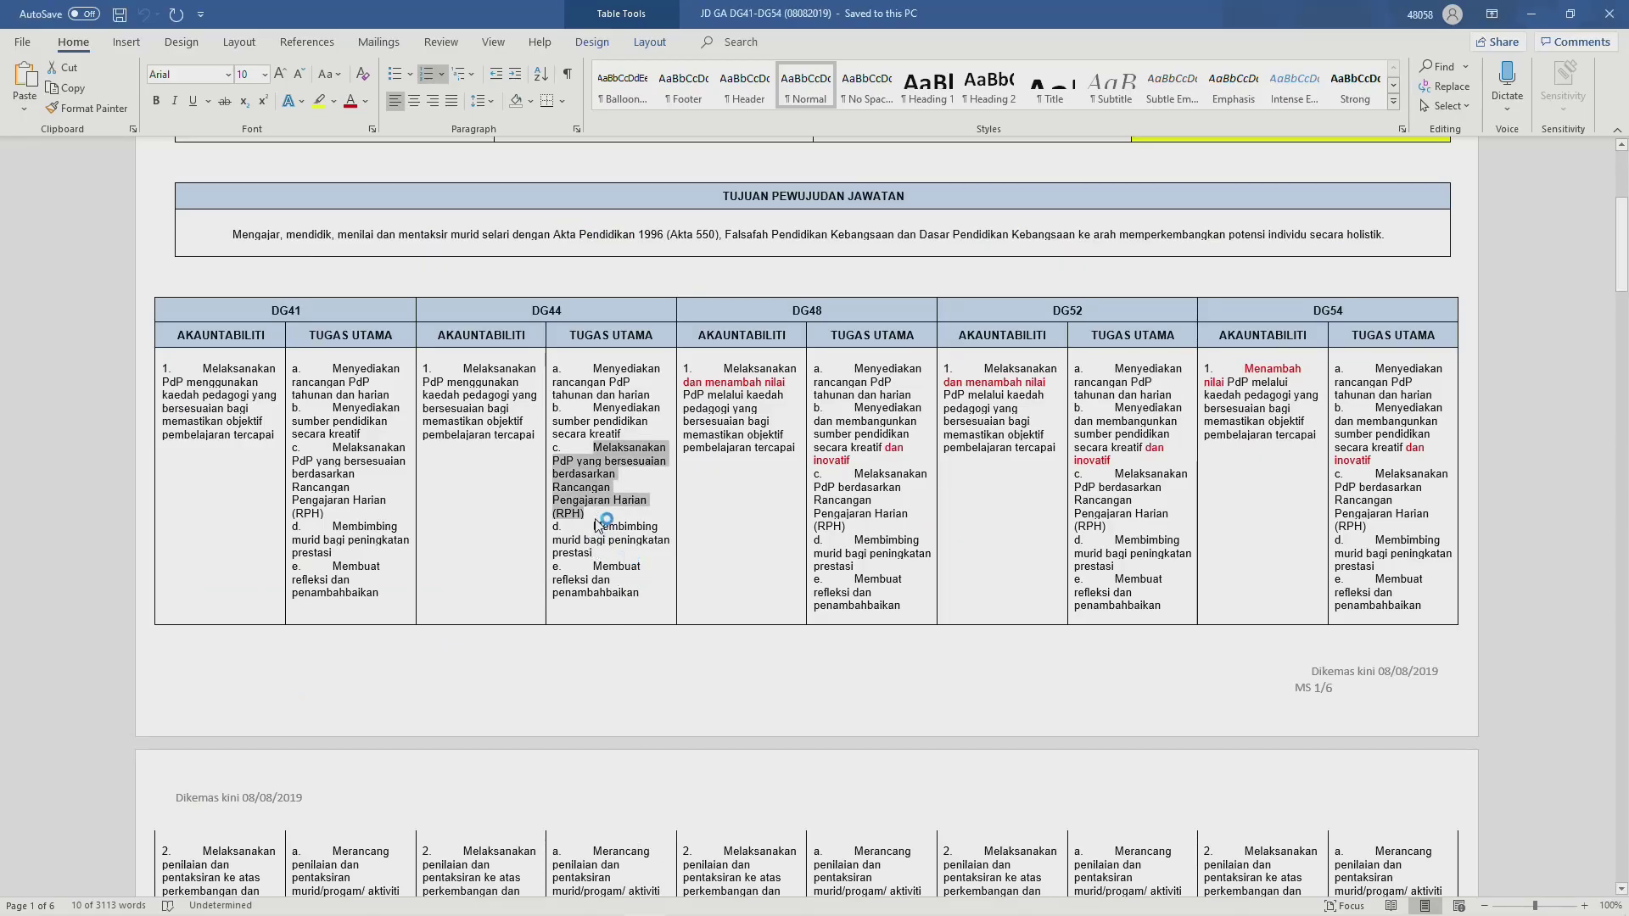
drag(594, 528, 596, 554)
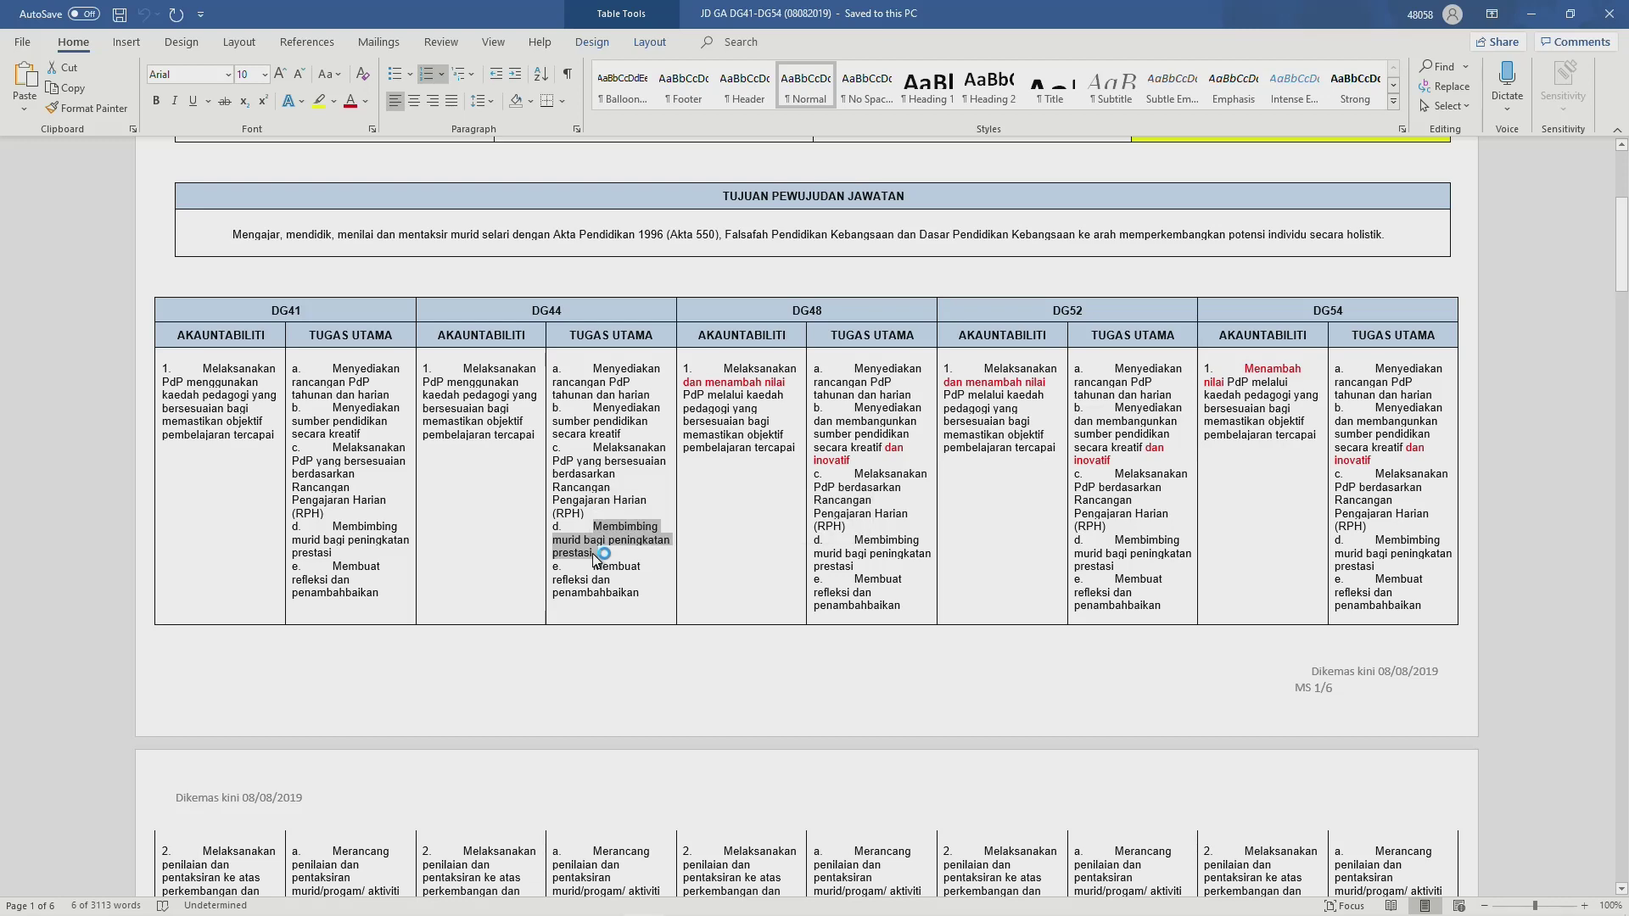
key(alt+Tab)
click(270, 759)
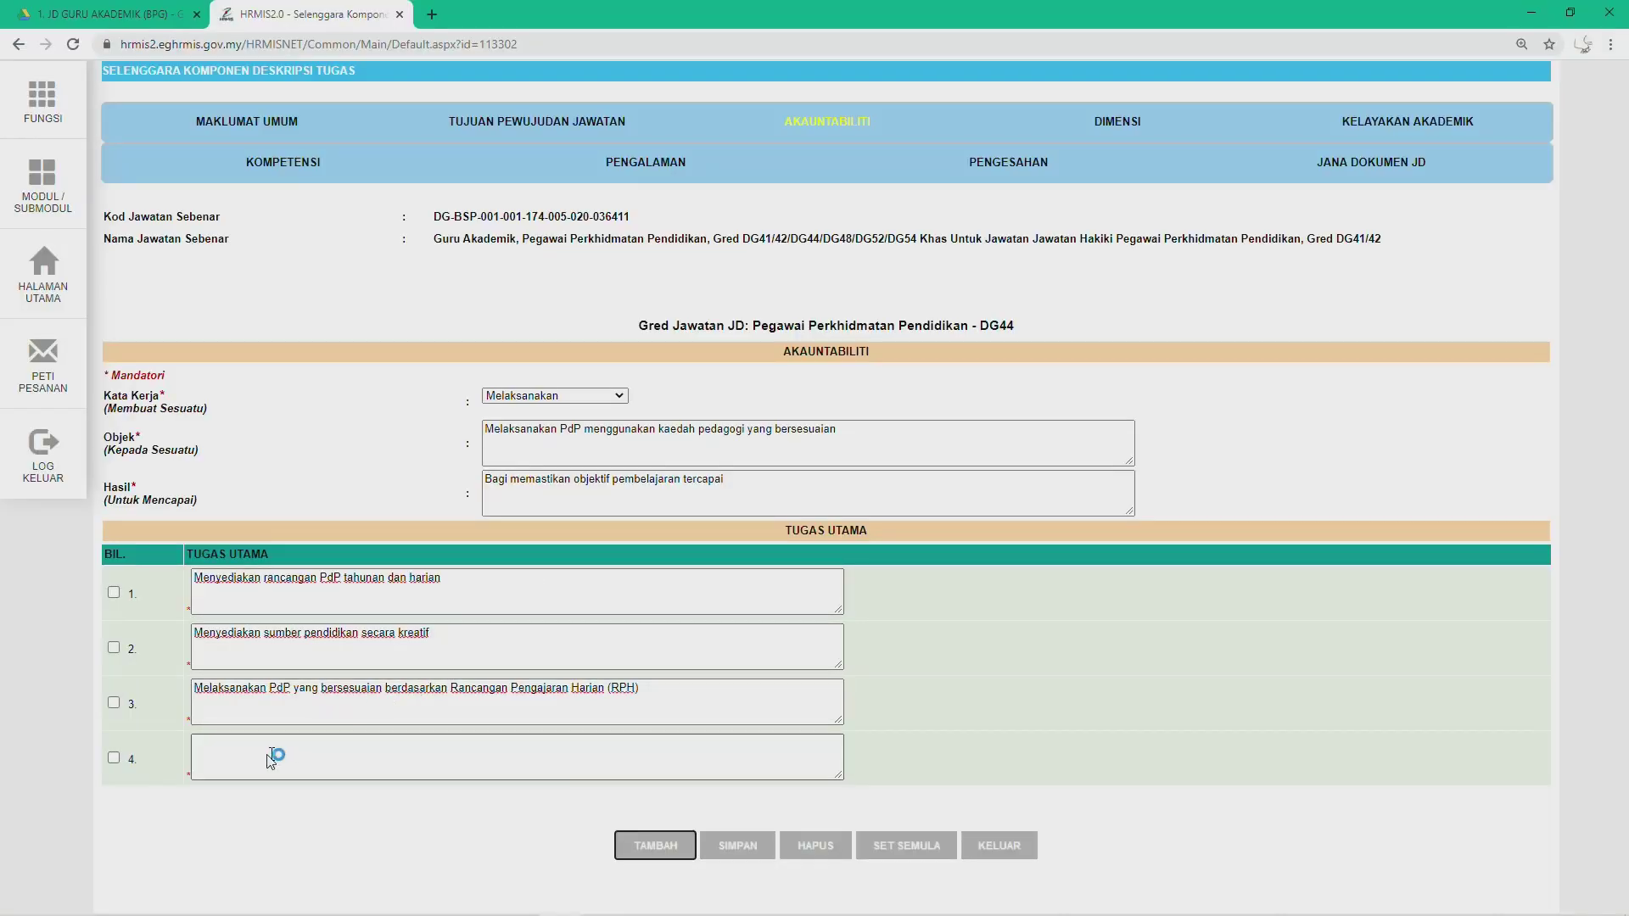
click(266, 760)
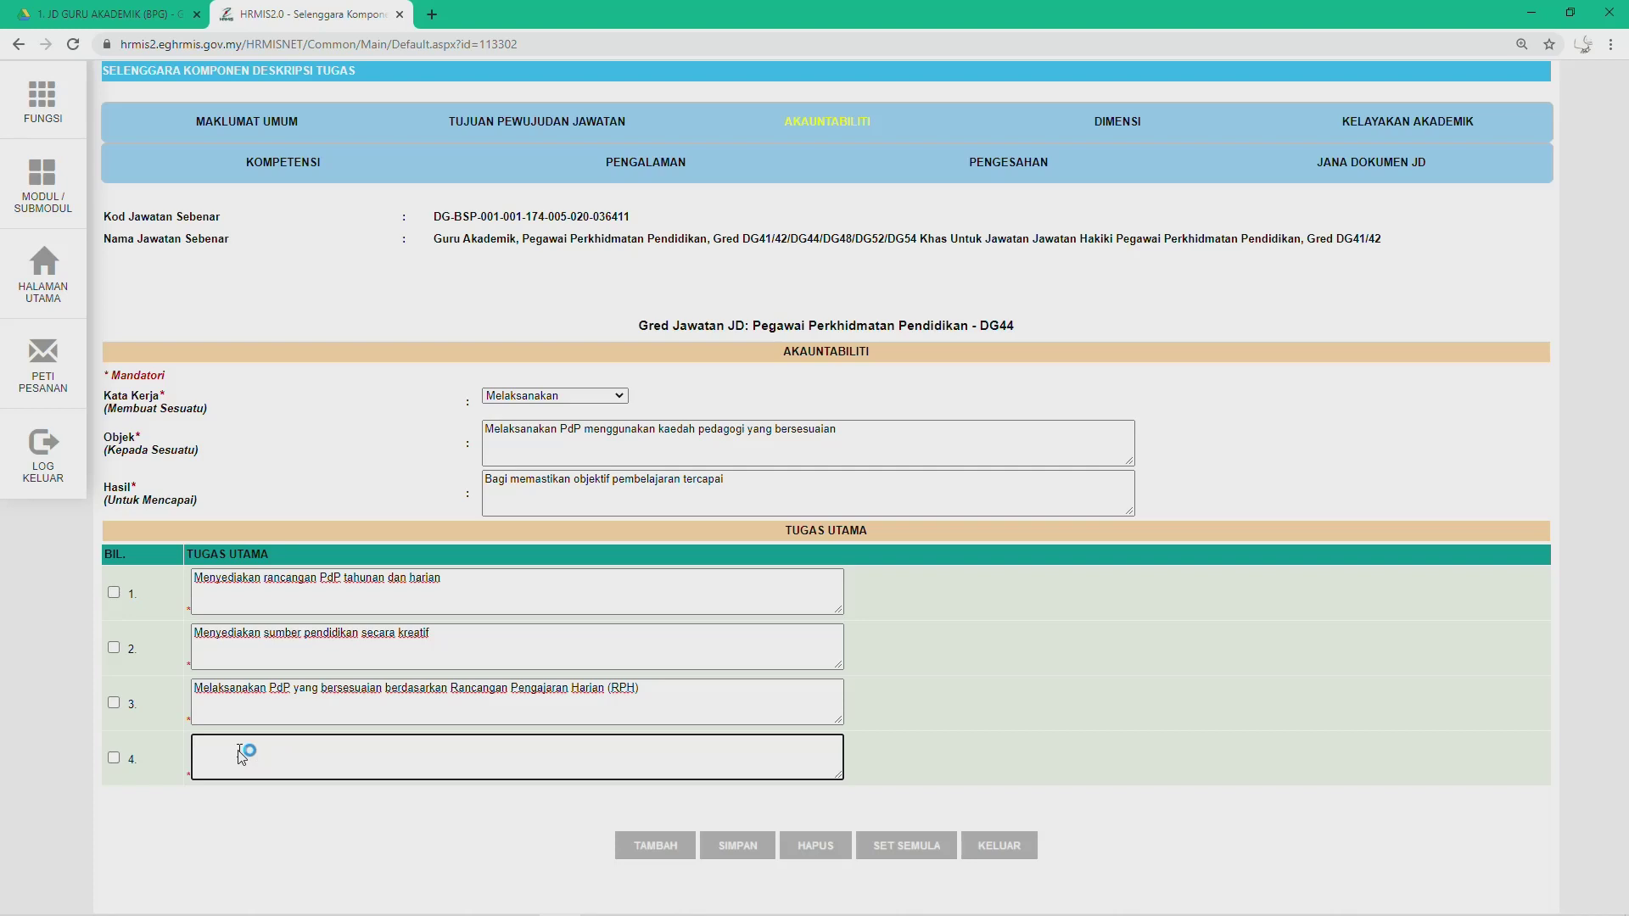
text(d.	Membimbing murid bagi peningkatan prestasi)
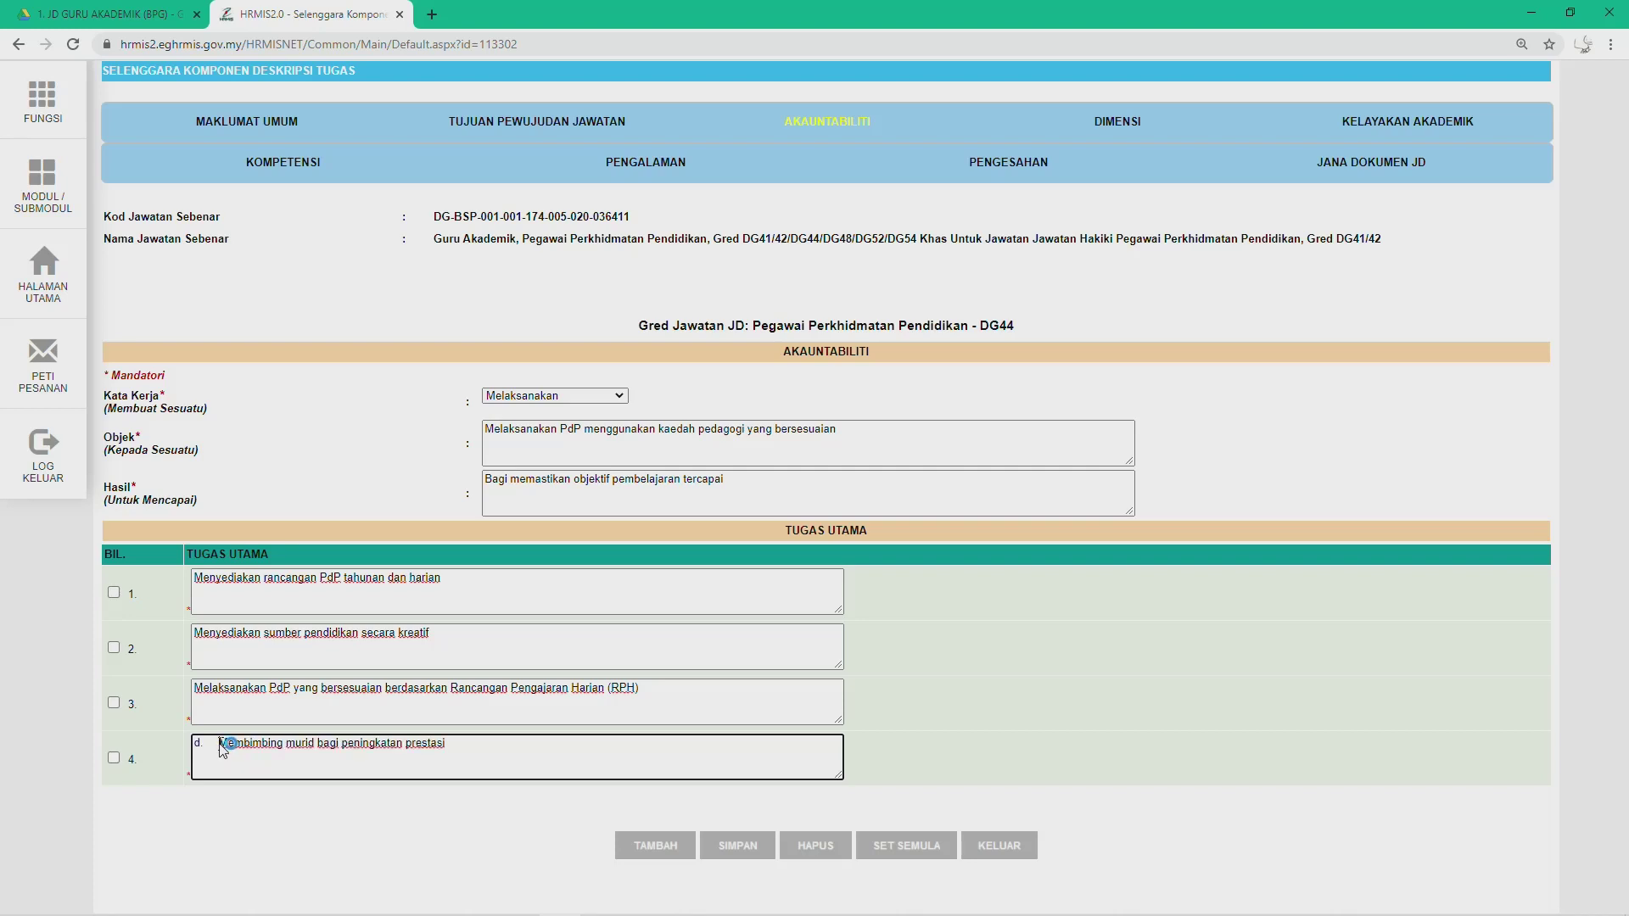
click(220, 743)
key(BackSpace)
key(BackSpace)
key(BackSpace)
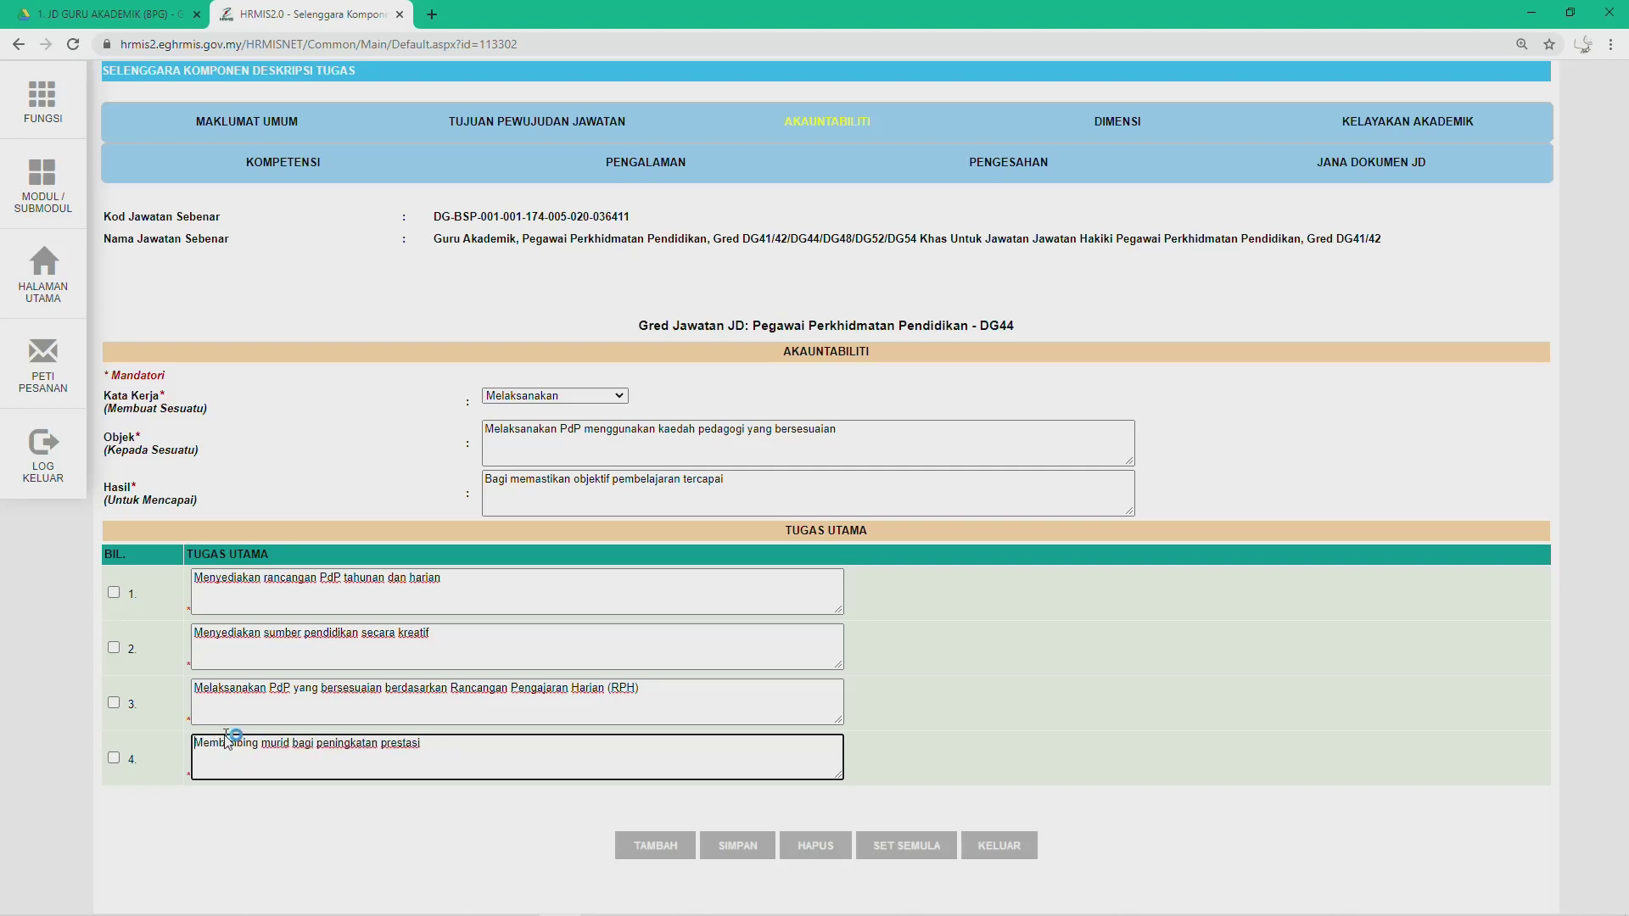
Step: Add row 5 with Word item e, the refleksi duty, removing the 'e.' prefix
click(651, 846)
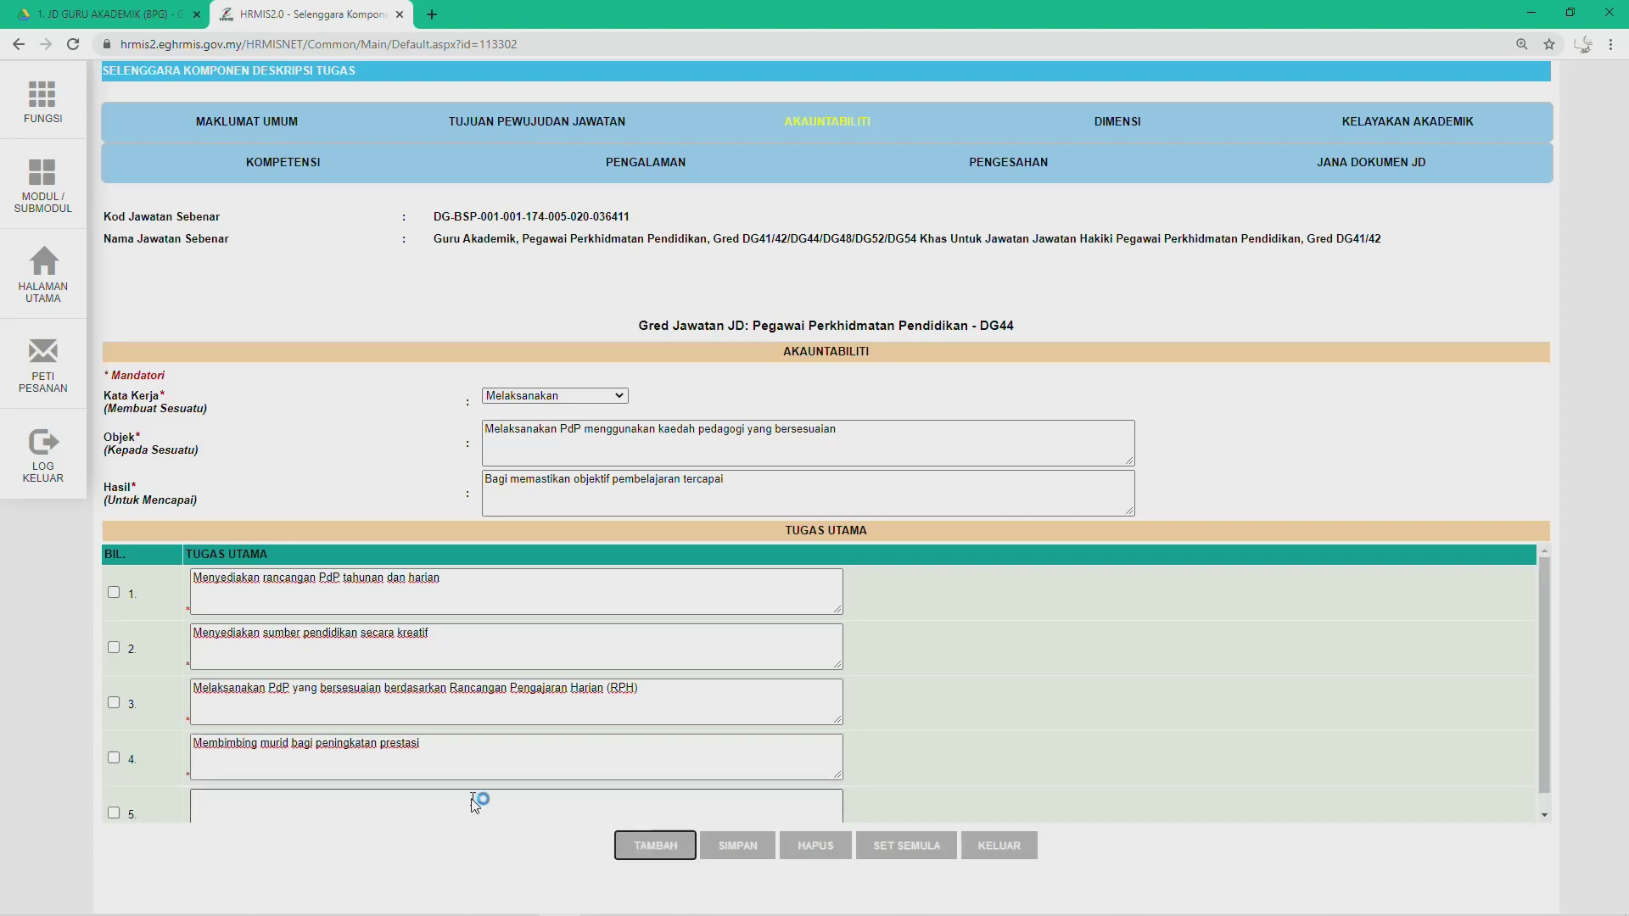
key(alt+Tab)
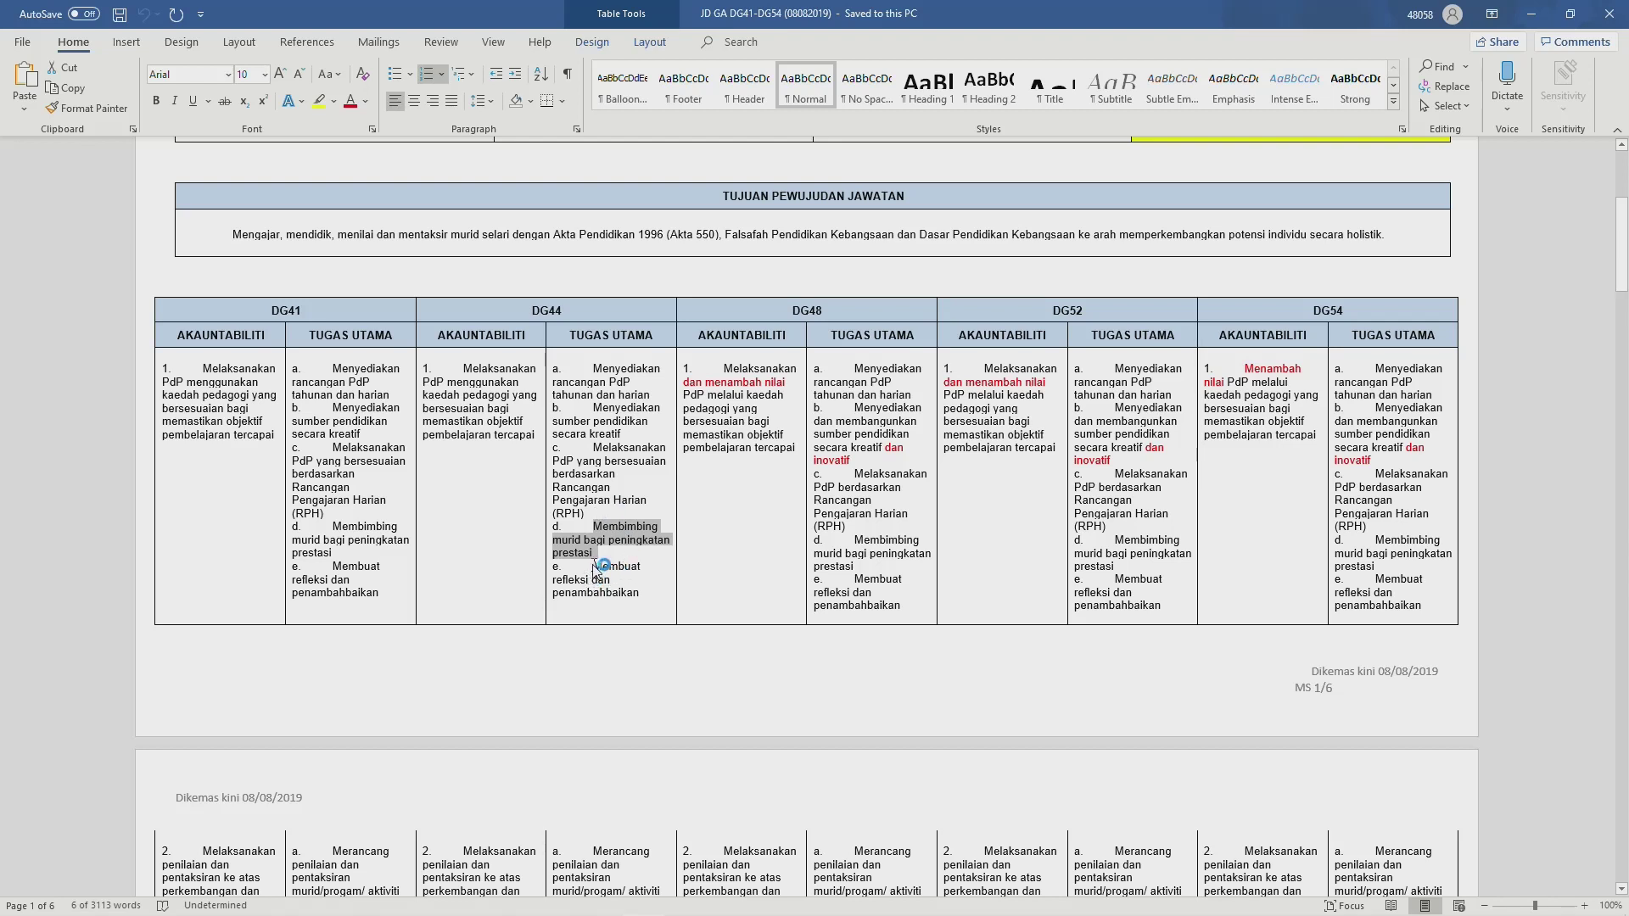
drag(594, 566, 627, 608)
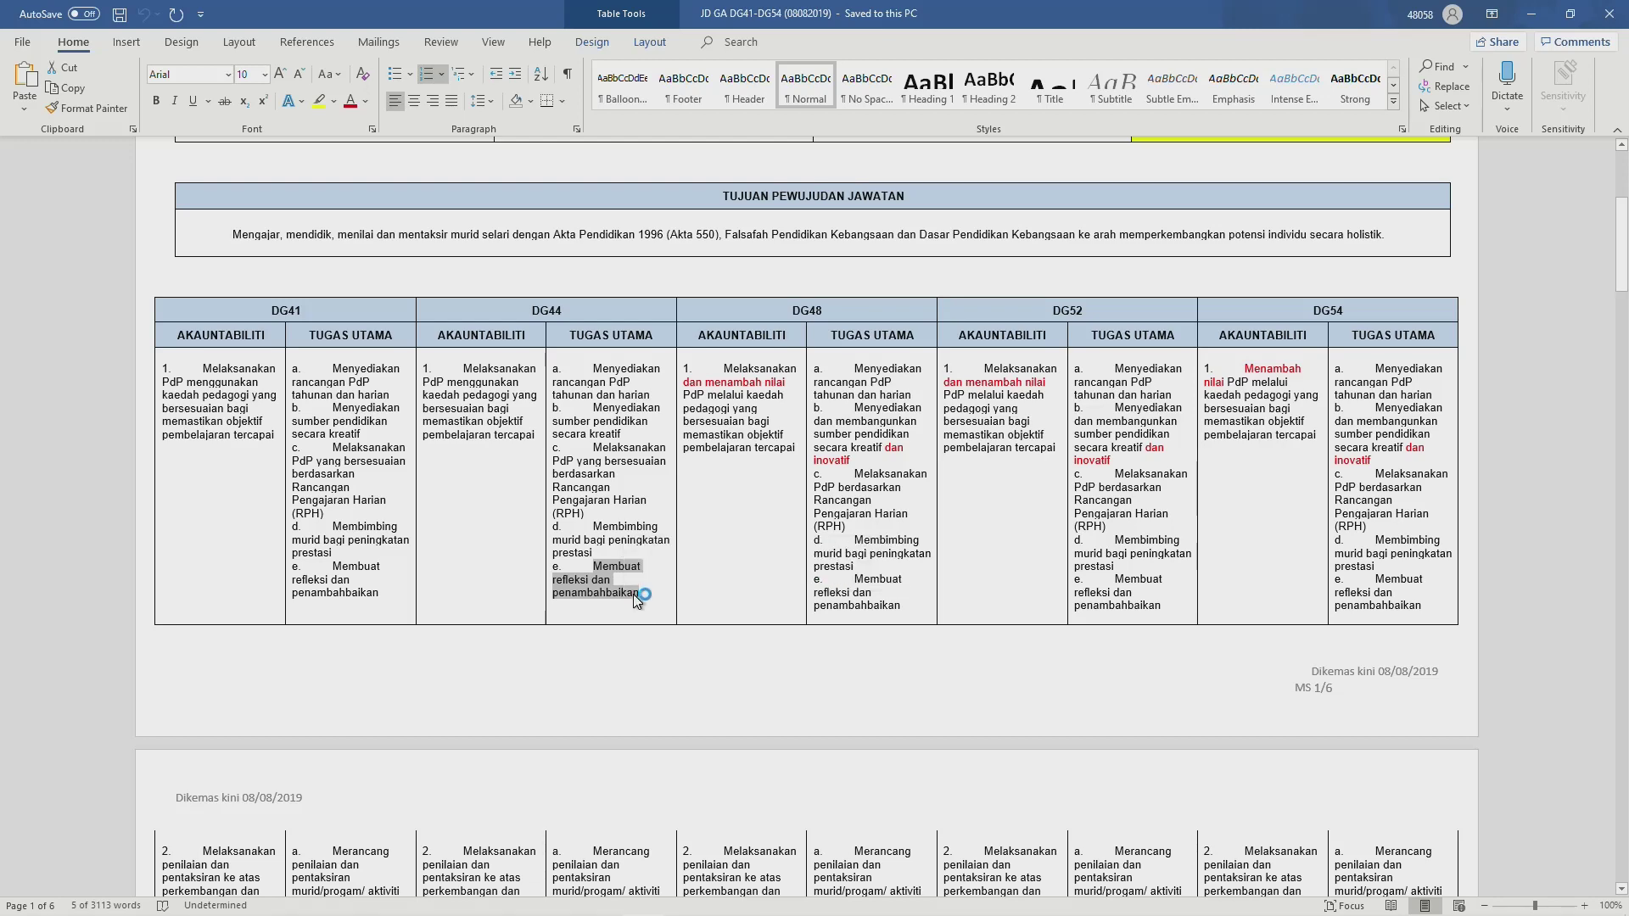
key(alt+Tab)
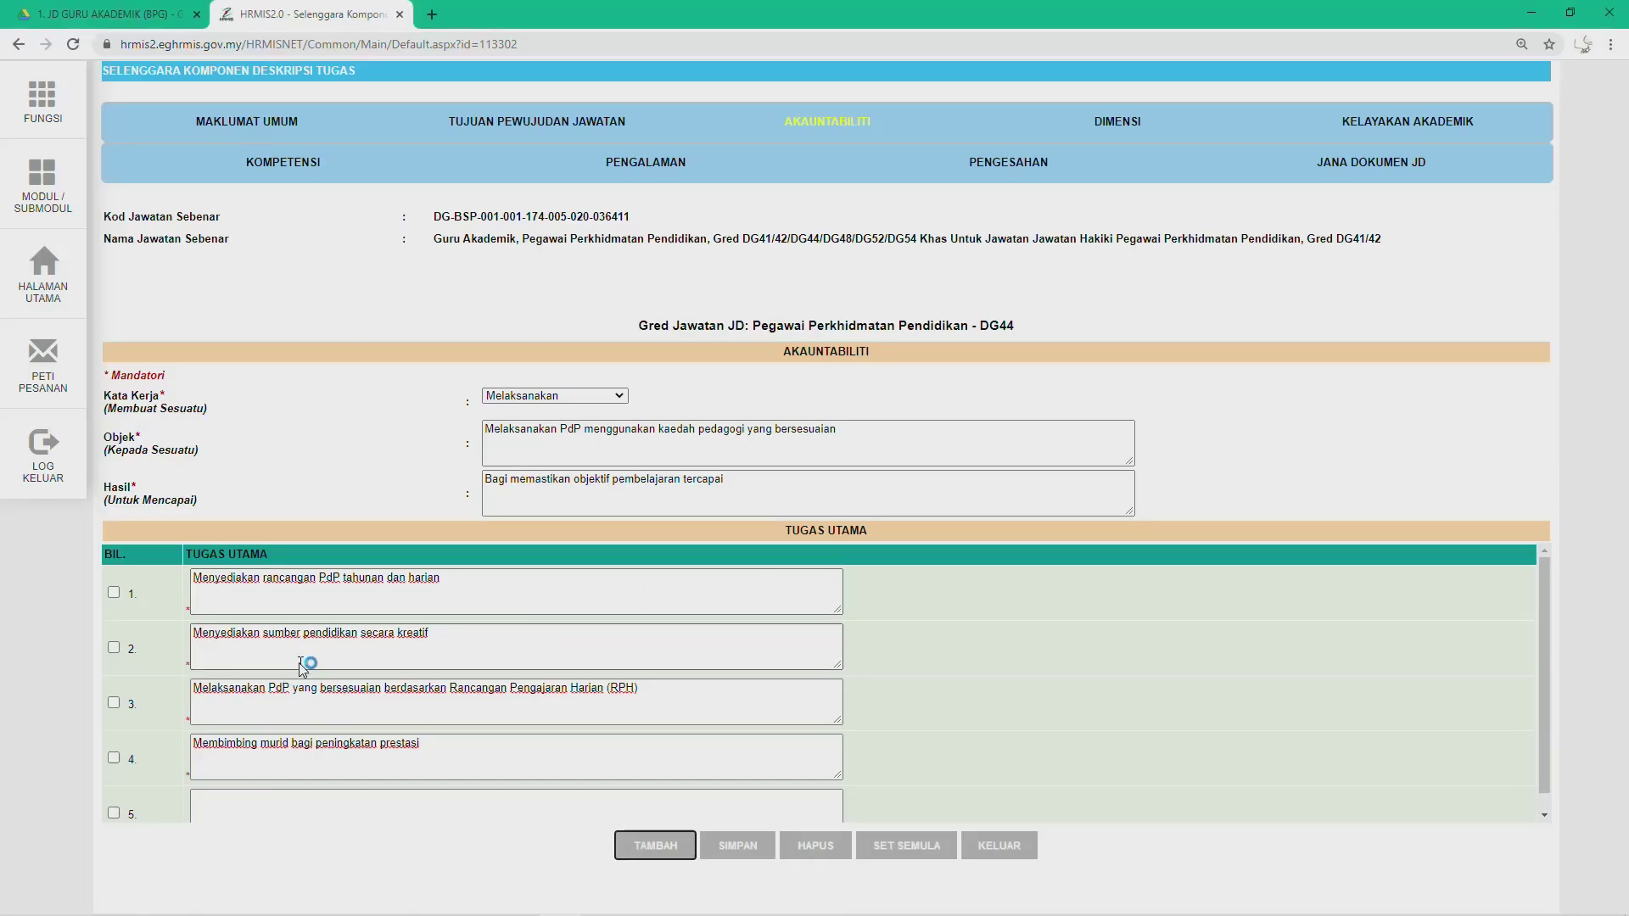
click(228, 813)
text(e.	Membuat refleksi dan penambahbaikan)
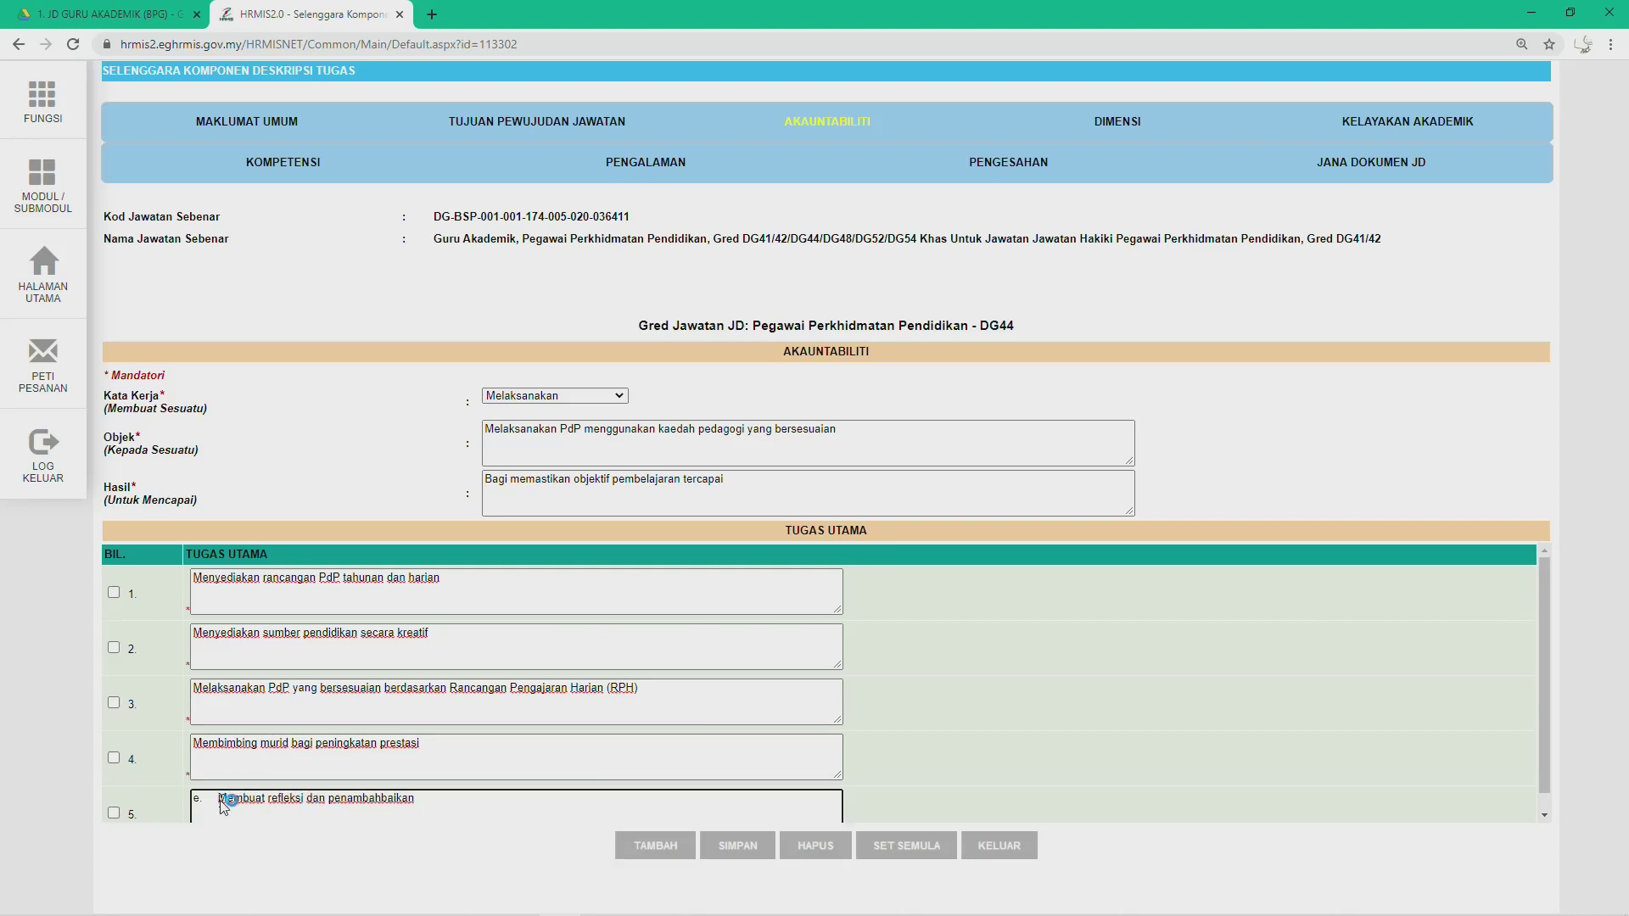
click(222, 801)
key(BackSpace)
key(BackSpace)
key(BackSpace)
scroll(313, 695, down, 1)
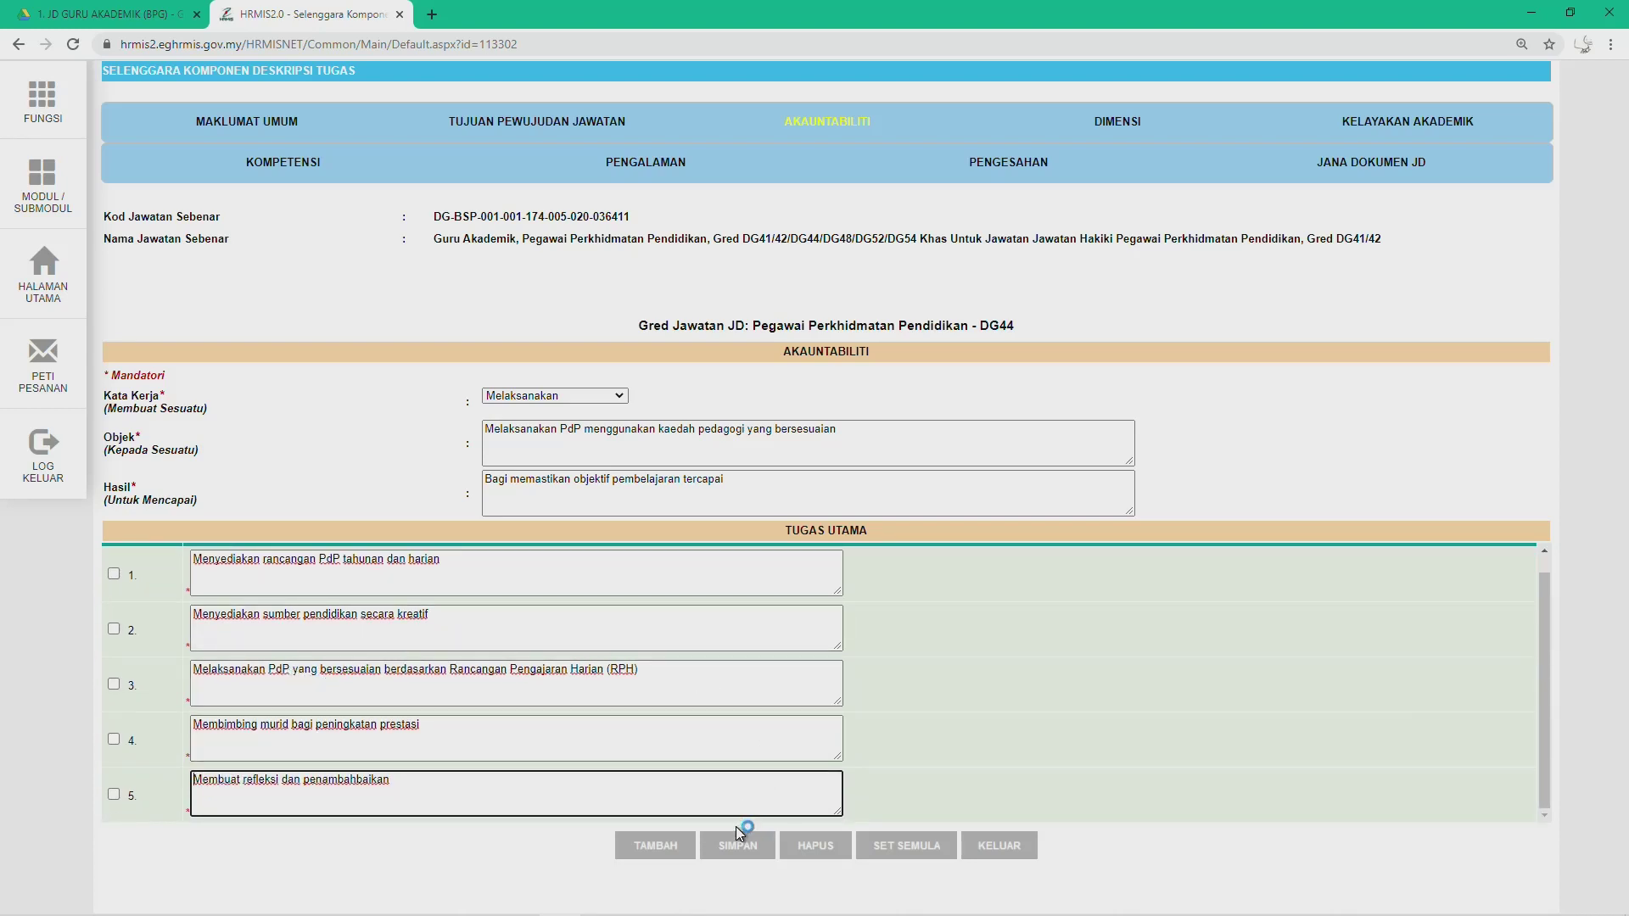
Step: Save the accountability record with its five DG44 Tugas Utama and check it appears as record 4
click(726, 853)
click(730, 851)
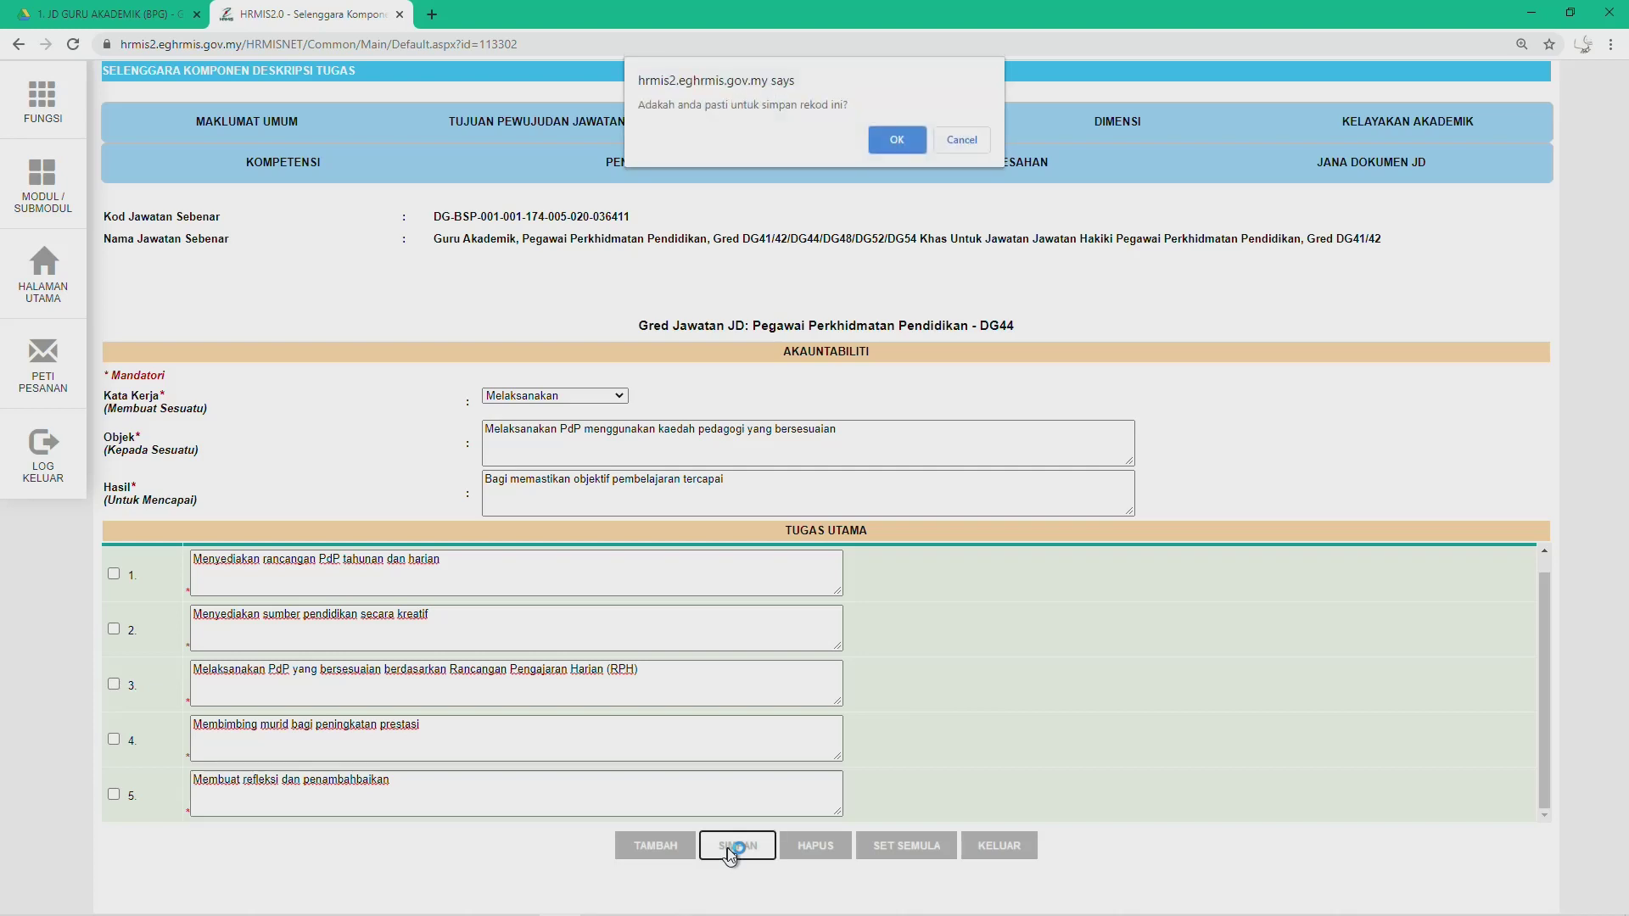
click(878, 138)
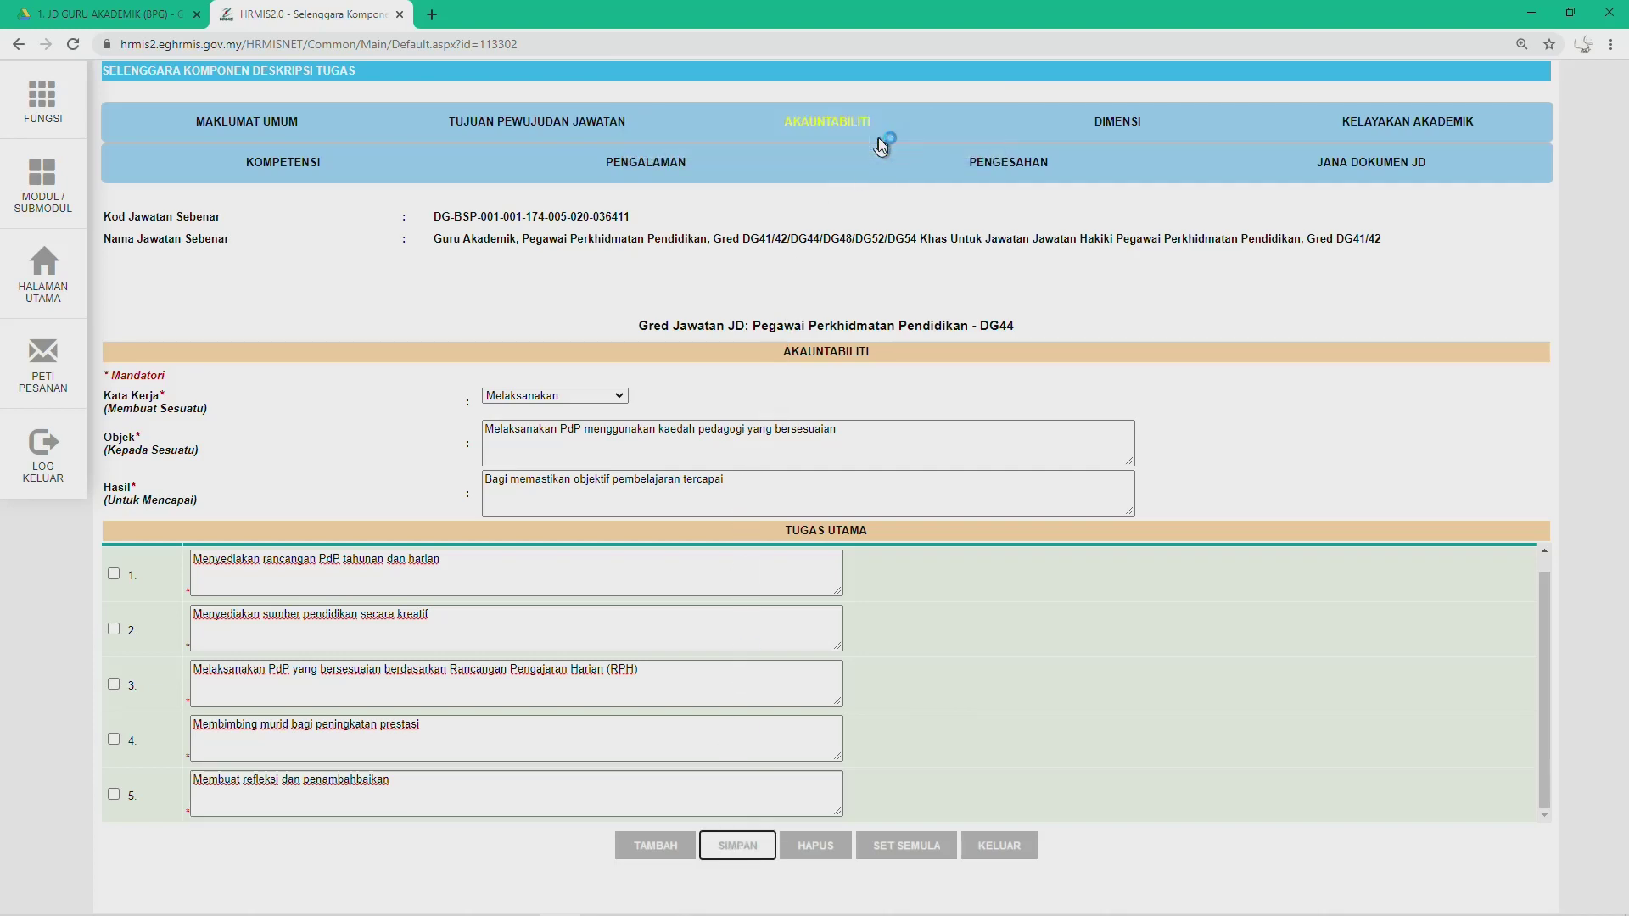
click(955, 139)
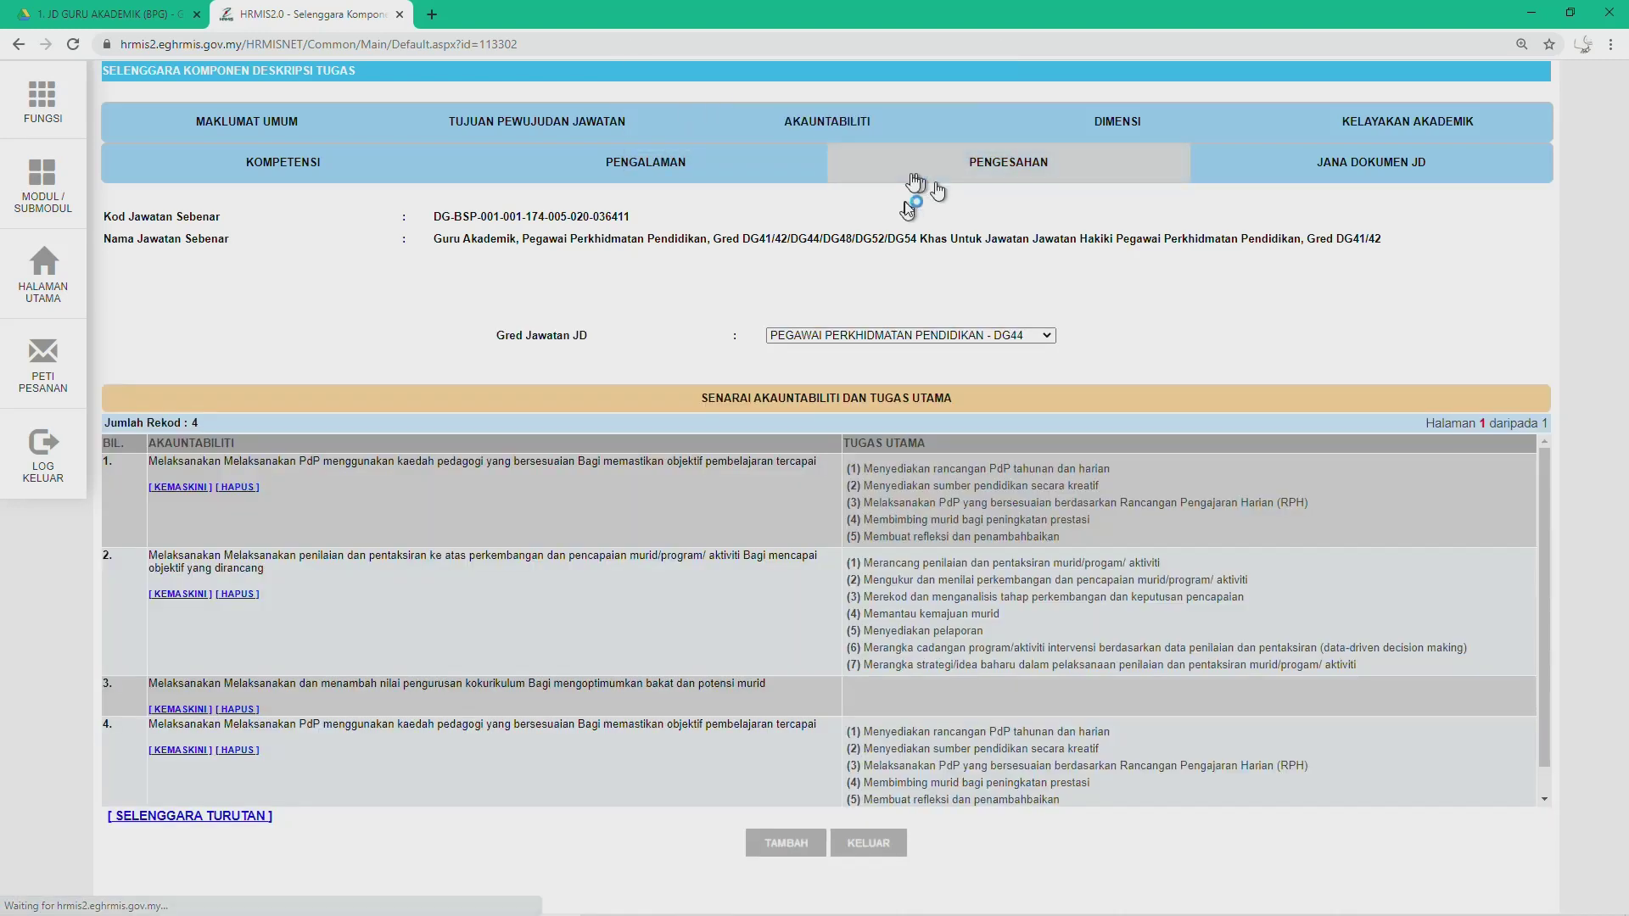
scroll(400, 535, down, 1)
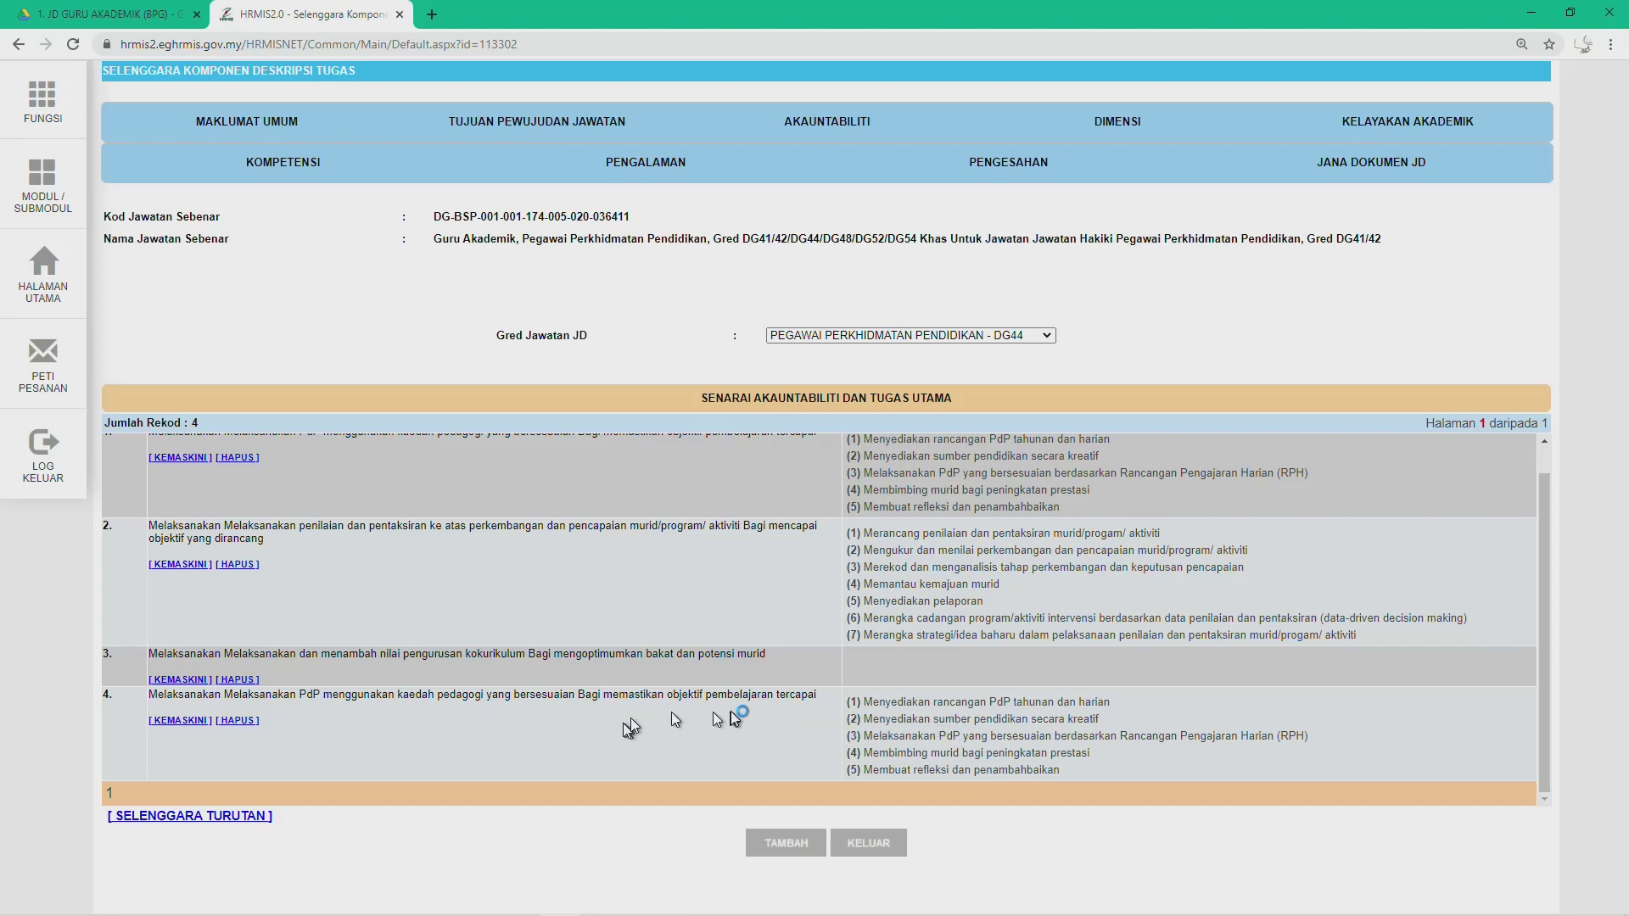
scroll(728, 720, up, 1)
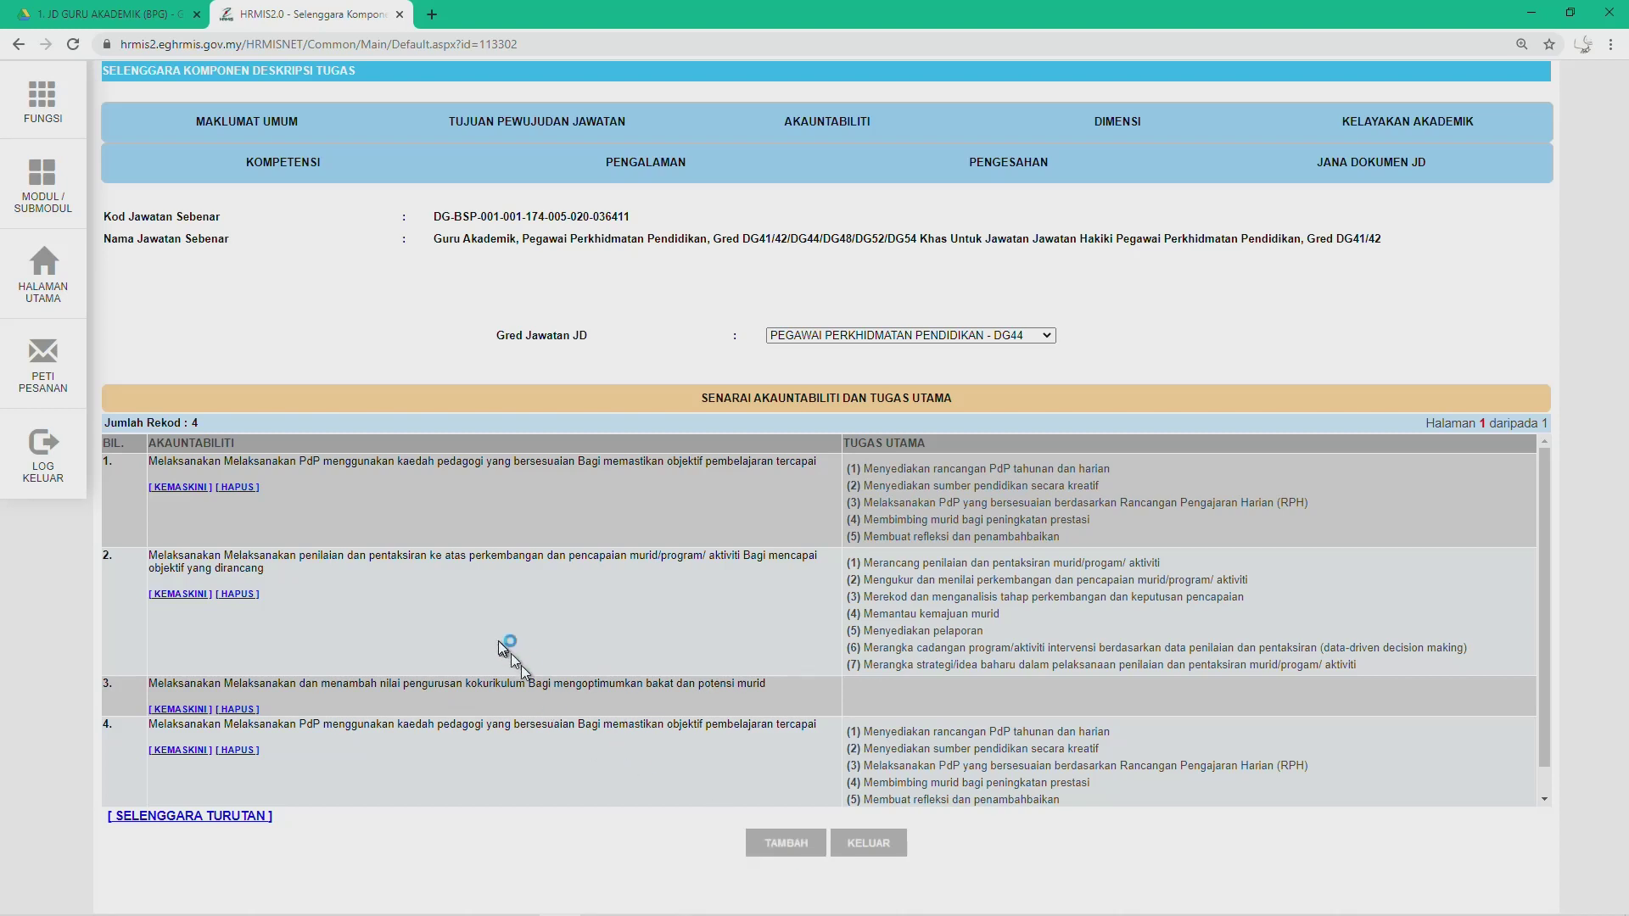
Step: Start a new Akauntabiliti record and bring the Word job description to the front
click(756, 845)
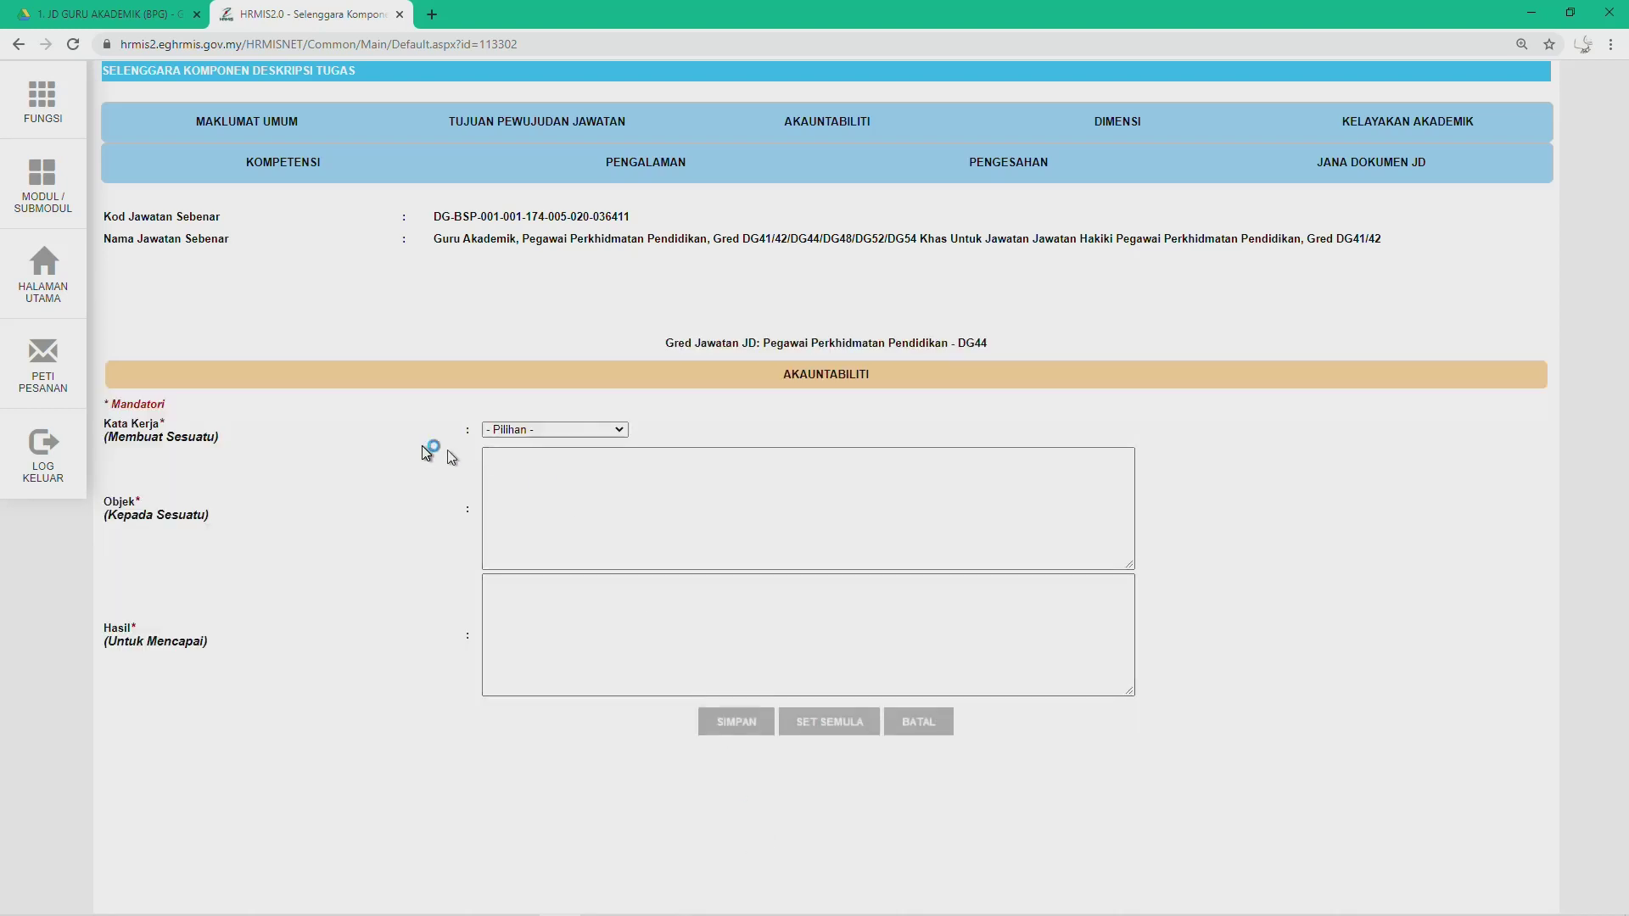
mouse_move(582, 891)
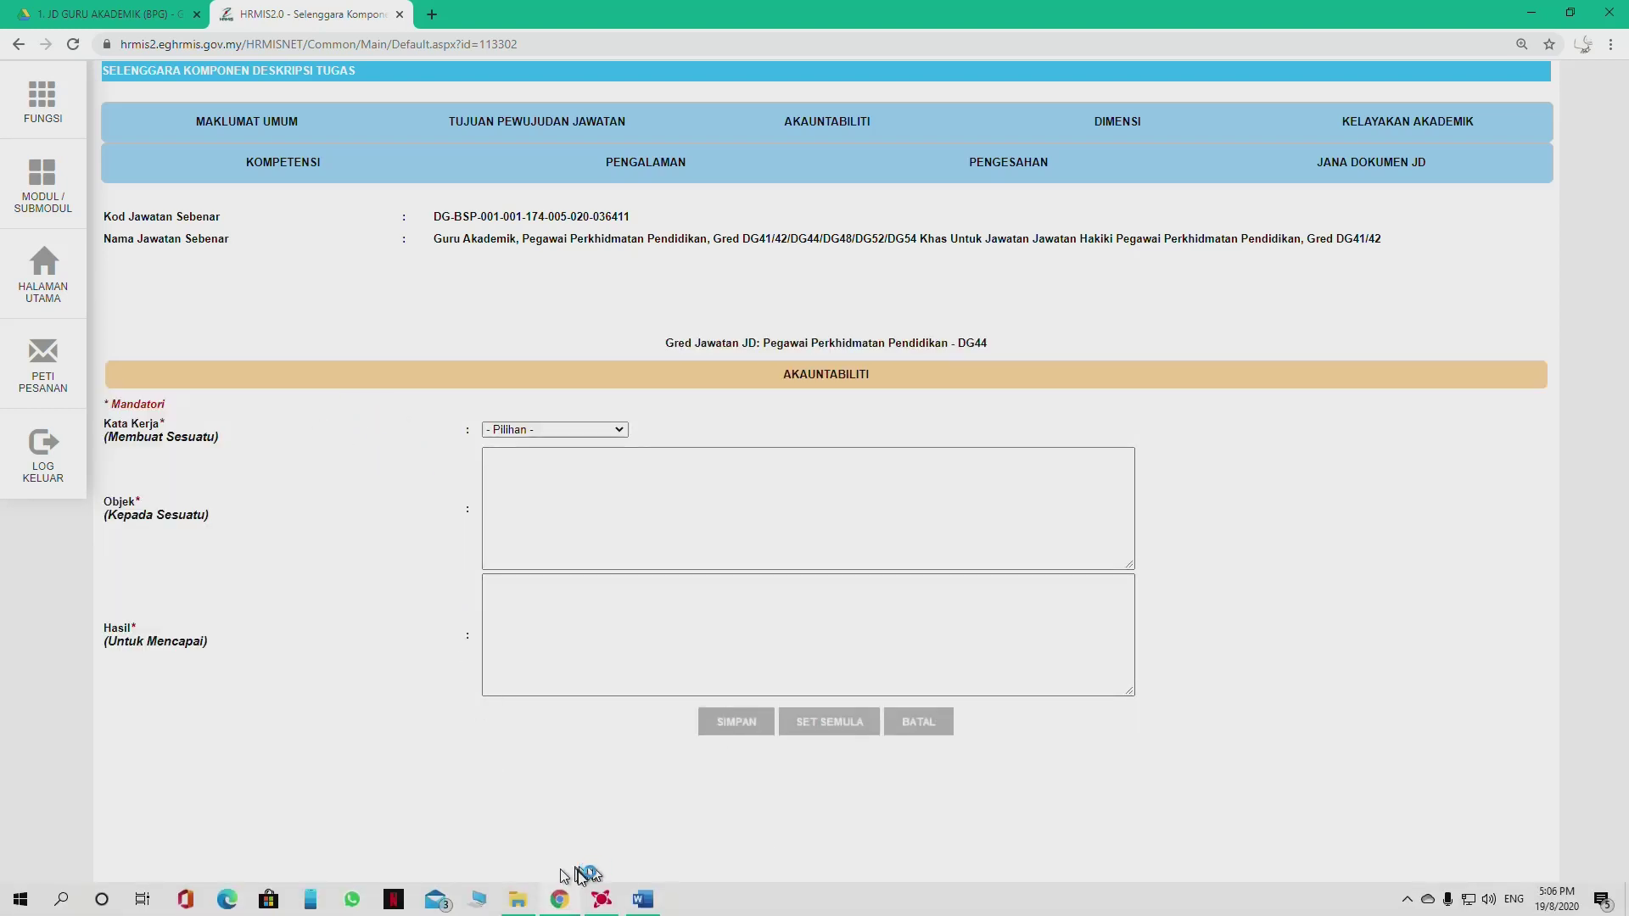
click(643, 900)
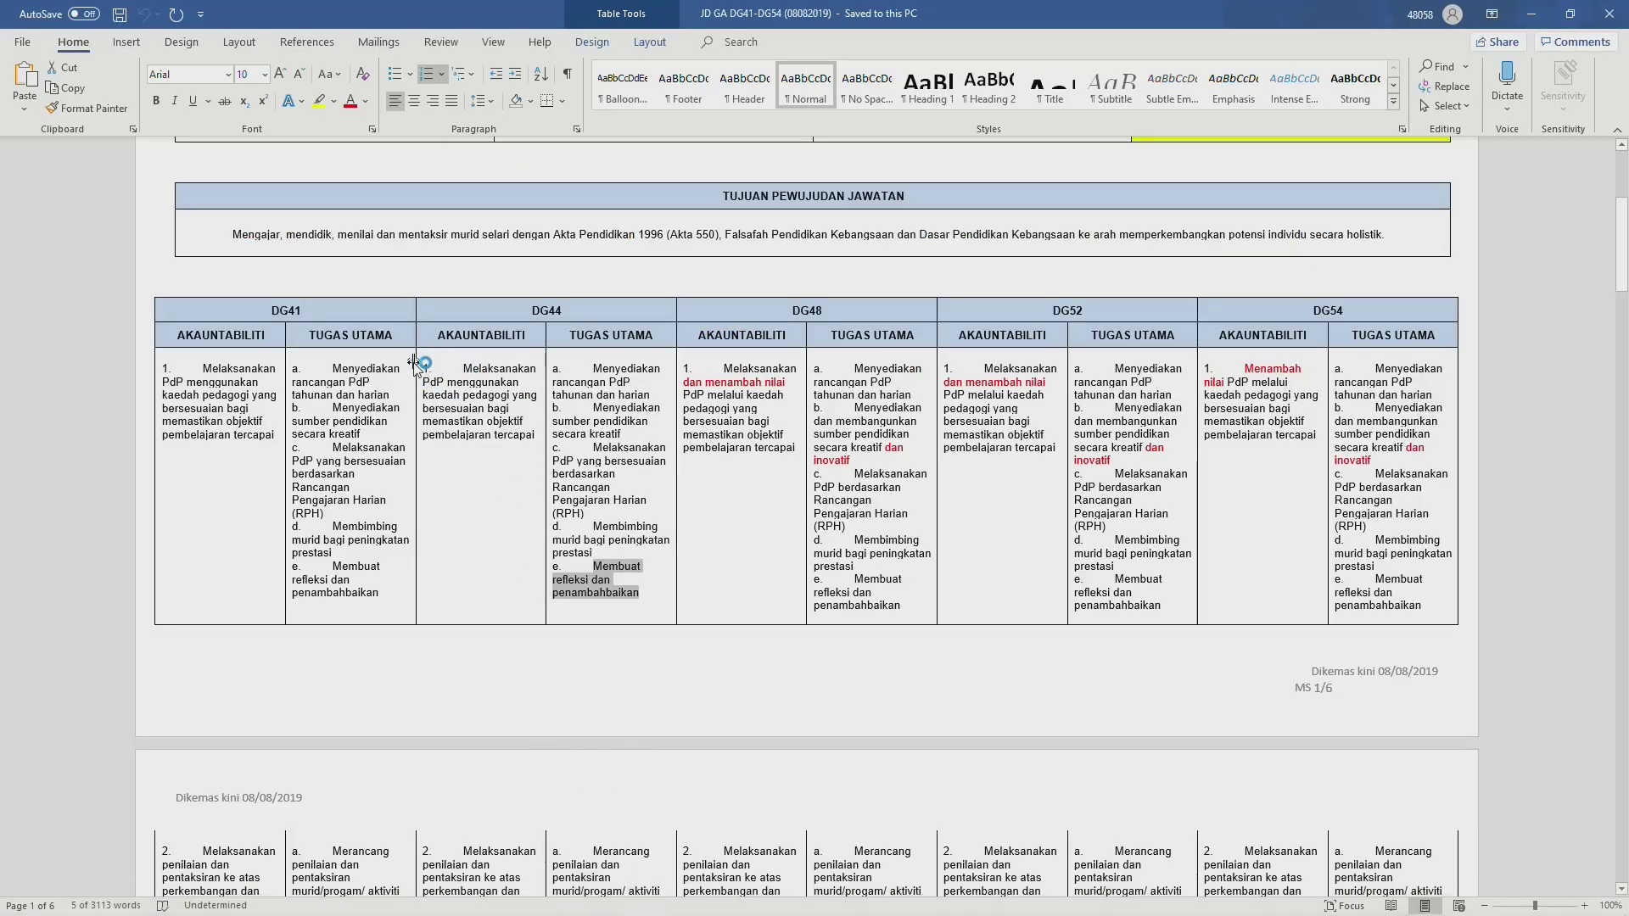
Step: Review the DG44 accountability rows in the Word JD table, then return to HRMIS 2.0
scroll(438, 371, down, 5)
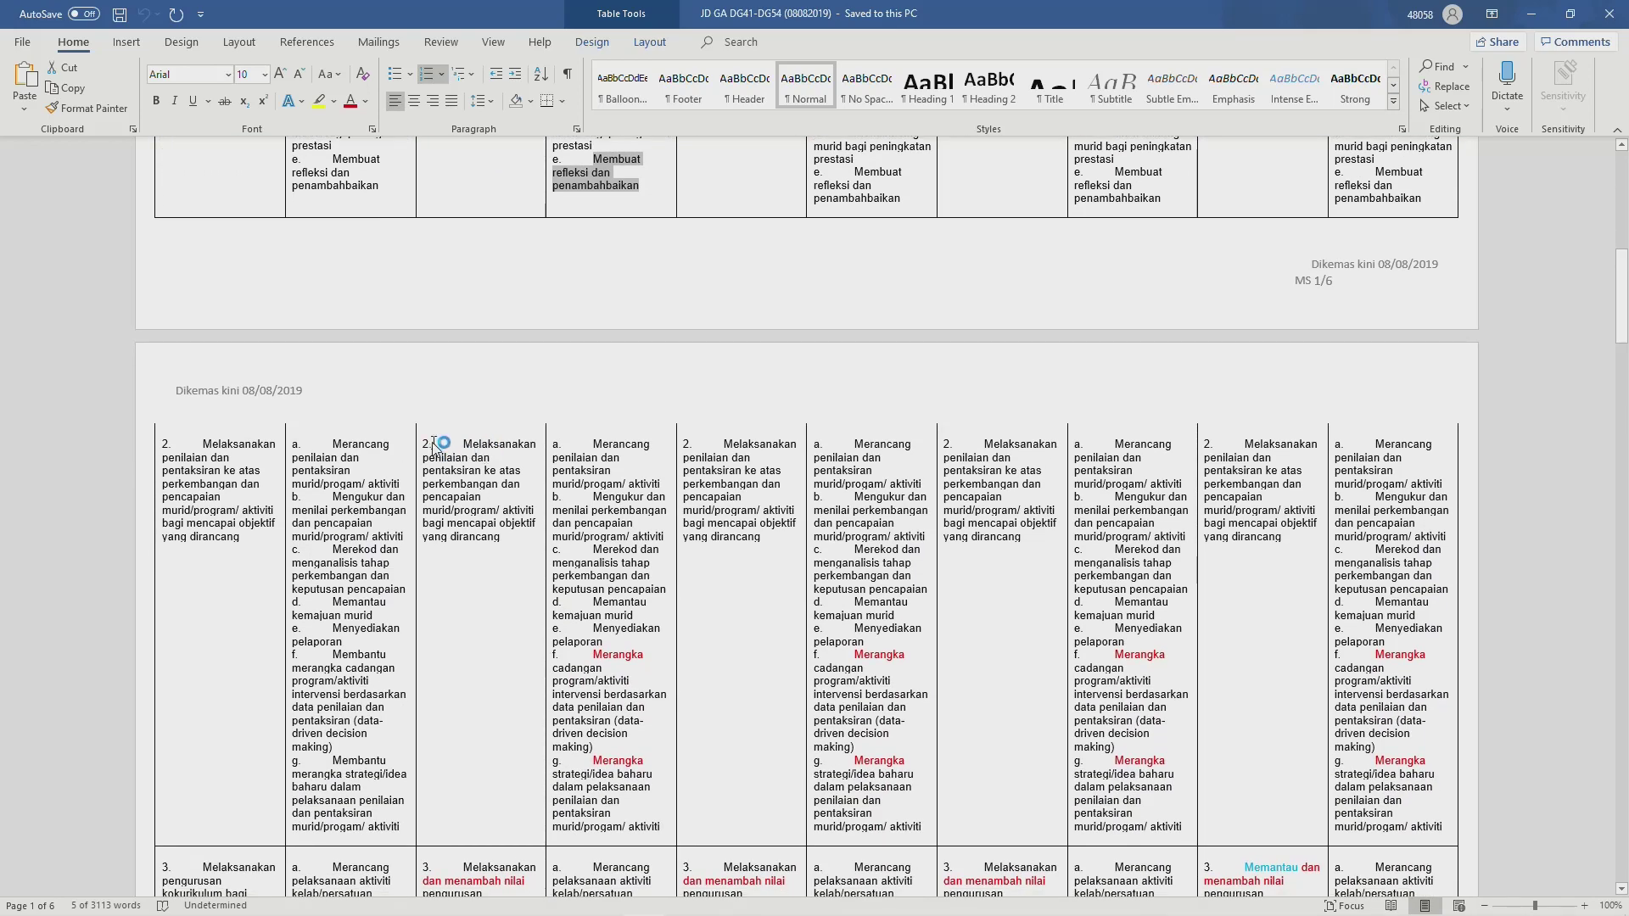
scroll(600, 450, up, 5)
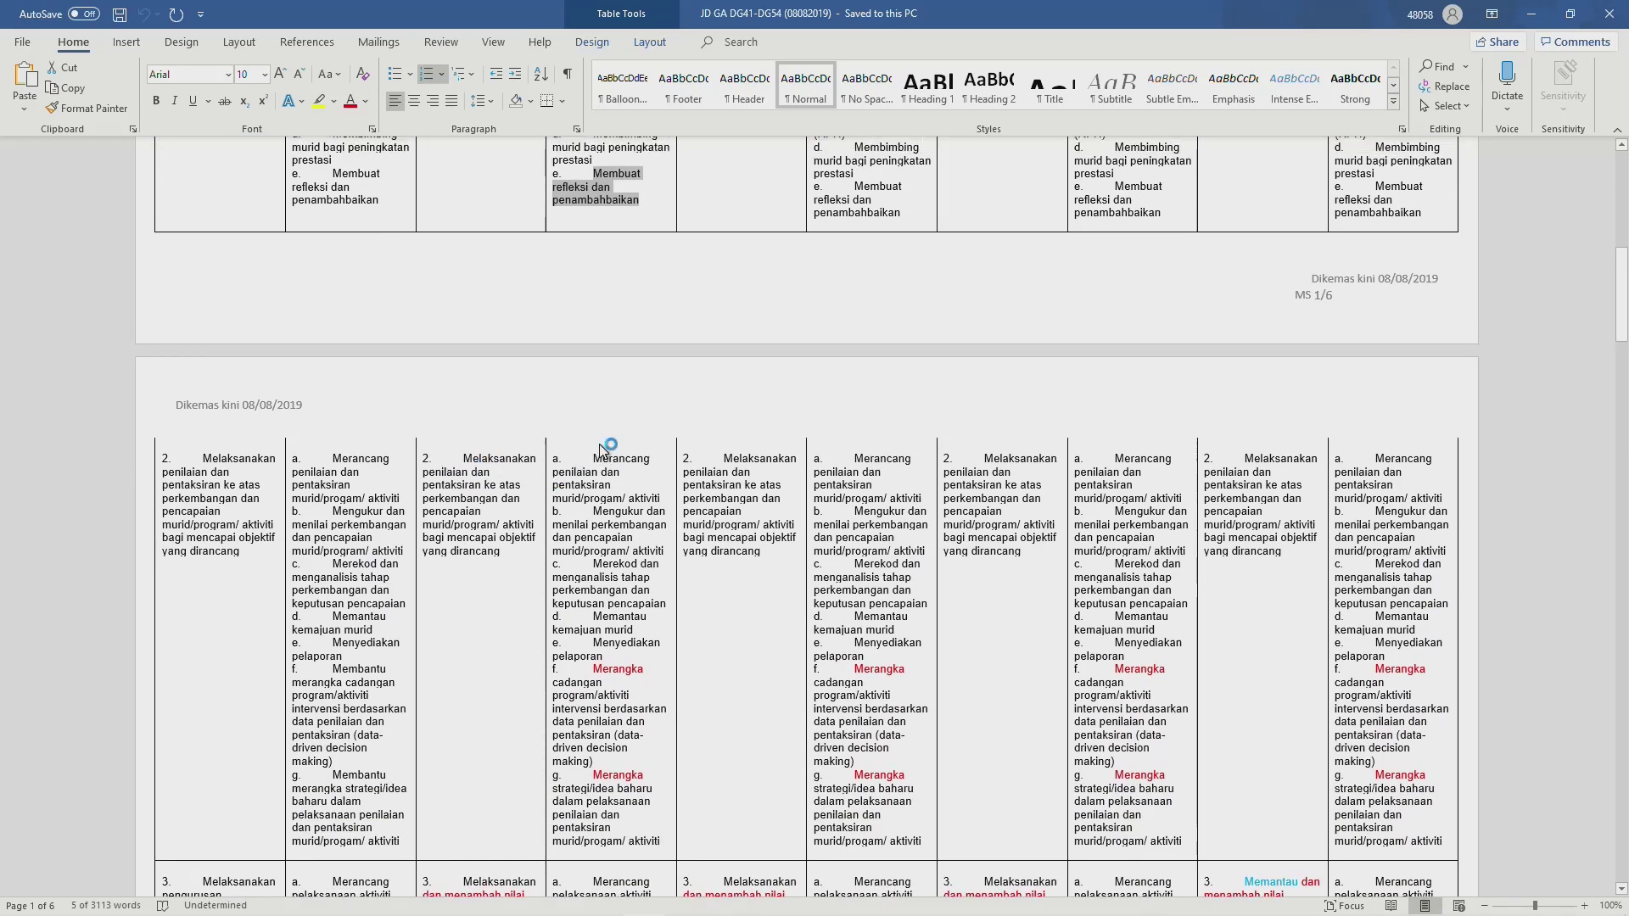
scroll(600, 450, up, 2)
scroll(430, 539, down, 5)
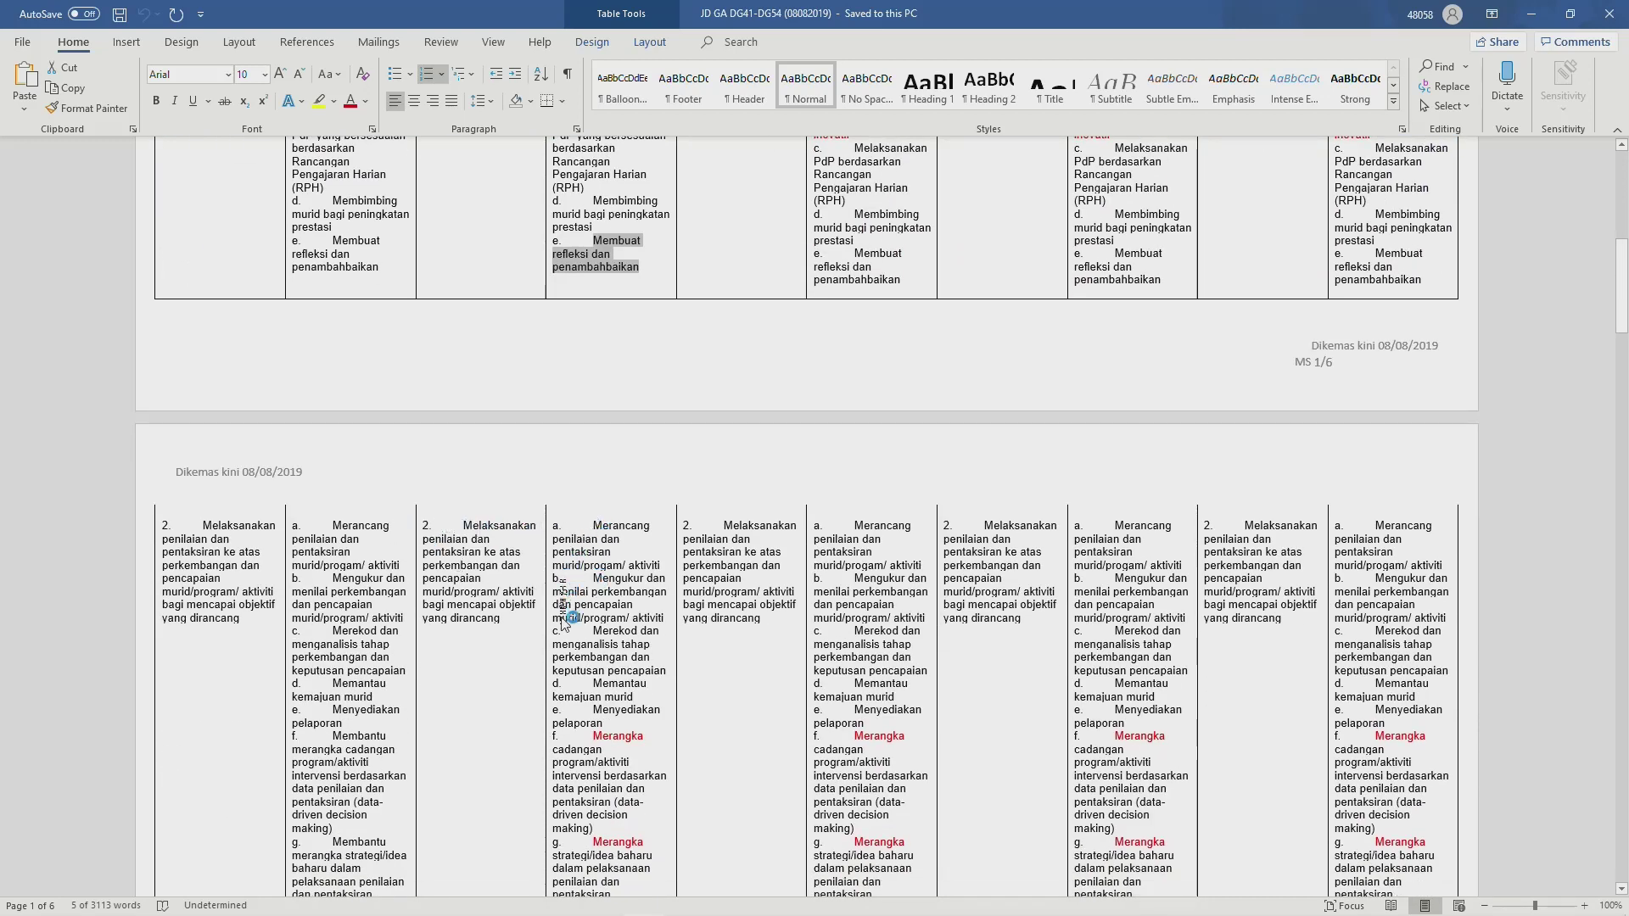
scroll(570, 730, down, 1)
scroll(576, 728, down, 1)
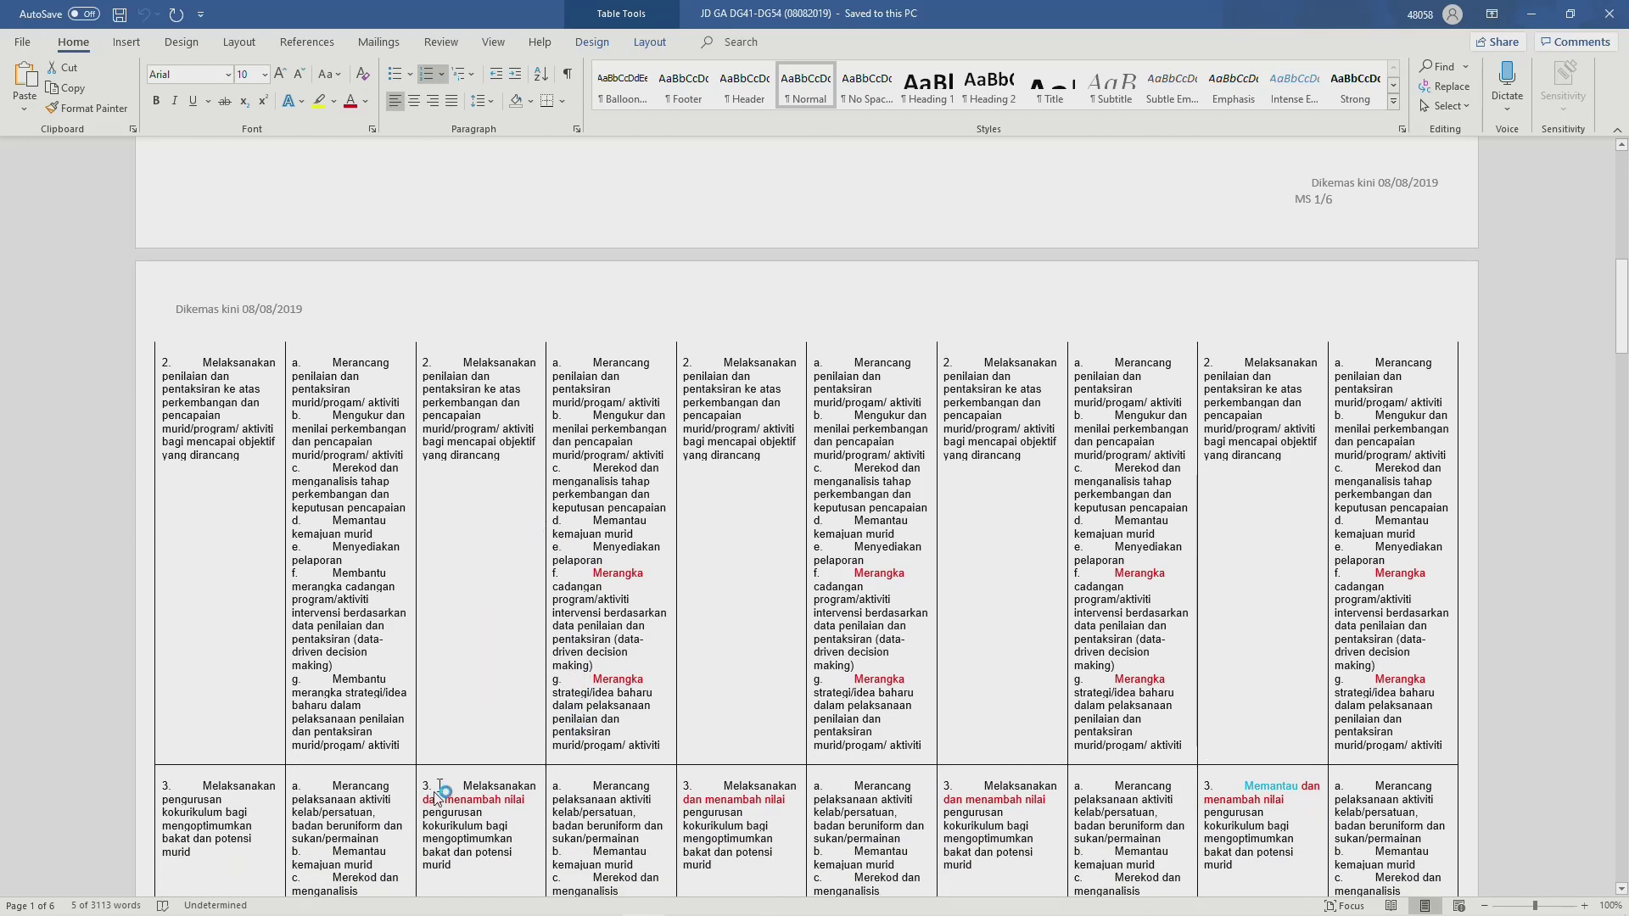
scroll(581, 827, down, 2)
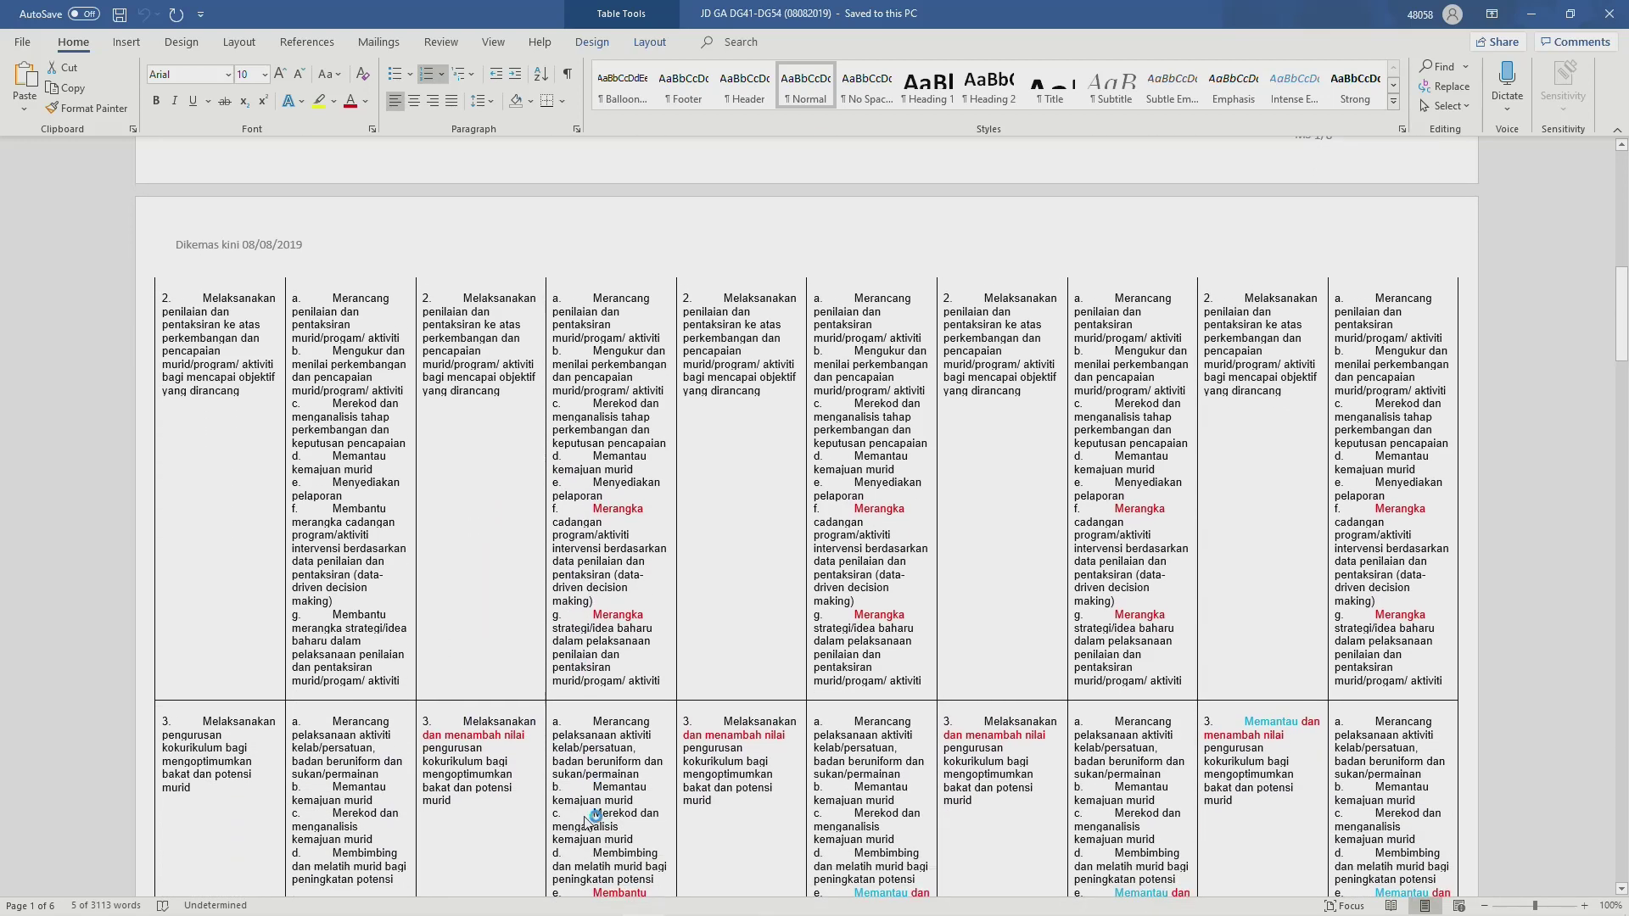
scroll(583, 746, down, 1)
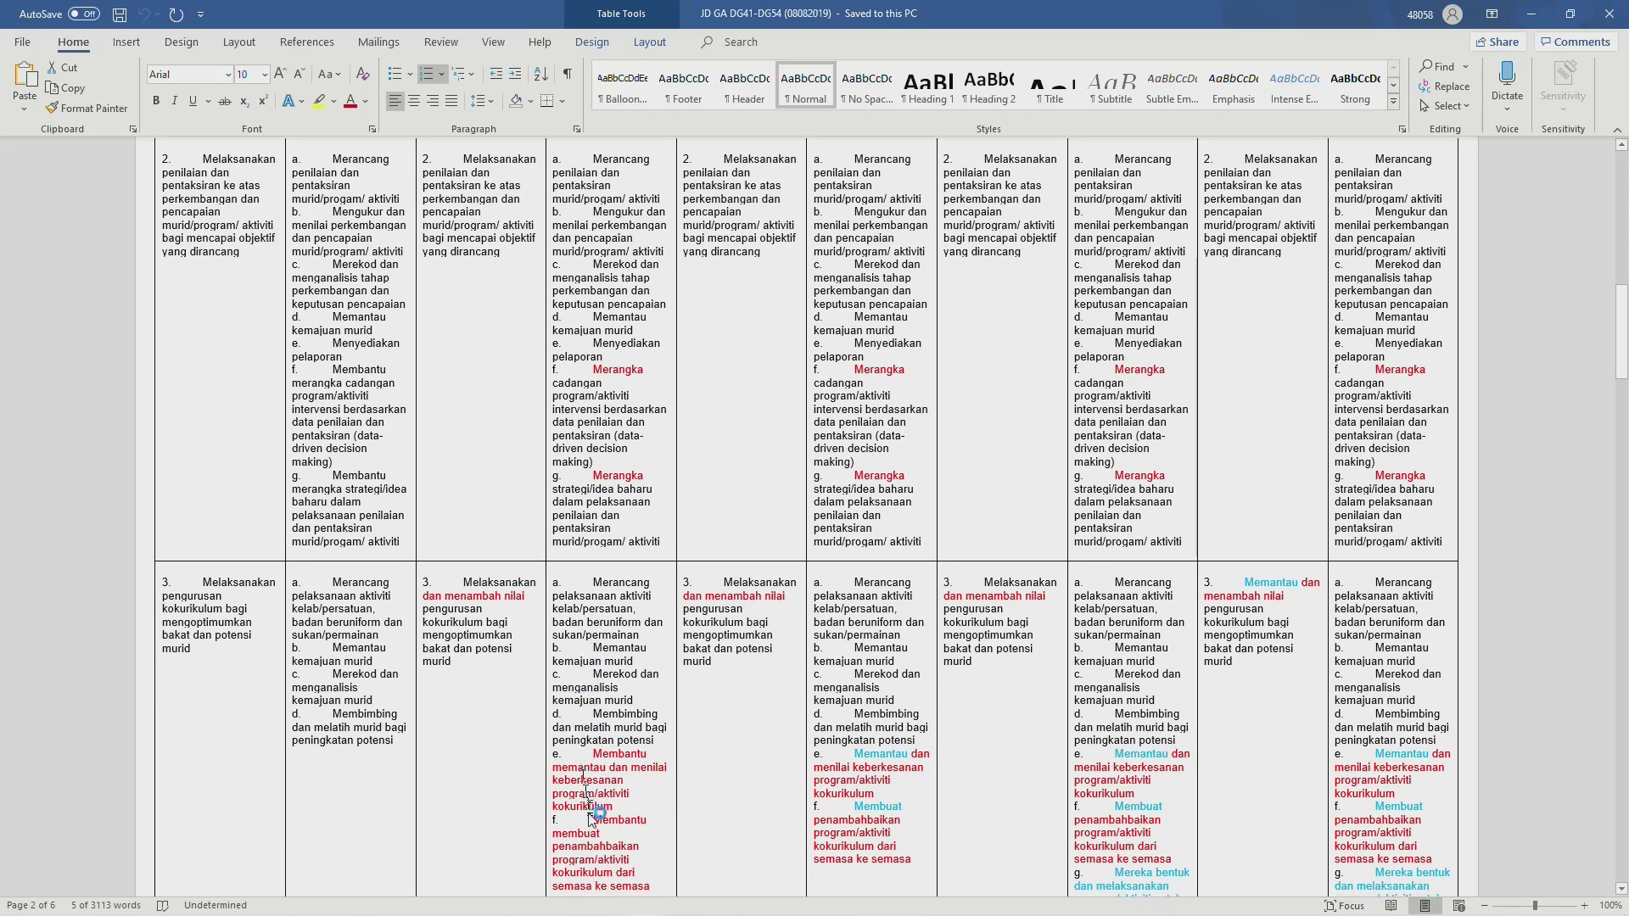
scroll(591, 823, down, 6)
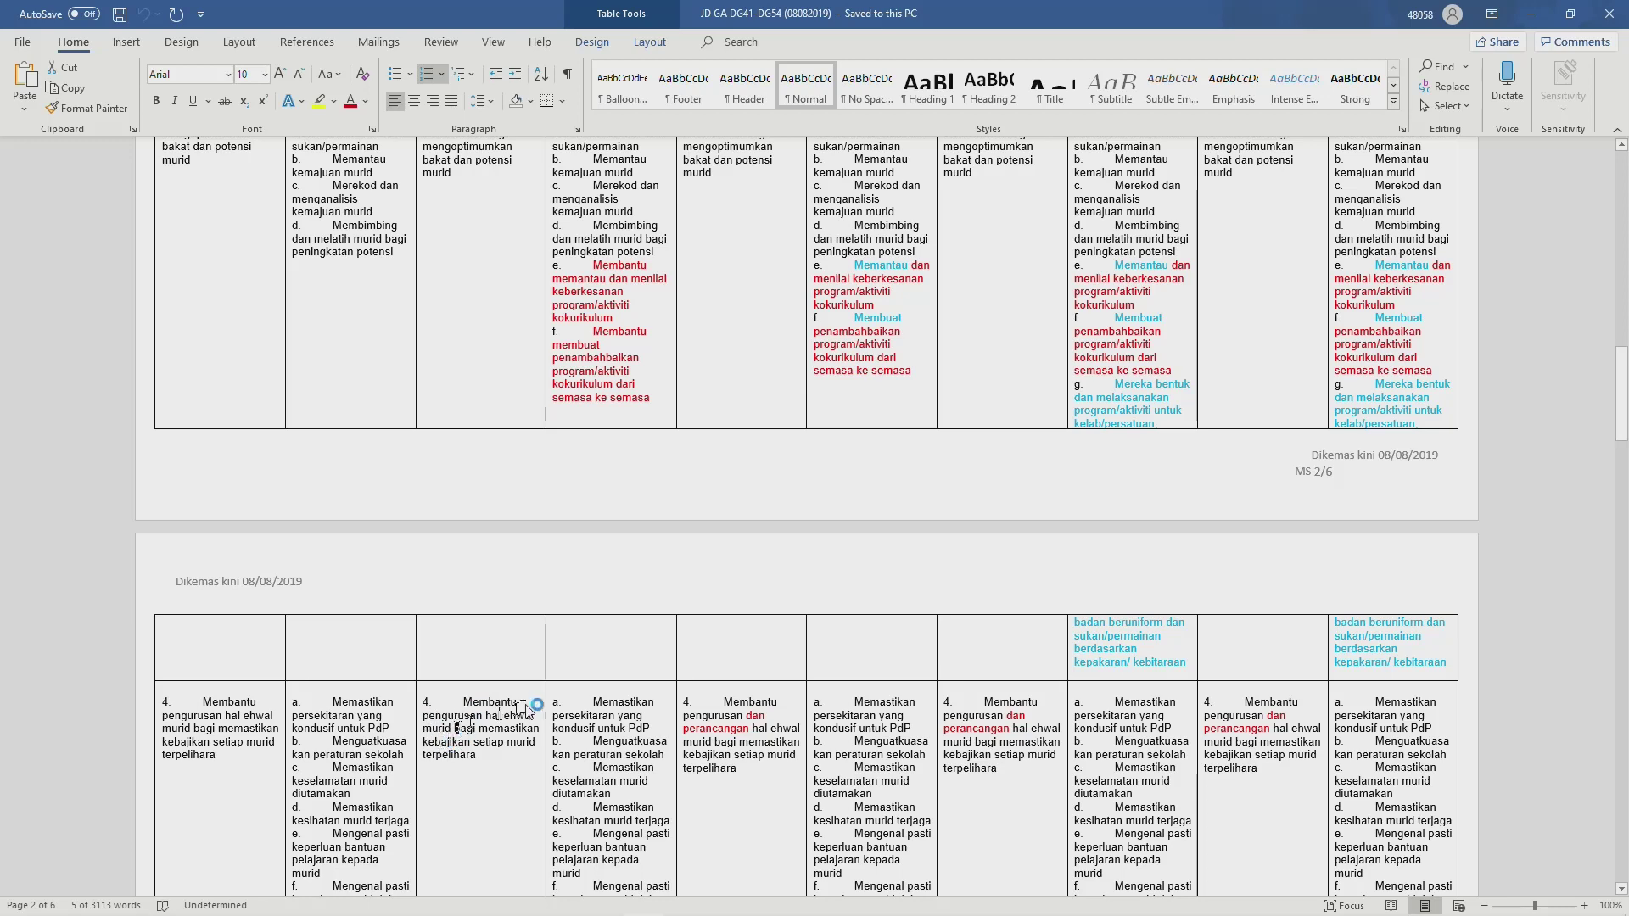
scroll(583, 696, down, 3)
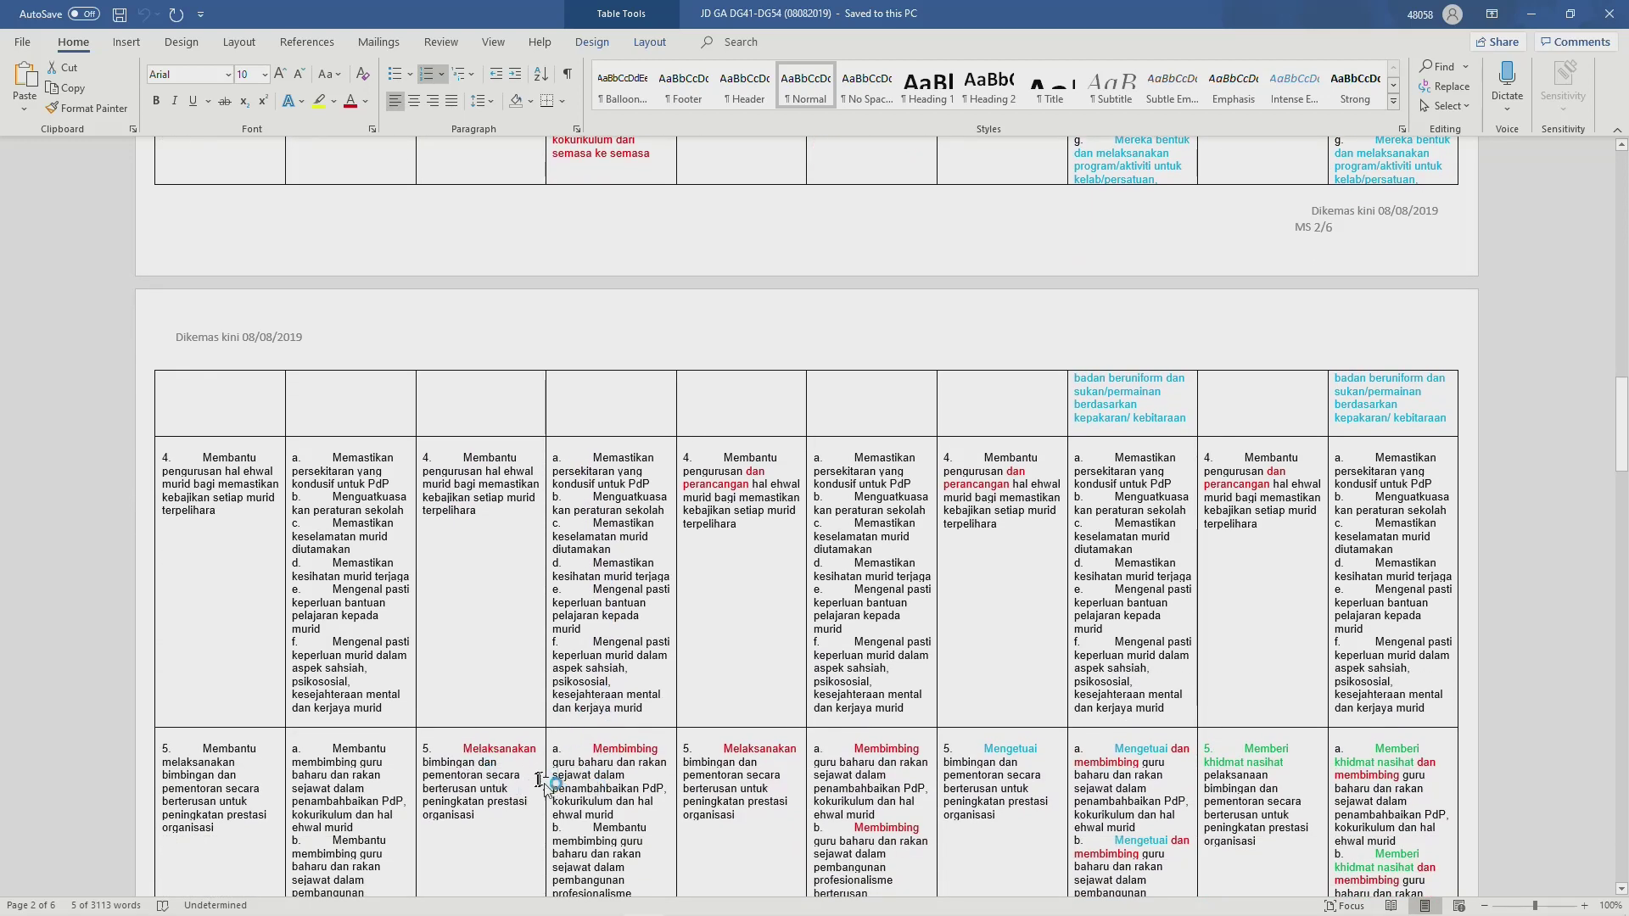
scroll(547, 776, down, 3)
scroll(552, 780, down, 8)
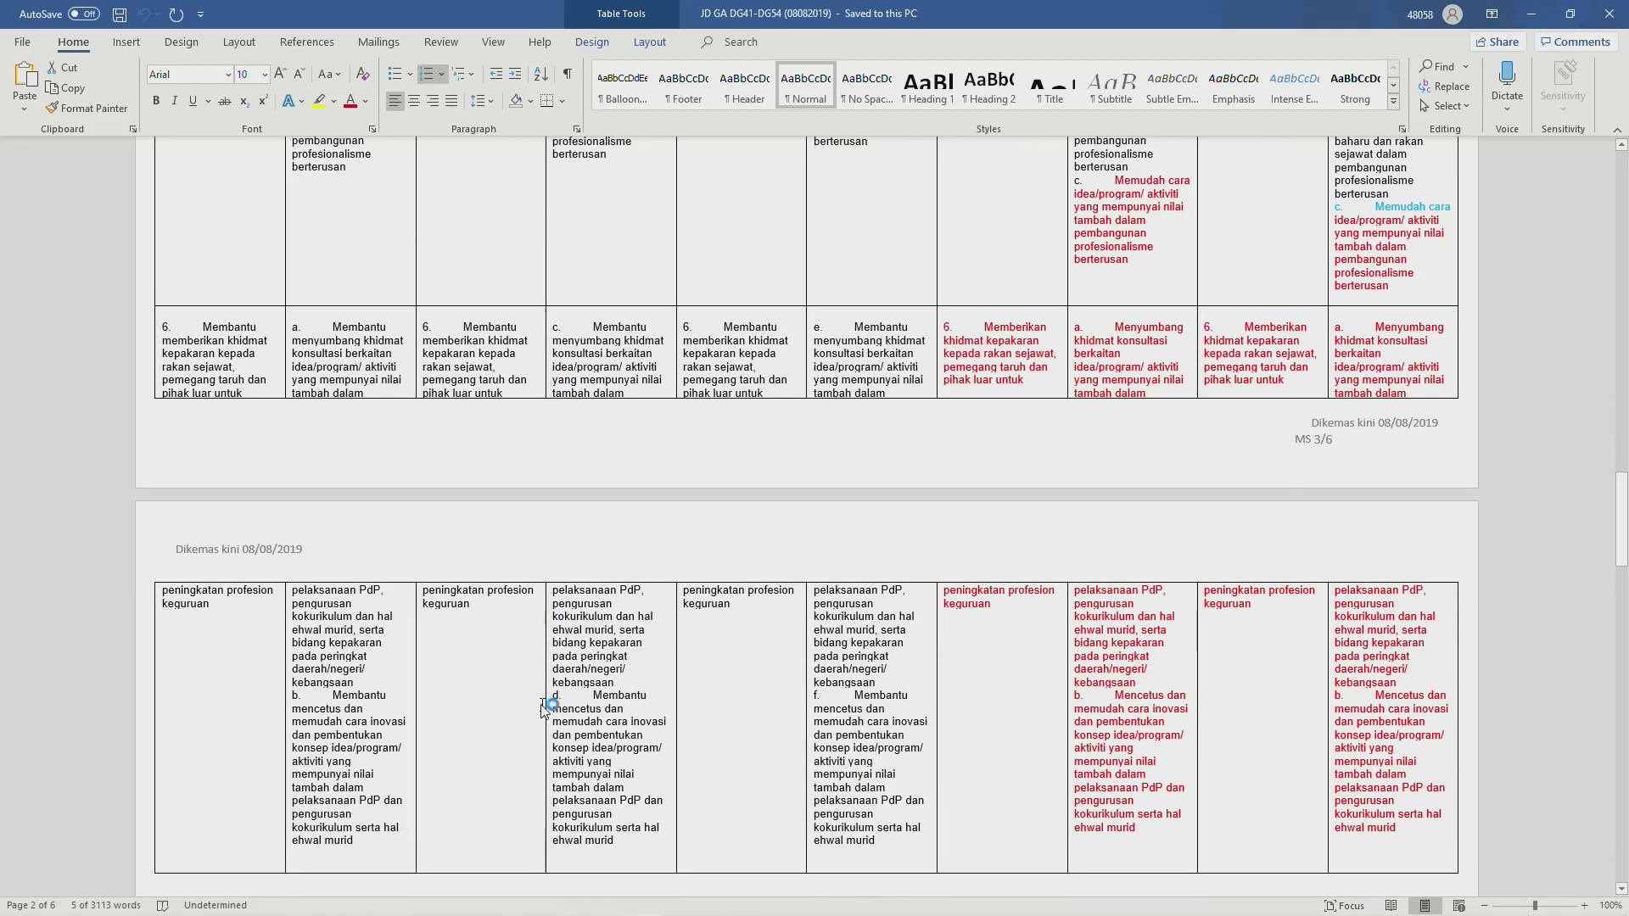
scroll(543, 708, down, 10)
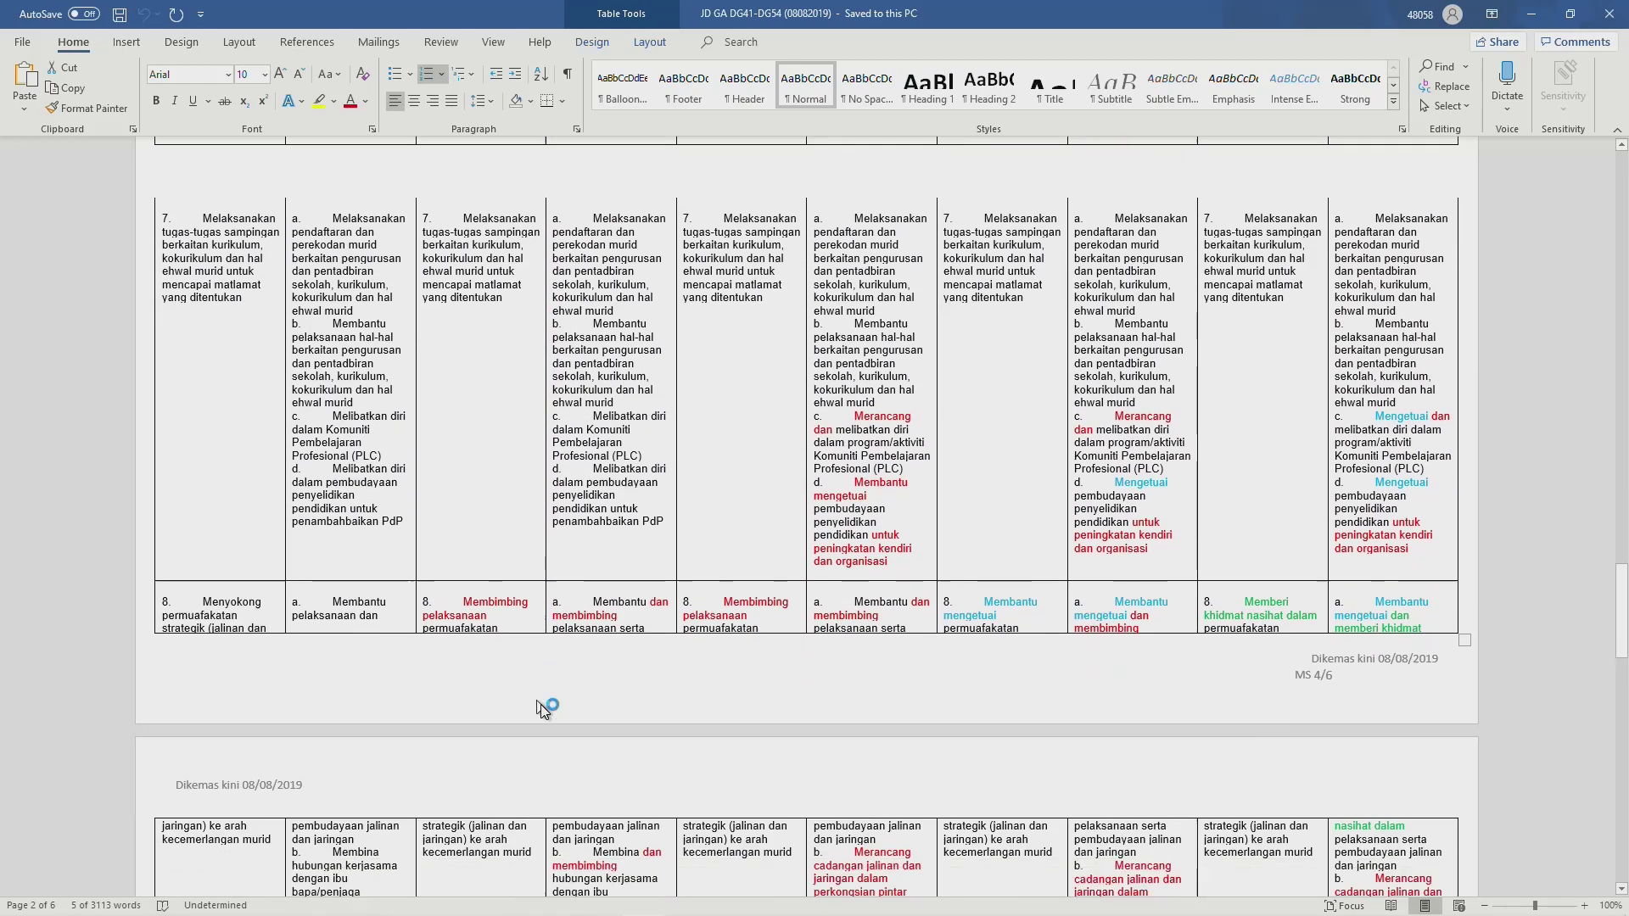
scroll(543, 707, down, 2)
scroll(550, 669, up, 12)
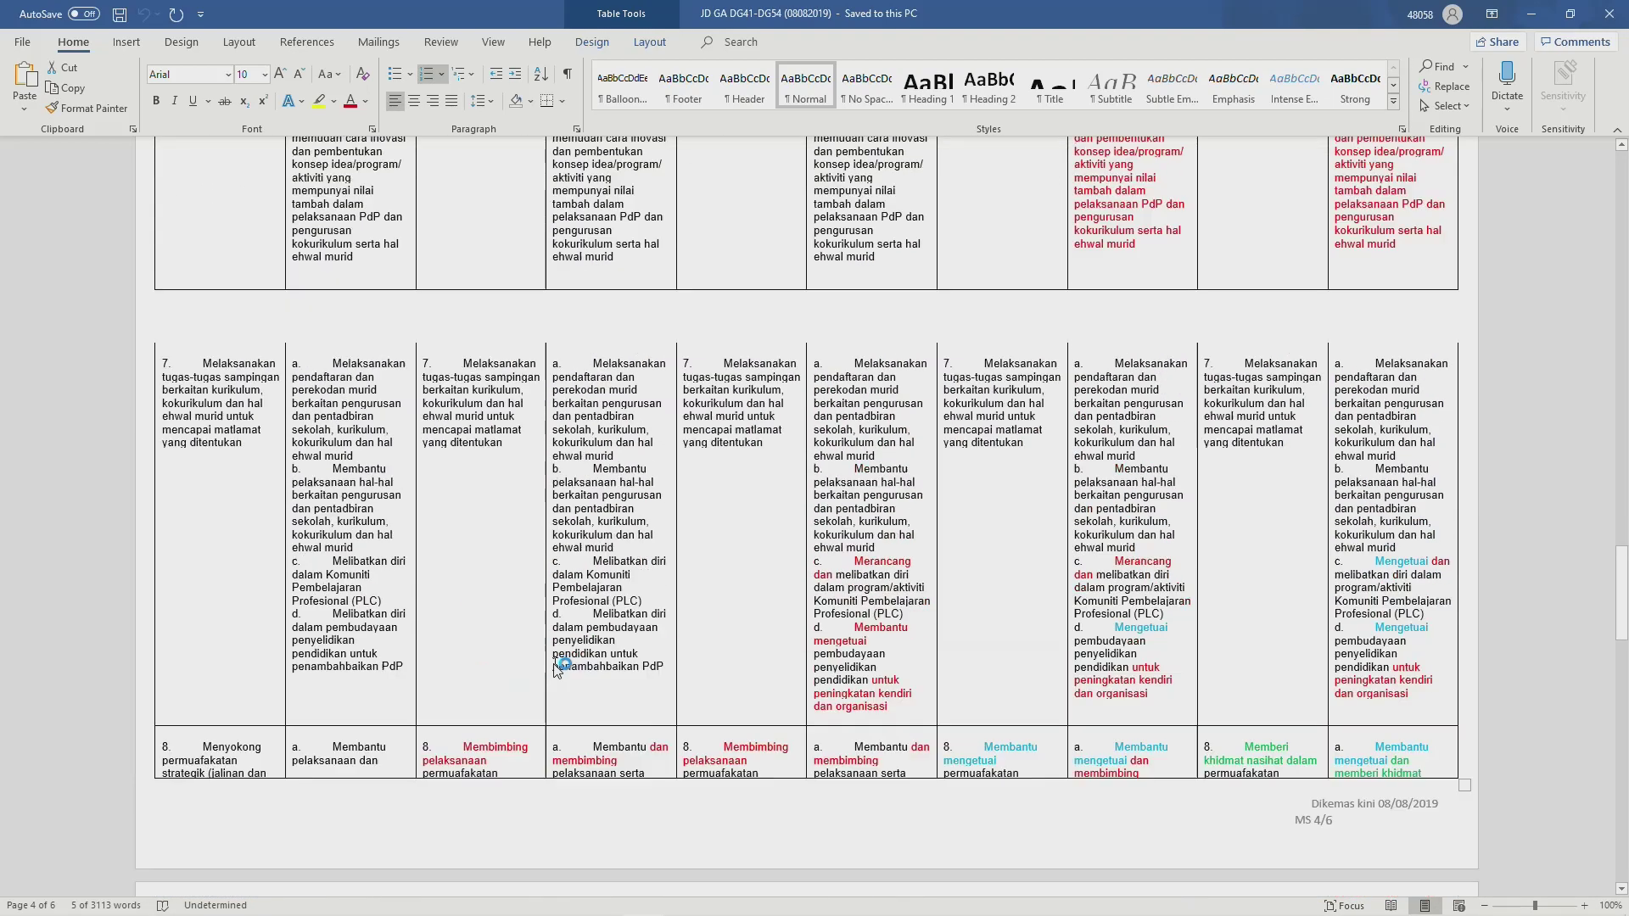
scroll(560, 666, up, 20)
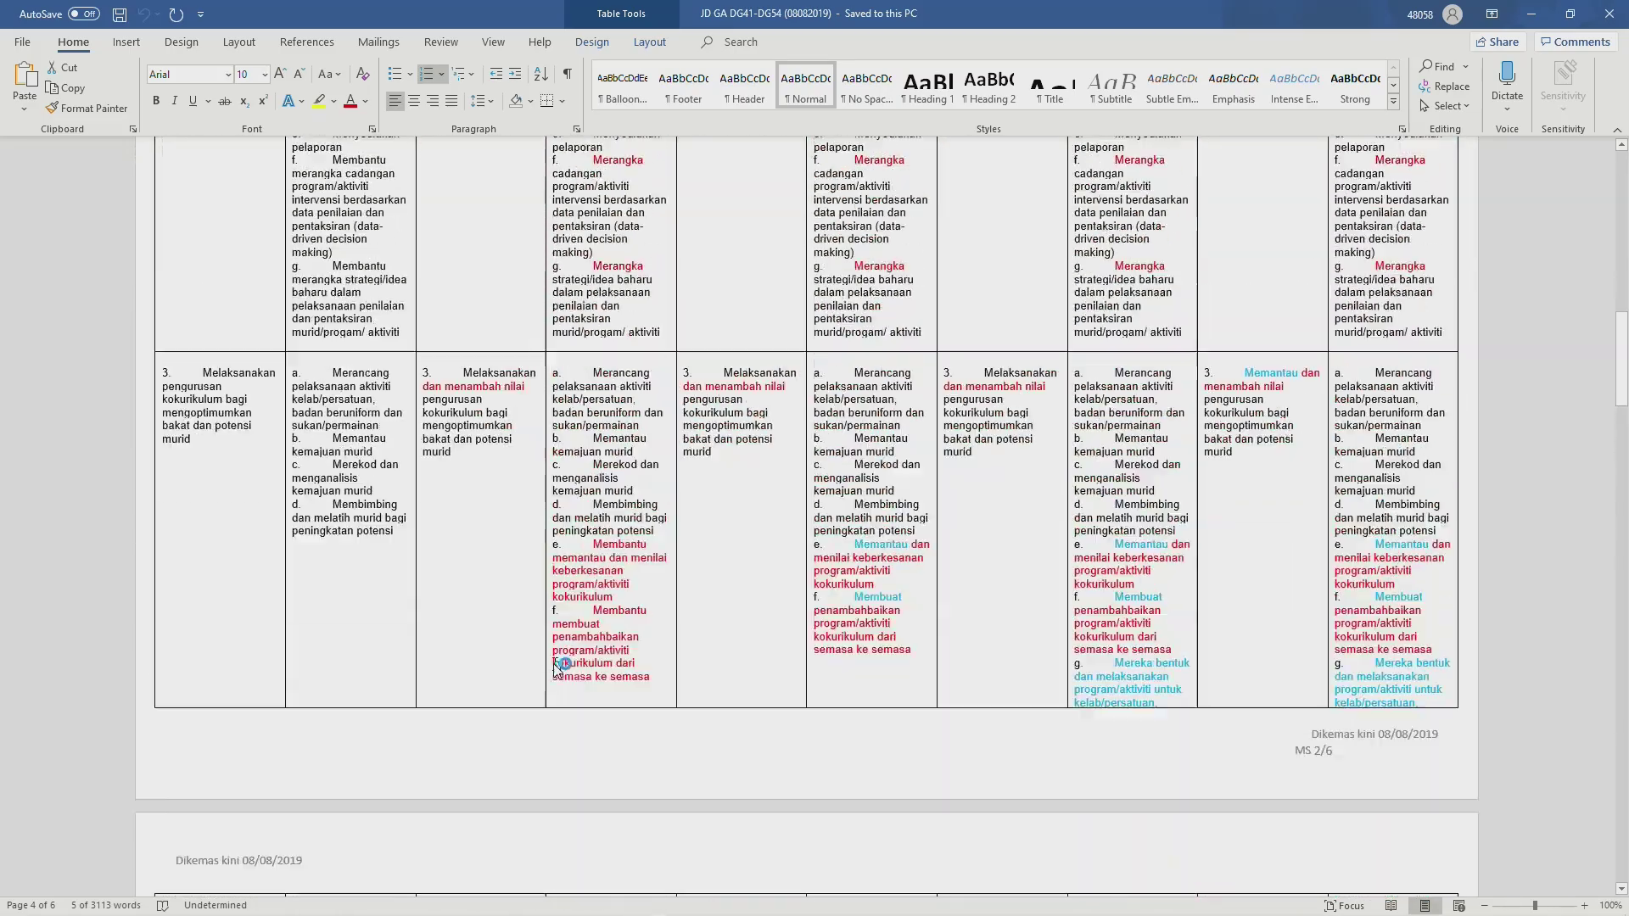
scroll(558, 666, up, 11)
scroll(556, 668, down, 4)
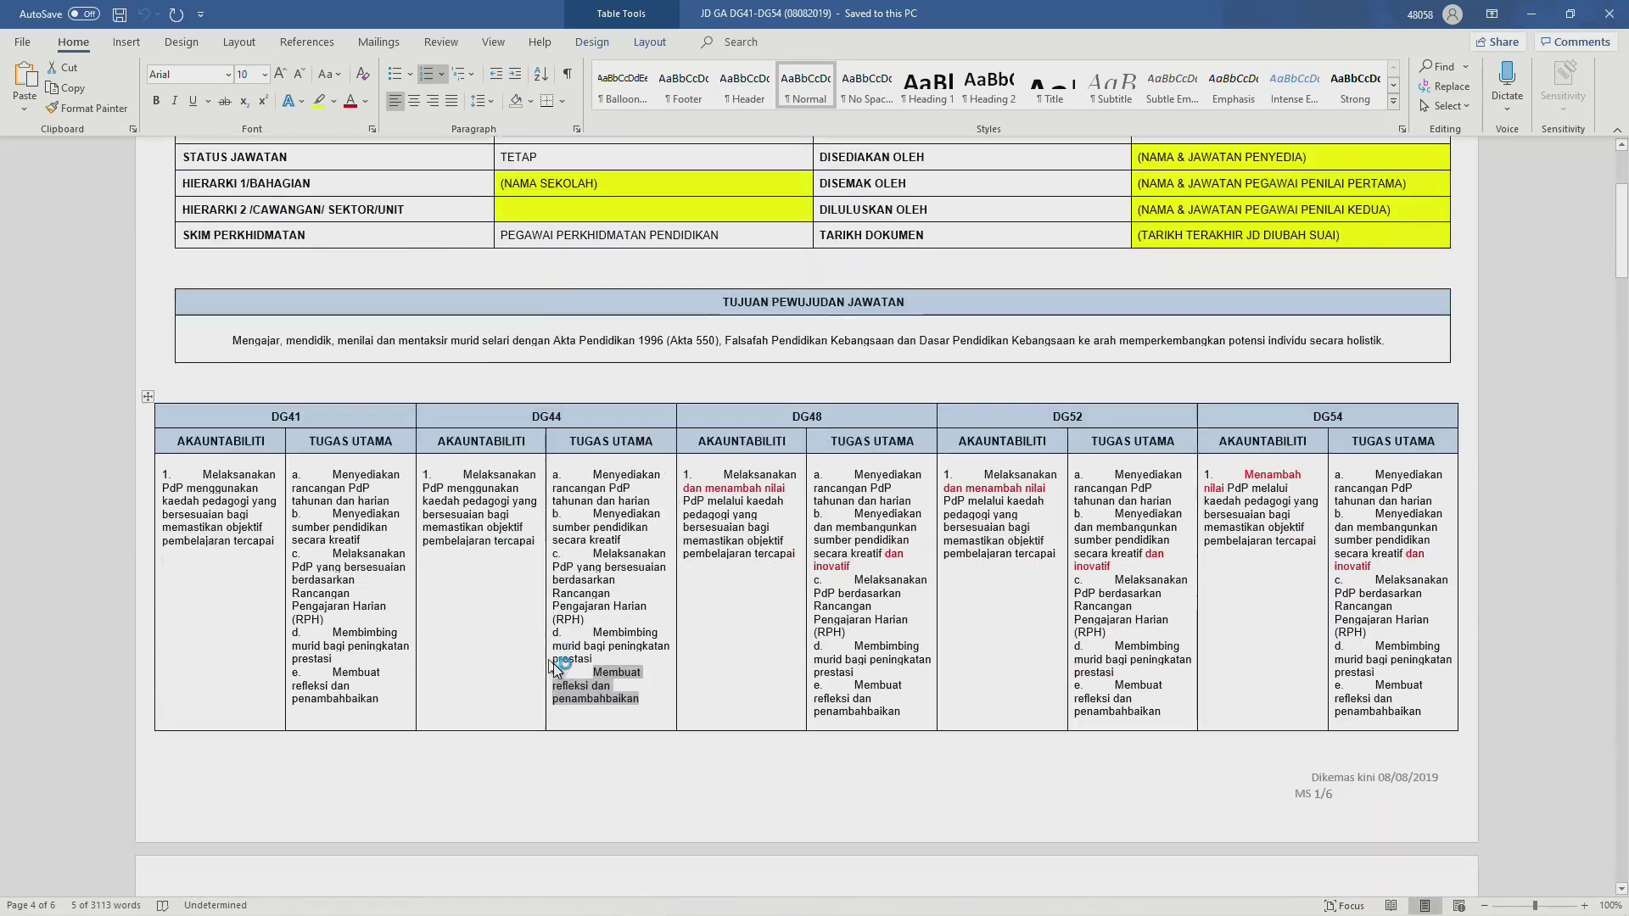
scroll(556, 669, down, 4)
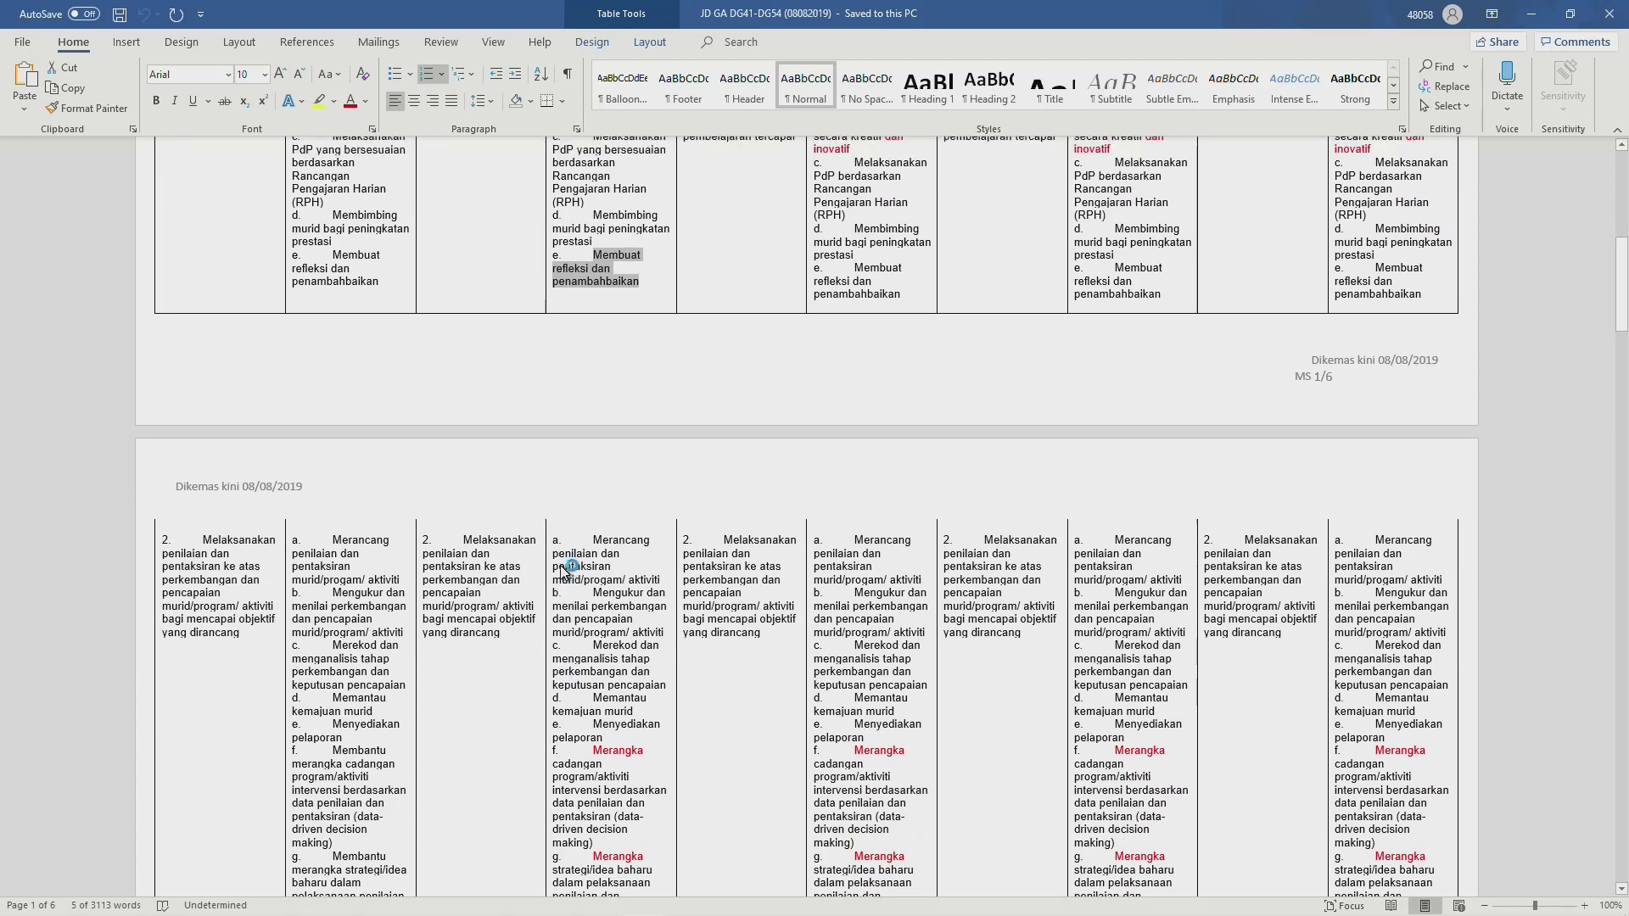
scroll(478, 371, up, 5)
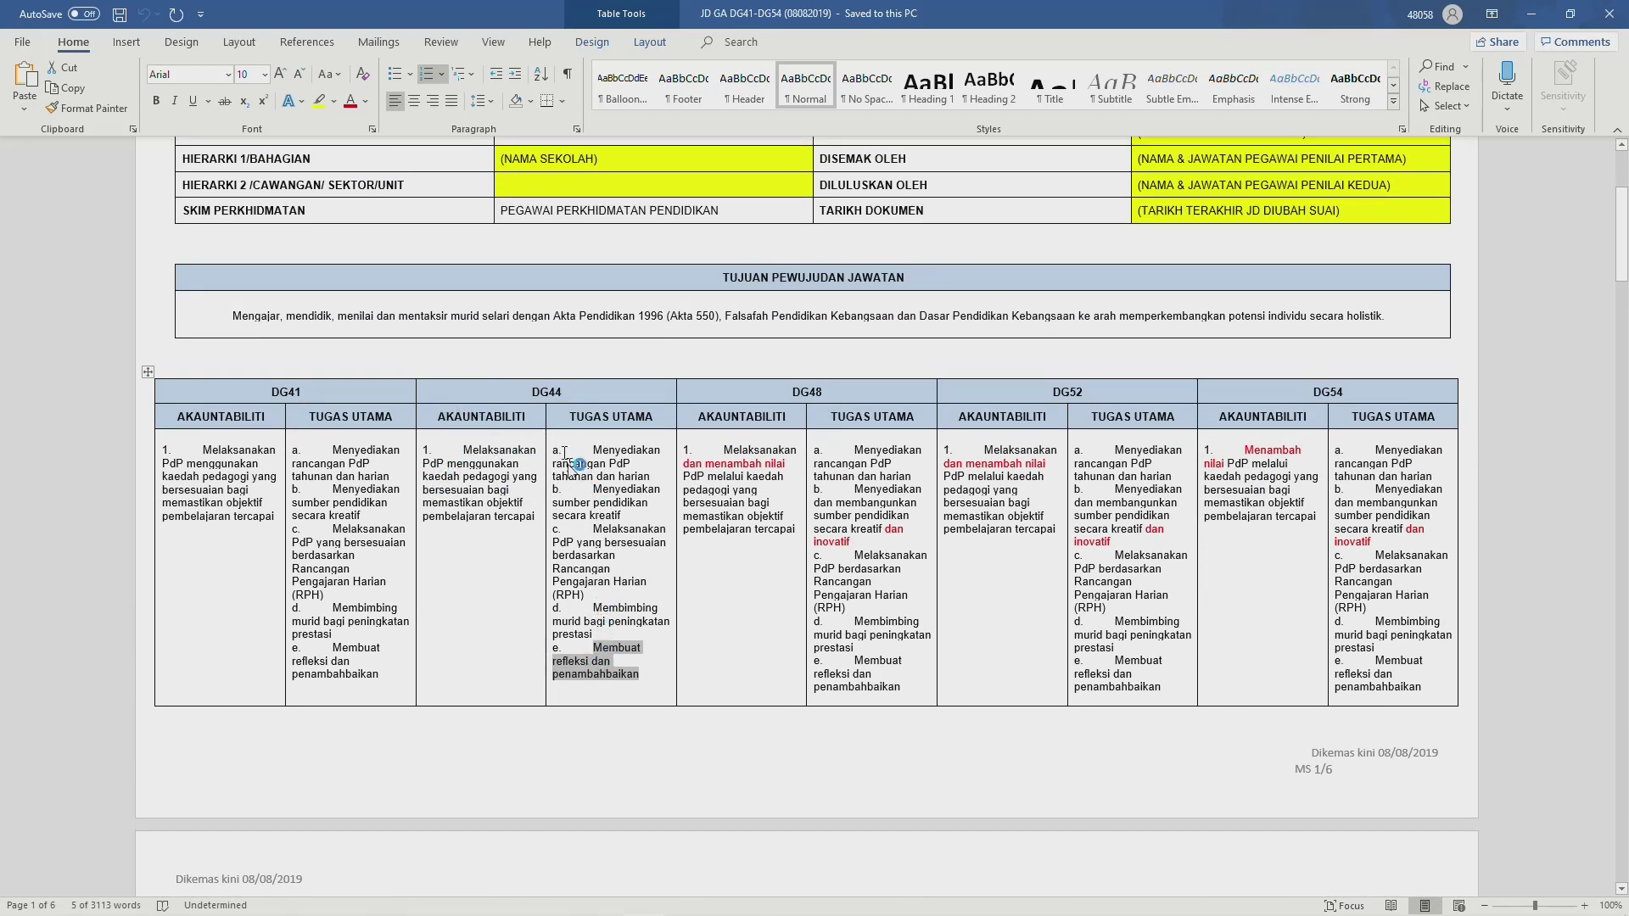
scroll(553, 634, down, 5)
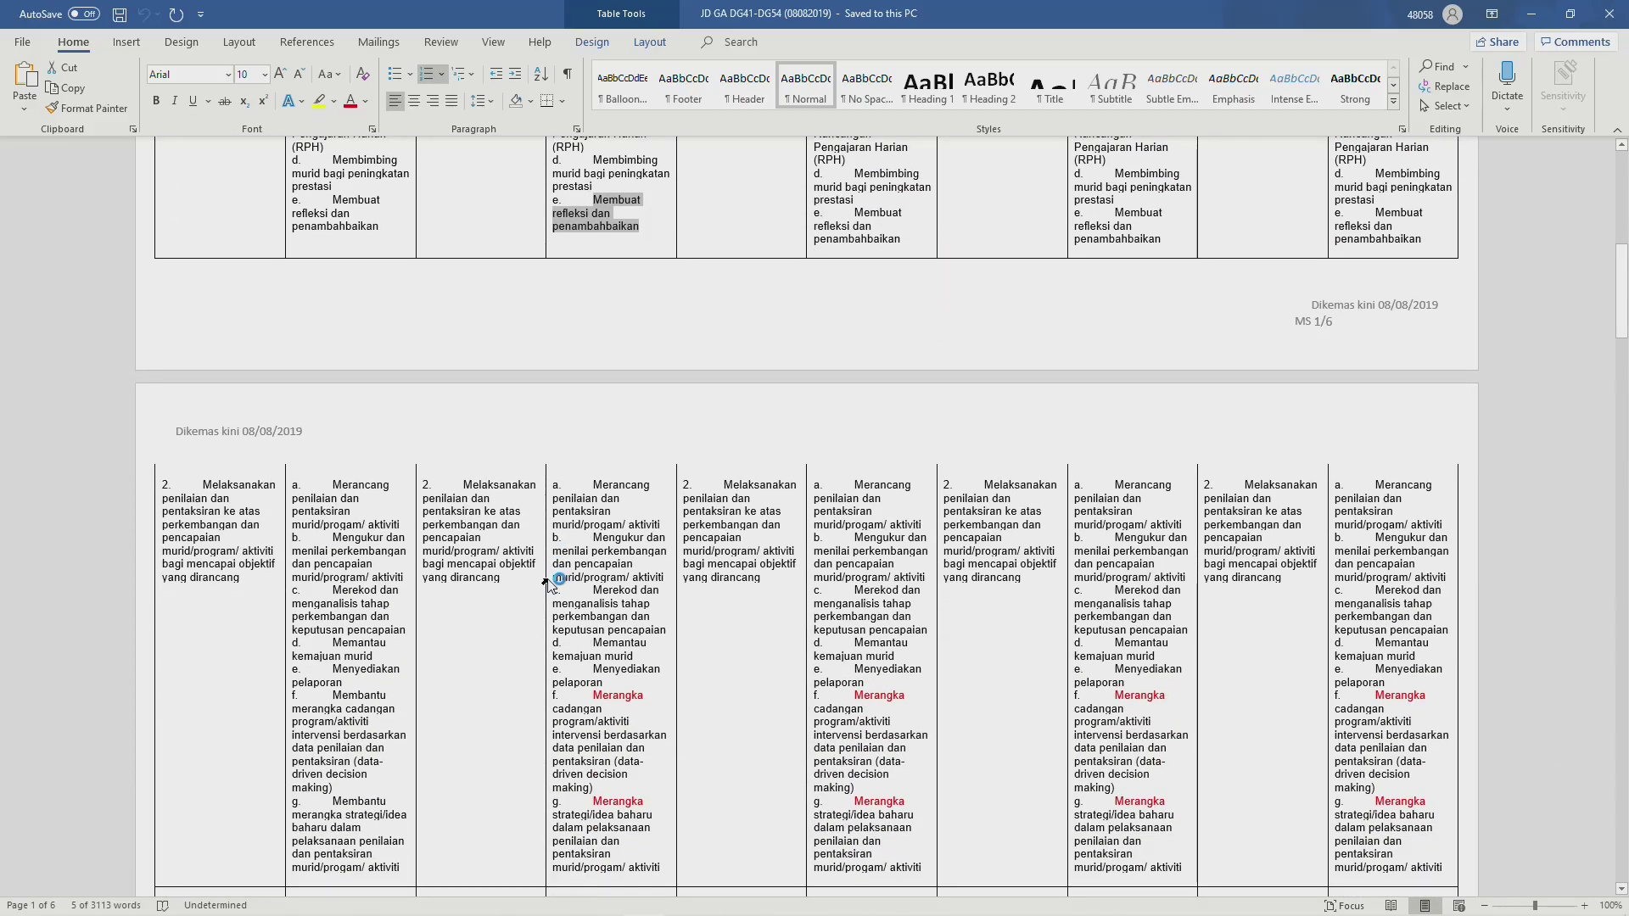
key(alt+Tab)
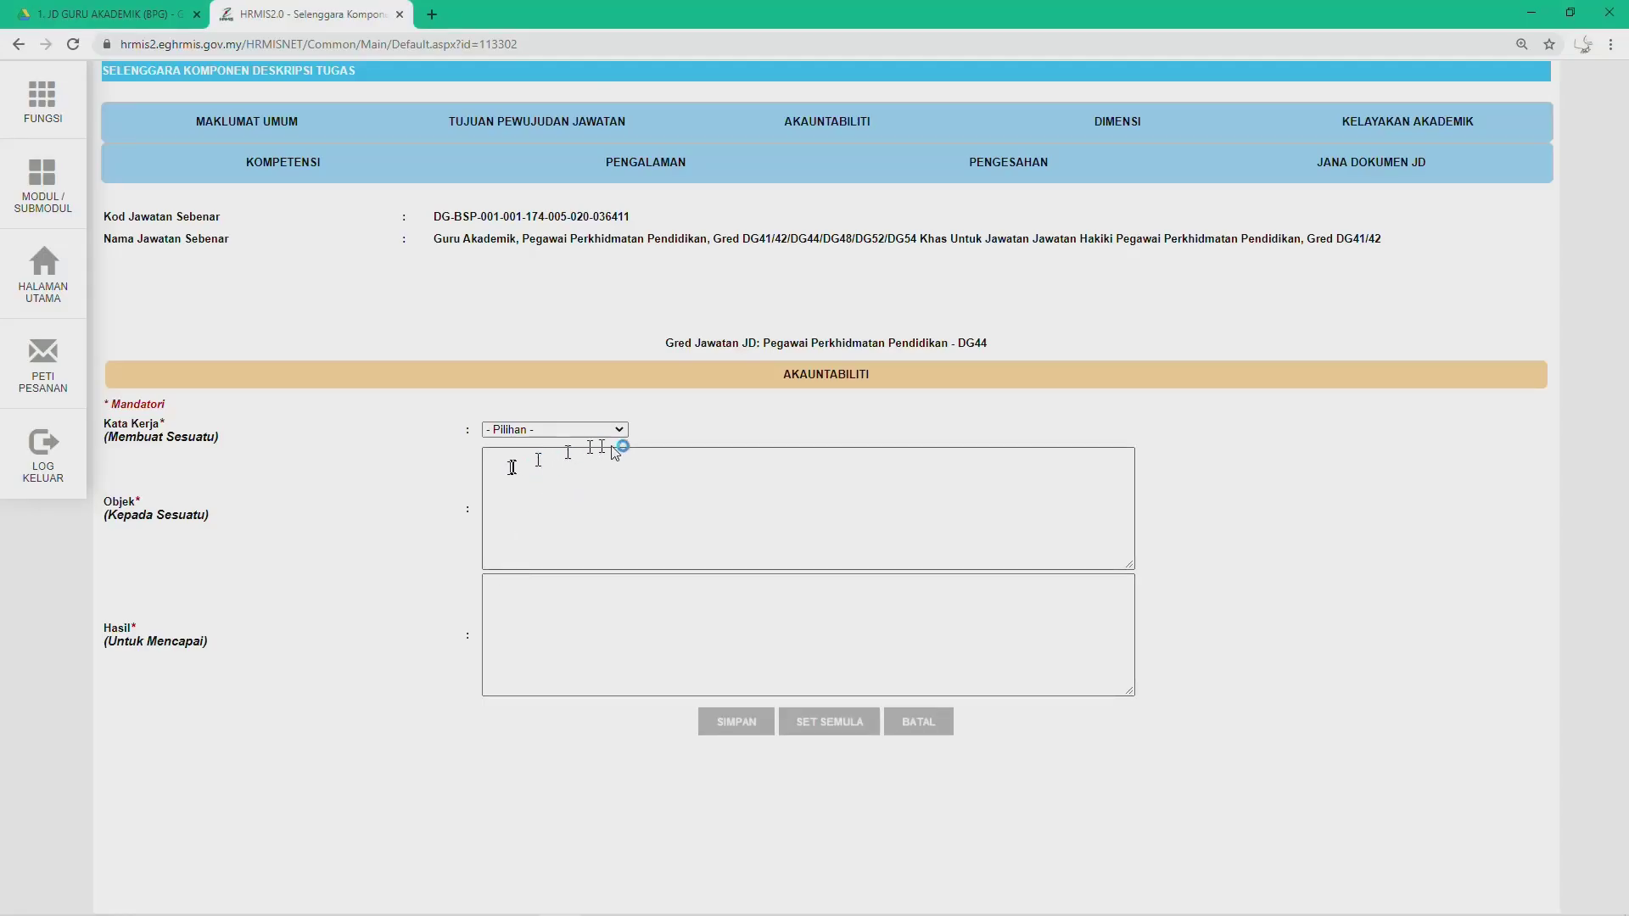
Step: Delete accountability records 4 and 3, confirming each deletion, so only two records remain
click(763, 123)
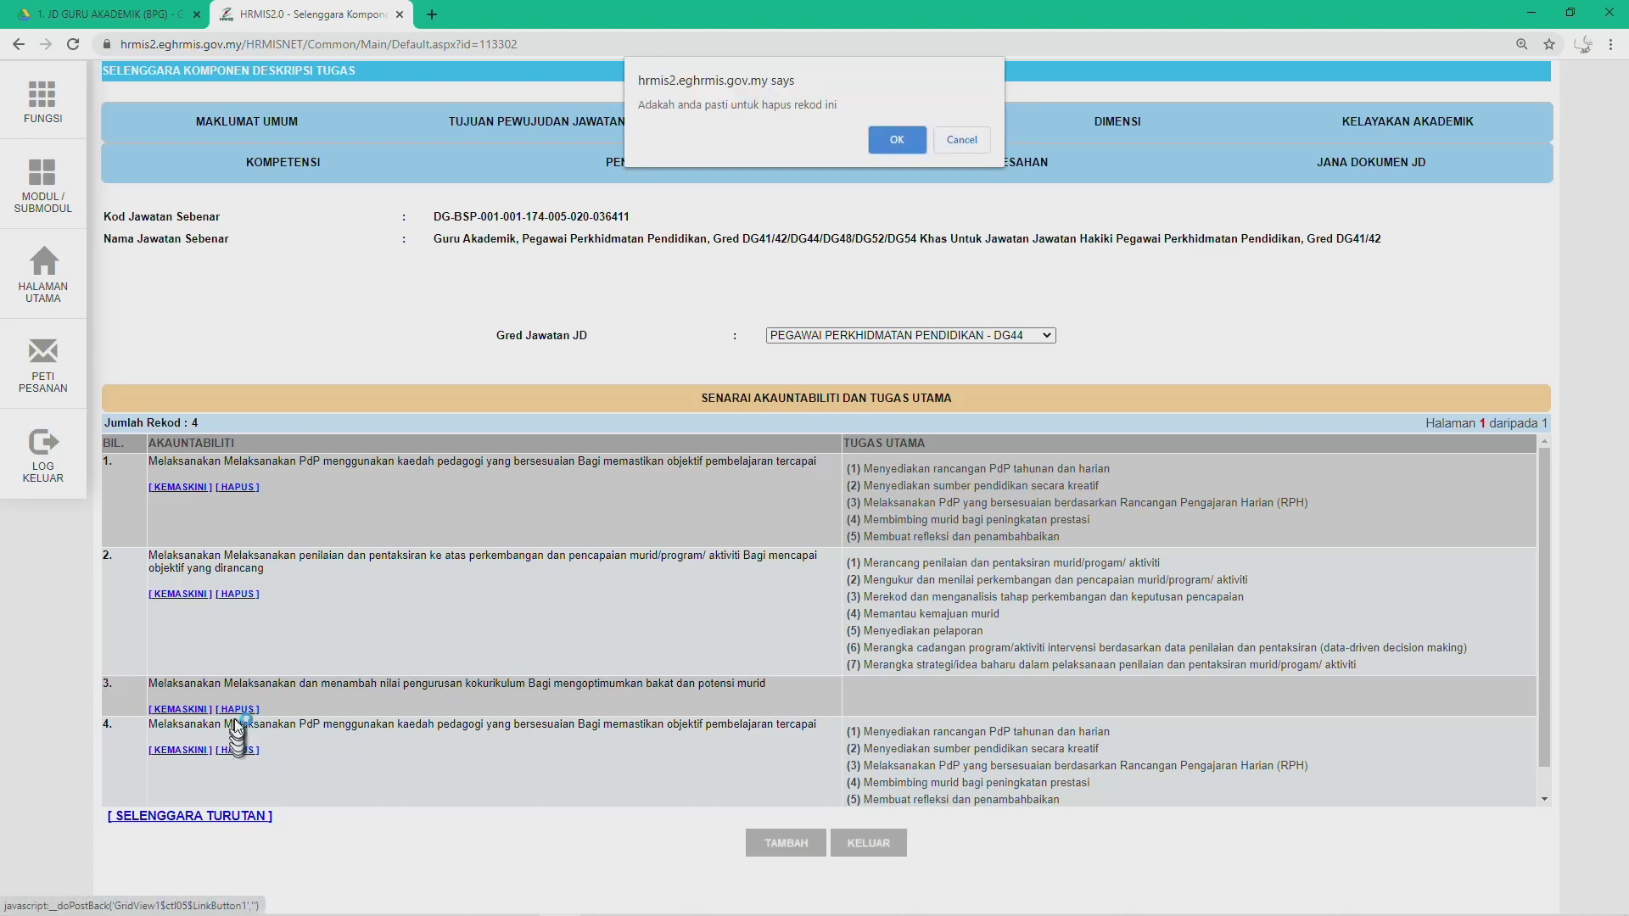
click(893, 146)
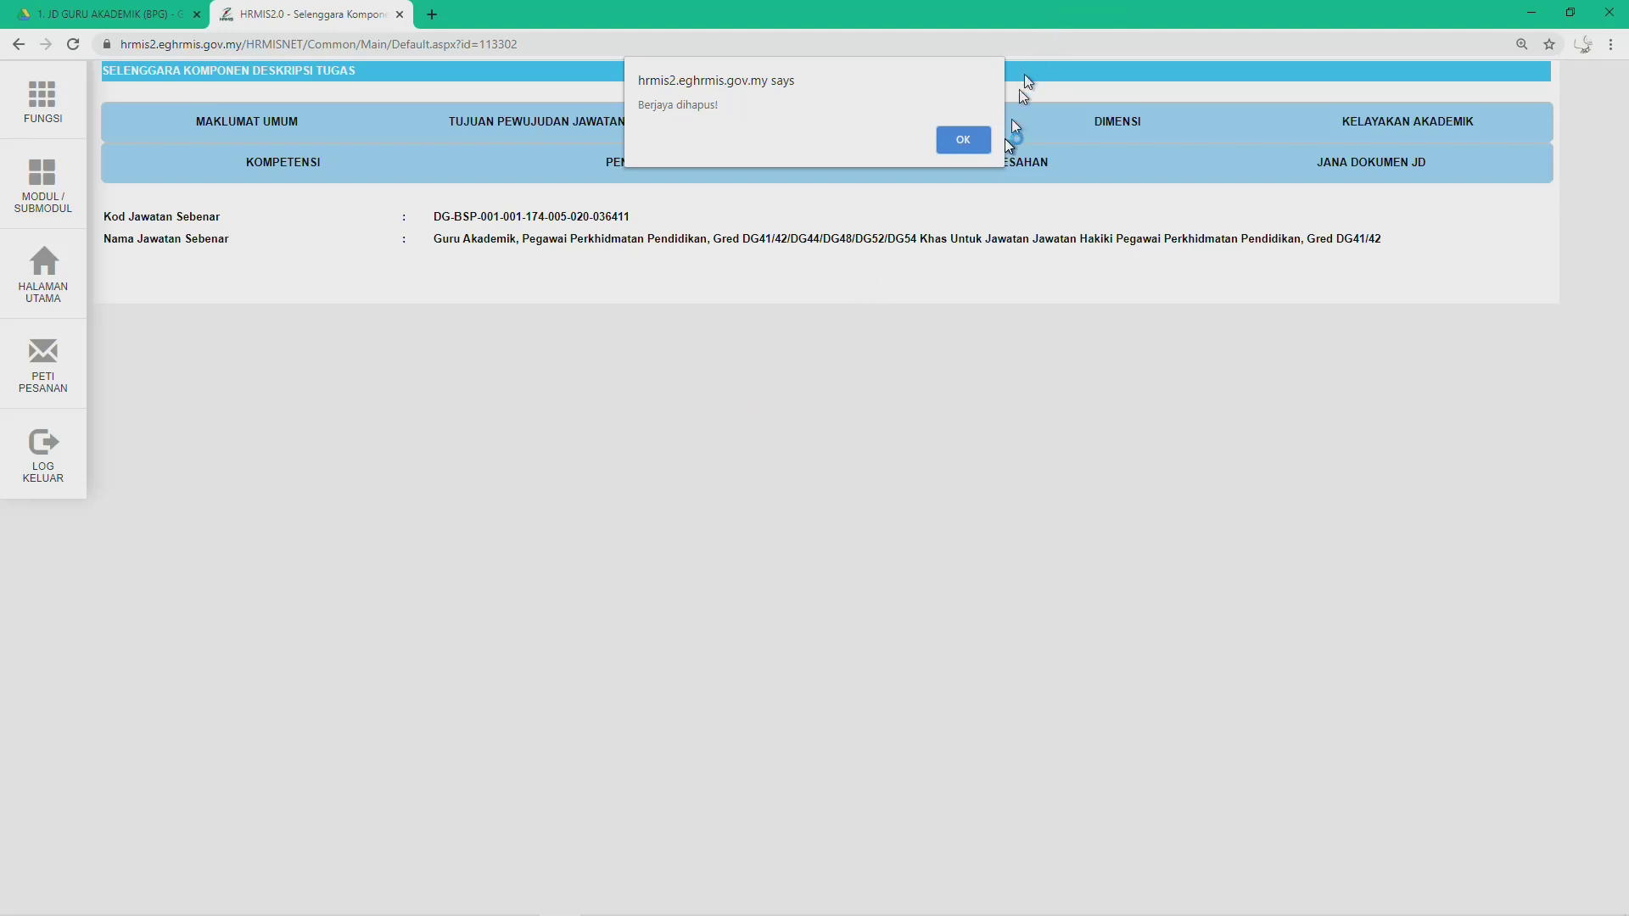
click(967, 140)
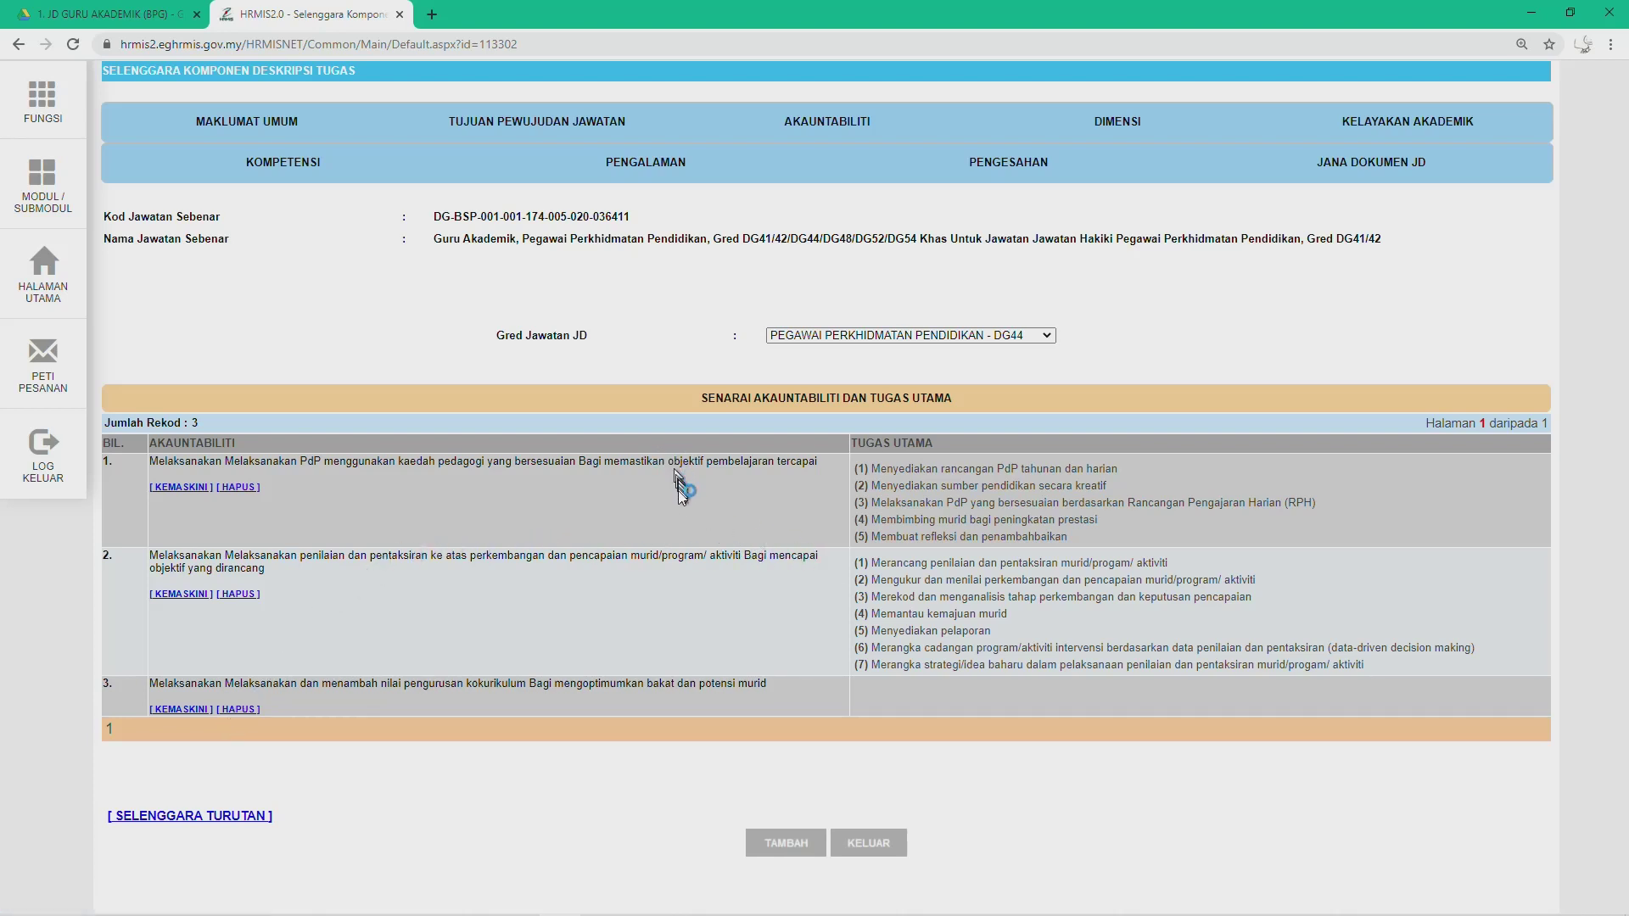
click(246, 711)
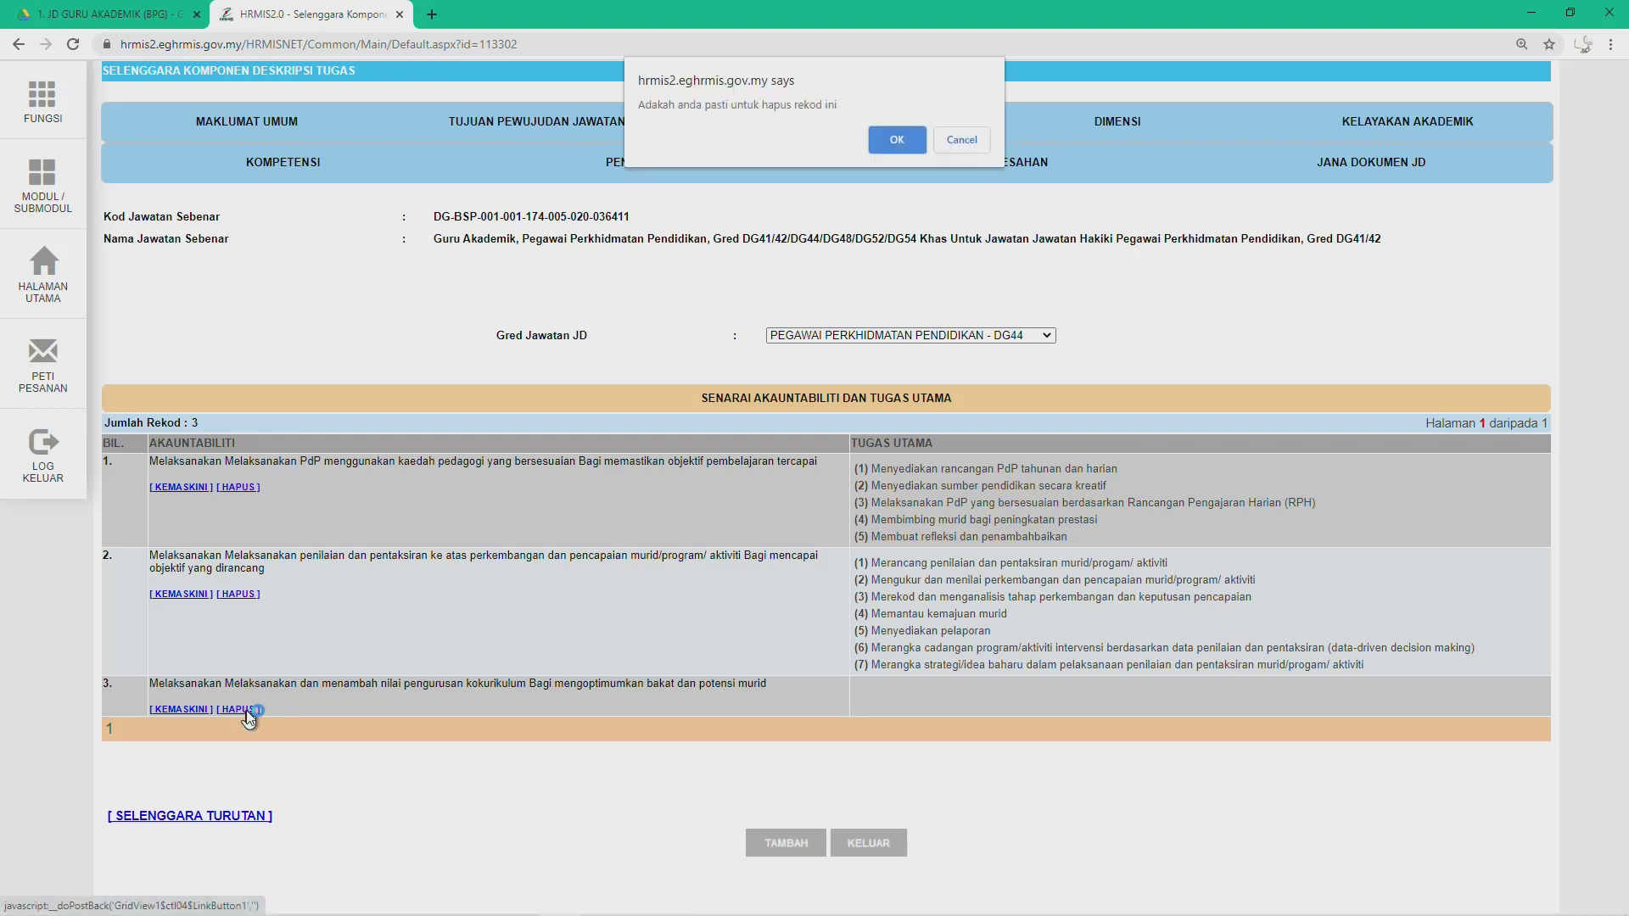
click(903, 149)
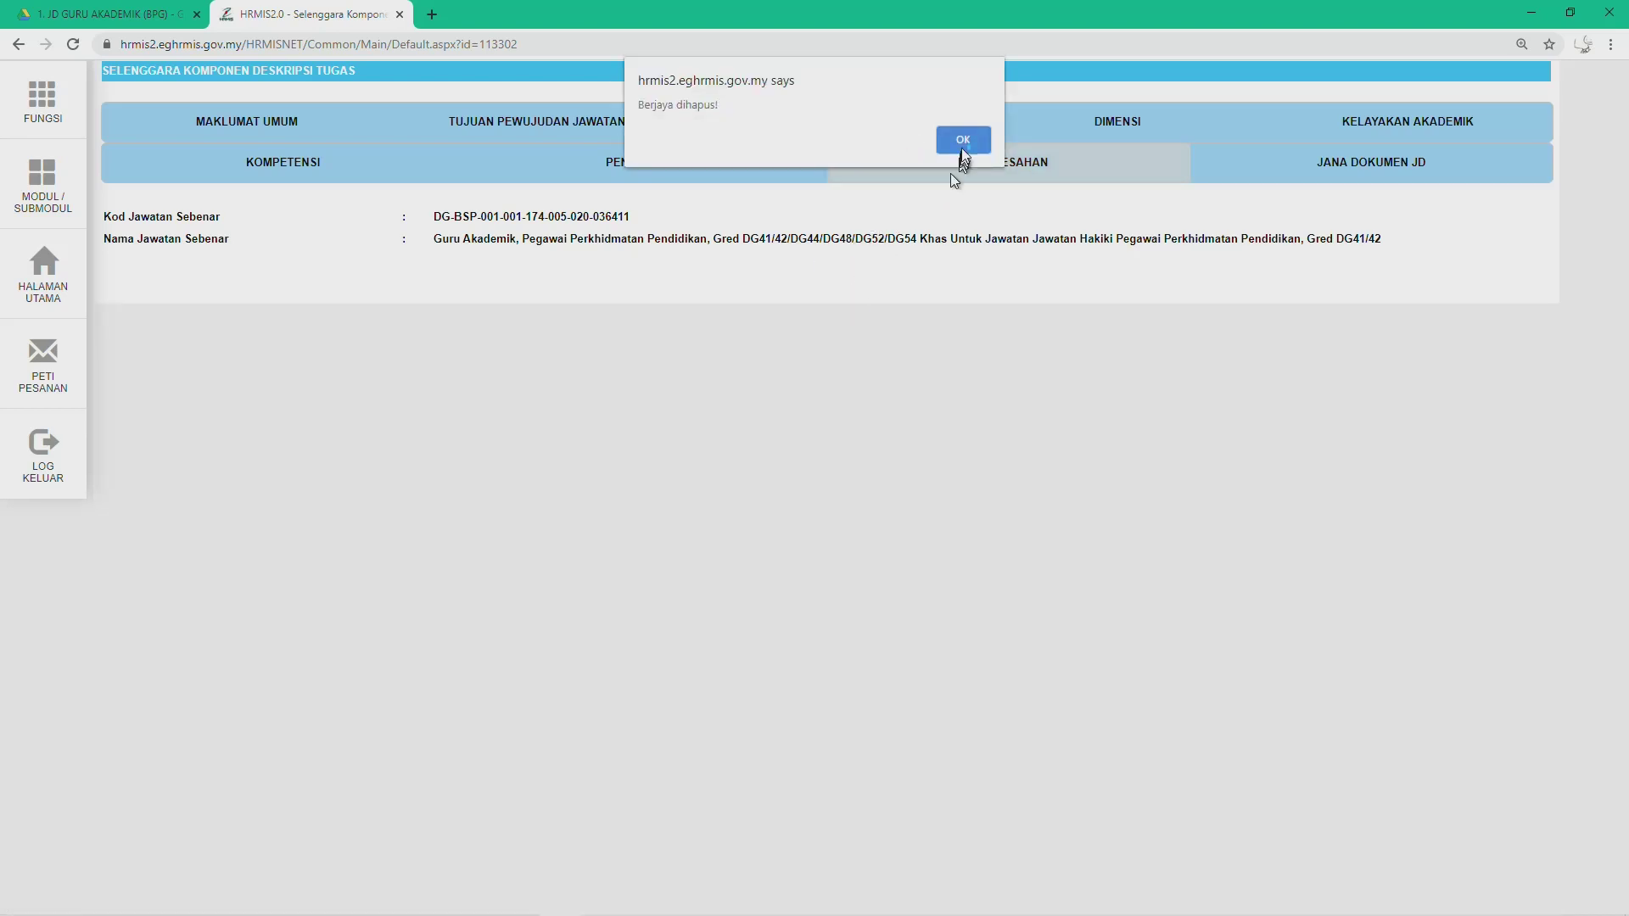
click(957, 139)
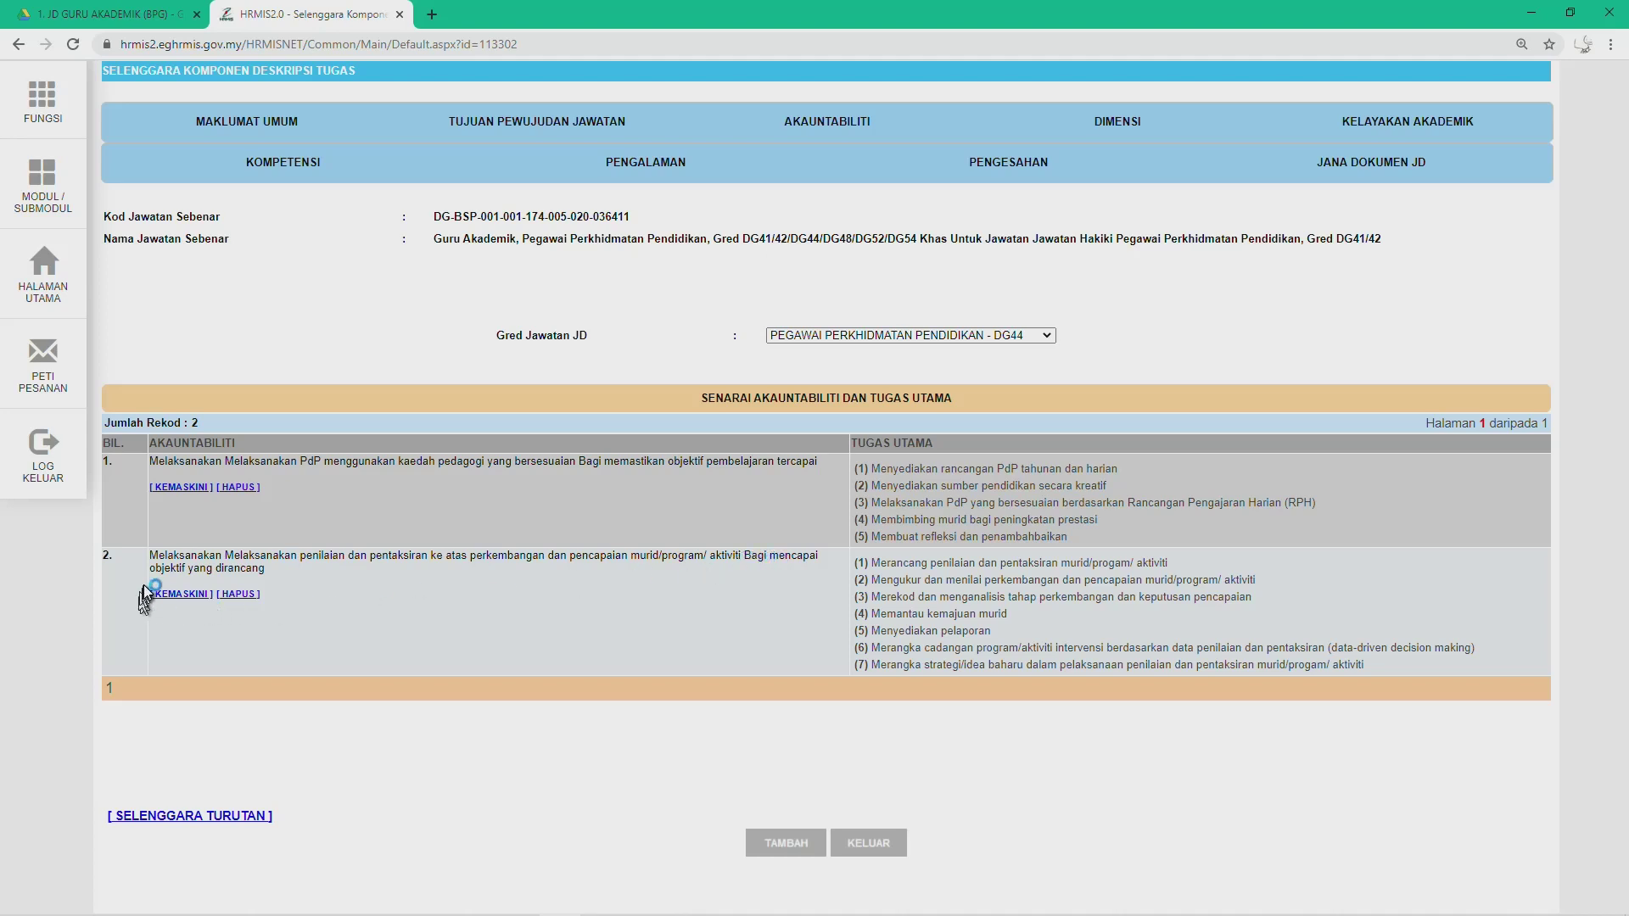
Step: Open accountability record 2 for editing and copy the DG44 accountability 2 text from Word
click(176, 595)
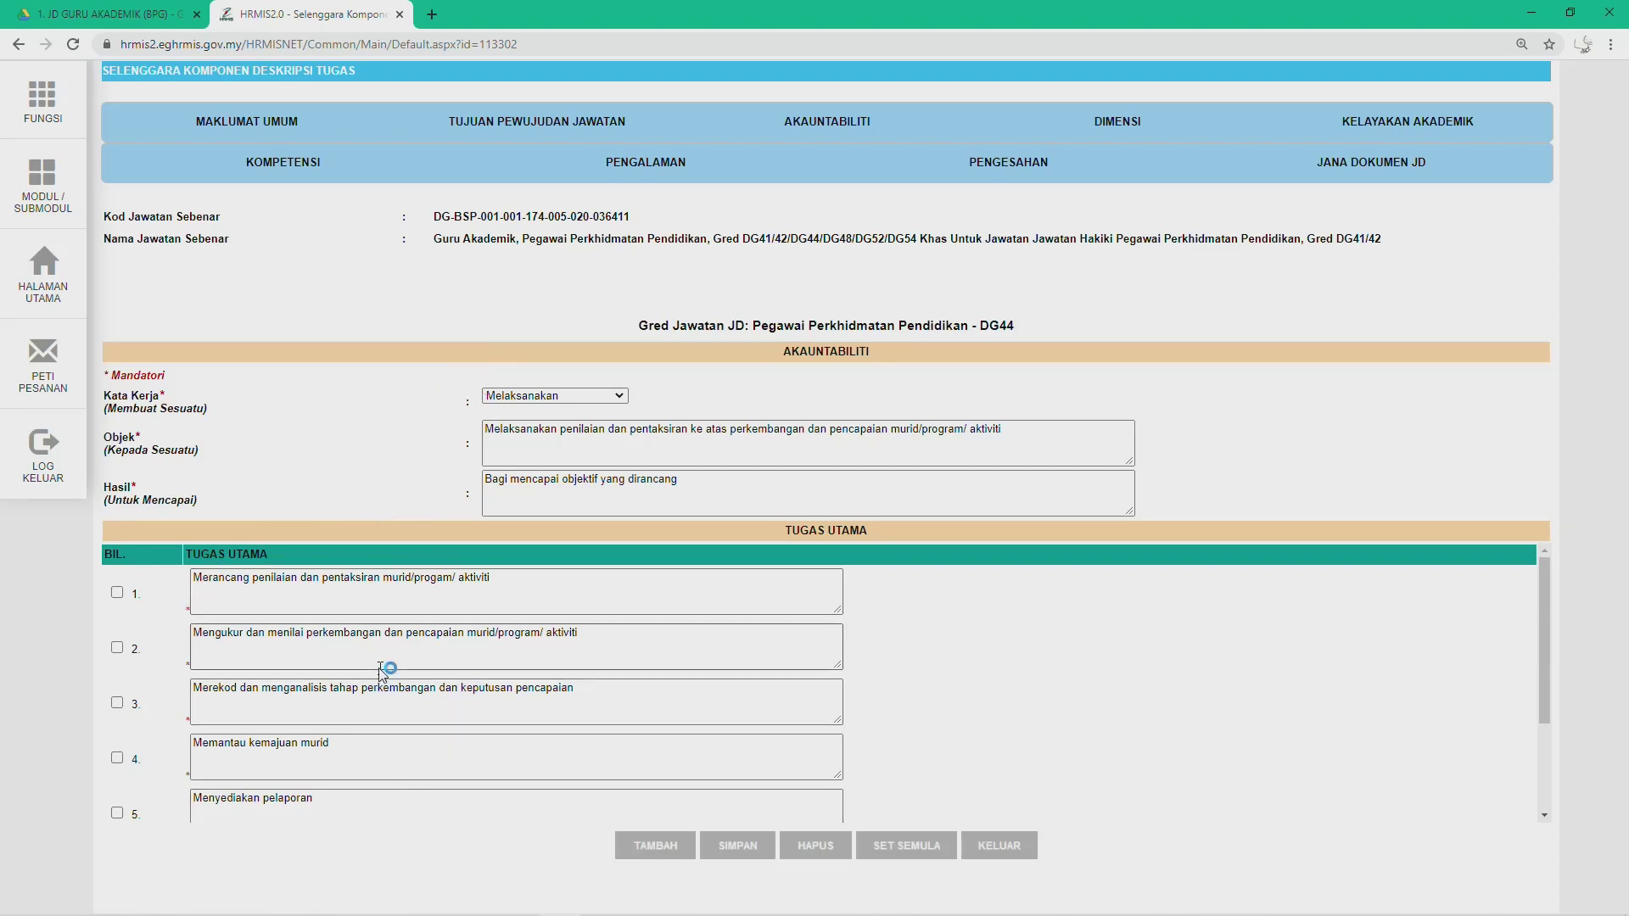
key(alt+Tab)
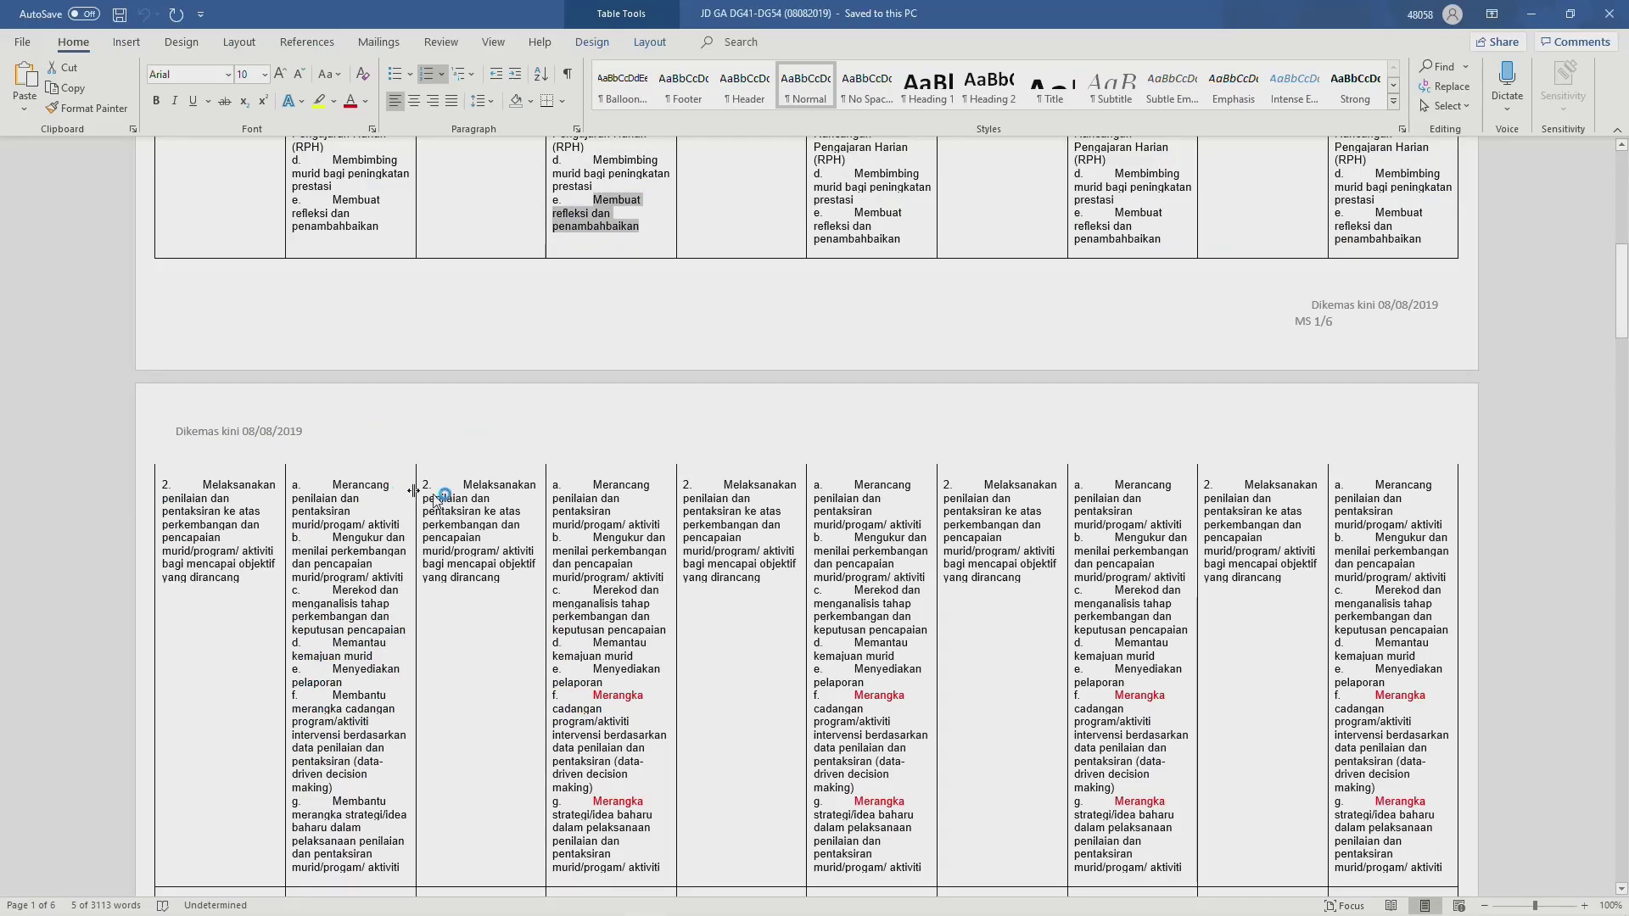
scroll(676, 523, up, 1)
scroll(676, 523, down, 2)
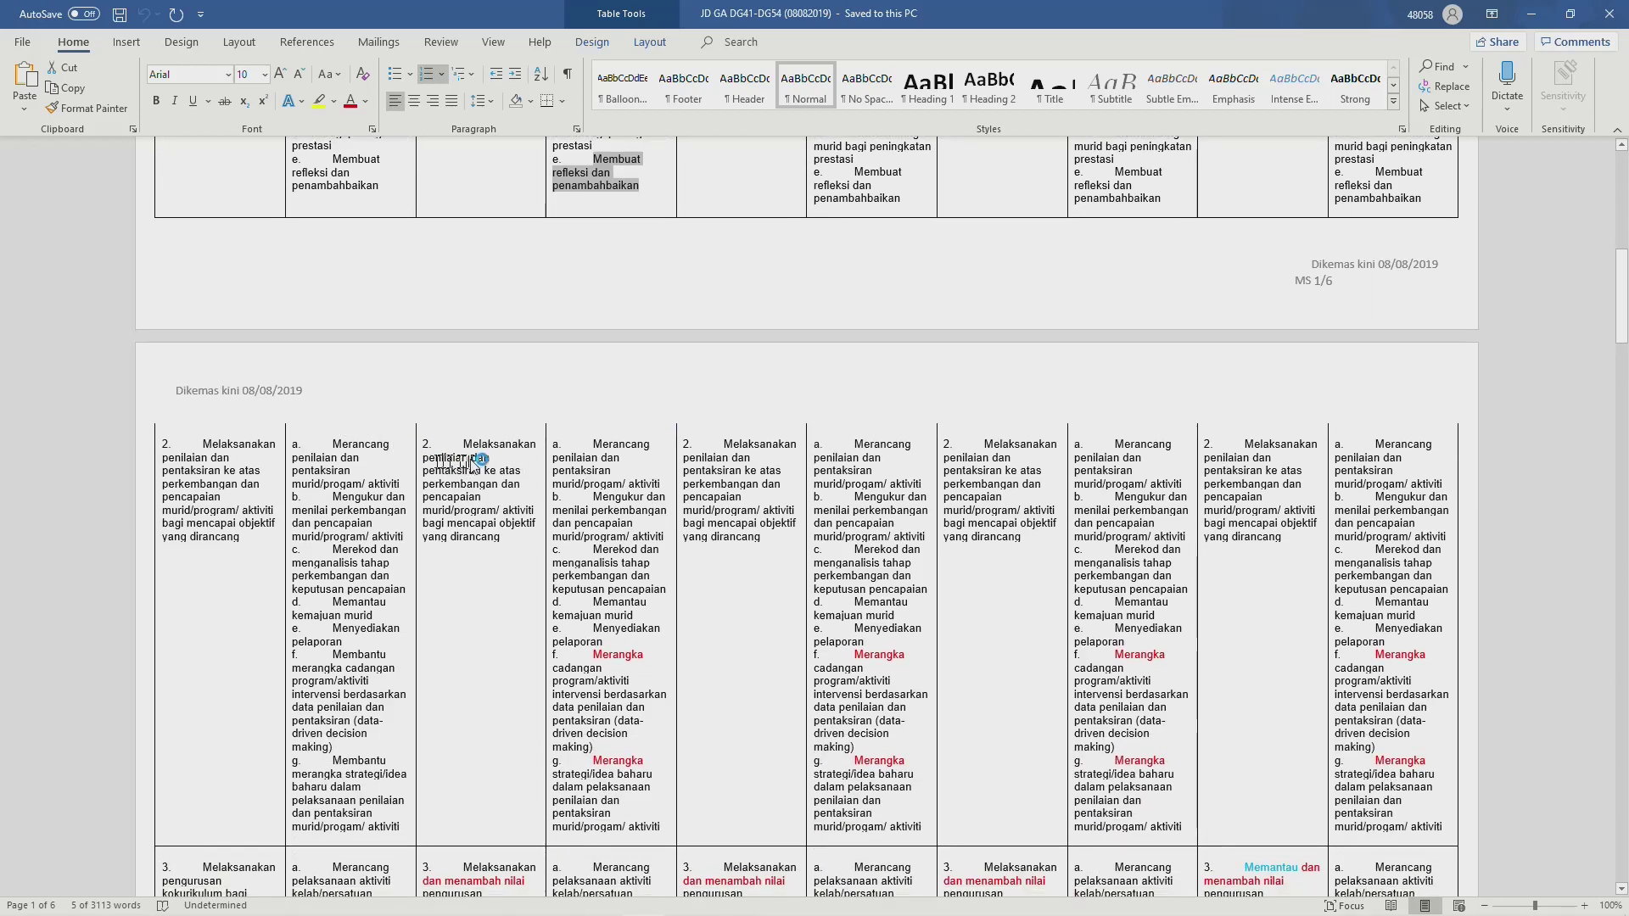
scroll(458, 448, up, 10)
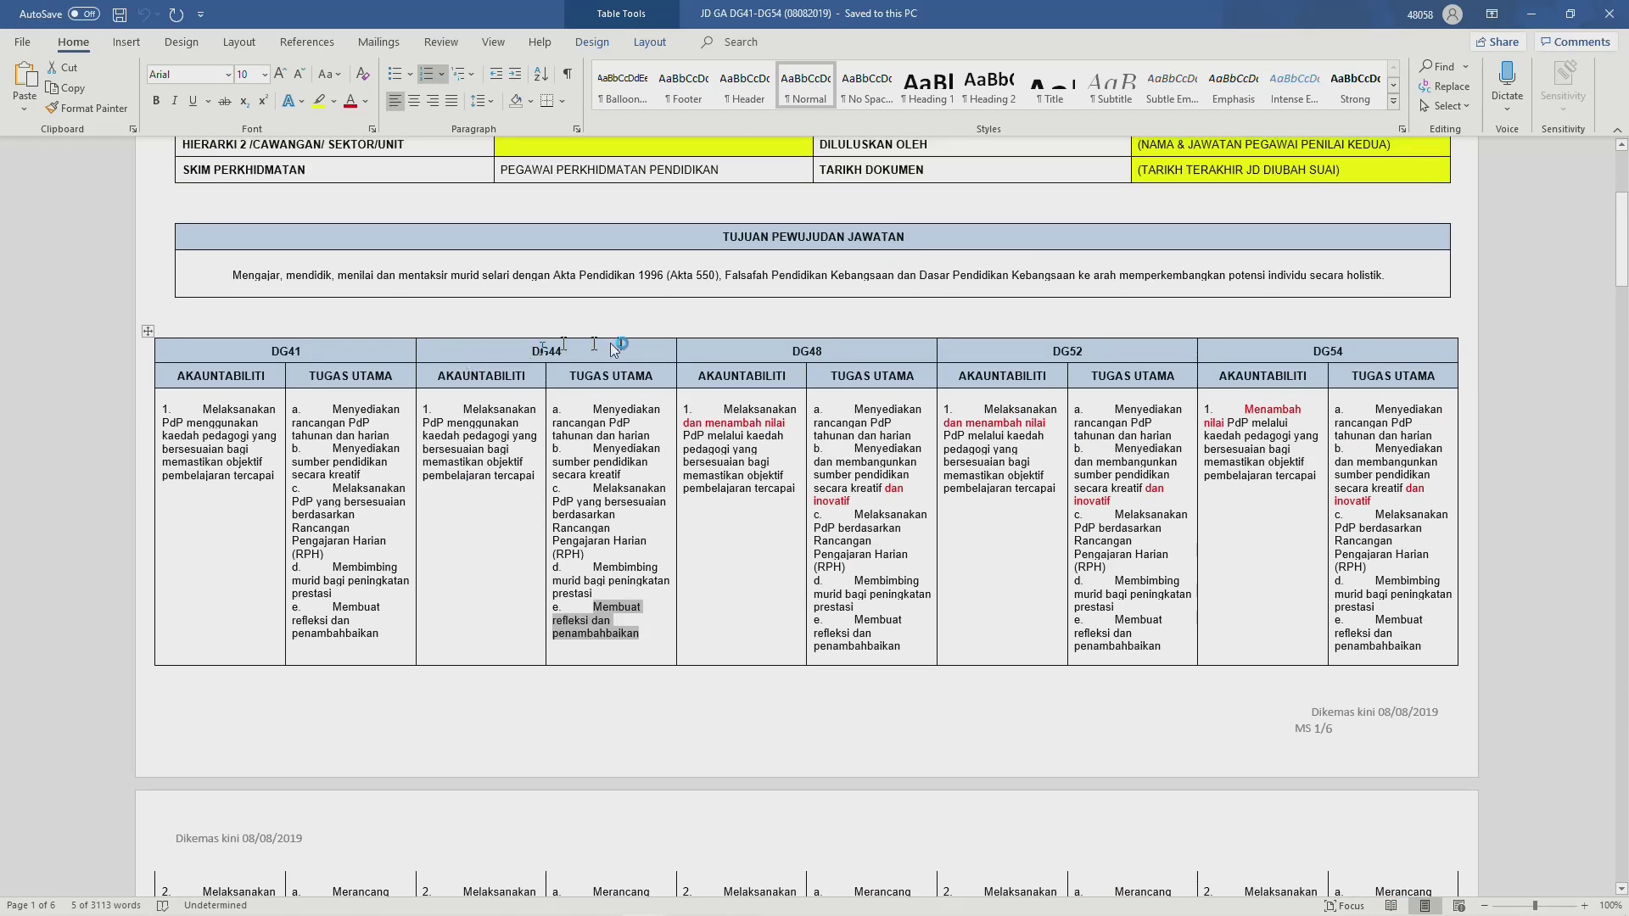
scroll(456, 548, down, 8)
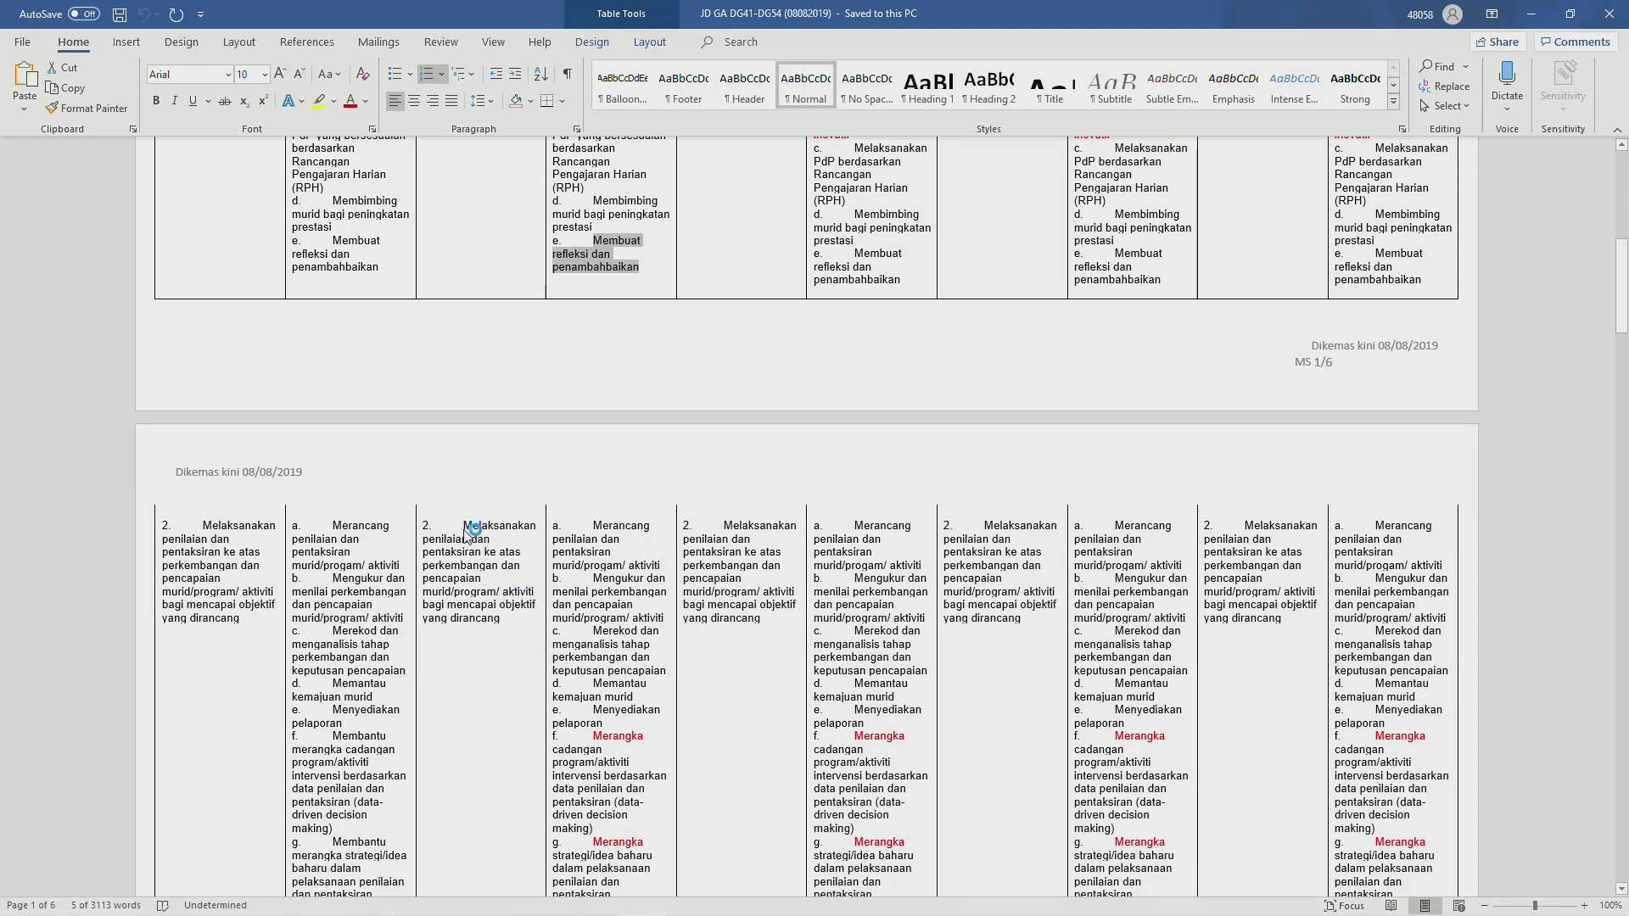
drag(468, 530, 507, 636)
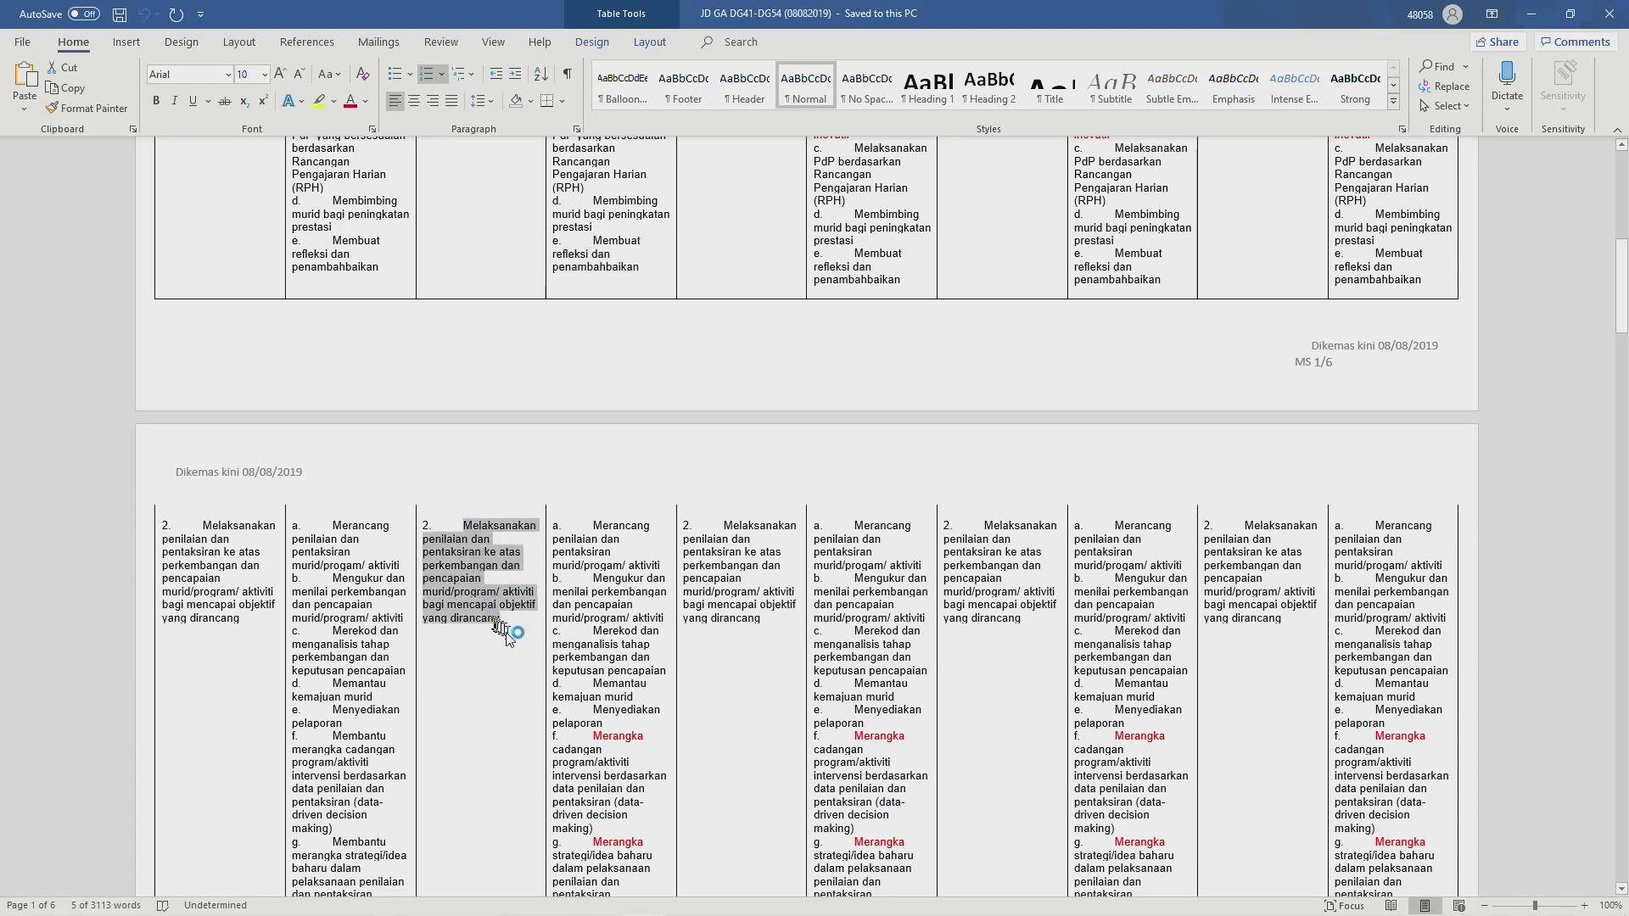
scroll(508, 637, down, 3)
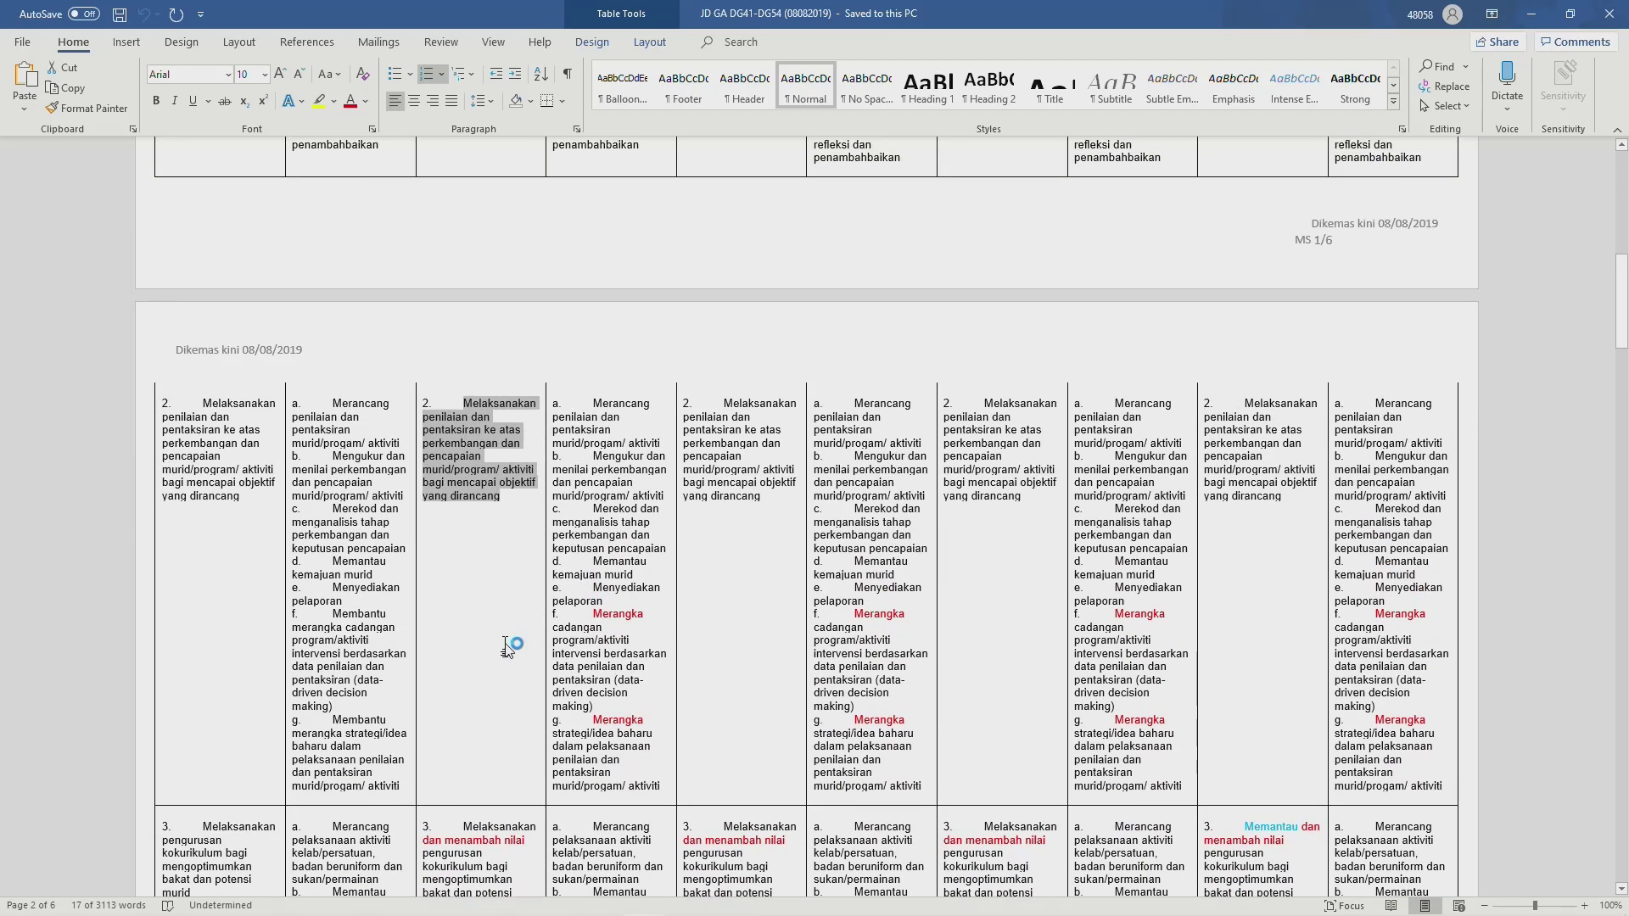
key(alt+Tab)
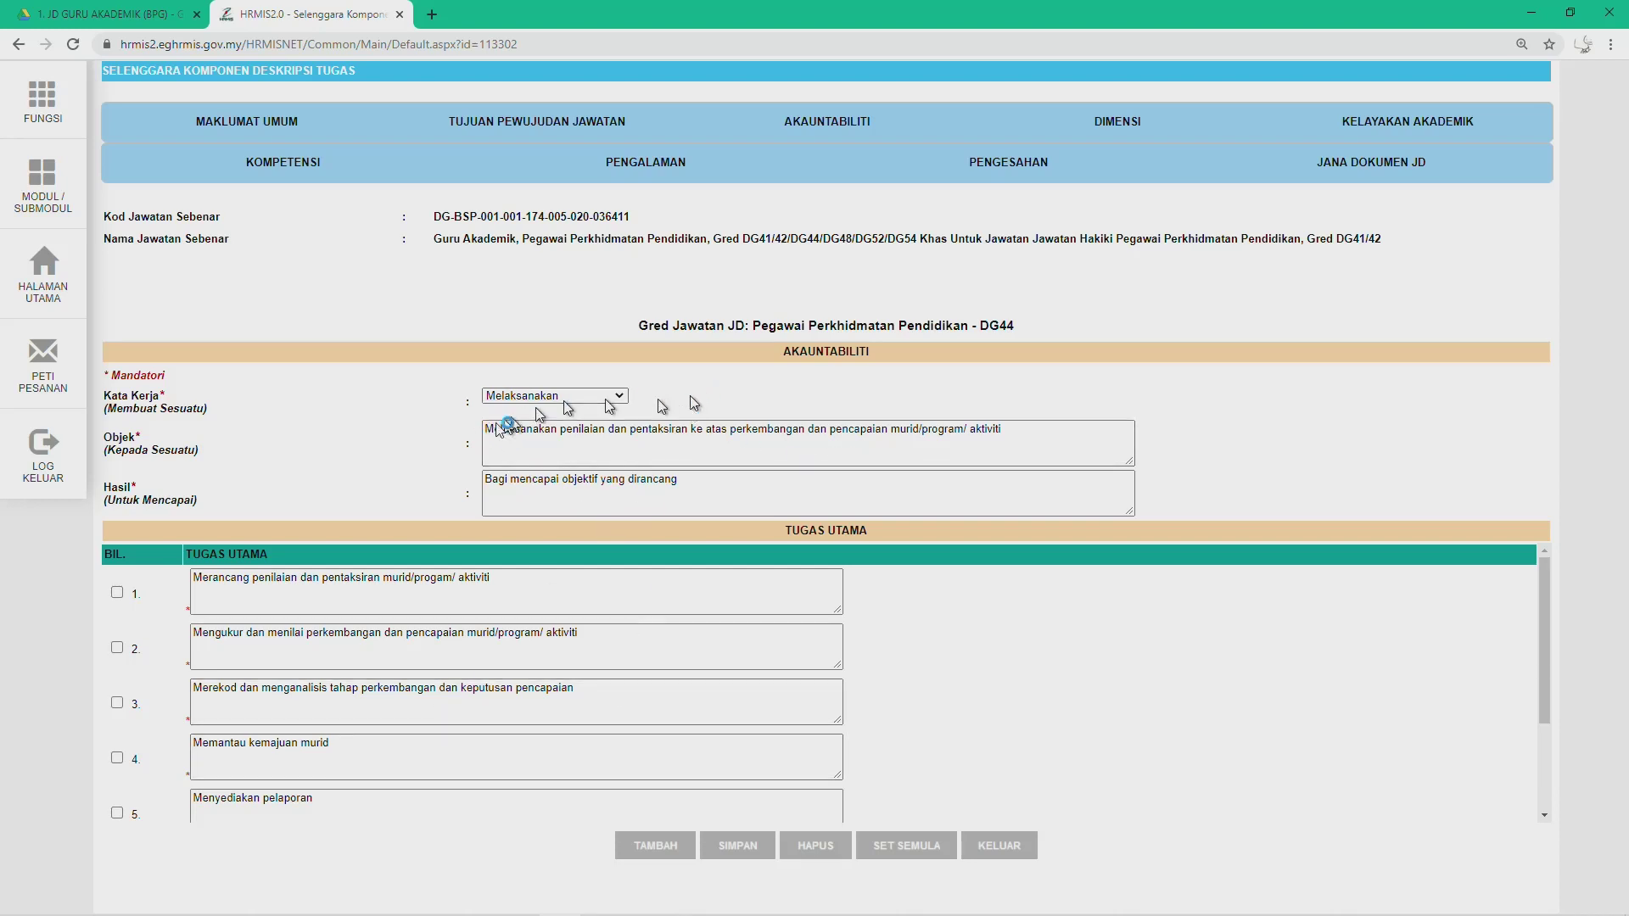
Step: Replace Objek with the Word accountability text without the '2.' prefix and clear Hasil
drag(489, 437, 1194, 465)
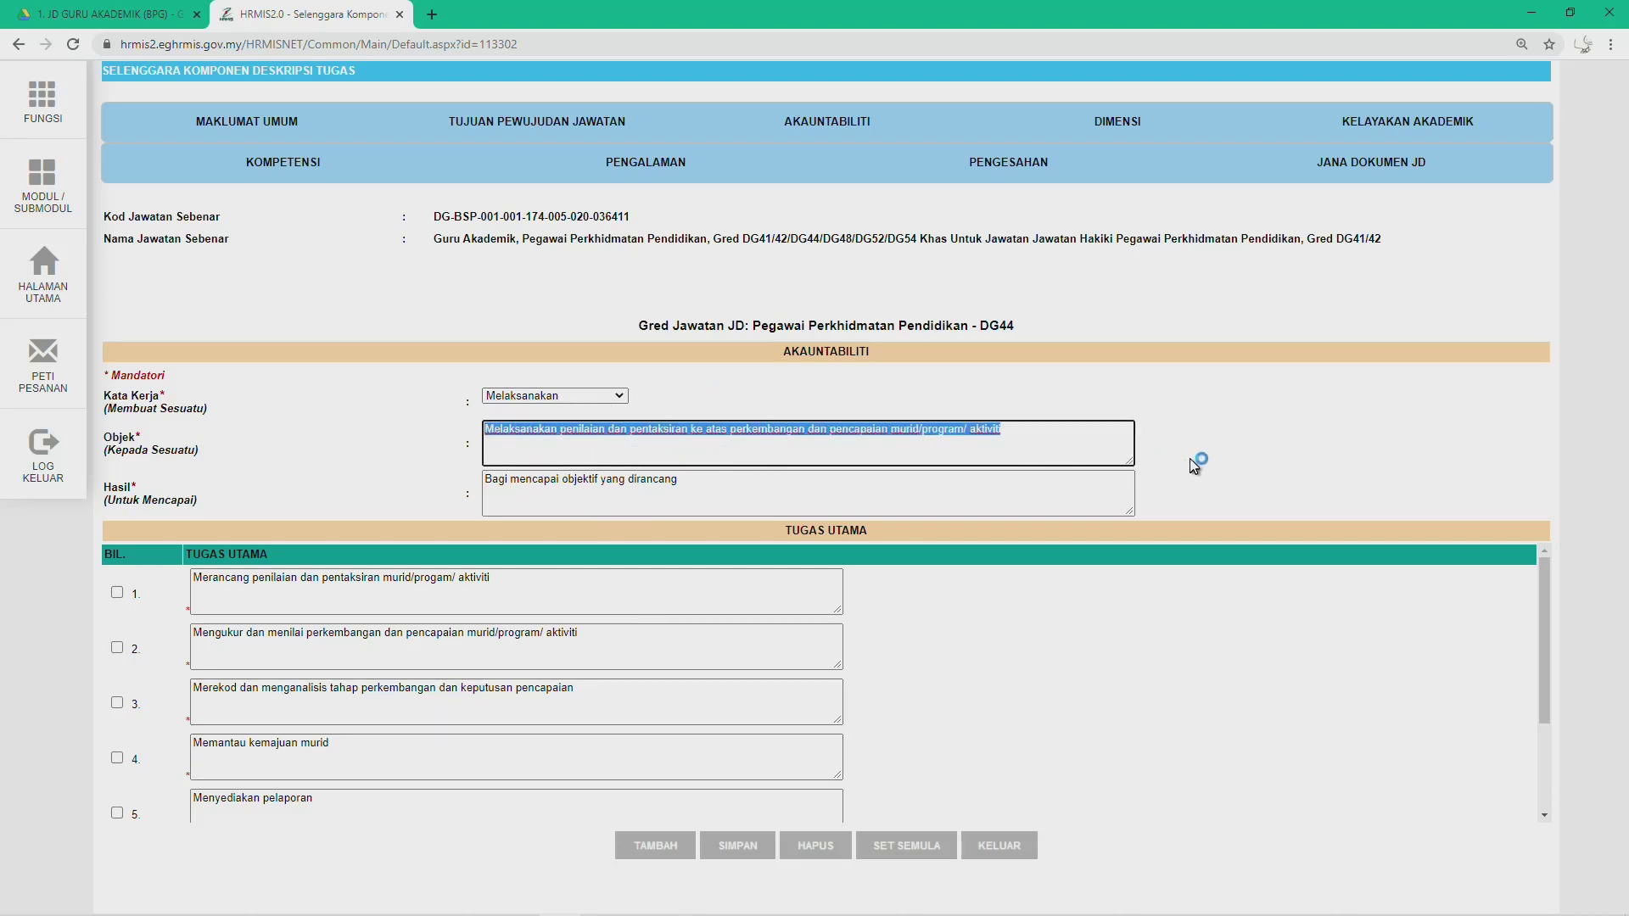
text(2.	Melaksanakan penilaian dan pentaksiran ke atas perkembangan dan pencapaian murid/program/ aktiviti bagi mencapai objektif yang dirancang)
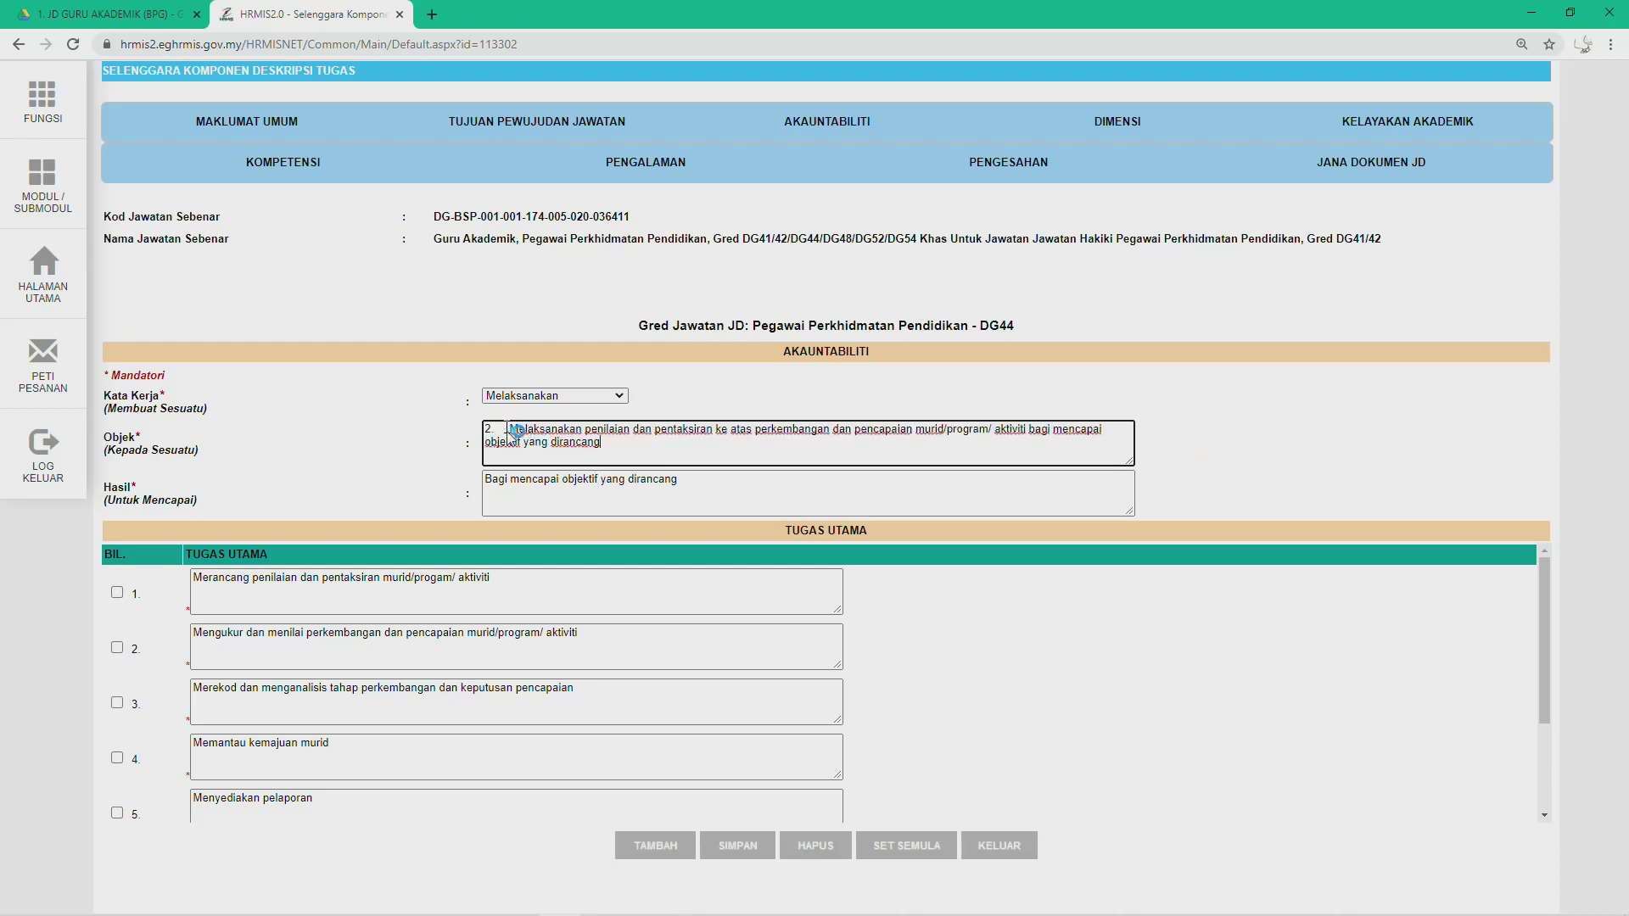
key(BackSpace)
key(BackSpace)
key(BackSpace)
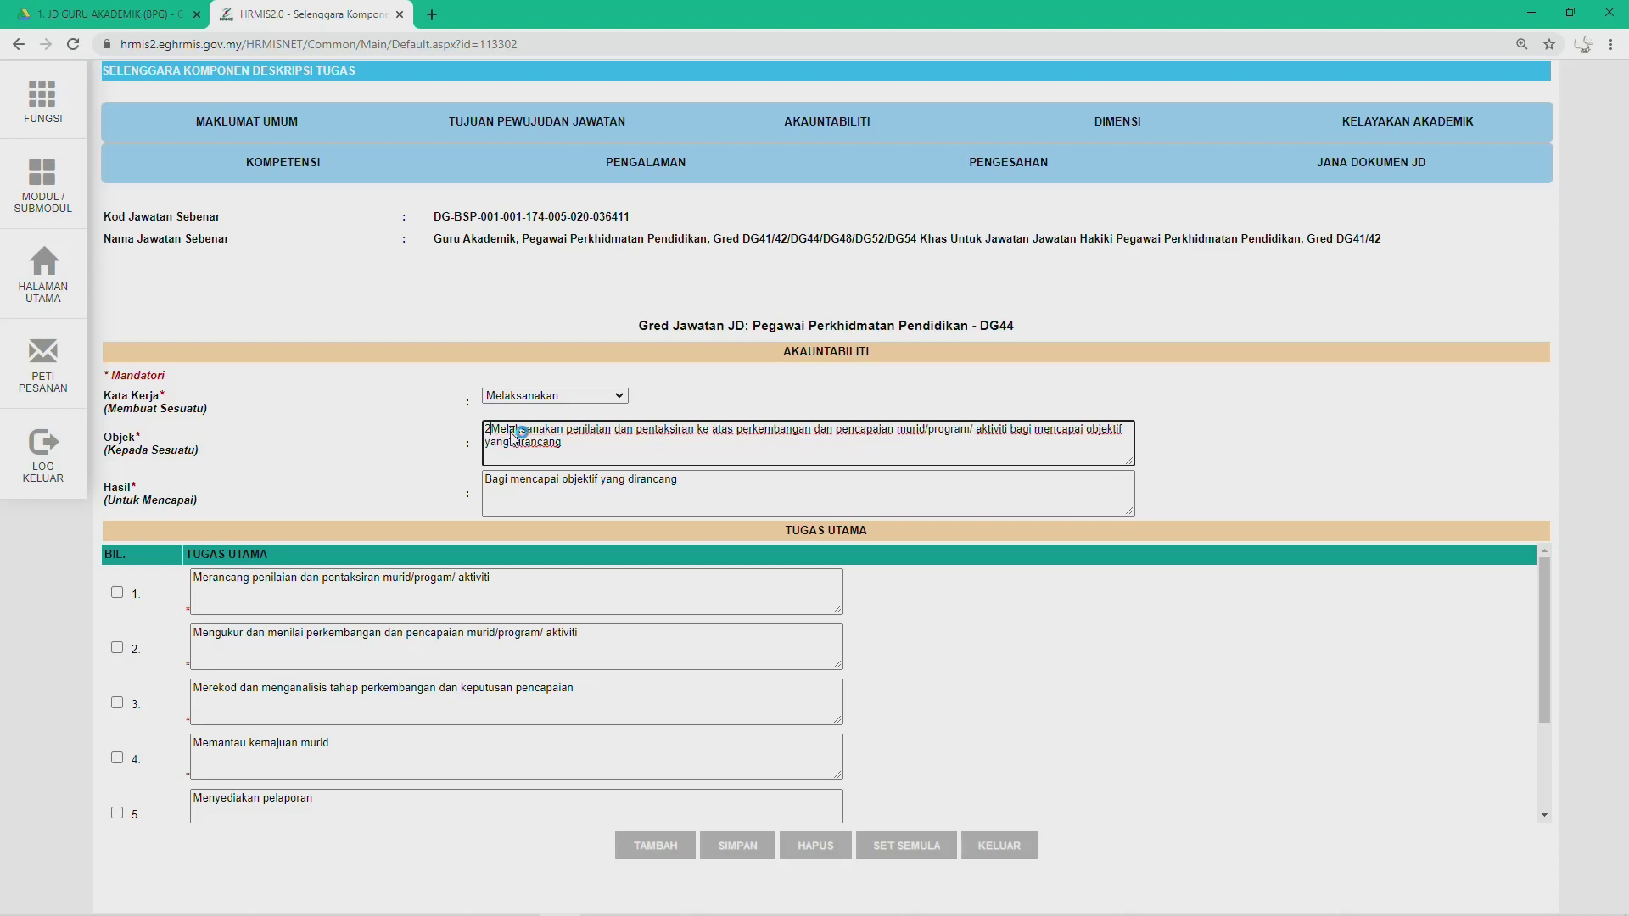
click(553, 494)
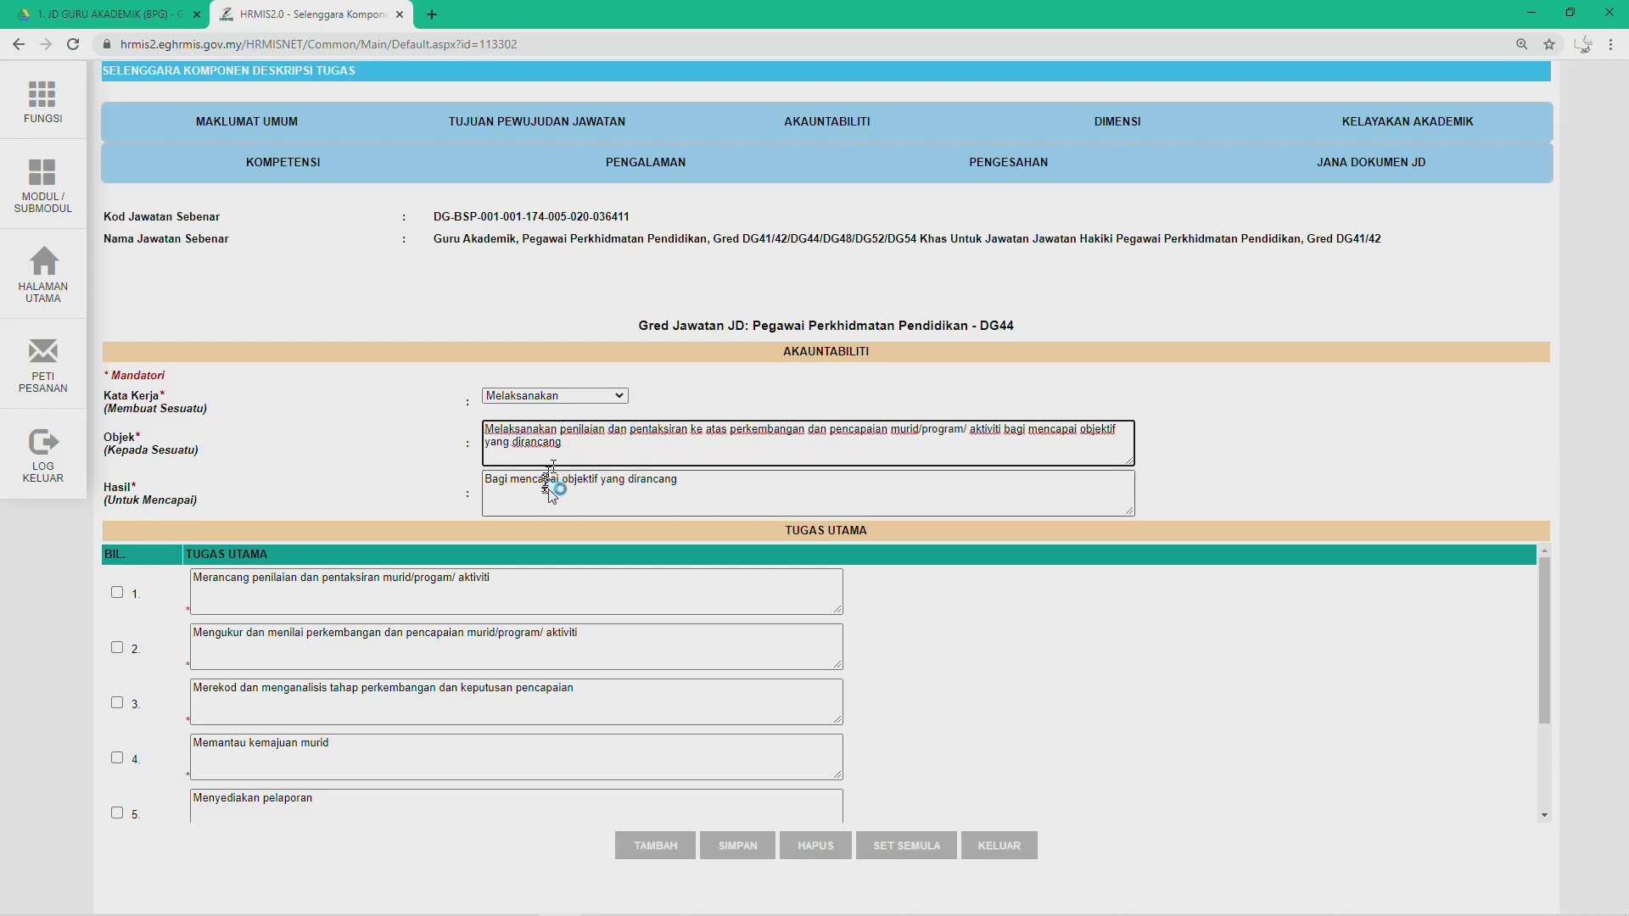
drag(718, 489, 471, 489)
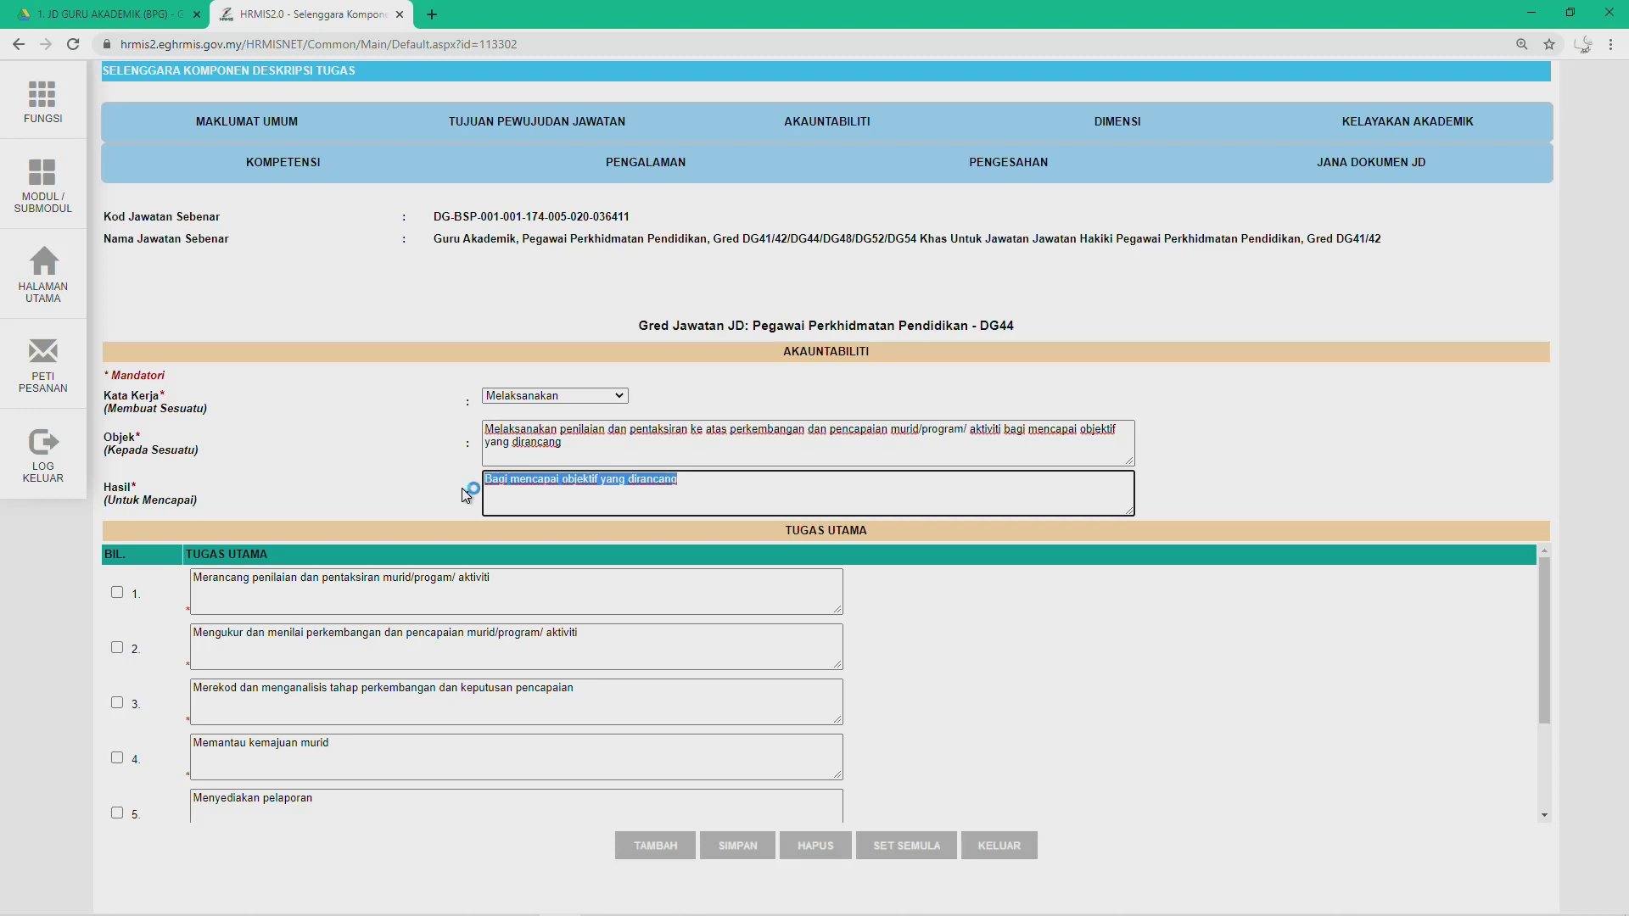
key(BackSpace)
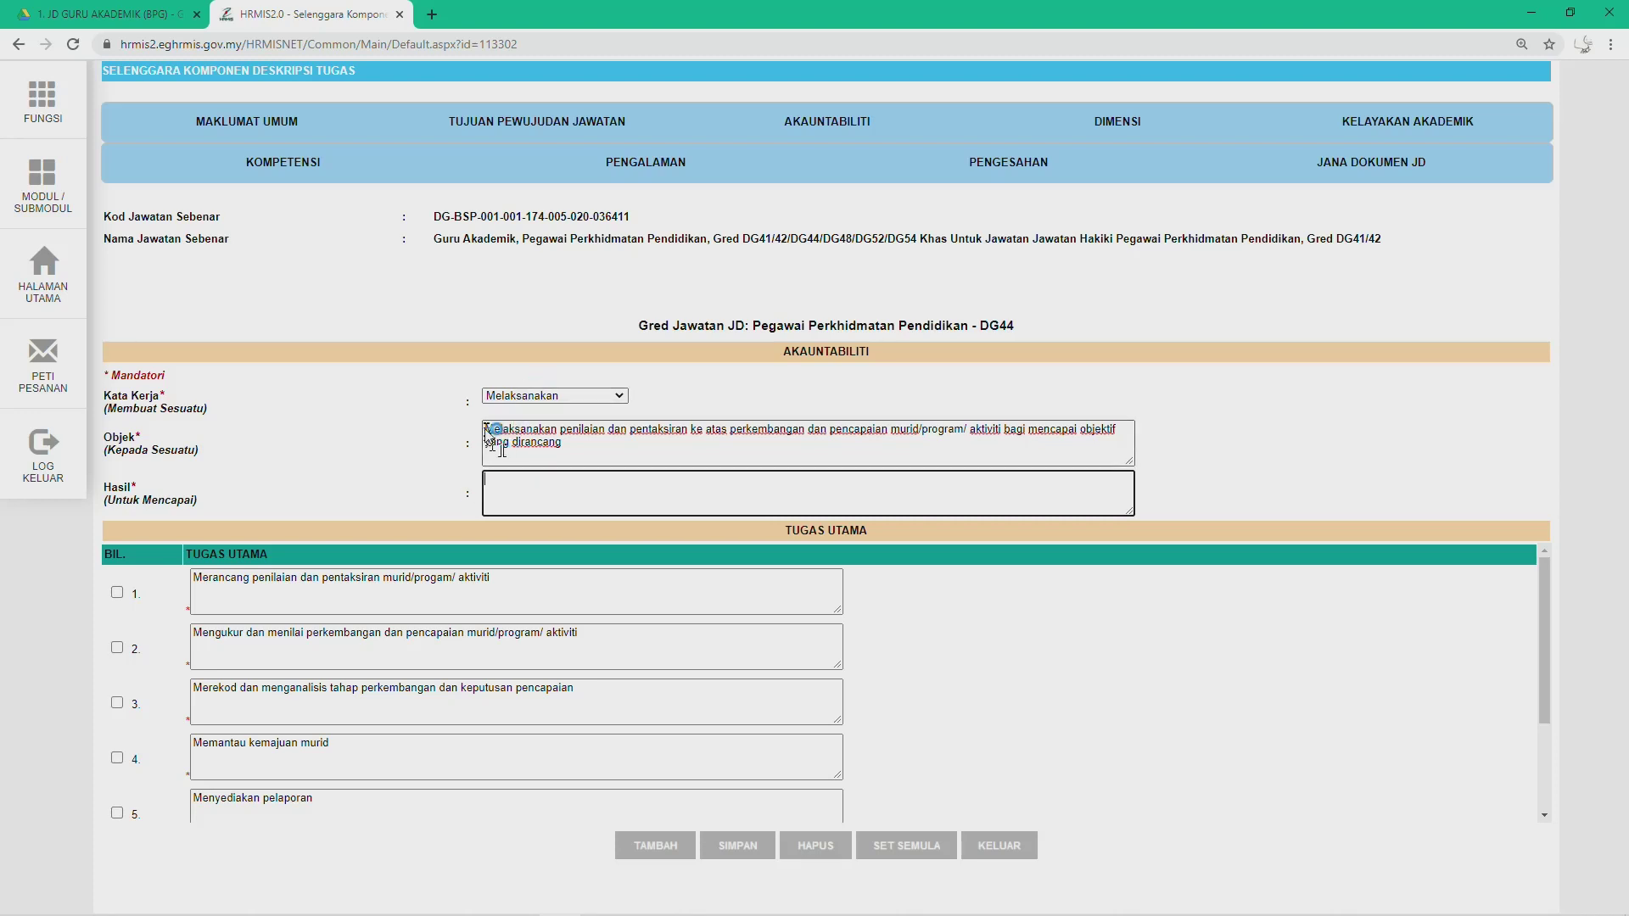
Step: Keep Melaksanakan as Kata Kerja and move 'Bagi mencapai objektif yang dirancang' from Objek into Hasil
drag(487, 430, 554, 437)
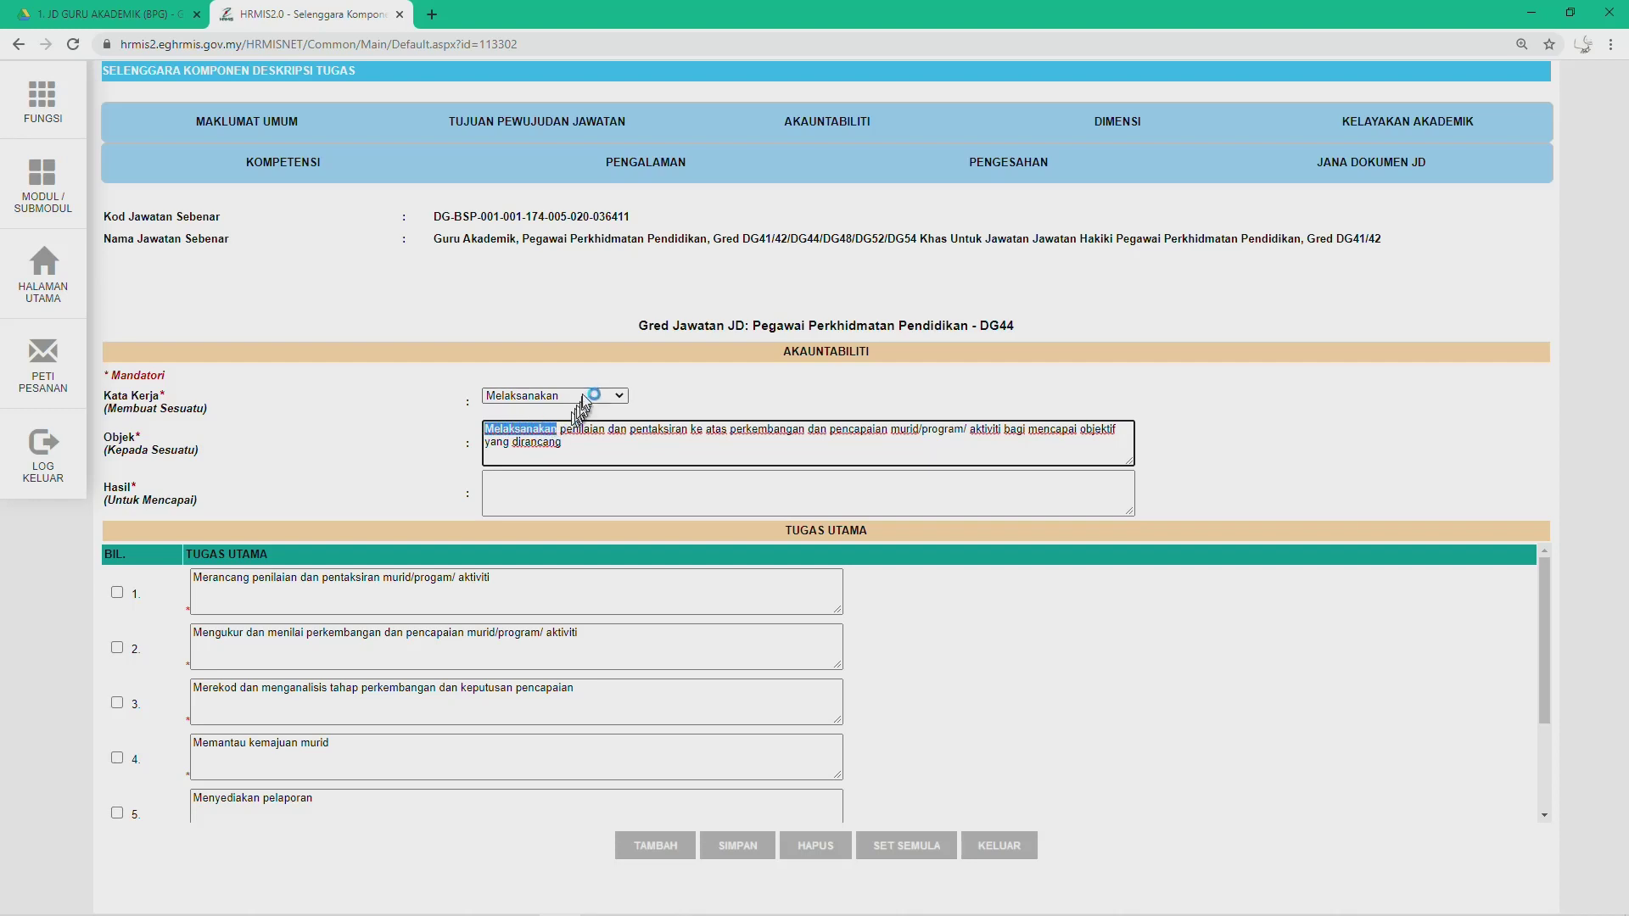
click(617, 395)
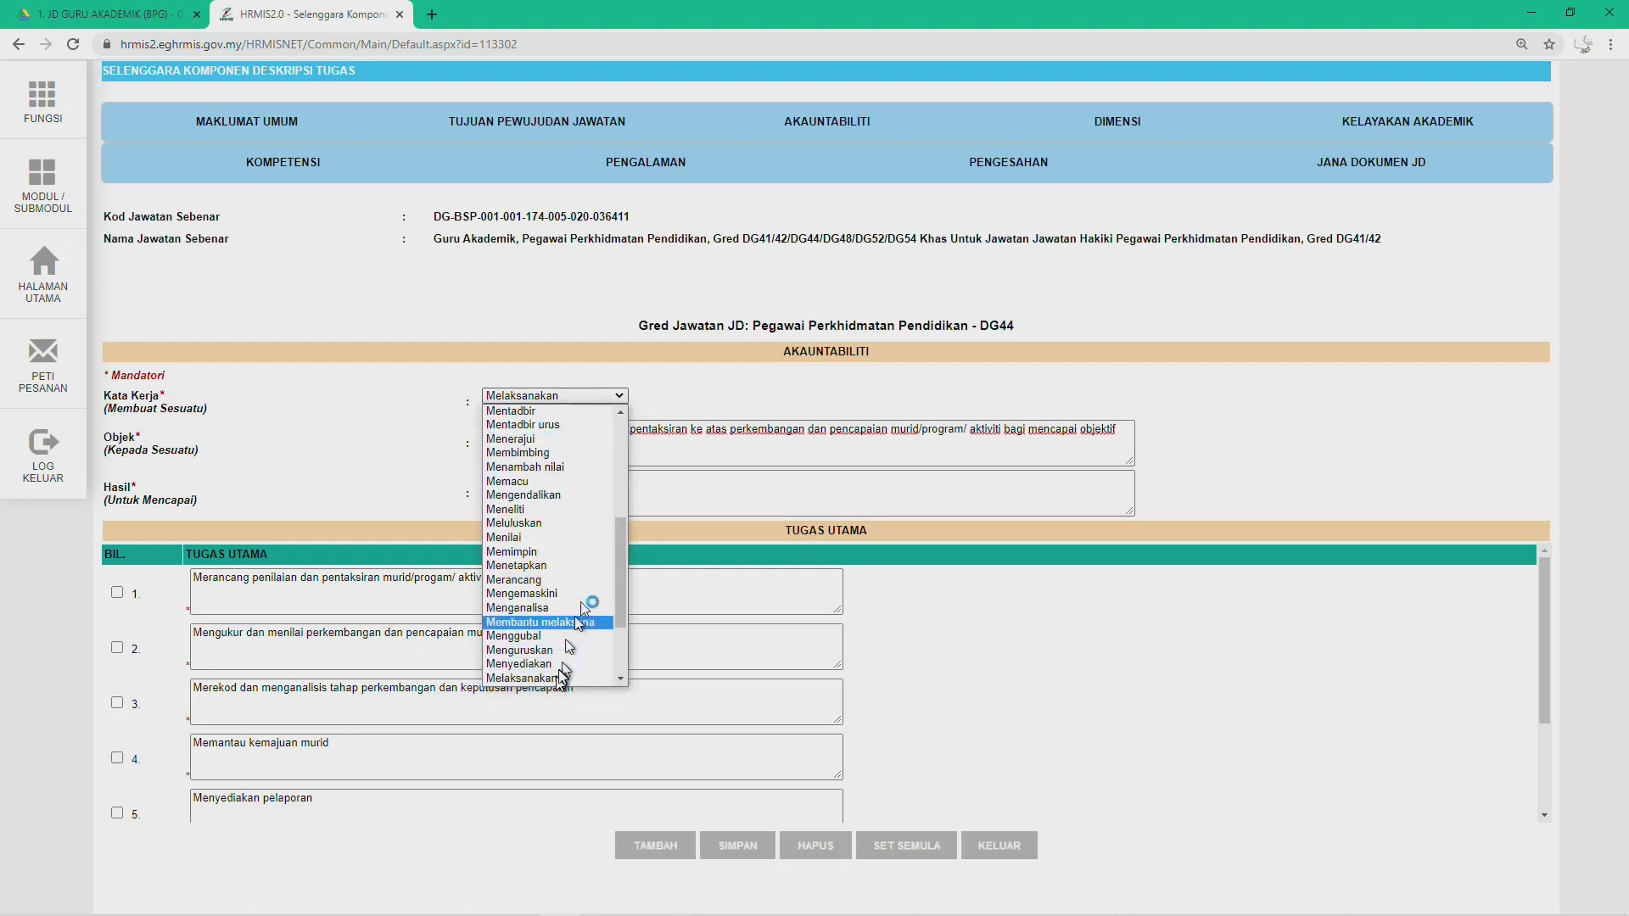
click(704, 449)
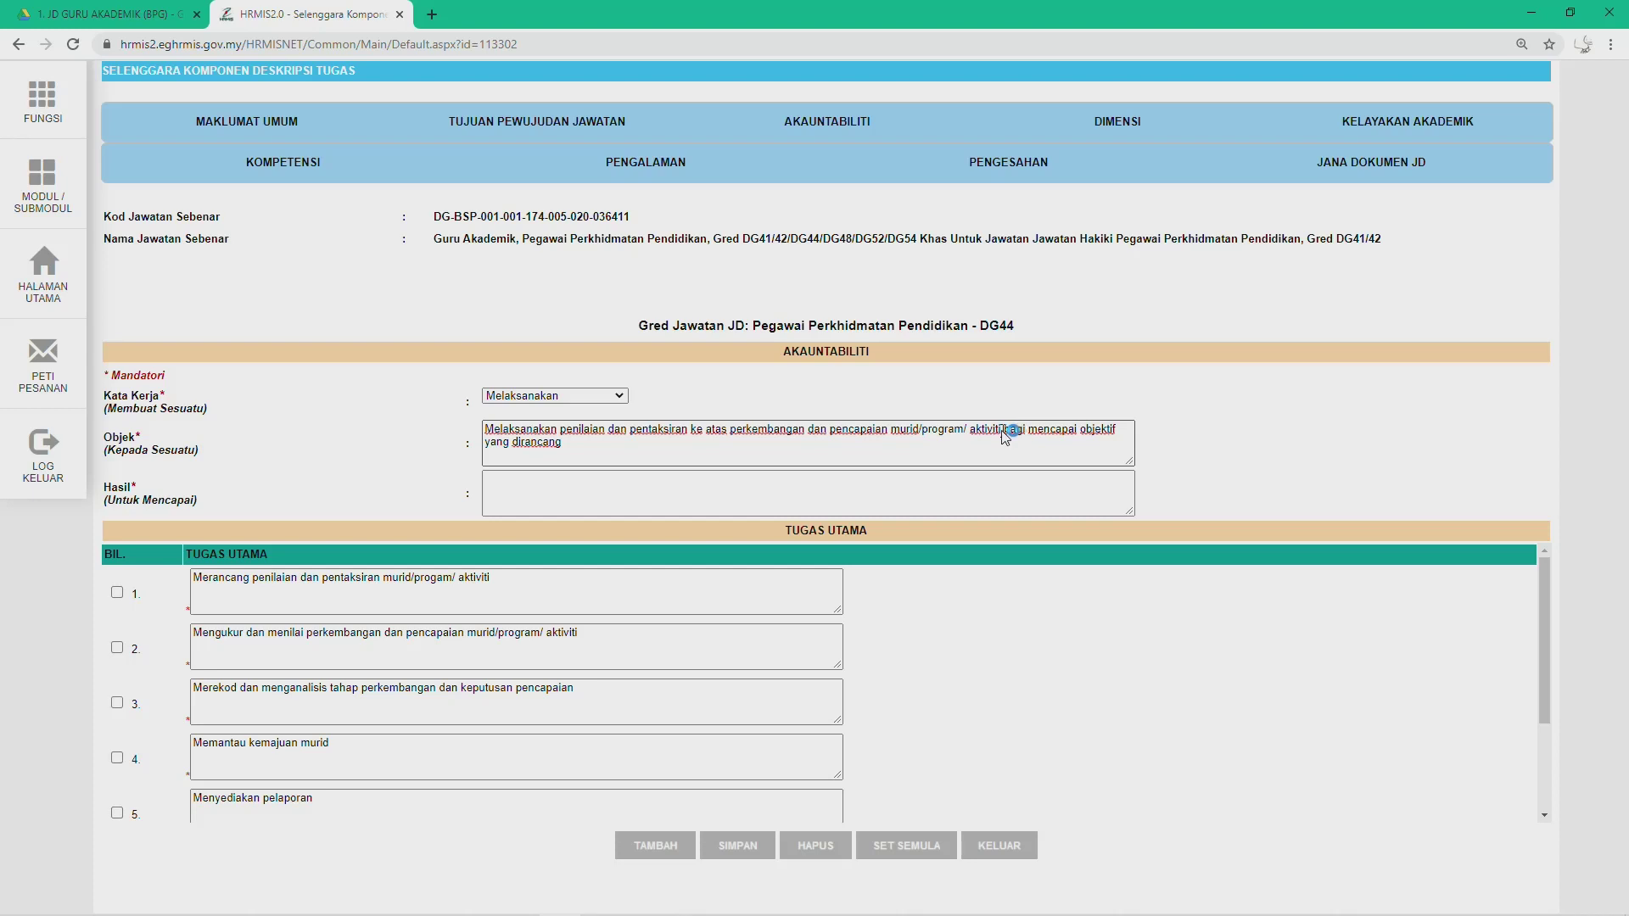
drag(1008, 435, 1019, 443)
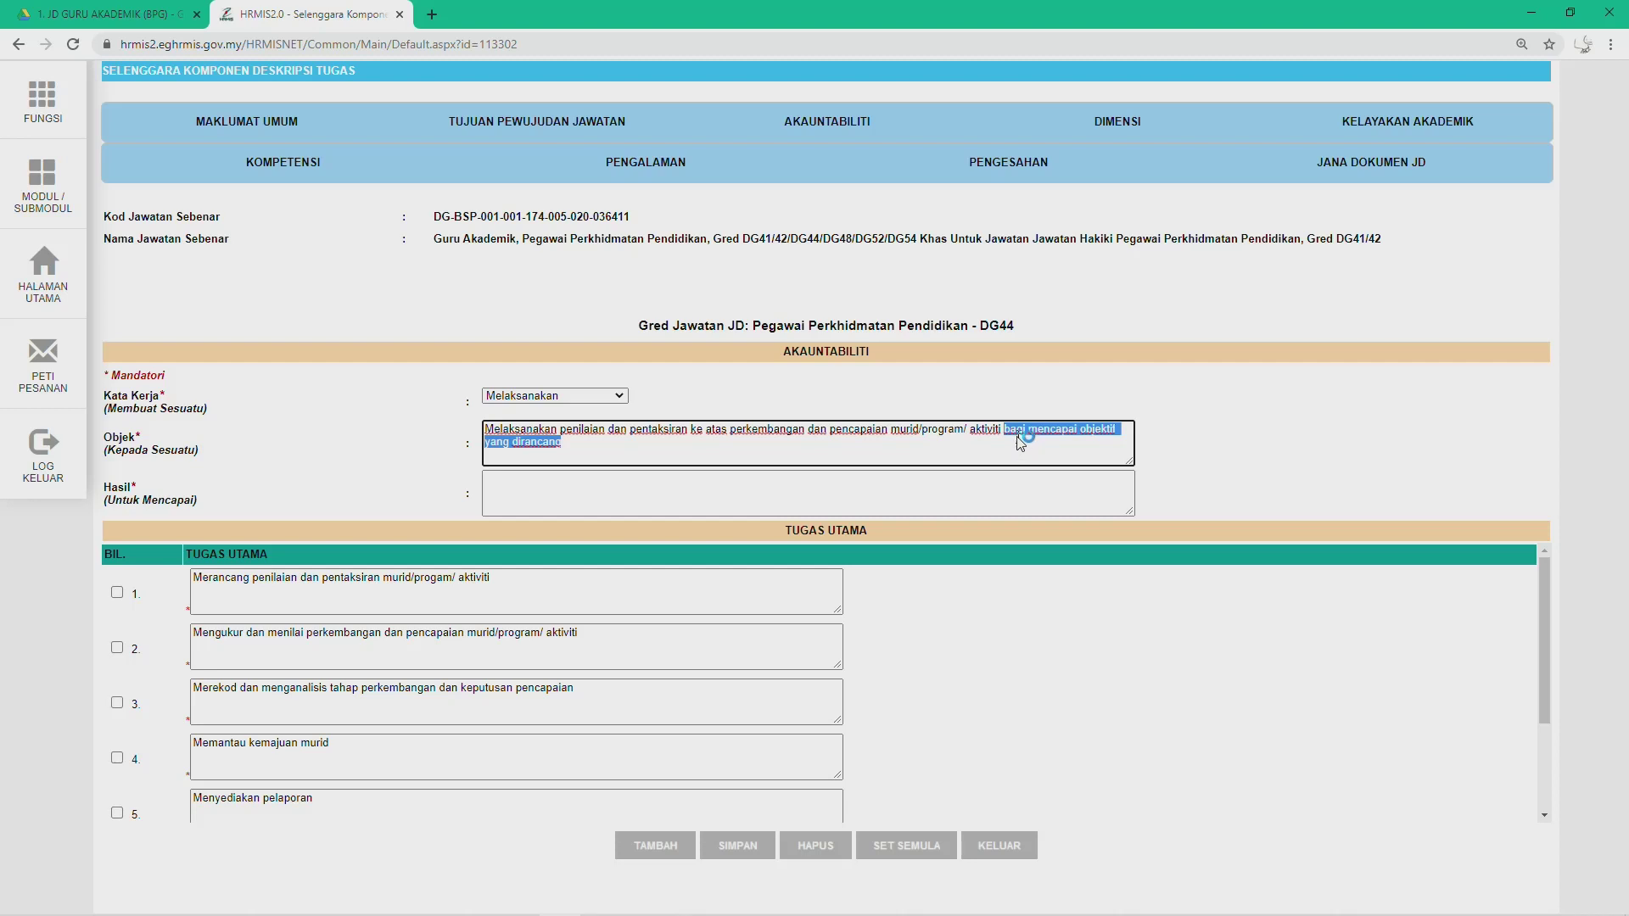
key(BackSpace)
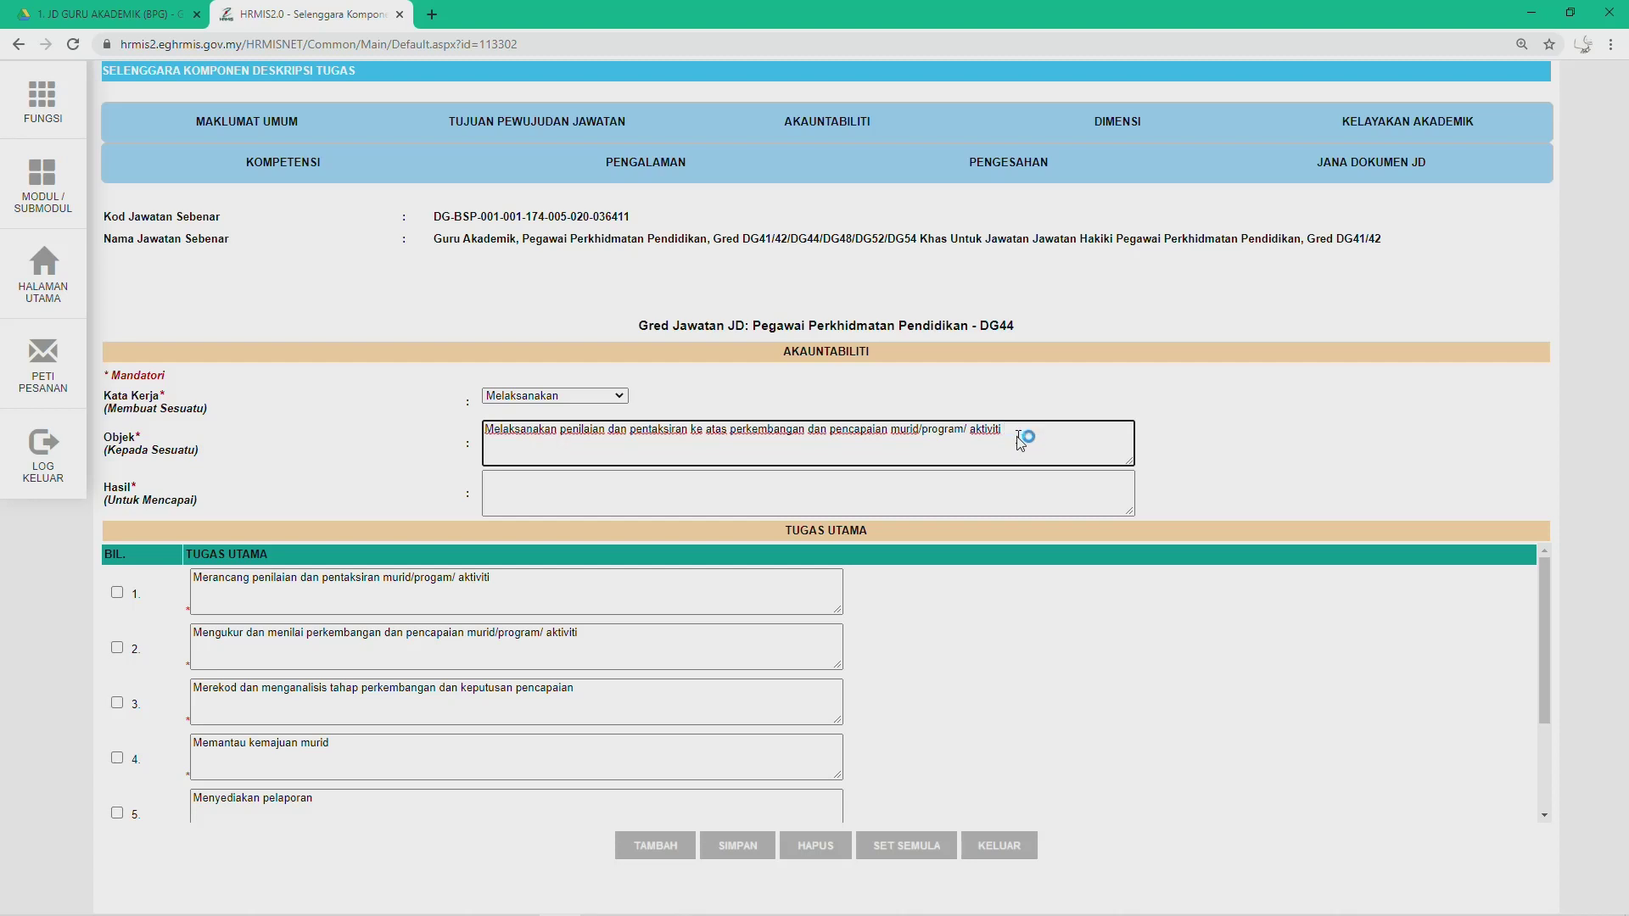
click(599, 496)
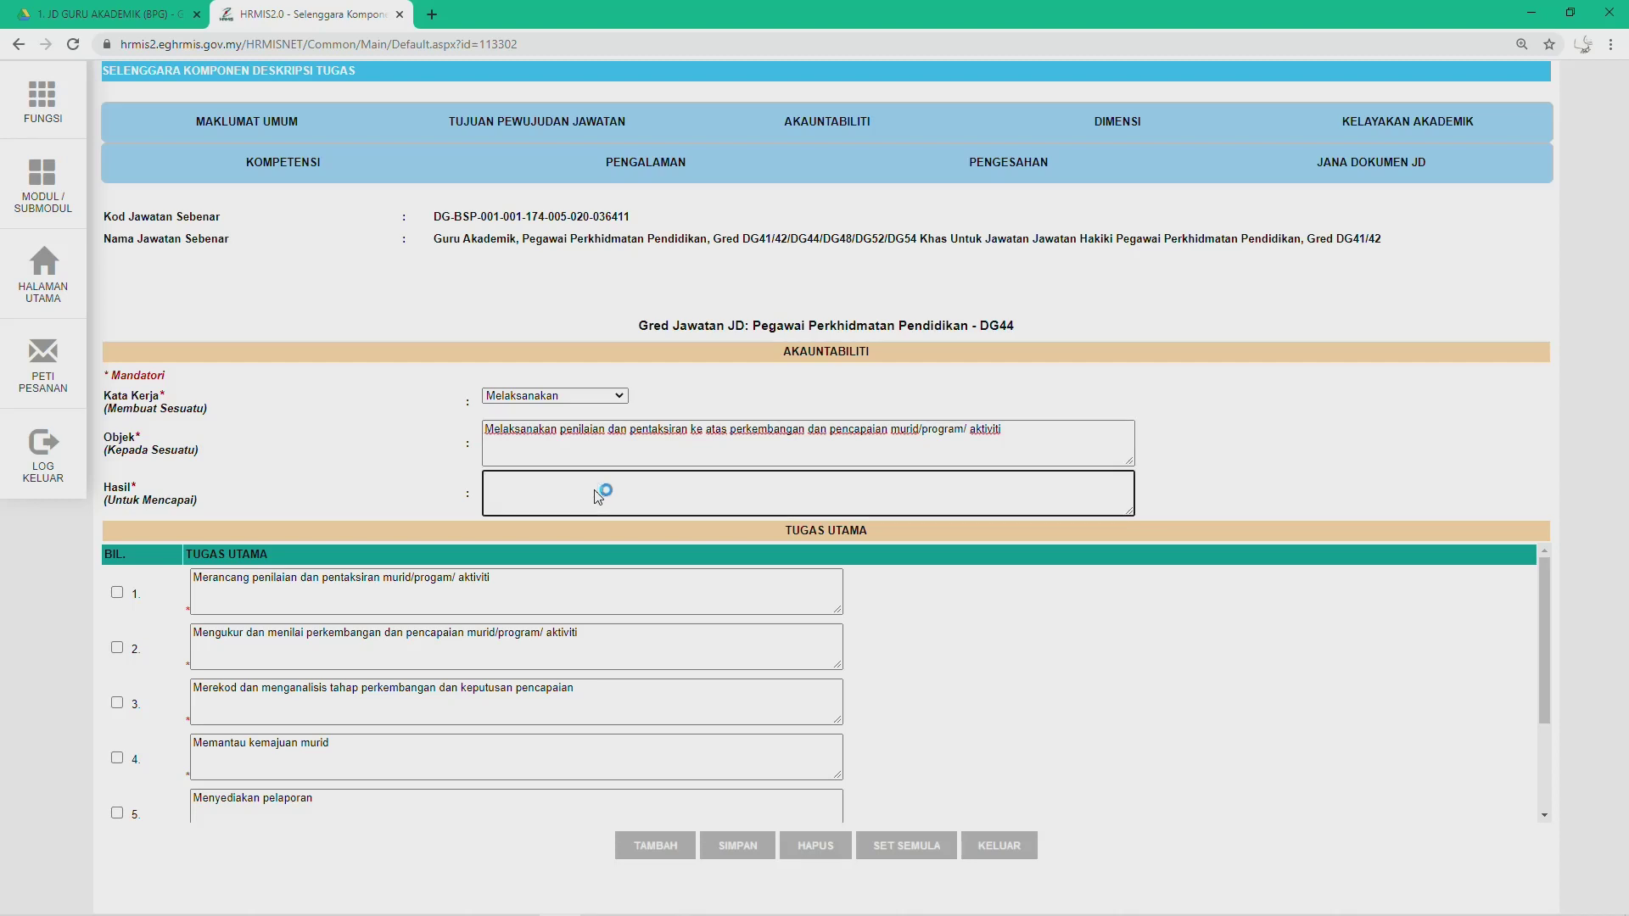
text(Bagi mencapai objektif yang dirancang)
Step: Save the edited DG44 accountability with its seven Tugas Utama, confirming through to 'Berjaya disimpan!'
click(631, 482)
click(762, 849)
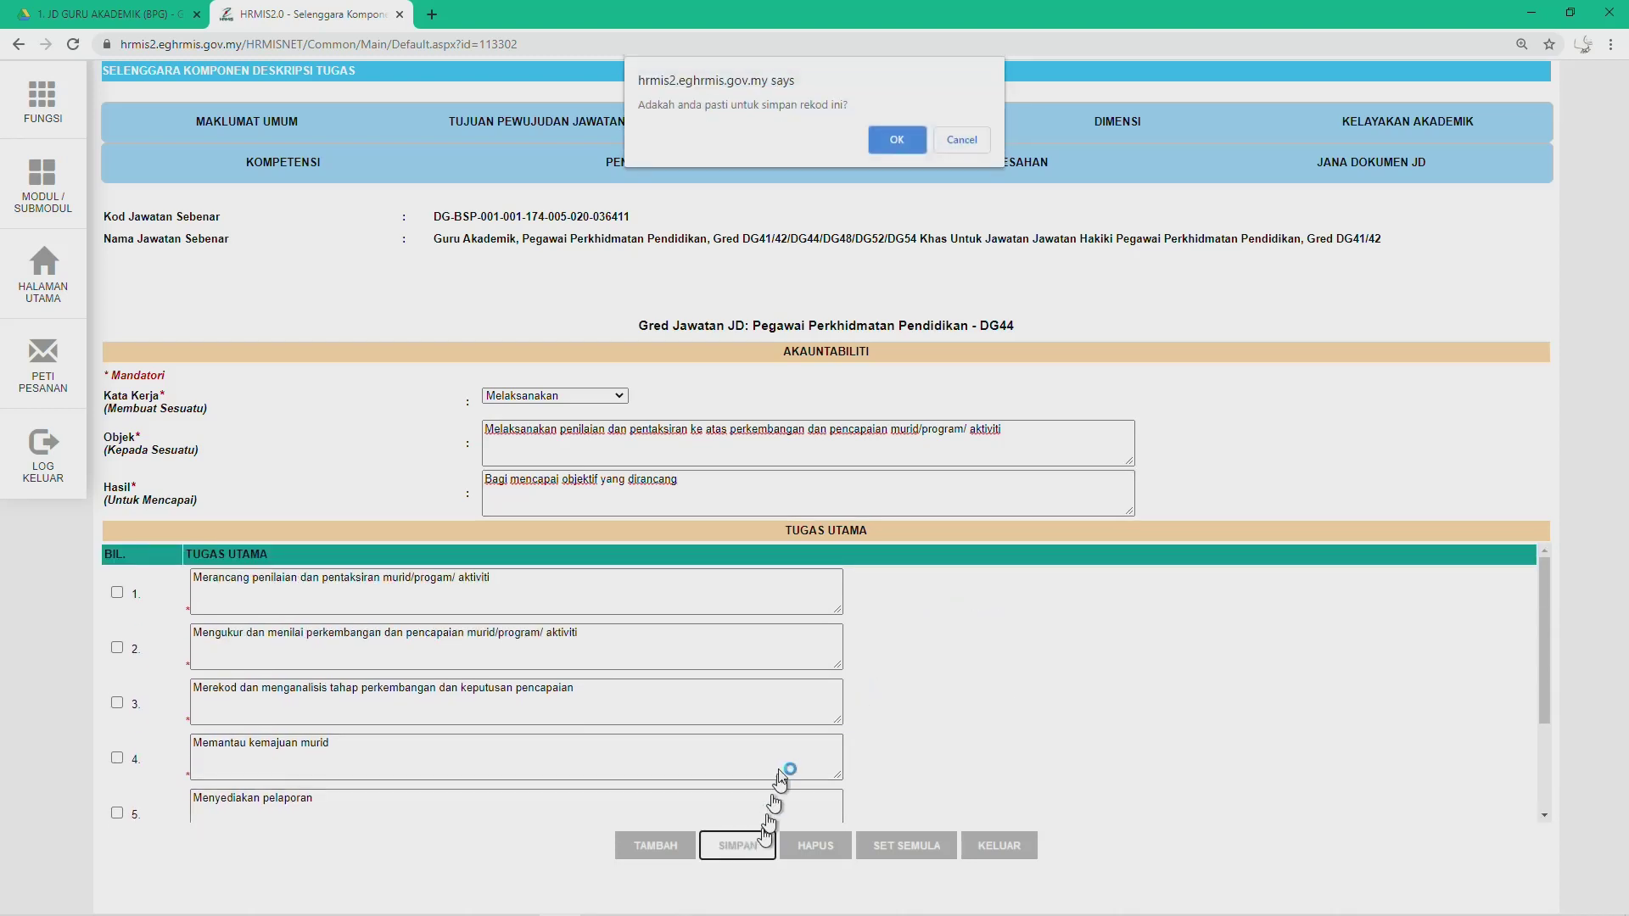
click(891, 140)
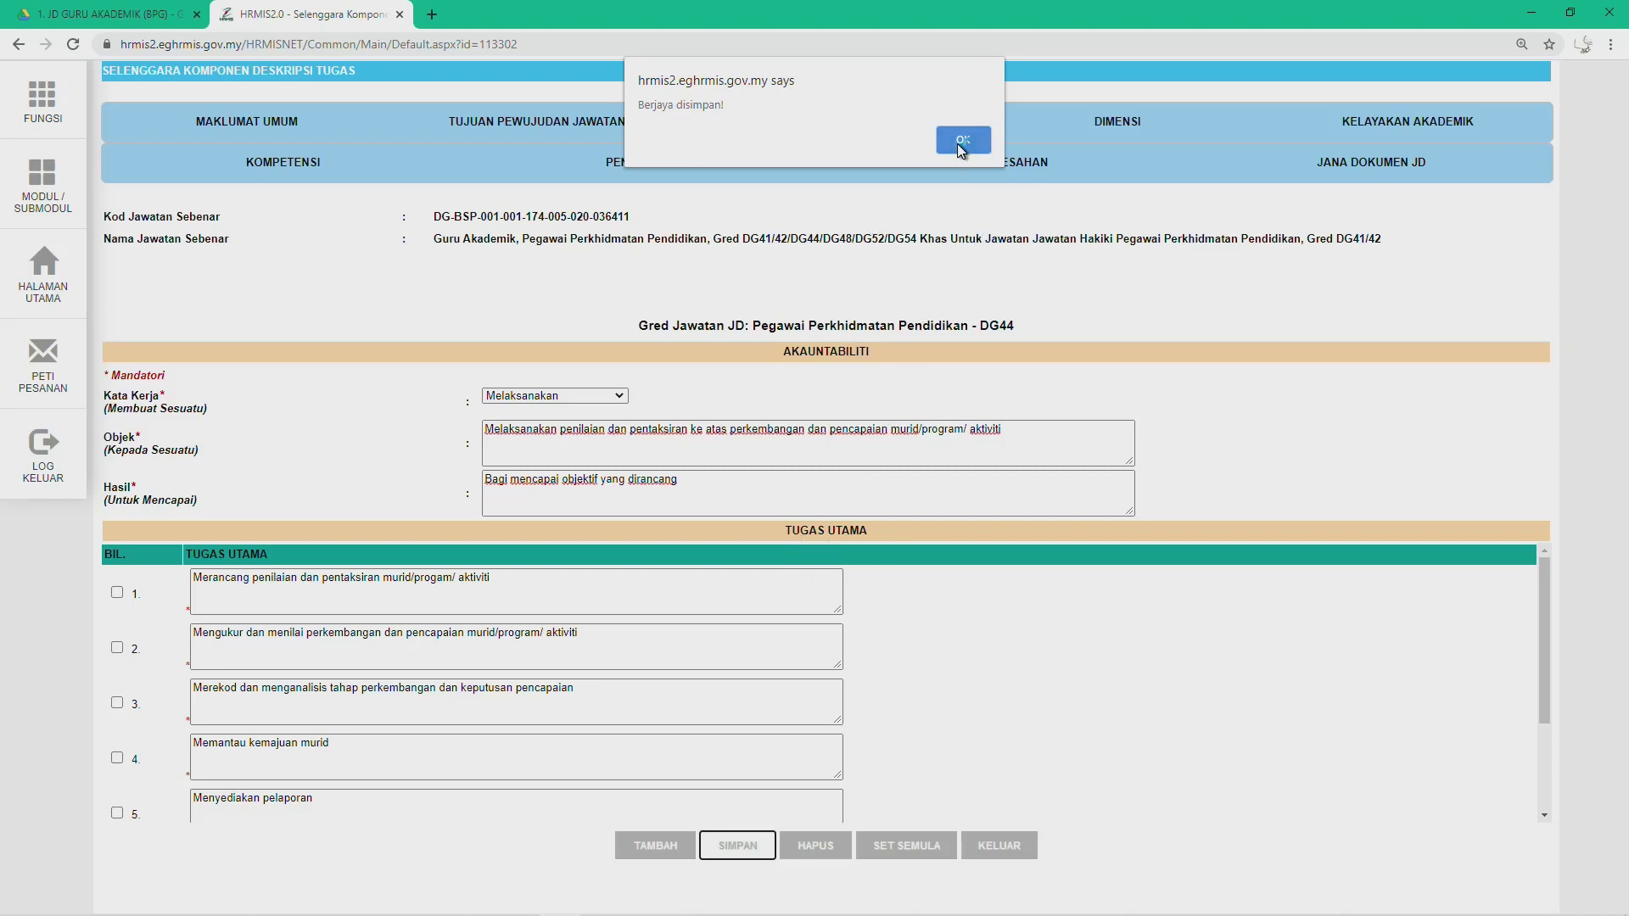
click(955, 141)
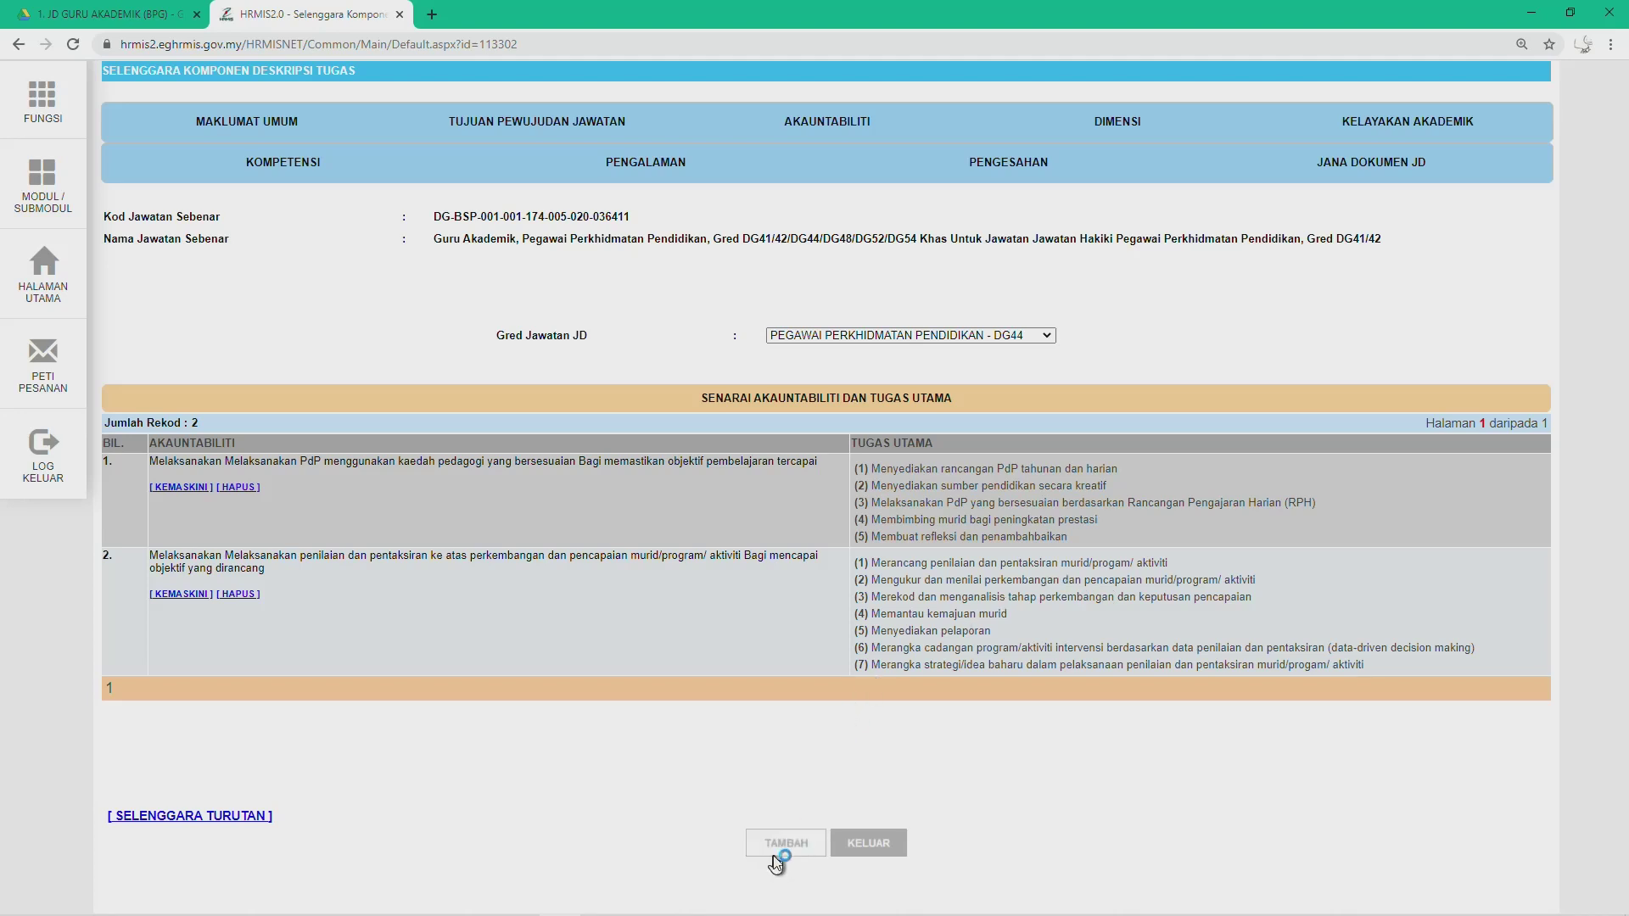
Step: Start a new Akauntabiliti entry and copy DG44's third, kokurikulum accountability text from the Word JD
click(775, 859)
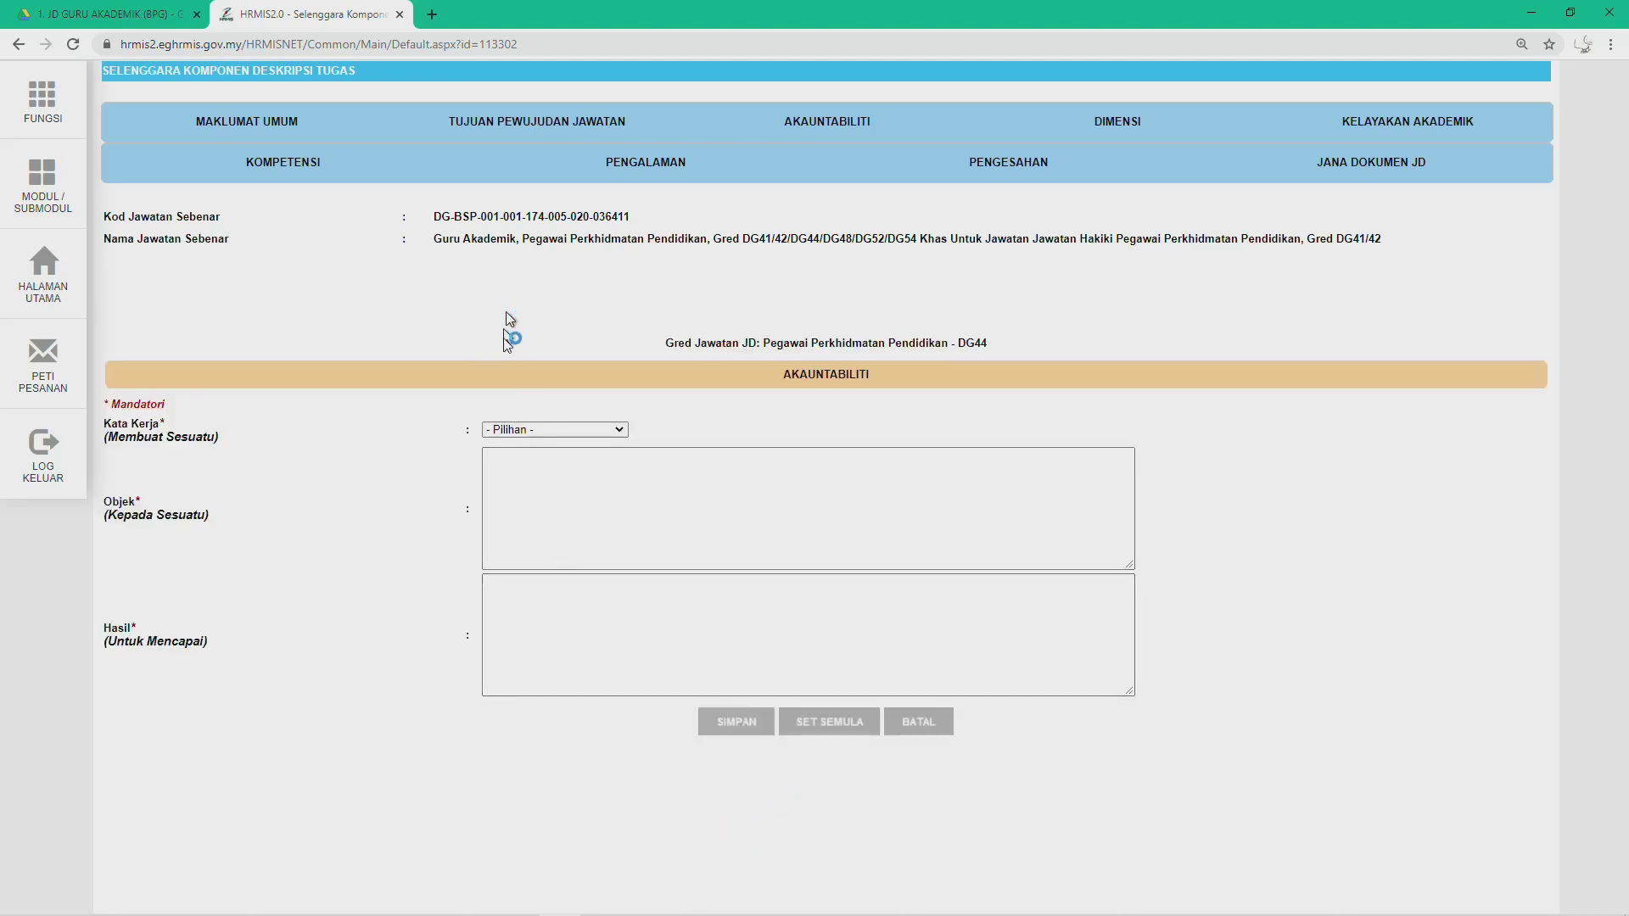
key(alt+Tab)
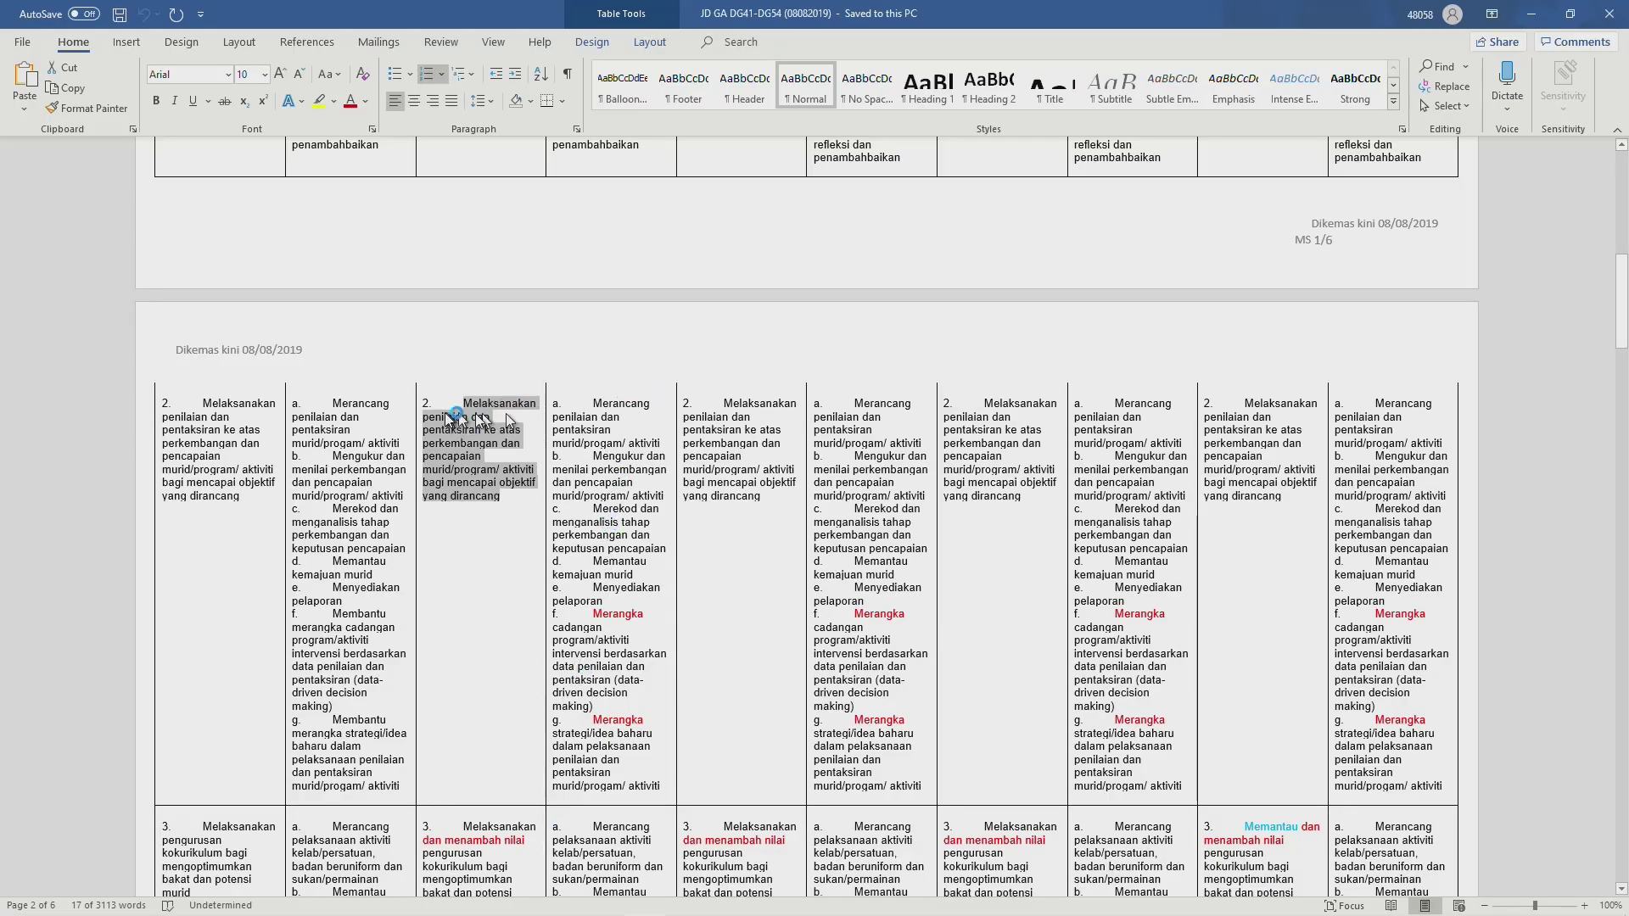
scroll(609, 480, up, 3)
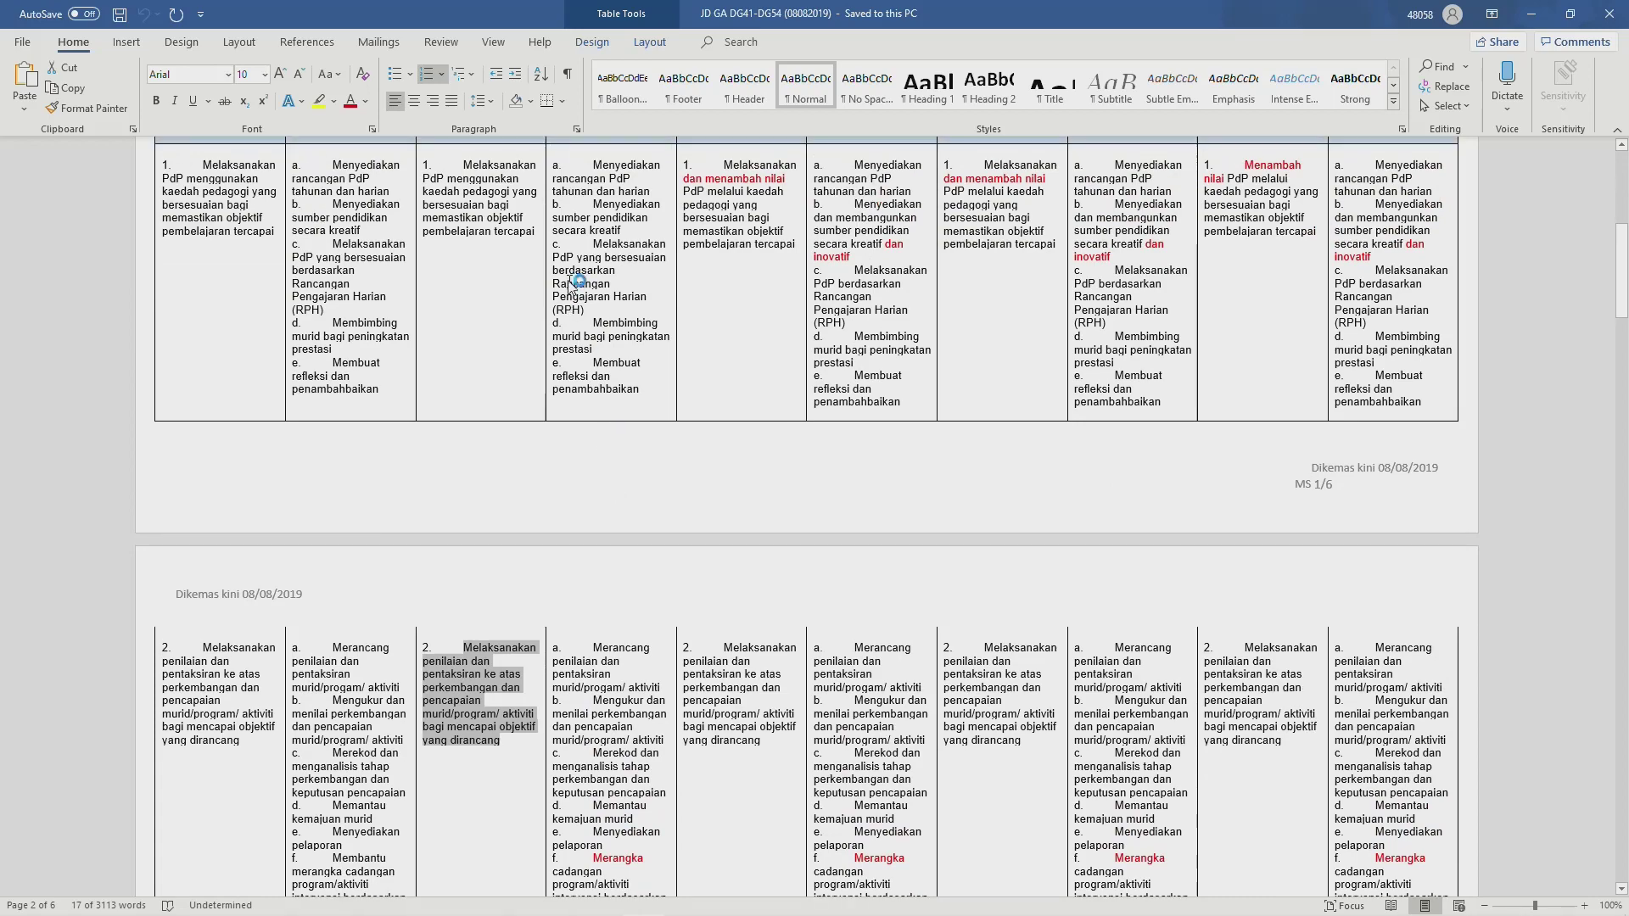
scroll(600, 451, down, 4)
scroll(594, 465, down, 9)
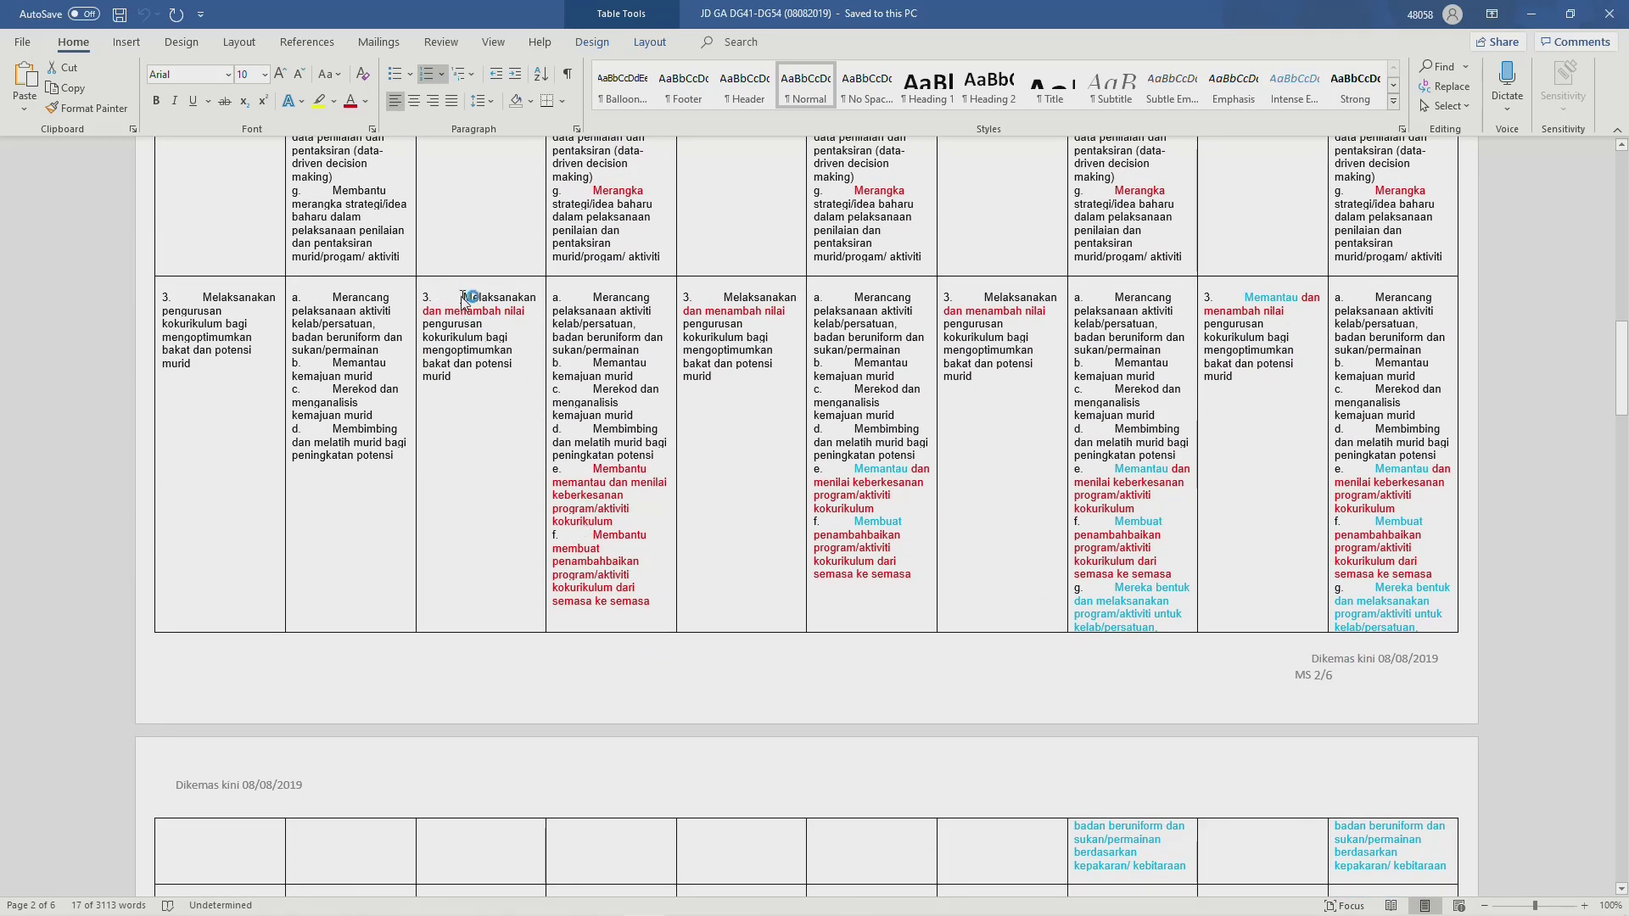
drag(466, 301, 480, 378)
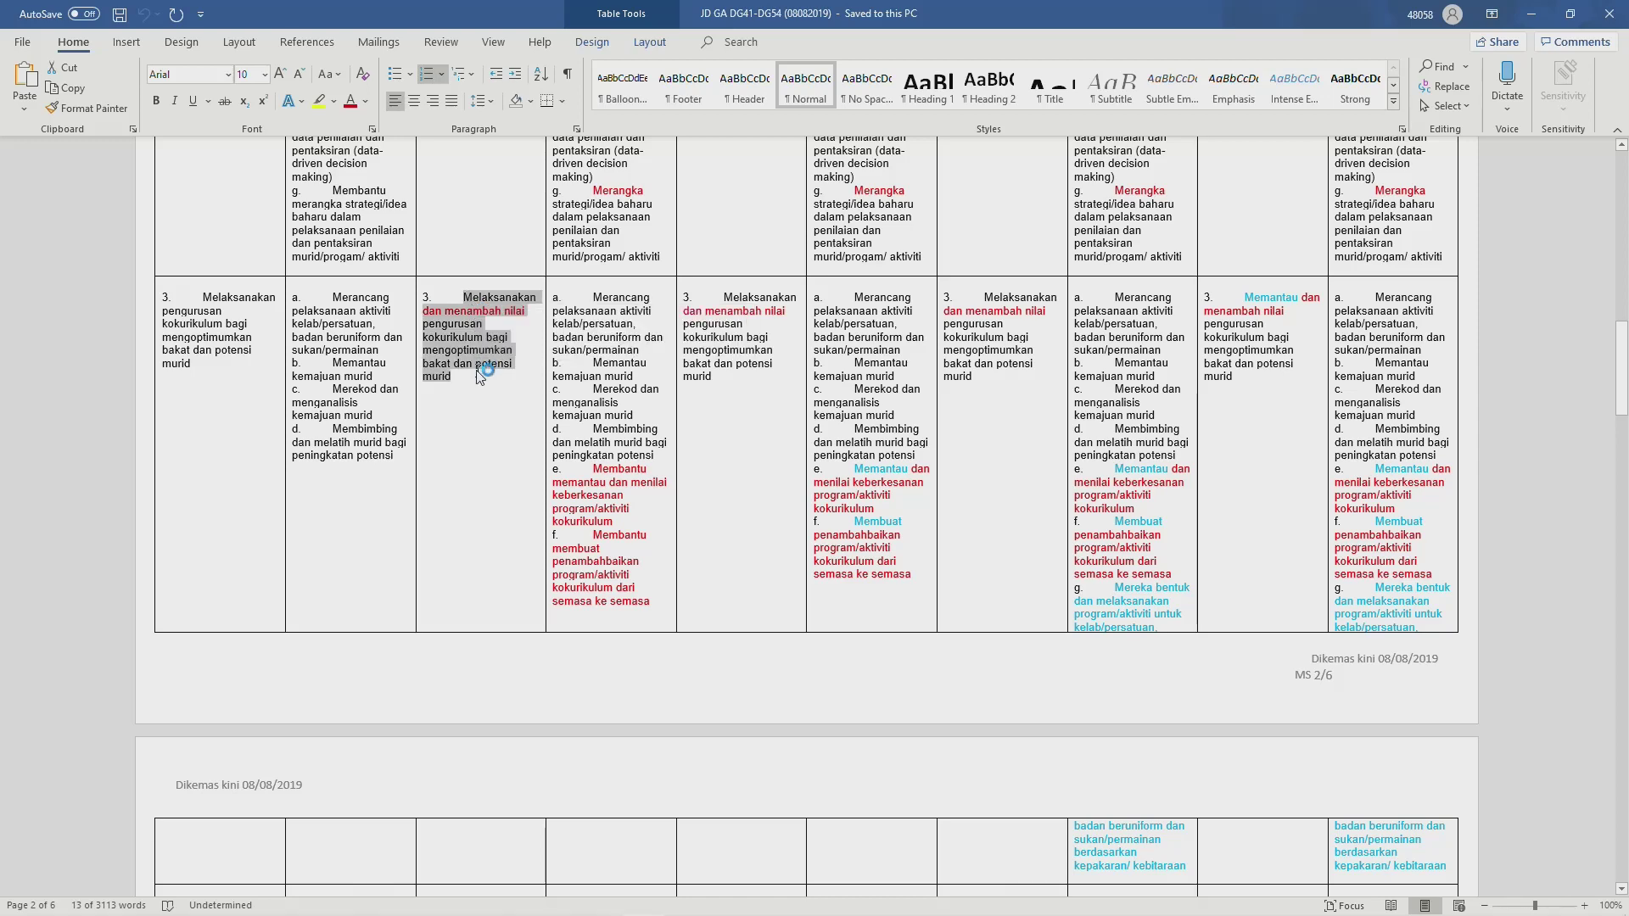
key(alt+Tab)
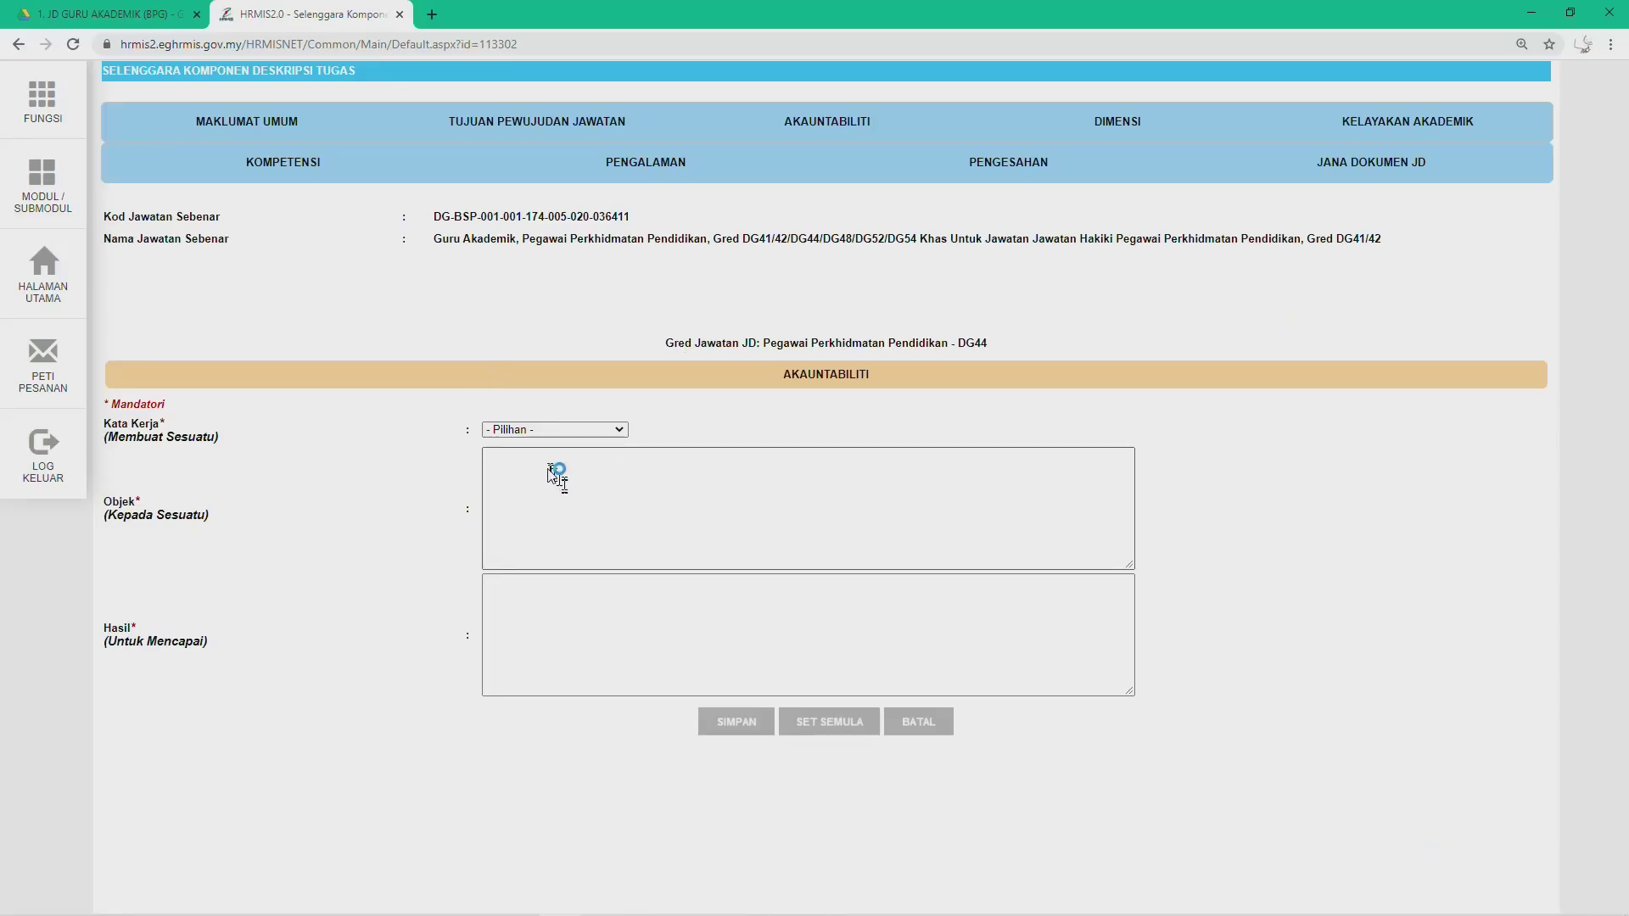
Step: Paste the kokurikulum accountability into Objek without the '3.' prefix and choose Kata Kerja Melaksanakan
click(543, 473)
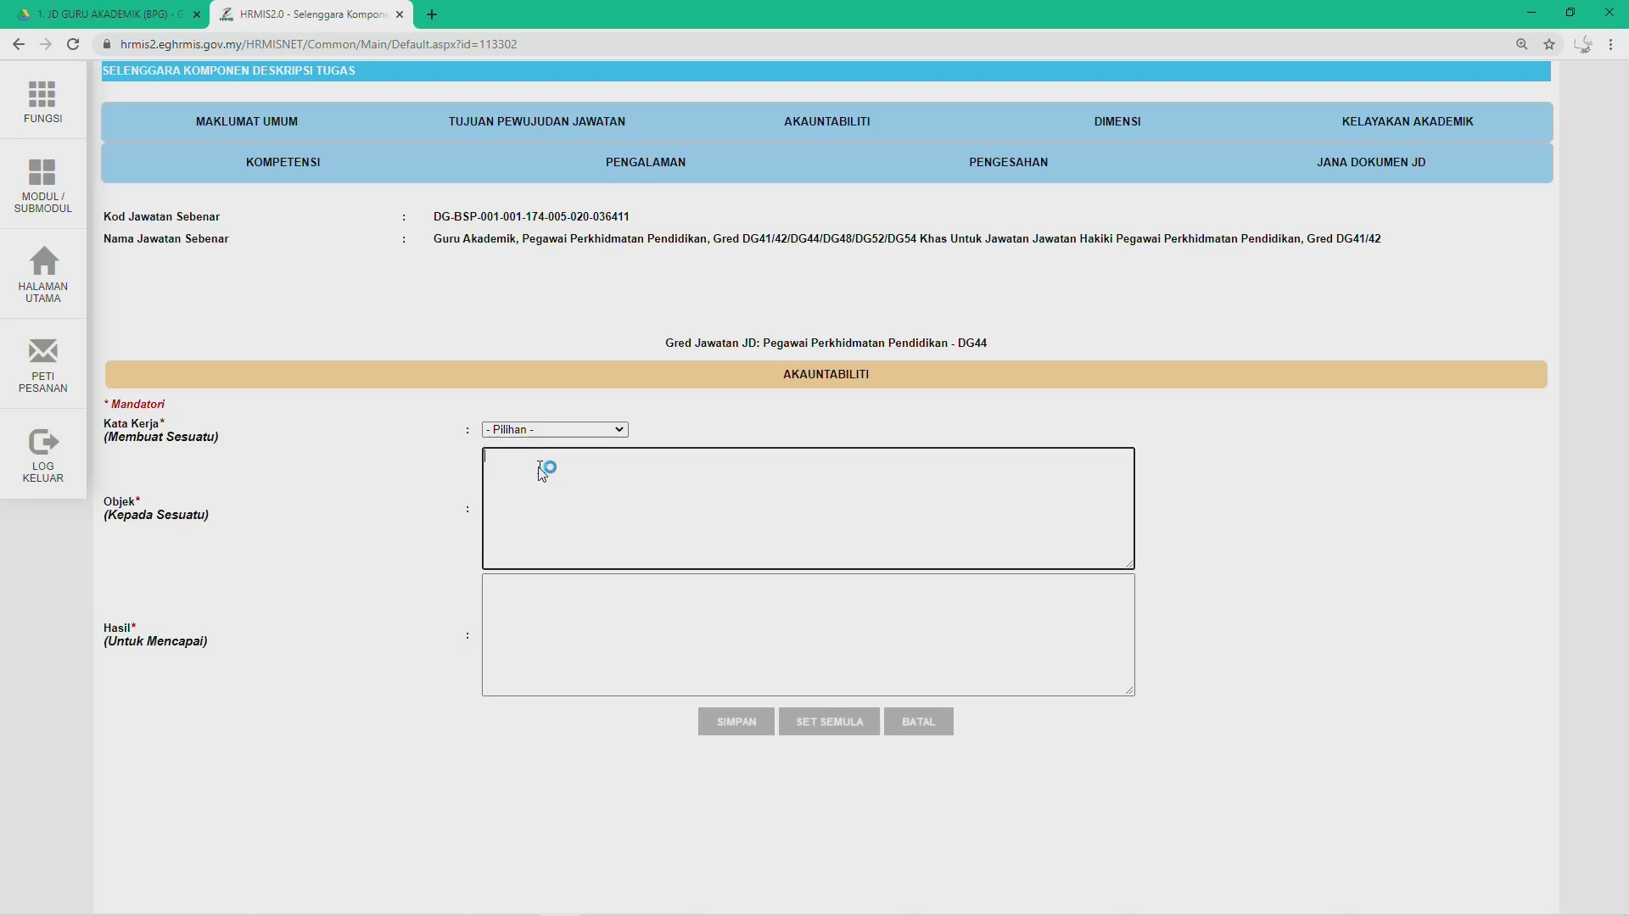
text(3.	Melaksanakan  dan menambah nilai pengurusan kokurikulum bagi mengoptimumkan bakat dan potensi murid)
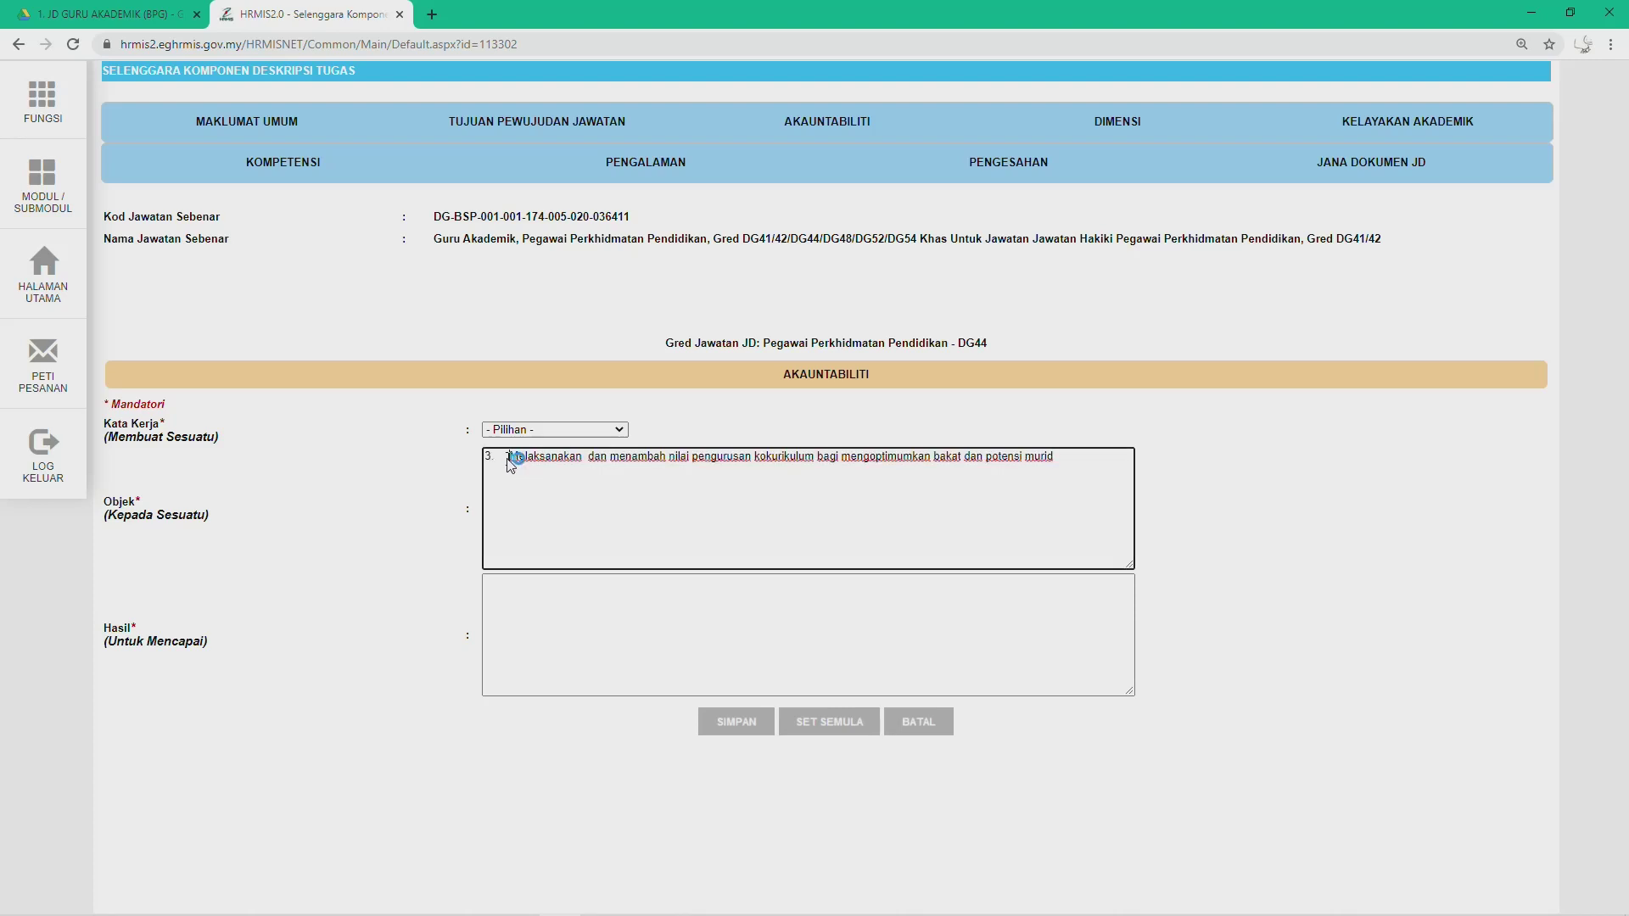
key(BackSpace)
key(BackSpace)
key(BackSpace)
key(BackSpace)
click(582, 405)
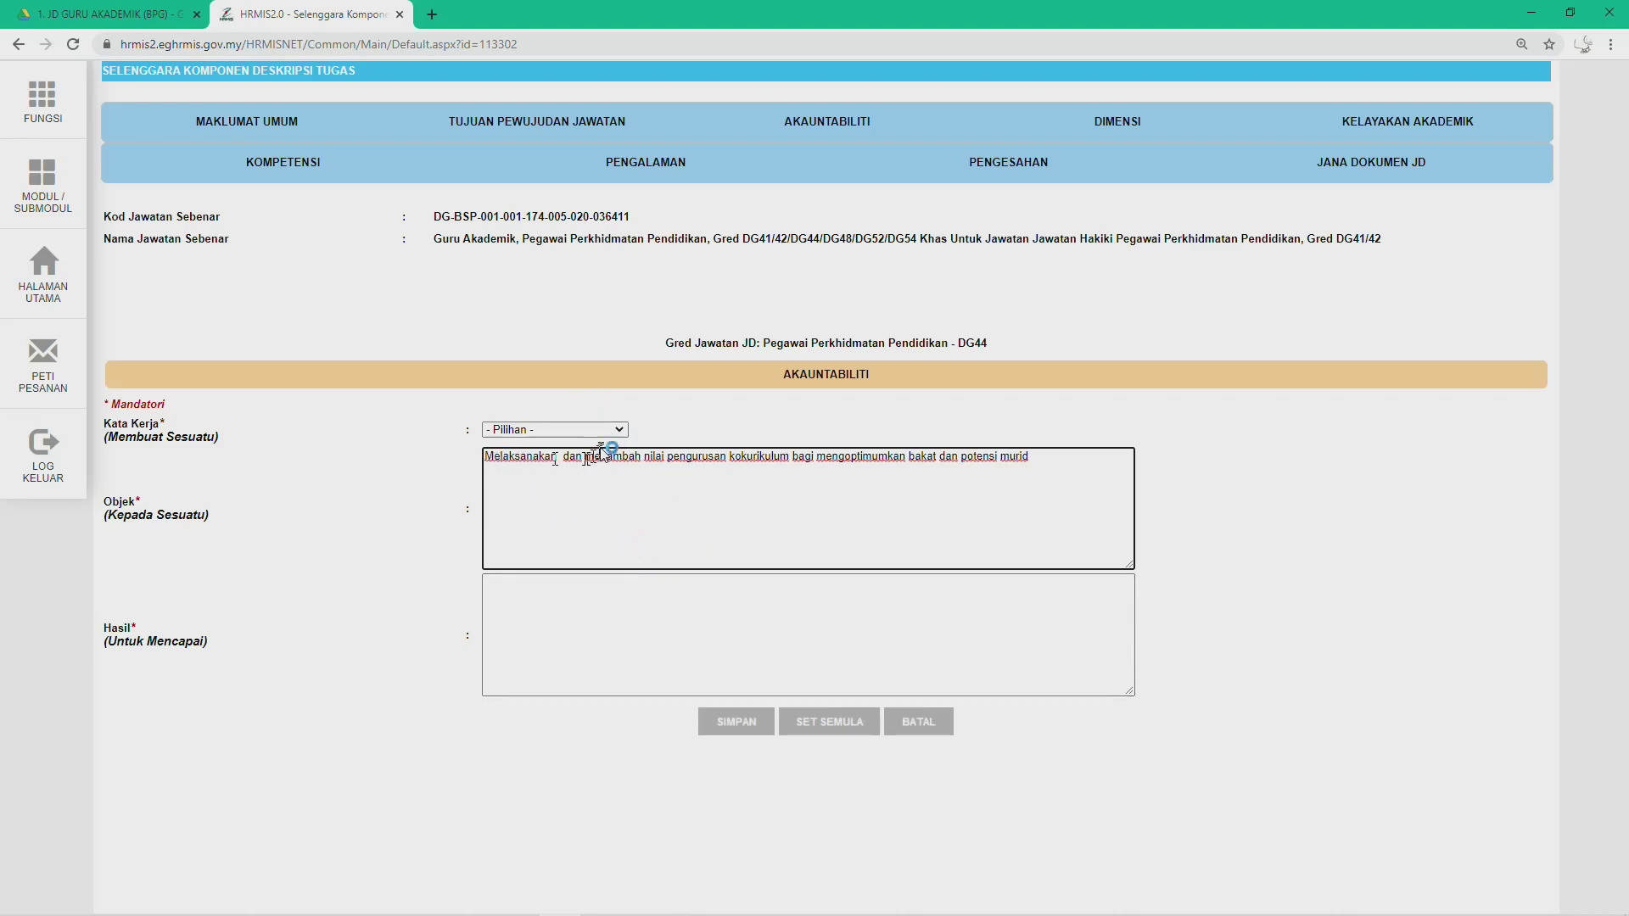
click(619, 429)
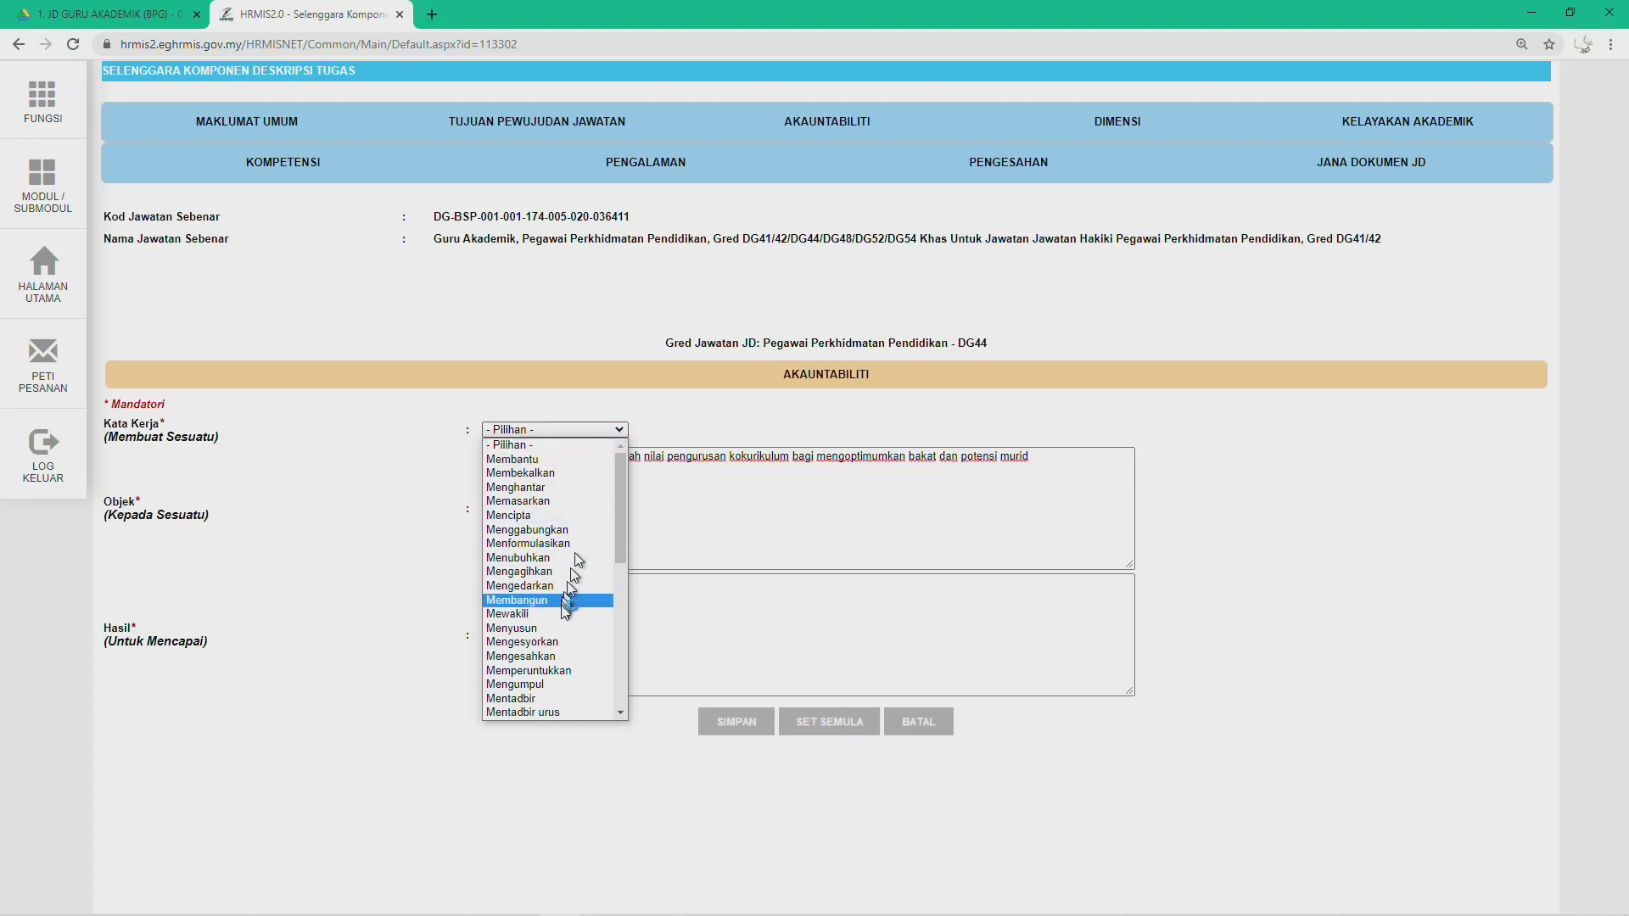
scroll(566, 619, down, 4)
scroll(564, 621, down, 4)
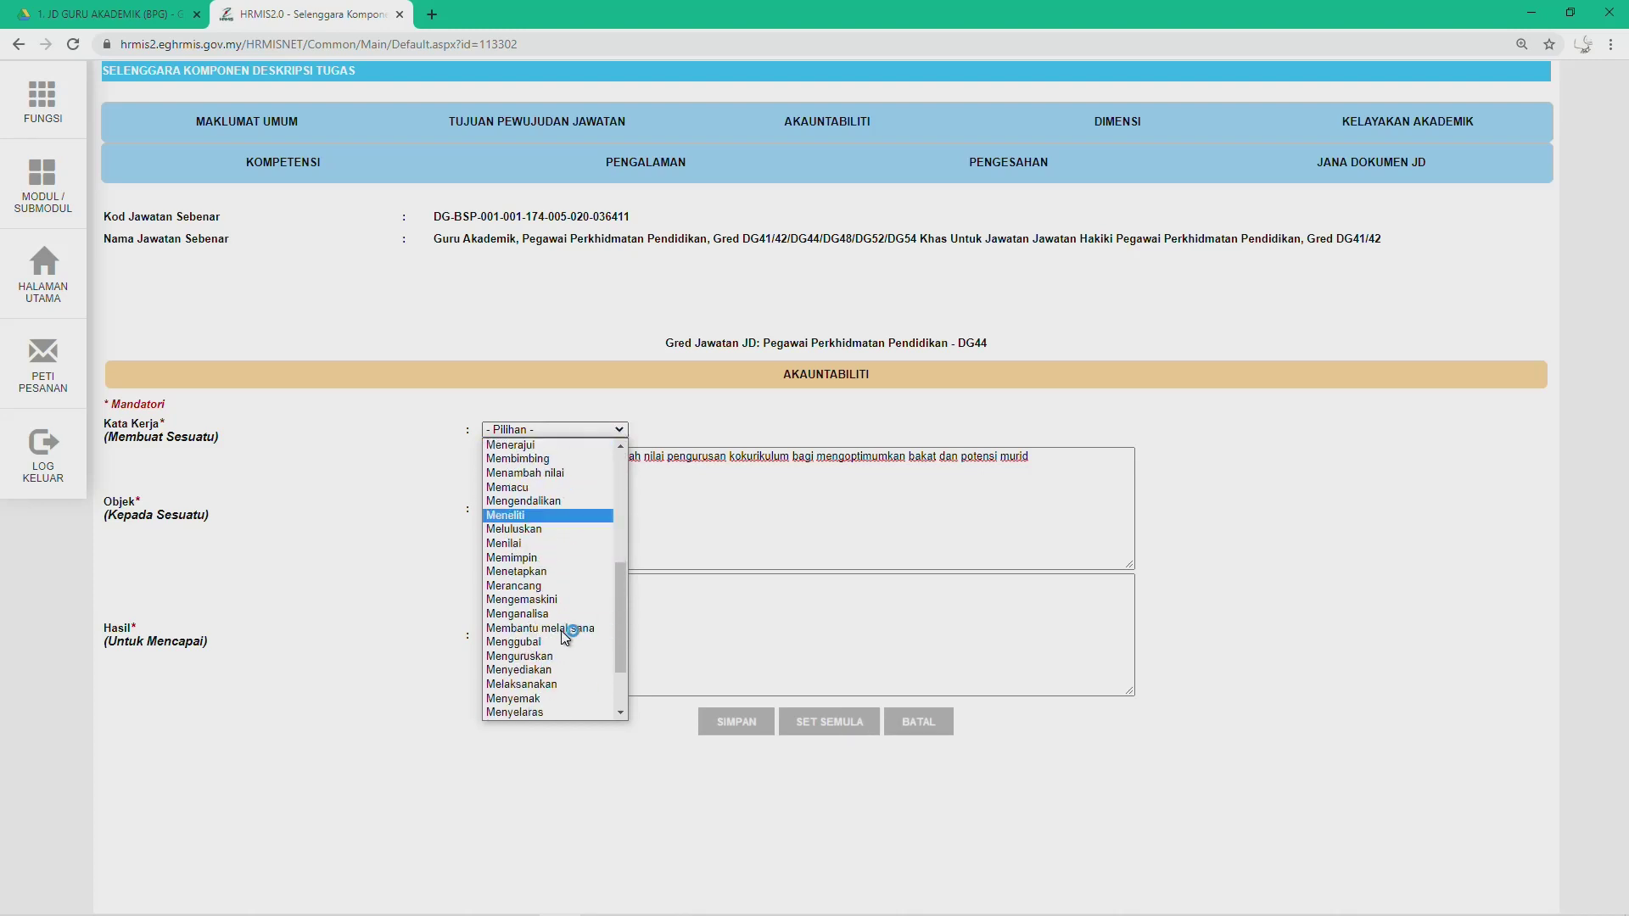
click(553, 627)
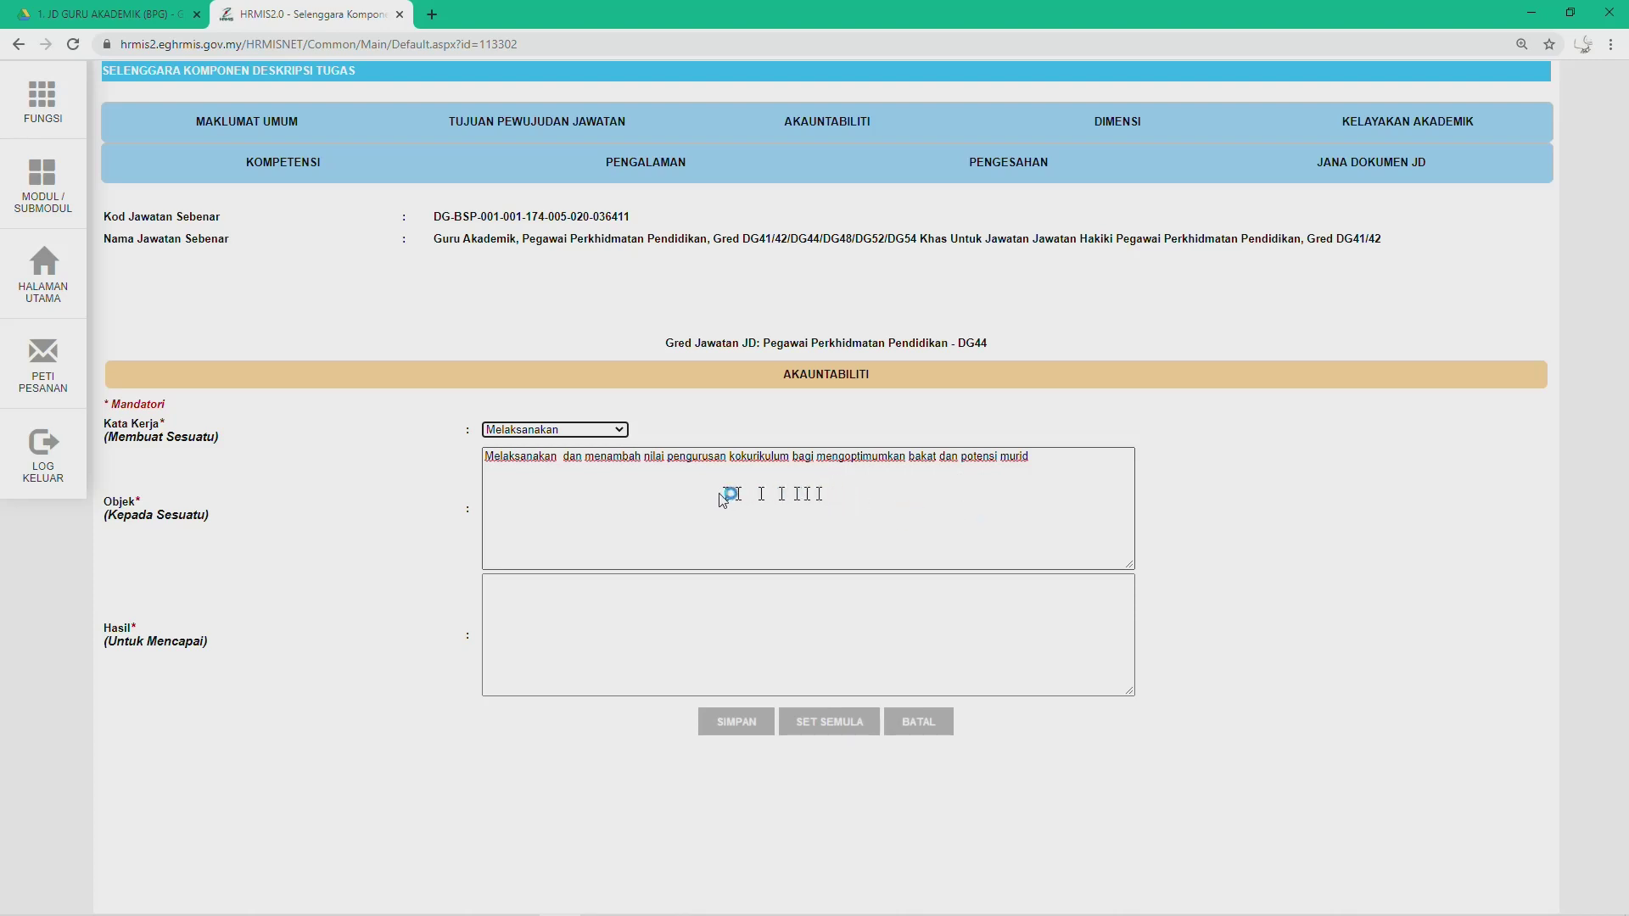
Step: Move 'Bagi mengoptimumkan bakat dan potensi murid' from Objek into Hasil and request saving
drag(794, 459, 1039, 462)
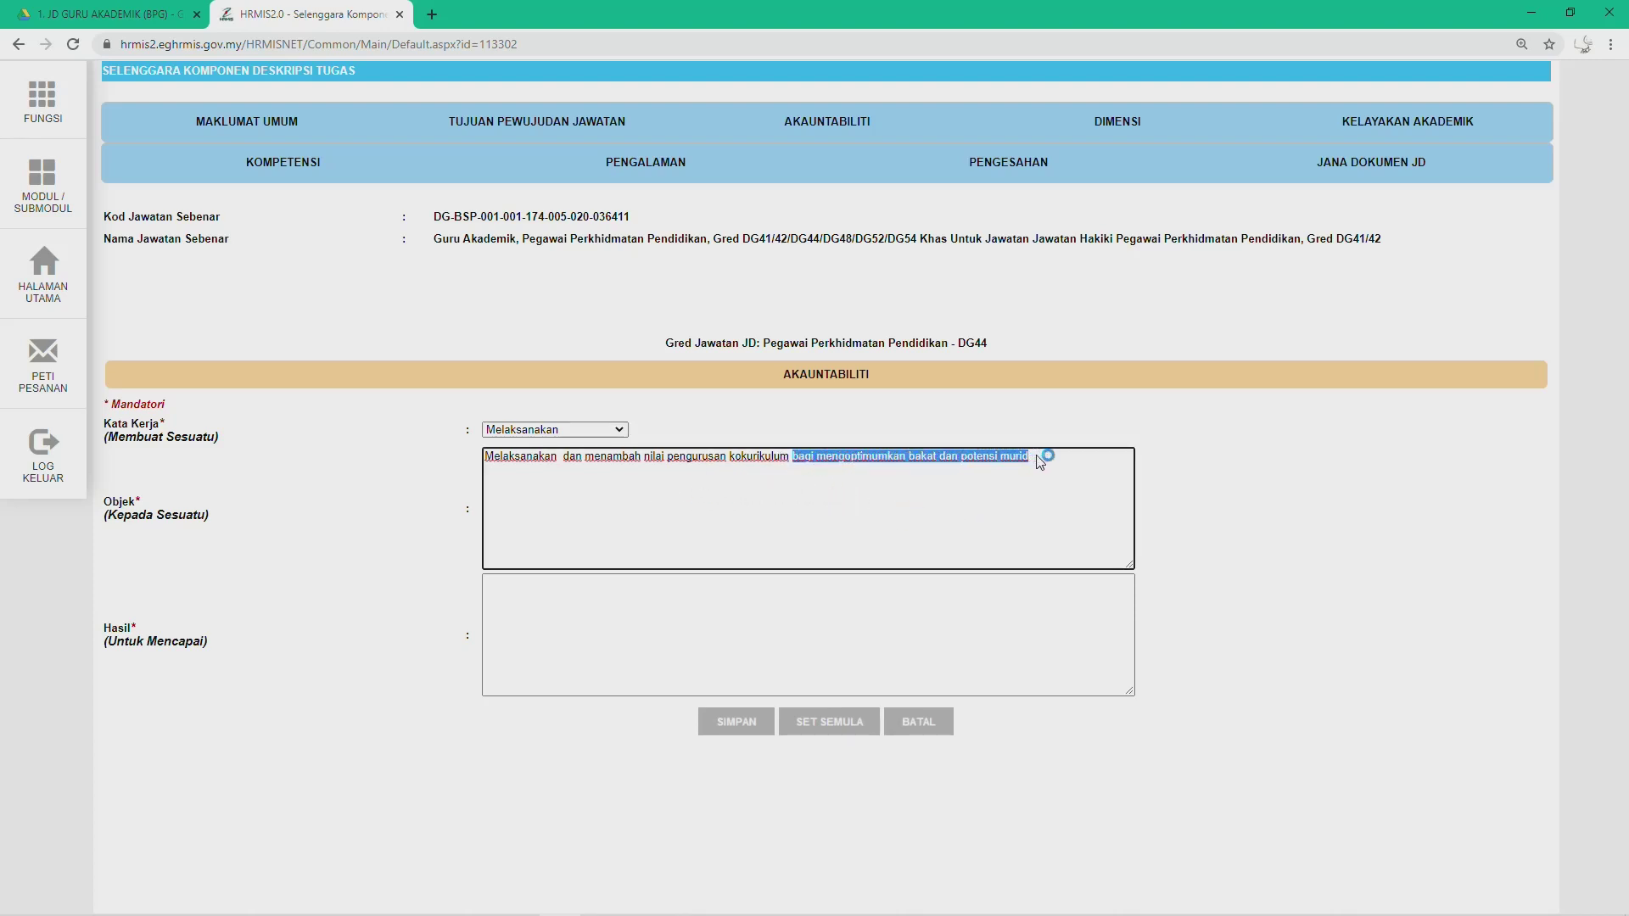
key(ctrl+x)
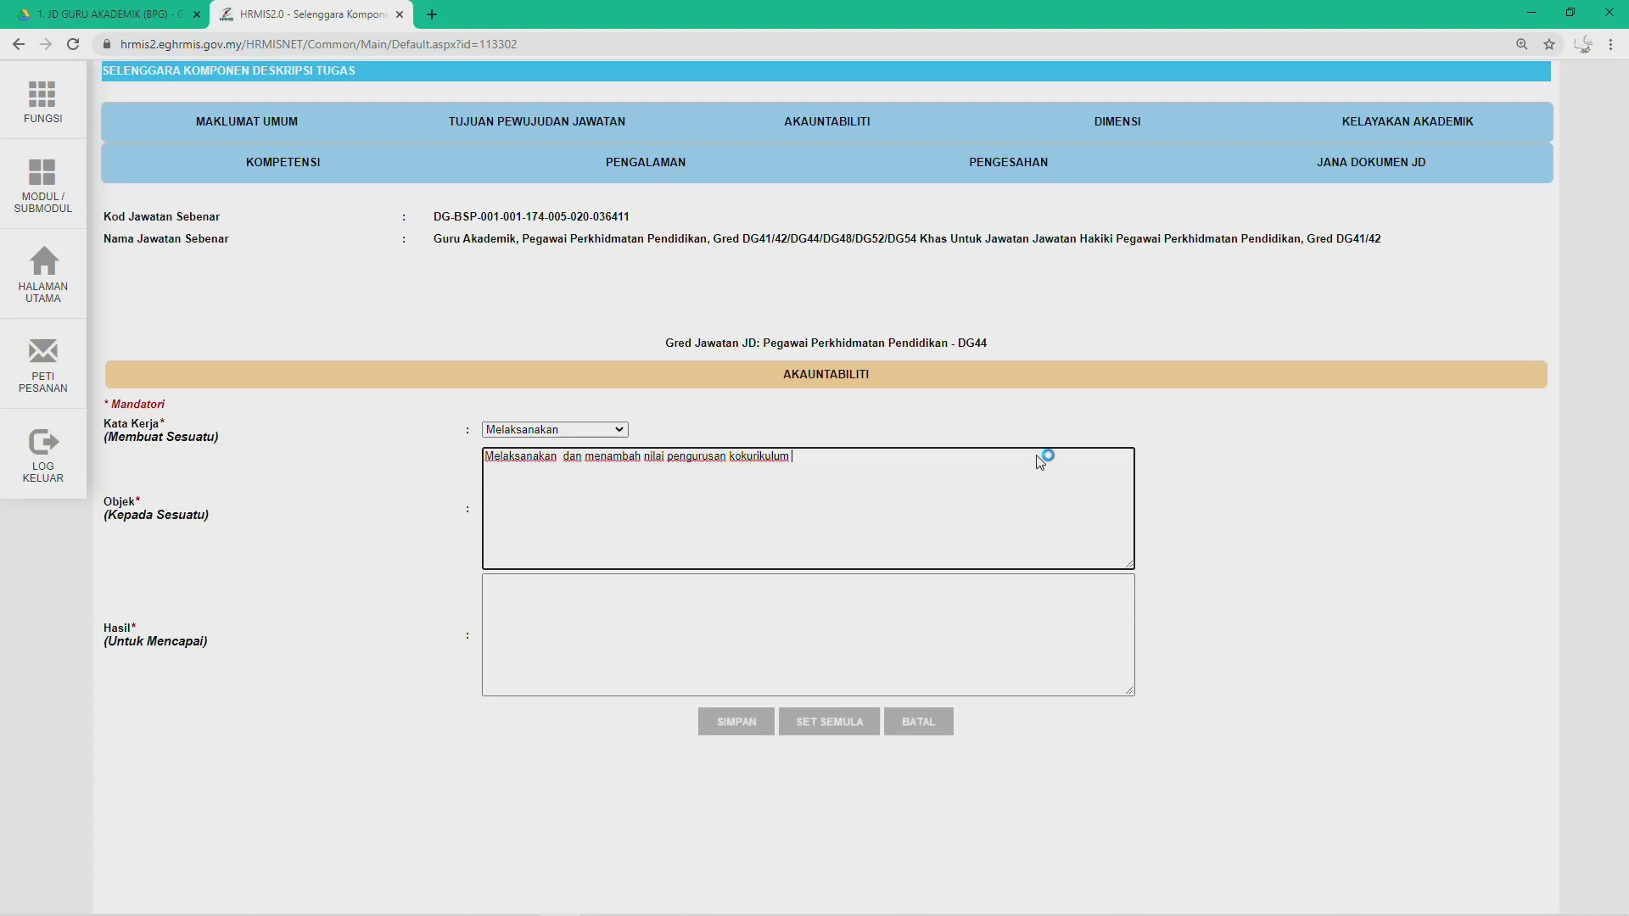
click(518, 605)
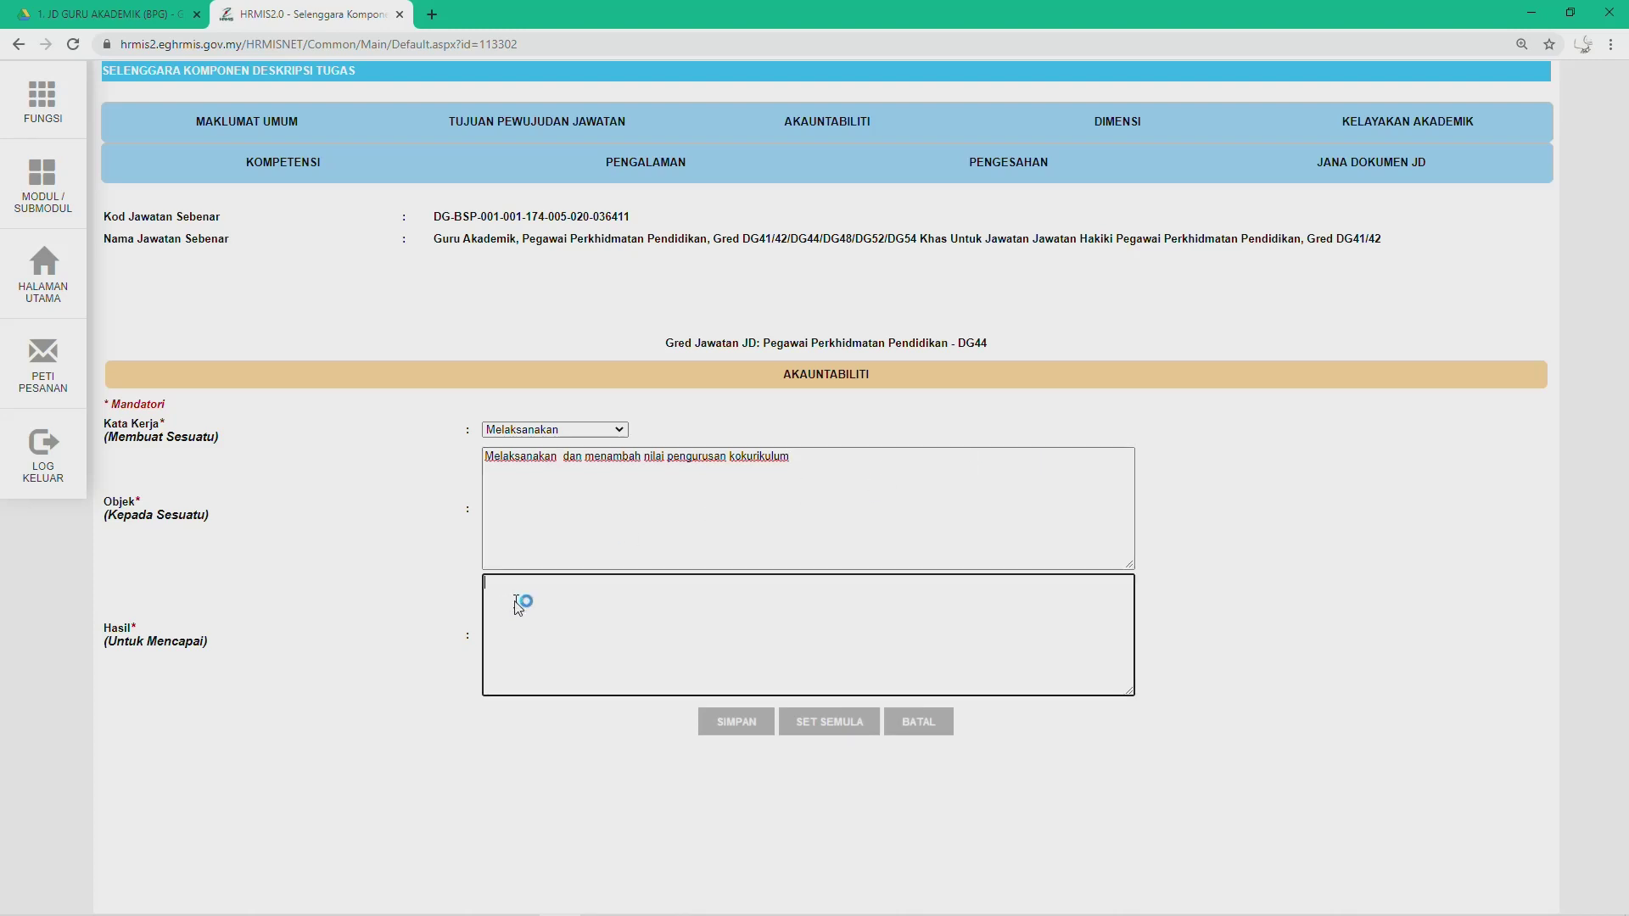
key(ctrl+v)
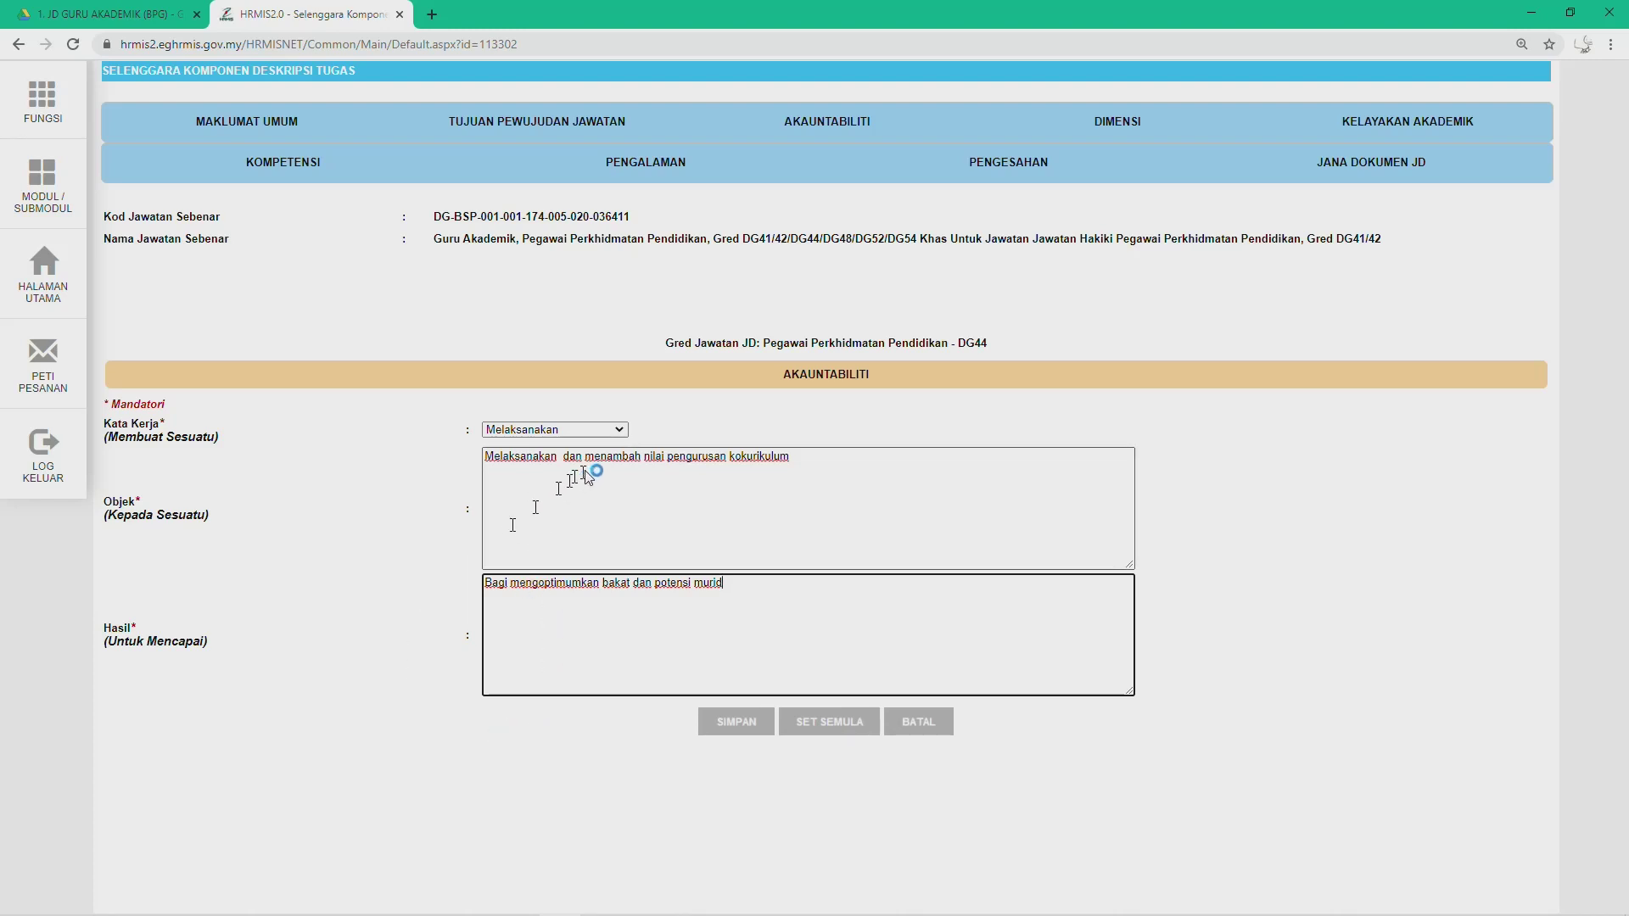
click(737, 723)
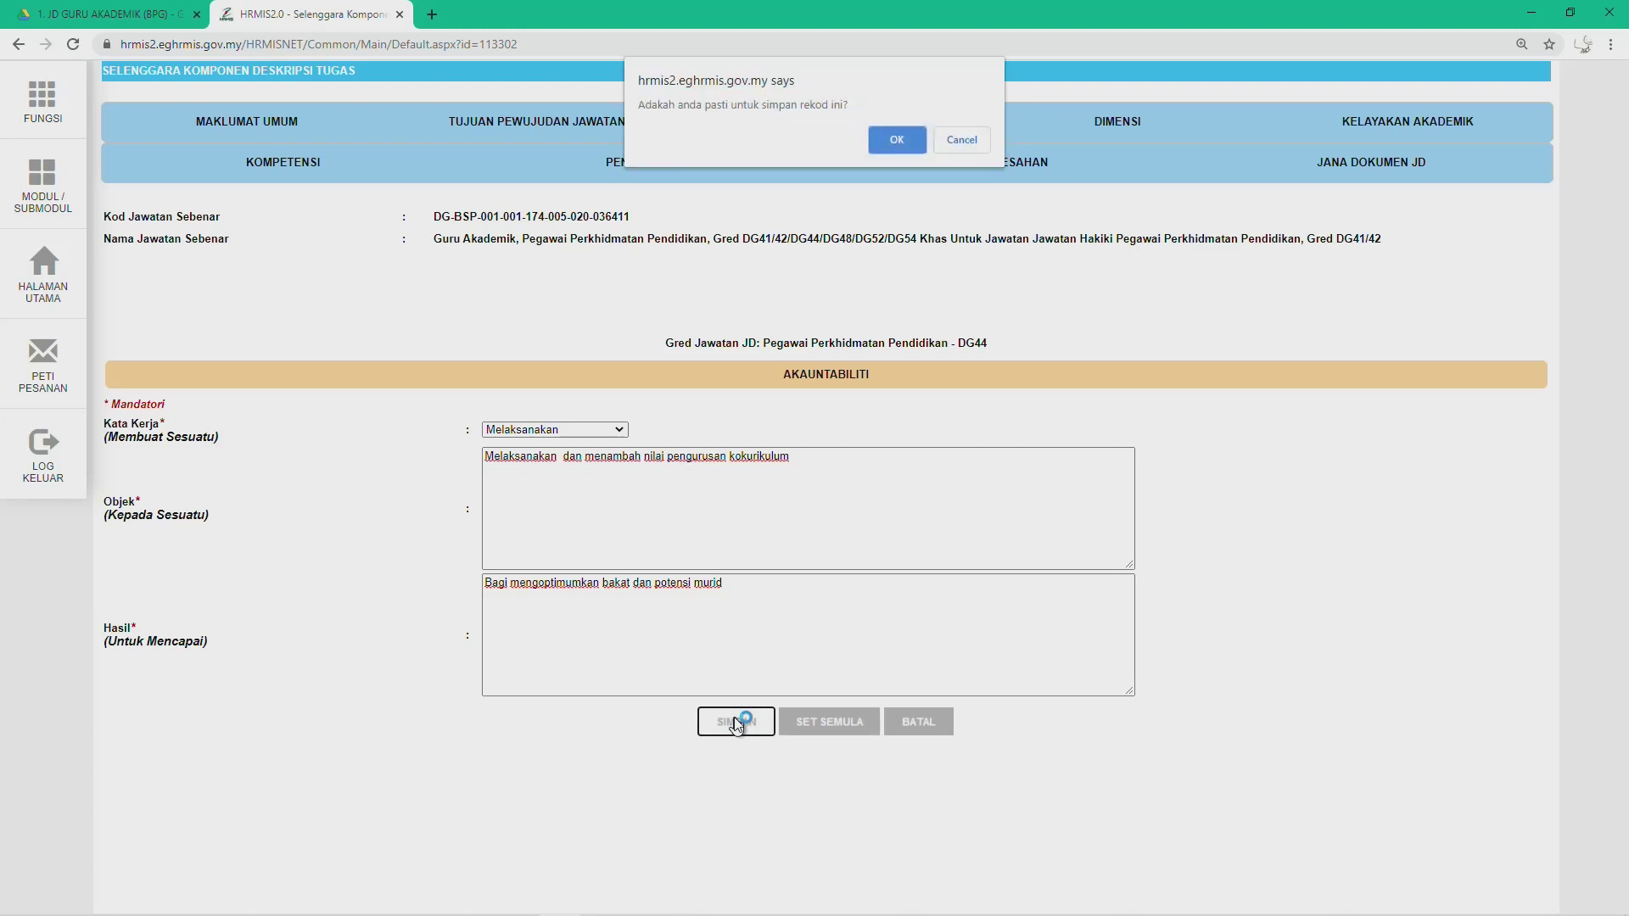
Step: Confirm saving the kokurikulum accountability, add an empty first Tugas Utama row, and return to Word
click(904, 152)
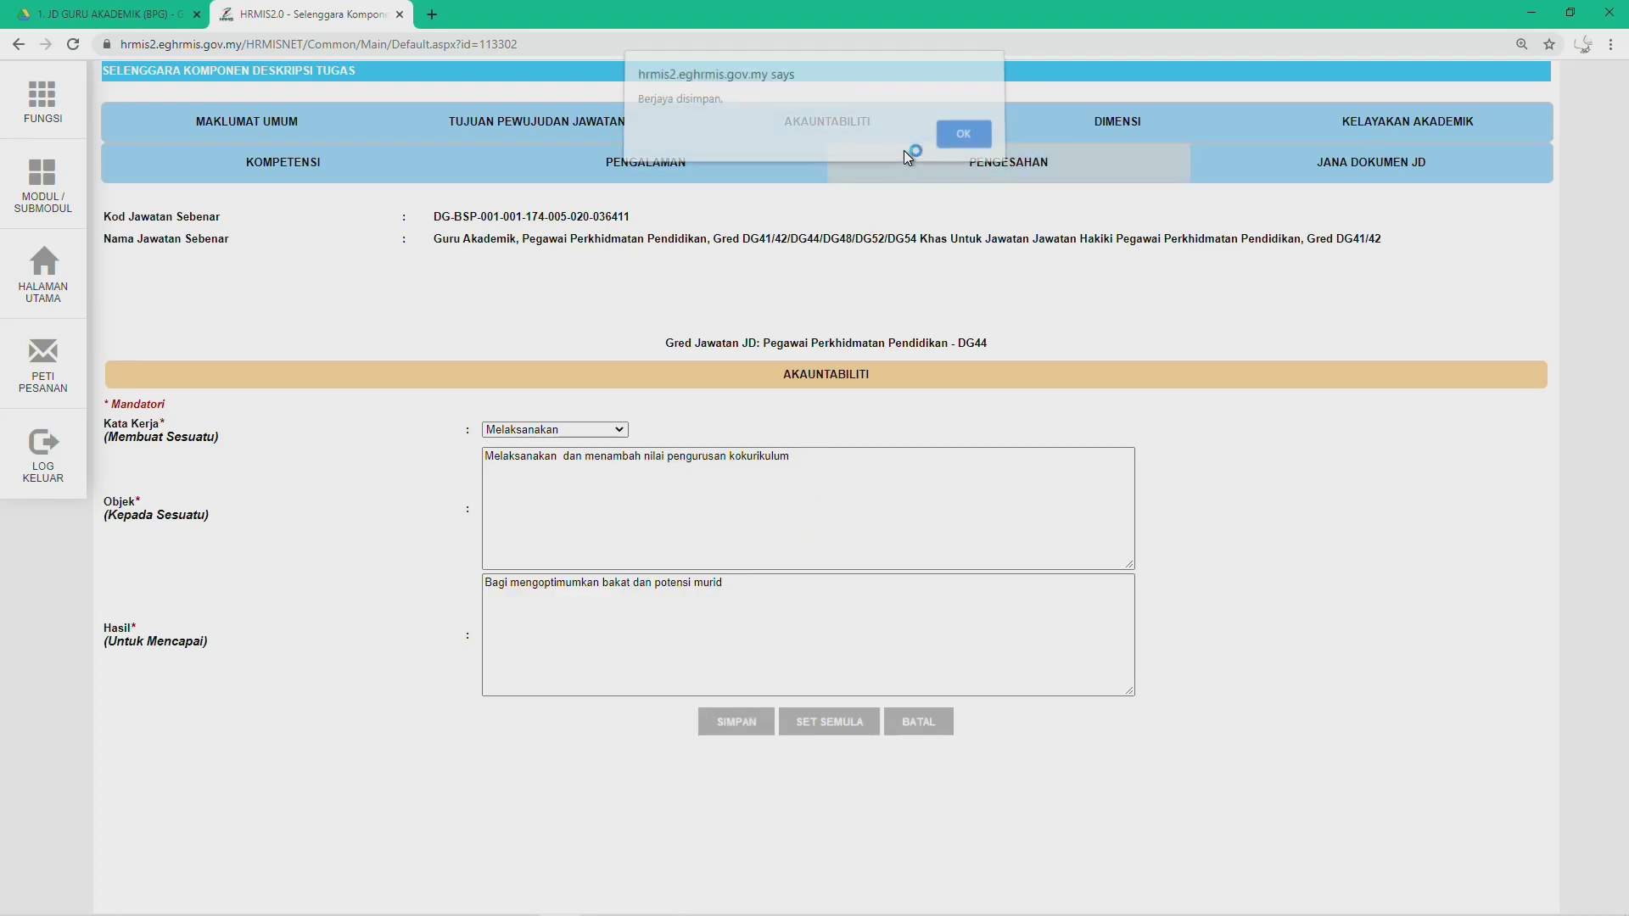
click(948, 146)
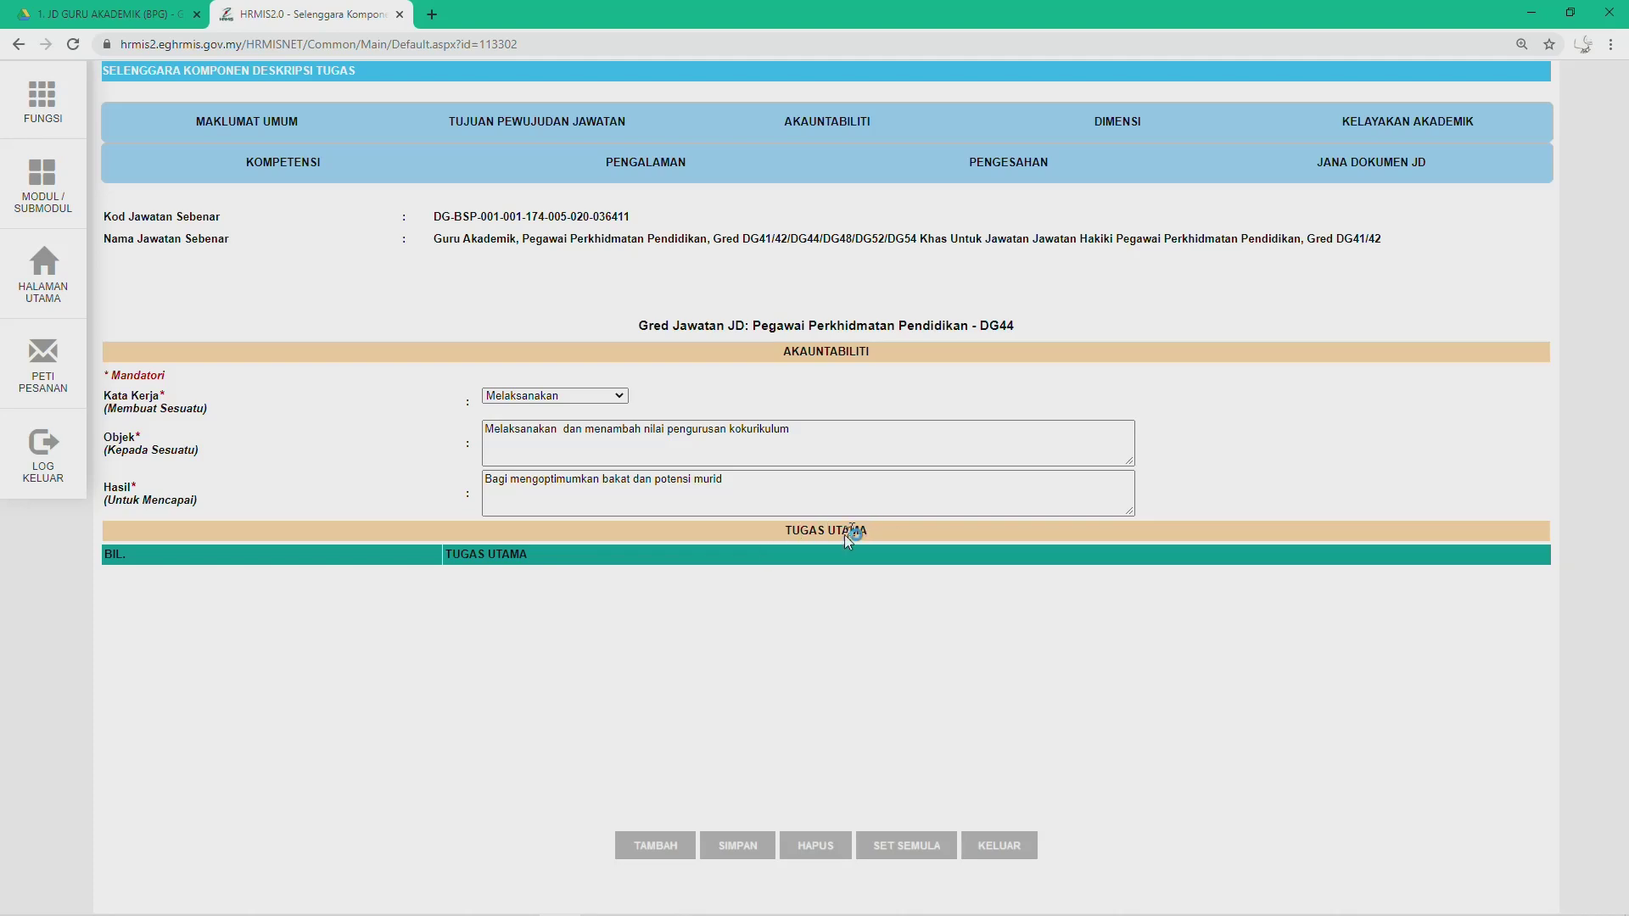
click(642, 848)
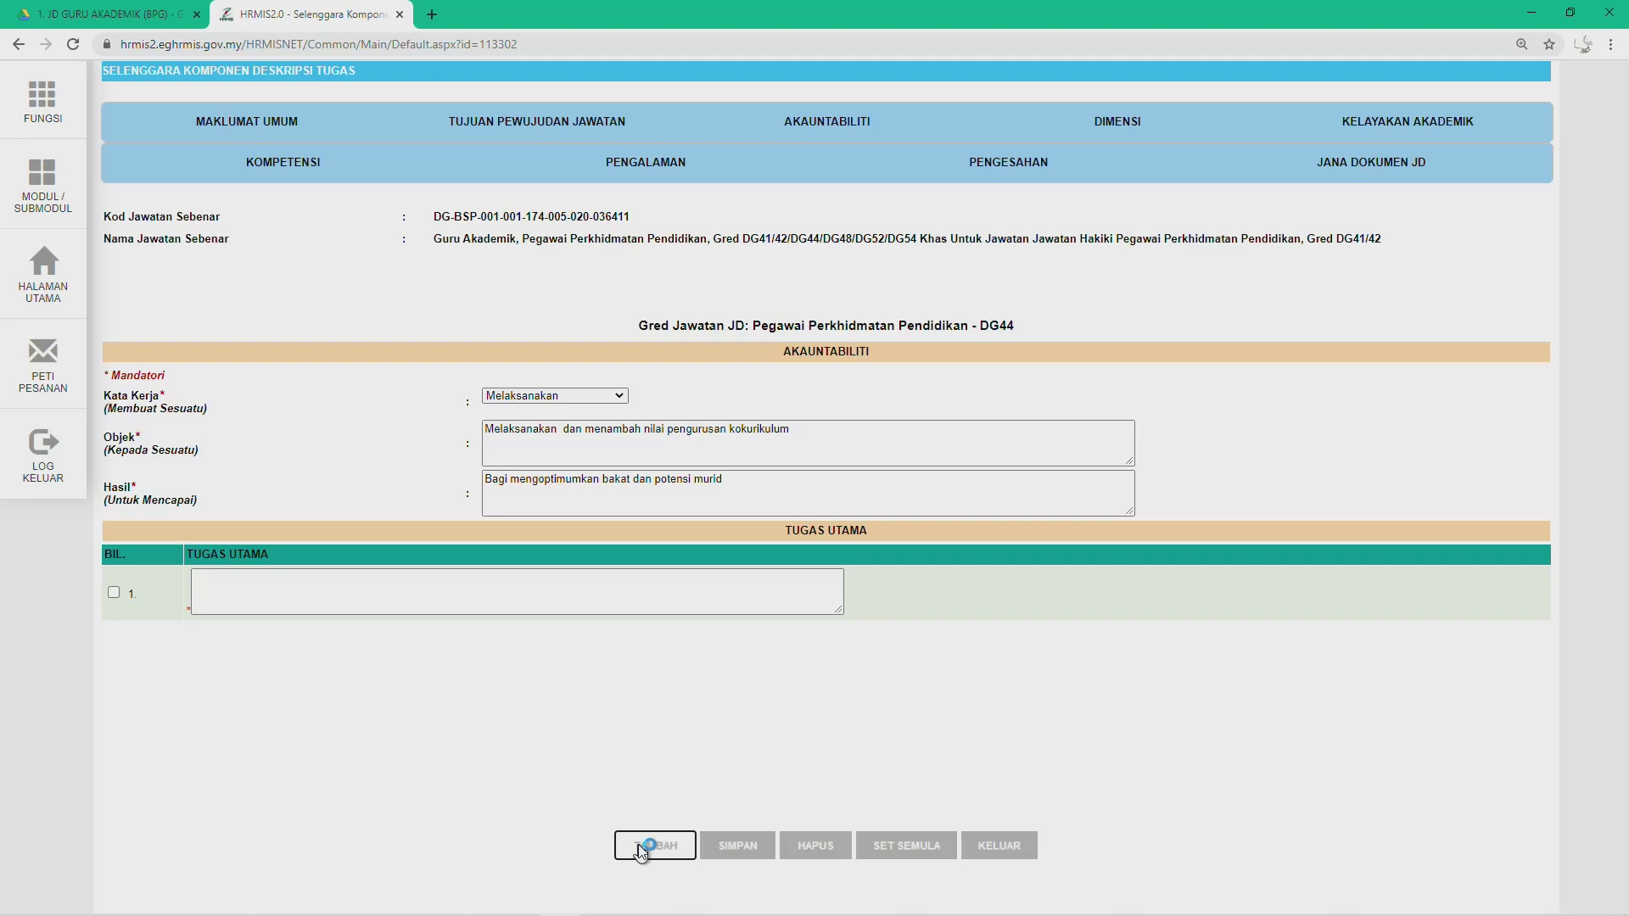
key(alt+Tab)
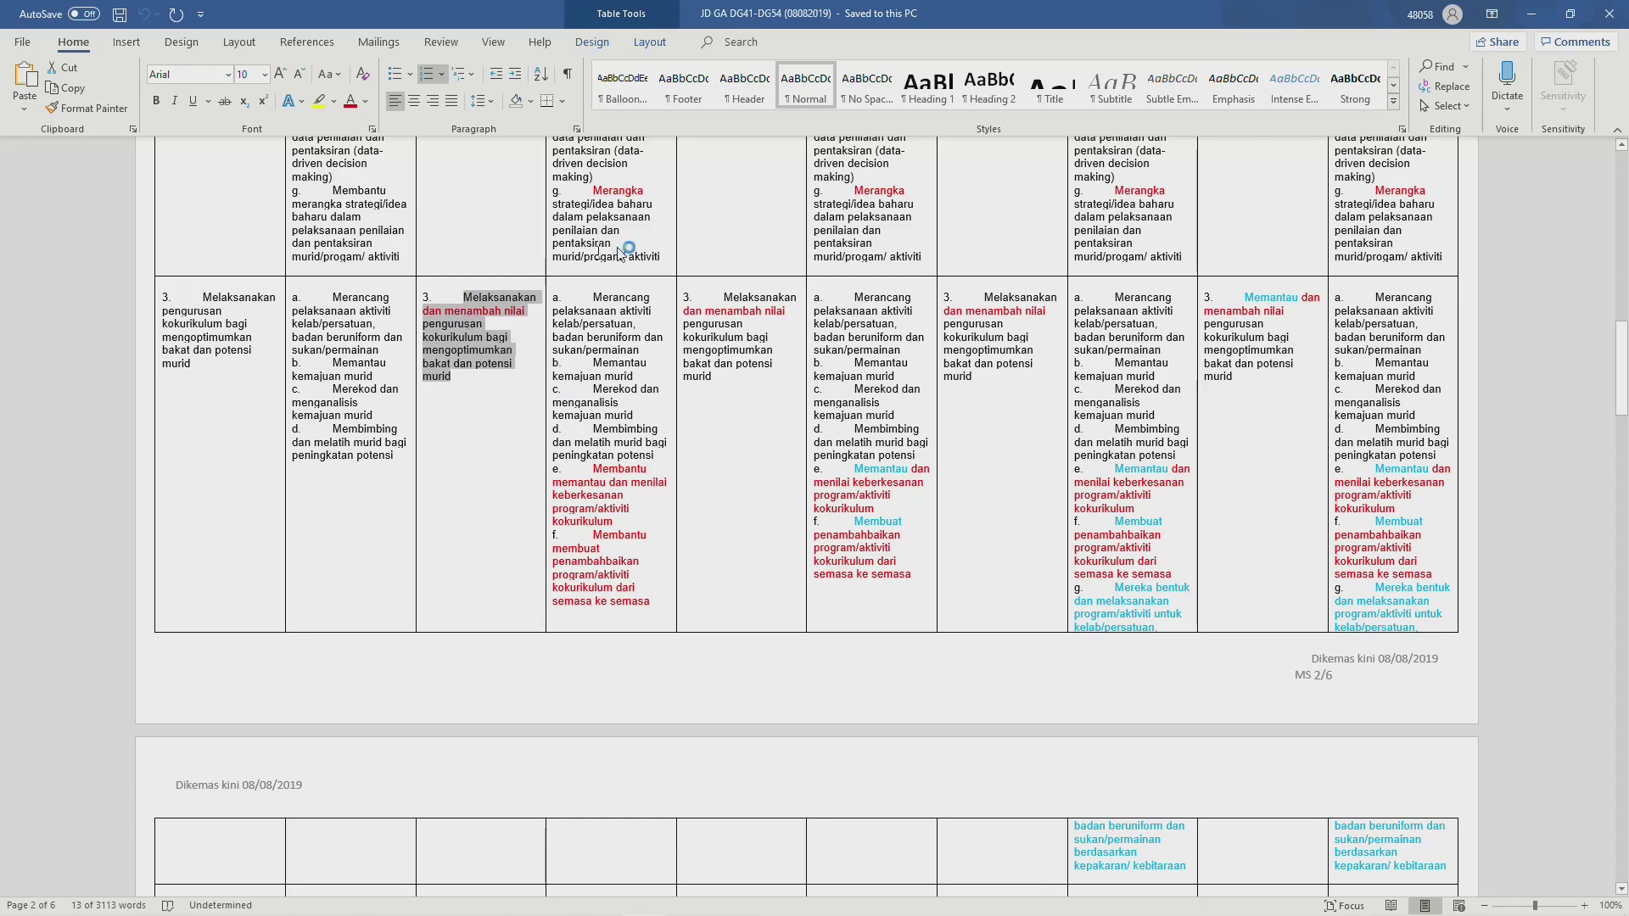
scroll(624, 416, up, 18)
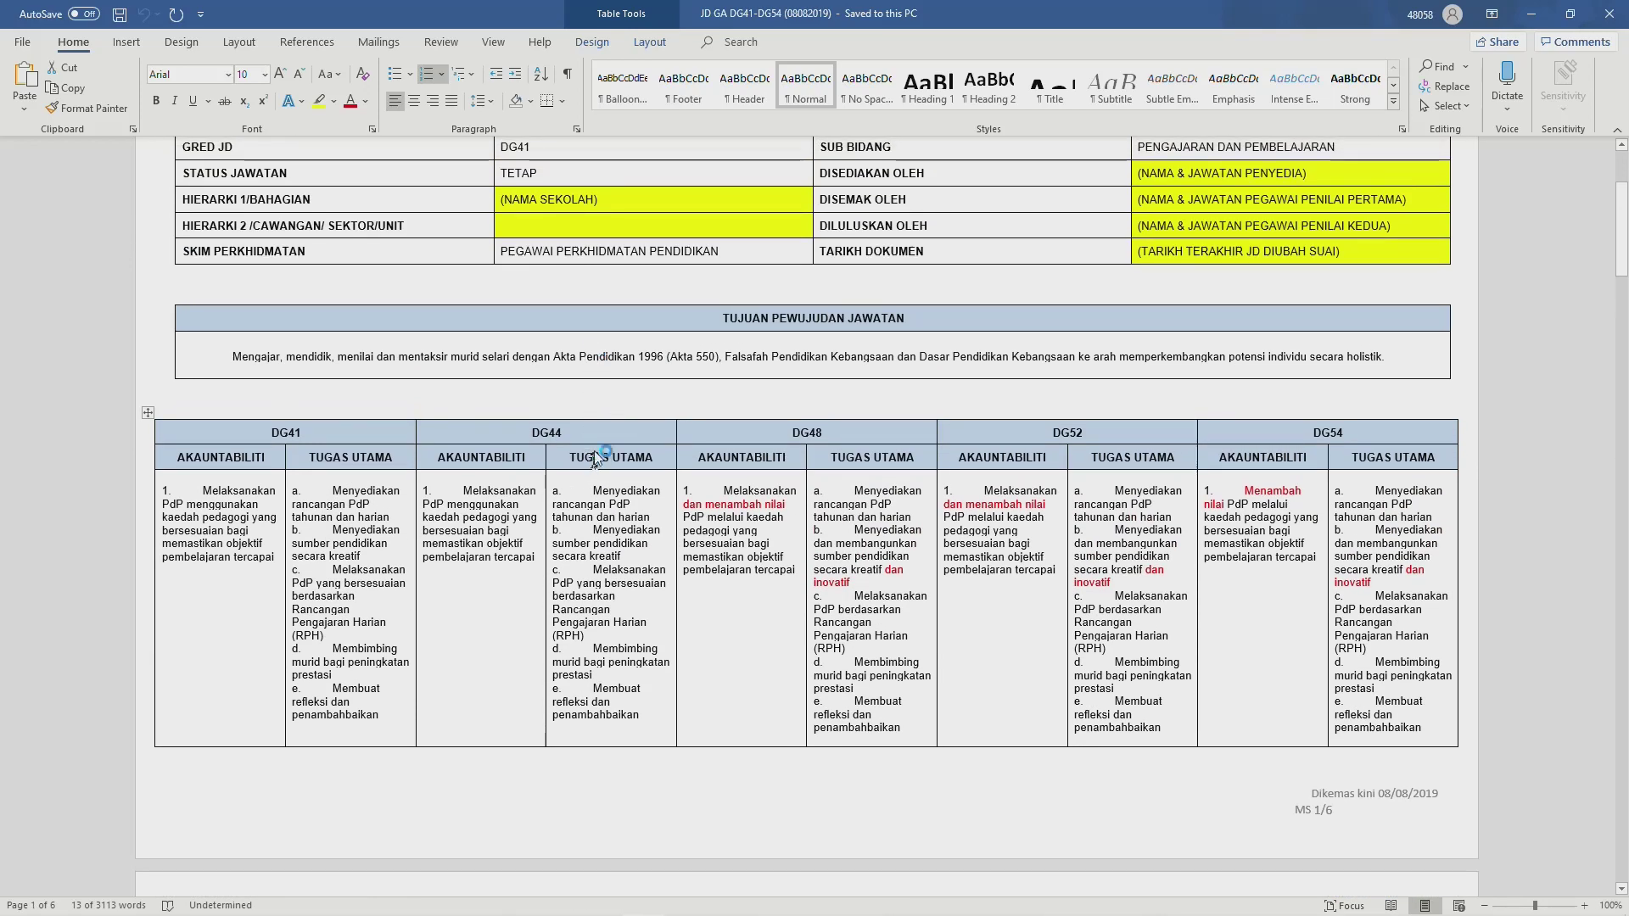
scroll(586, 509, down, 2)
scroll(577, 519, down, 7)
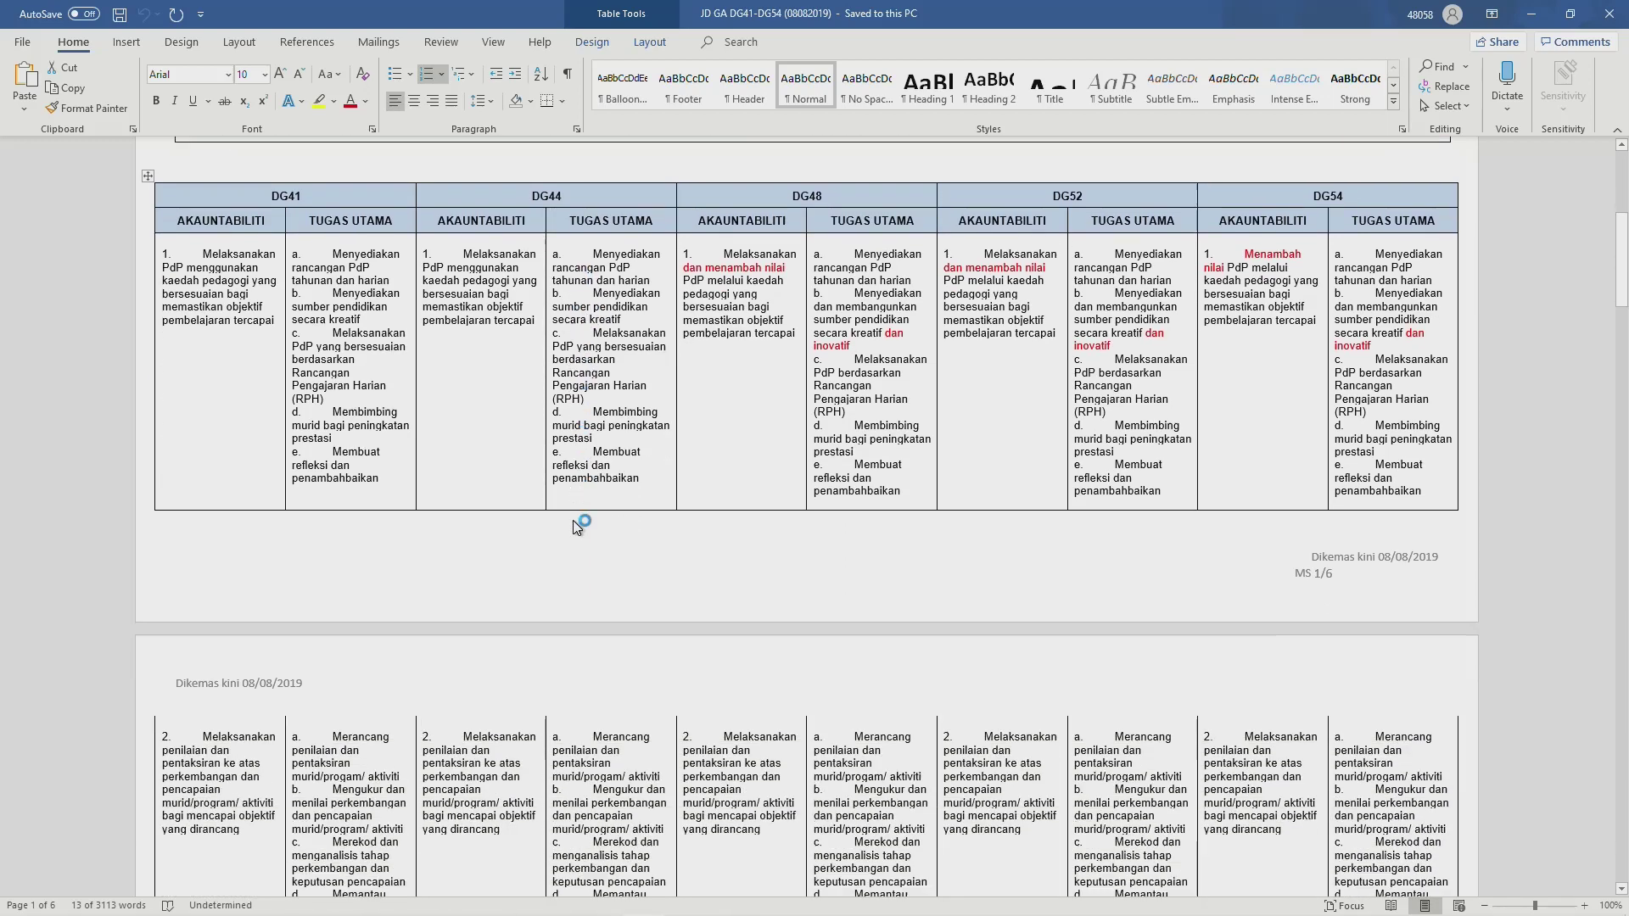
scroll(610, 727, down, 12)
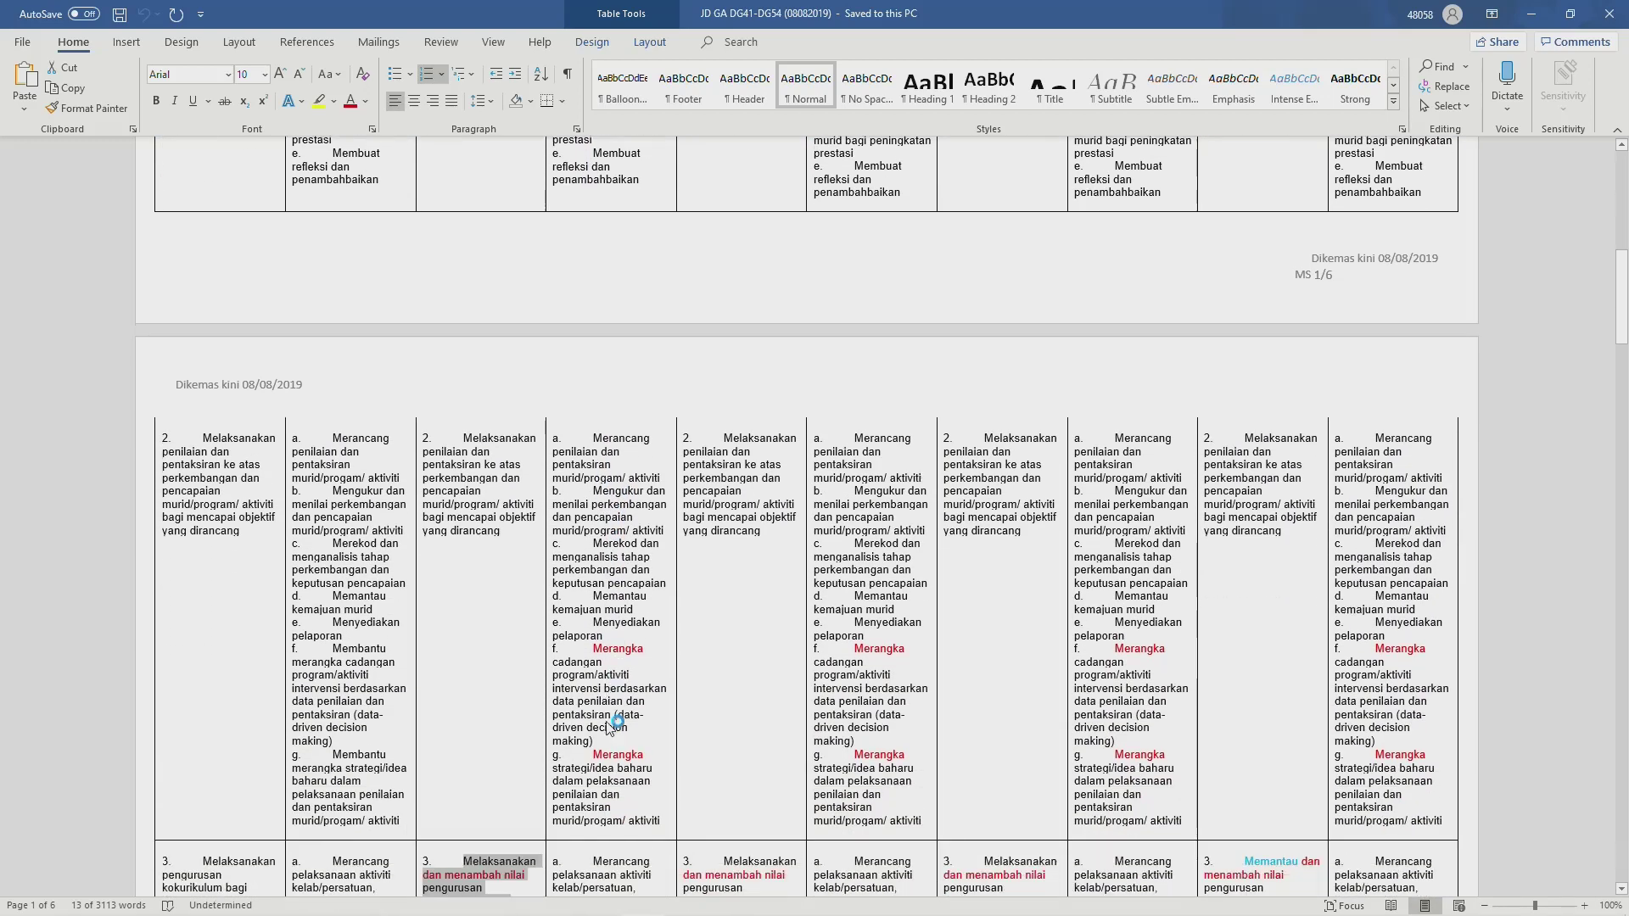
scroll(606, 711, down, 1)
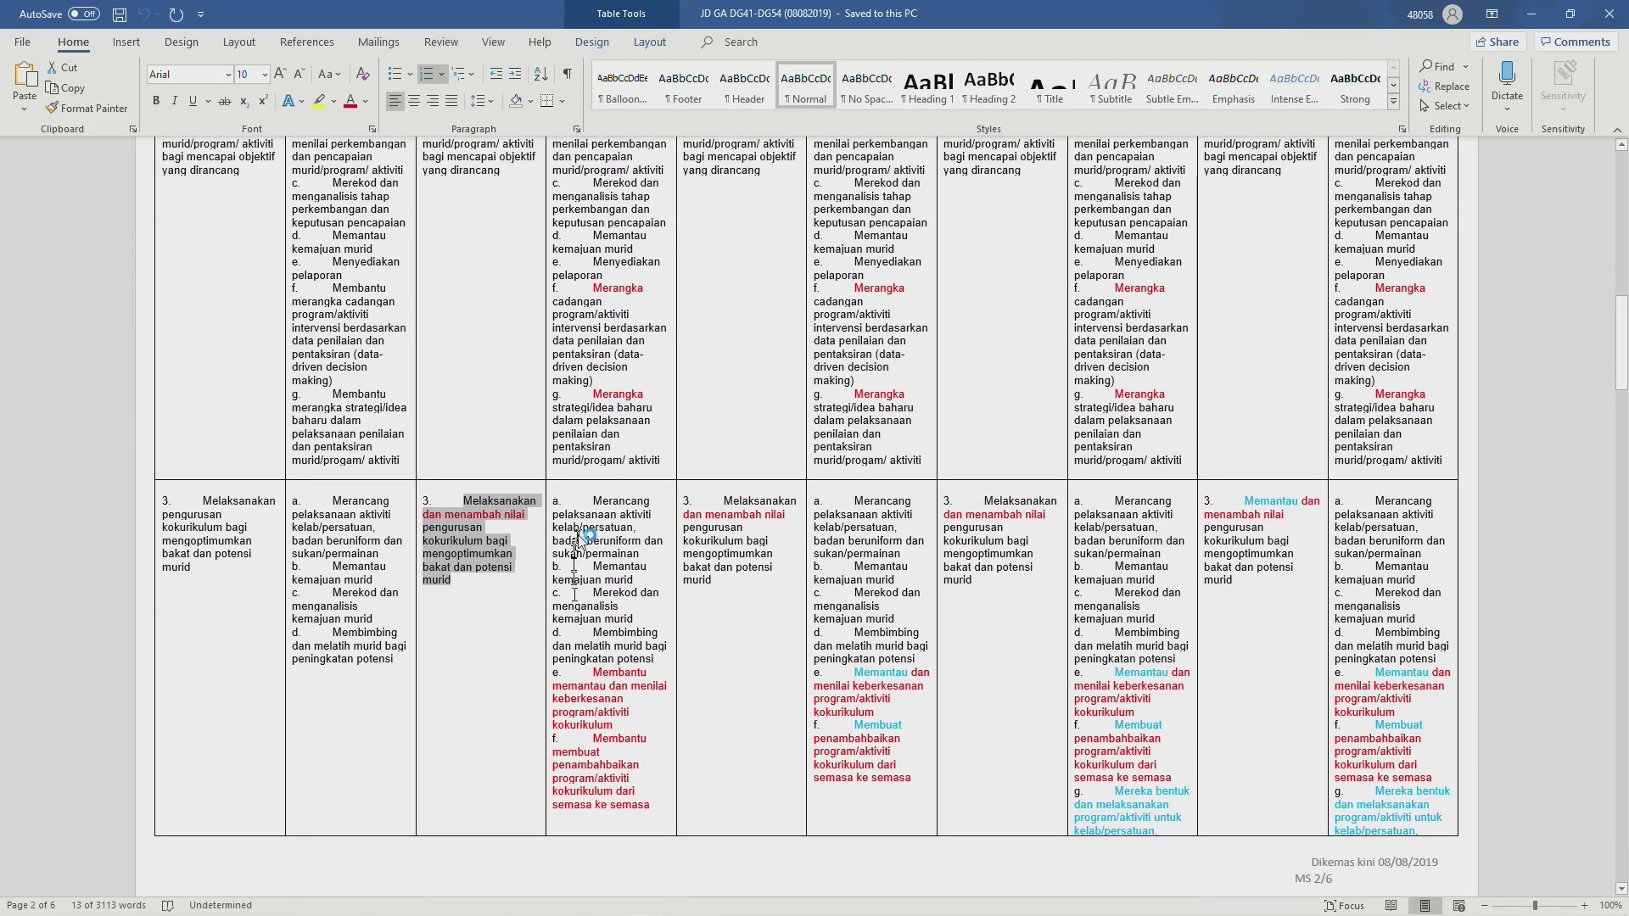
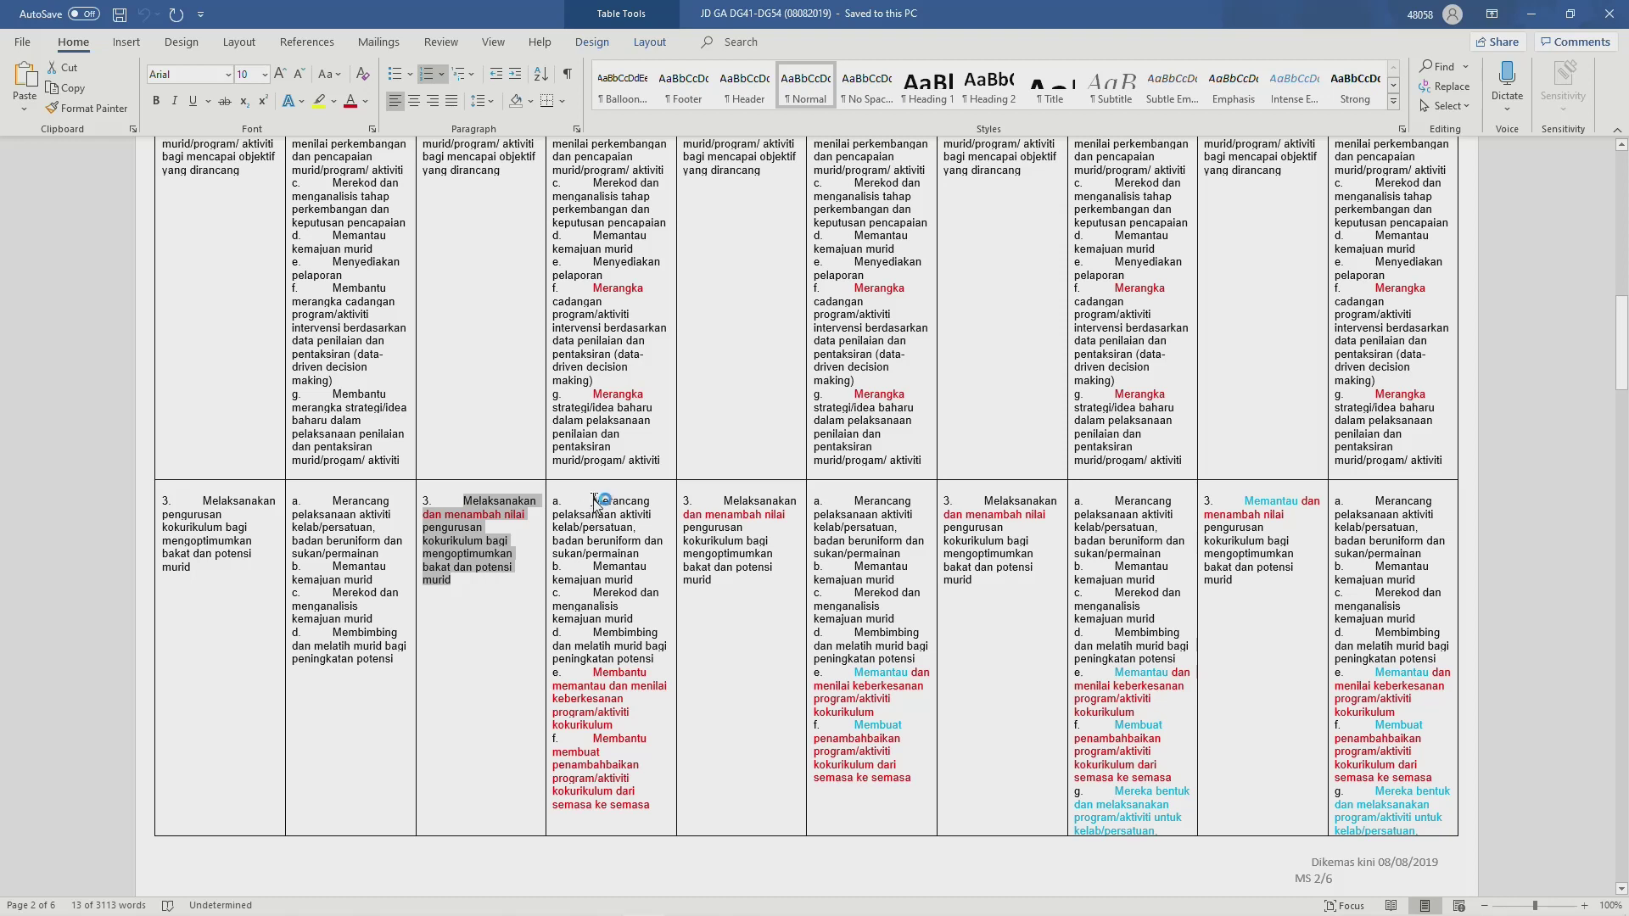
Step: Enter item a, 'Merancang pelaksanaan aktiviti kelab/persatuan…', as Tugas Utama 1 without its 'a.' prefix
click(598, 501)
drag(601, 505, 635, 548)
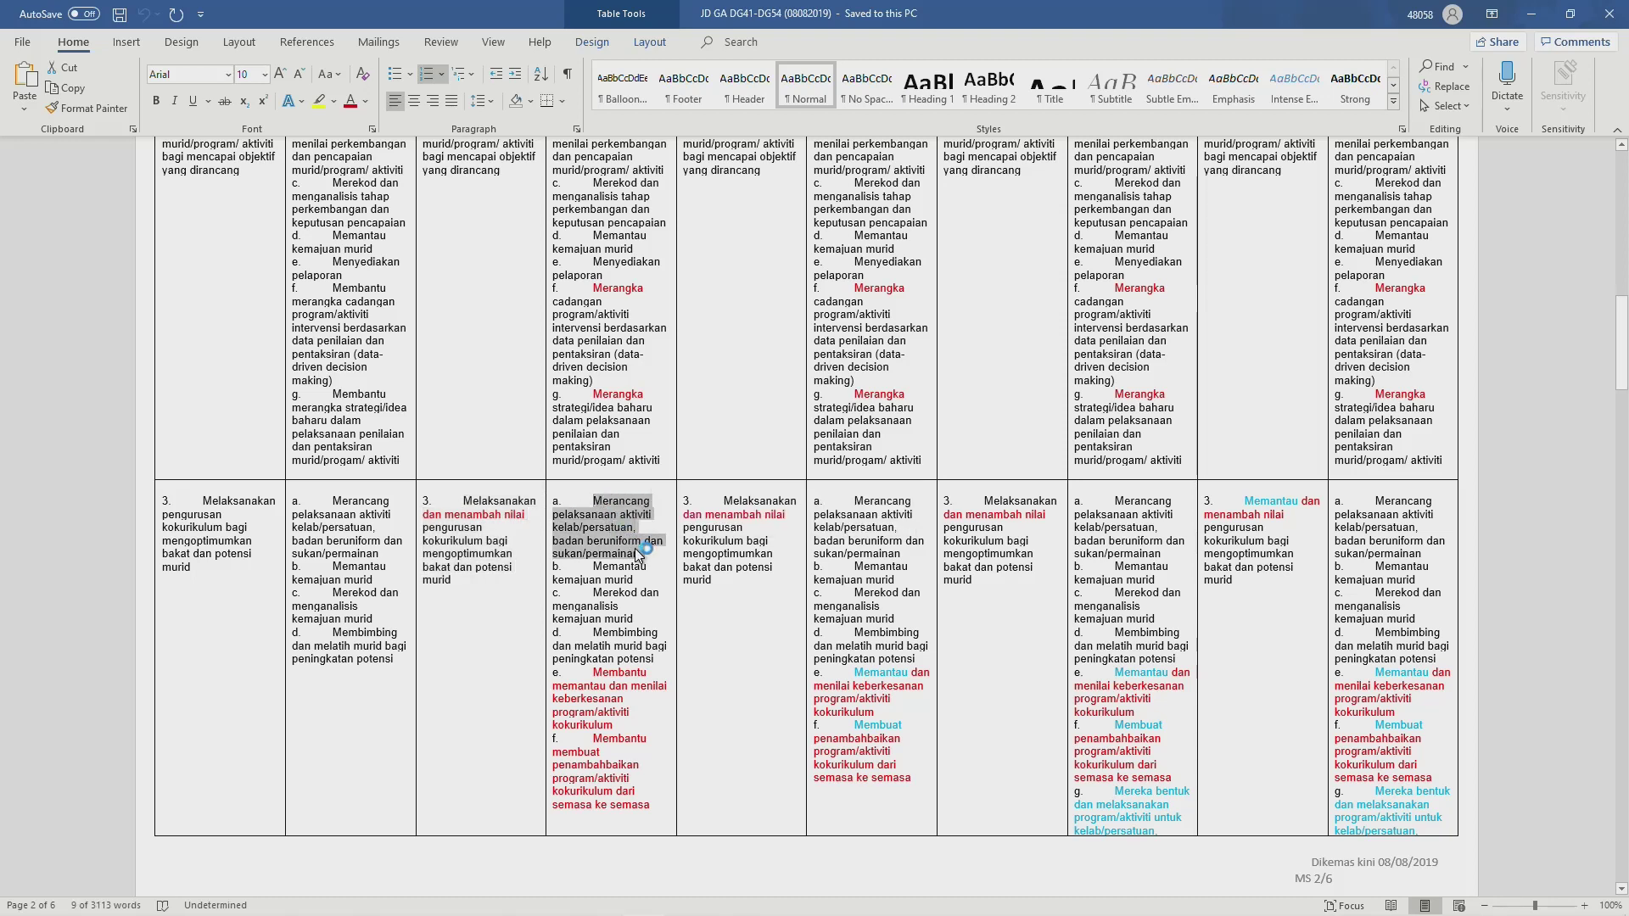
key(alt+Tab)
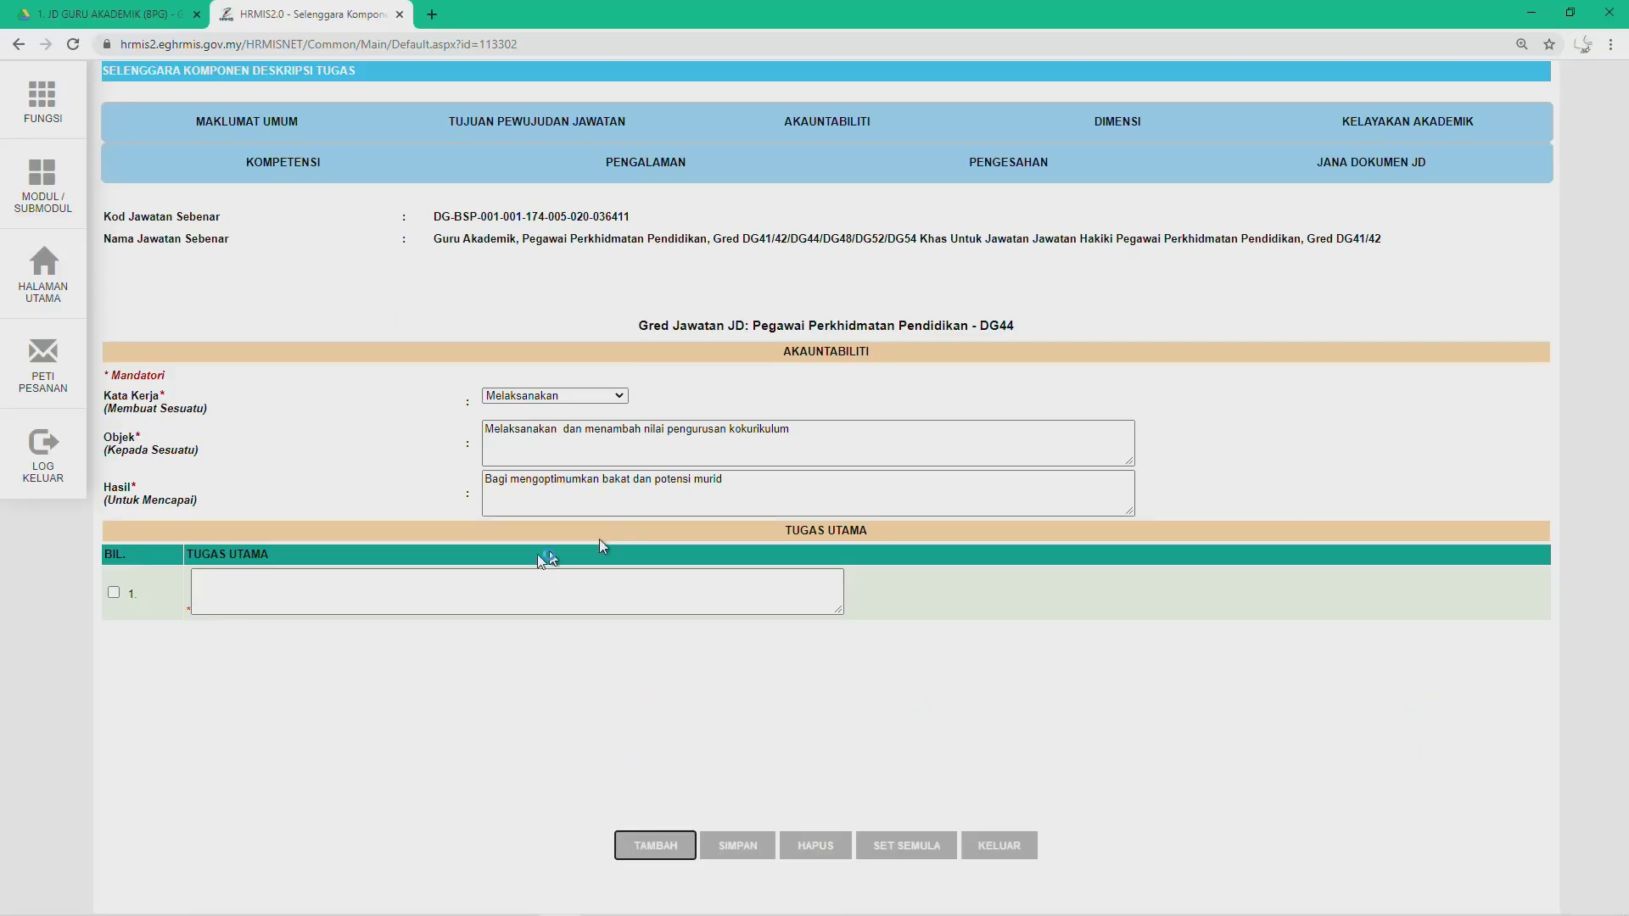
drag(539, 558, 223, 592)
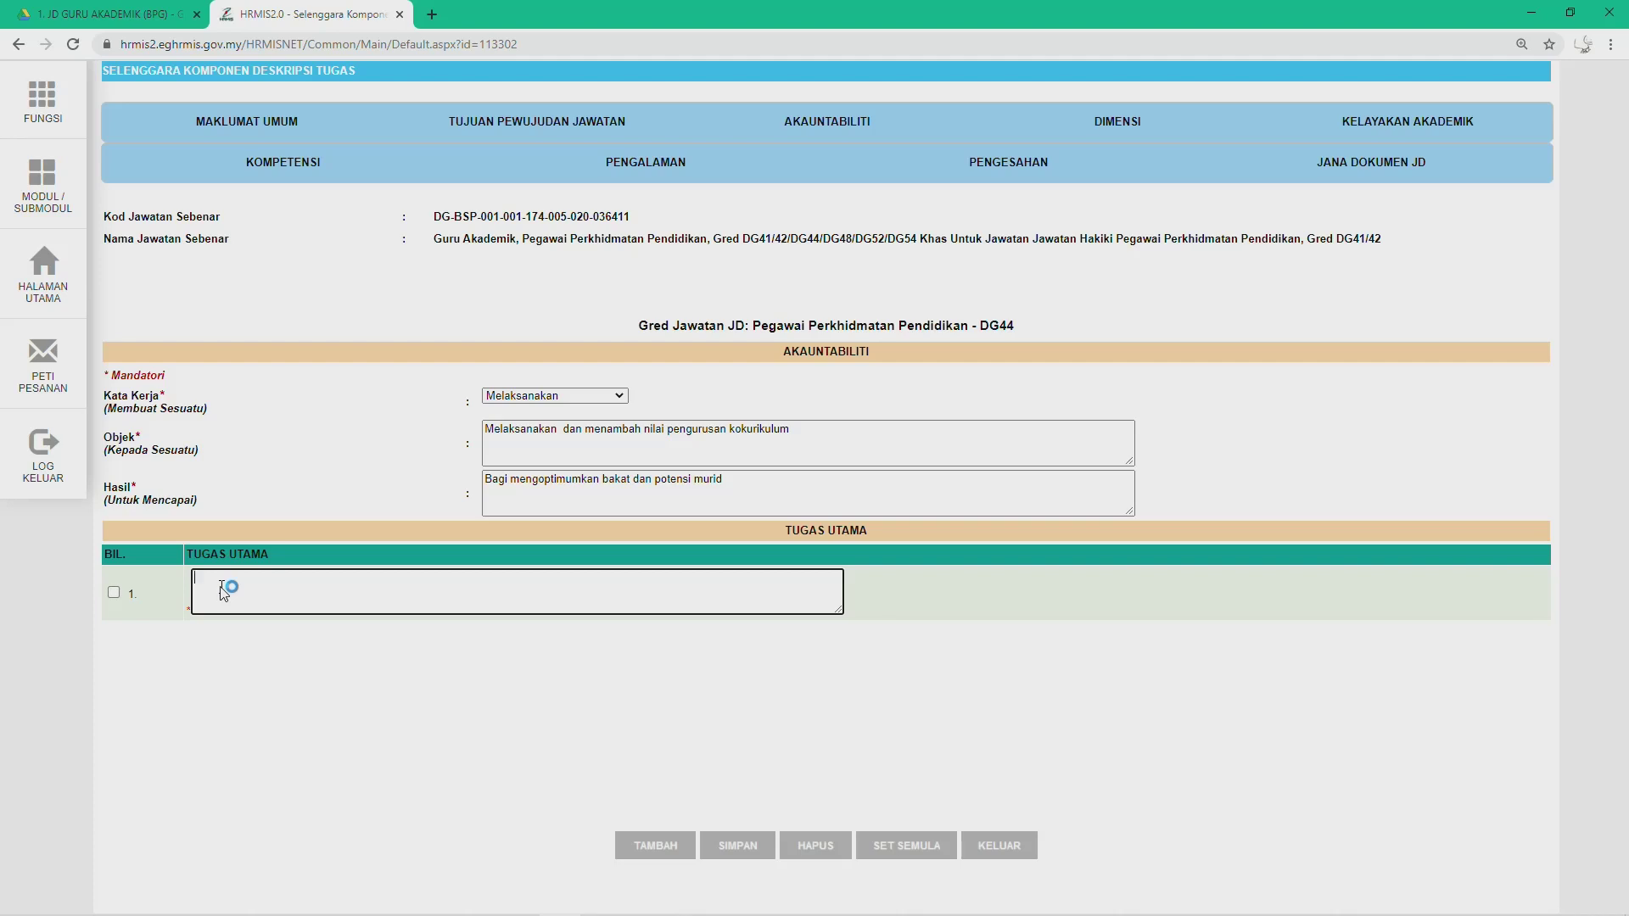
drag(223, 591, 223, 592)
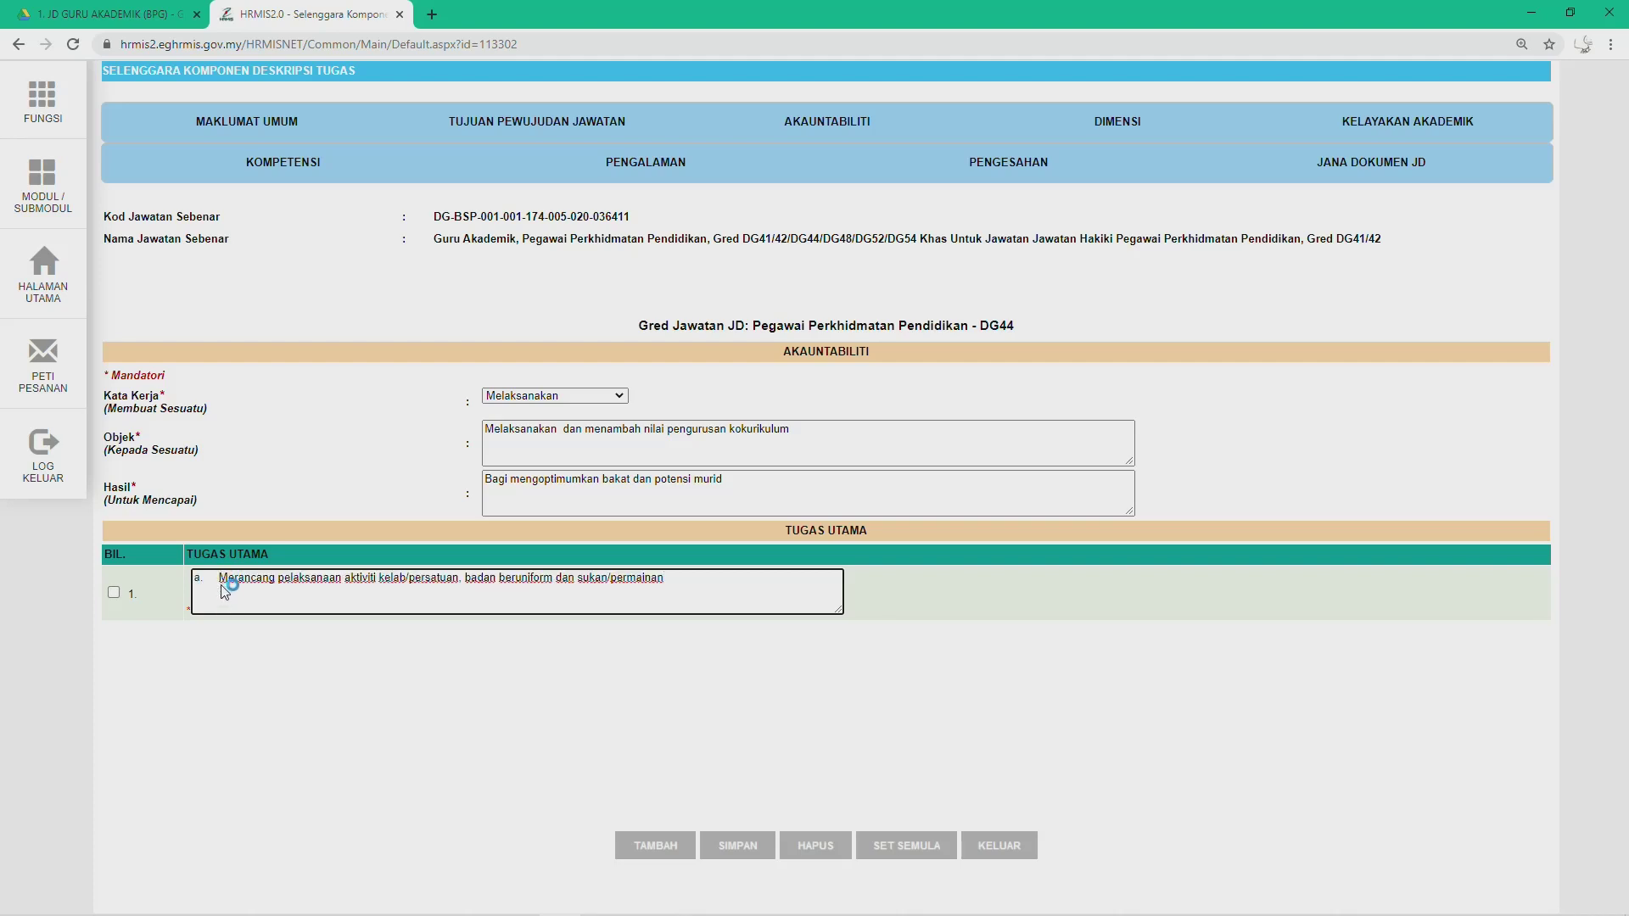
key(BackSpace)
key(BackSpace)
key(BackSpace)
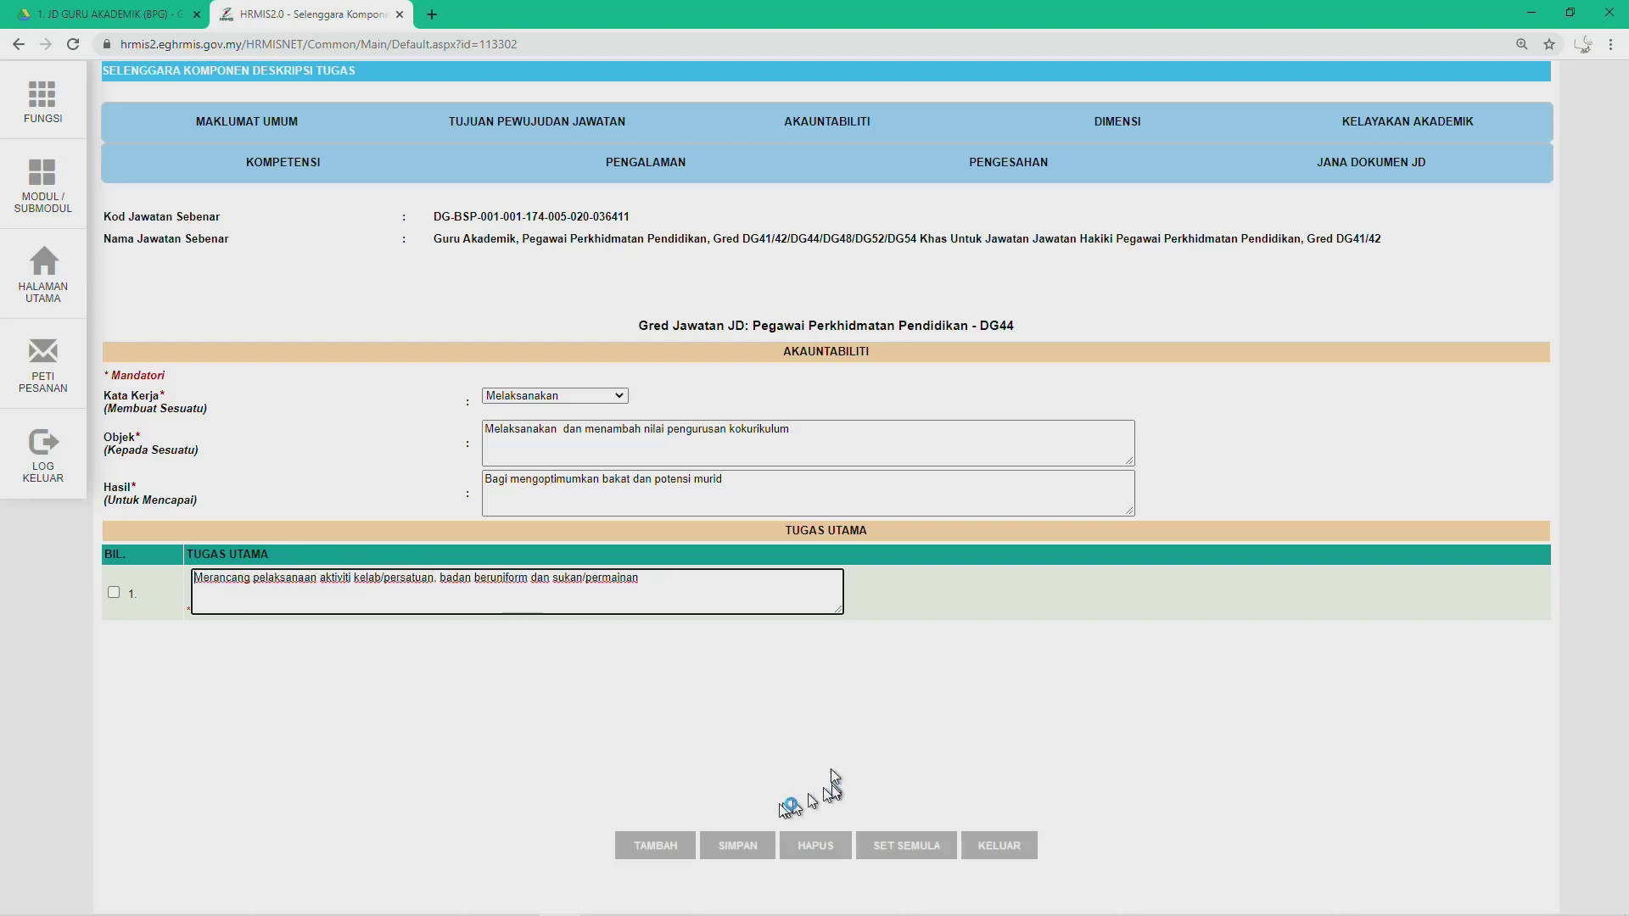
Step: Add a second duty row and select item b, 'Memantau kemajuan murid', in Word
click(642, 846)
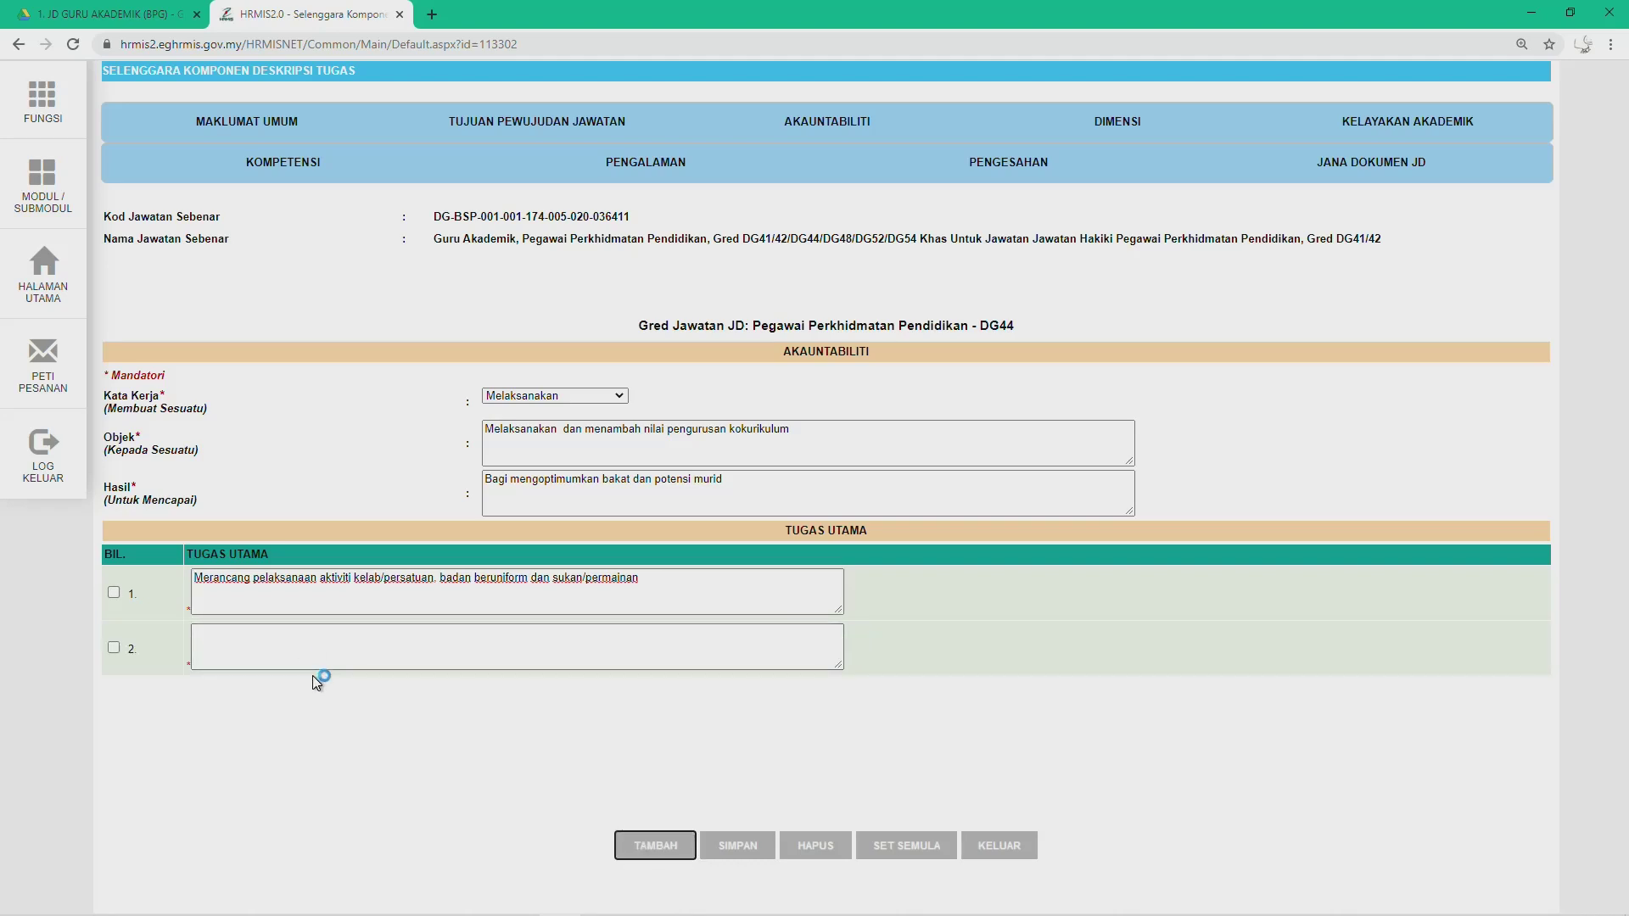
key(alt+Tab)
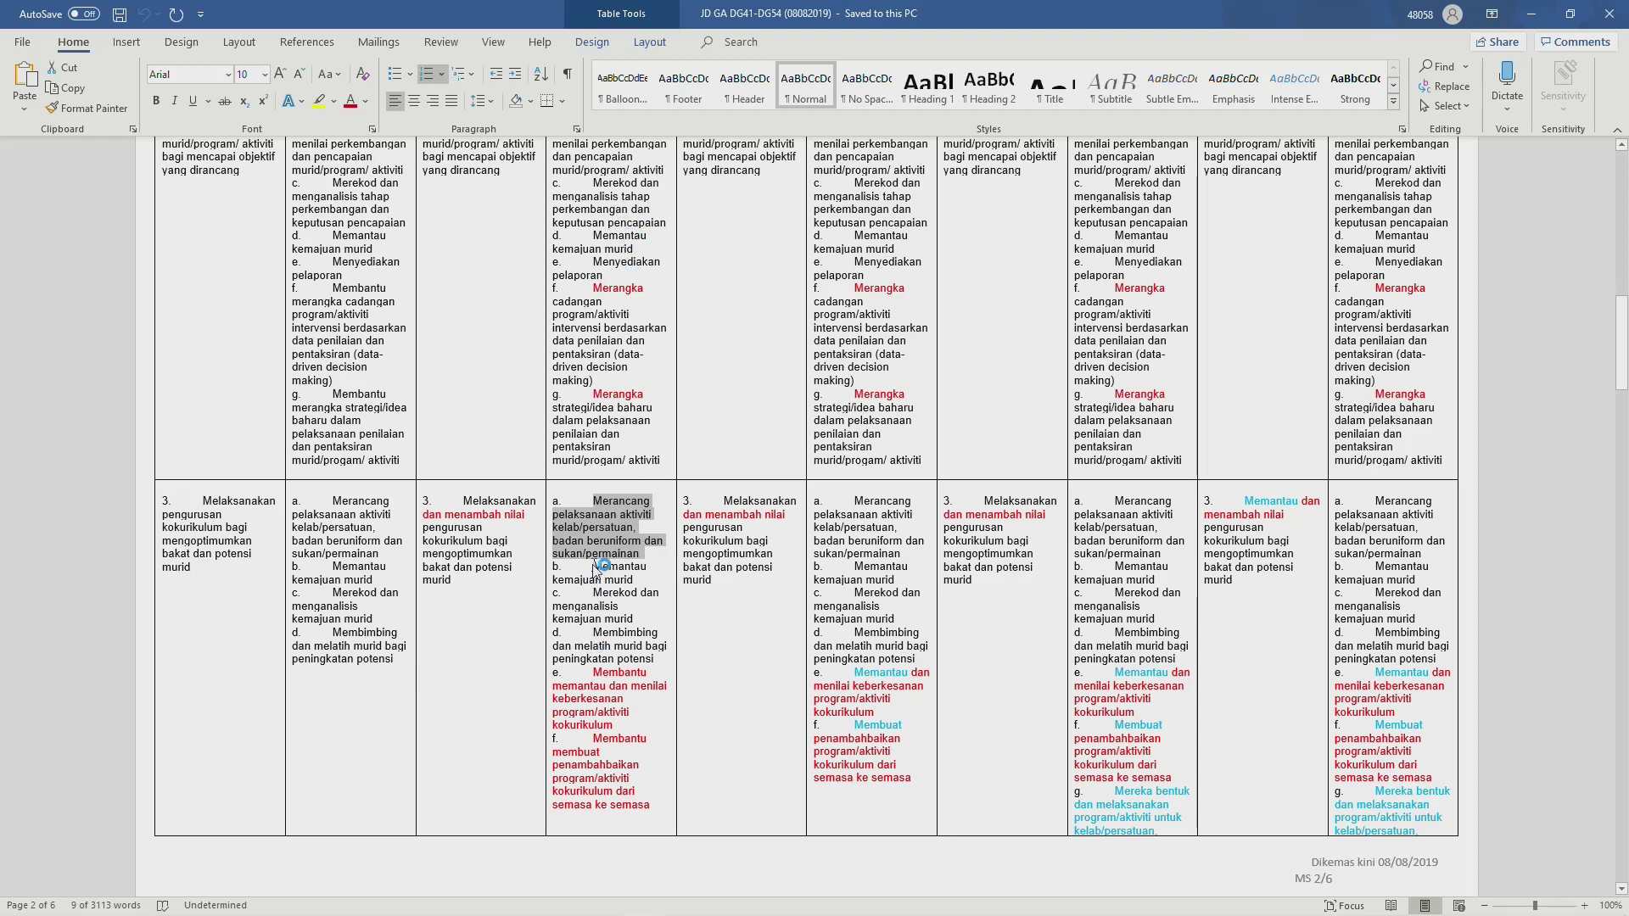
drag(594, 567, 632, 584)
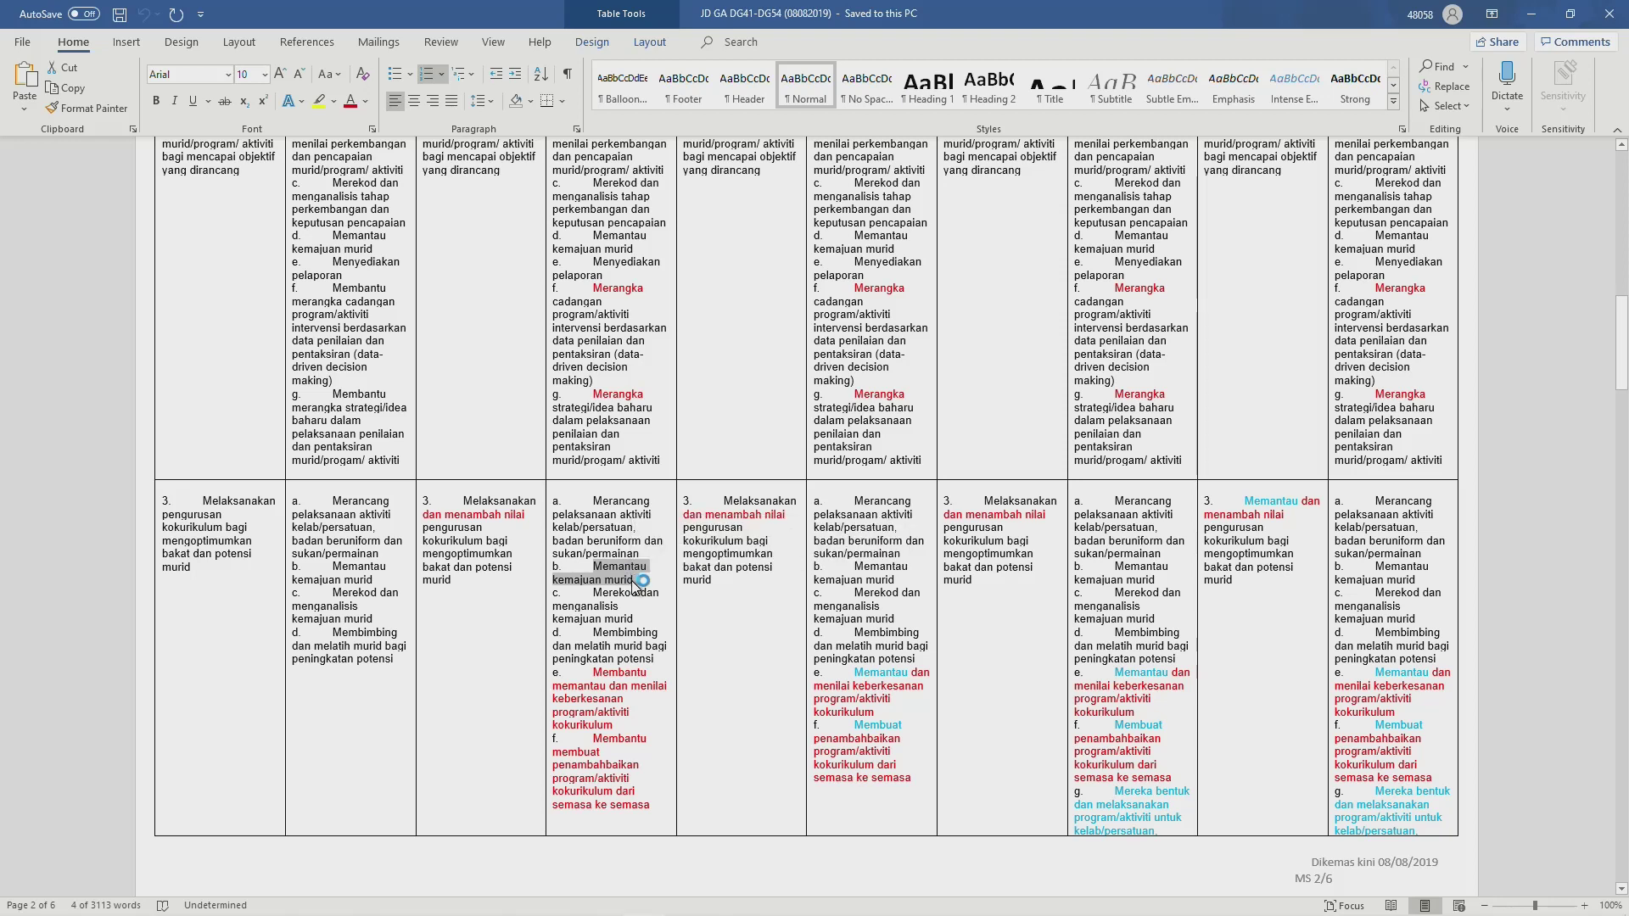
key(alt+Tab)
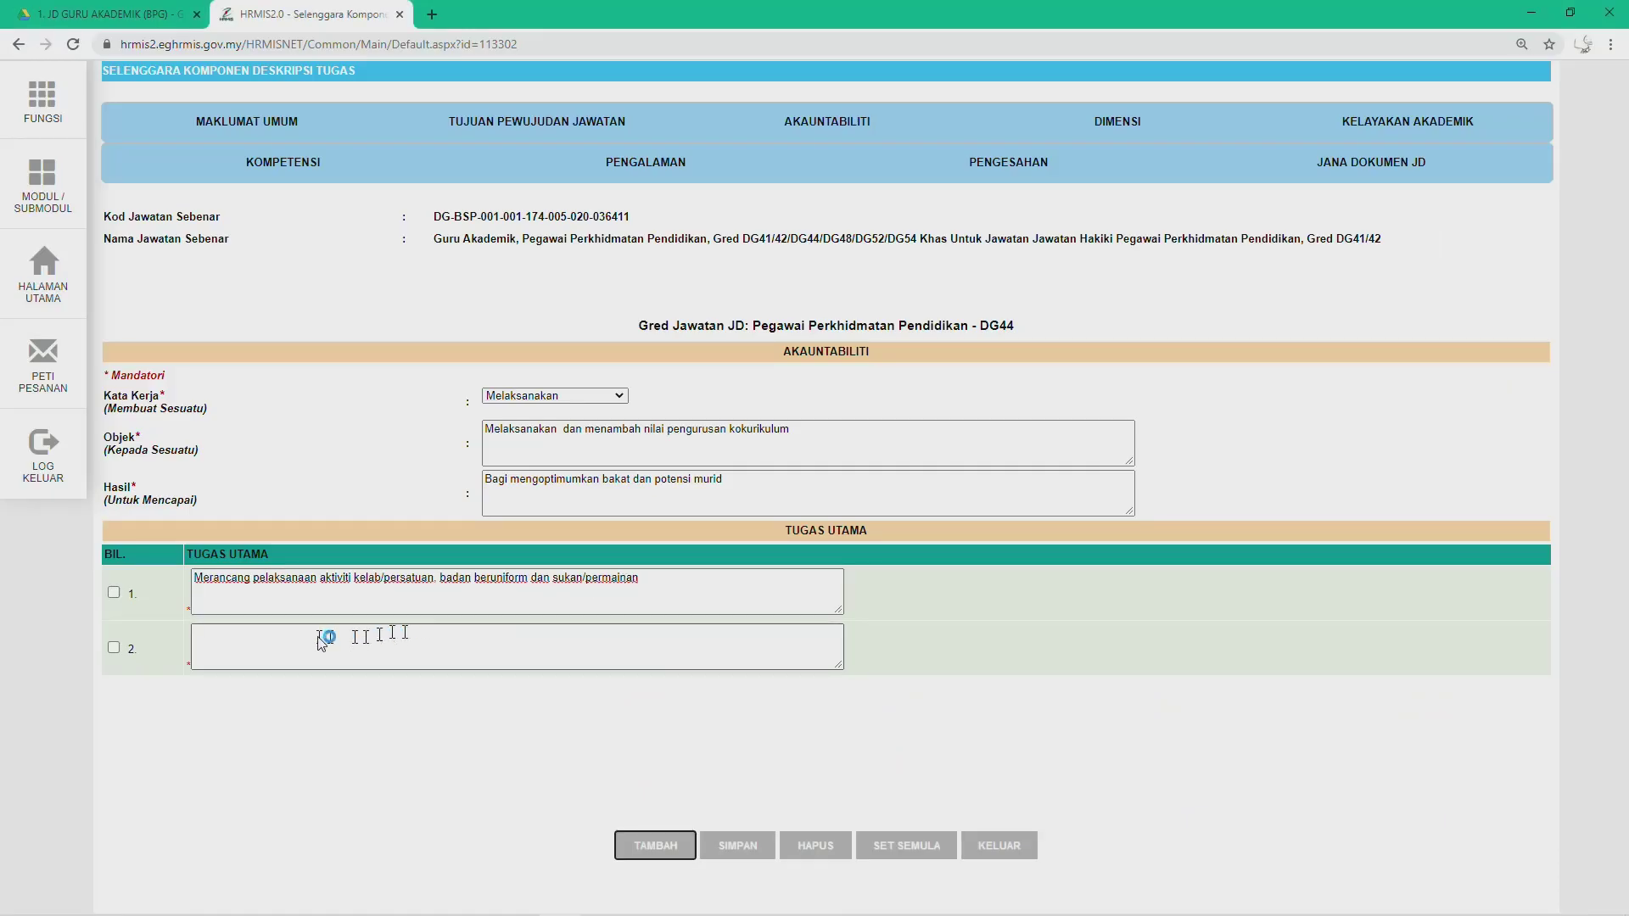
Step: Paste 'Memantau kemajuan murid' into duty box 2 without its 'b.' prefix
click(320, 642)
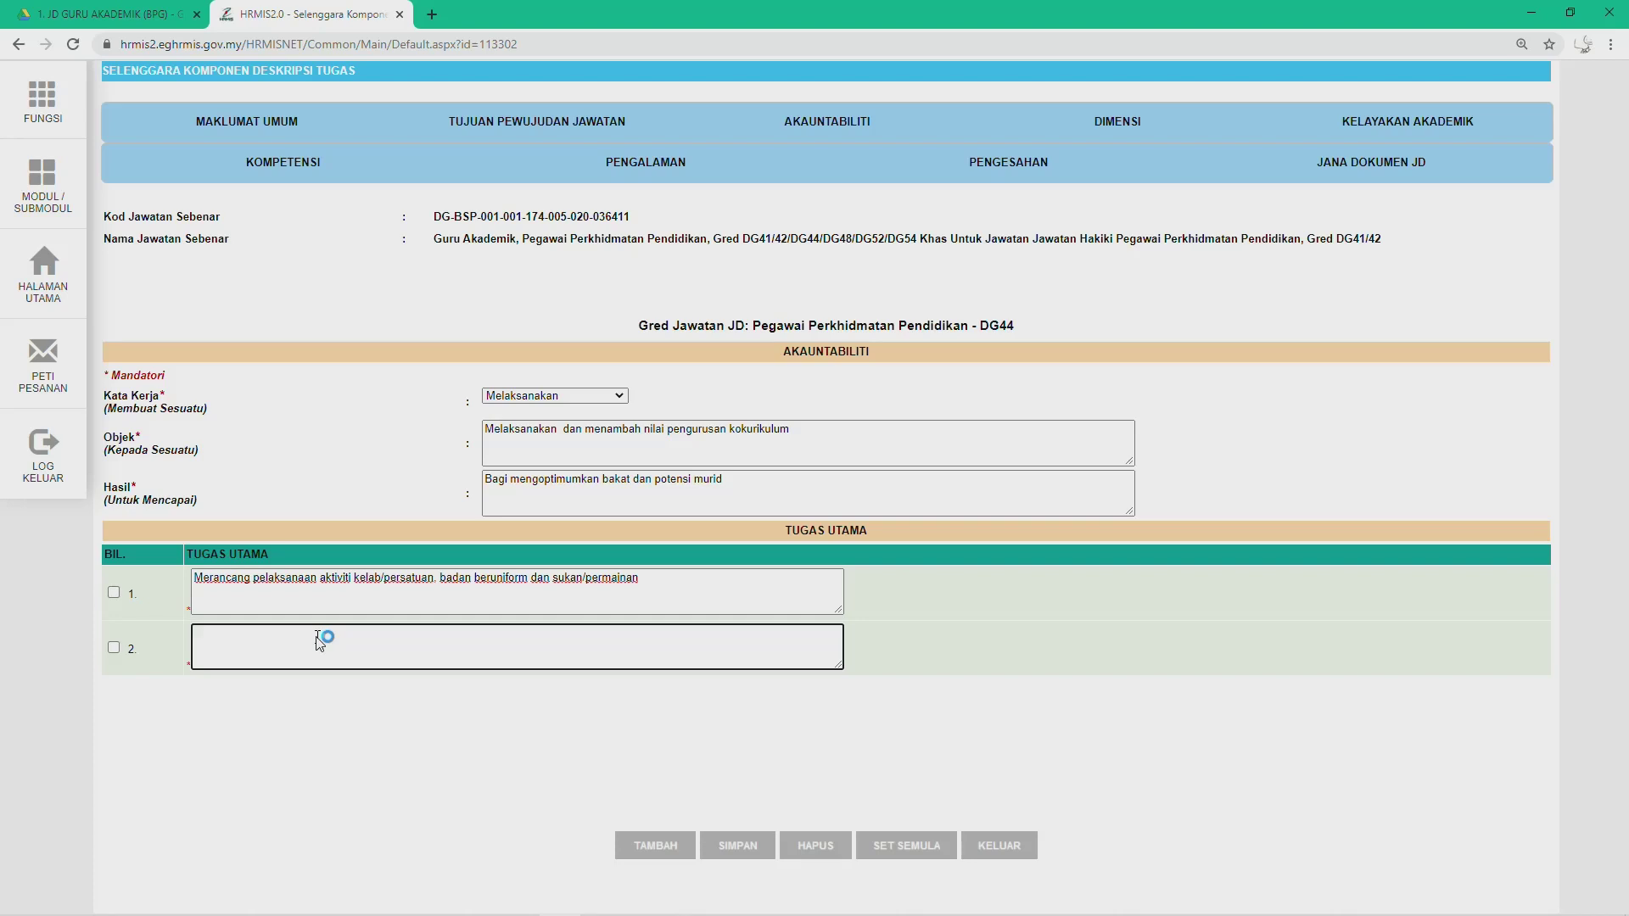
text(b.	Memantau kemajuan murid)
click(220, 637)
key(BackSpace)
key(BackSpace)
key(BackSpace)
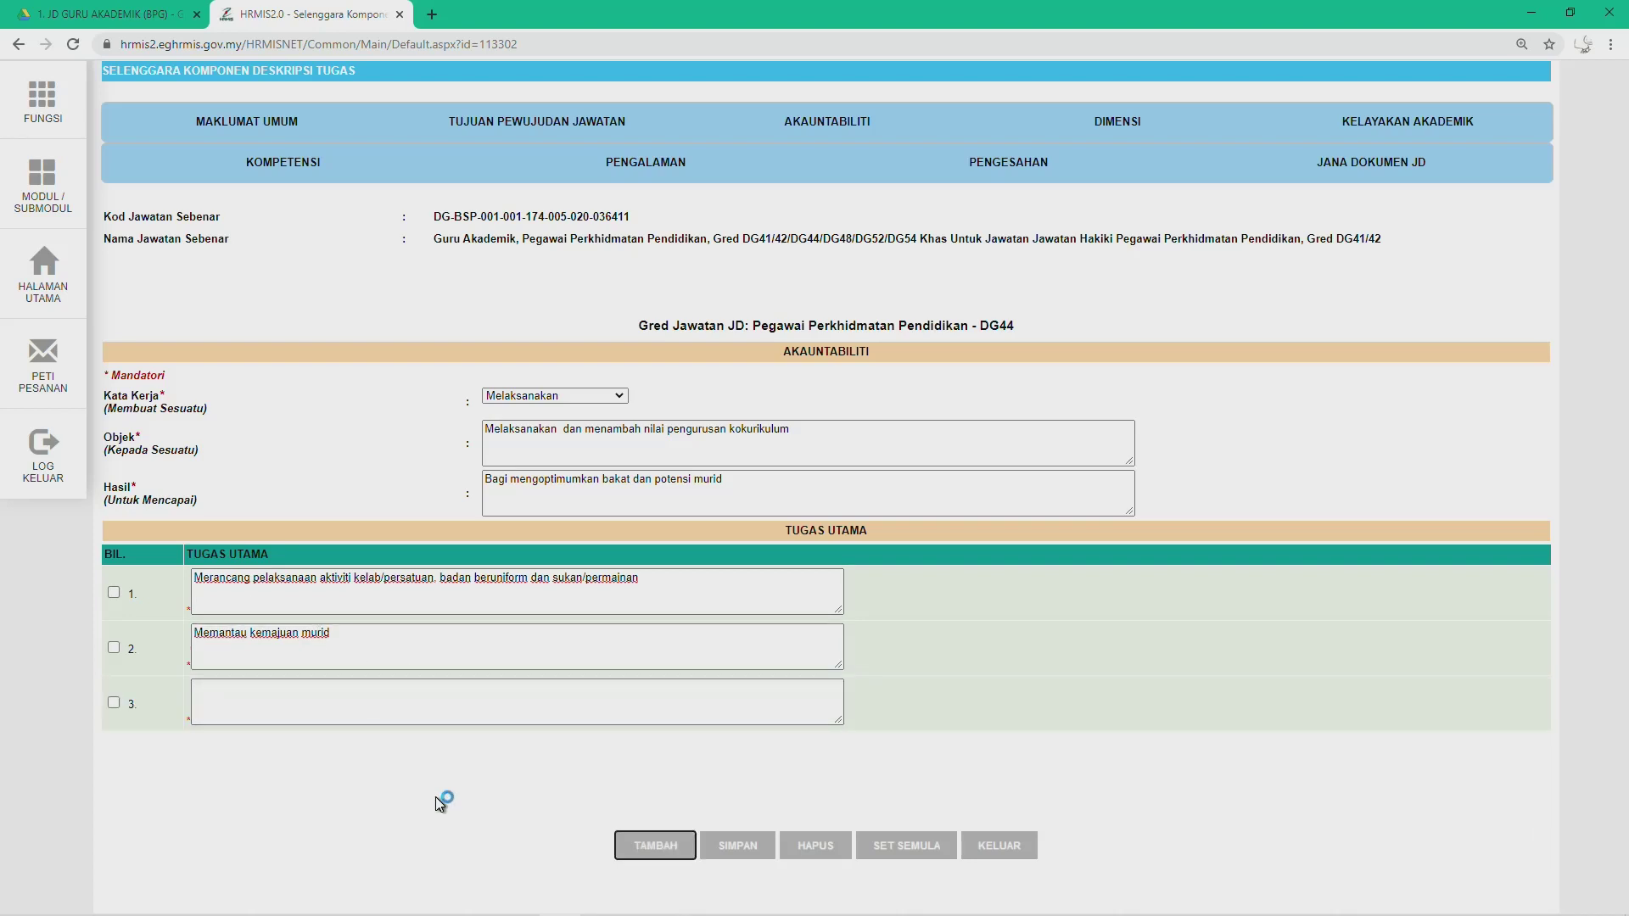
Step: Fill duty 3 with 'Merekod dan menganalisis kemajuan murid' and add a fourth row
key(alt+Tab)
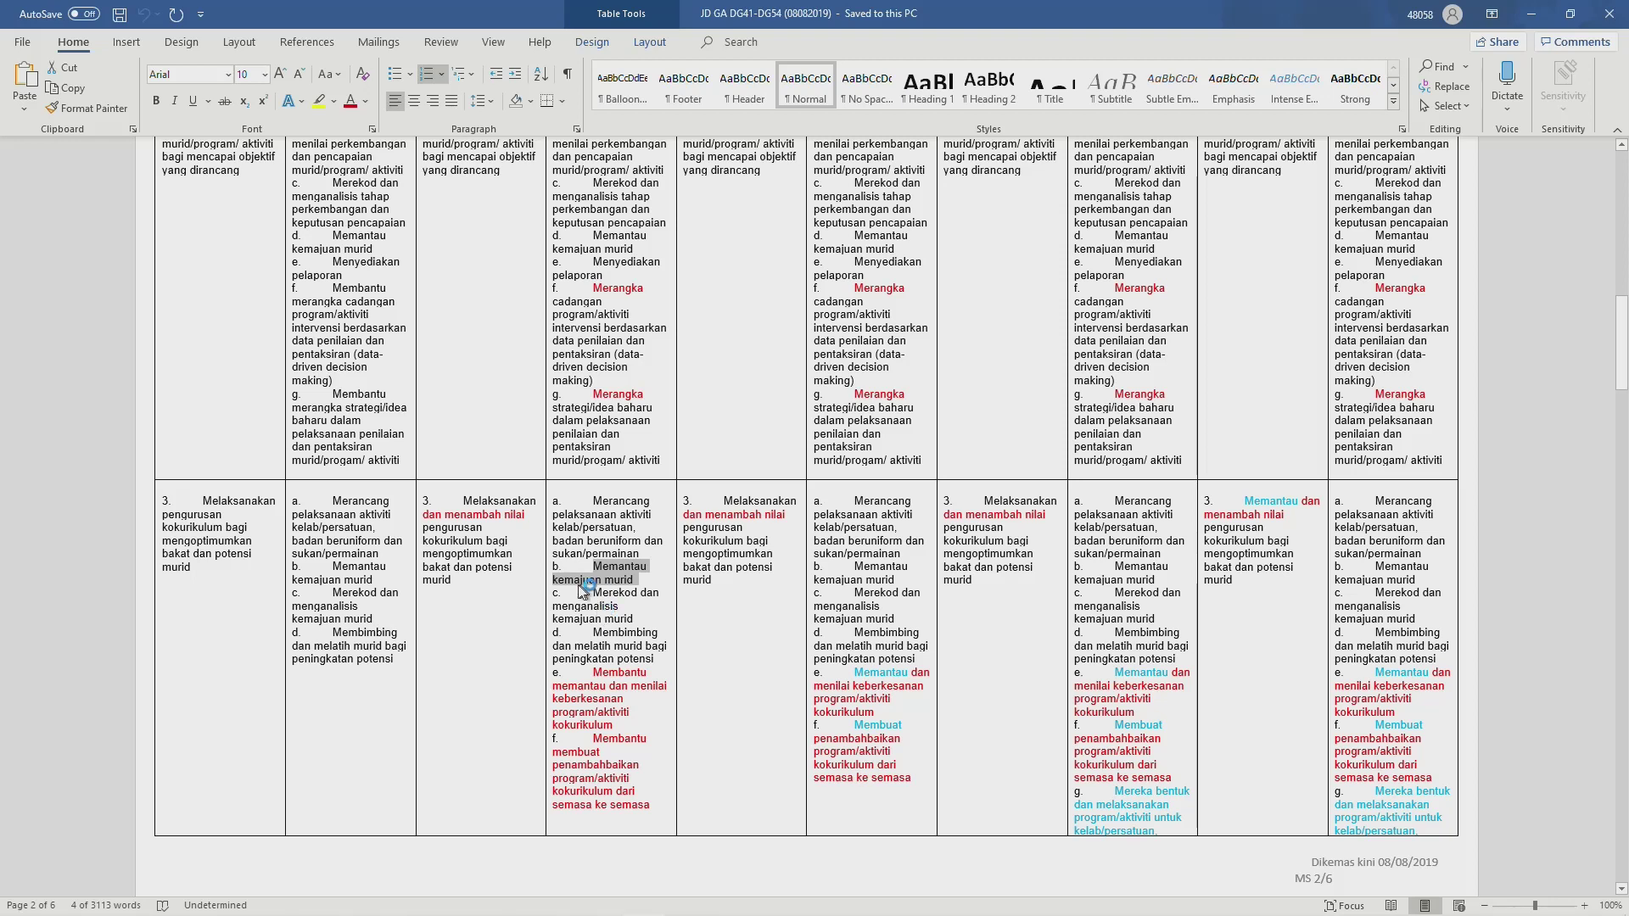
scroll(601, 612, down, 3)
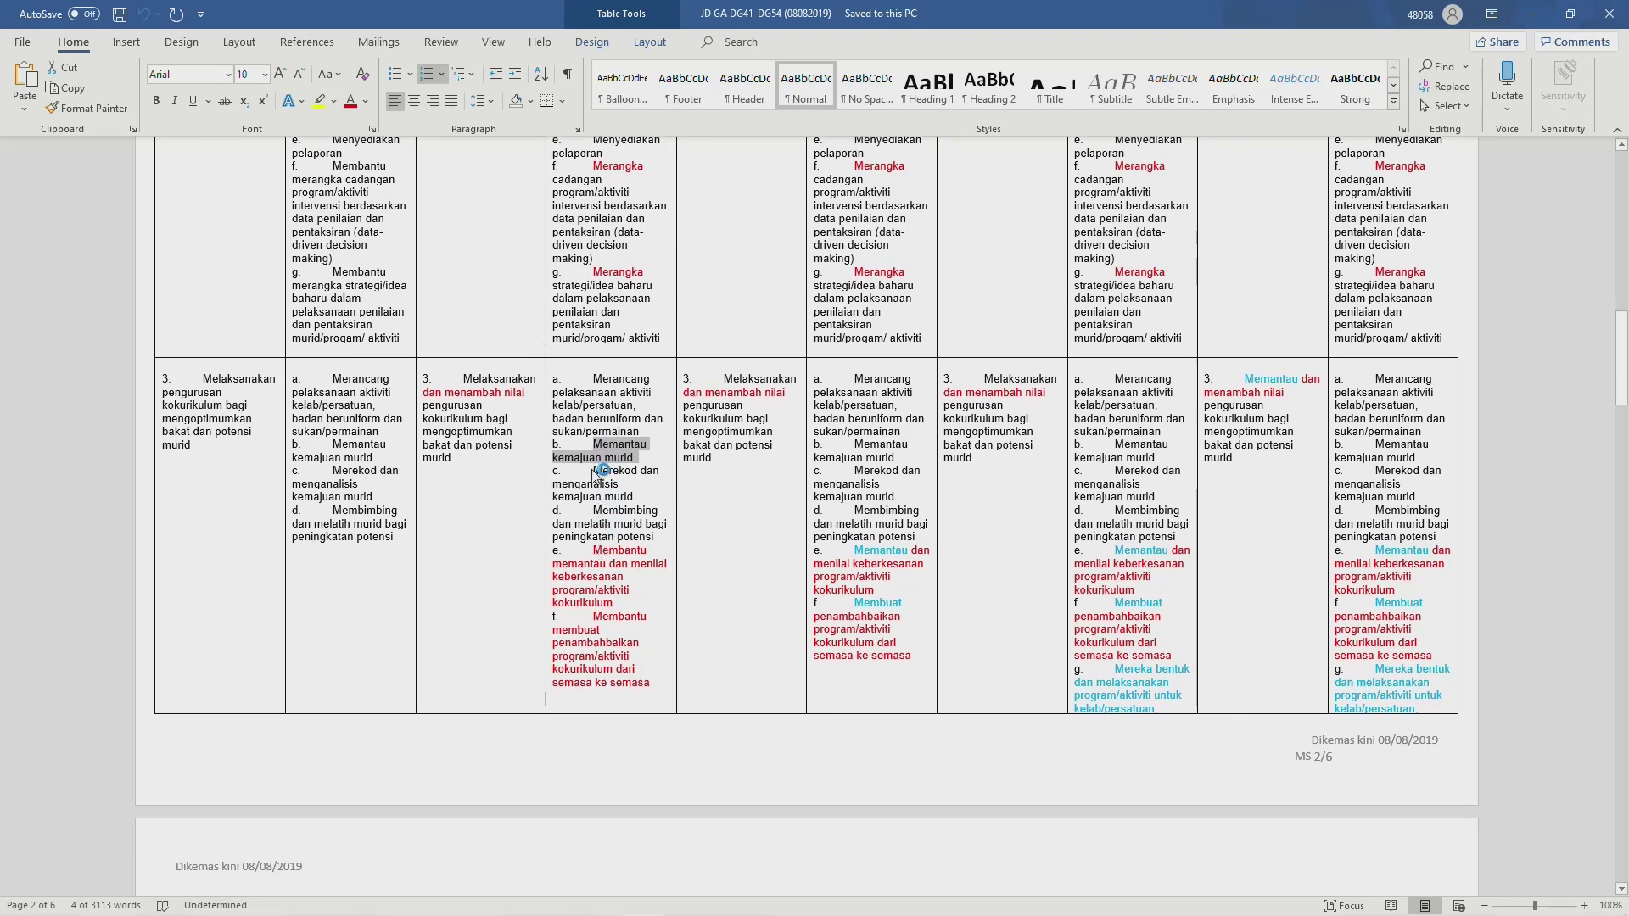
drag(596, 472, 634, 500)
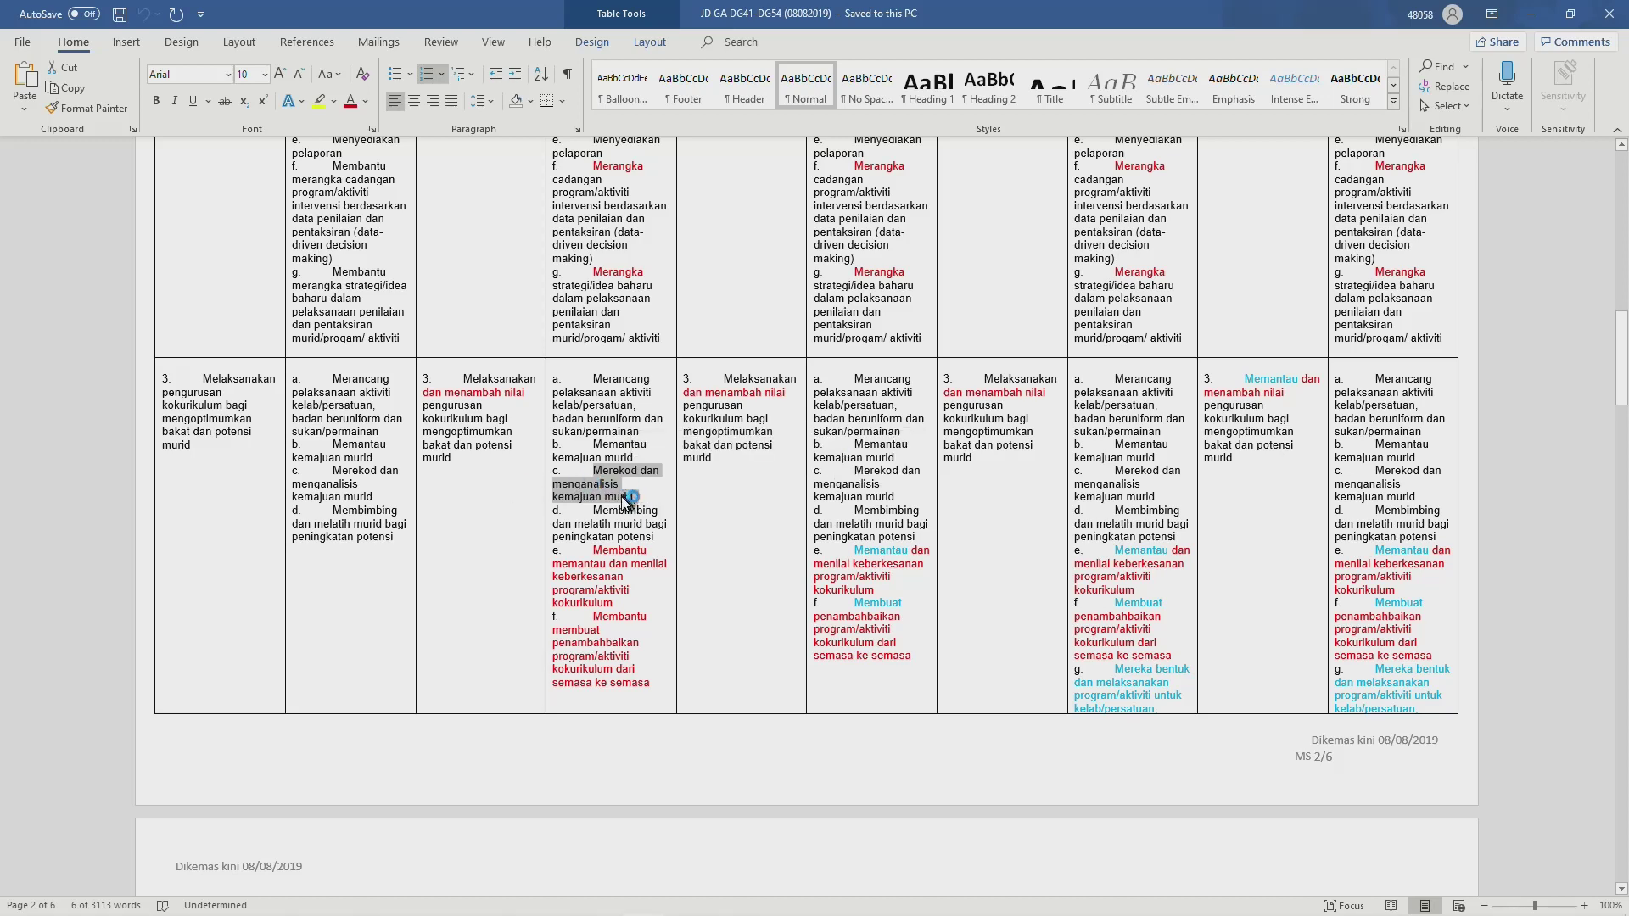
key(alt+Tab)
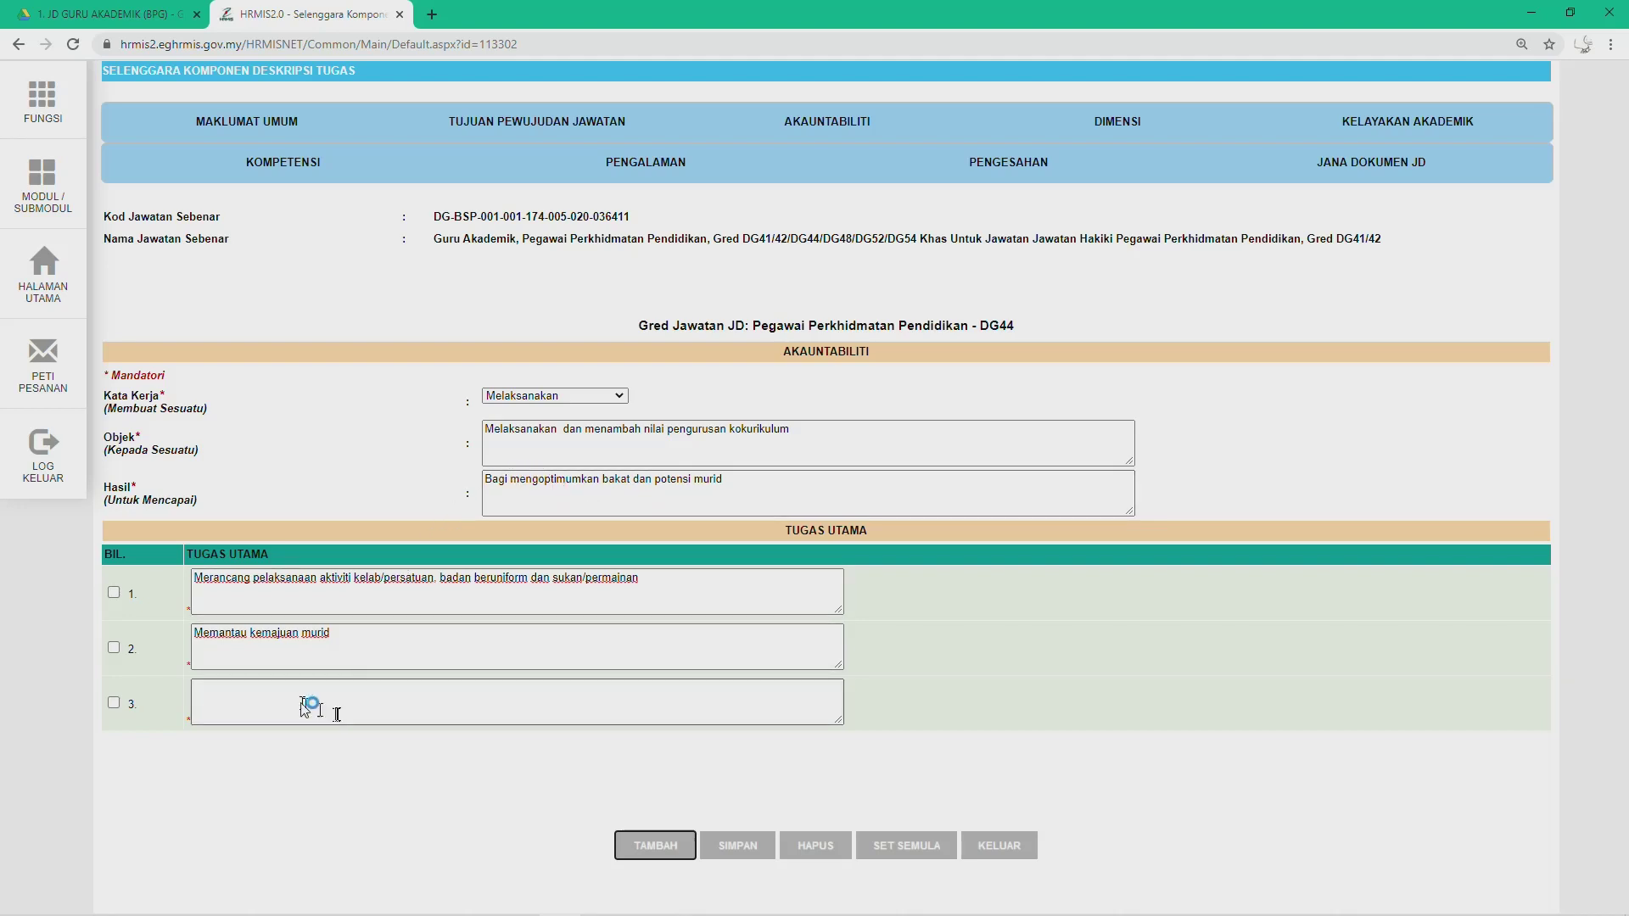
click(245, 696)
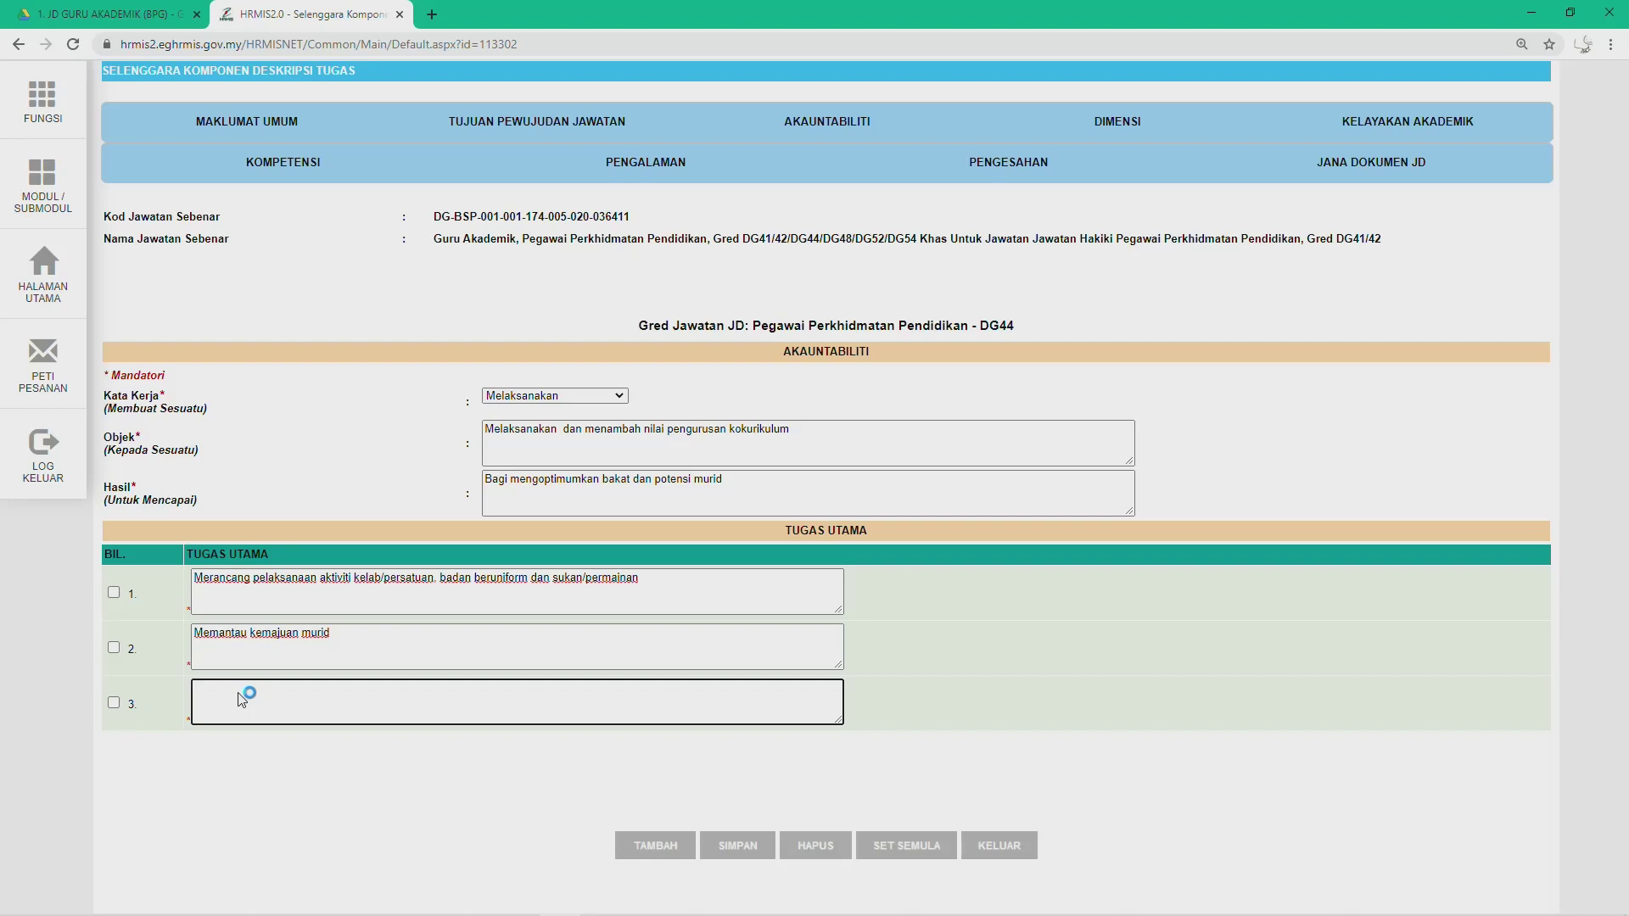
text(c.	Merekod dan menganalisis kemajuan murid)
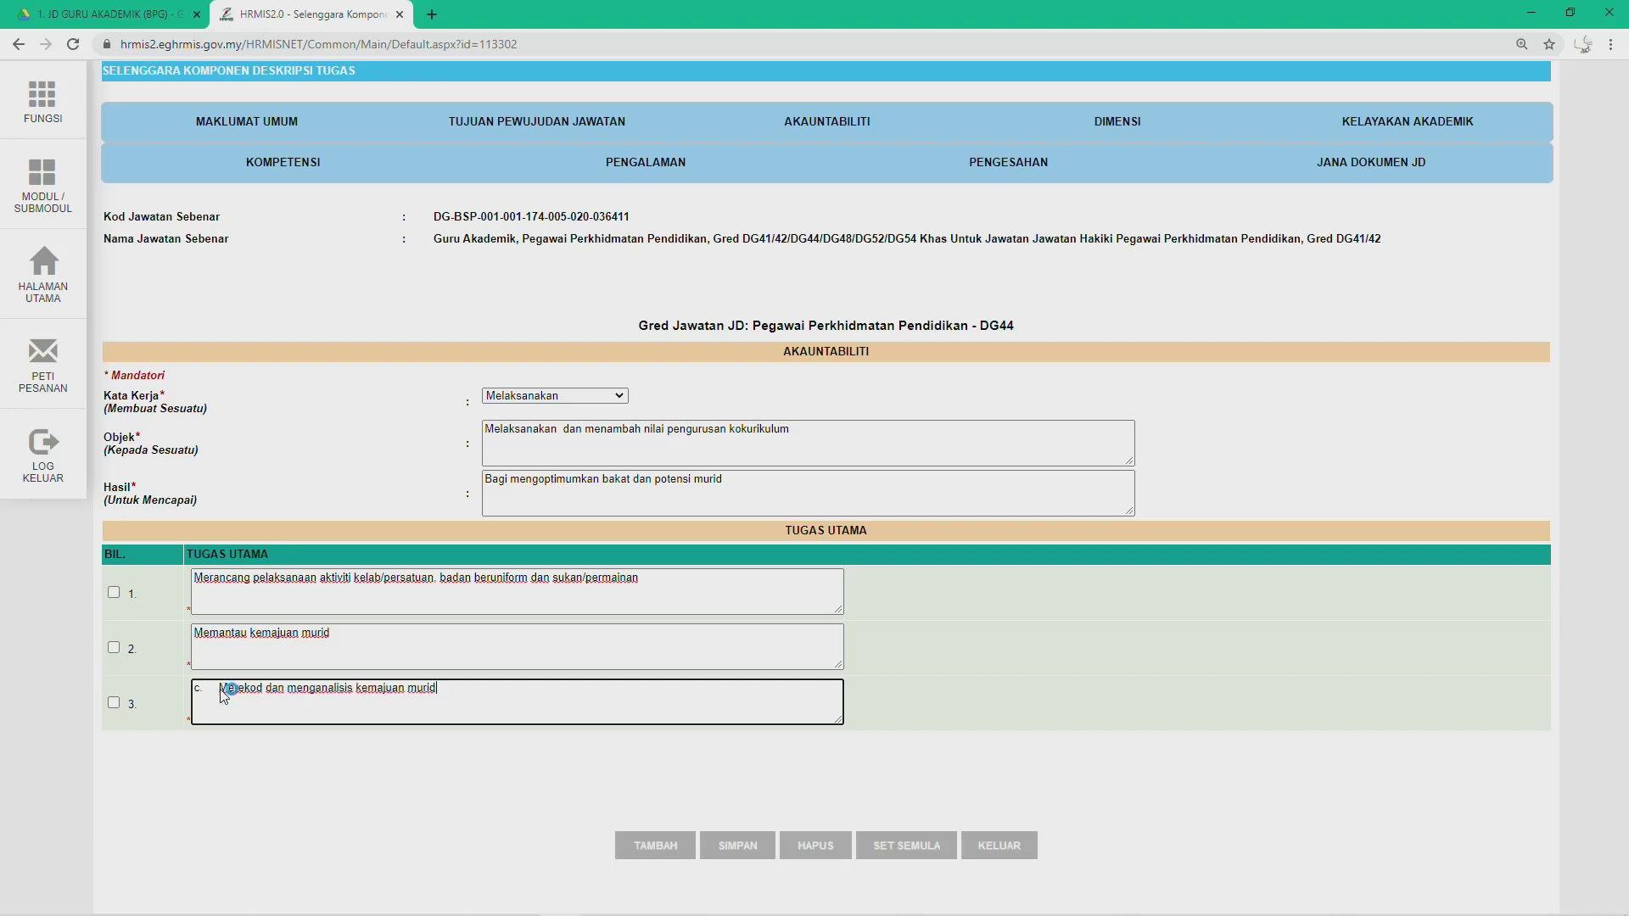
key(BackSpace)
key(BackSpace)
key(BackSpace)
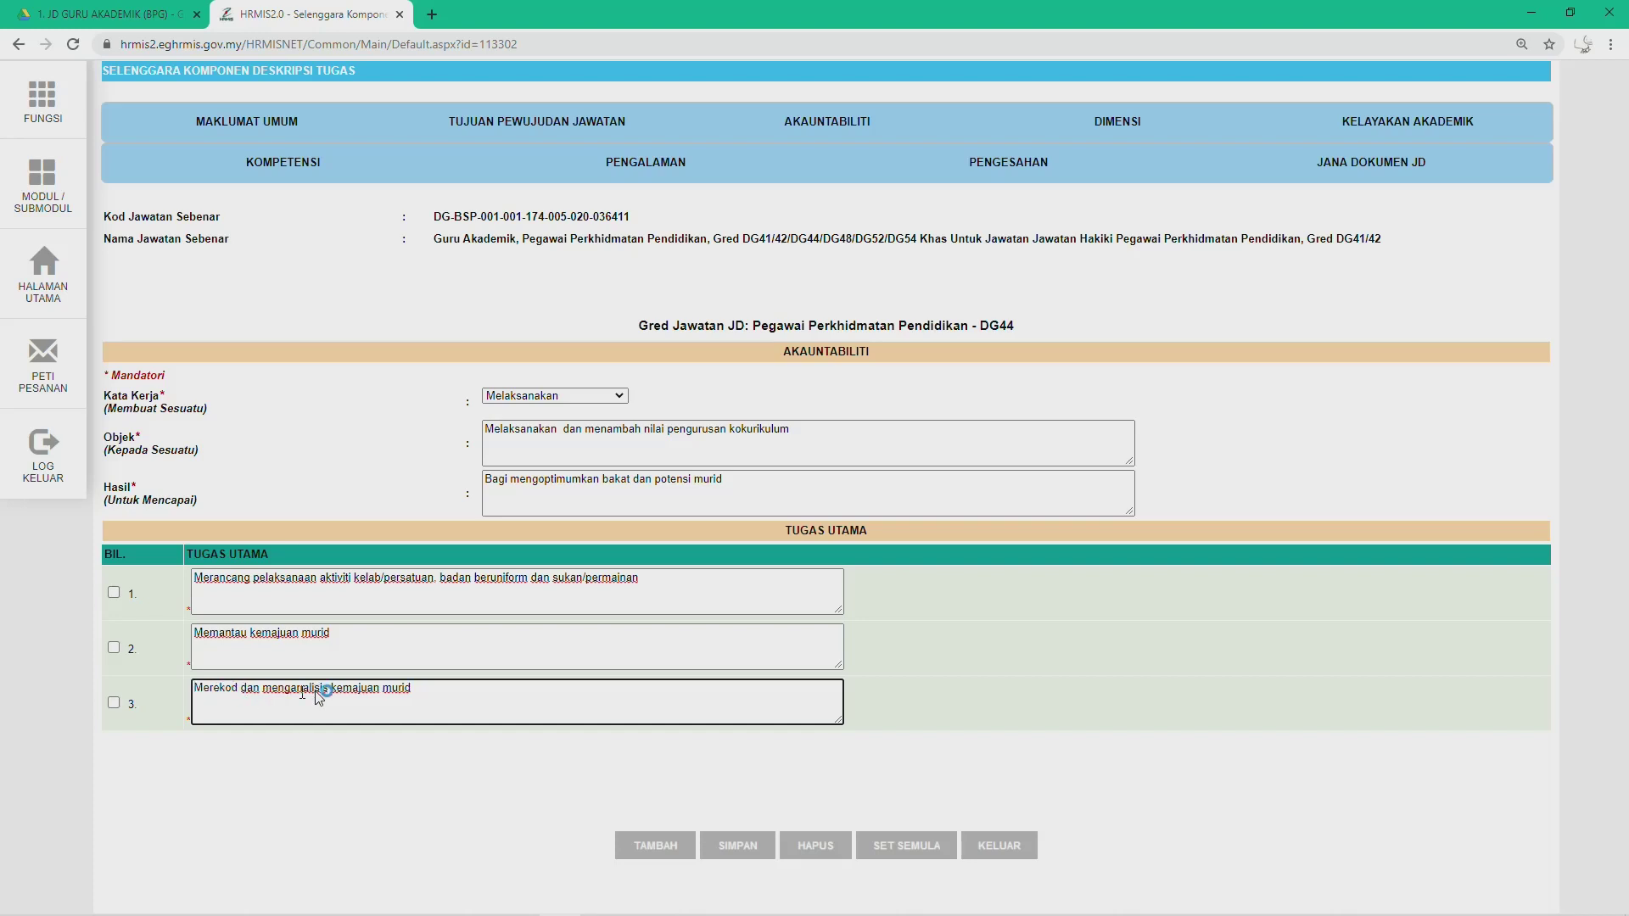
click(648, 845)
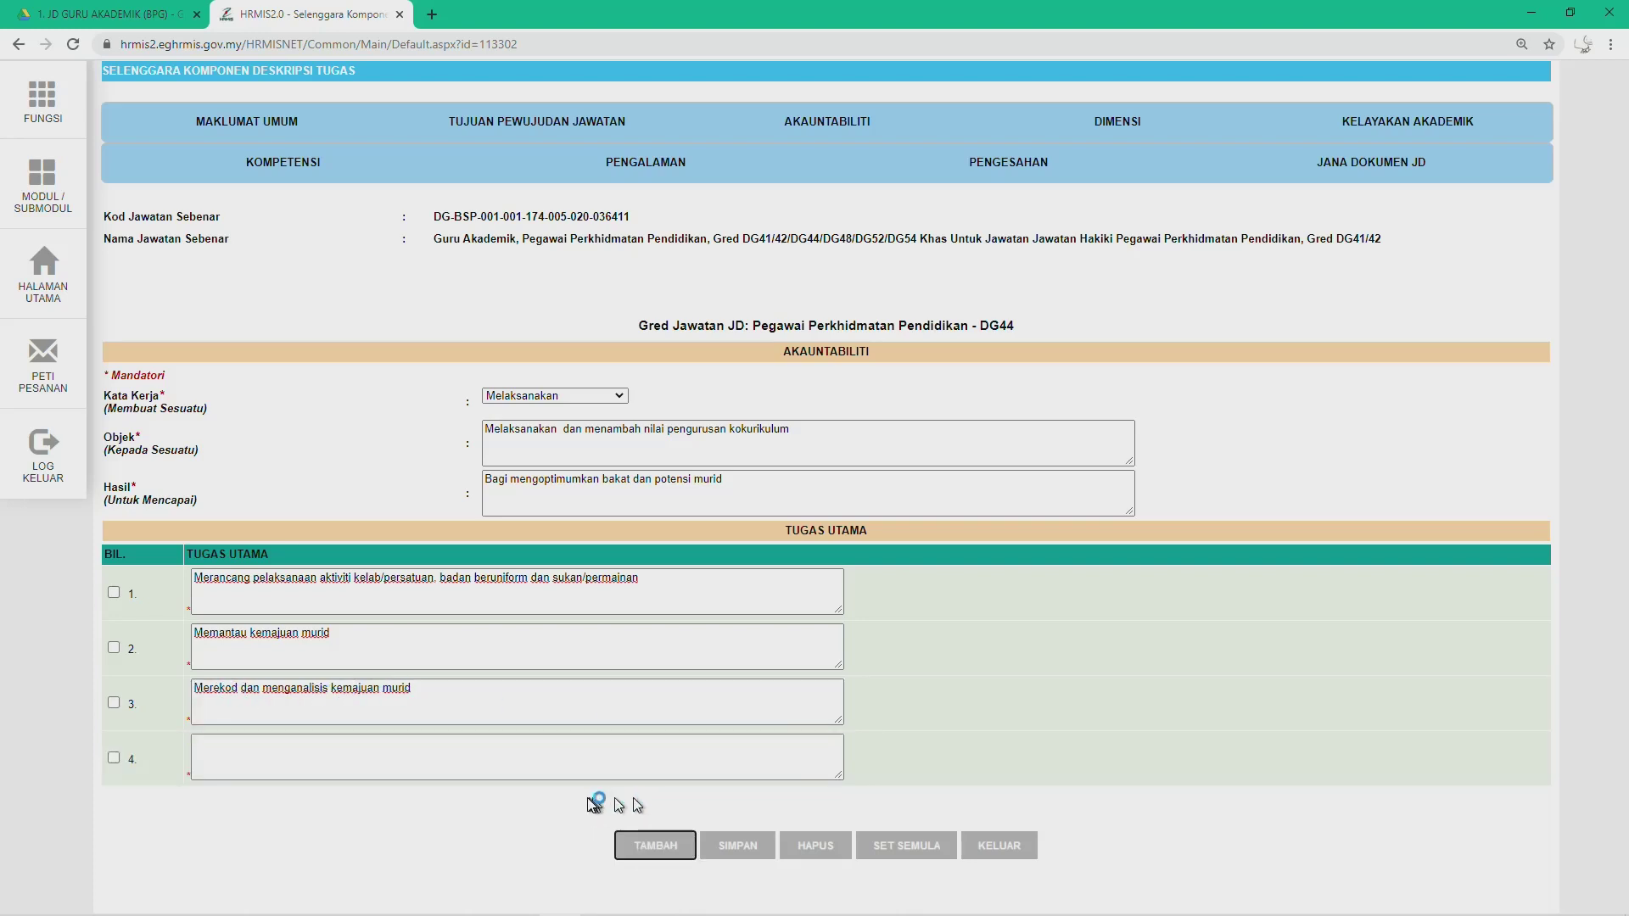
Step: Fill duty 4 with 'Membimbing dan melatih murid bagi peningkatan potensi' and add a fifth row
key(alt+Tab)
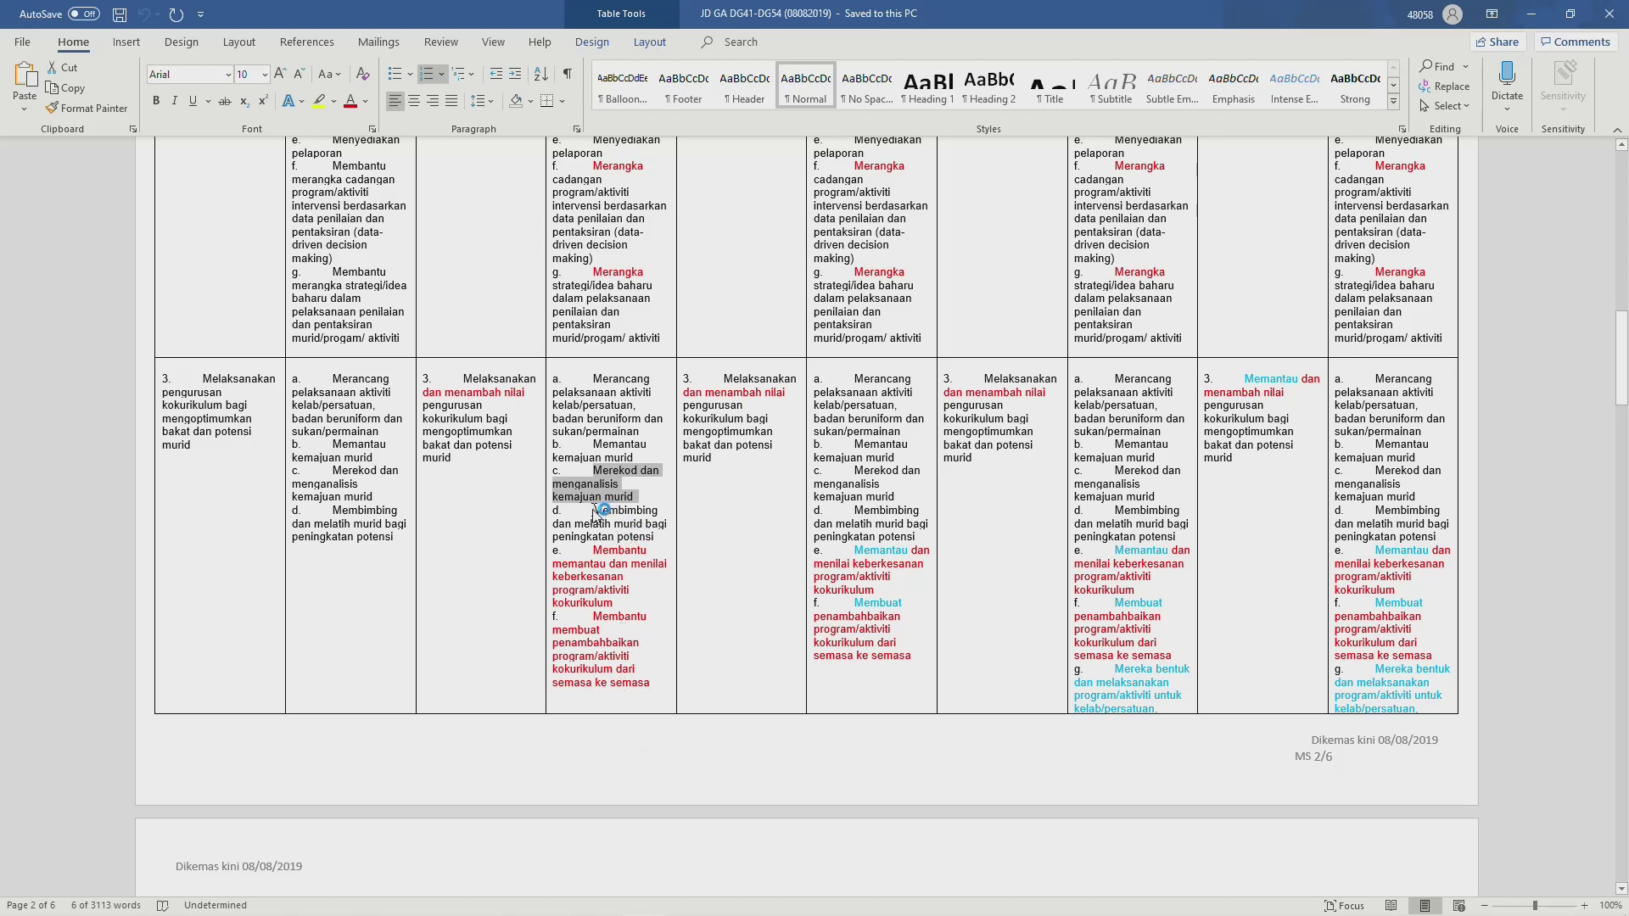
drag(594, 510, 649, 543)
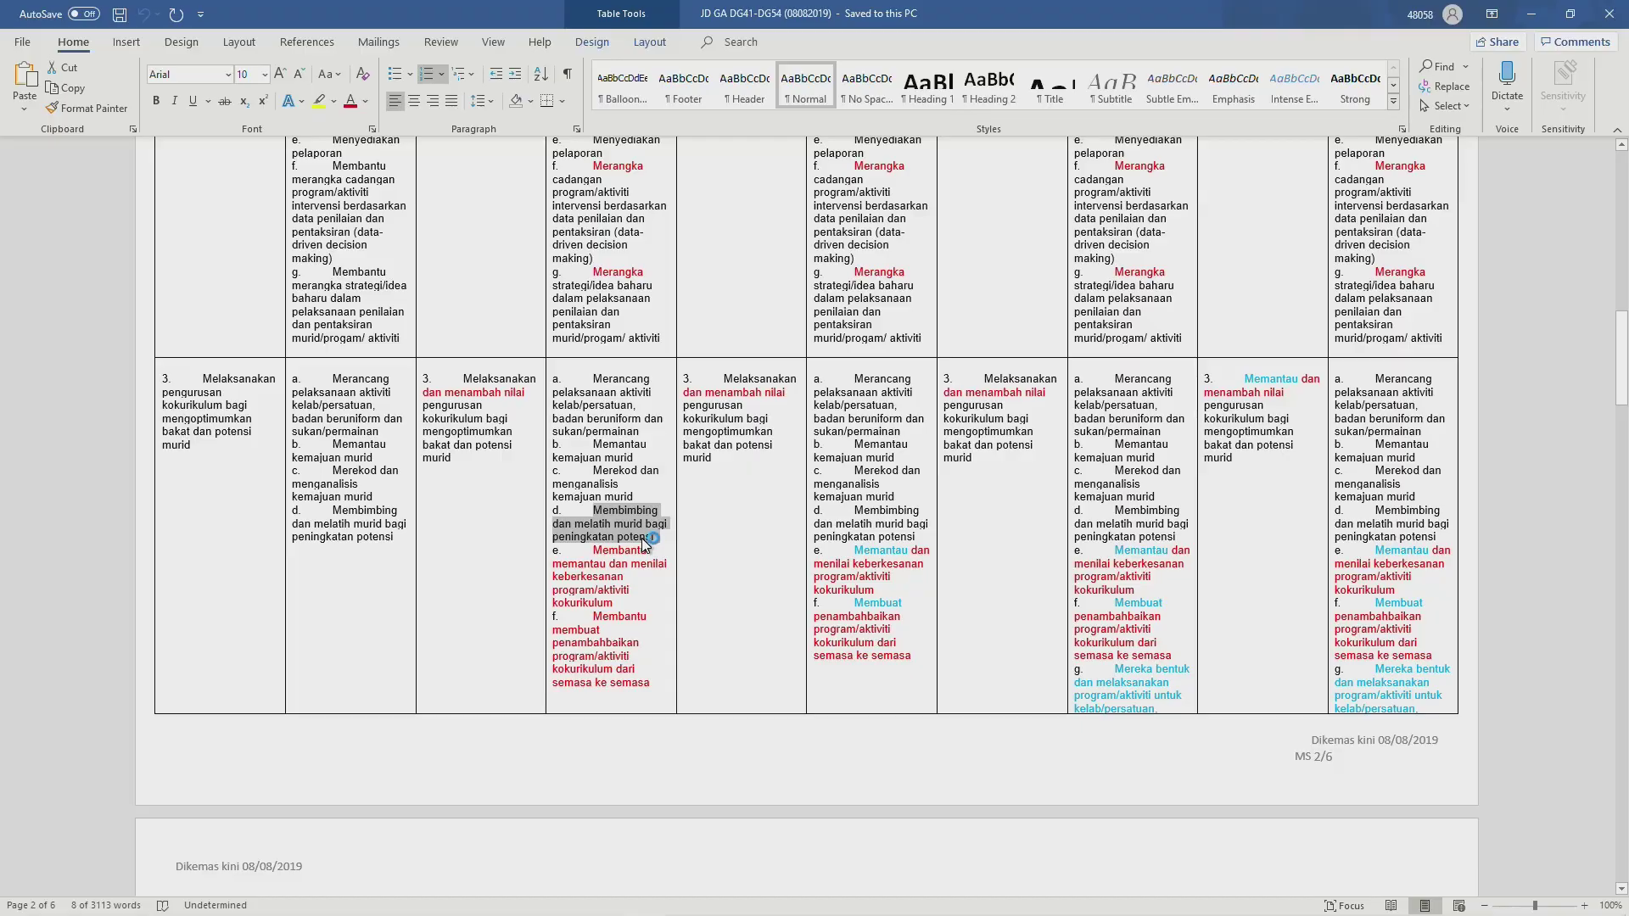
key(alt+Tab)
click(259, 745)
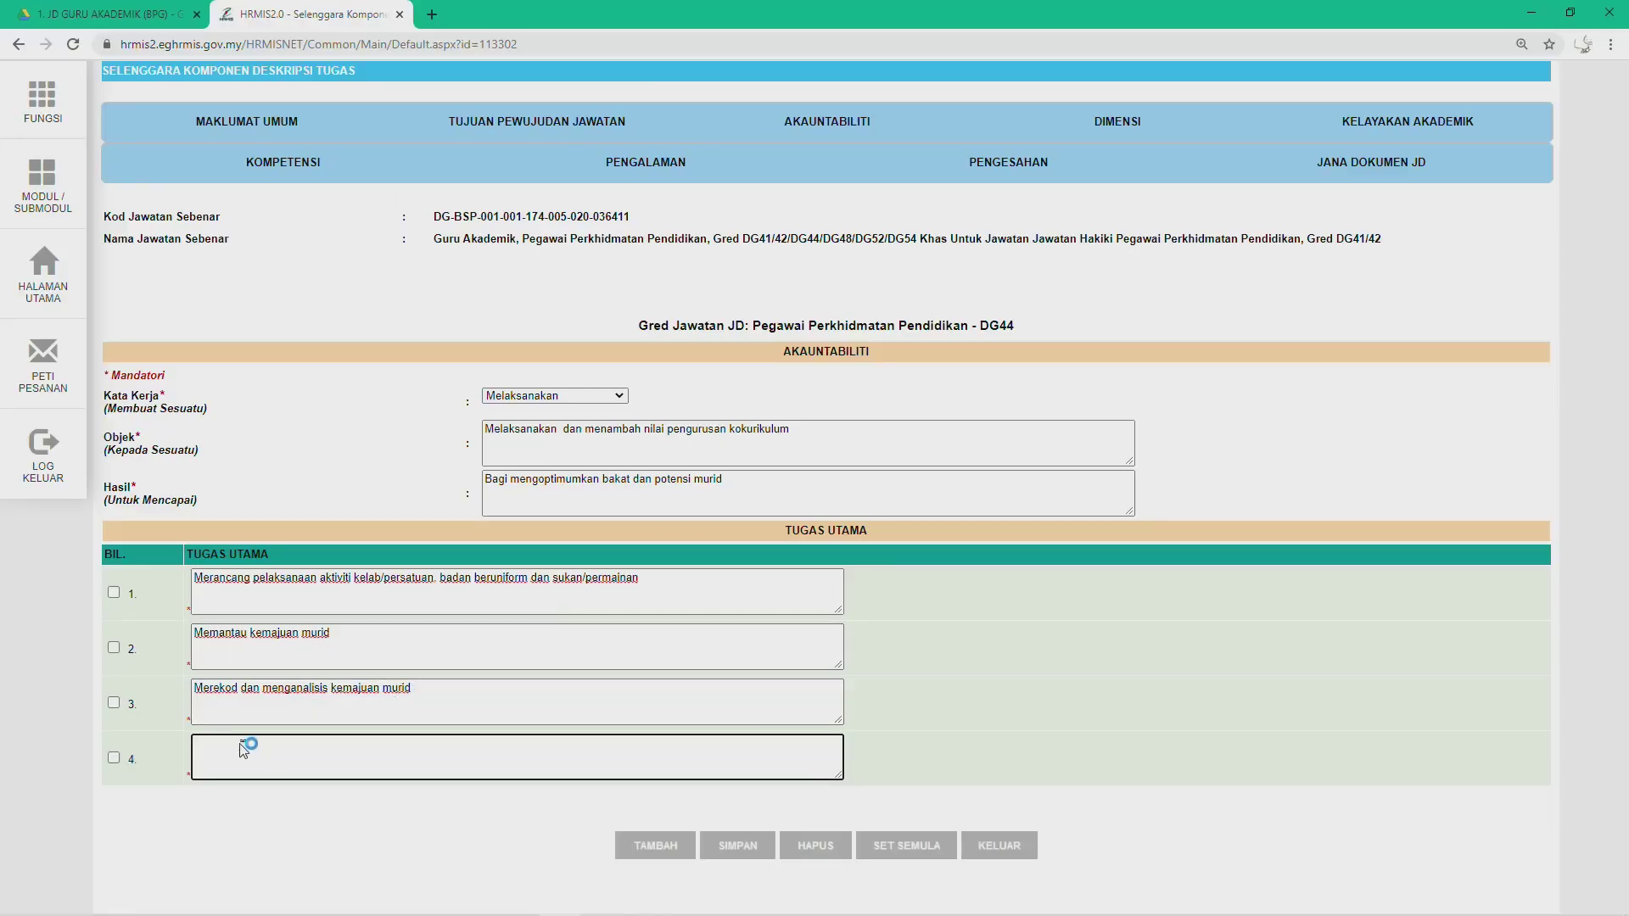
text(d.	Membimbing dan melatih murid bagi peningkatan potensi)
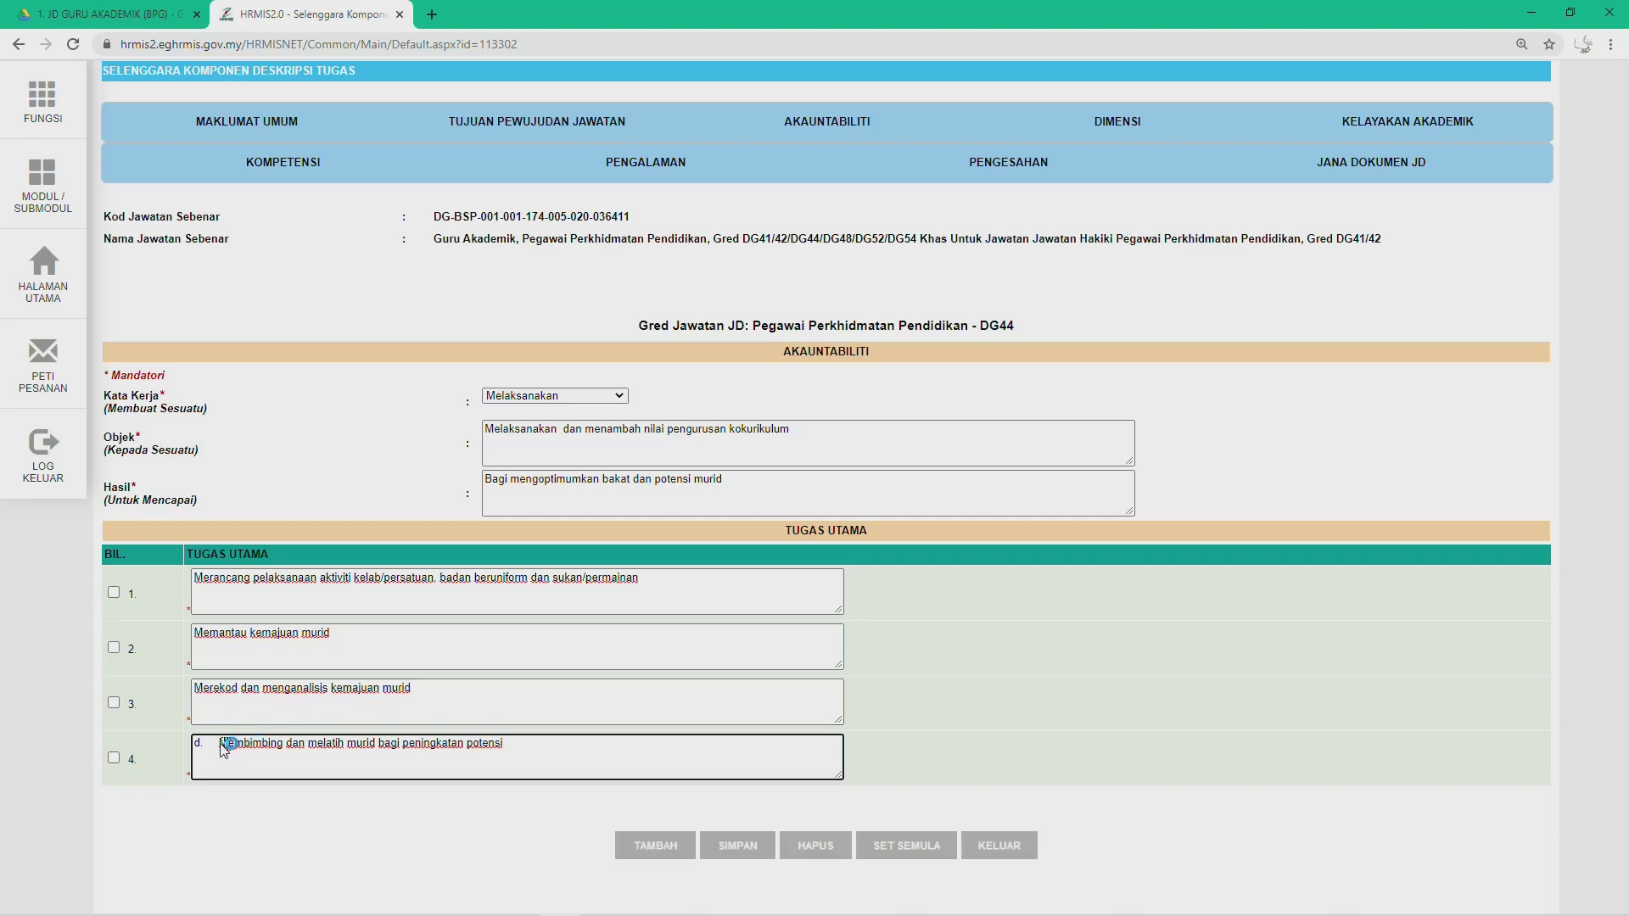
click(338, 668)
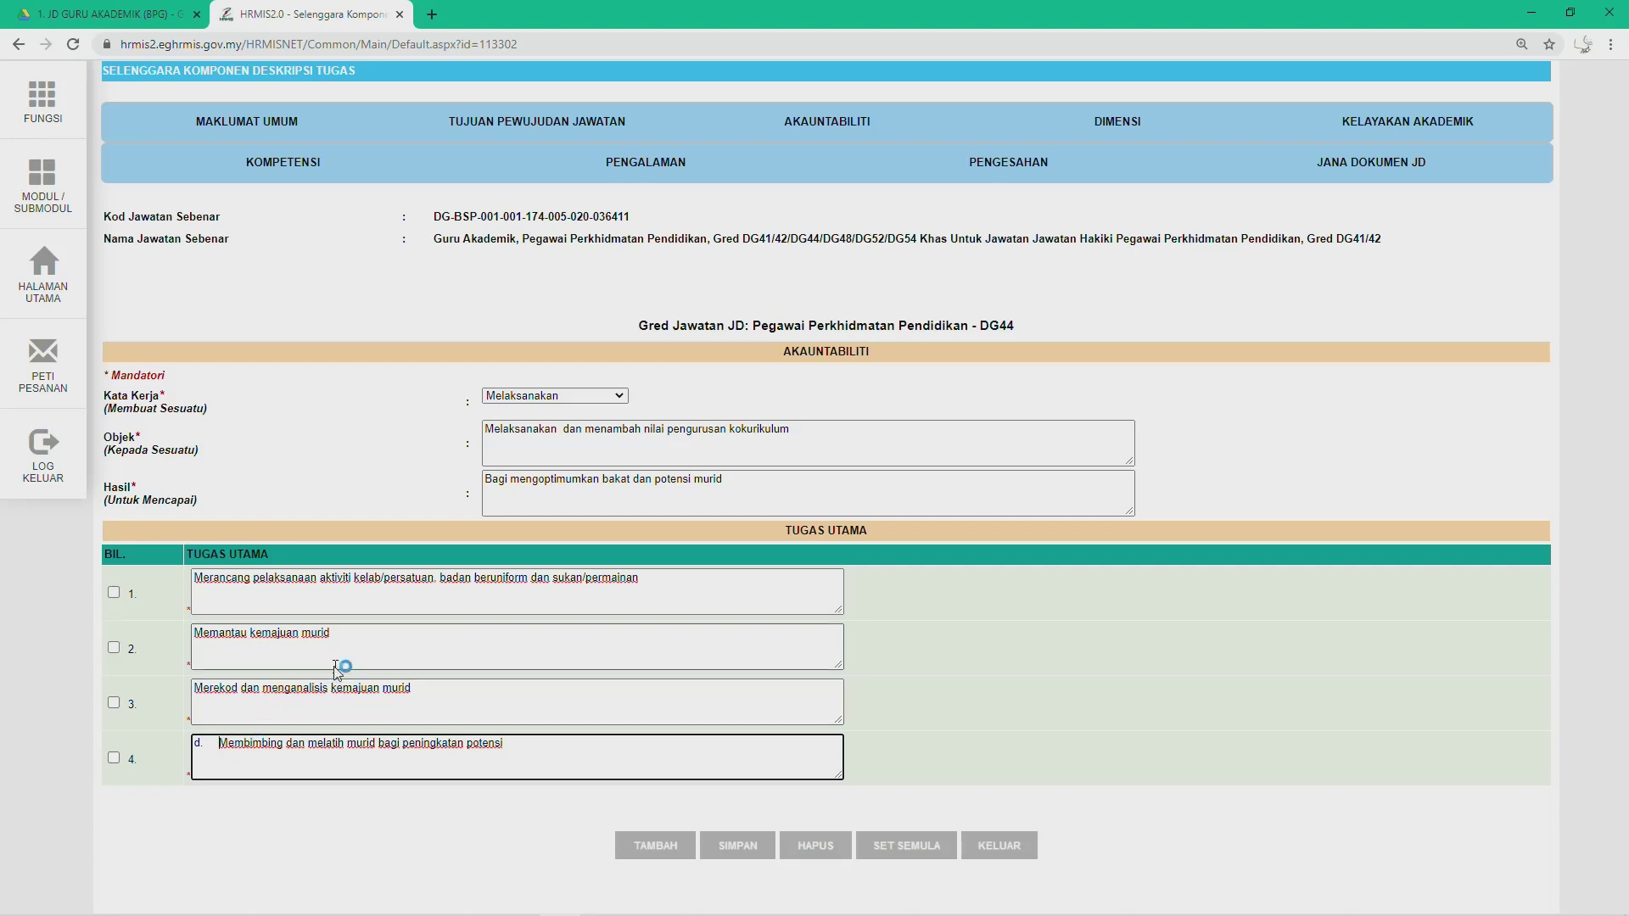
key(BackSpace)
key(BackSpace)
key(BackSpace)
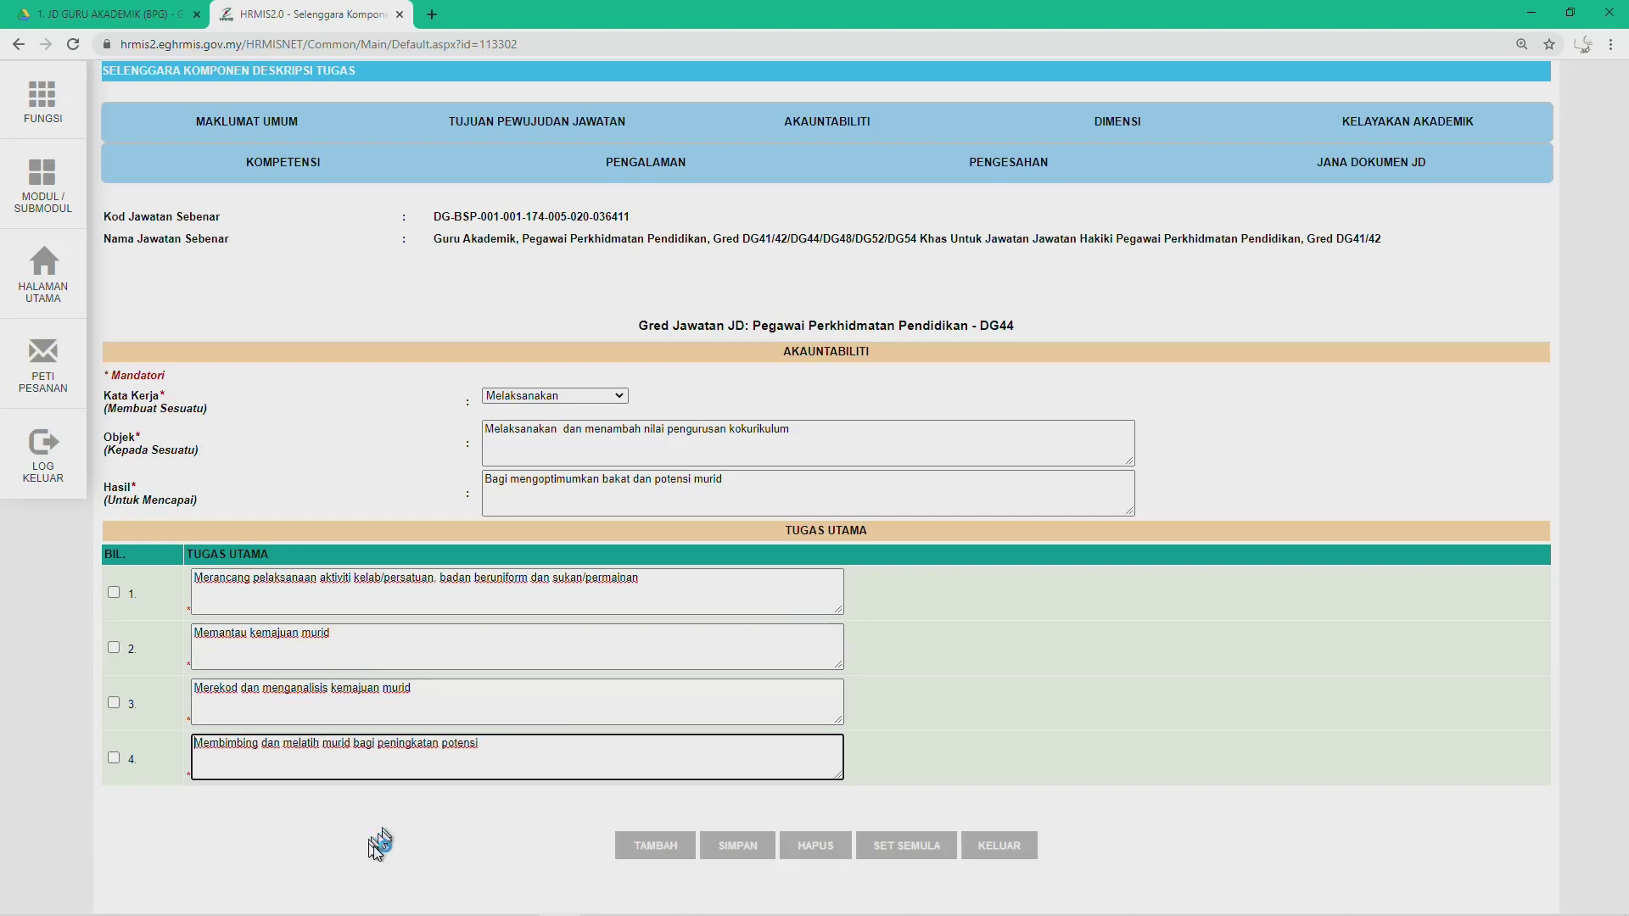
click(649, 845)
Step: Fill duty 5 with item e on assessing co-curricular programmes, minus 'e.', and add a sixth row
scroll(504, 779, down, 1)
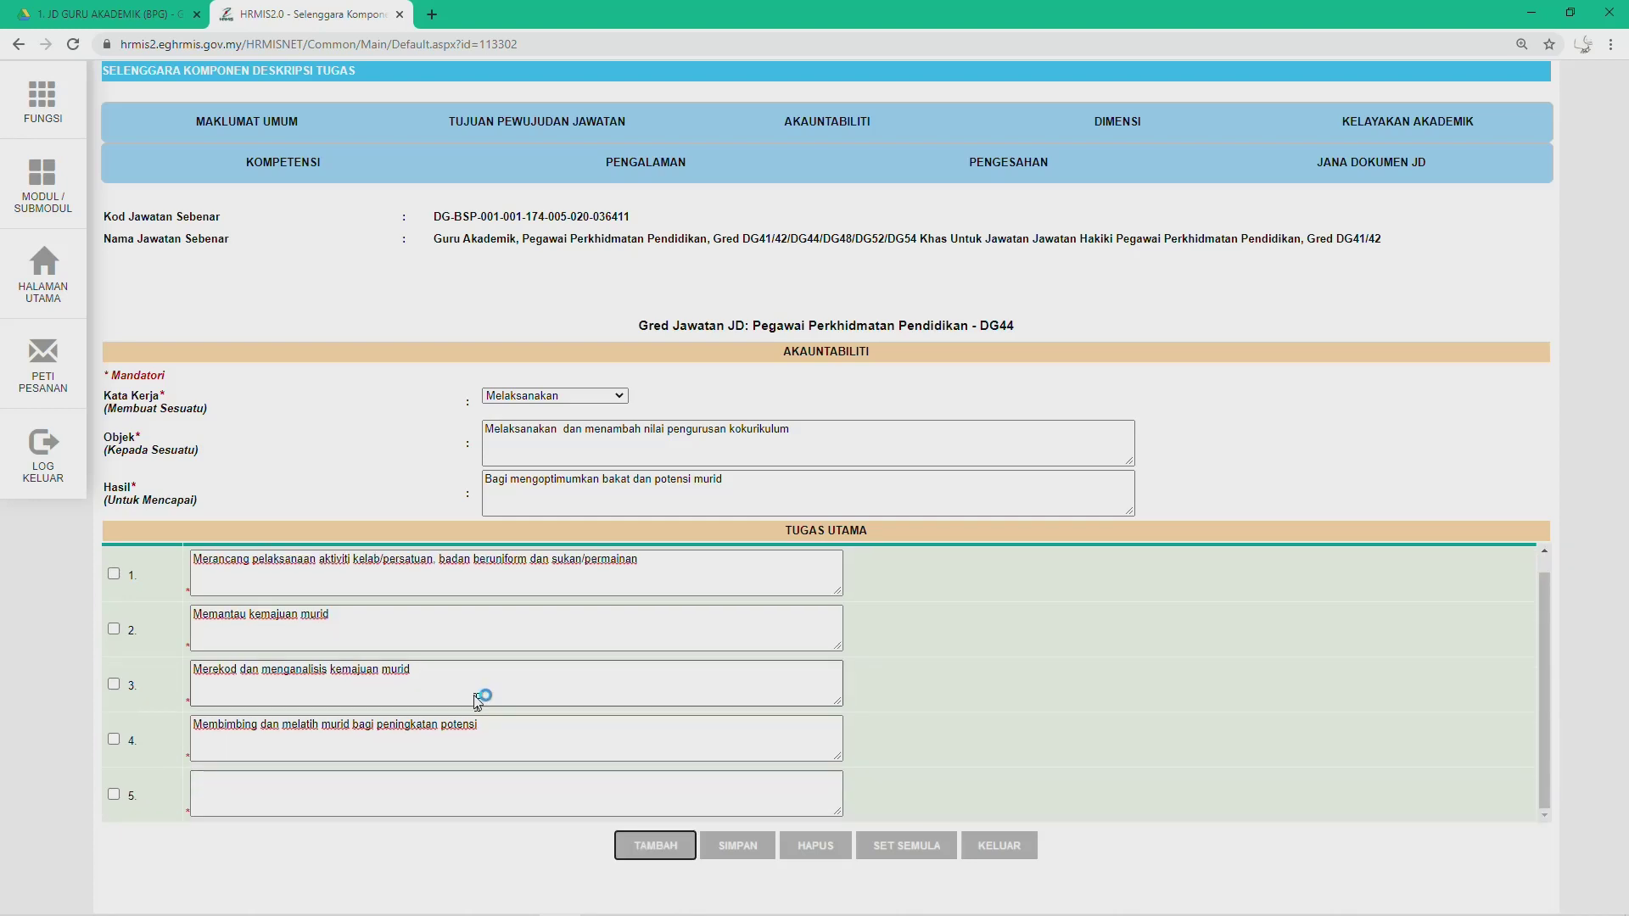
key(alt+Tab)
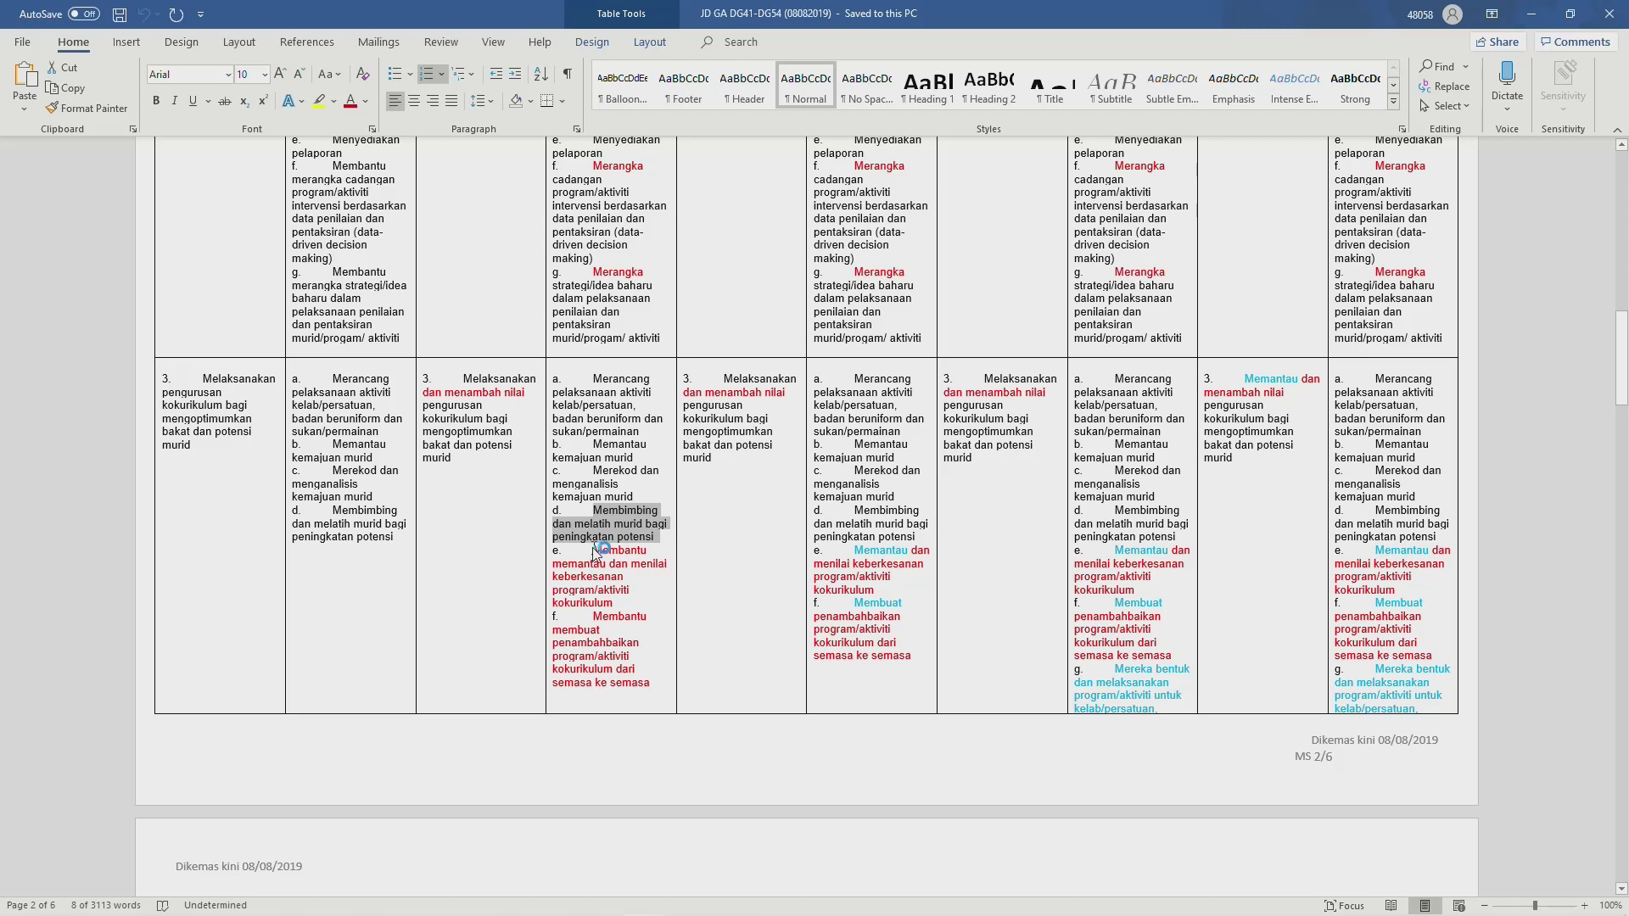
drag(597, 552, 623, 604)
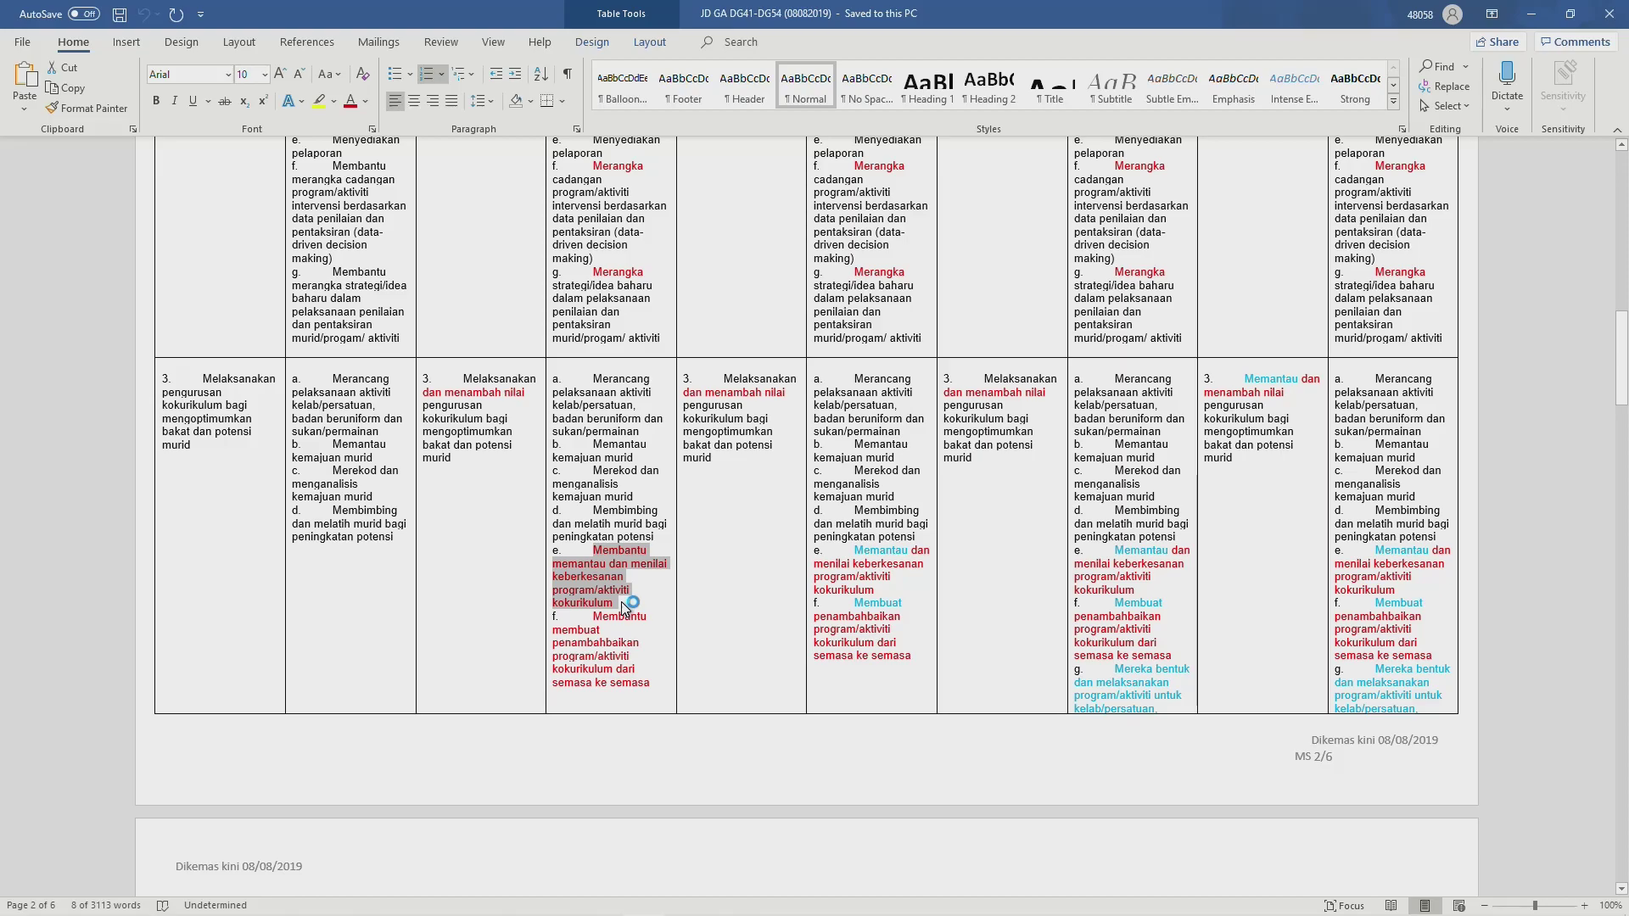
key(alt+Tab)
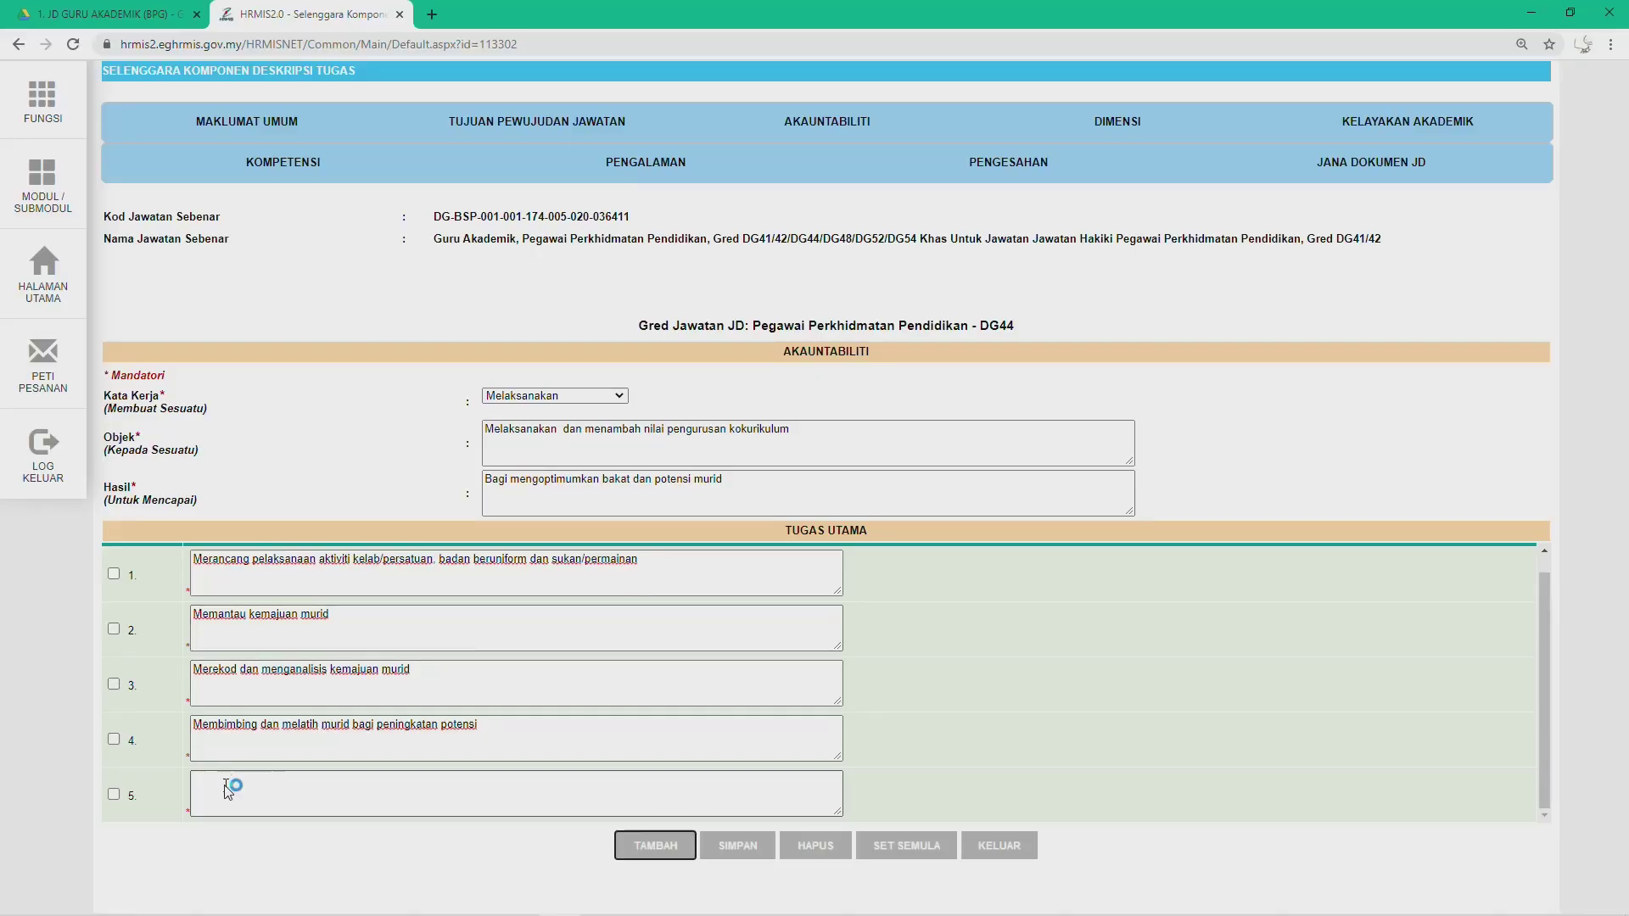
click(227, 791)
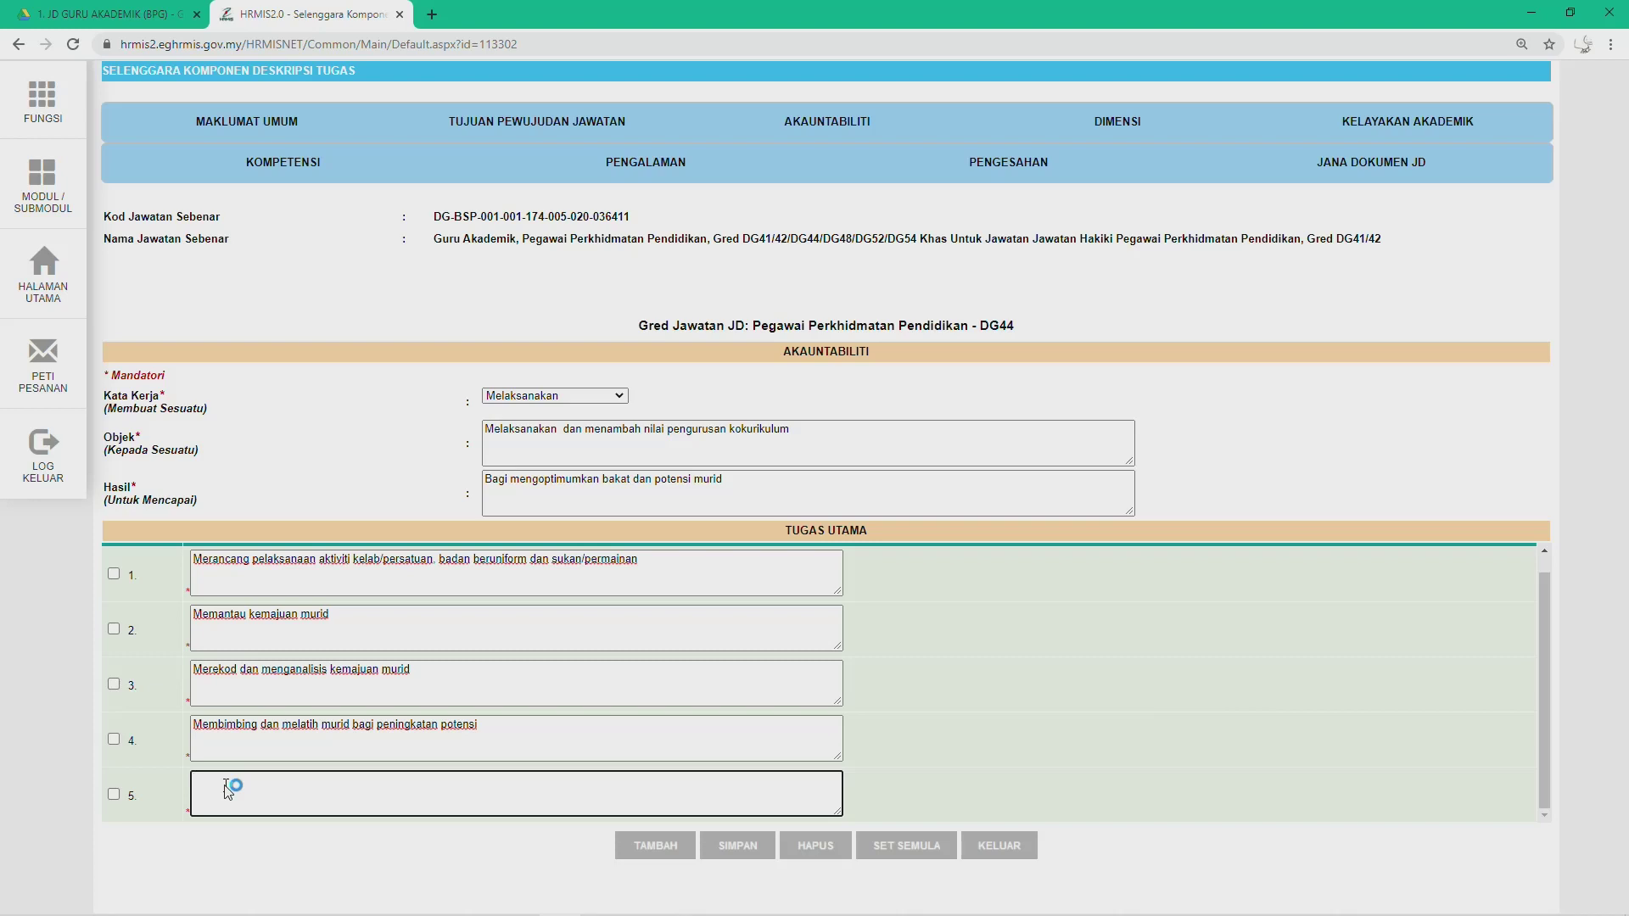
text(e.	Membantu memantau dan menilai keberkesanan program/aktiviti kokurikulum)
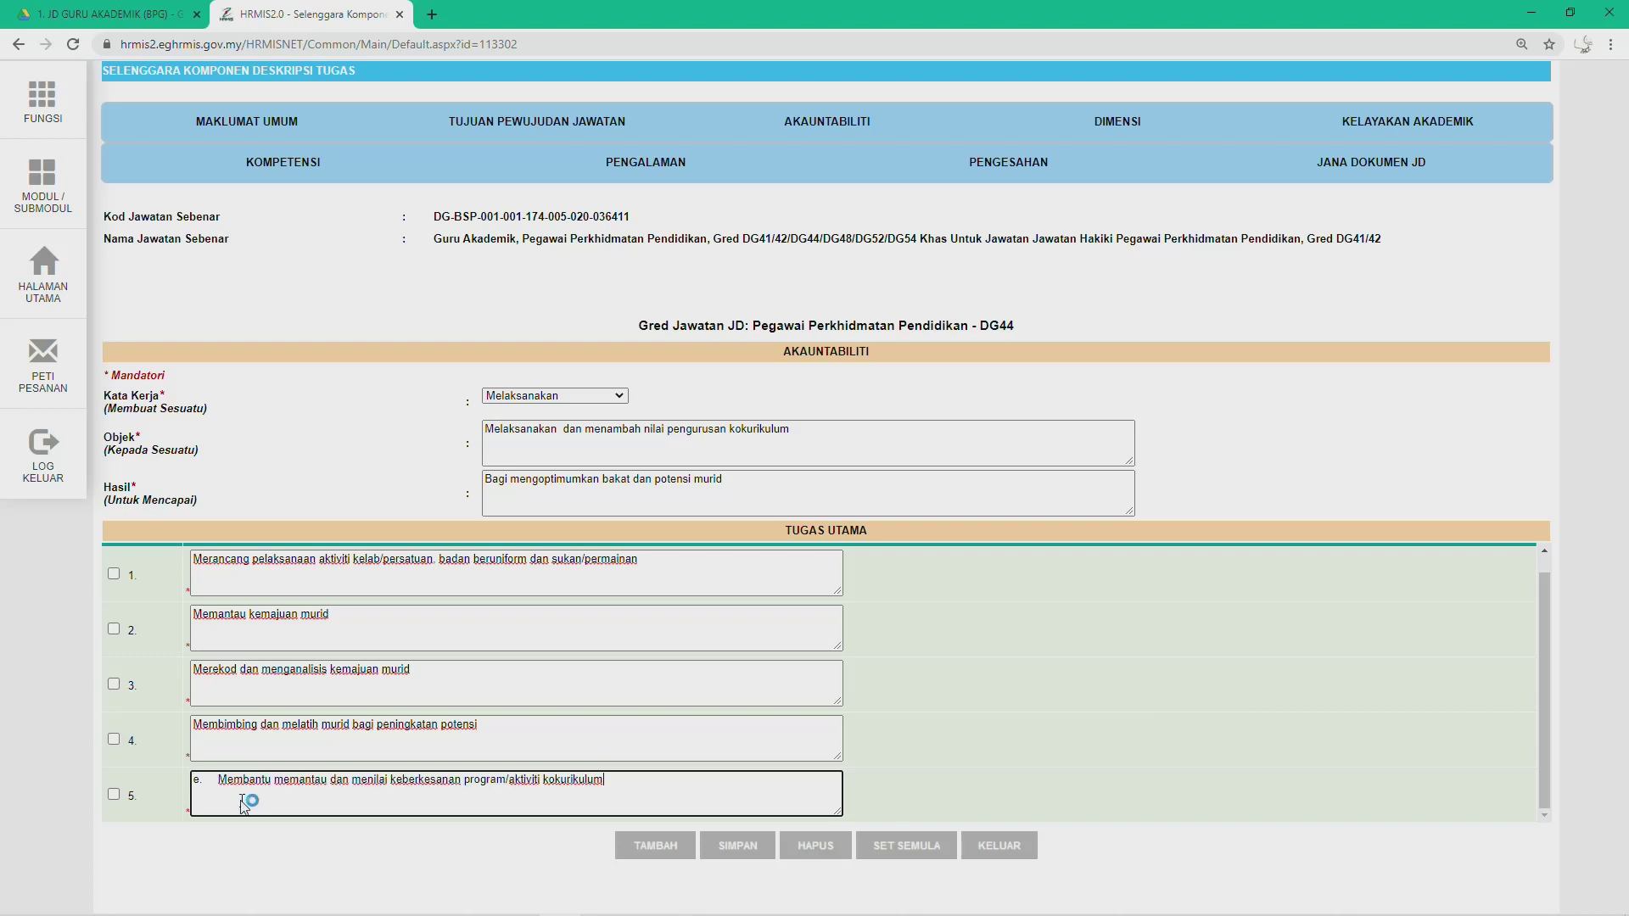
click(219, 780)
key(BackSpace)
key(BackSpace)
key(BackSpace)
key(BackSpace)
key(BackSpace)
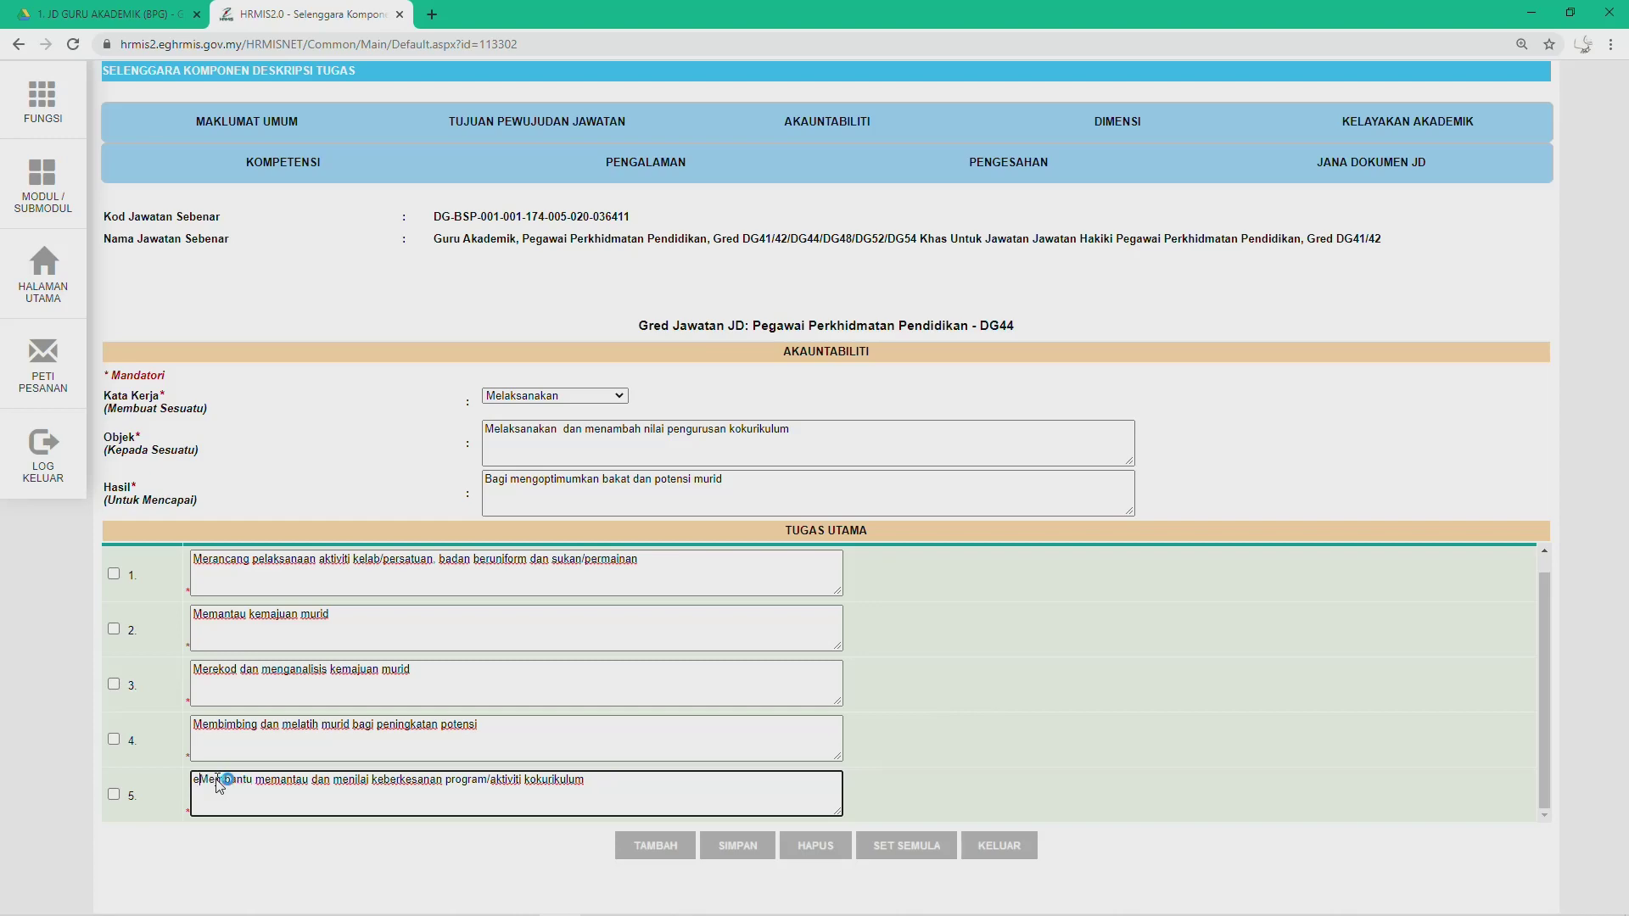
key(alt+Tab)
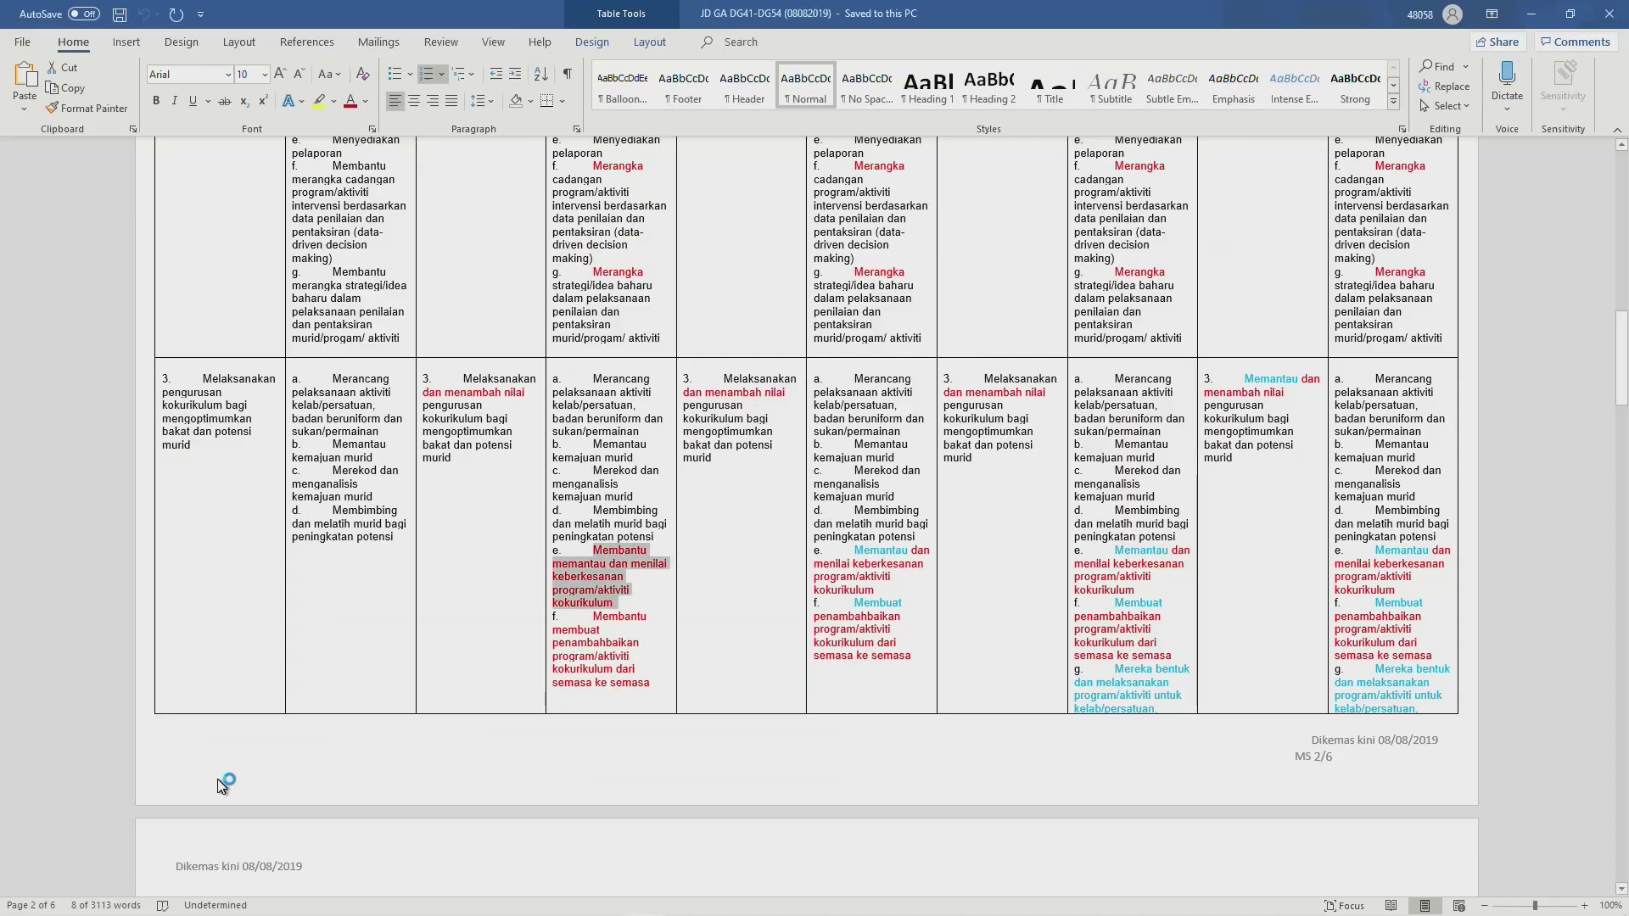
key(alt+Tab)
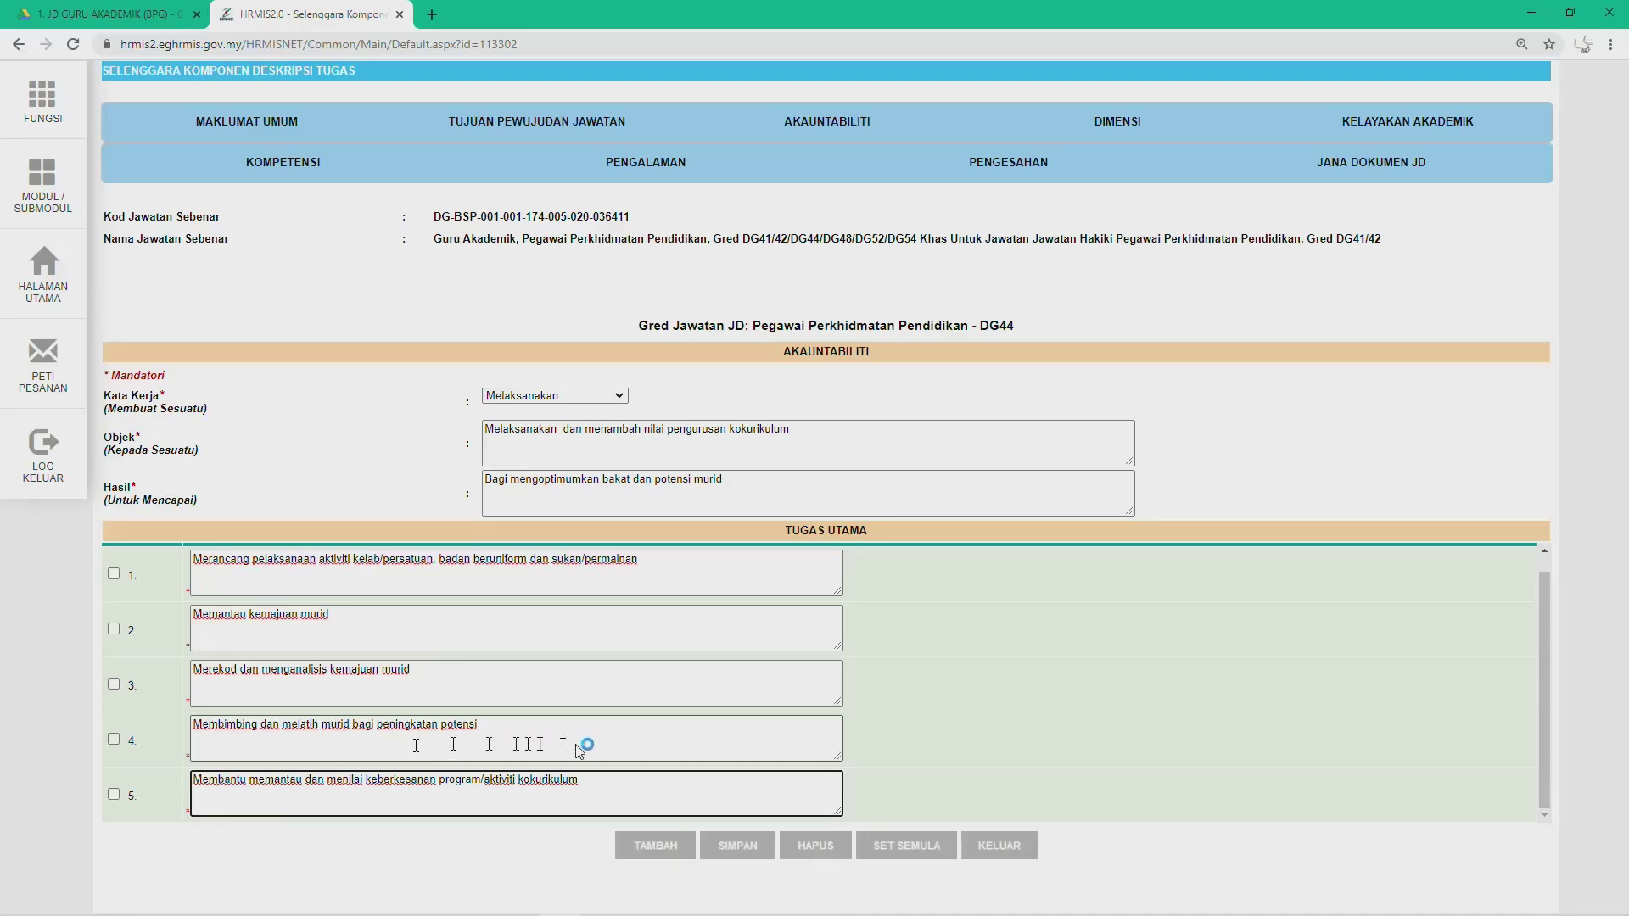
click(662, 843)
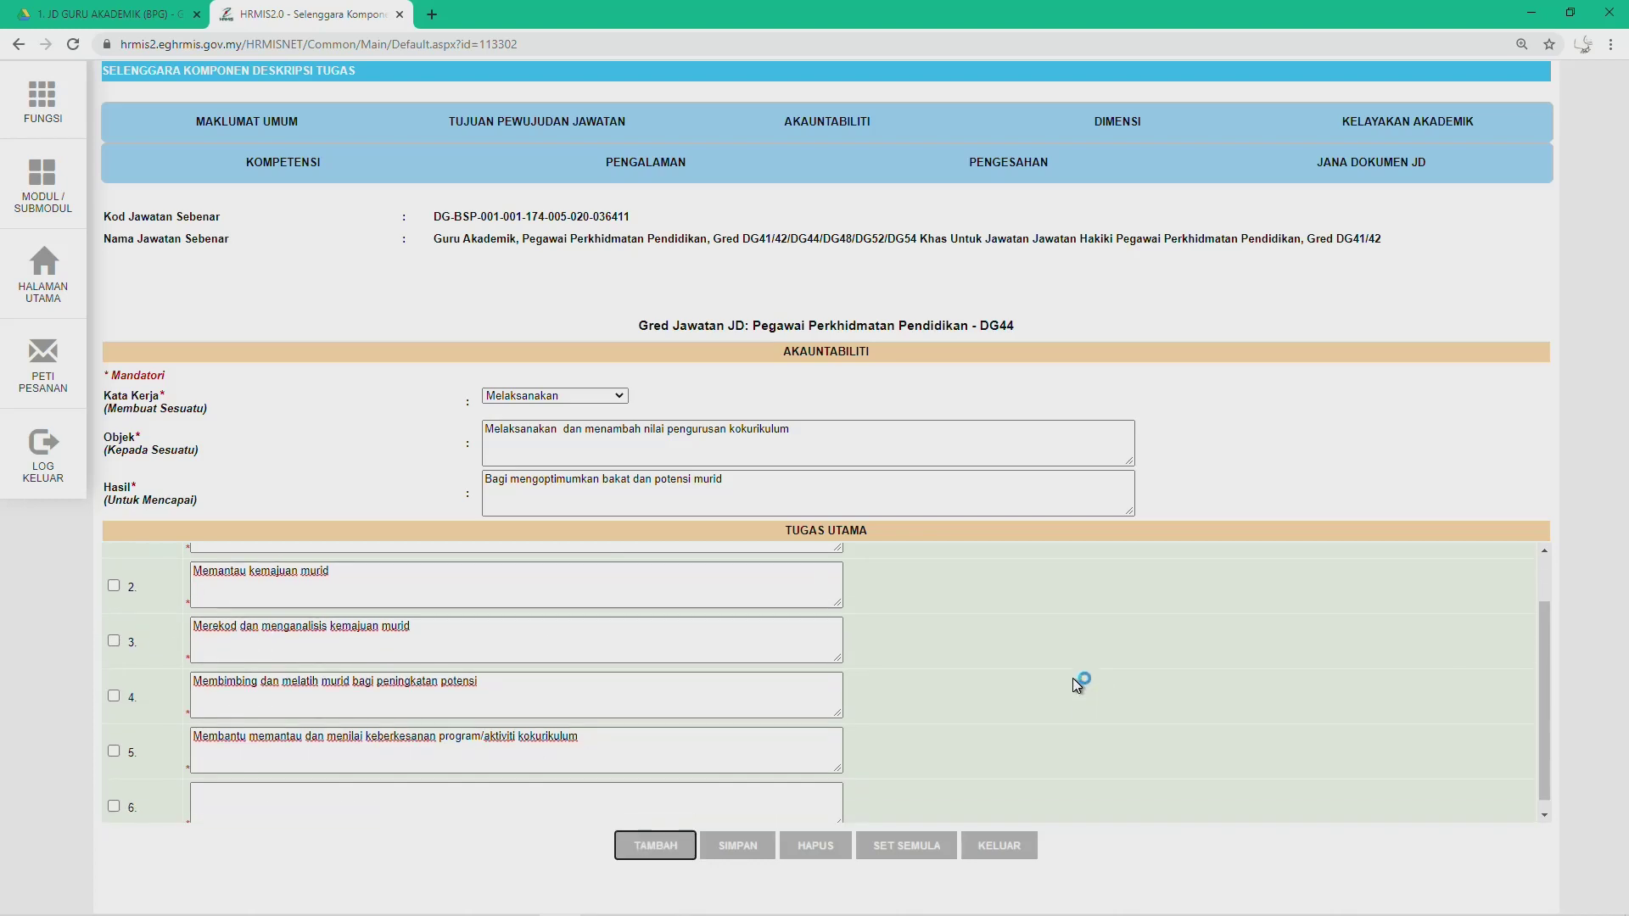
Step: Fill duty 6 with 'Membantu membuat penambahbaikan program/aktiviti kokurikulum…' and save the accountability
click(339, 797)
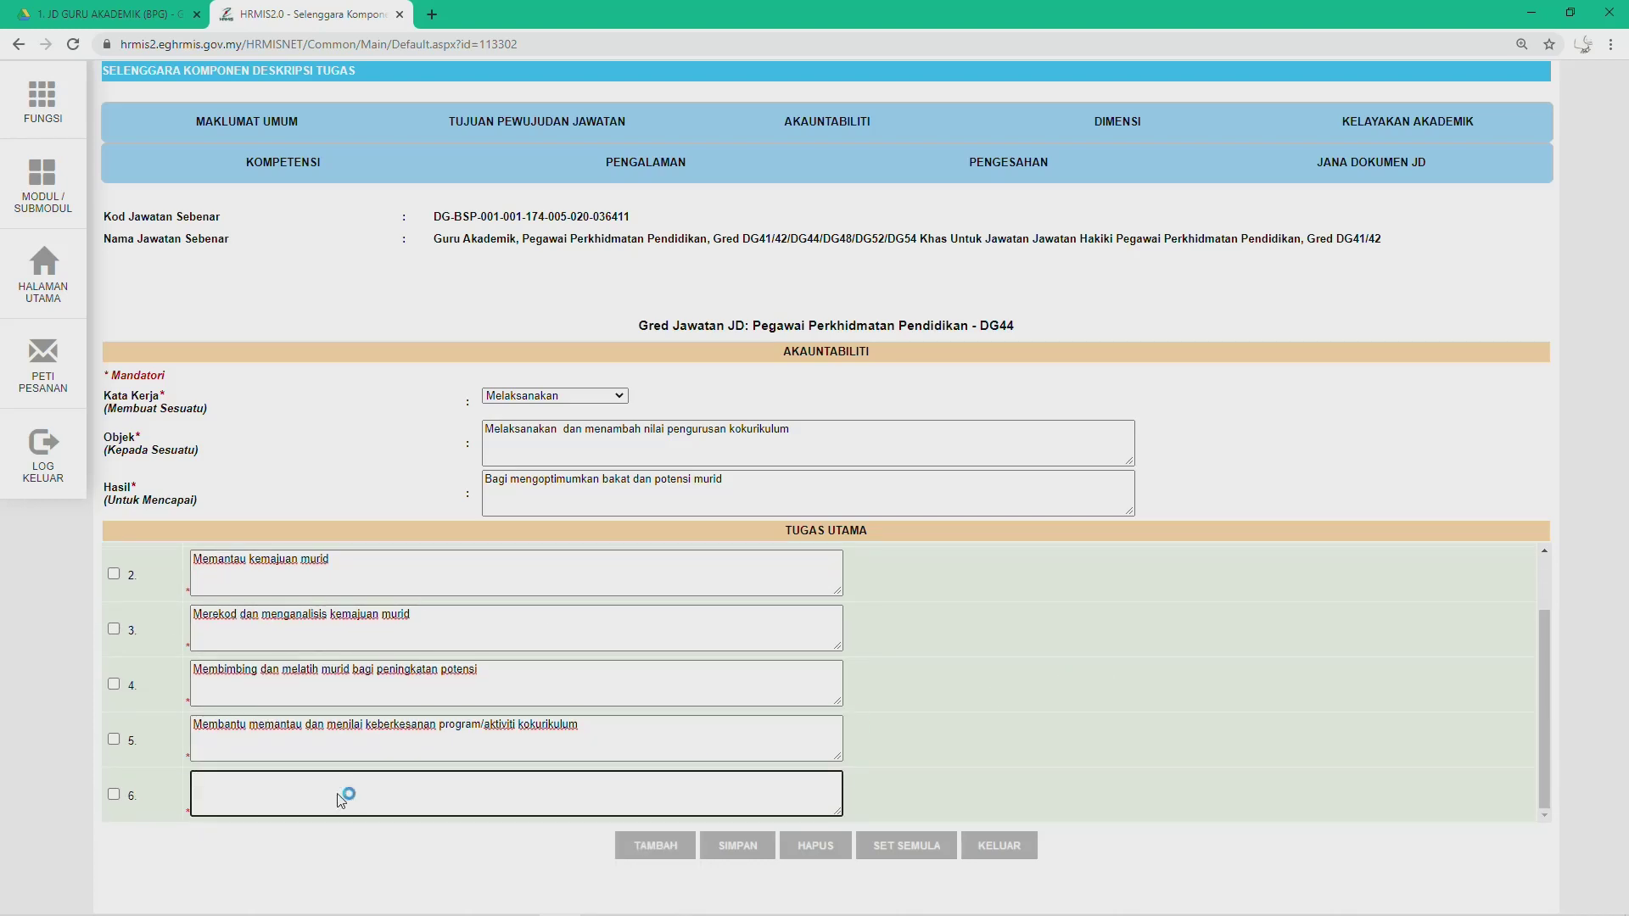
key(alt+Tab)
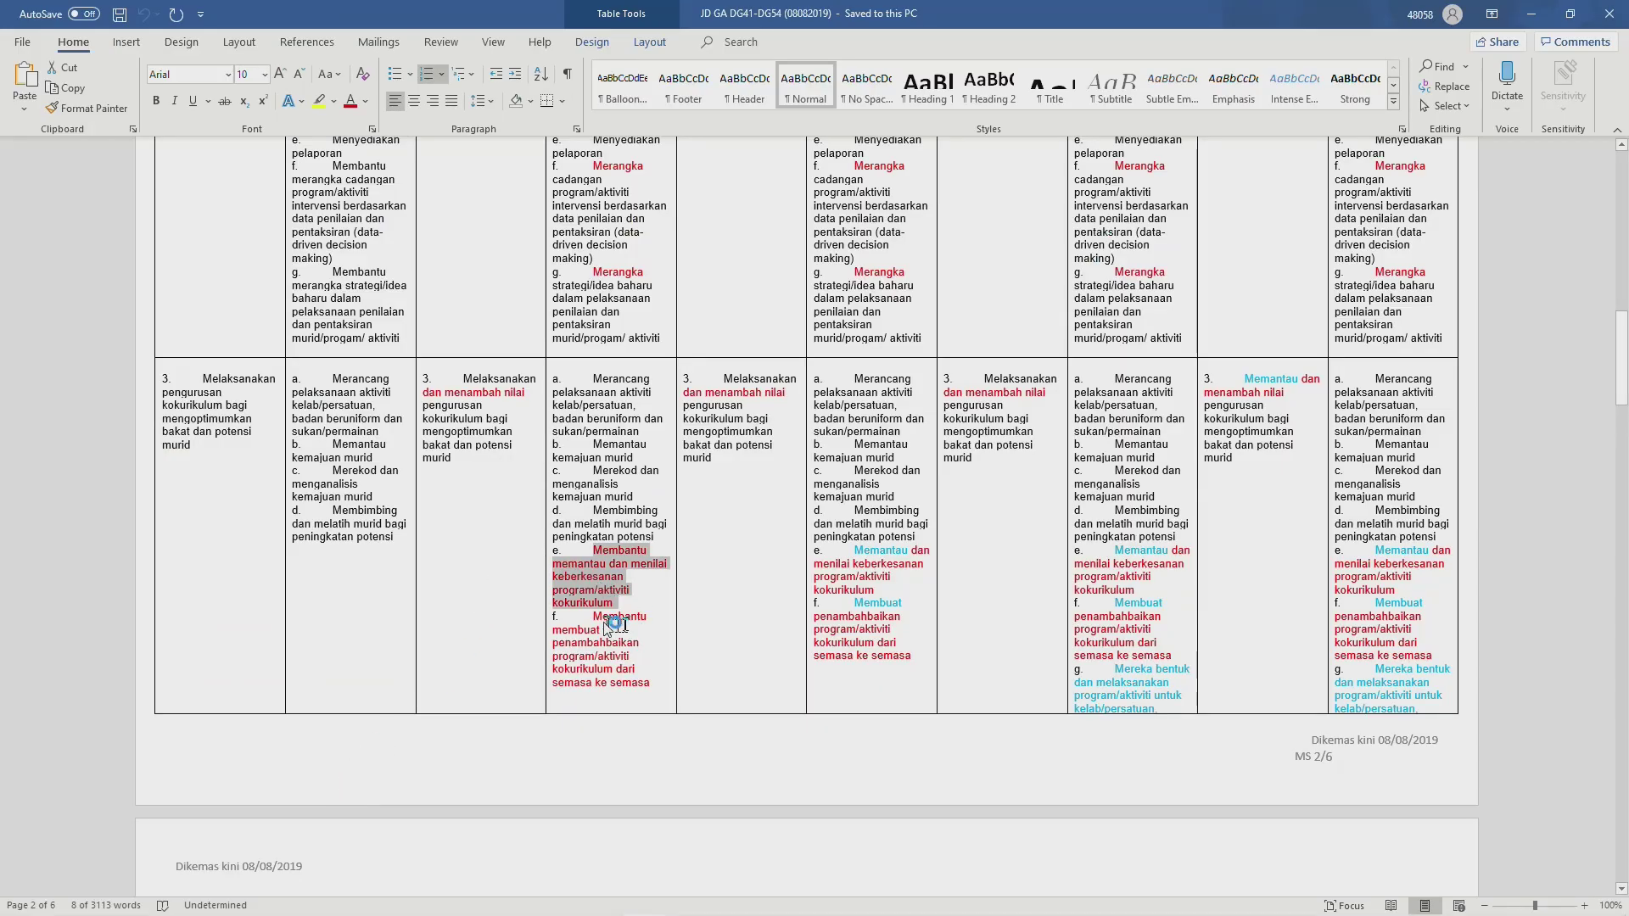
drag(593, 618, 648, 685)
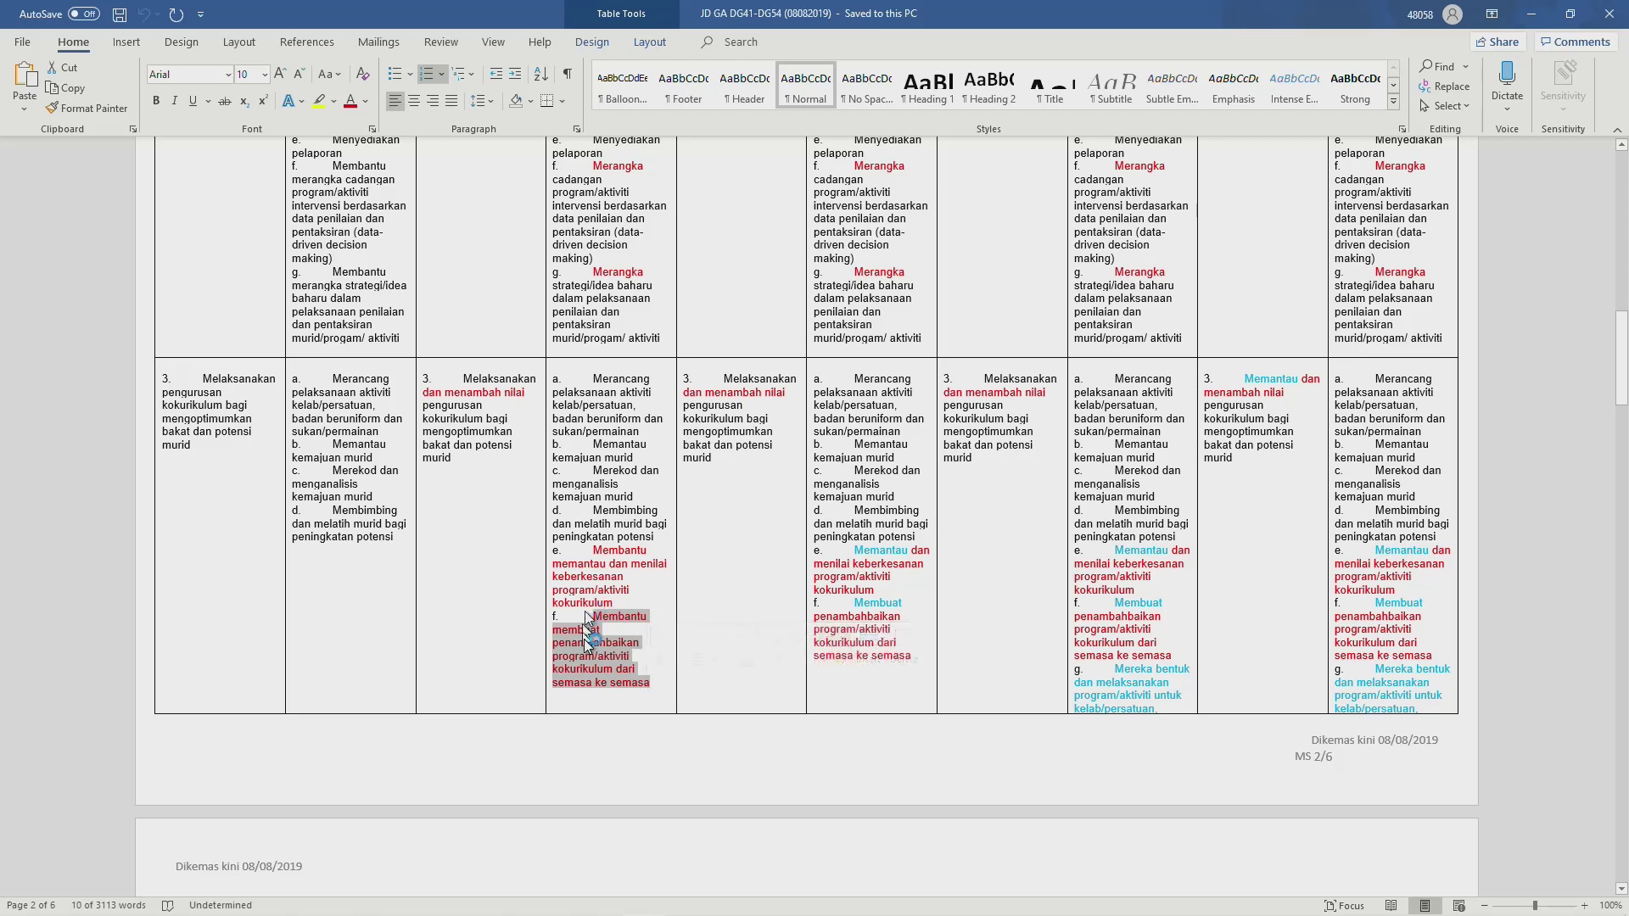
scroll(591, 568, down, 3)
scroll(591, 569, down, 1)
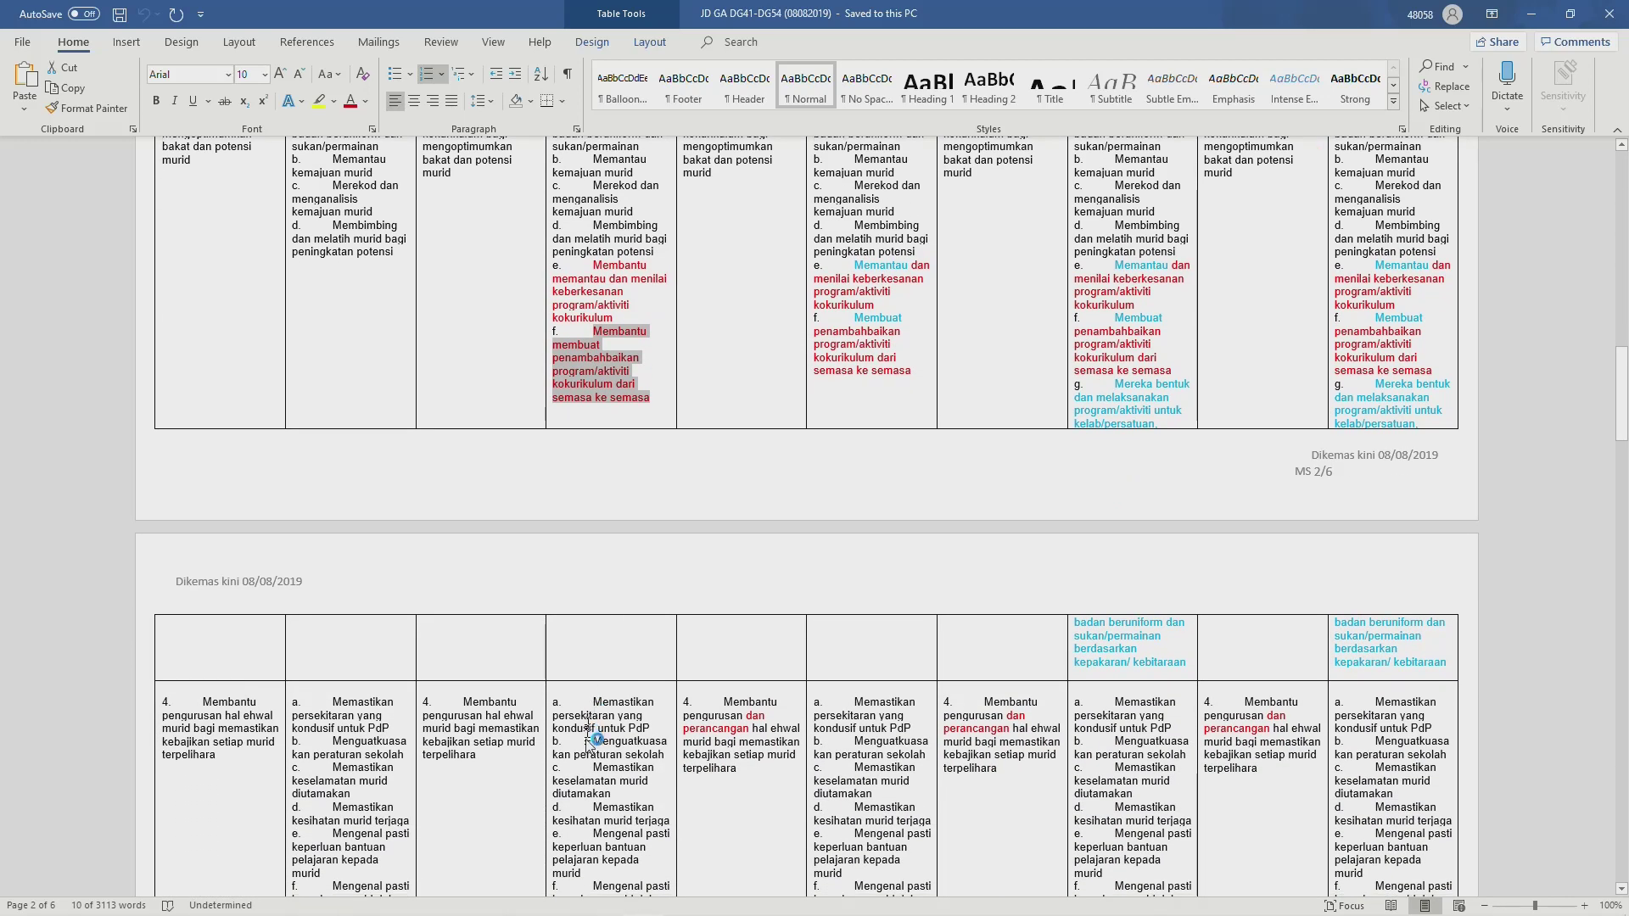
scroll(598, 475, up, 1)
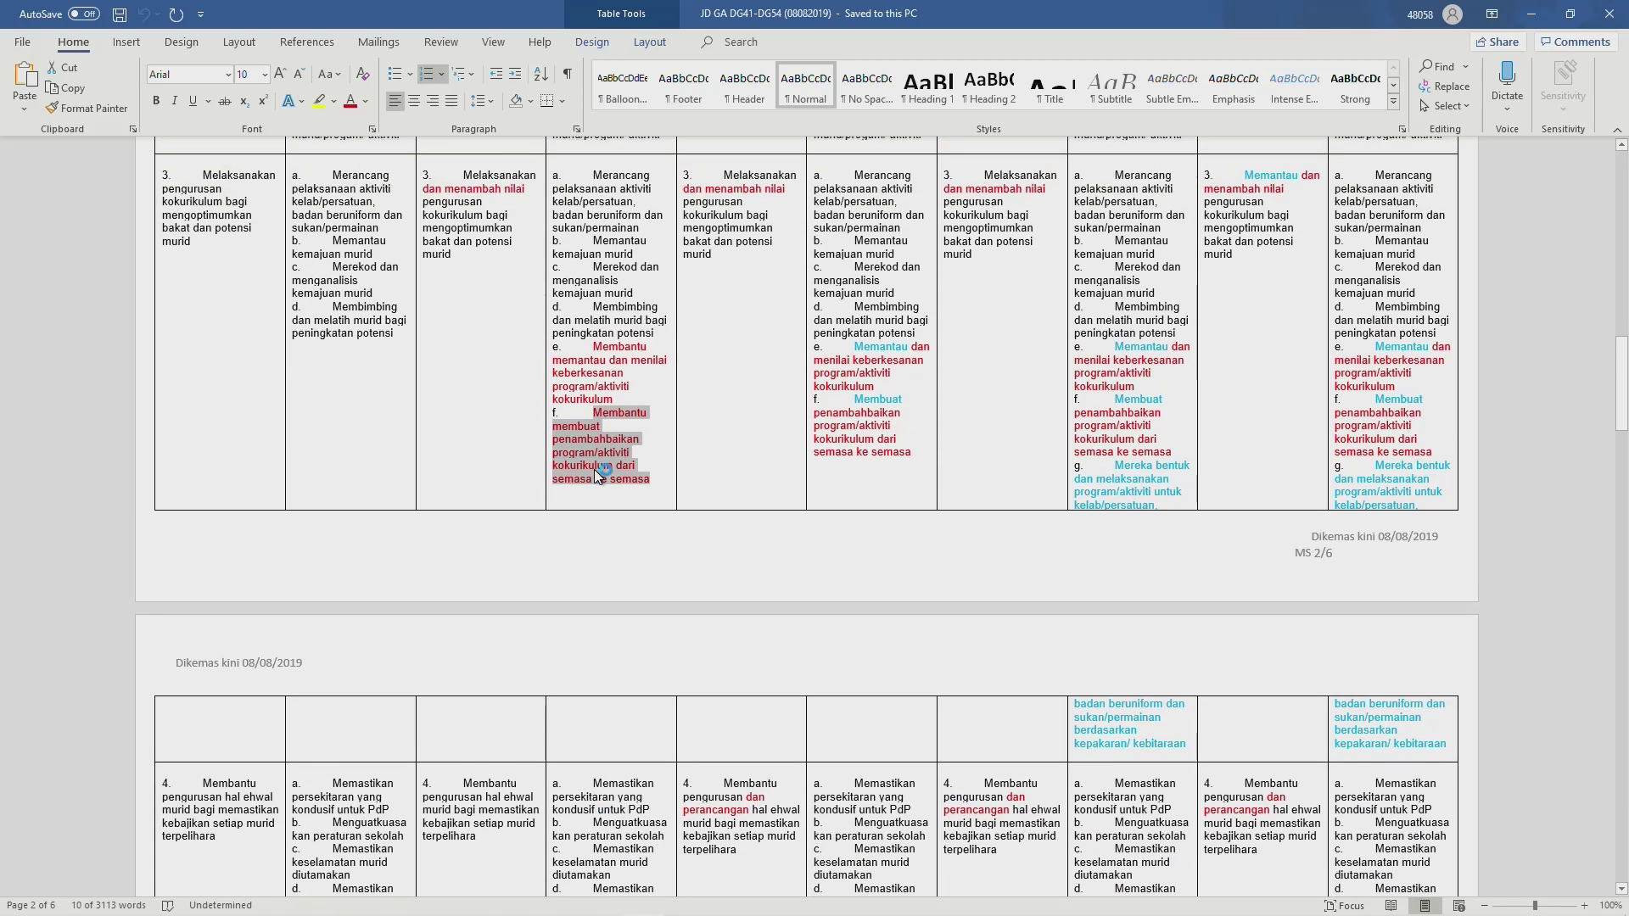
key(alt+Tab)
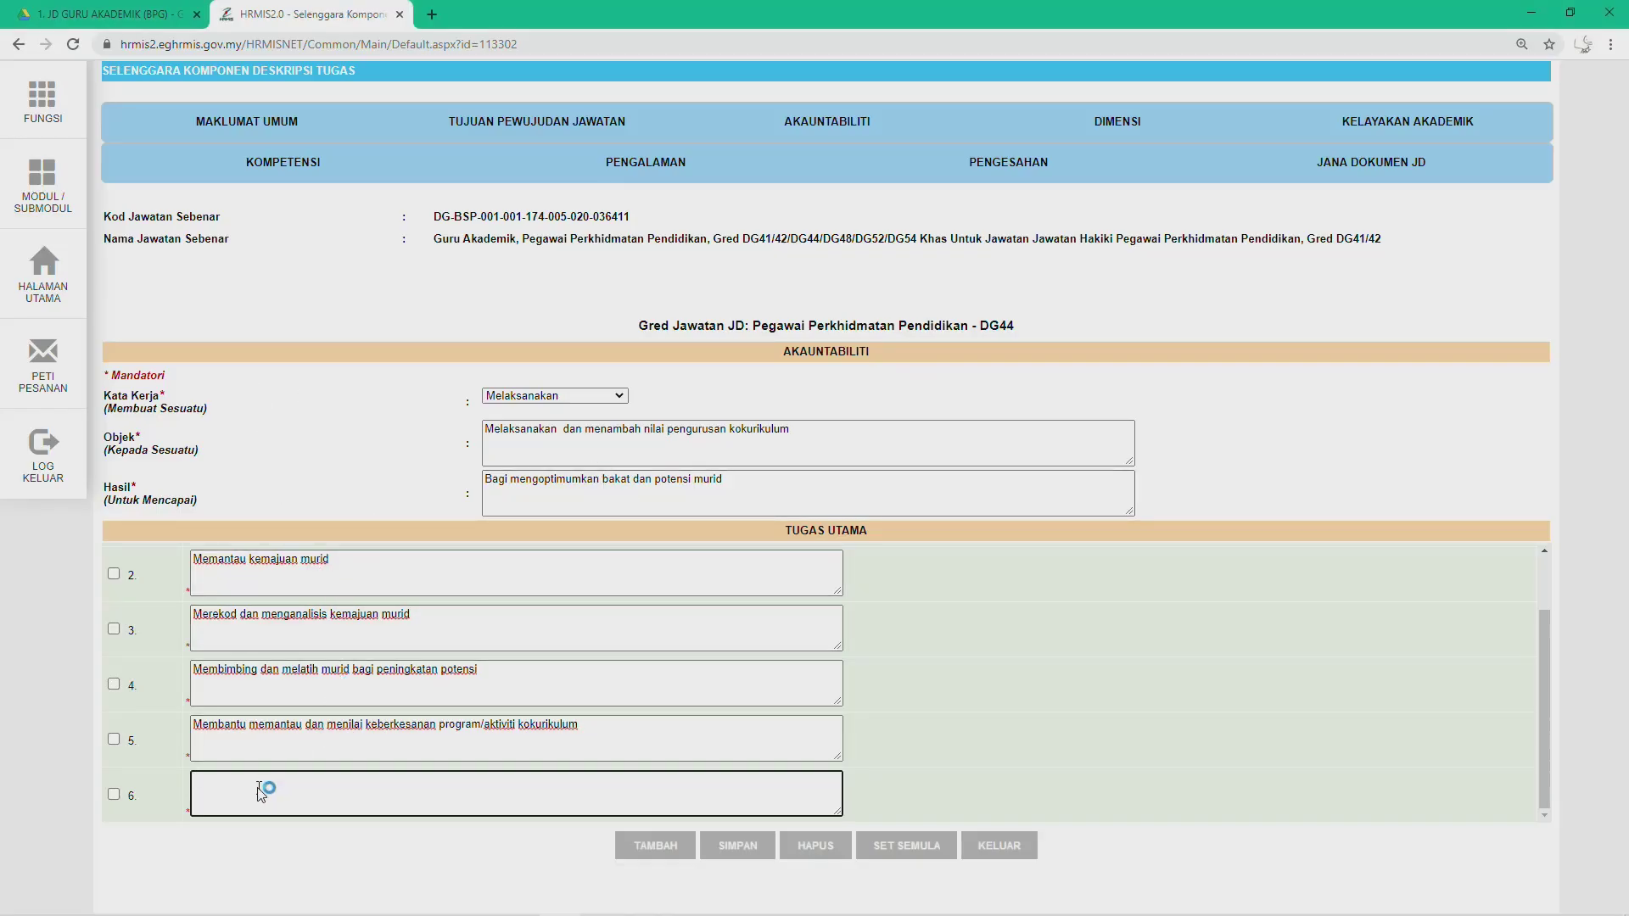
text(f.	Membantu membuat penambahbaikan program/aktiviti kokurikulum dari semasa ke semasa)
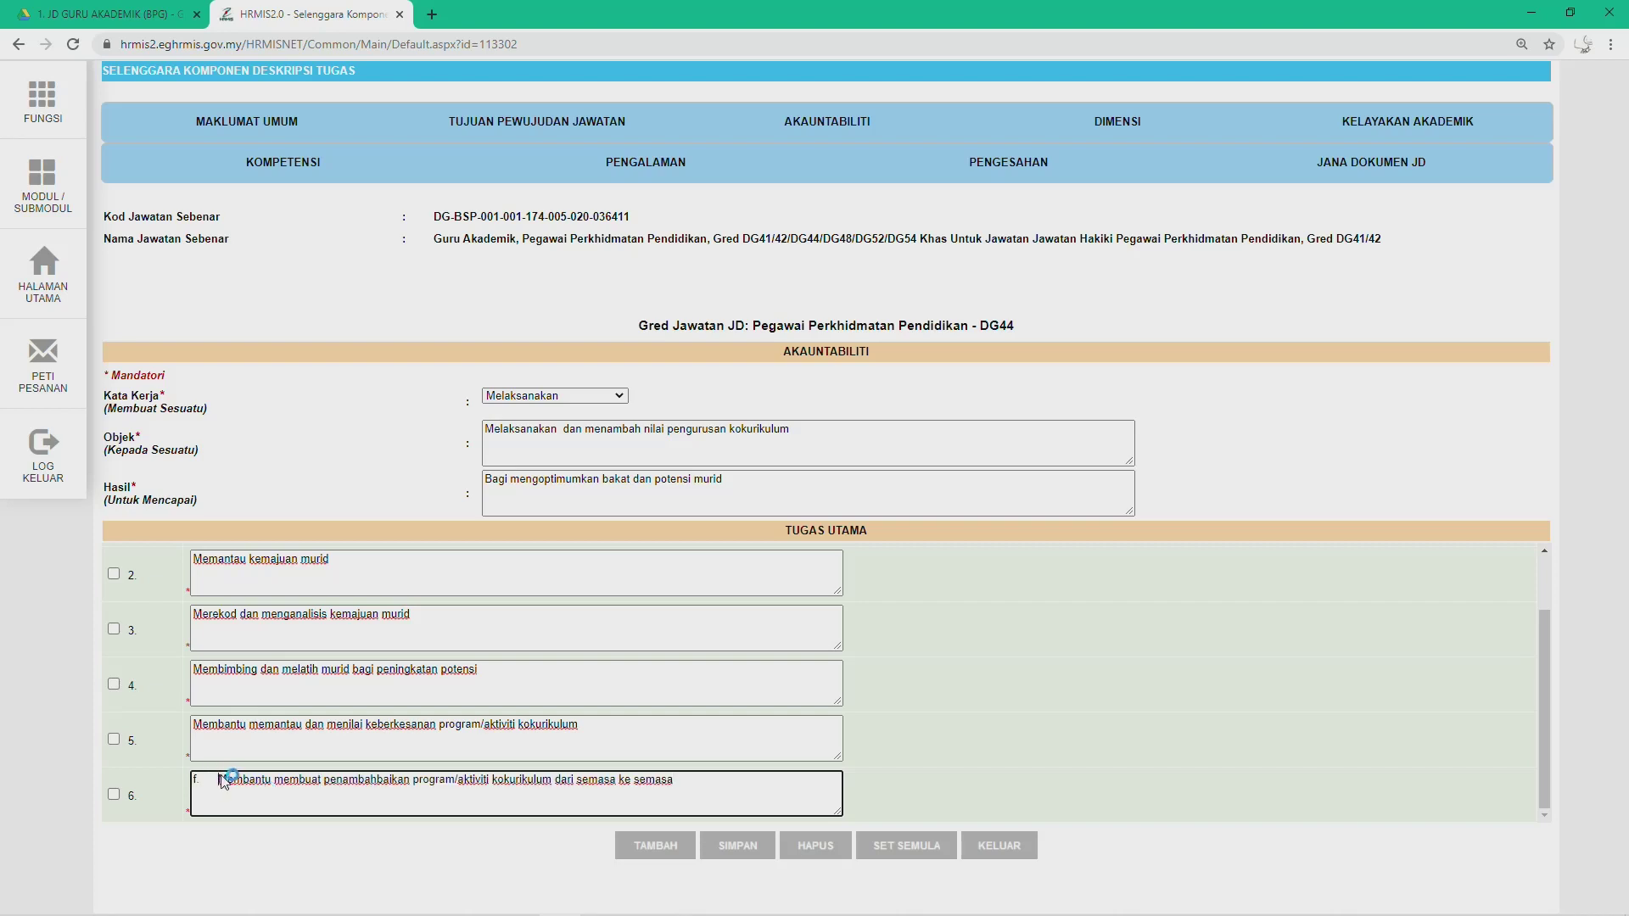
key(BackSpace)
key(BackSpace)
key(BackSpace)
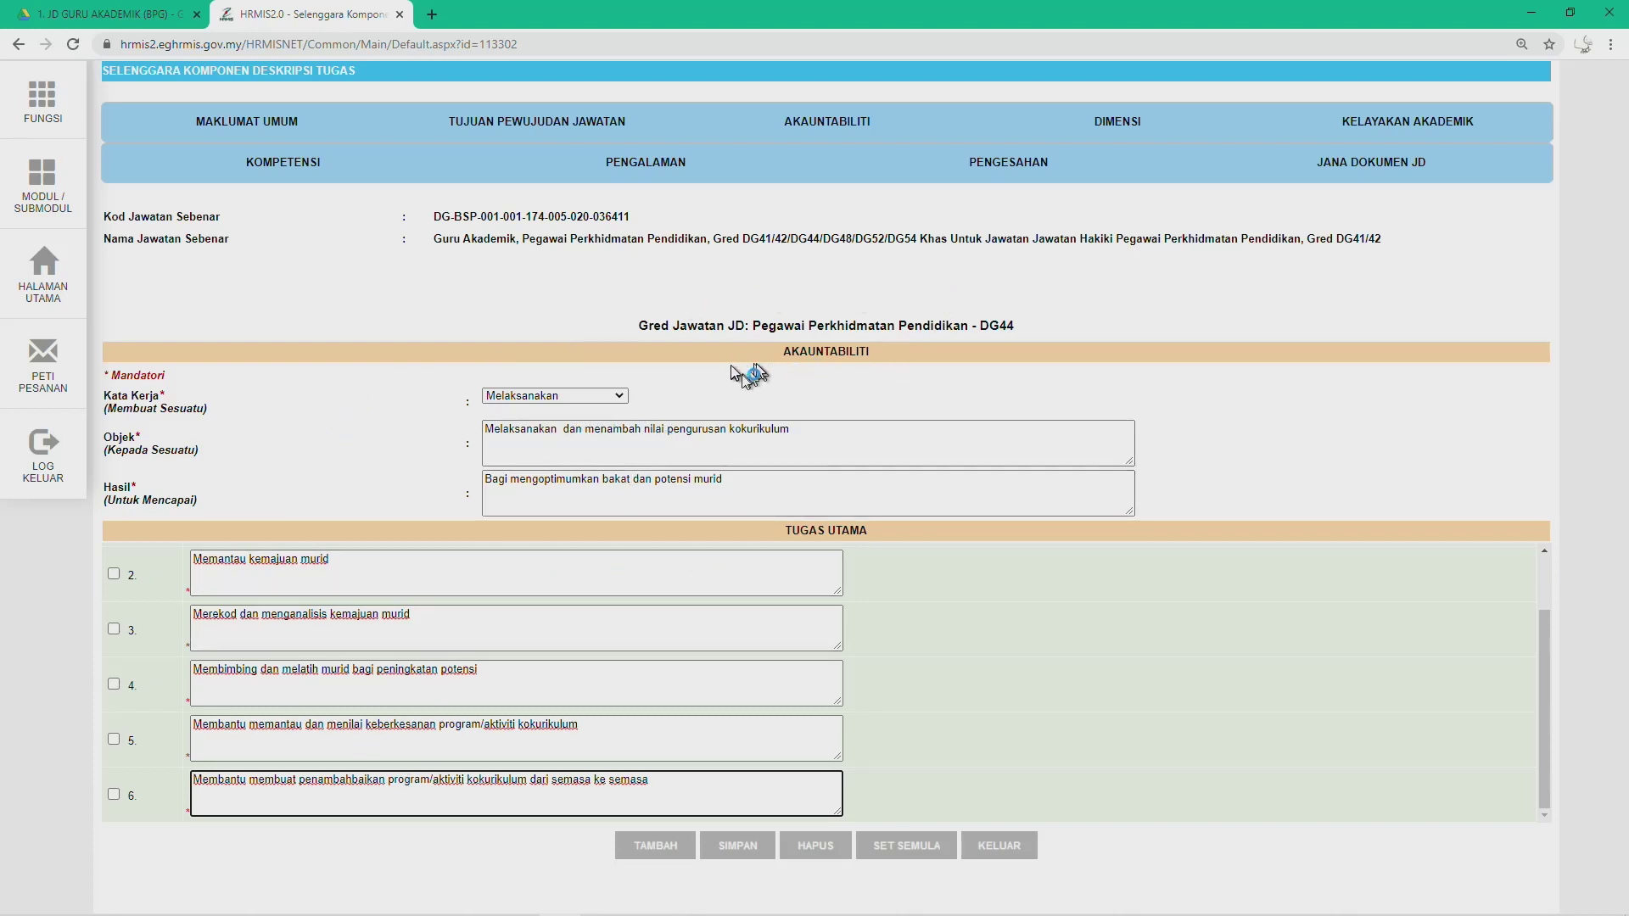
click(738, 846)
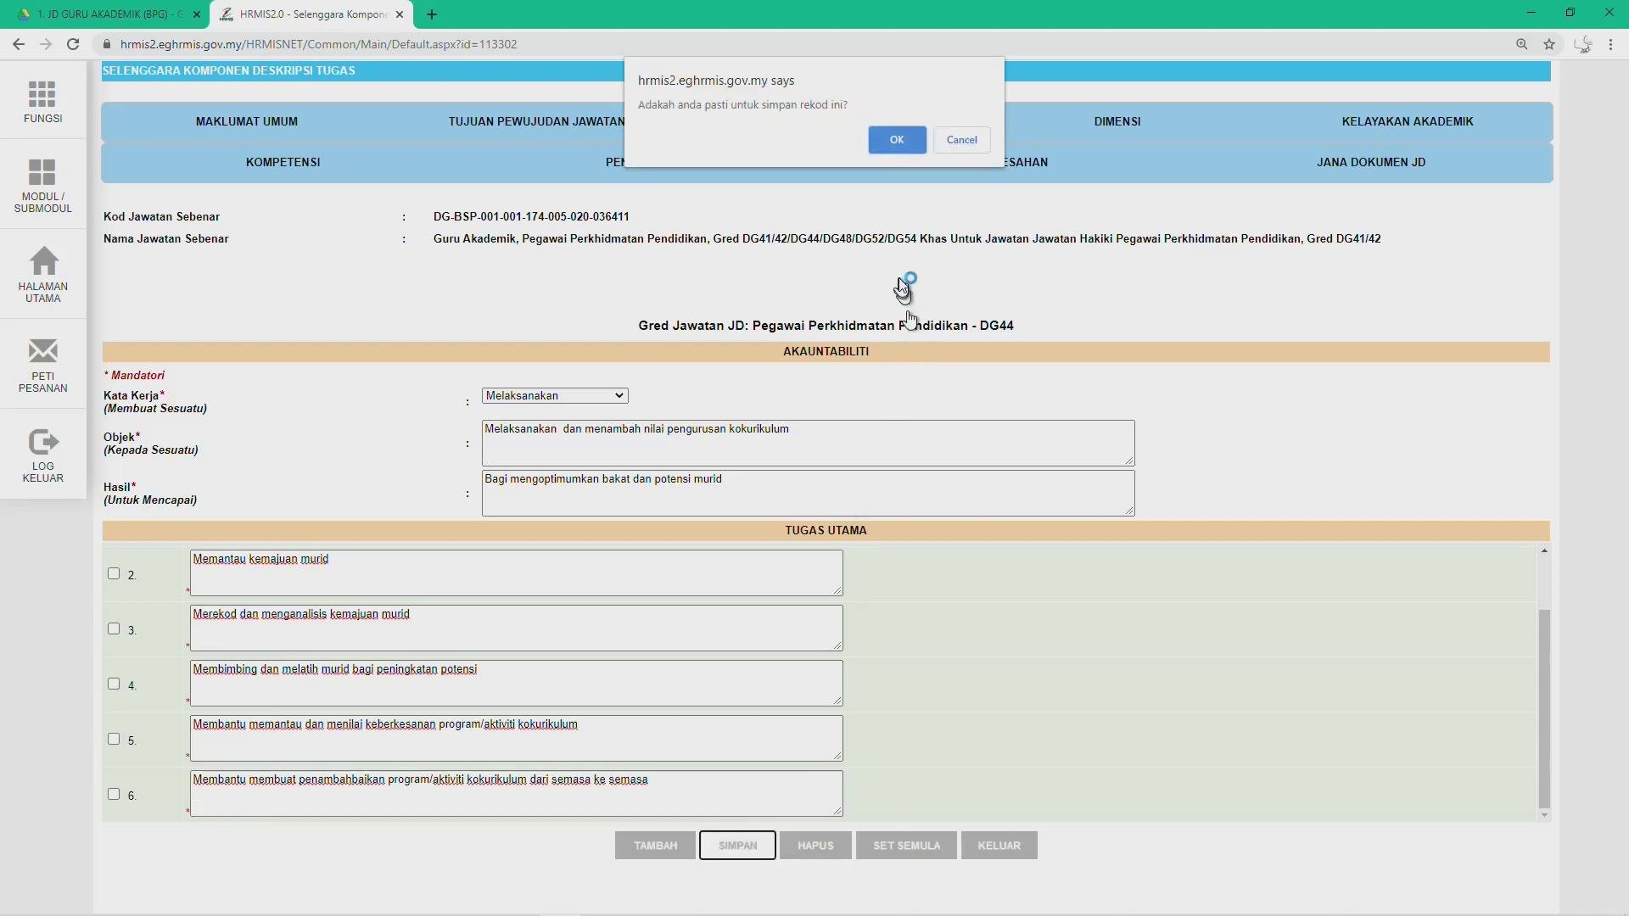
click(897, 141)
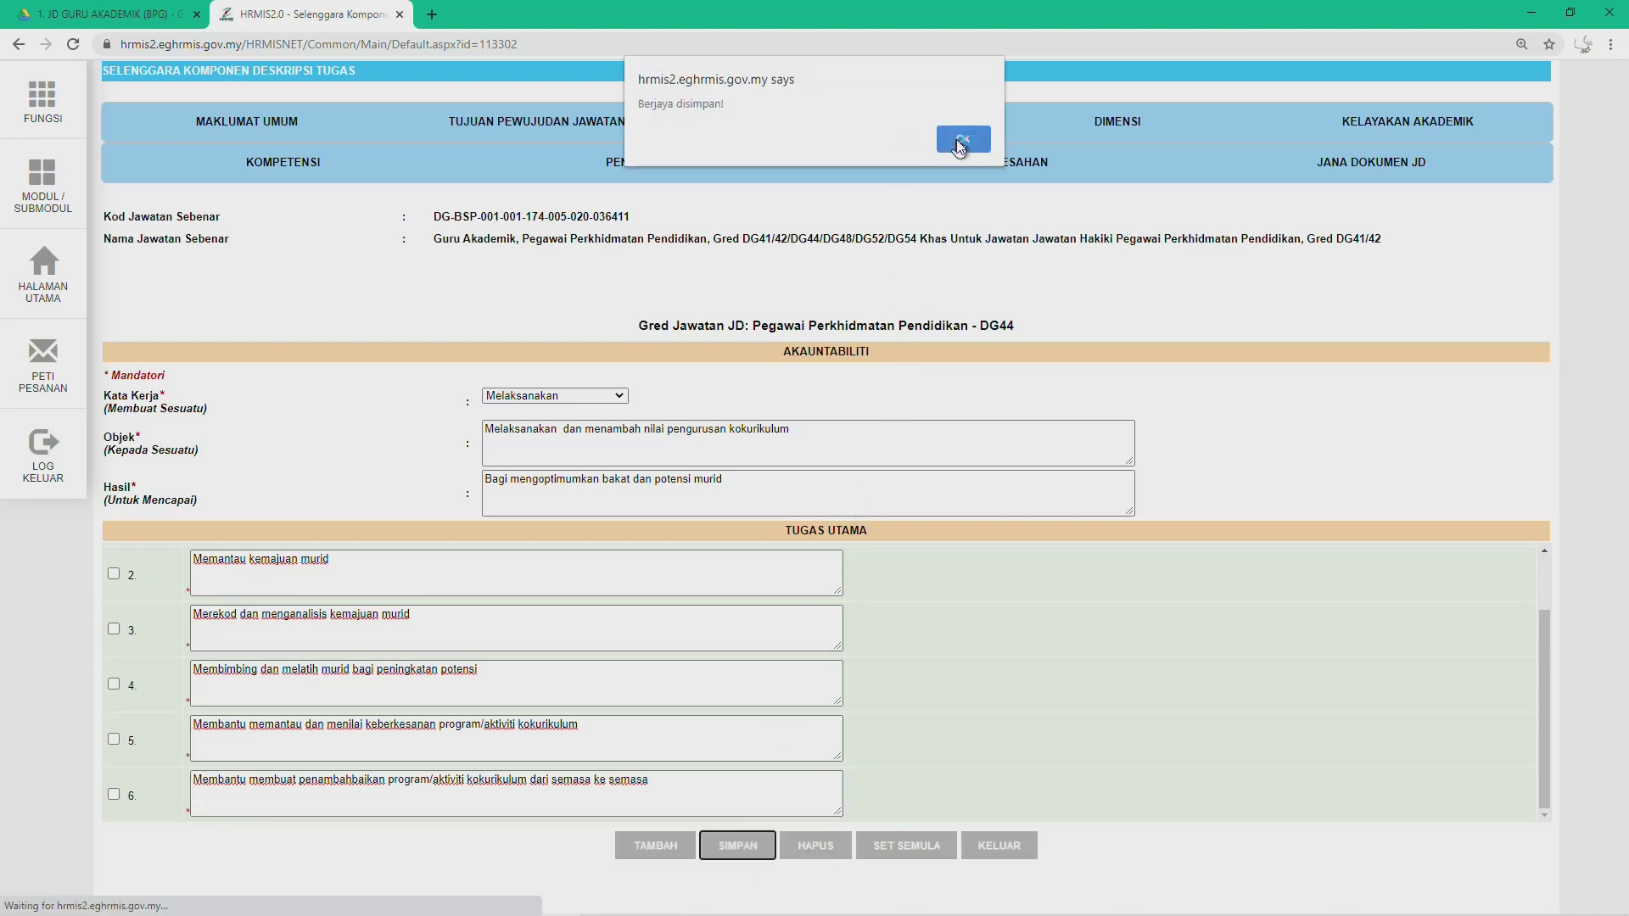
click(961, 141)
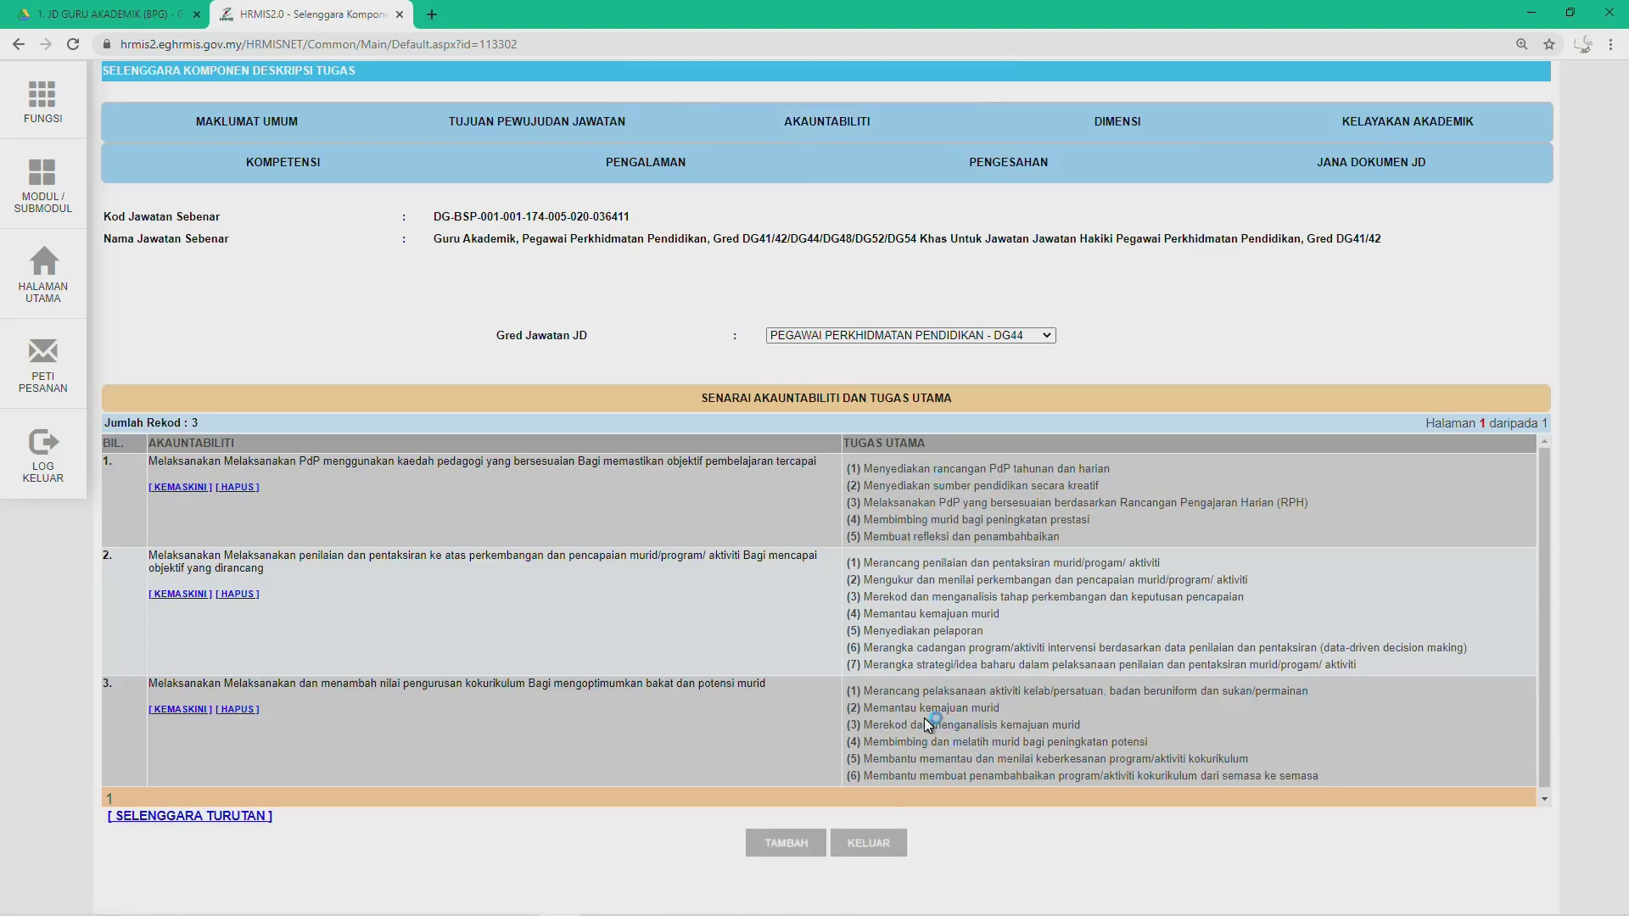
Step: Scroll Word's JD table to accountability 4 in the DG44 column, then return to HRMIS
mouse_move(594, 901)
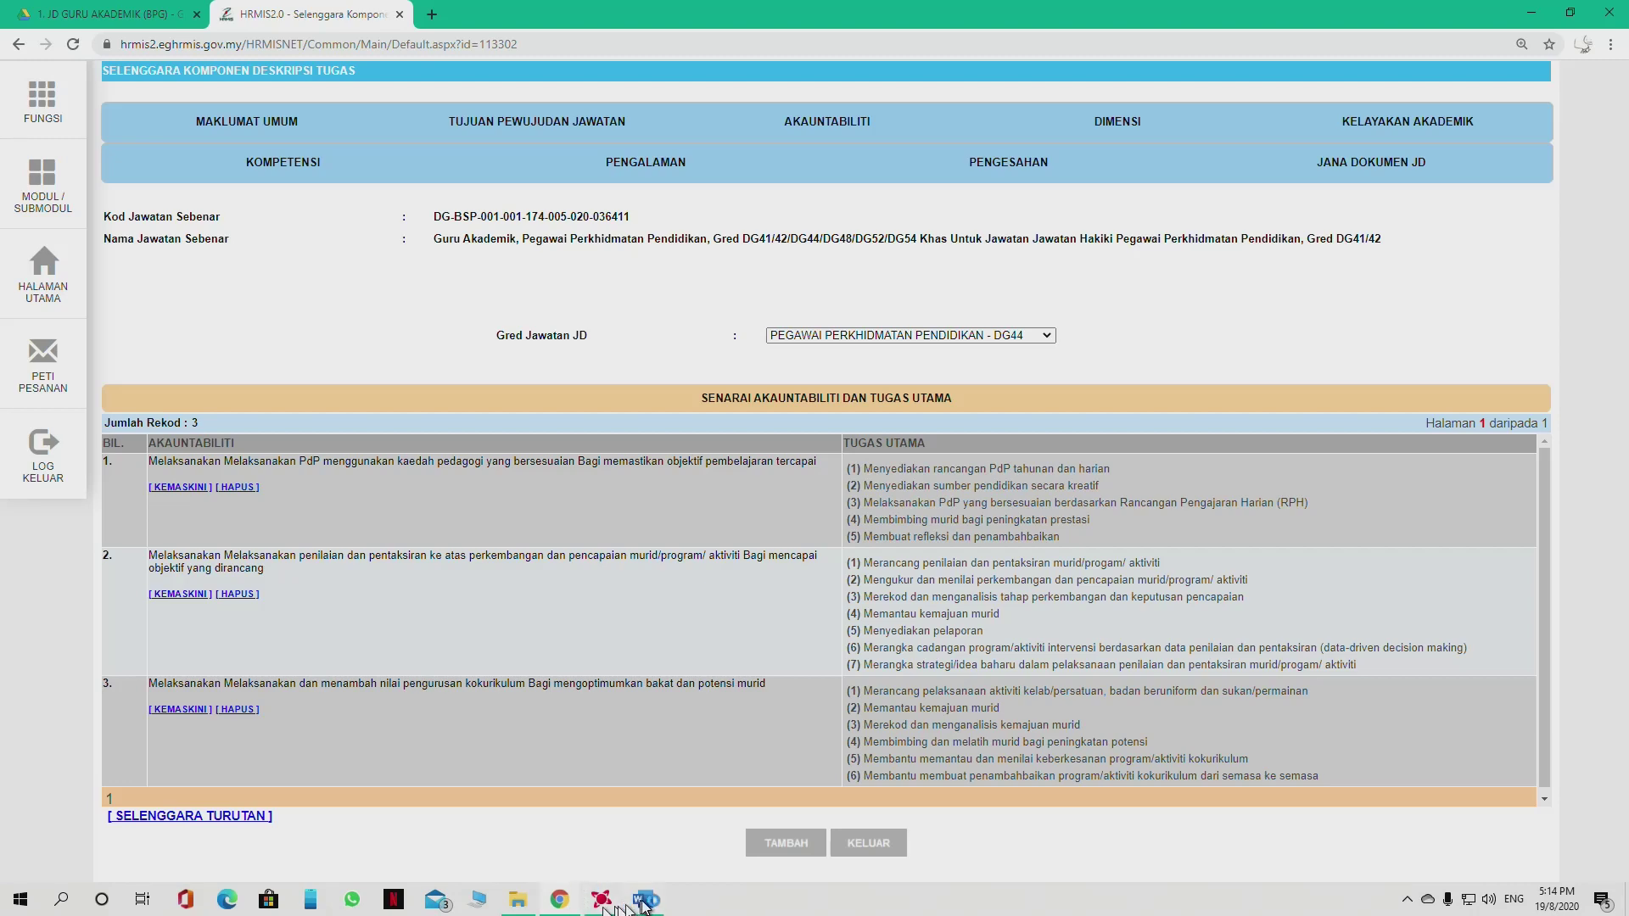
click(645, 901)
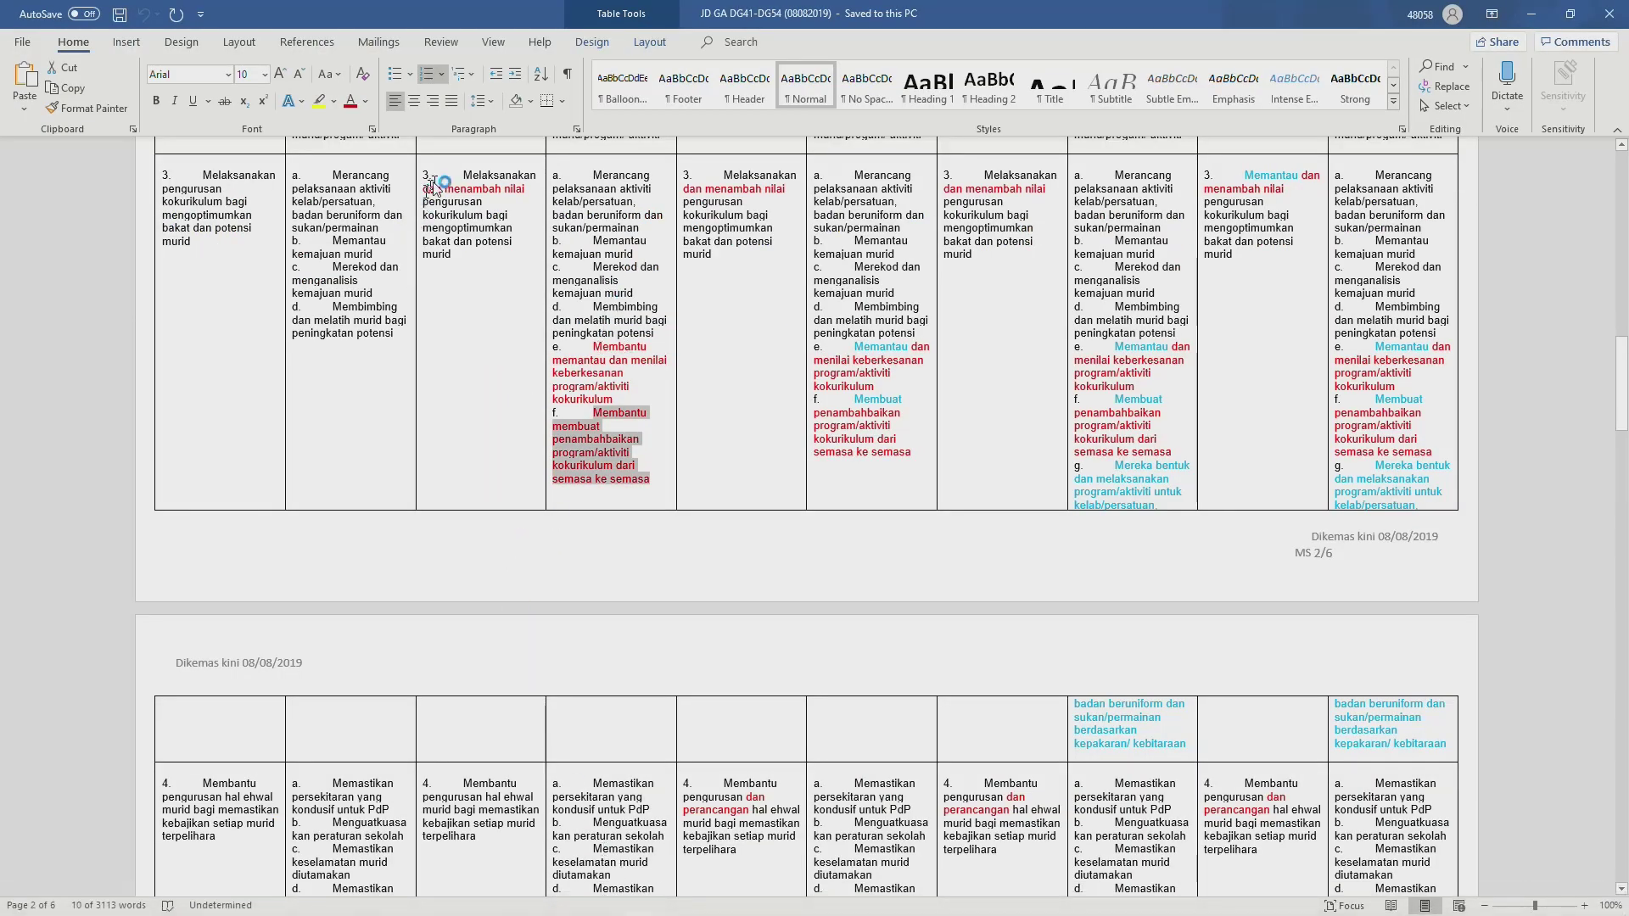
scroll(526, 458, down, 7)
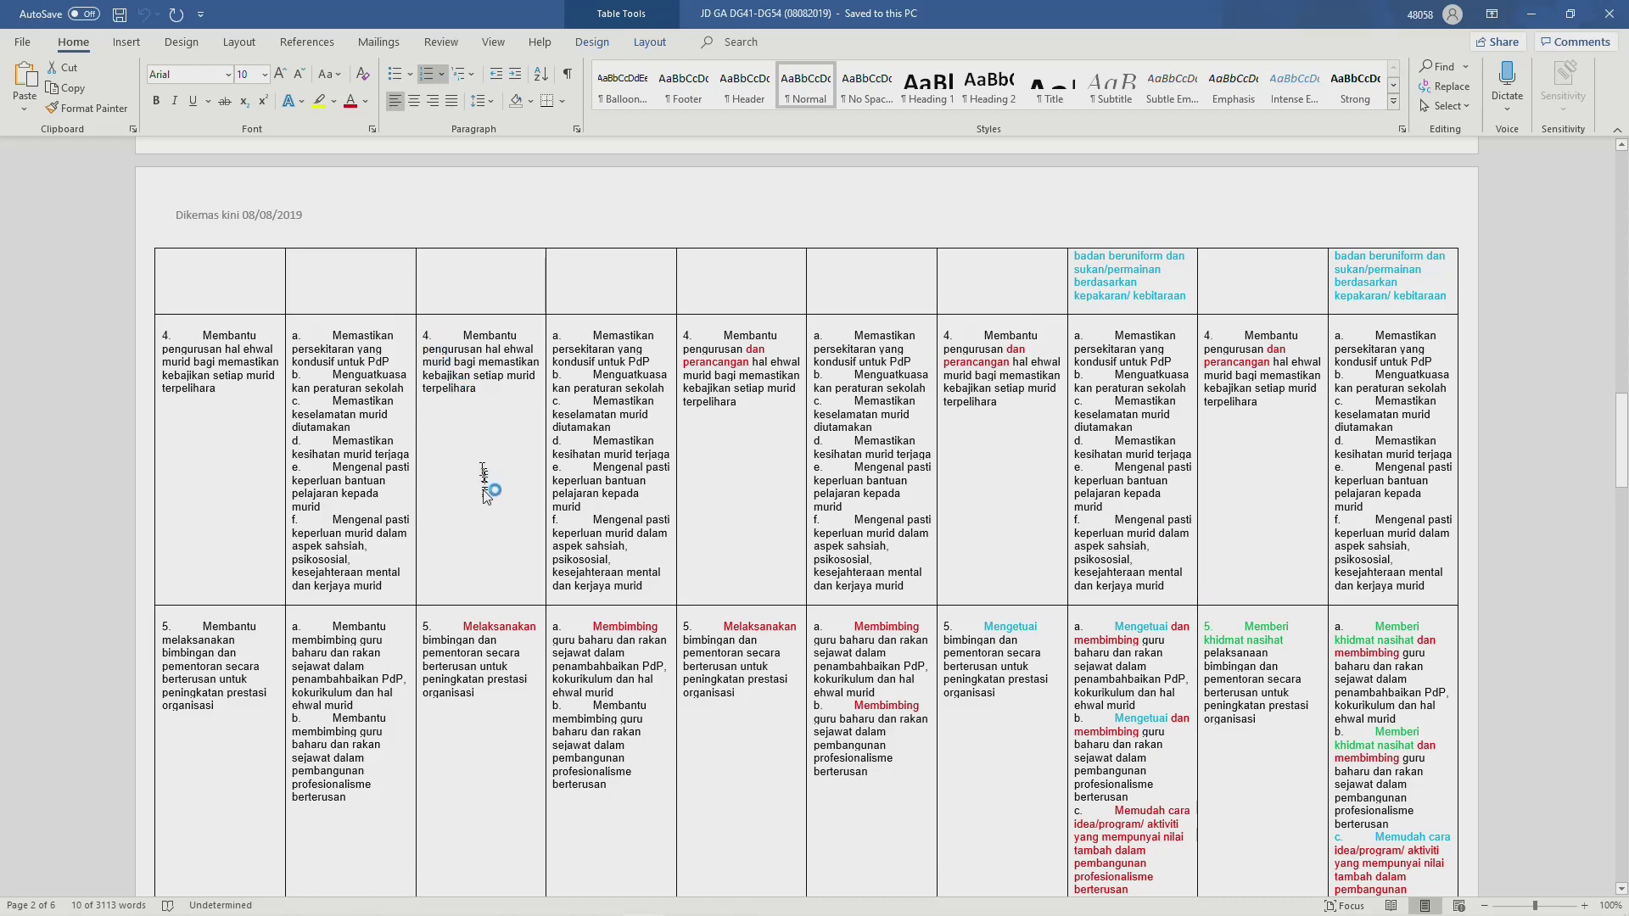
scroll(479, 504, down, 3)
scroll(480, 505, down, 10)
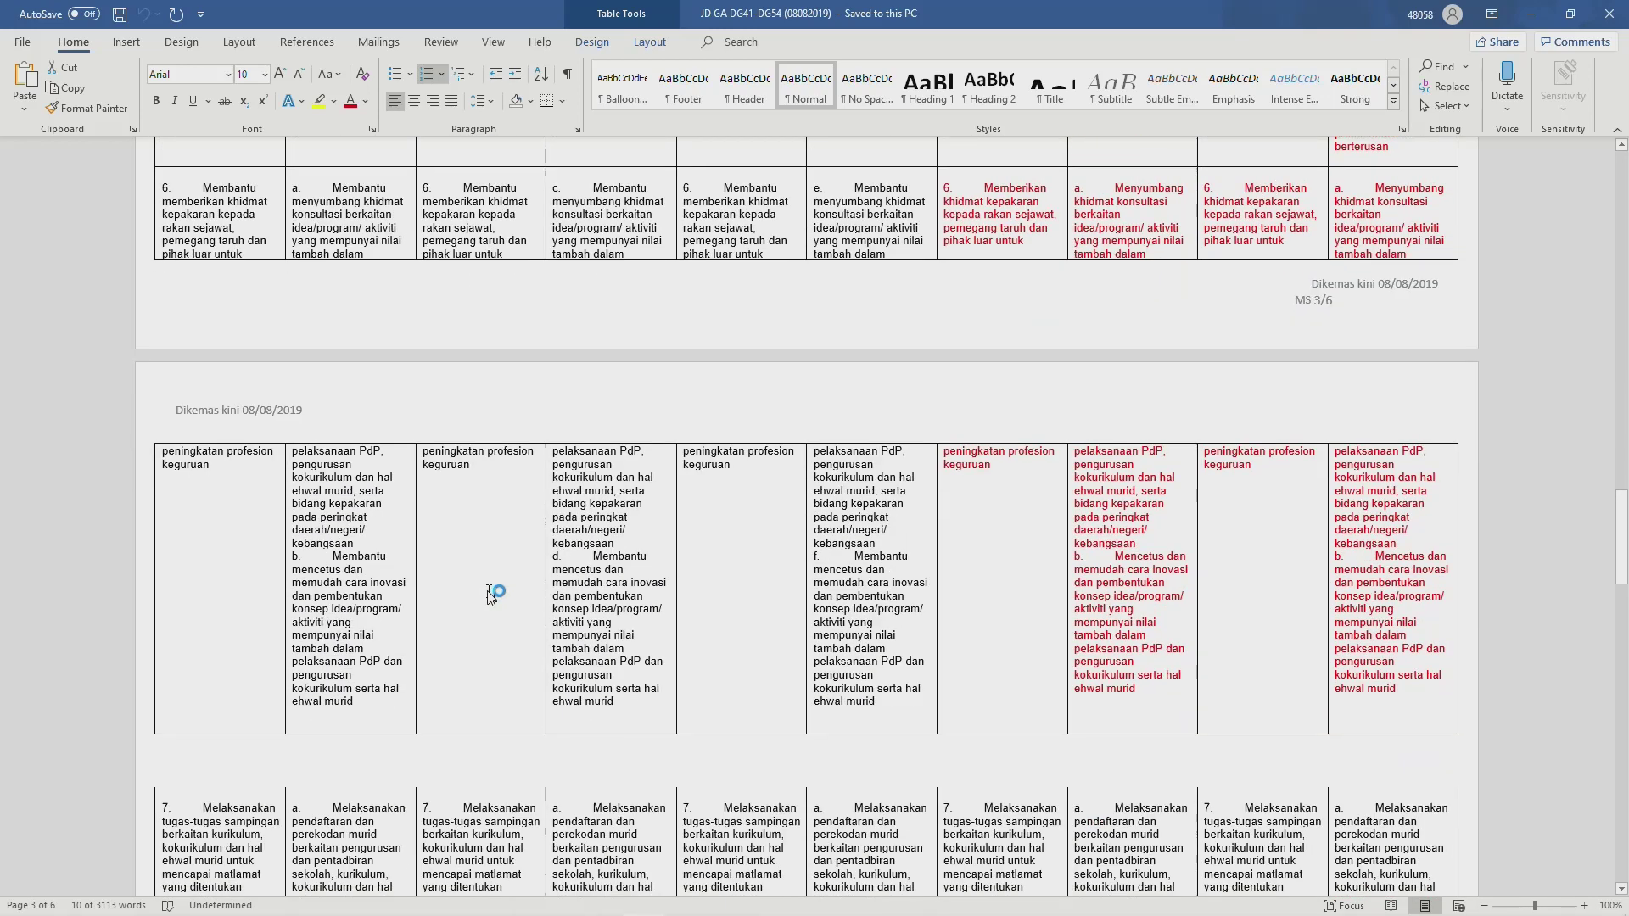
scroll(491, 596, down, 10)
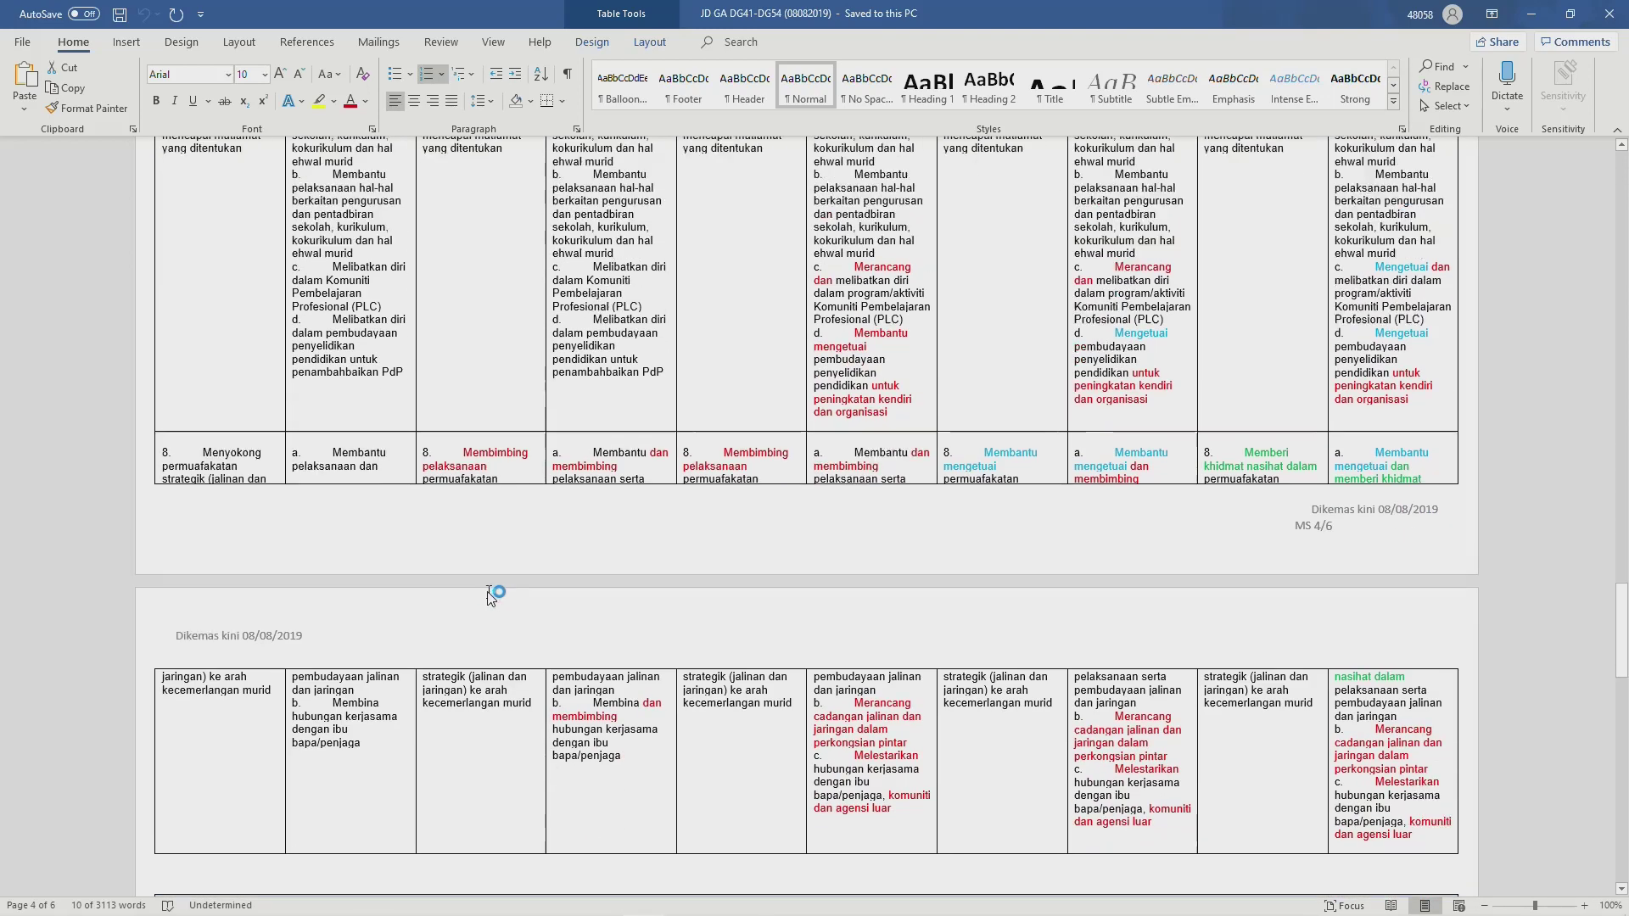
scroll(491, 597, up, 15)
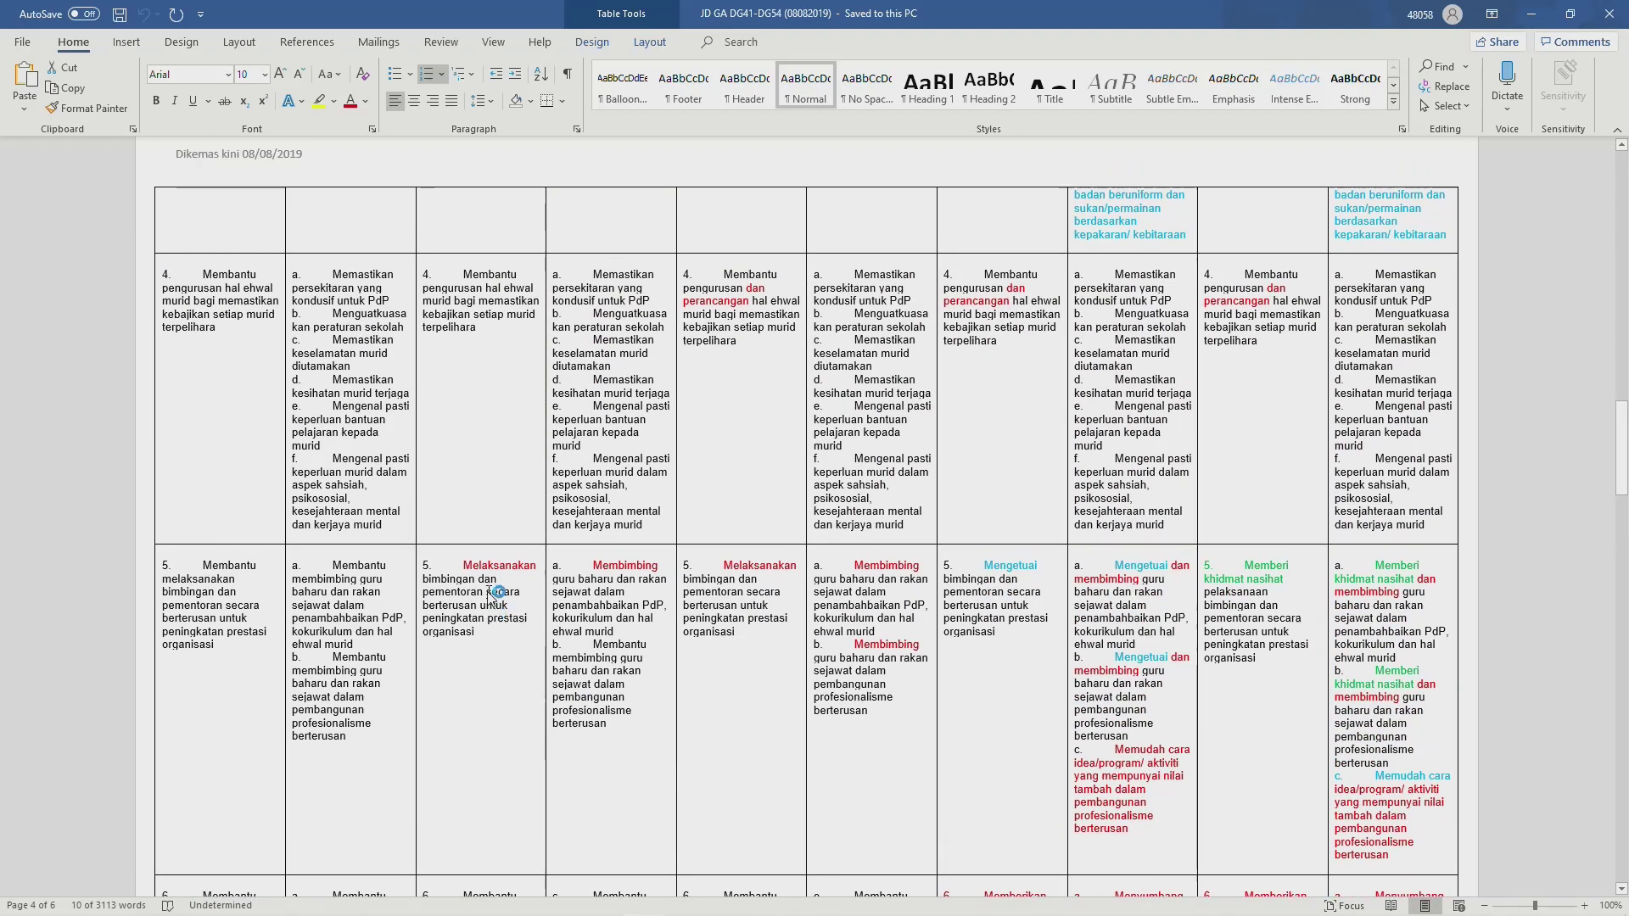
scroll(491, 596, up, 4)
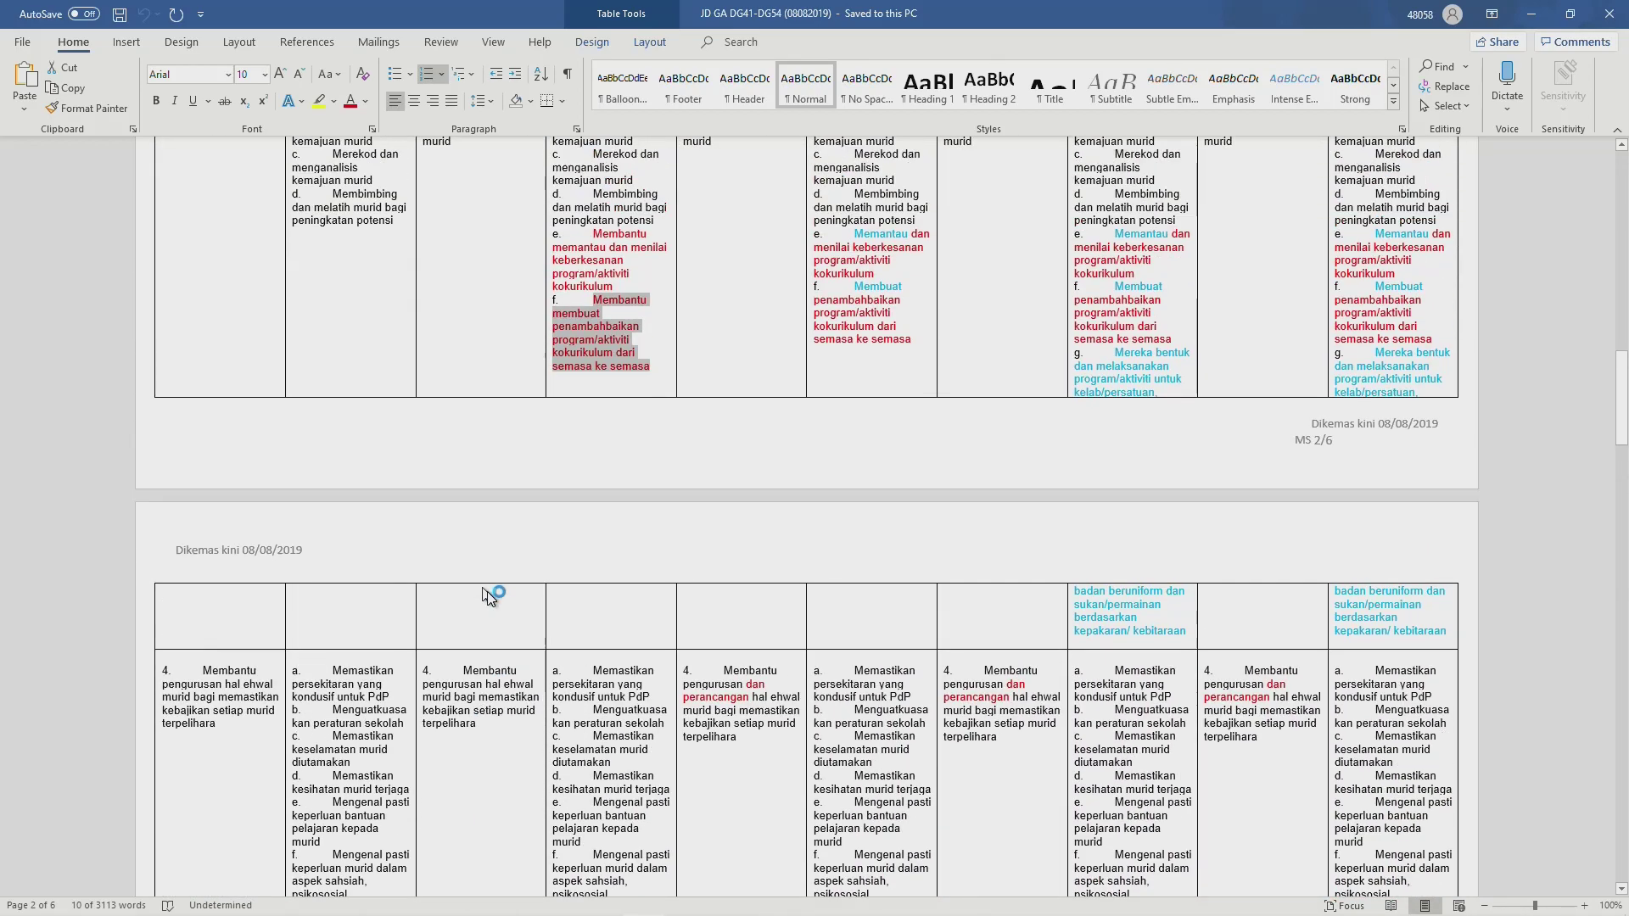
scroll(491, 596, down, 3)
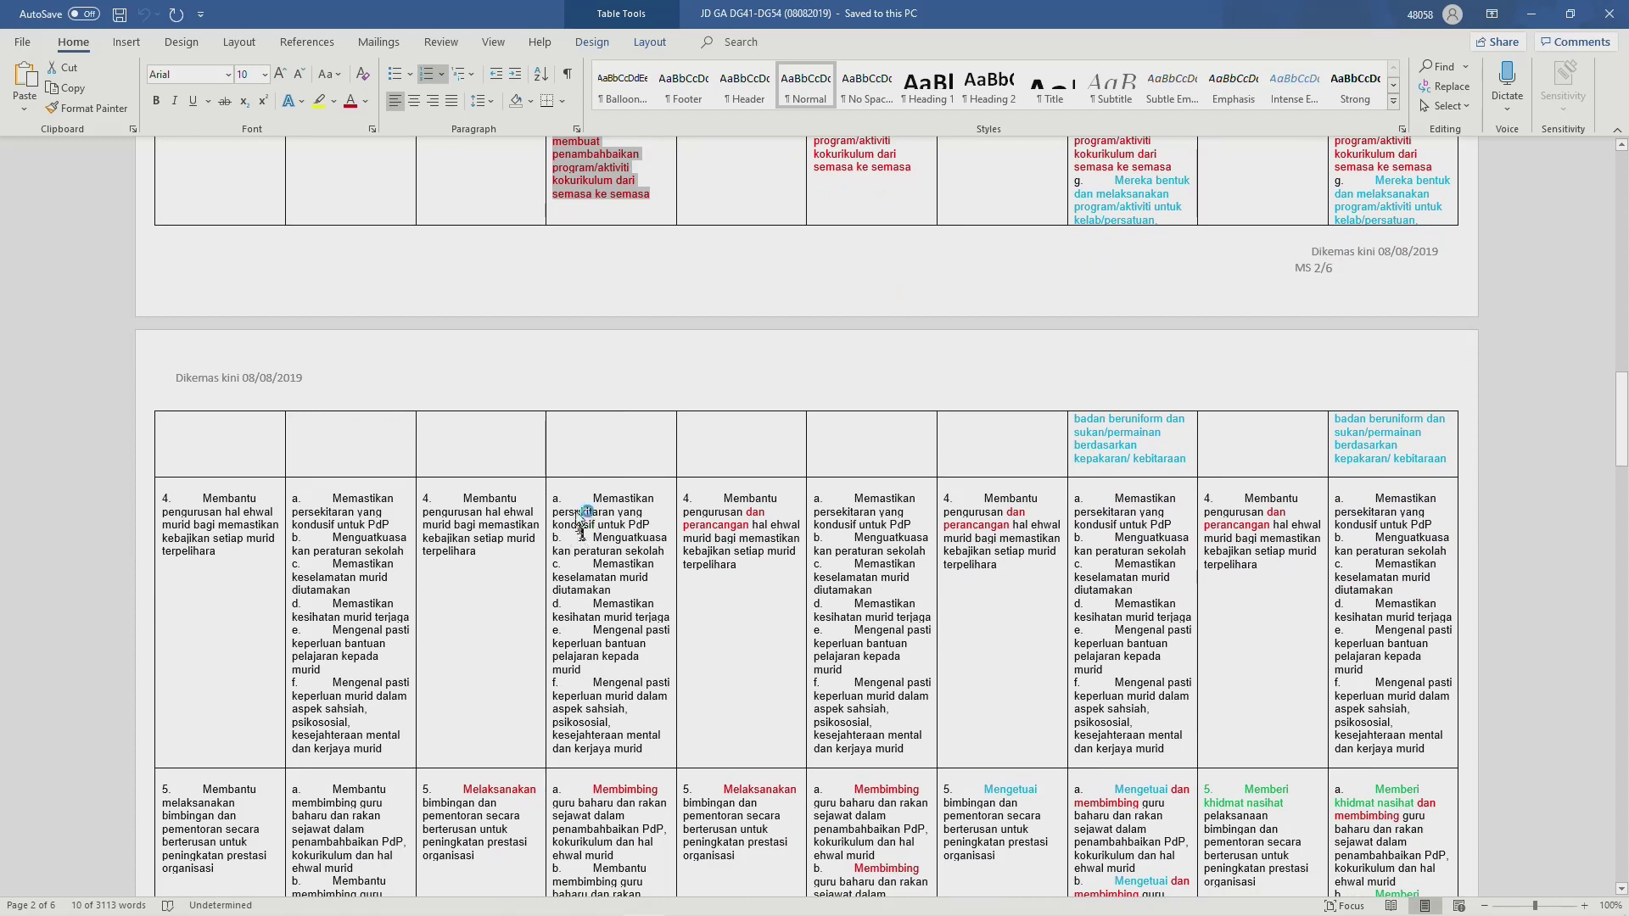
scroll(399, 550, down, 2)
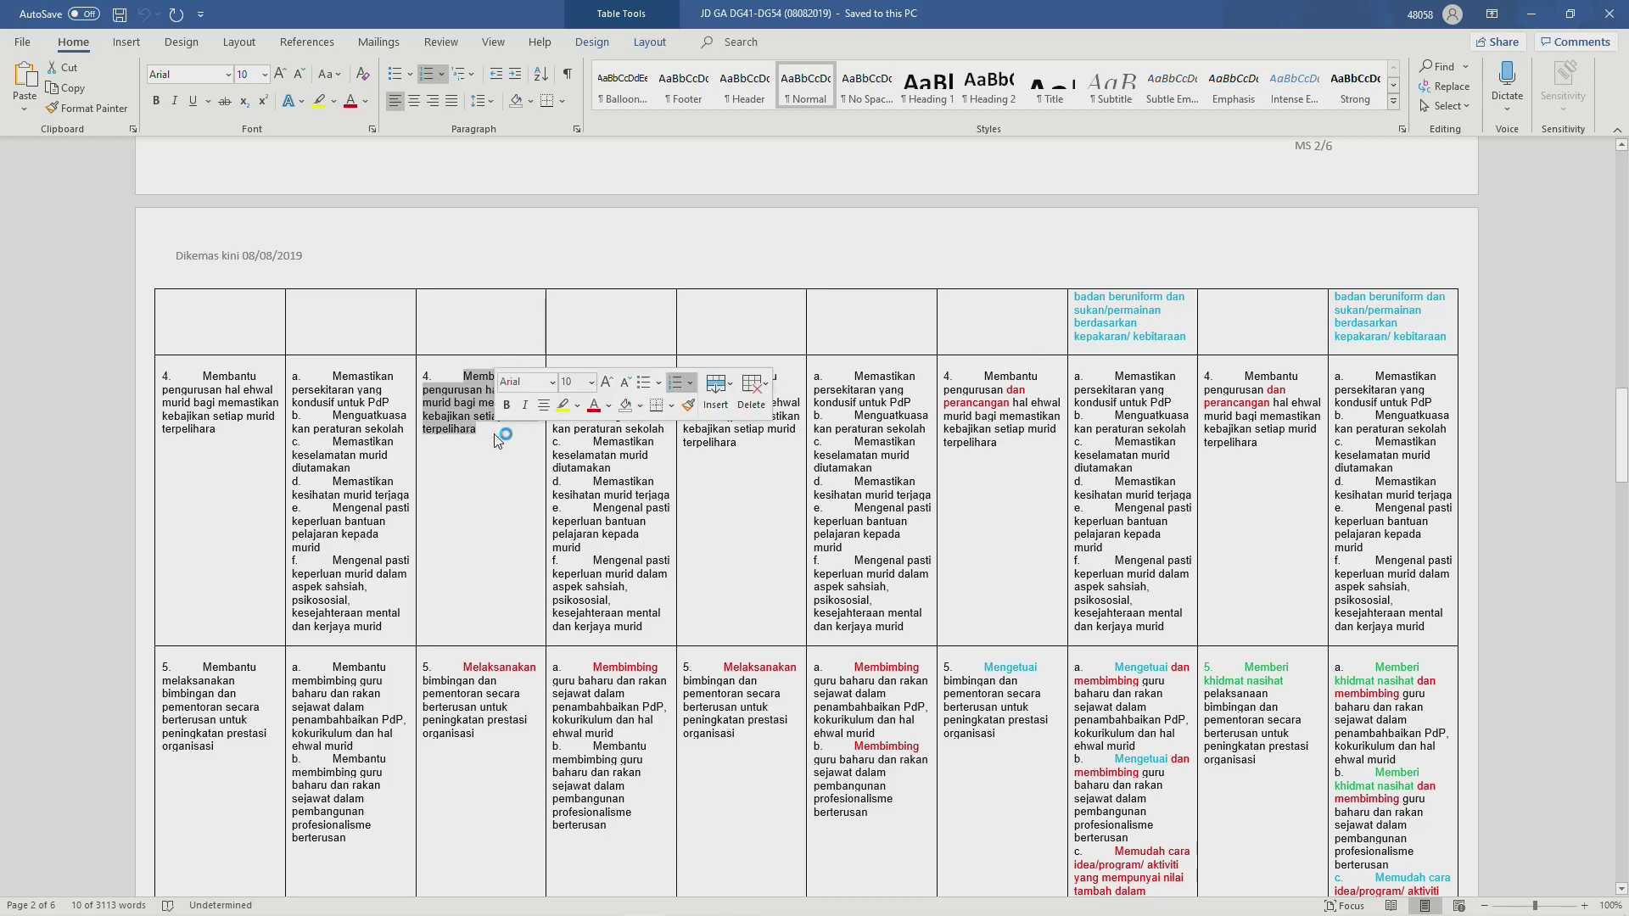
scroll(498, 440, up, 8)
scroll(497, 437, up, 15)
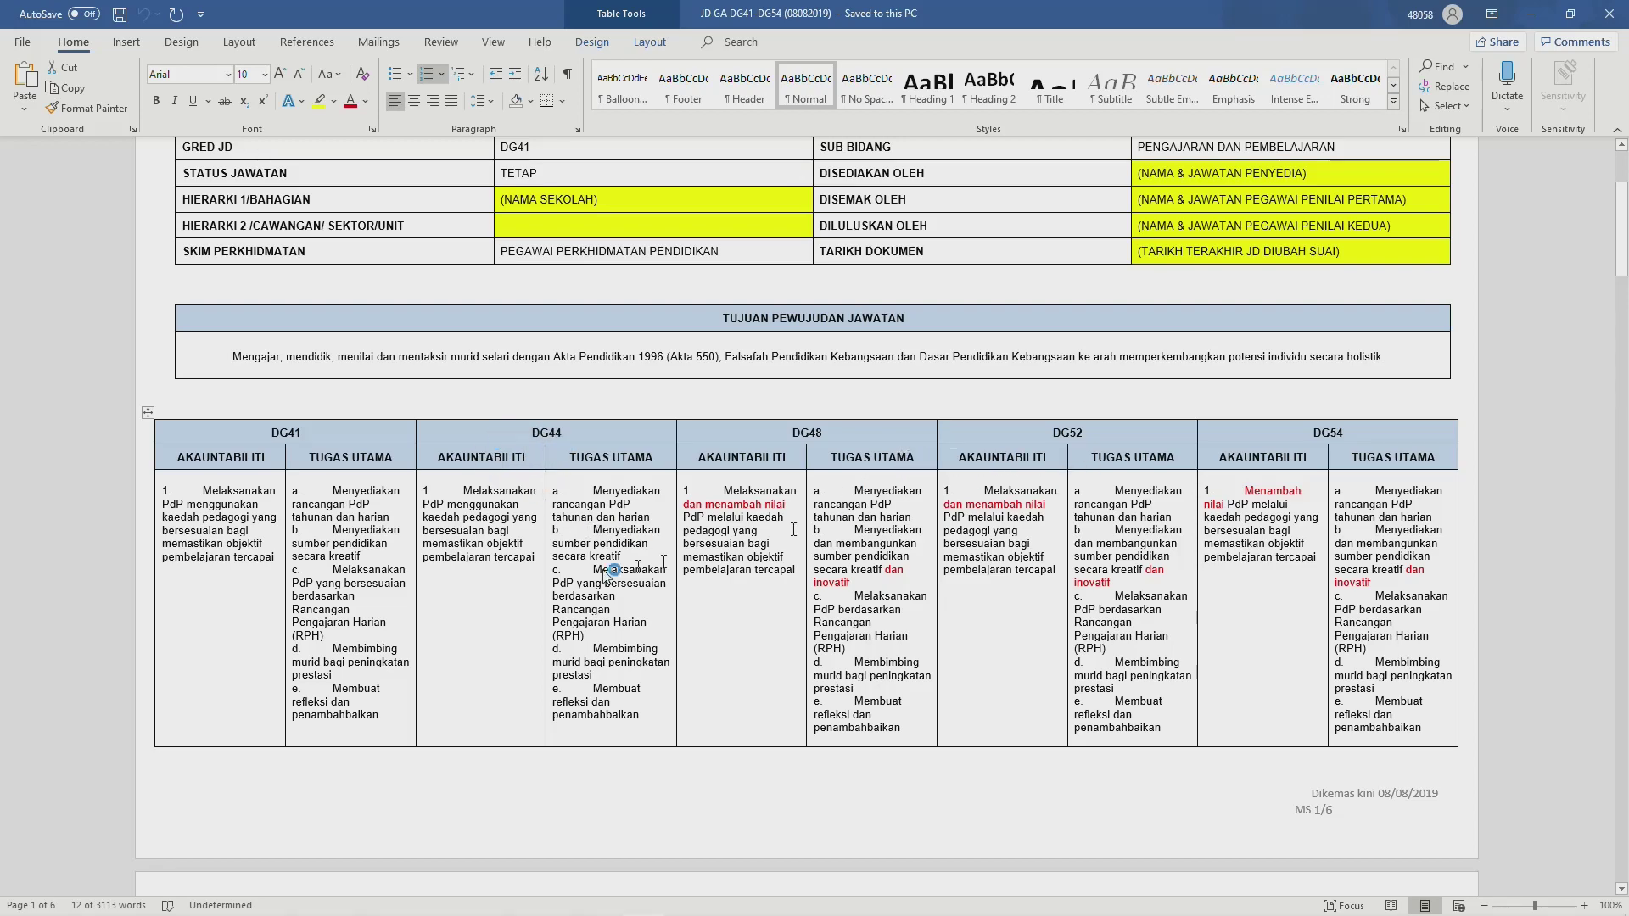
scroll(577, 577, down, 4)
scroll(560, 624, down, 14)
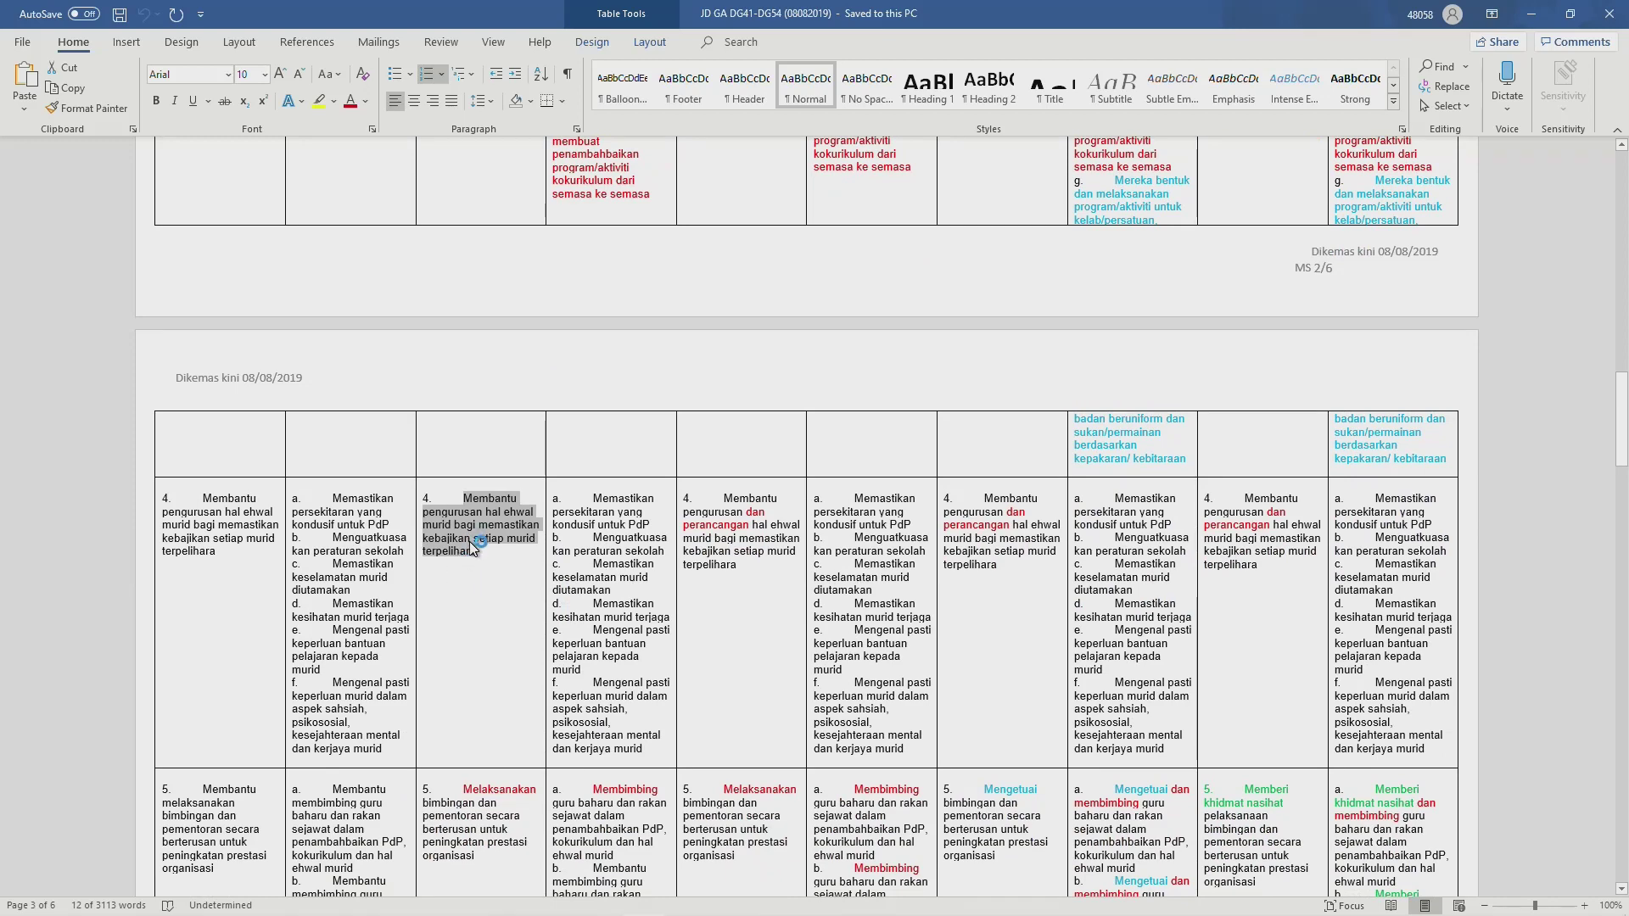
key(alt+Tab)
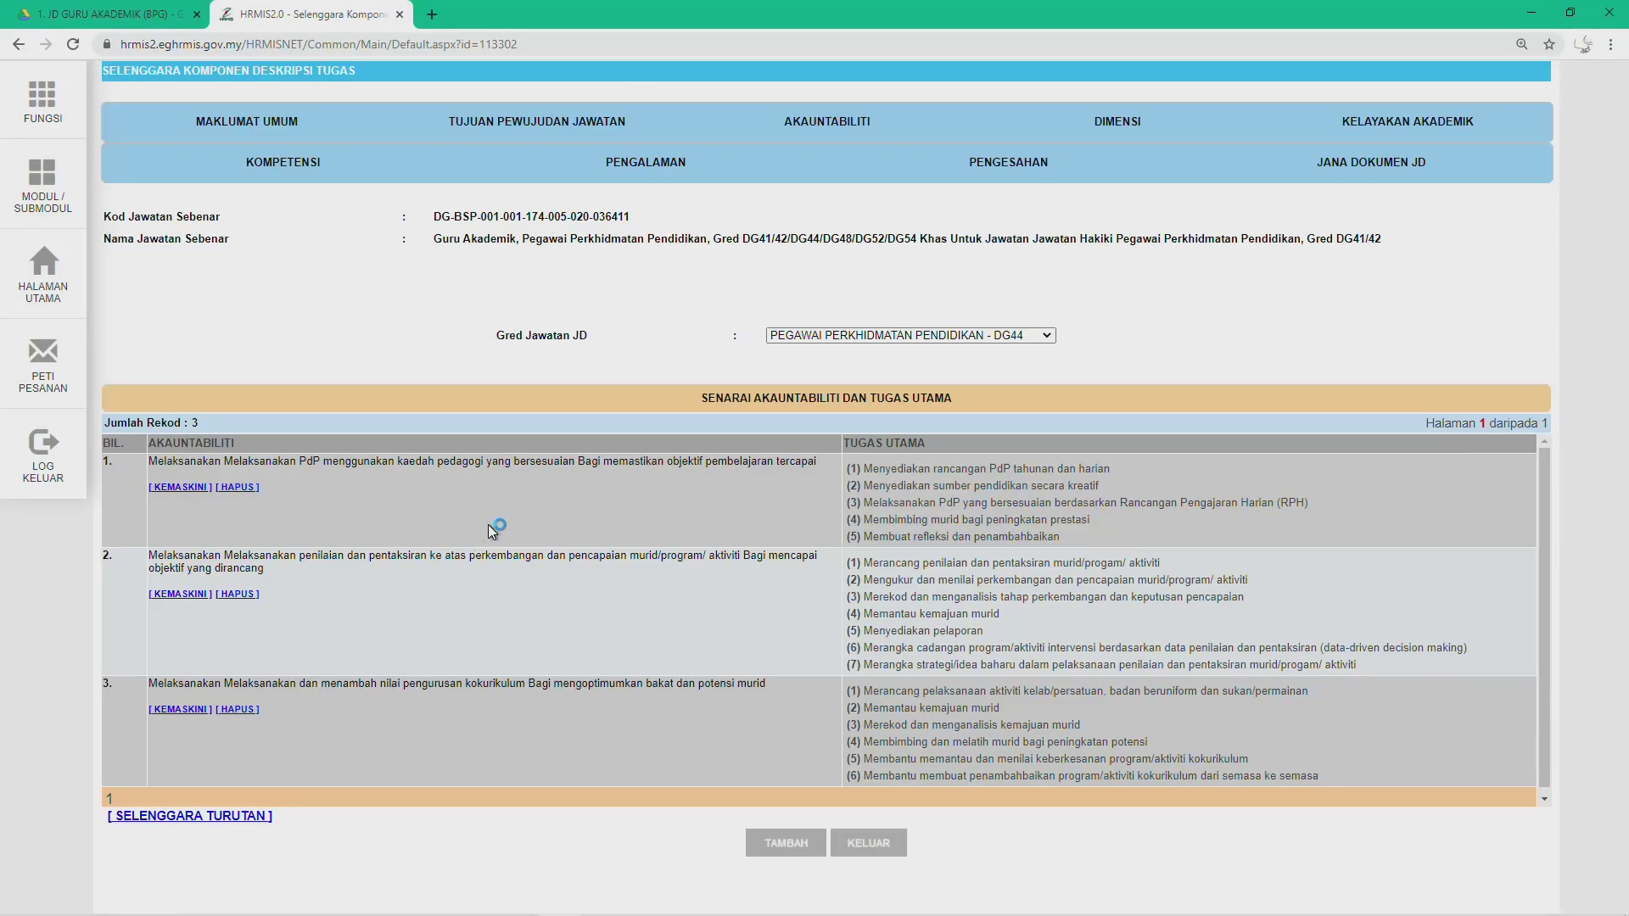
Step: Start a new accountability, paste item 4 into Objek without '4.', and choose Kata Kerja Membantu
scroll(415, 702, down, 1)
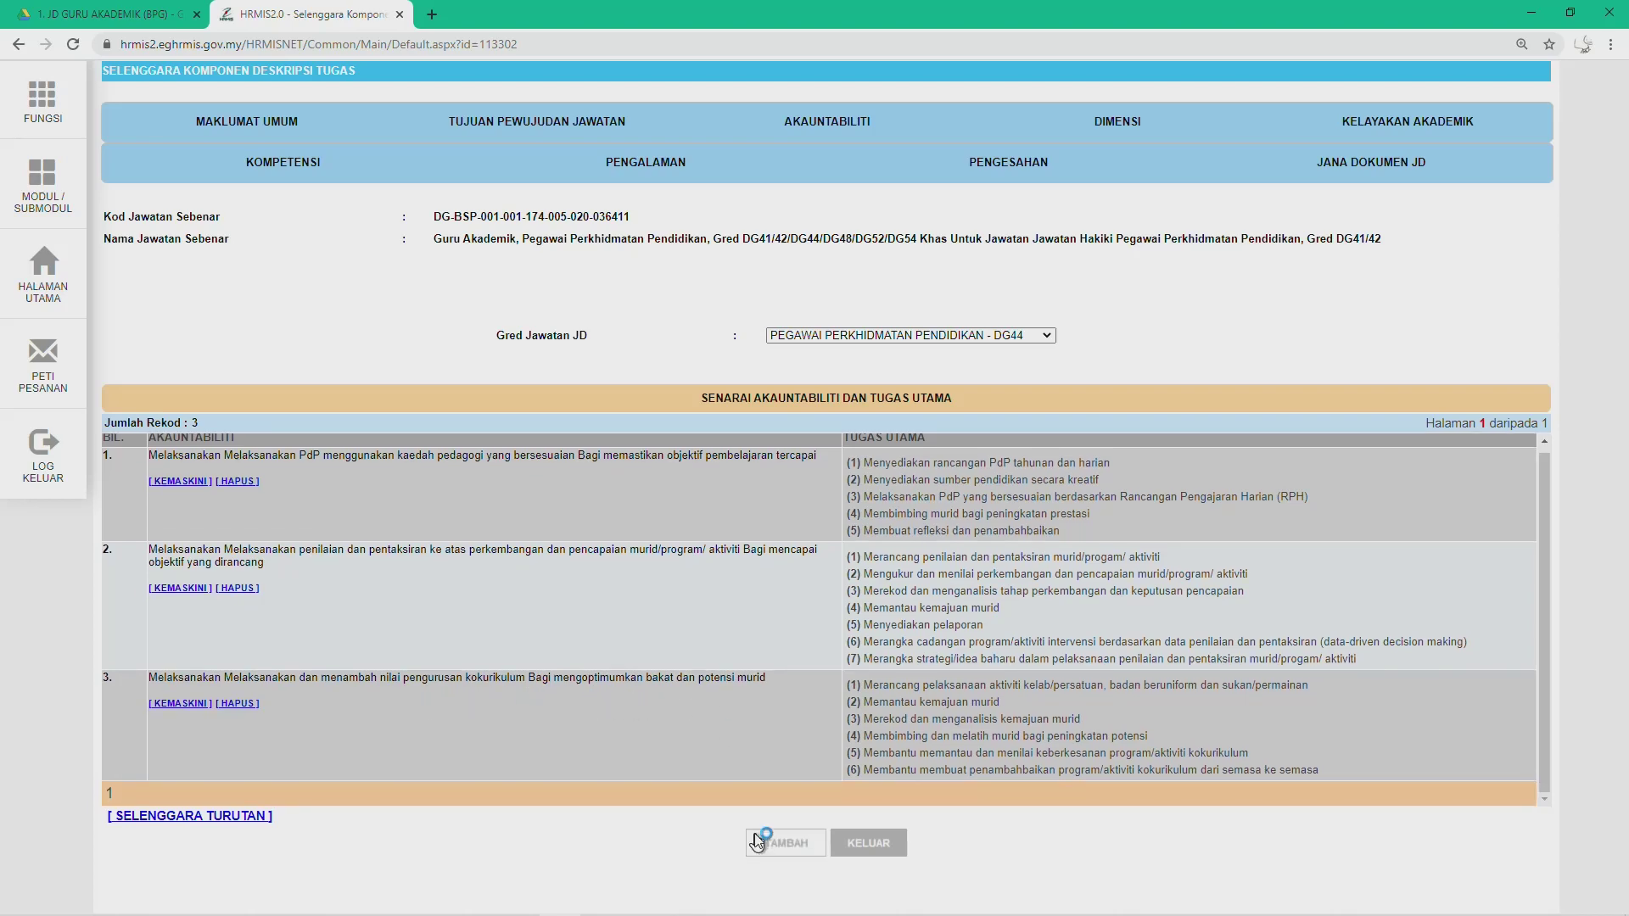
click(758, 842)
click(582, 494)
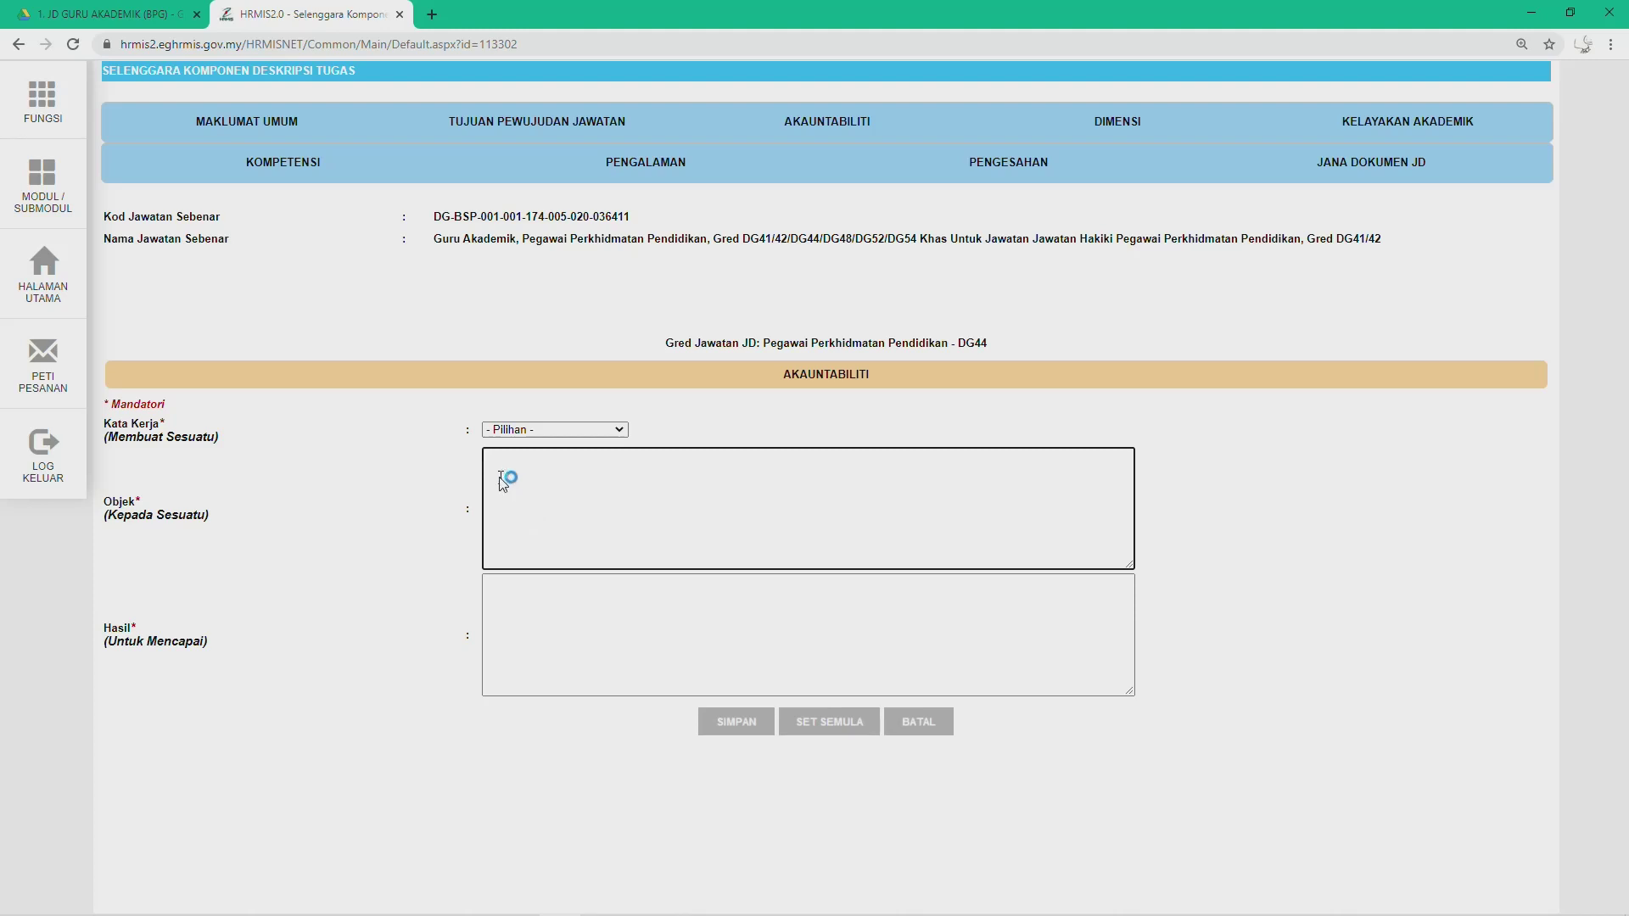
text(4.	Membantu pengurusan hal ehwal murid bagi memastikan kebajikan setiap murid terpelihara)
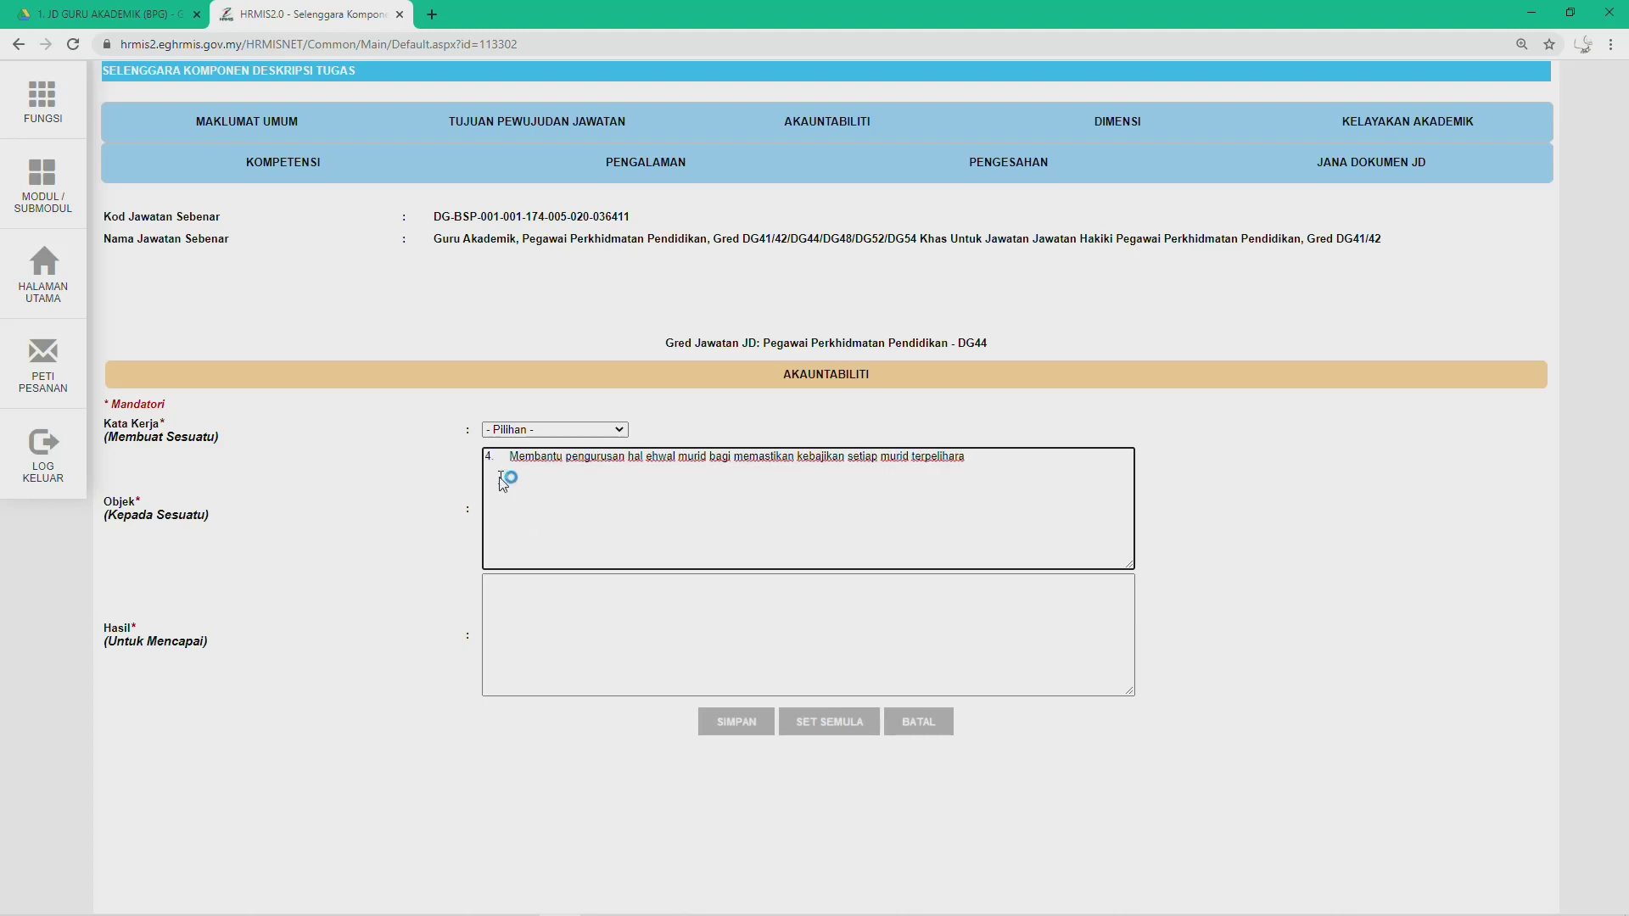
key(BackSpace)
key(BackSpace)
key(BackSpace)
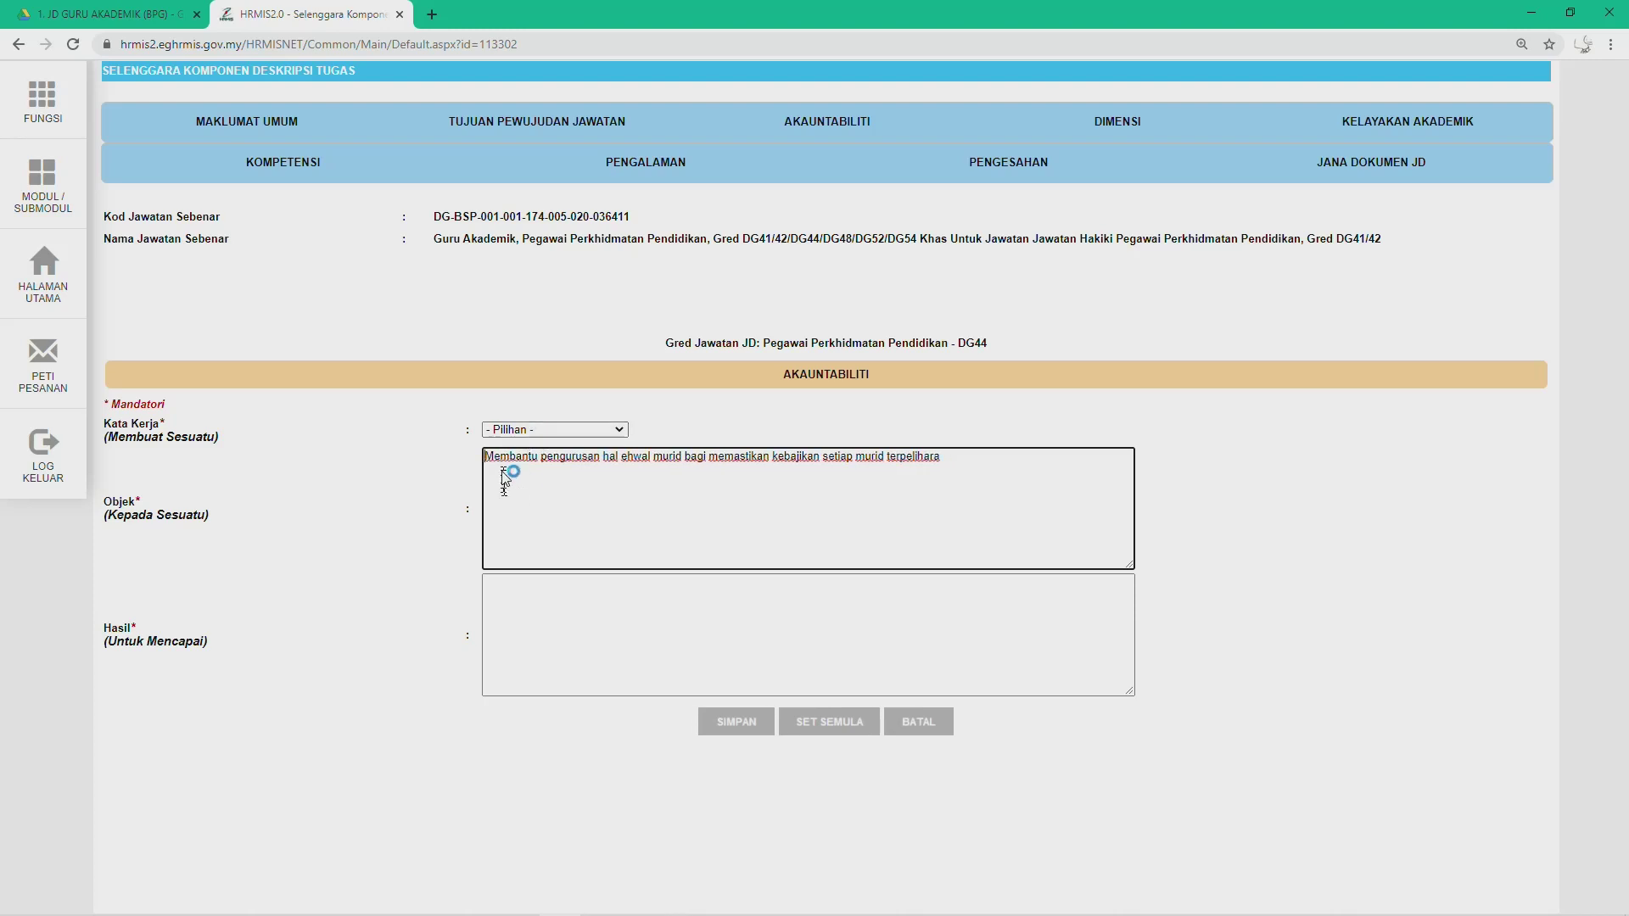
drag(486, 459, 529, 465)
click(516, 458)
click(576, 431)
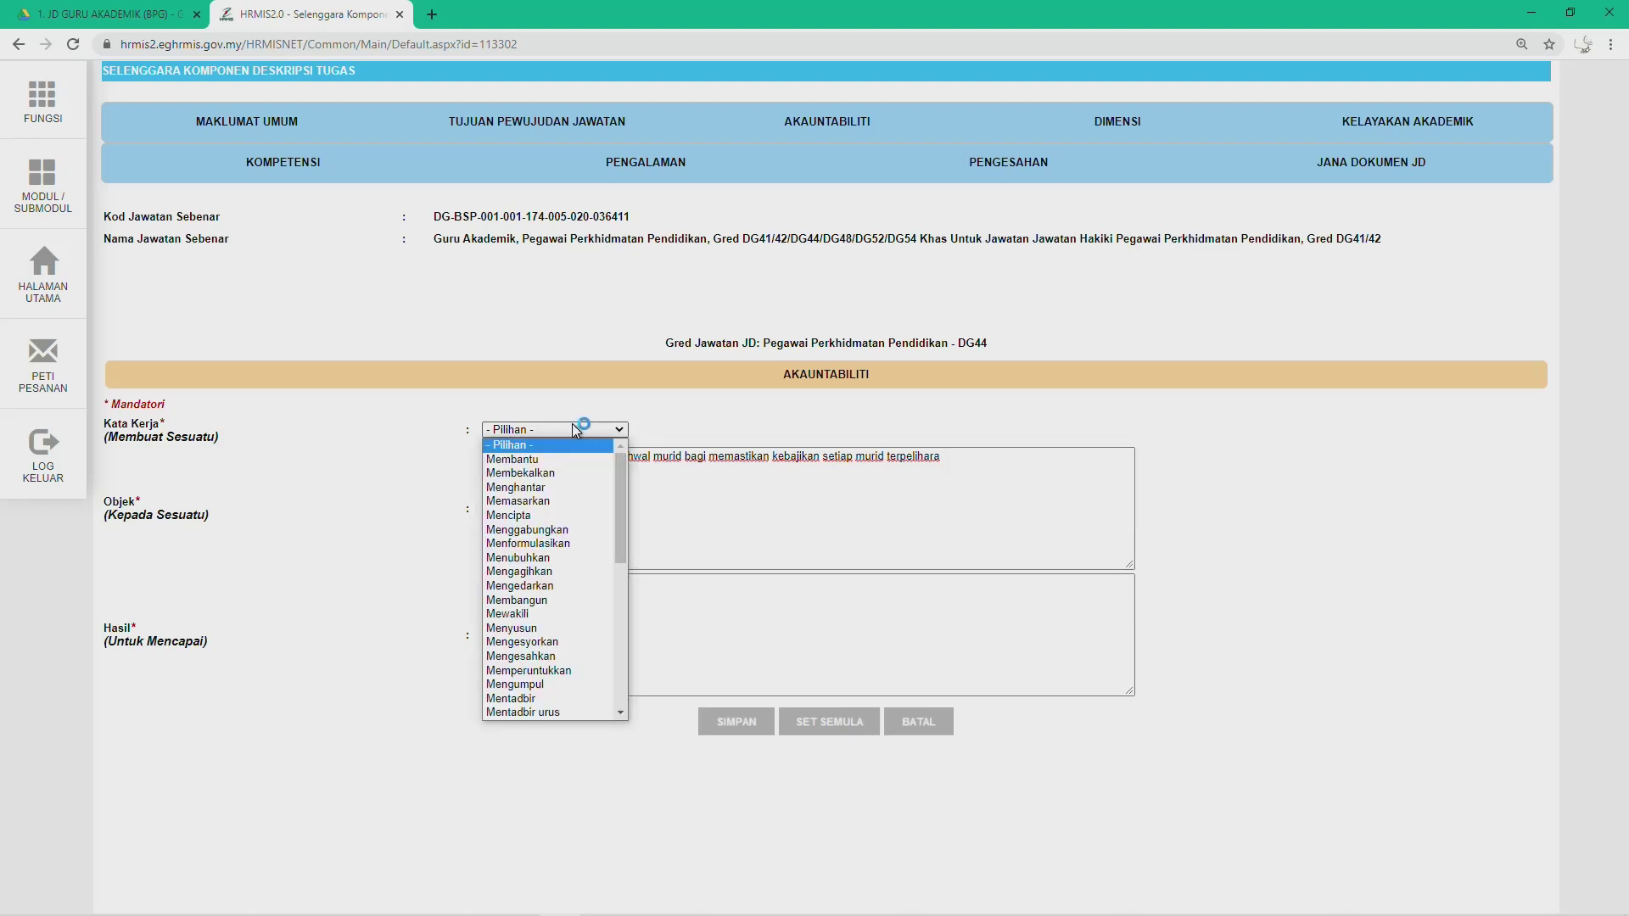
click(526, 463)
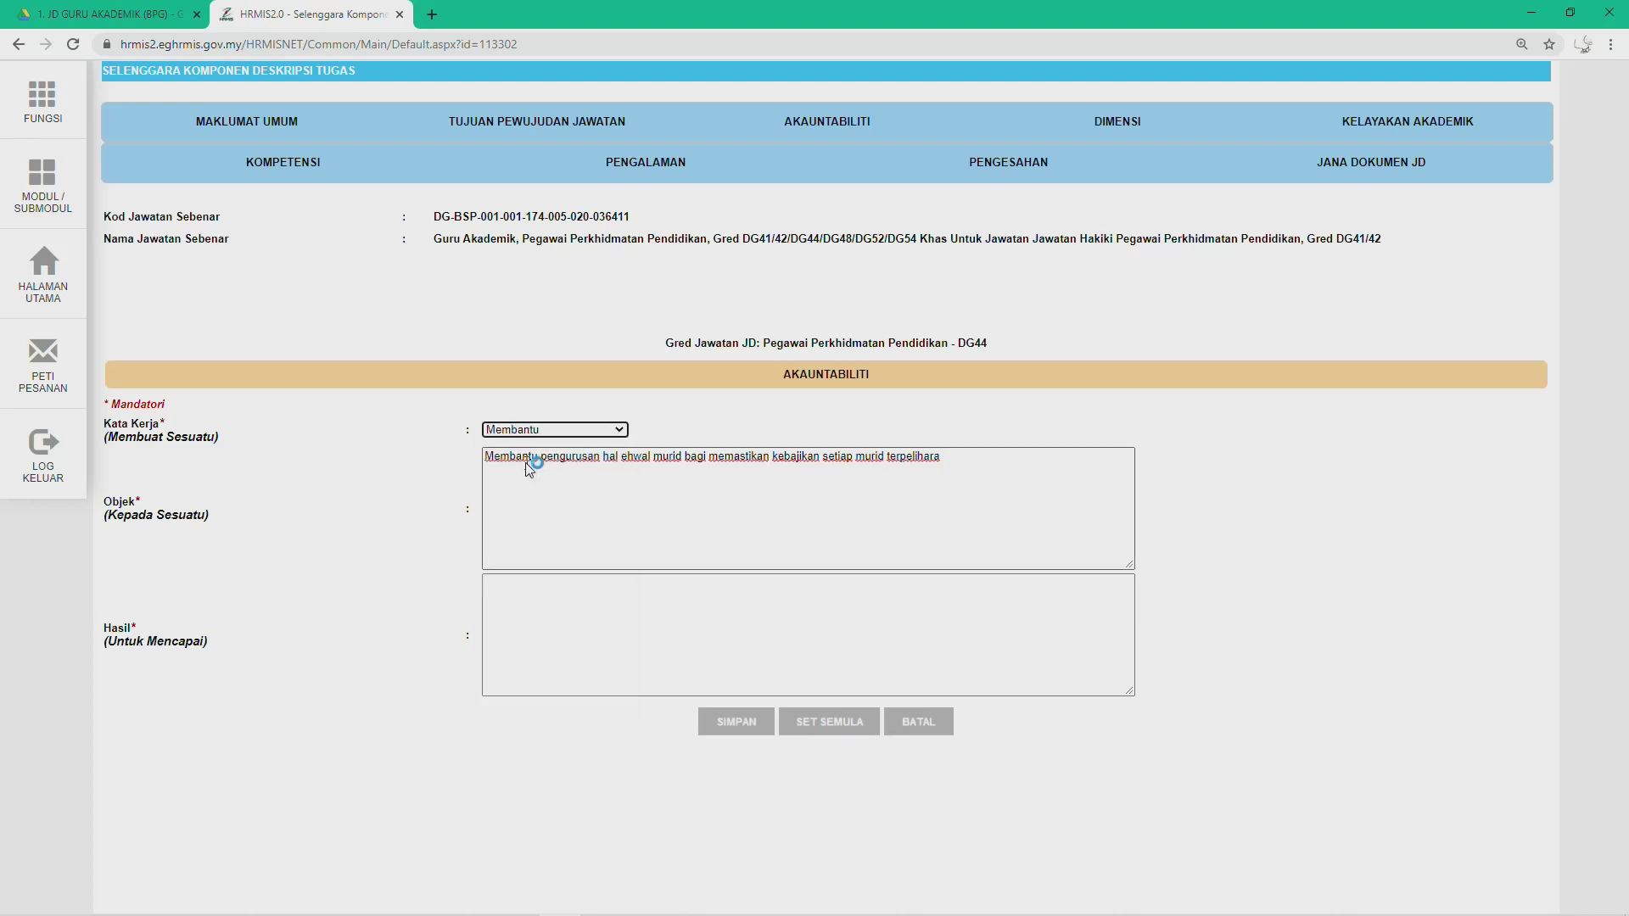
Step: Move 'bagi memastikan kebajikan setiap murid terpelihara' from Objek into Hasil and save the record
click(593, 628)
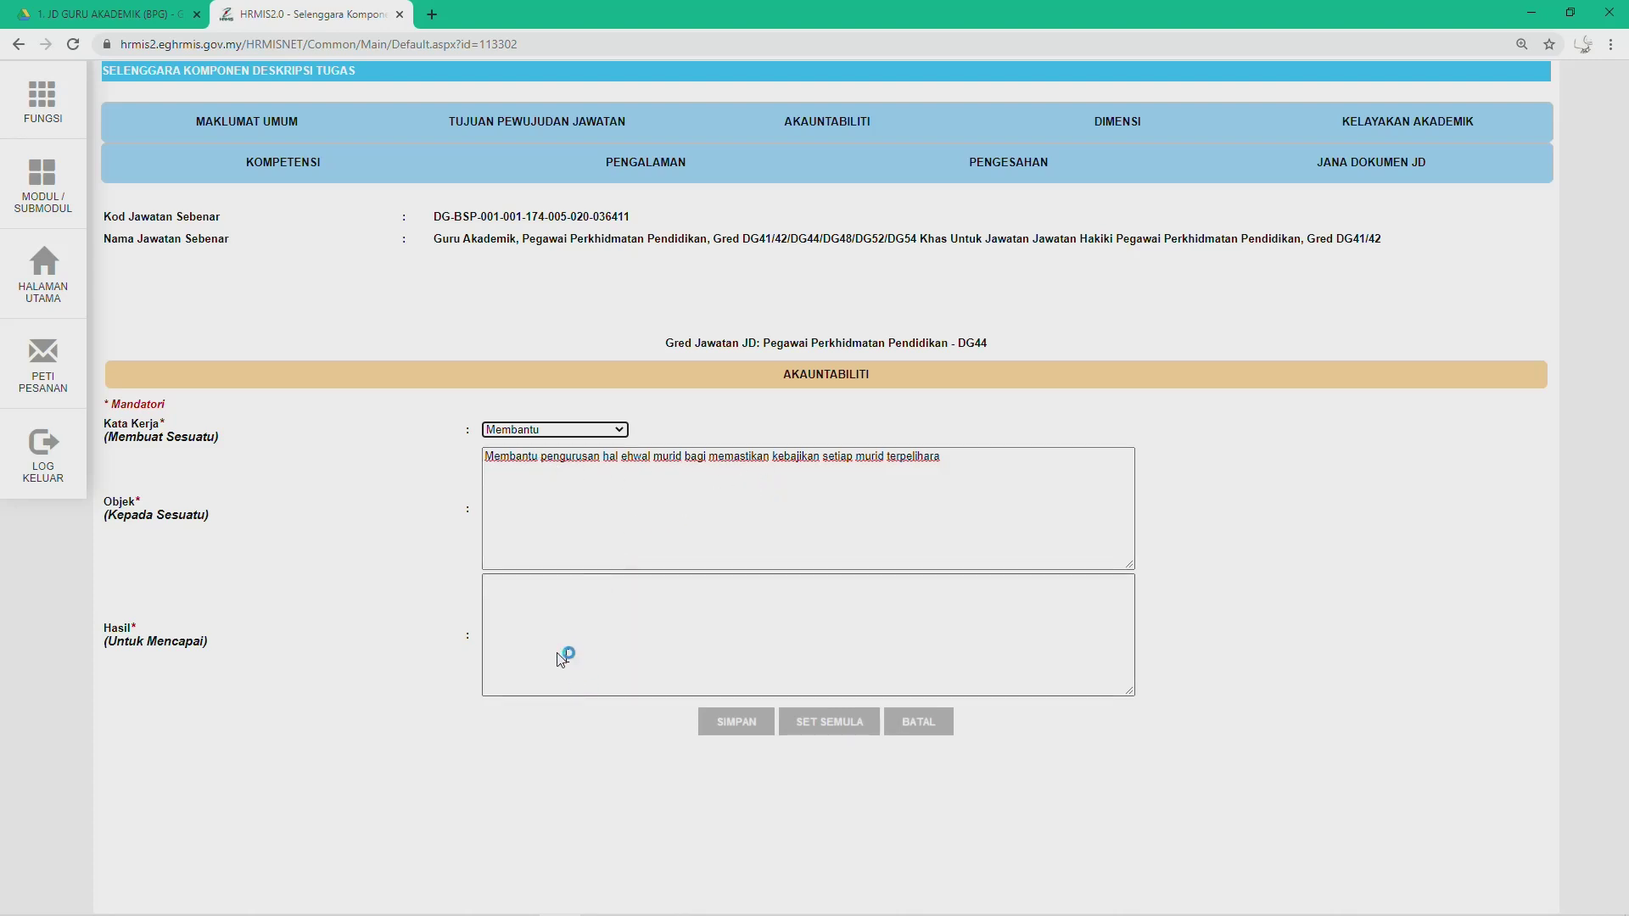
click(598, 543)
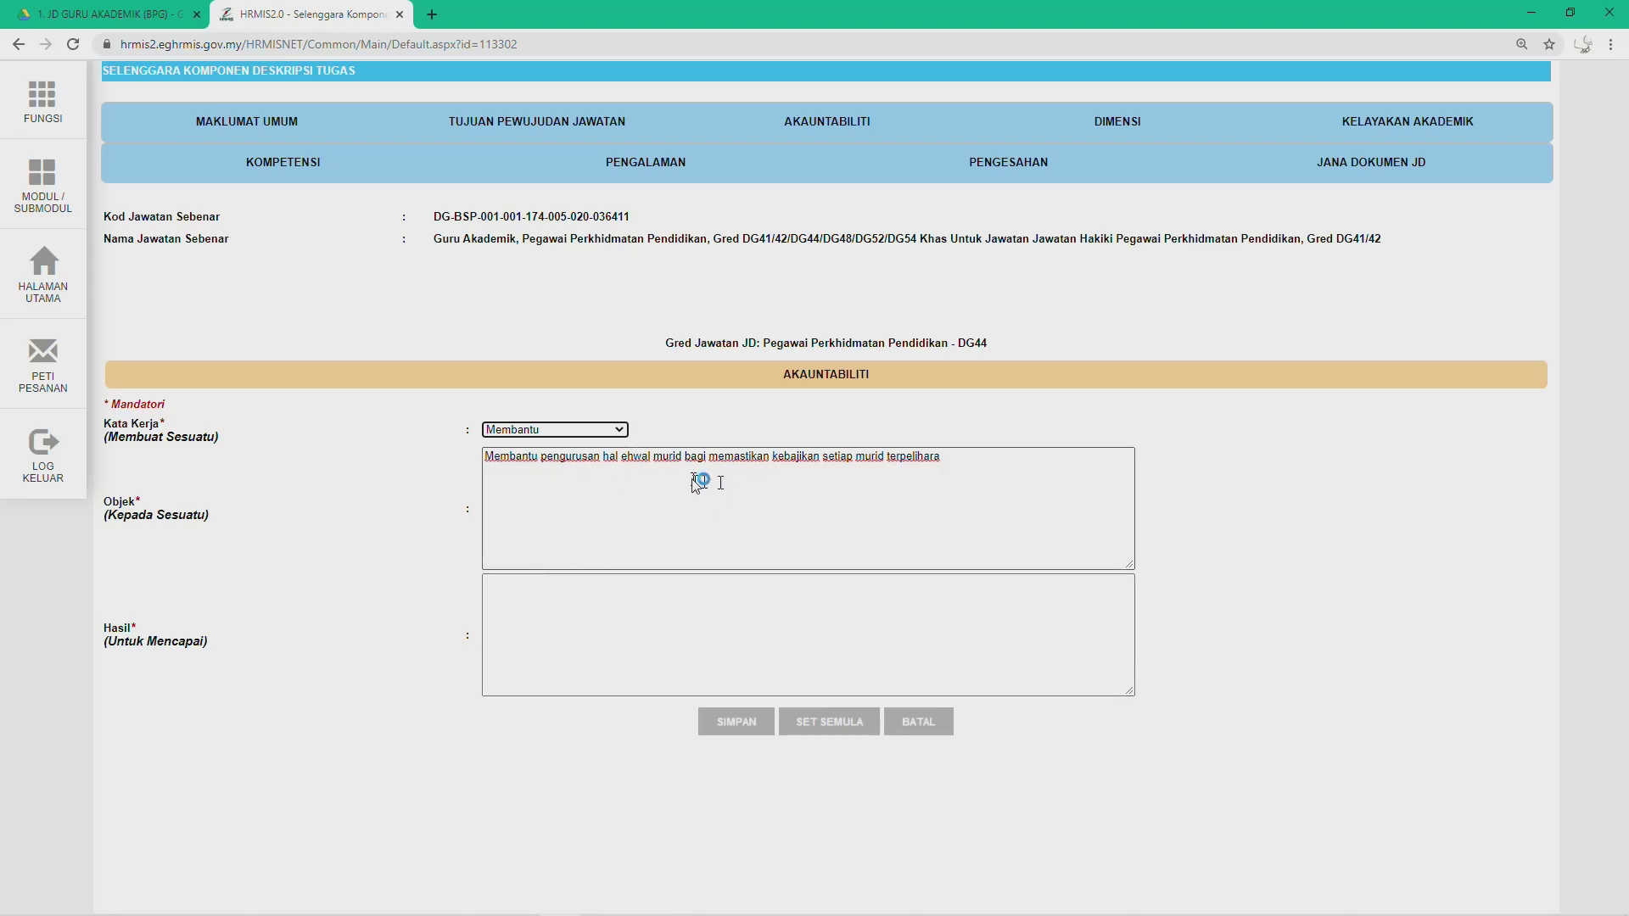
drag(686, 460, 938, 465)
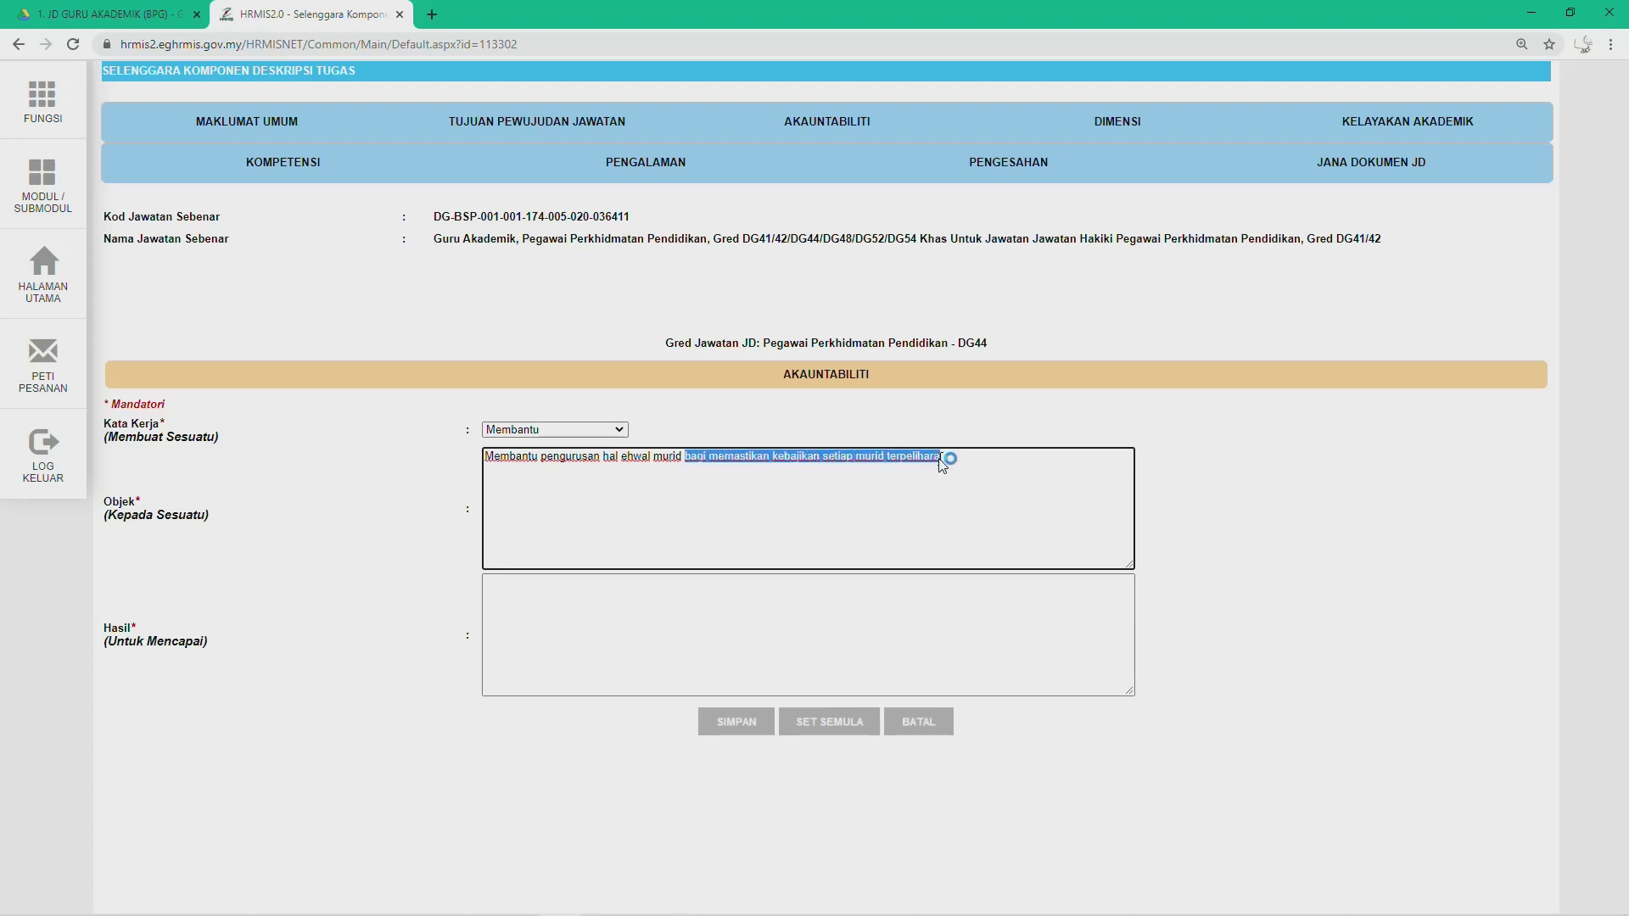
key(ctrl+x)
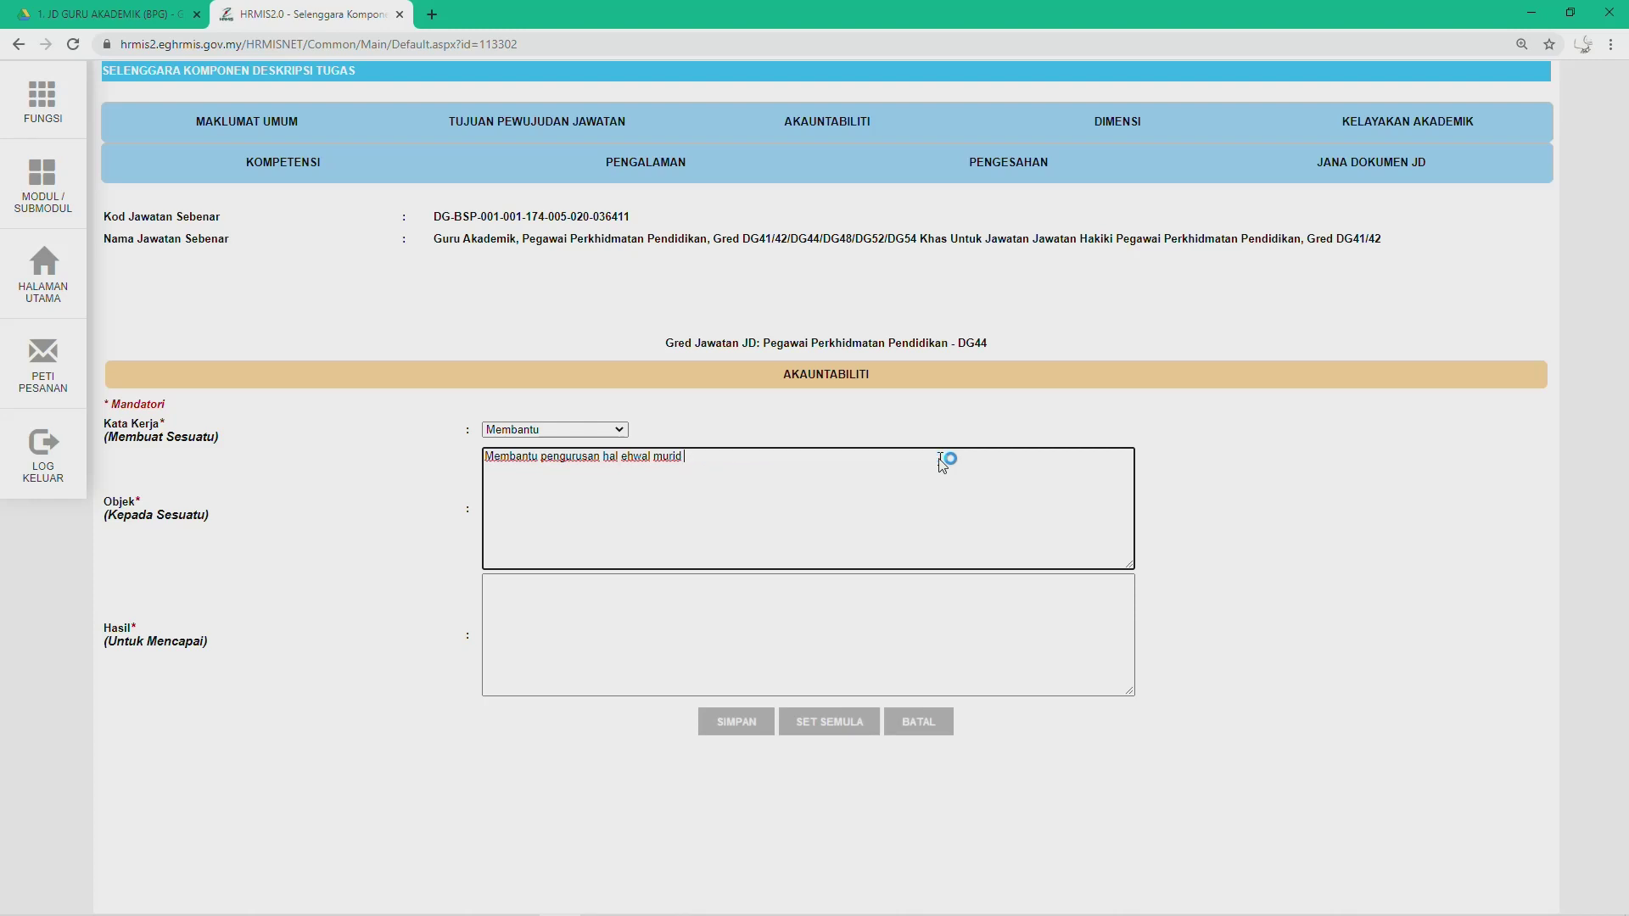
click(532, 603)
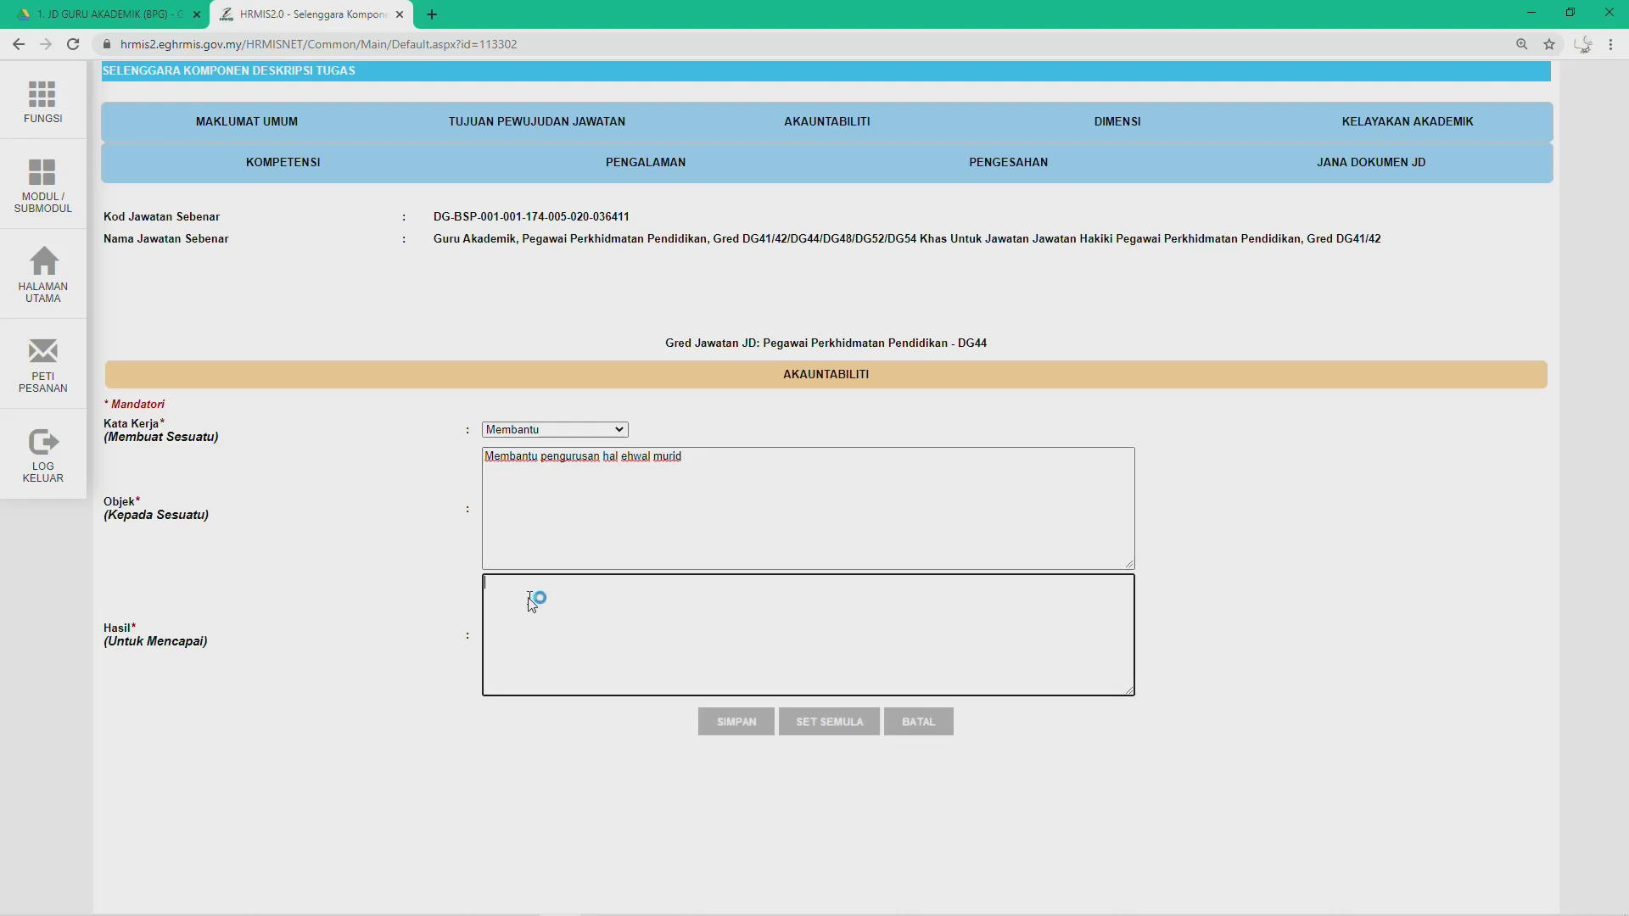
key(ctrl+v)
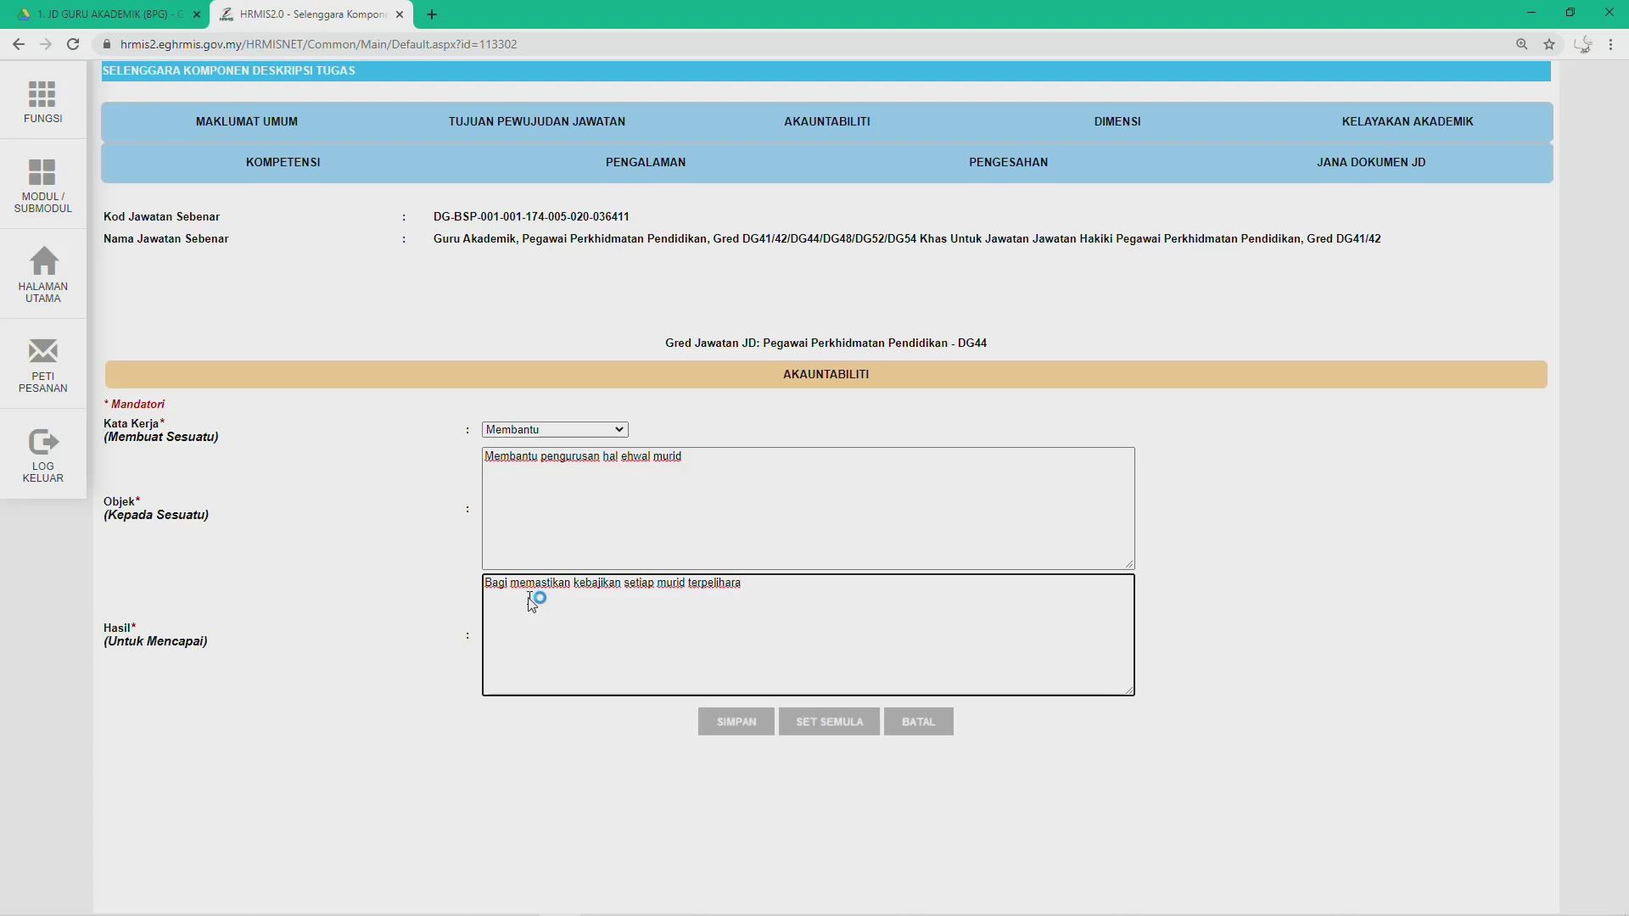
click(738, 722)
click(903, 136)
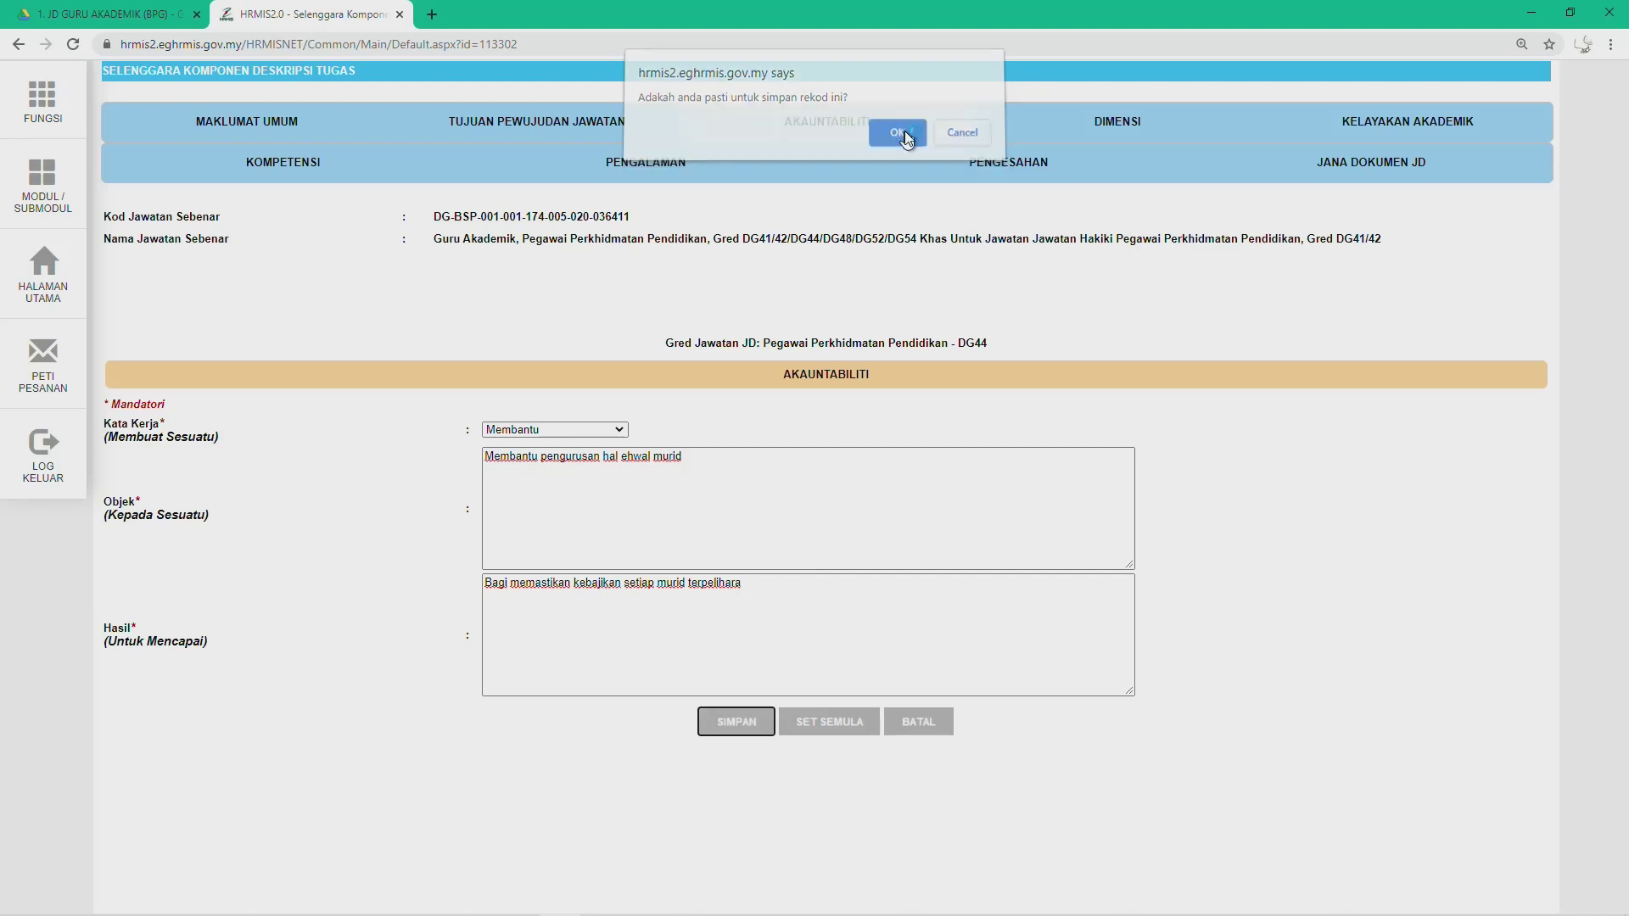
click(964, 143)
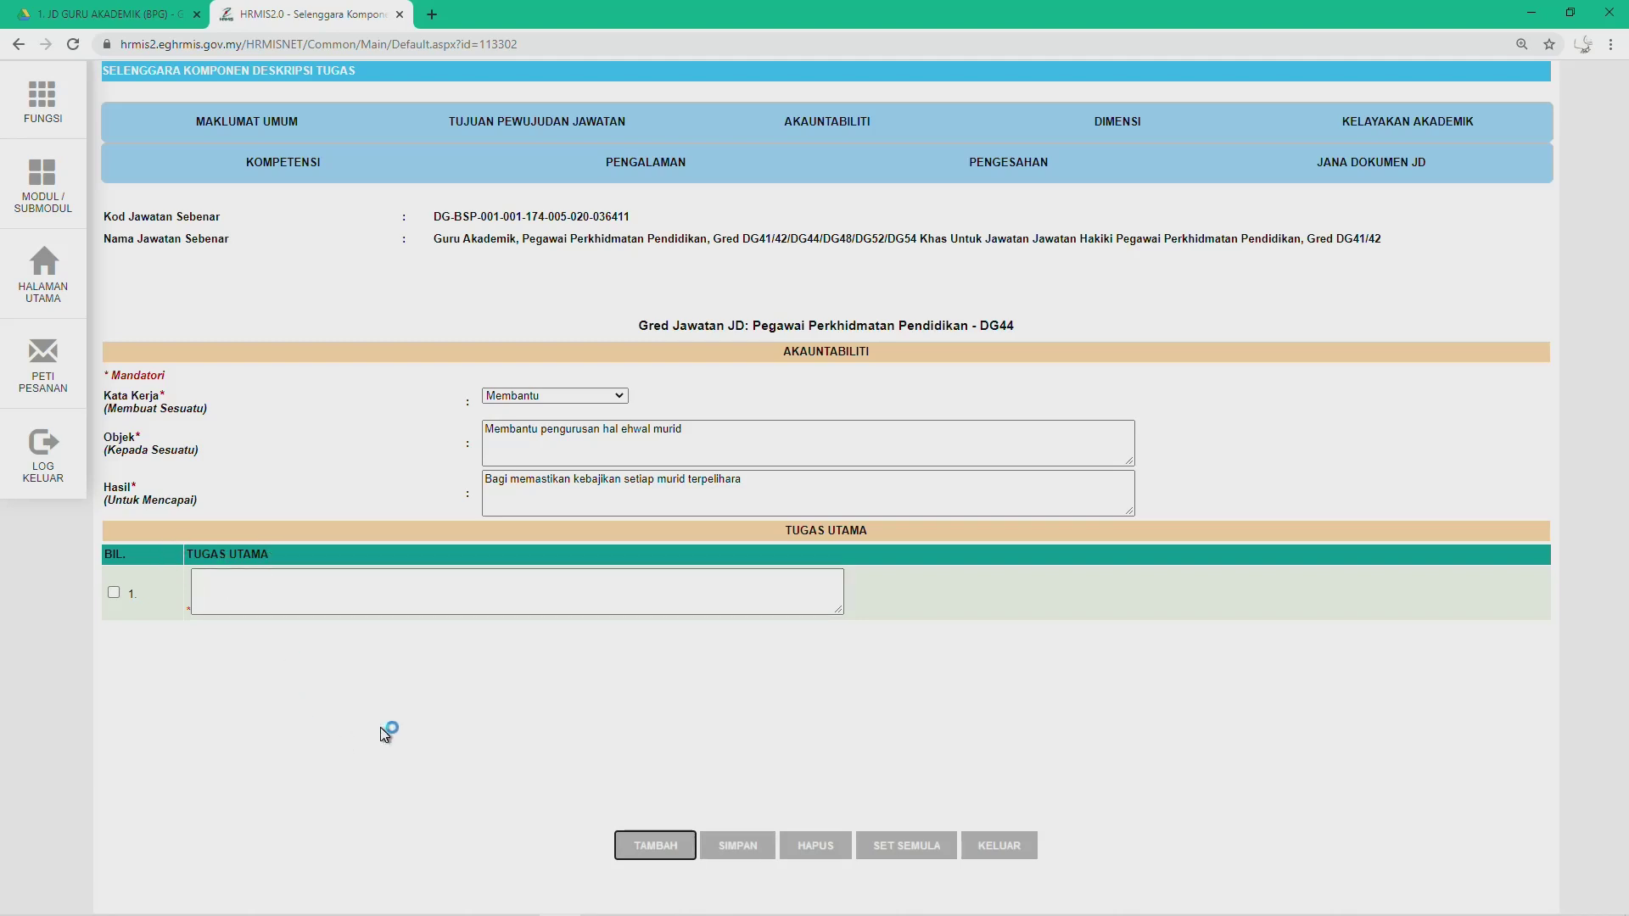
key(alt+Tab)
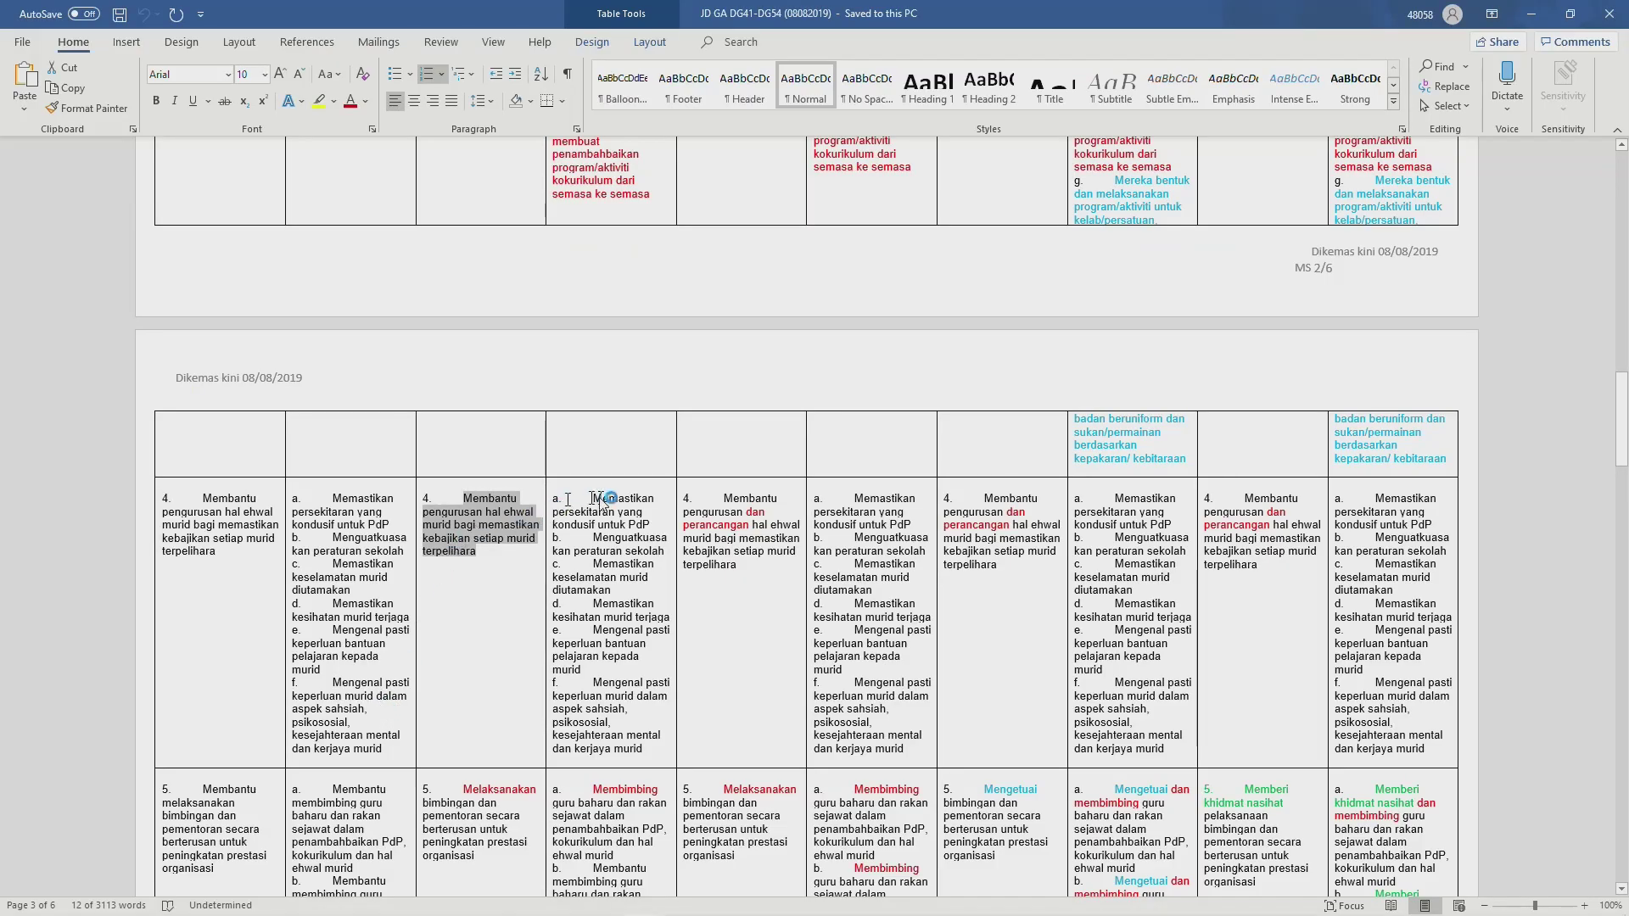
Step: Select the first DG44 duty, 'Memastikan persekitaran yang kondusif untuk PdP', in Word's JD table
scroll(594, 543, up, 5)
scroll(592, 543, up, 10)
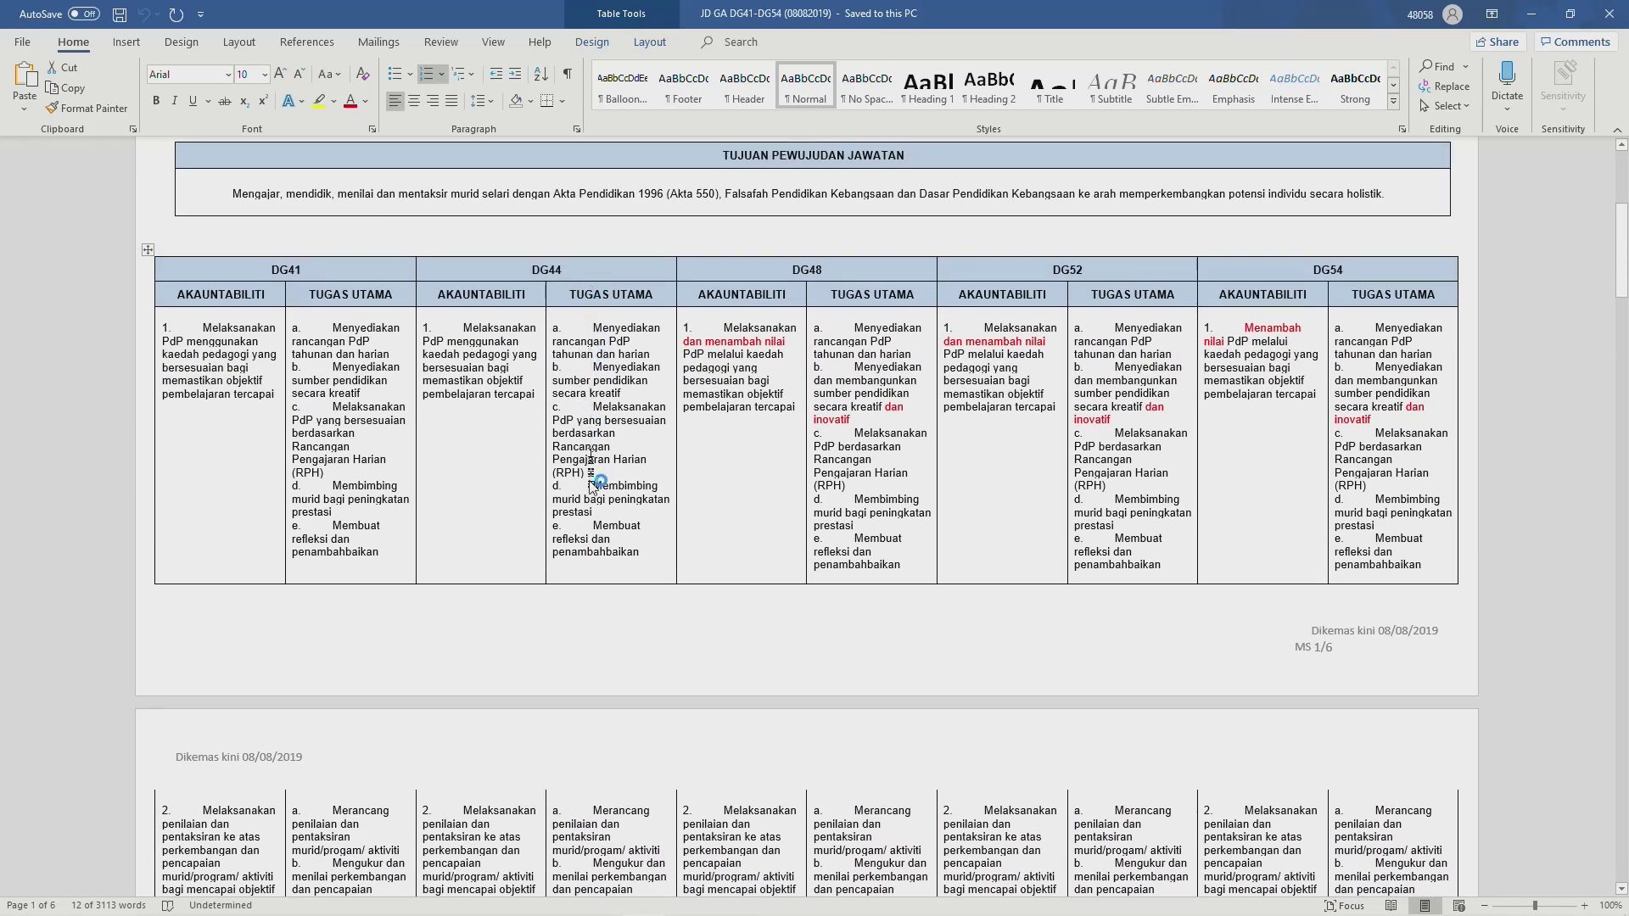
scroll(593, 482, down, 6)
scroll(591, 486, down, 8)
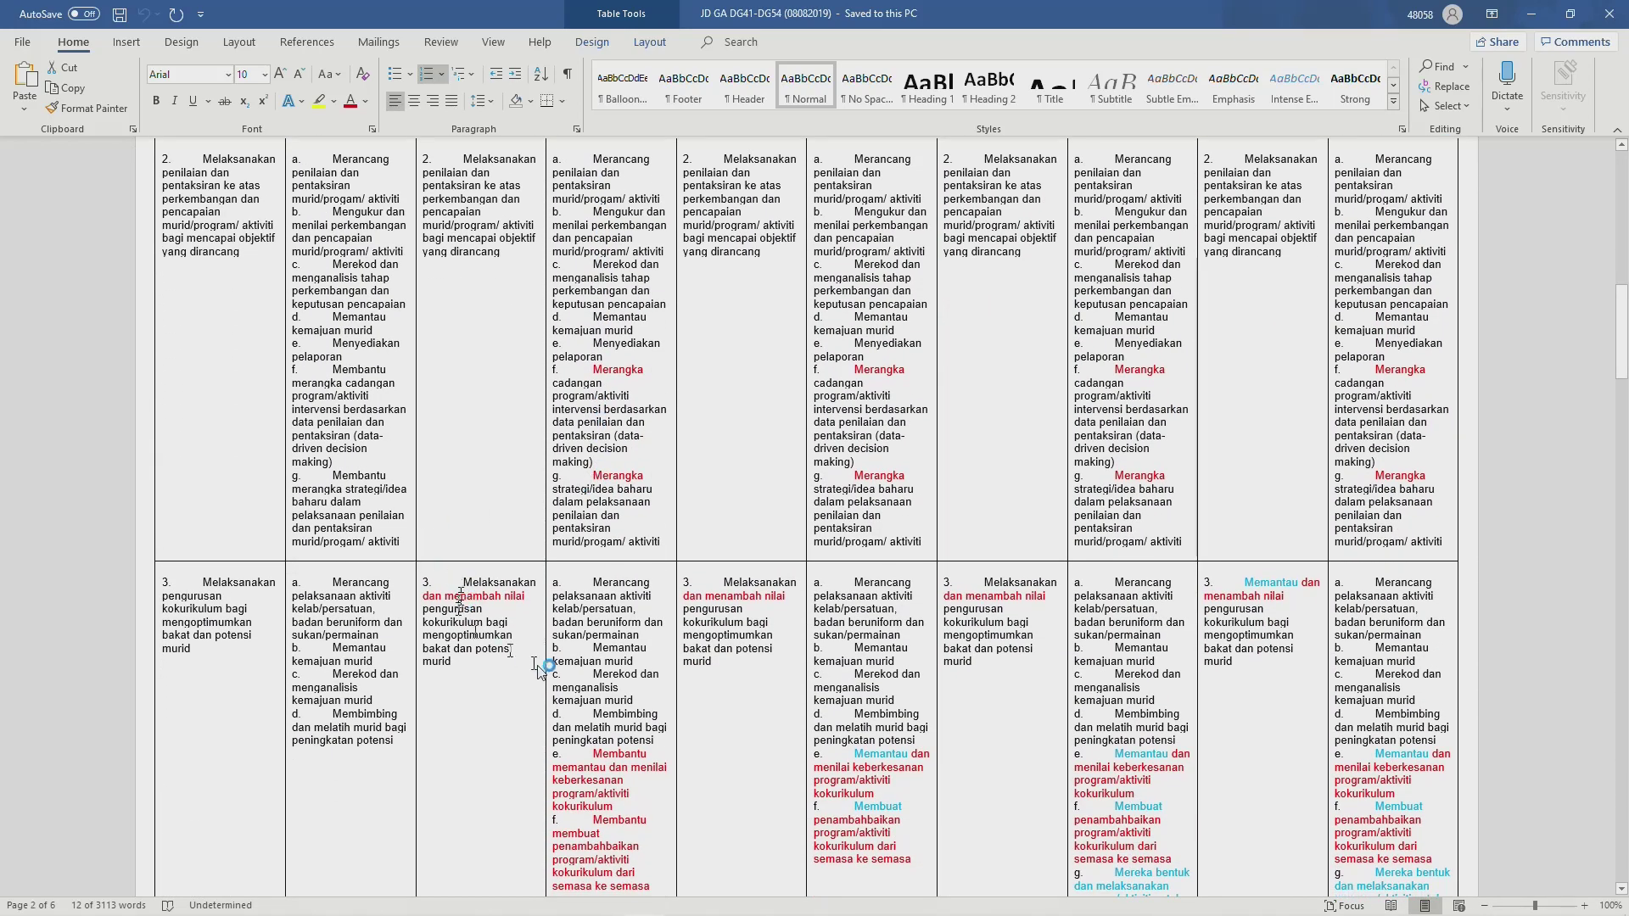
scroll(559, 681, down, 1)
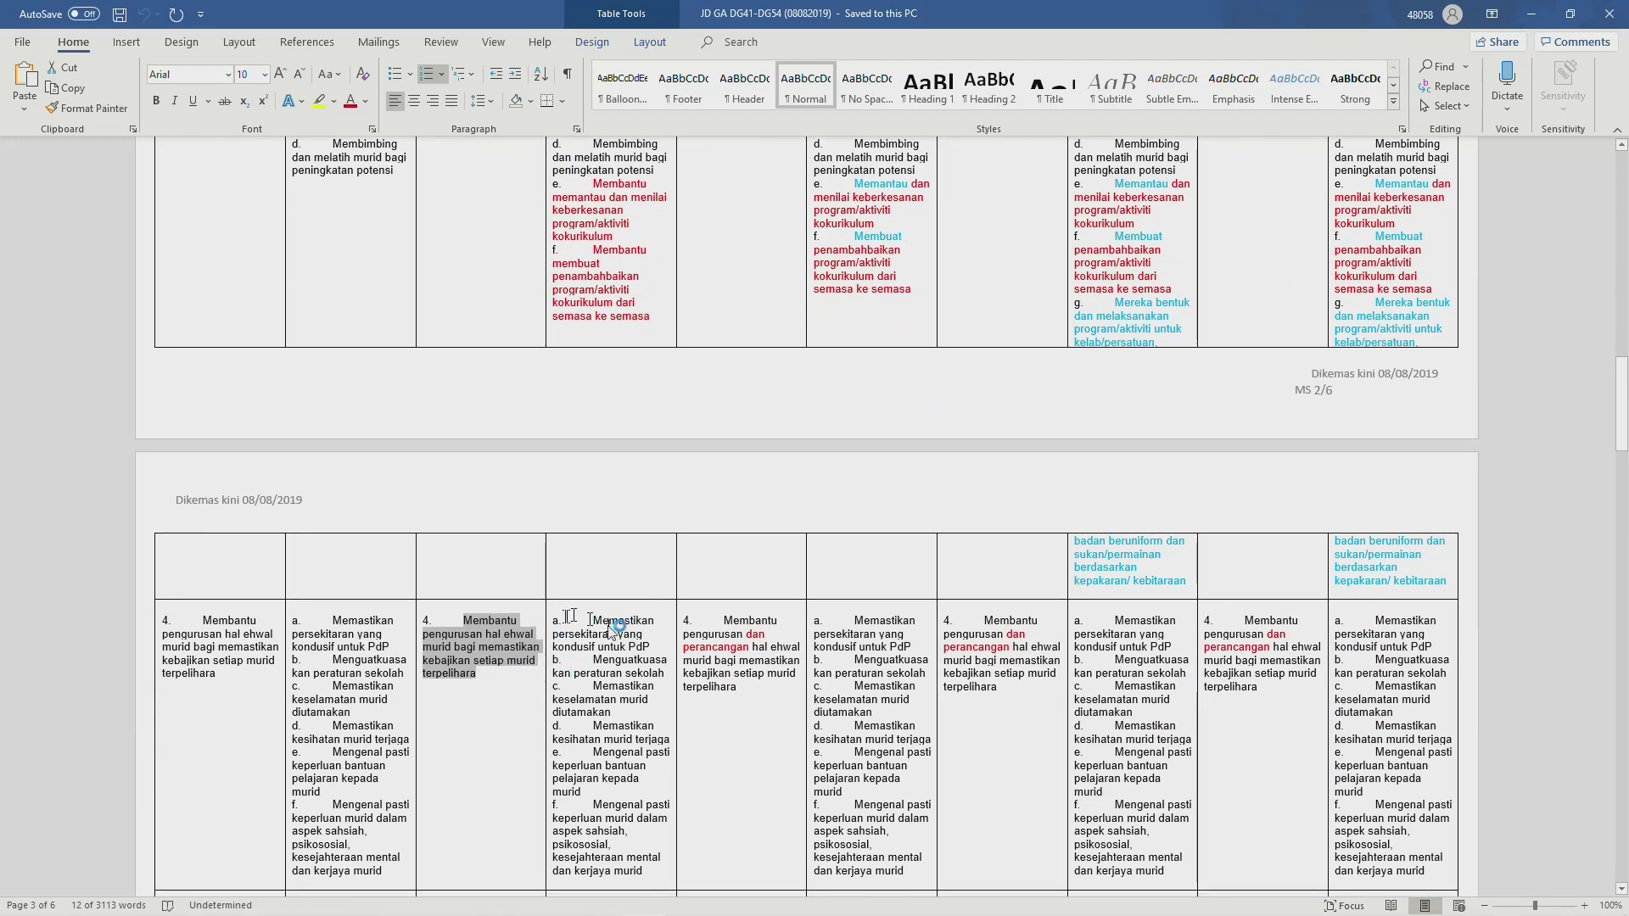
scroll(574, 638, down, 1)
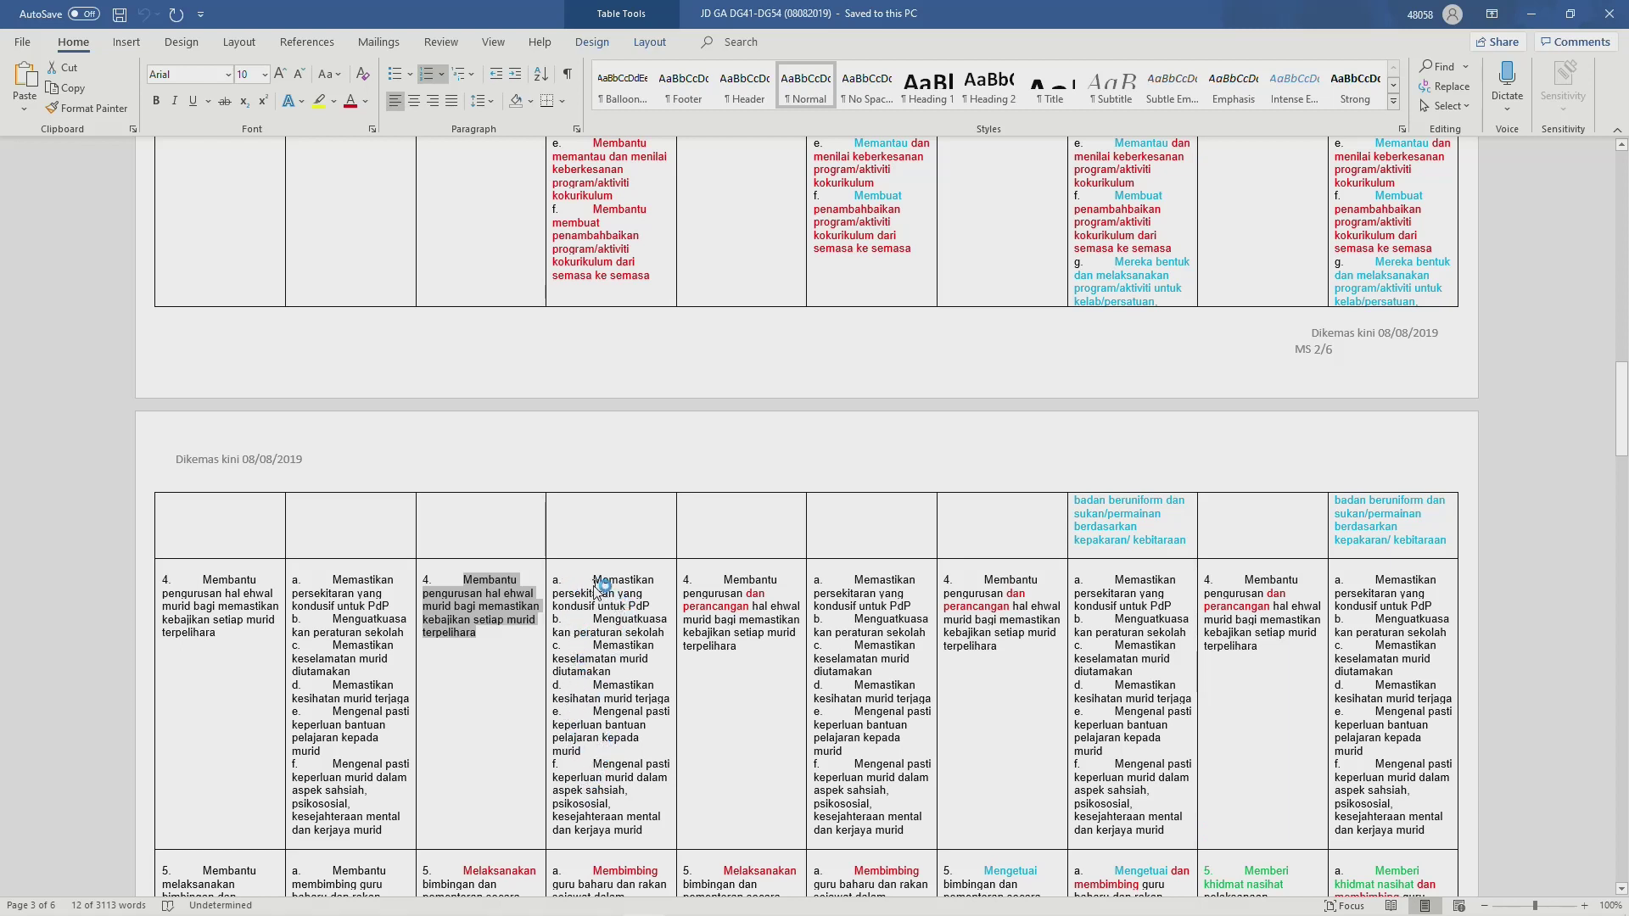
drag(596, 580, 646, 610)
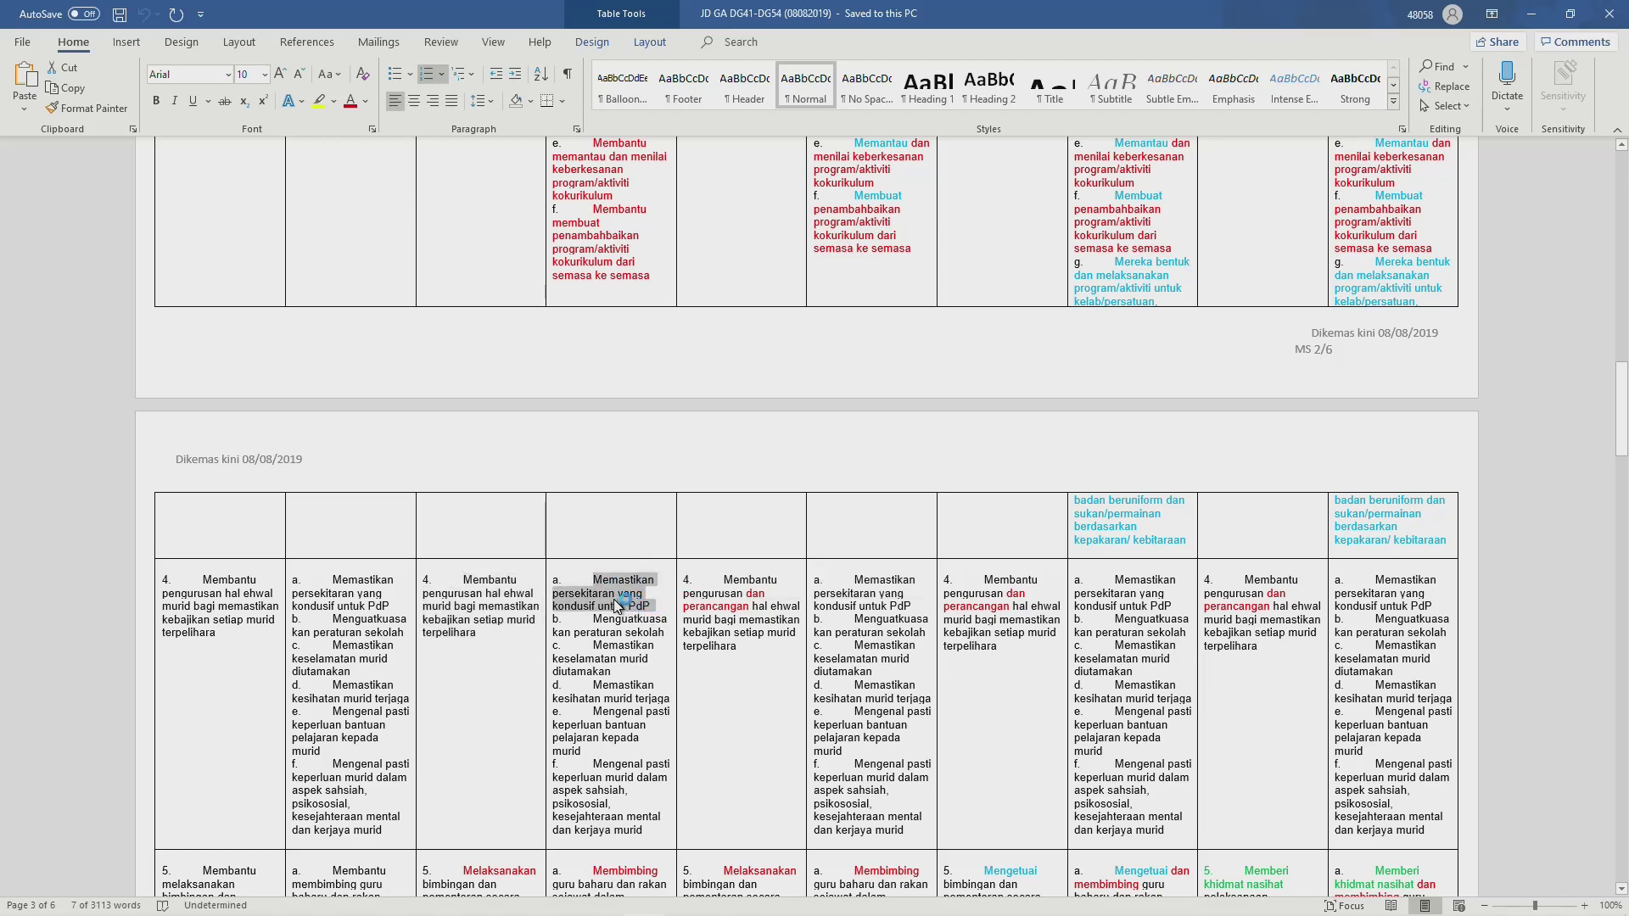
key(alt+Tab)
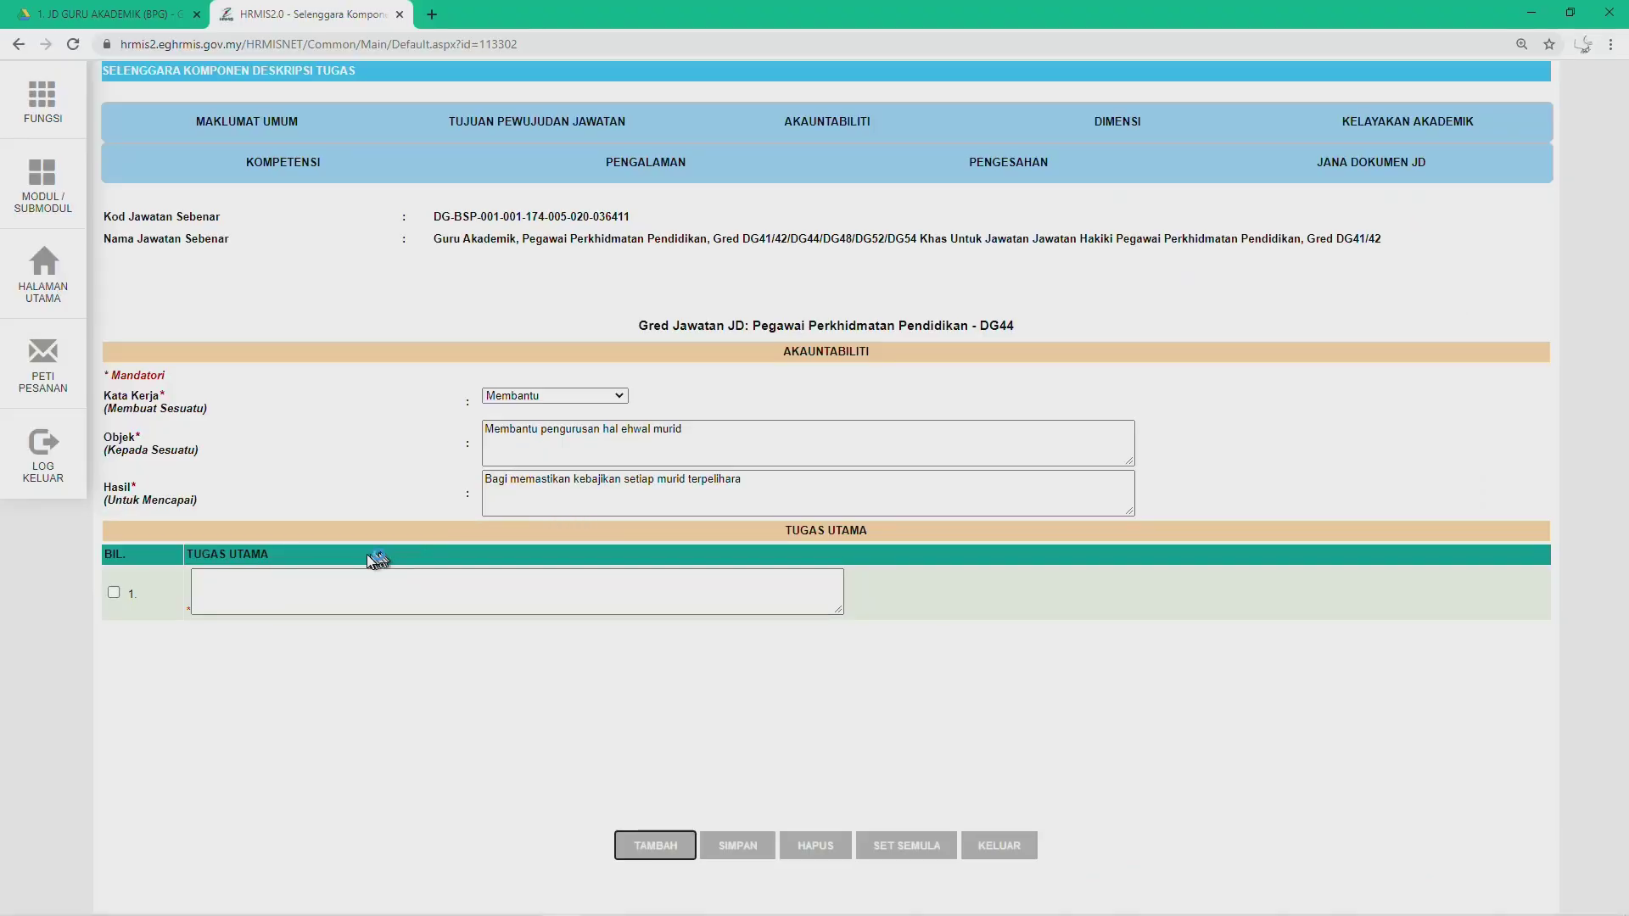
Step: Paste 'Memastikan persekitaran yang kondusif untuk PdP' into duty 1 without 'a.' and add row 2
click(225, 590)
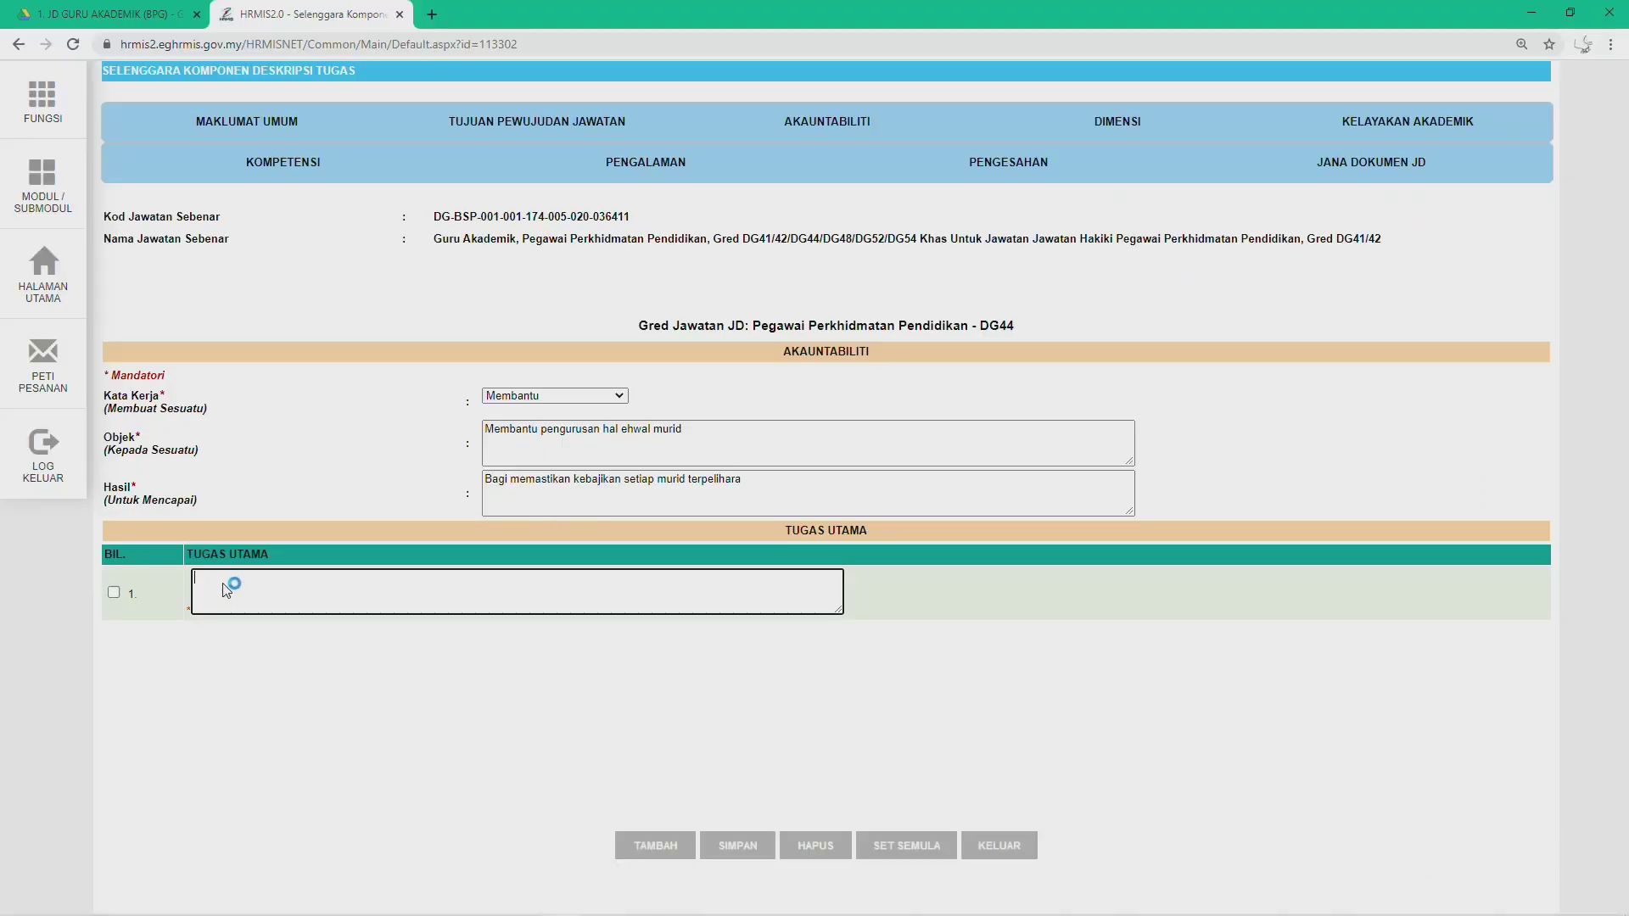
text(a.	Memastikan persekitaran yang kondusif untuk PdP)
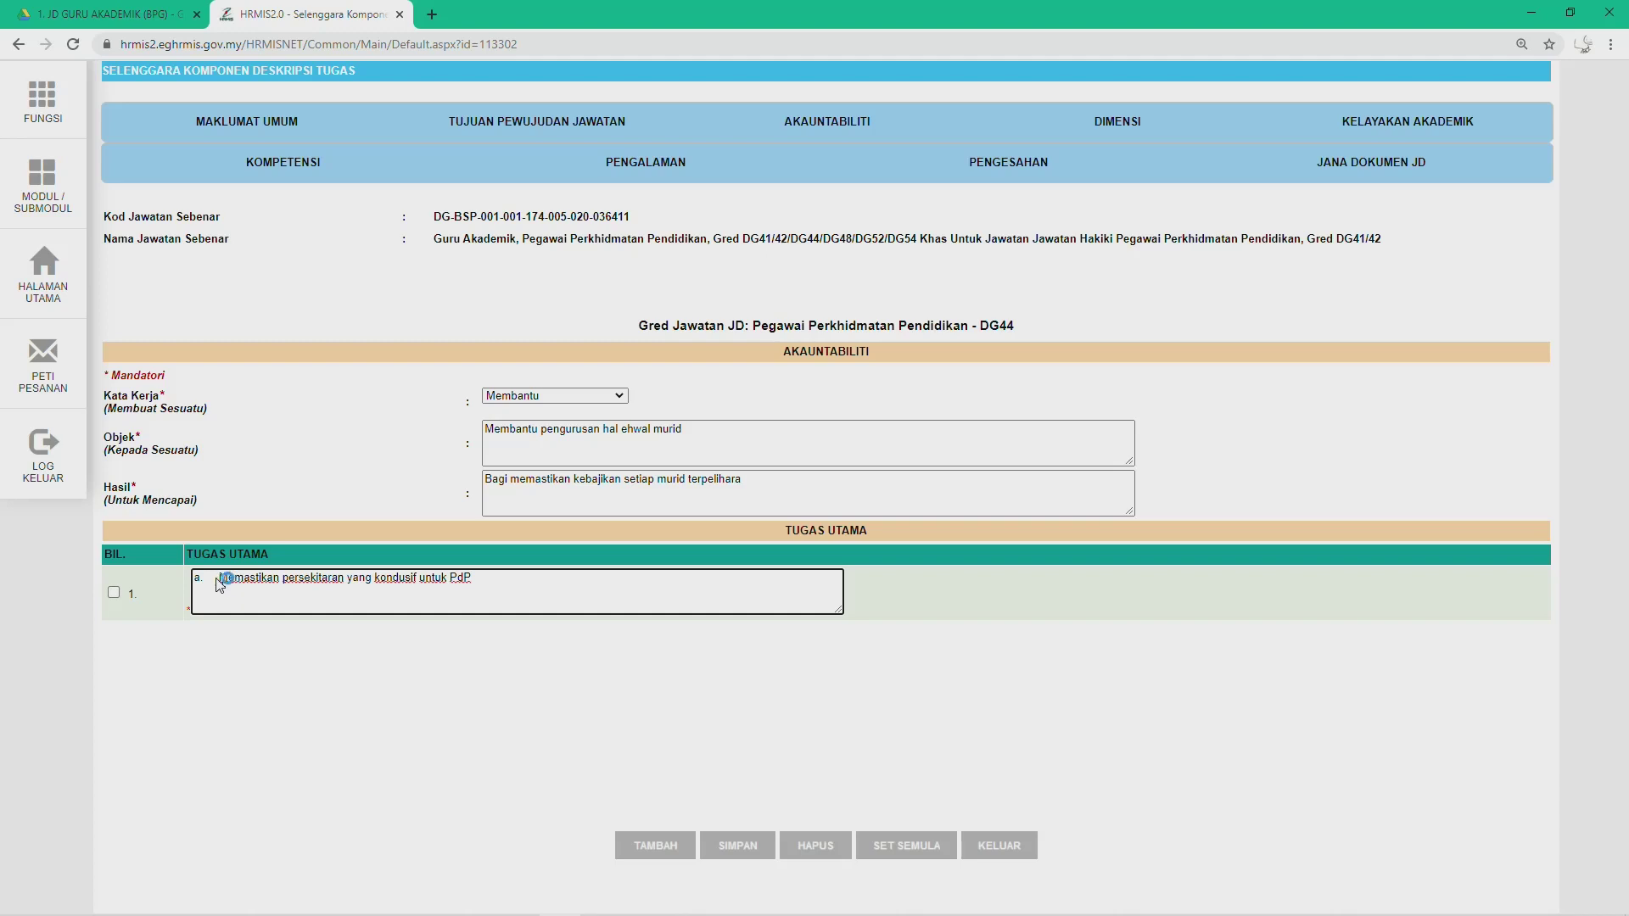
key(BackSpace)
key(BackSpace)
key(BackSpace)
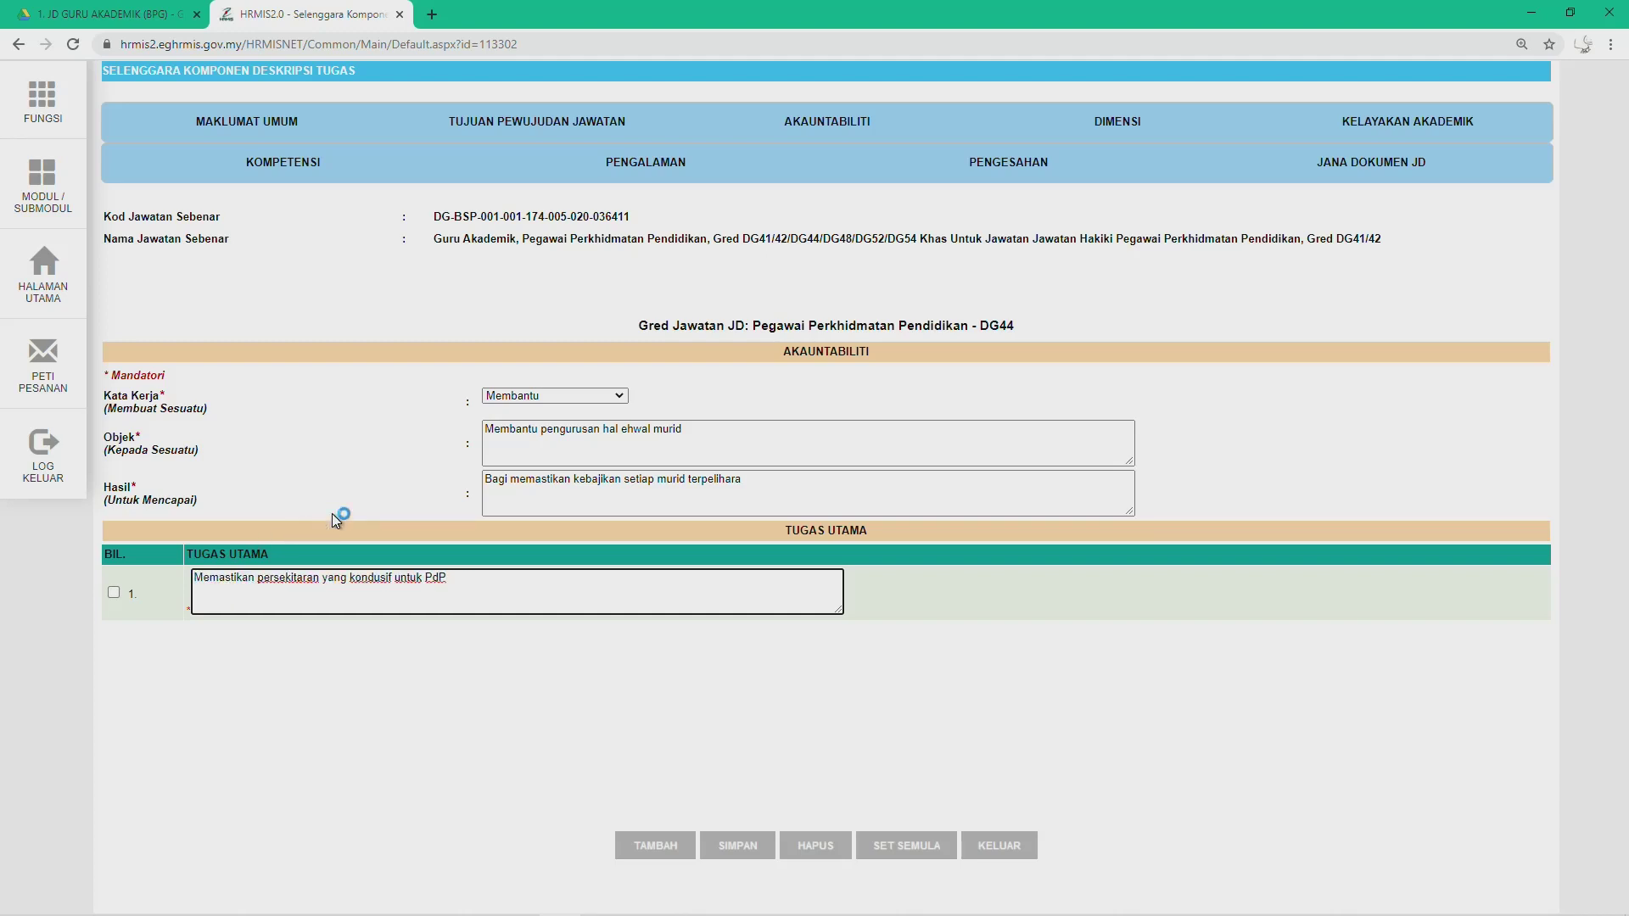
click(641, 847)
Step: Fill duty row 2 with item b from the DG44 cell, removing its 'b.' marker
click(218, 645)
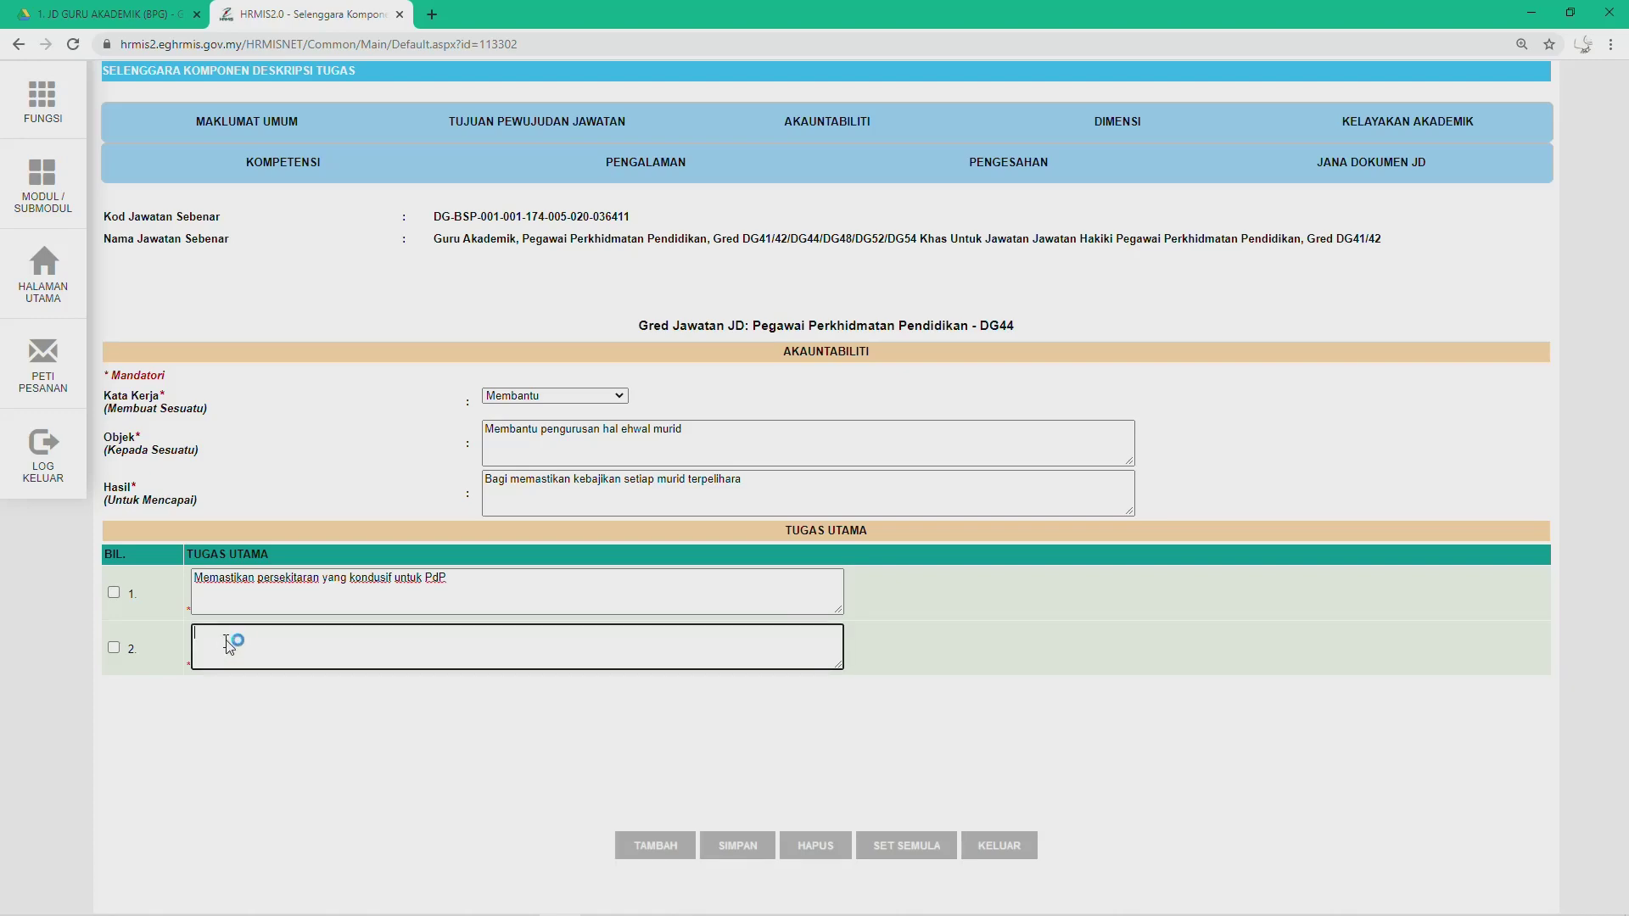
key(alt+Tab)
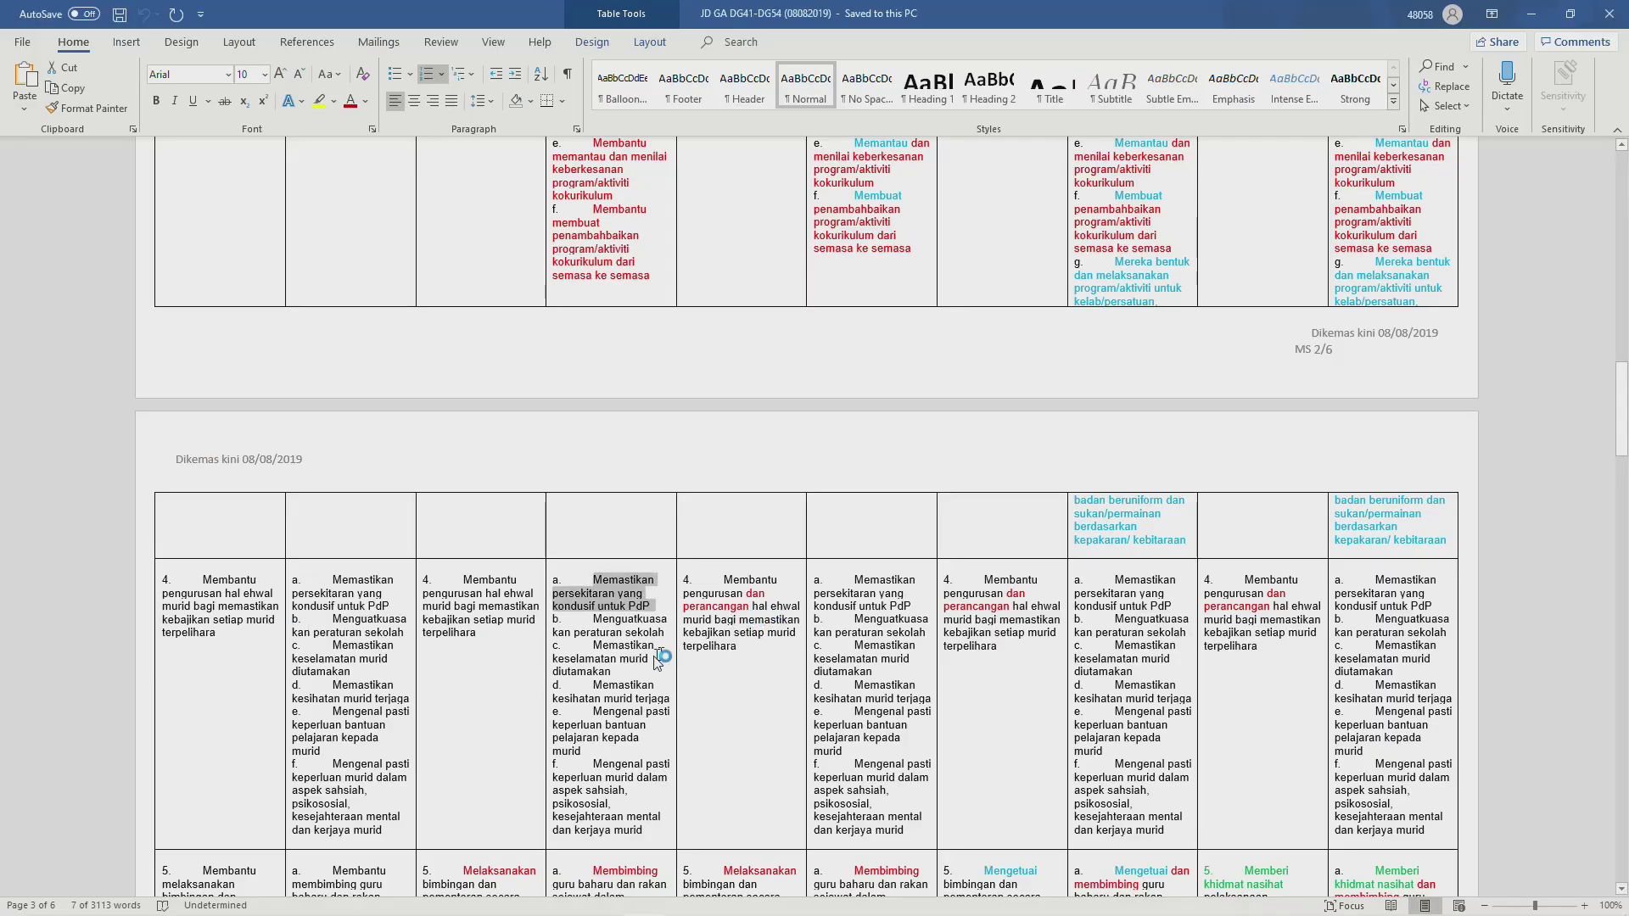
drag(593, 619, 662, 638)
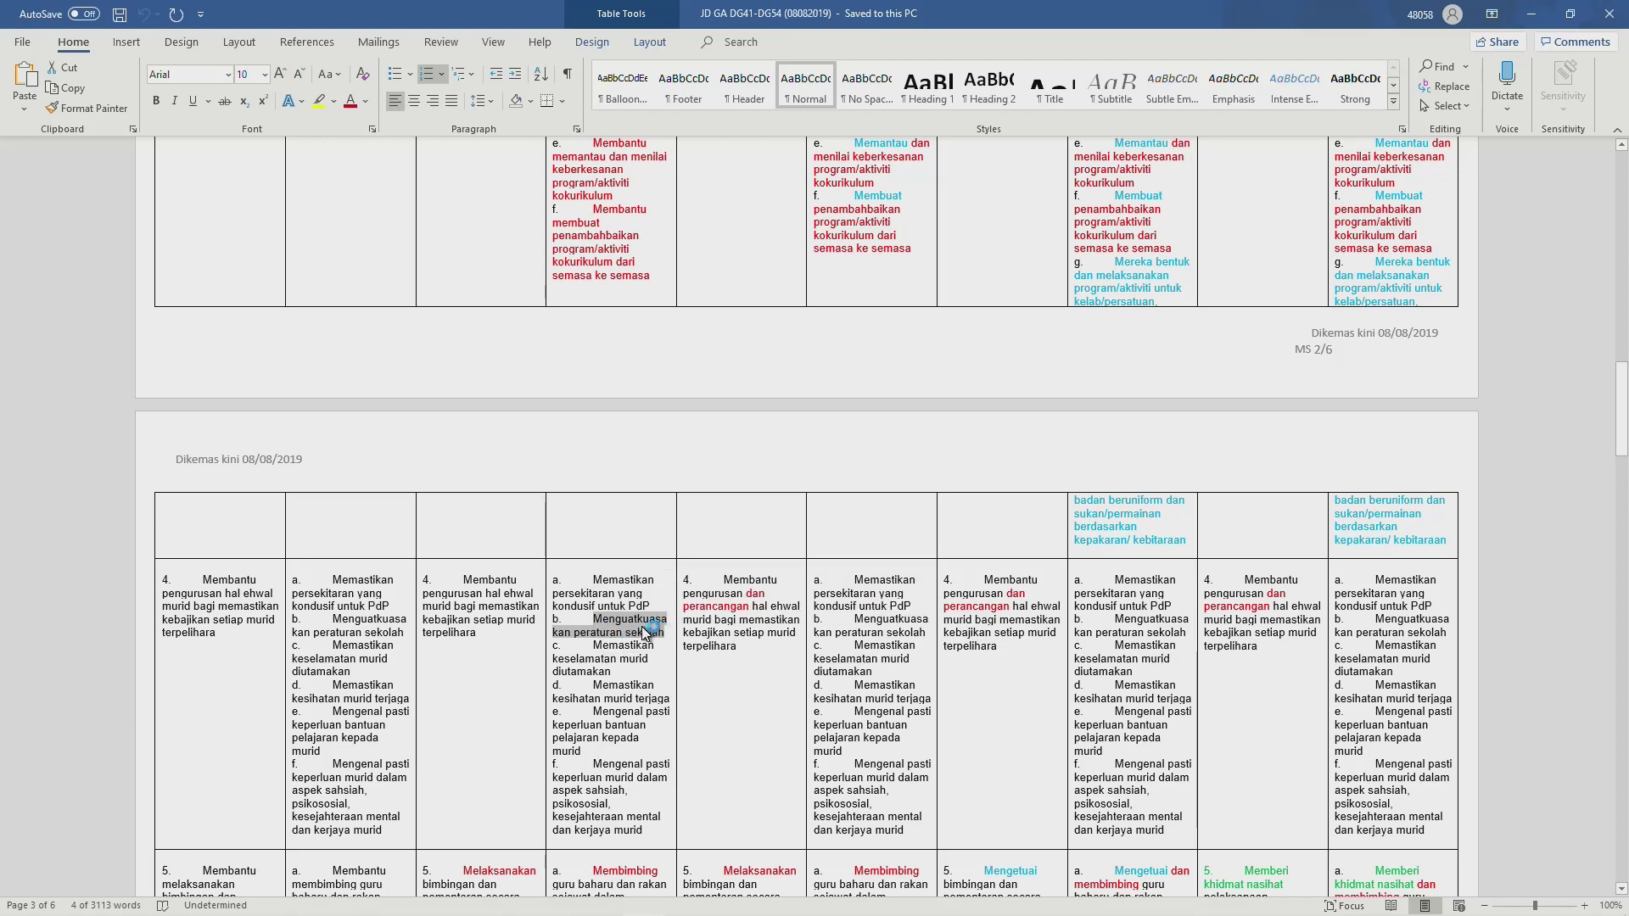
key(alt+Tab)
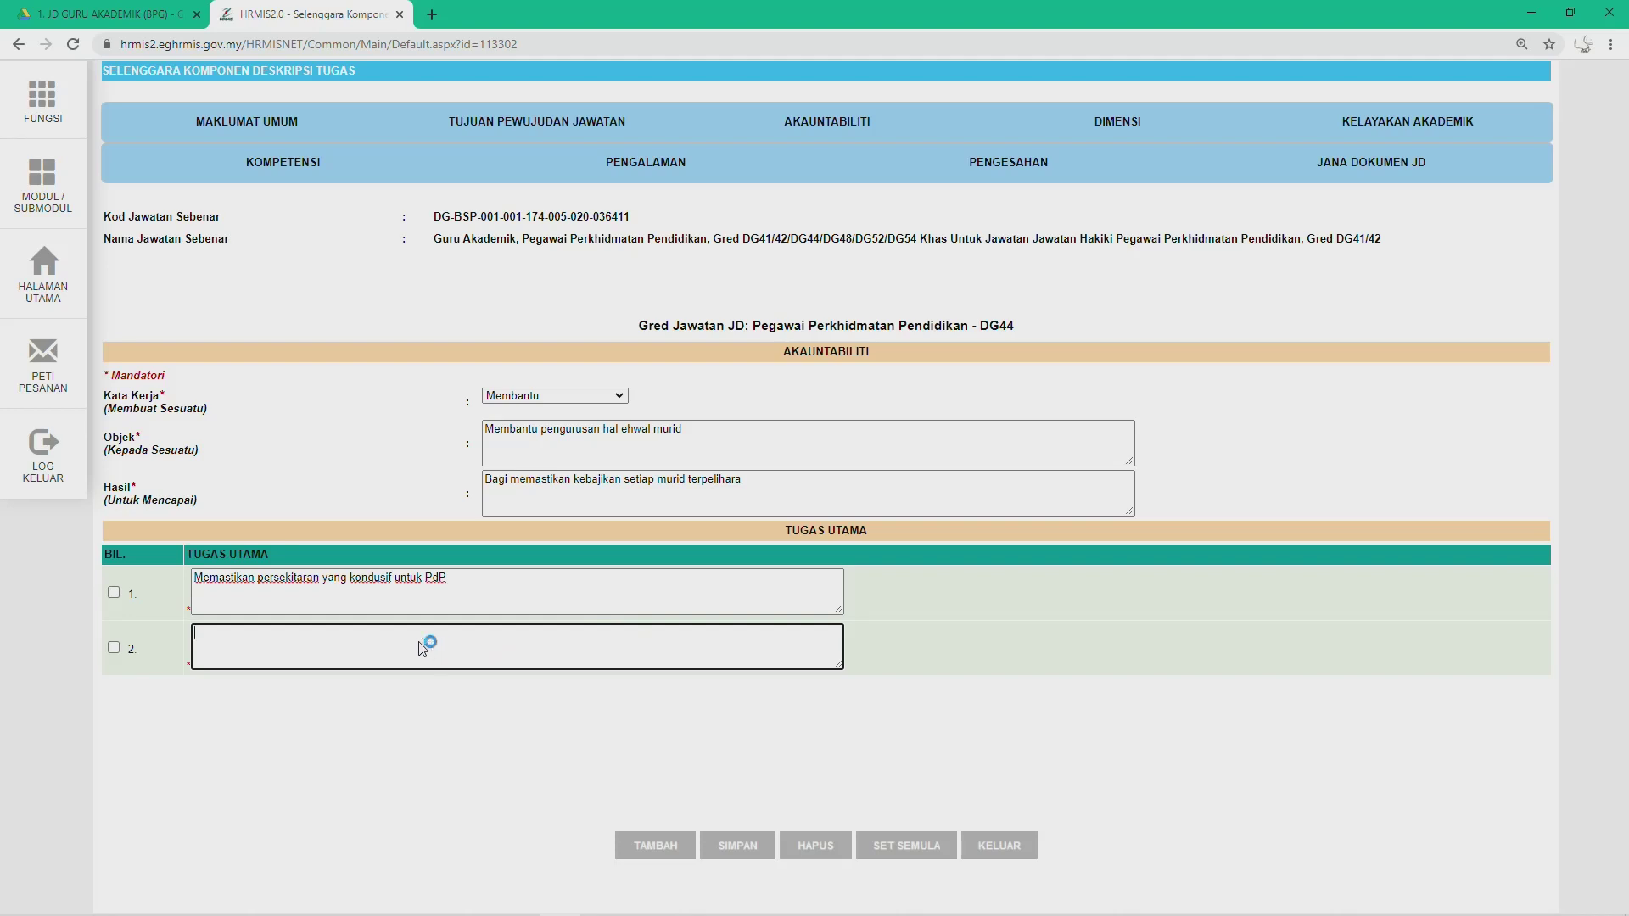
text(b.	Menguatkuasakan peraturan sekolah)
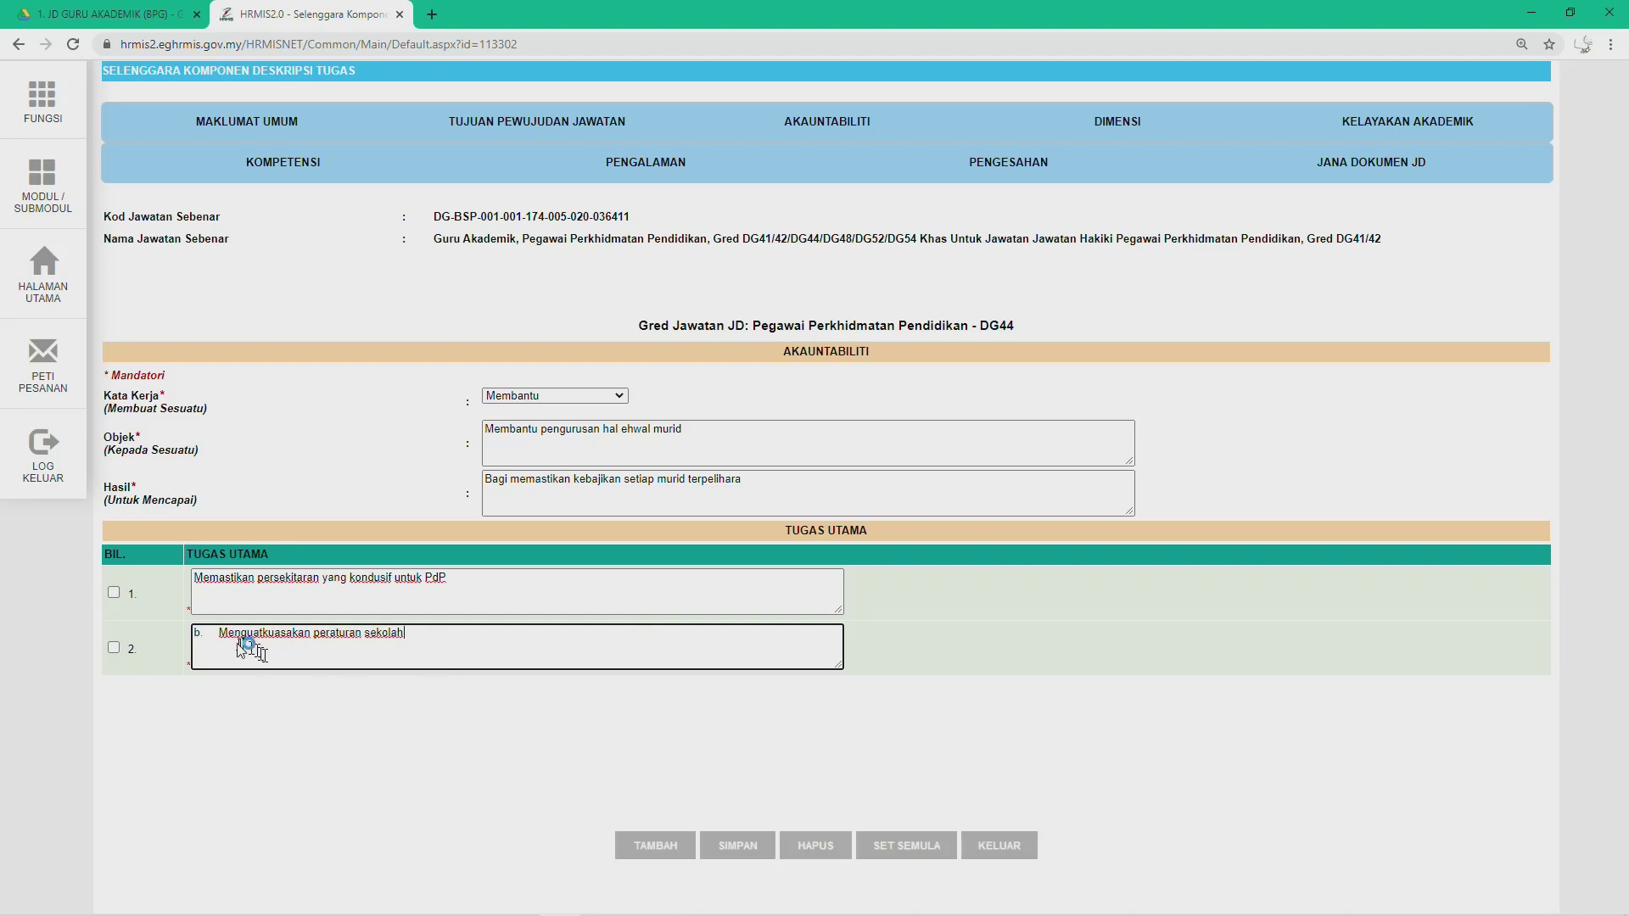
click(219, 635)
key(BackSpace)
key(BackSpace)
key(BackSpace)
click(636, 844)
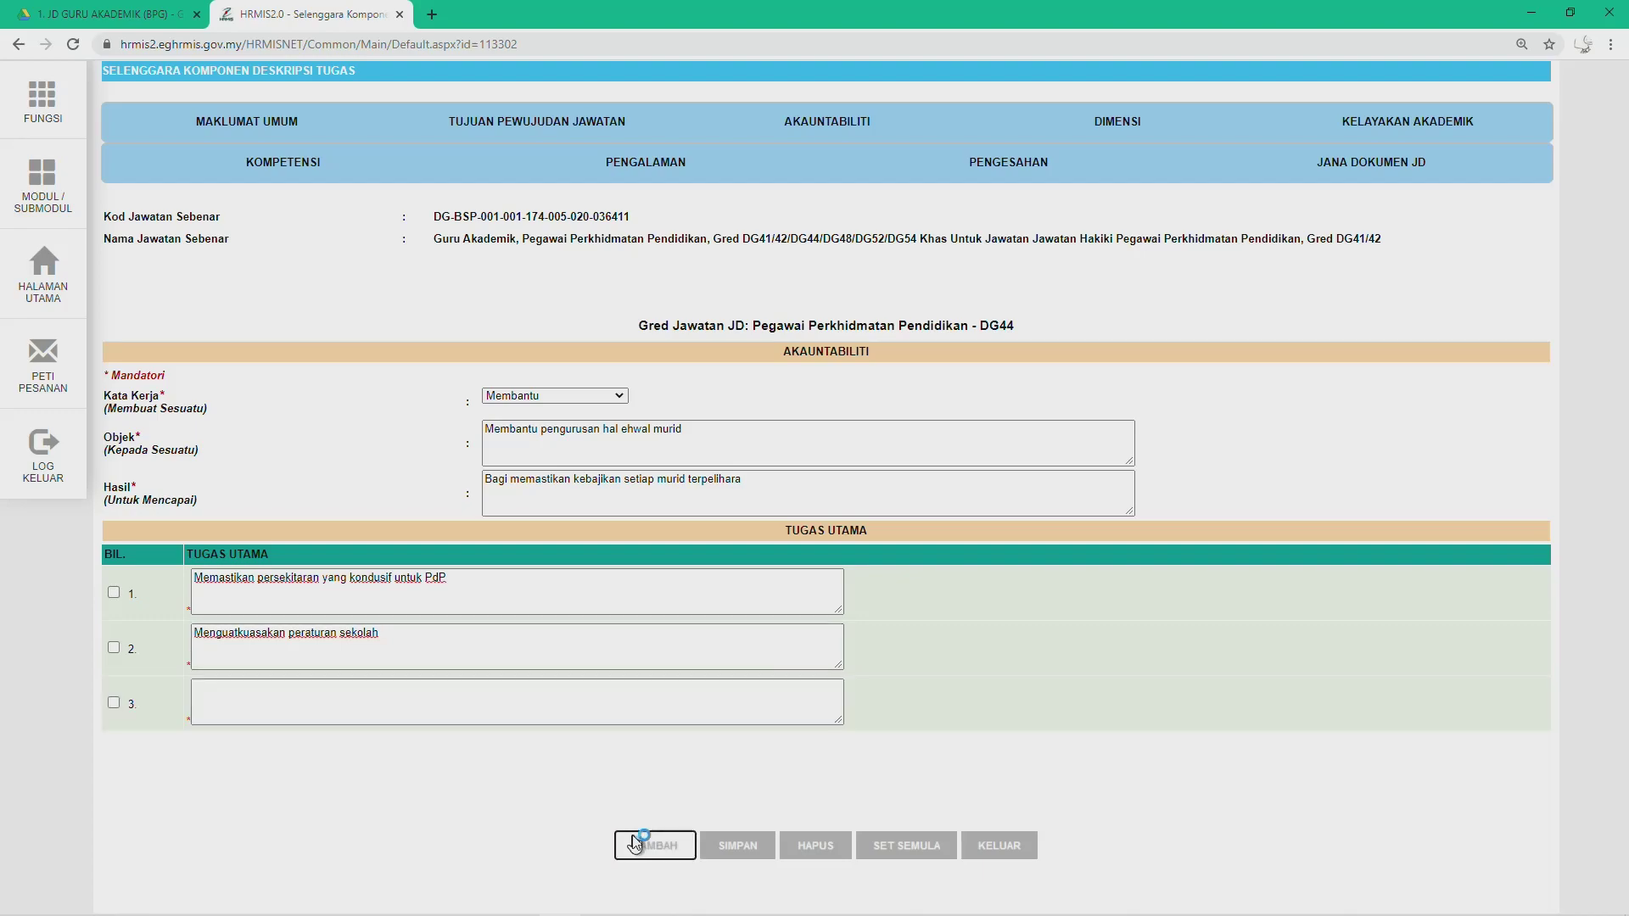
Step: Fill duty row 3 with 'Memastikan keselamatan murid diutamakan', without the 'c.' marker
key(alt+Tab)
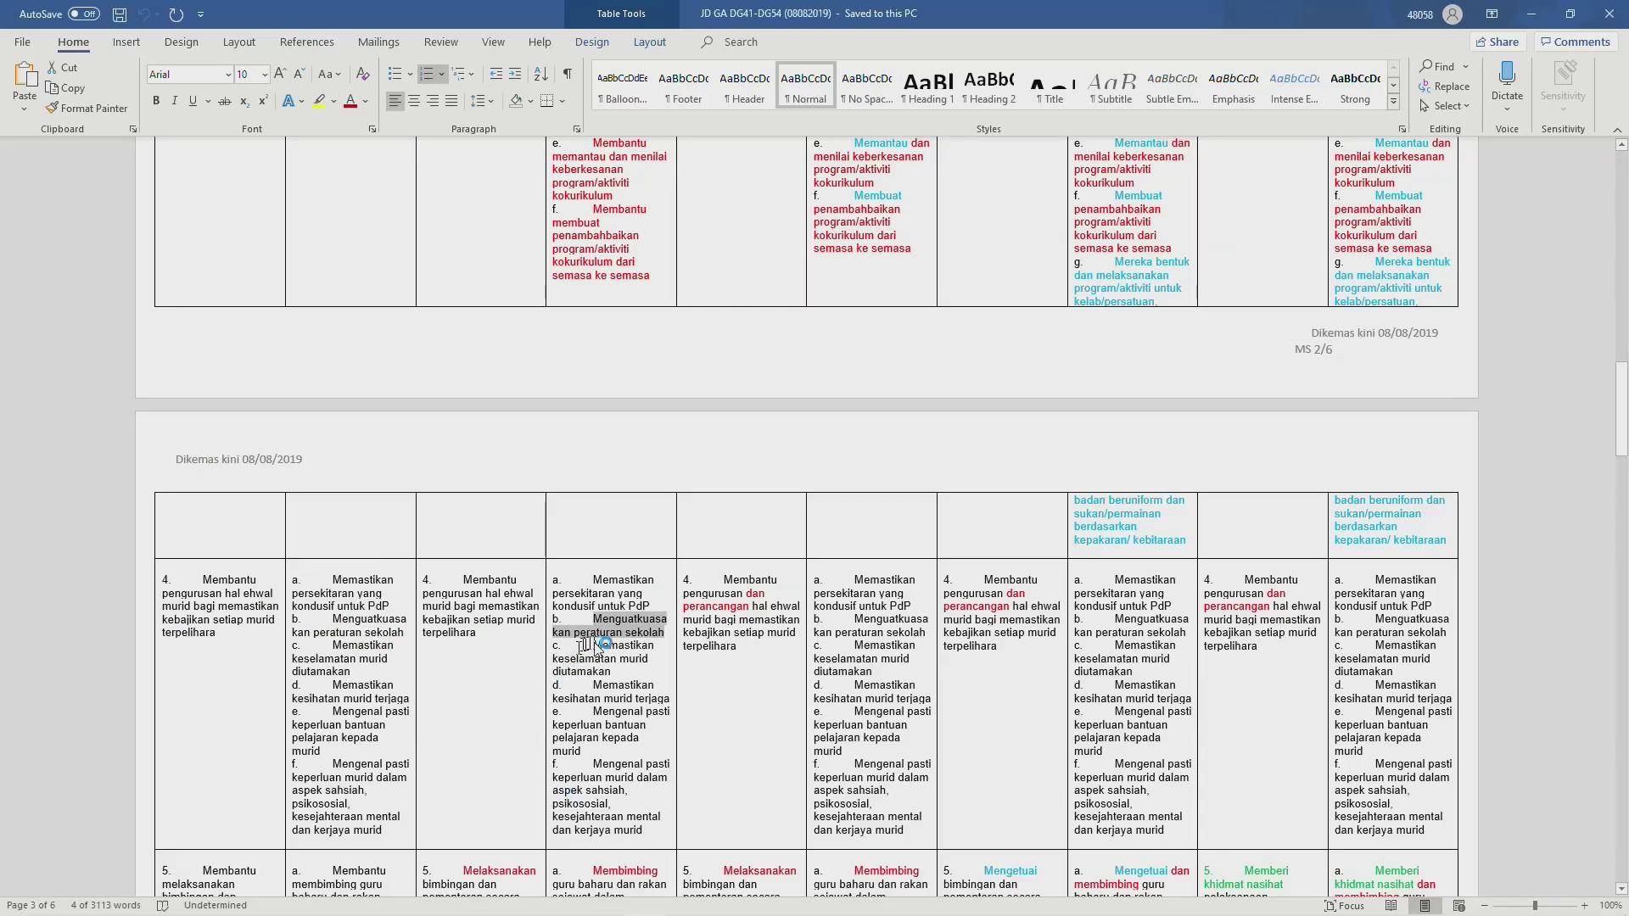
drag(598, 647, 615, 682)
key(ctrl+c)
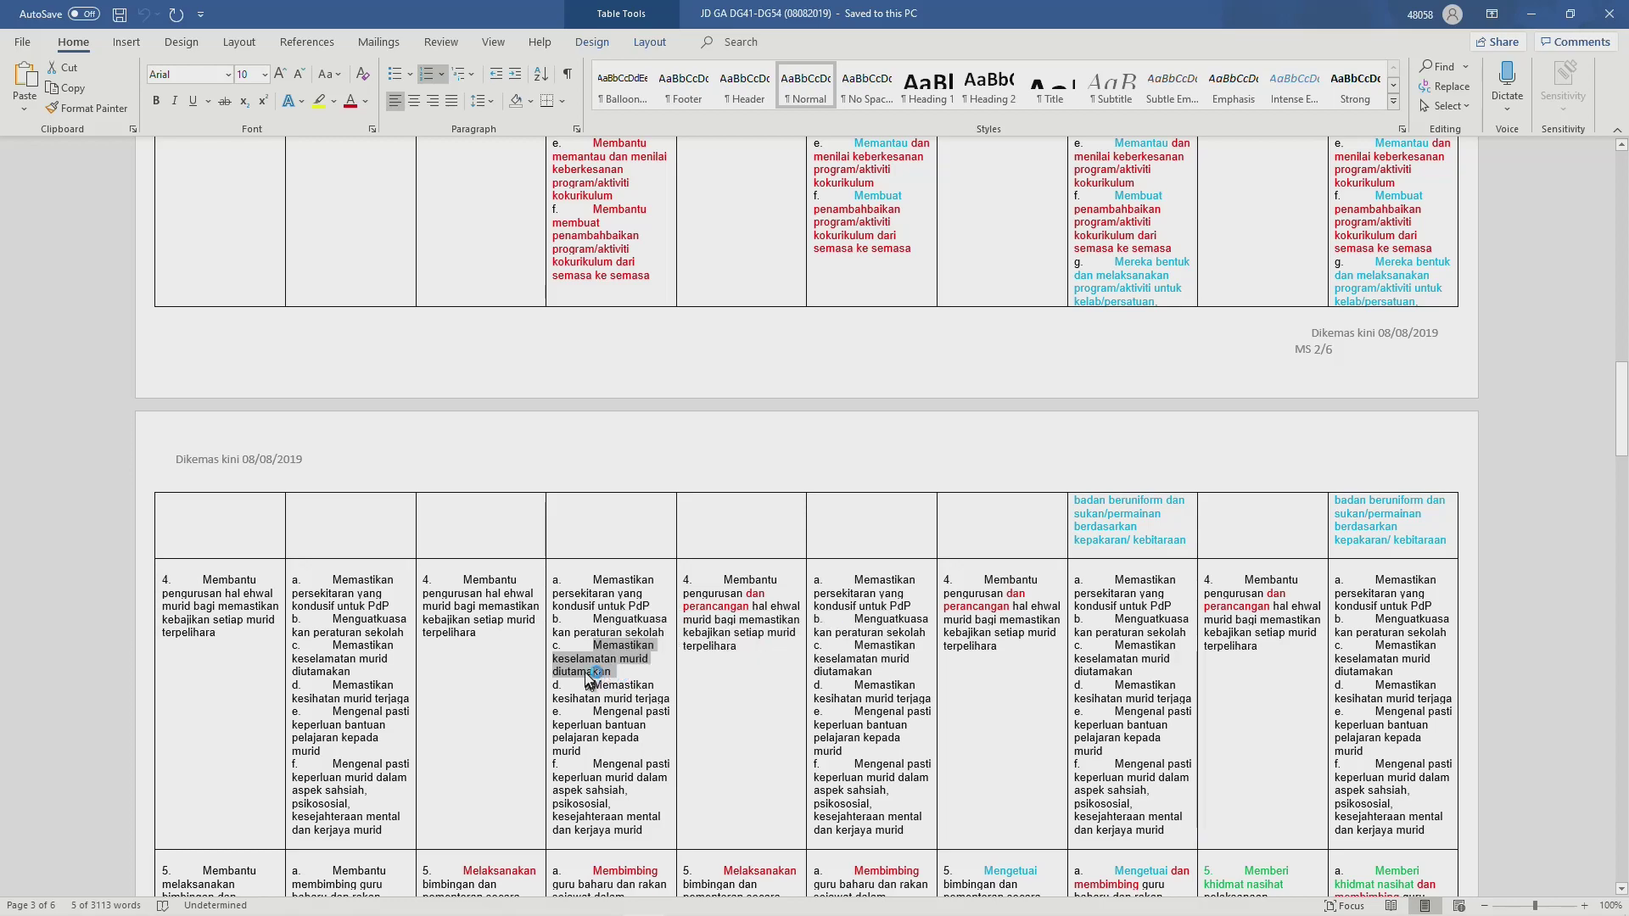
key(alt+Tab)
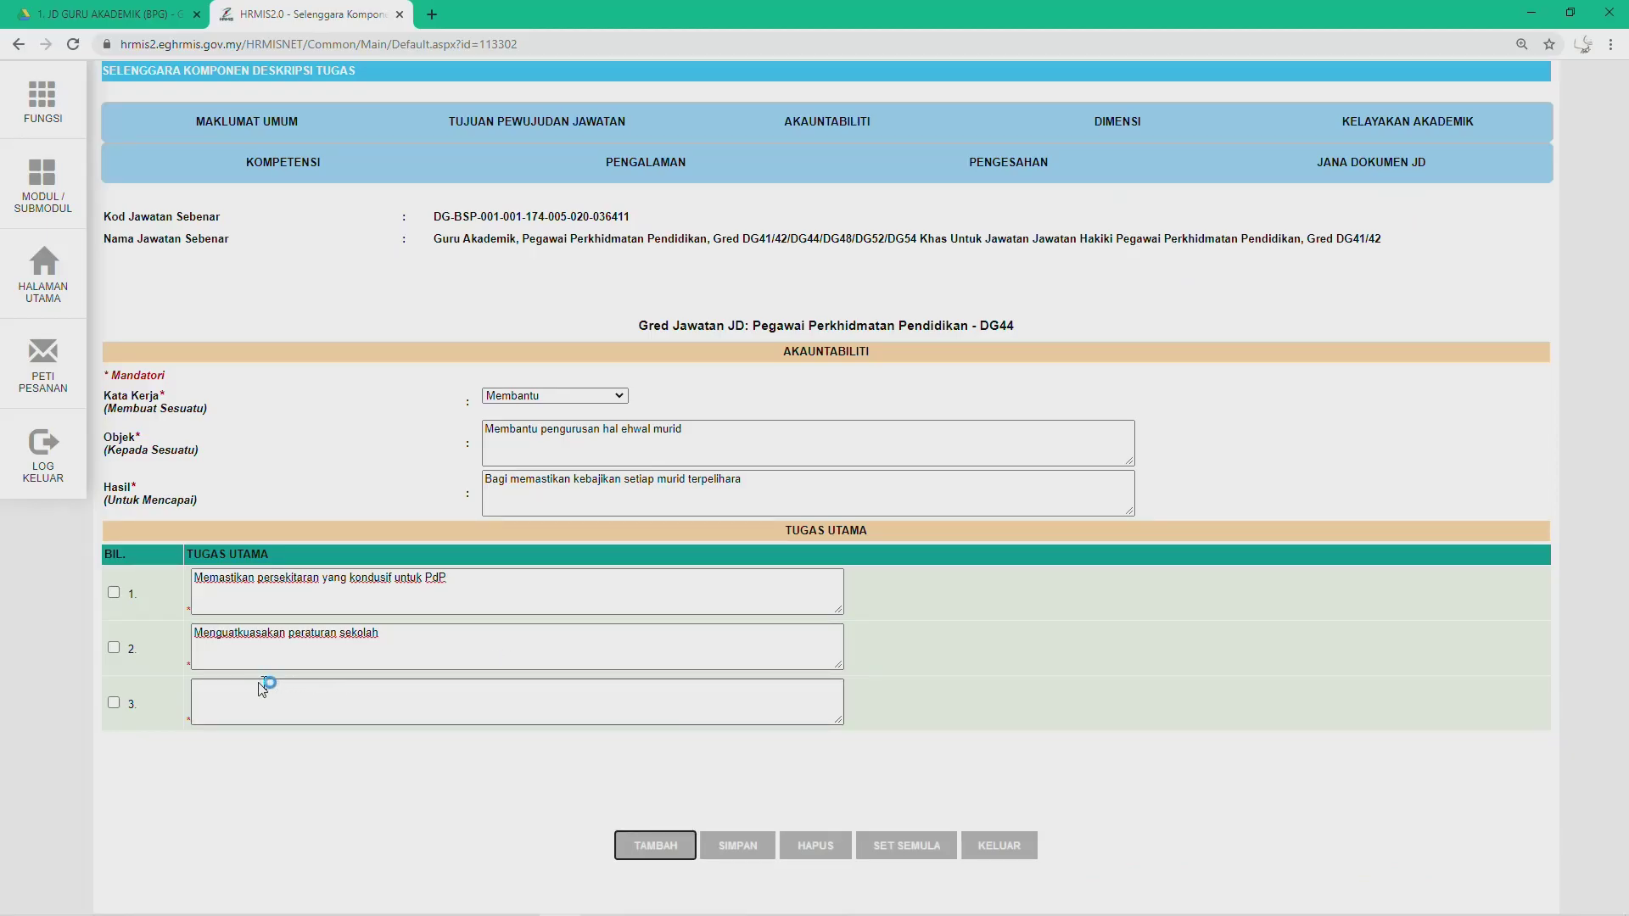
click(246, 701)
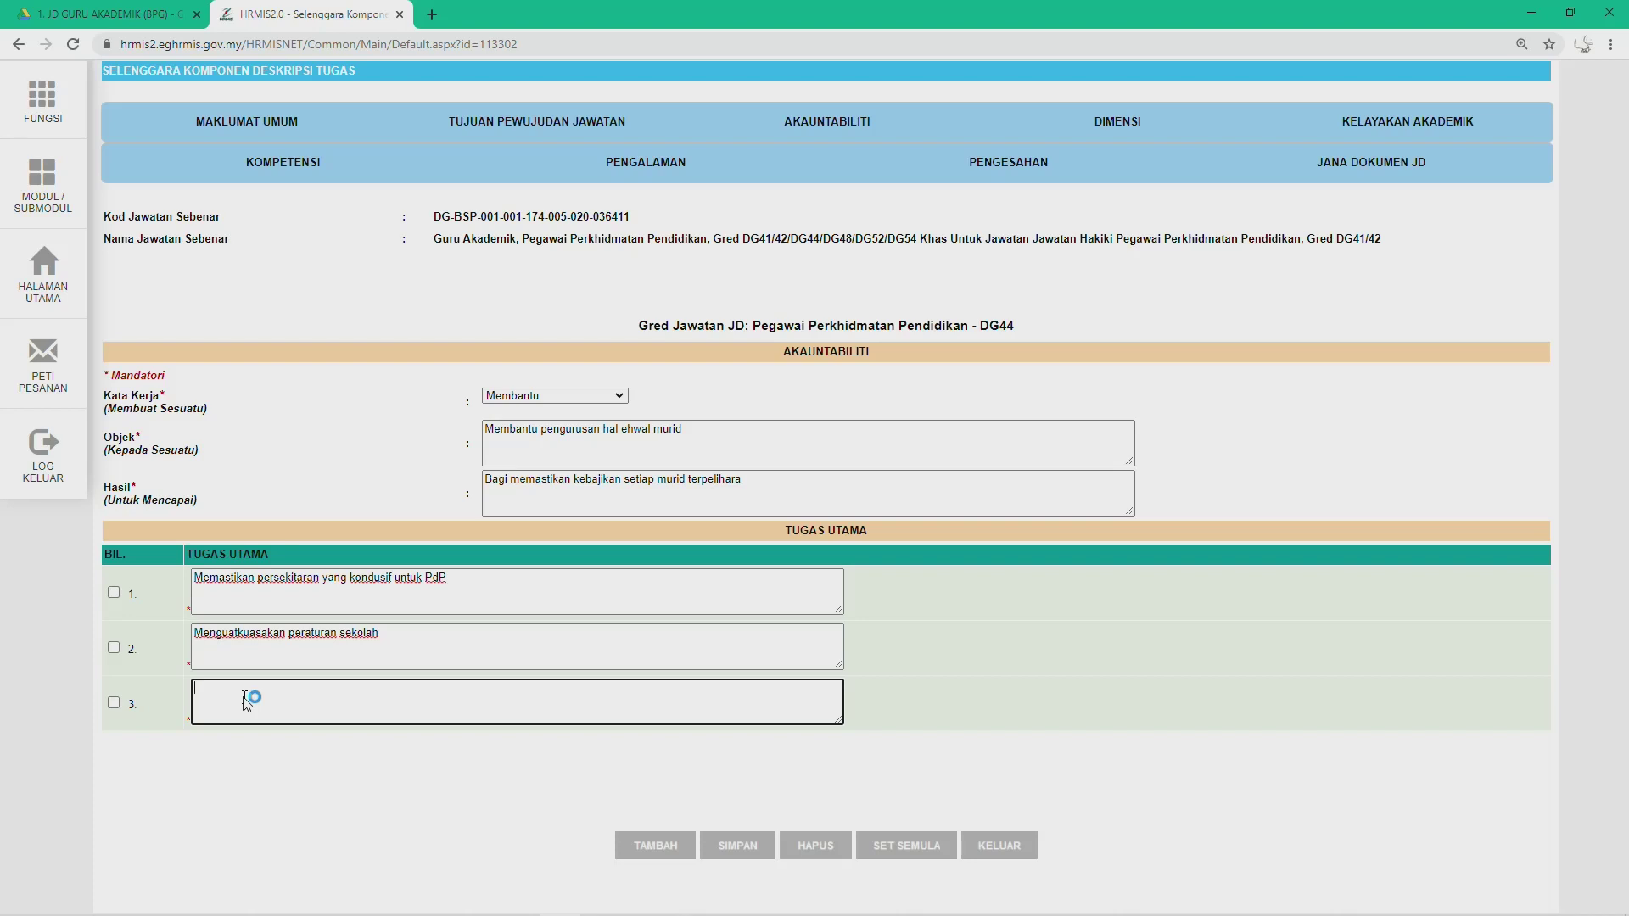
key(ctrl+v)
click(219, 689)
key(BackSpace)
key(BackSpace)
key(BackSpace)
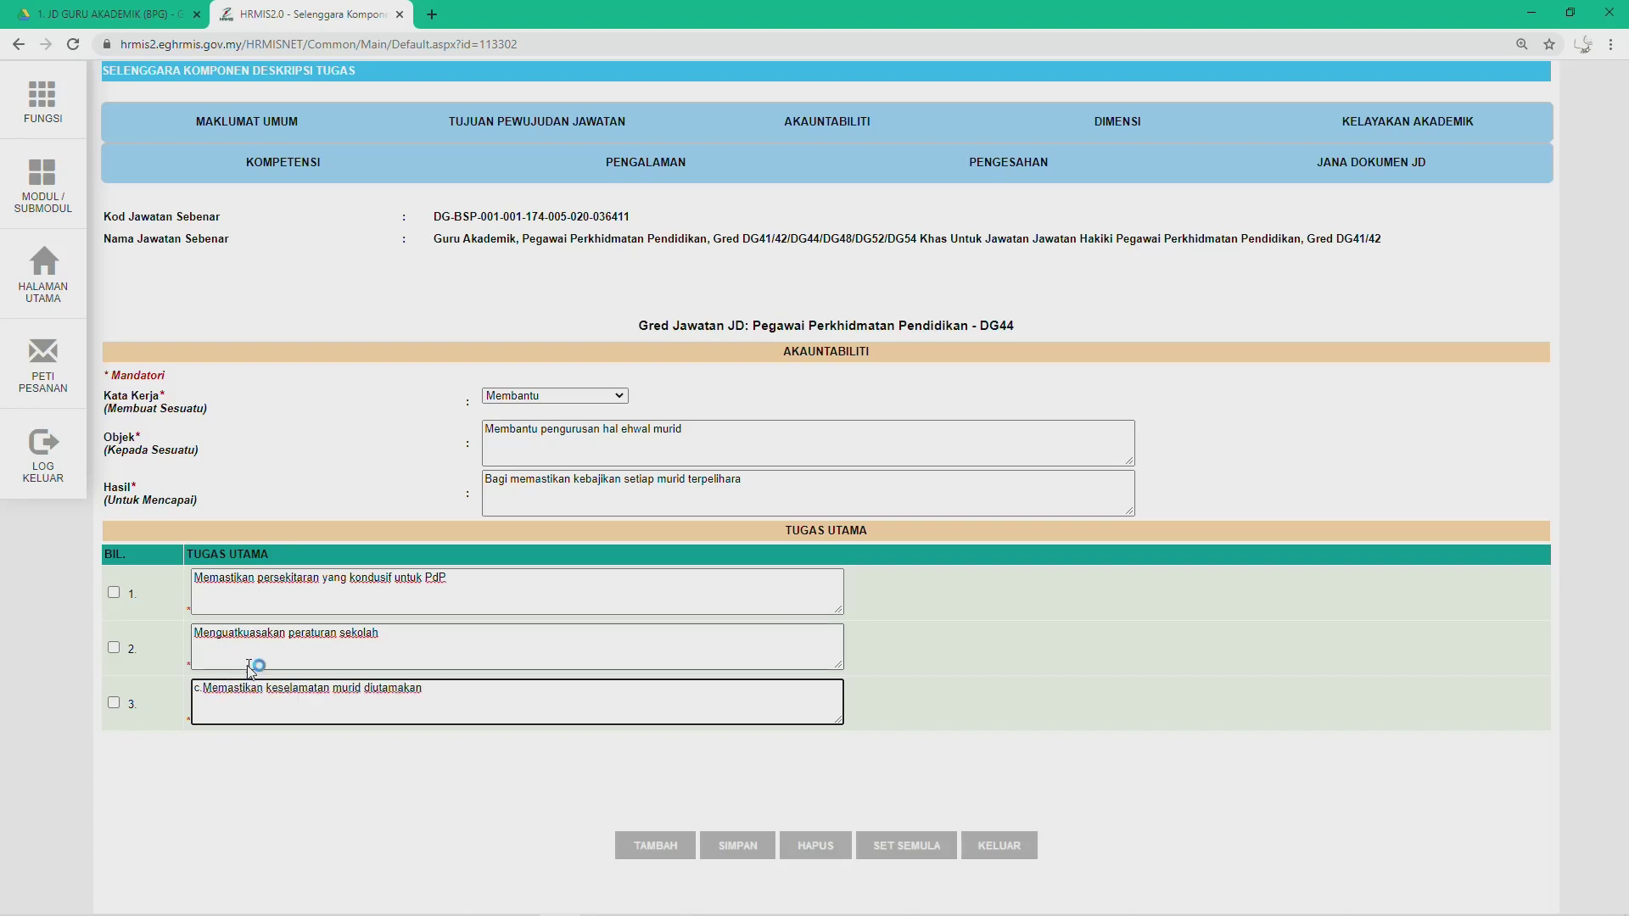
click(652, 845)
Step: Fill duty row 4 with 'Memastikan kesihatan murid terjaga', without the 'd.' marker
click(260, 764)
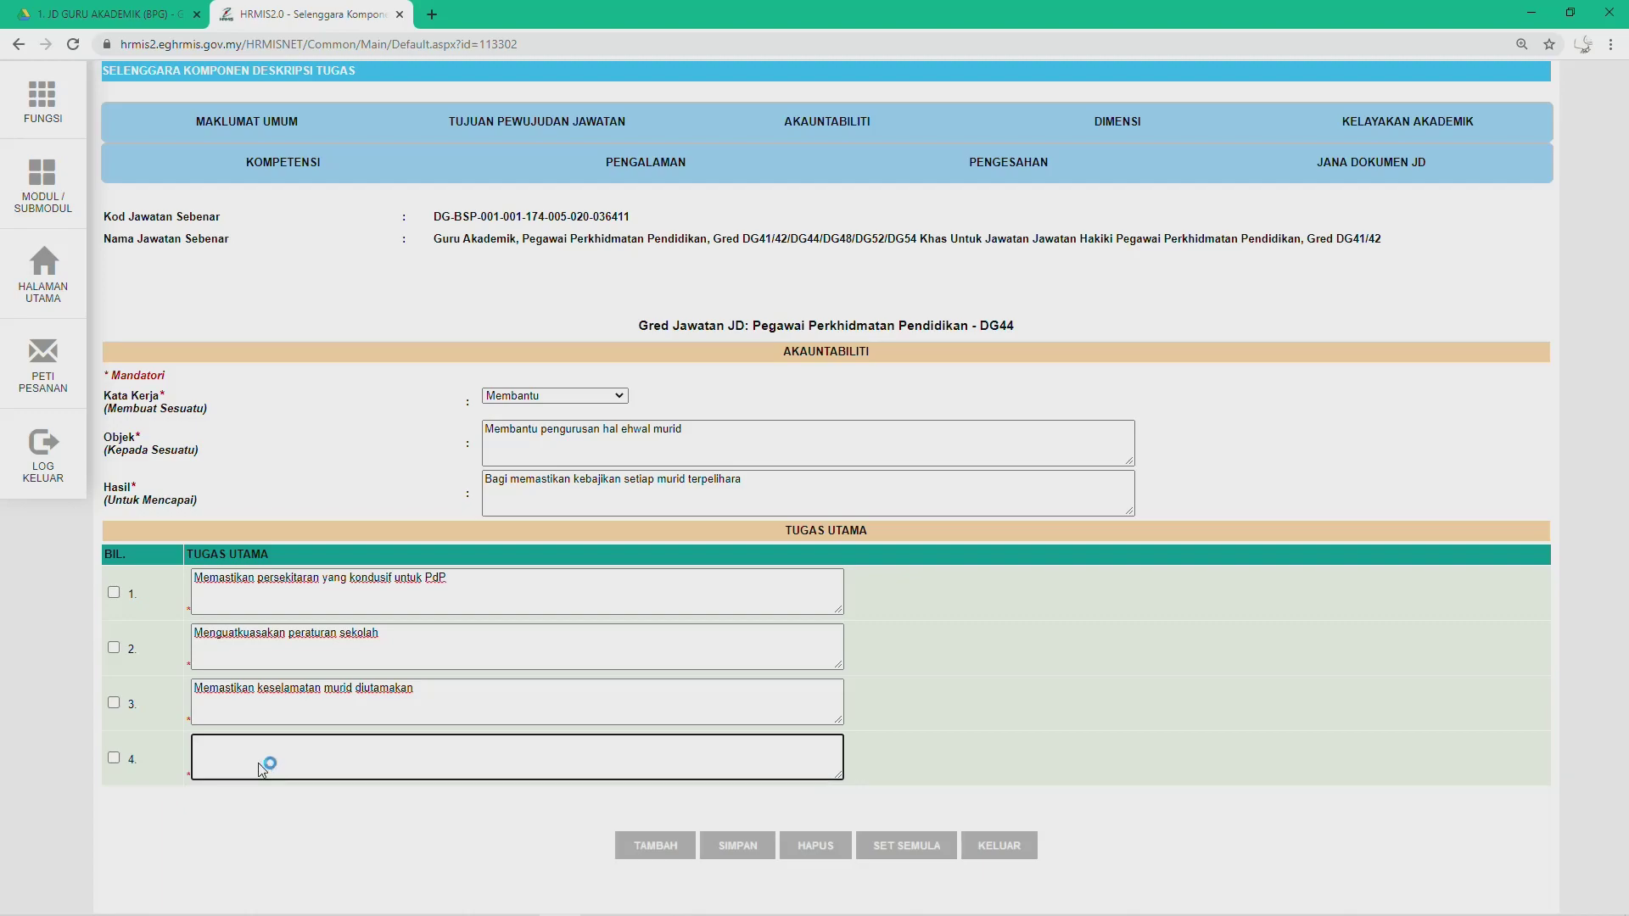
key(alt+Tab)
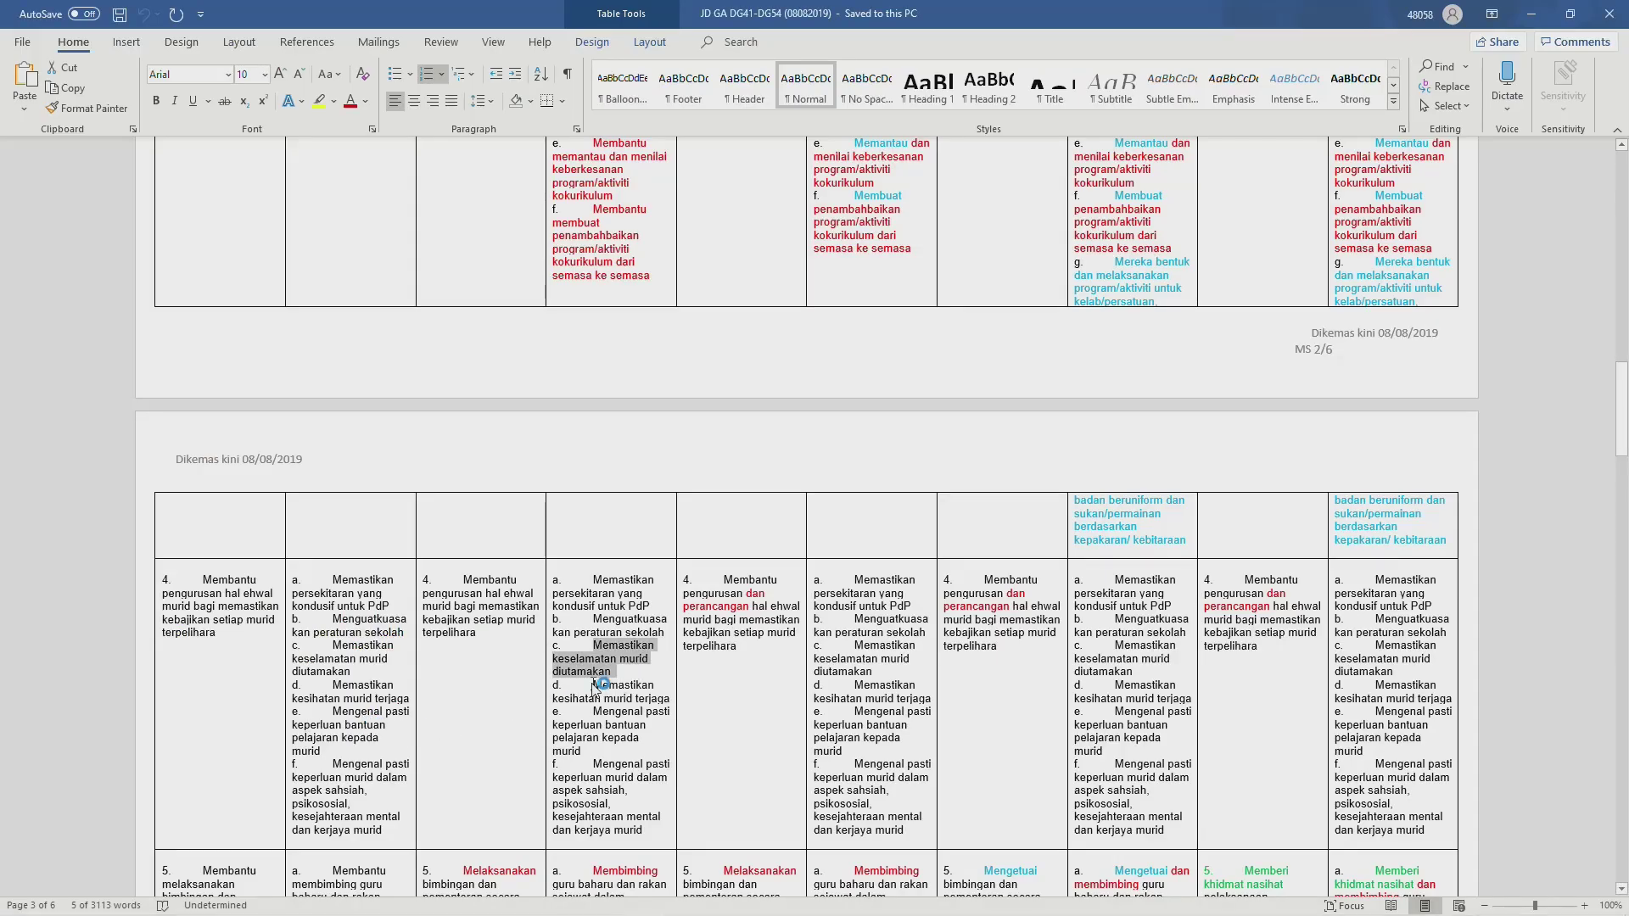
drag(594, 686, 672, 696)
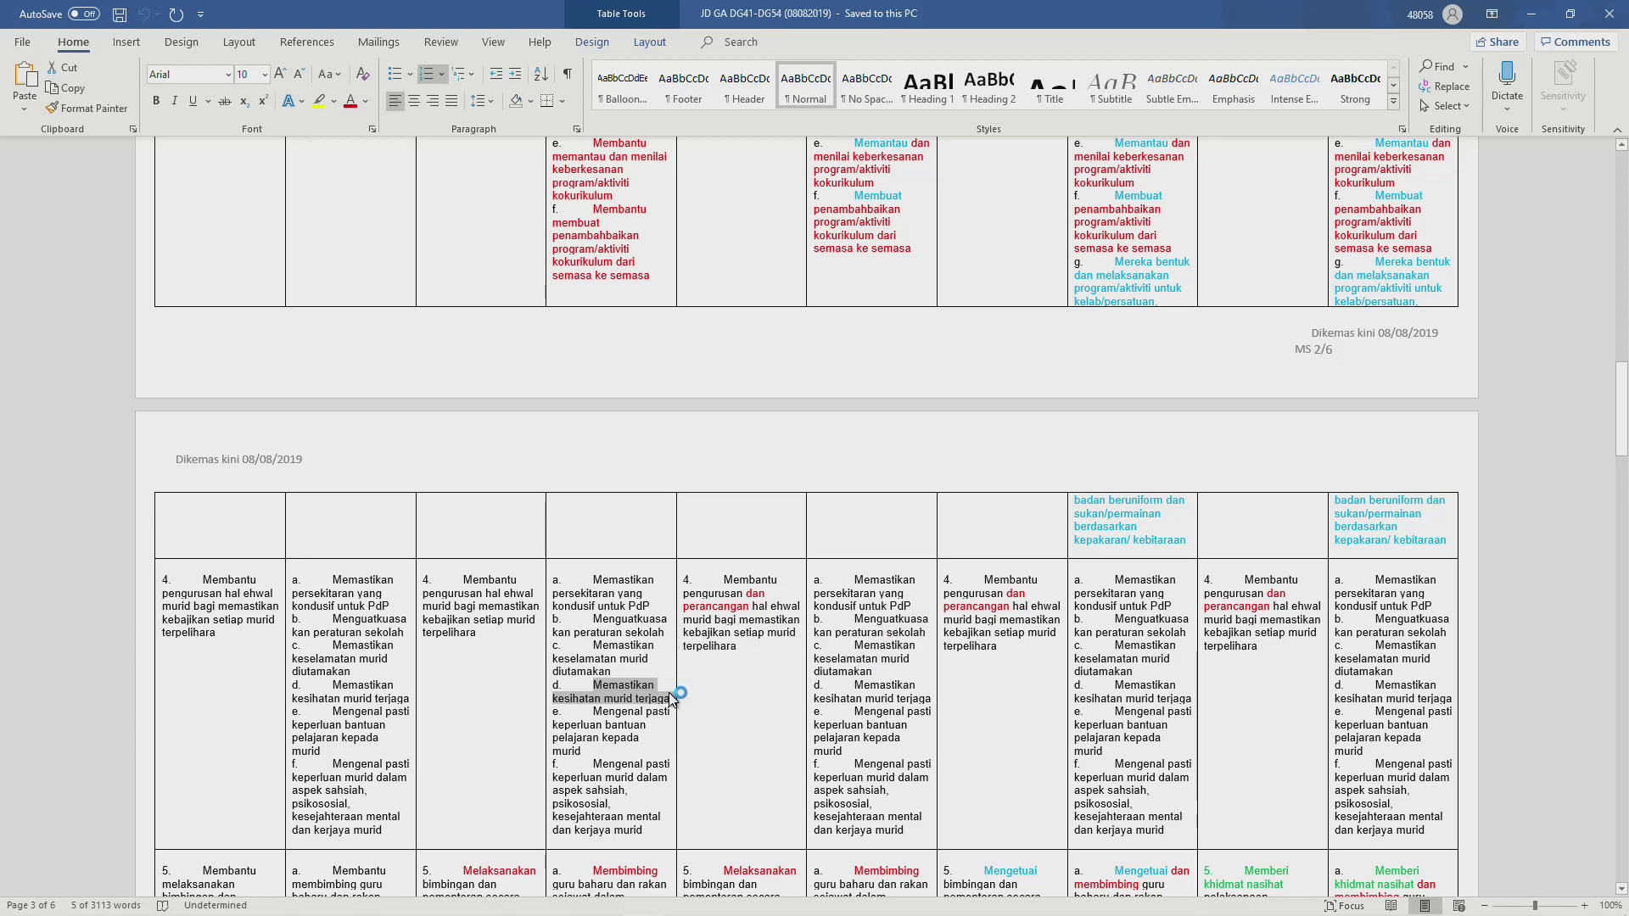
key(alt+Tab)
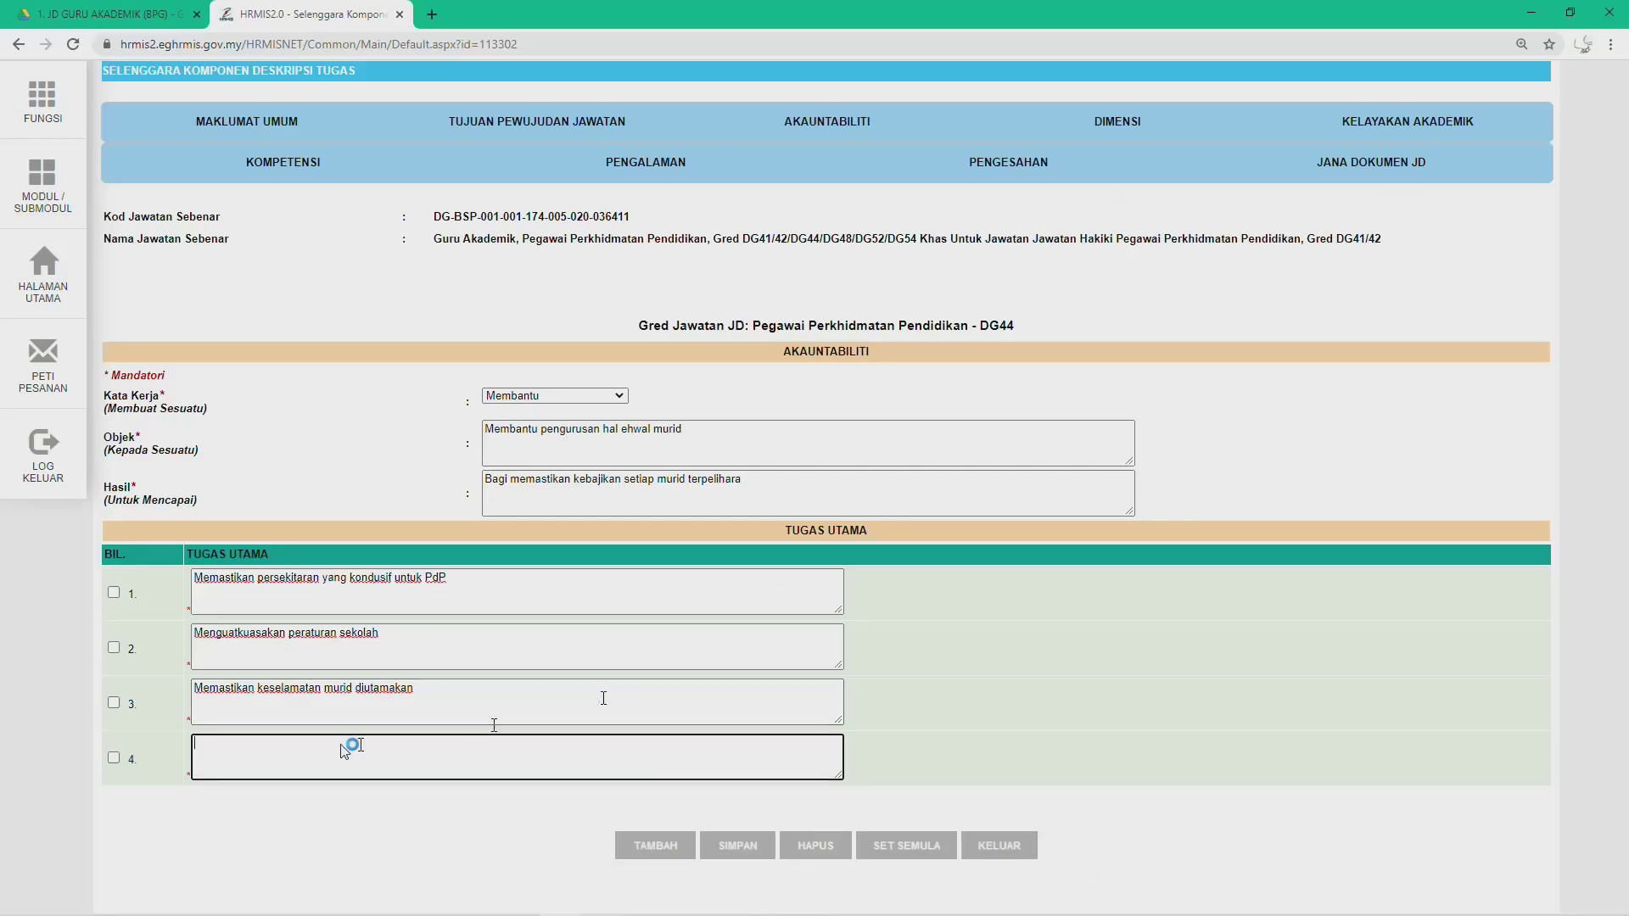
text(d.	Memastikan kesihatan murid terjaga)
key(BackSpace)
key(BackSpace)
key(BackSpace)
click(649, 850)
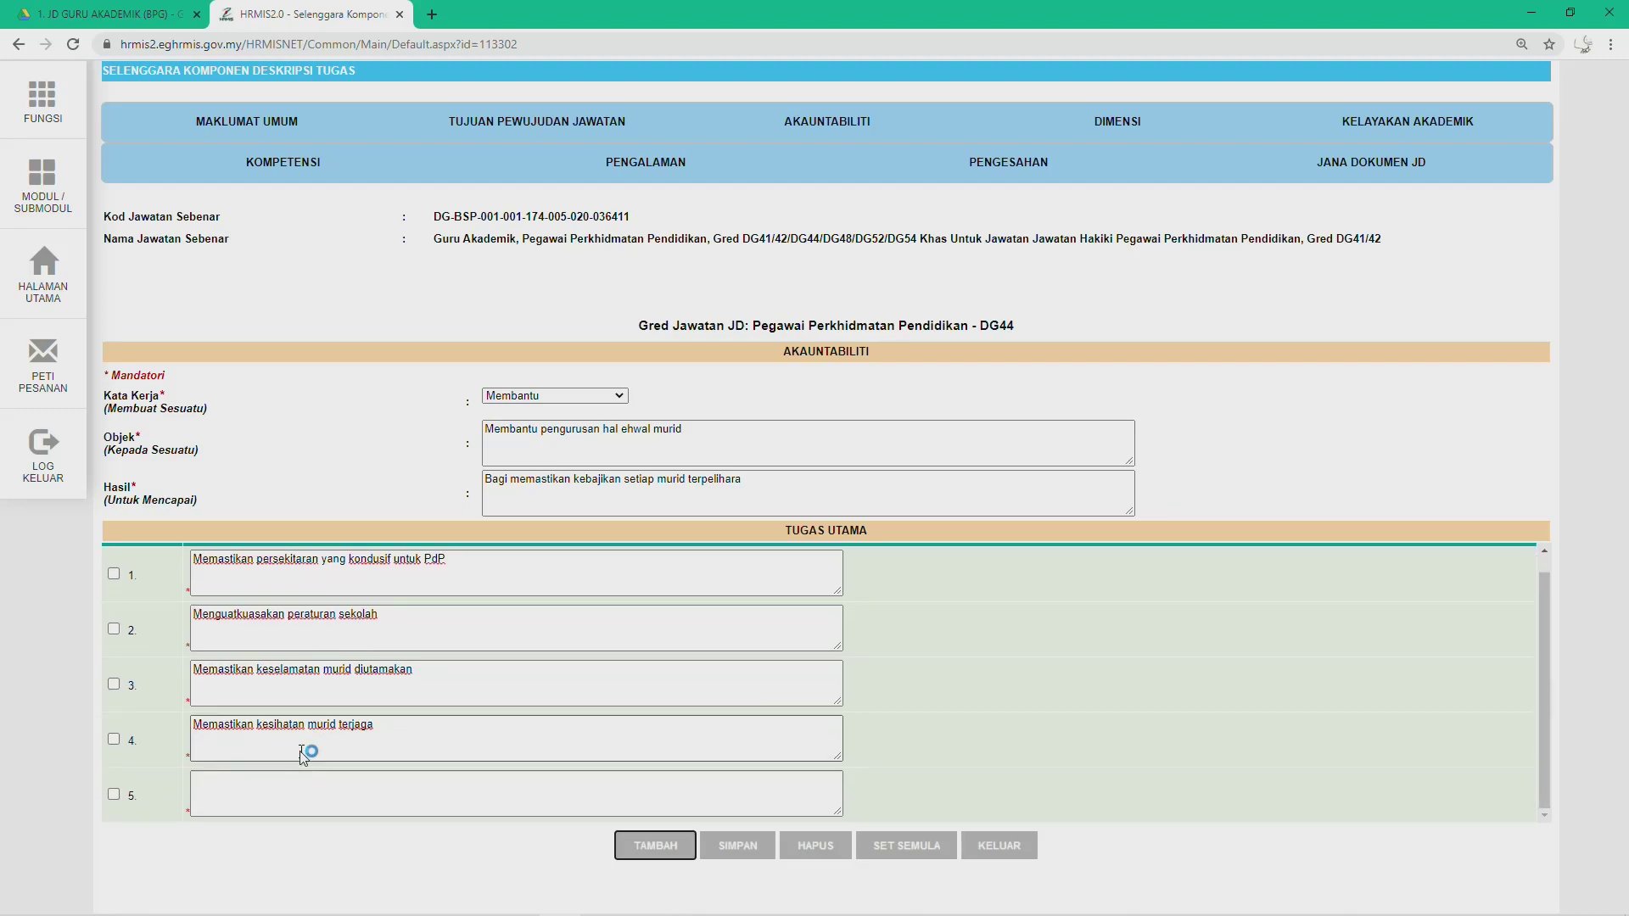
Step: Fill duty row 5 with item e on identifying students' learning-support needs, without 'e.'
key(alt+Tab)
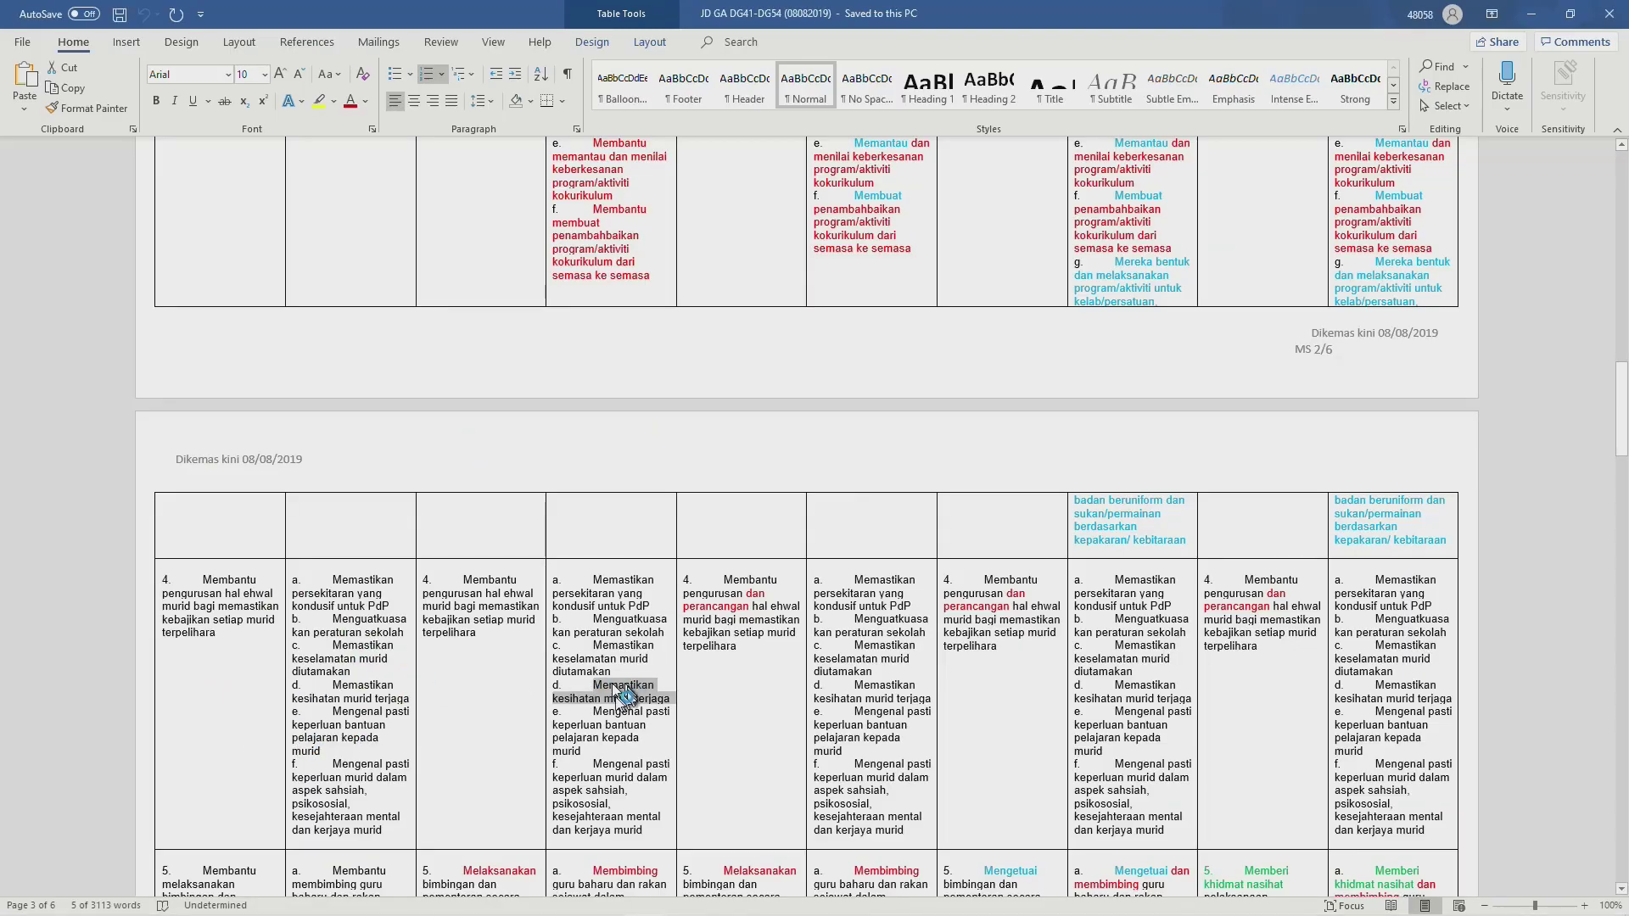
drag(598, 713, 592, 751)
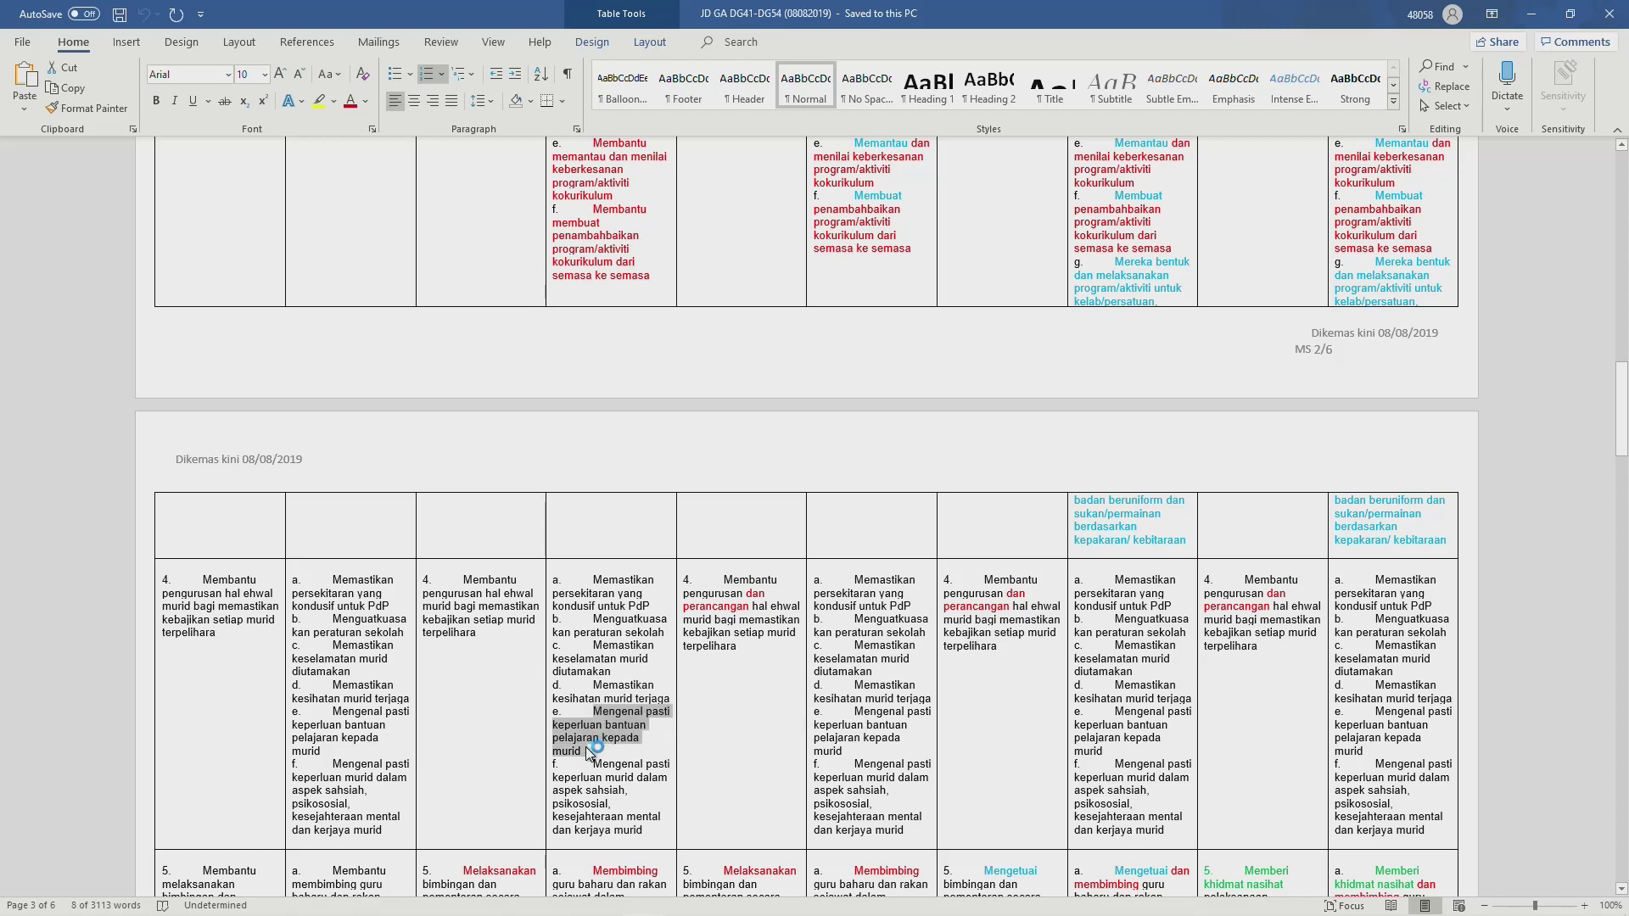
key(alt+Tab)
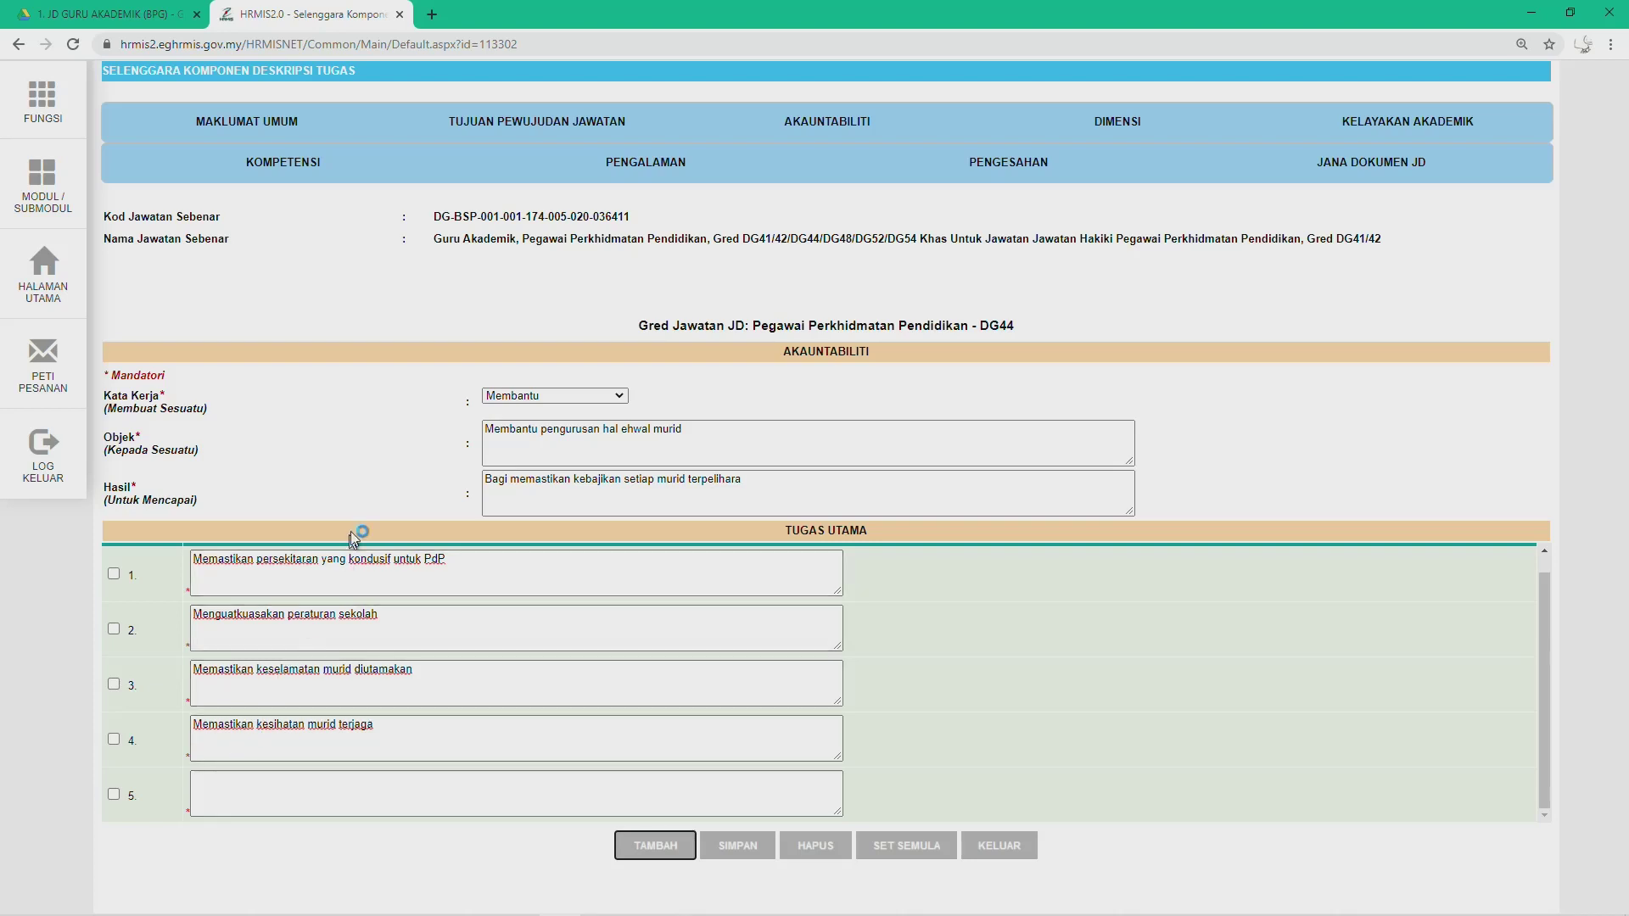
click(233, 787)
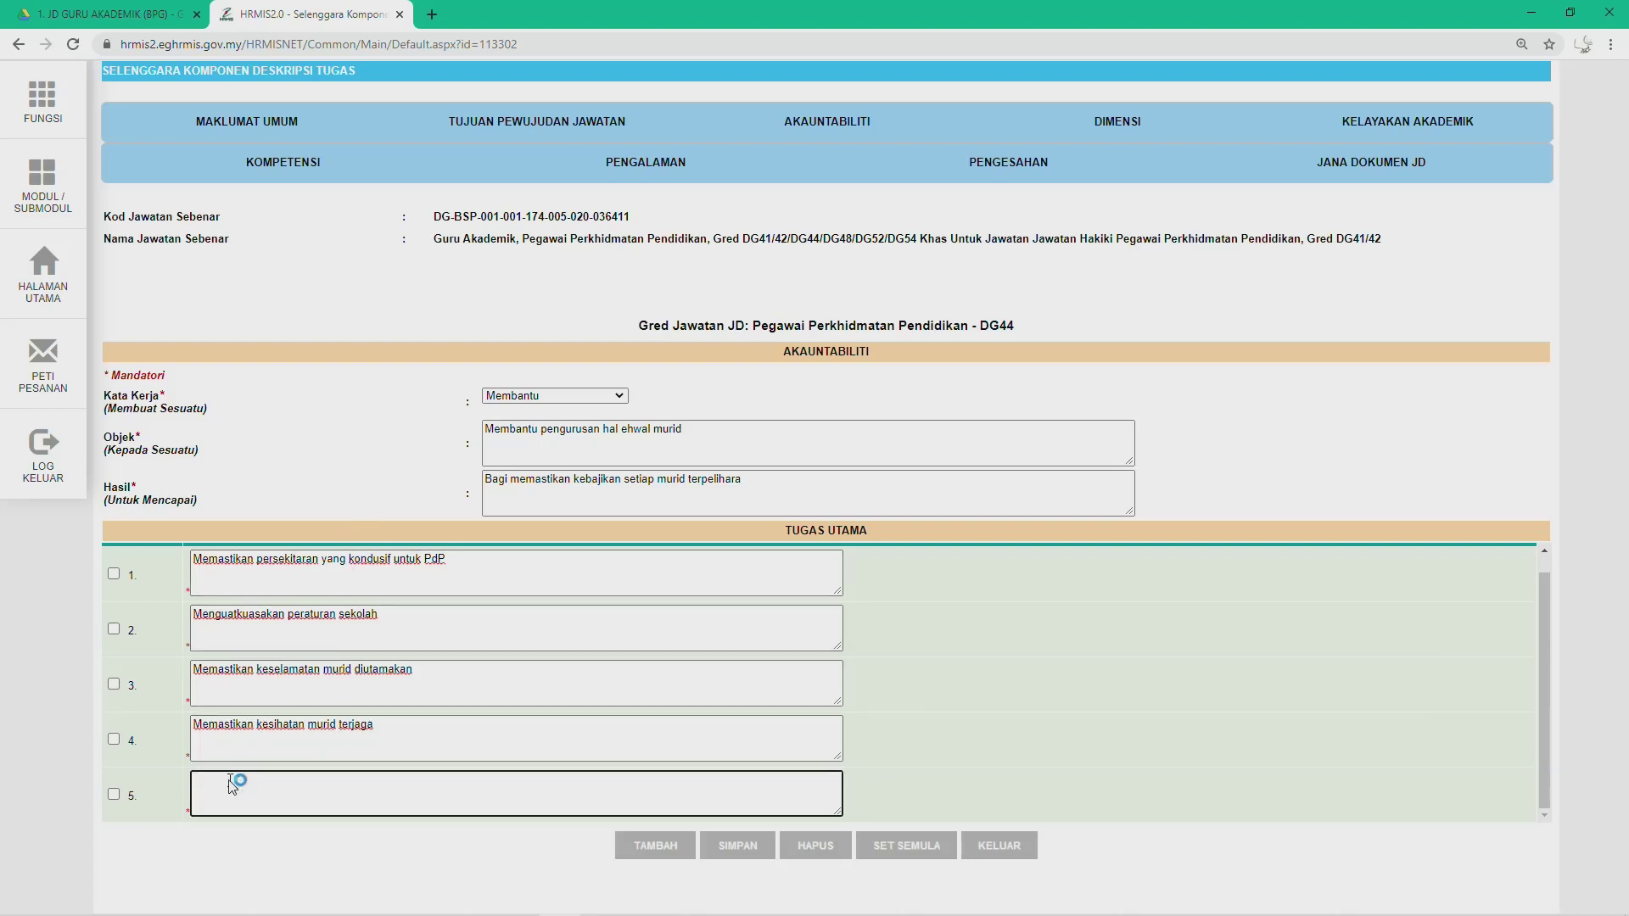
text(e.	Mengenal pasti keperluan bantuan pelajaran kepada murid)
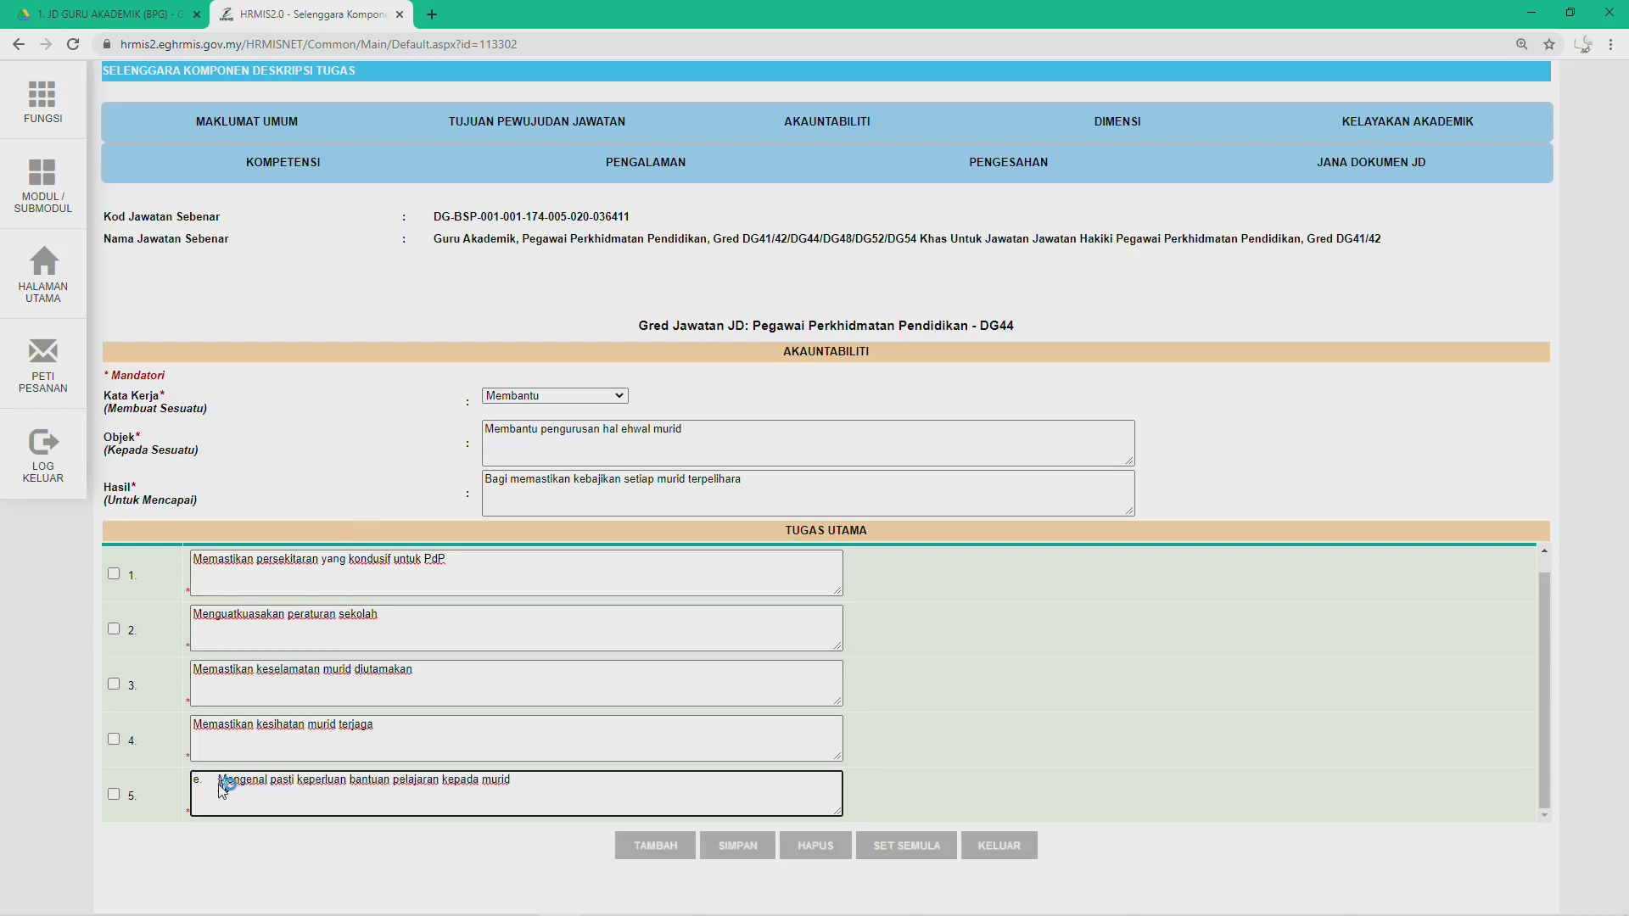
click(219, 780)
key(BackSpace)
key(BackSpace)
key(BackSpace)
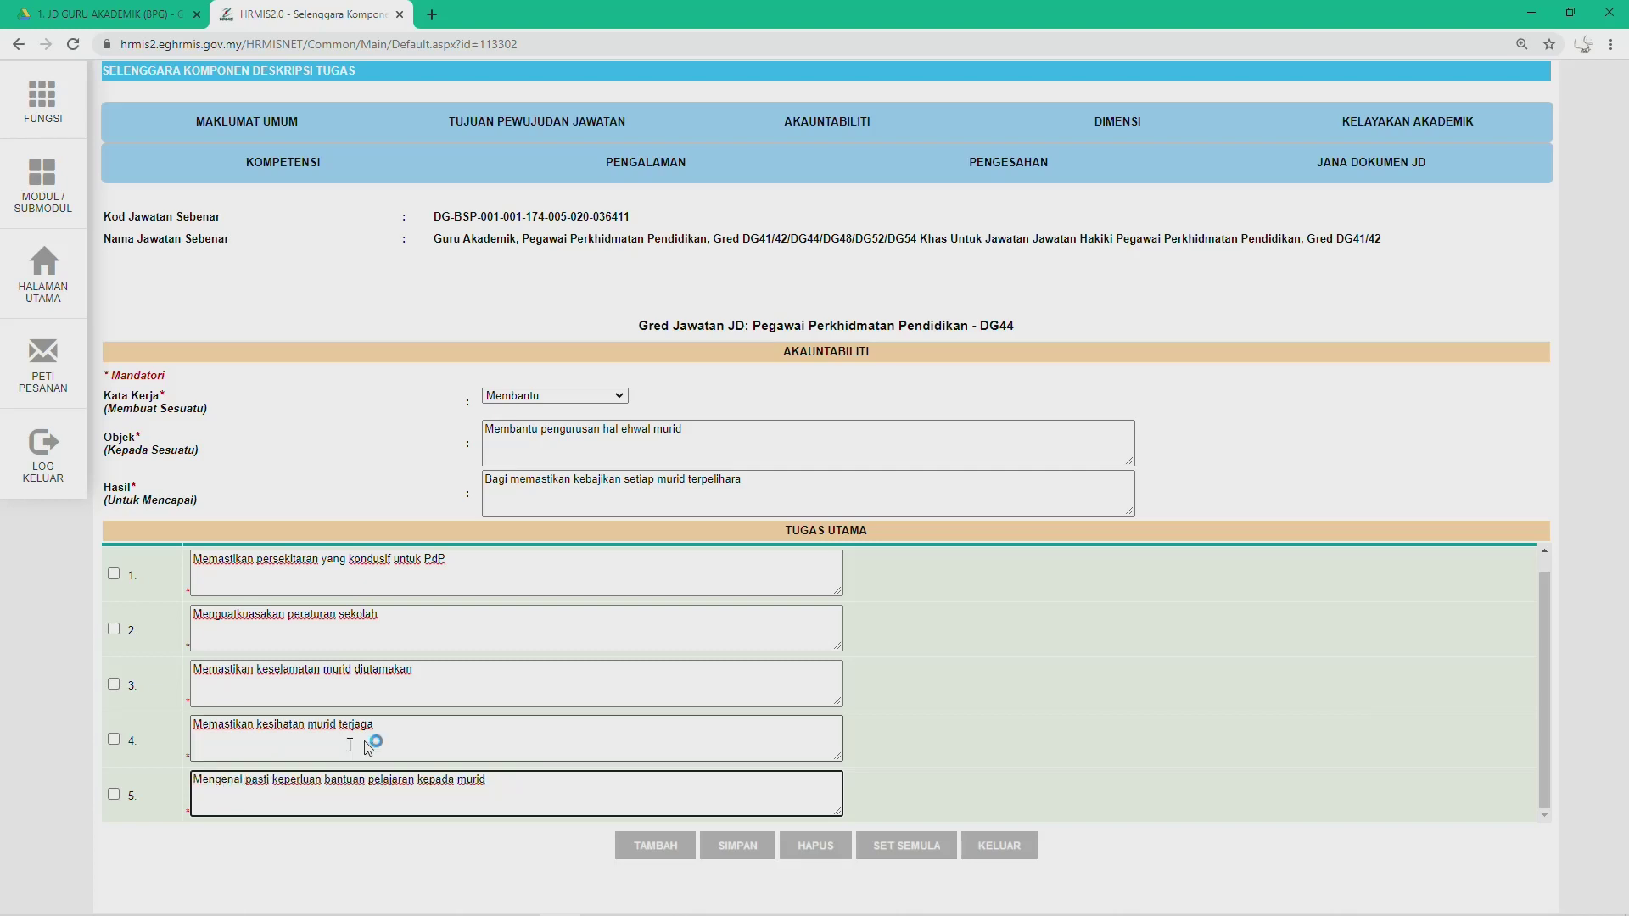
Step: Add duty 6 from Word item f on students' sahsiah, psikososial, mental wellbeing and career needs, without the 'f.' prefix
click(649, 844)
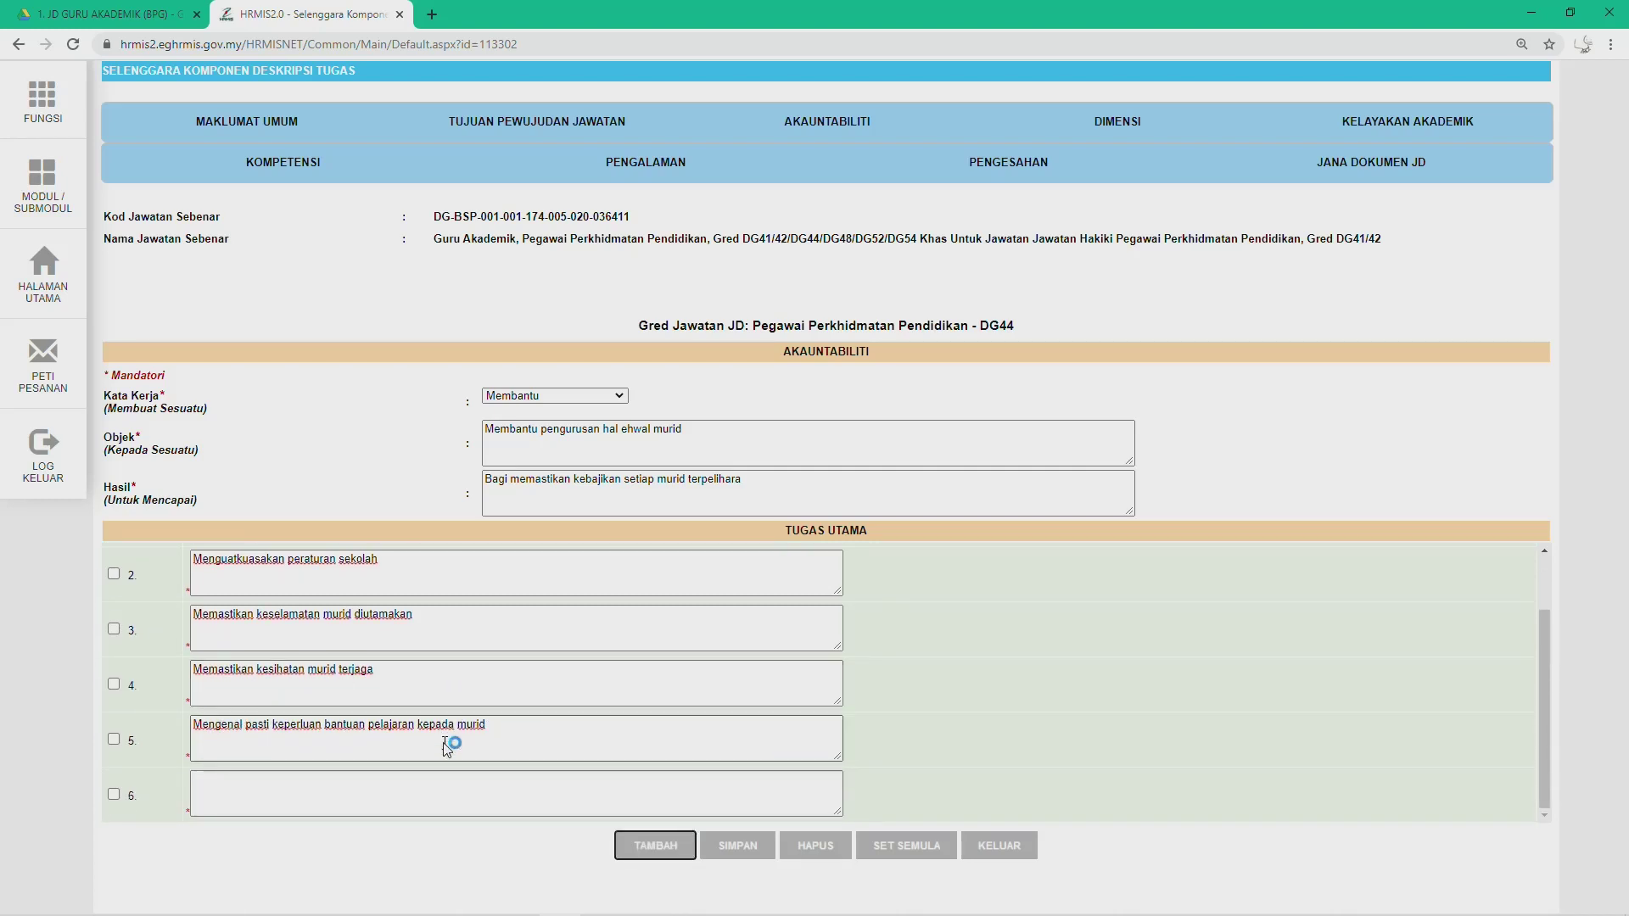
key(alt+Tab)
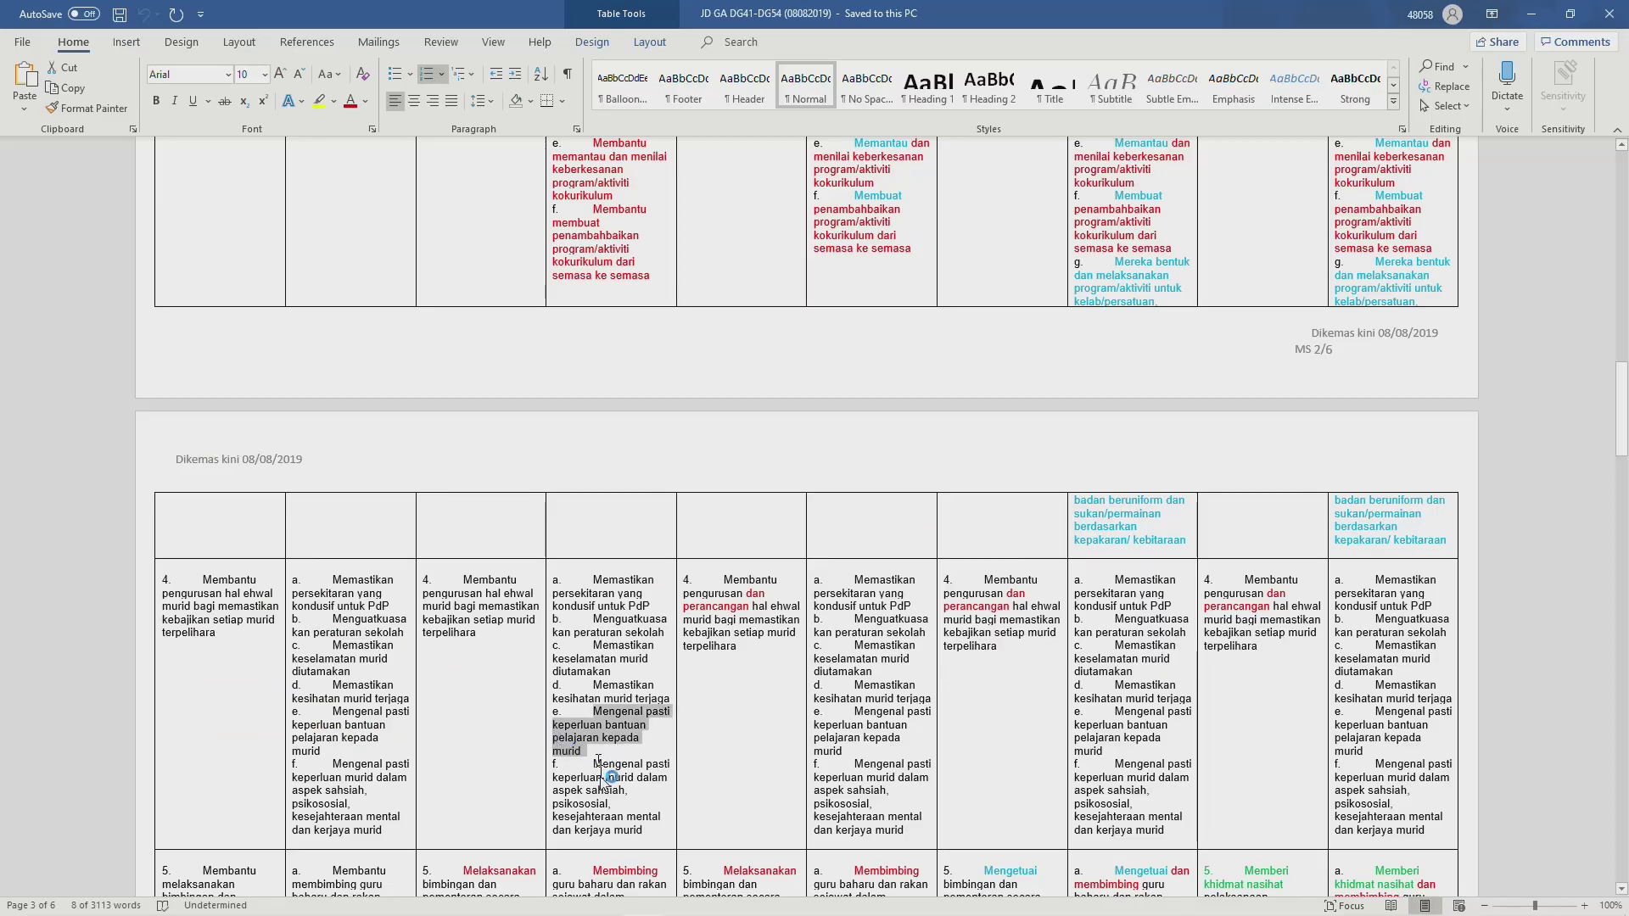
drag(597, 766, 642, 838)
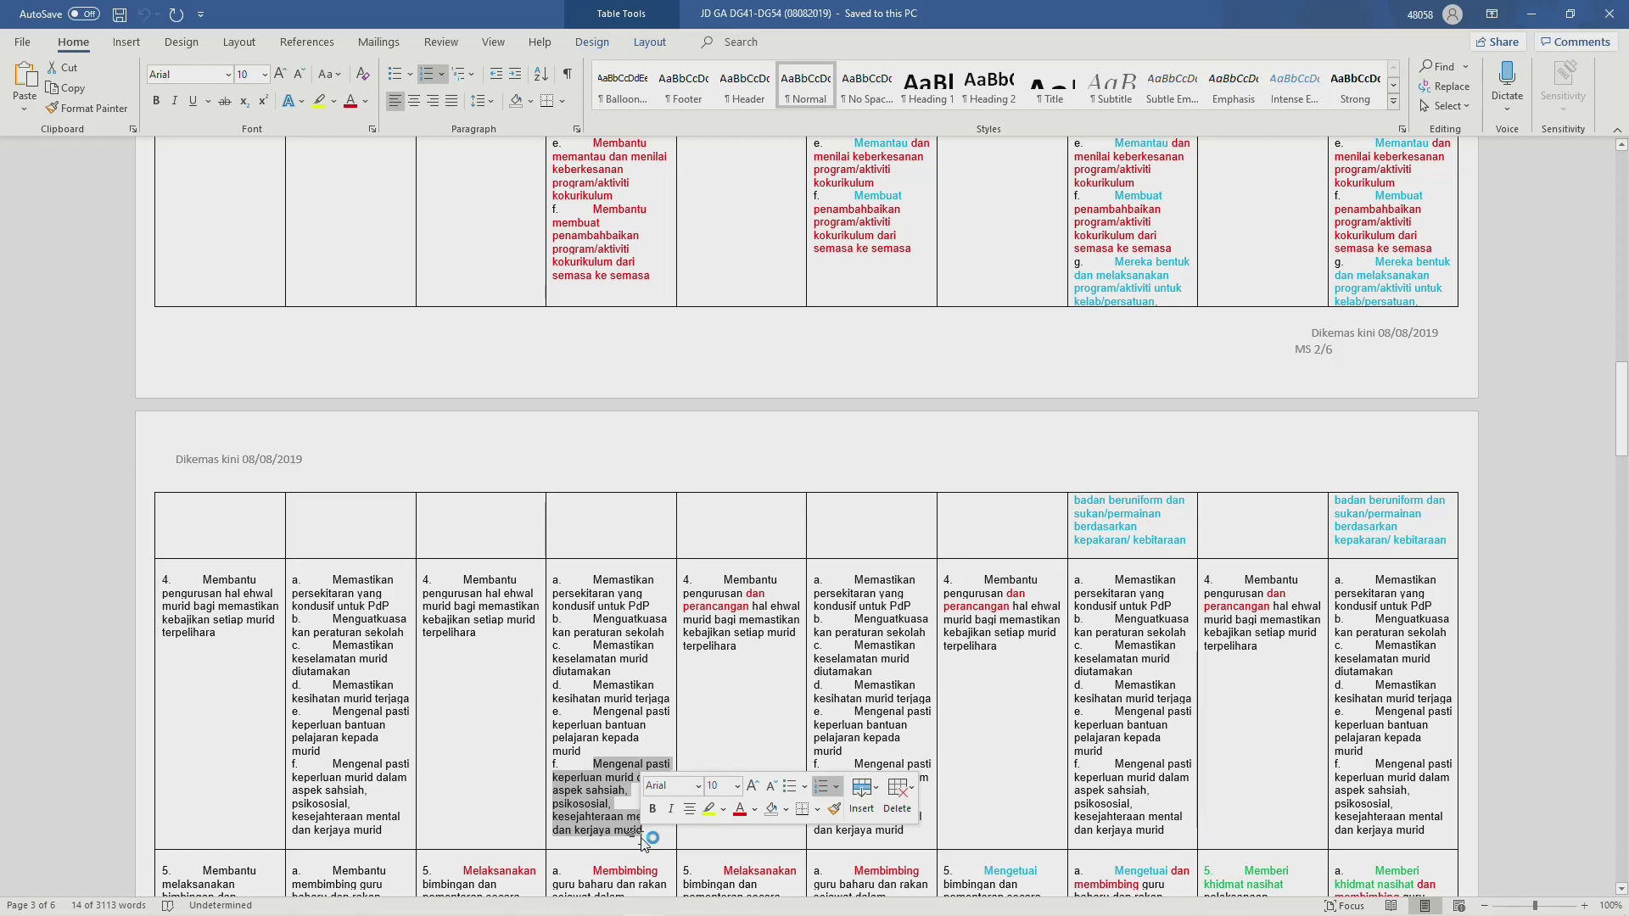
key(ctrl+c)
key(alt+Tab)
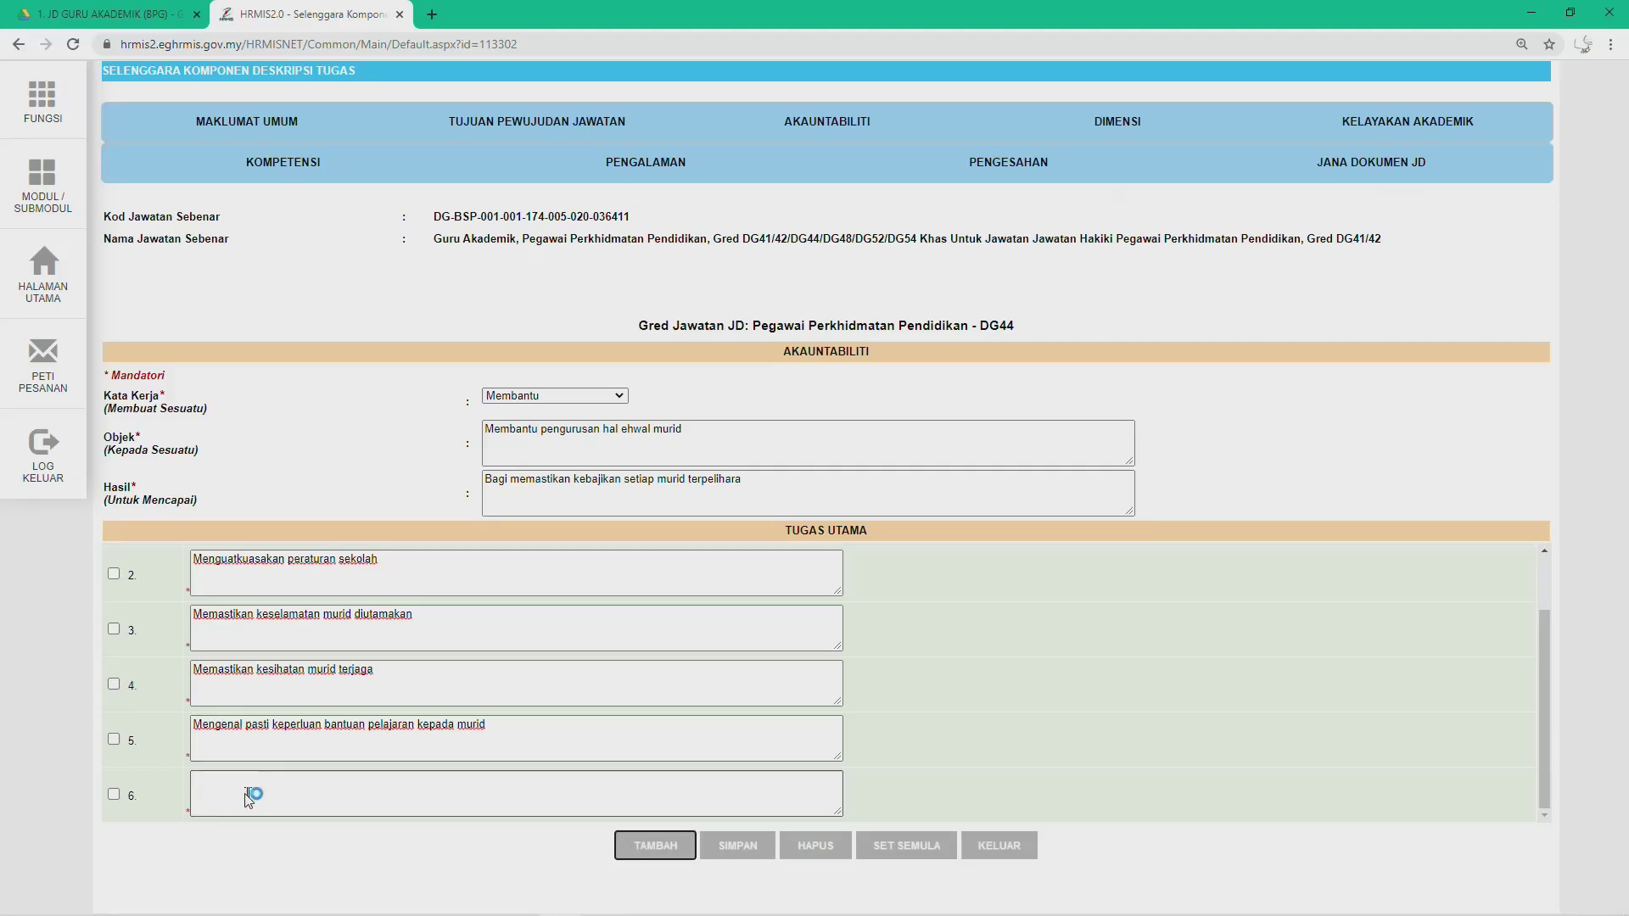
click(220, 796)
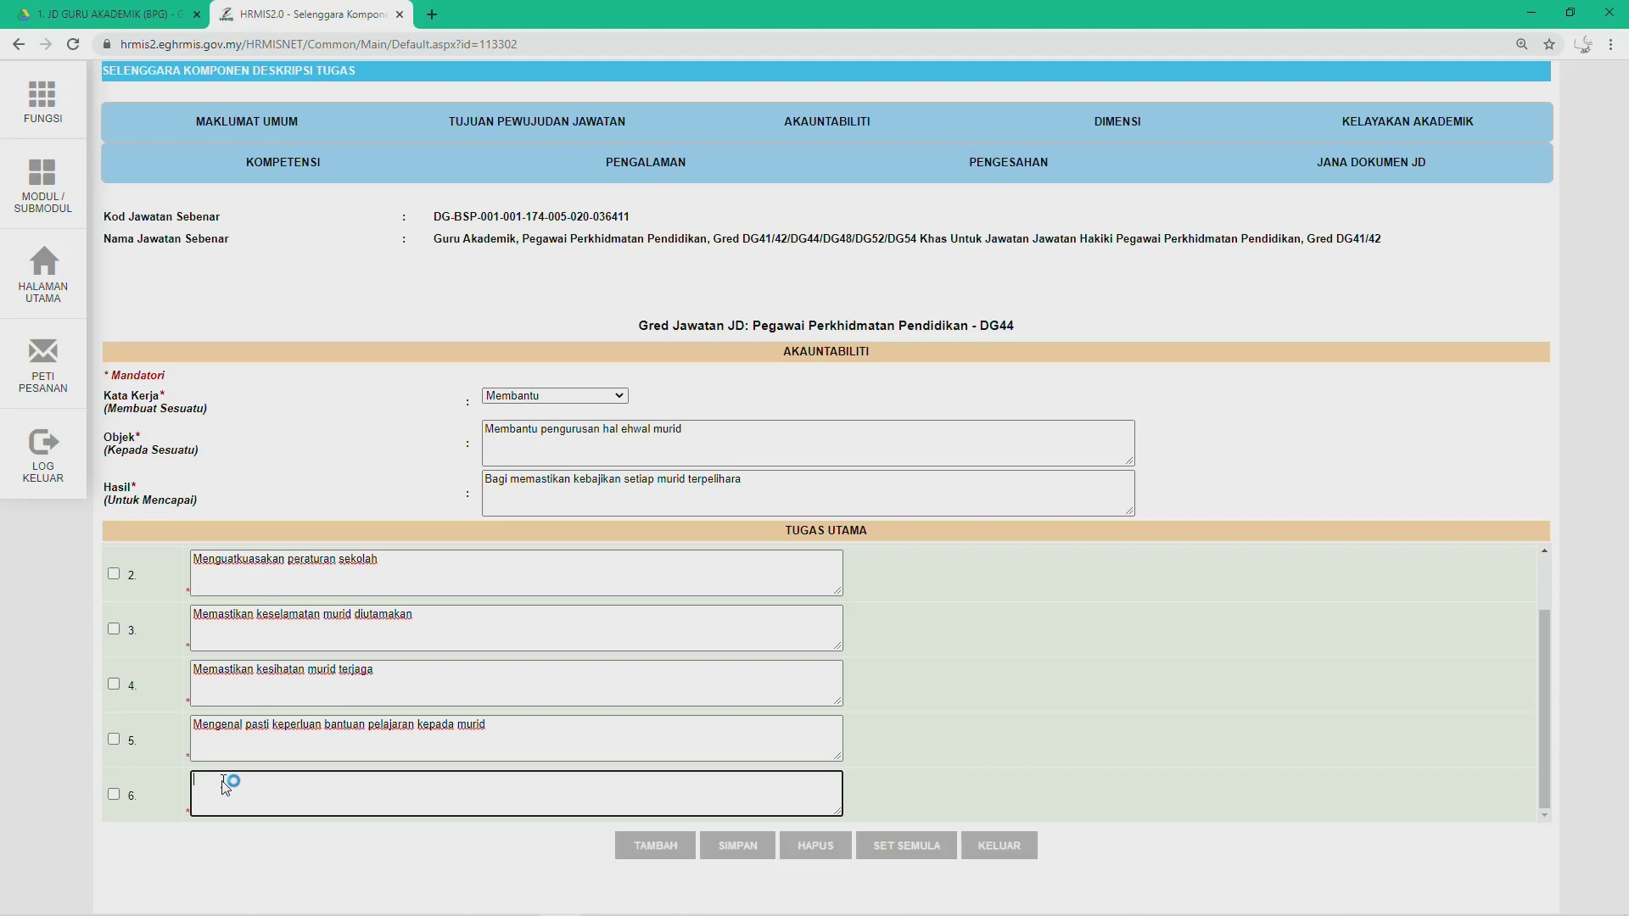
key(ctrl+v)
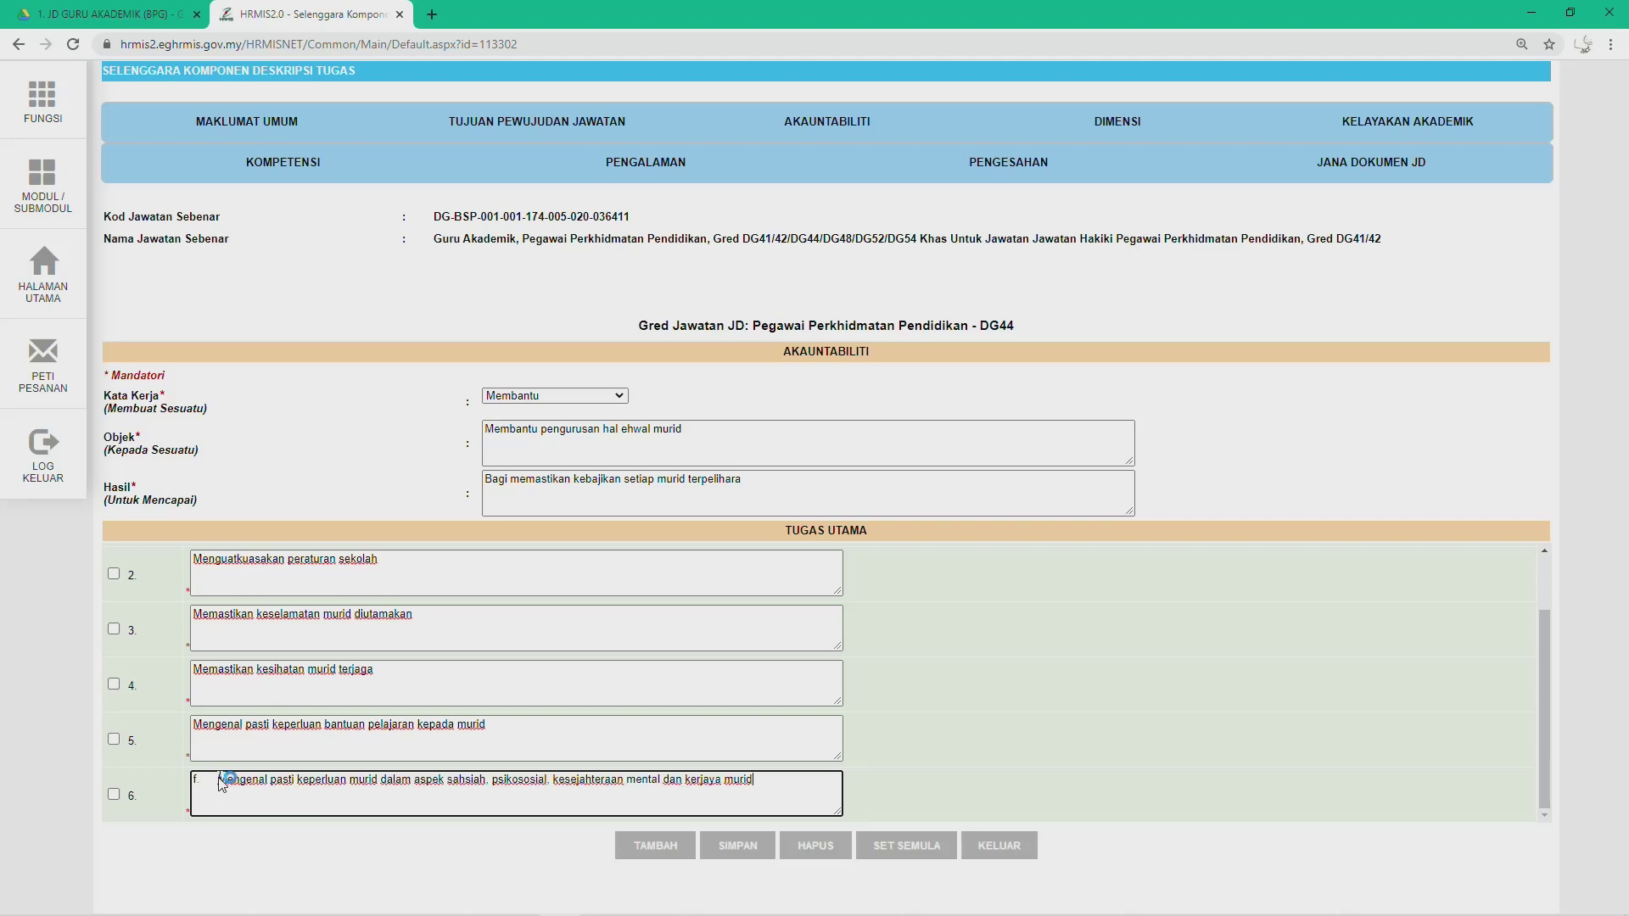
click(223, 781)
key(BackSpace)
key(BackSpace)
key(BackSpace)
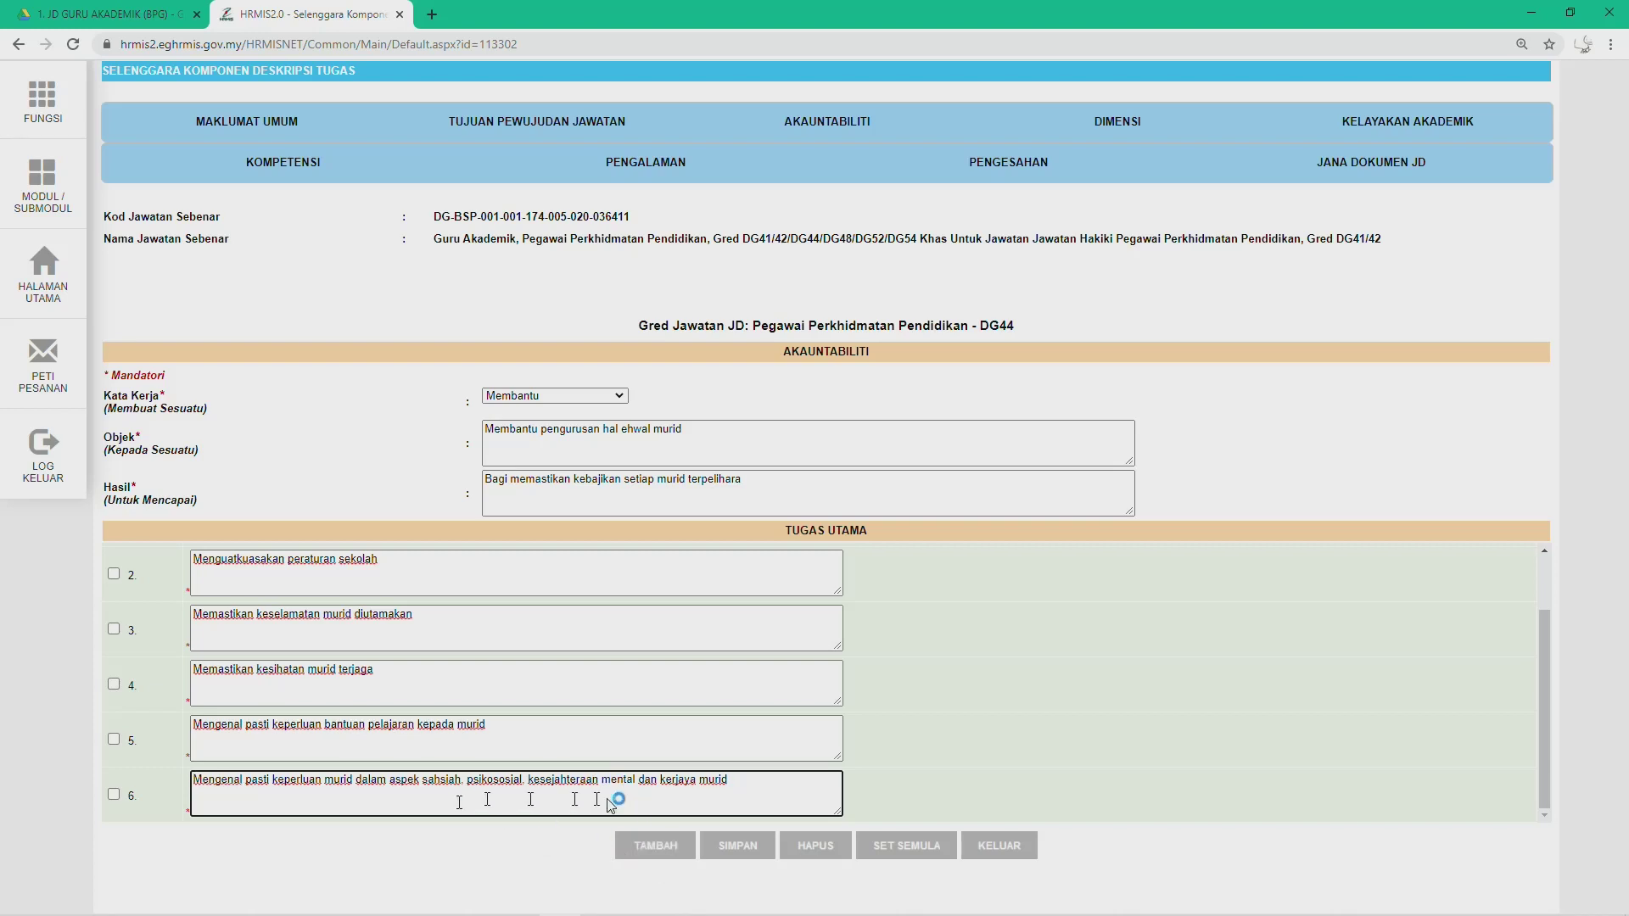
Step: Save the accountability record now holding six duties
key(alt+Tab)
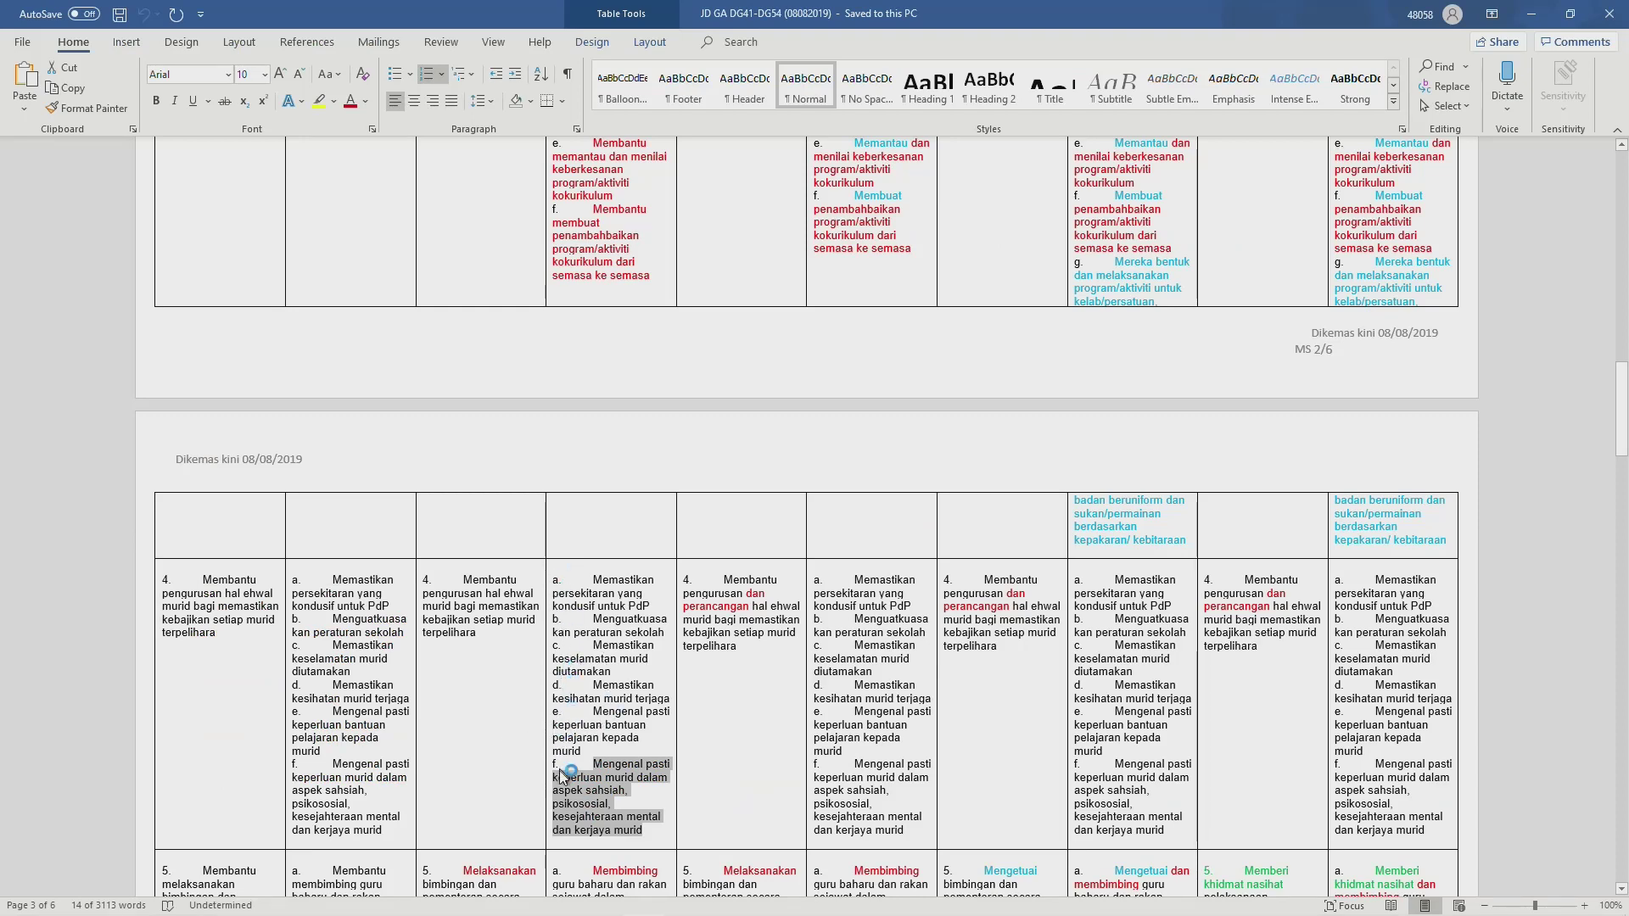
key(alt+Tab)
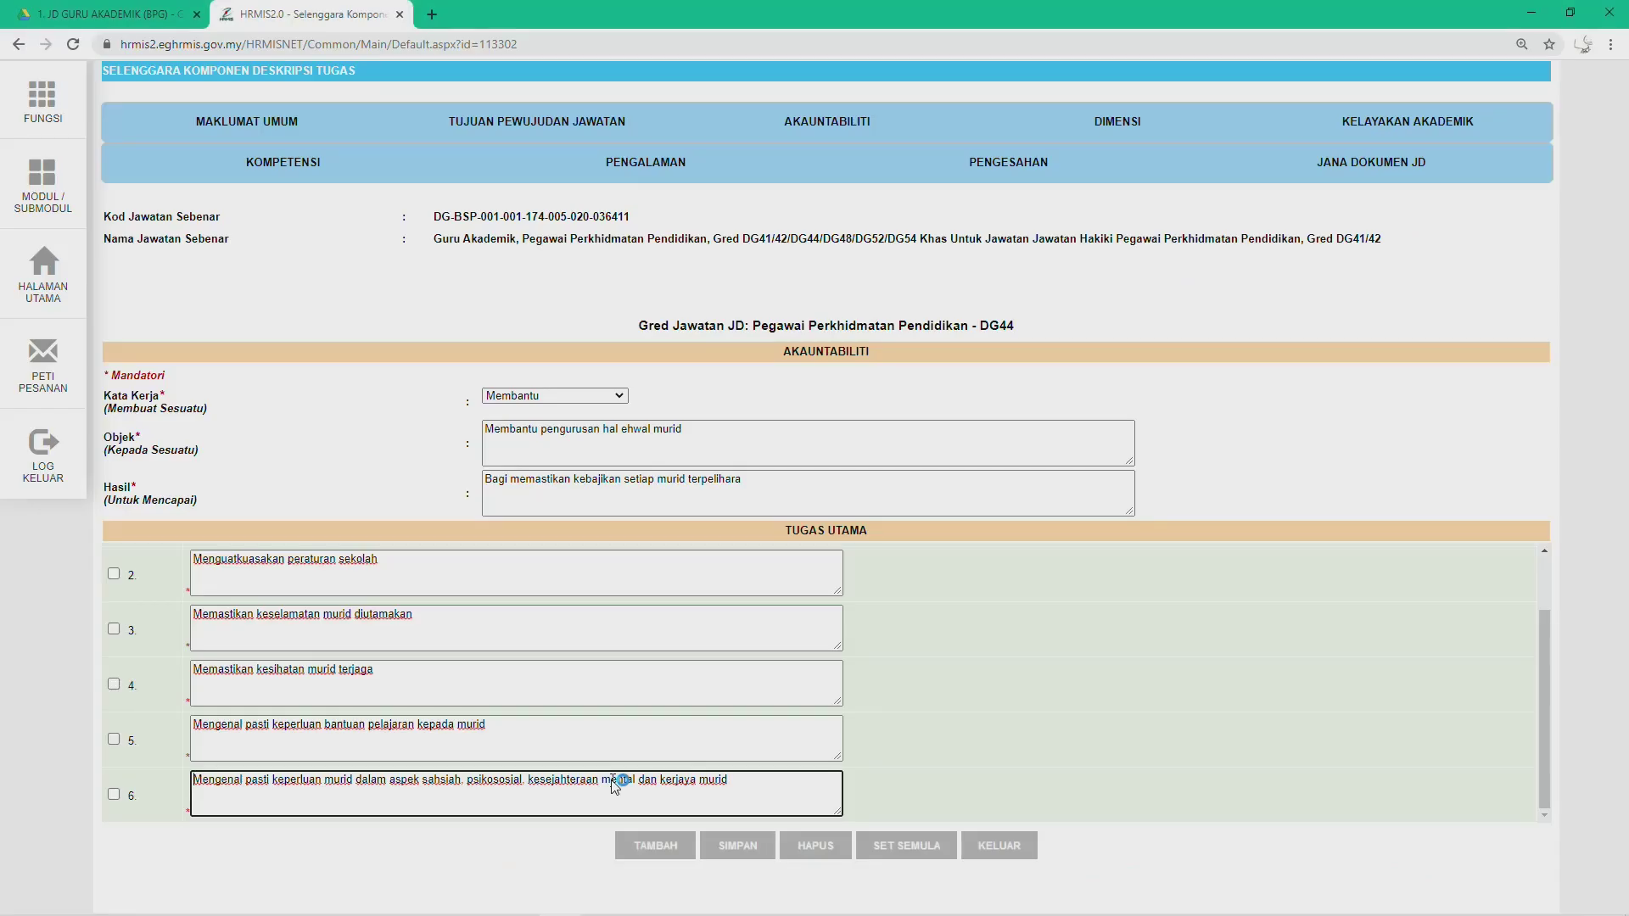
click(716, 846)
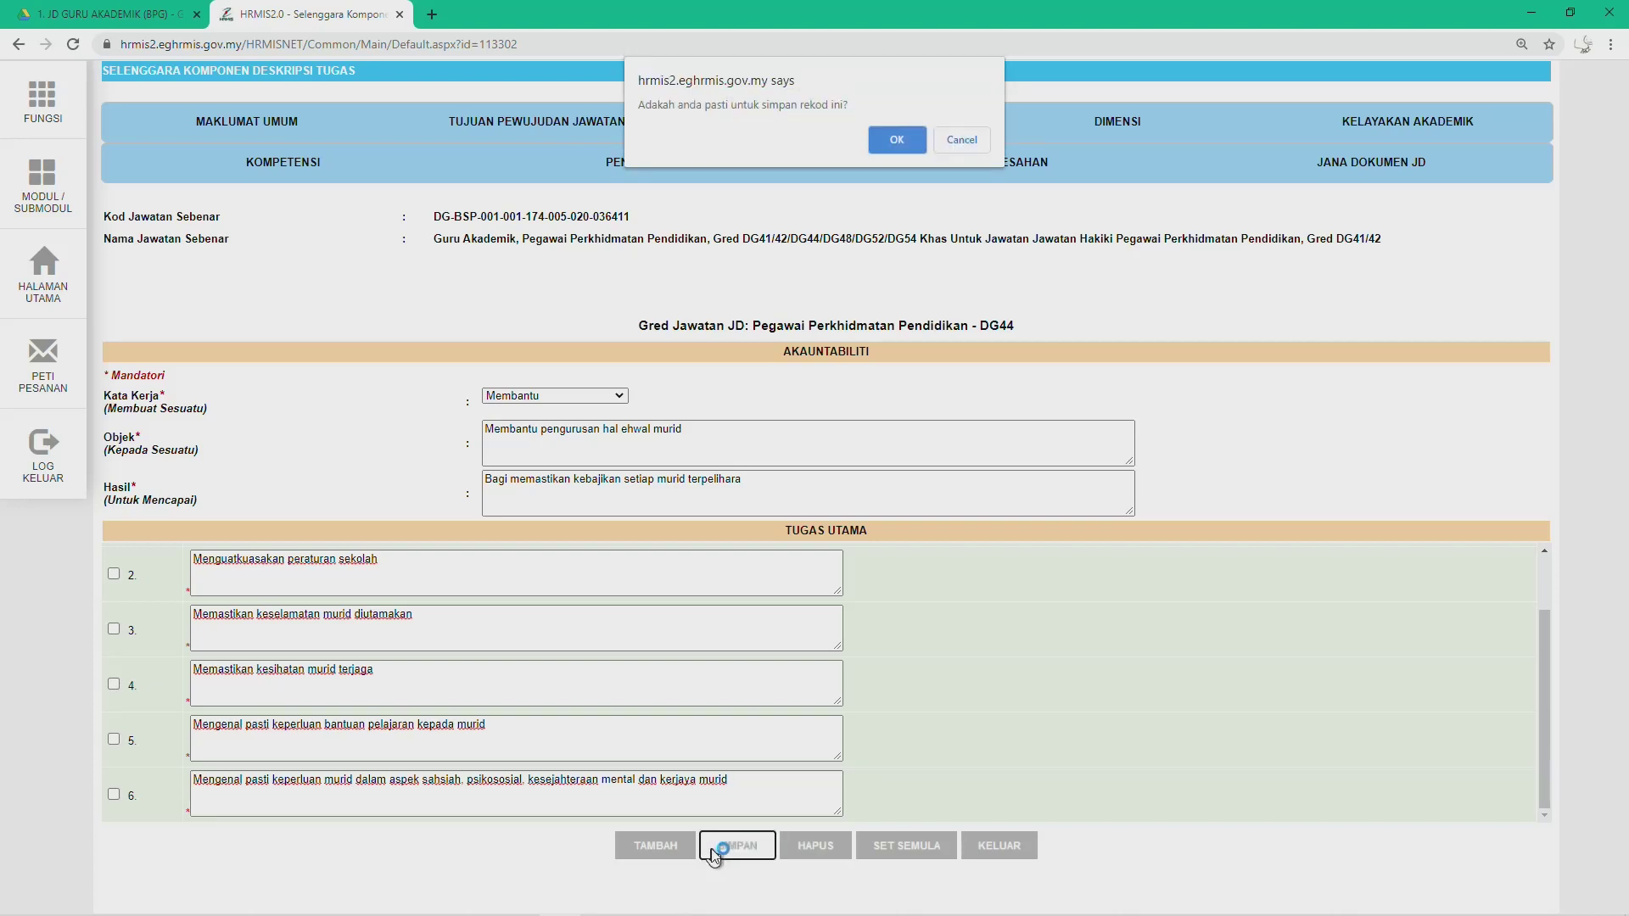
Step: Confirm the save and check that record 4 of 4 lists all six duties
click(919, 141)
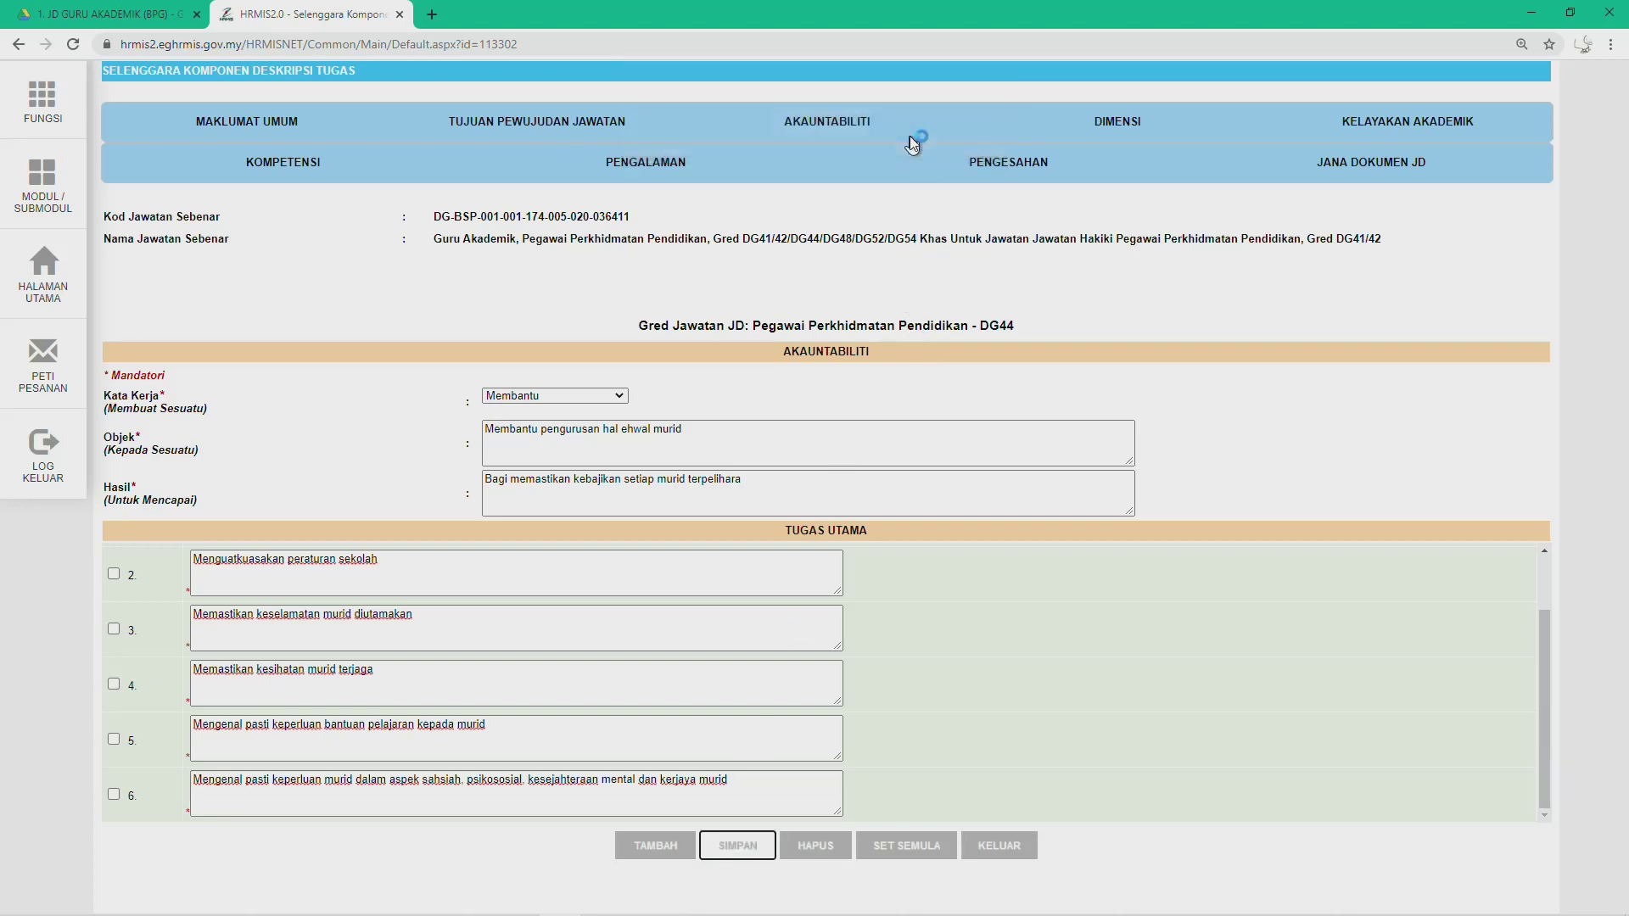
click(948, 147)
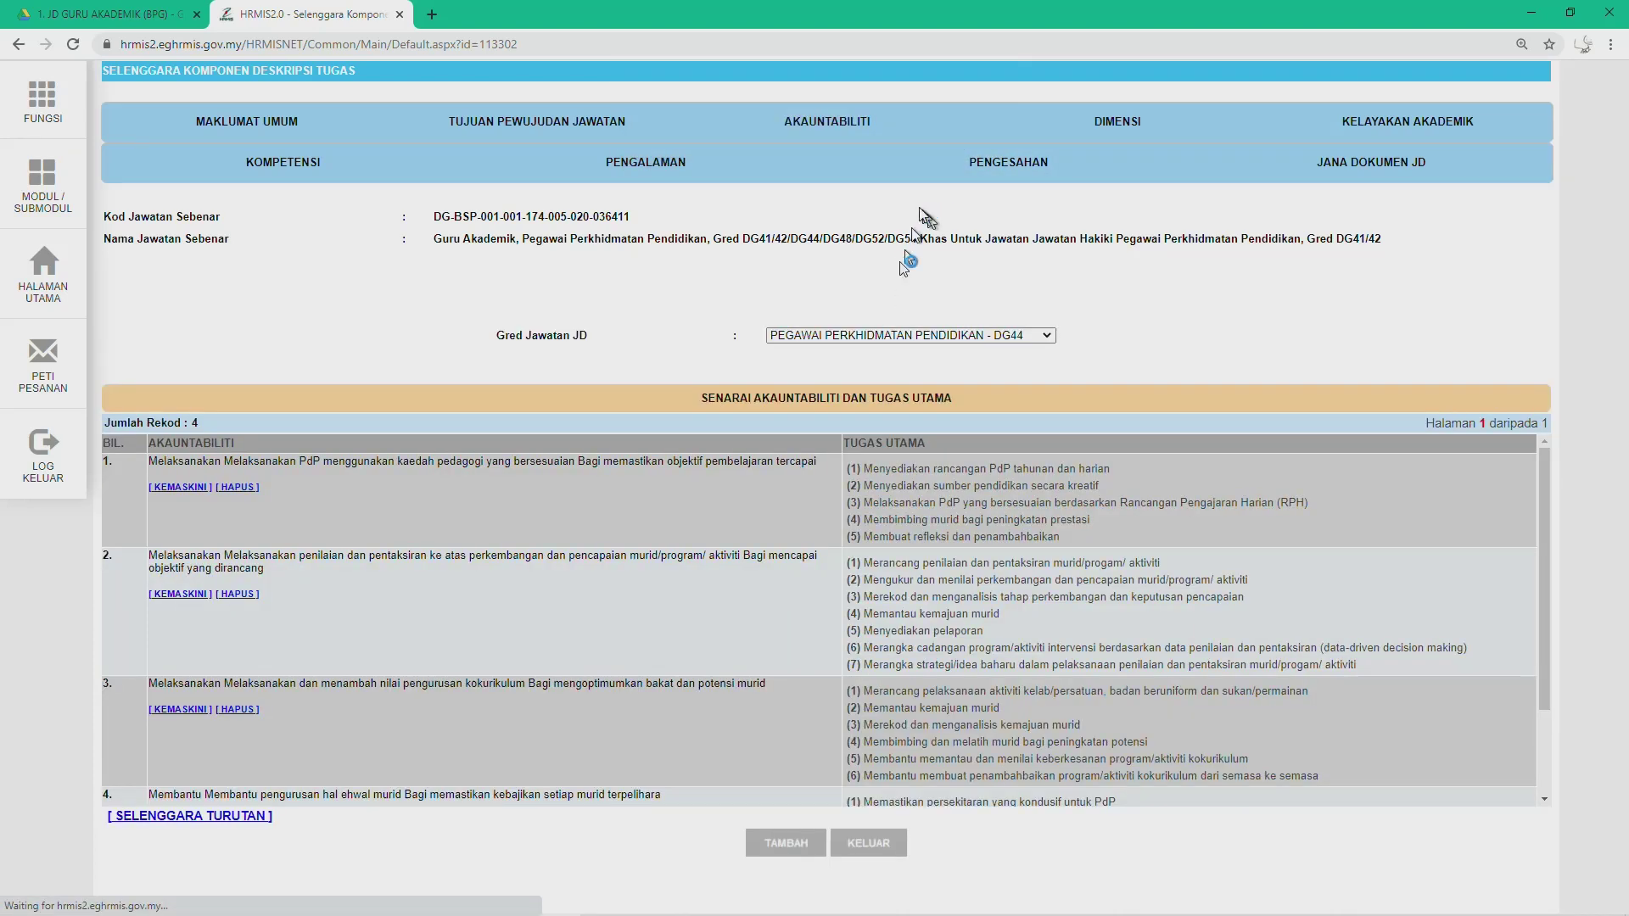
scroll(280, 712, down, 3)
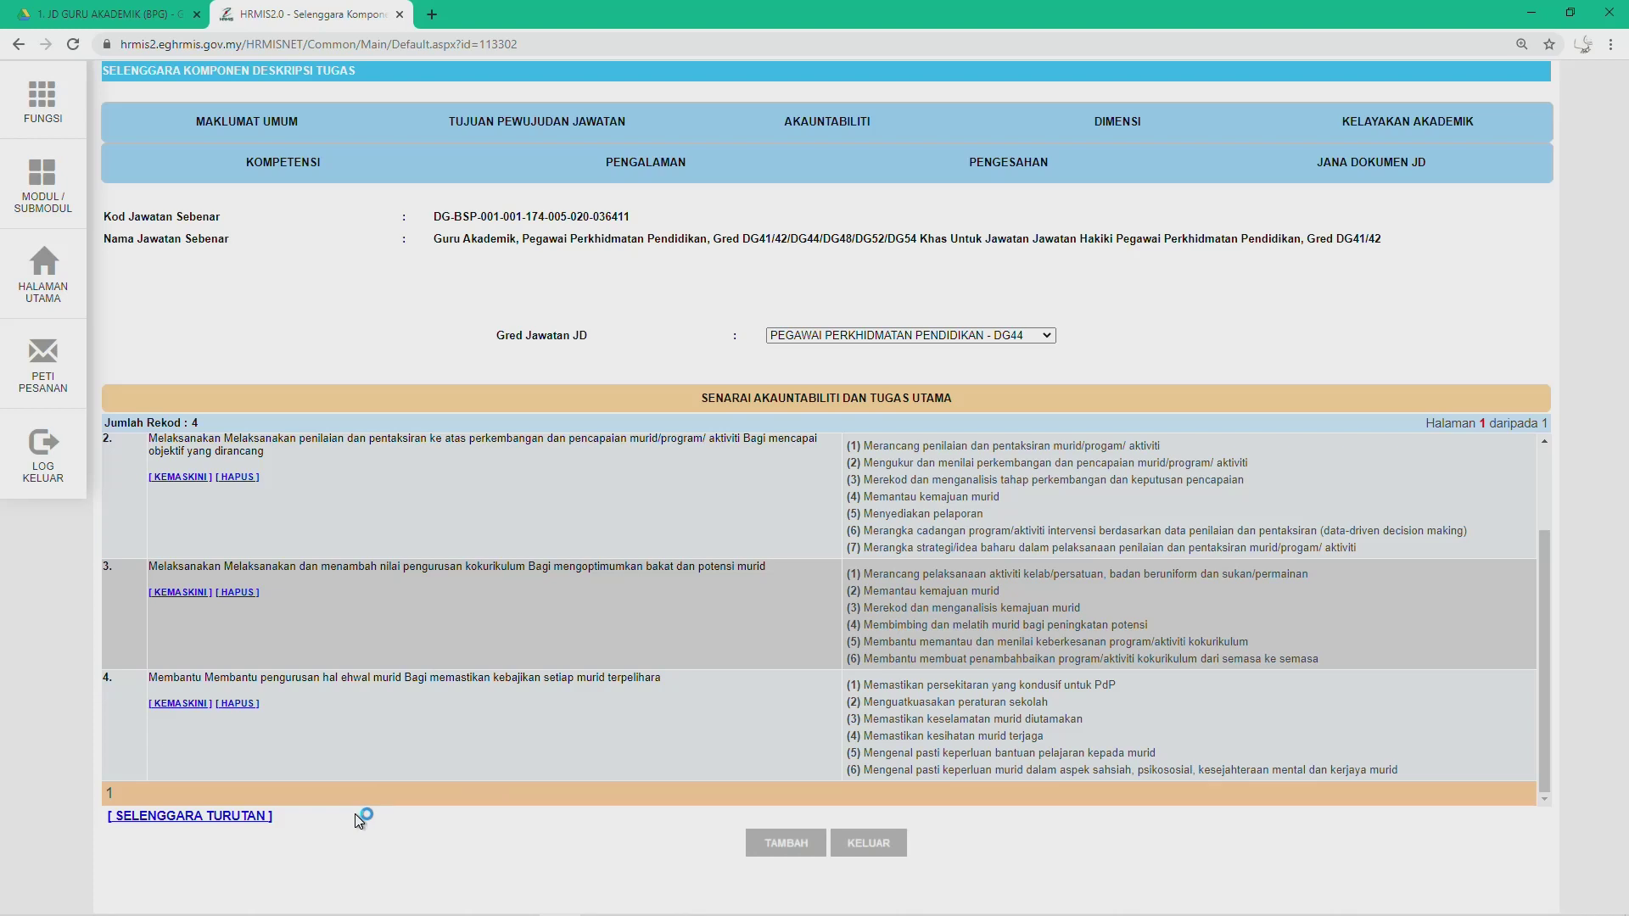
scroll(469, 648, up, 2)
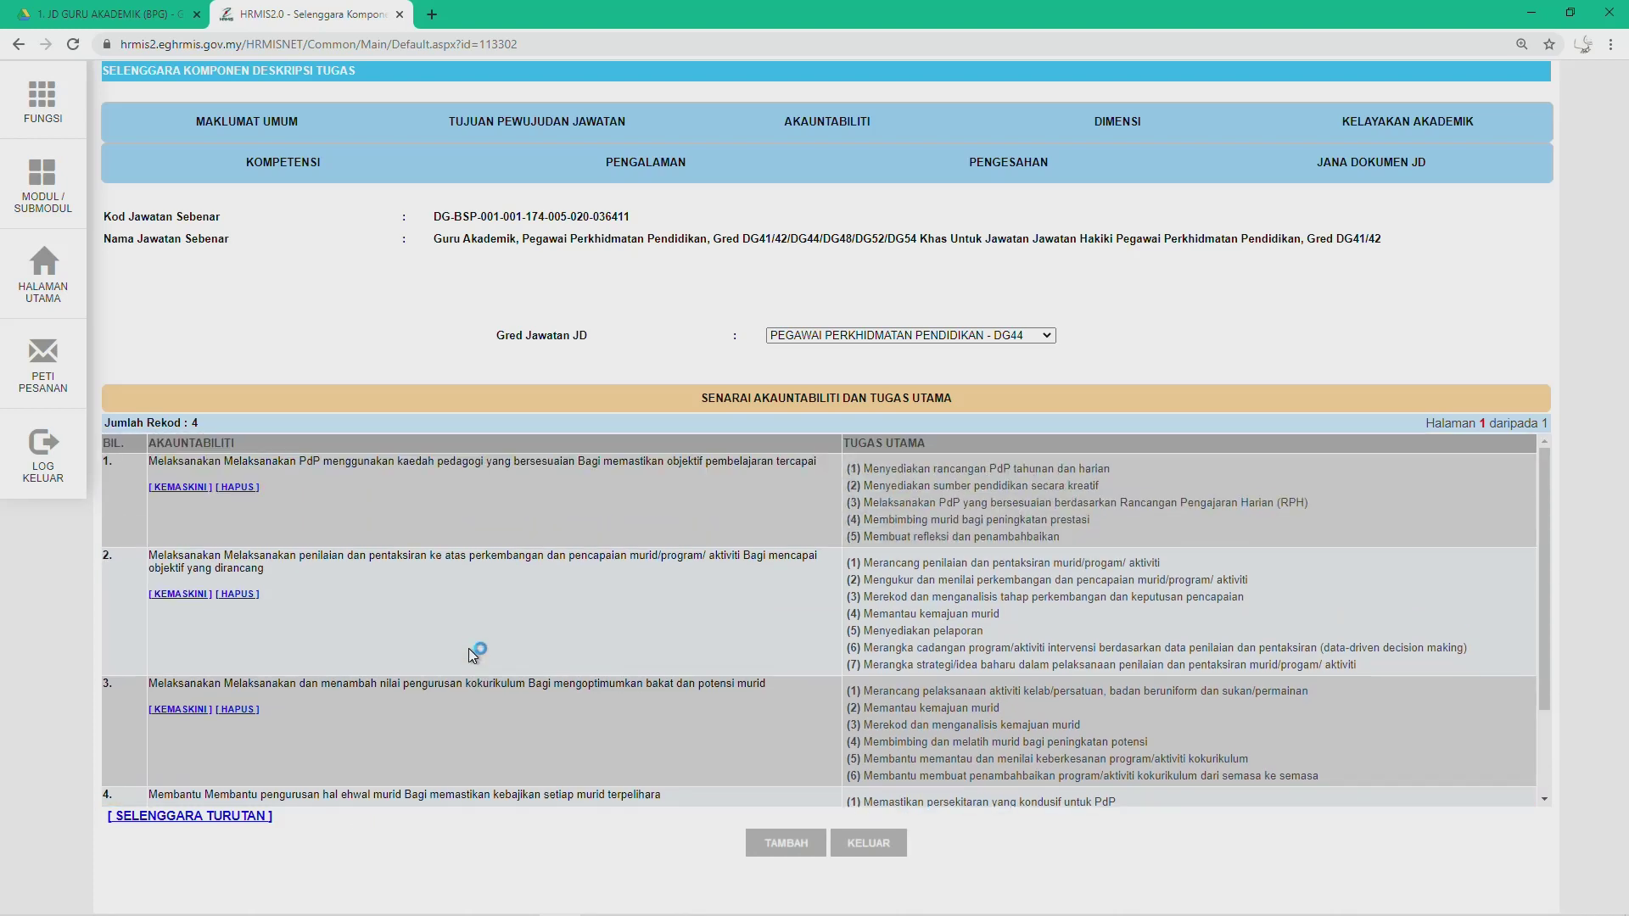
scroll(468, 648, down, 2)
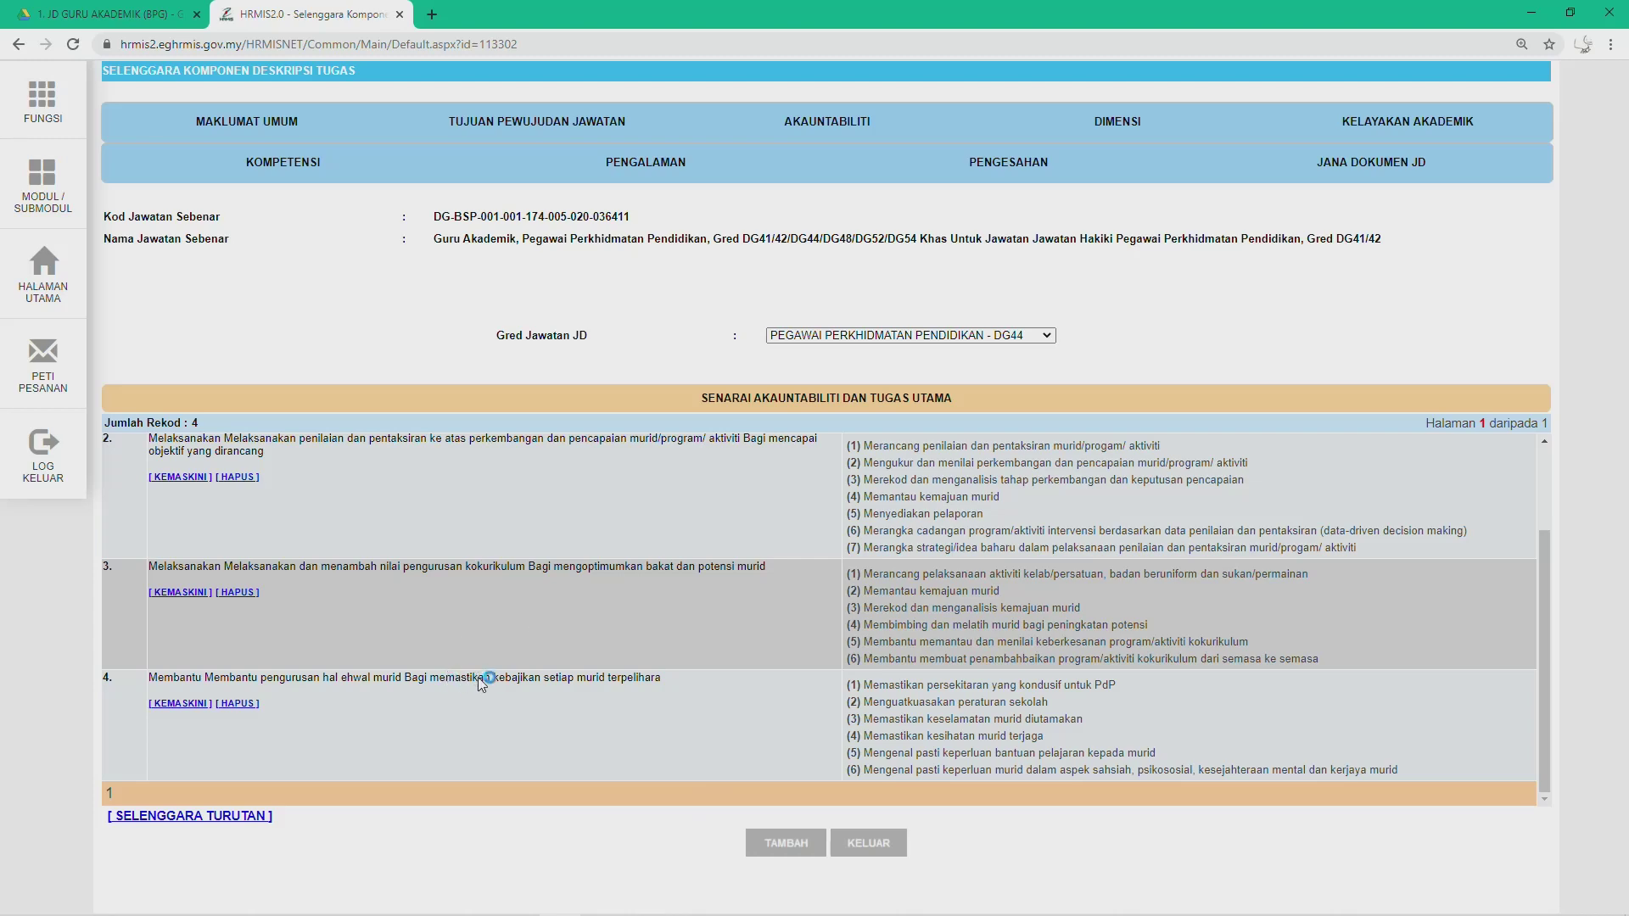
scroll(477, 678, up, 2)
scroll(477, 666, down, 1)
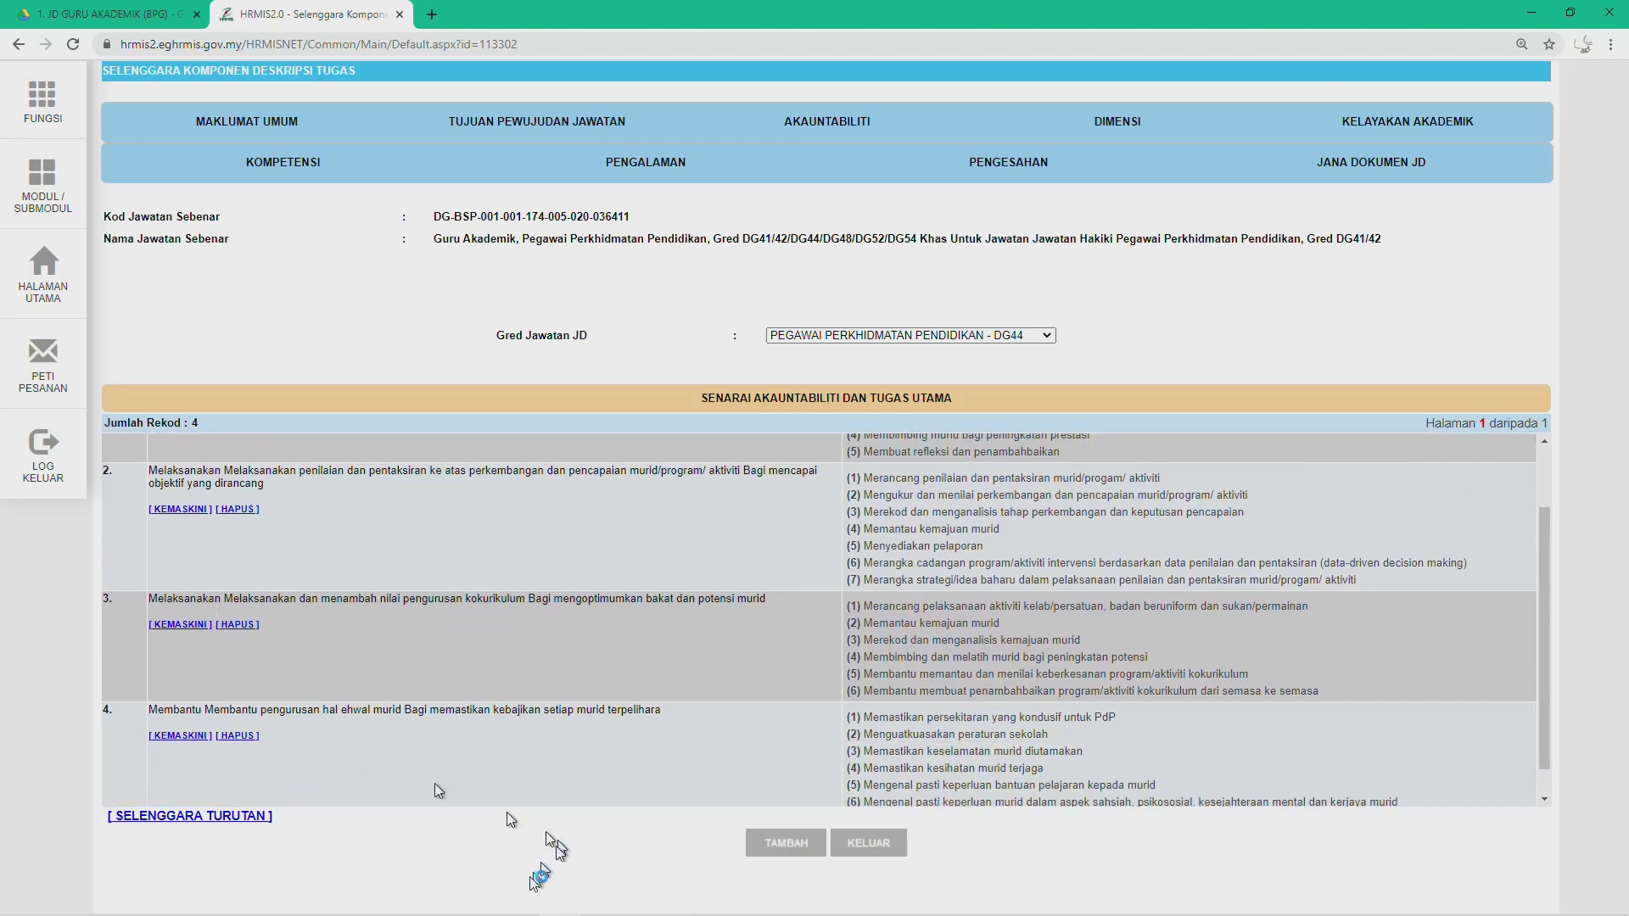
key(alt+Tab)
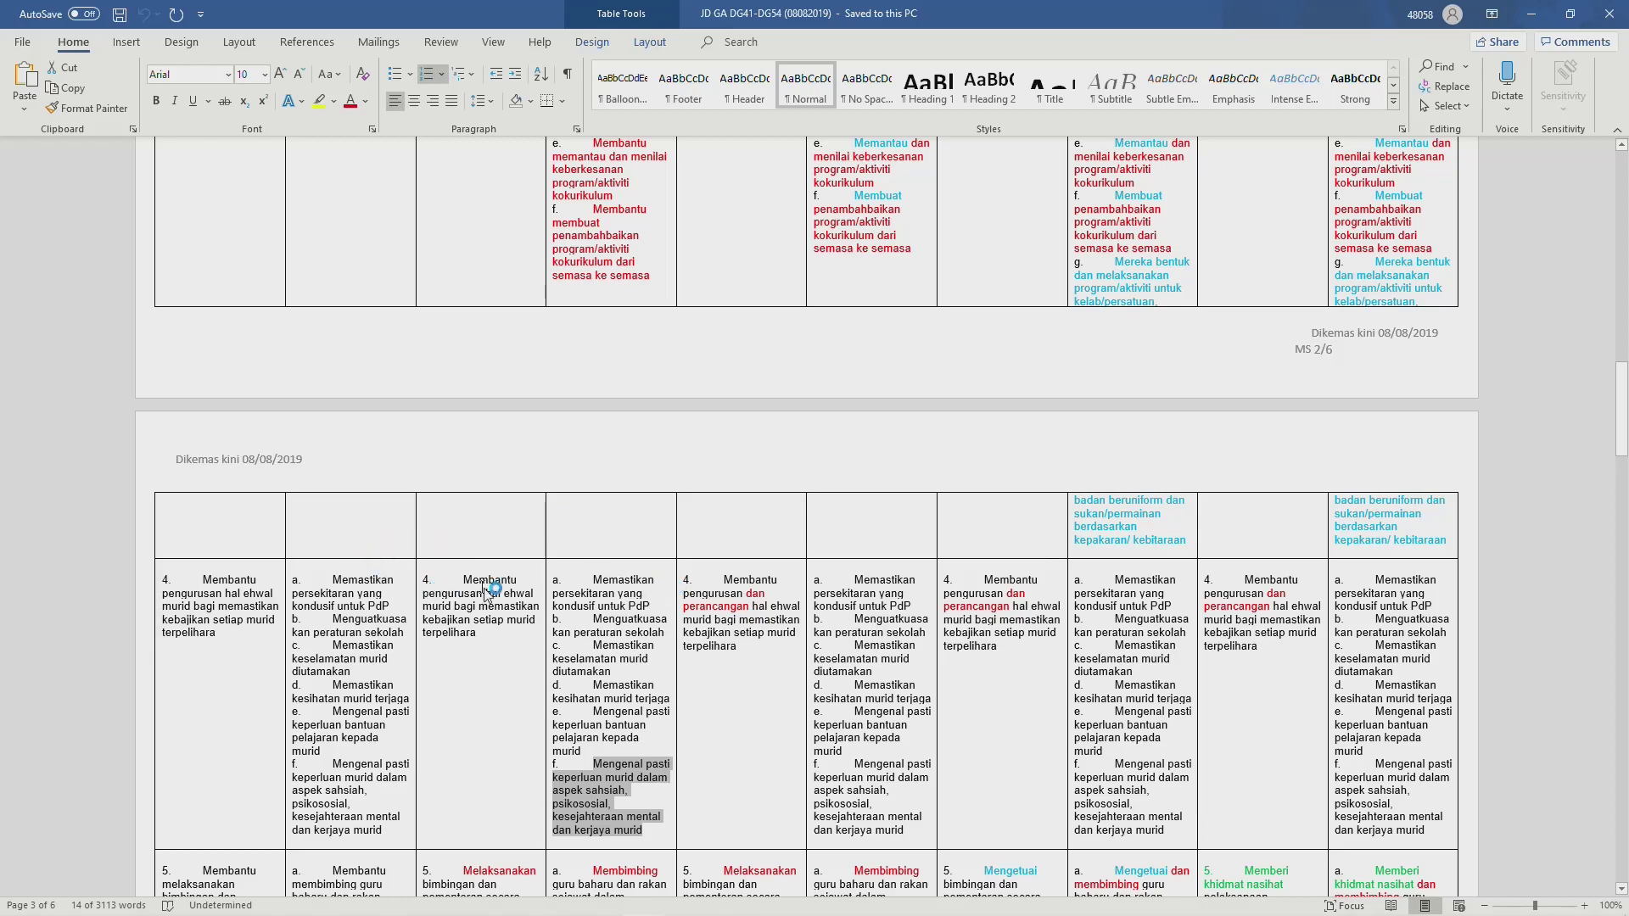
scroll(486, 591, down, 3)
scroll(486, 591, down, 10)
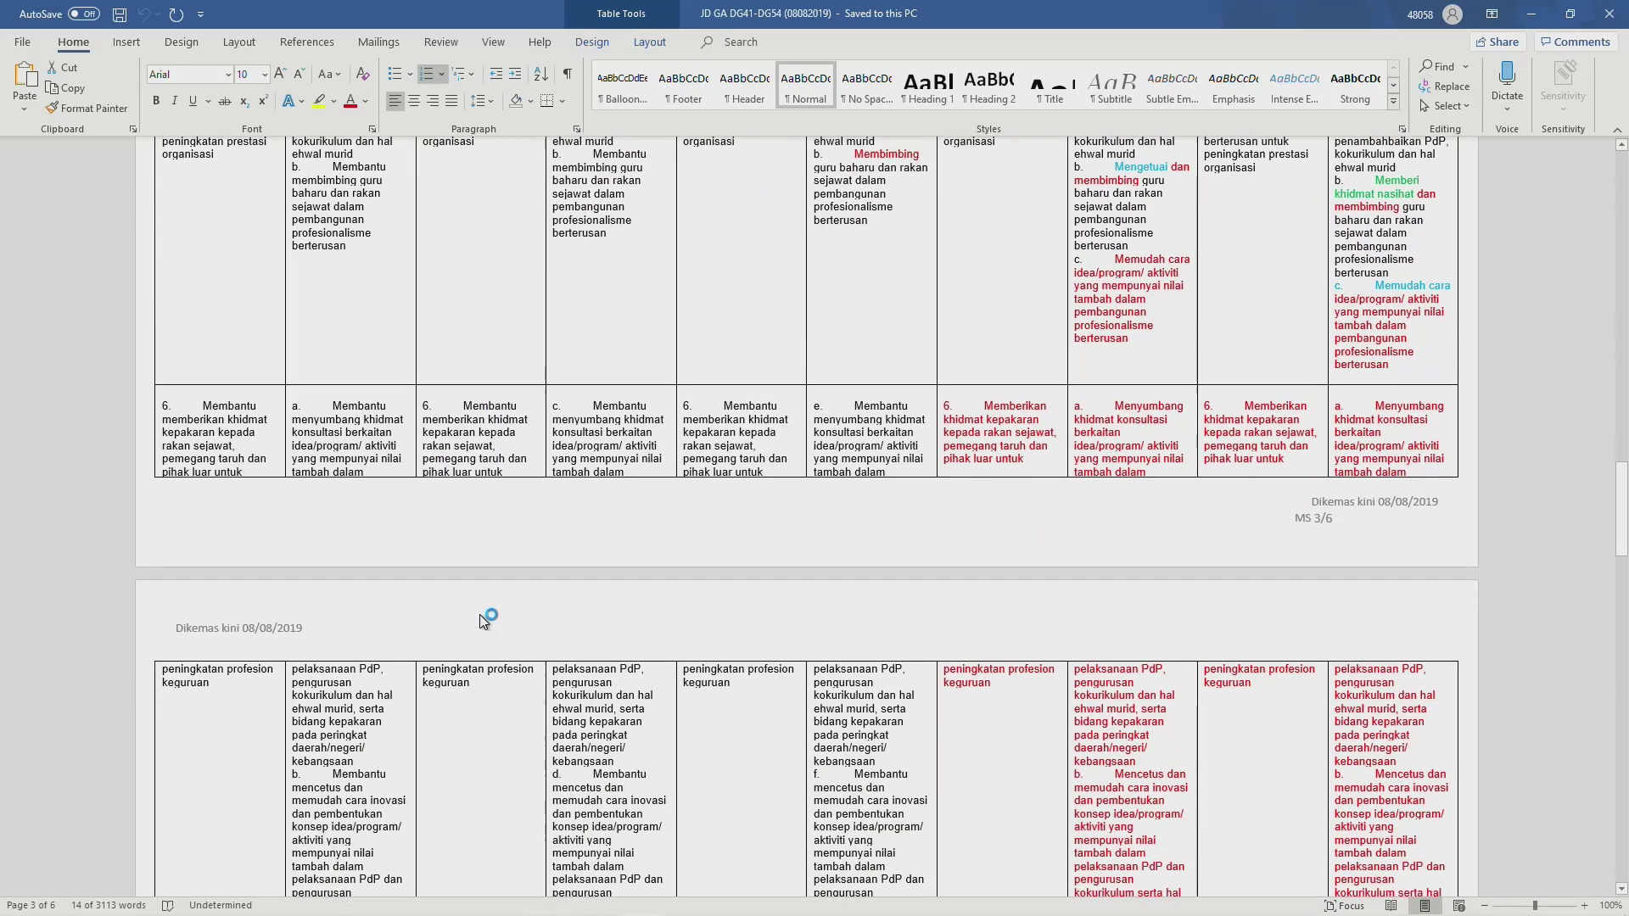
scroll(484, 616, down, 8)
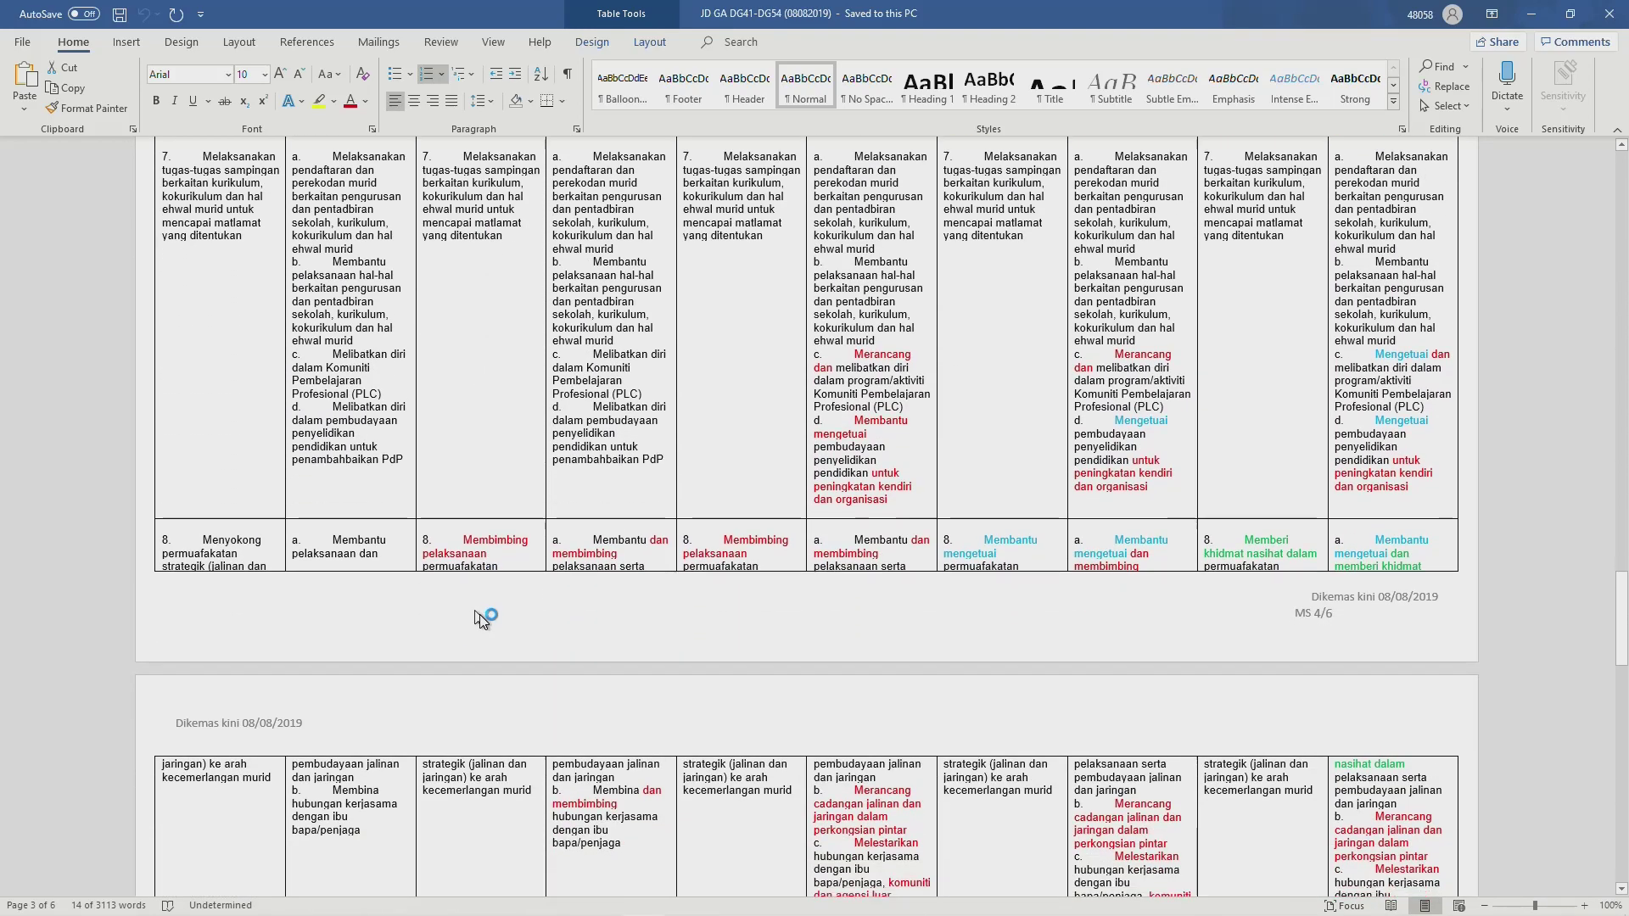
scroll(484, 617, up, 5)
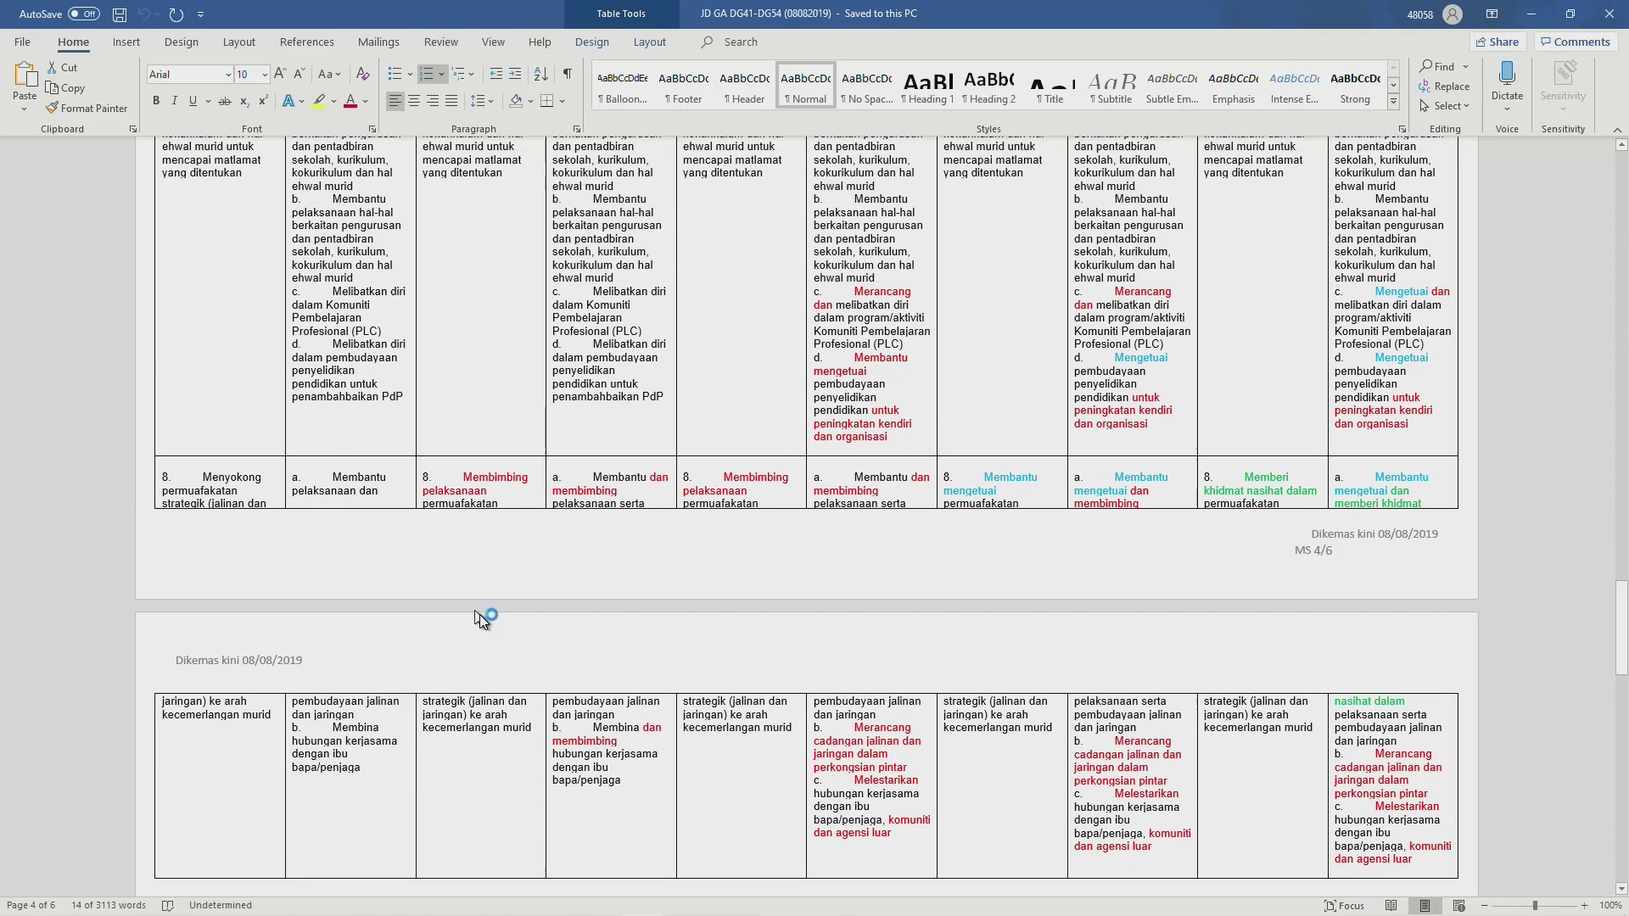
scroll(486, 617, up, 10)
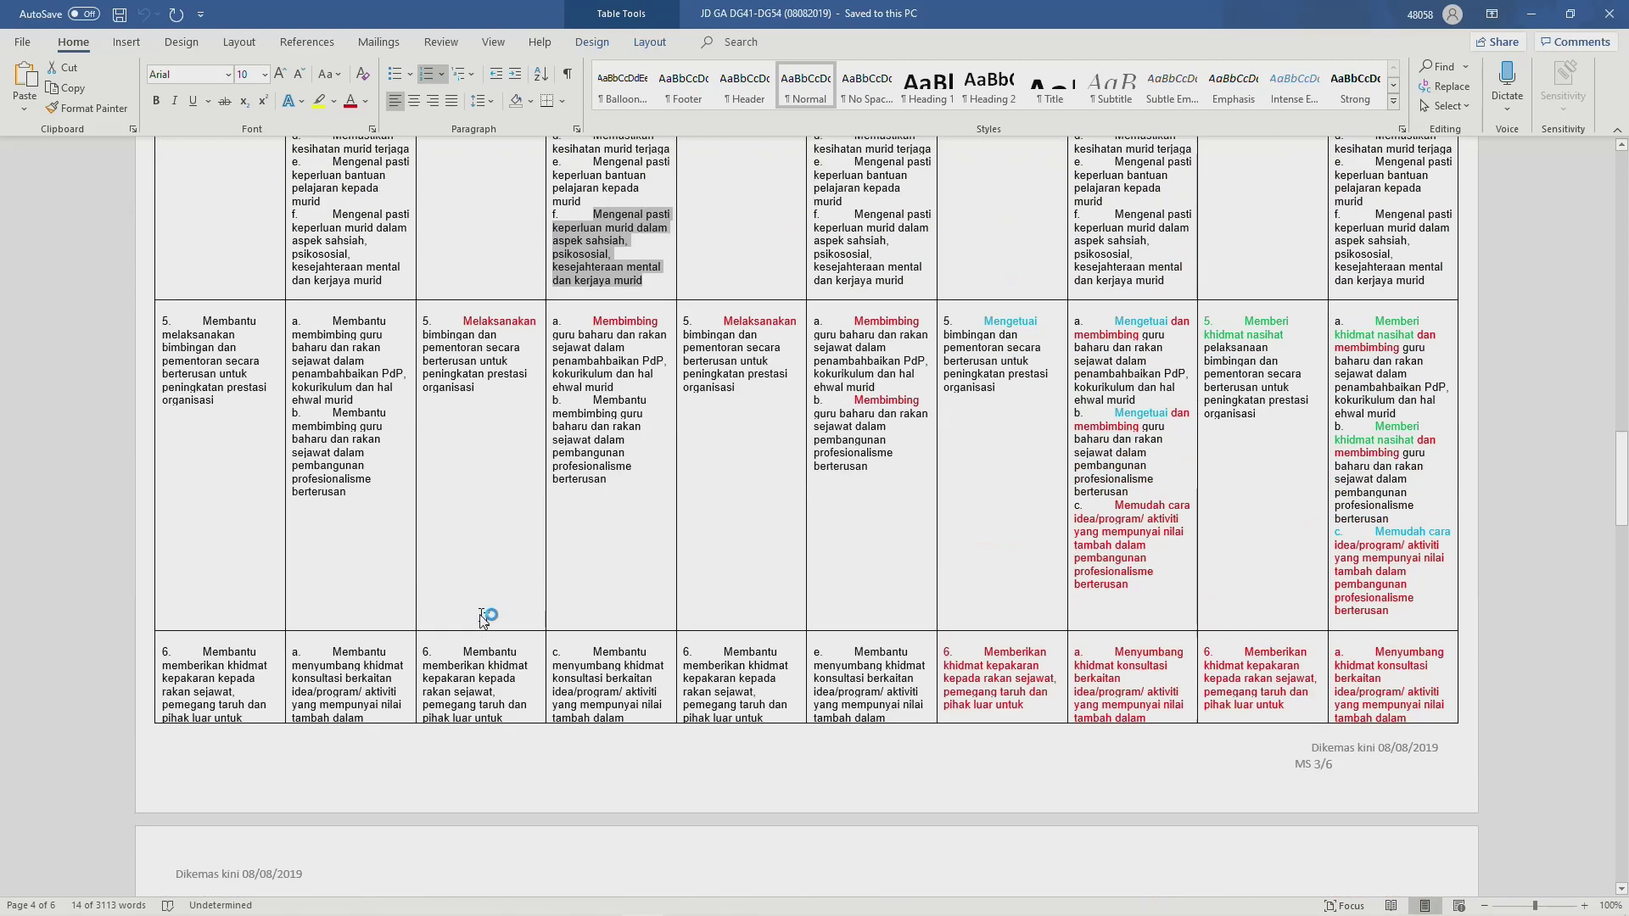
key(alt+Tab)
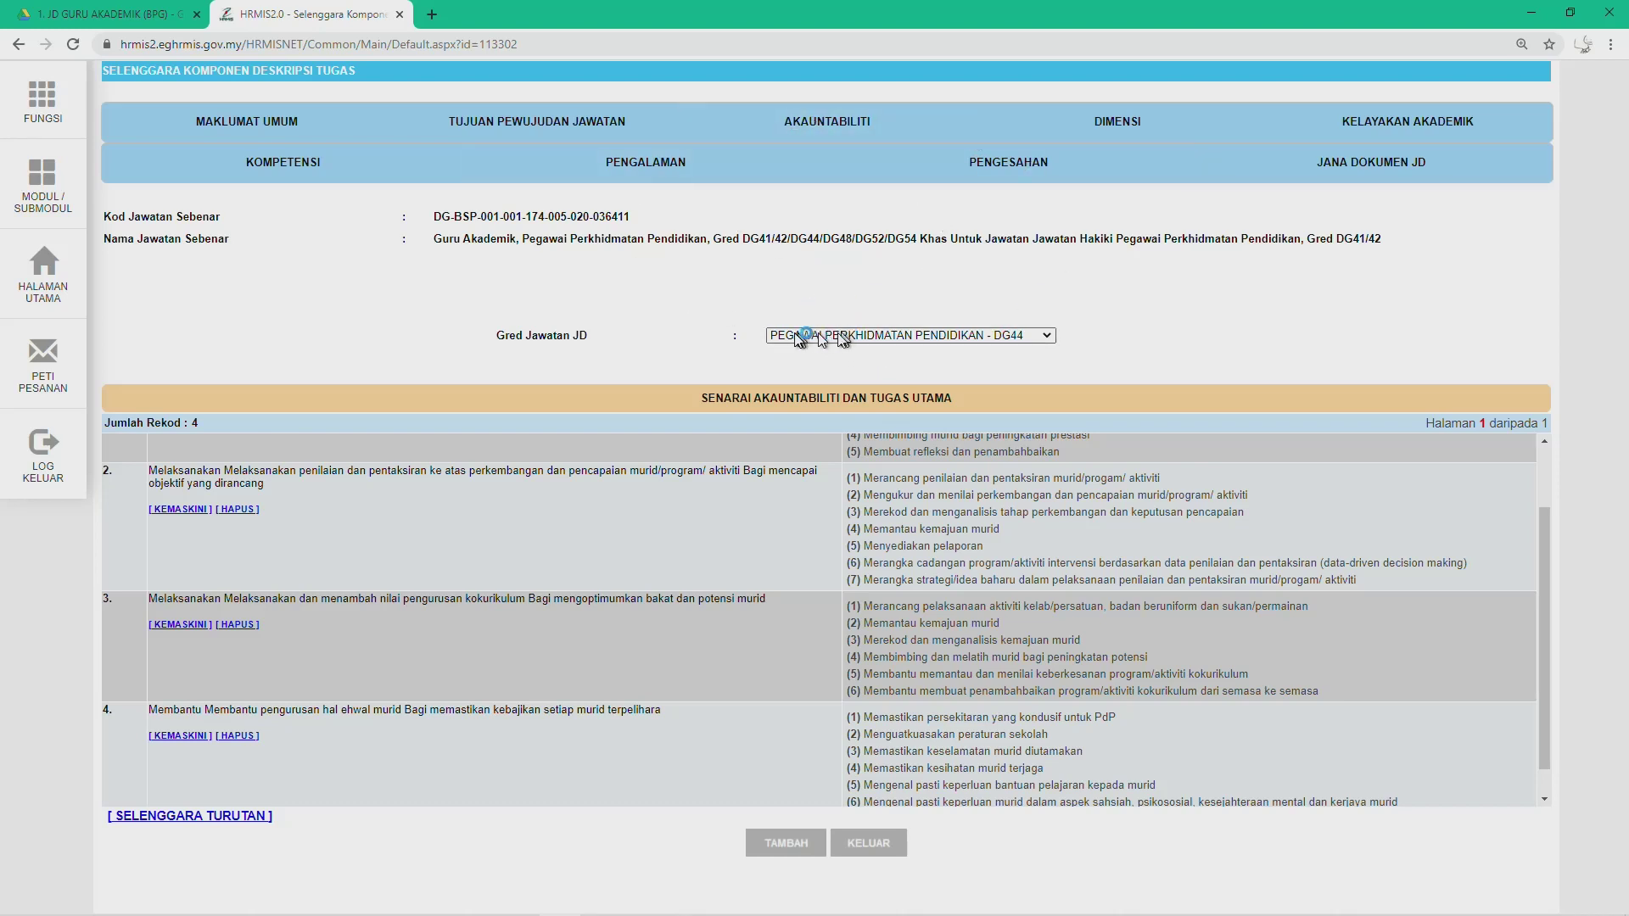
Step: Switch the JD grade from DG41 to DG44, then to DG48, to compare their accountability lists
click(1042, 339)
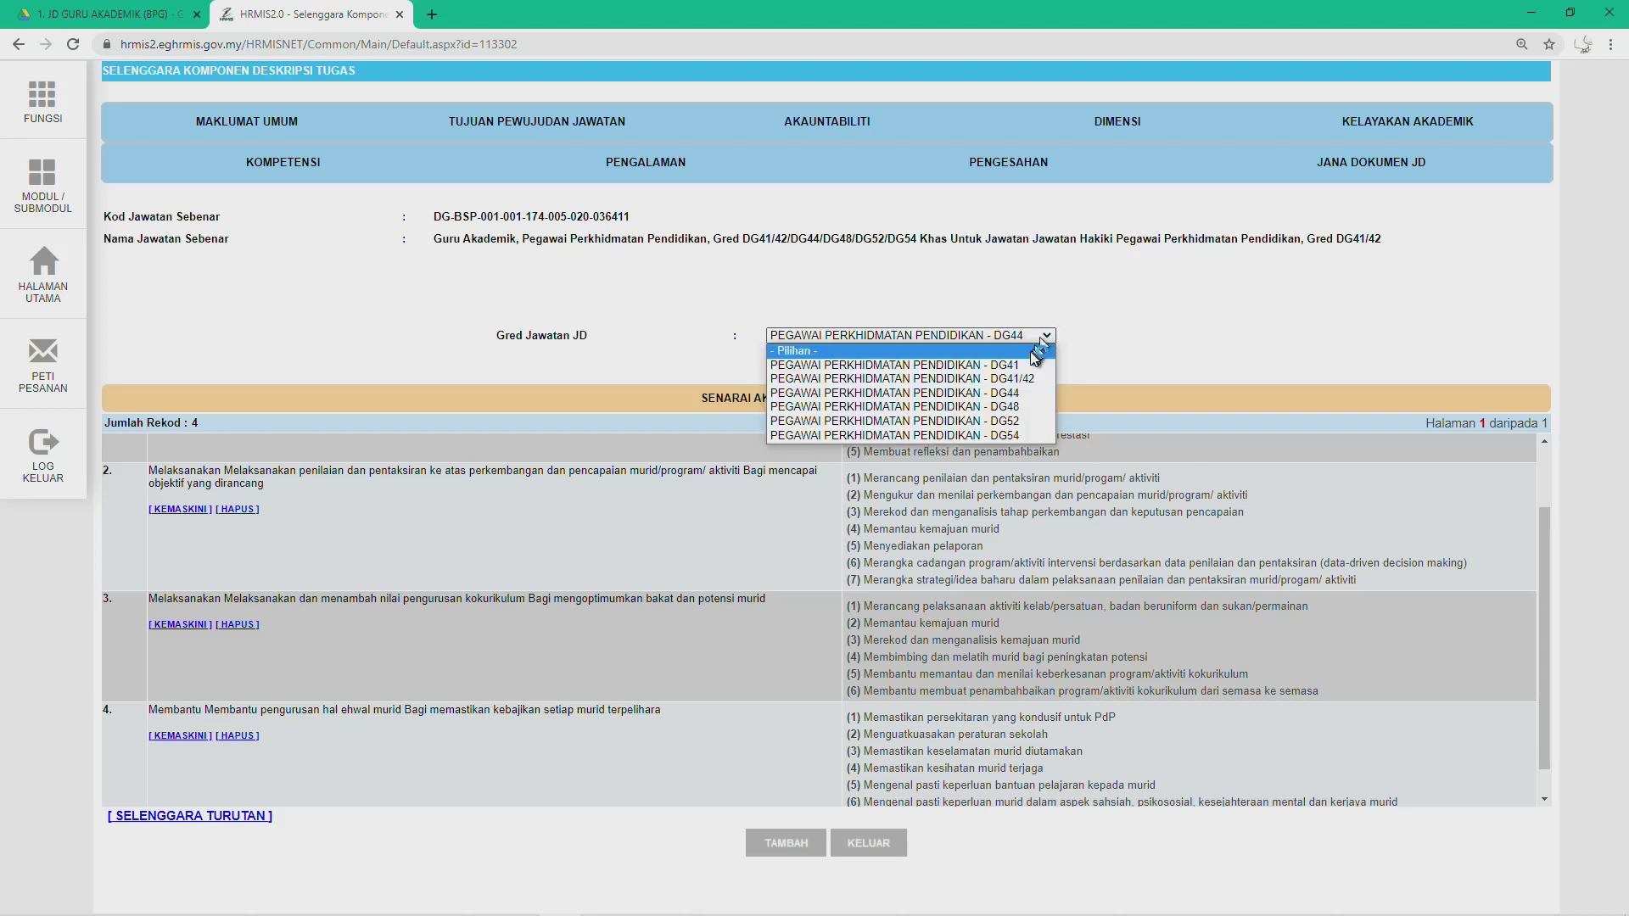
click(1031, 364)
click(1032, 338)
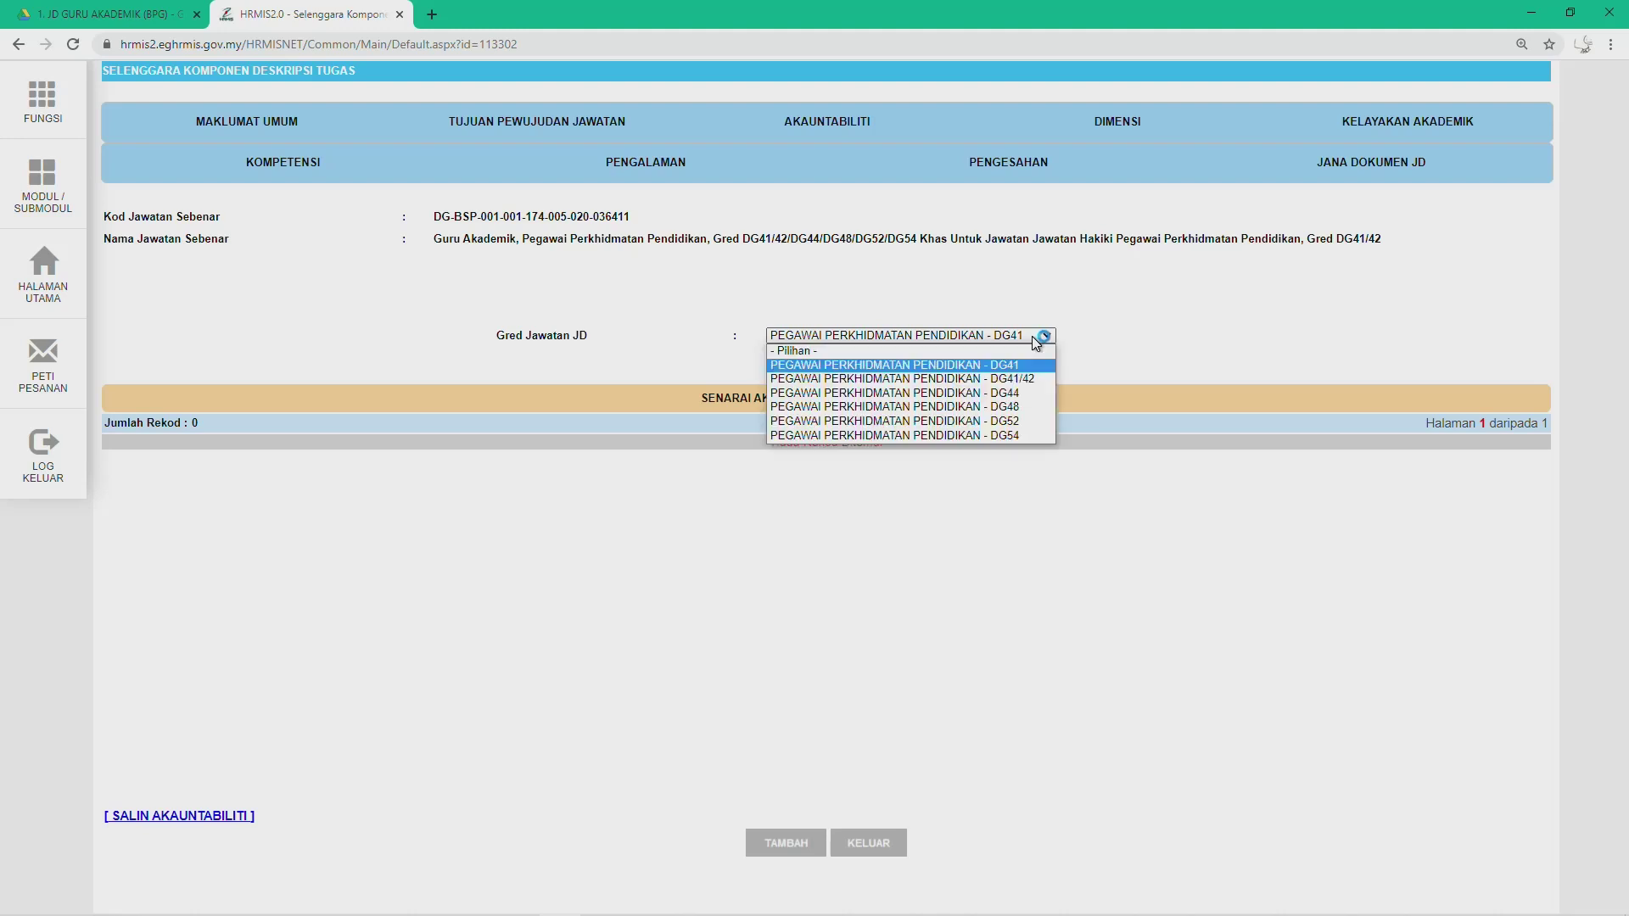
click(1026, 394)
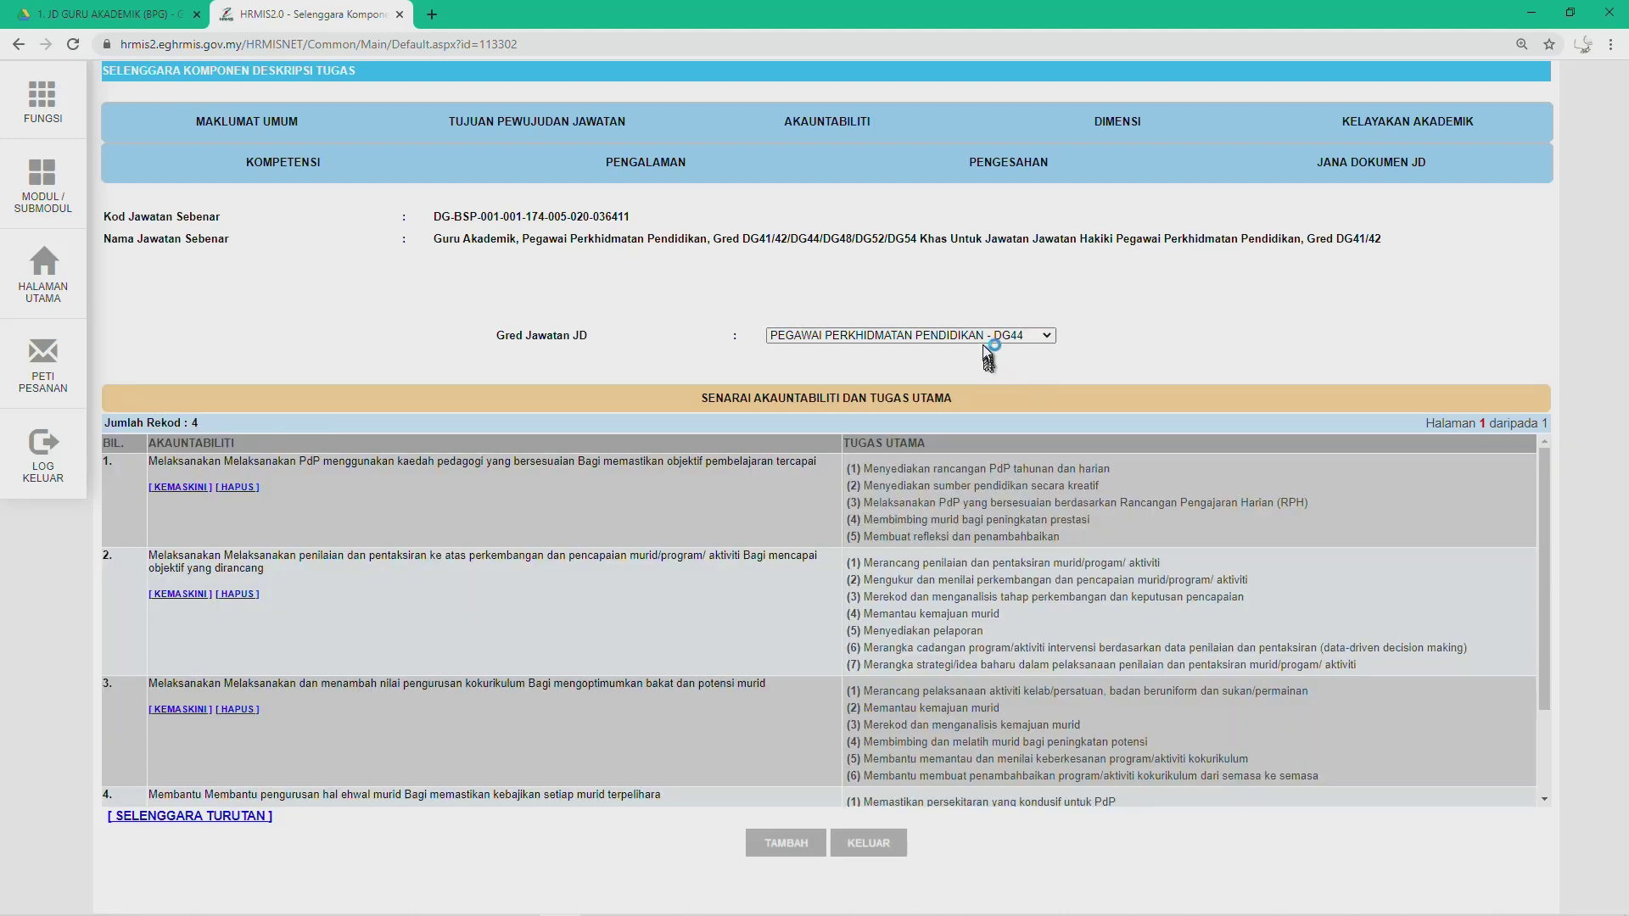
click(988, 340)
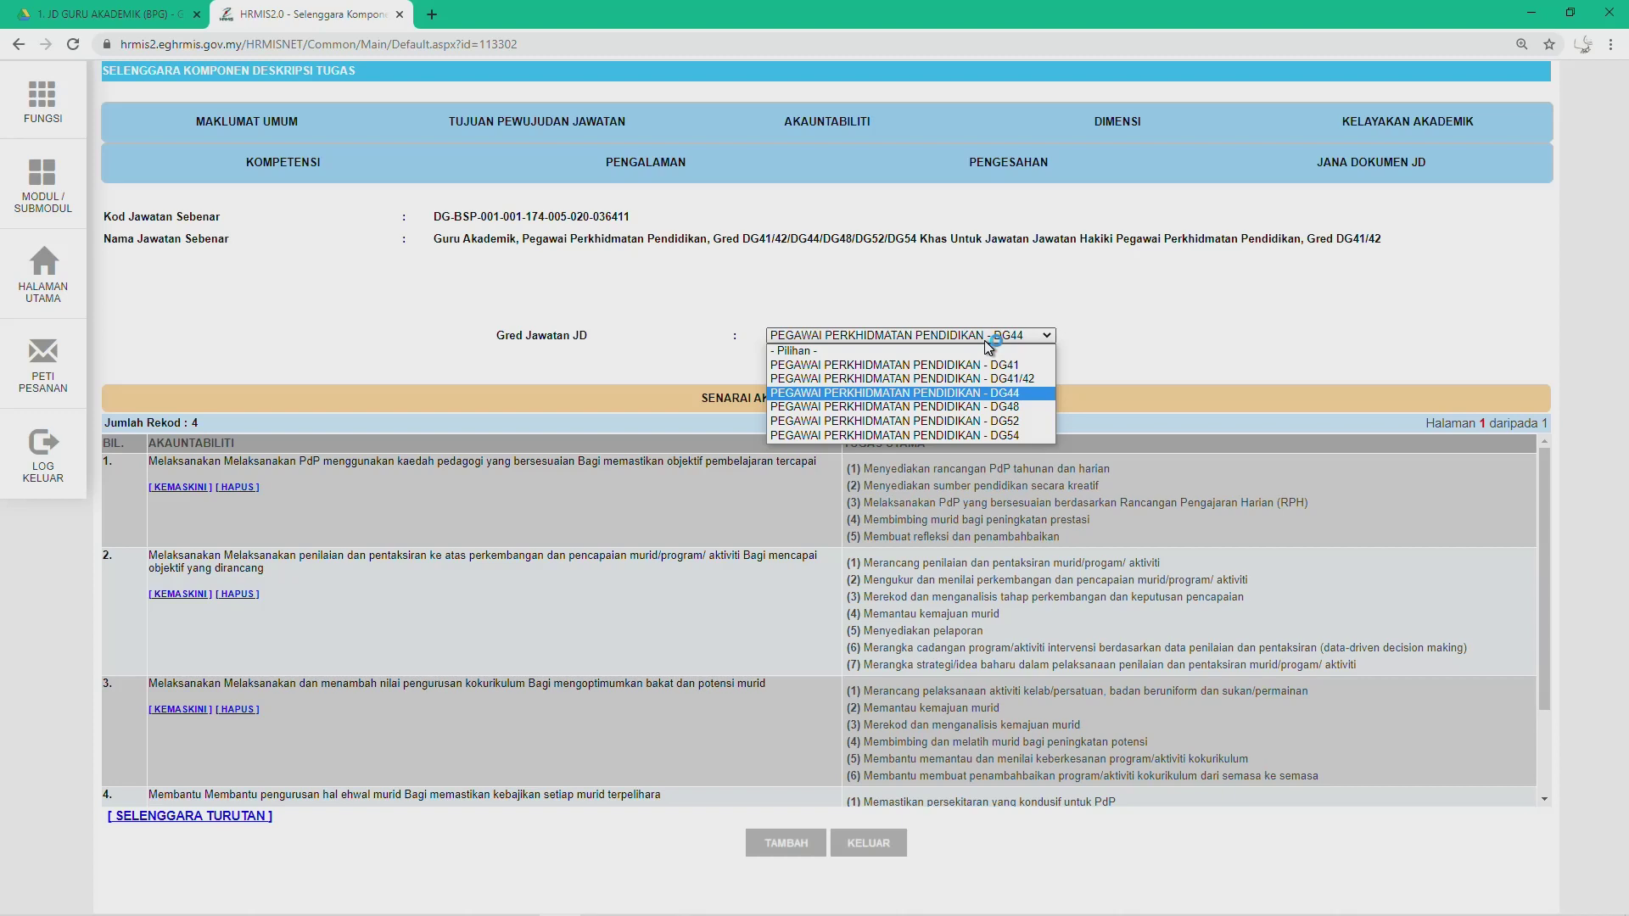
click(982, 407)
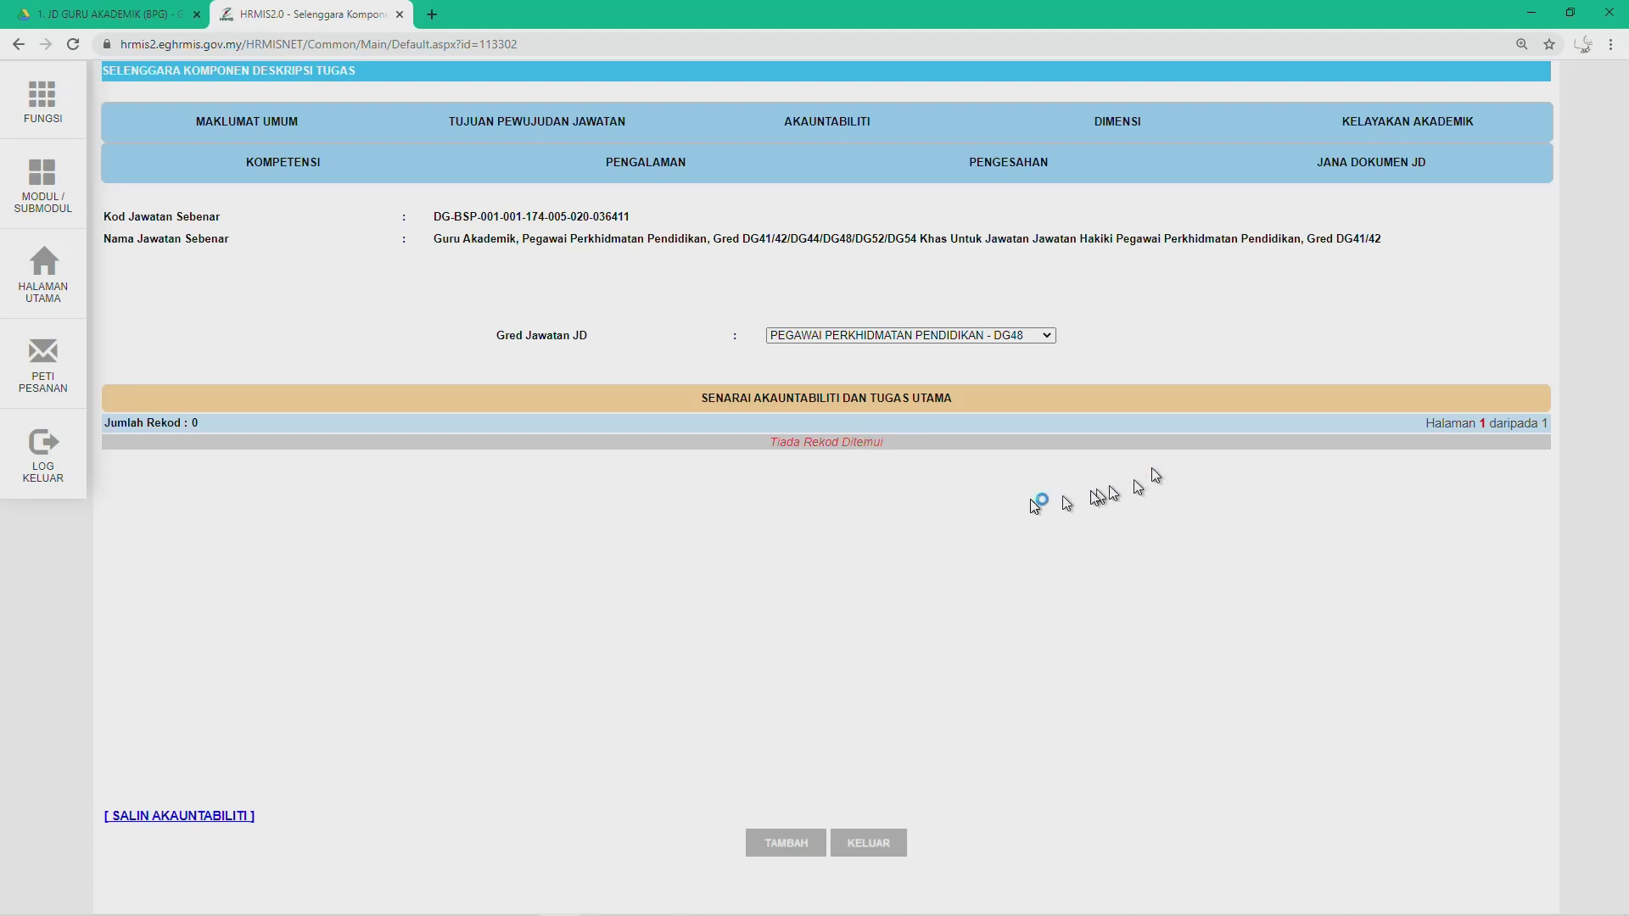
Step: Alternate between DG44's four records and DG48's empty list, ending on DG48
click(954, 337)
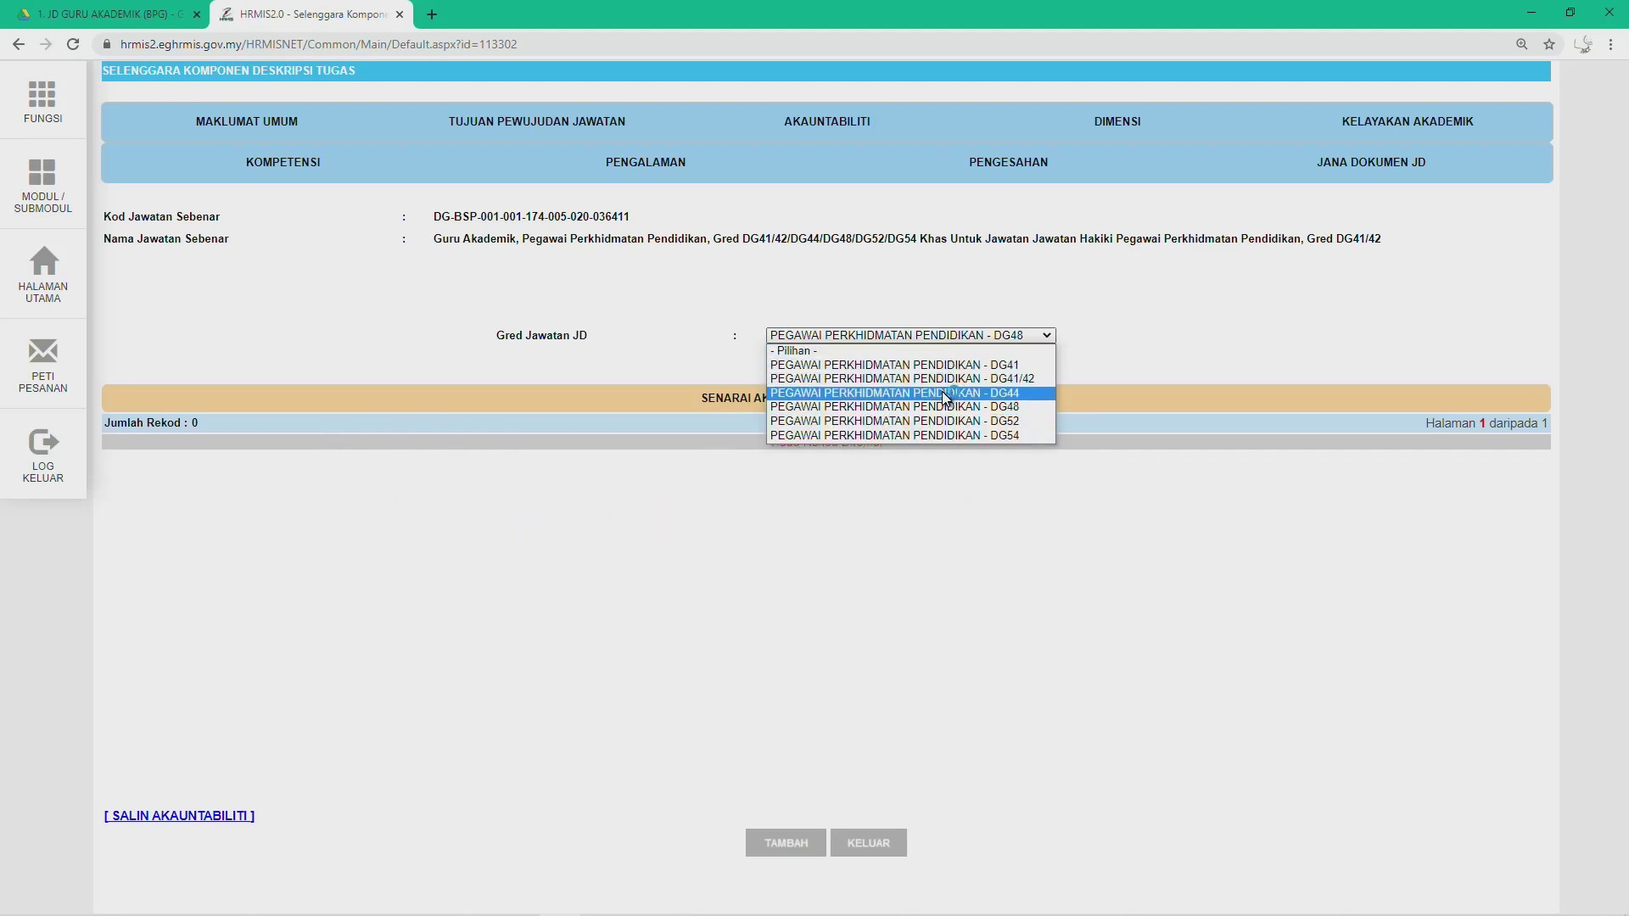
click(942, 390)
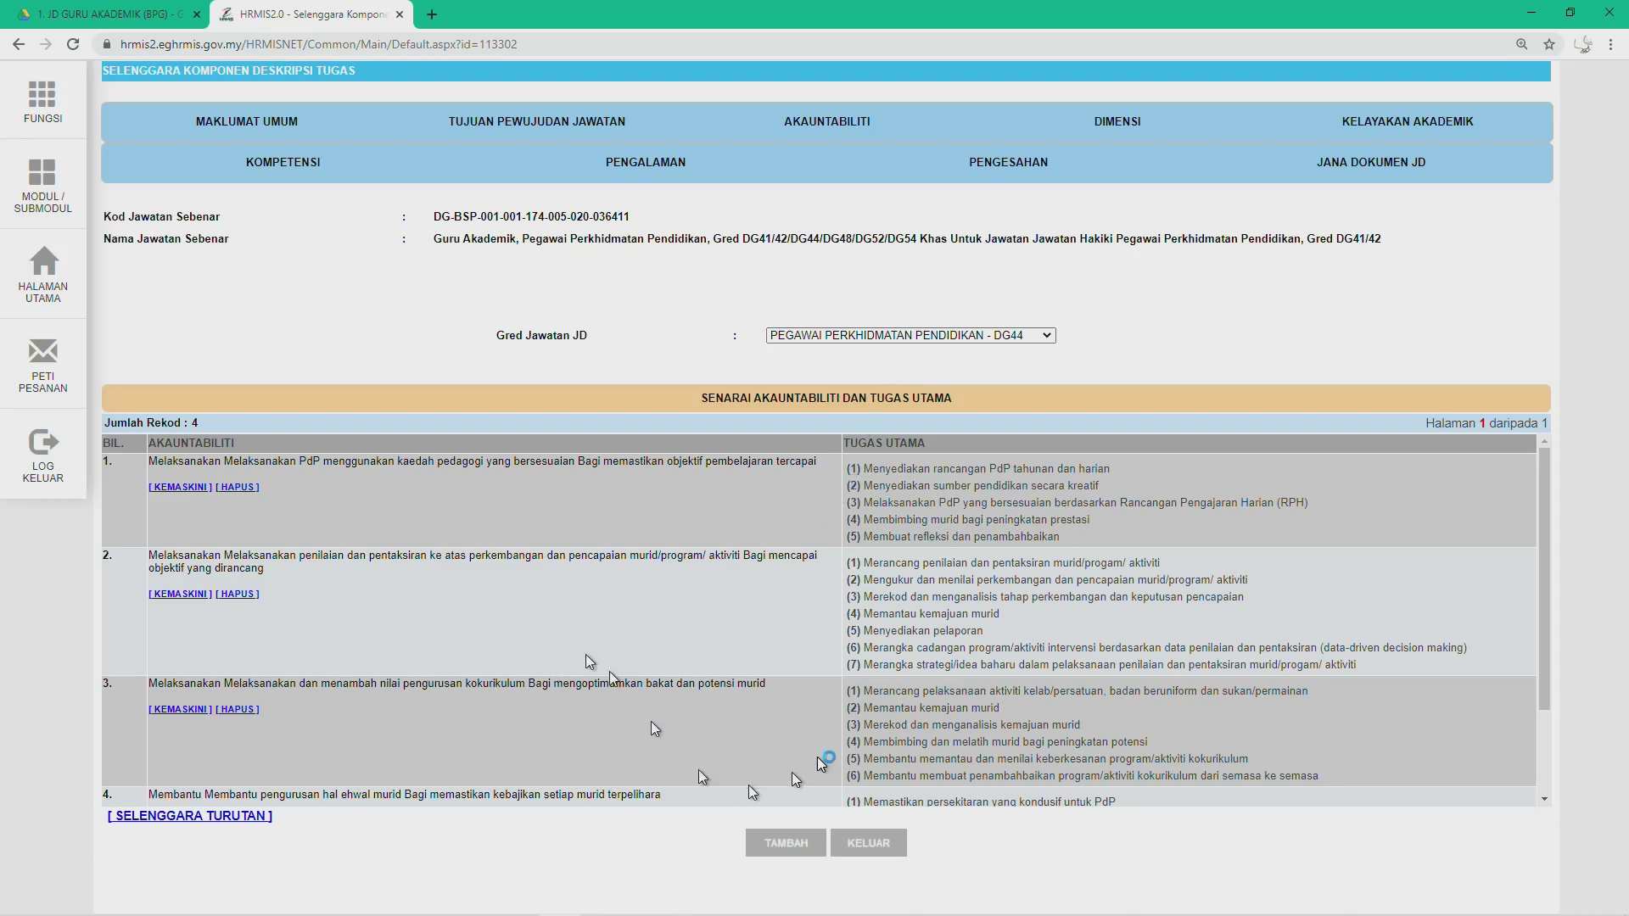
click(930, 337)
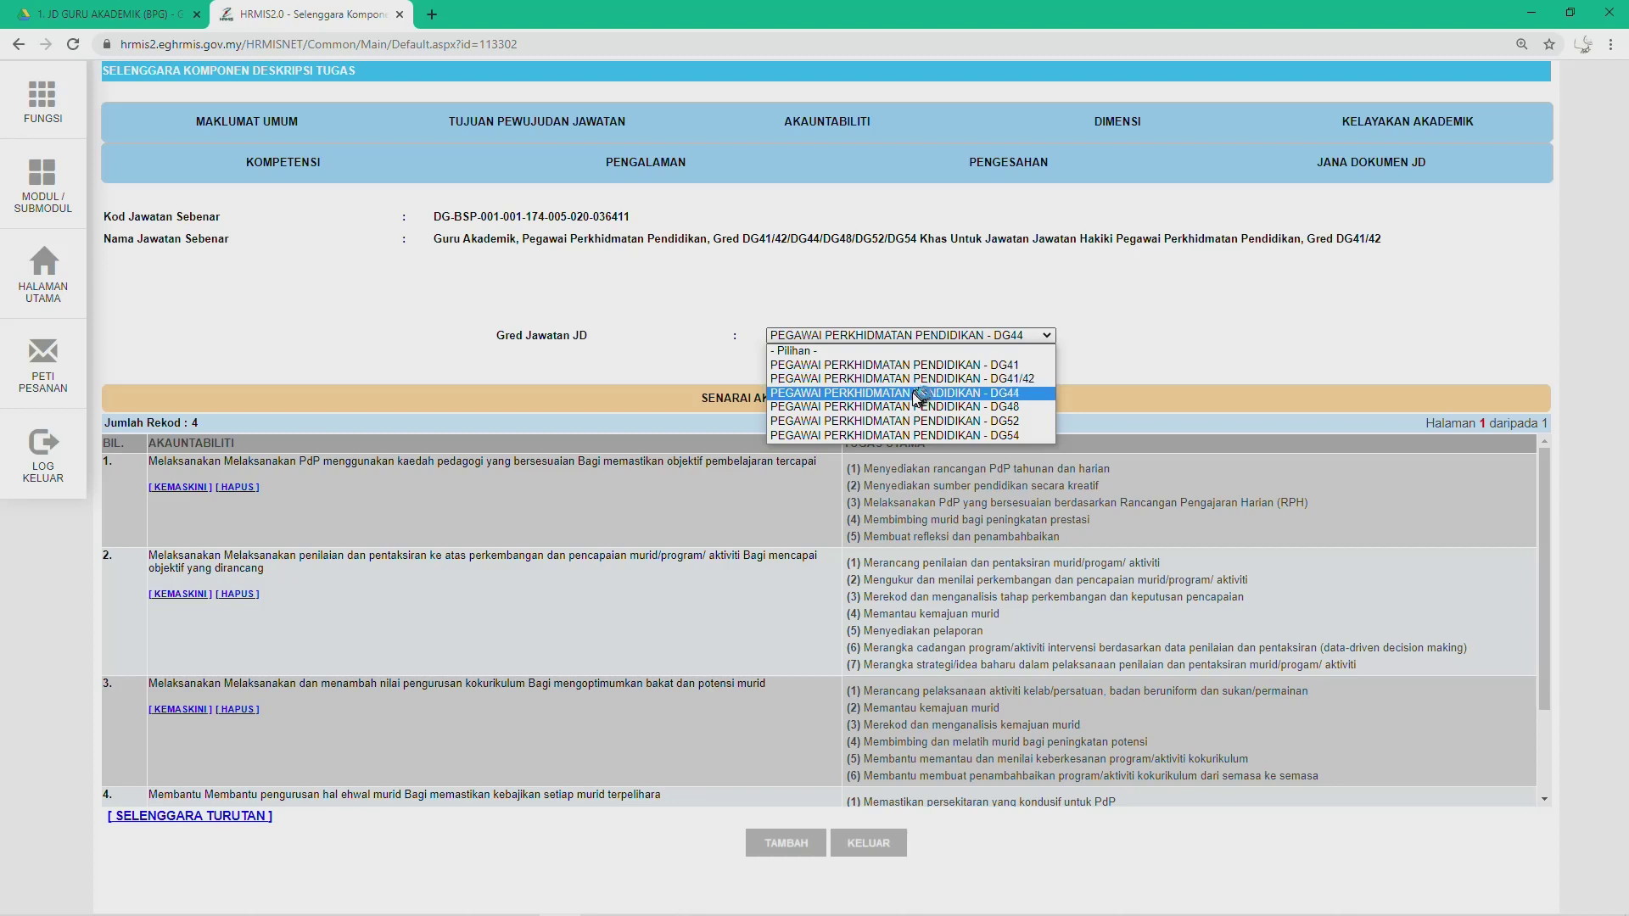
click(867, 408)
click(923, 340)
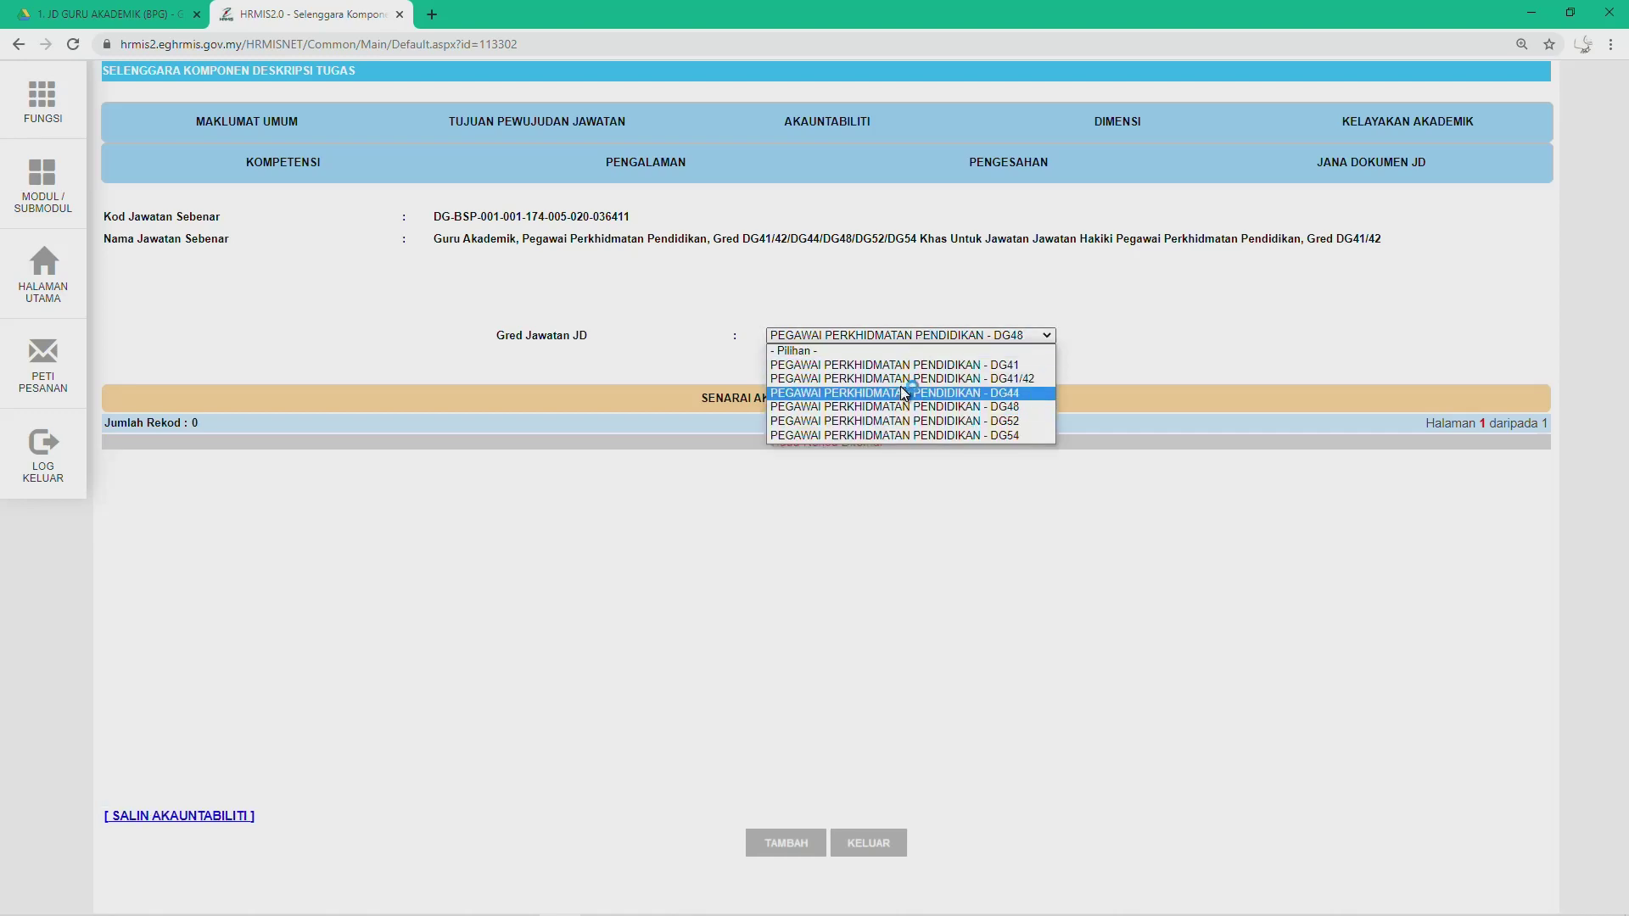
click(900, 385)
click(914, 335)
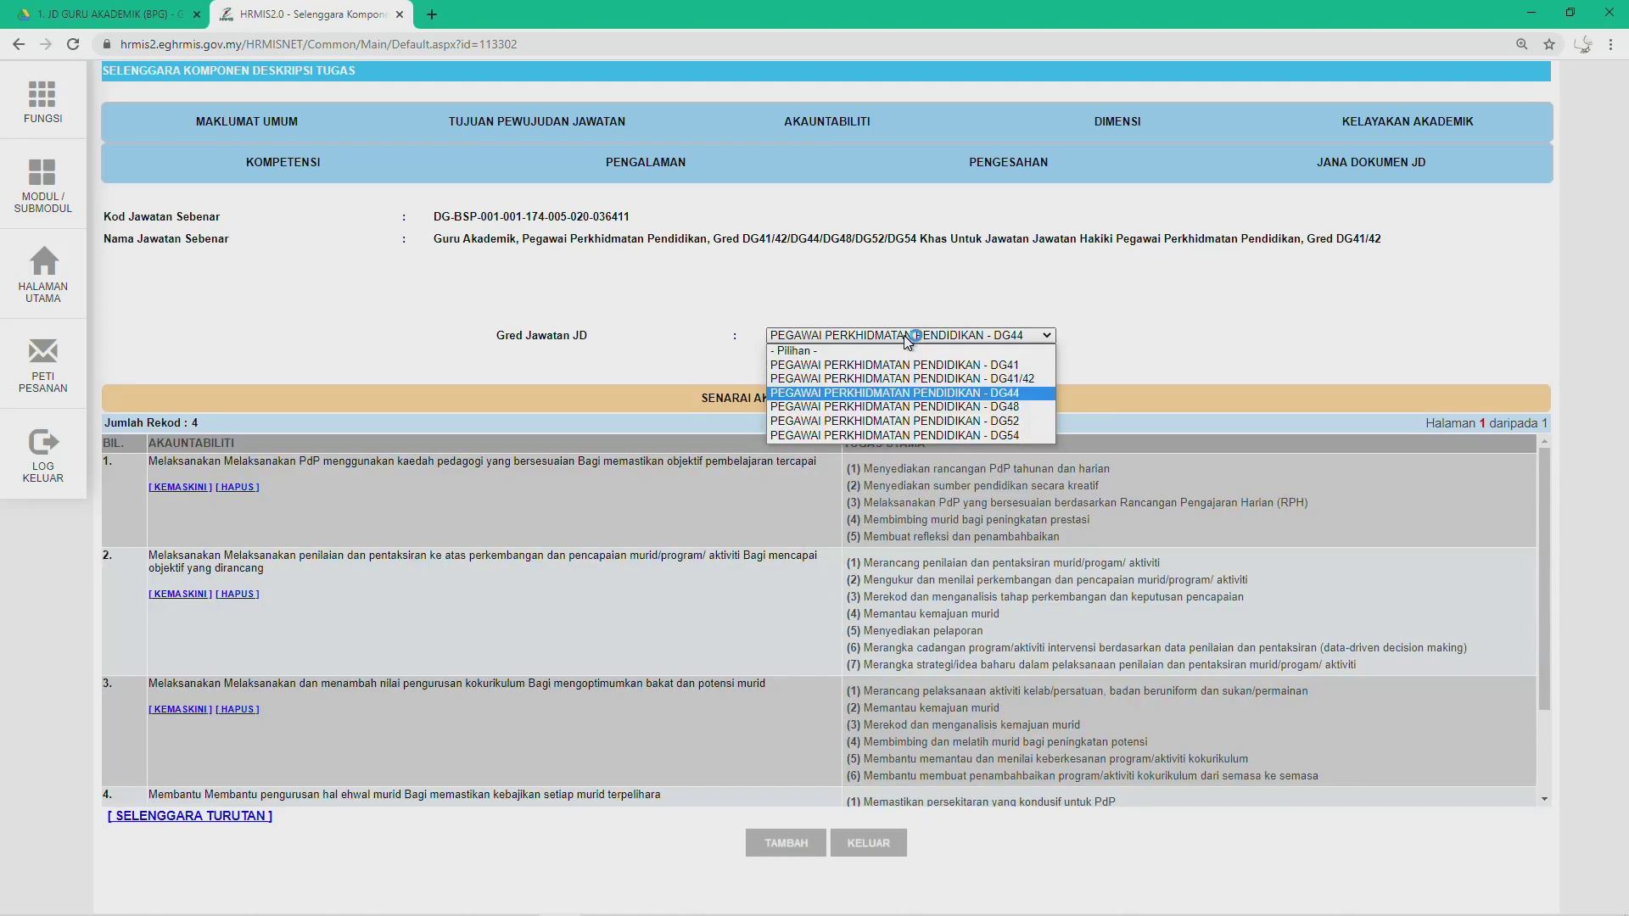
click(870, 408)
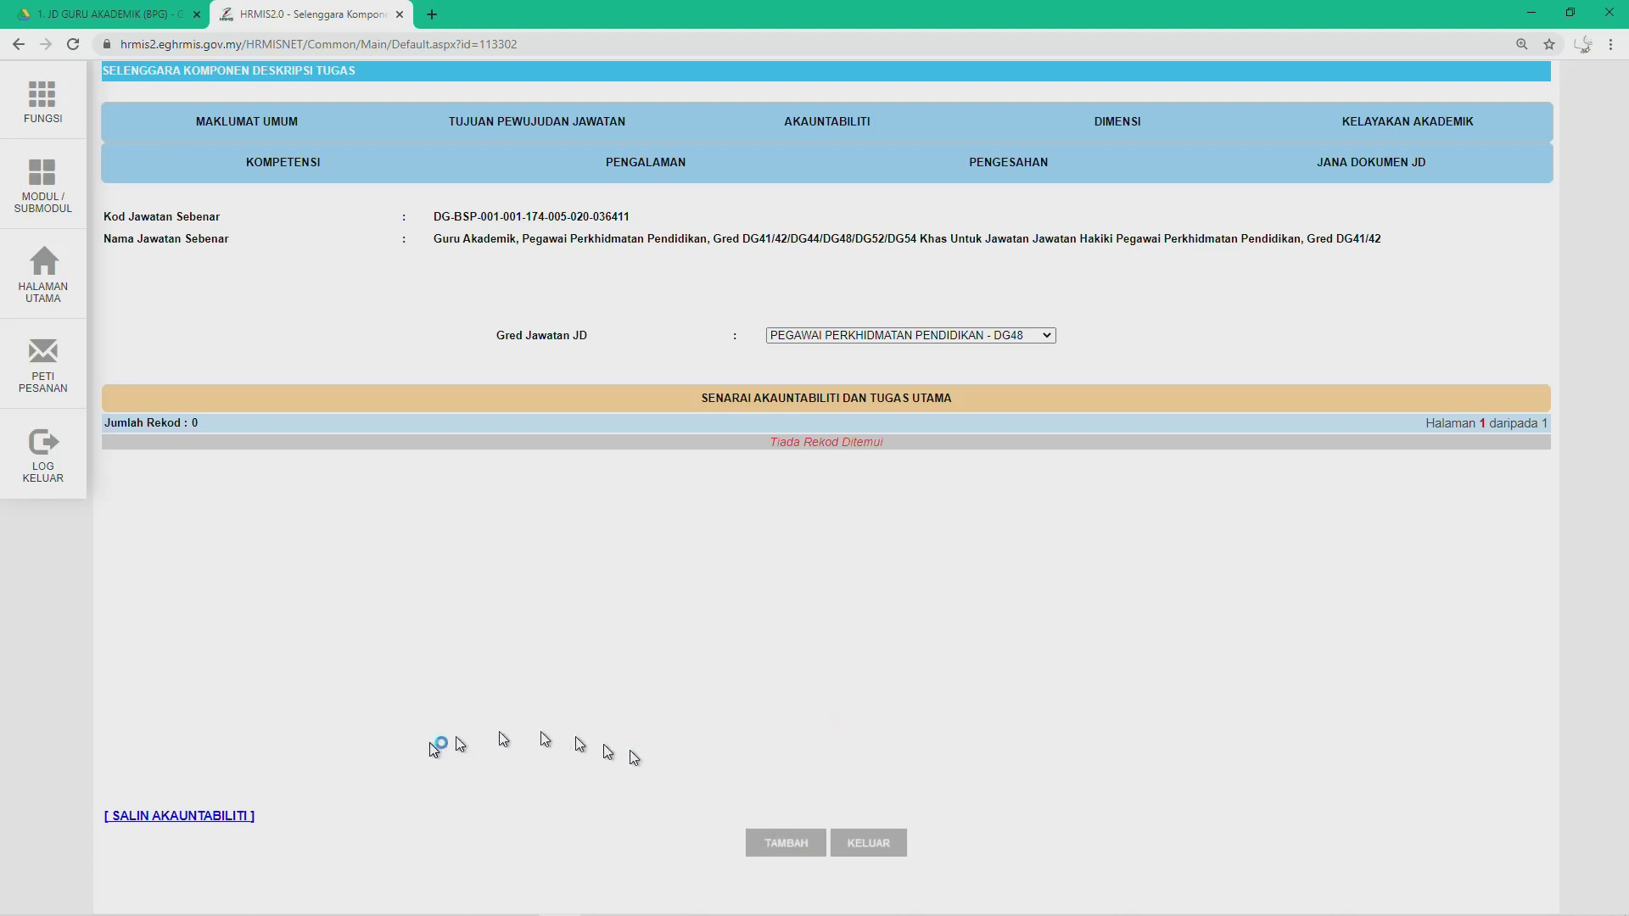
Step: Copy the accountabilities from grade DG44 into DG48 with Salin Akauntabiliti, then close the copy window
click(184, 810)
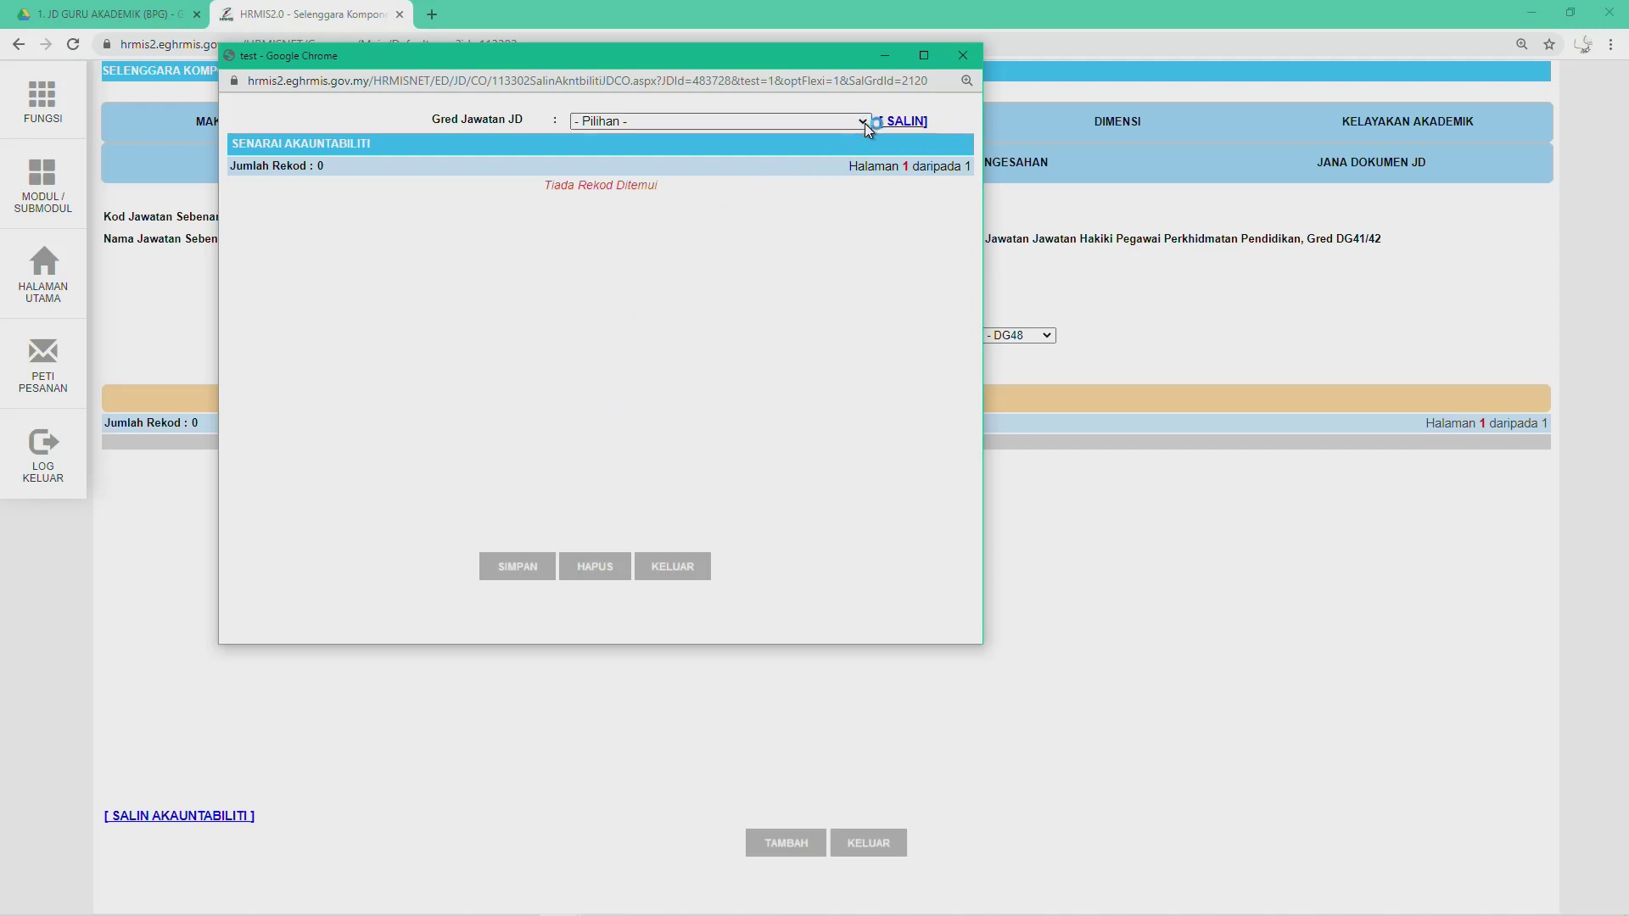
click(863, 124)
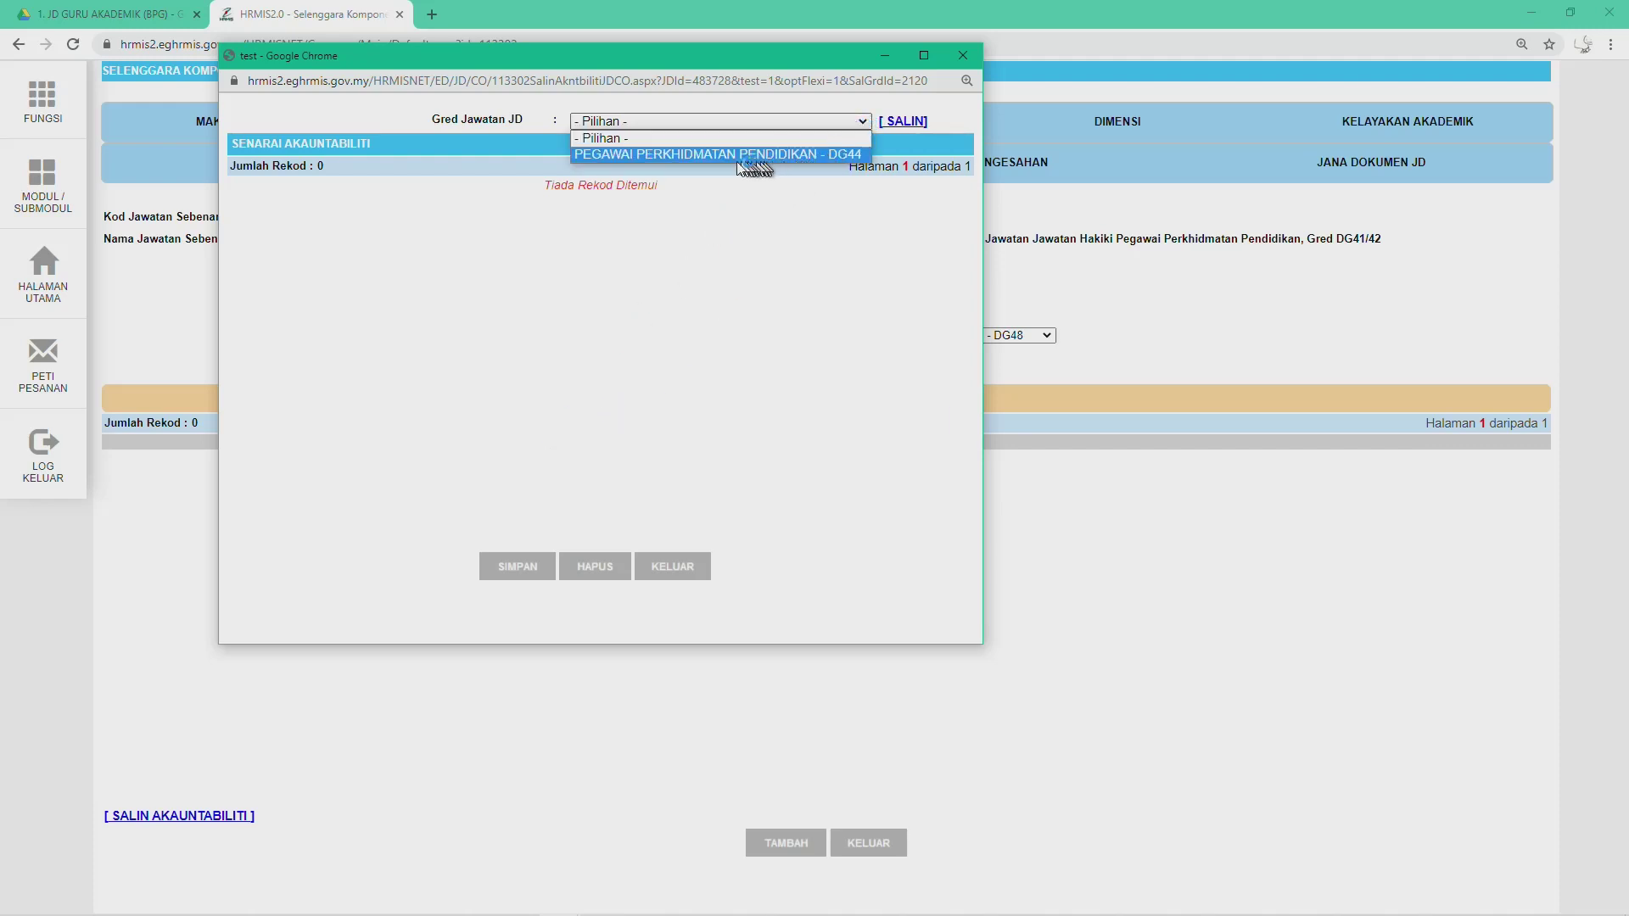
click(689, 154)
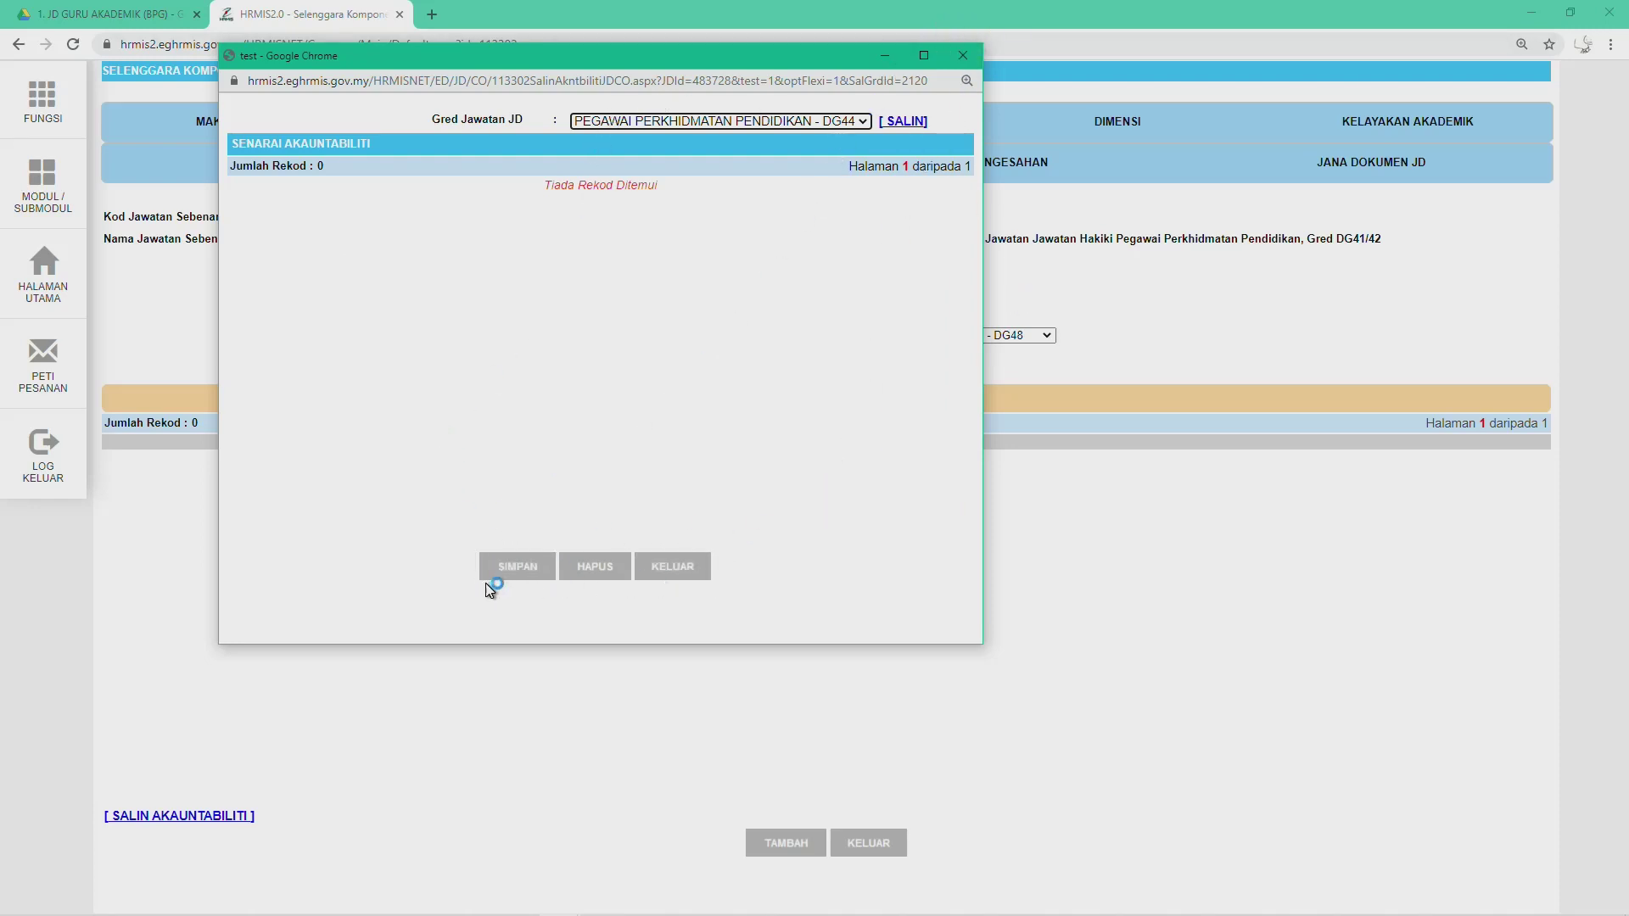
click(684, 569)
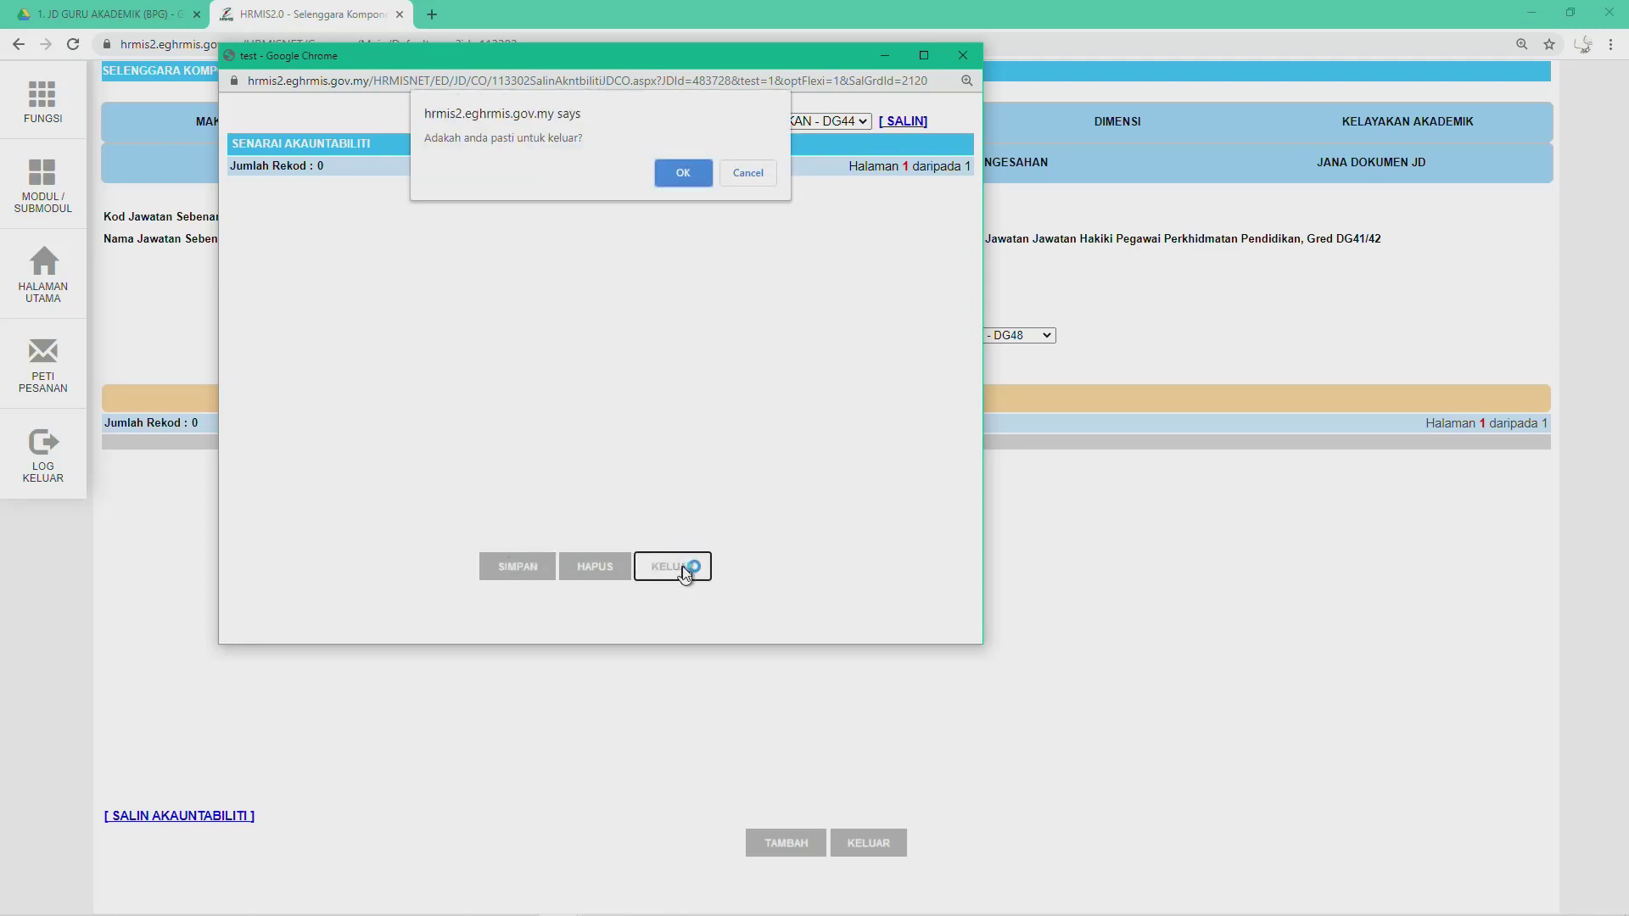
click(695, 172)
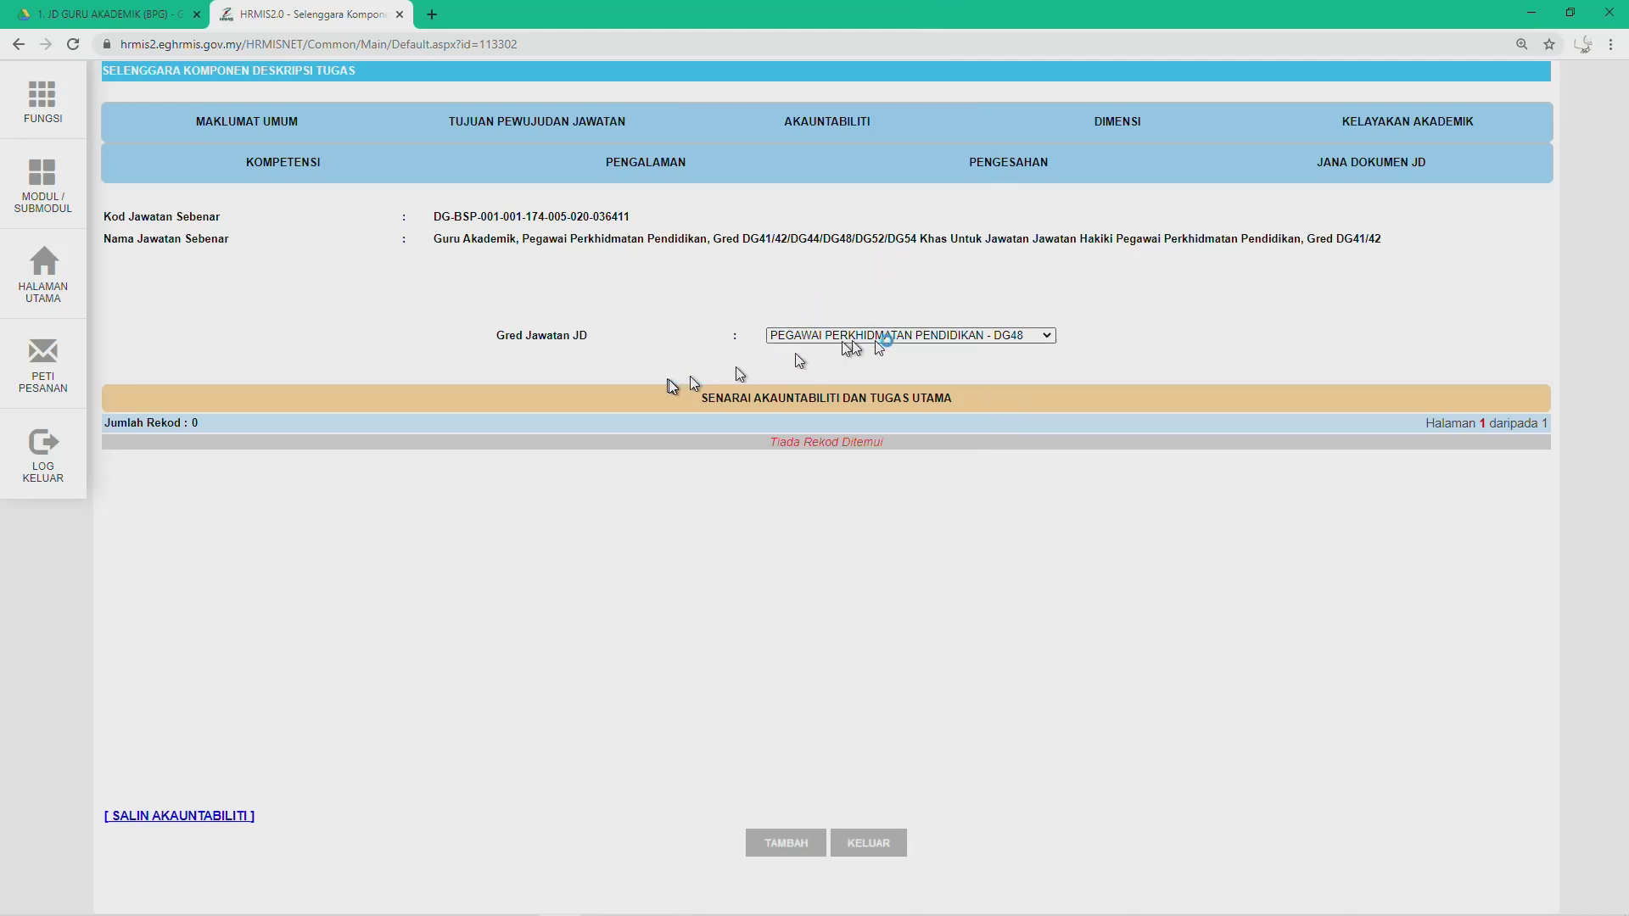
Step: Select grade DG52, copy DG44's accountabilities into it, and close the copy window
click(1024, 337)
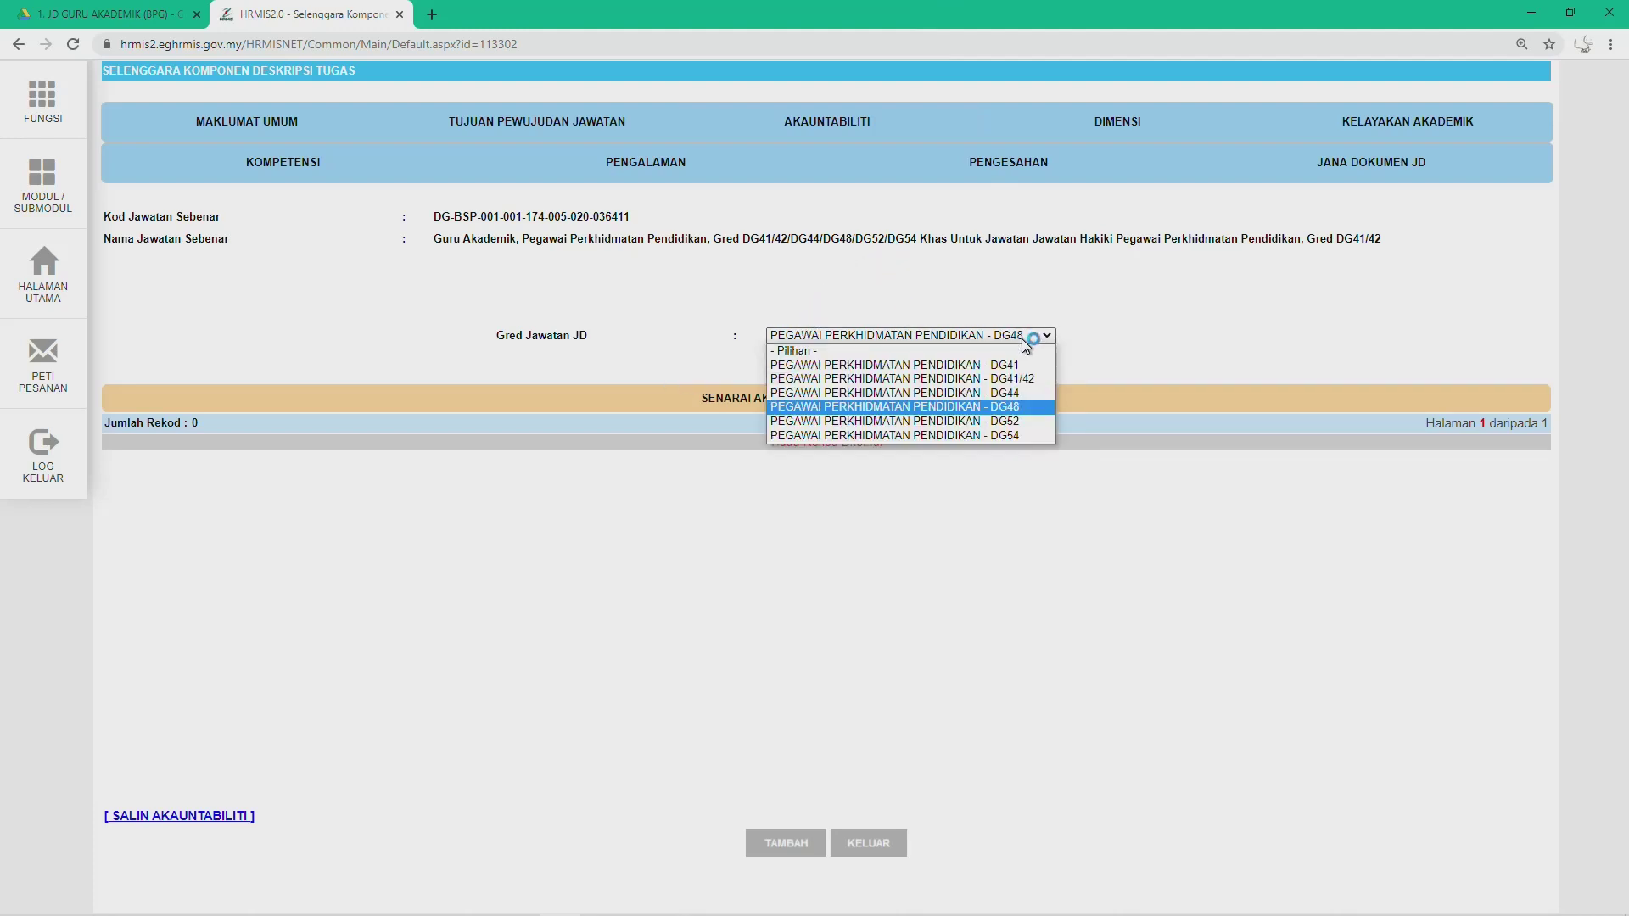
click(1018, 421)
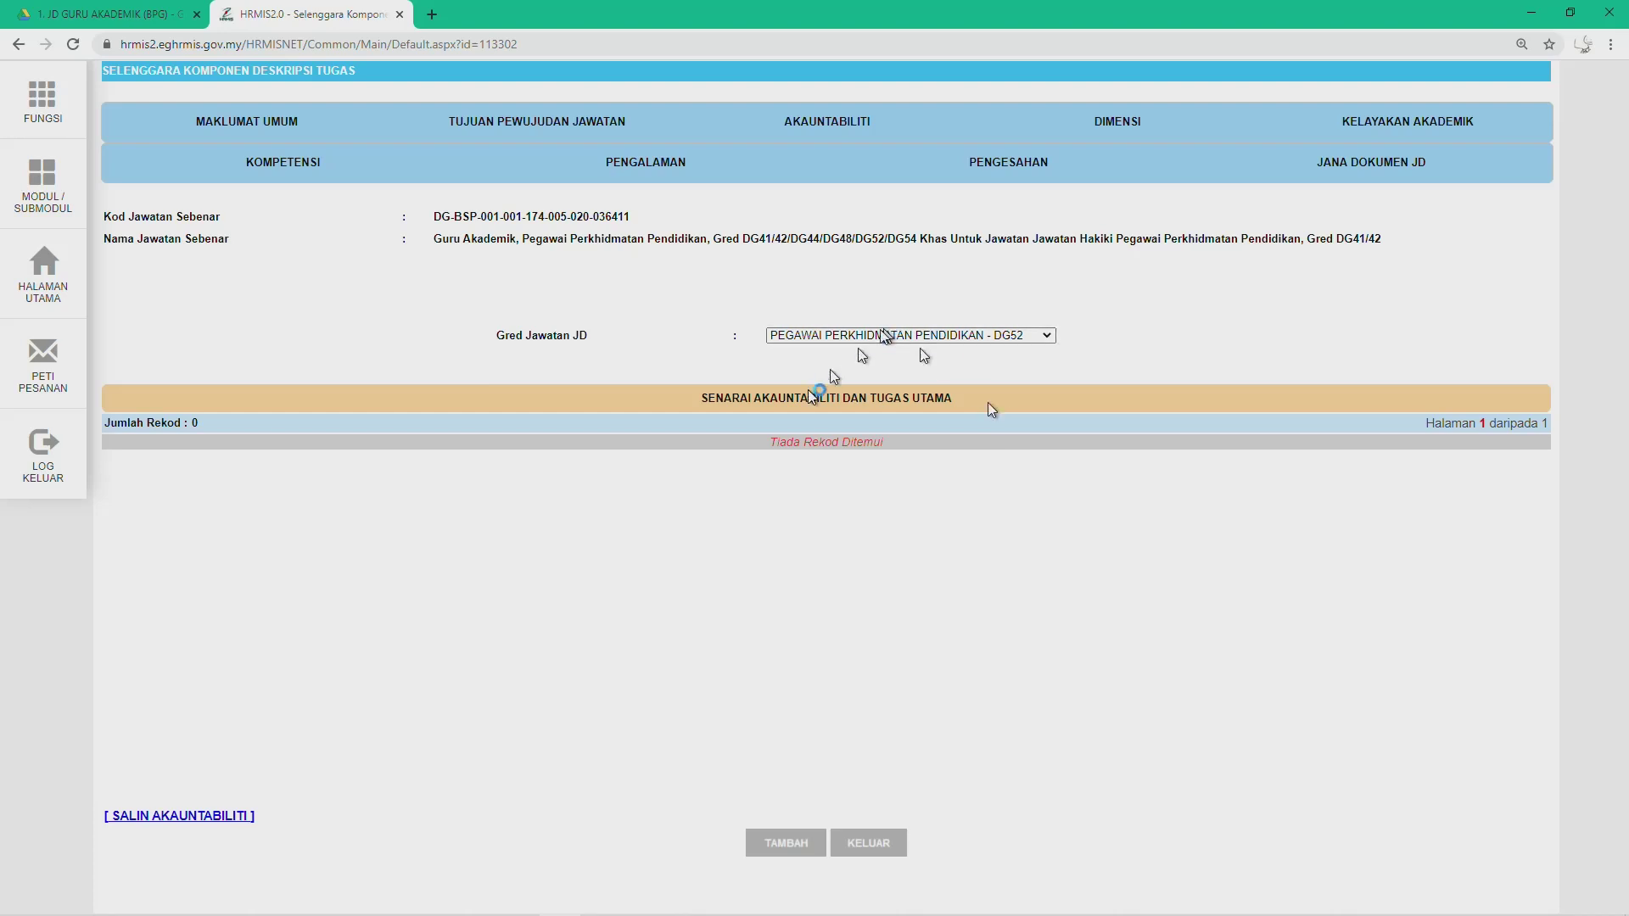
click(210, 816)
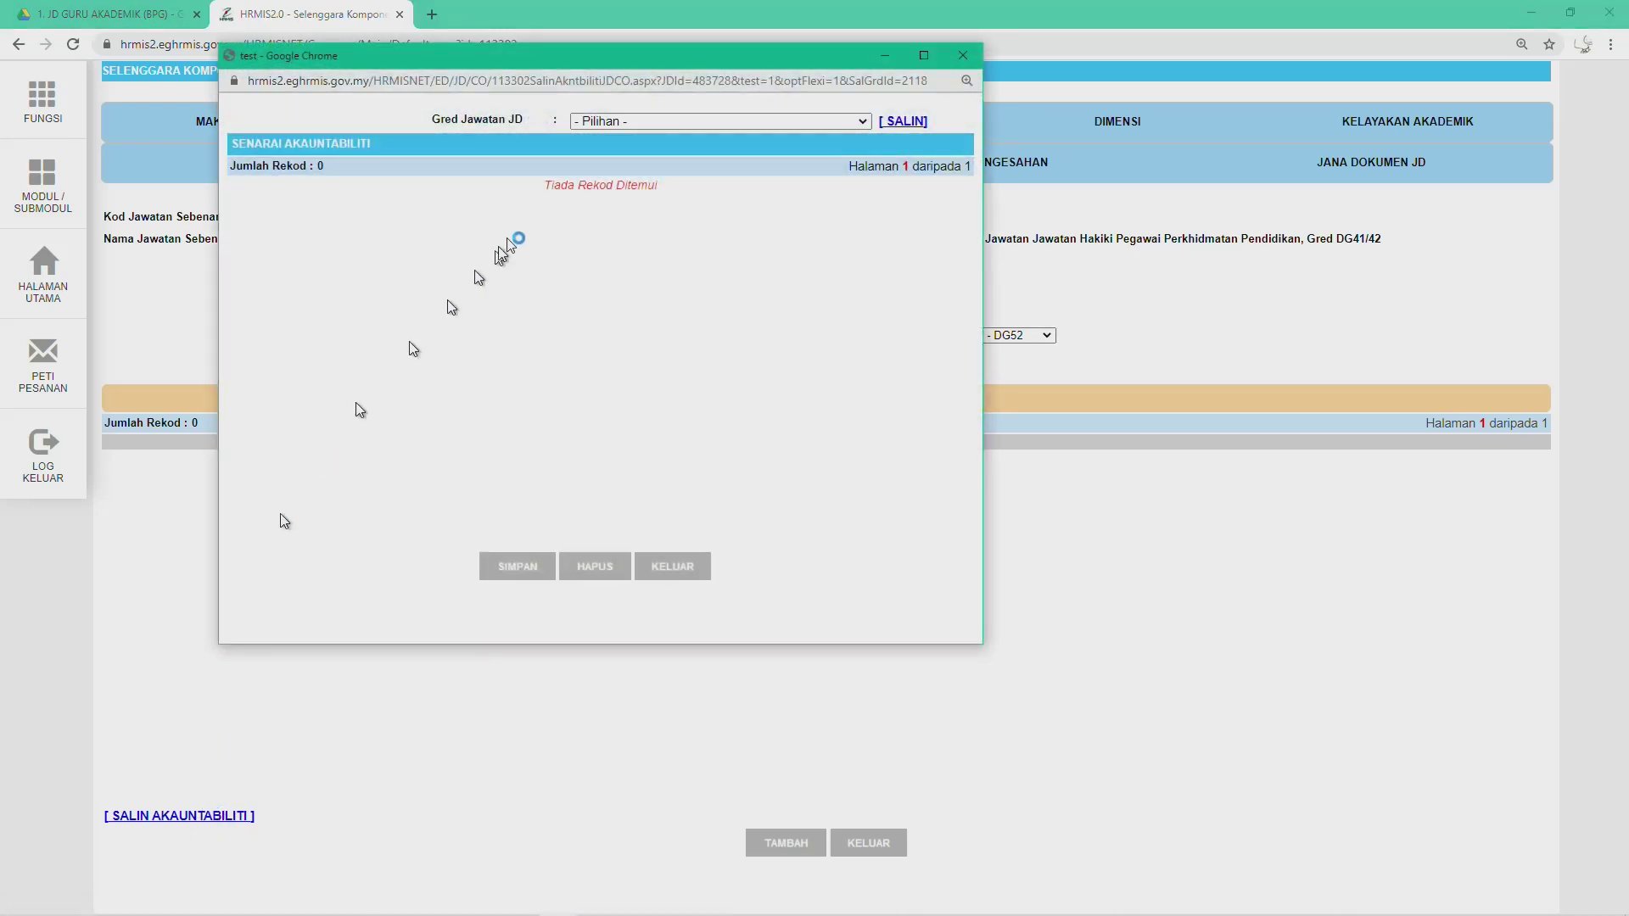
click(810, 123)
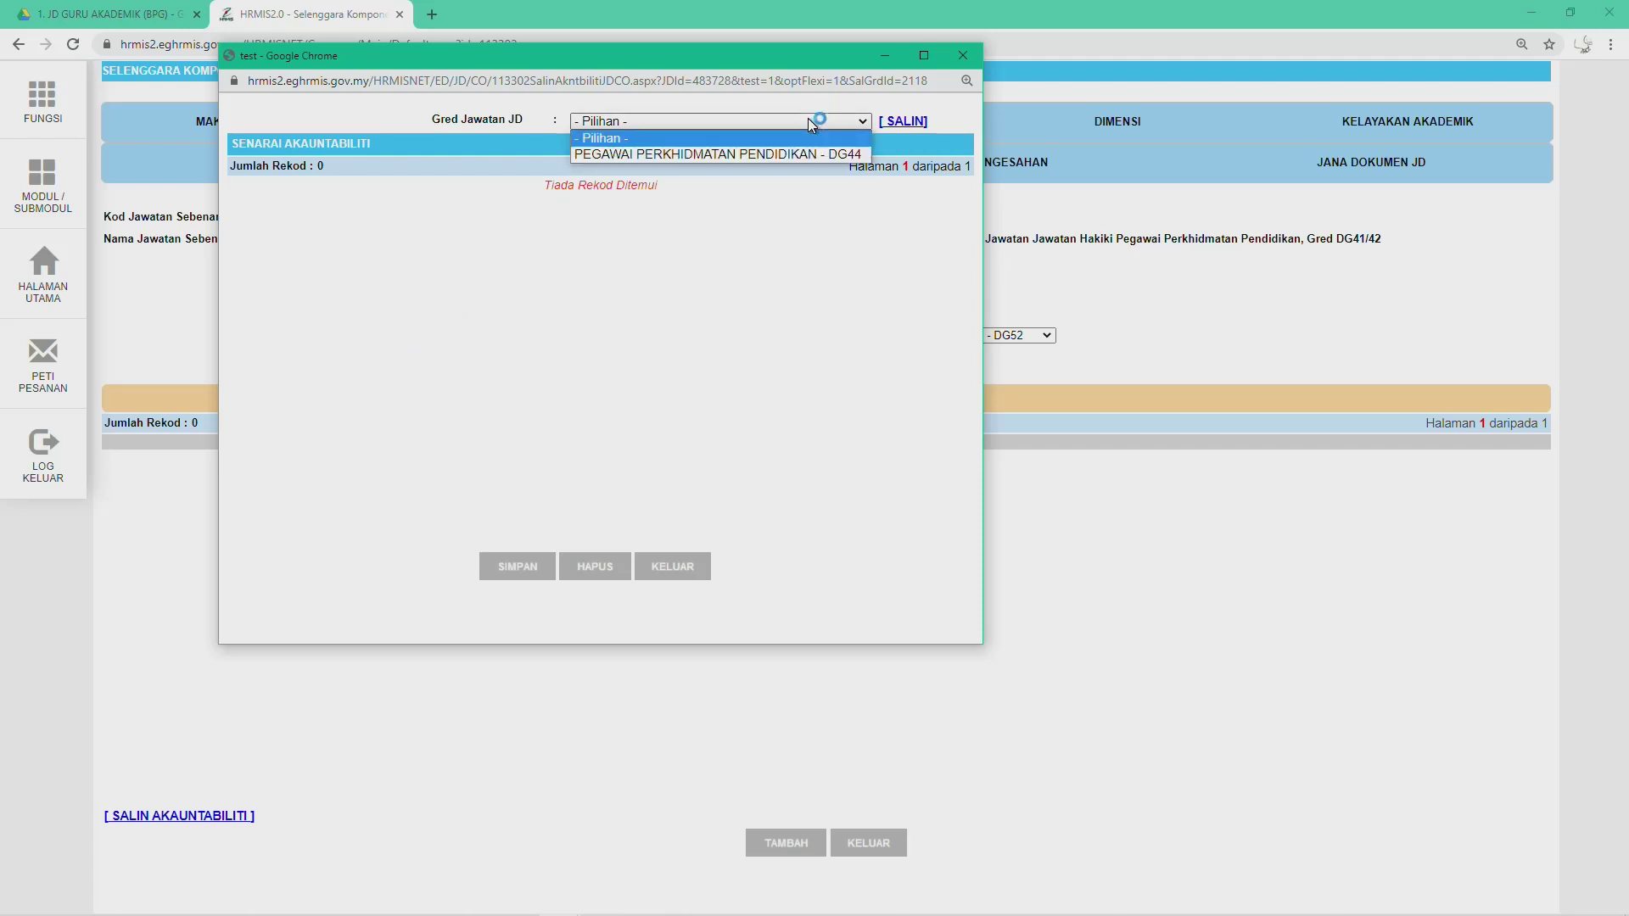
click(776, 156)
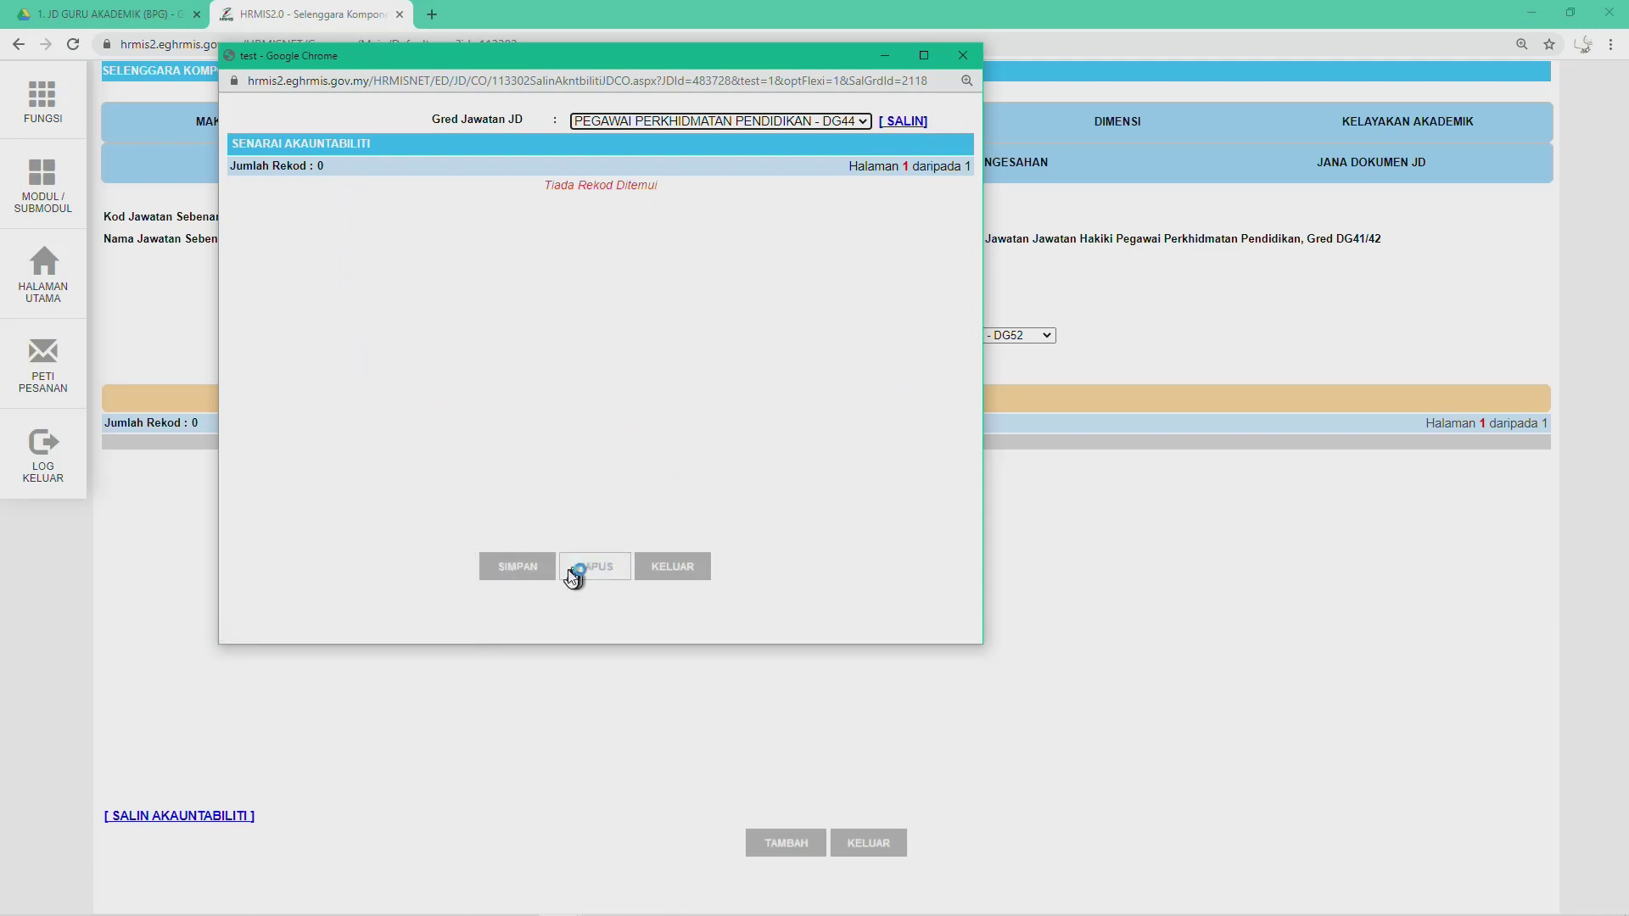
click(673, 567)
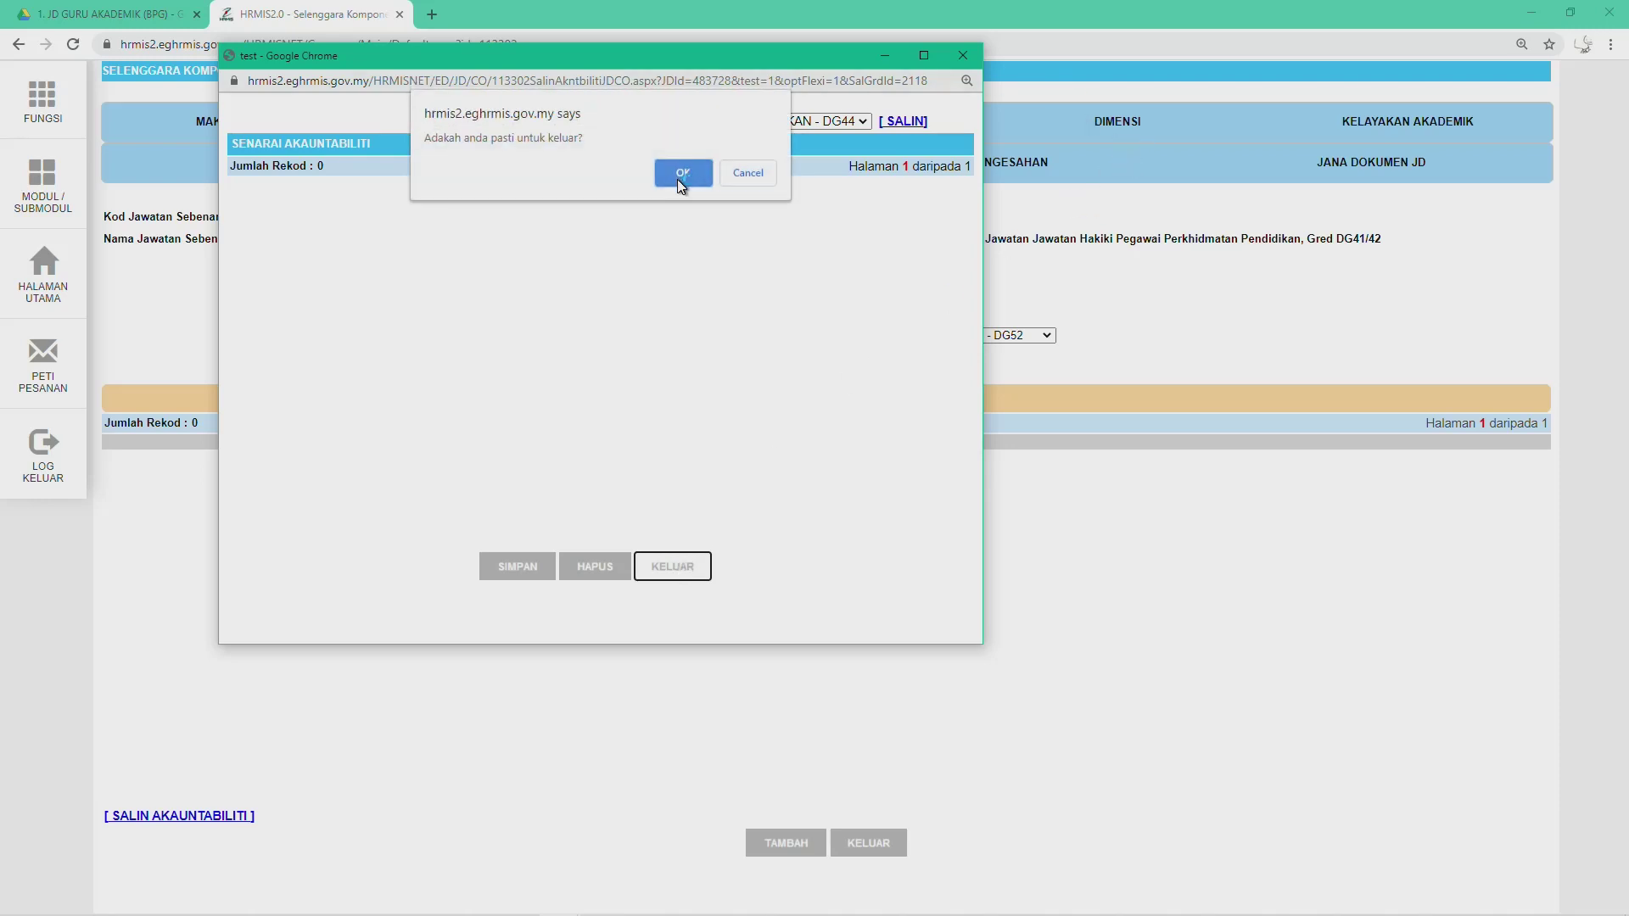
click(678, 177)
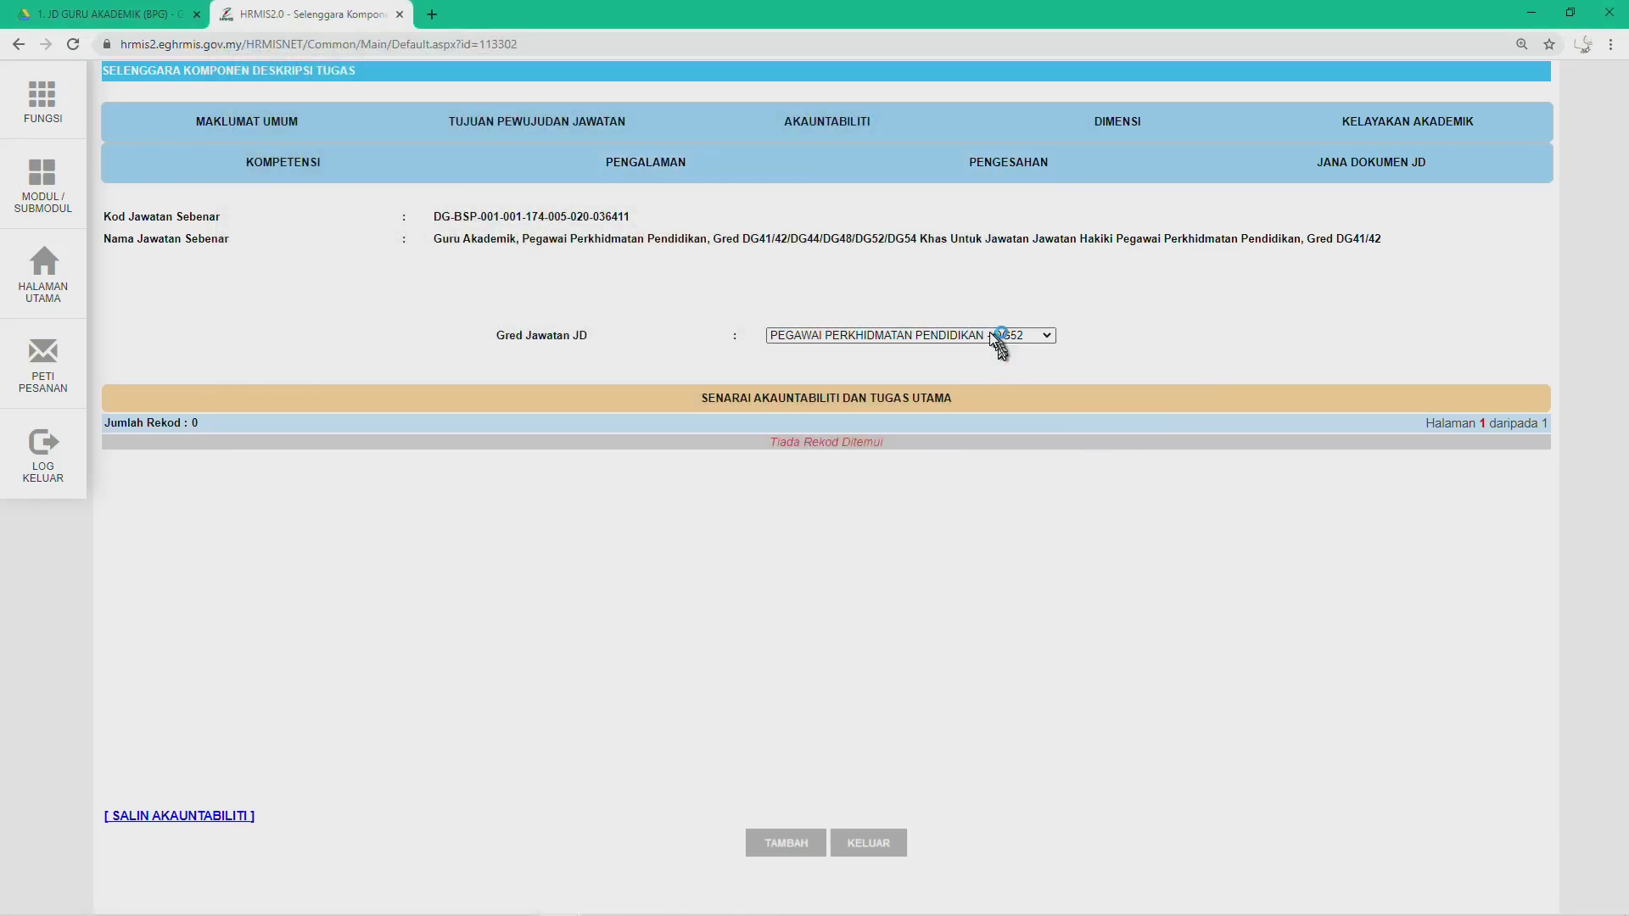
click(1001, 336)
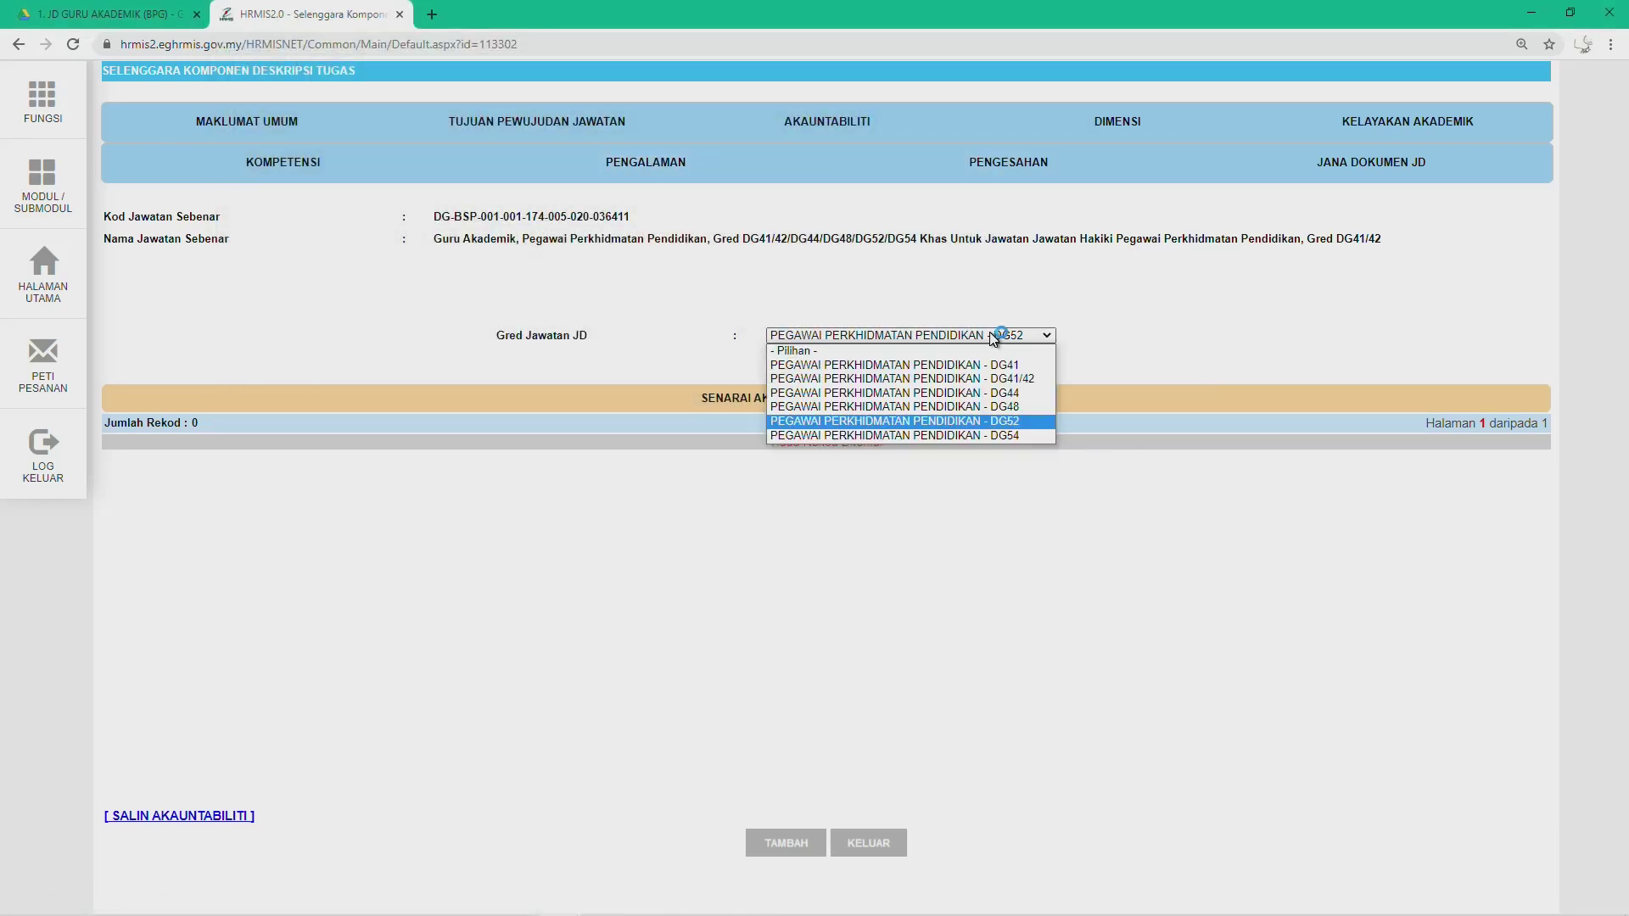
Step: Select grade DG54, copy DG44's accountabilities with SALIN, and close the copy window
click(934, 436)
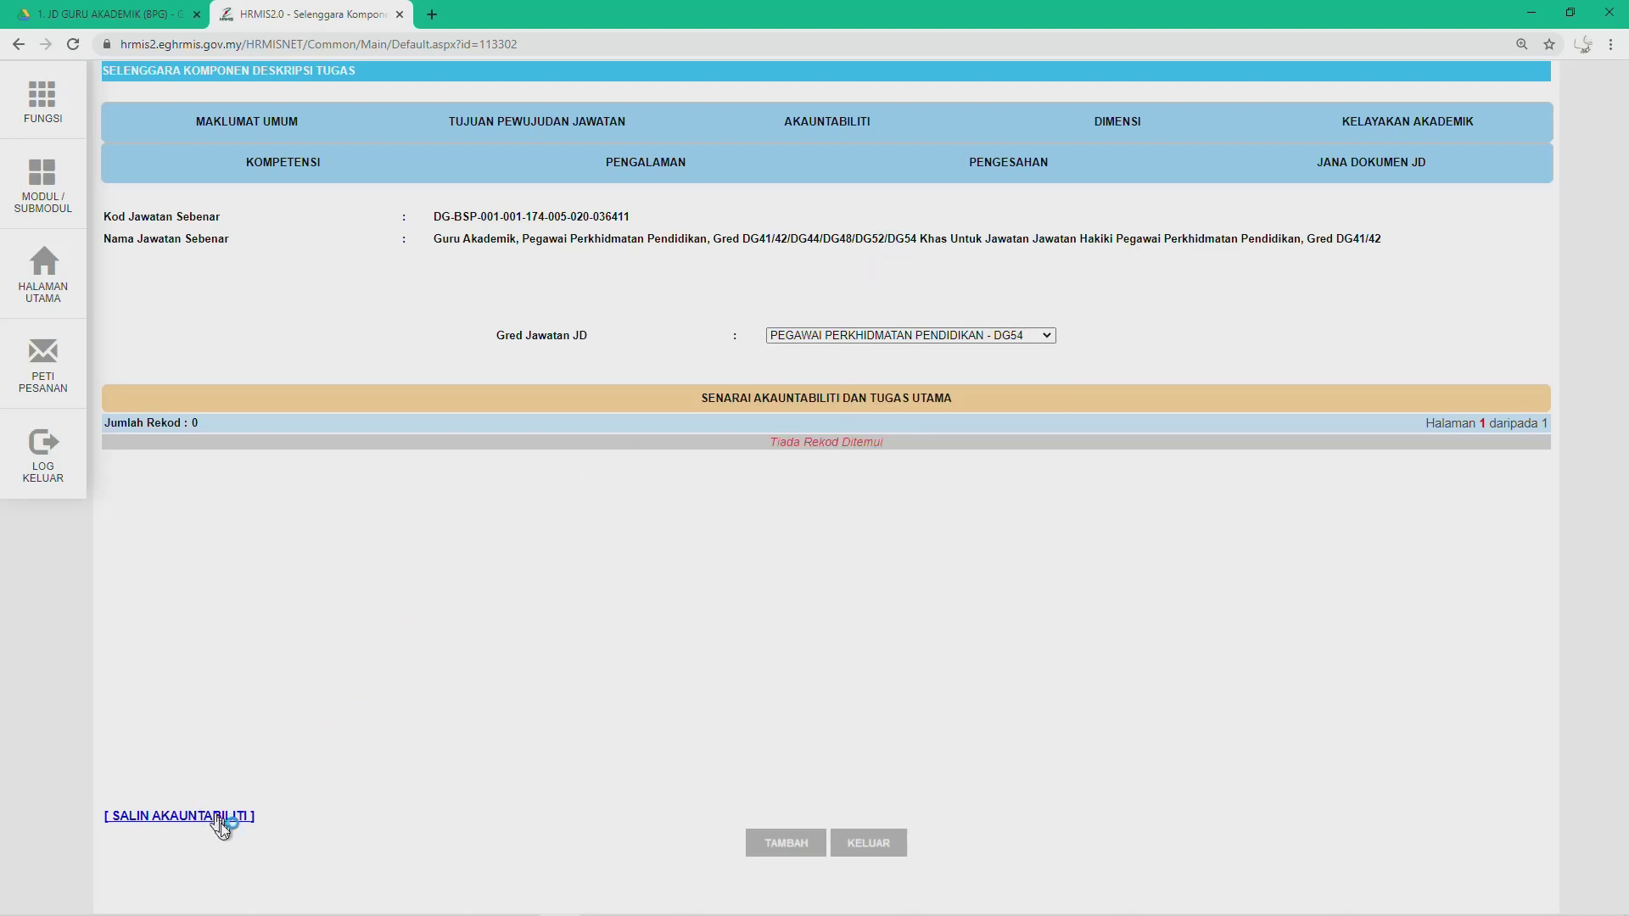
click(178, 822)
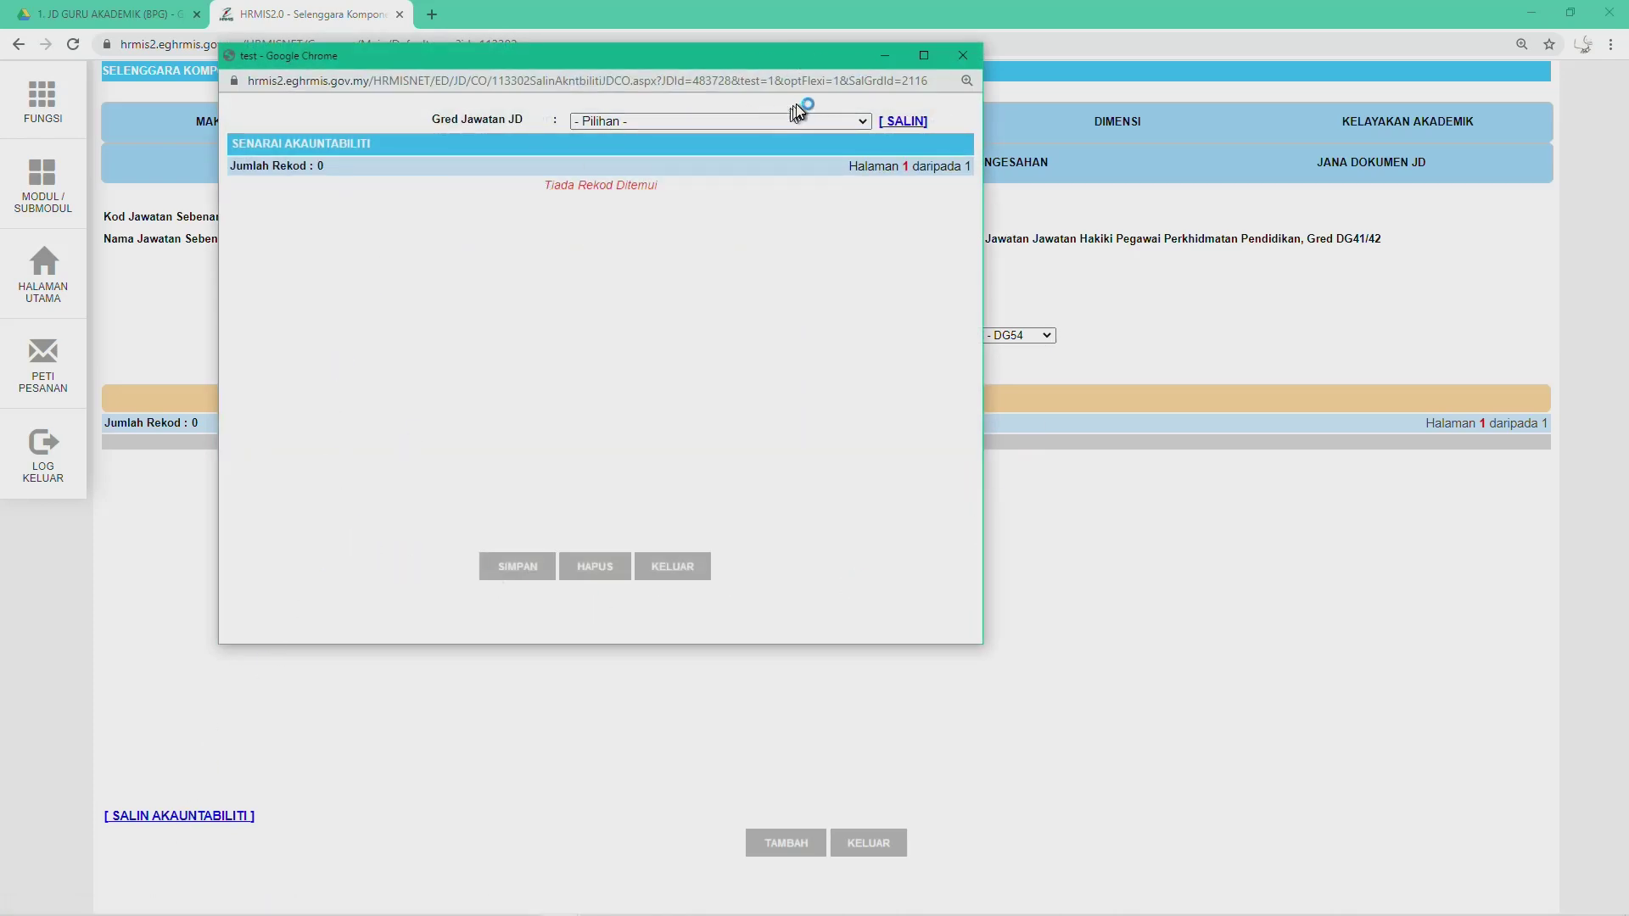
click(823, 122)
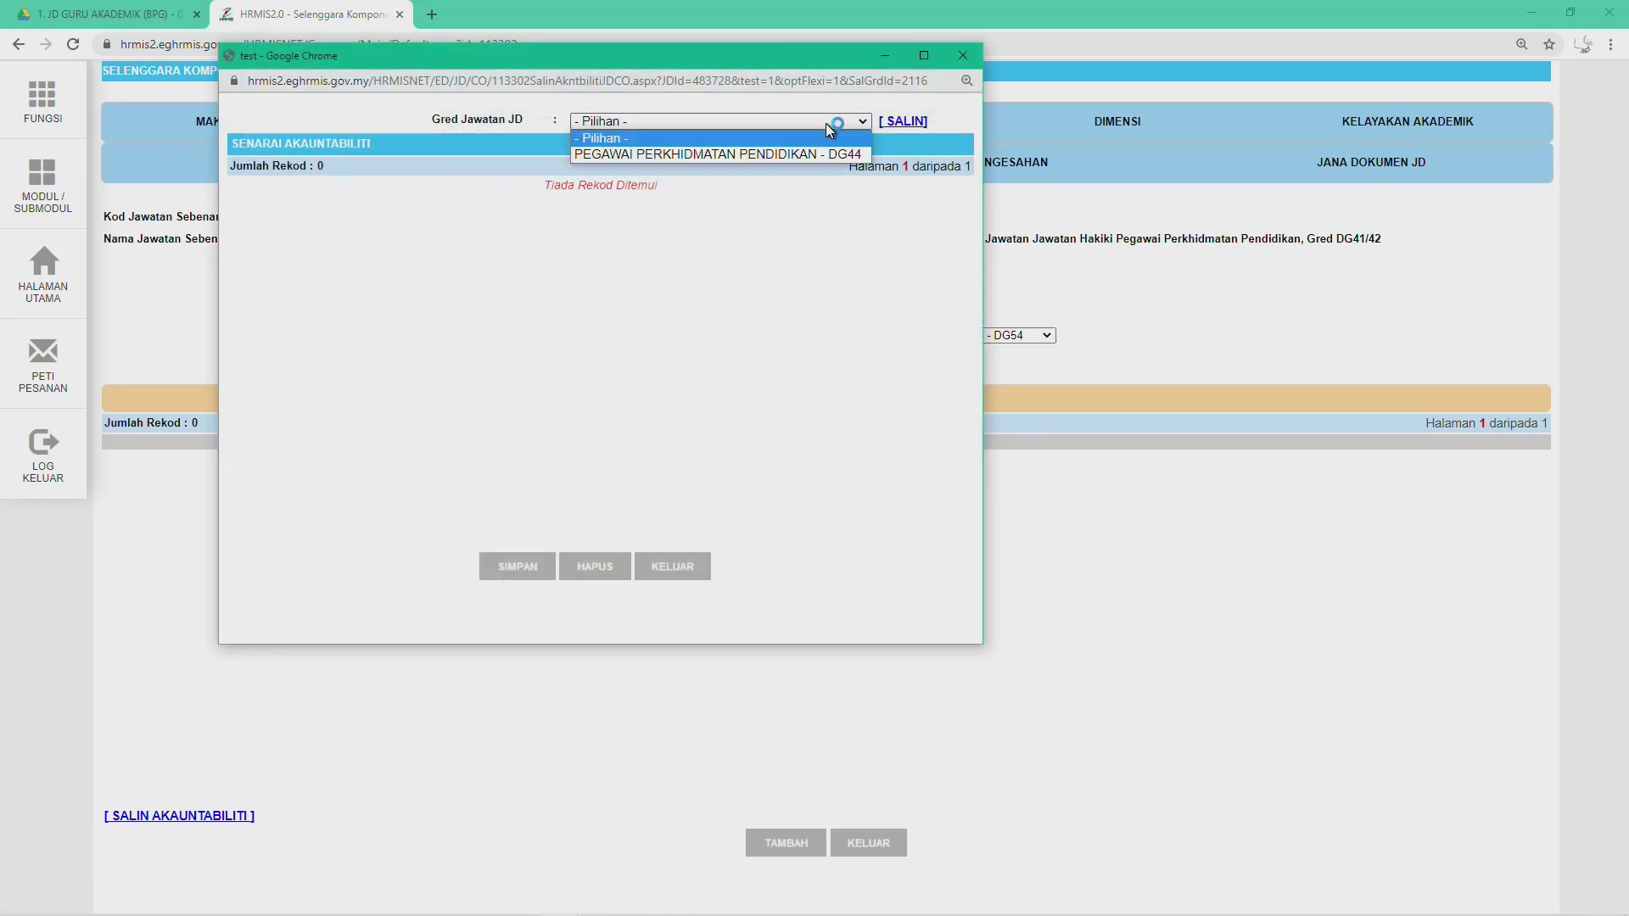
click(769, 156)
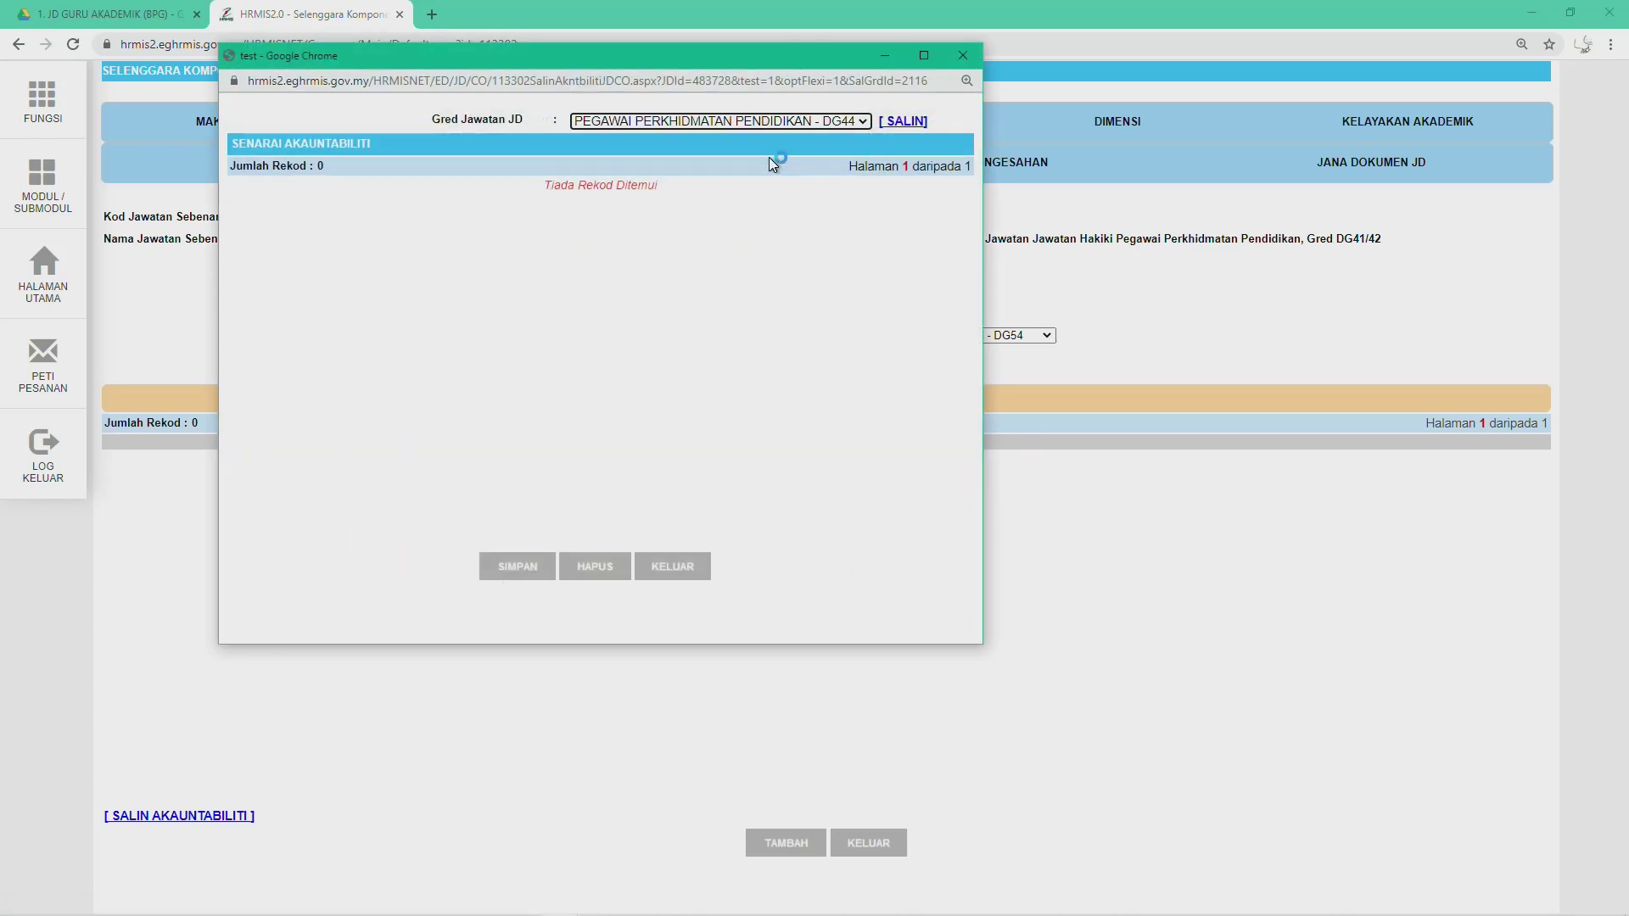
click(899, 122)
click(676, 570)
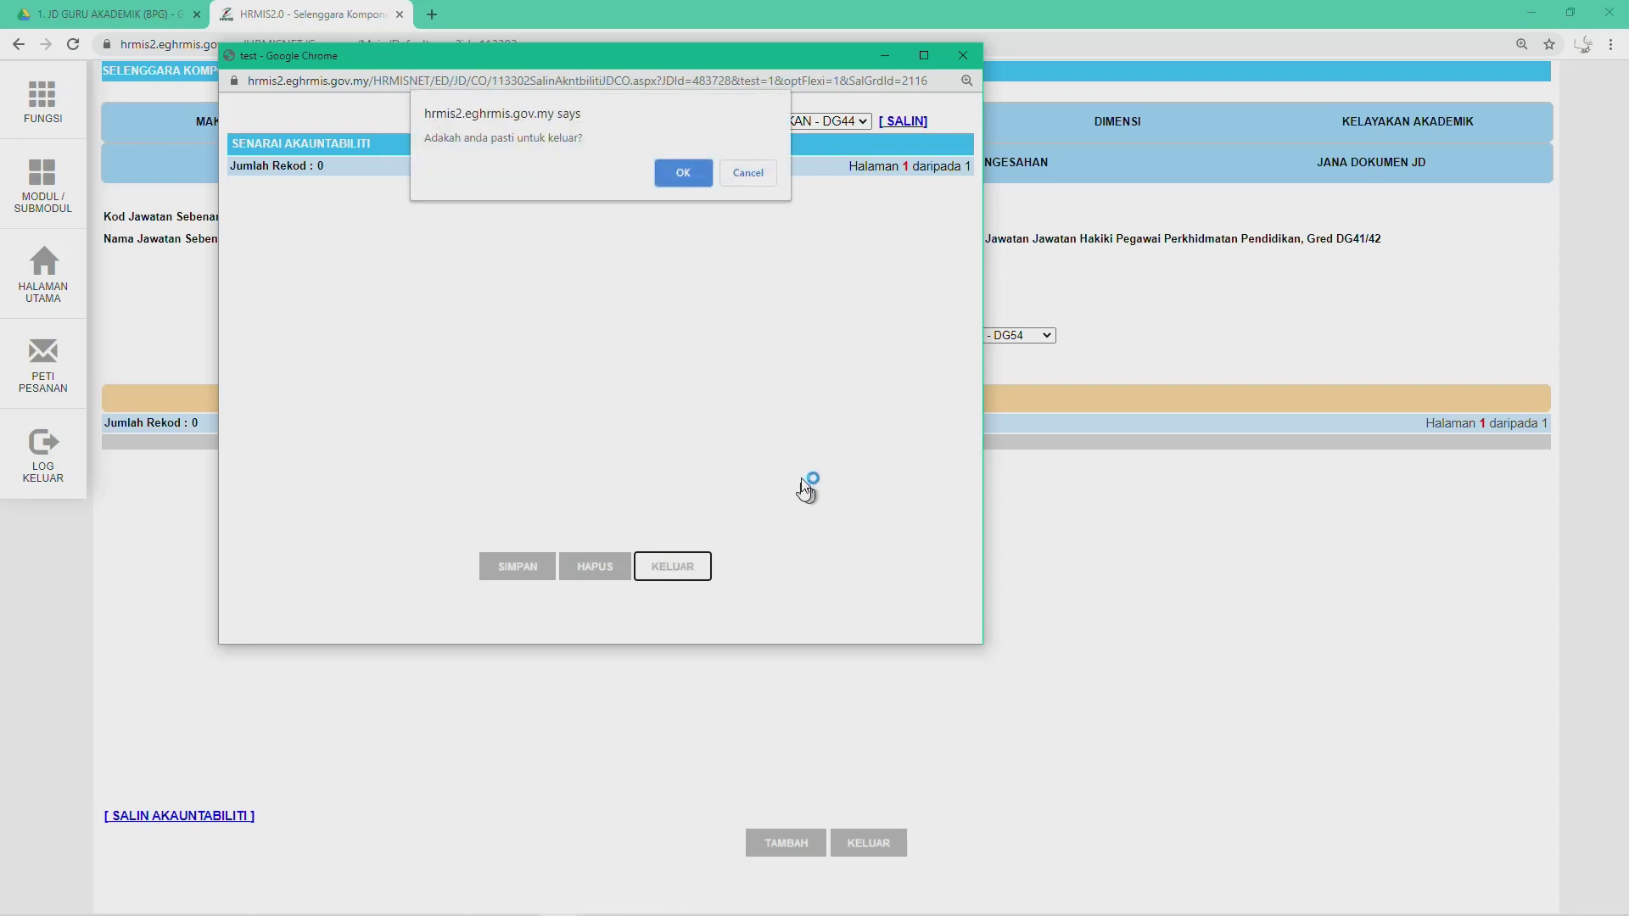
click(679, 172)
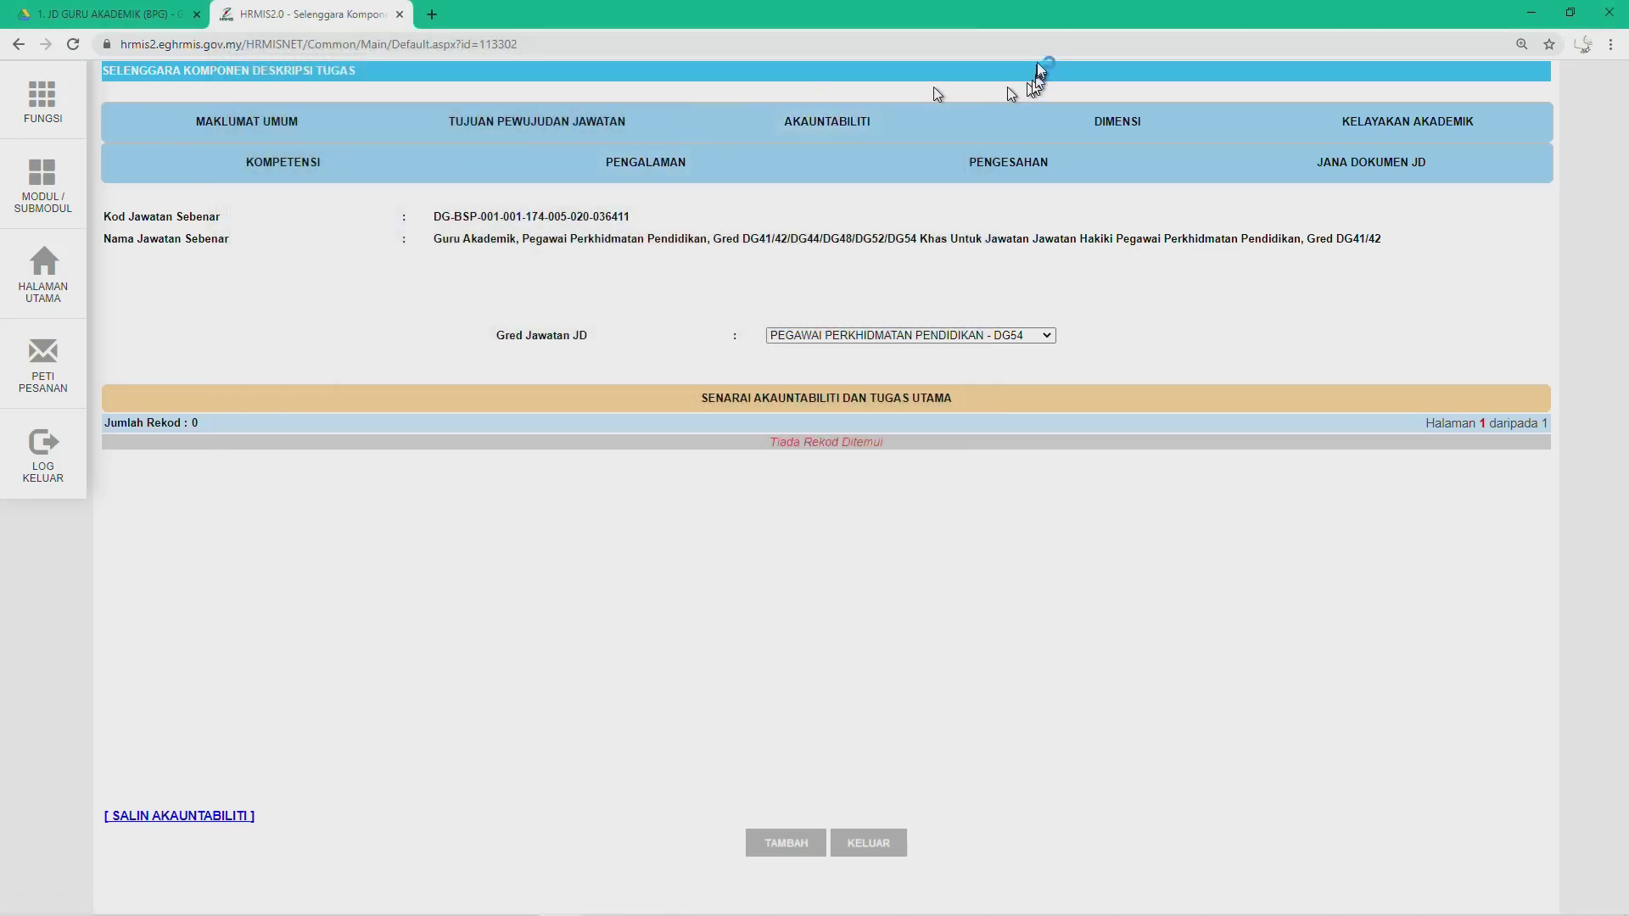
Step: Set Gred Jawatan JD back to PEGAWAI PERKHIDMATAN PENDIDIKAN - DG44 to show its four records
click(953, 336)
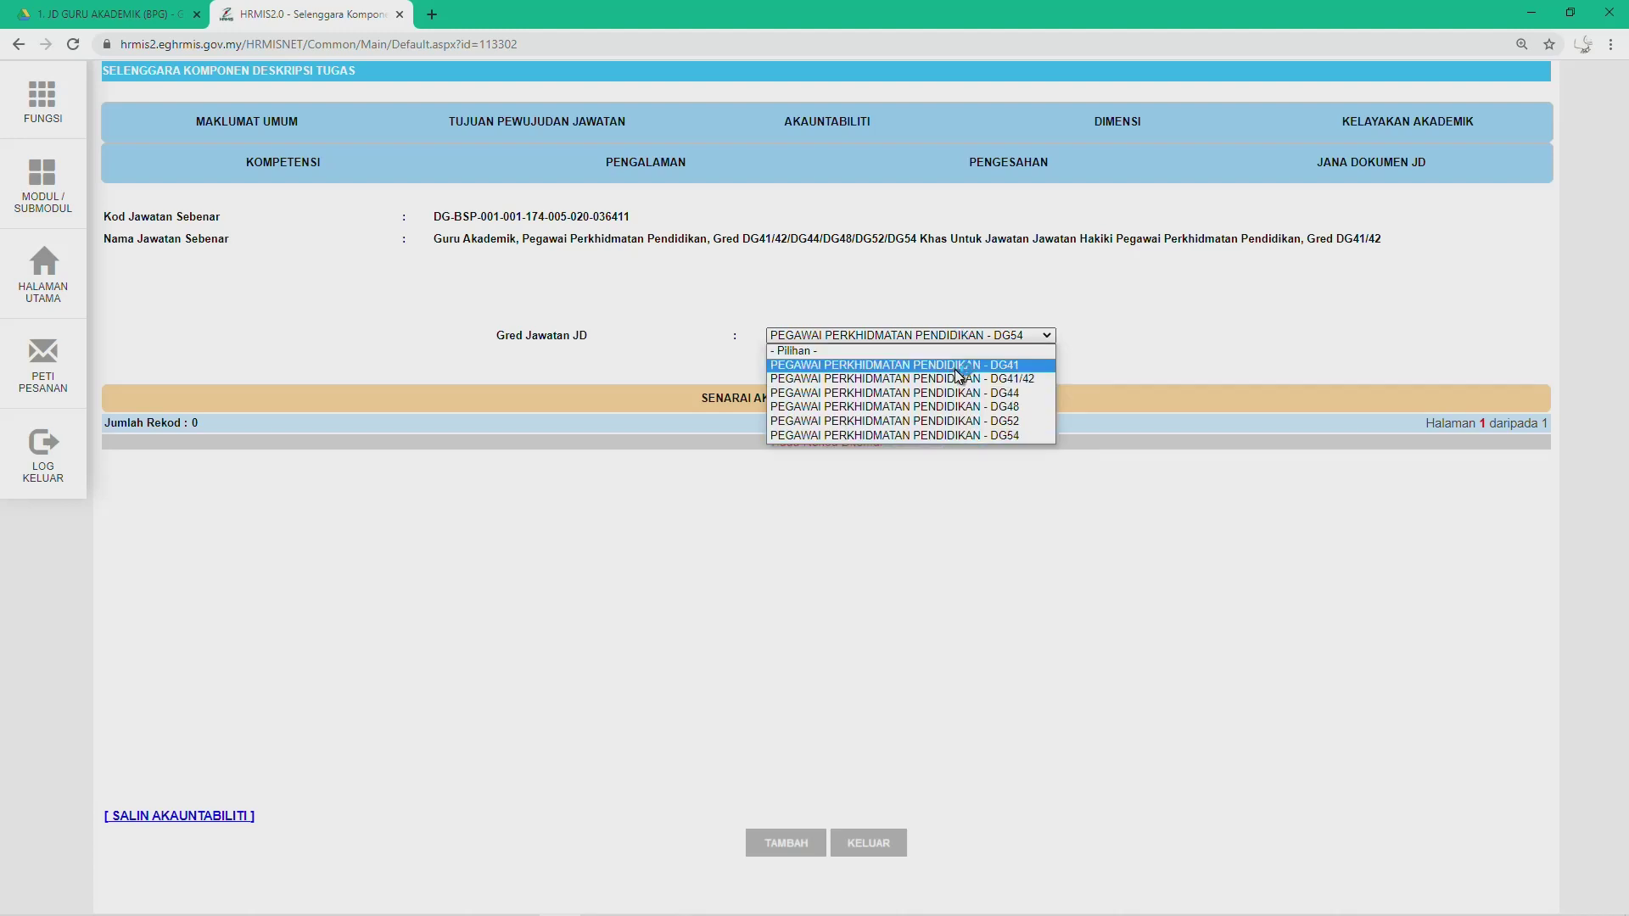
click(945, 365)
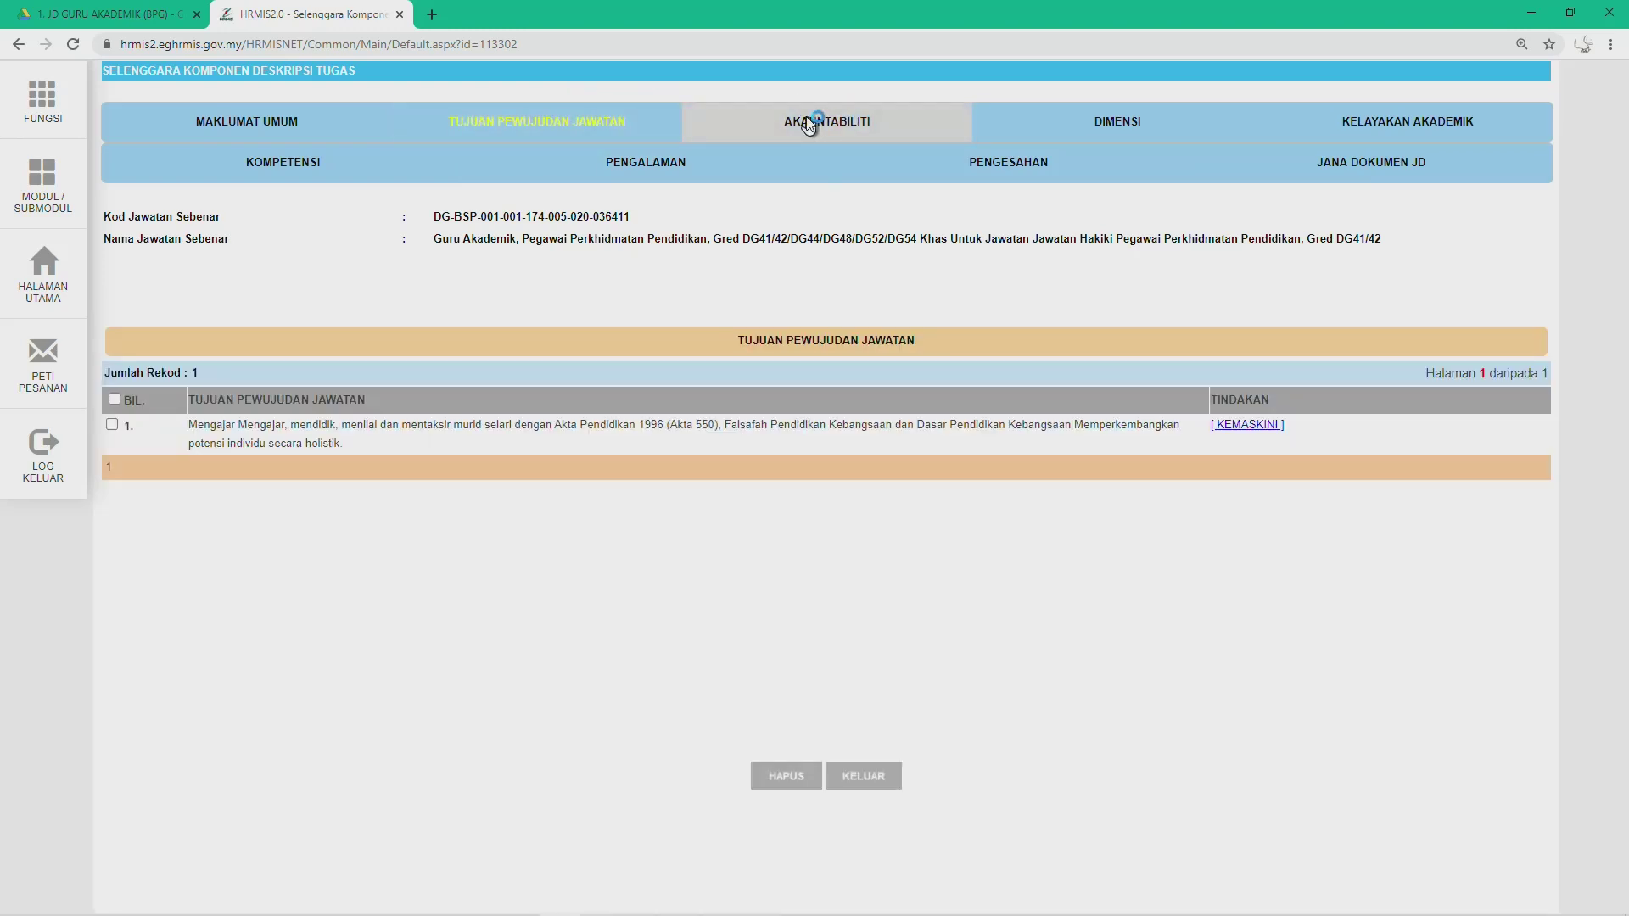
click(810, 121)
click(867, 339)
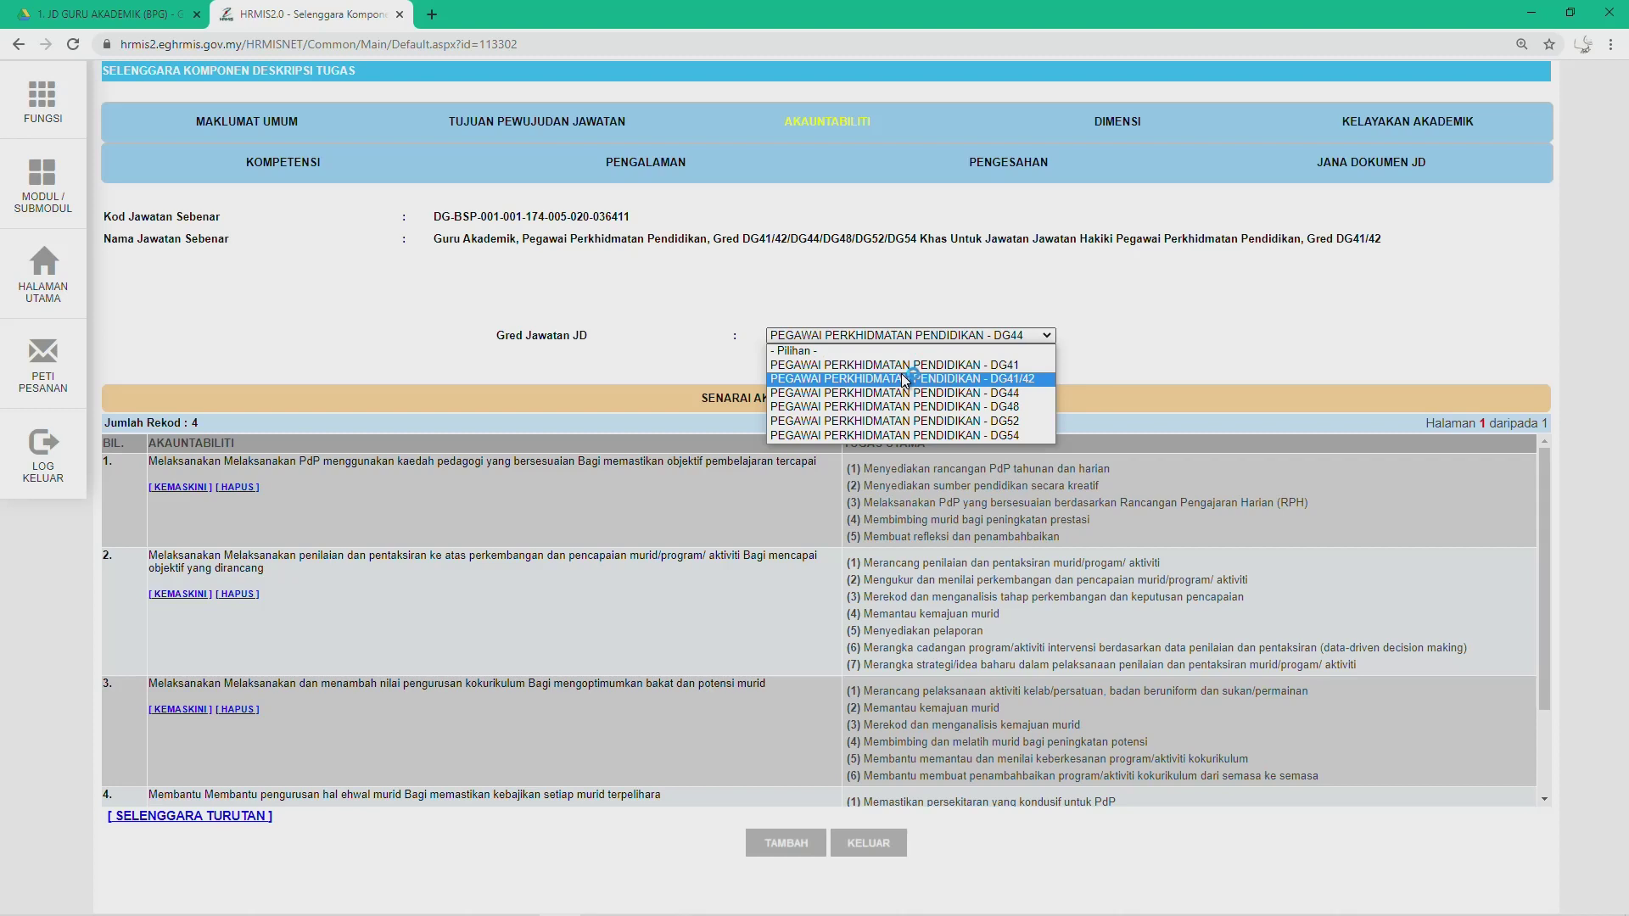
click(903, 394)
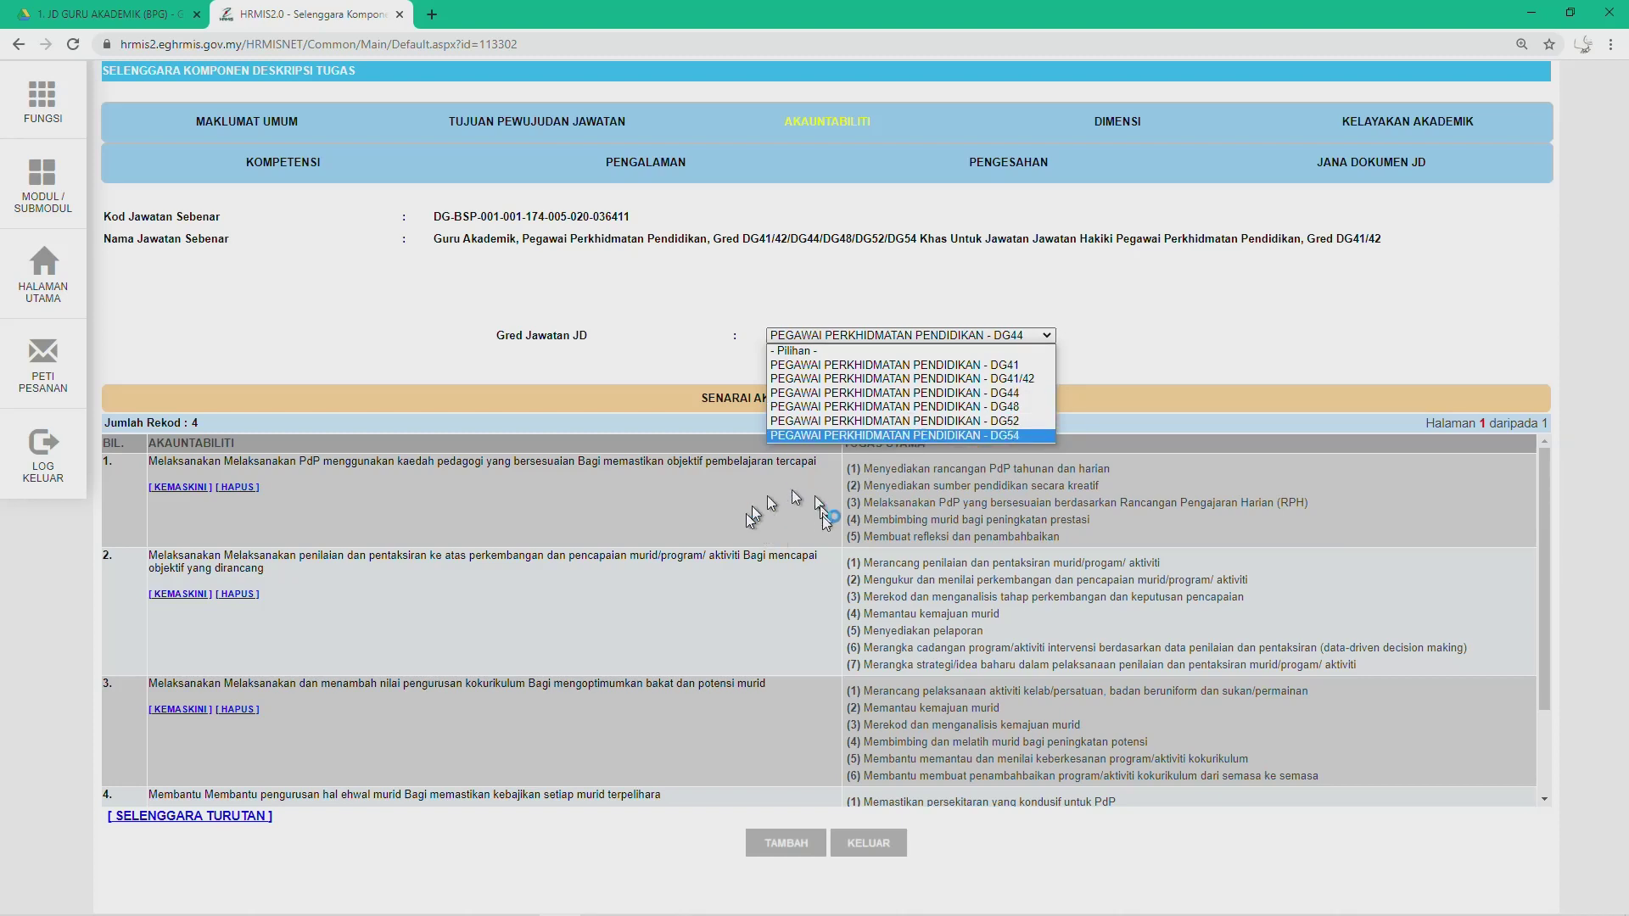
click(1300, 343)
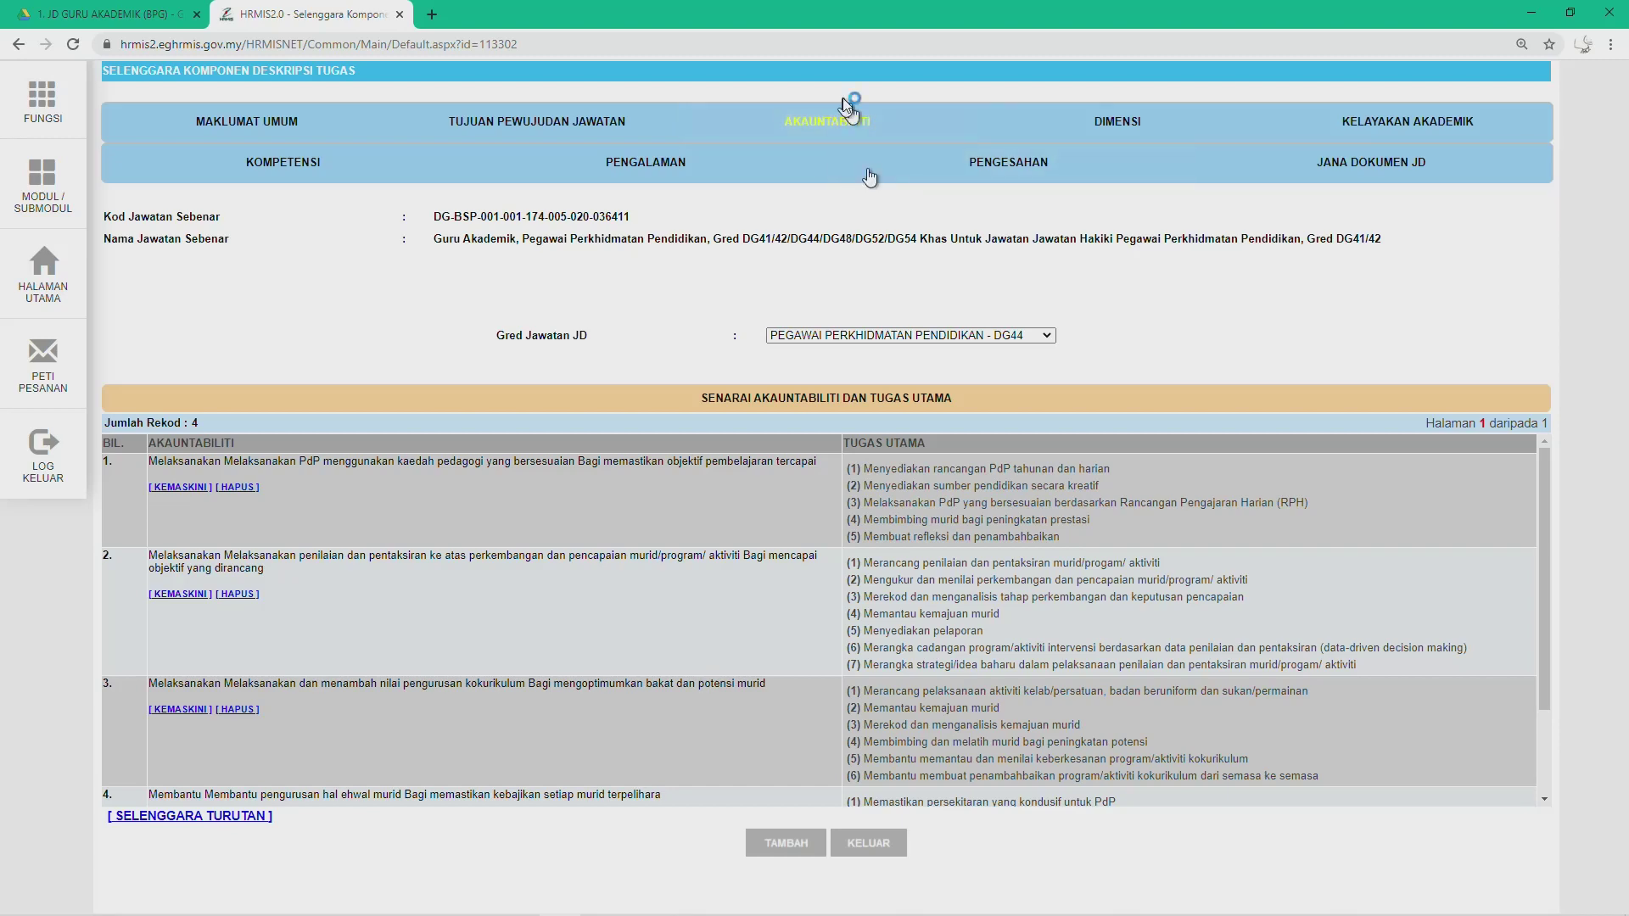
Step: Open DG44's DIMENSI tab and add one blank Dimensi row
click(1128, 130)
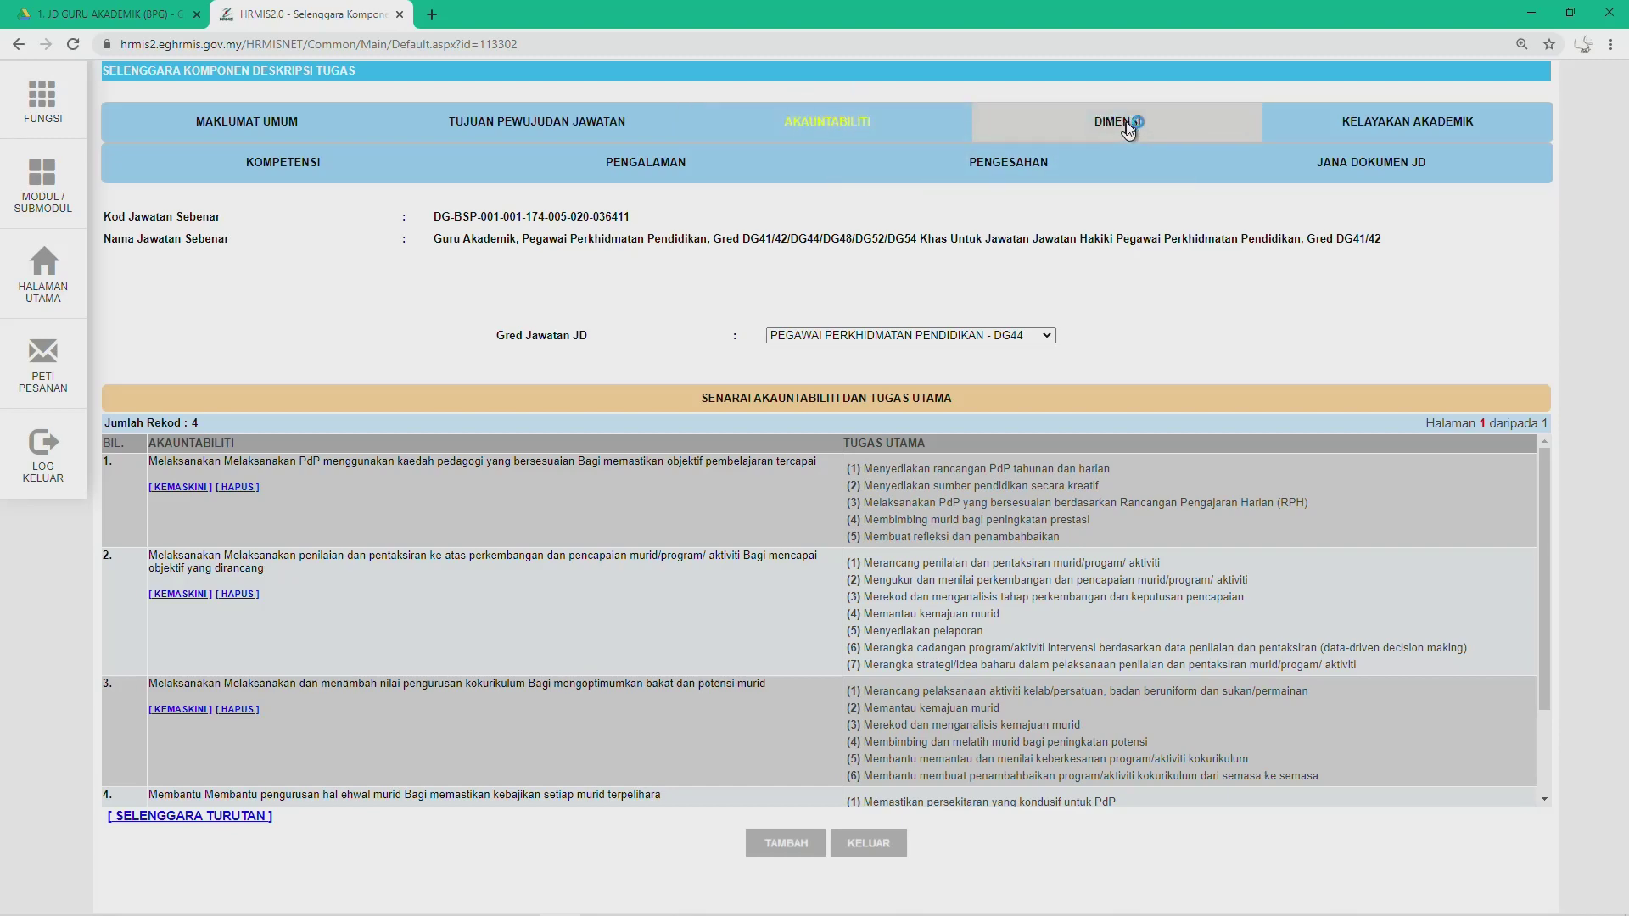
click(1085, 120)
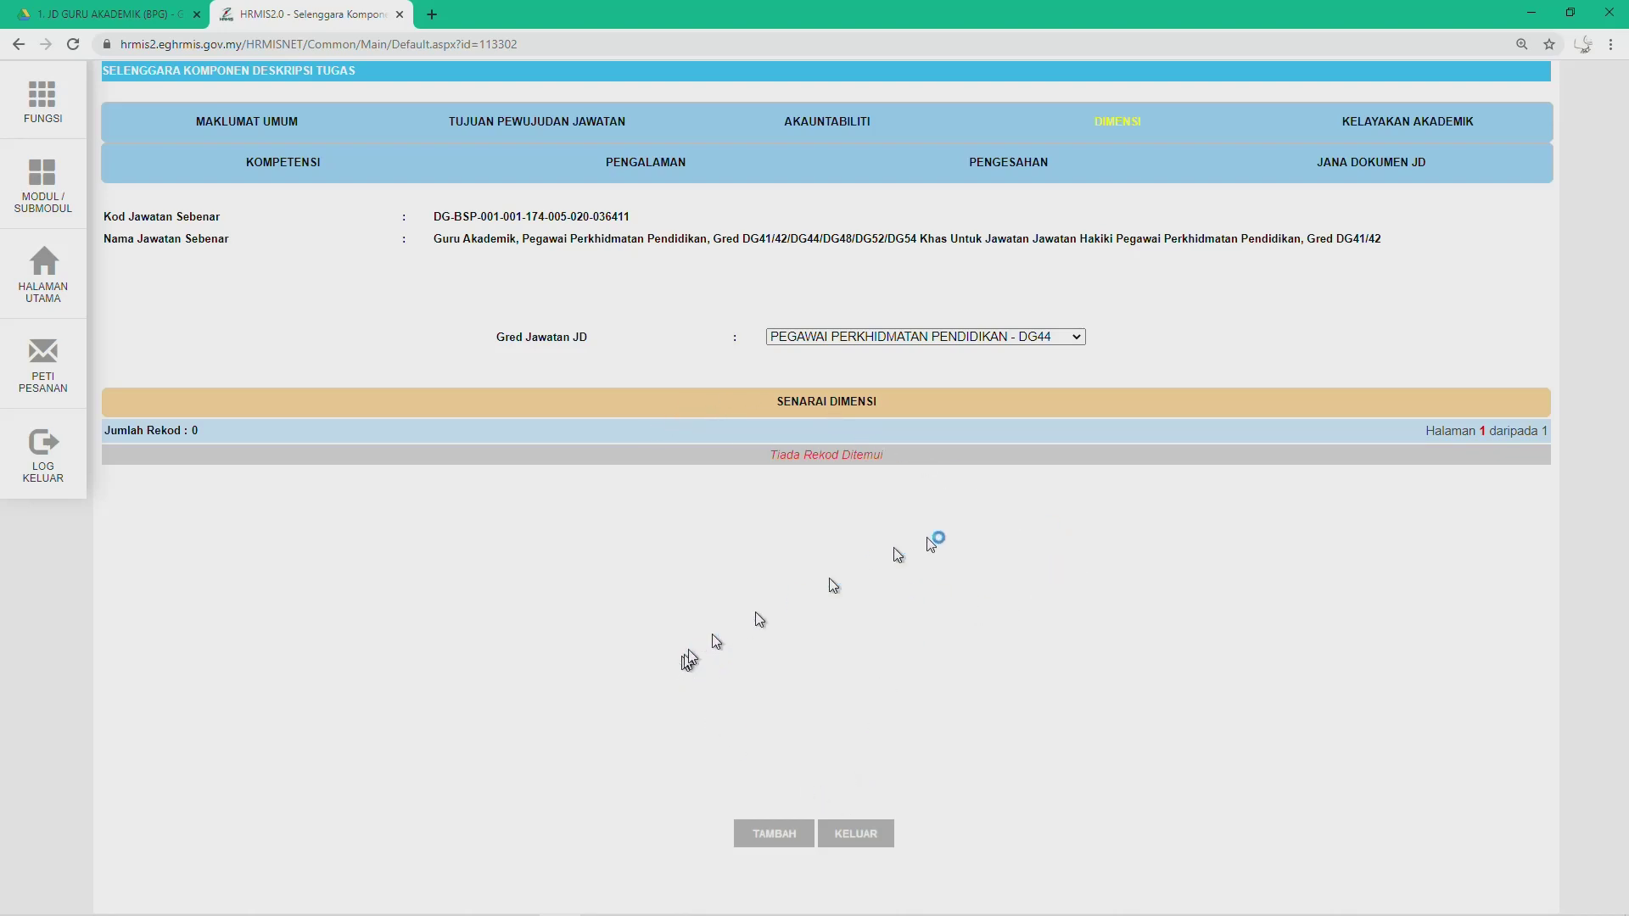
click(772, 835)
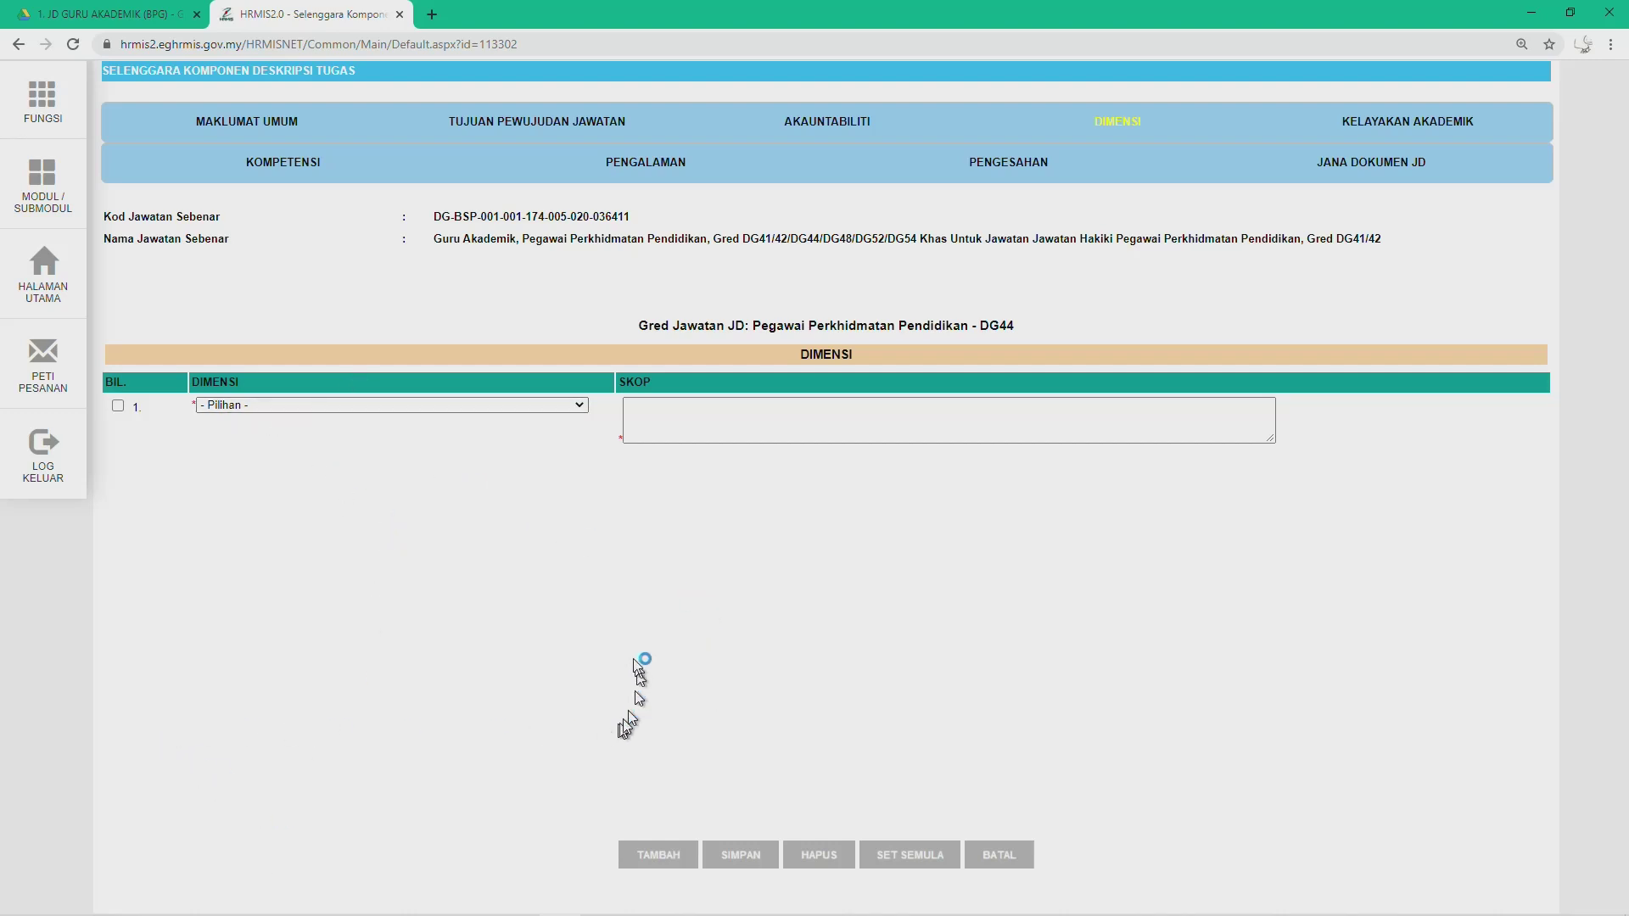
key(alt+Tab)
Step: Scroll Word to the DIMENSI table: pupils per class, weekly PdP time, and clubs handled
scroll(624, 616, up, 5)
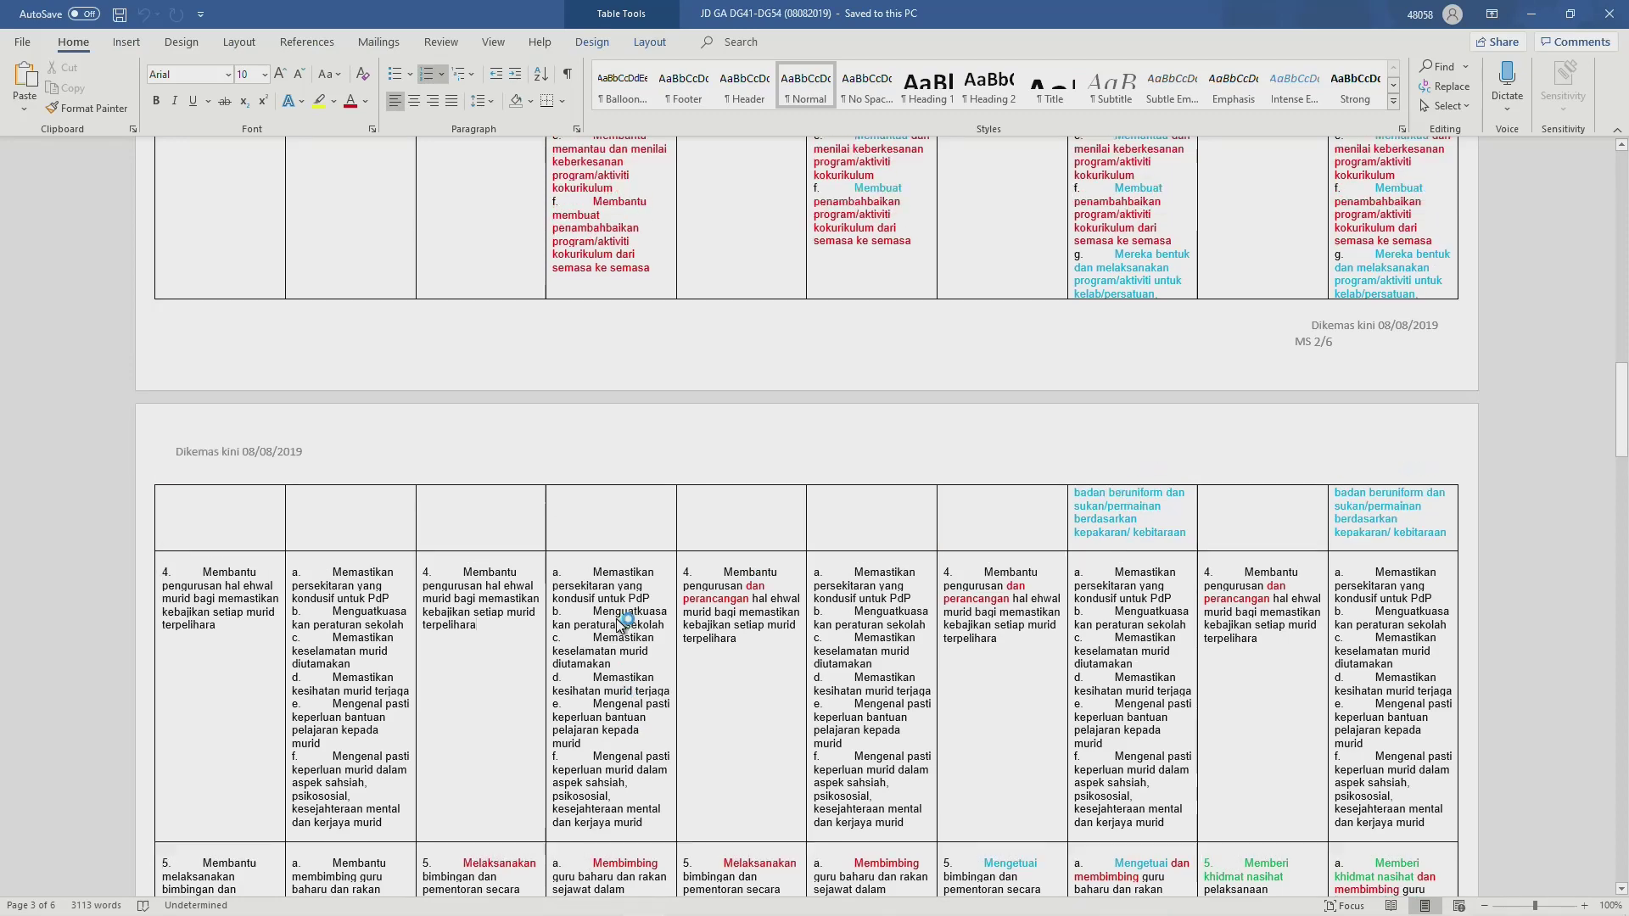
scroll(623, 617, up, 15)
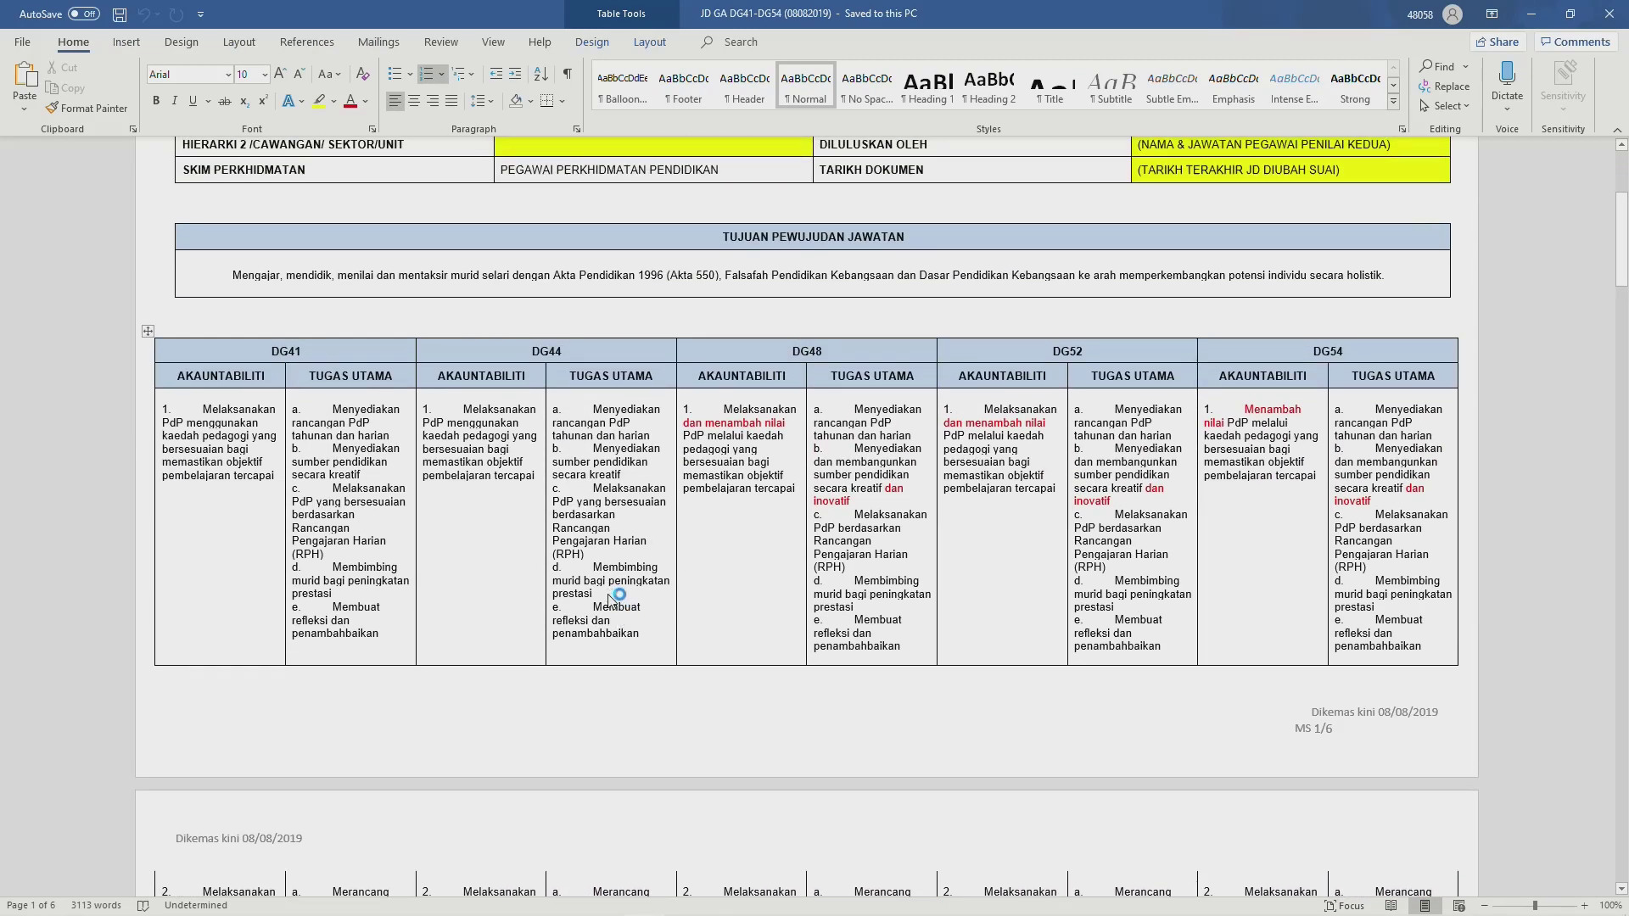
scroll(553, 581, up, 5)
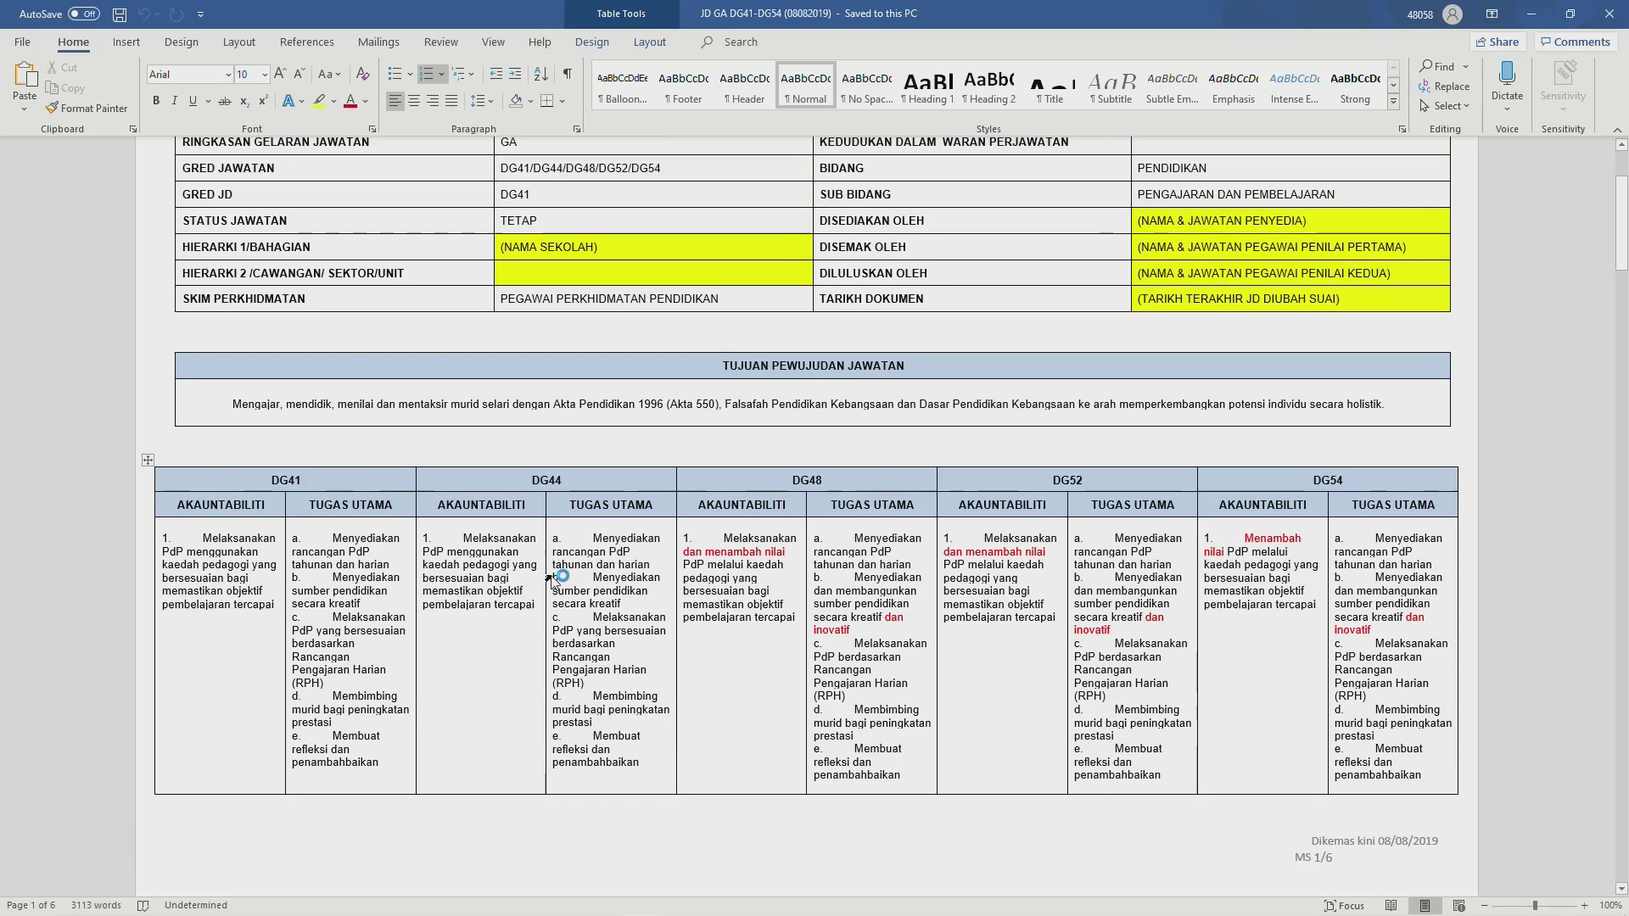
scroll(553, 581, up, 1)
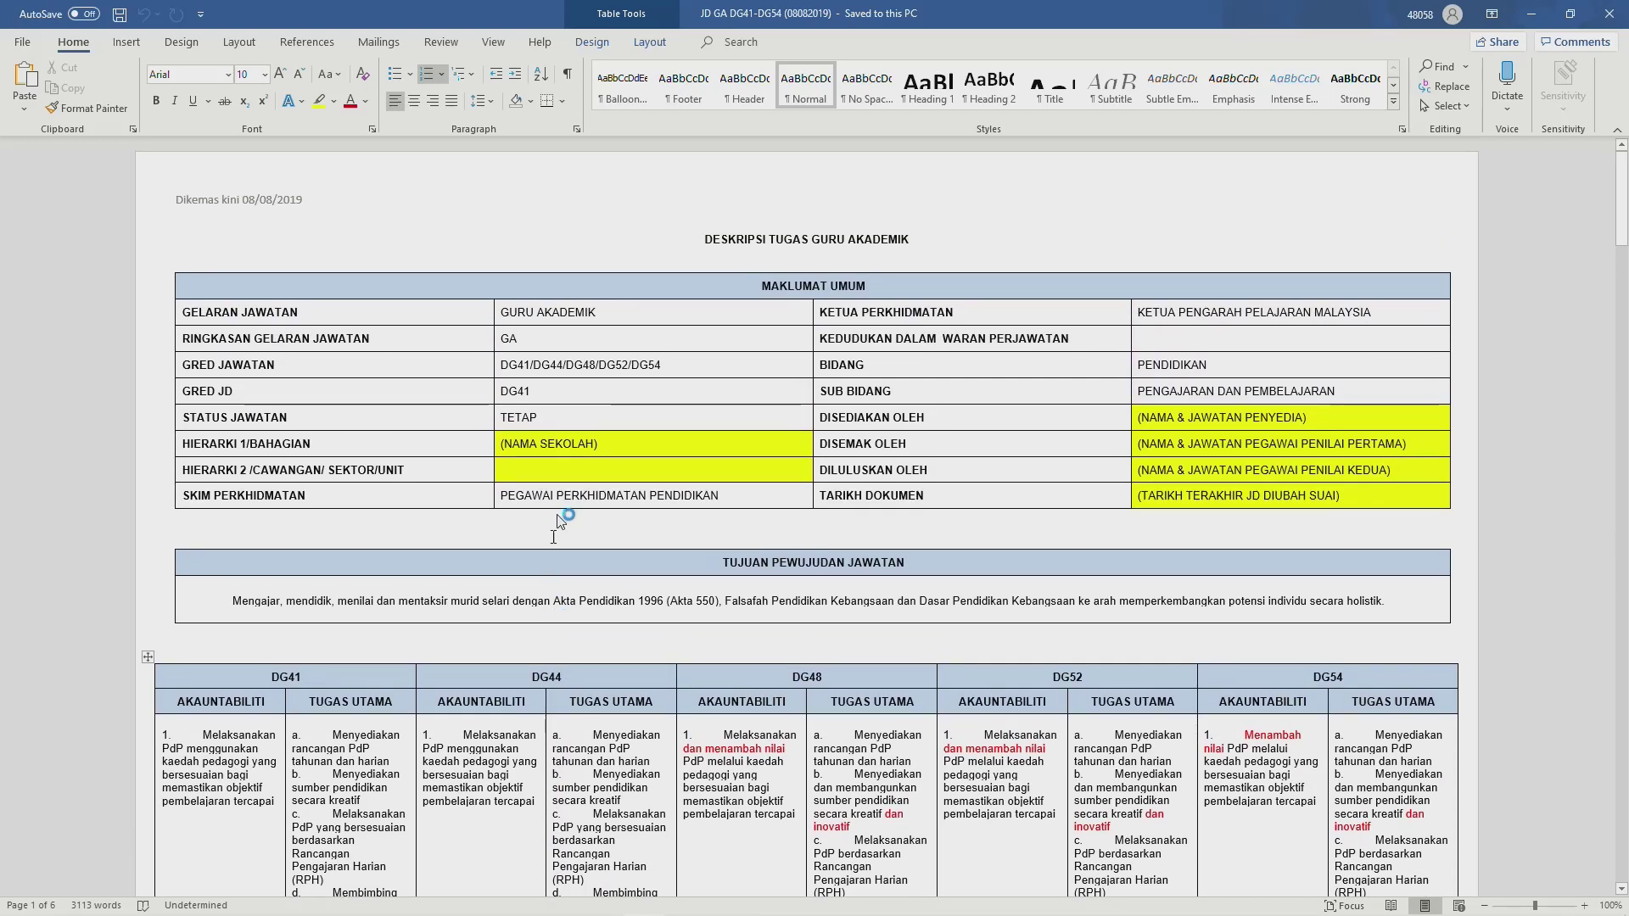
scroll(742, 559, down, 5)
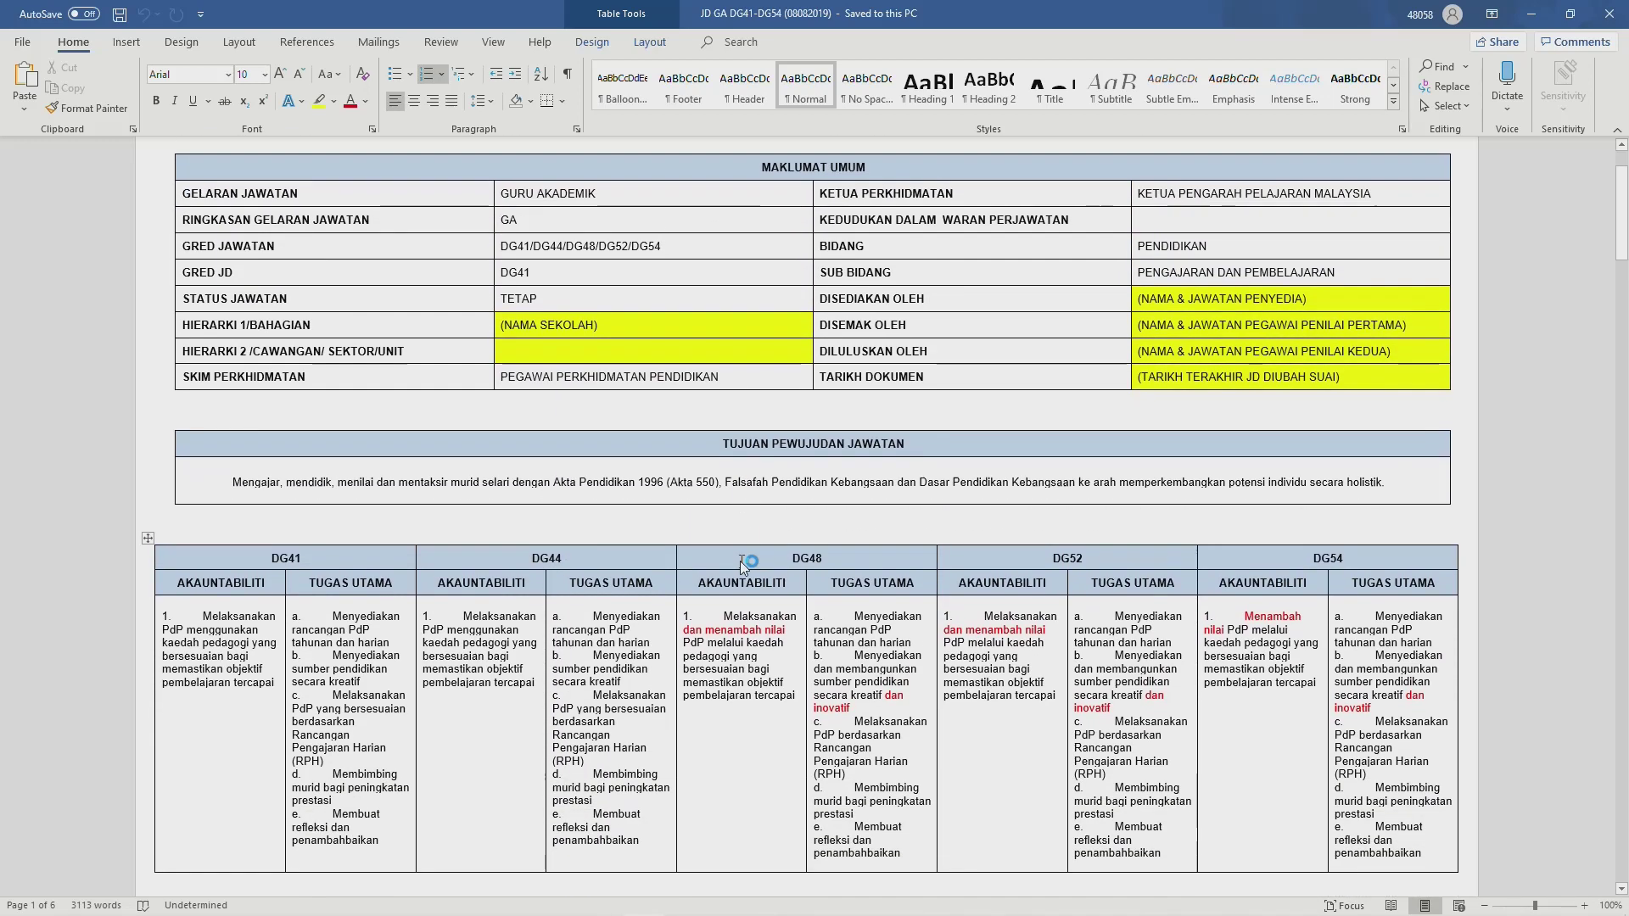
scroll(644, 584, down, 15)
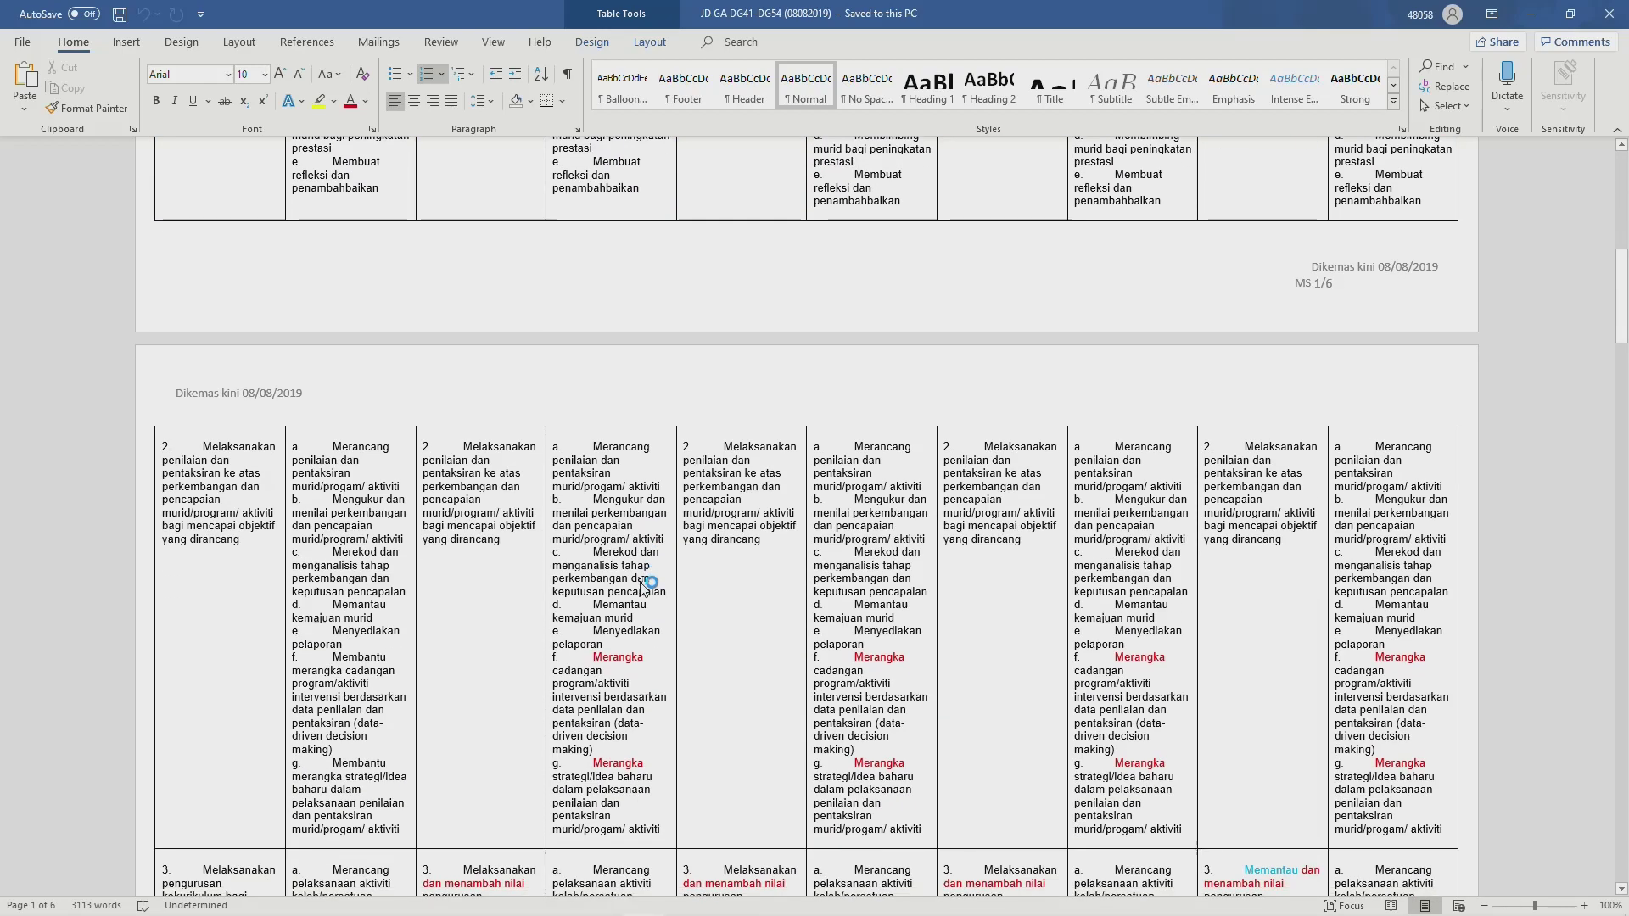
scroll(645, 584, down, 15)
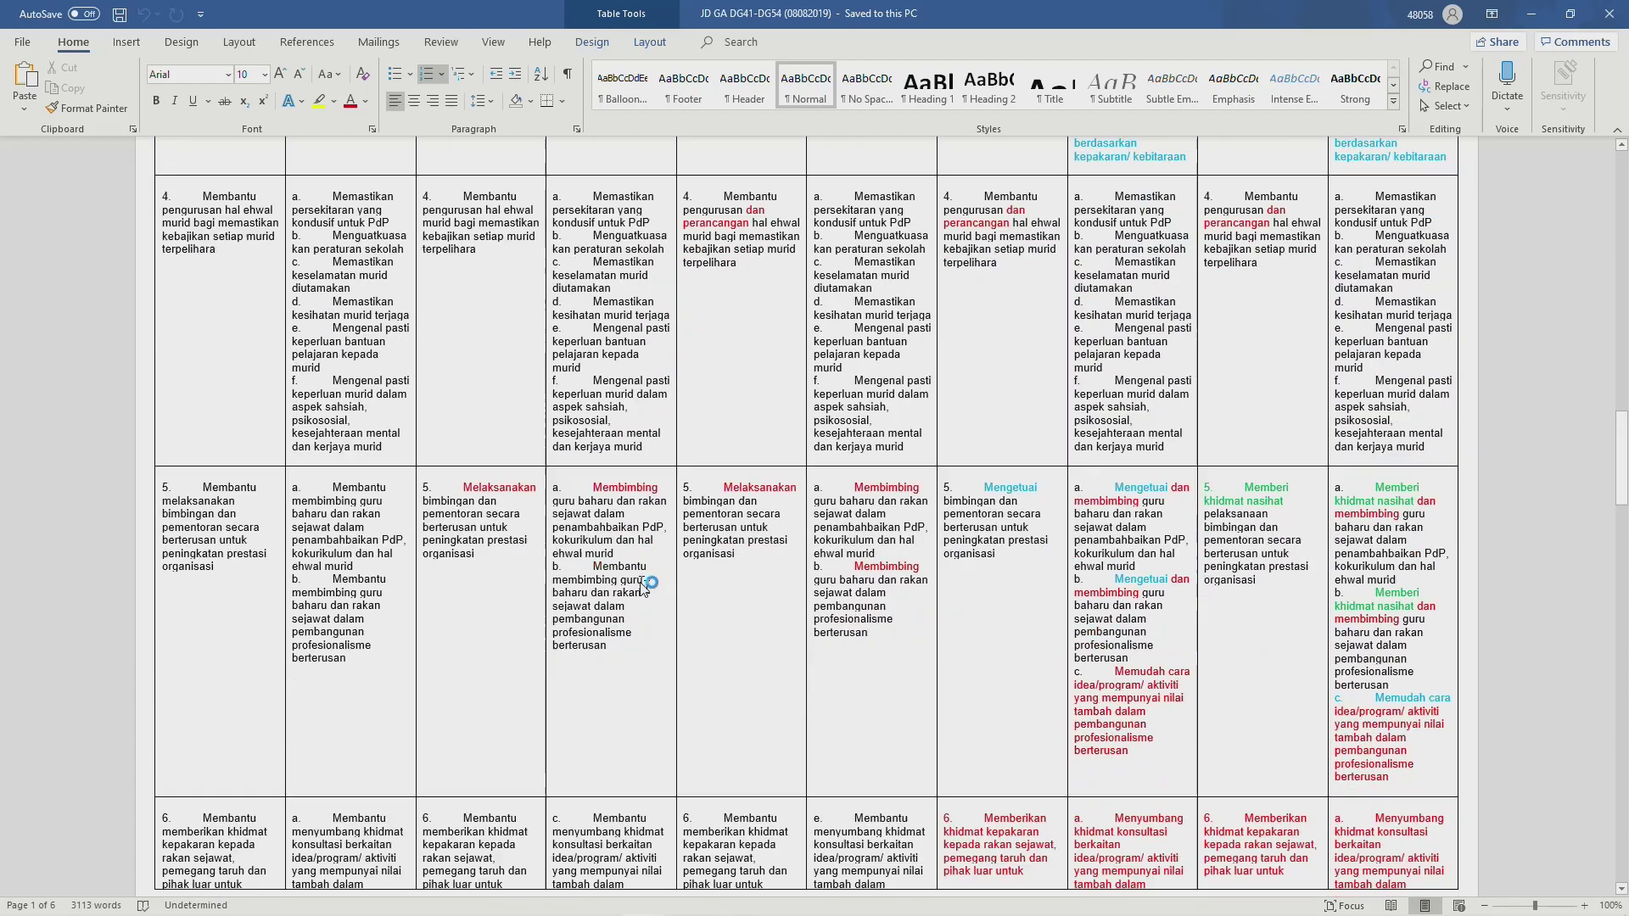
scroll(645, 584, down, 15)
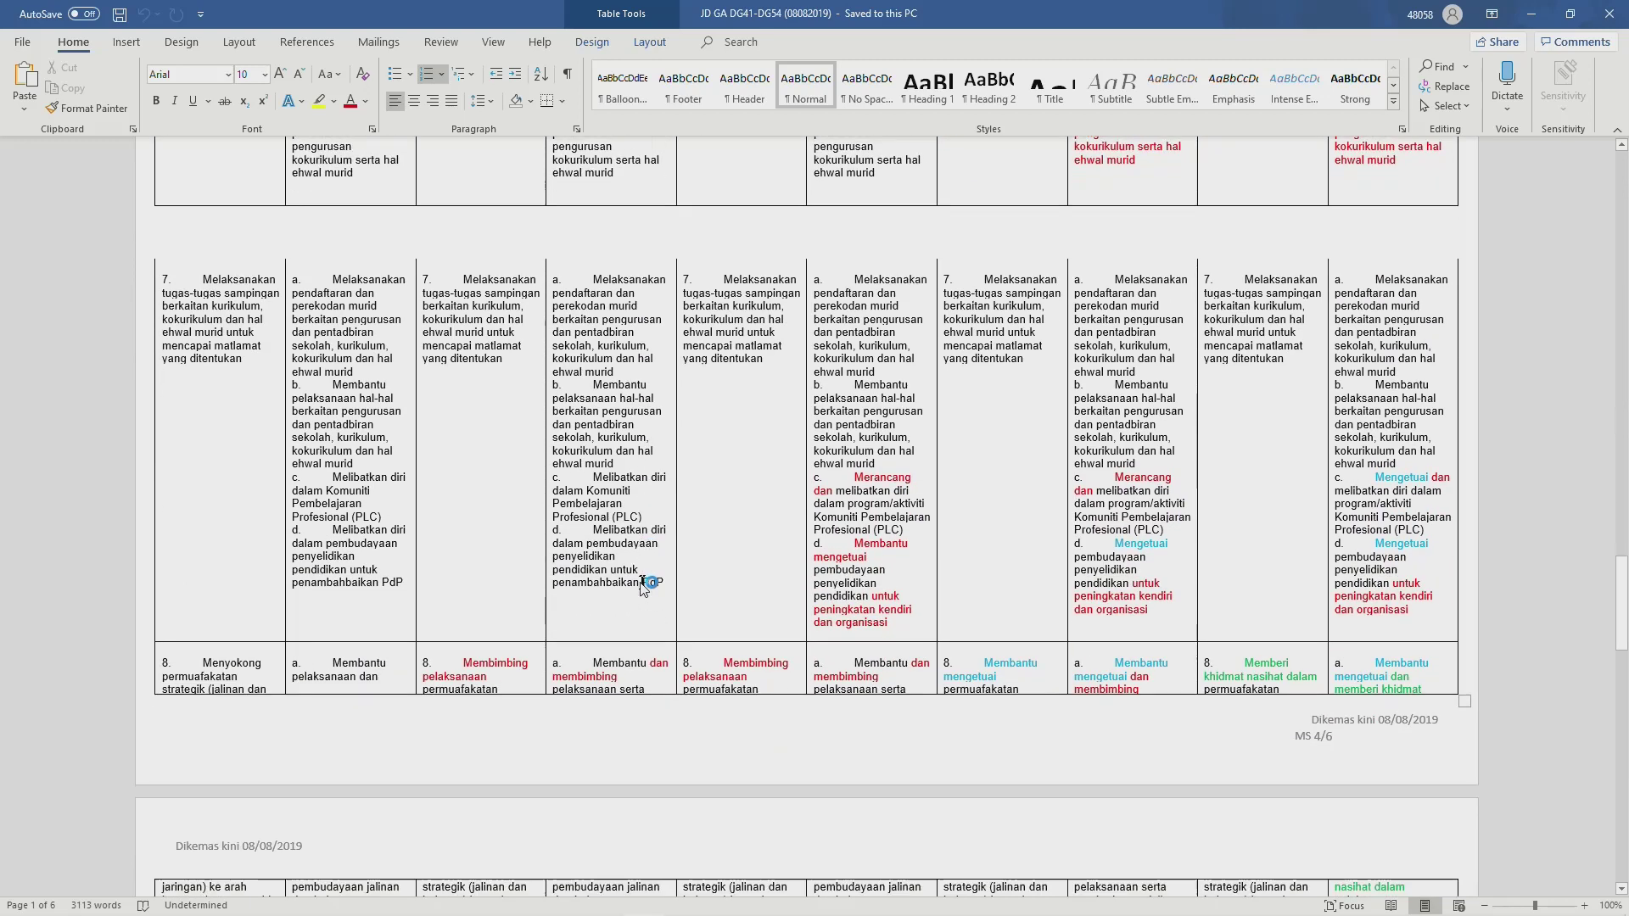
scroll(645, 586, down, 2)
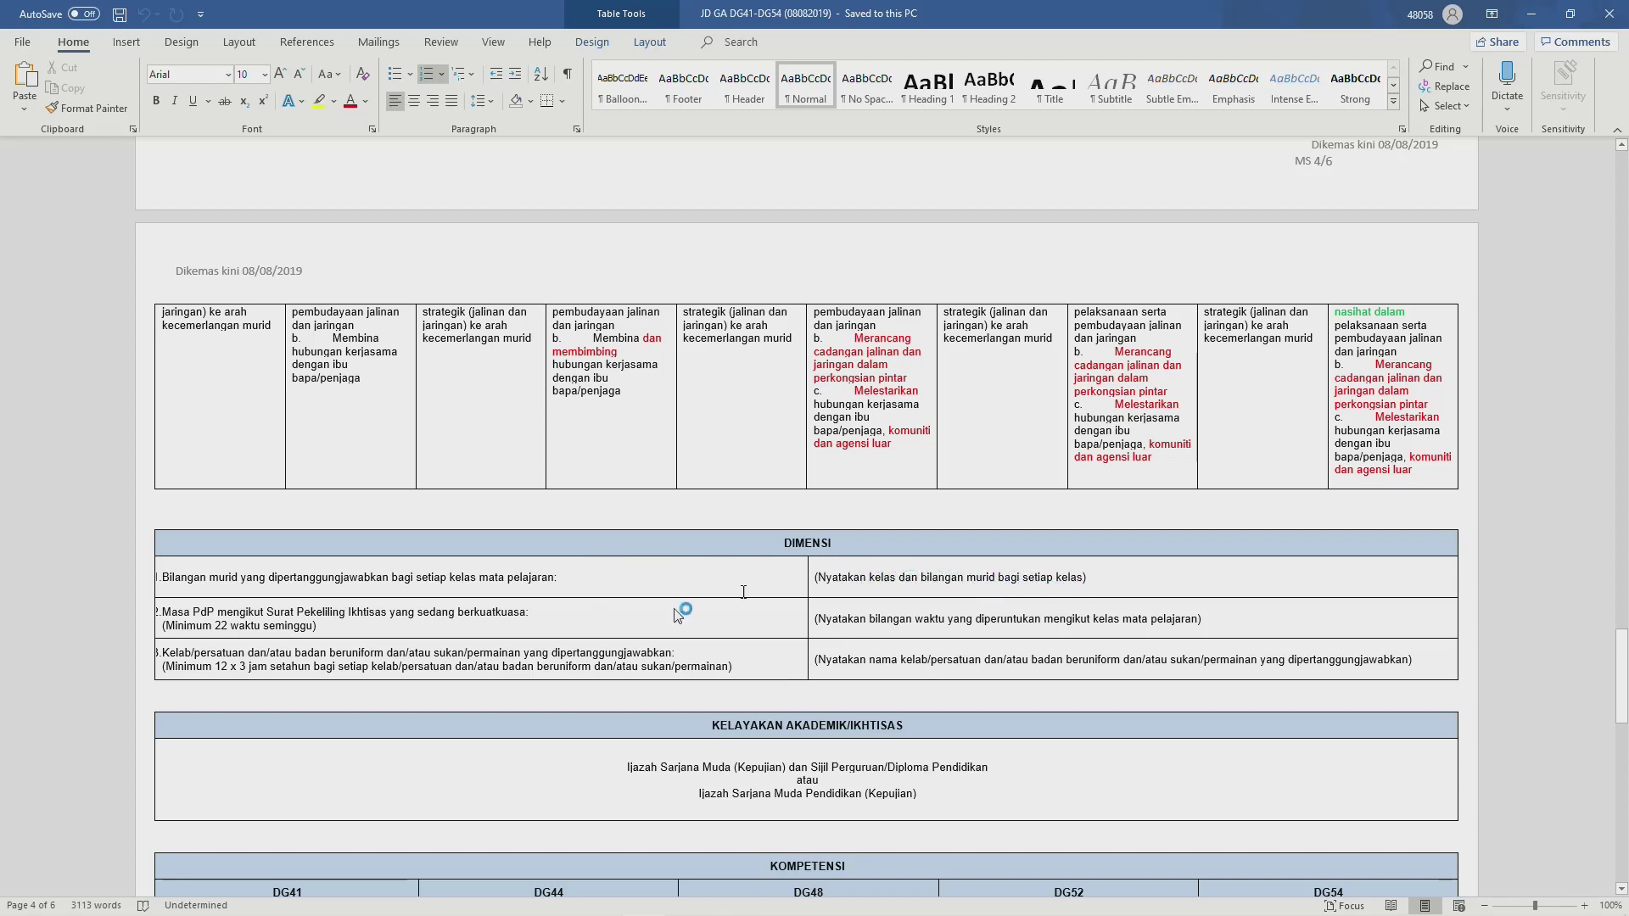
key(alt+Tab)
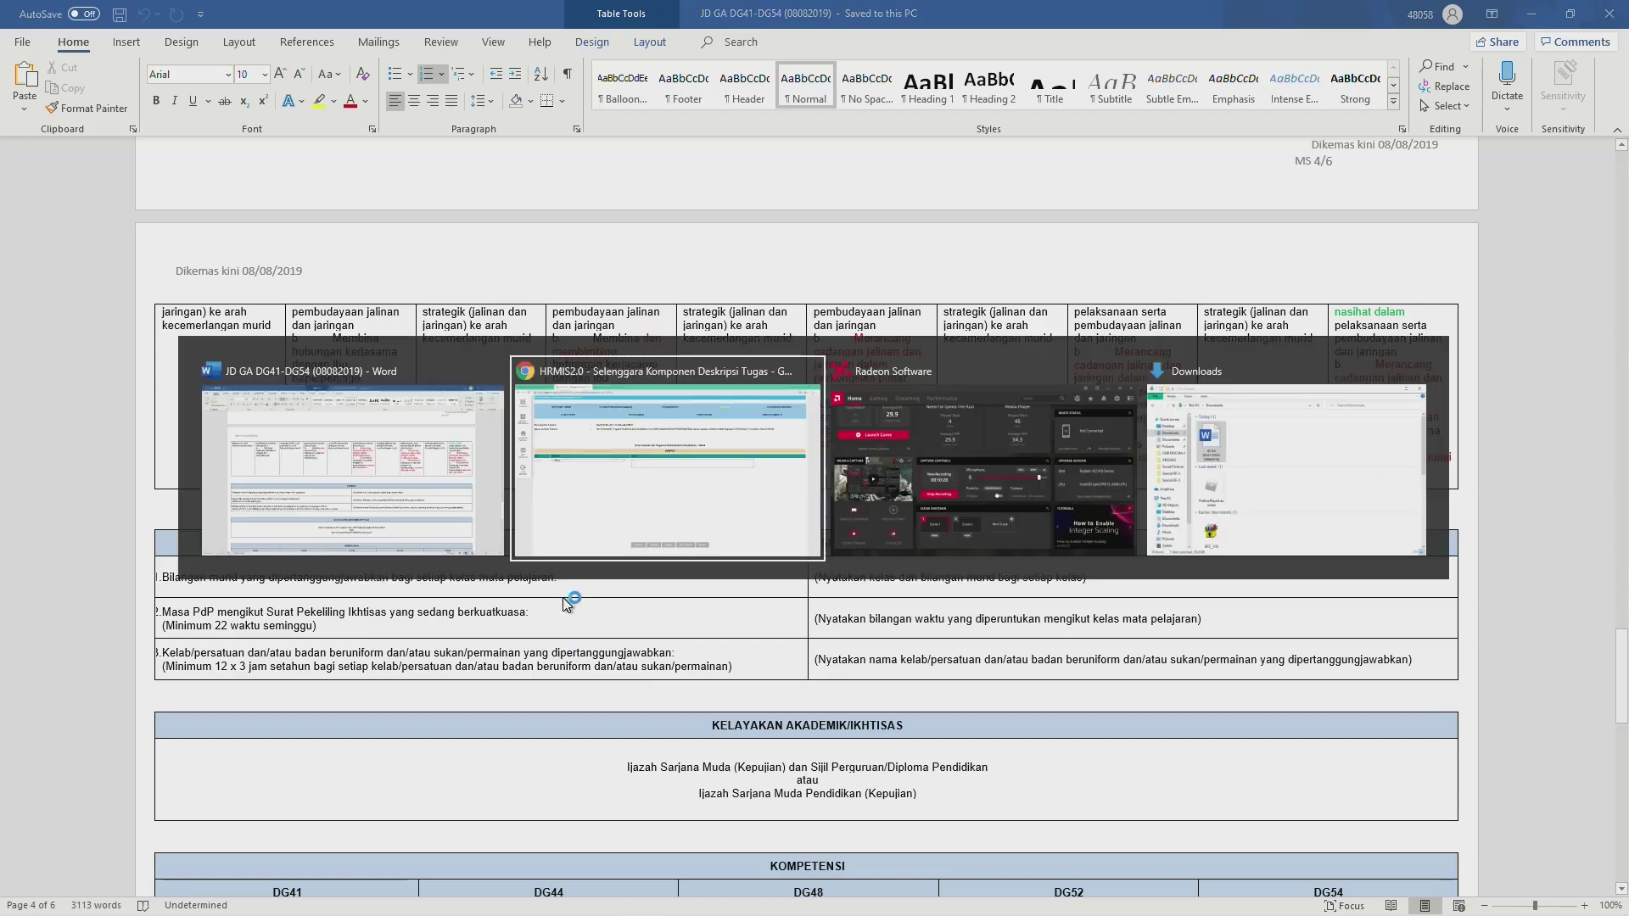
Step: Set Dimensi row 1's category to Lain-lain
click(286, 406)
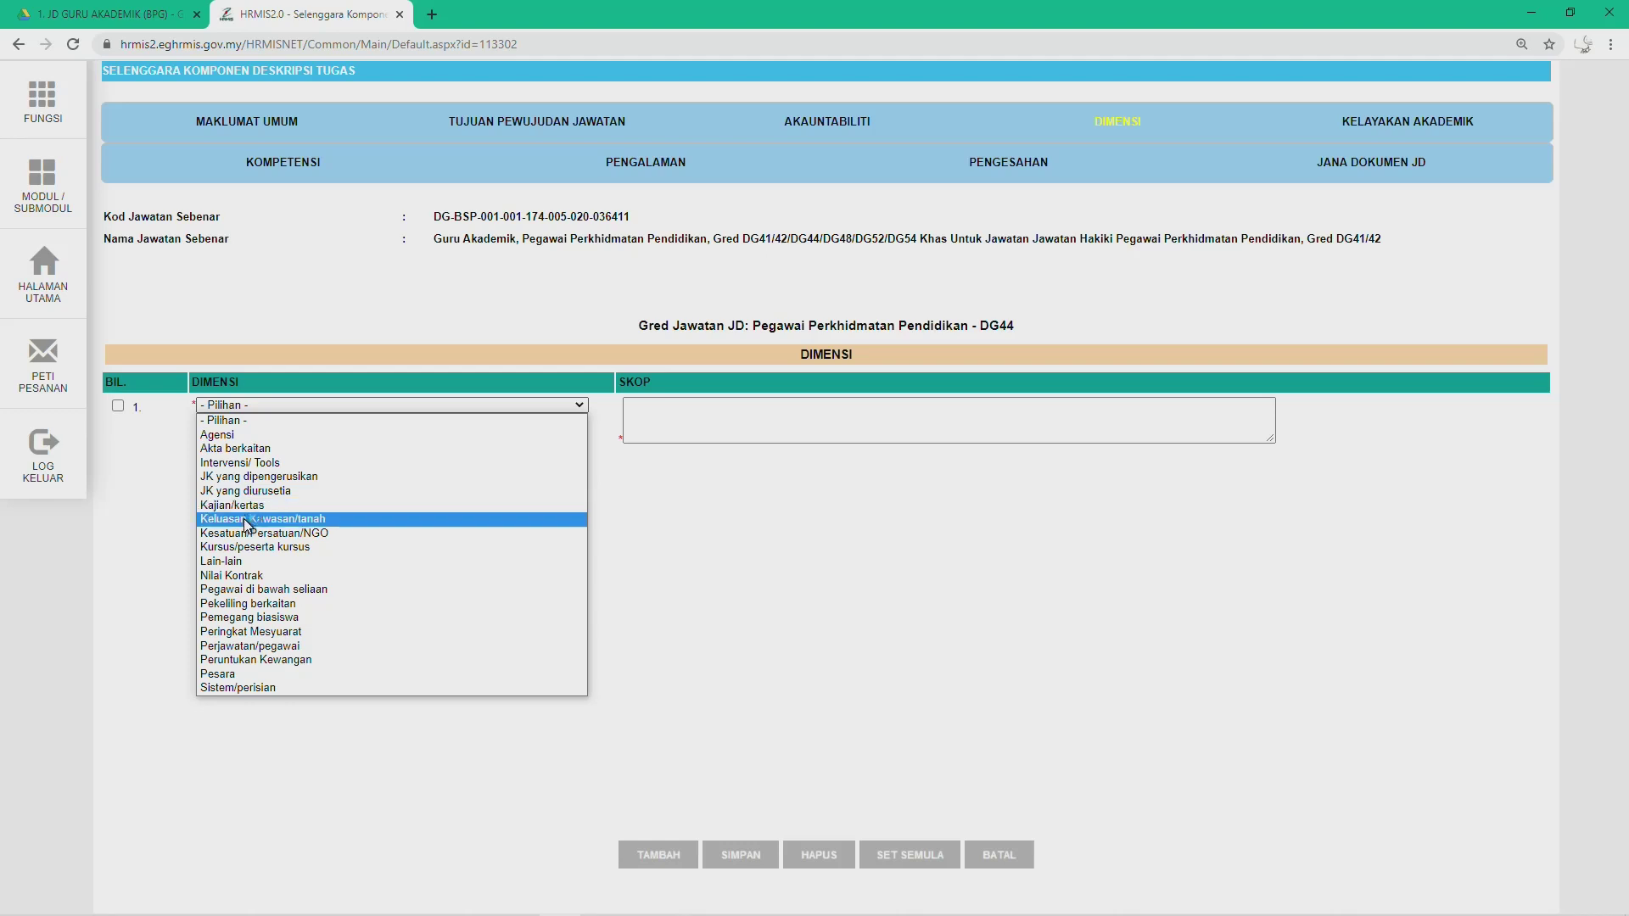
click(259, 562)
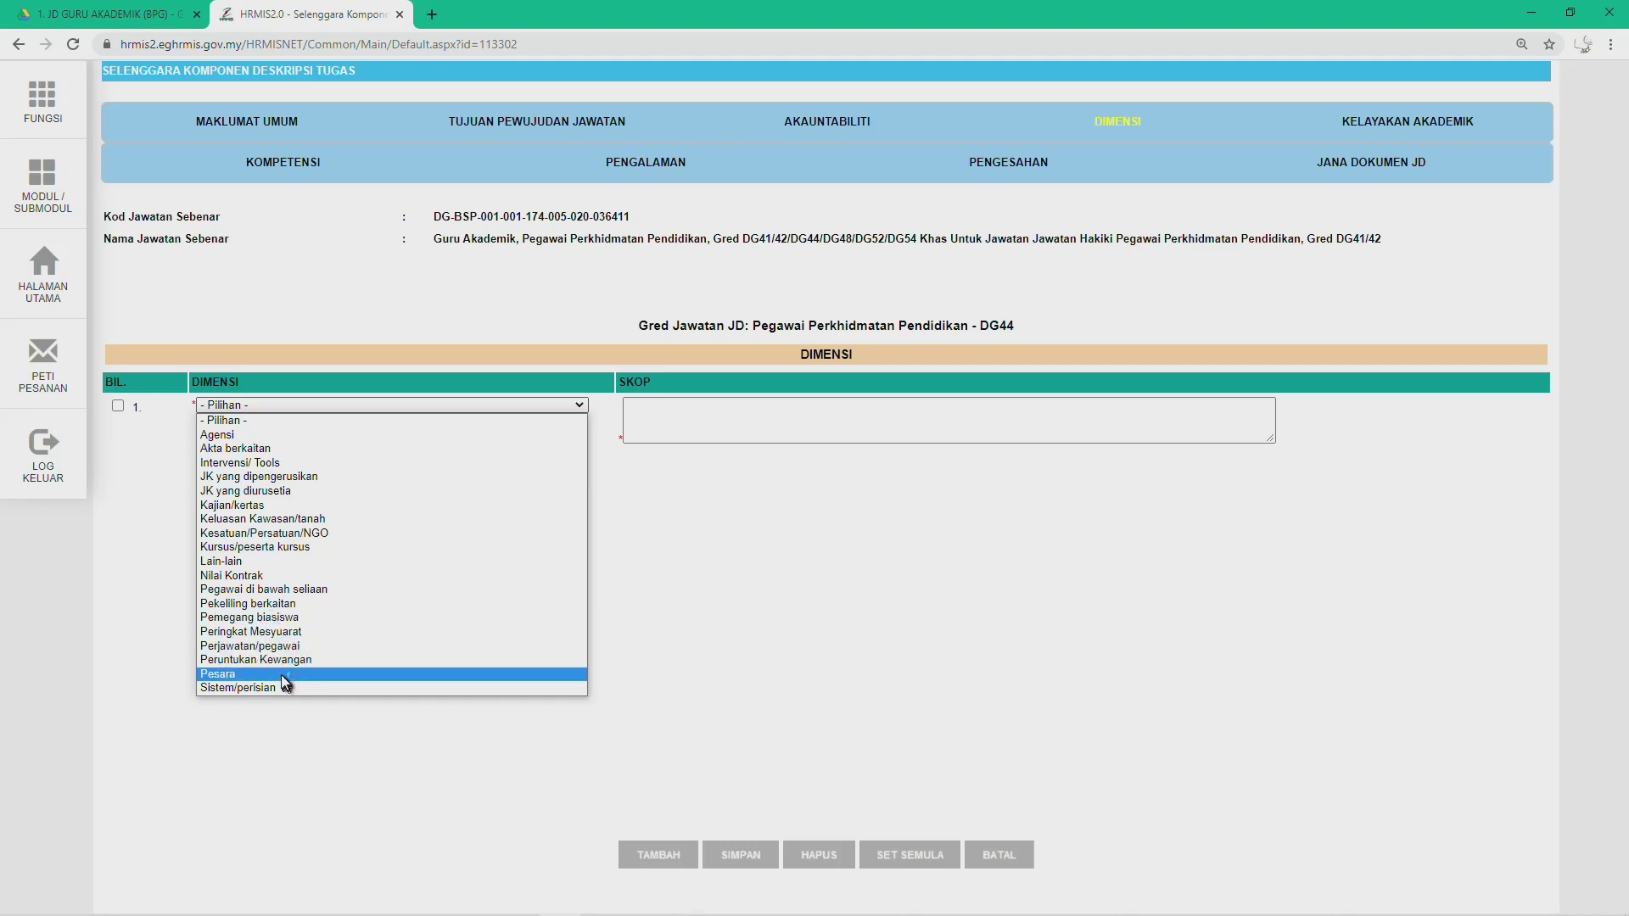
key(alt+Tab)
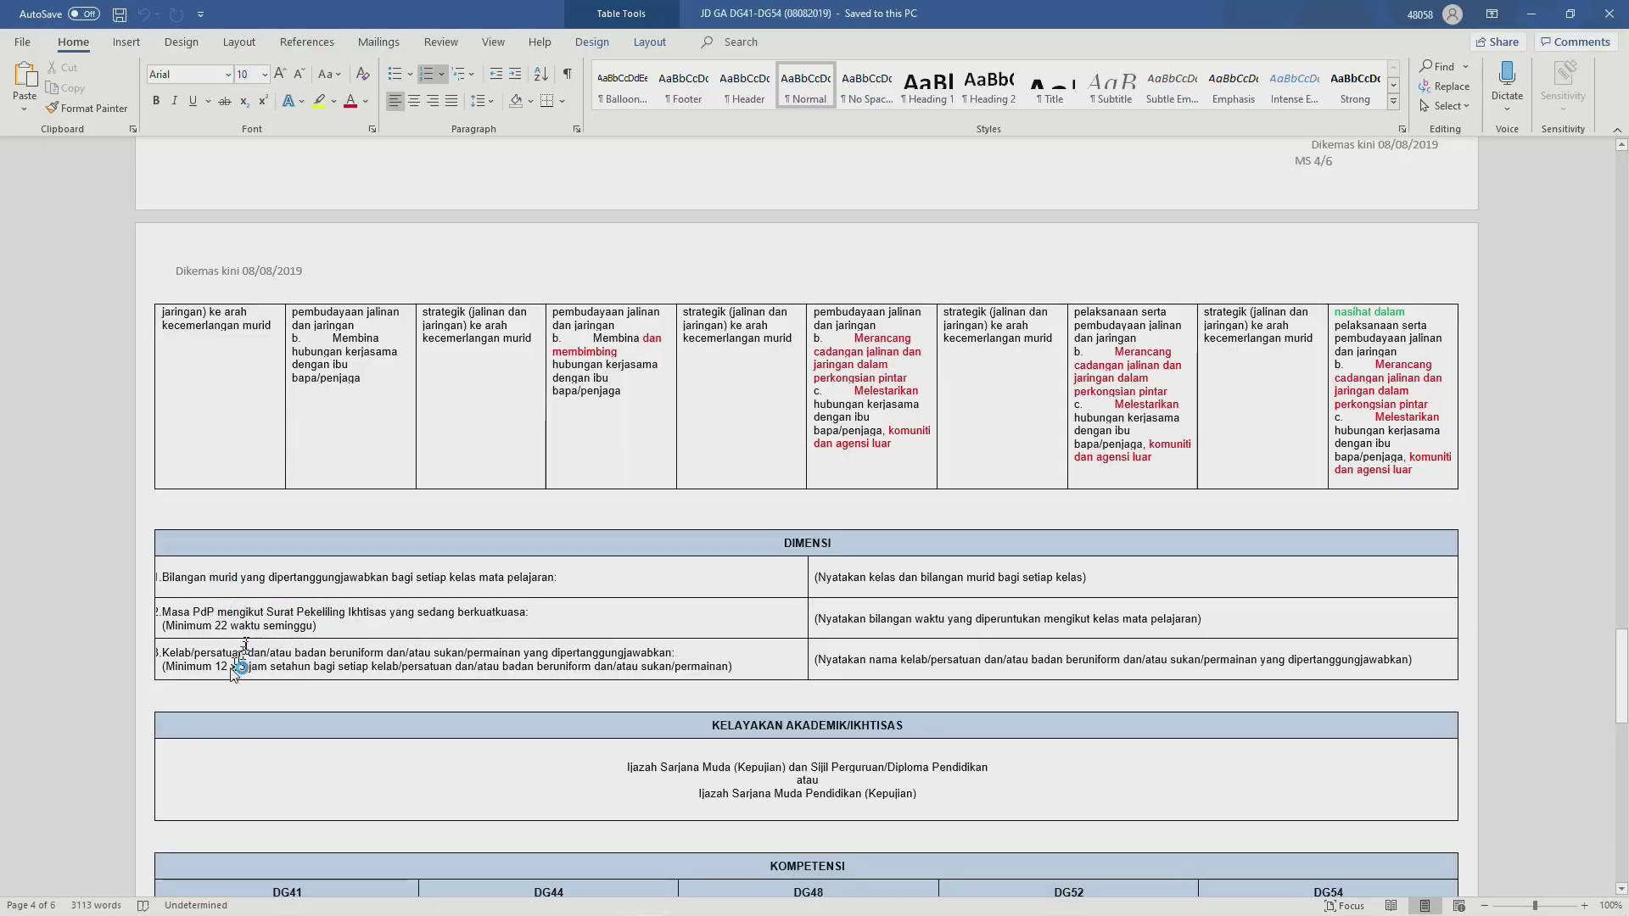
key(alt+Tab)
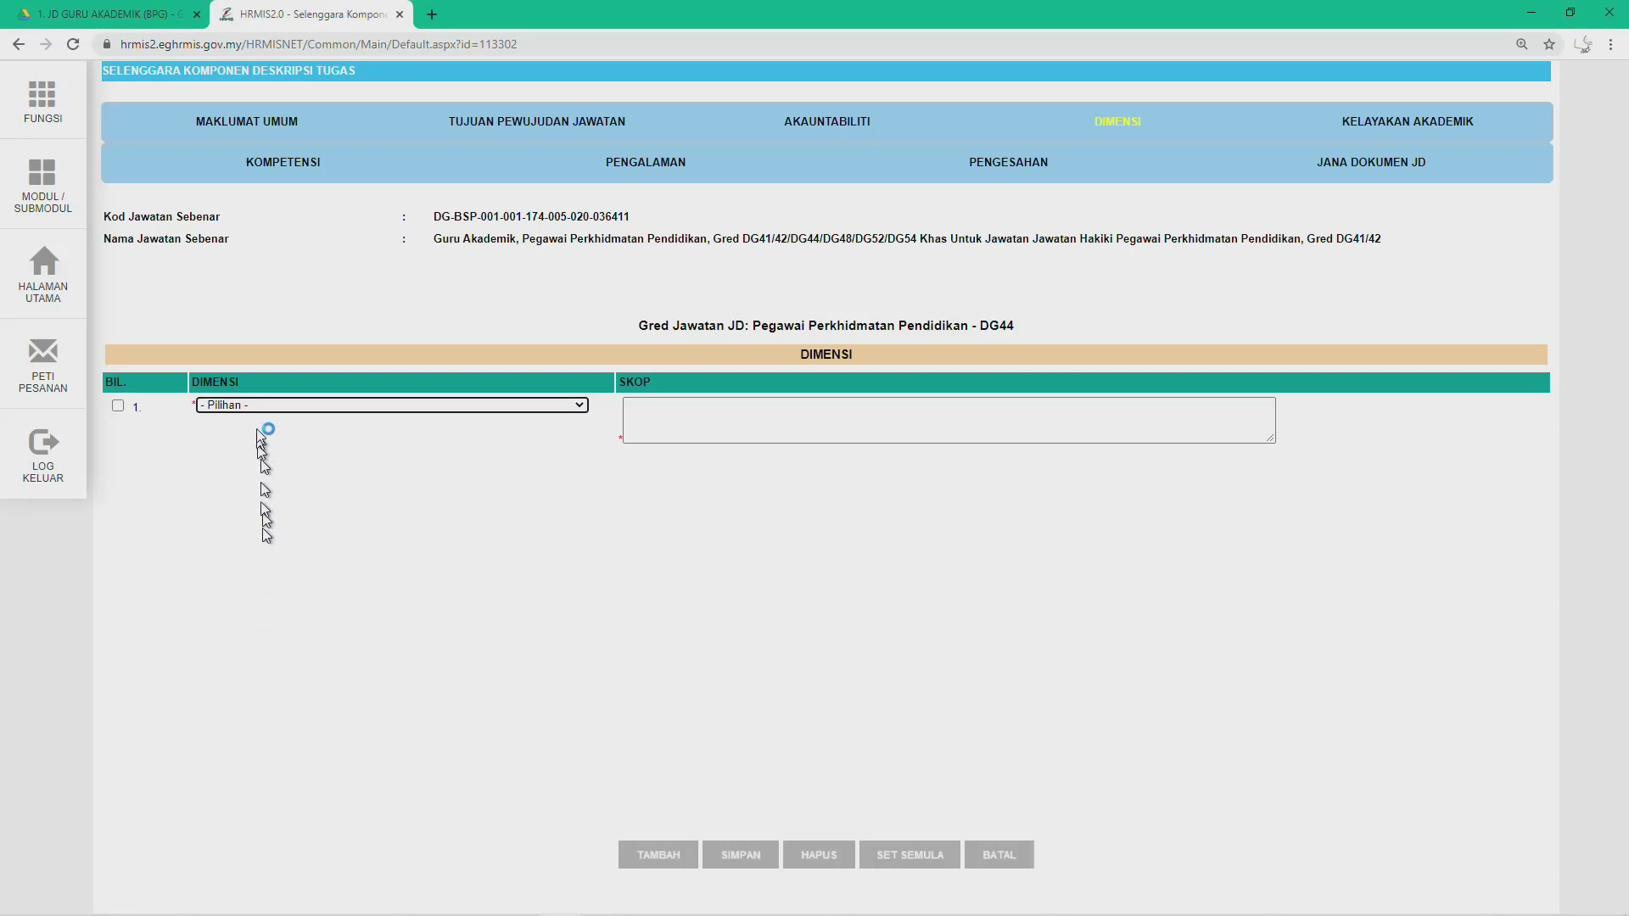
click(246, 406)
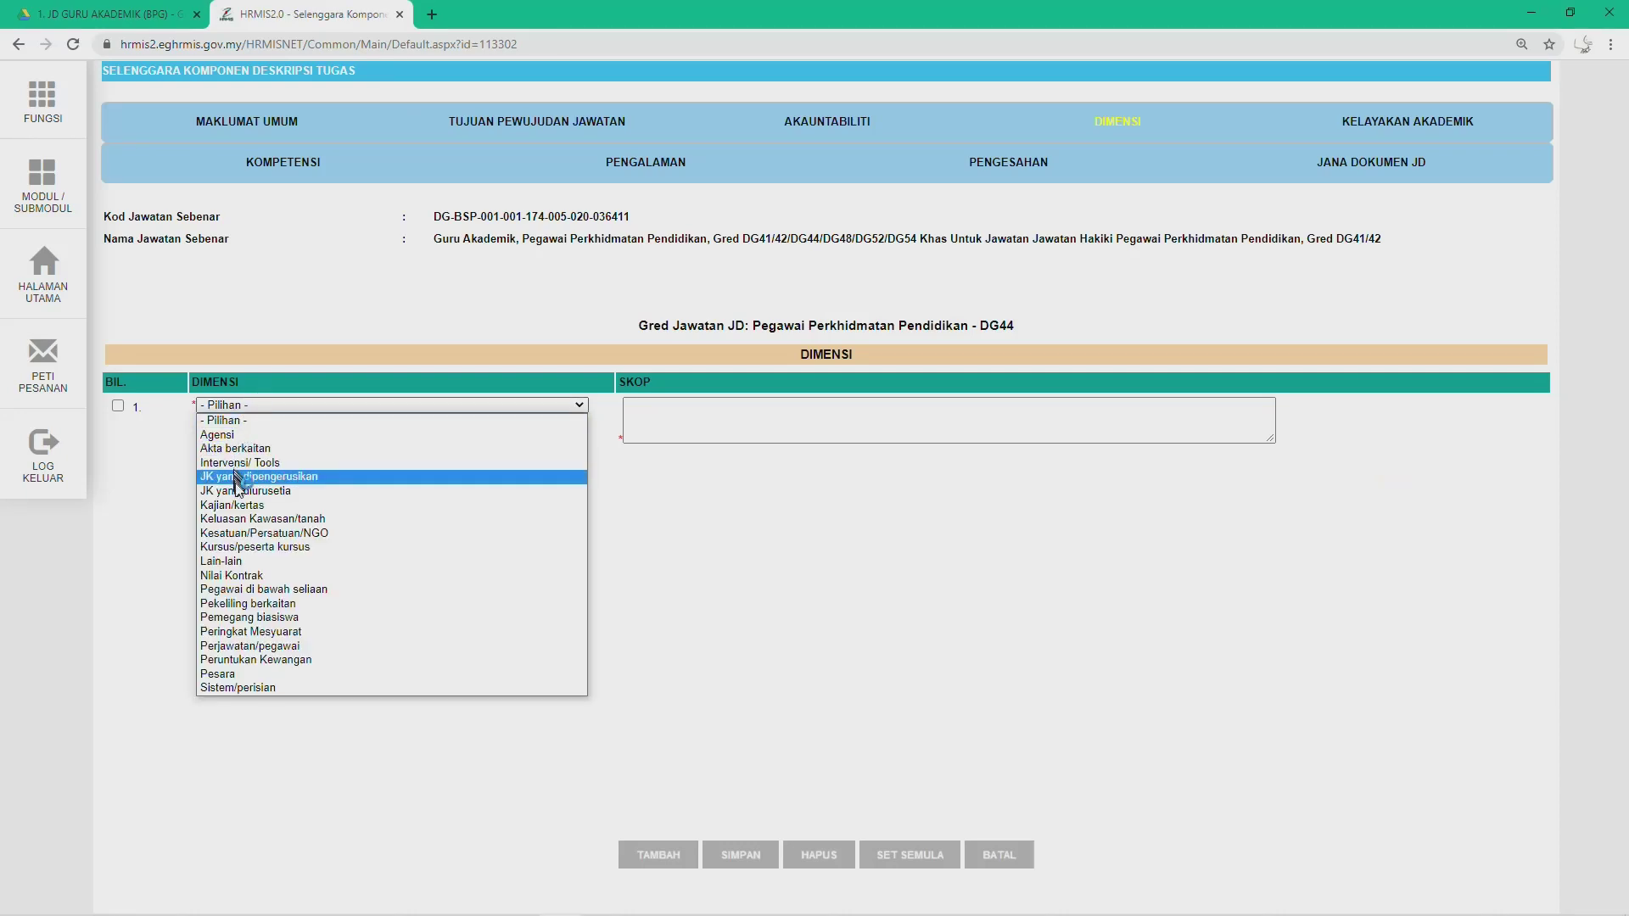
click(262, 560)
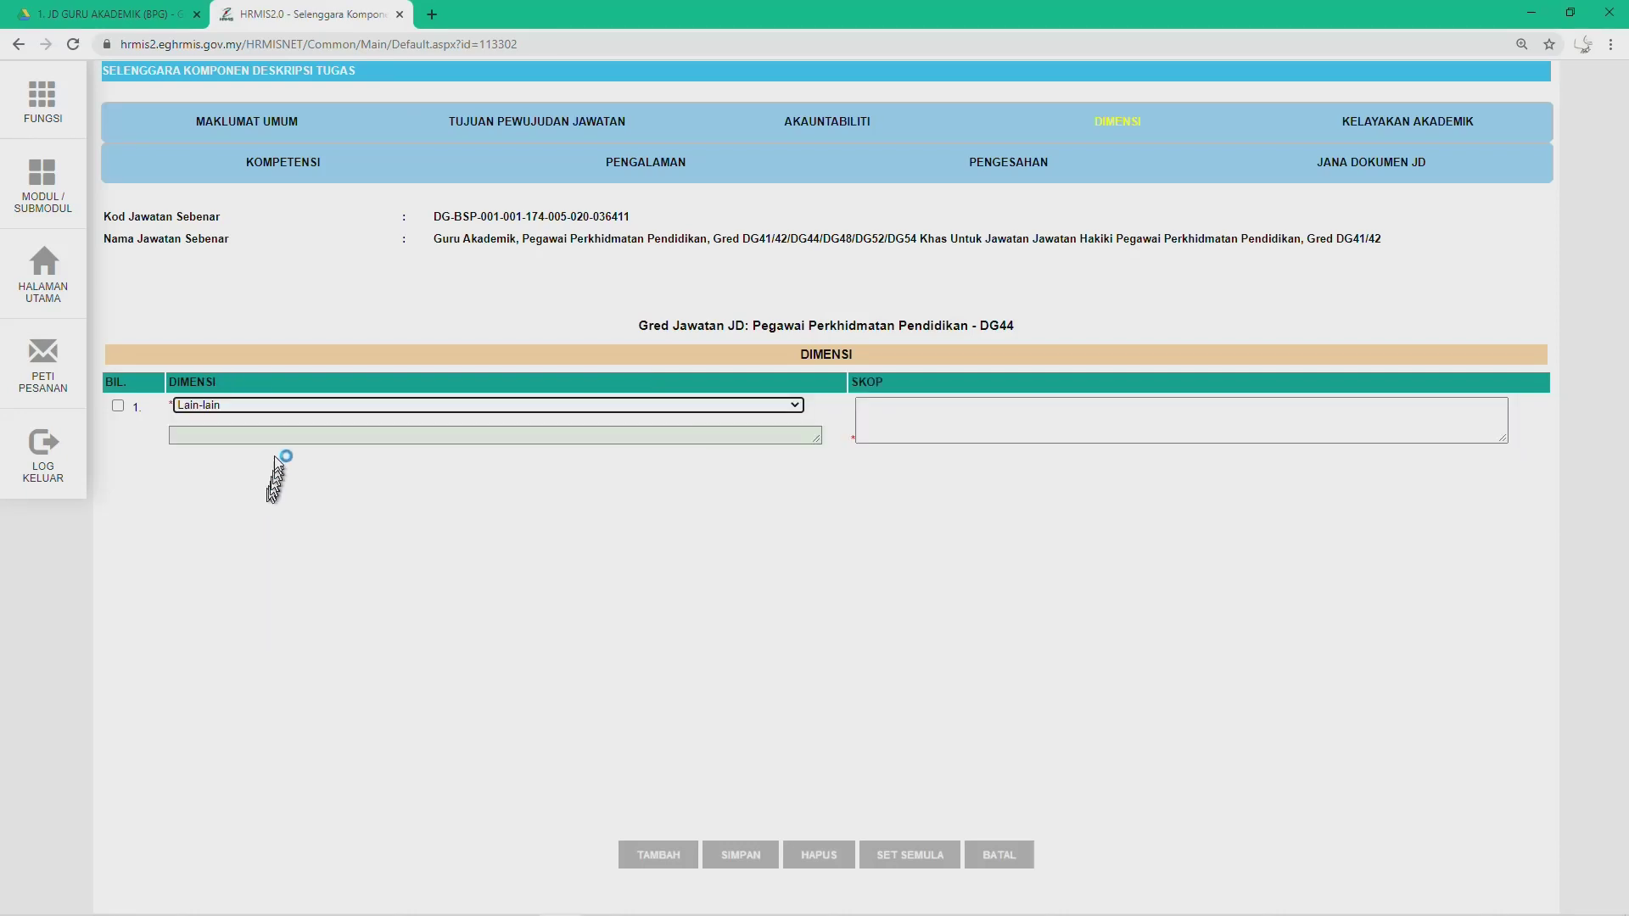
Step: Fill row 1's description with Word's pupils-per-class statement, removing the '1.' numbering
click(257, 436)
key(alt+Tab)
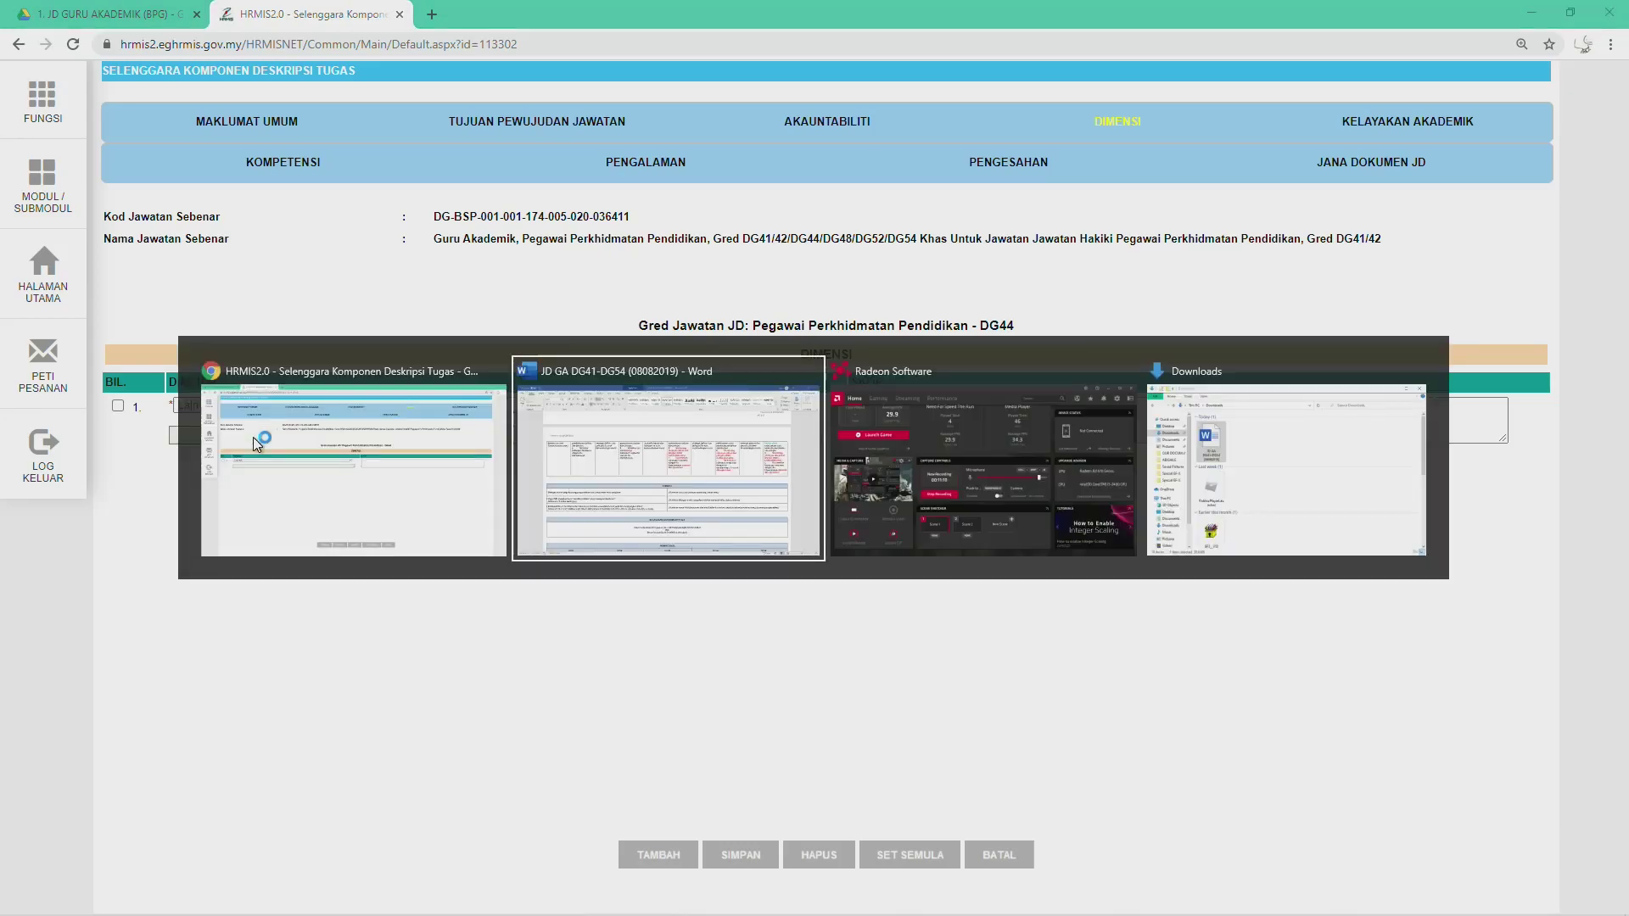
click(166, 581)
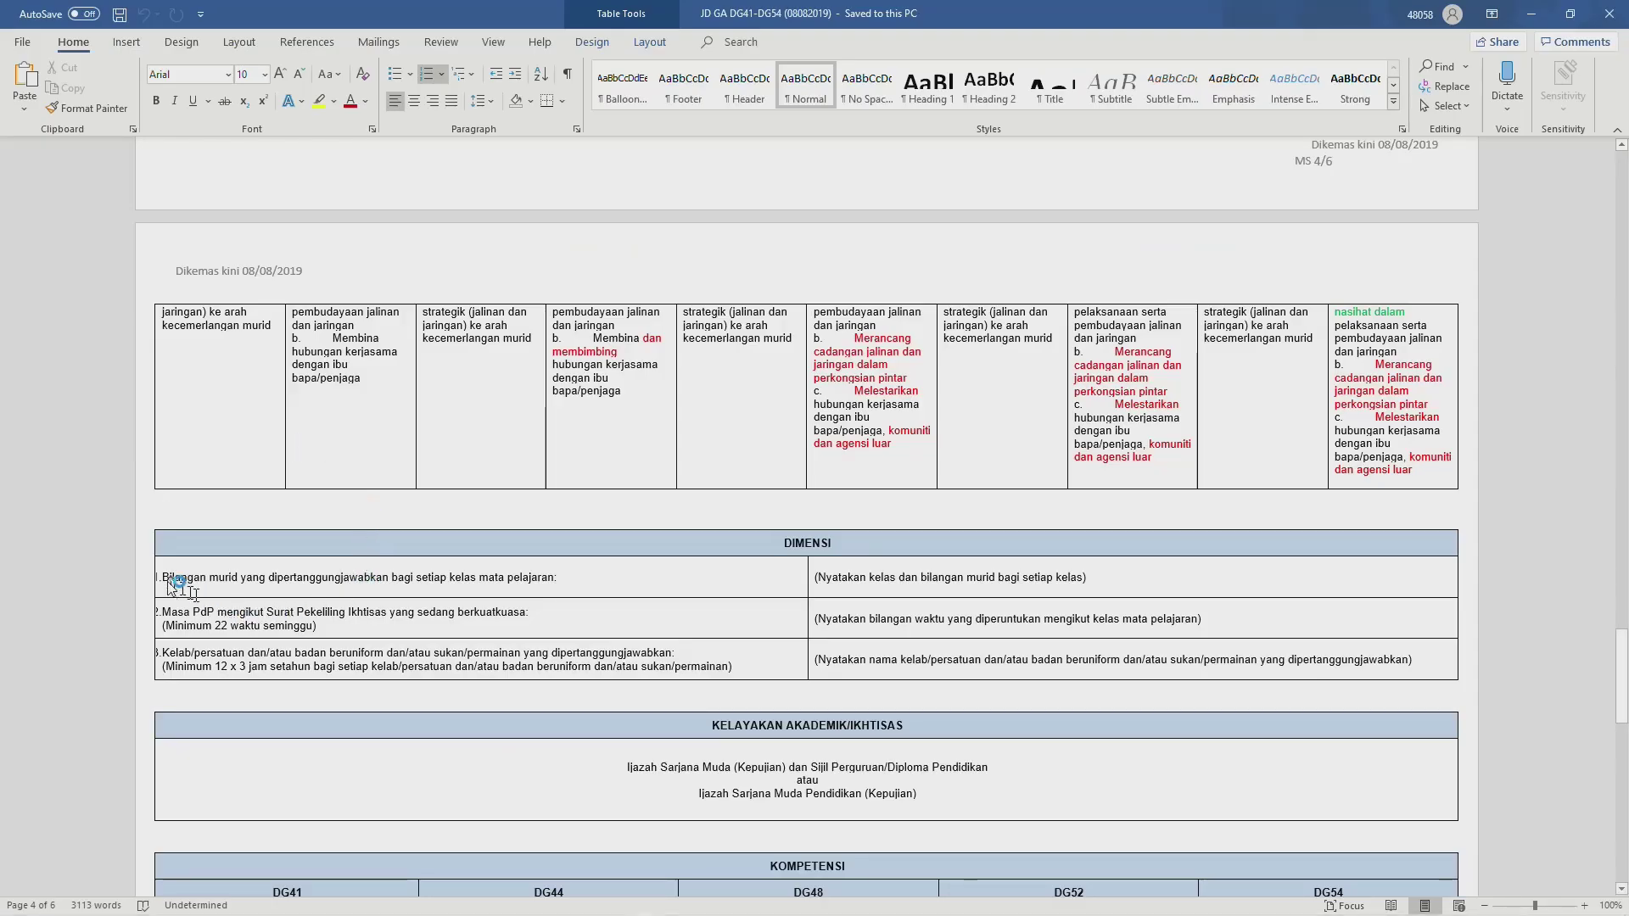
click(167, 580)
drag(167, 583, 540, 582)
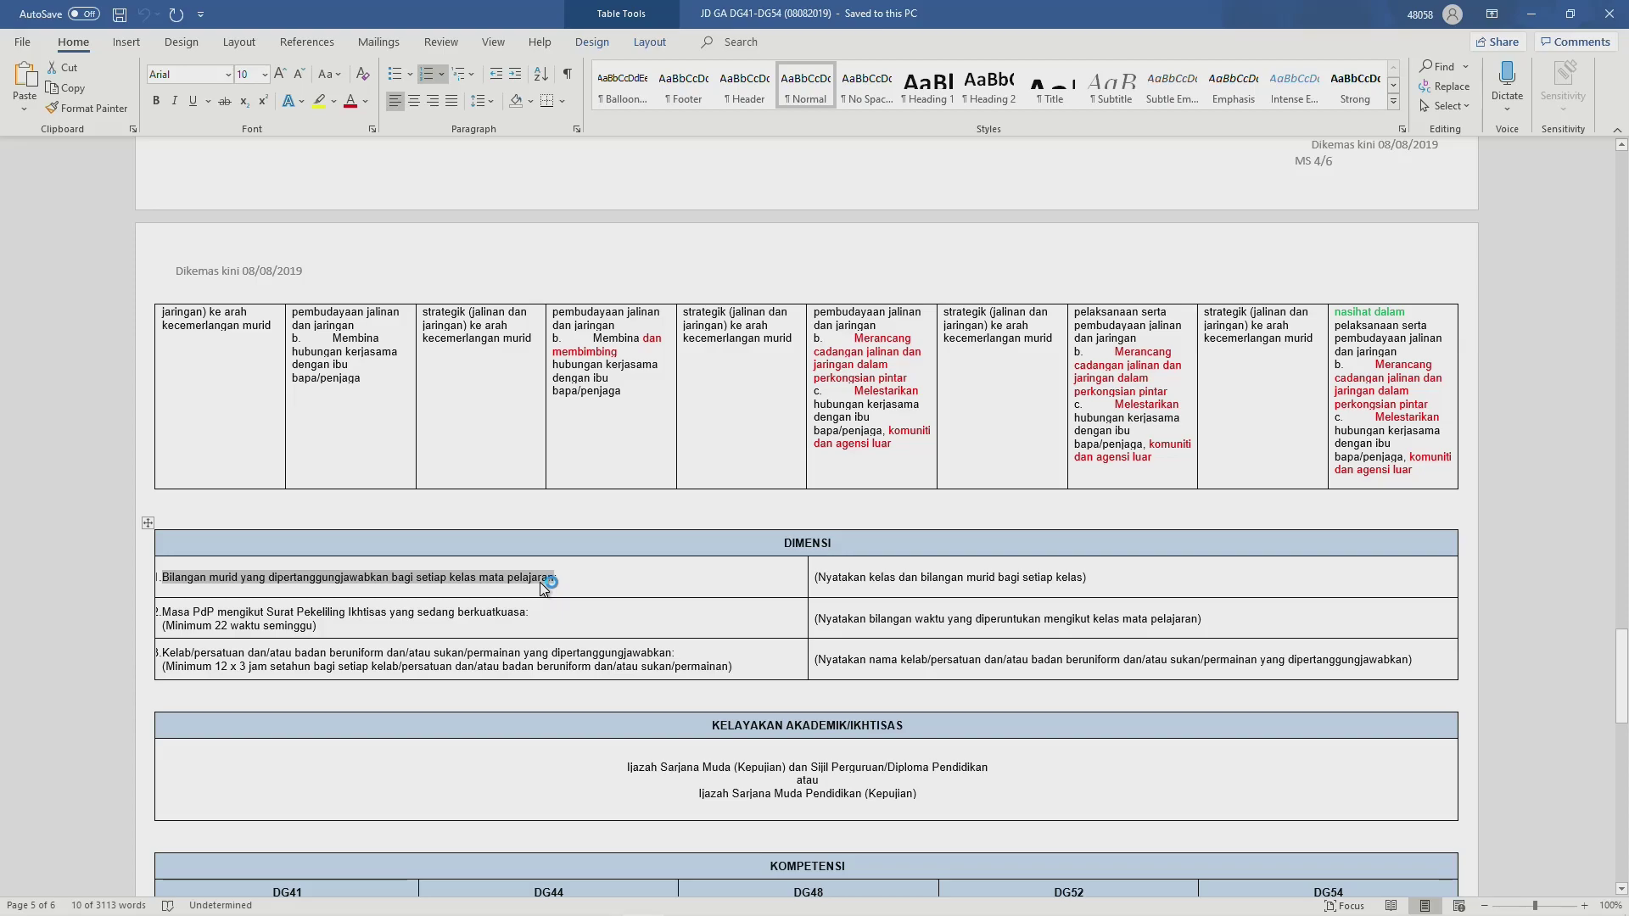
key(alt+Tab)
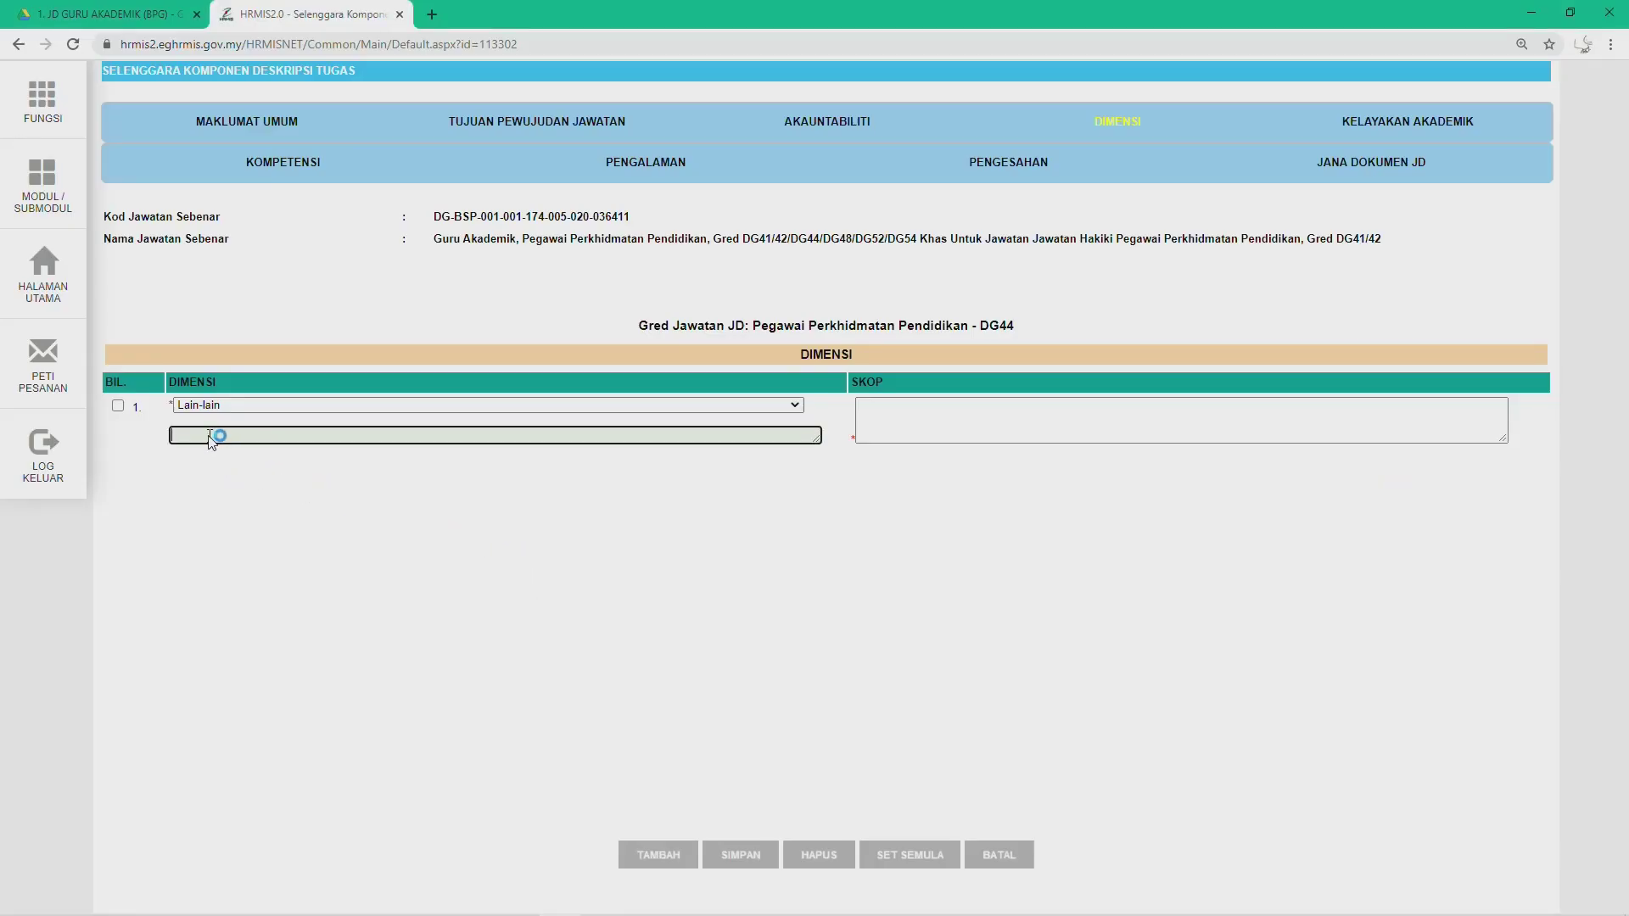
text(1.	Bilangan murid yang dipertanggungjawabkan bagi setiap kelas mata pelajaran)
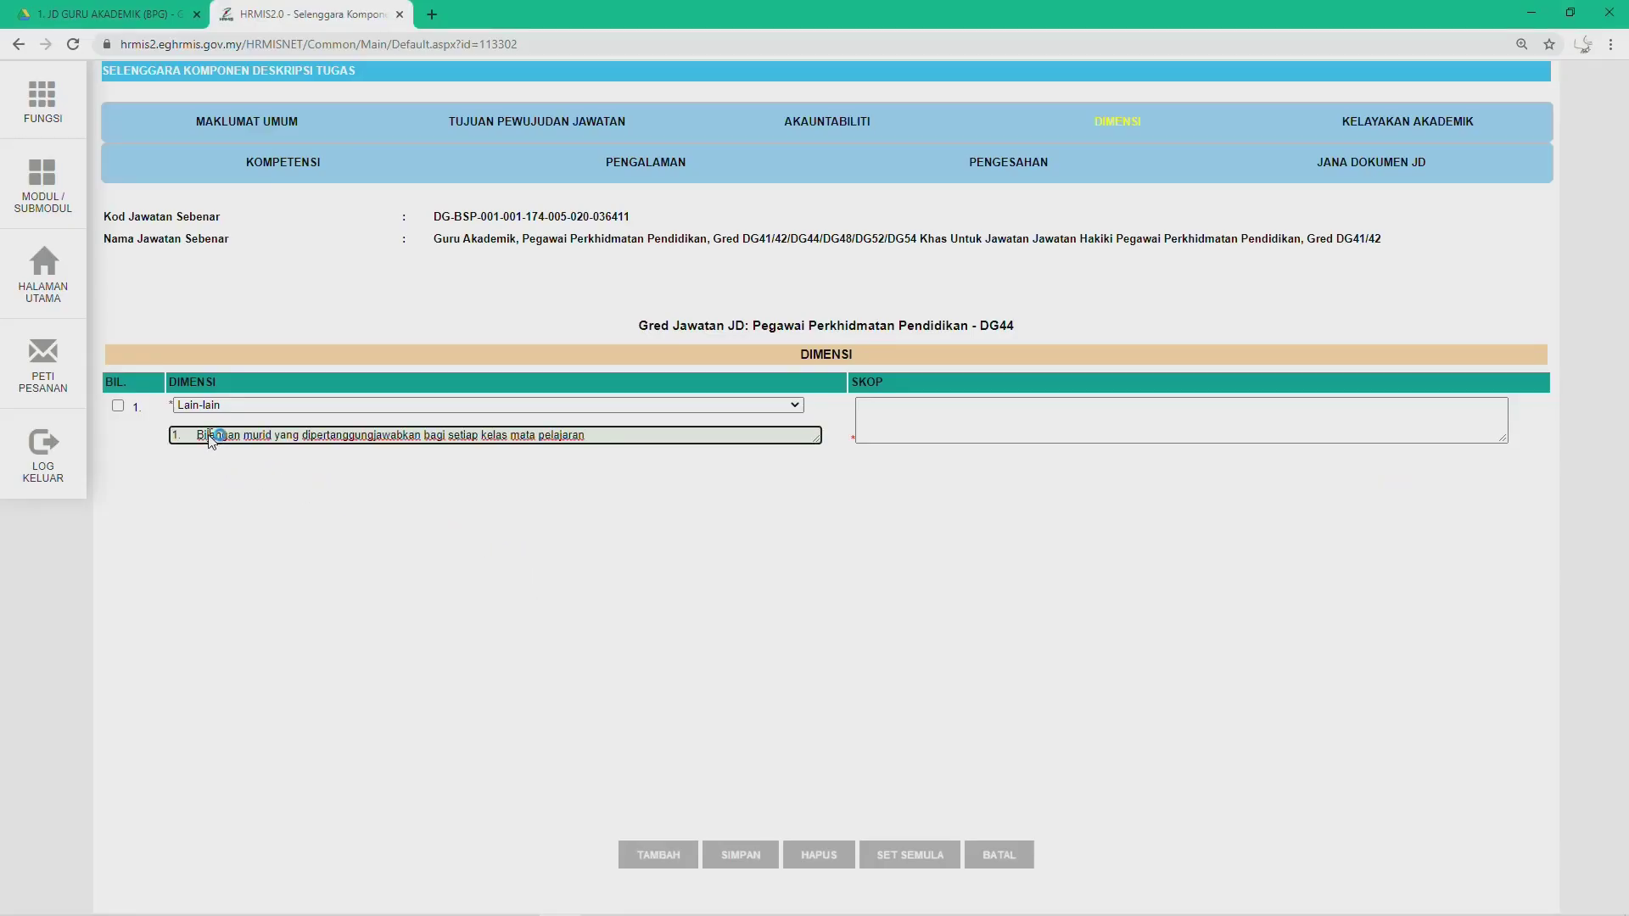
key(BackSpace)
key(BackSpace)
key(BackSpace)
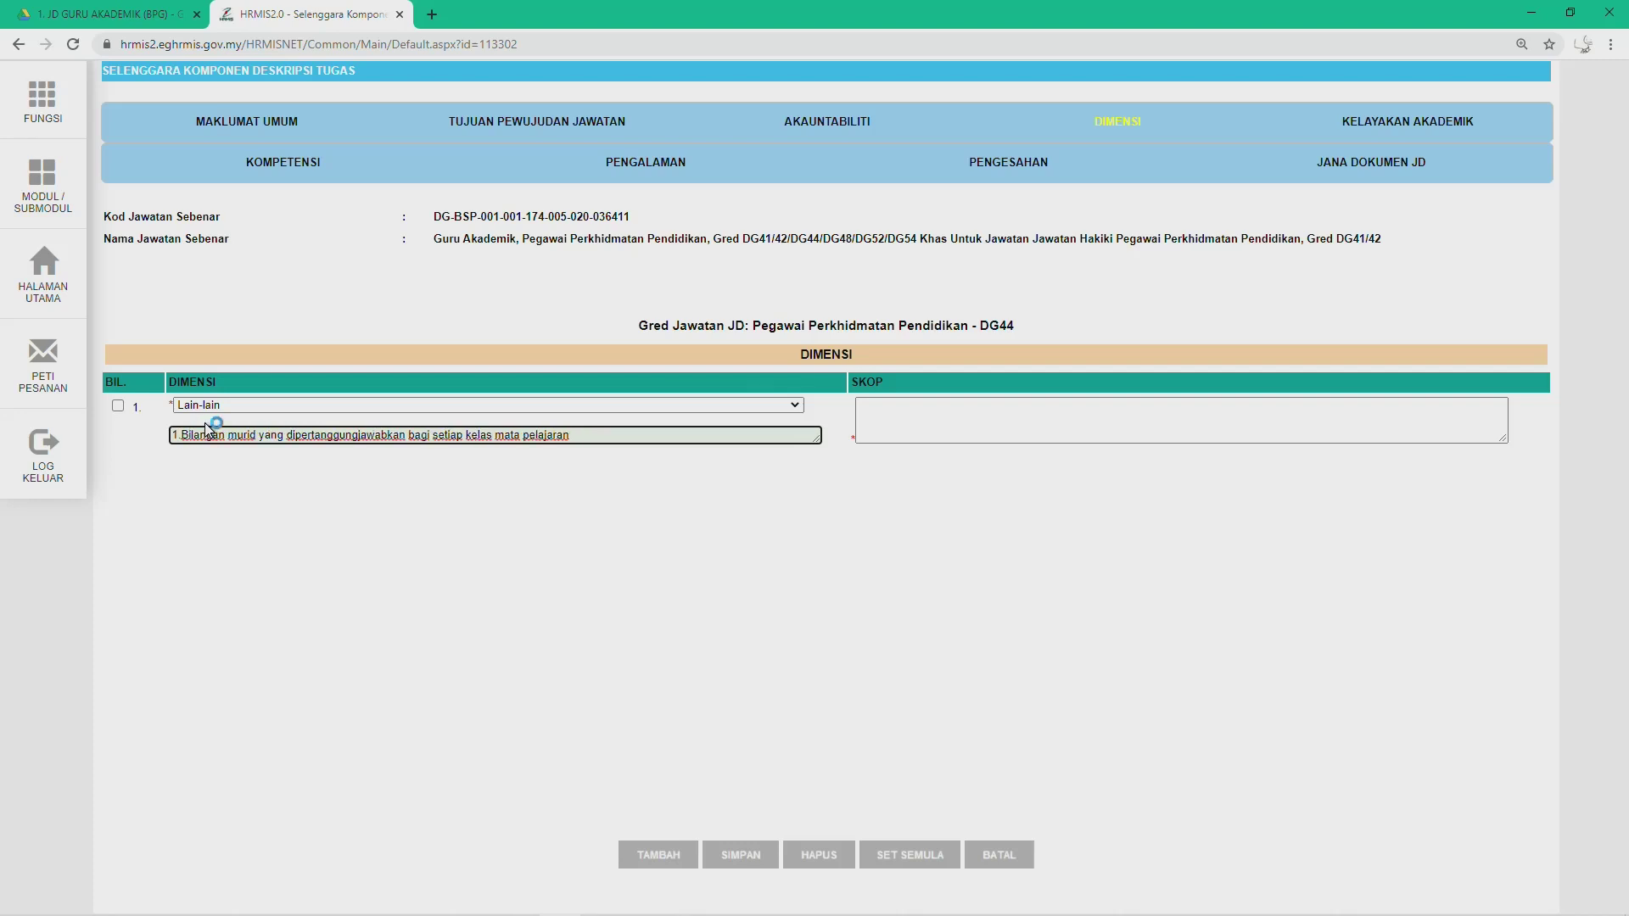
Step: Move to row 1's Skop box after checking the scope wording in Word
click(905, 435)
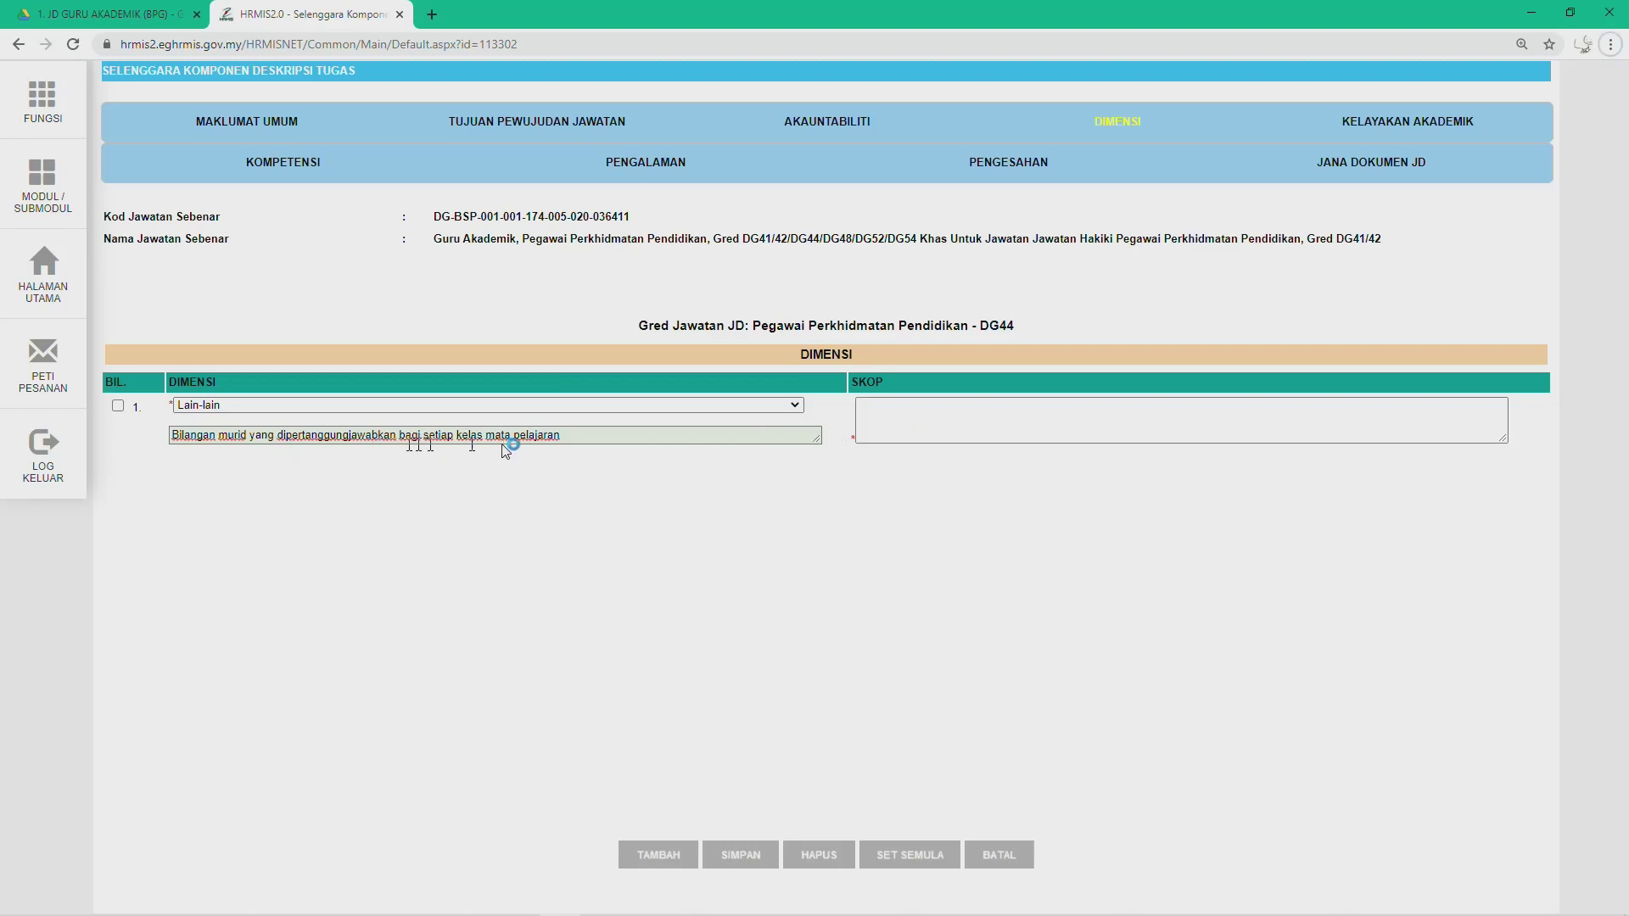
key(alt+Tab)
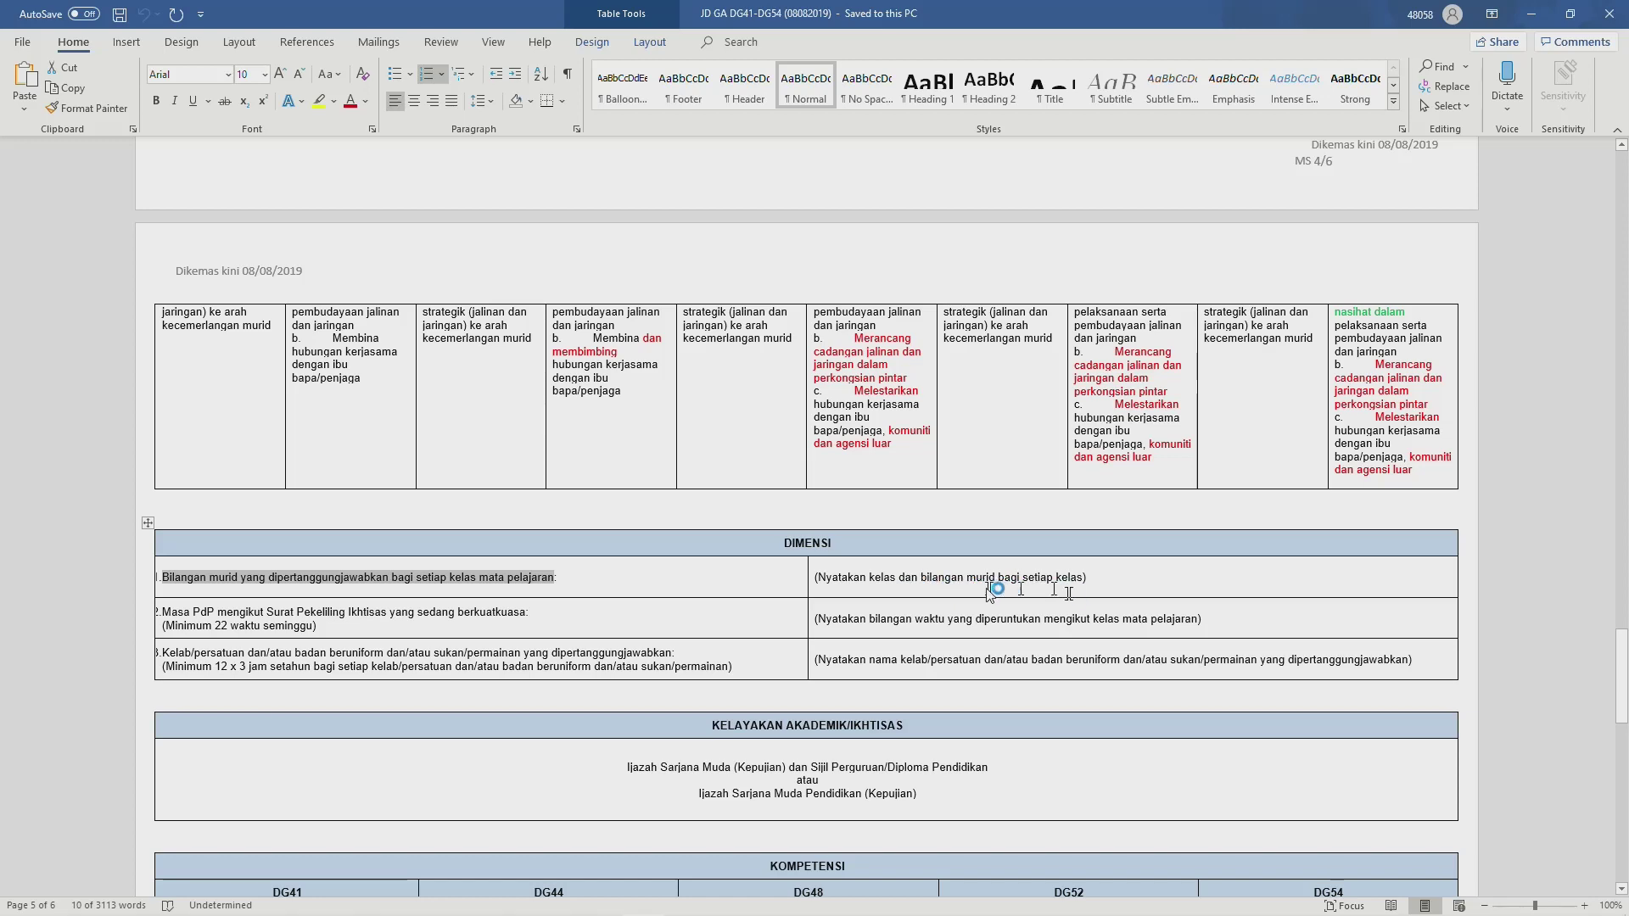
key(alt+Tab)
click(923, 415)
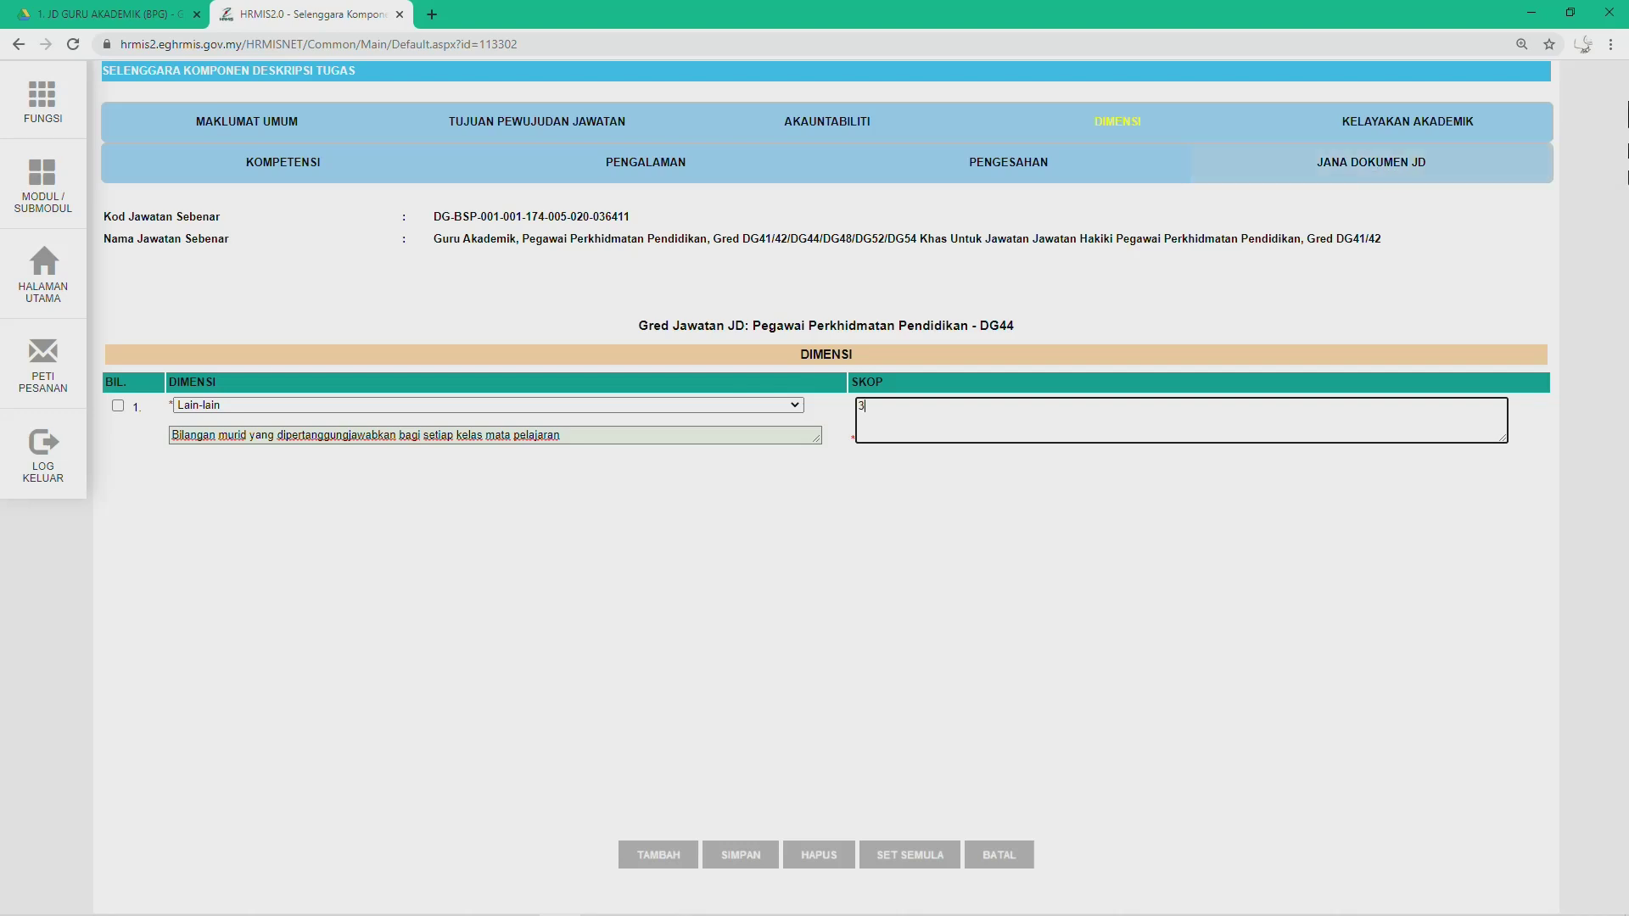
Step: Extend row 1's Dimensi scope list with the lines '3H - 24' and '3L - 26'
text(3A - 13)
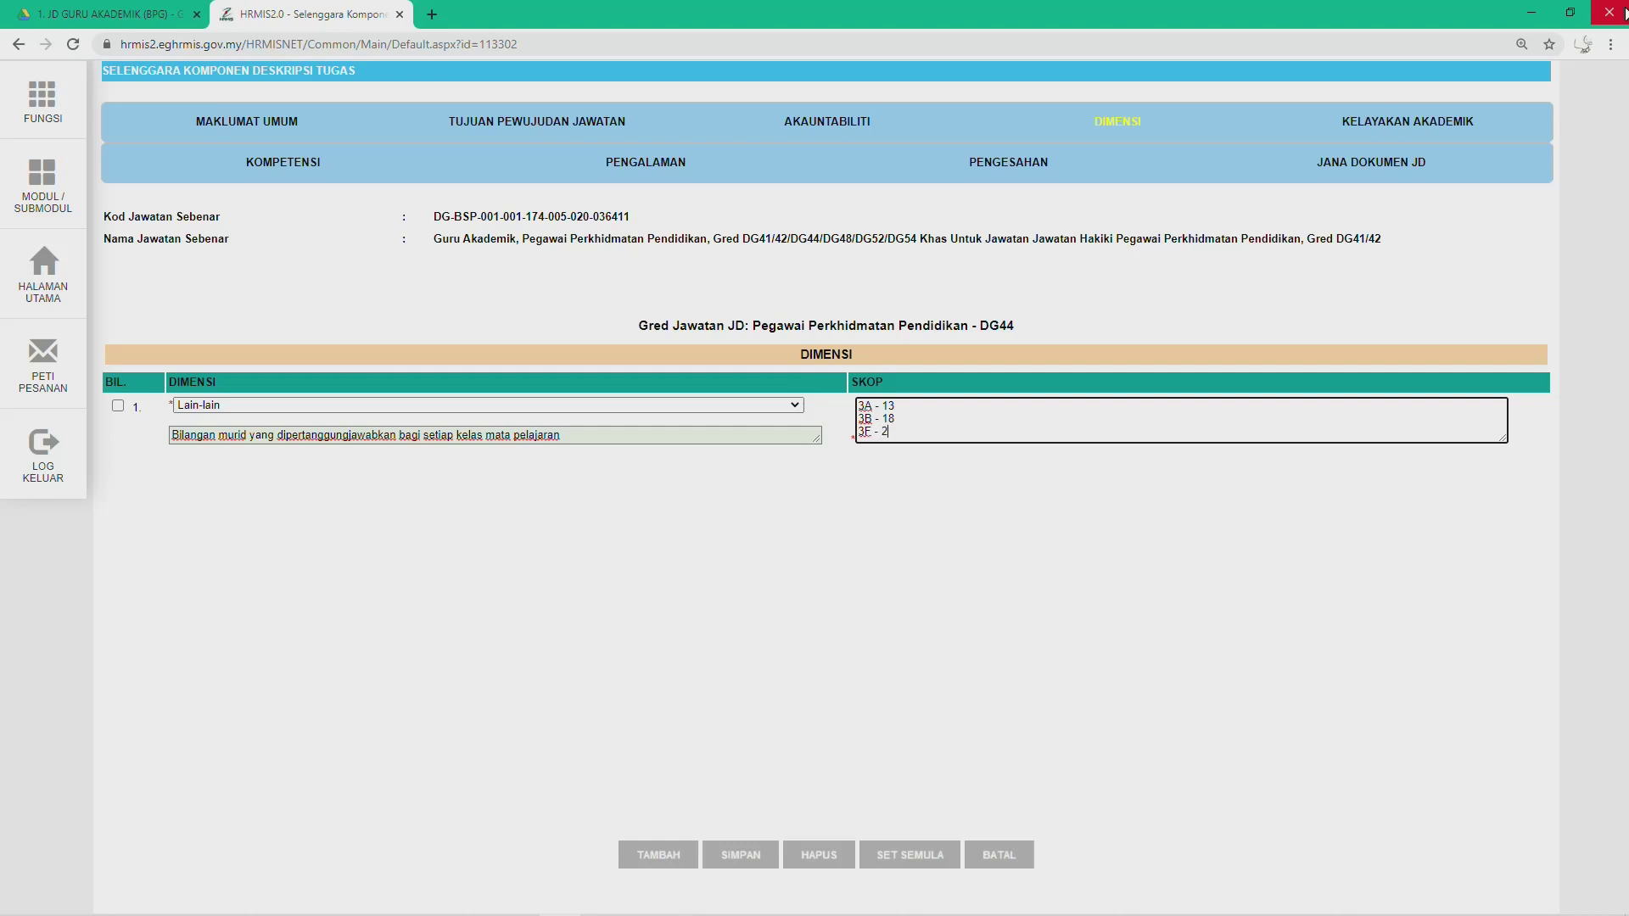
key(Return)
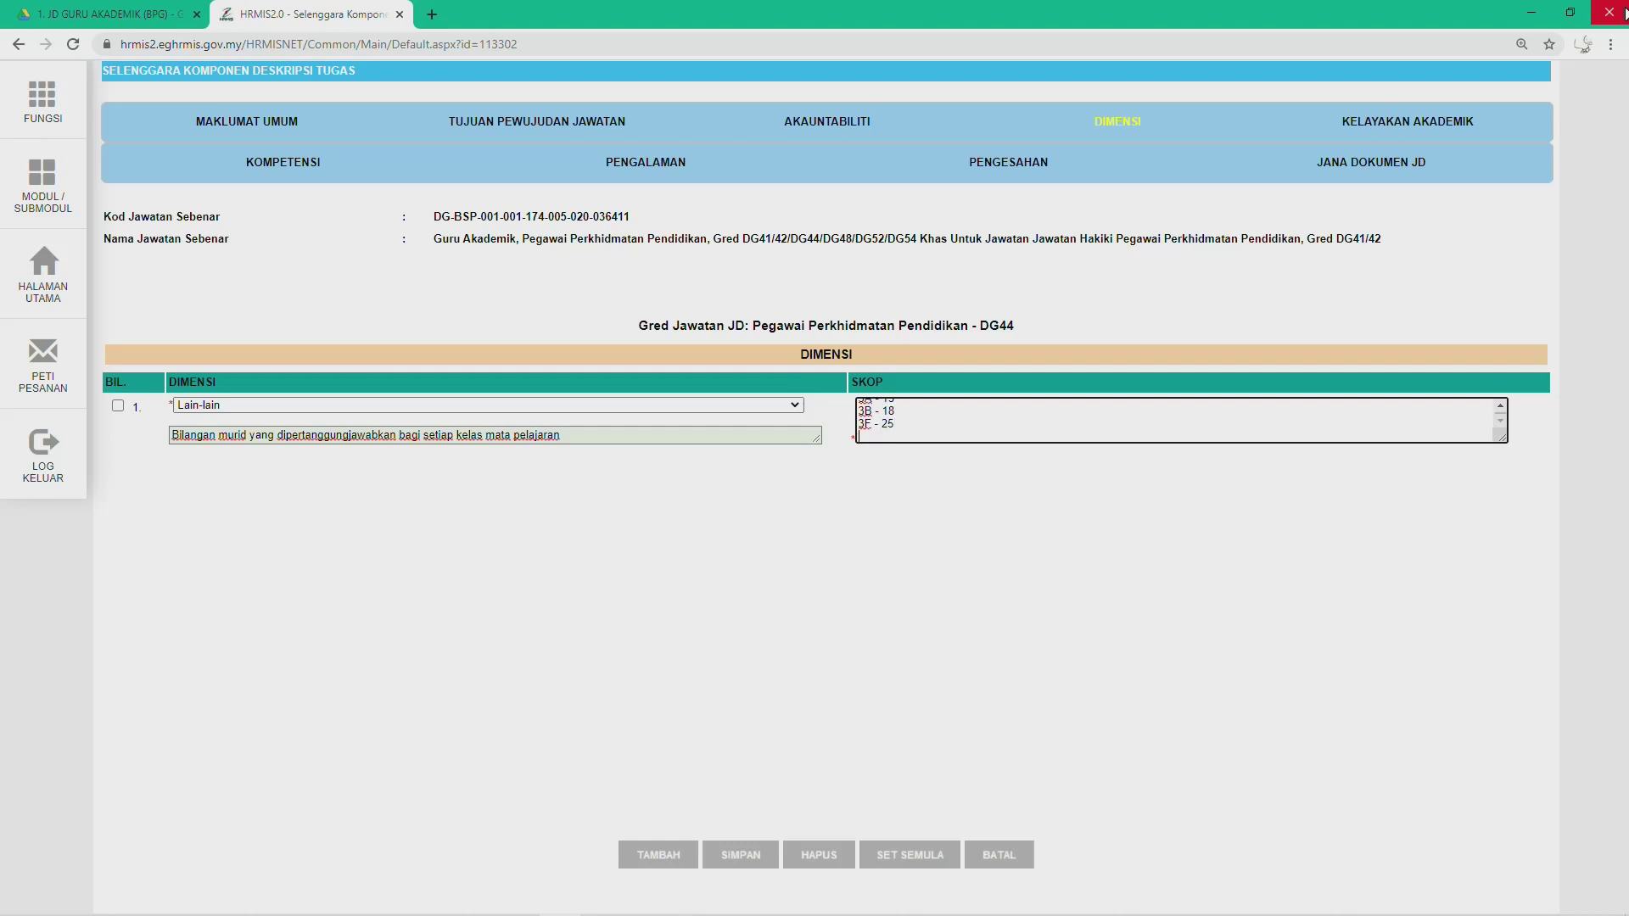
text(3H - 24)
key(Return)
text(3L - 26)
Step: Add a second Dimensi row and set its type to Lain-lain
click(664, 857)
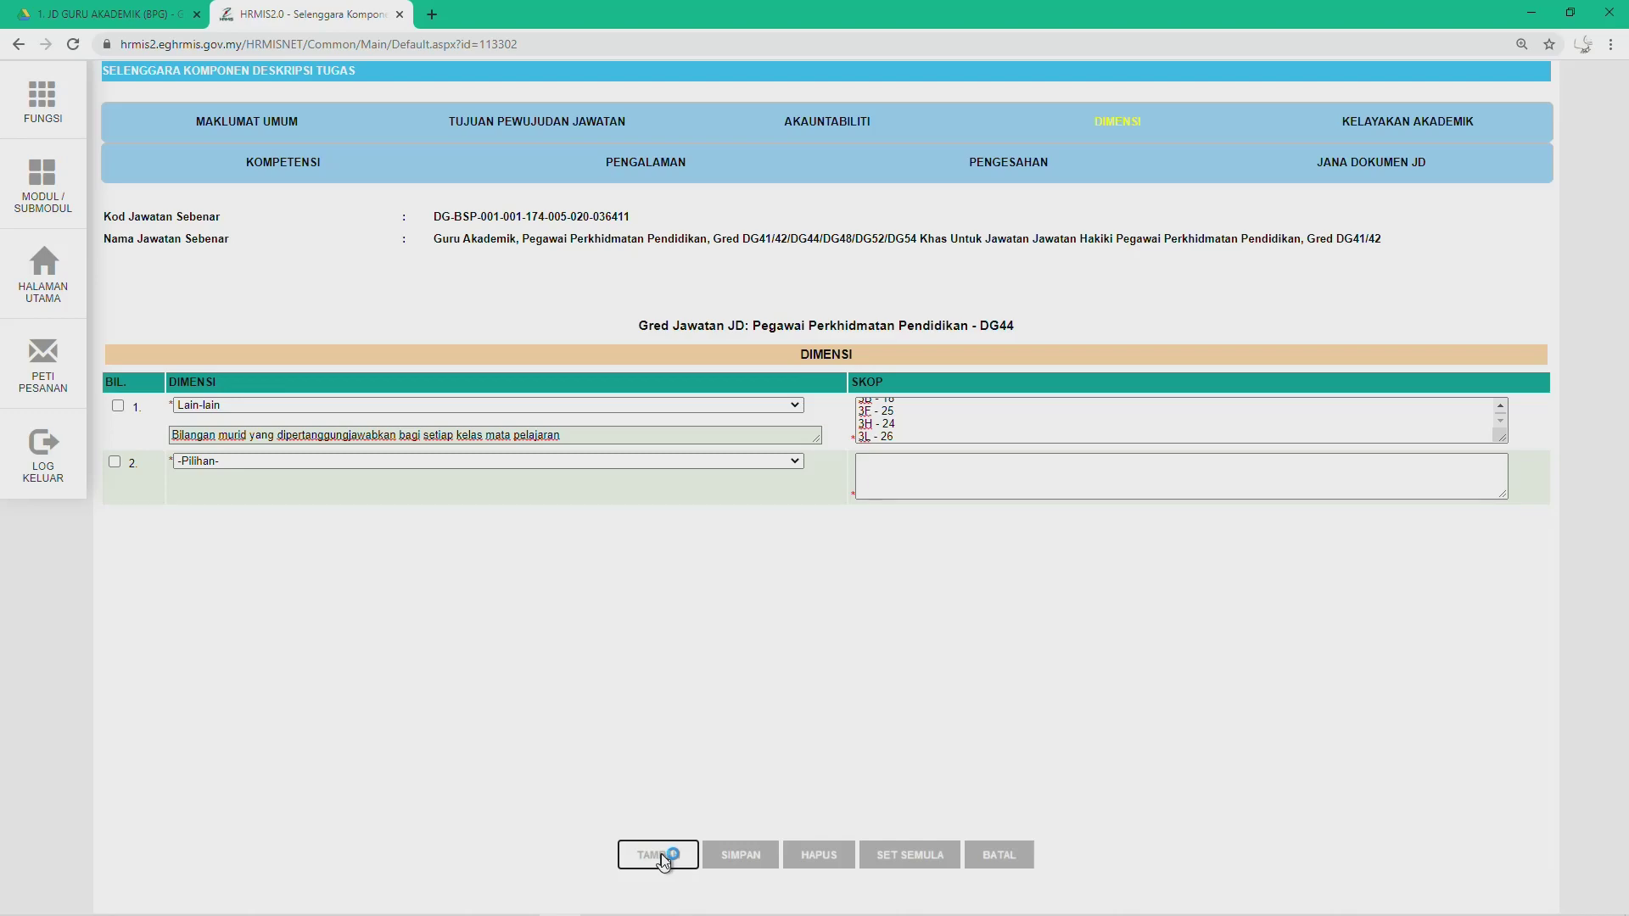
key(alt+Tab)
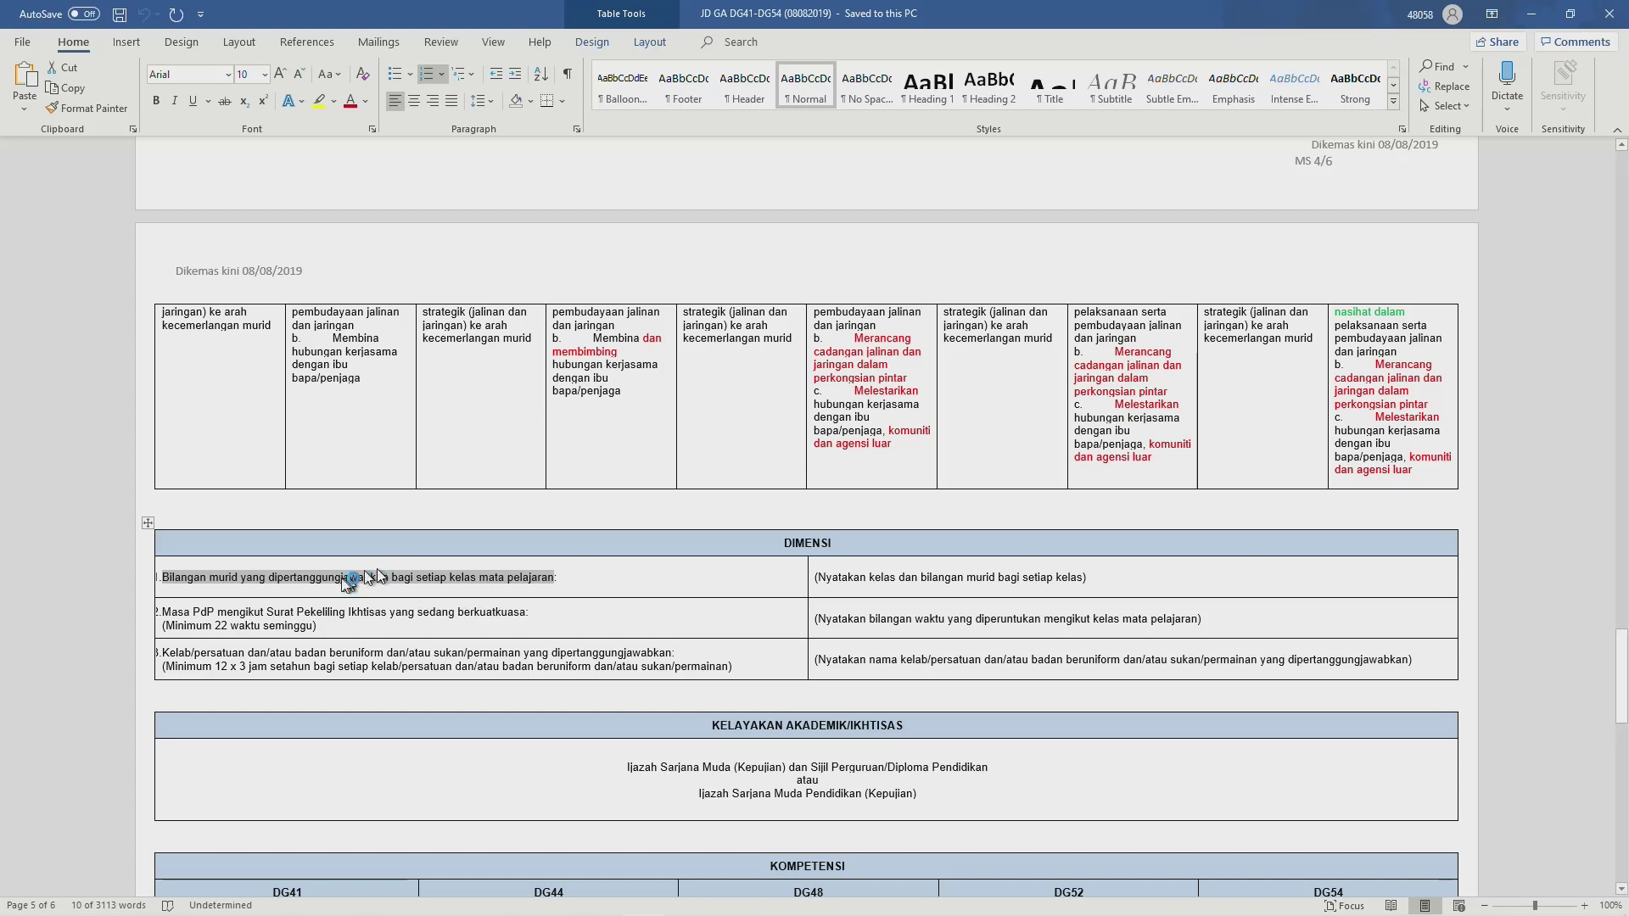
key(alt+Tab)
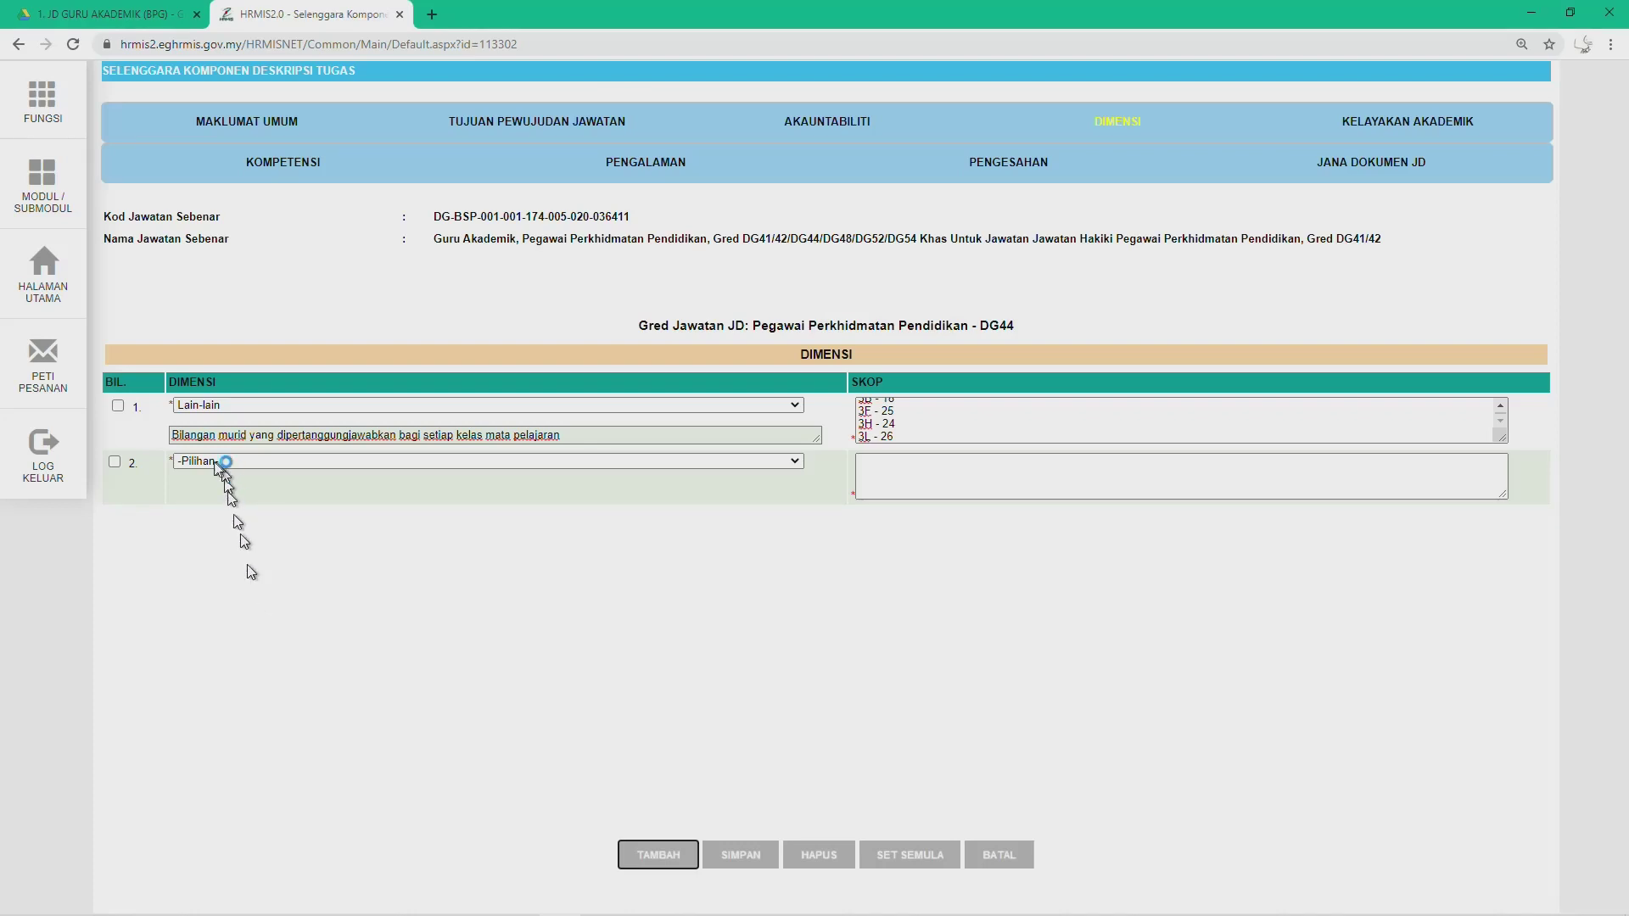
click(202, 461)
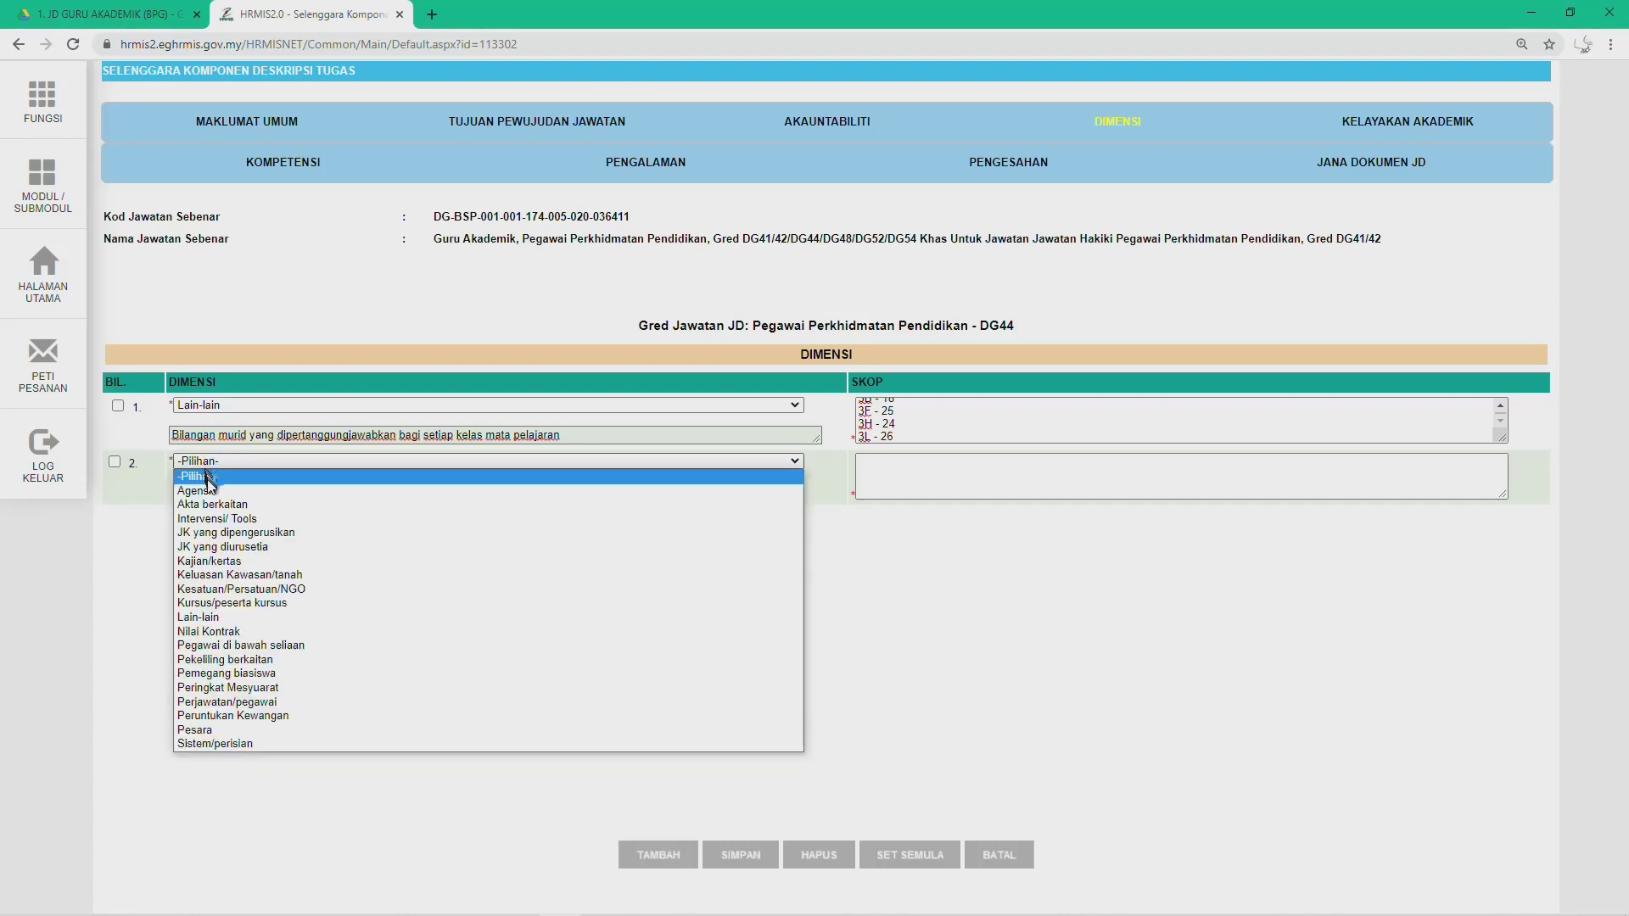
click(225, 617)
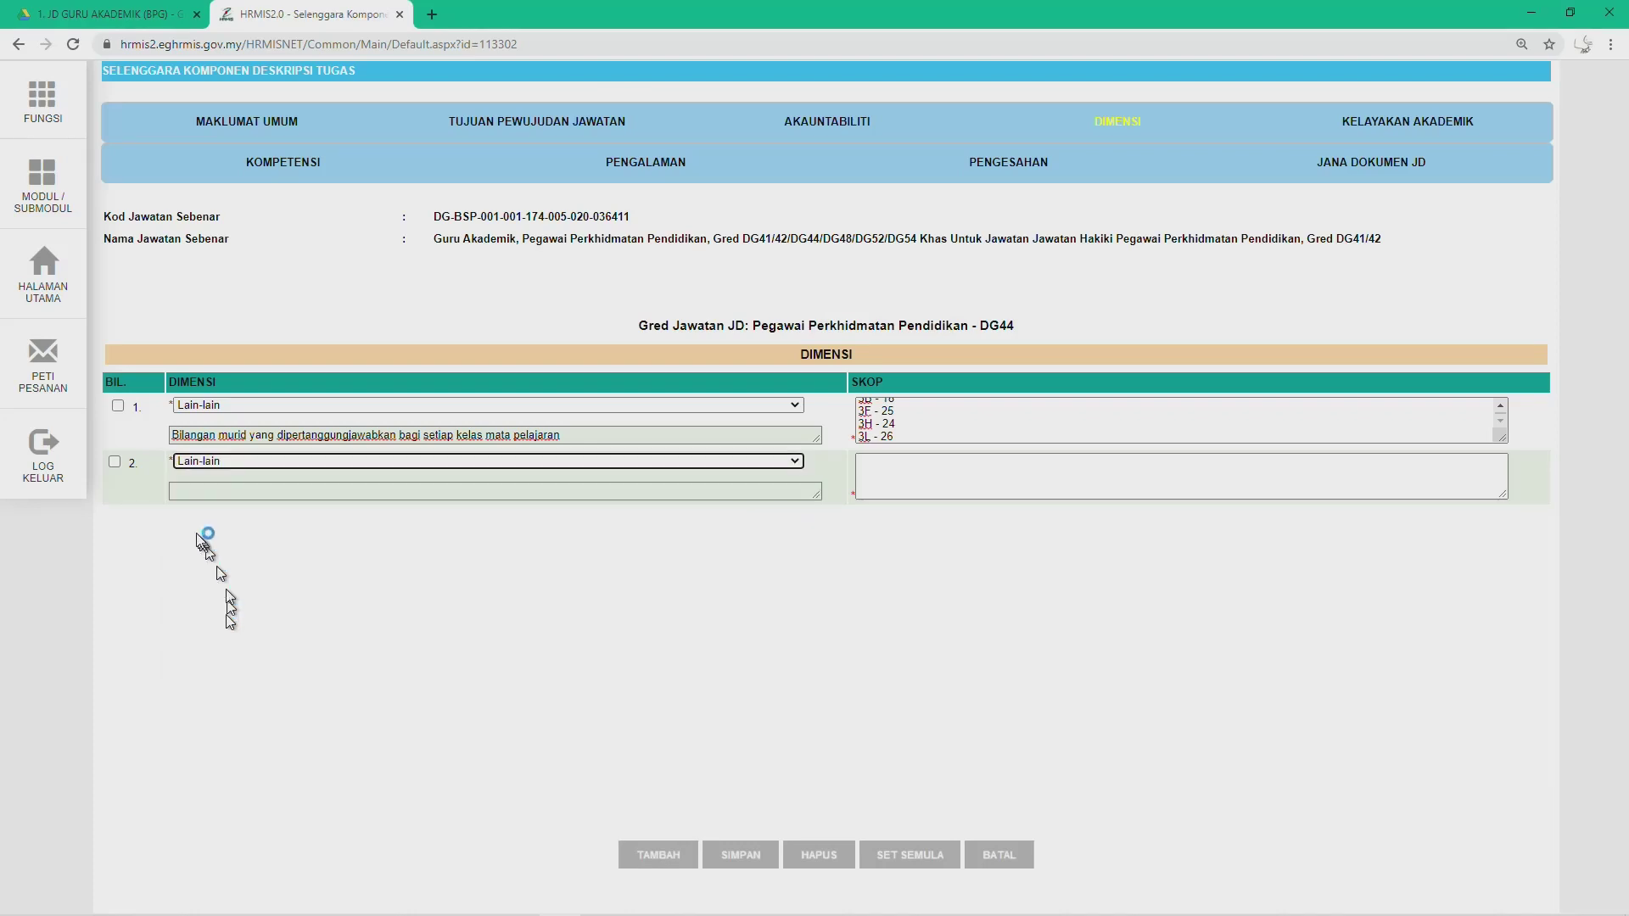
Step: Fill row 2 with the Masa PdP statement from Word, without the '2.' prefix, and scope 24
key(alt+Tab)
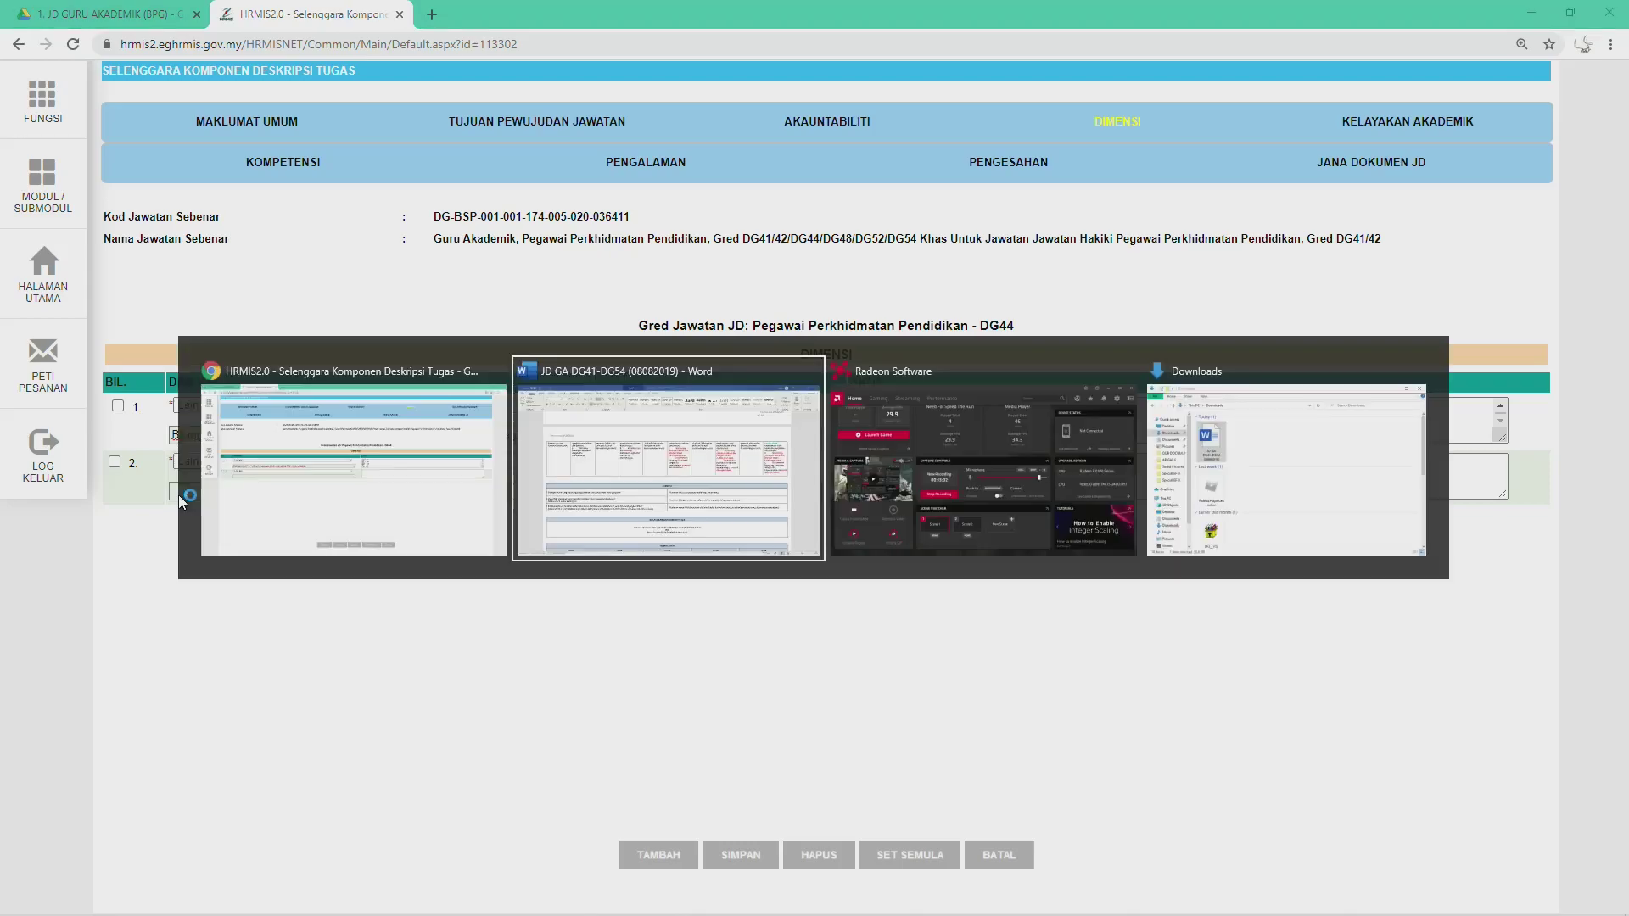
drag(162, 612, 499, 610)
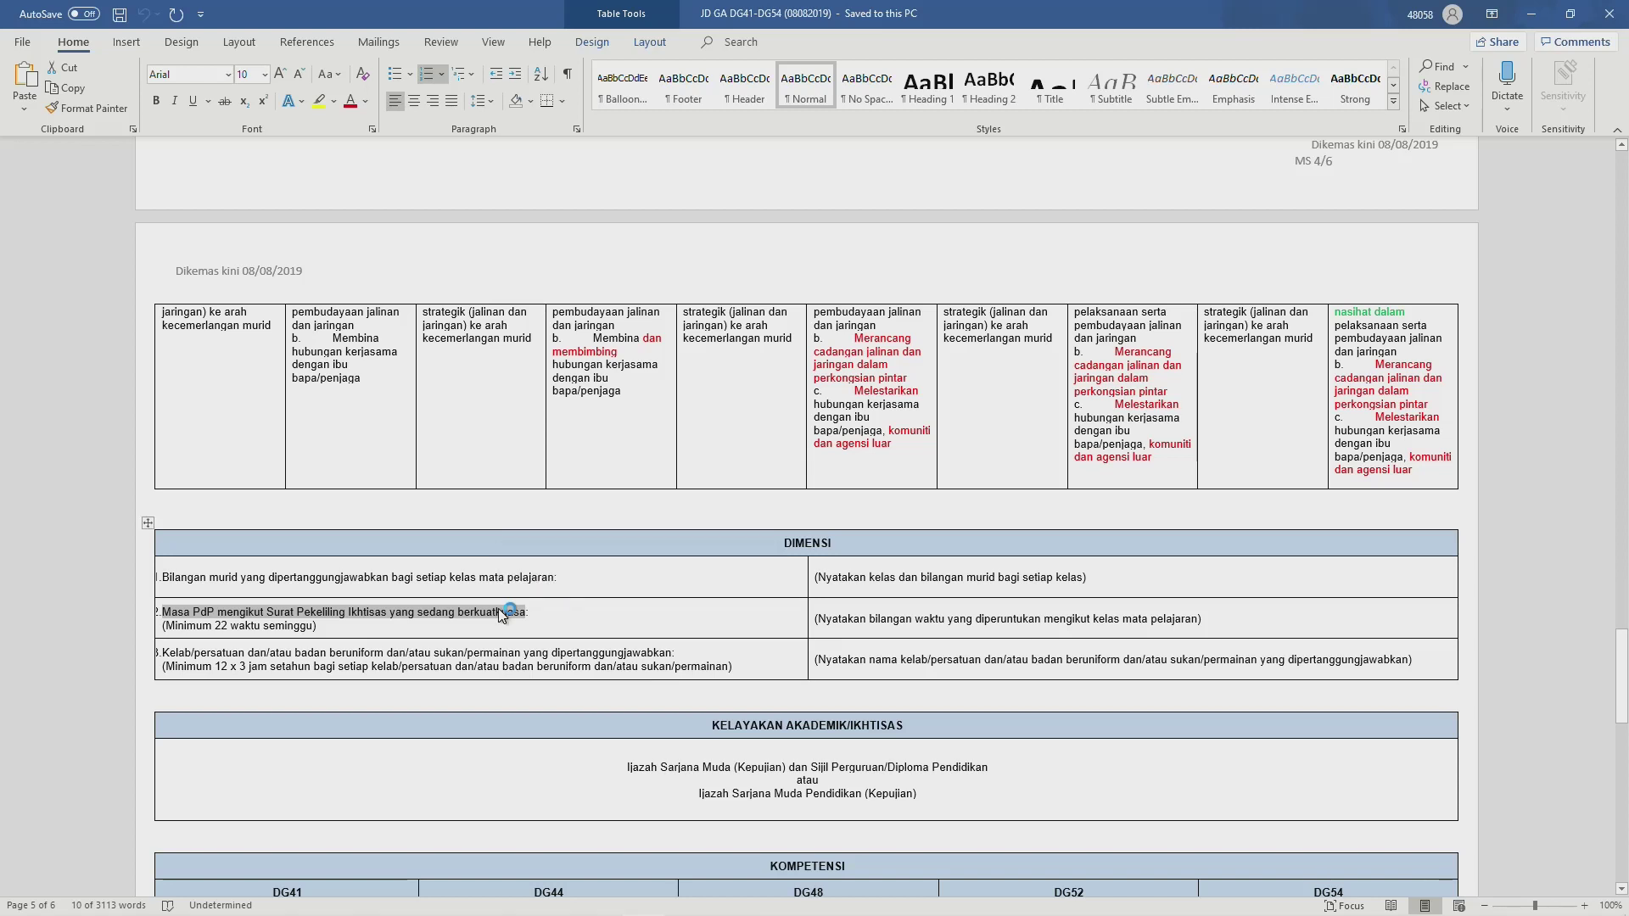
key(alt+Tab)
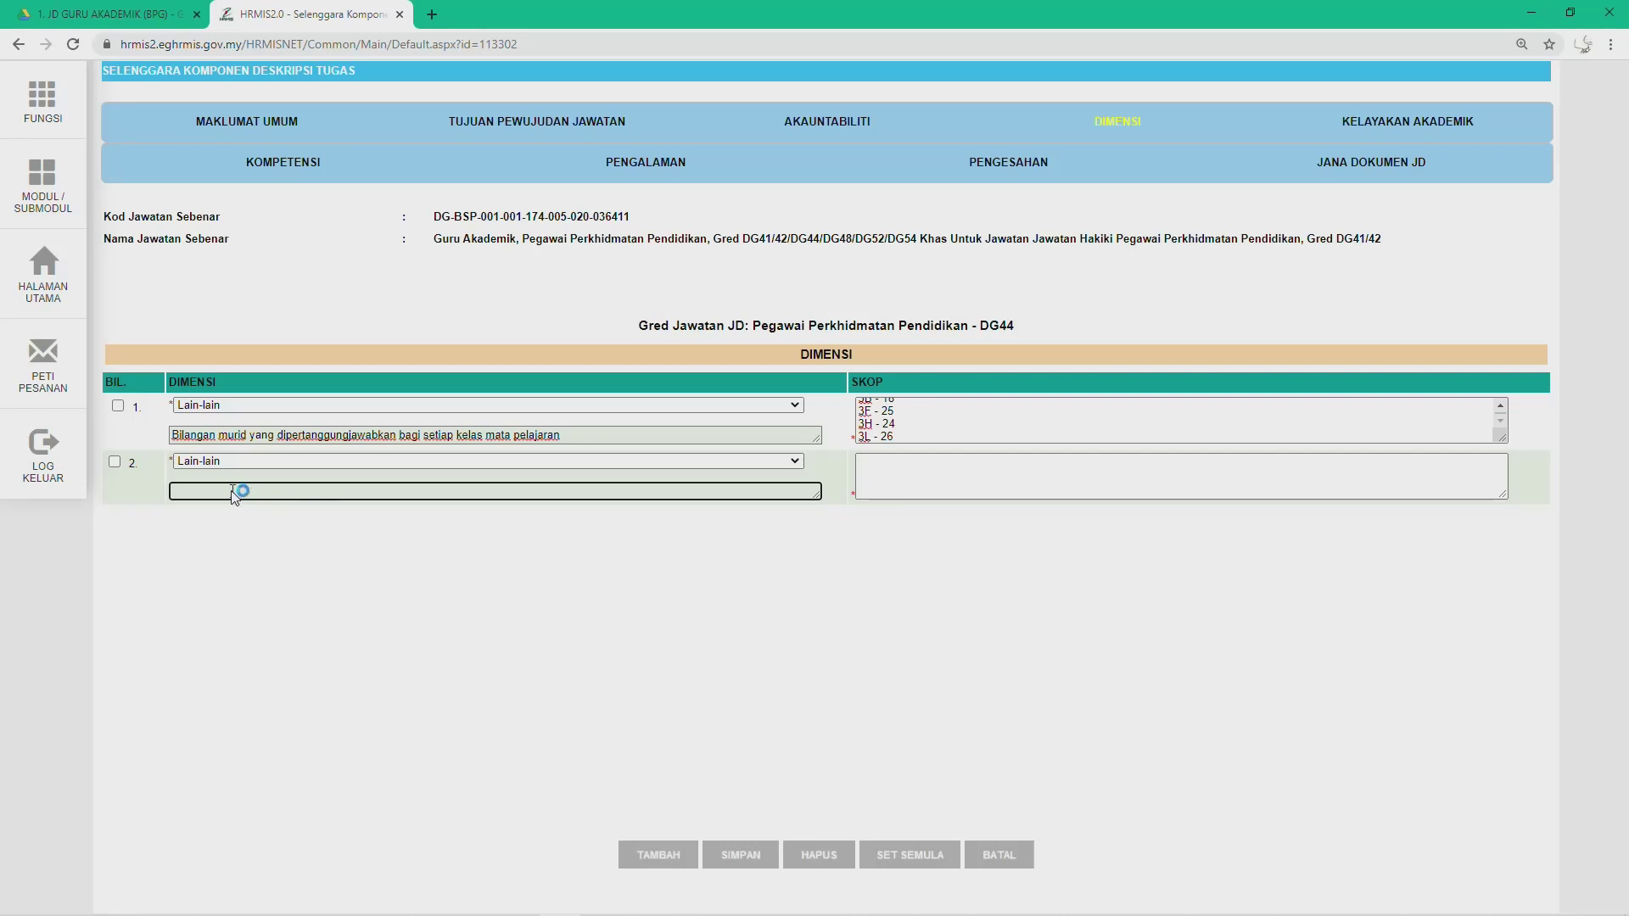
text(2.	Masa PdP mengikut Surat Pekeliling Ikhtisas yang sedang berkuatkuasa)
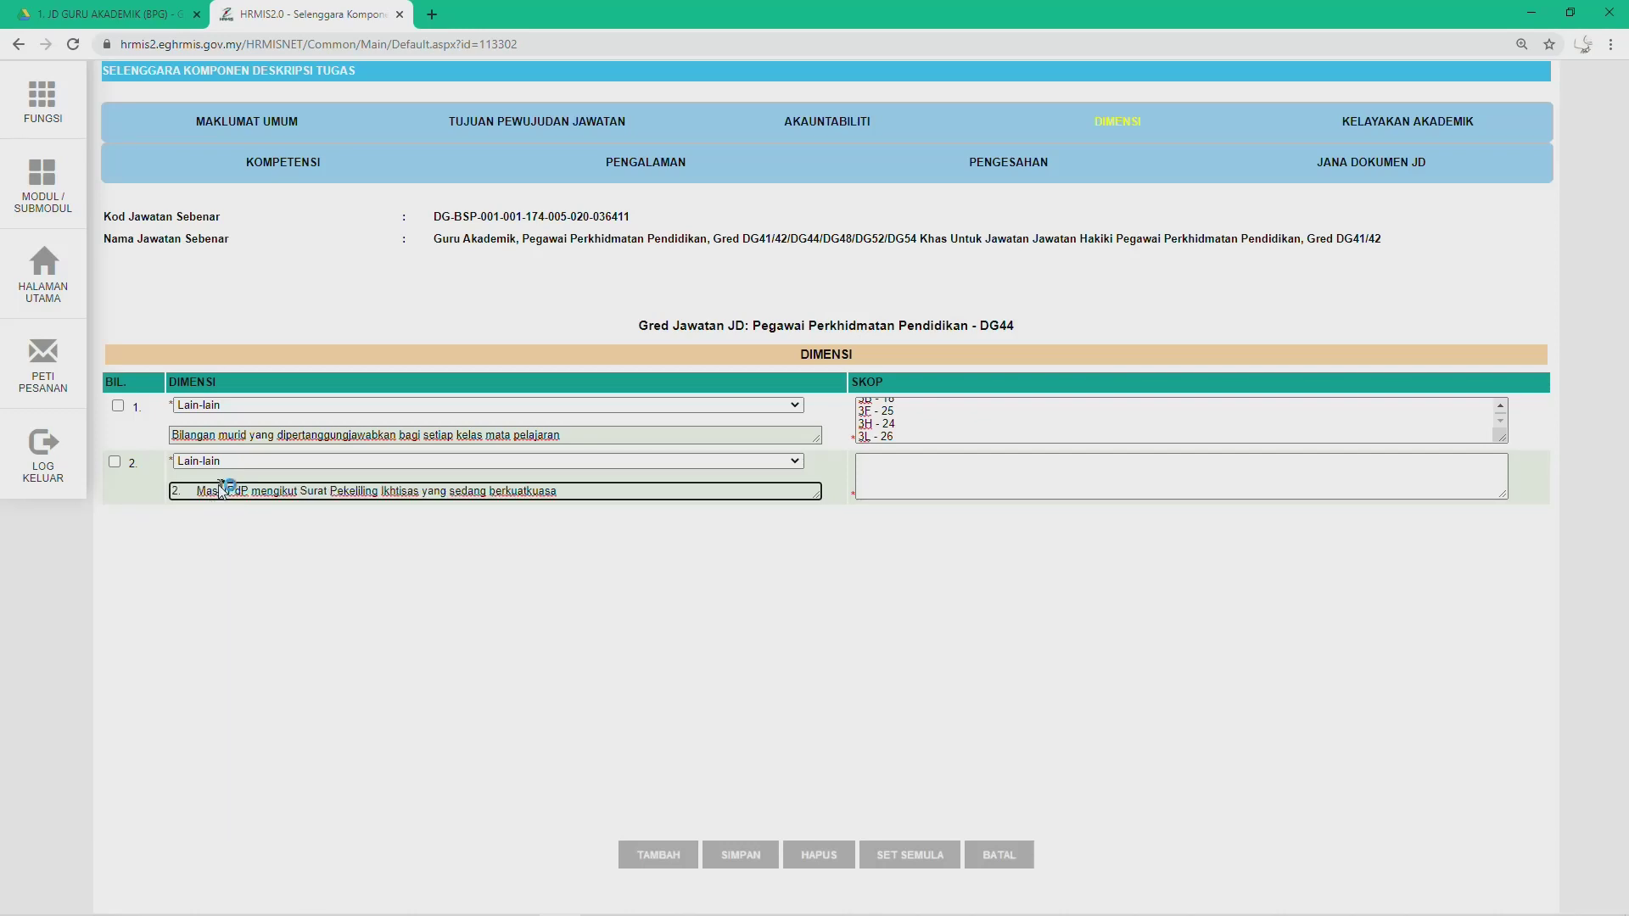
click(196, 493)
key(BackSpace)
key(BackSpace)
key(BackSpace)
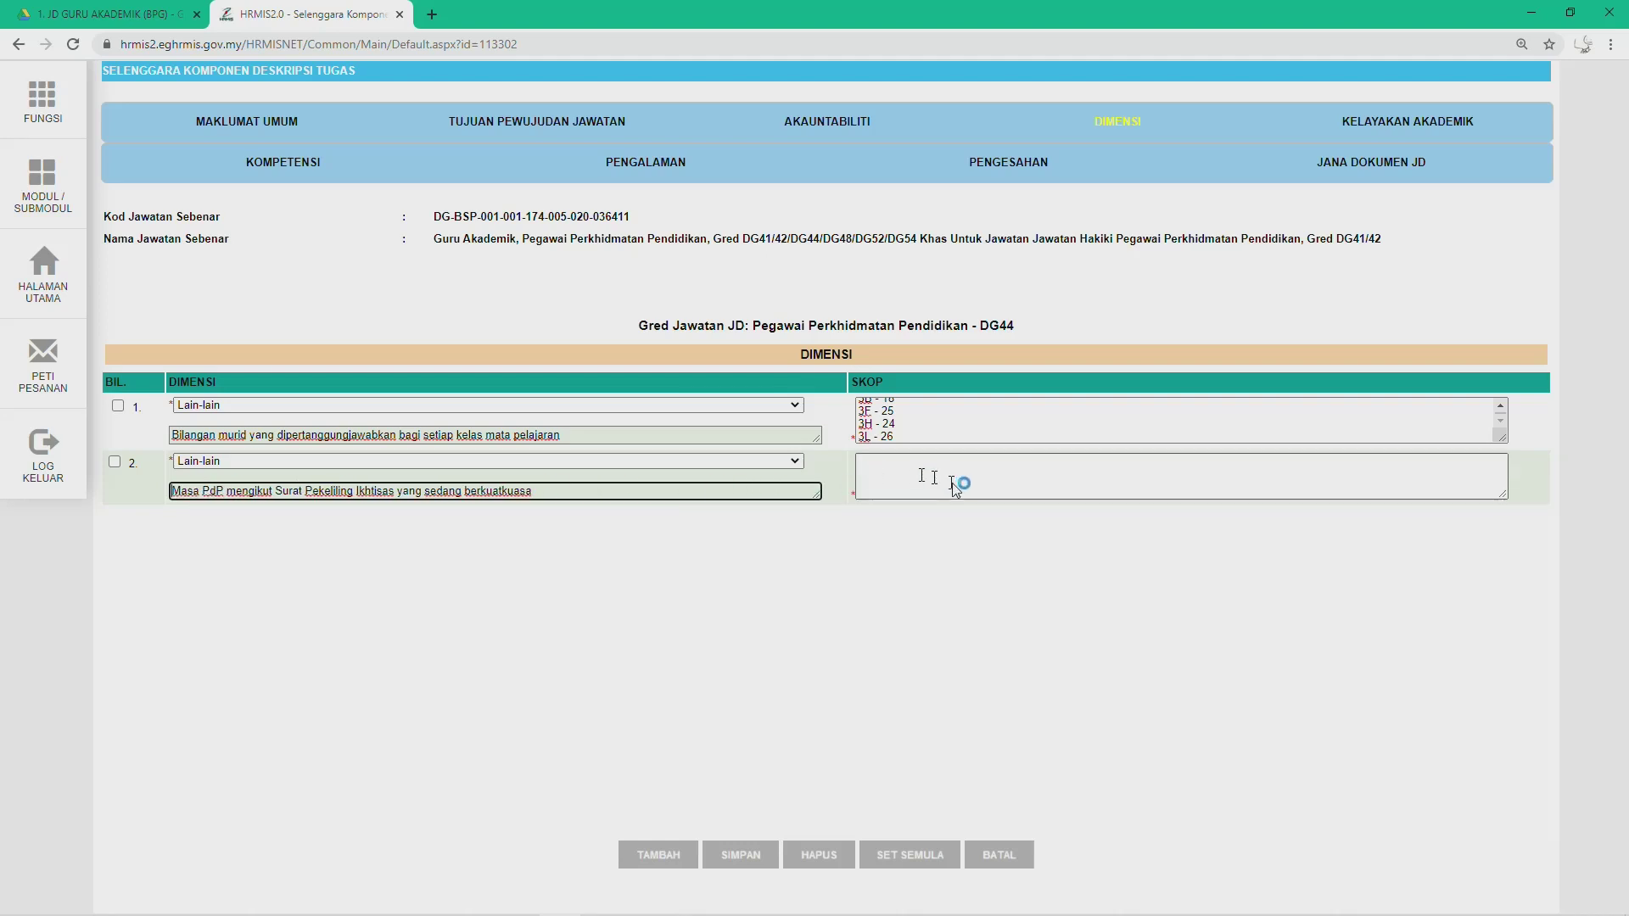
click(933, 477)
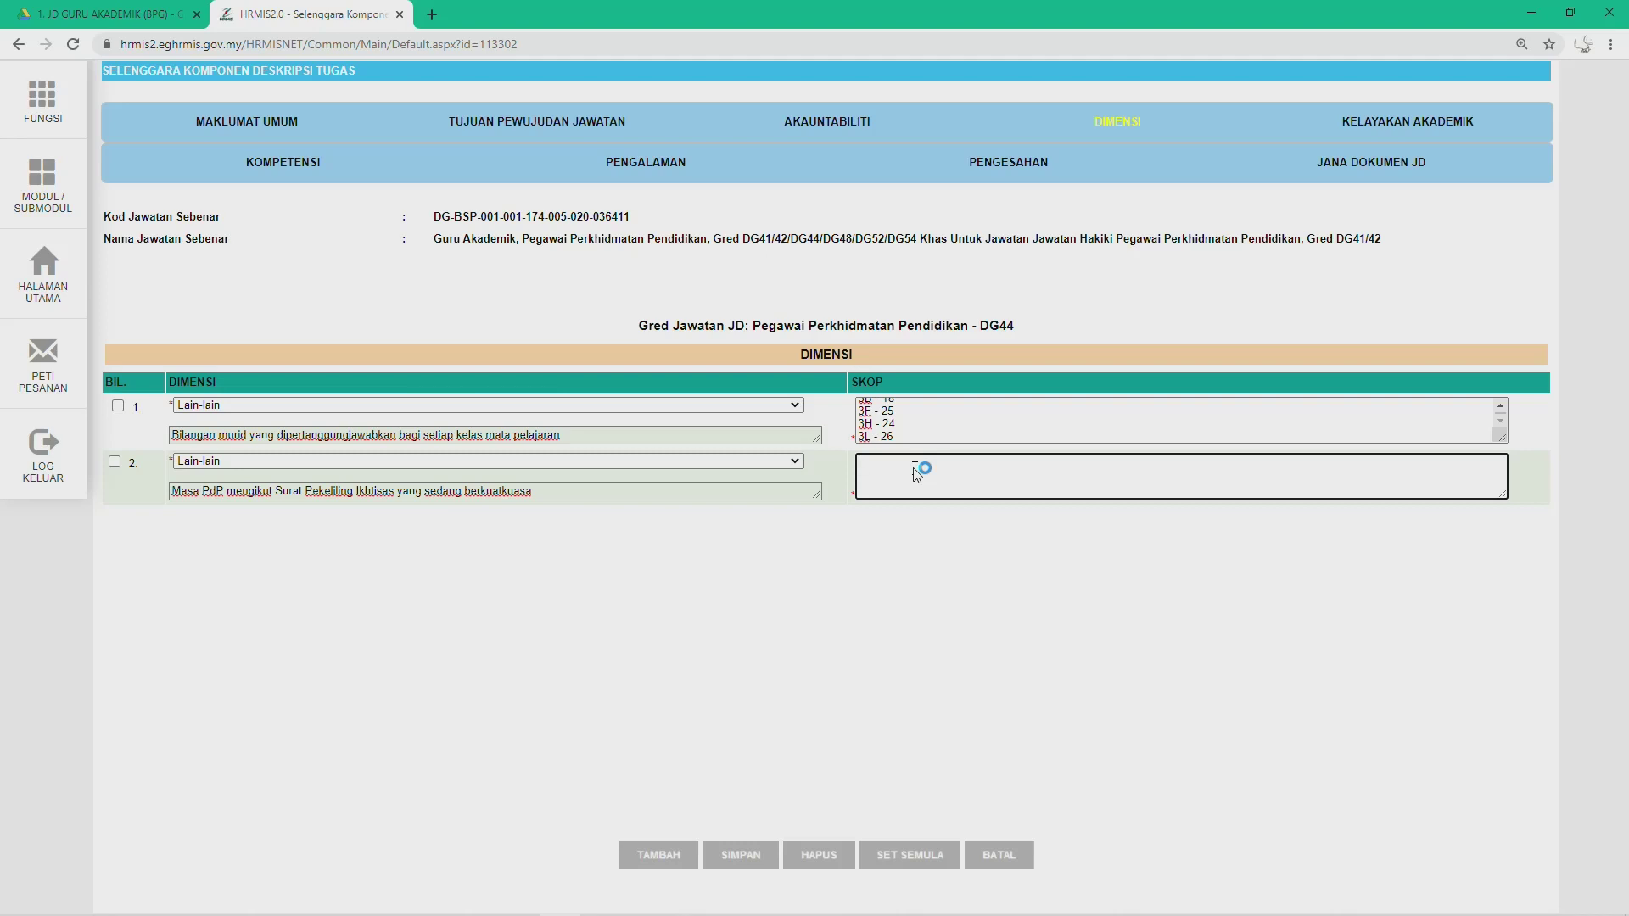
text(24)
Step: Add a third Lain-lain Dimensi row holding the Kelab/persatuan statement from Word, without '3.'
click(660, 855)
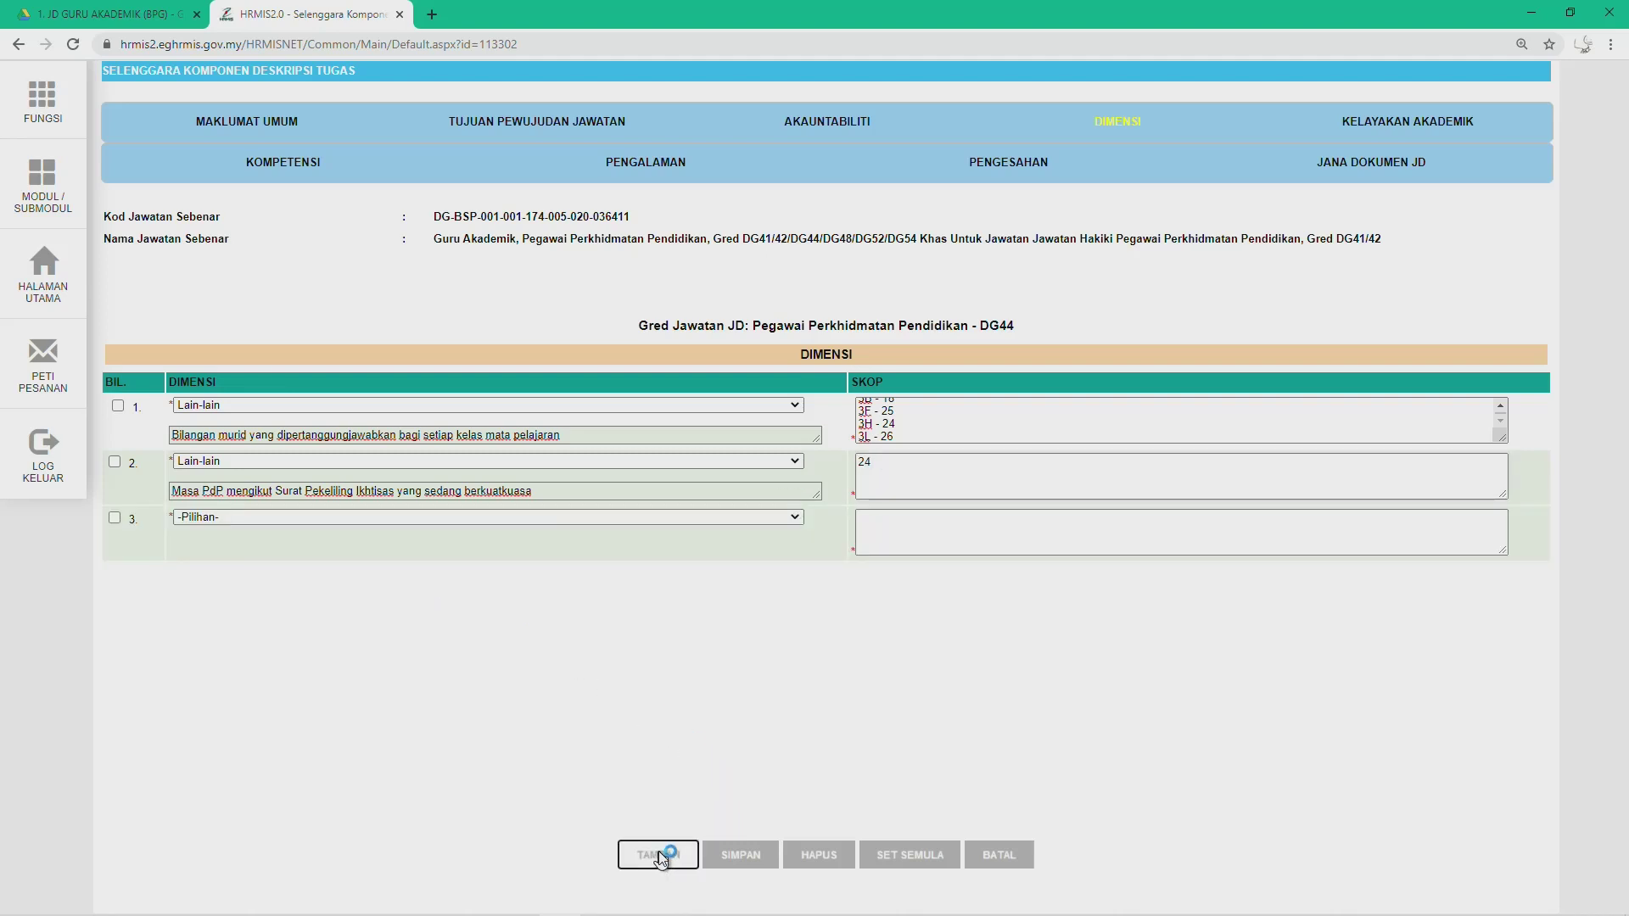
key(alt+Tab)
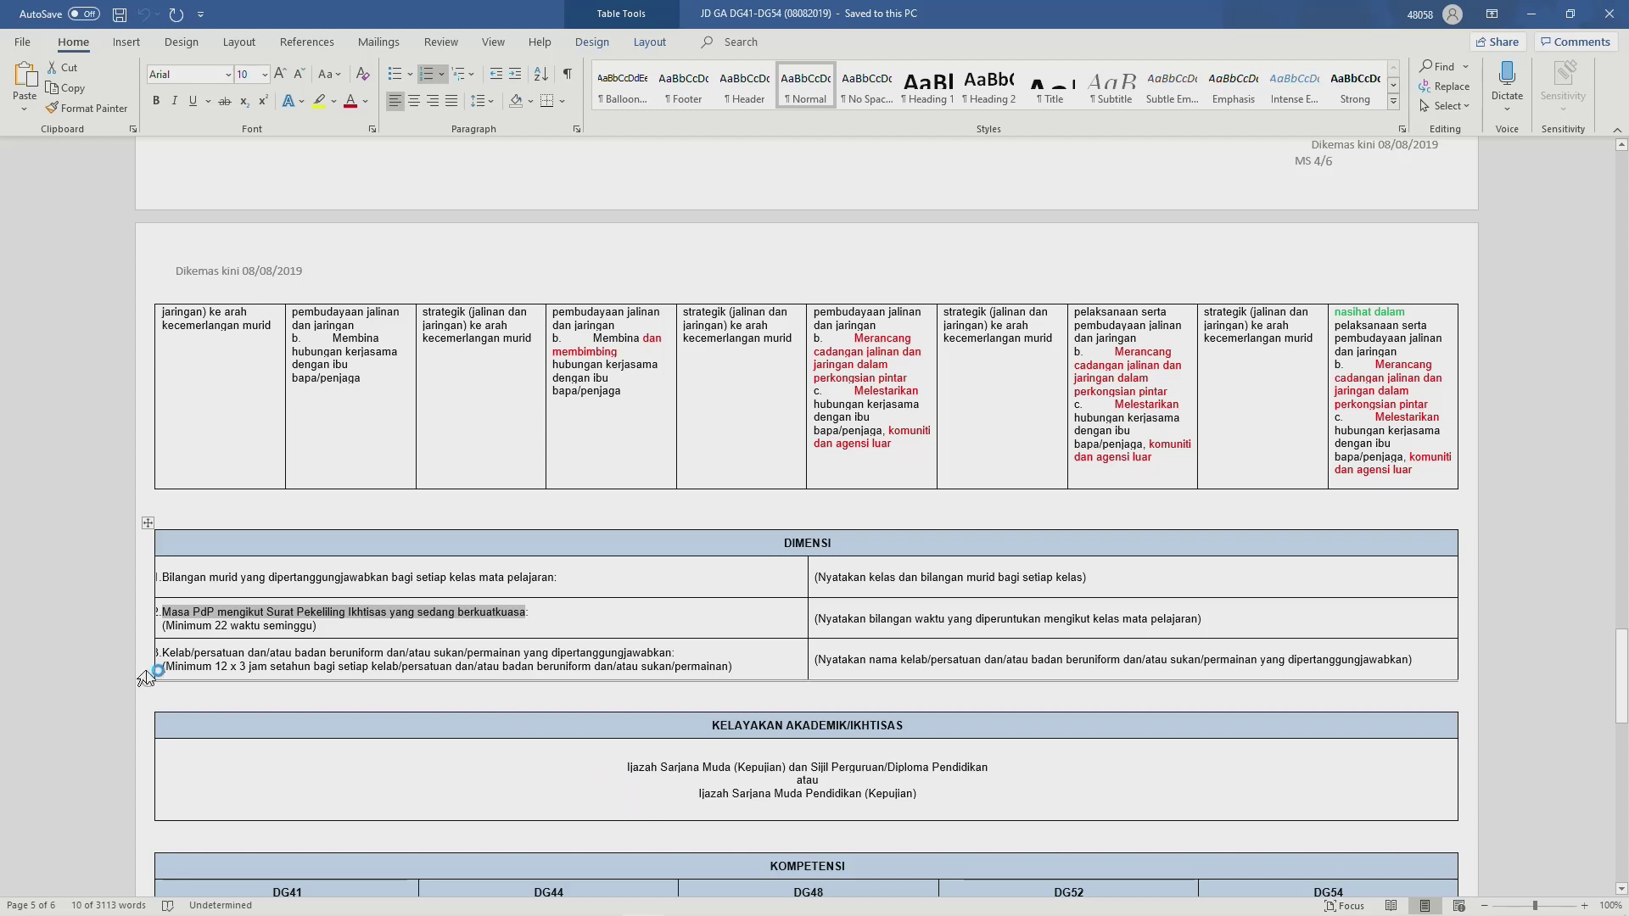
drag(167, 655, 624, 656)
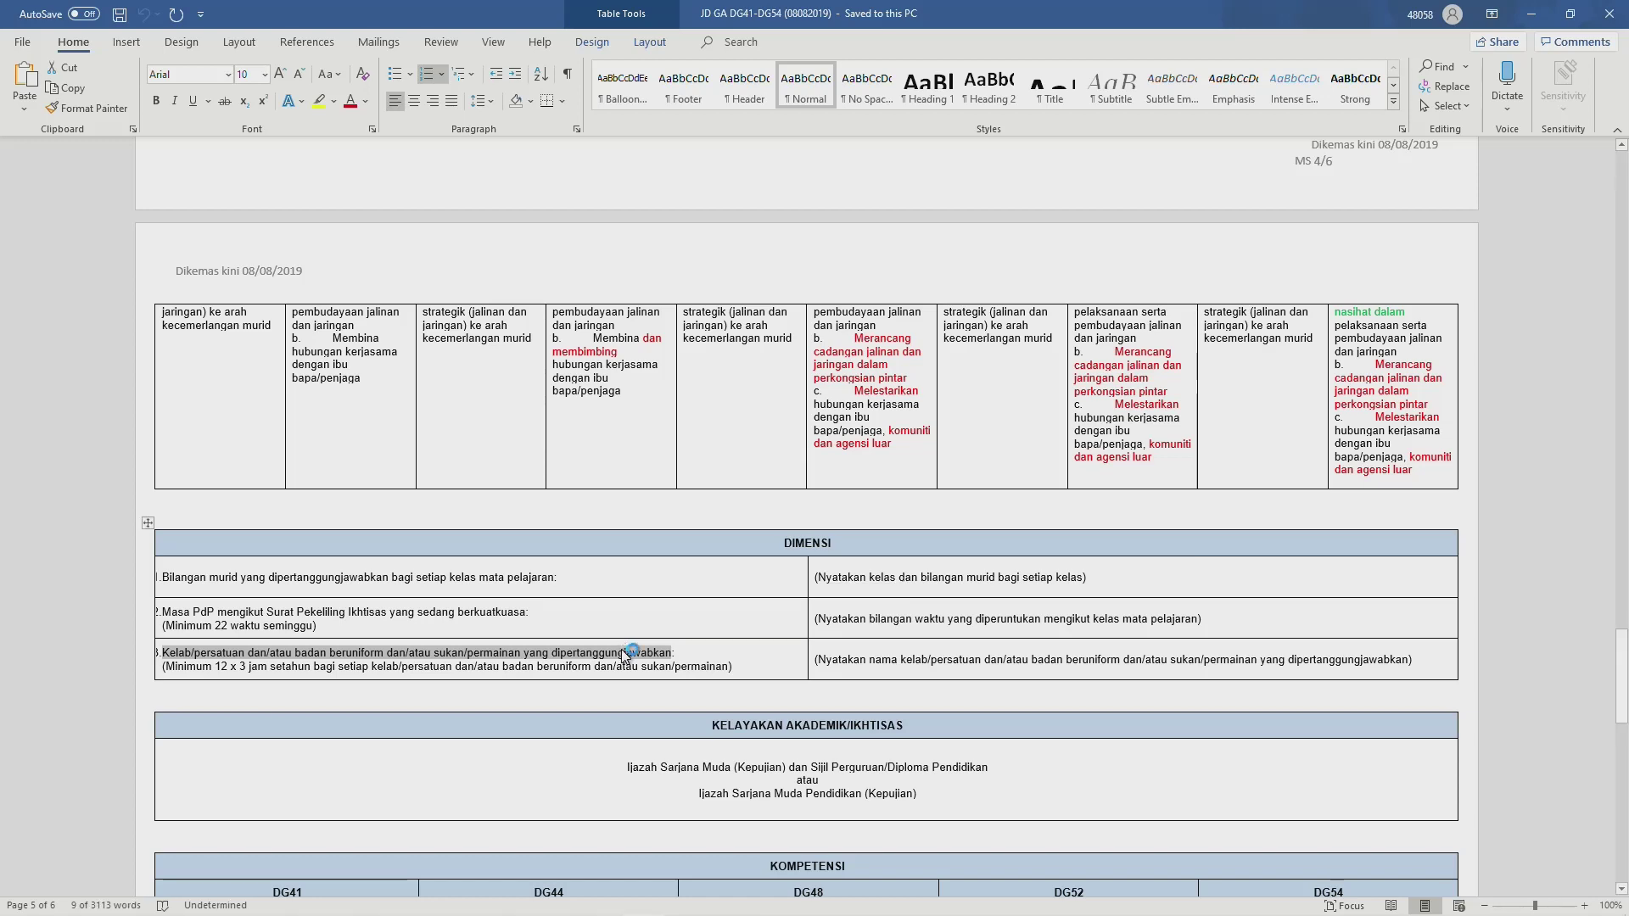
key(alt+Tab)
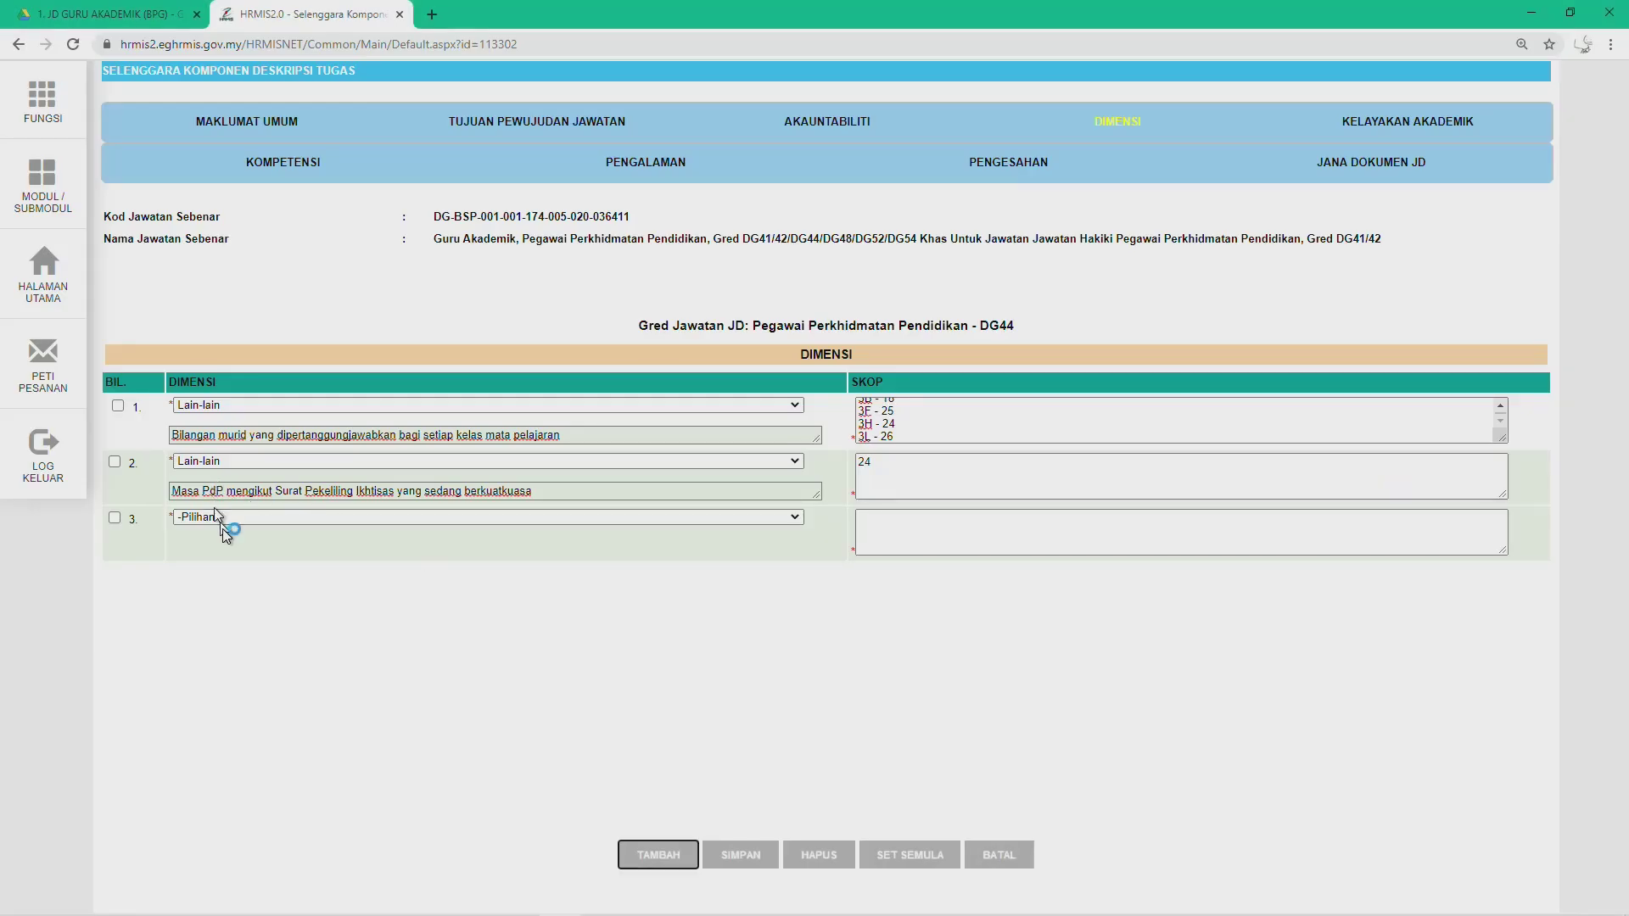
click(225, 519)
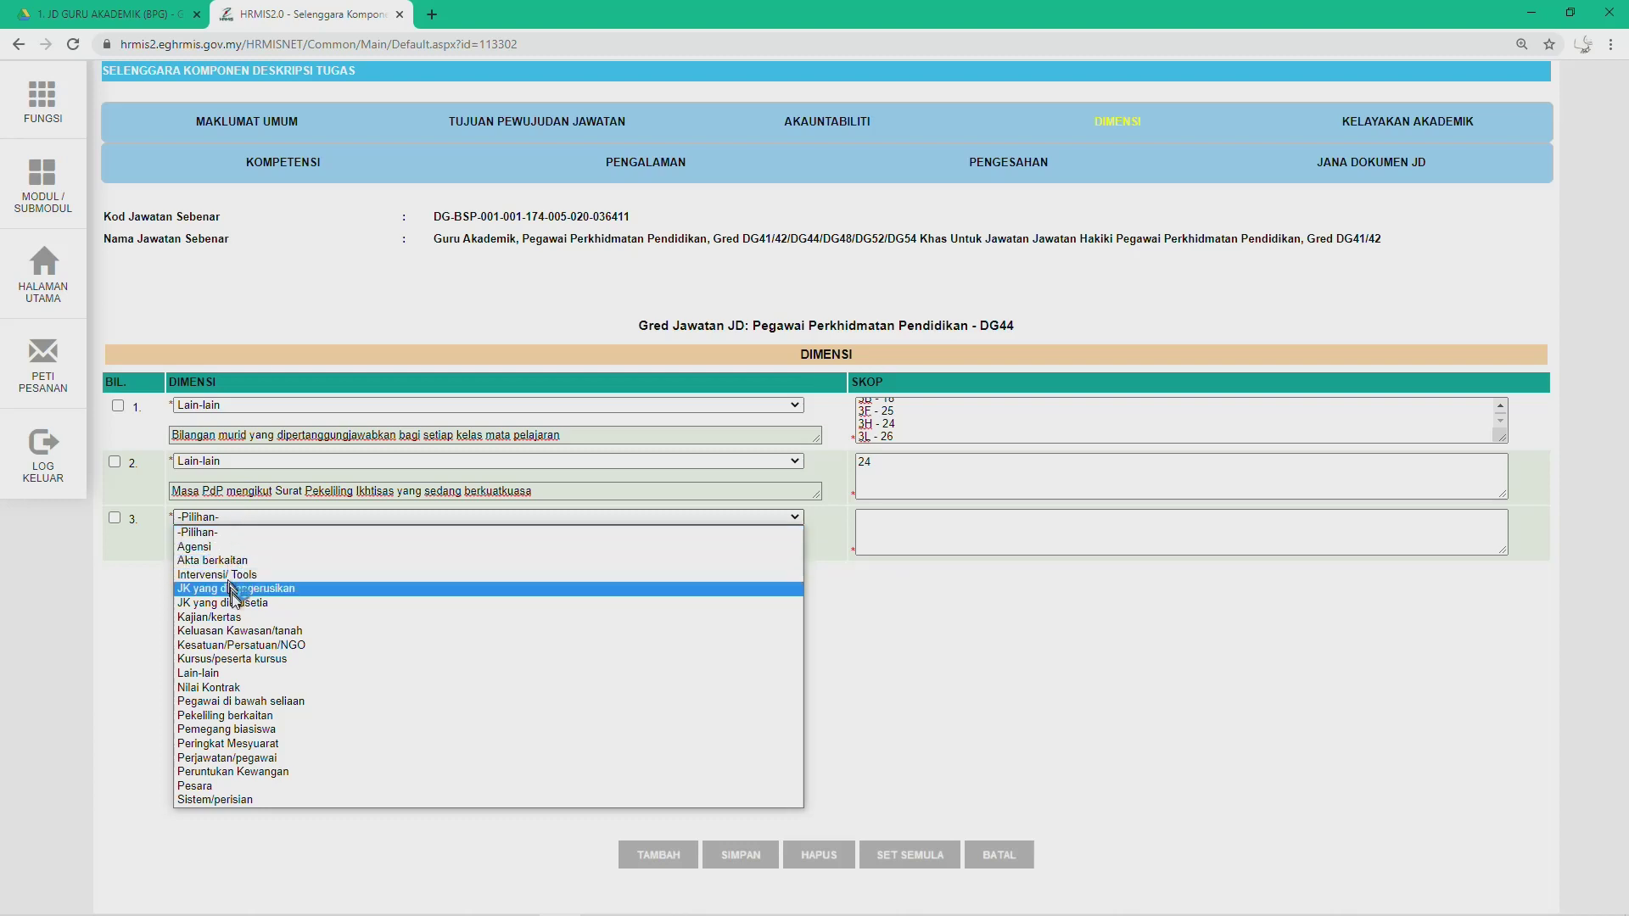
click(227, 673)
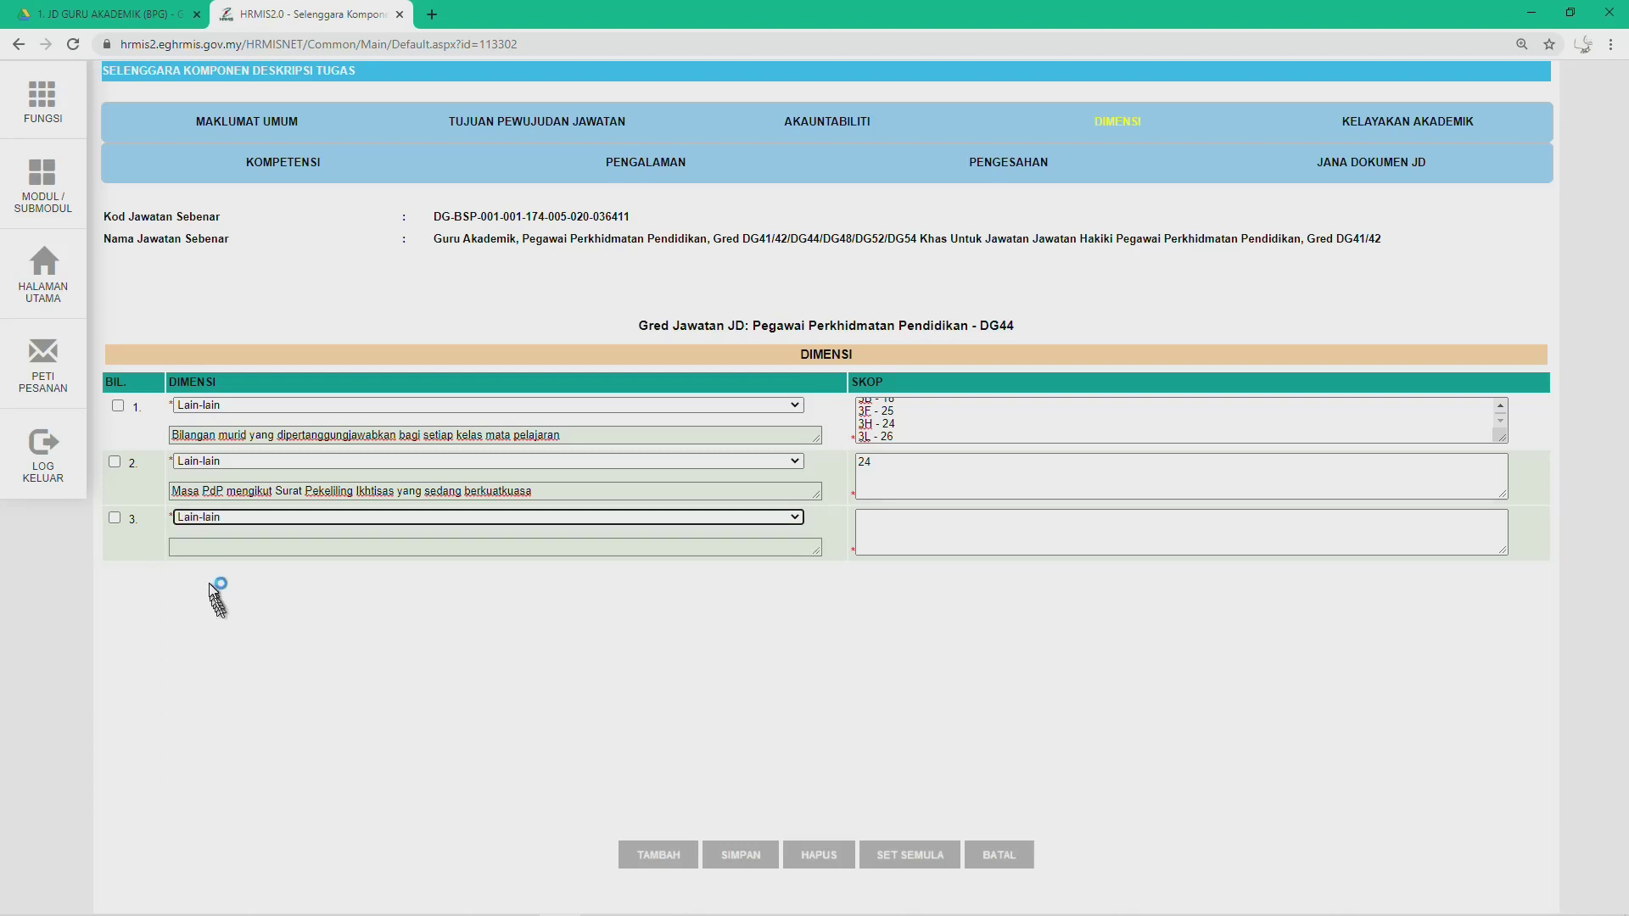
click(213, 547)
text(3.    Kelab/persatuan dan/atau badan beruniform dan/atau sukan/permainan yang dipertanggungjawabkan)
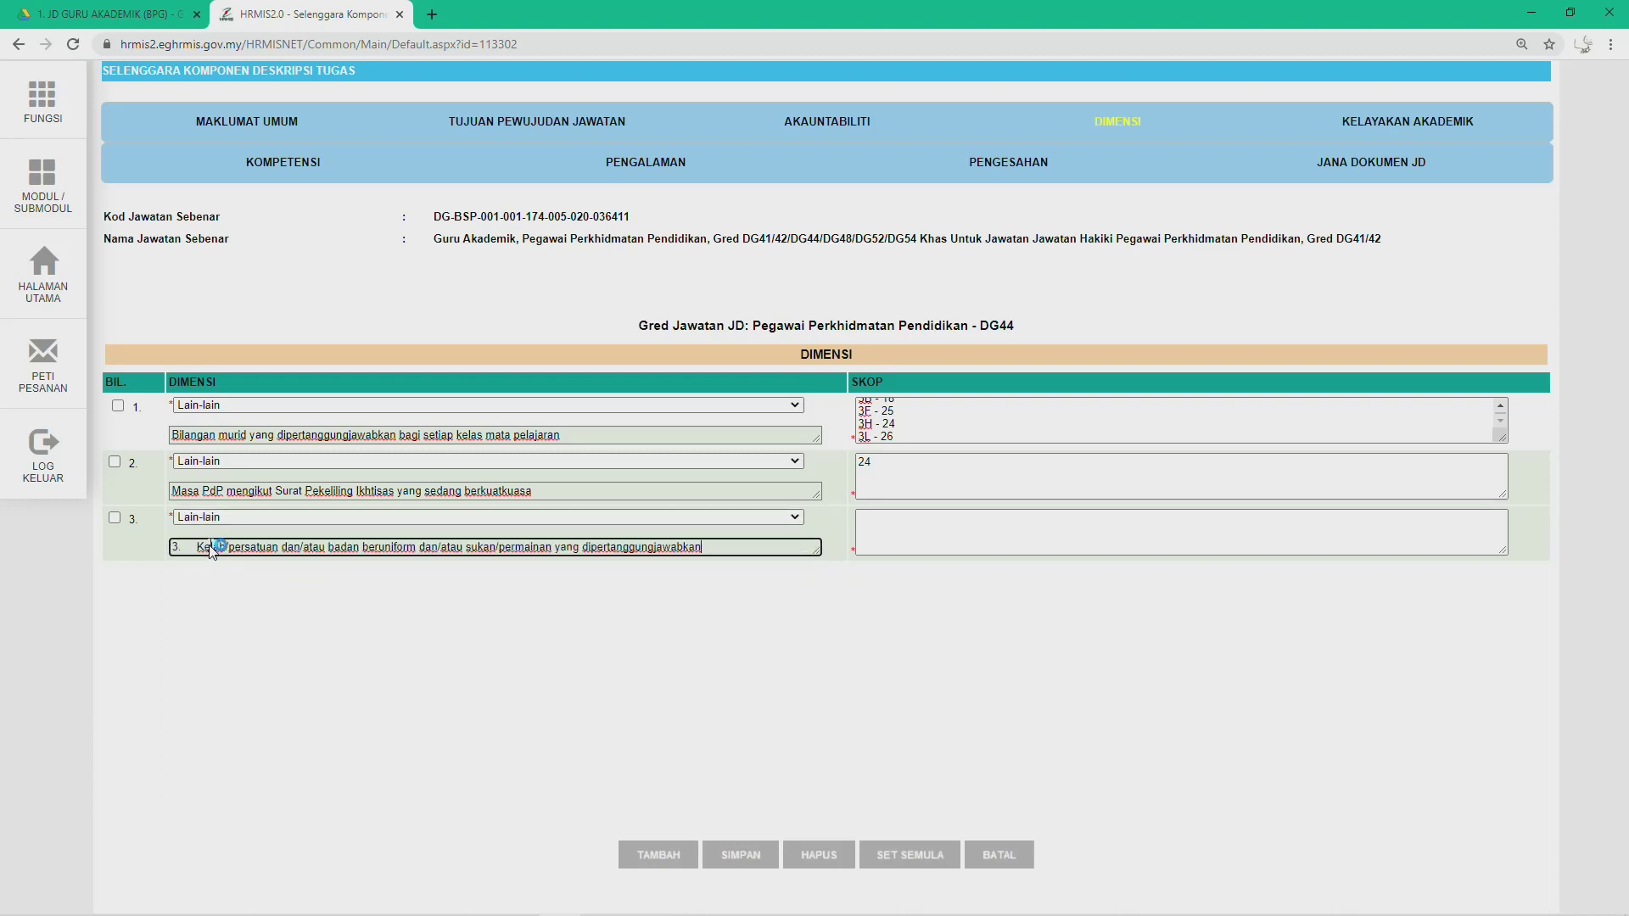
click(196, 548)
key(BackSpace)
key(BackSpace)
key(BackSpace)
Step: Enter row 3's scope as 'Kadet Polis' and 'Kelab Pendidikan Islam'
click(973, 534)
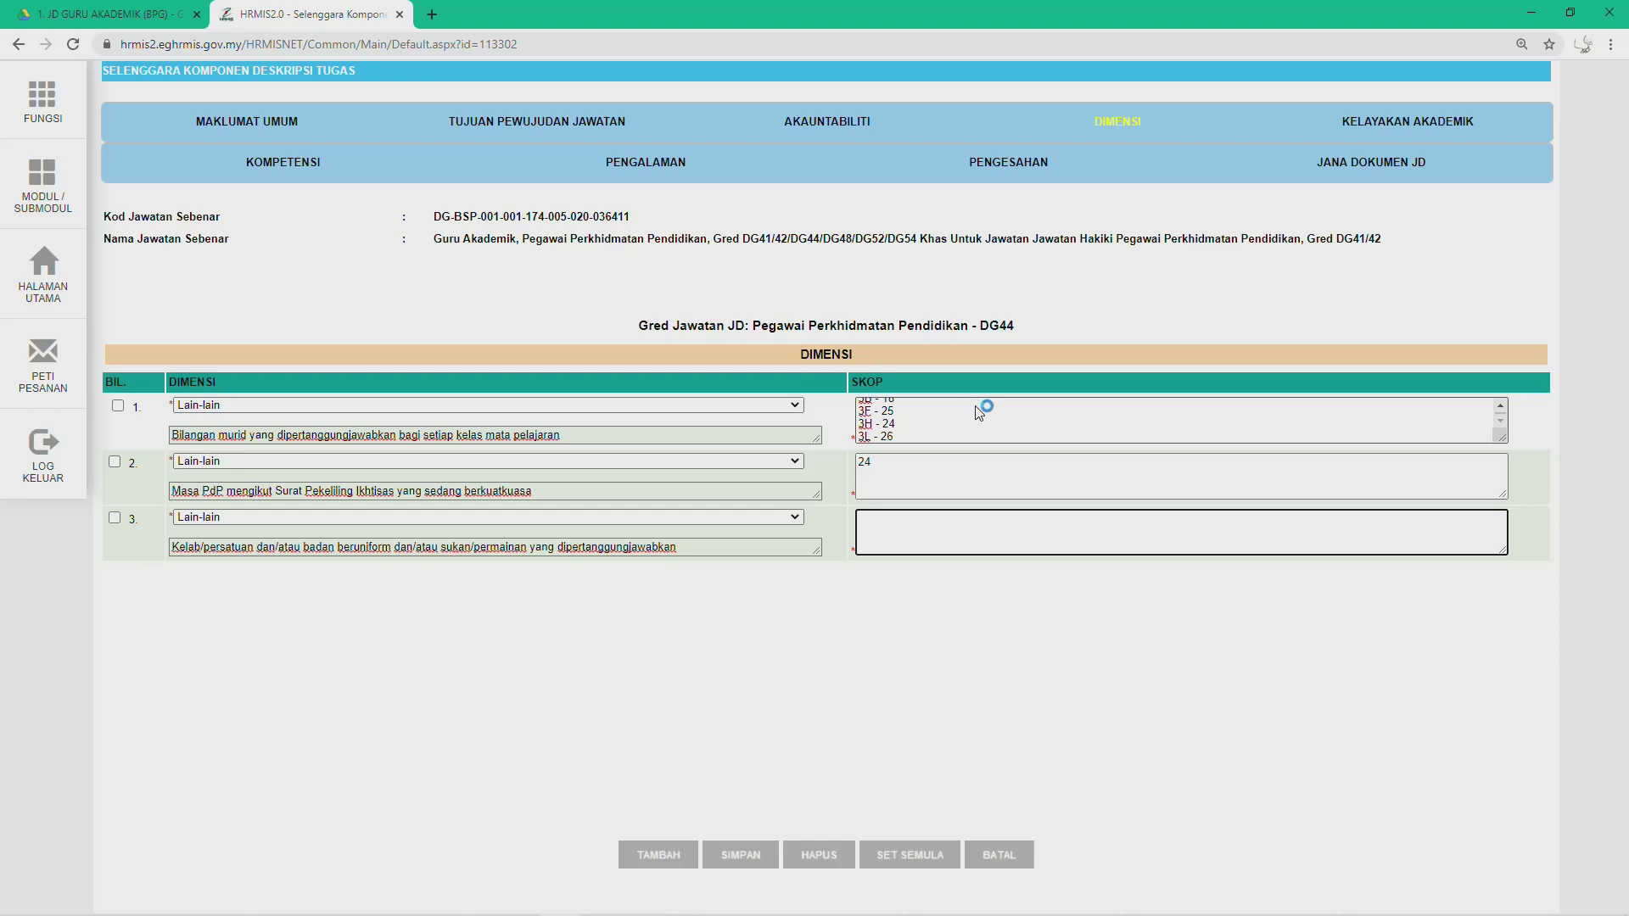
text(Kadet )
text(Remaja)
key(BackSpace)
key(BackSpace)
key(BackSpace)
key(BackSpace)
key(BackSpace)
key(BackSpace)
text(Polis)
text(Kelab Pe)
text(nd)
text(idikan )
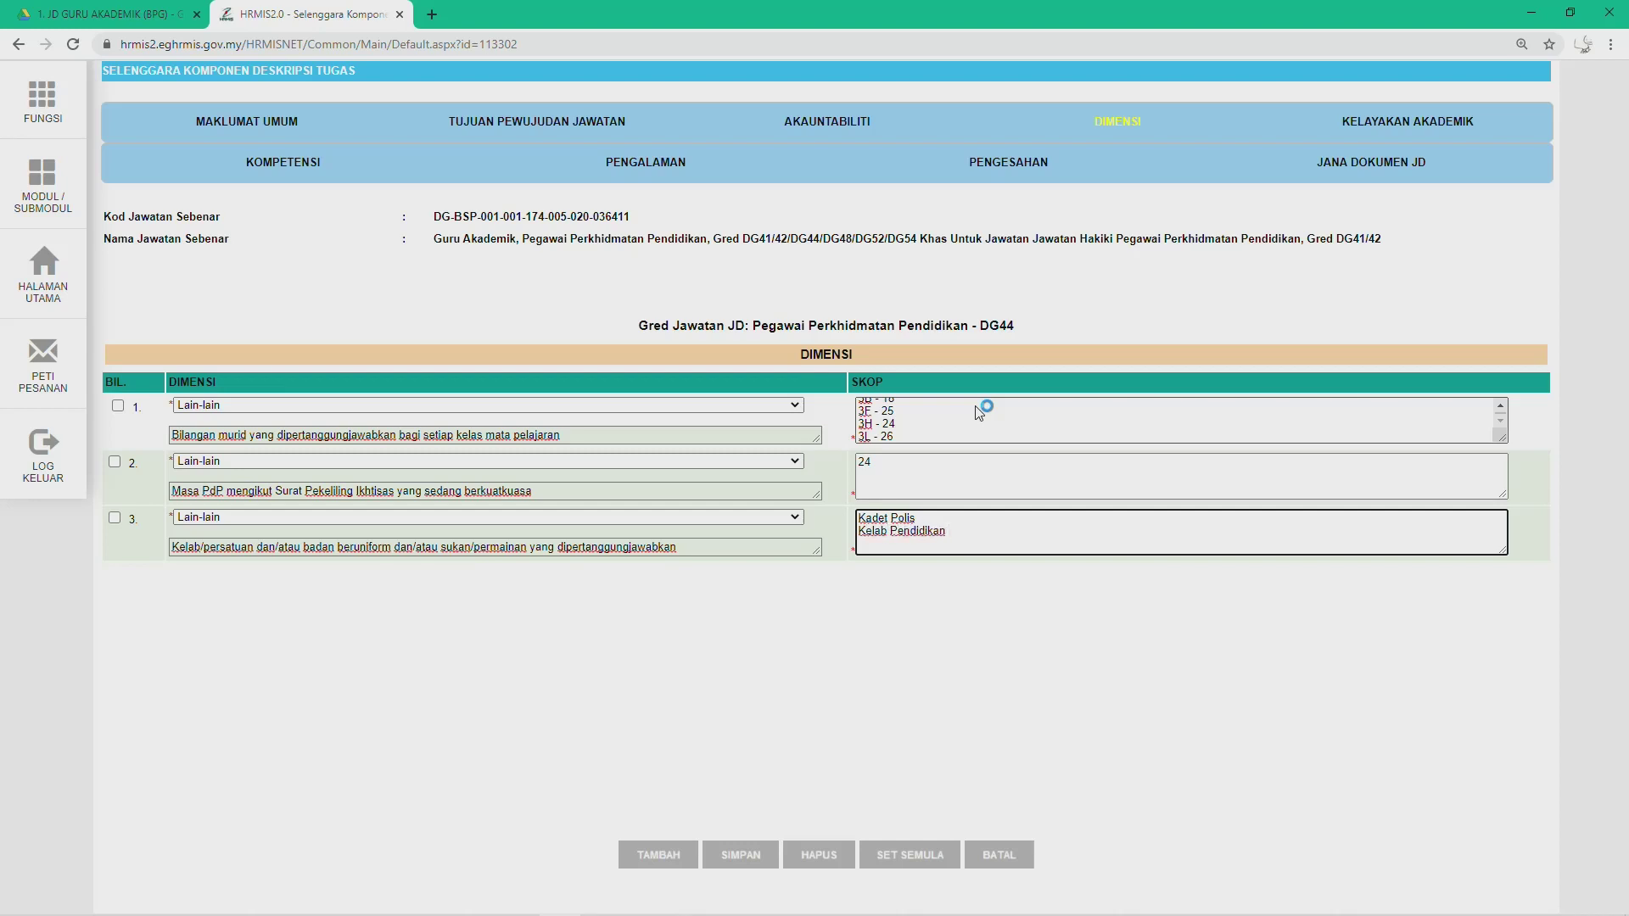
text(Islam)
key(alt+Tab)
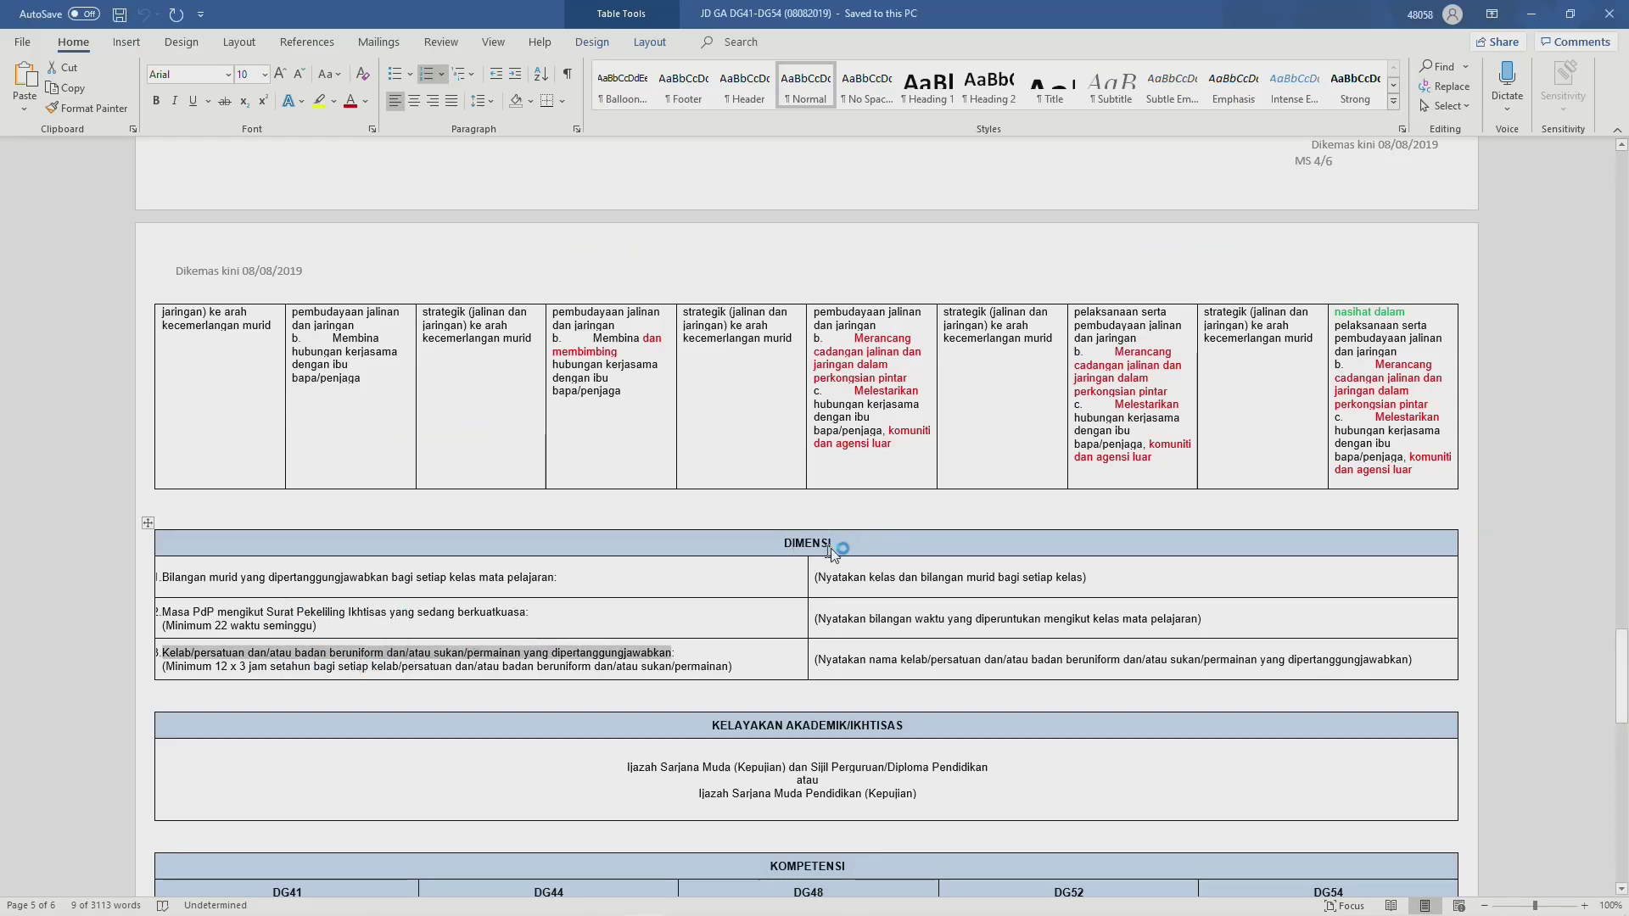
key(alt+Tab)
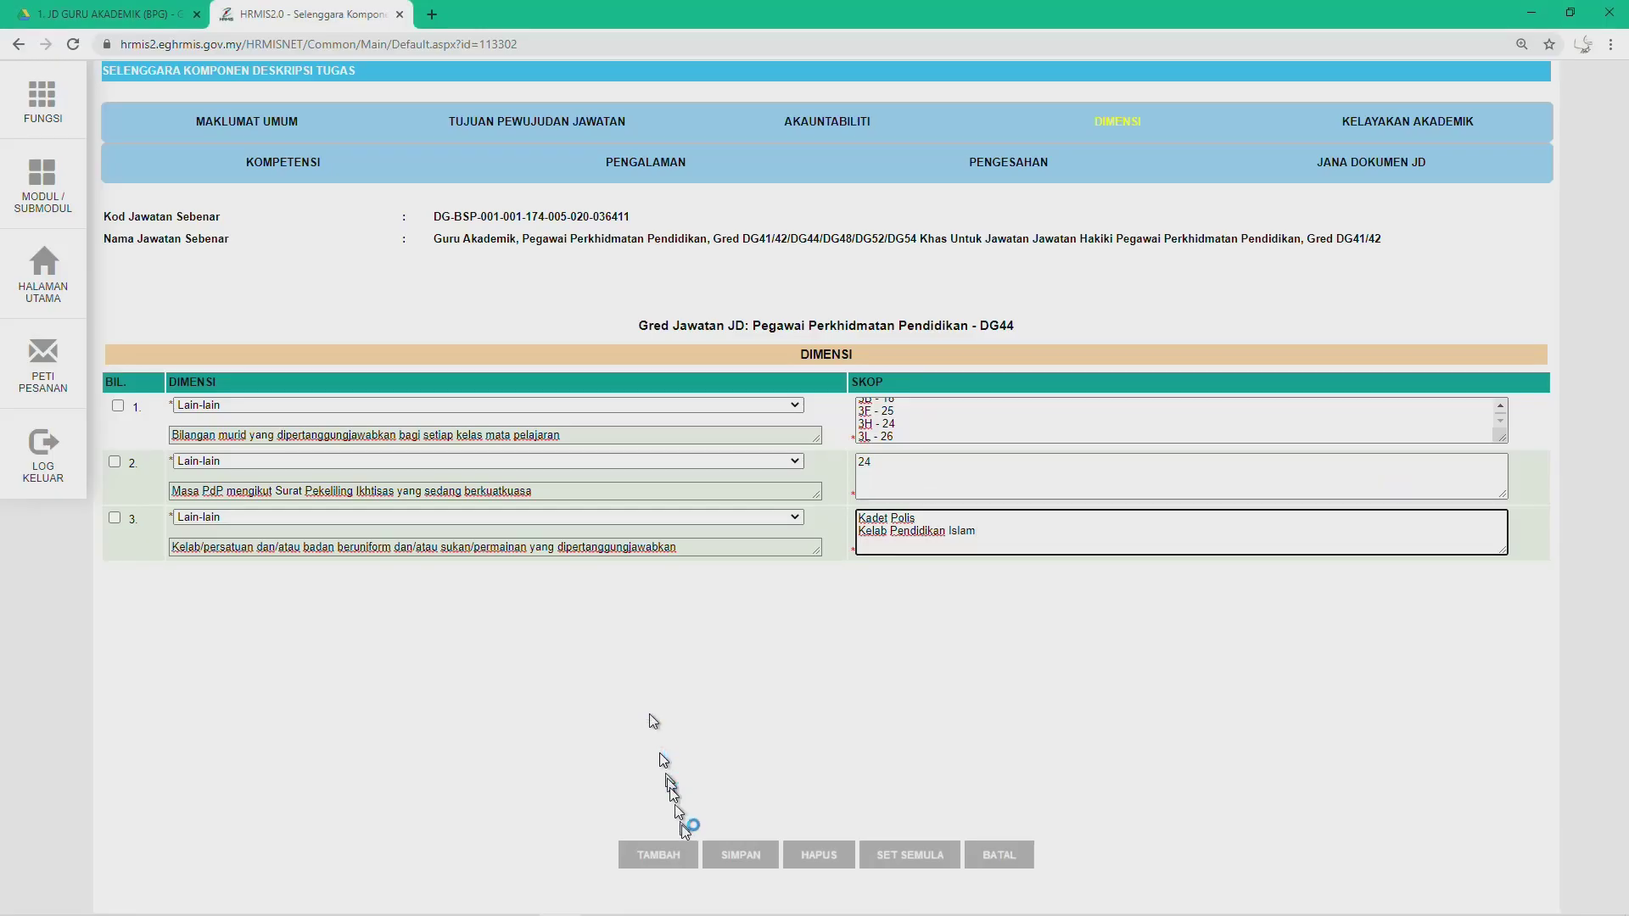
Step: Save the three DG44 Dimensi rows, confirming both alerts, then go to Kelayakan Akademik
click(738, 857)
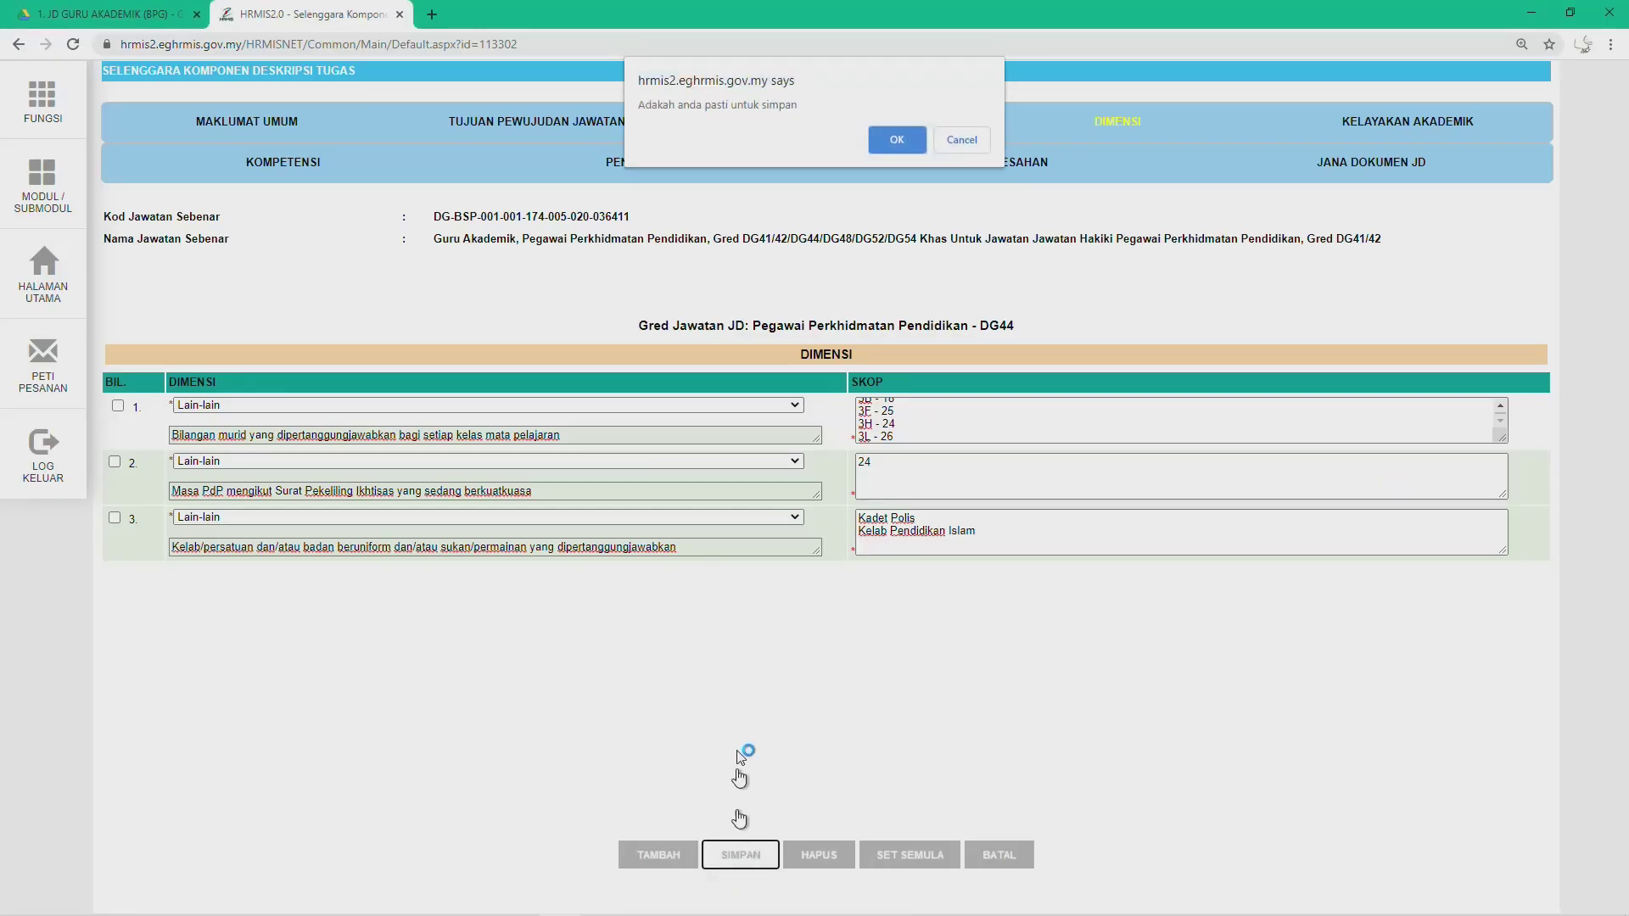
click(886, 144)
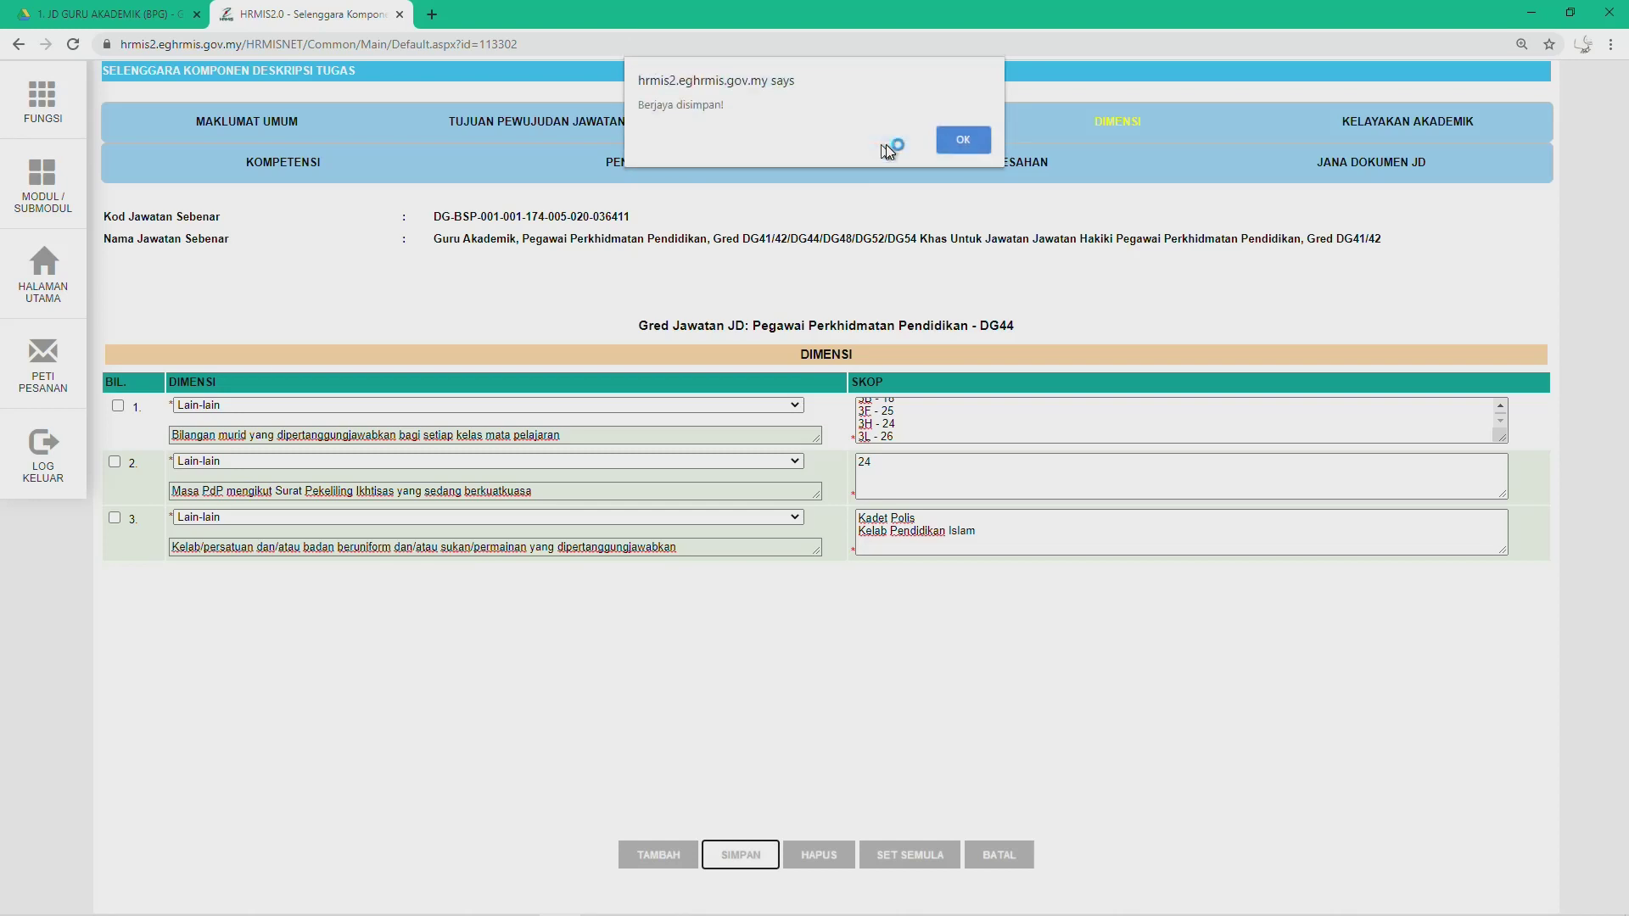
click(952, 141)
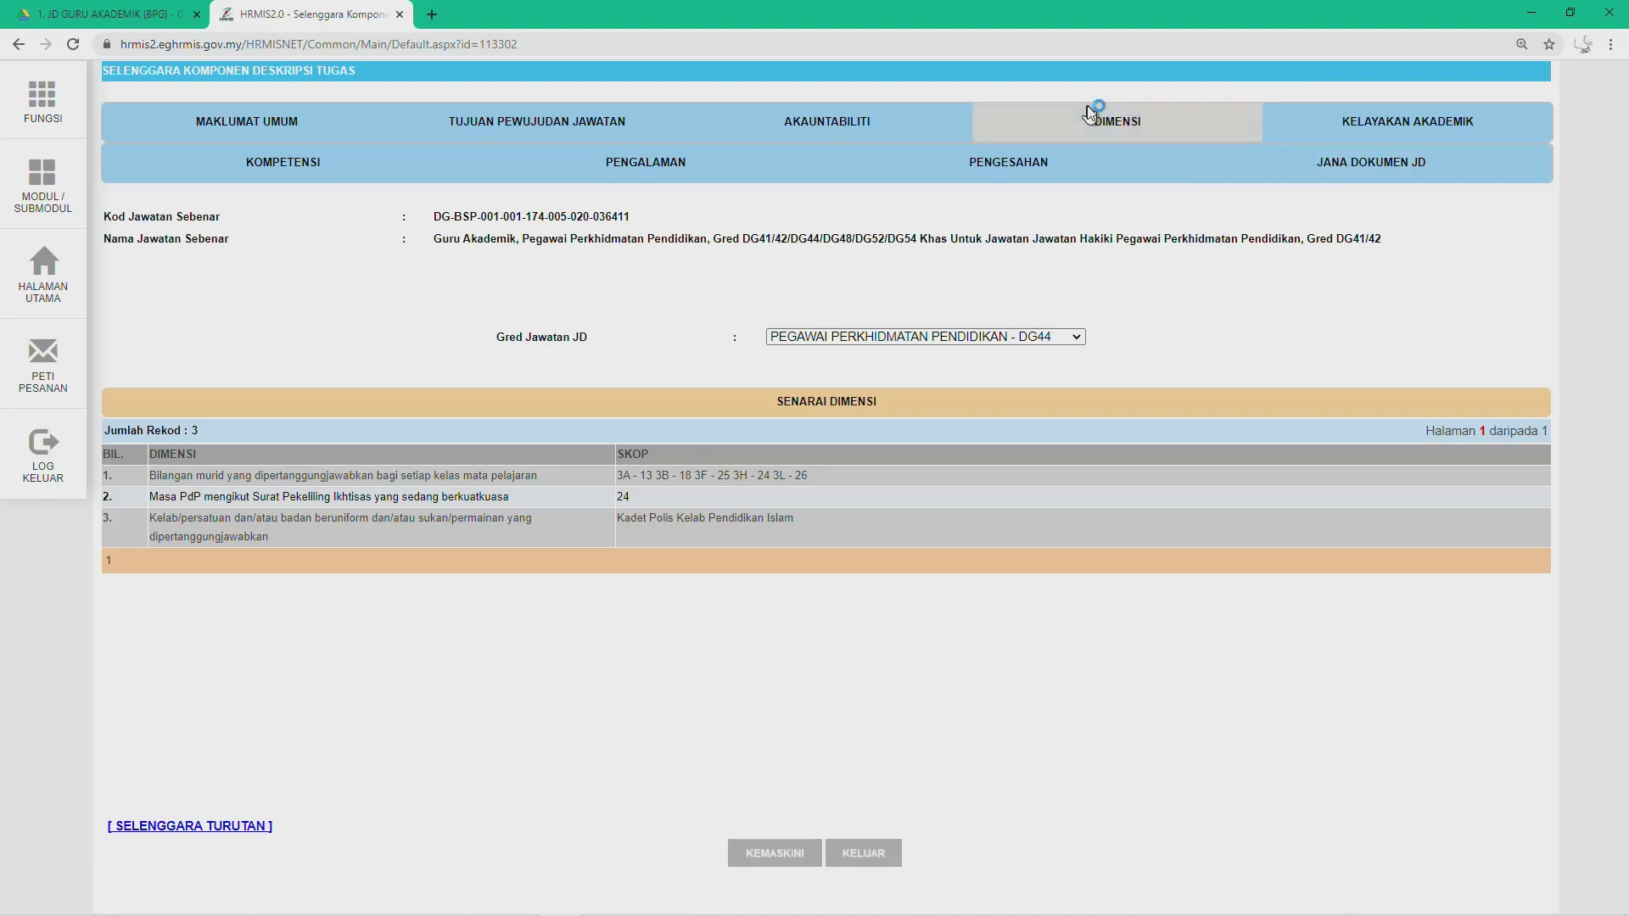
click(1384, 114)
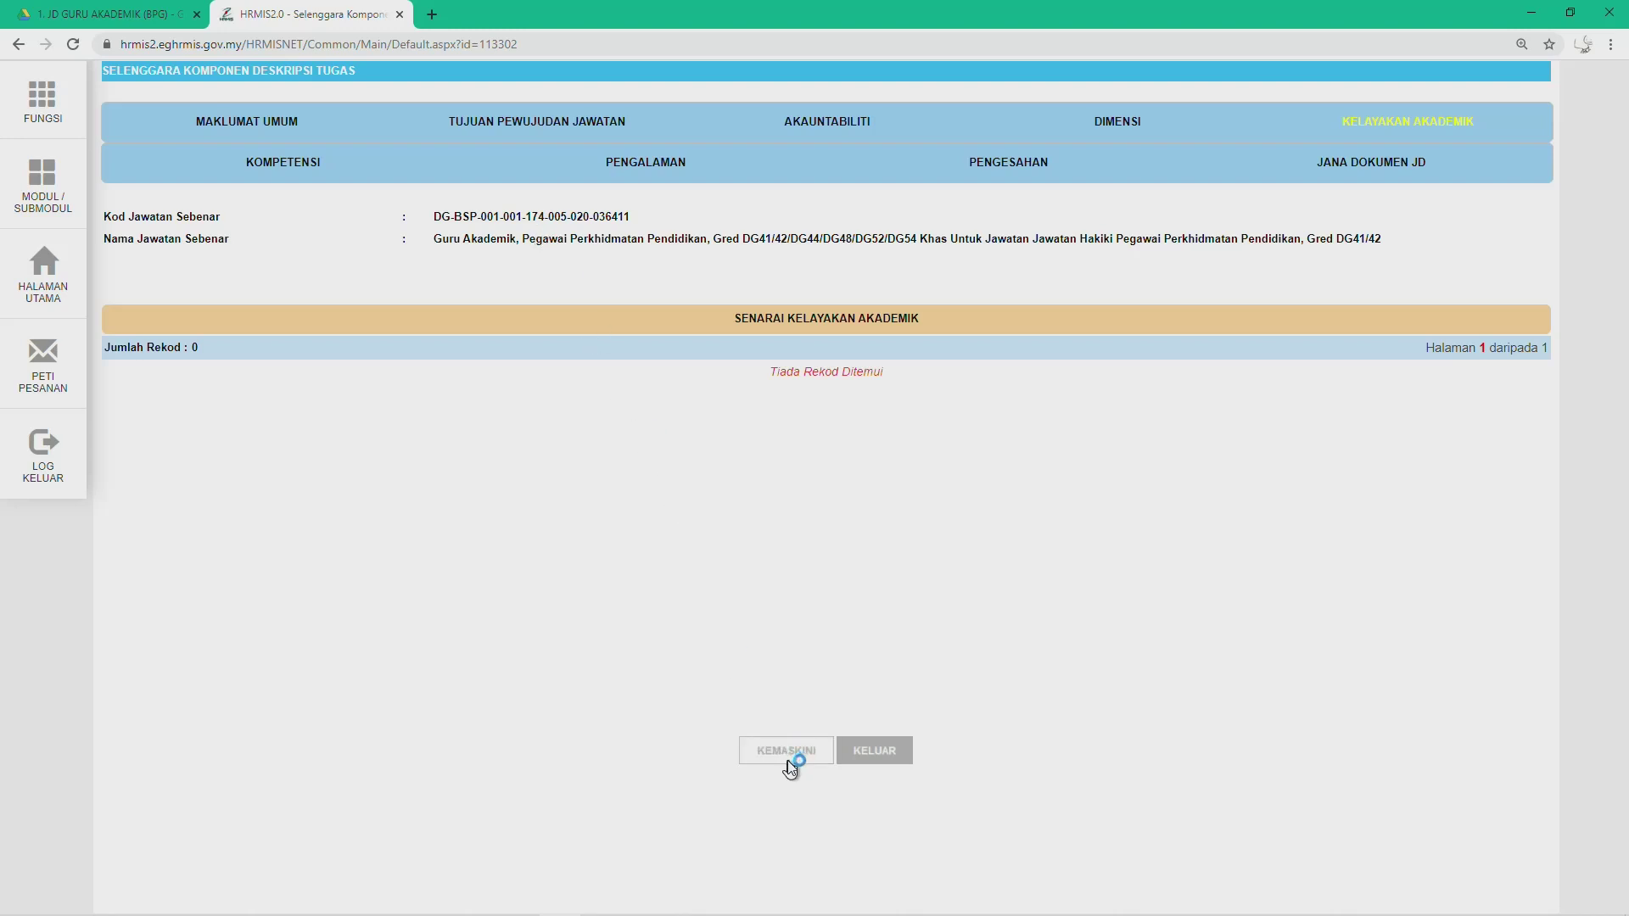
Step: Edit Kelayakan Akademik, check the Word qualification, and open row 1's '- Pilihan -' qualification list
click(751, 748)
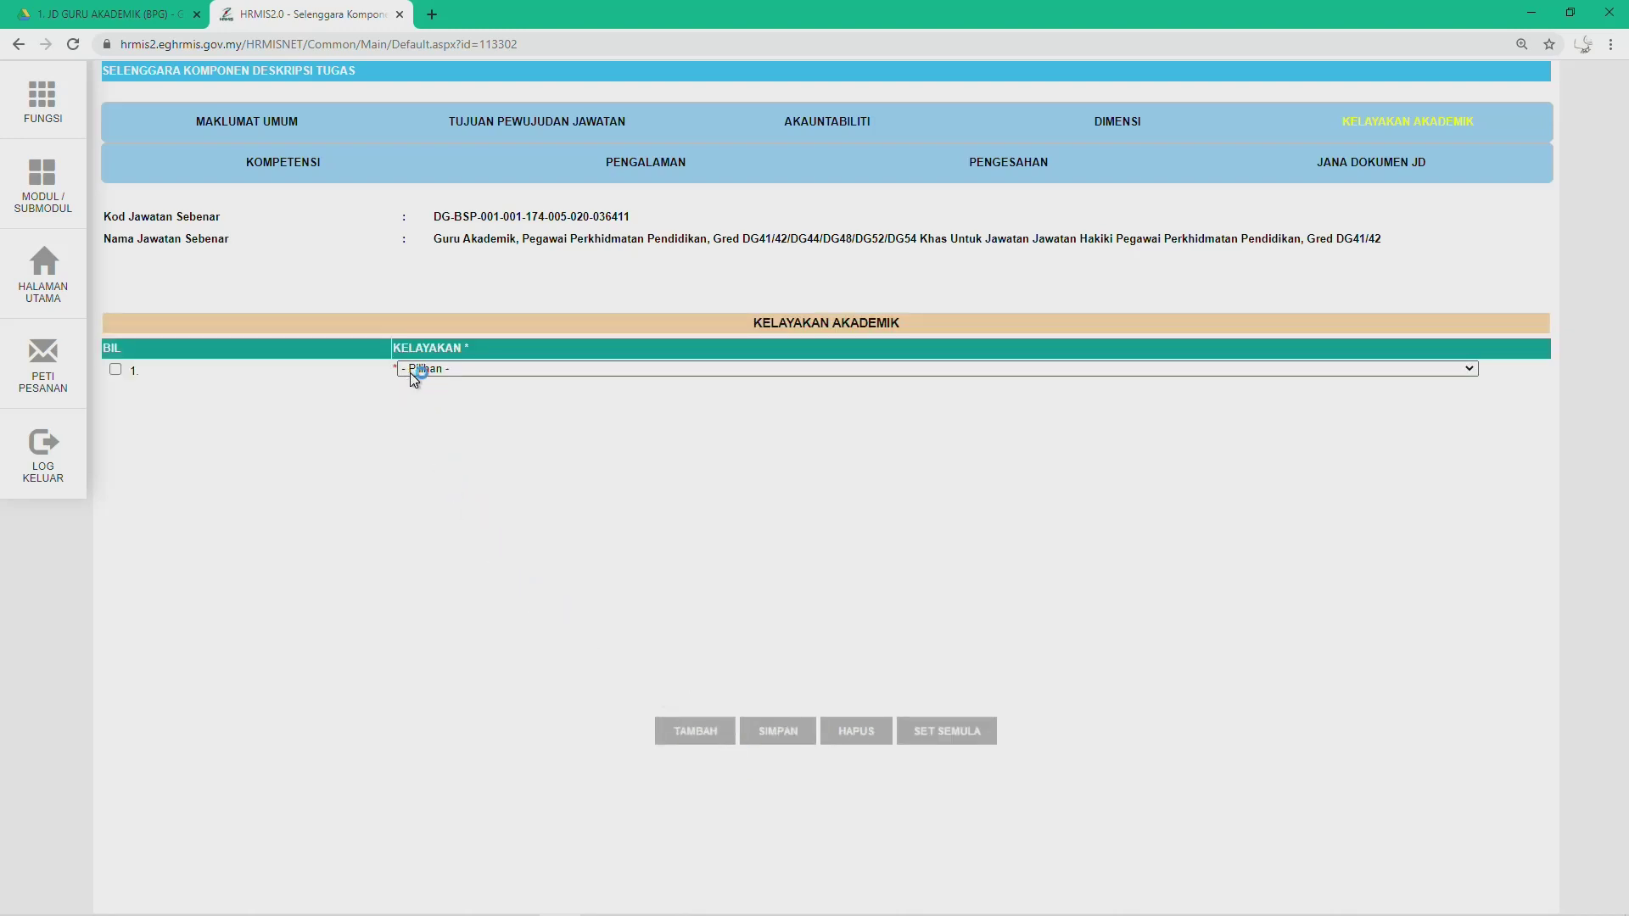
key(alt+Tab)
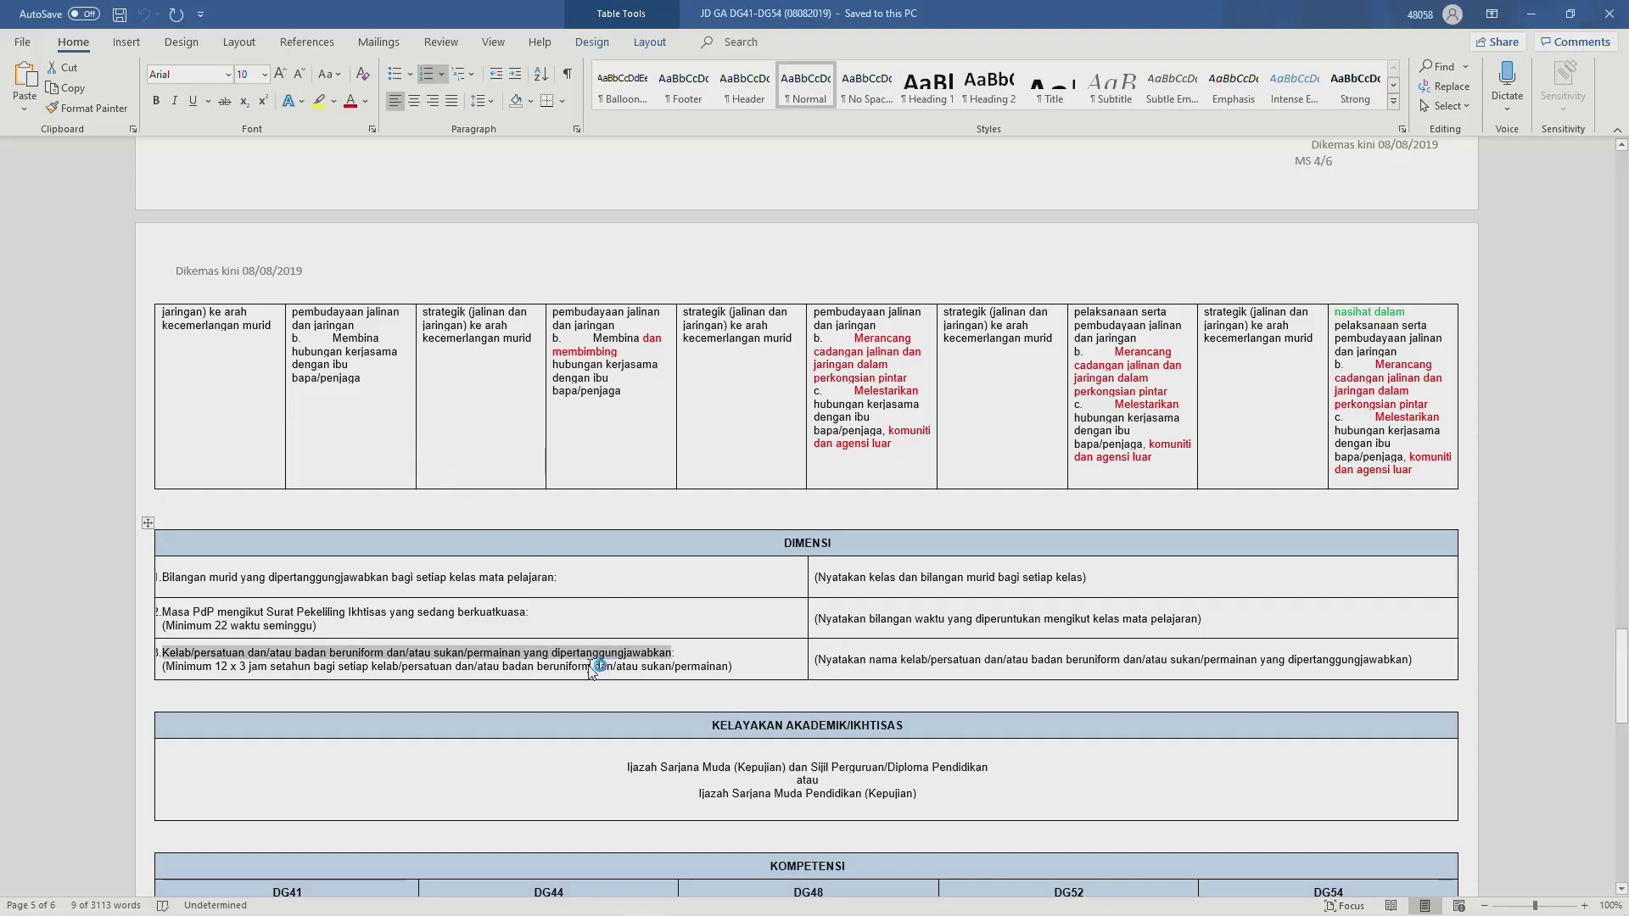
scroll(787, 682, down, 5)
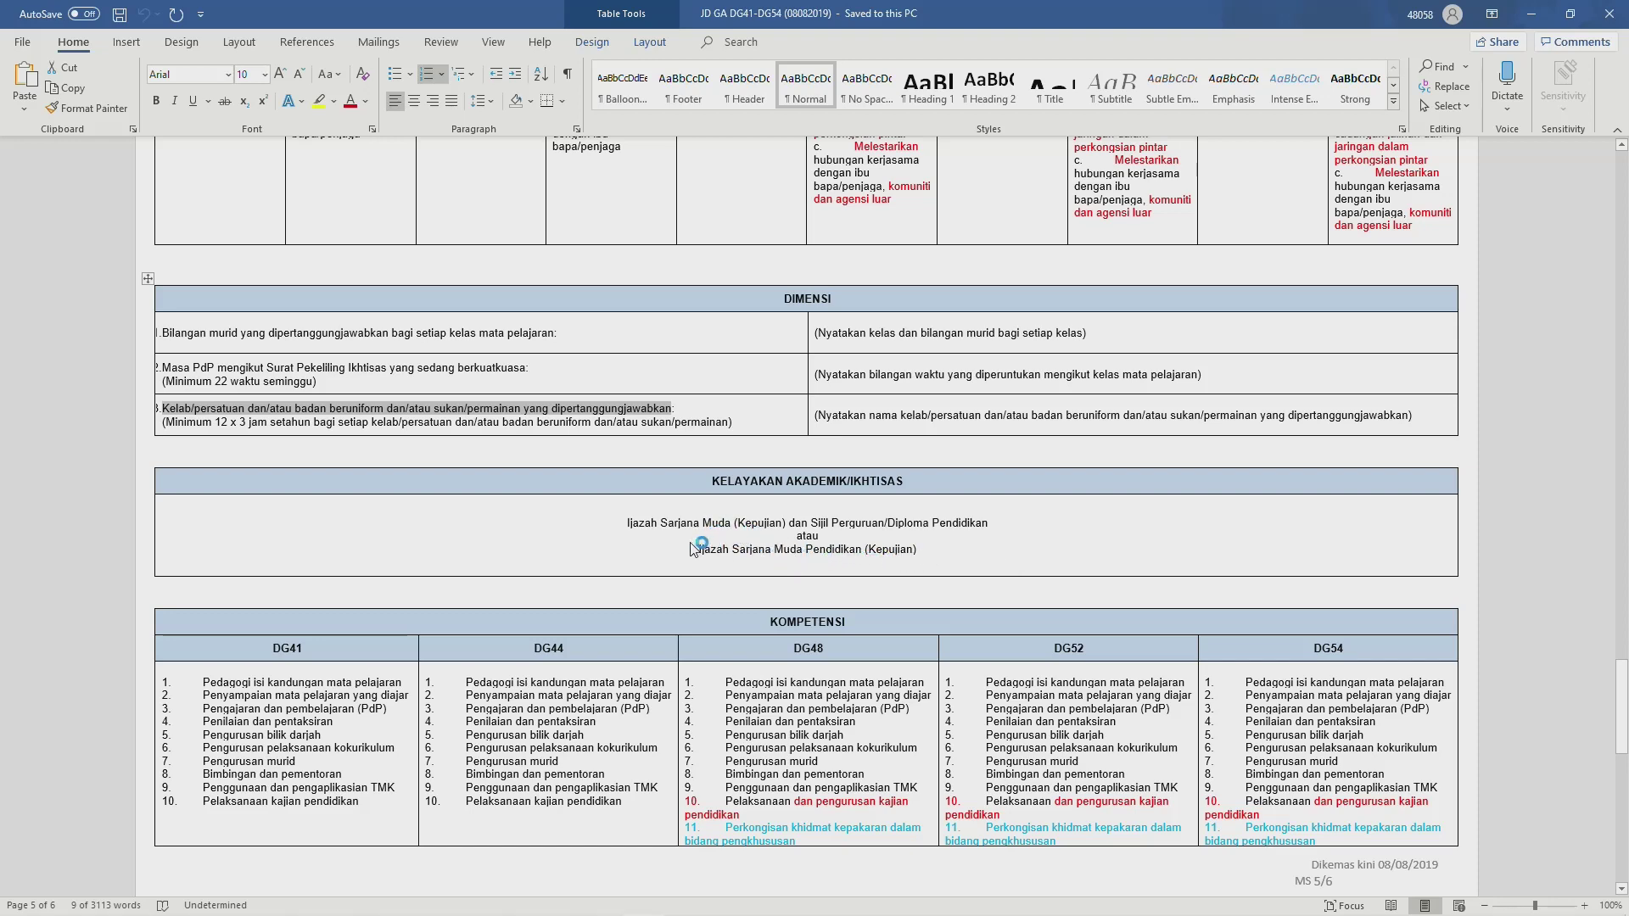
key(alt+Tab)
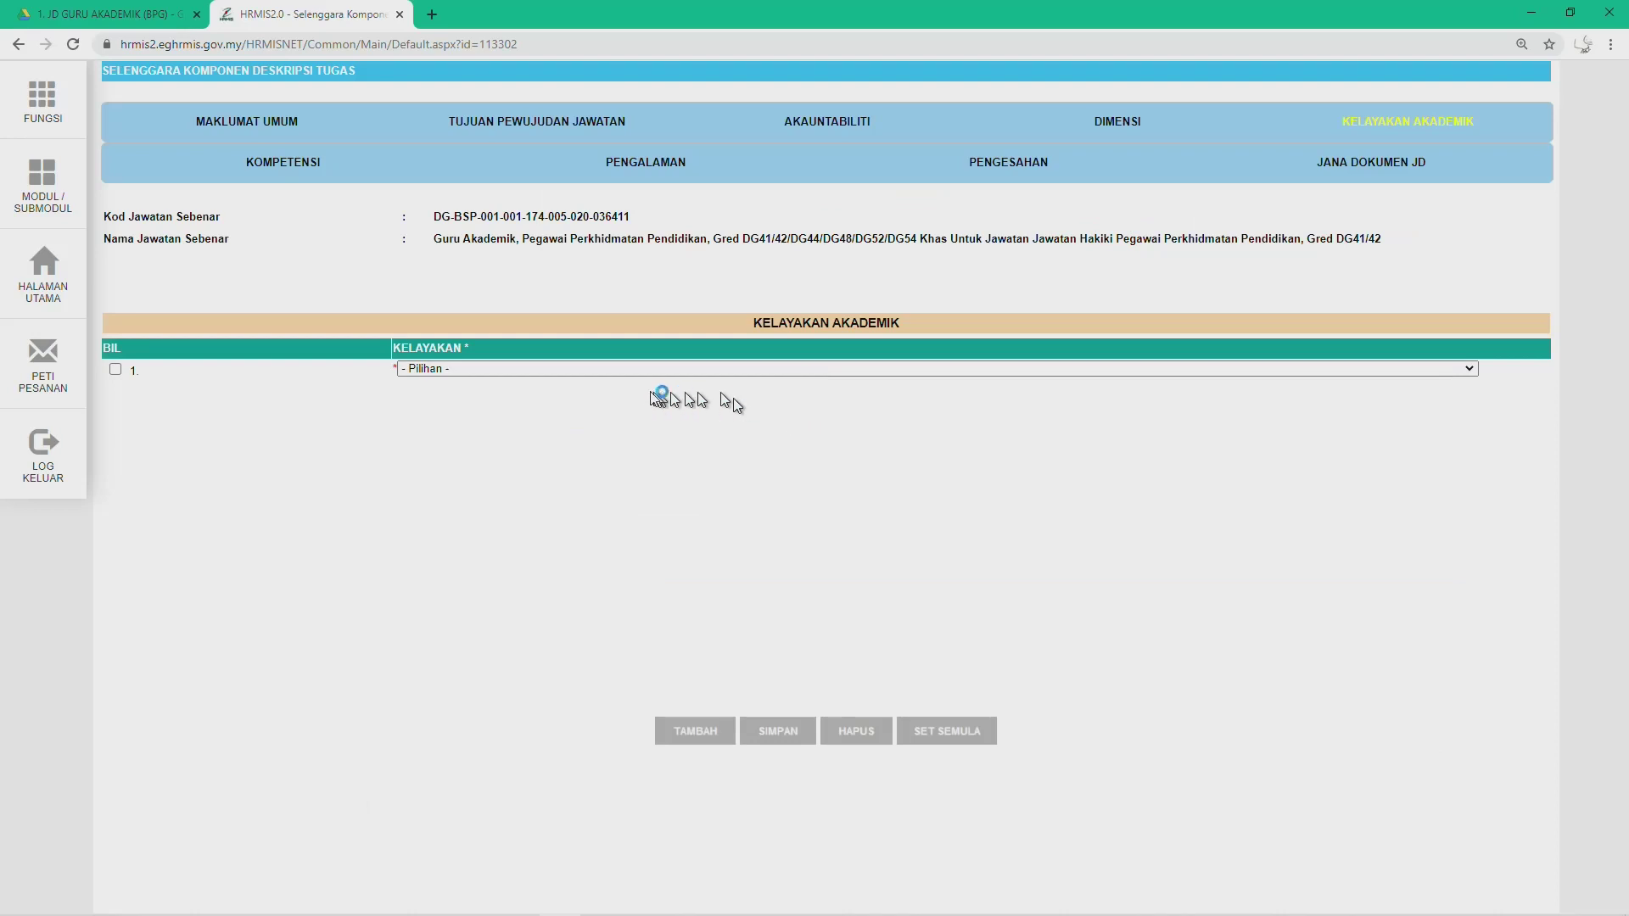
click(634, 371)
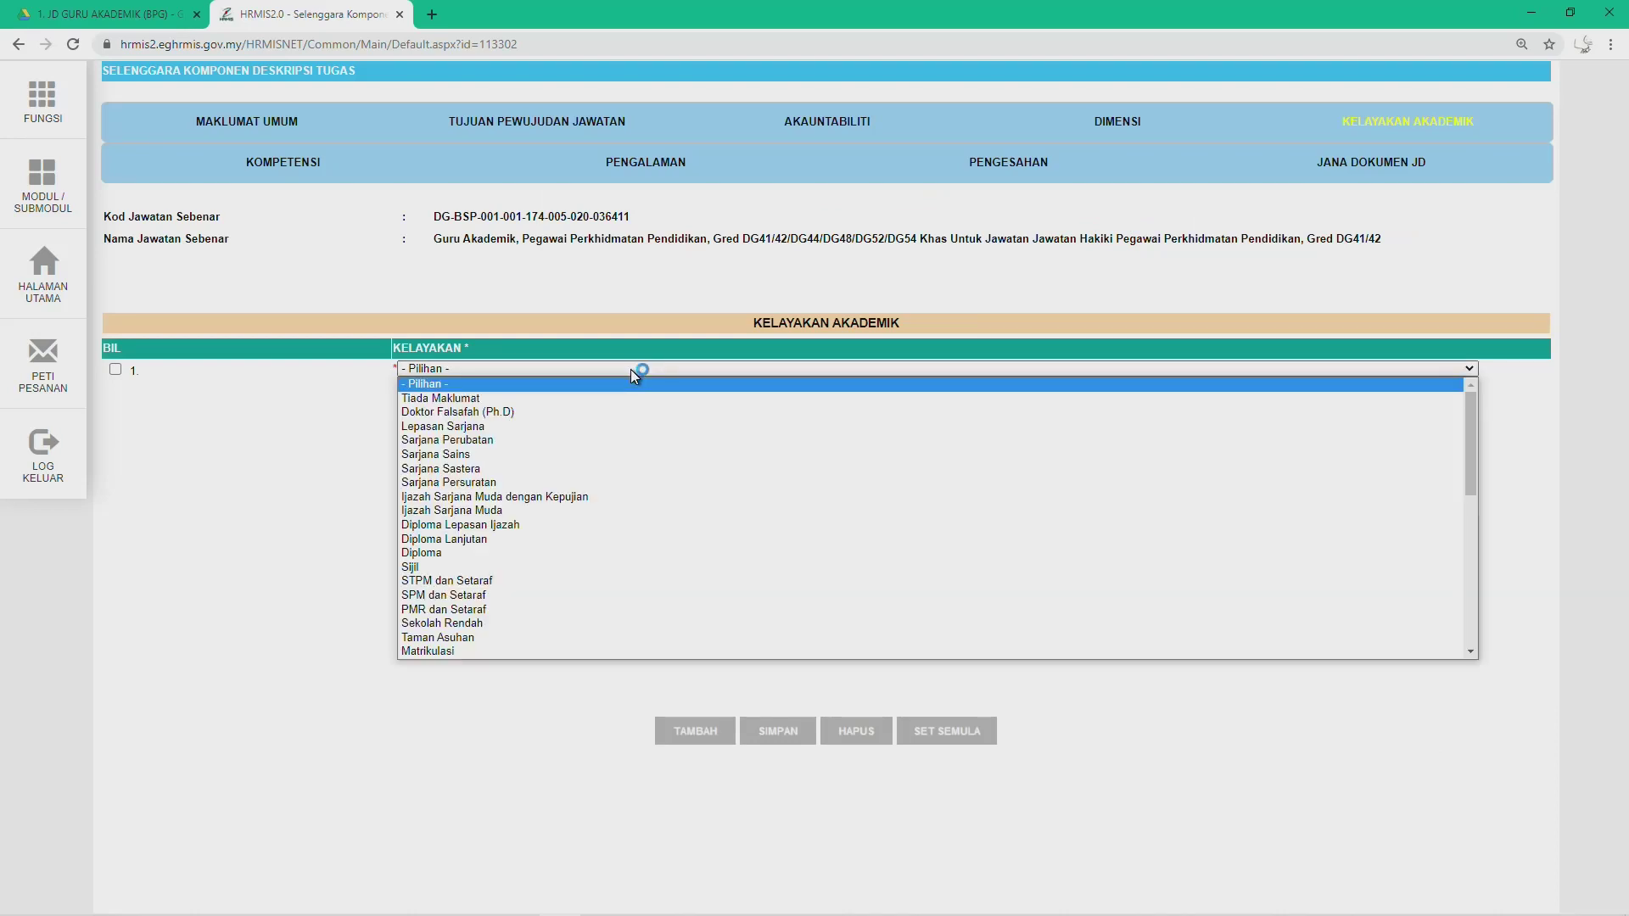
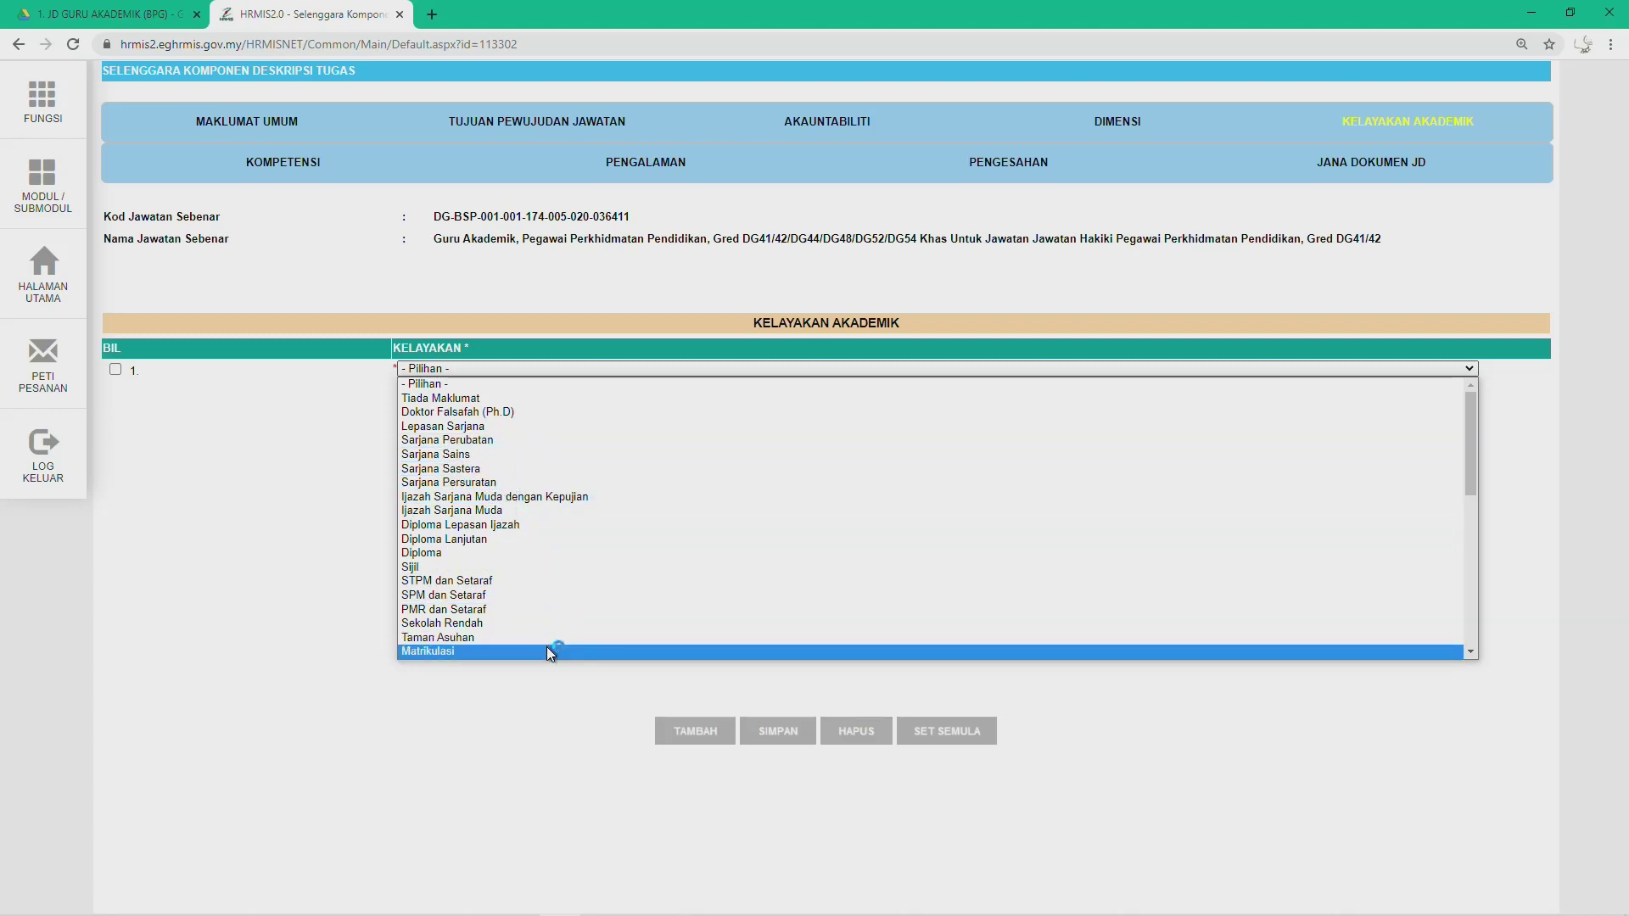
Step: Choose 'Ijazah Sarjana Muda' as the qualification and save it, confirming both alerts
click(474, 511)
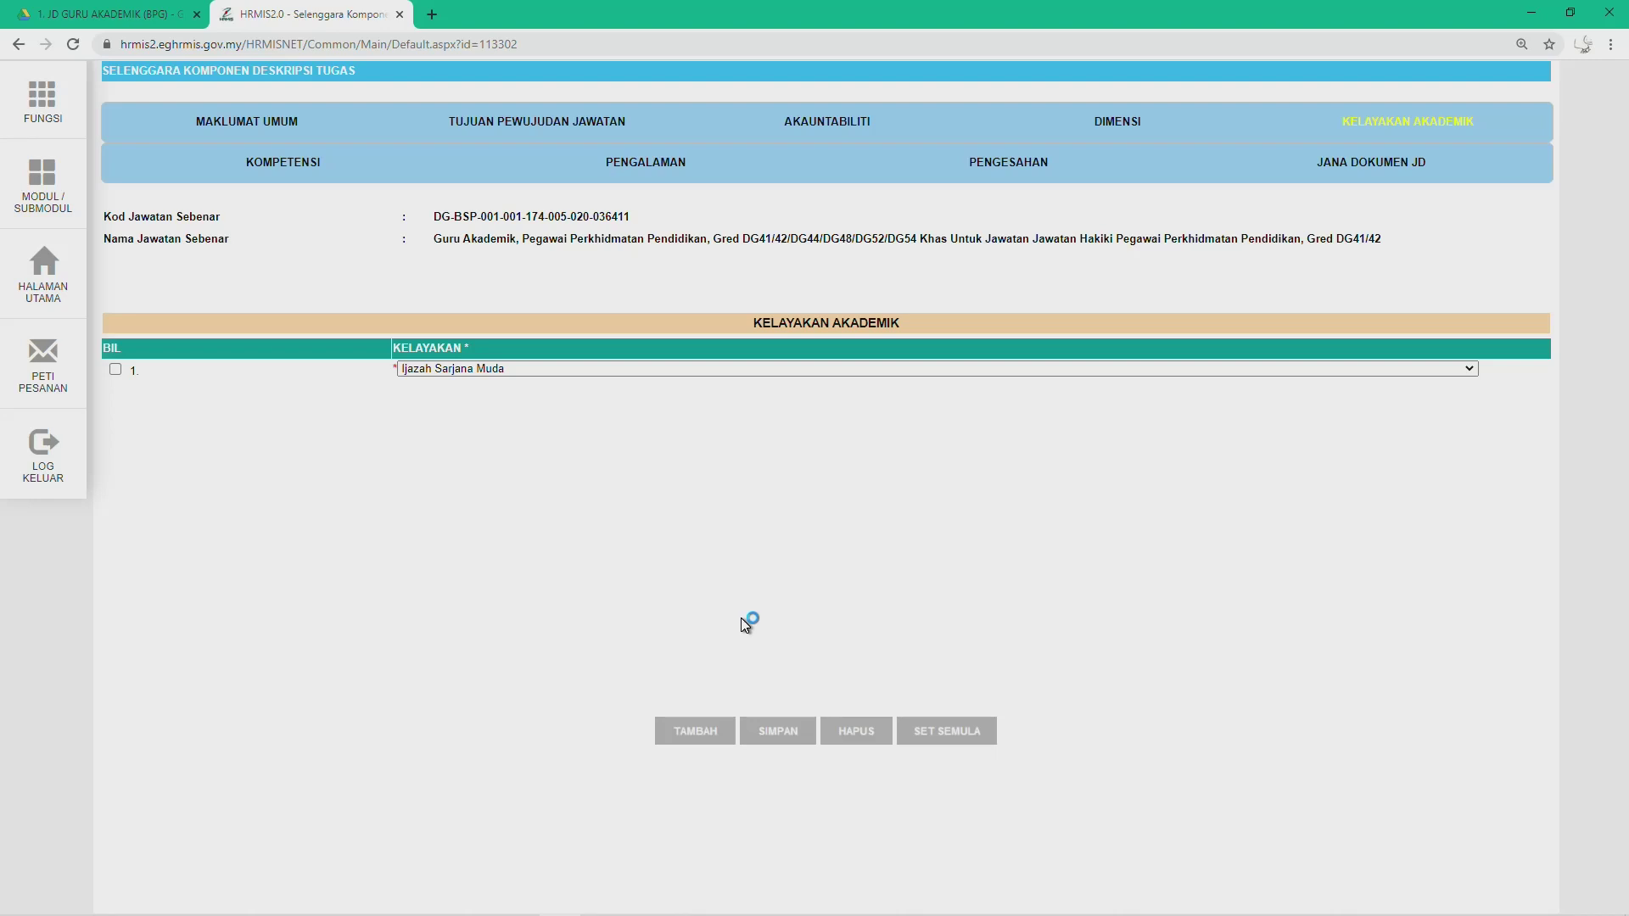
click(781, 738)
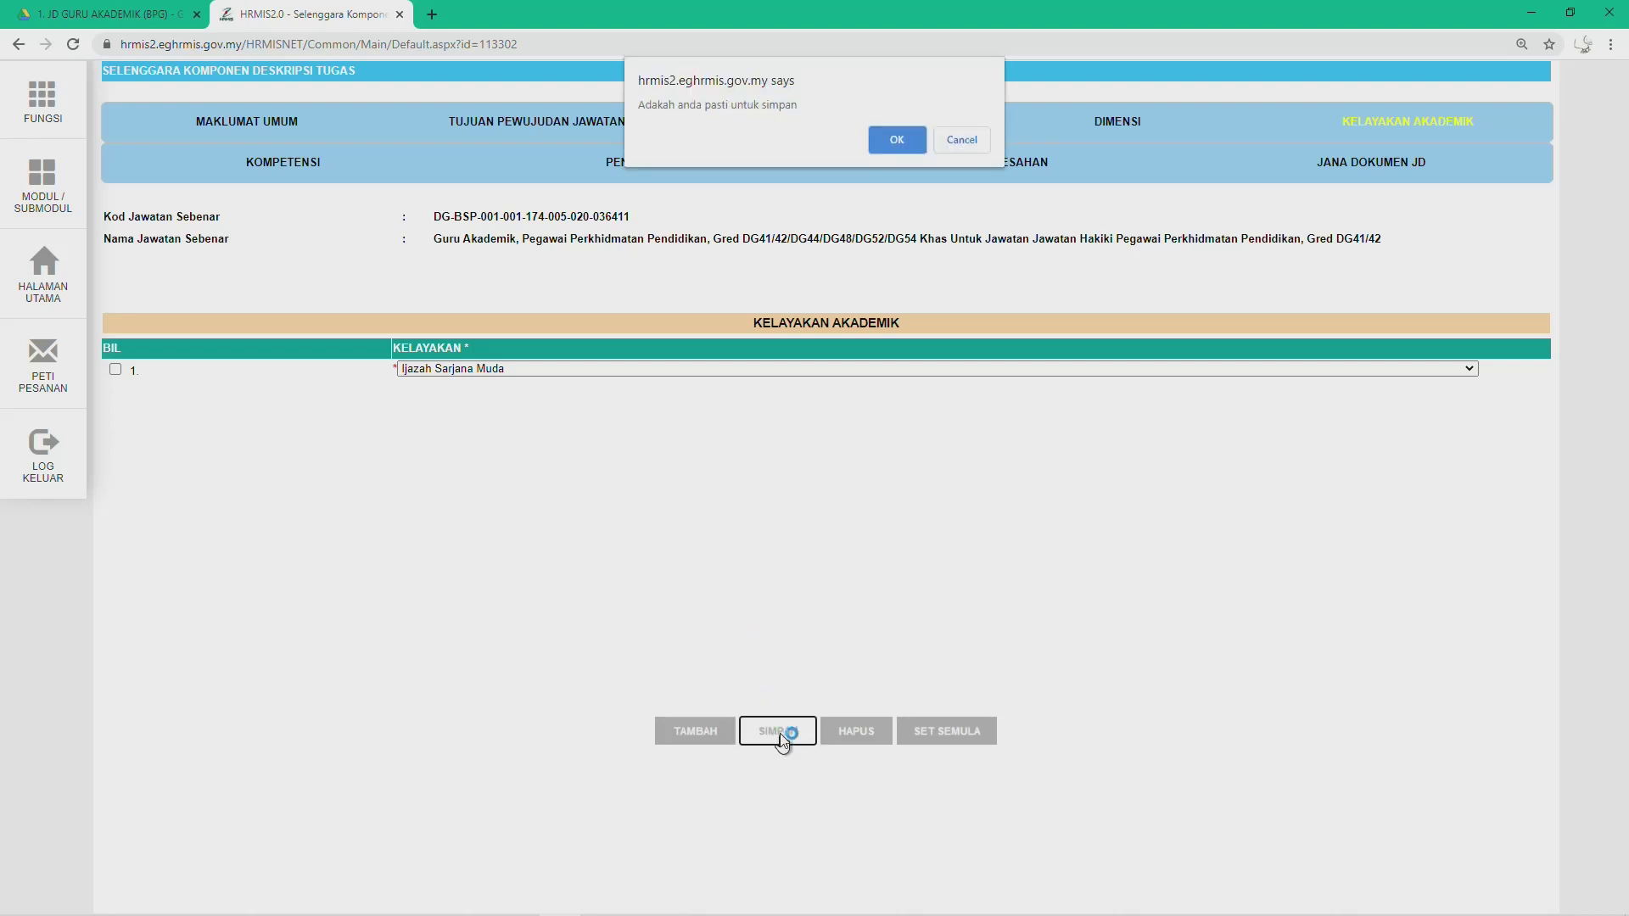
click(896, 145)
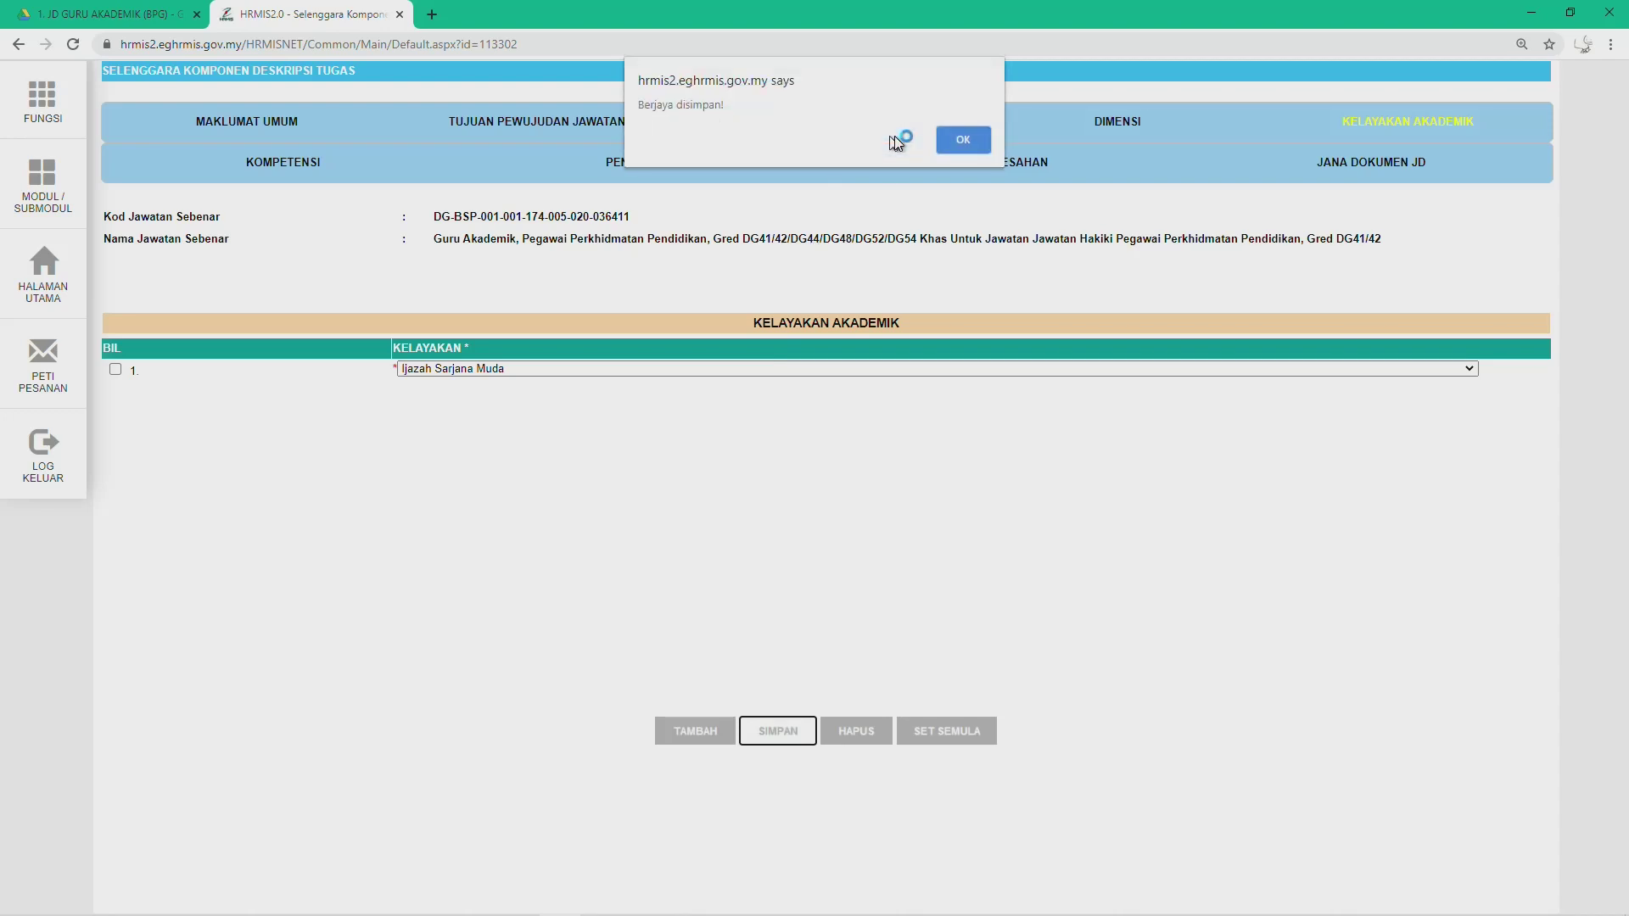
click(970, 141)
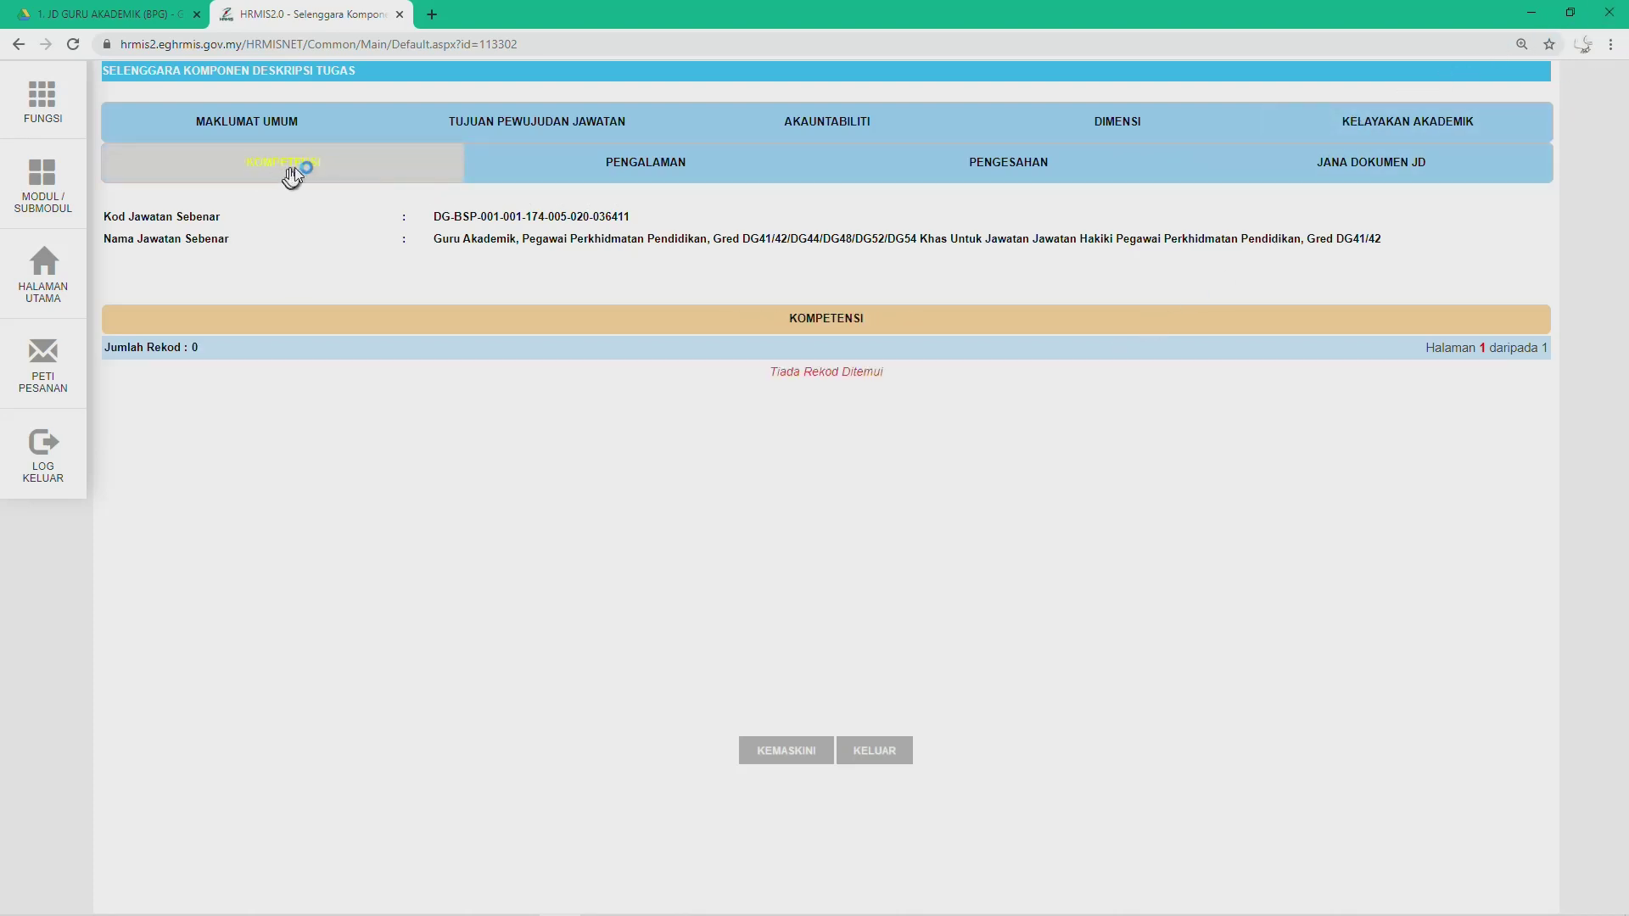
Step: Edit Kompetensi and fill row 1 with DG44's 'Pedagogi isi kandungan mata pelajaran', minus its number
click(772, 752)
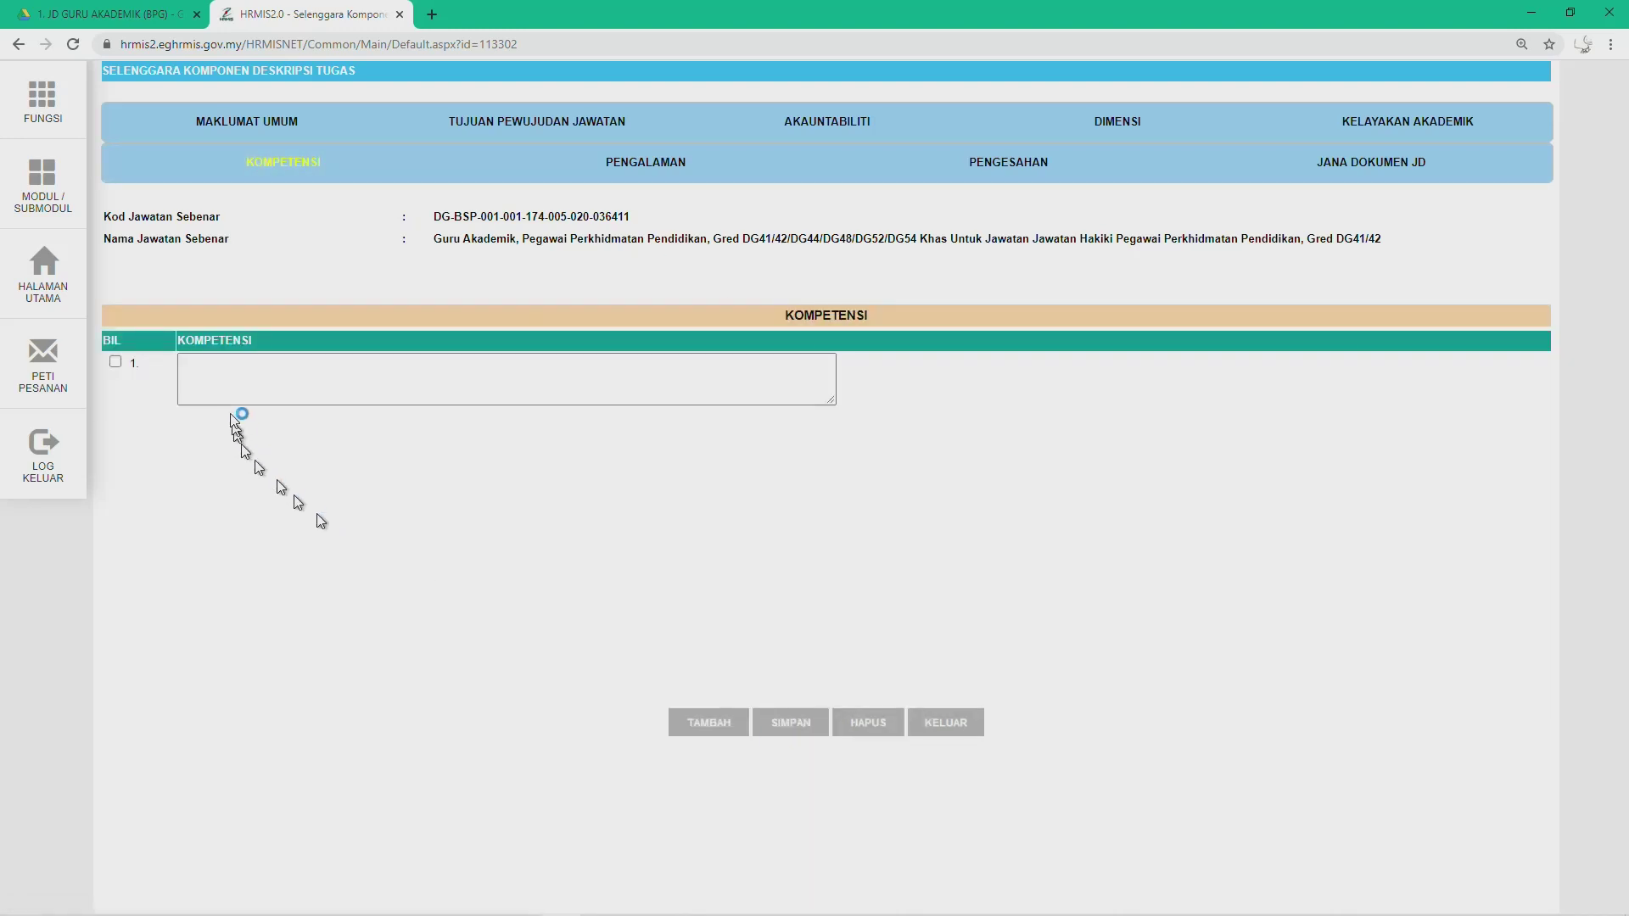
click(232, 374)
key(alt+Tab)
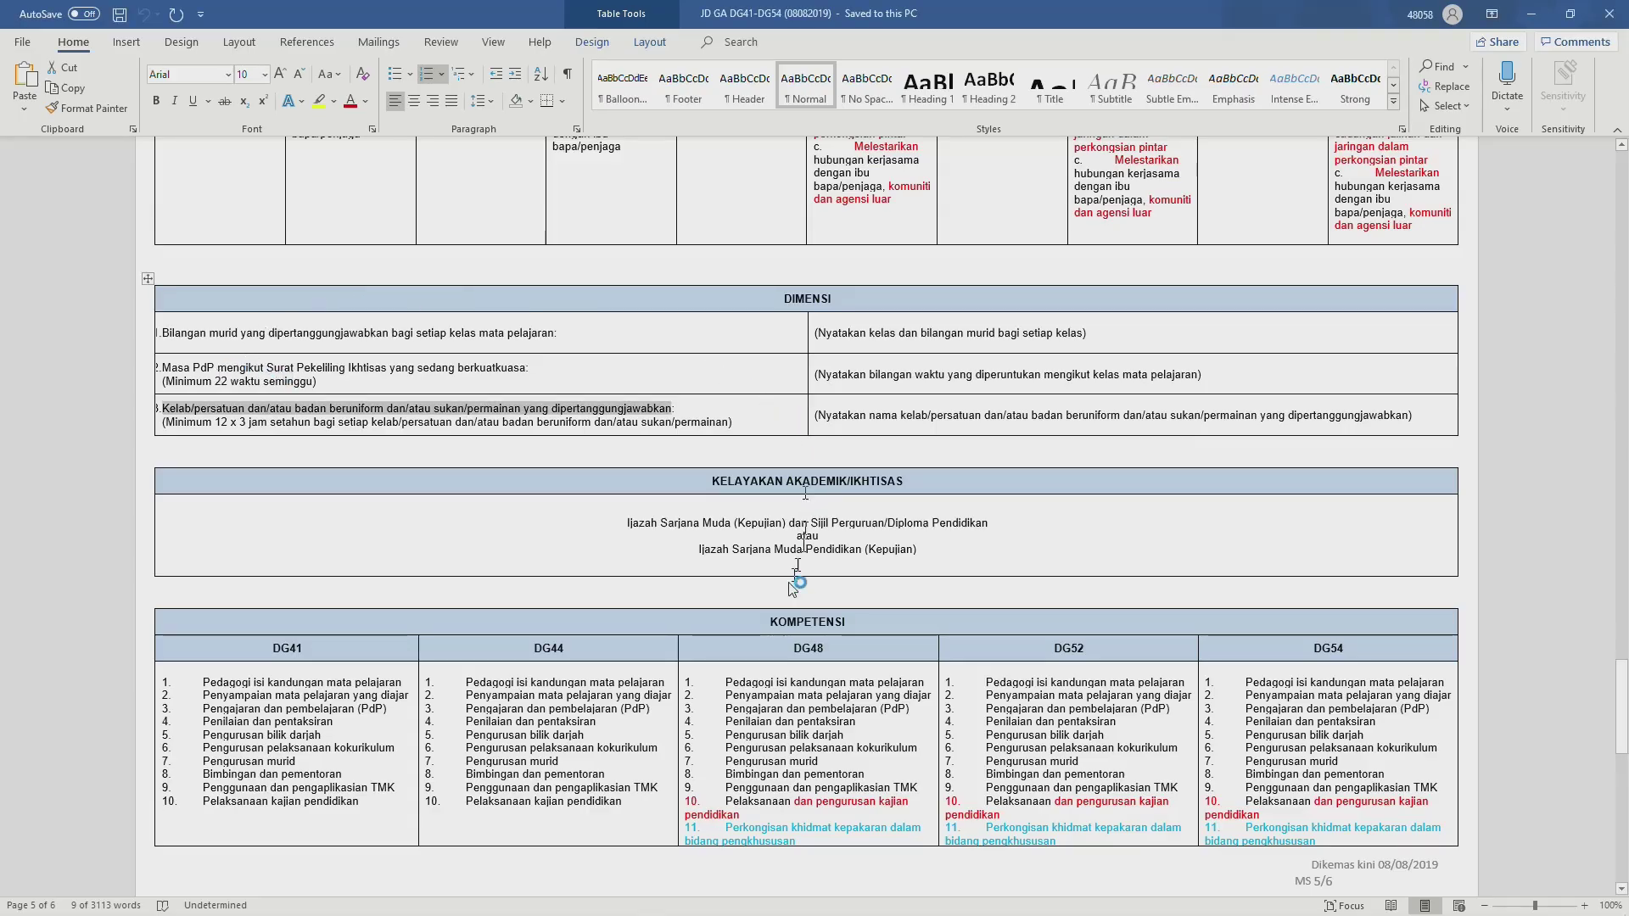
scroll(619, 628, down, 3)
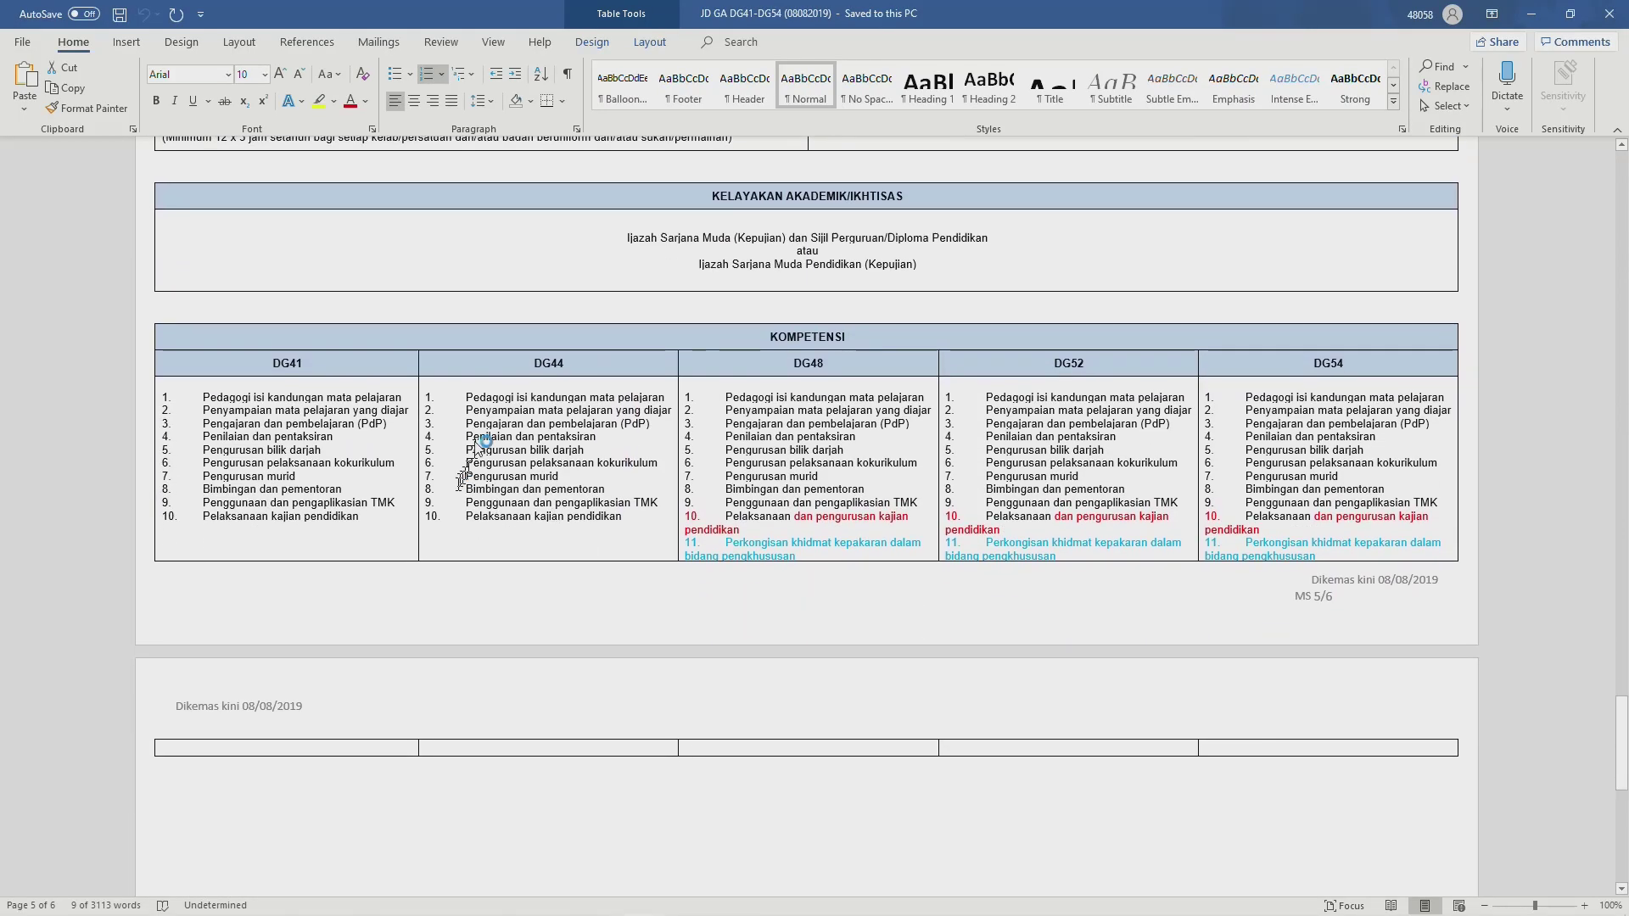
scroll(466, 471, down, 1)
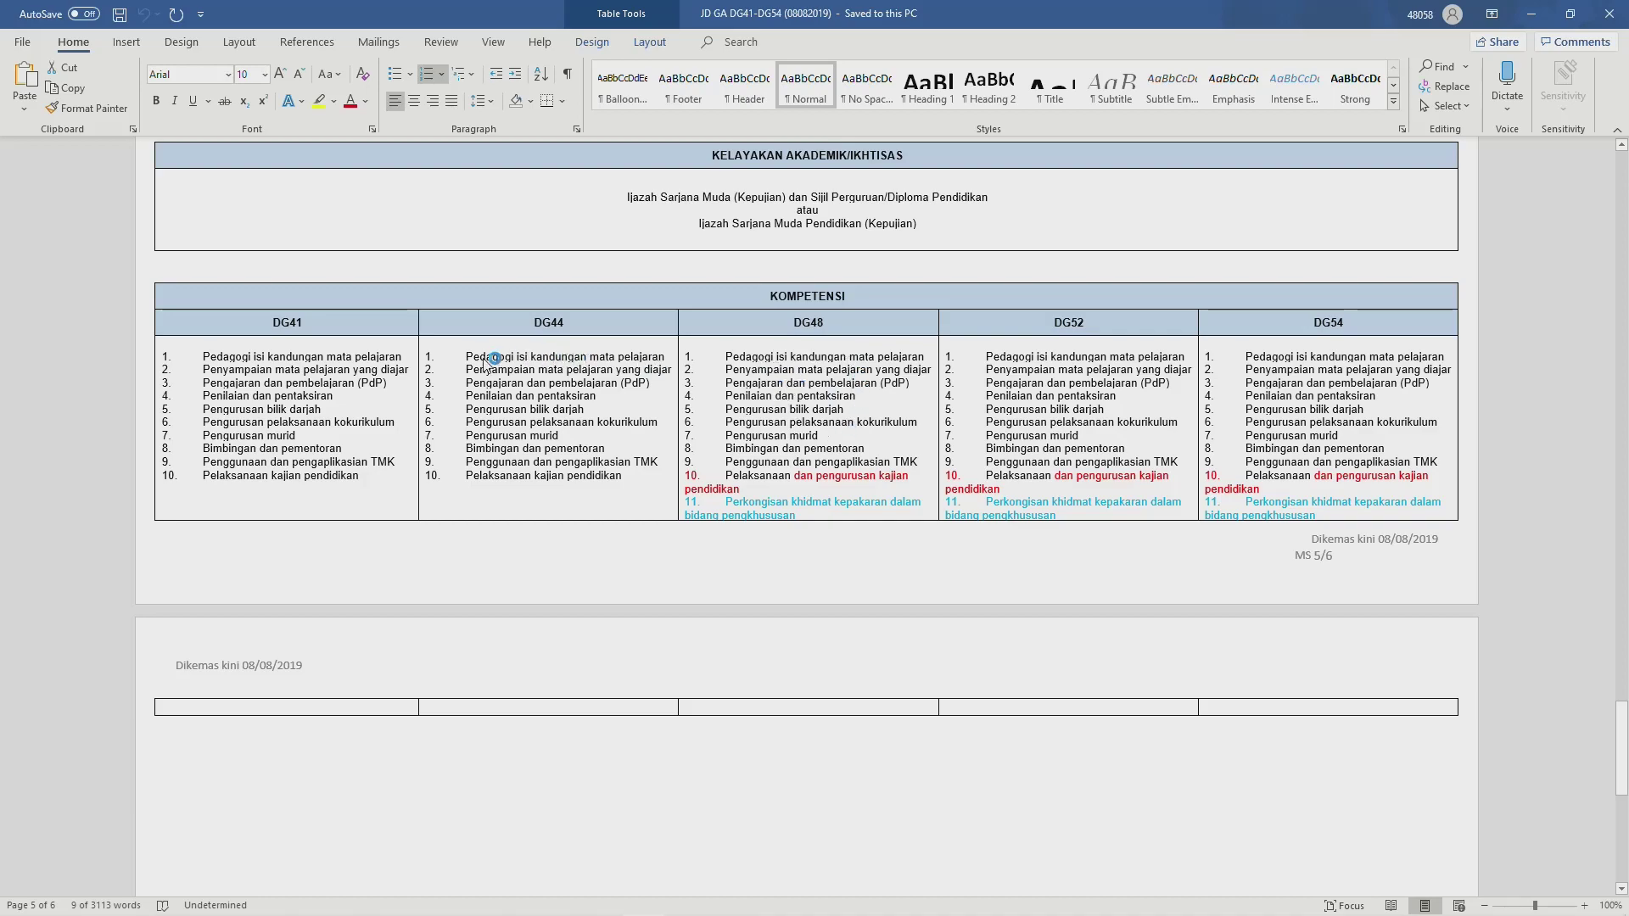
key(alt+Tab)
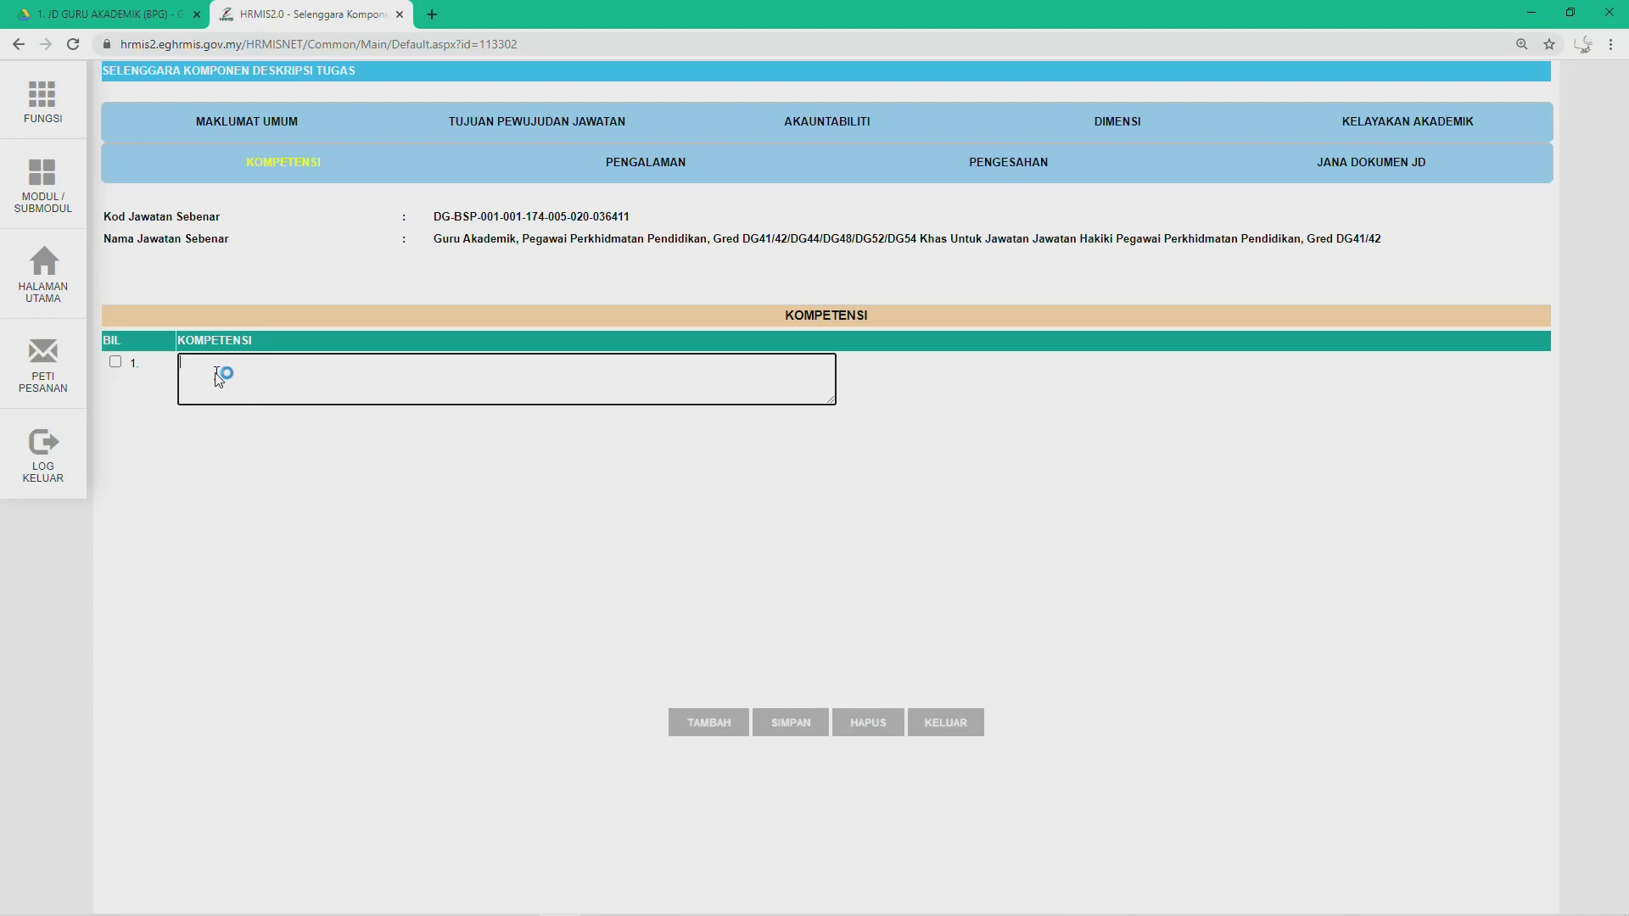
key(alt+Tab)
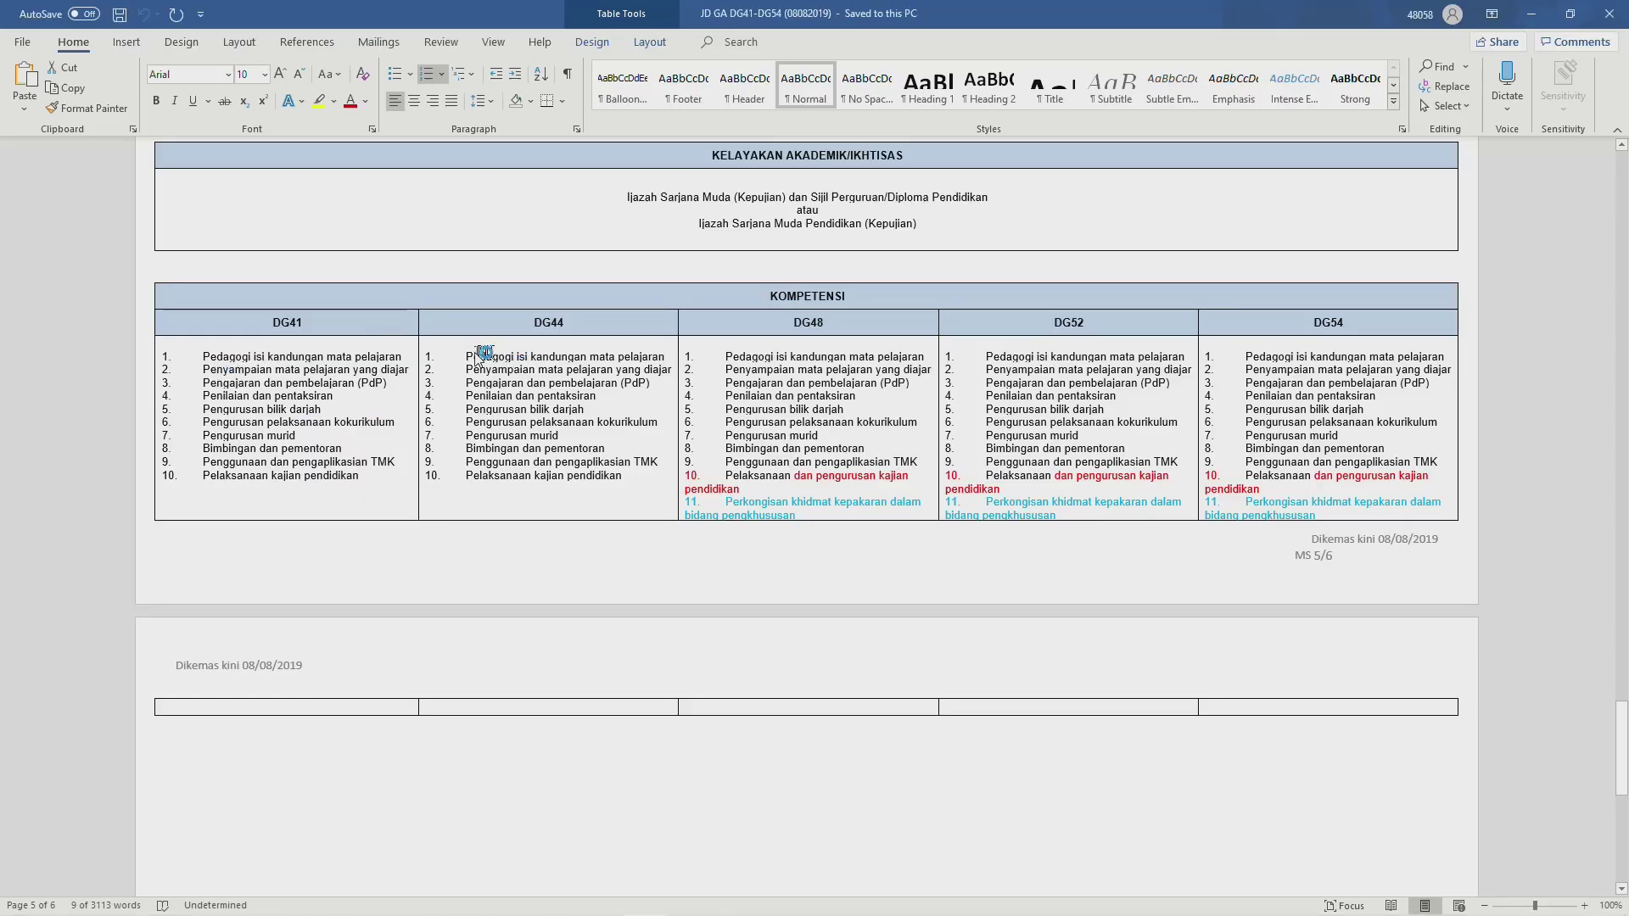
drag(467, 356, 651, 361)
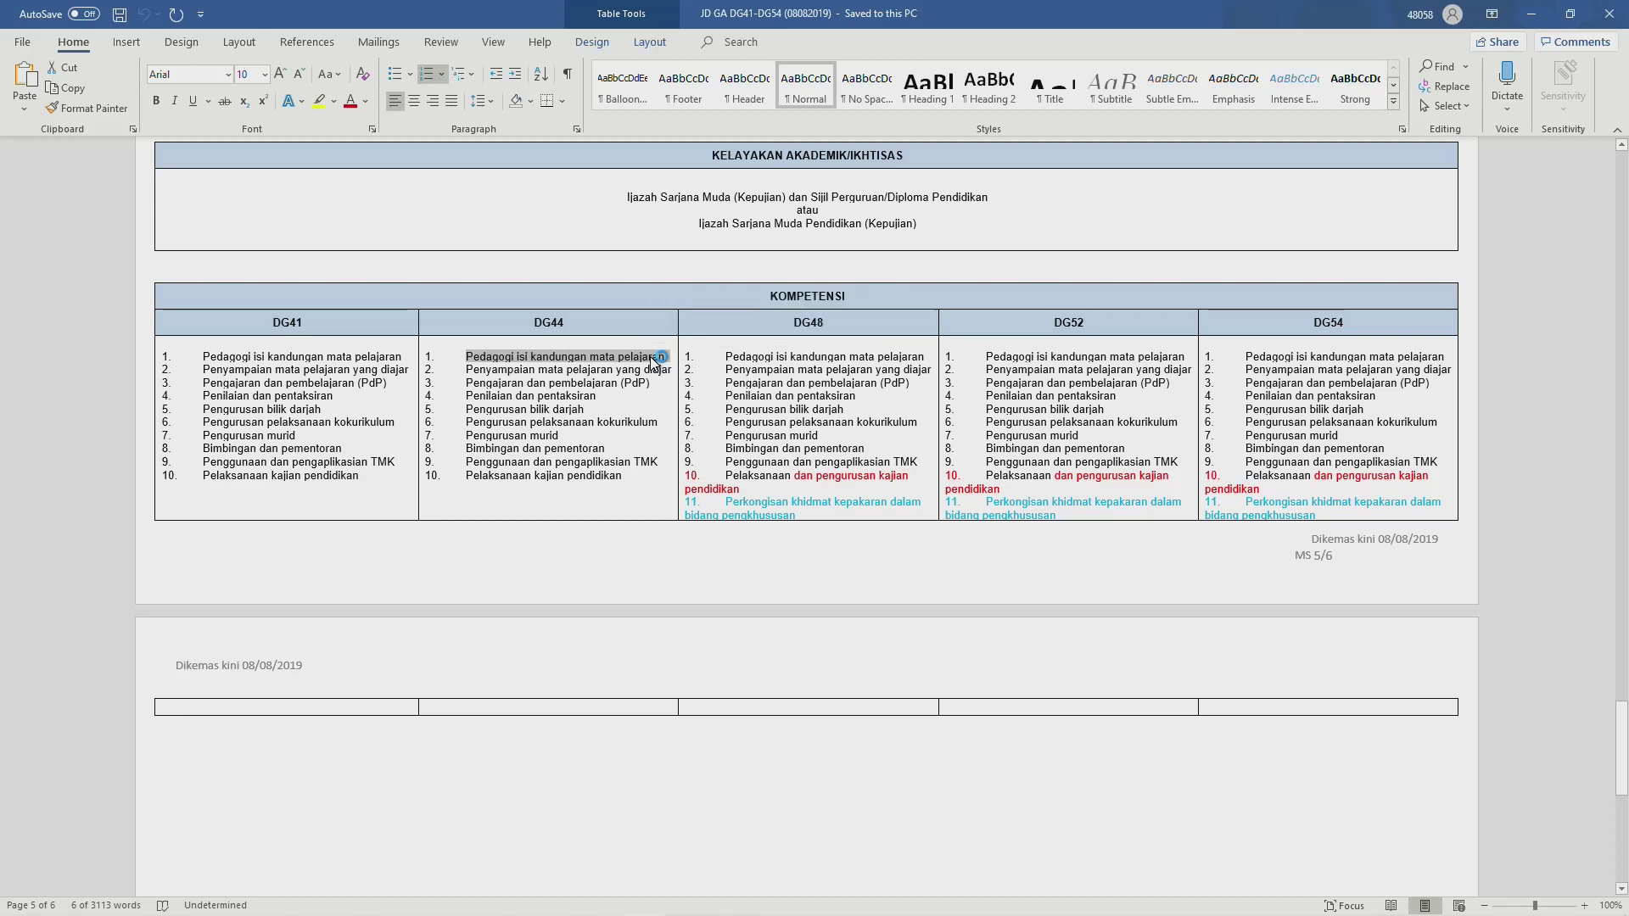
key(alt+Tab)
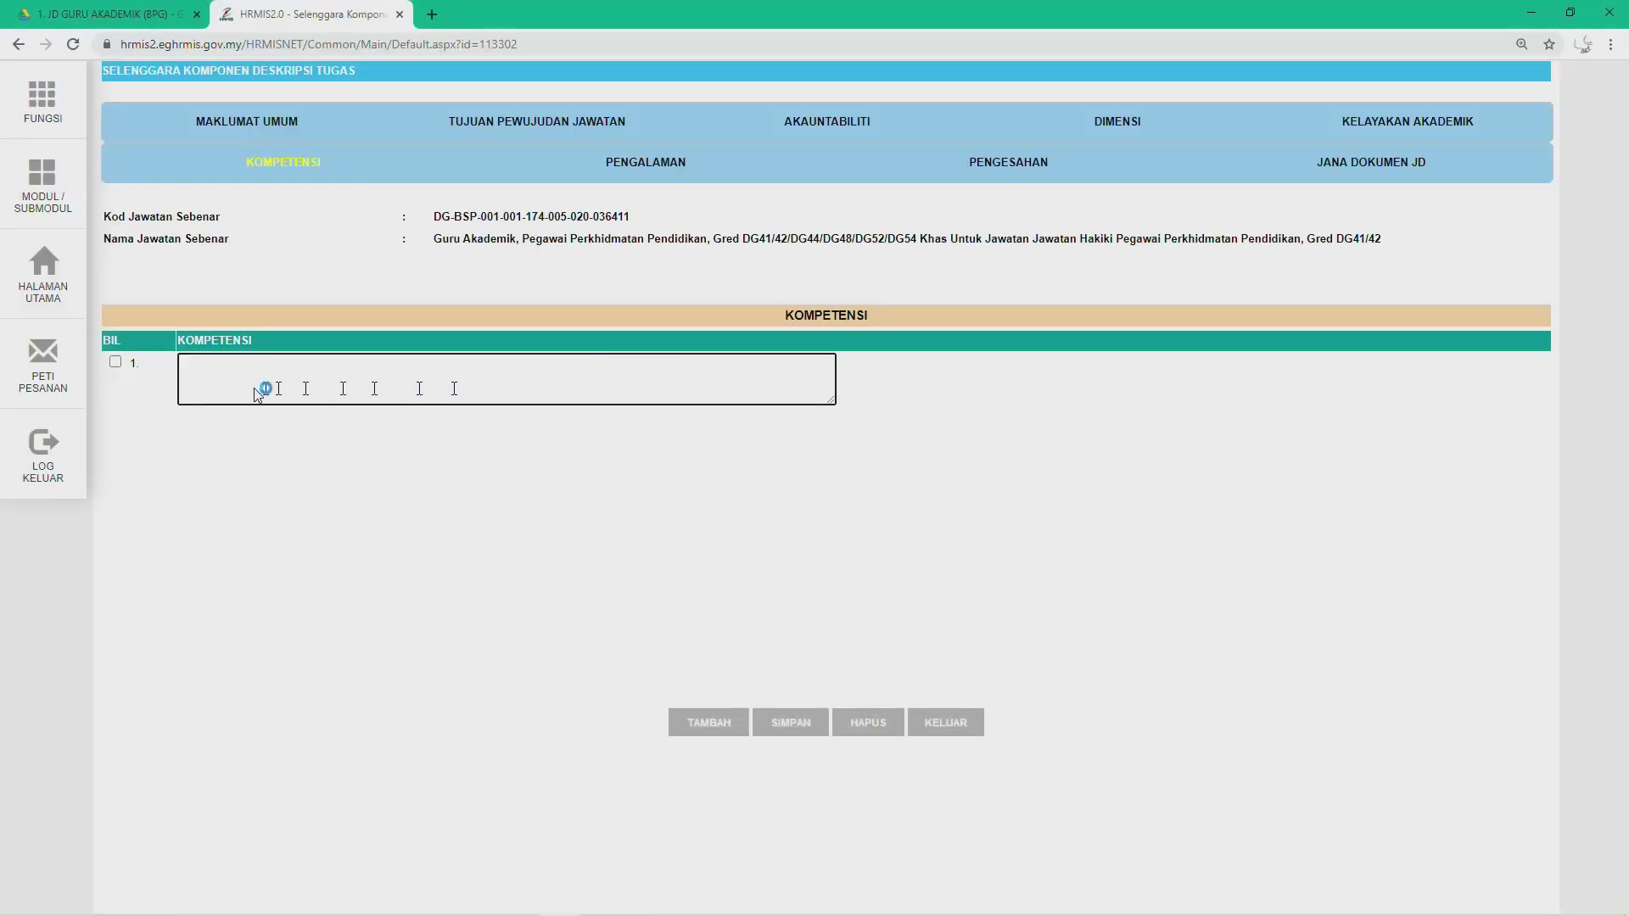
click(238, 379)
text(1.	Pedagogi isi kandungan mata pelajaran)
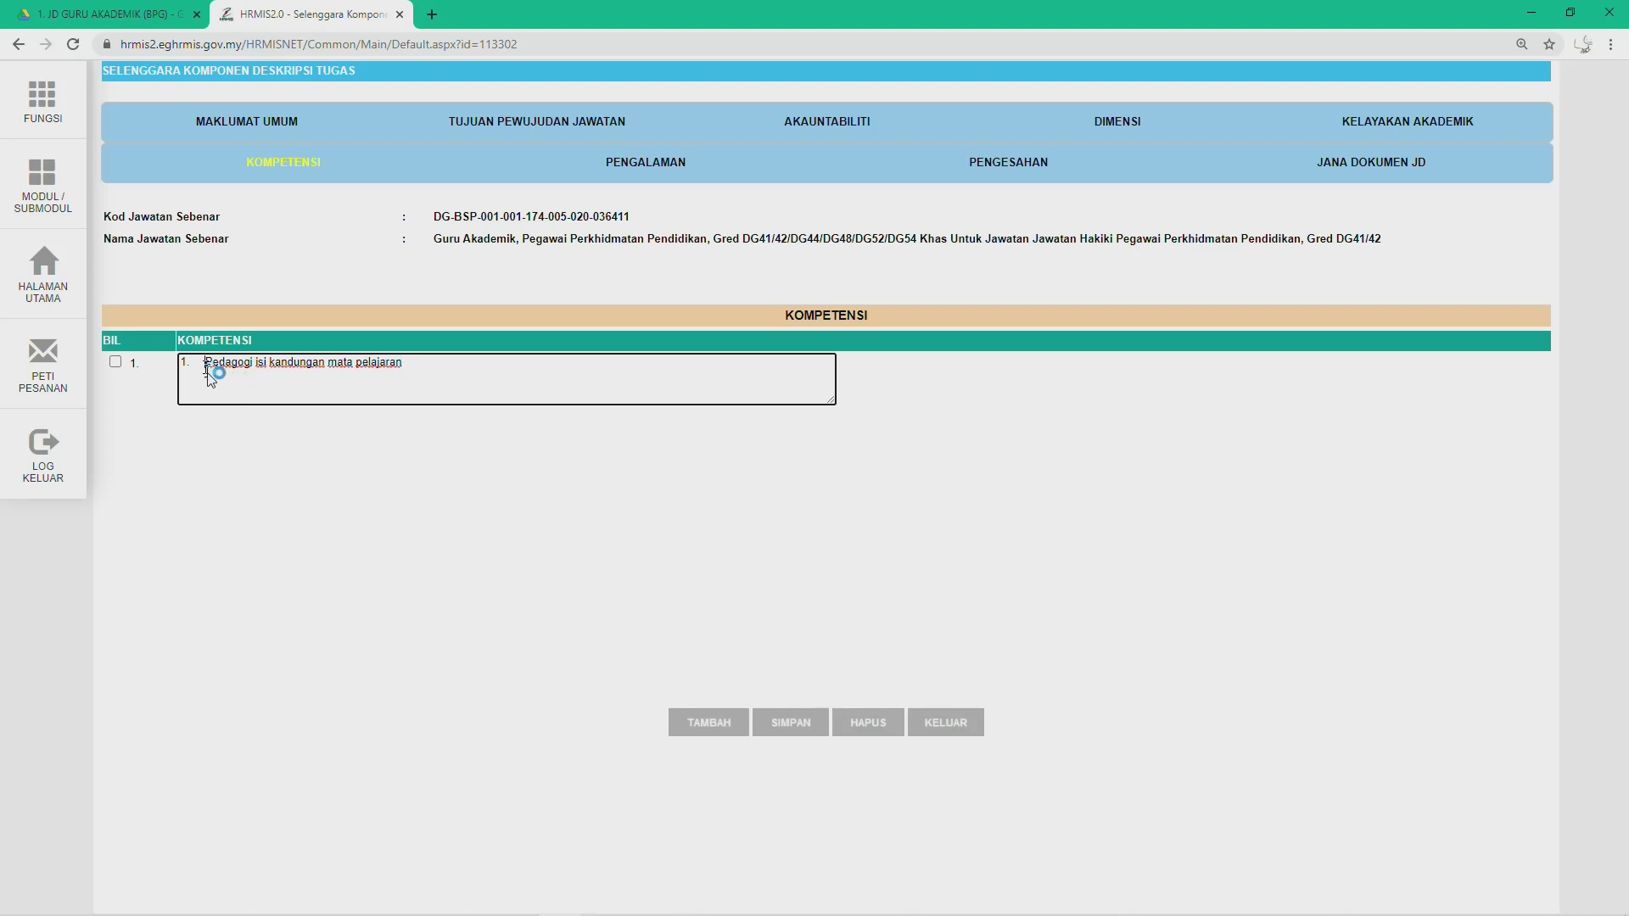
click(205, 363)
key(BackSpace)
key(BackSpace)
key(BackSpace)
Step: Add row 2 with 'Penyampaian mata pelajaran yang diajar' copied from Word, removing the 2. prefix
click(688, 722)
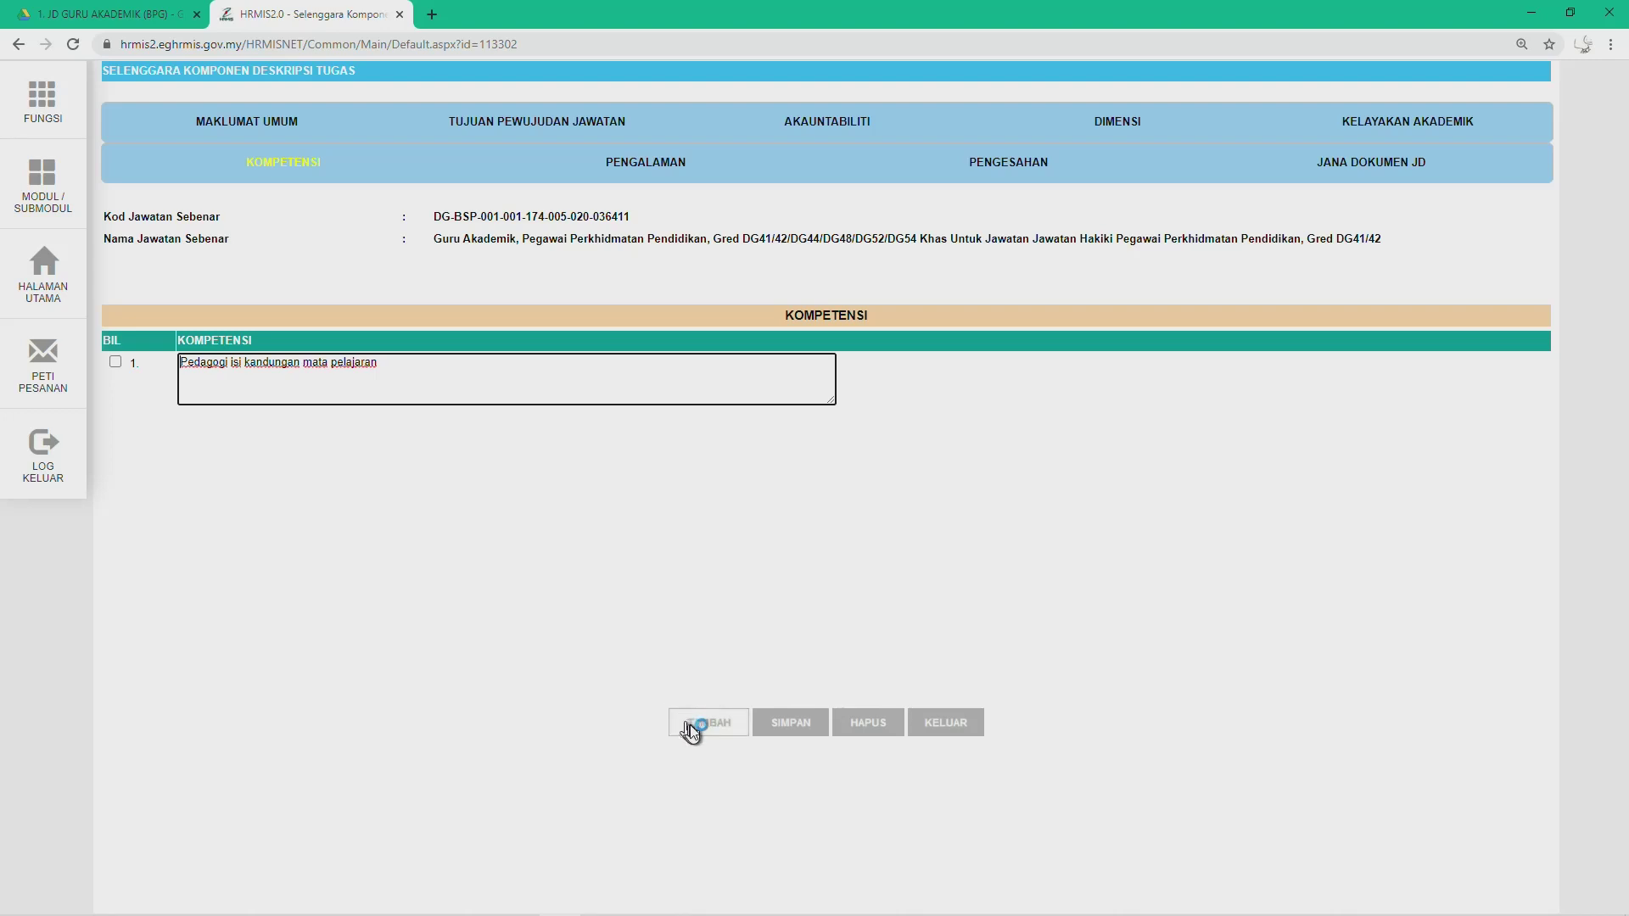
click(216, 435)
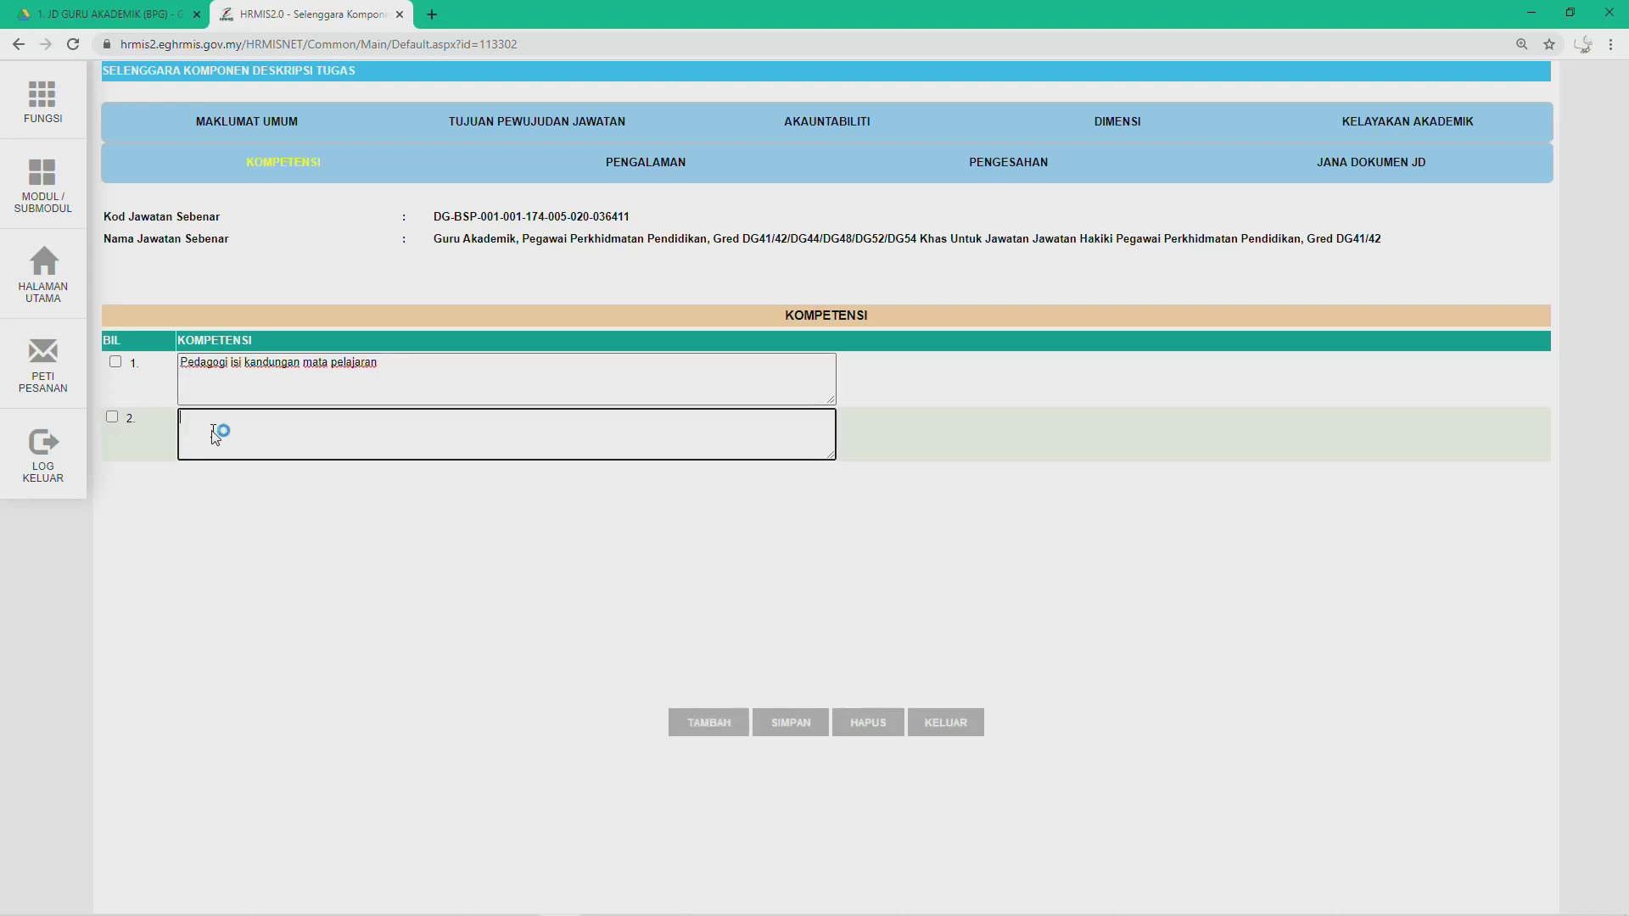
key(alt+Tab)
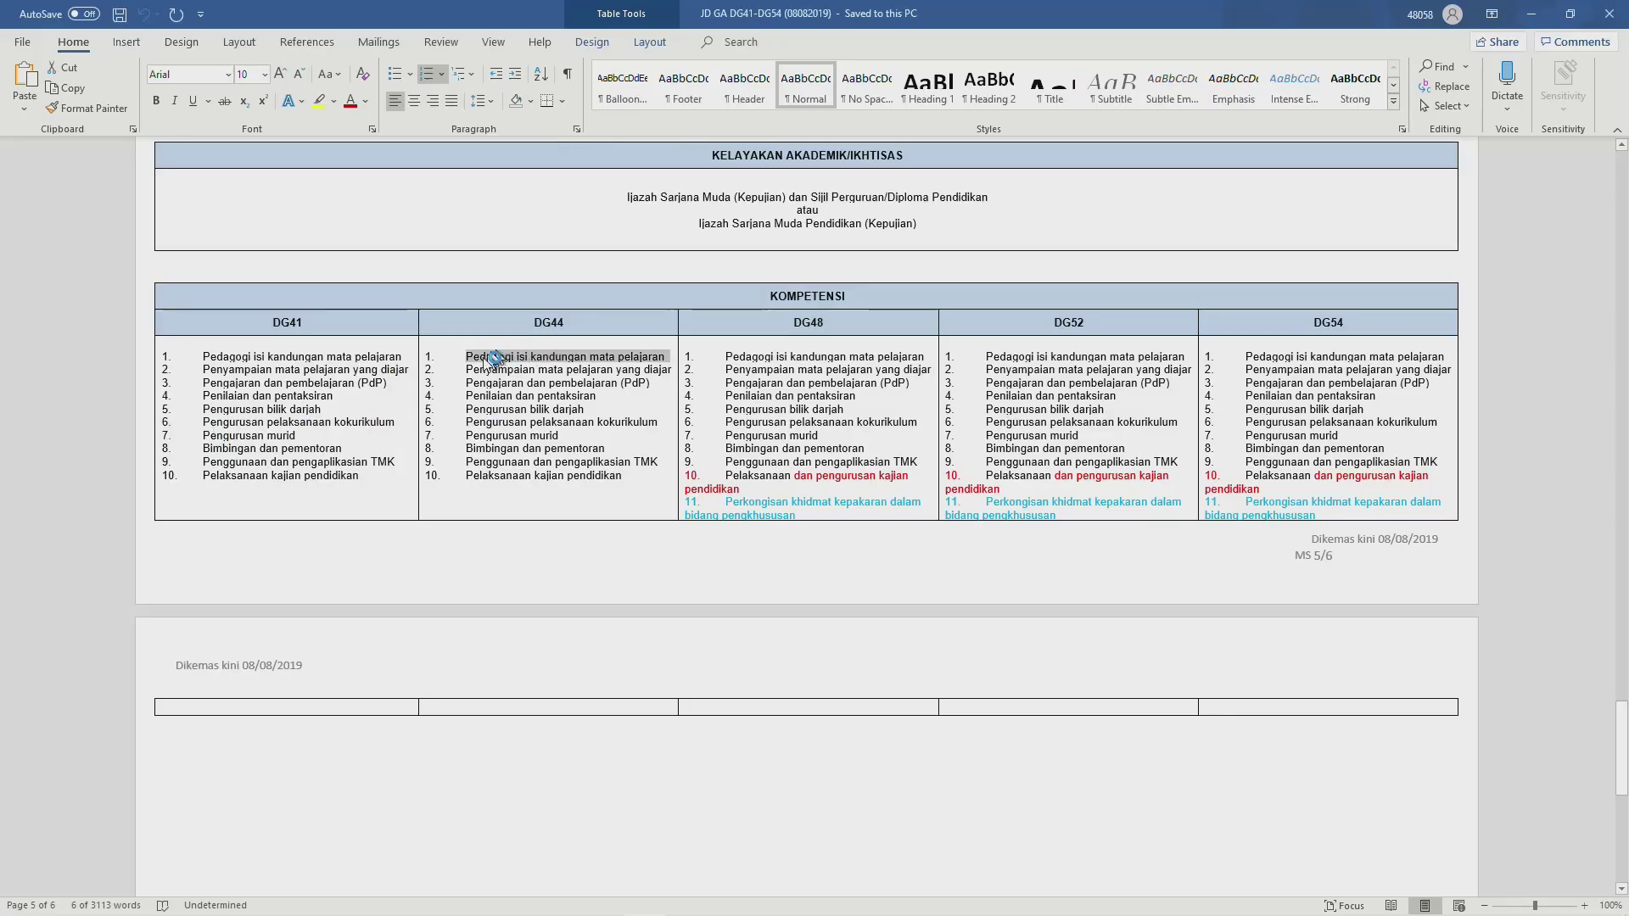
drag(468, 370, 665, 379)
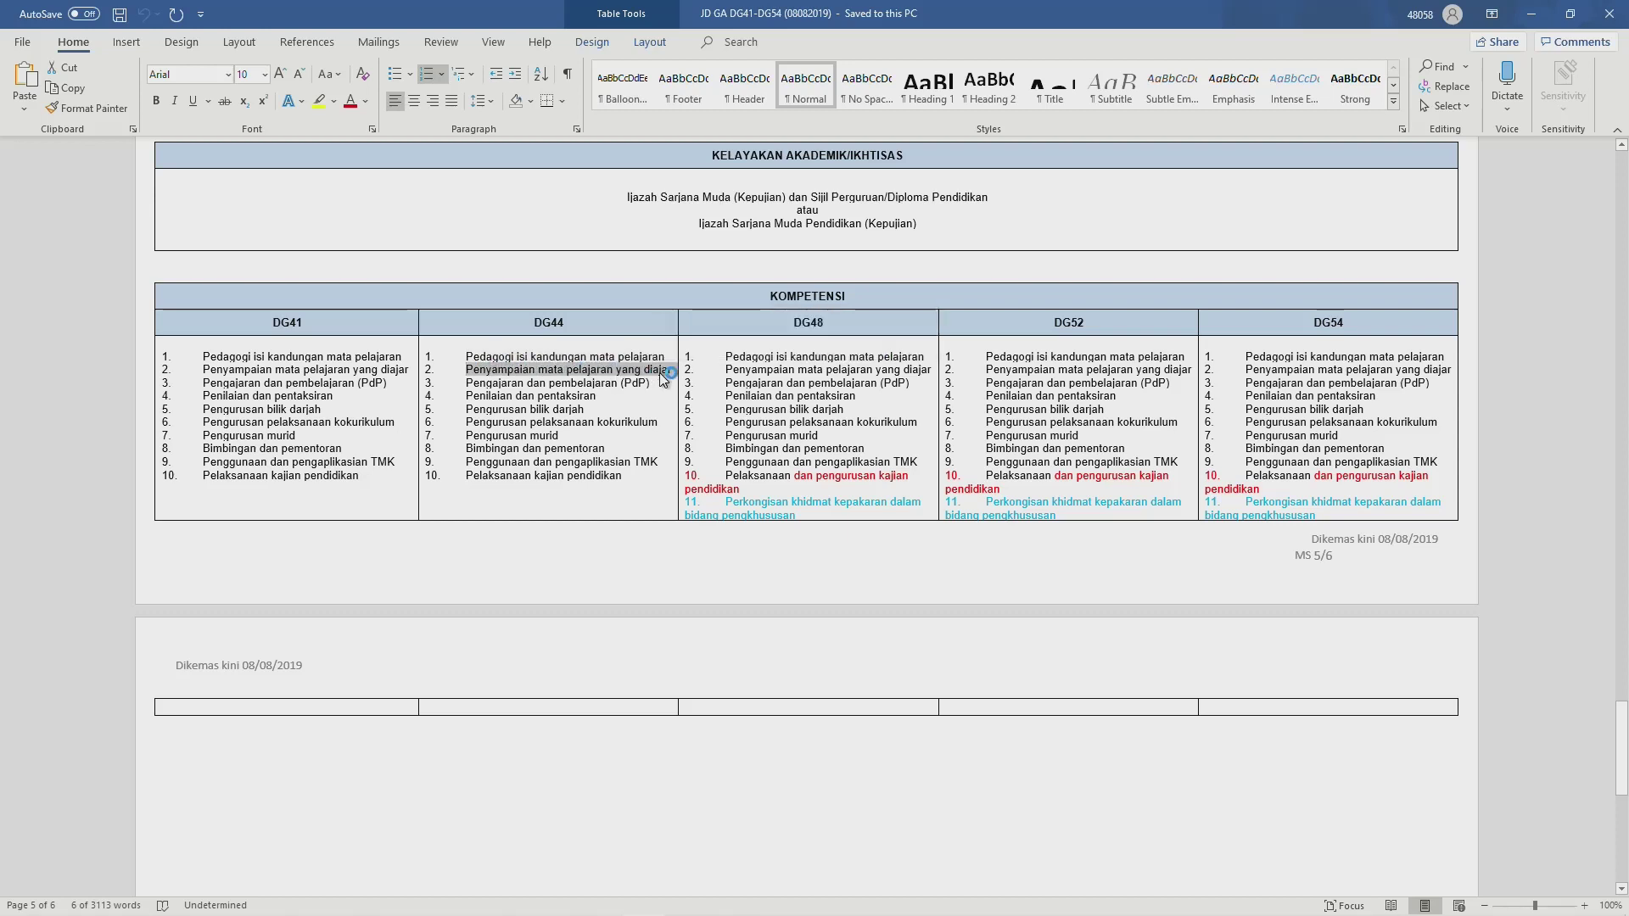
key(alt+Tab)
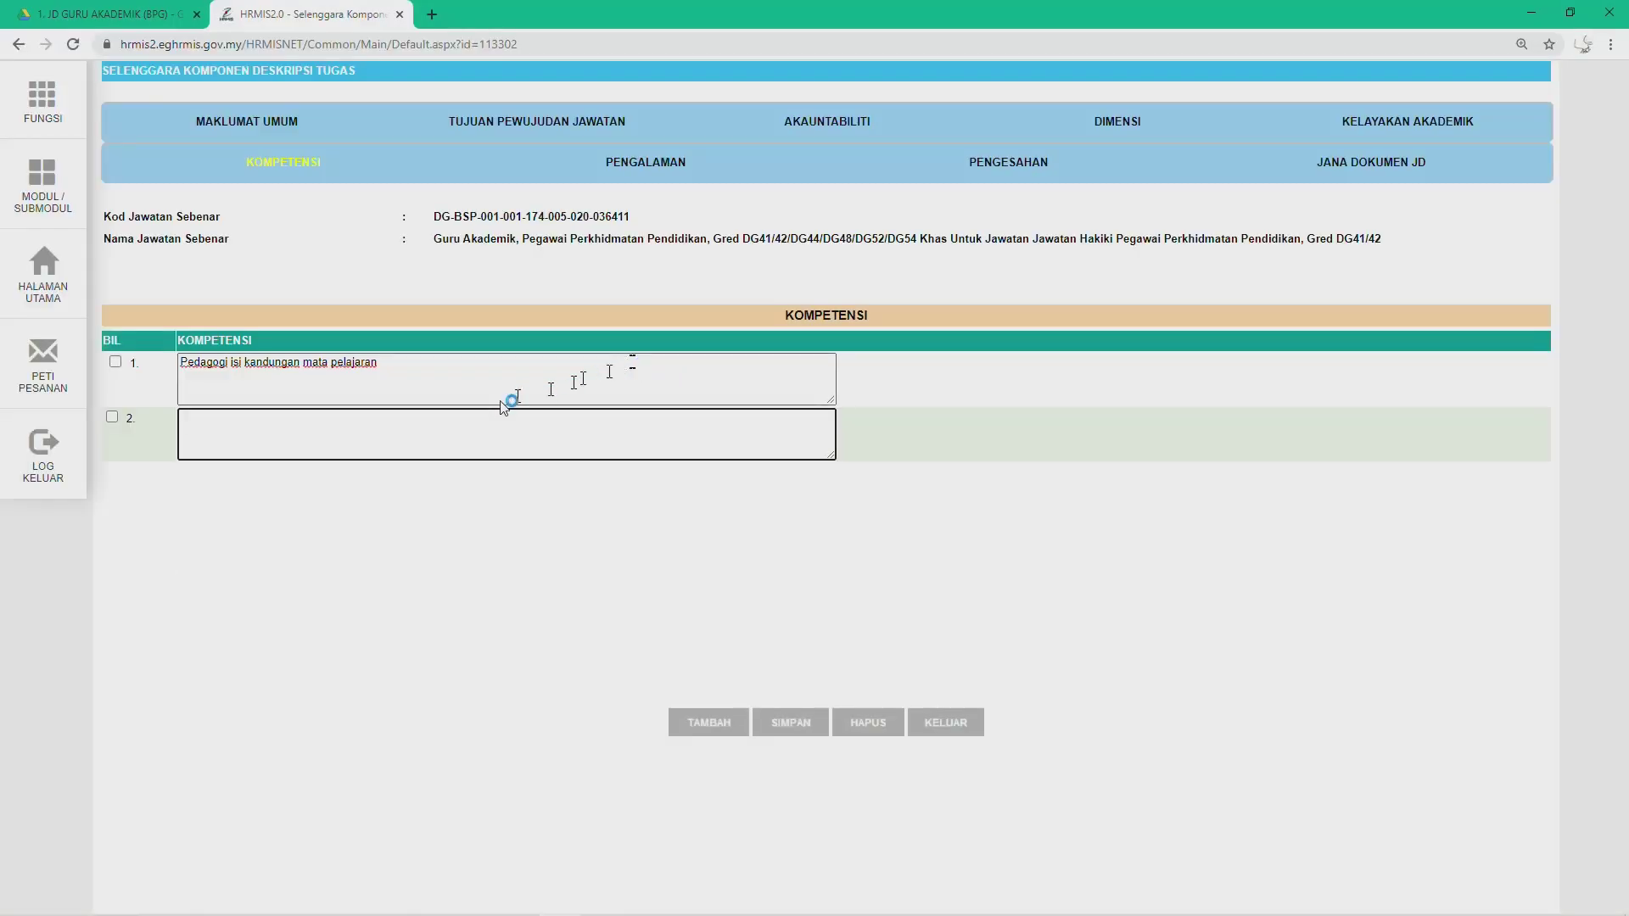
text(2.	Penyampaian mata pelajaran yang diajar)
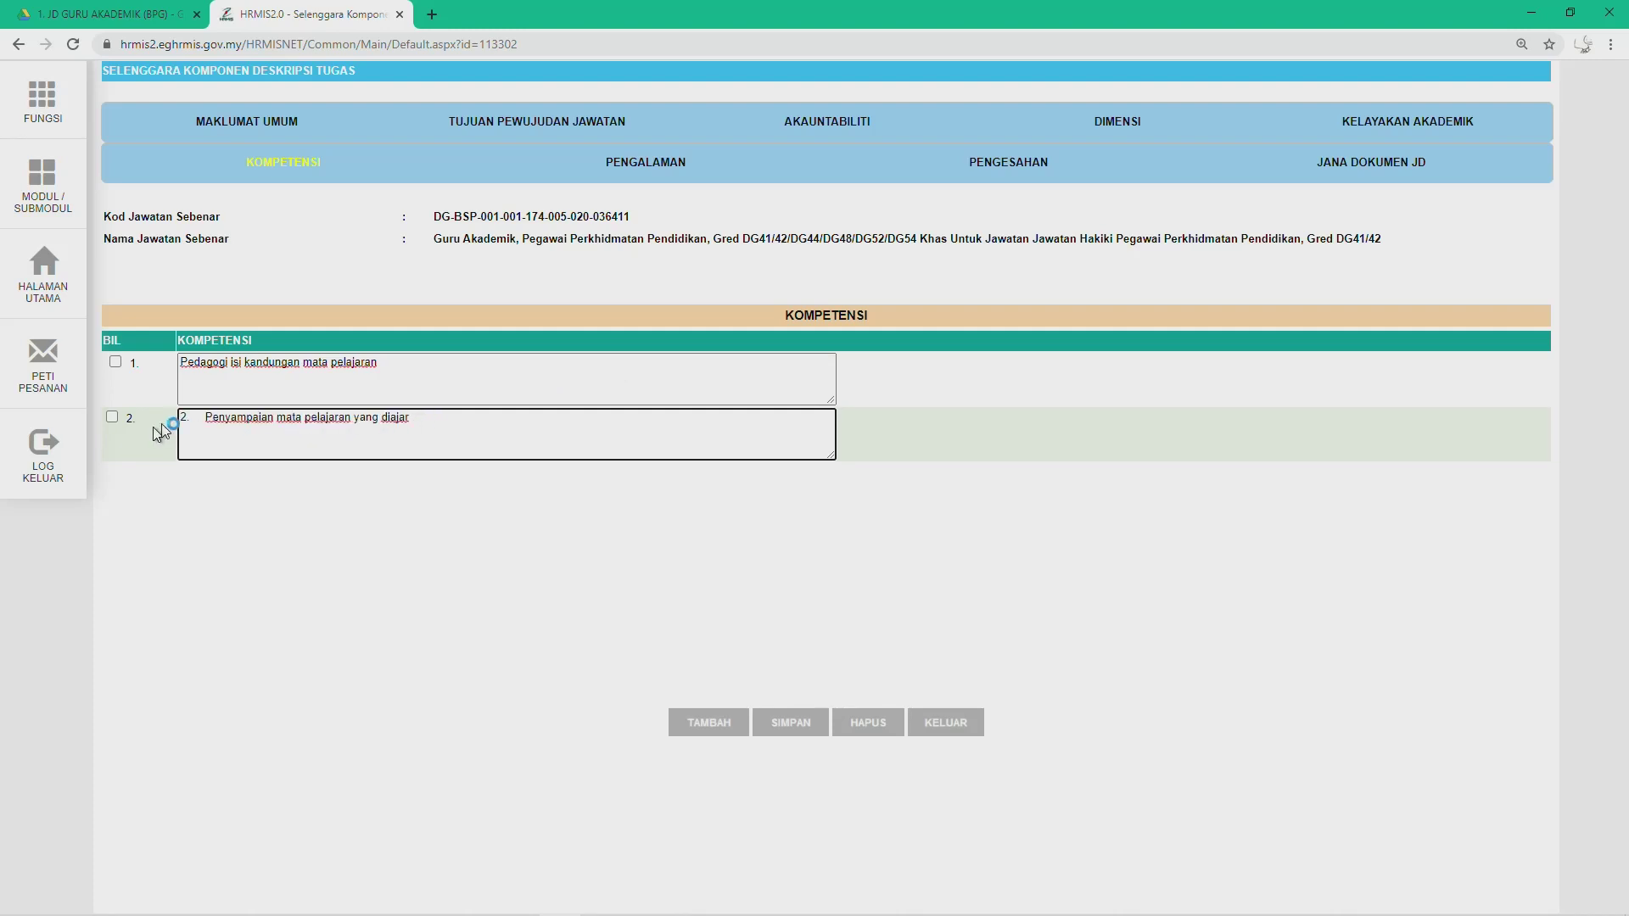
click(208, 419)
key(BackSpace)
key(BackSpace)
key(BackSpace)
Step: Add row 3 with 'Pengajaran dan pembelajaran (PdP)' copied from Word, without its number
click(708, 722)
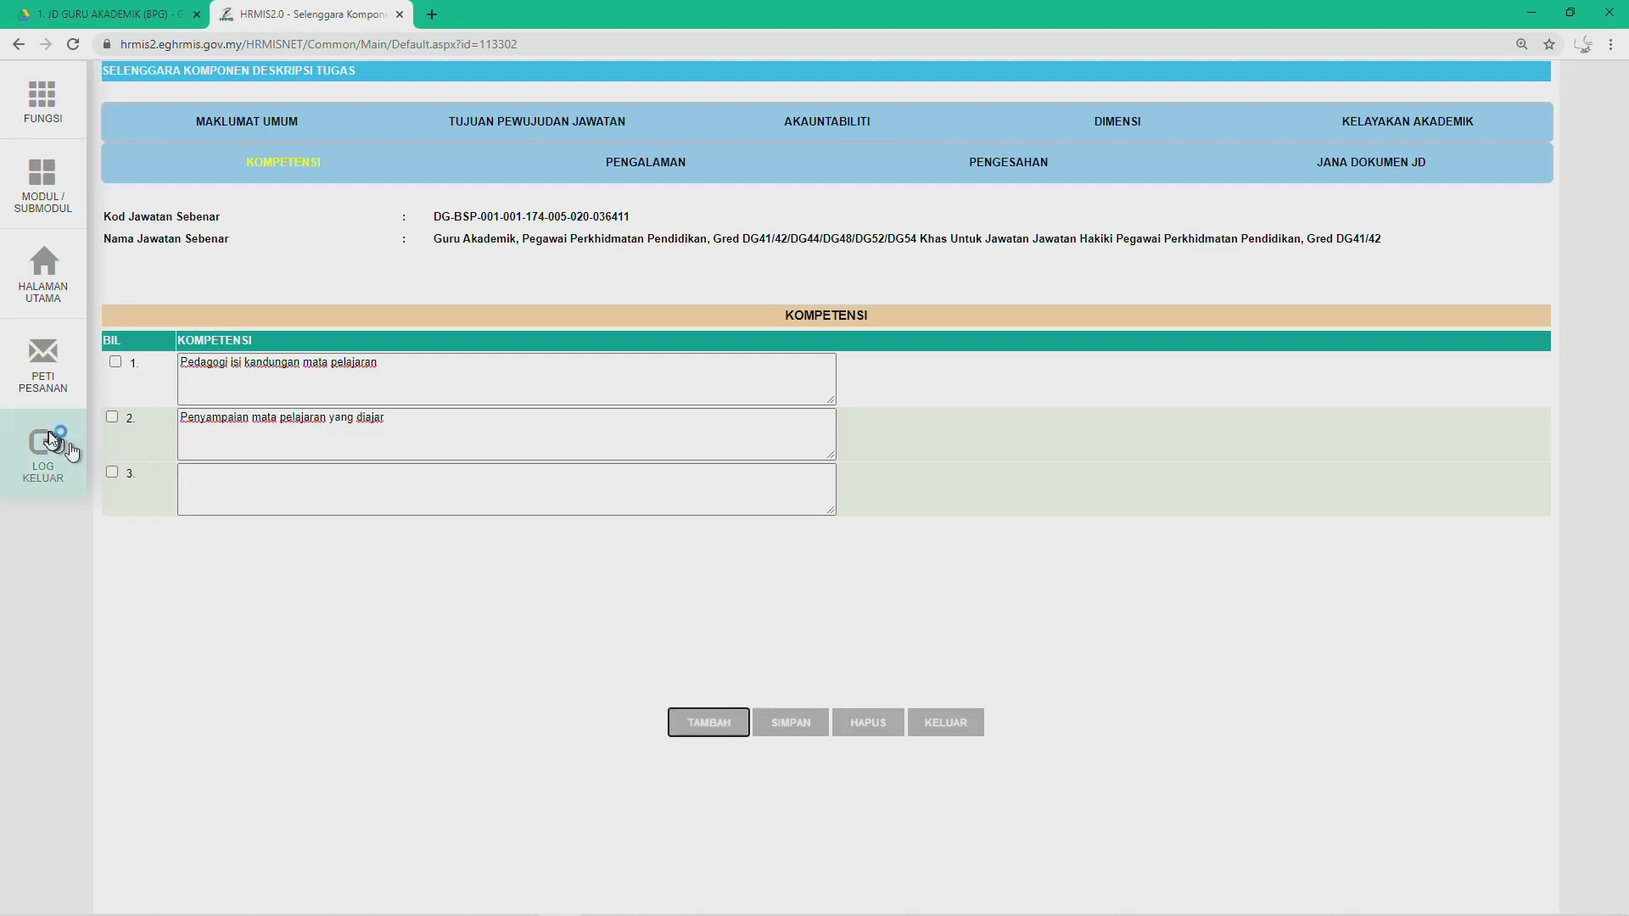
key(alt+Tab)
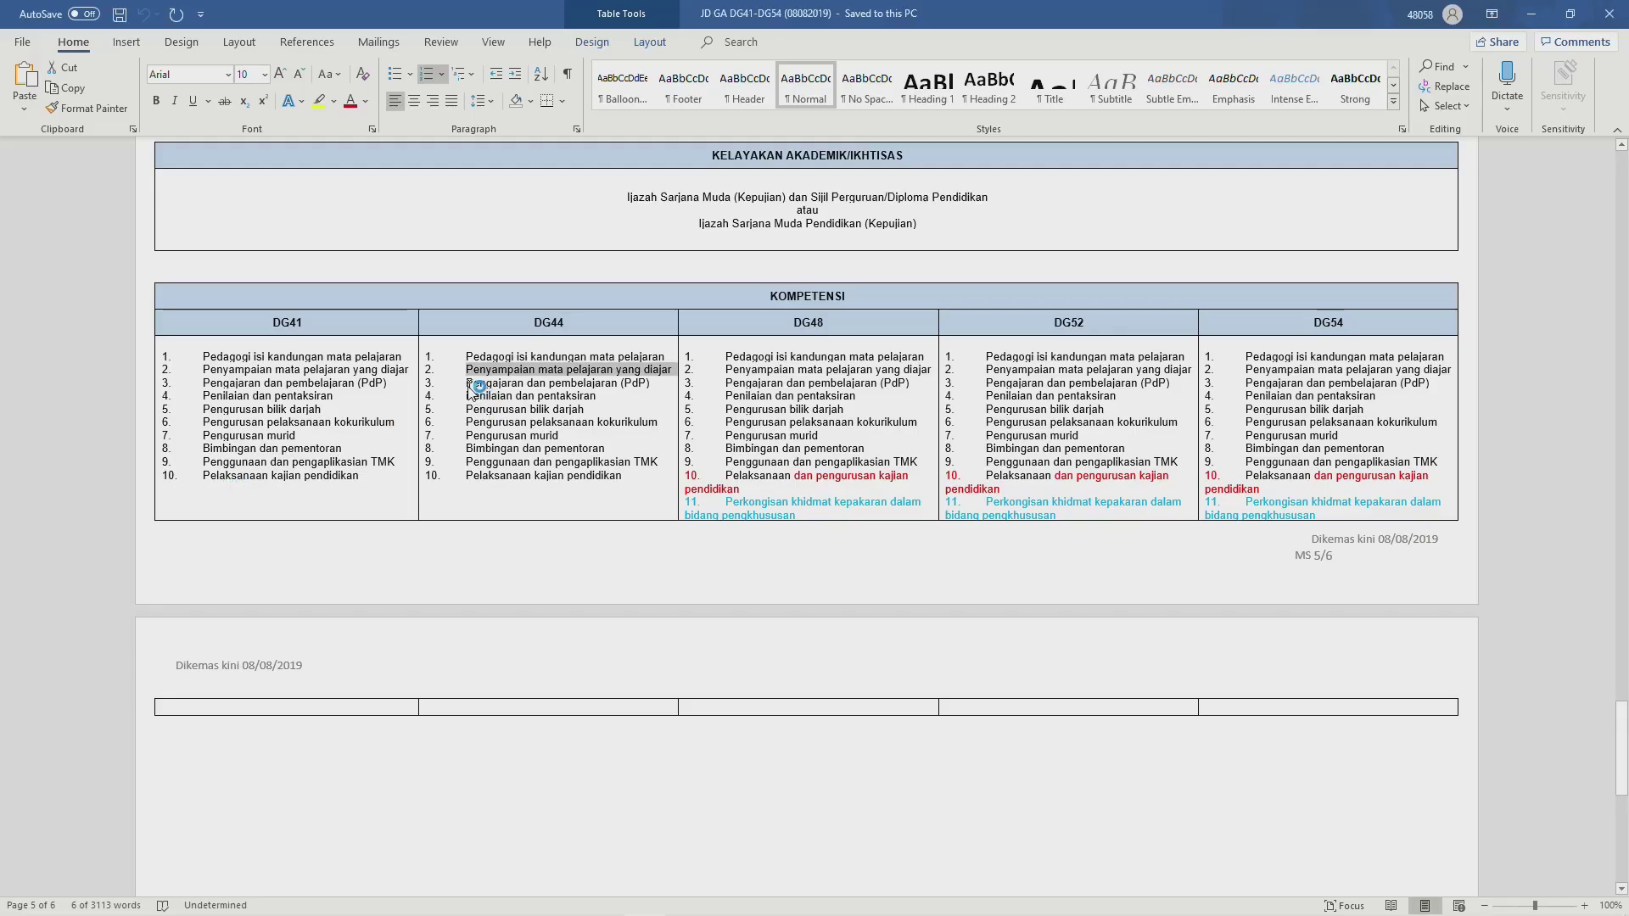
drag(467, 383, 649, 386)
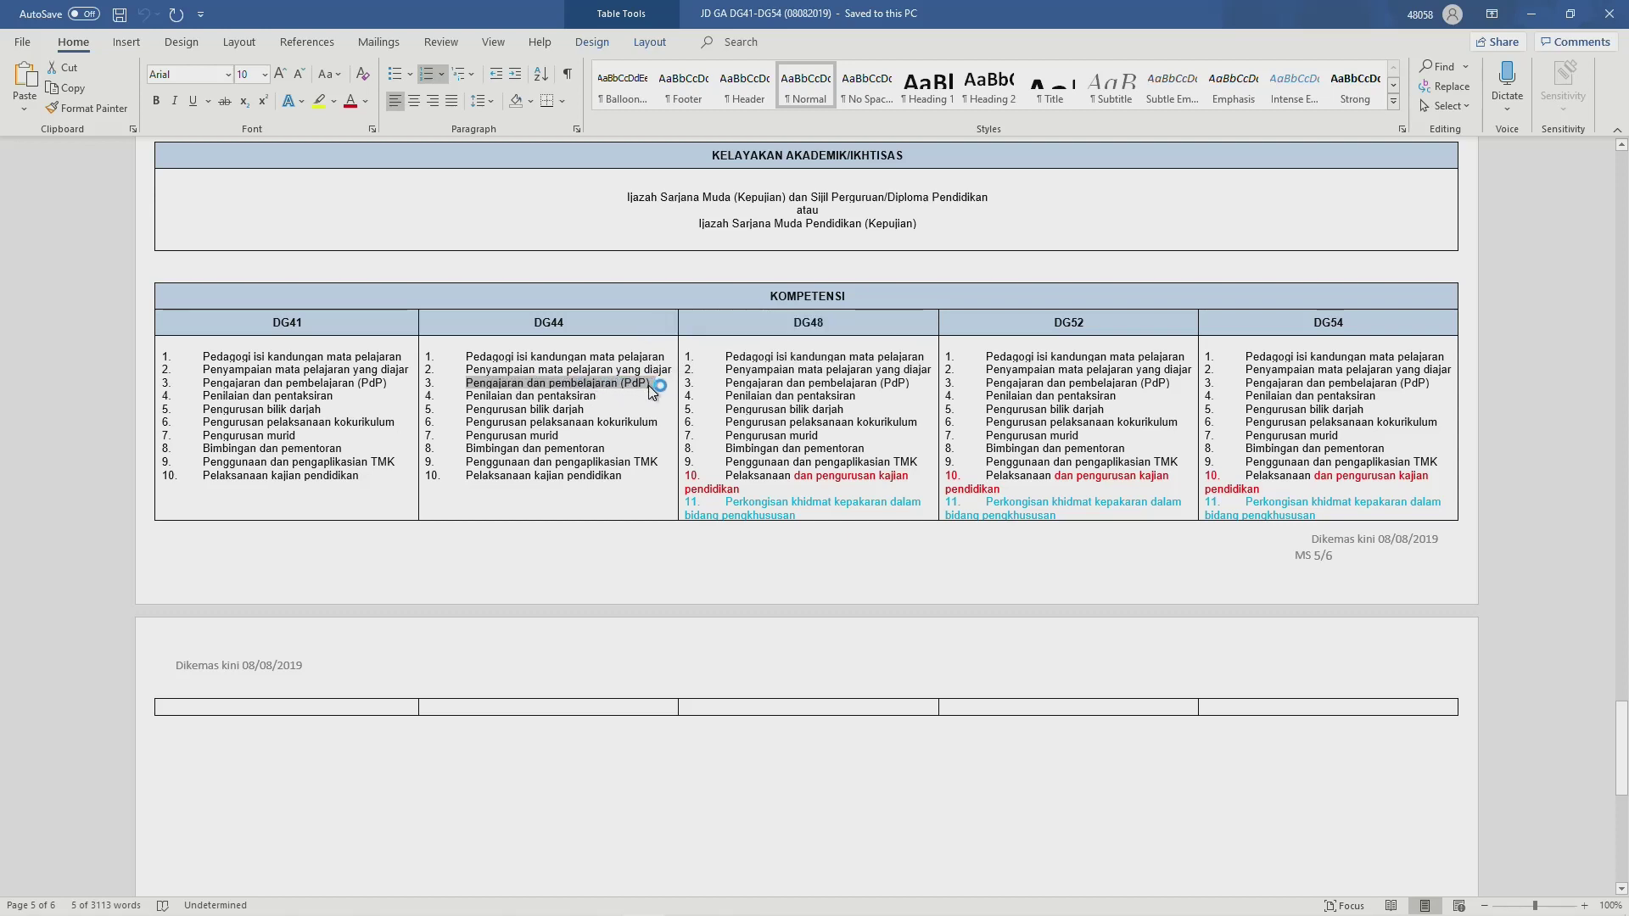
key(alt+Tab)
click(219, 473)
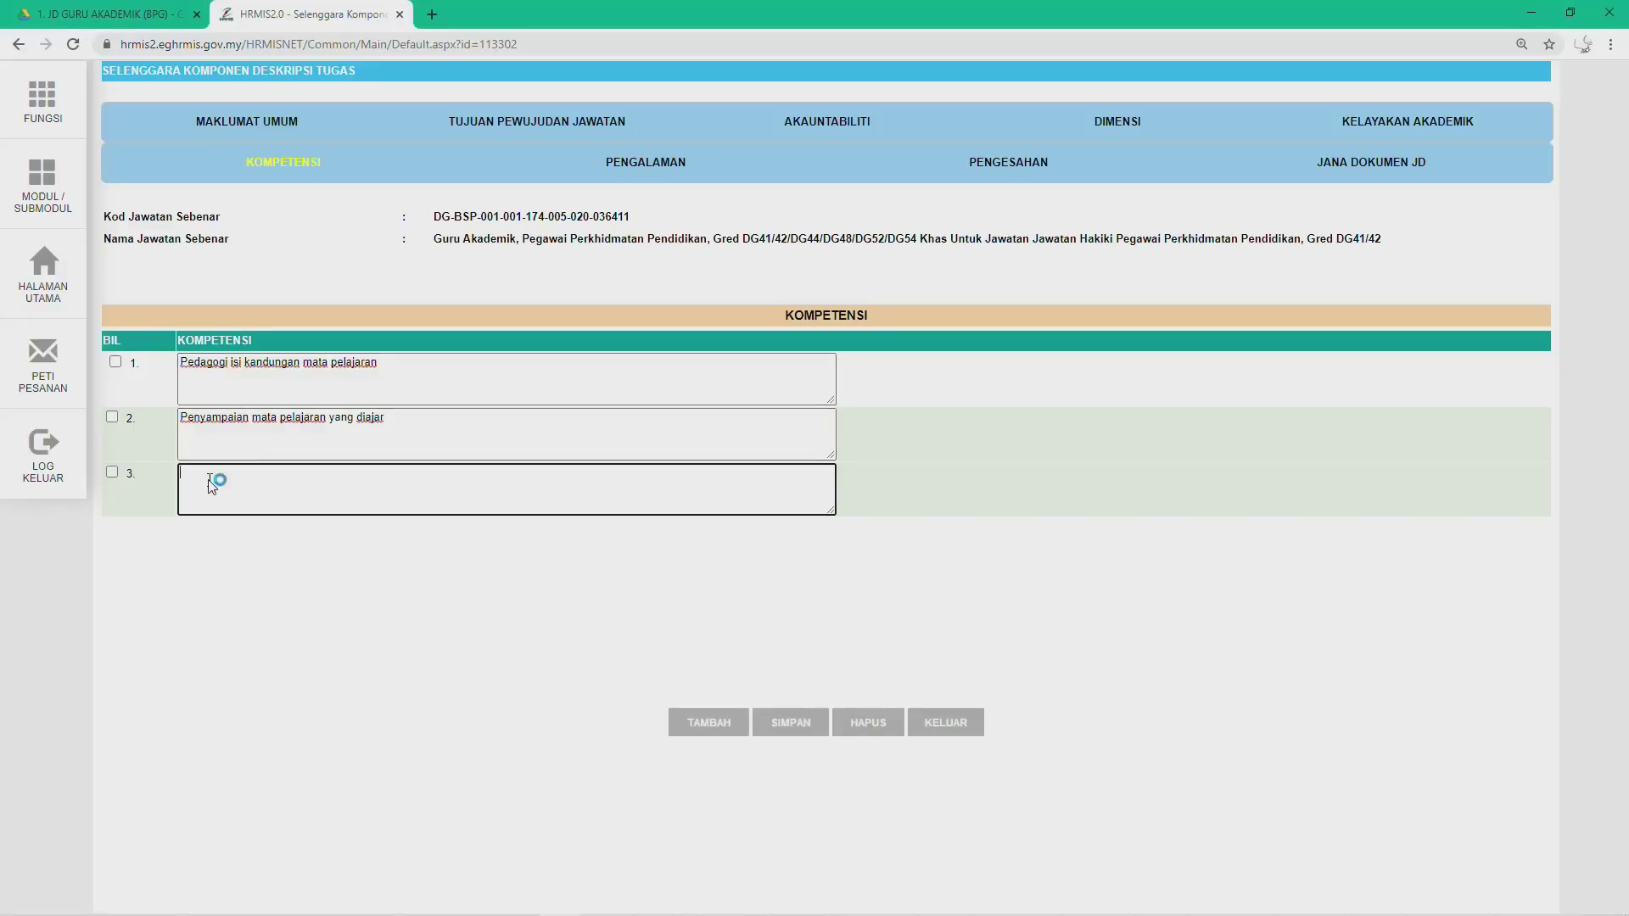
text(3.	Pengajaran dan pembelajaran (PdP))
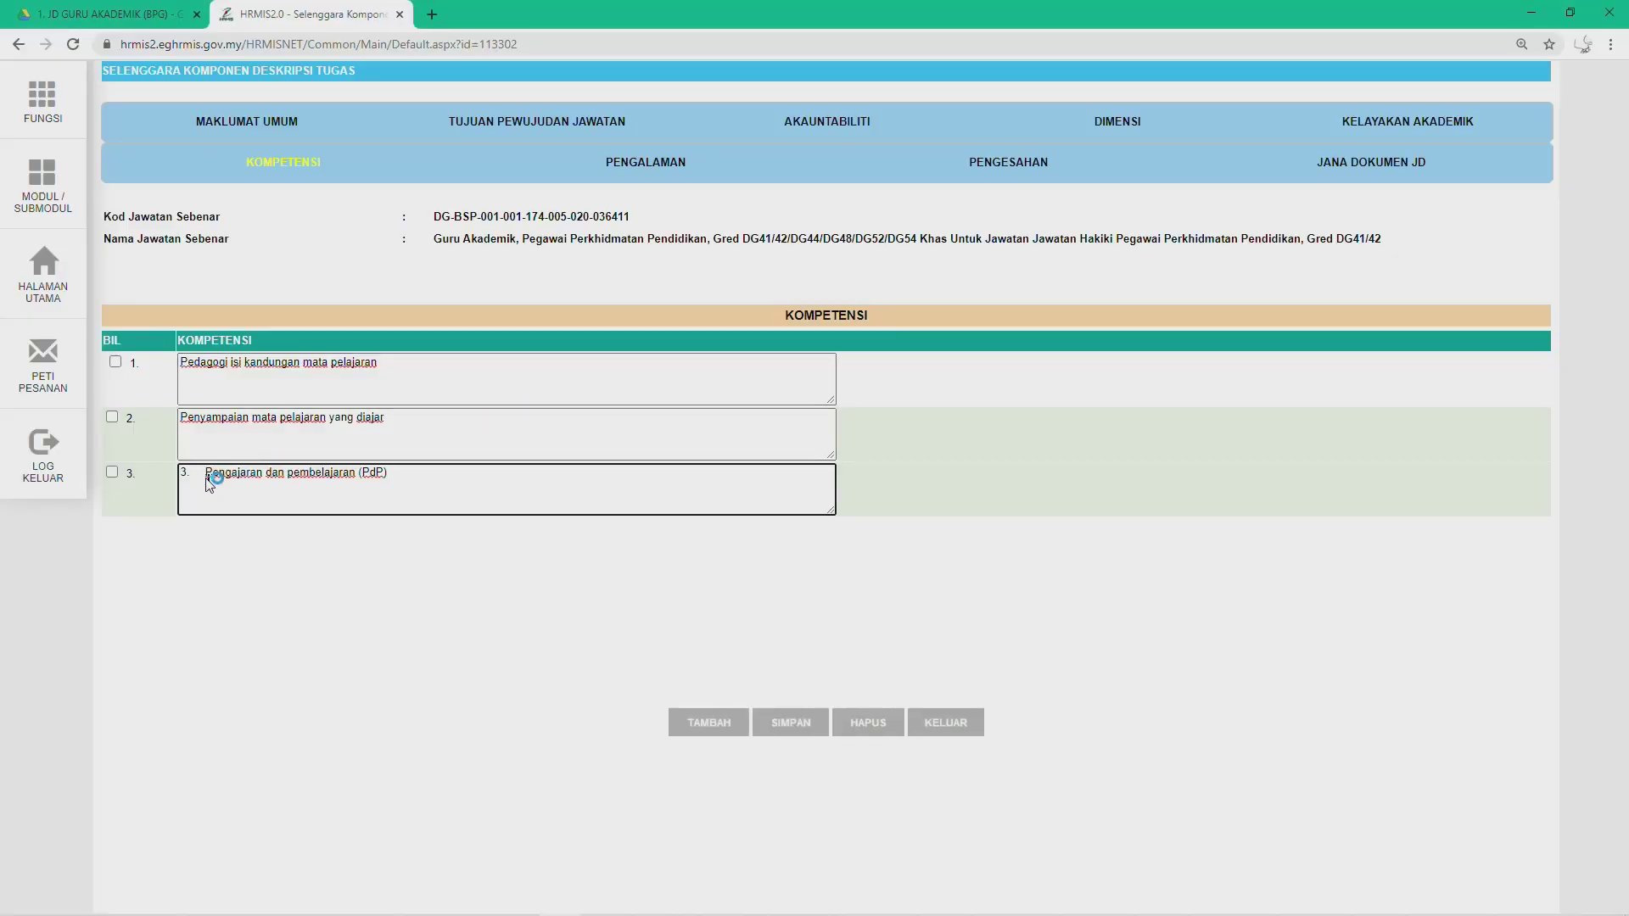
key(Home)
key(Delete)
key(Delete)
key(Delete)
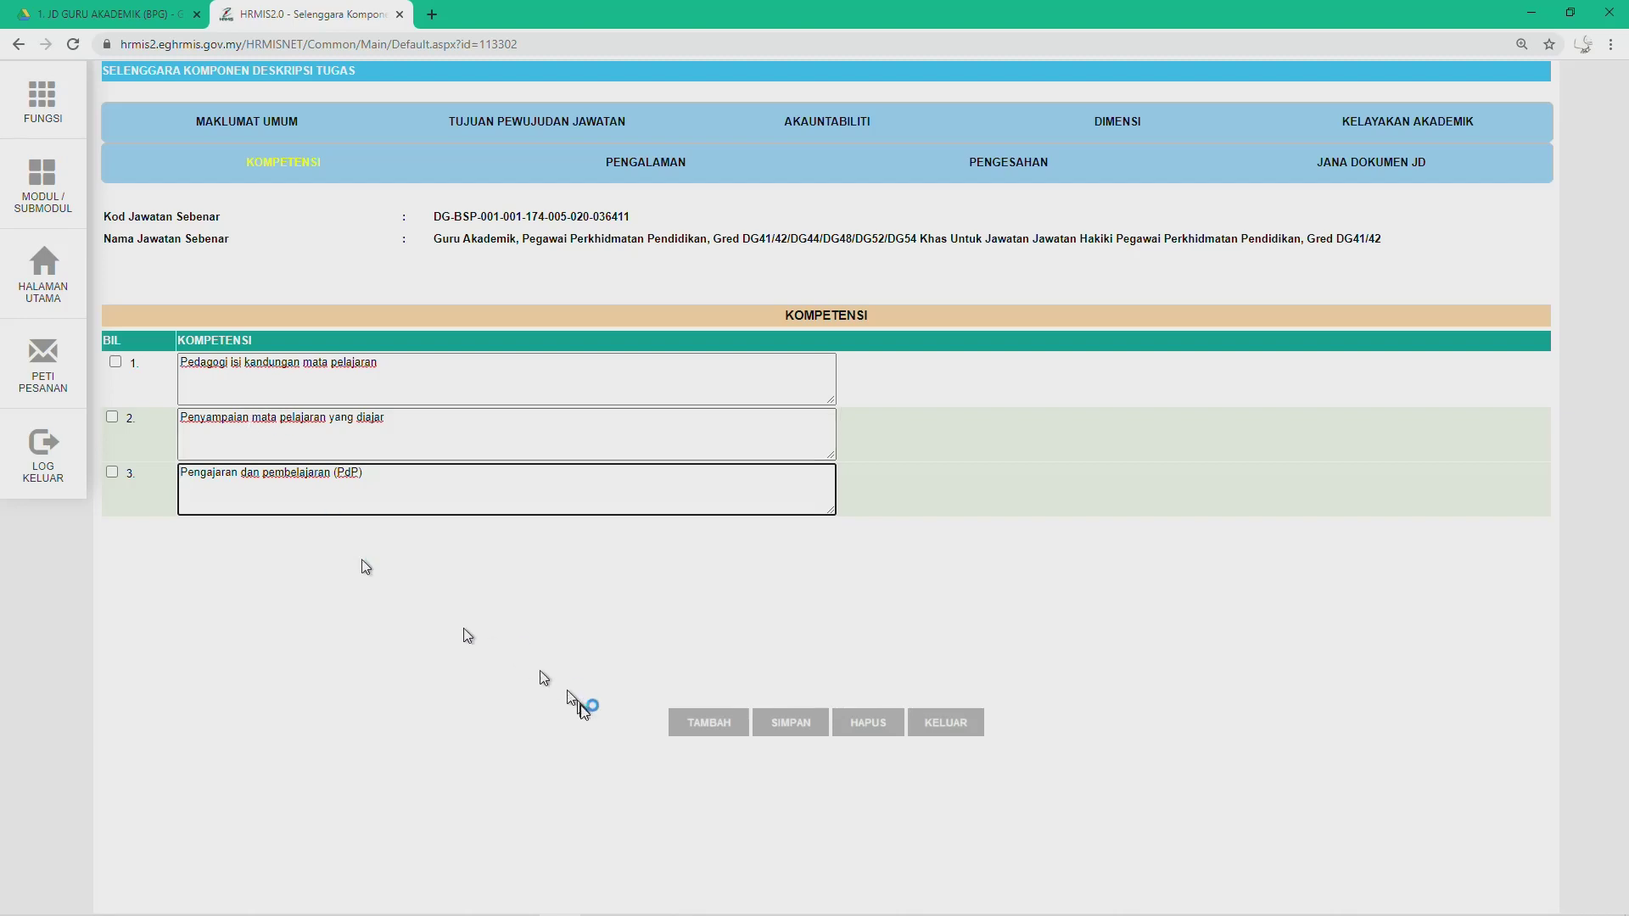
Step: Add row 4 with 'Penilaian dan pentaksiran' copied from Word, deleting the 4. numbering
click(710, 722)
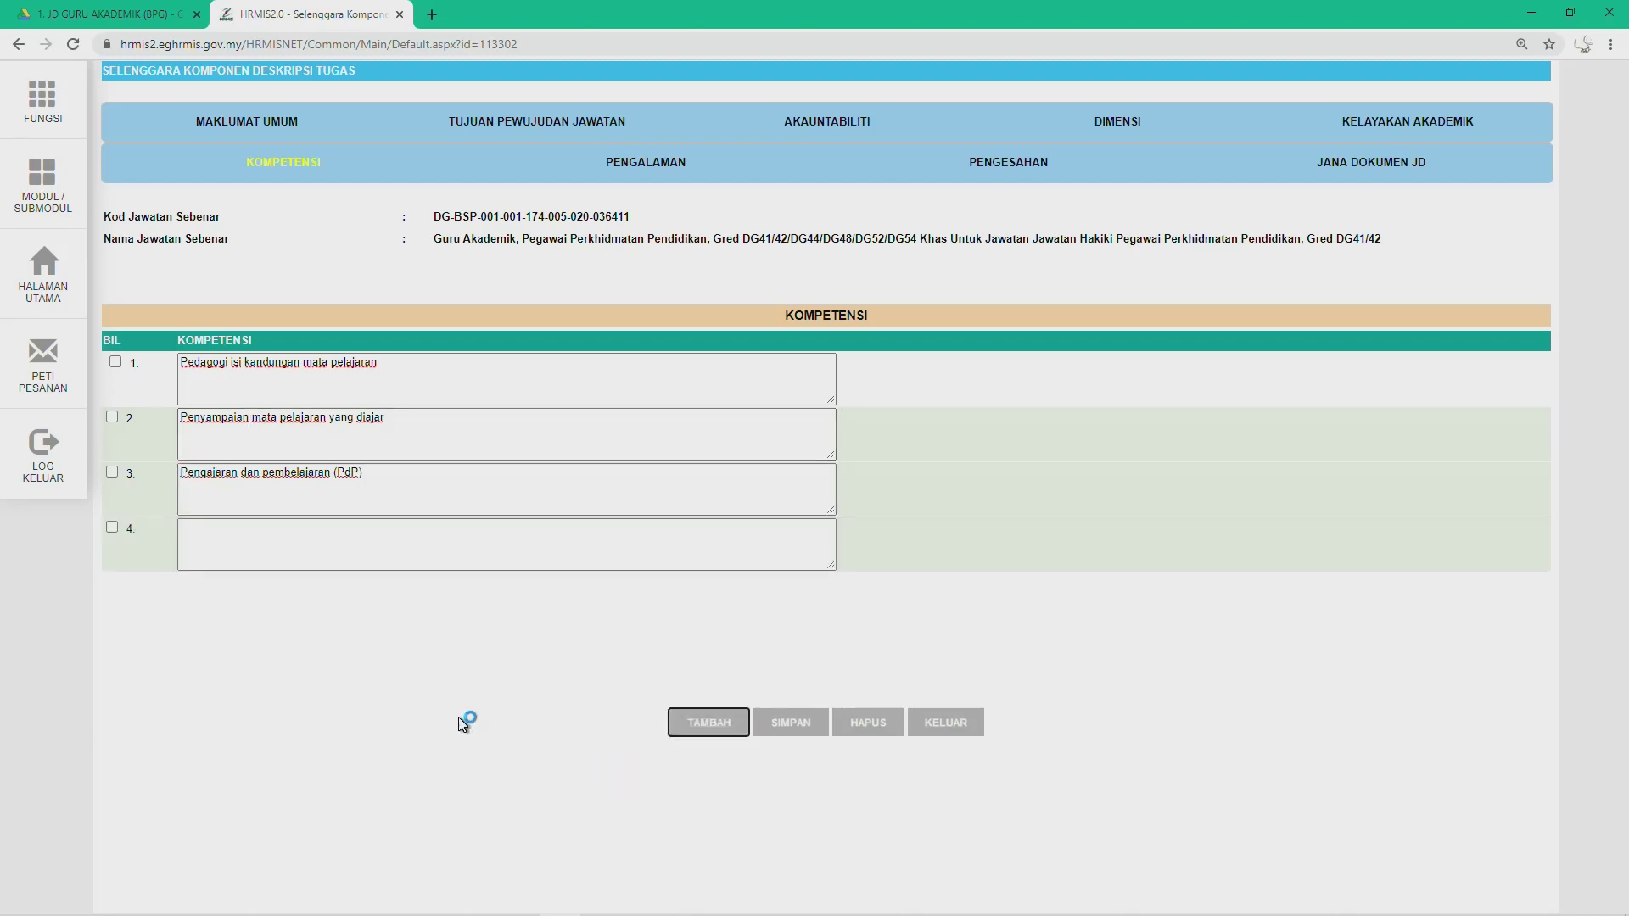
key(alt+Tab)
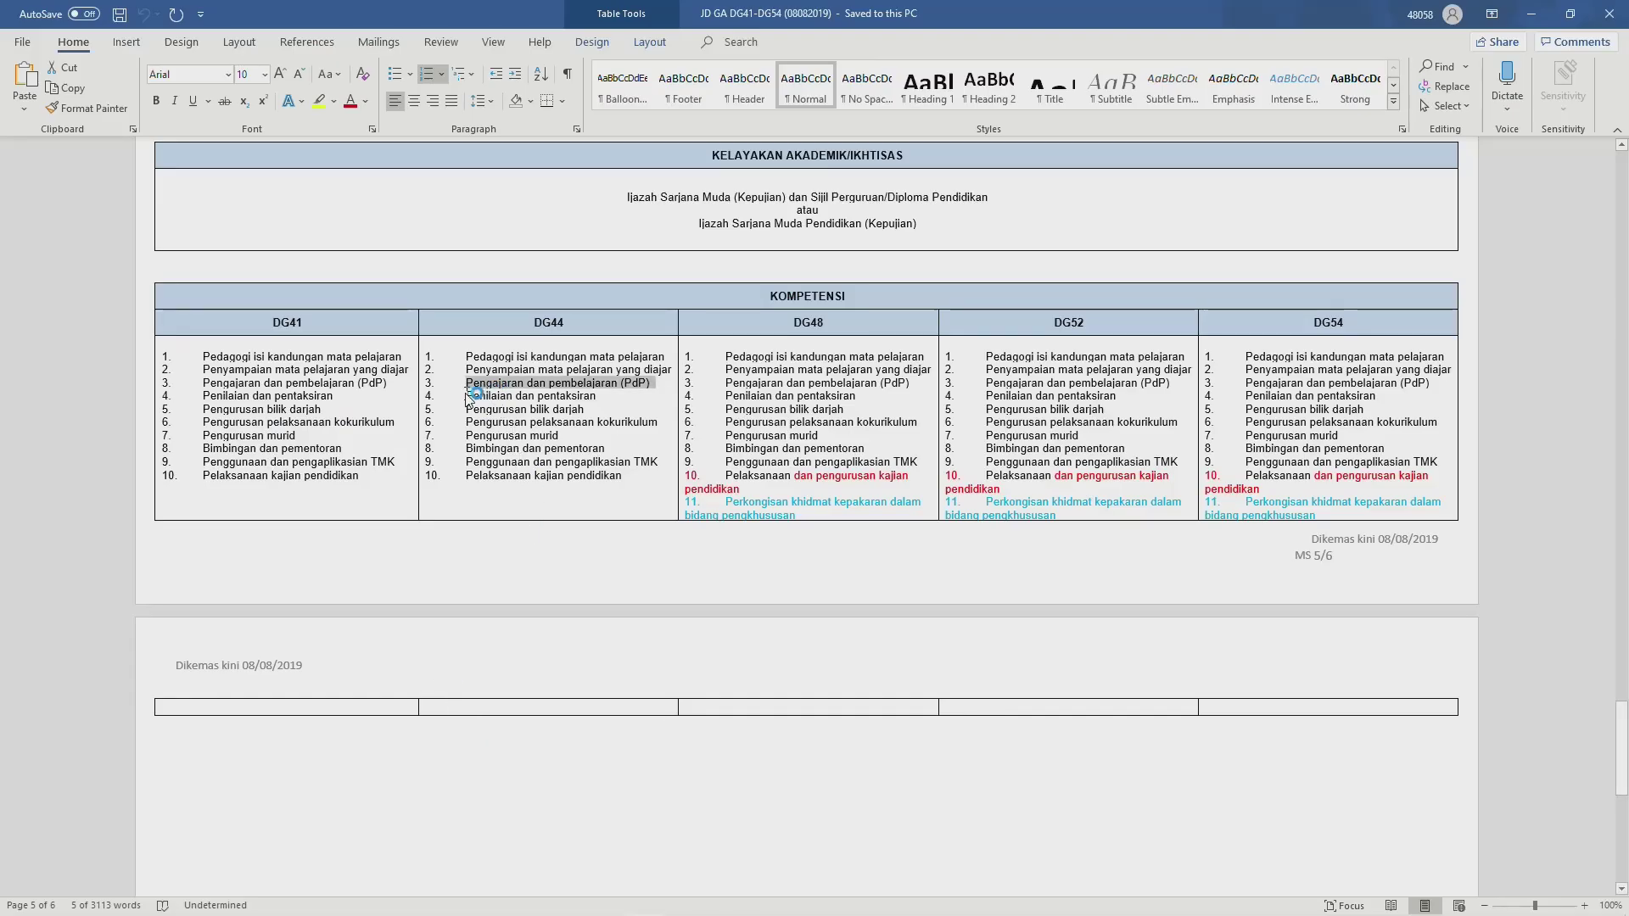
drag(467, 396, 598, 399)
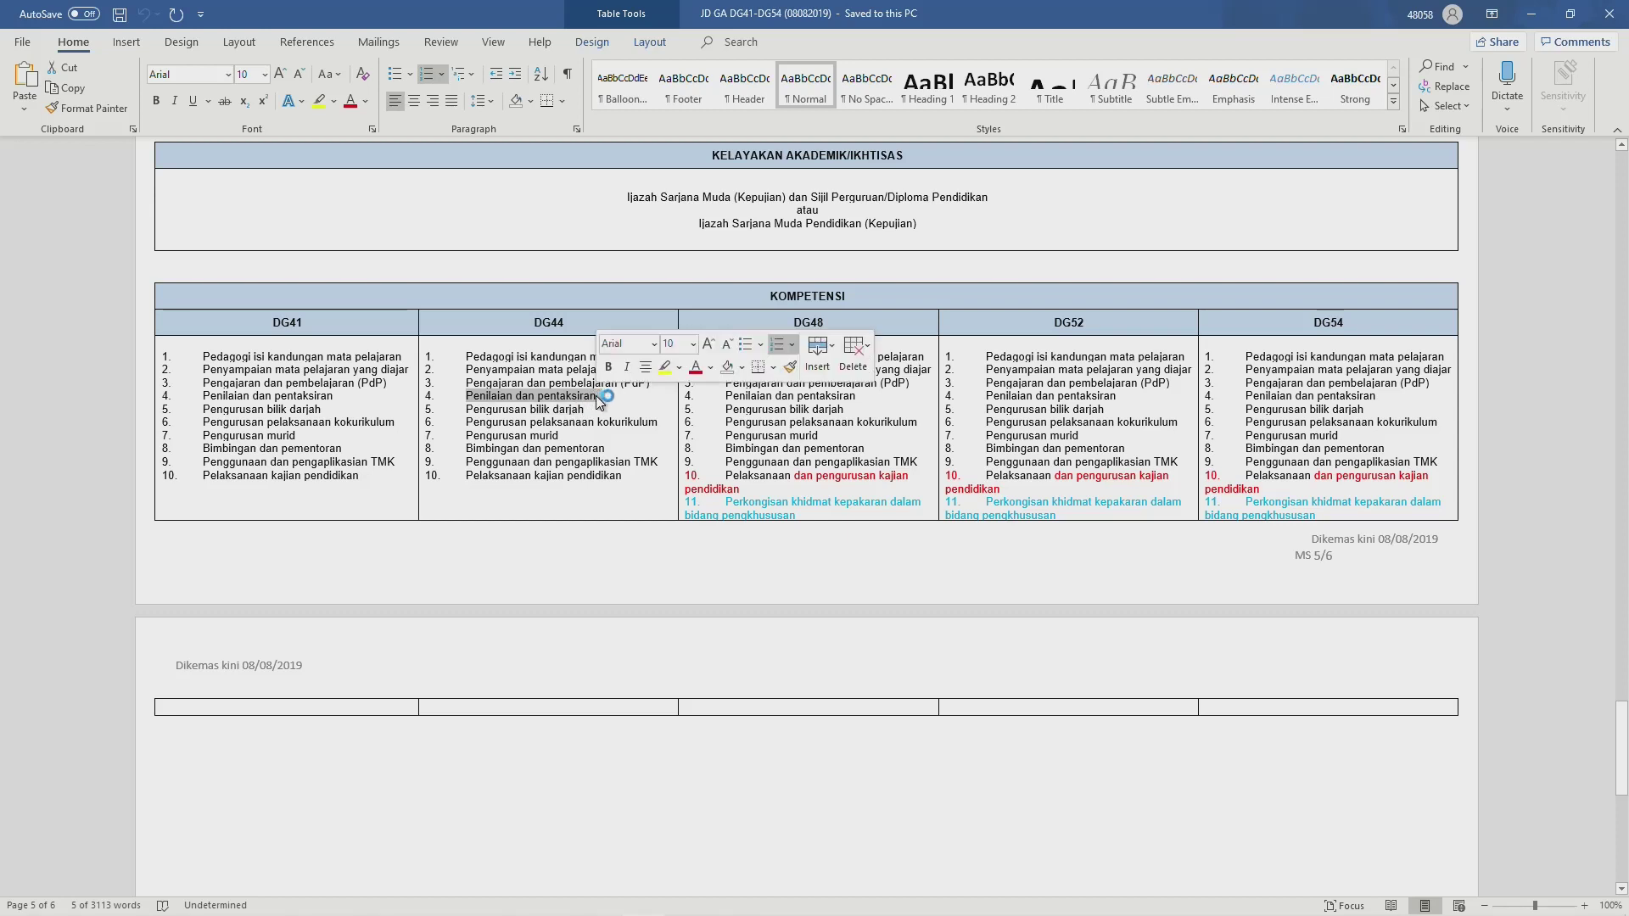
key(alt+Tab)
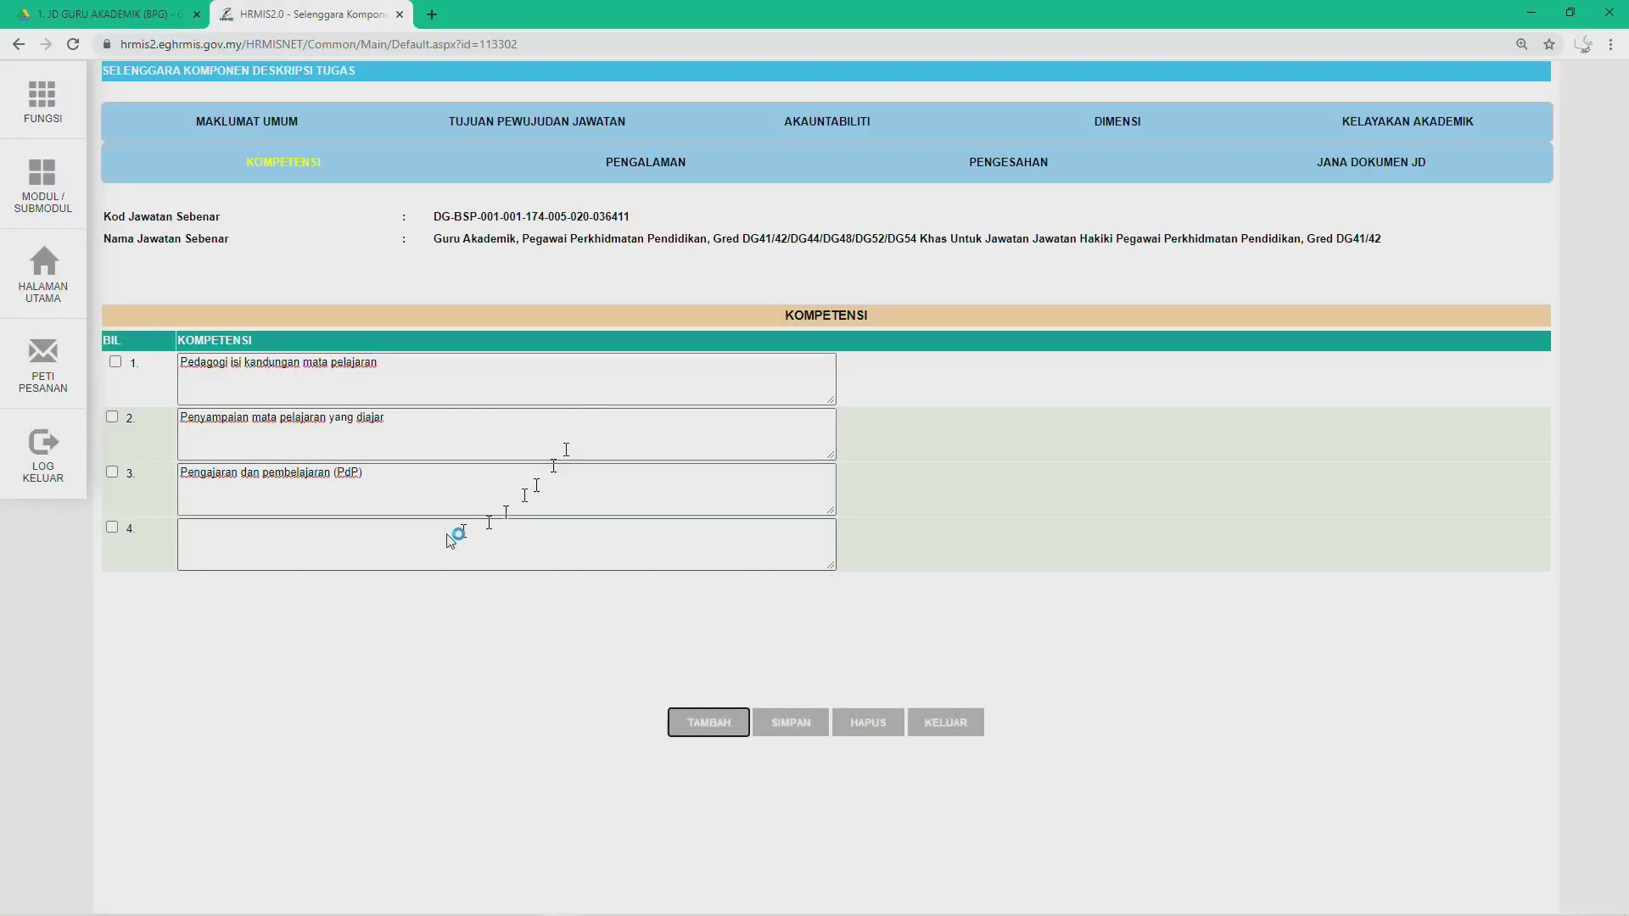
click(263, 542)
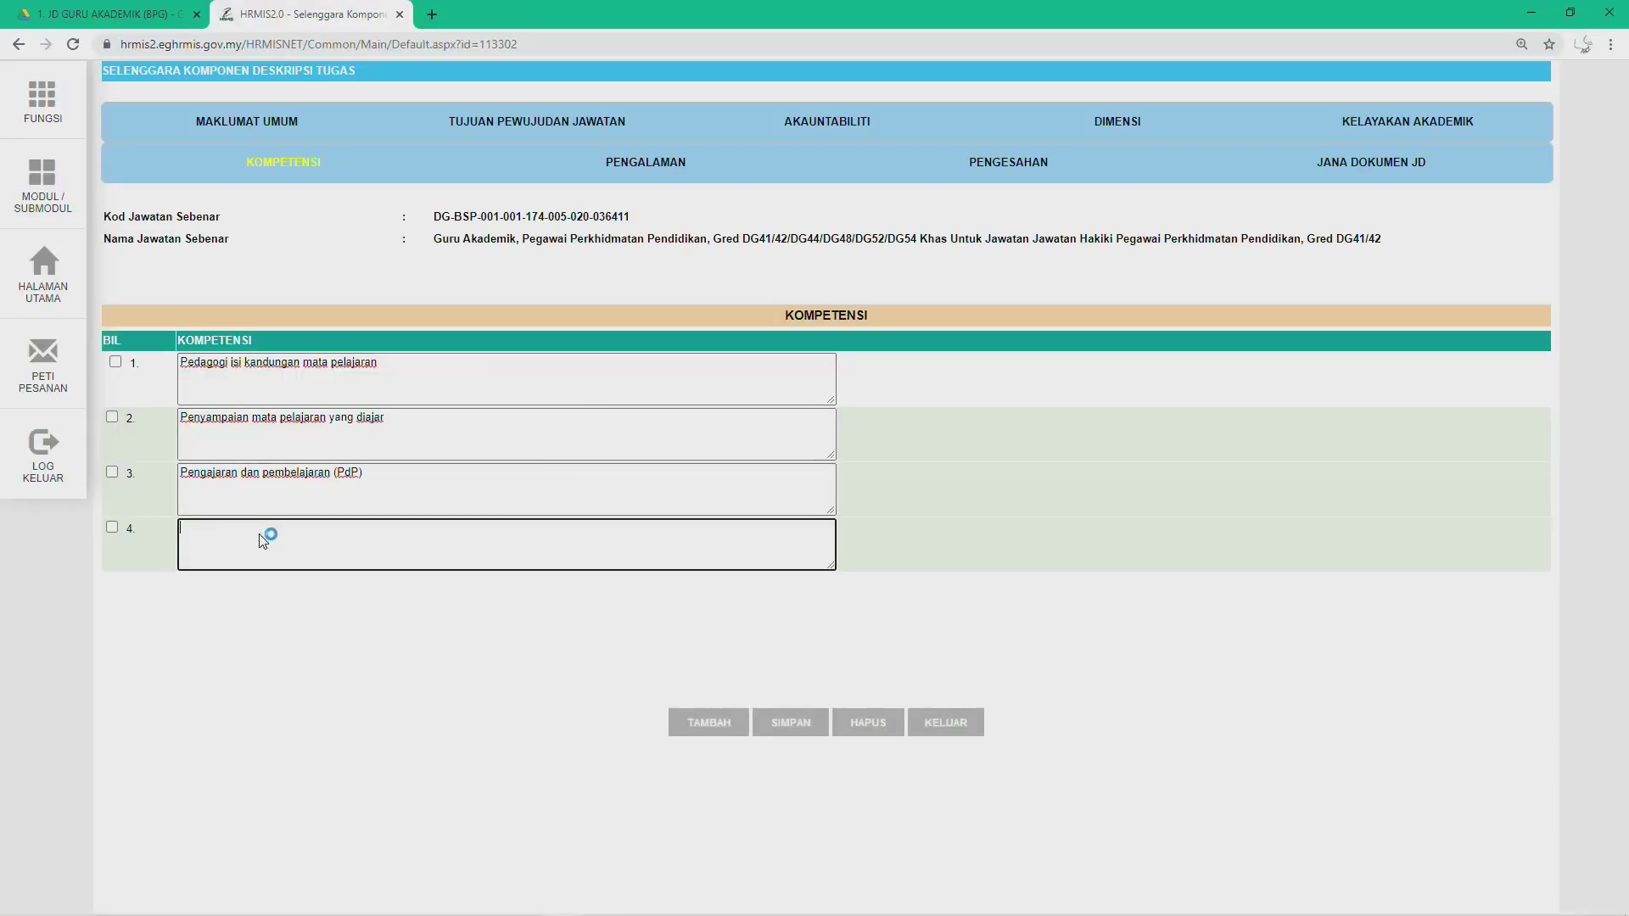
text(4.	Penilaian dan pentaksiran)
click(208, 533)
key(BackSpace)
key(BackSpace)
key(BackSpace)
Step: Paste DG44 competencies 5 to 10 together into row 5 and add more empty rows
click(679, 722)
key(alt+Tab)
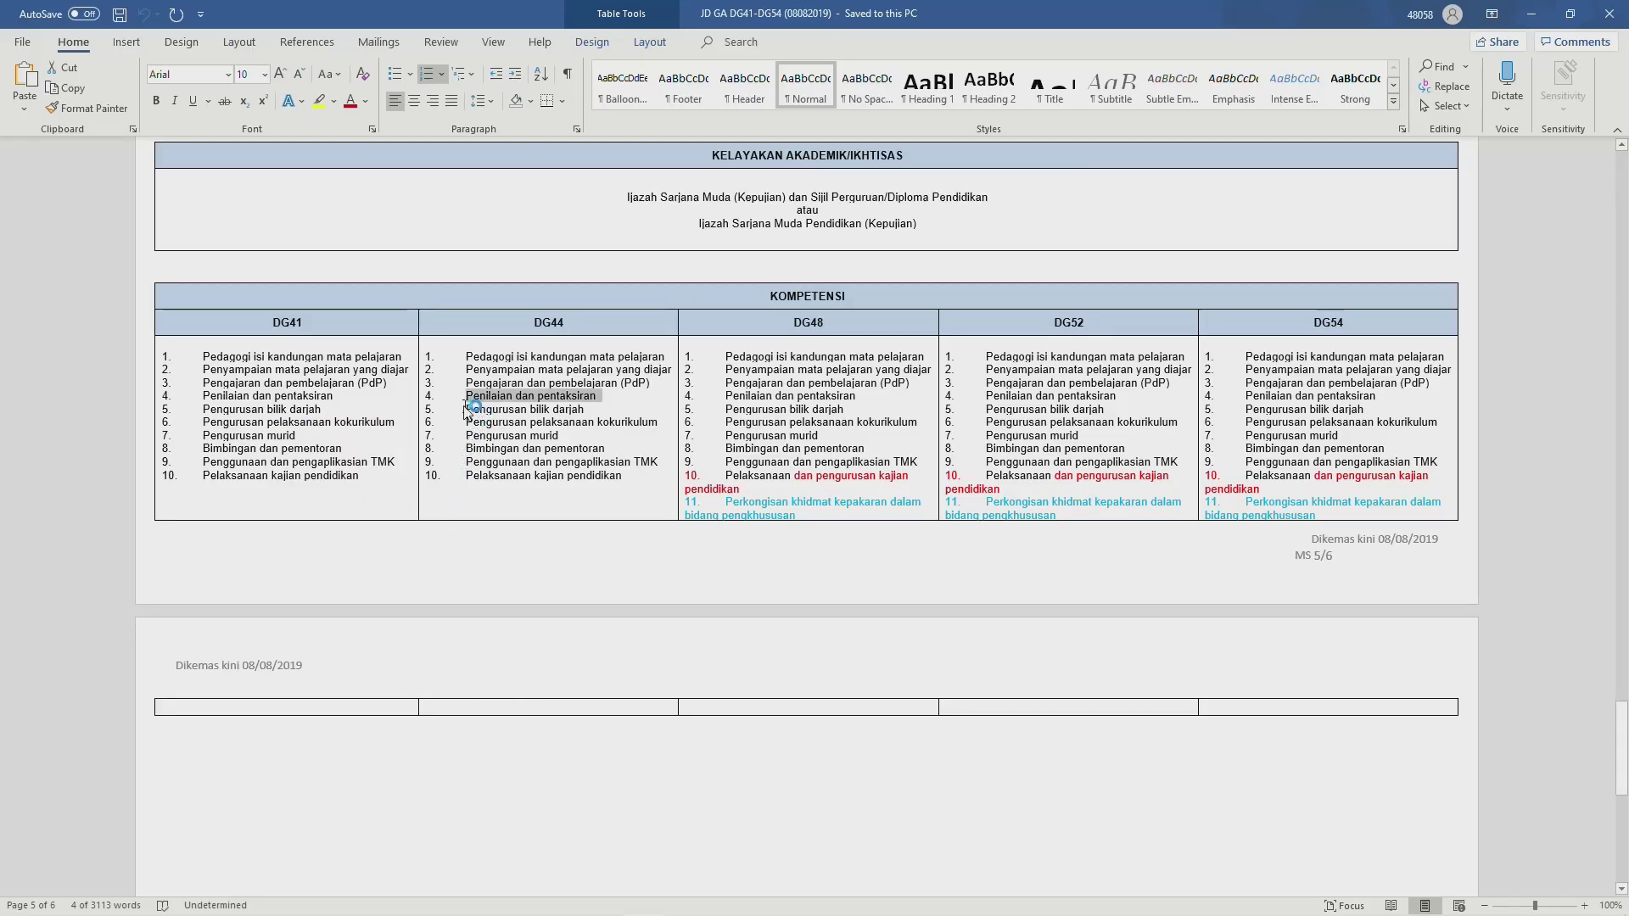
drag(468, 410, 616, 492)
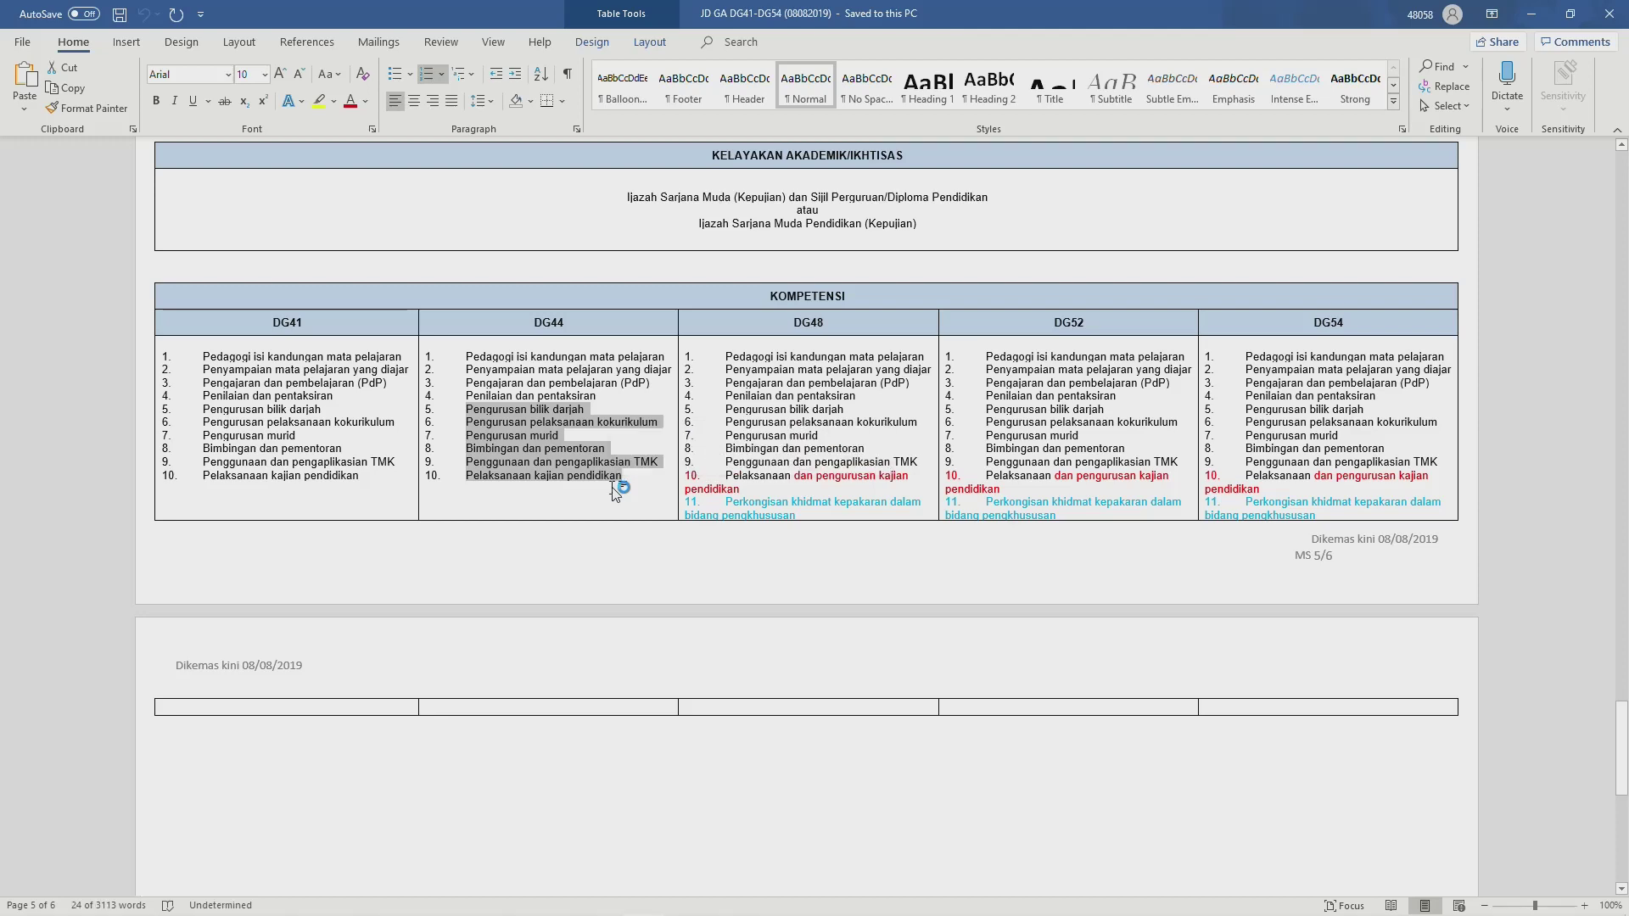
key(alt+Tab)
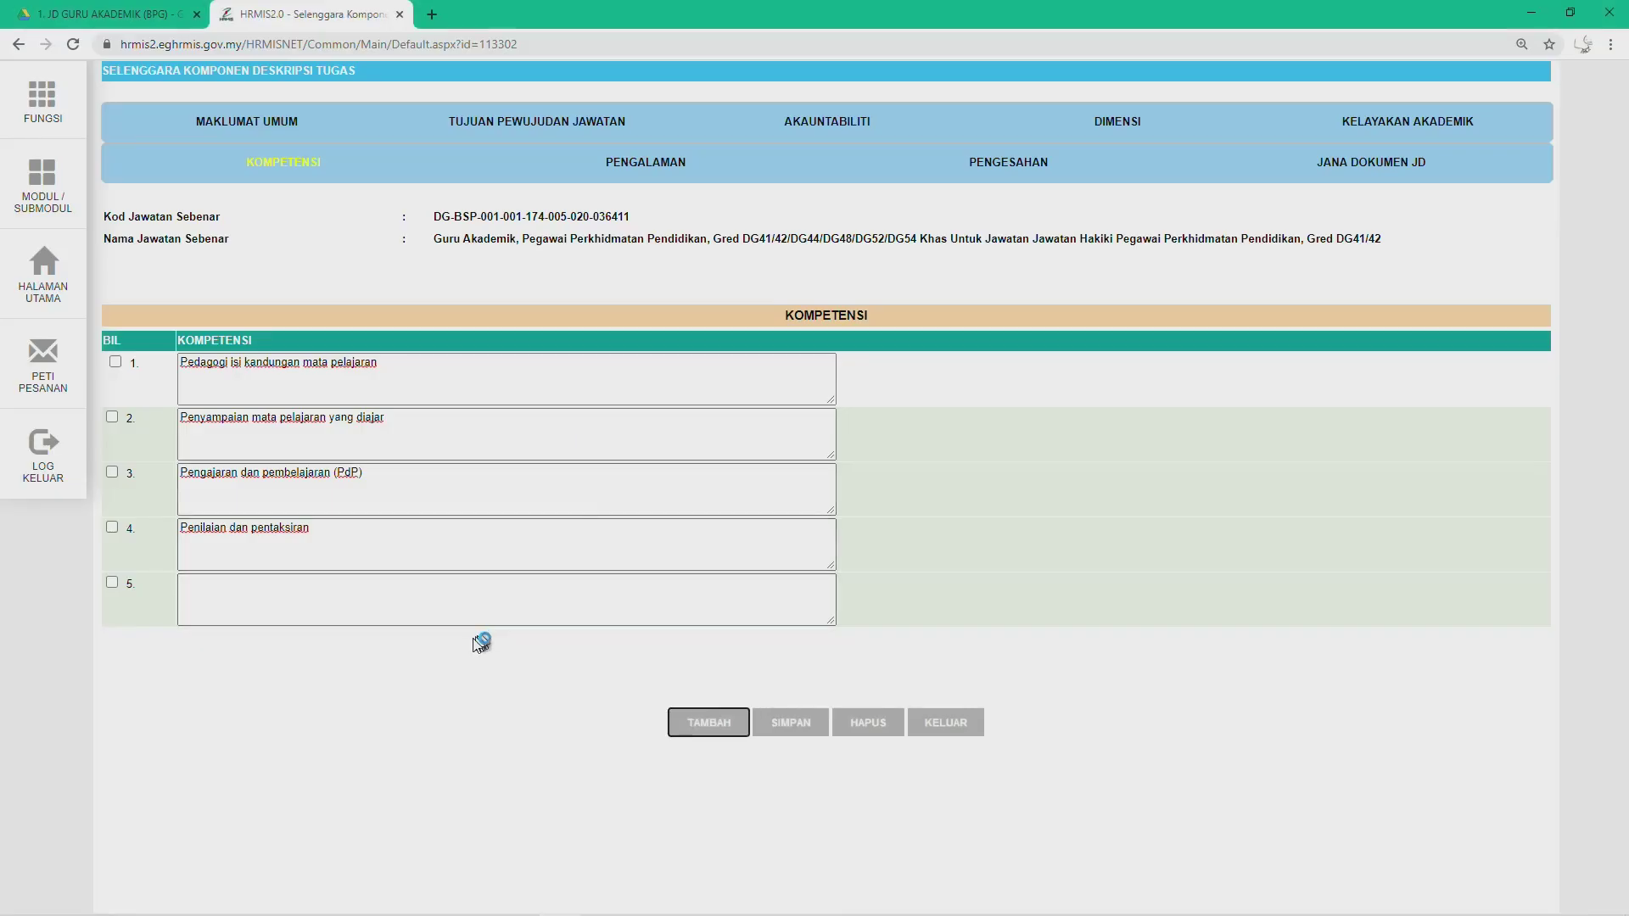
click(294, 564)
click(286, 586)
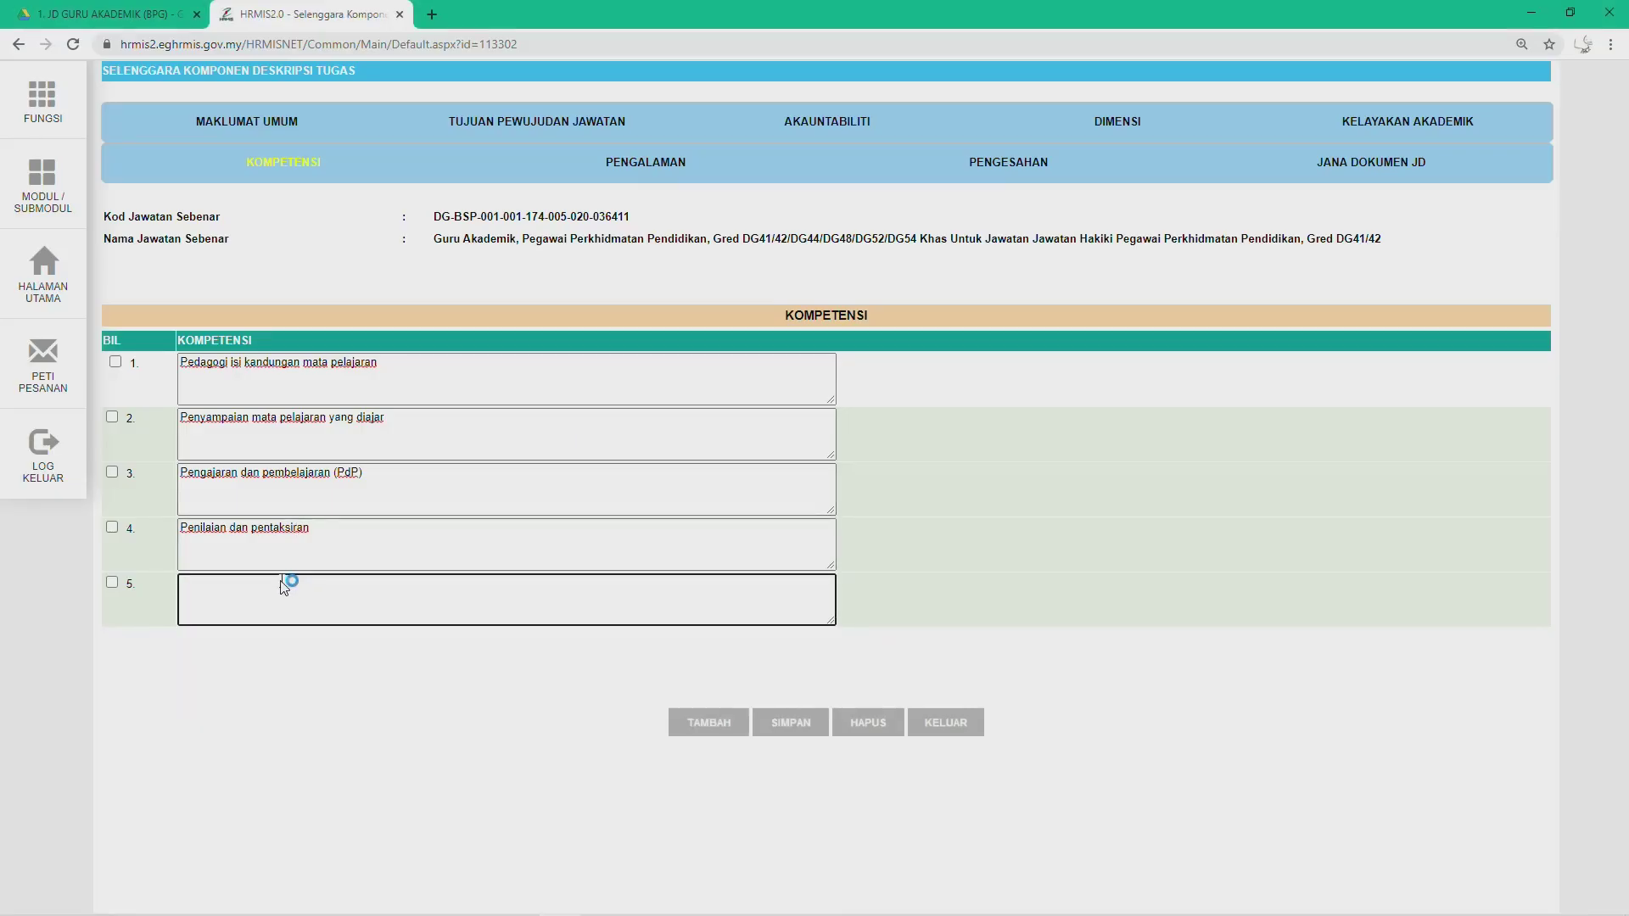
key(ctrl+v)
scroll(441, 615, down, 3)
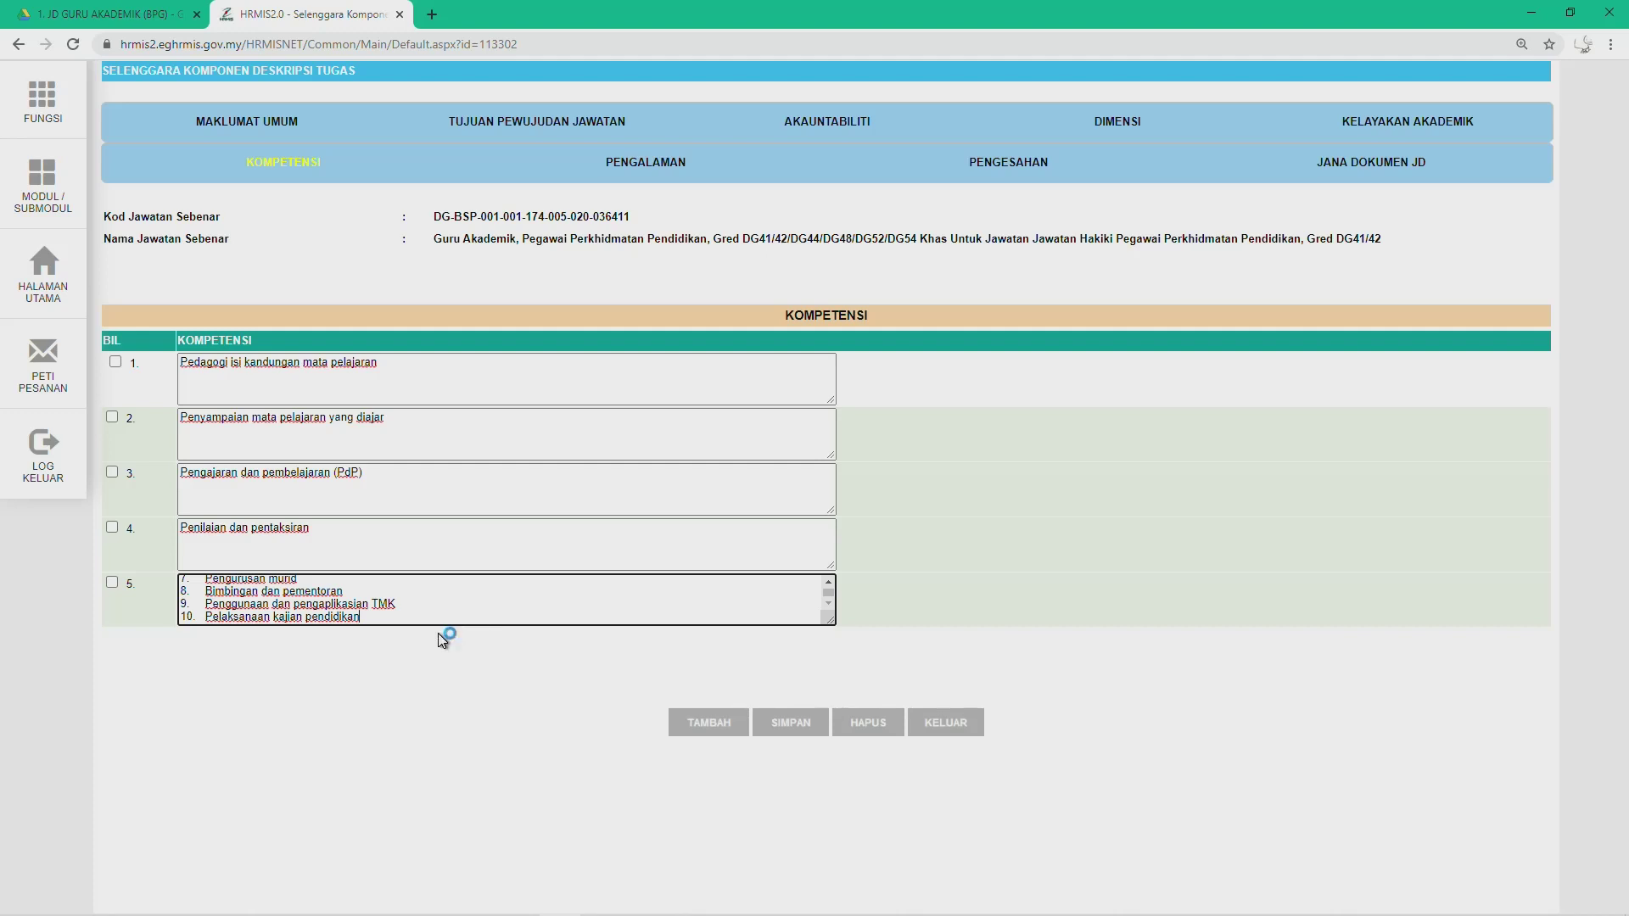
click(690, 726)
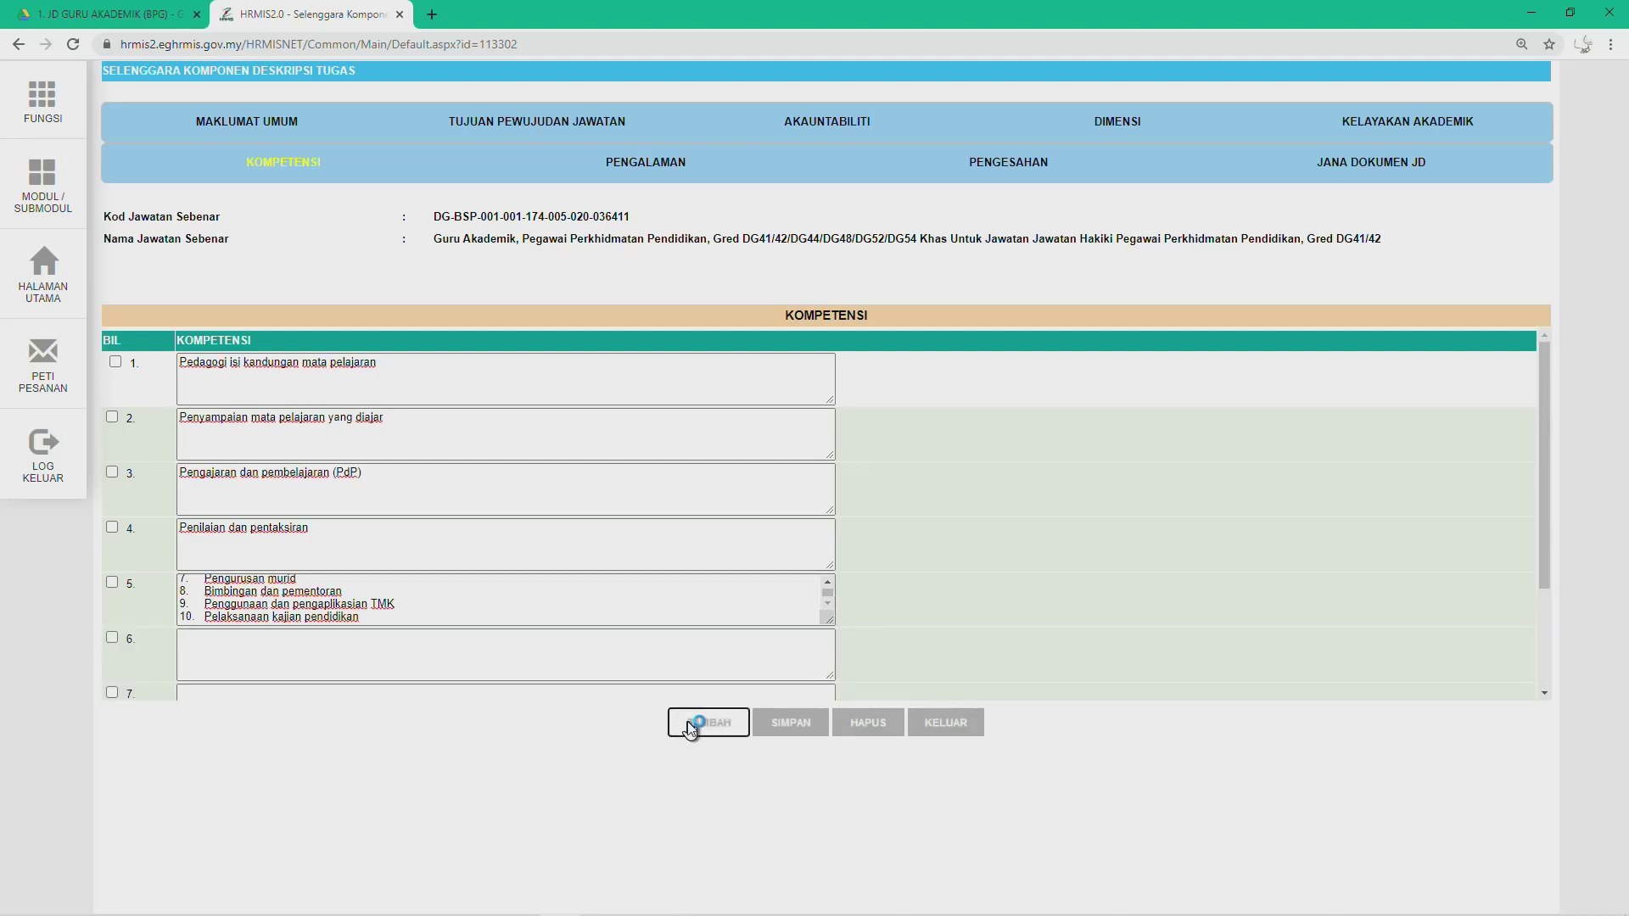
Step: Move 'Pengurusan pelaksanaan kokurikulum' to row 6 and 'Pengurusan murid' to row 7
scroll(237, 615, up, 1)
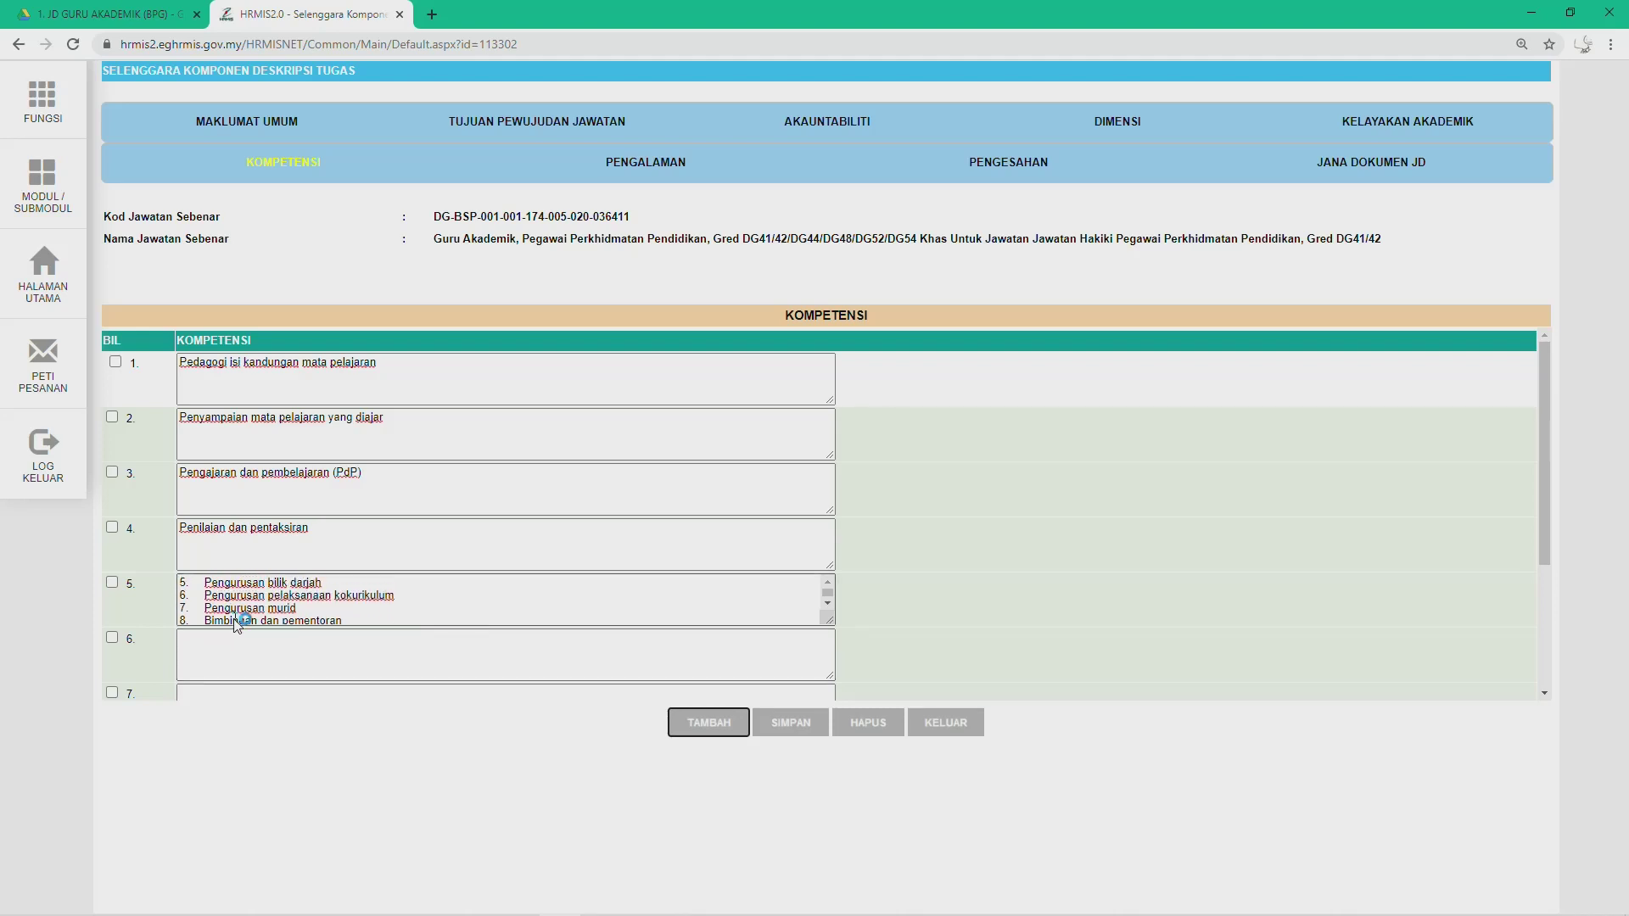
click(205, 584)
key(BackSpace)
key(BackSpace)
key(BackSpace)
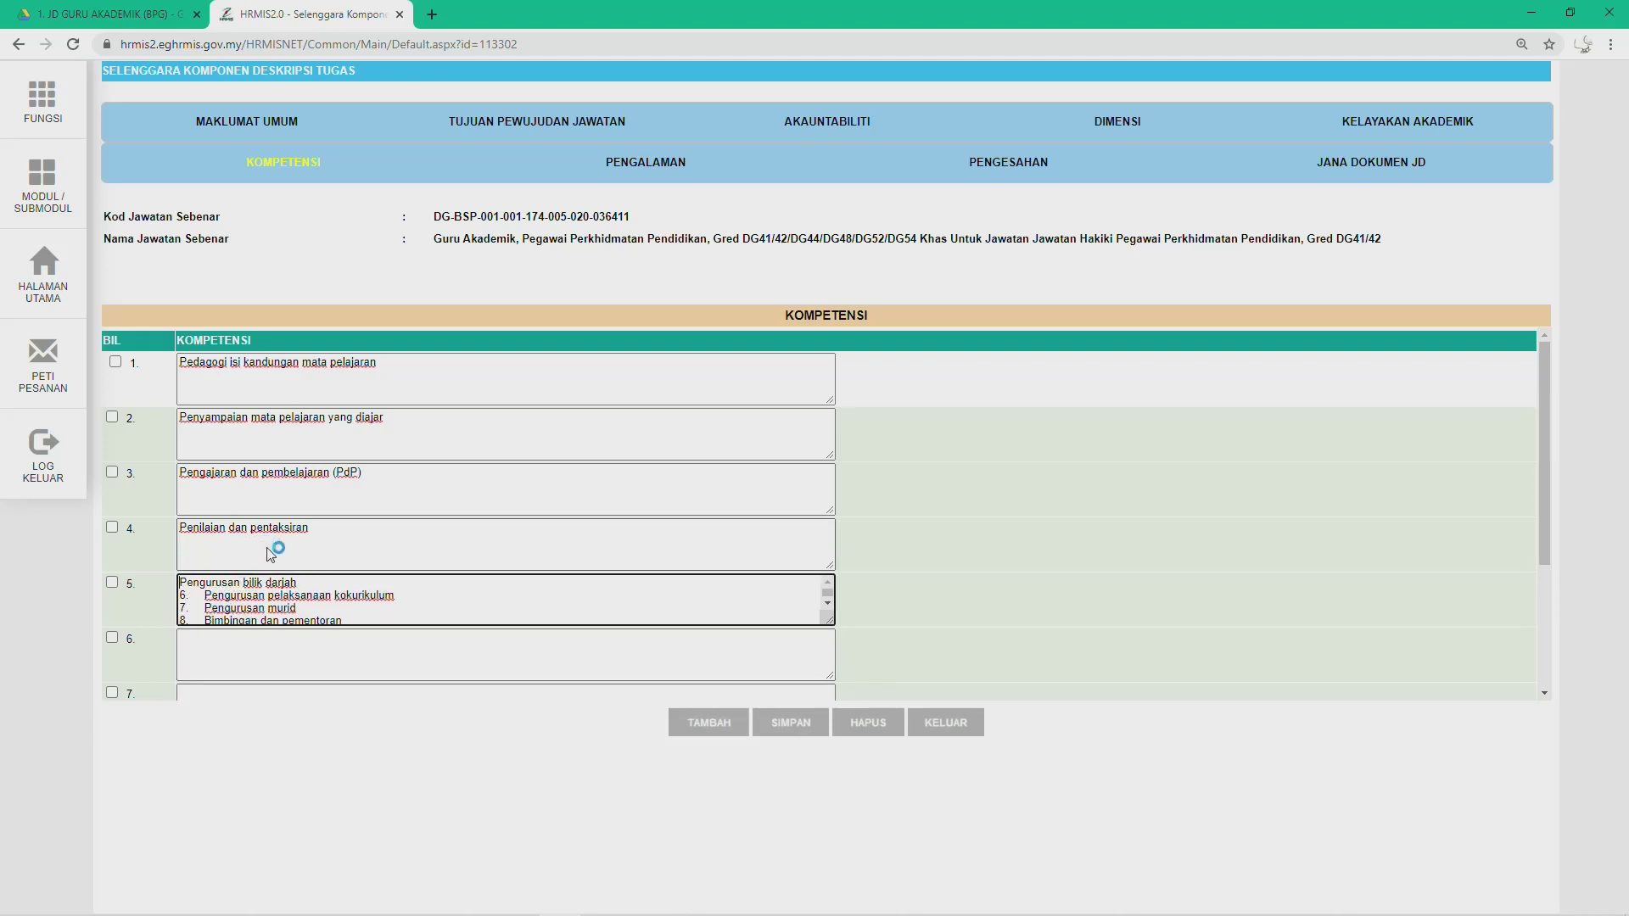
drag(206, 597, 399, 596)
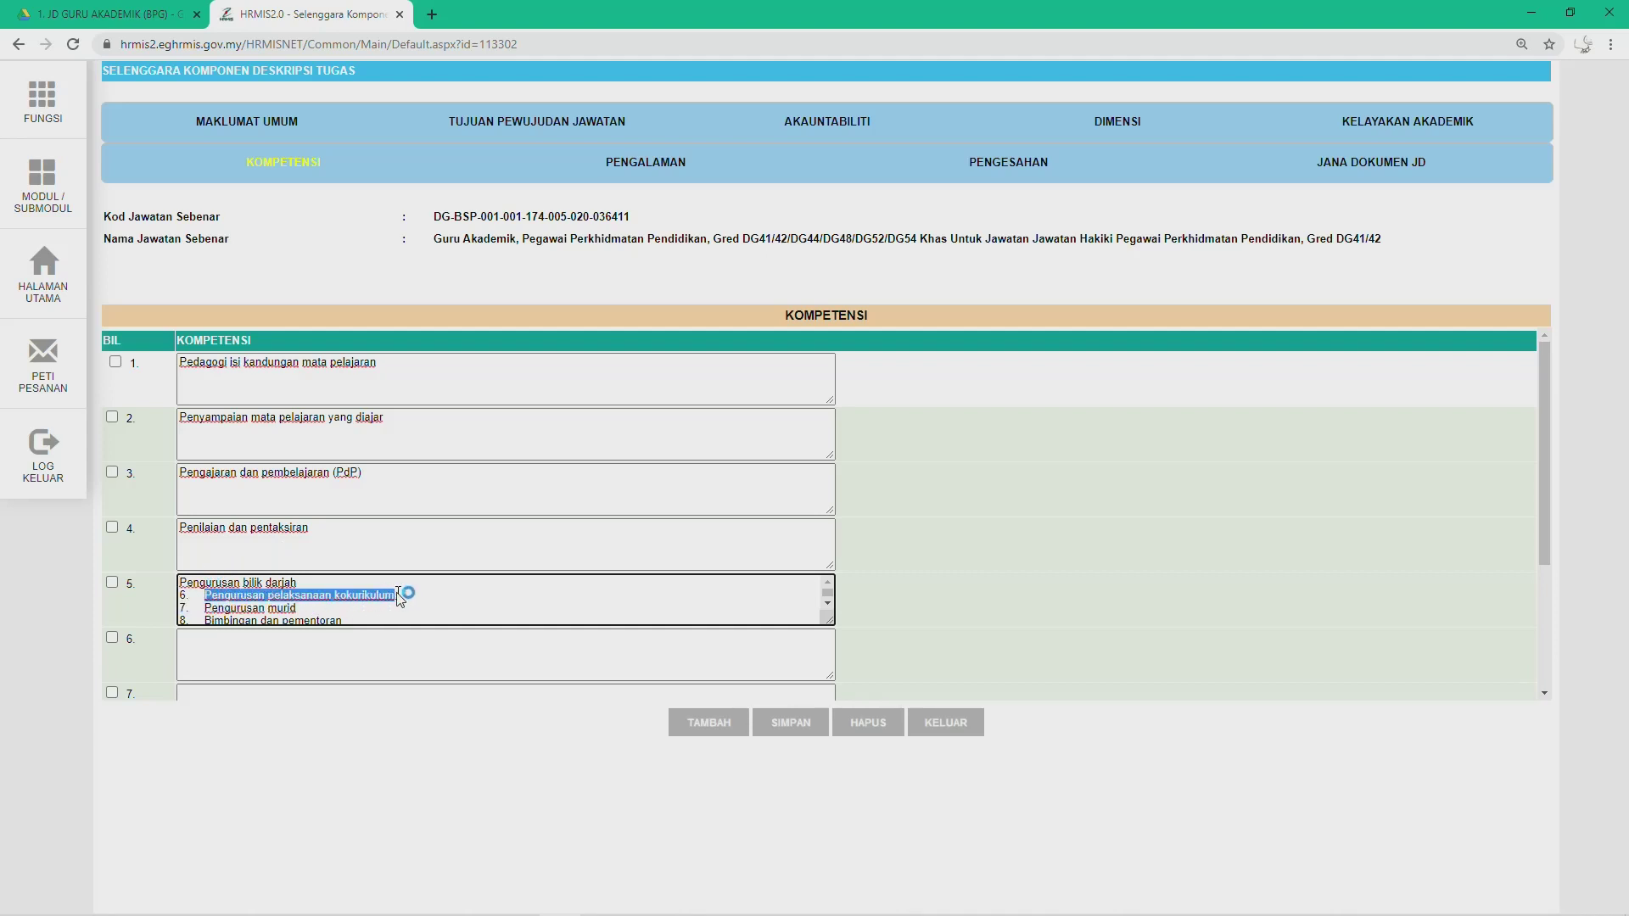
key(ctrl+x)
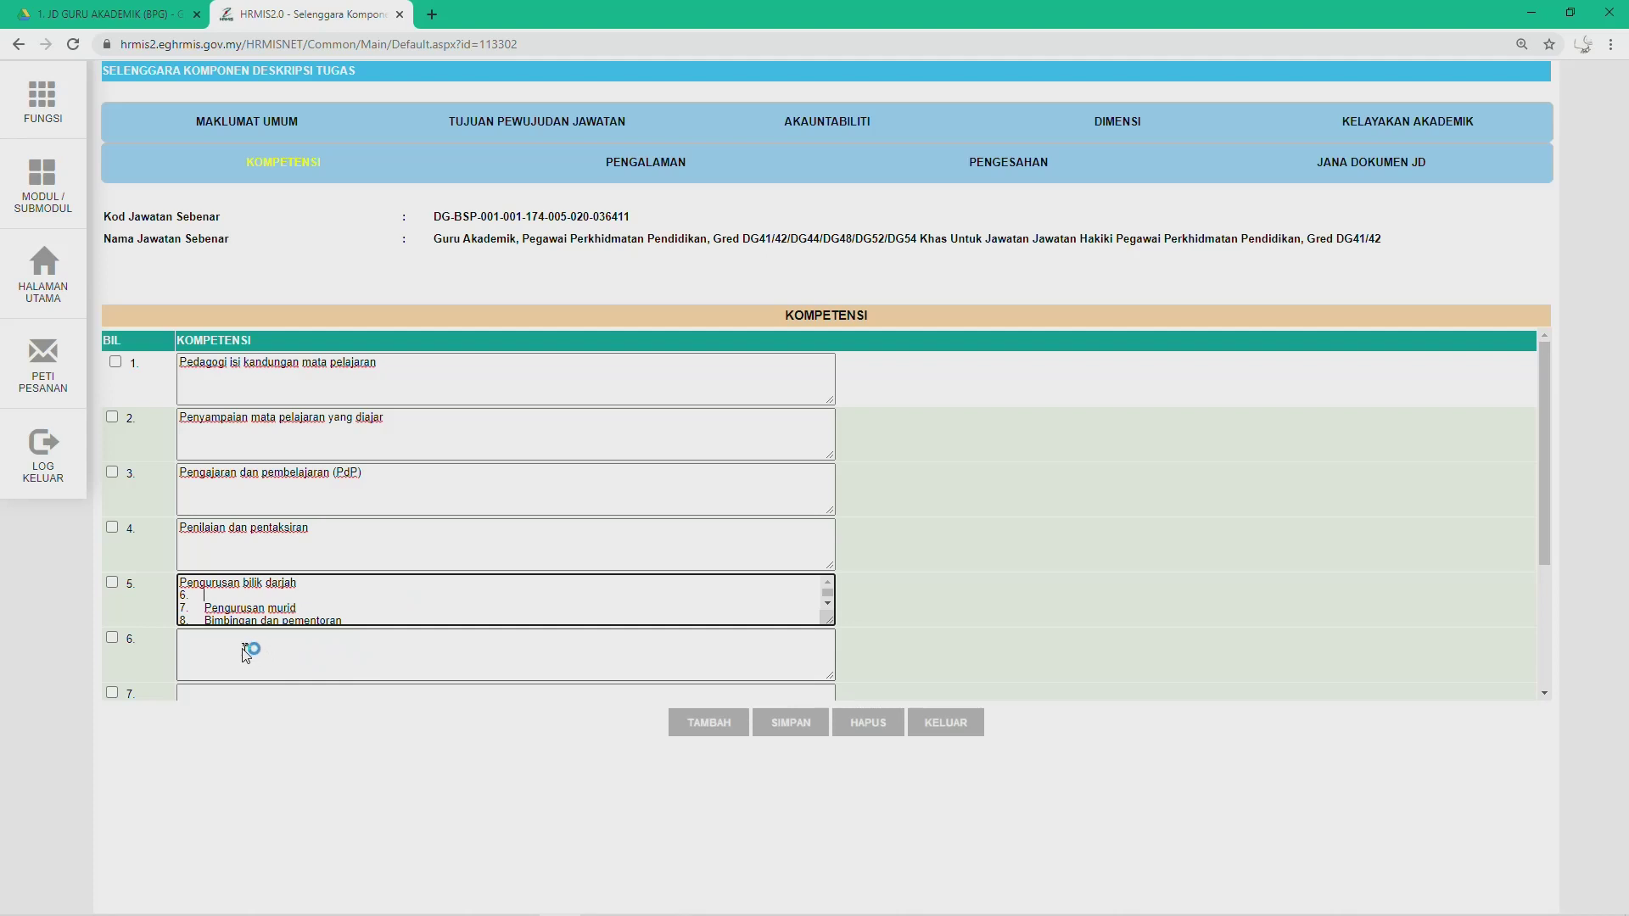
click(244, 652)
key(ctrl+v)
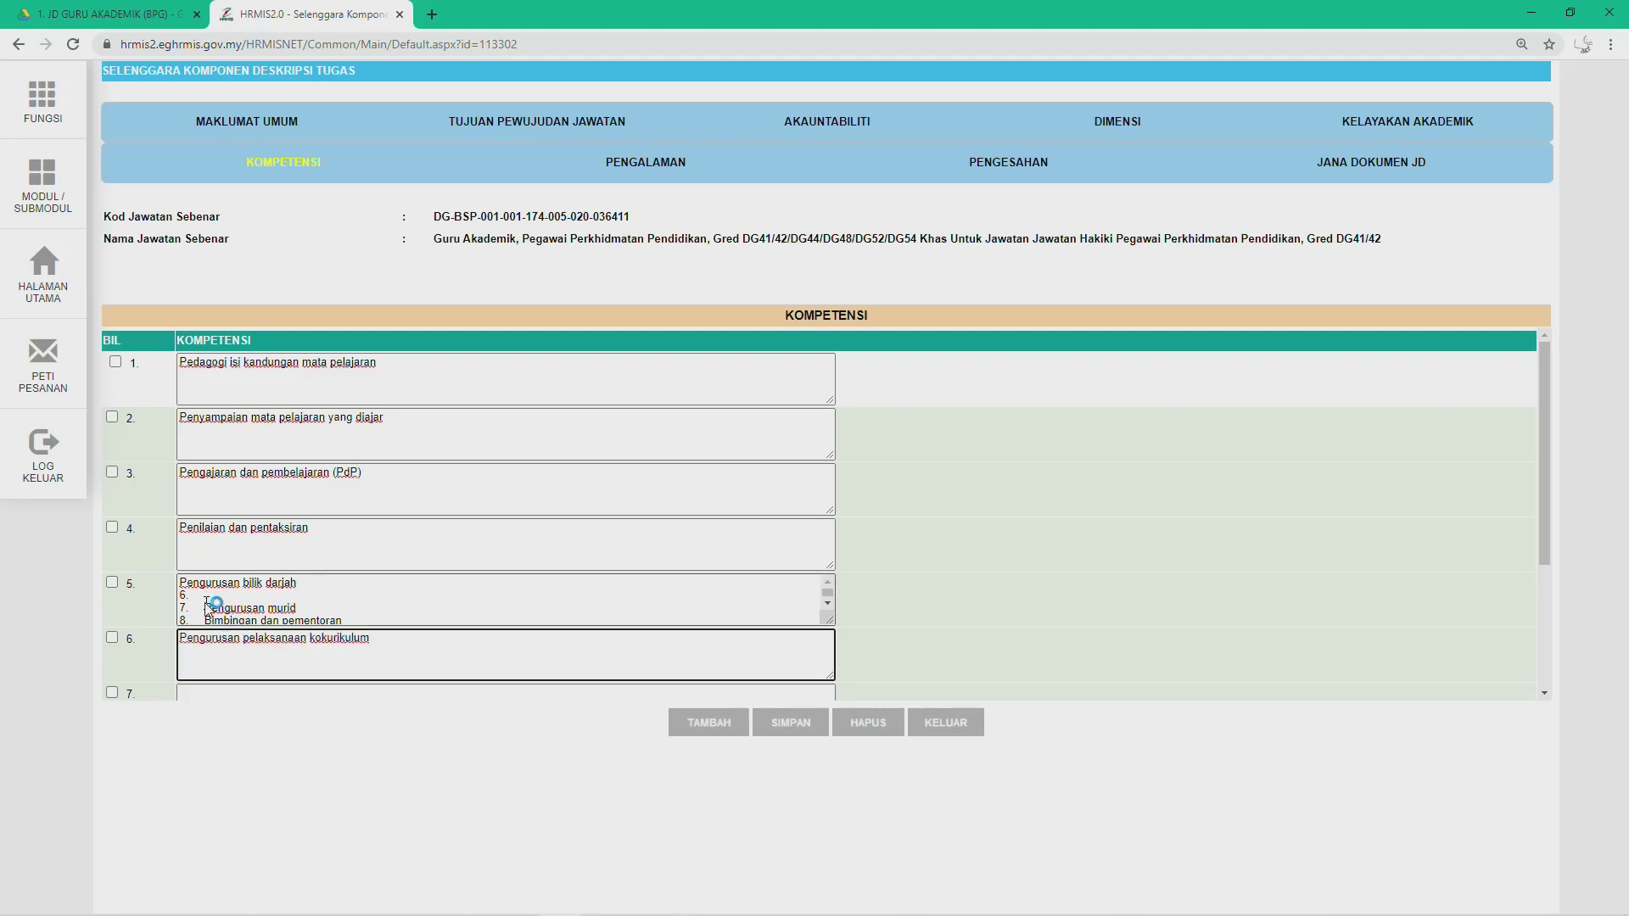
drag(204, 608, 297, 607)
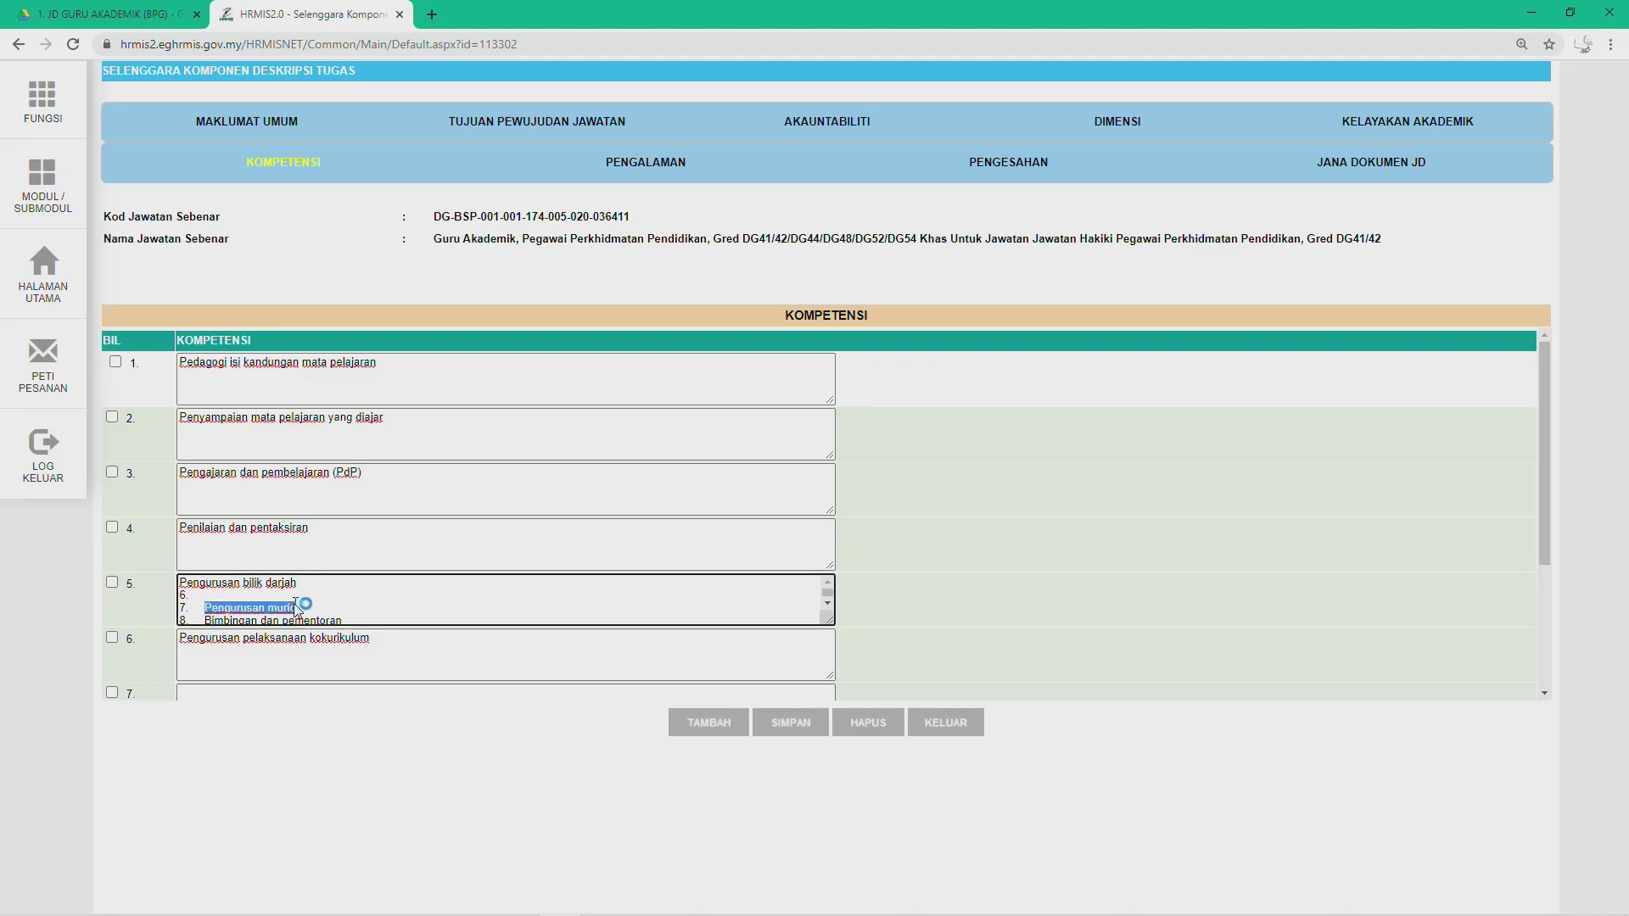
key(ctrl+x)
scroll(231, 676, down, 1)
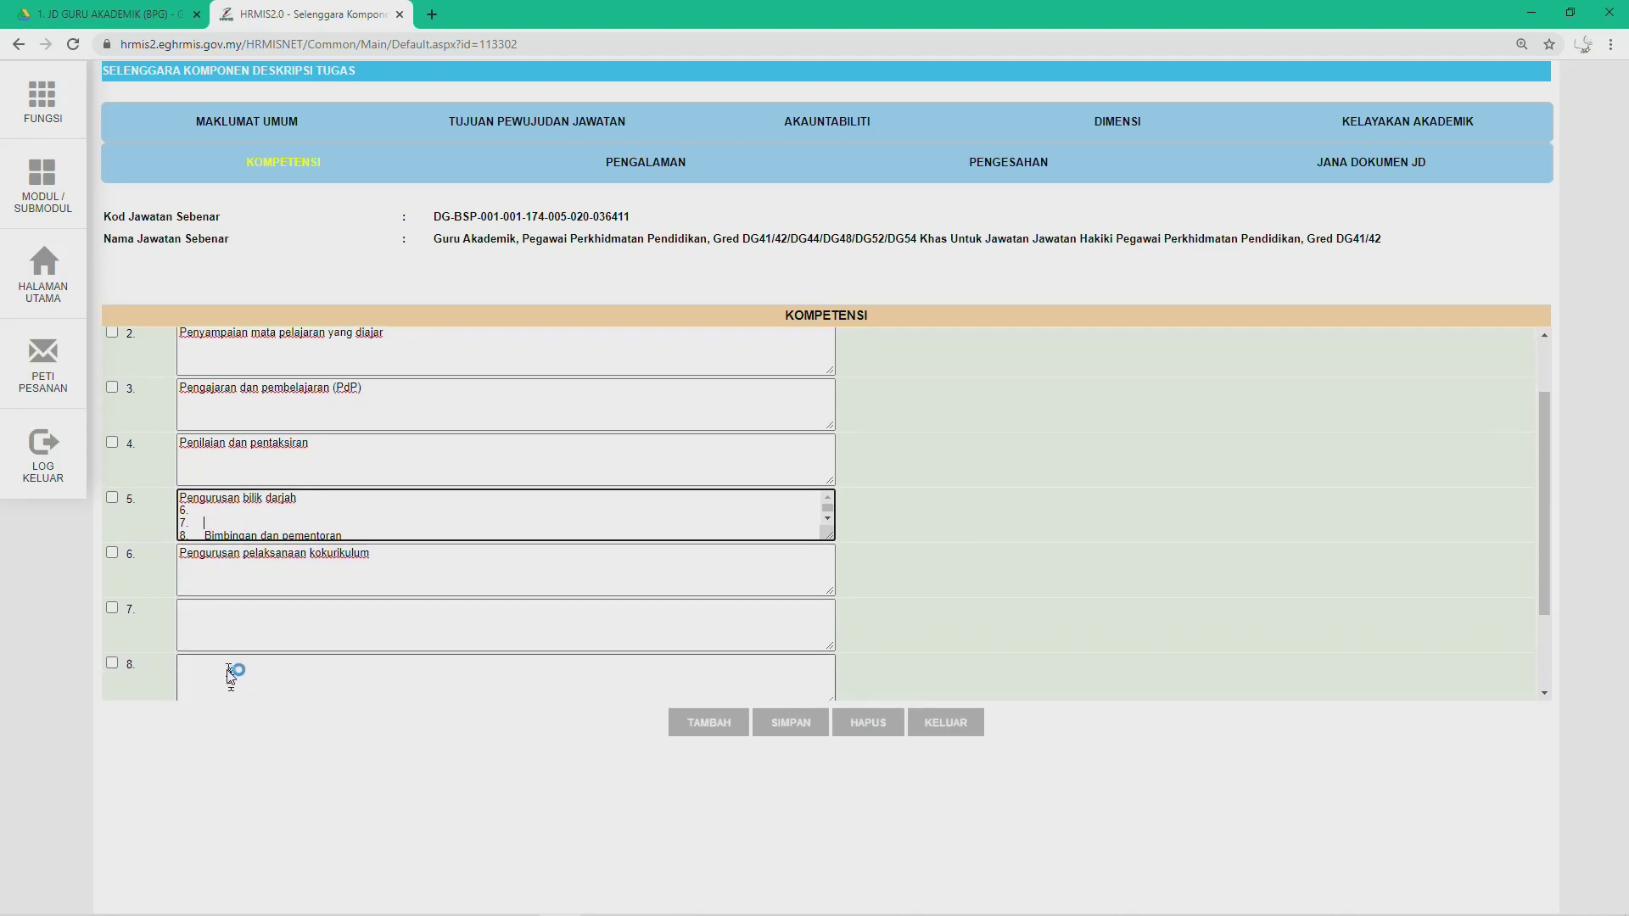
click(224, 618)
key(ctrl+v)
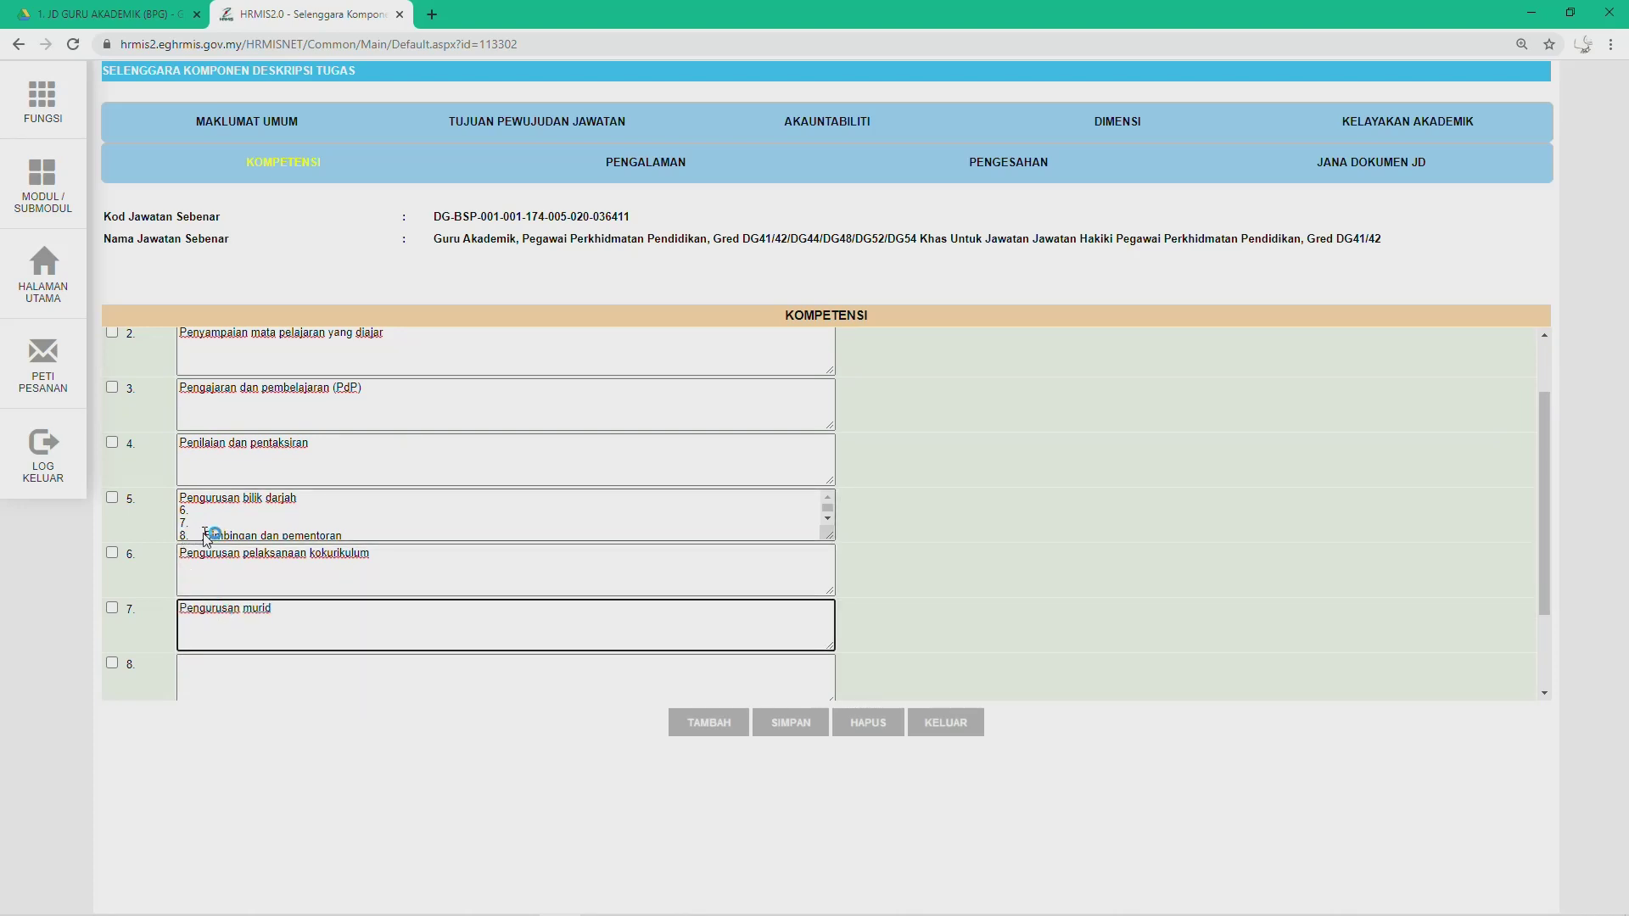
Step: Move 'Bimbingan dan pementoran' to row 8 and clear row 5's leftover numbering and blank line
drag(207, 537, 345, 508)
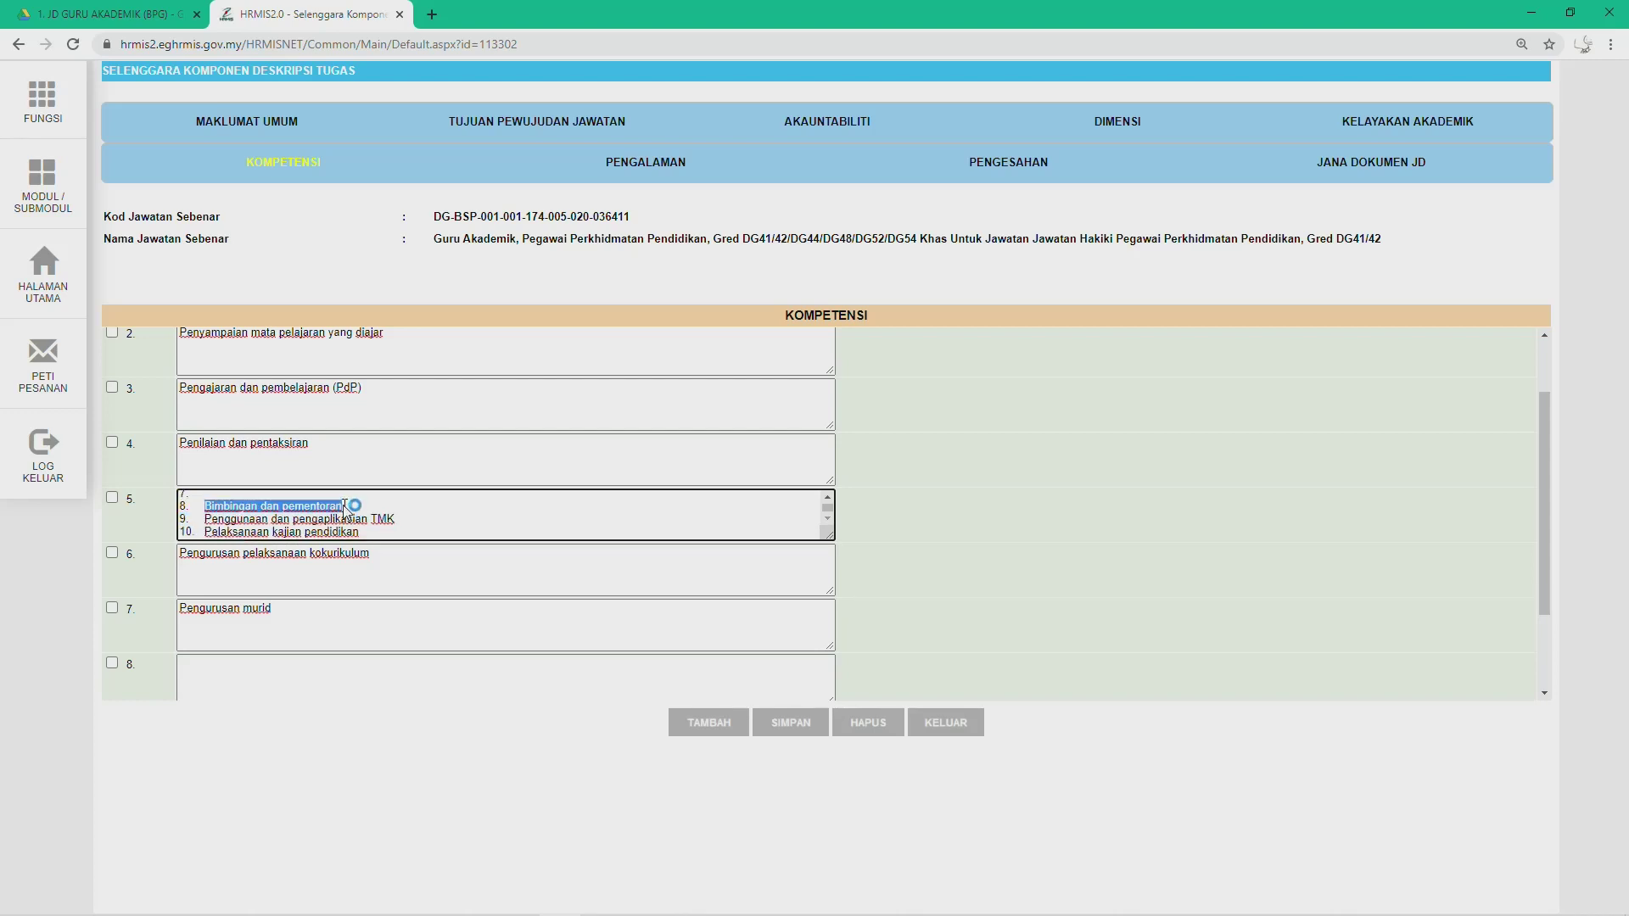
key(ctrl+x)
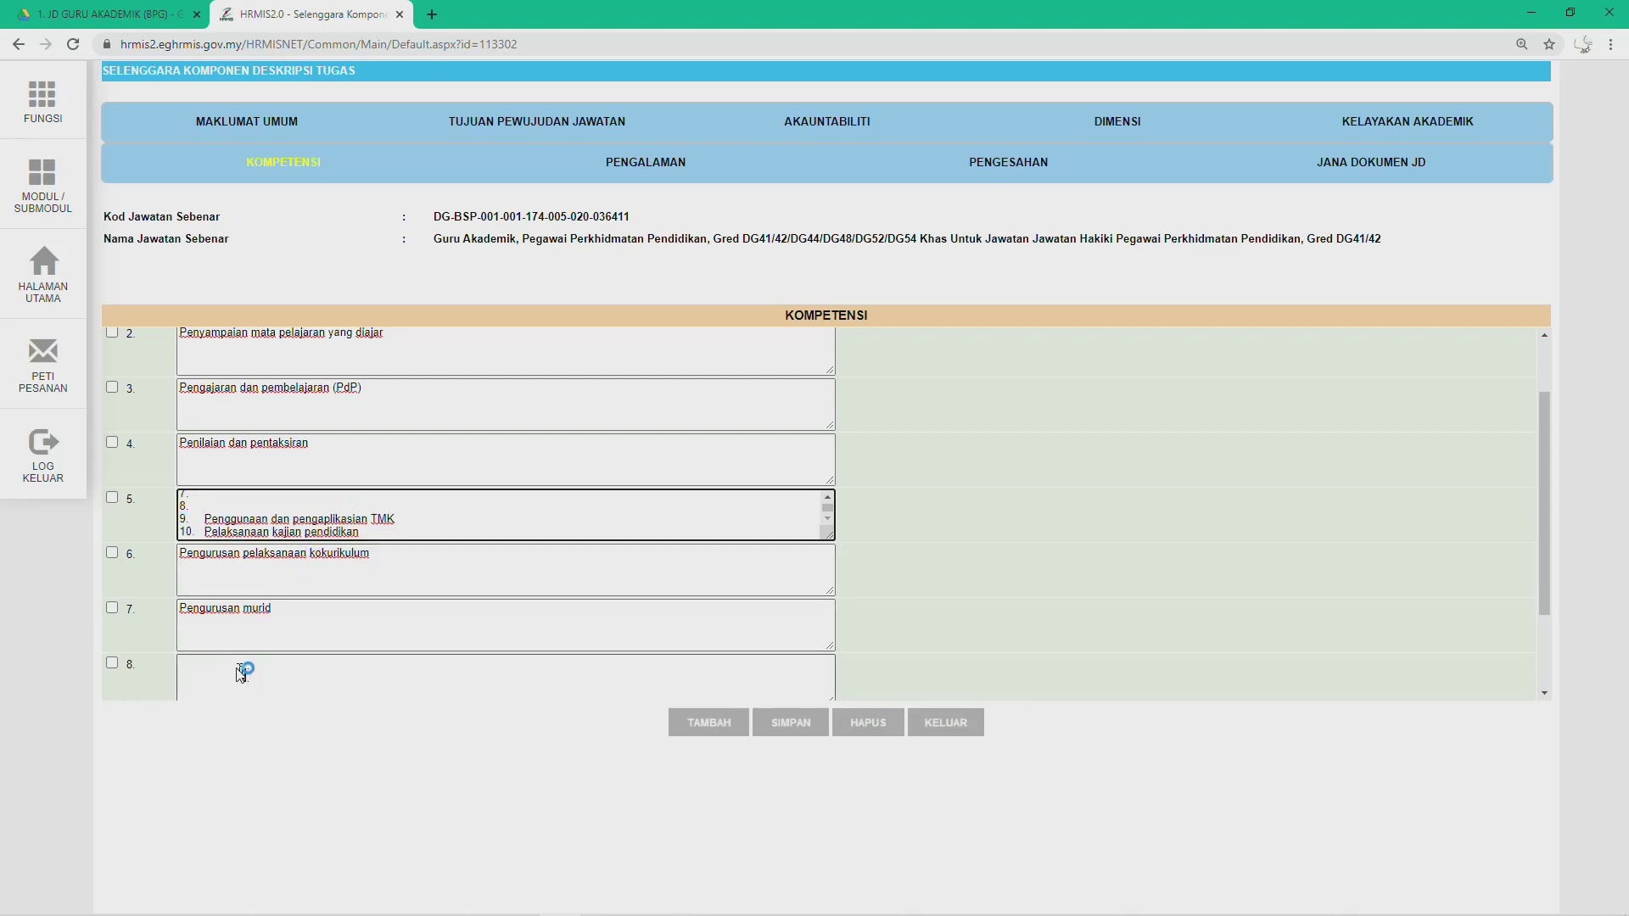
click(241, 674)
key(ctrl+v)
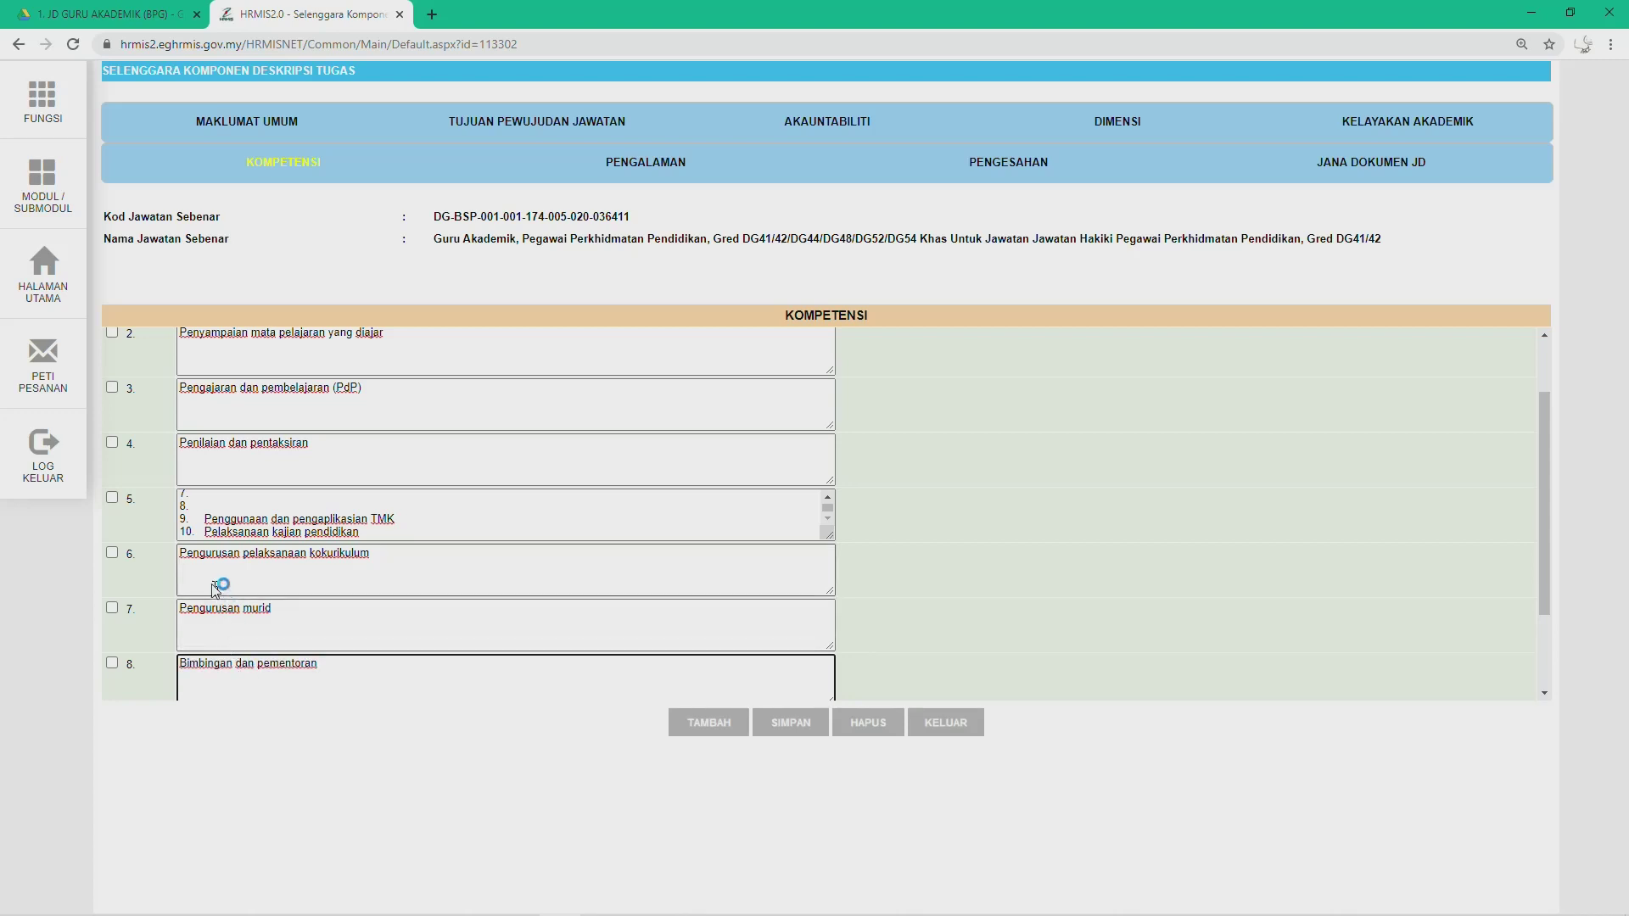
click(205, 509)
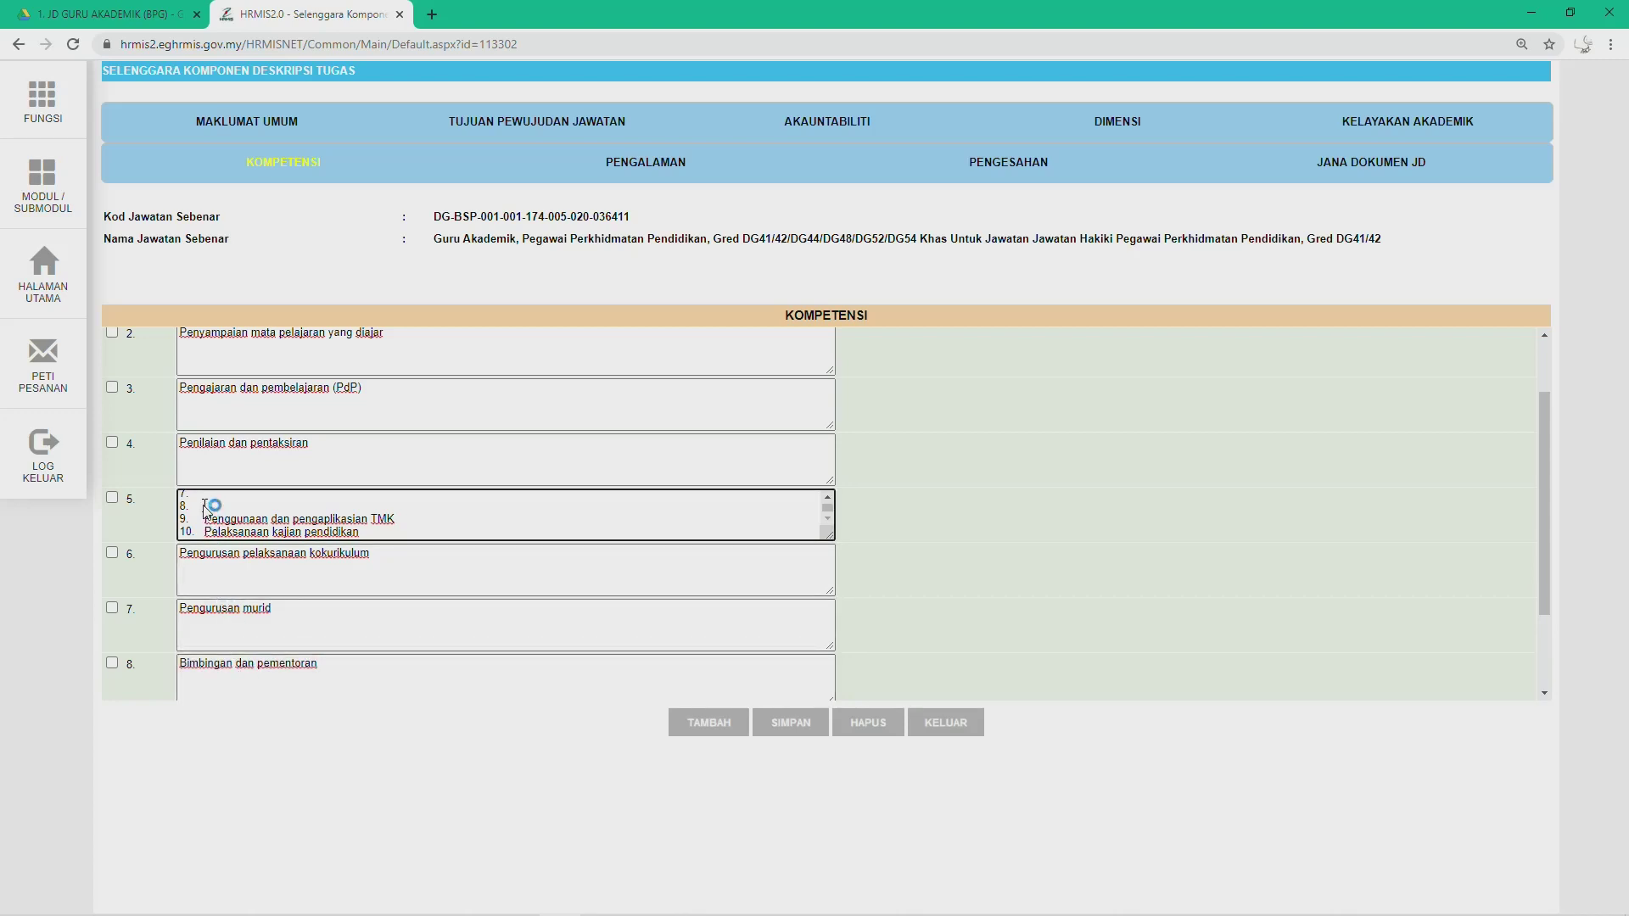
key(BackSpace)
key(BackSpace)
key(BackSpace)
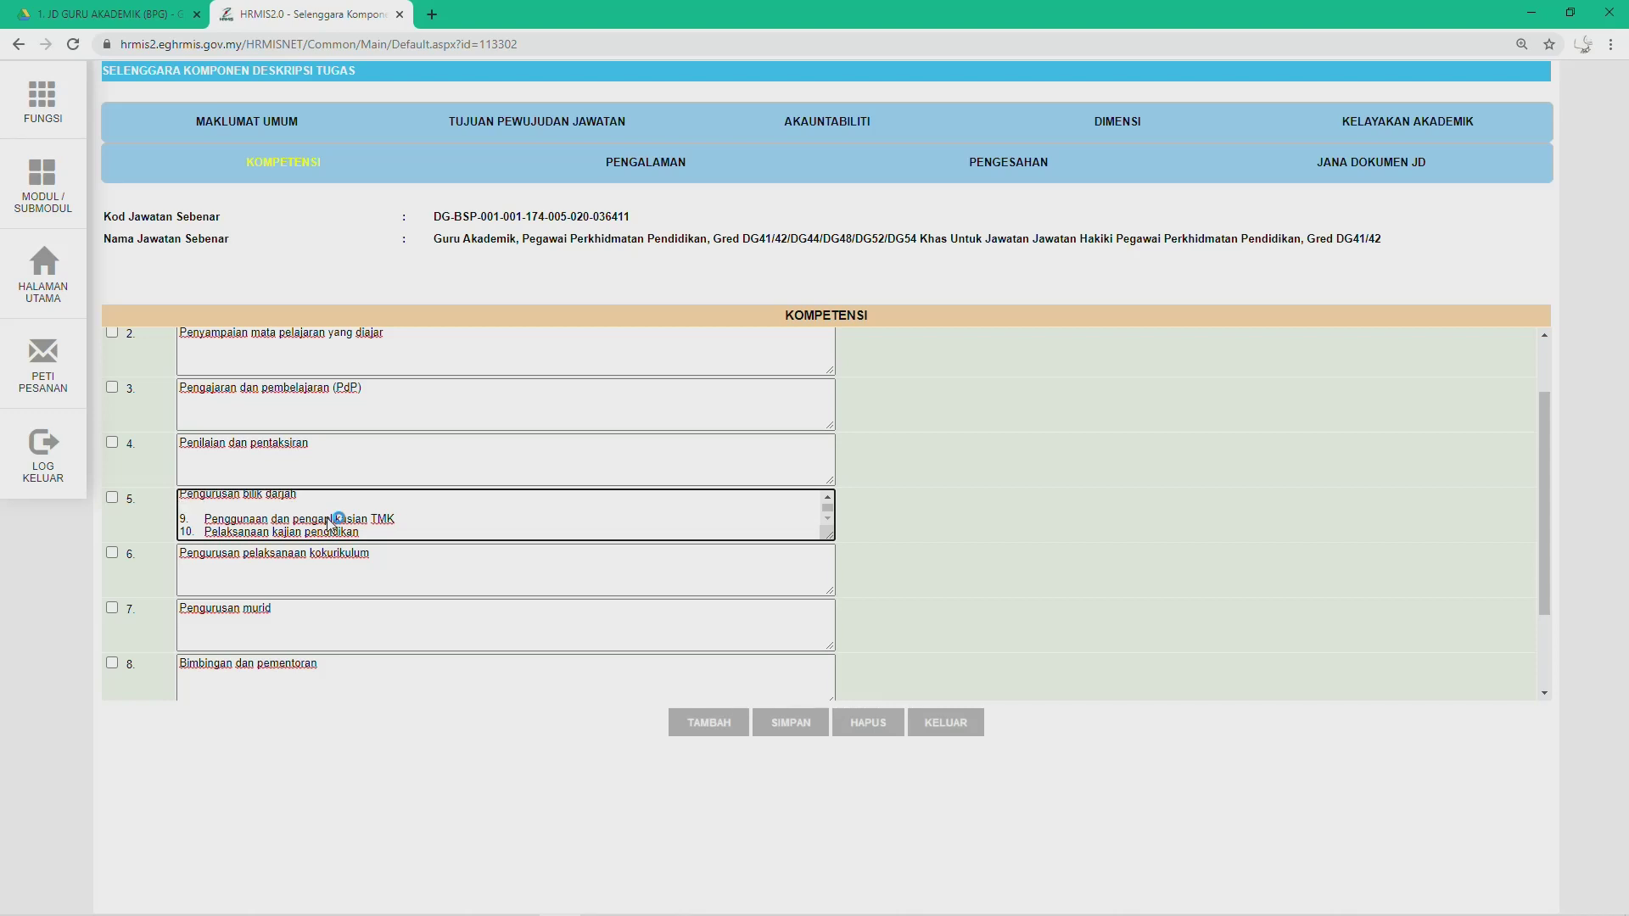
key(BackSpace)
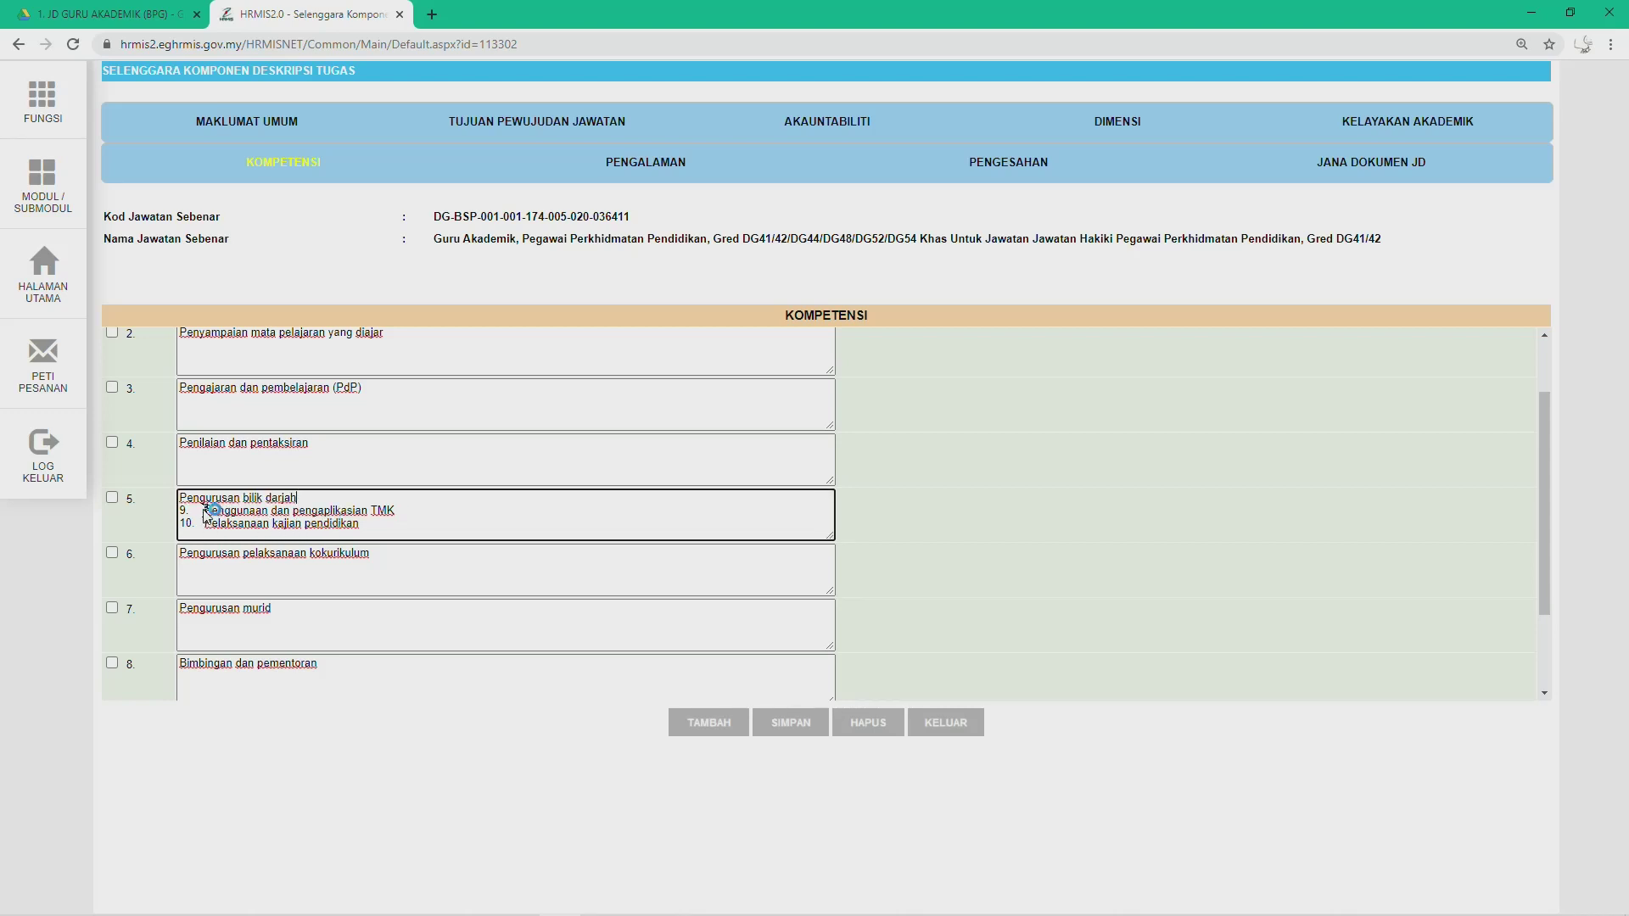
Step: Move 'Penggunaan dan pengaplikasian TMK' to row 9 and 'Pelaksanaan kajian pendidikan' to row 10
drag(205, 510, 399, 517)
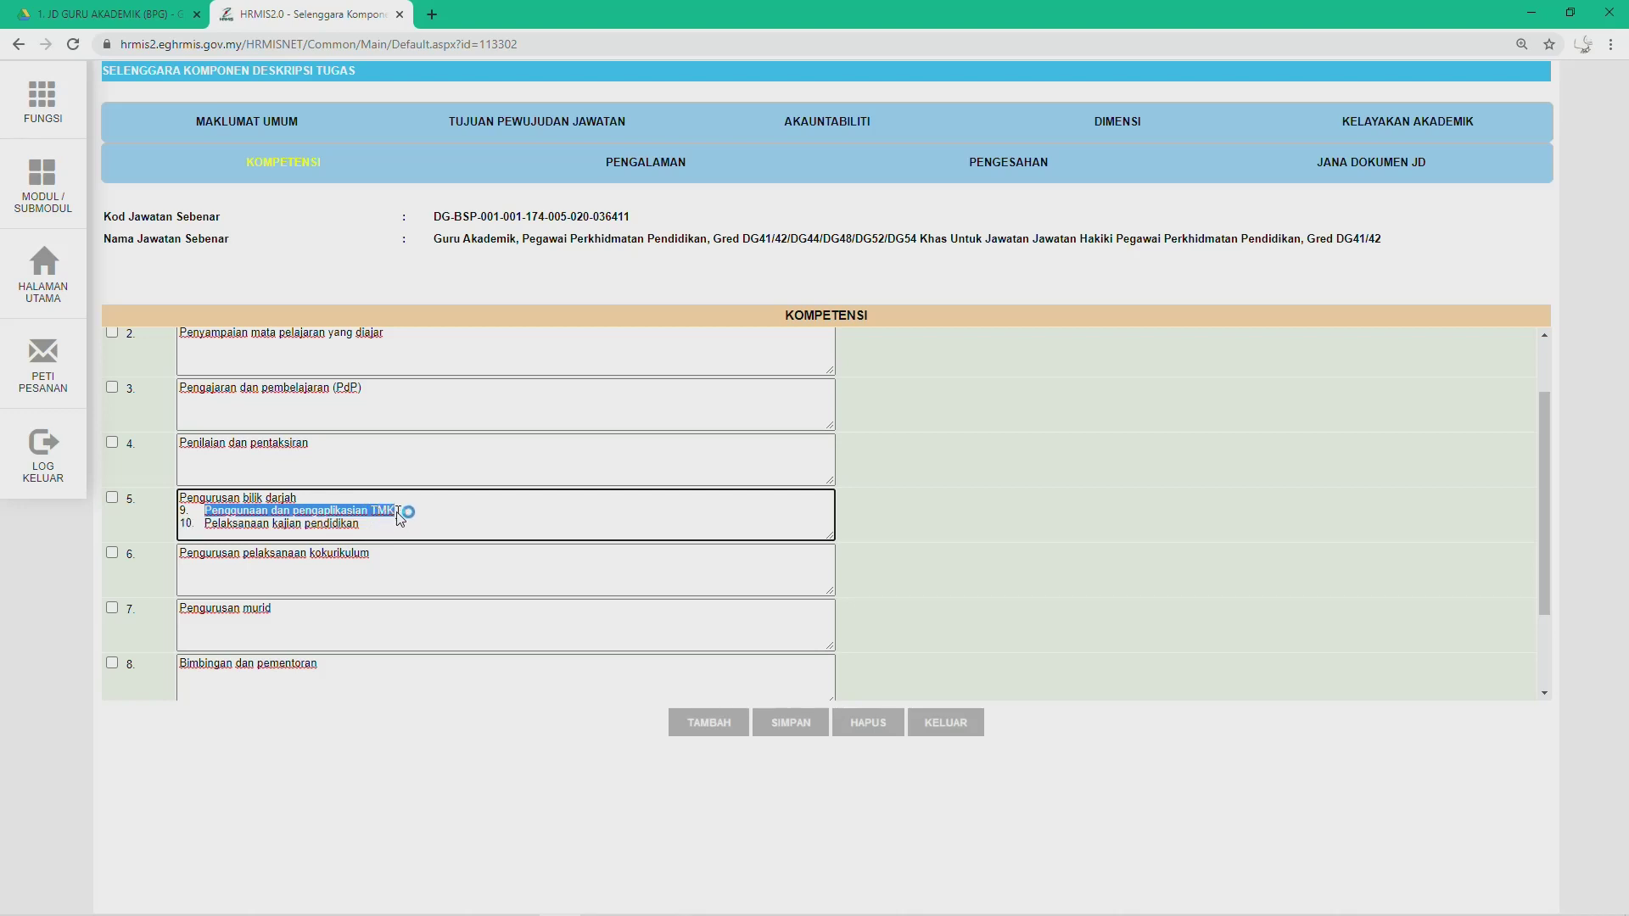
key(ctrl+x)
scroll(228, 632, down, 2)
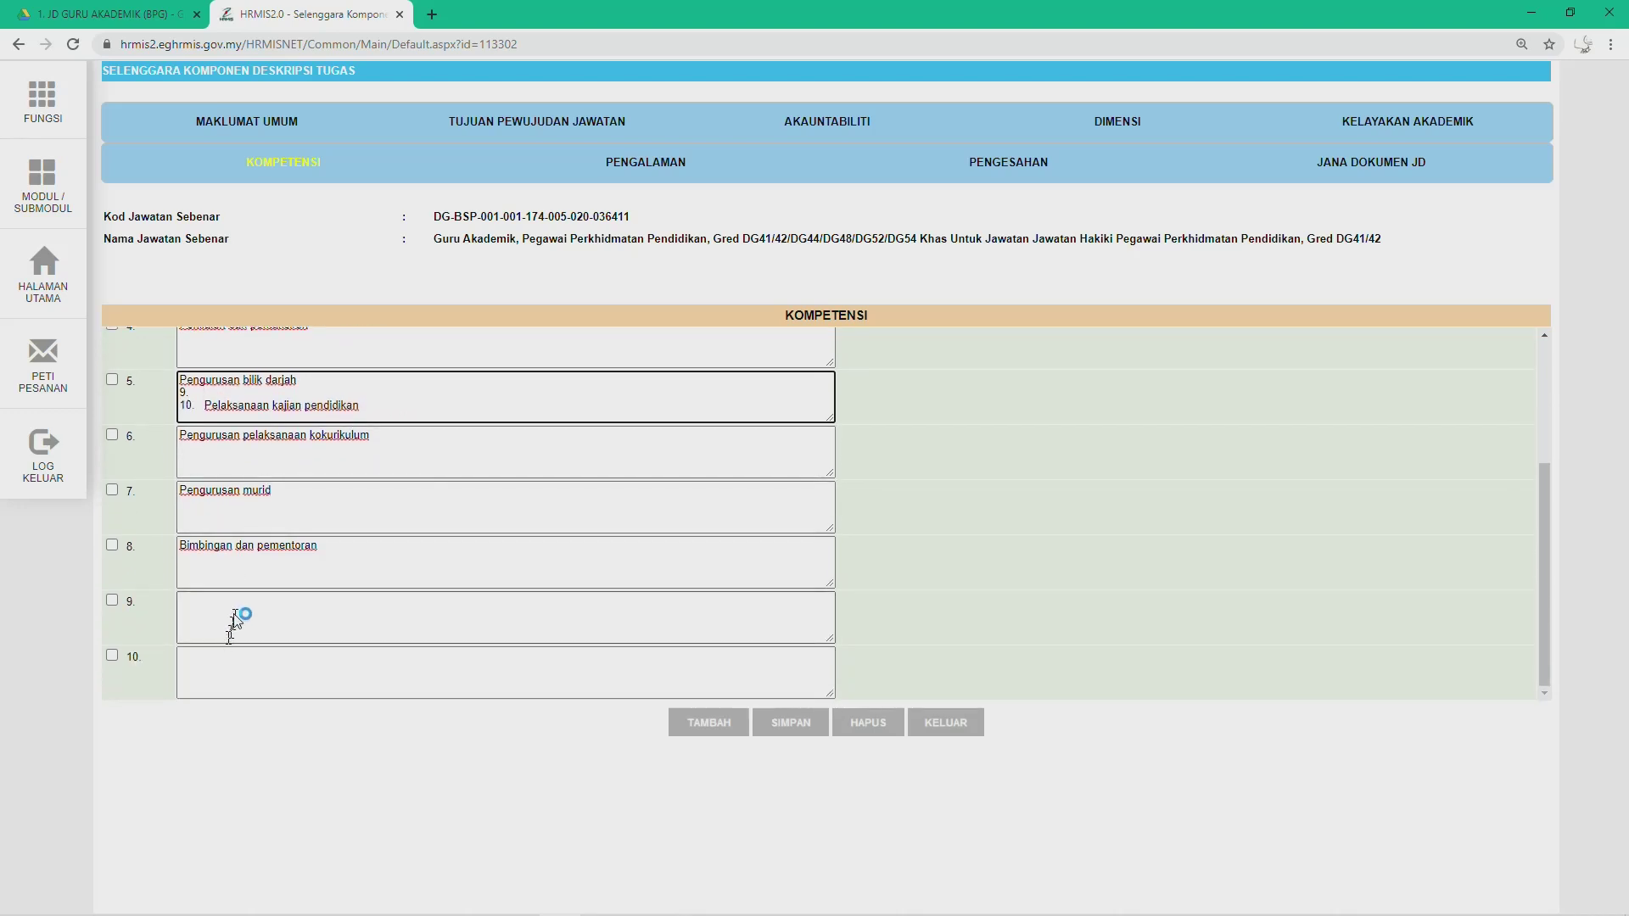
click(239, 618)
key(ctrl+v)
scroll(238, 619, up, 3)
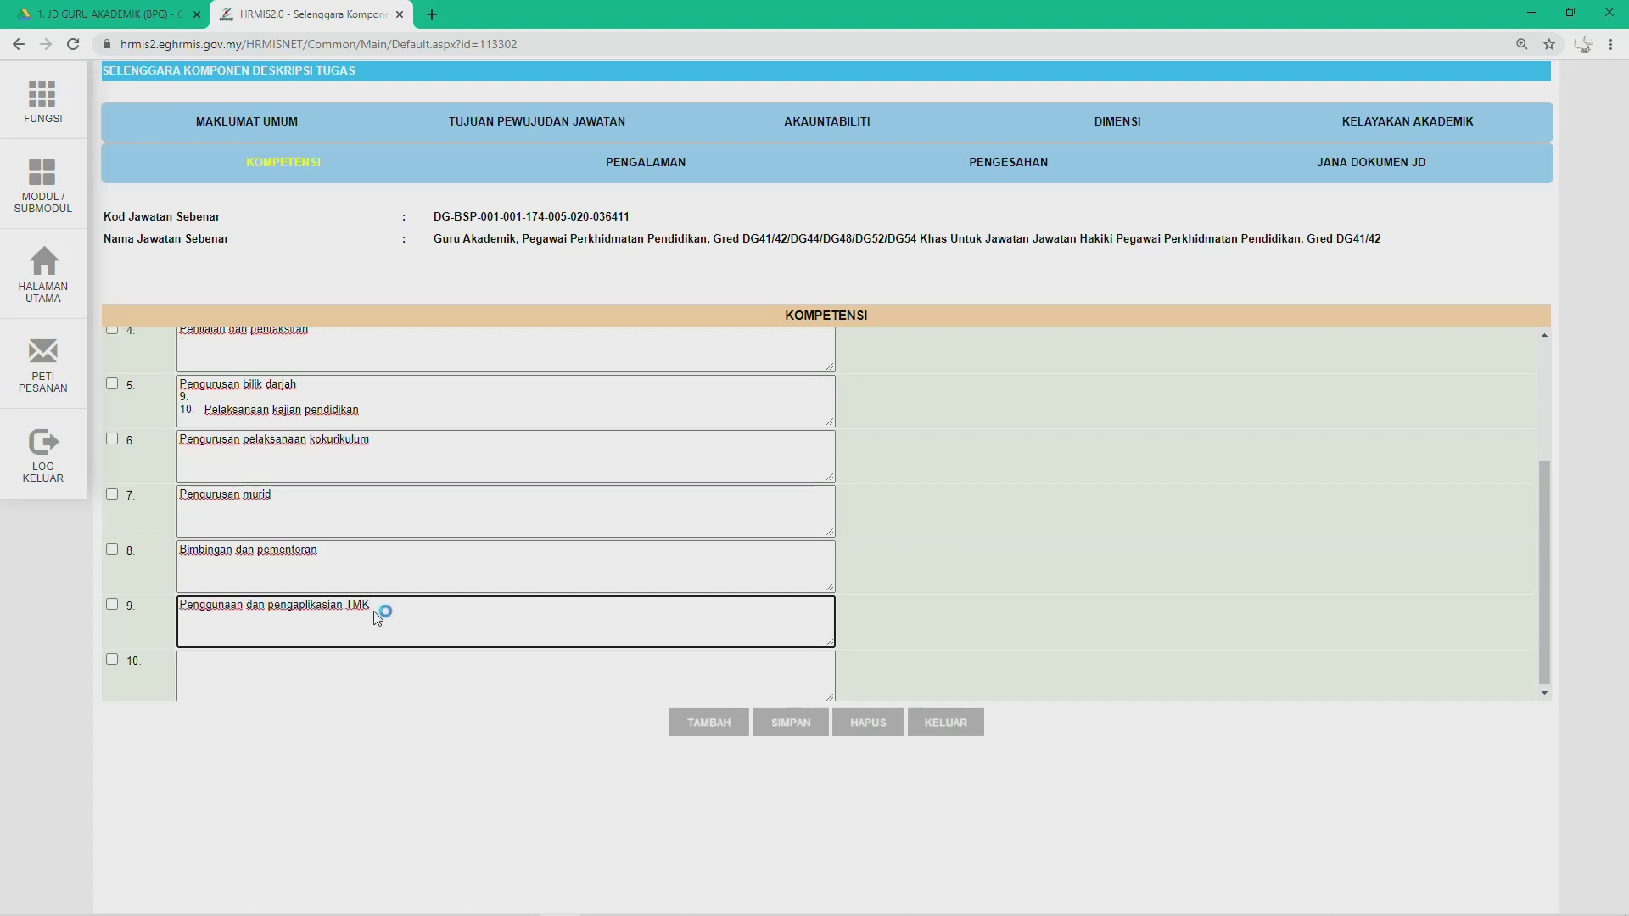
scroll(279, 569, down, 1)
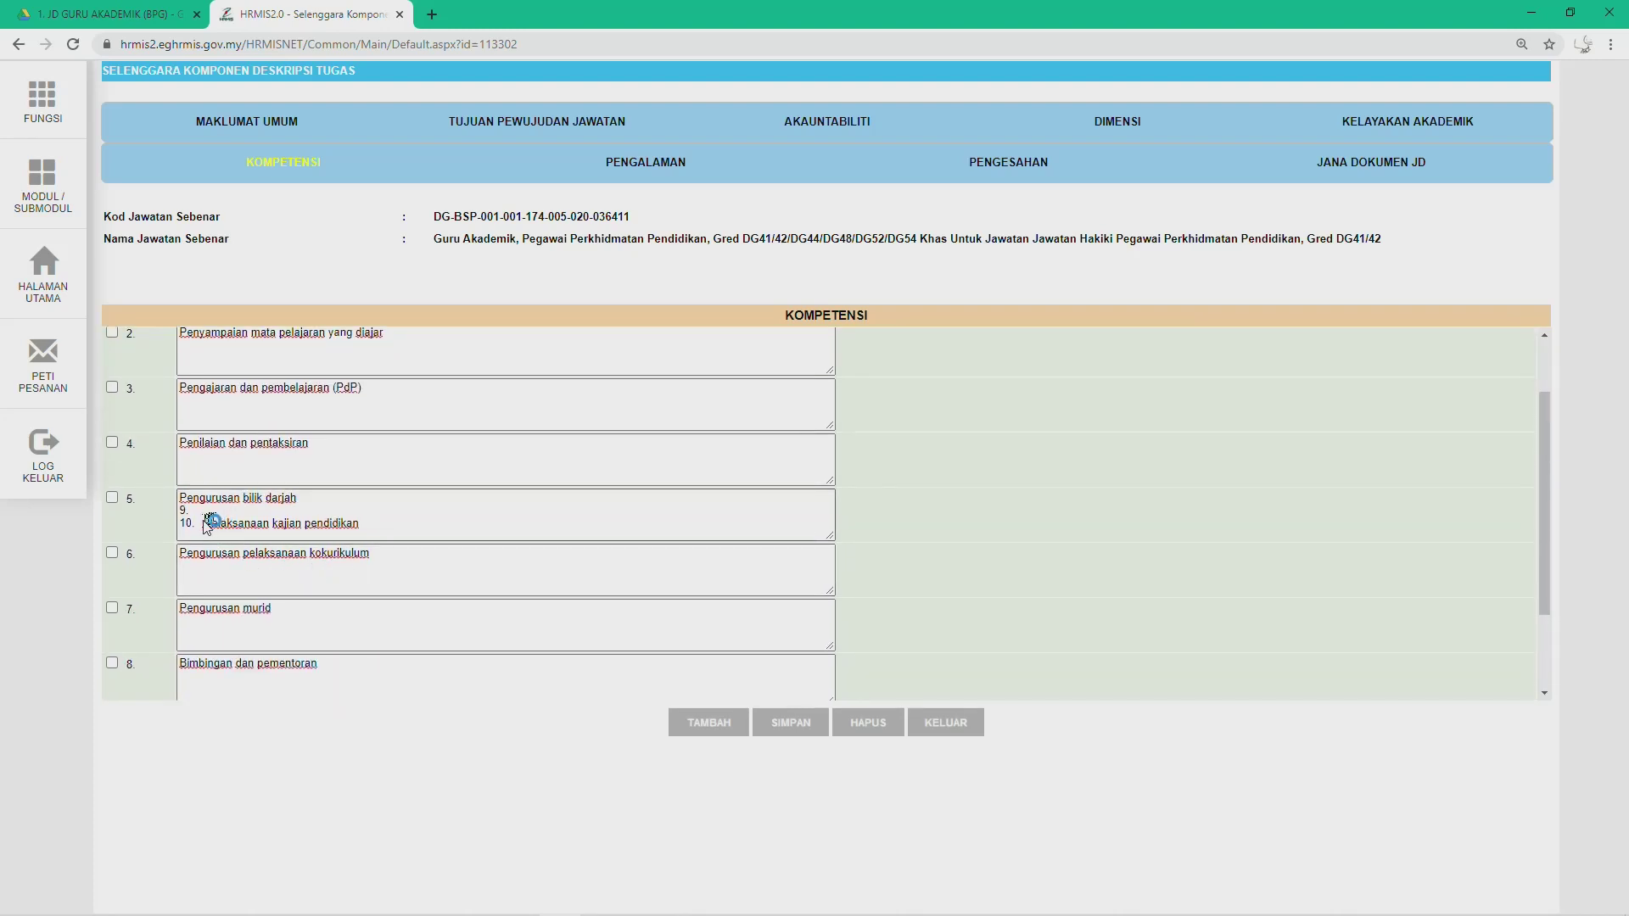
drag(205, 523, 353, 521)
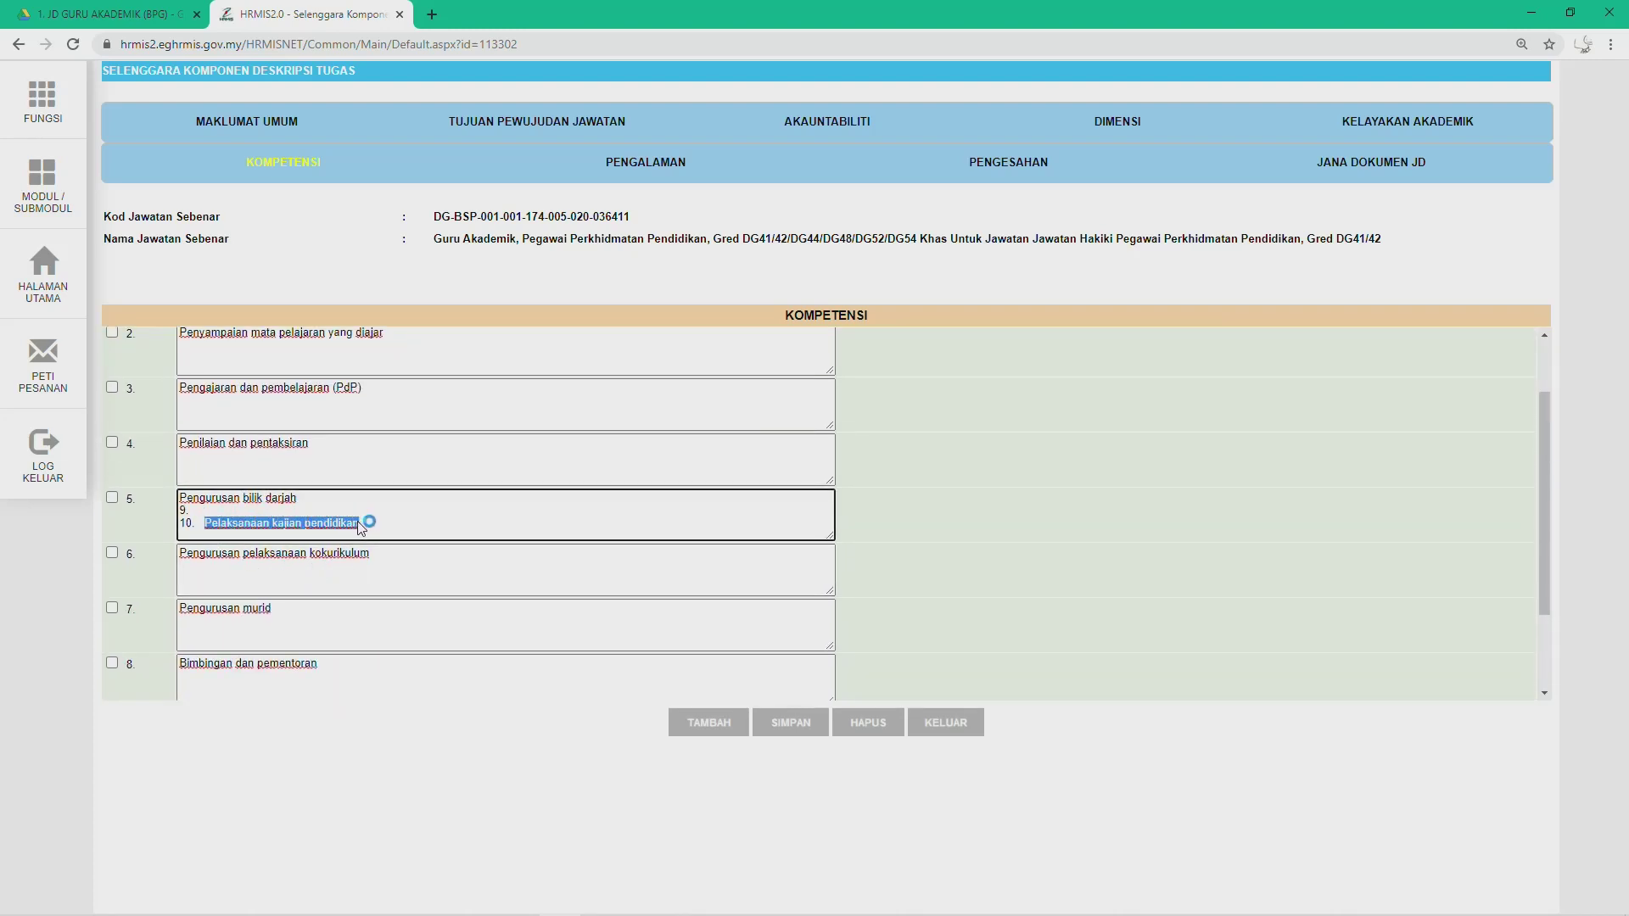
key(ctrl+x)
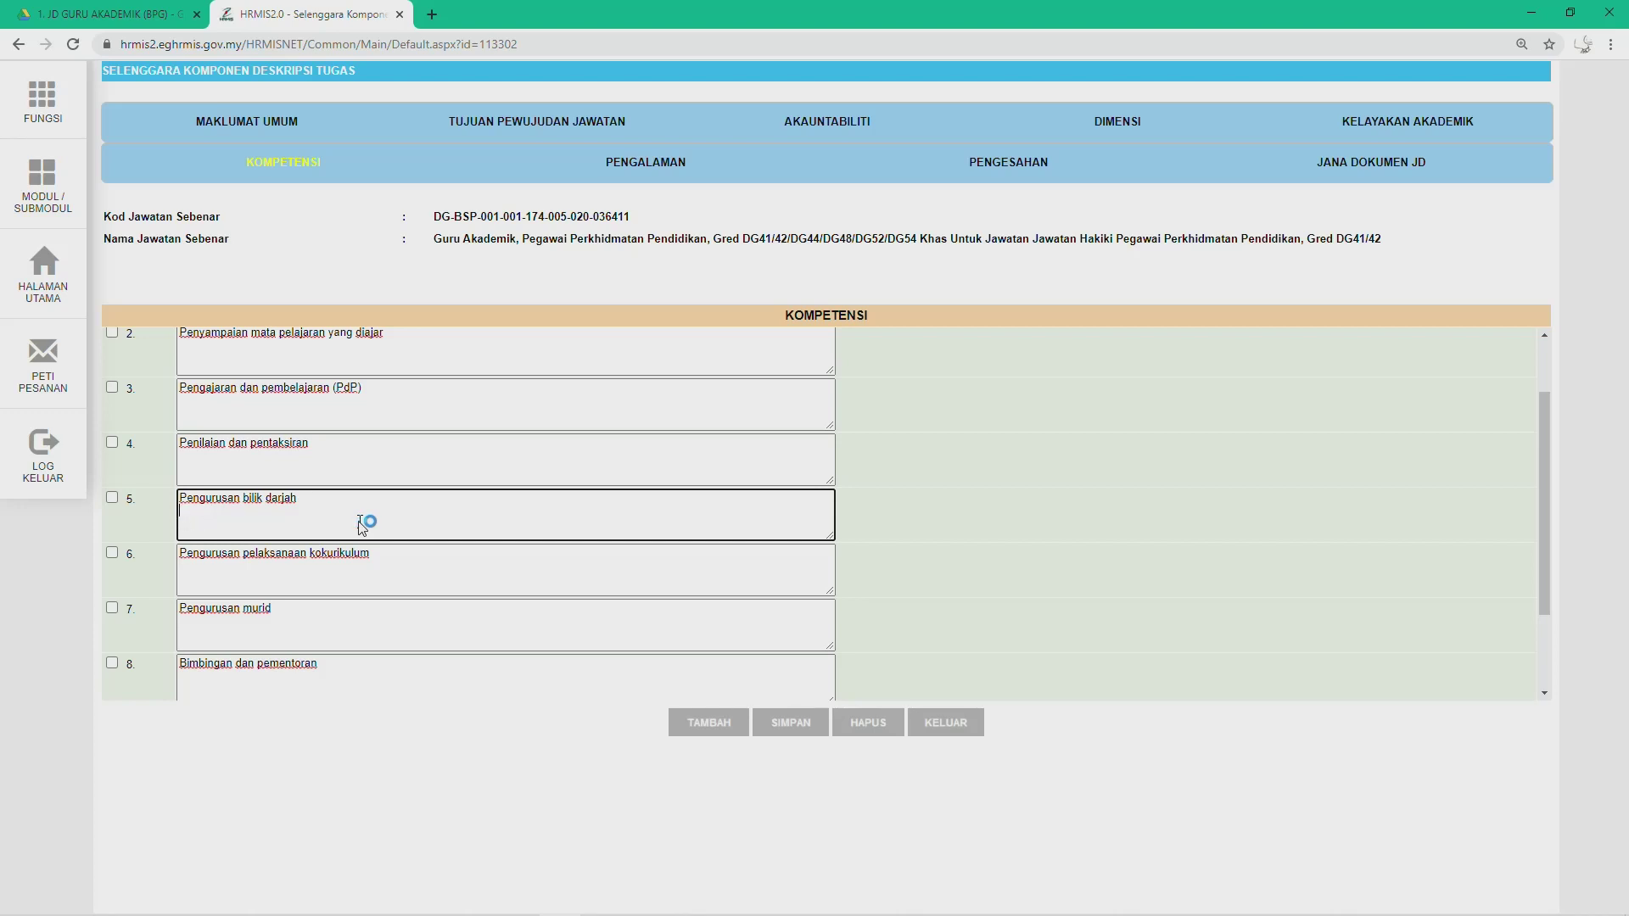
scroll(339, 555, down, 1)
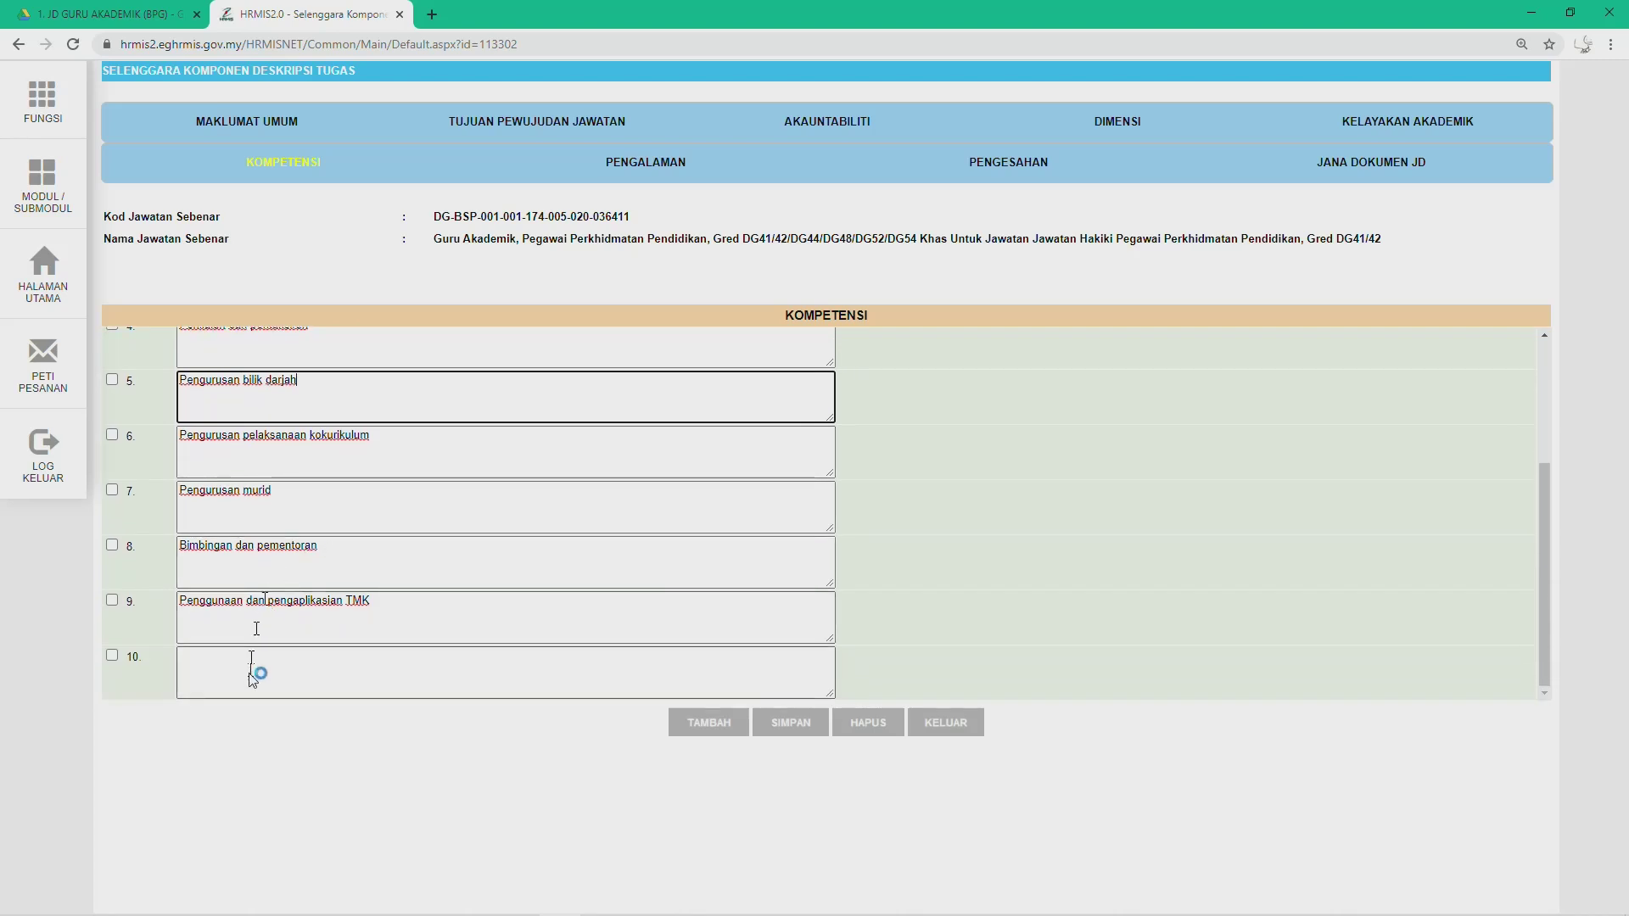
click(245, 677)
key(ctrl+v)
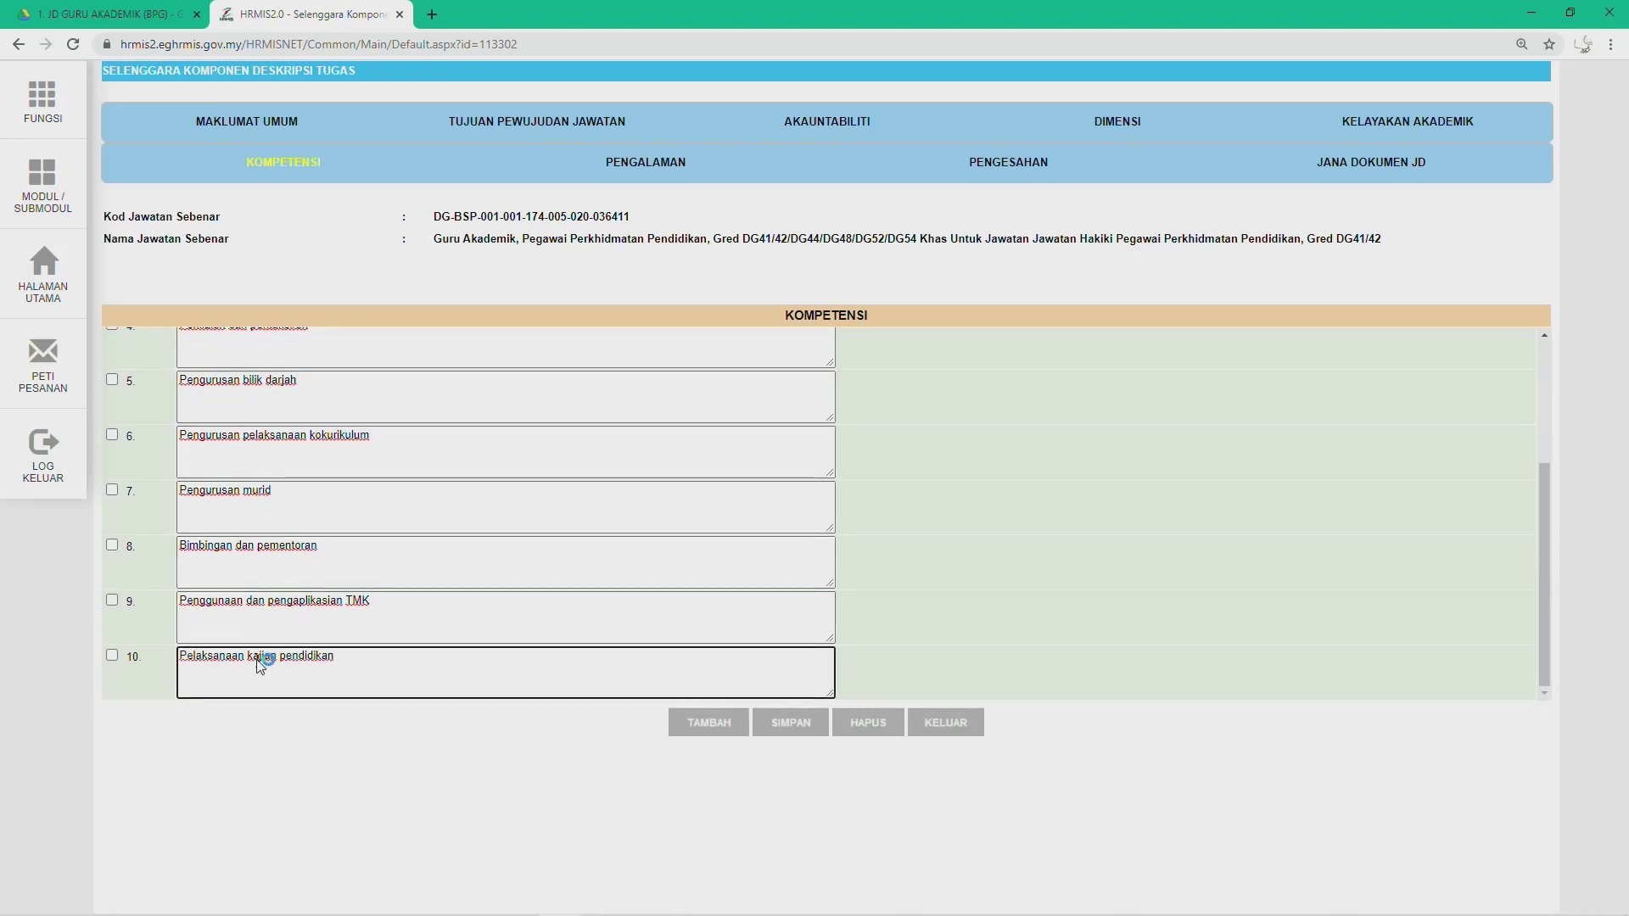
Step: Save the ten Kompetensi entries, confirming and dismissing the success alert
click(782, 729)
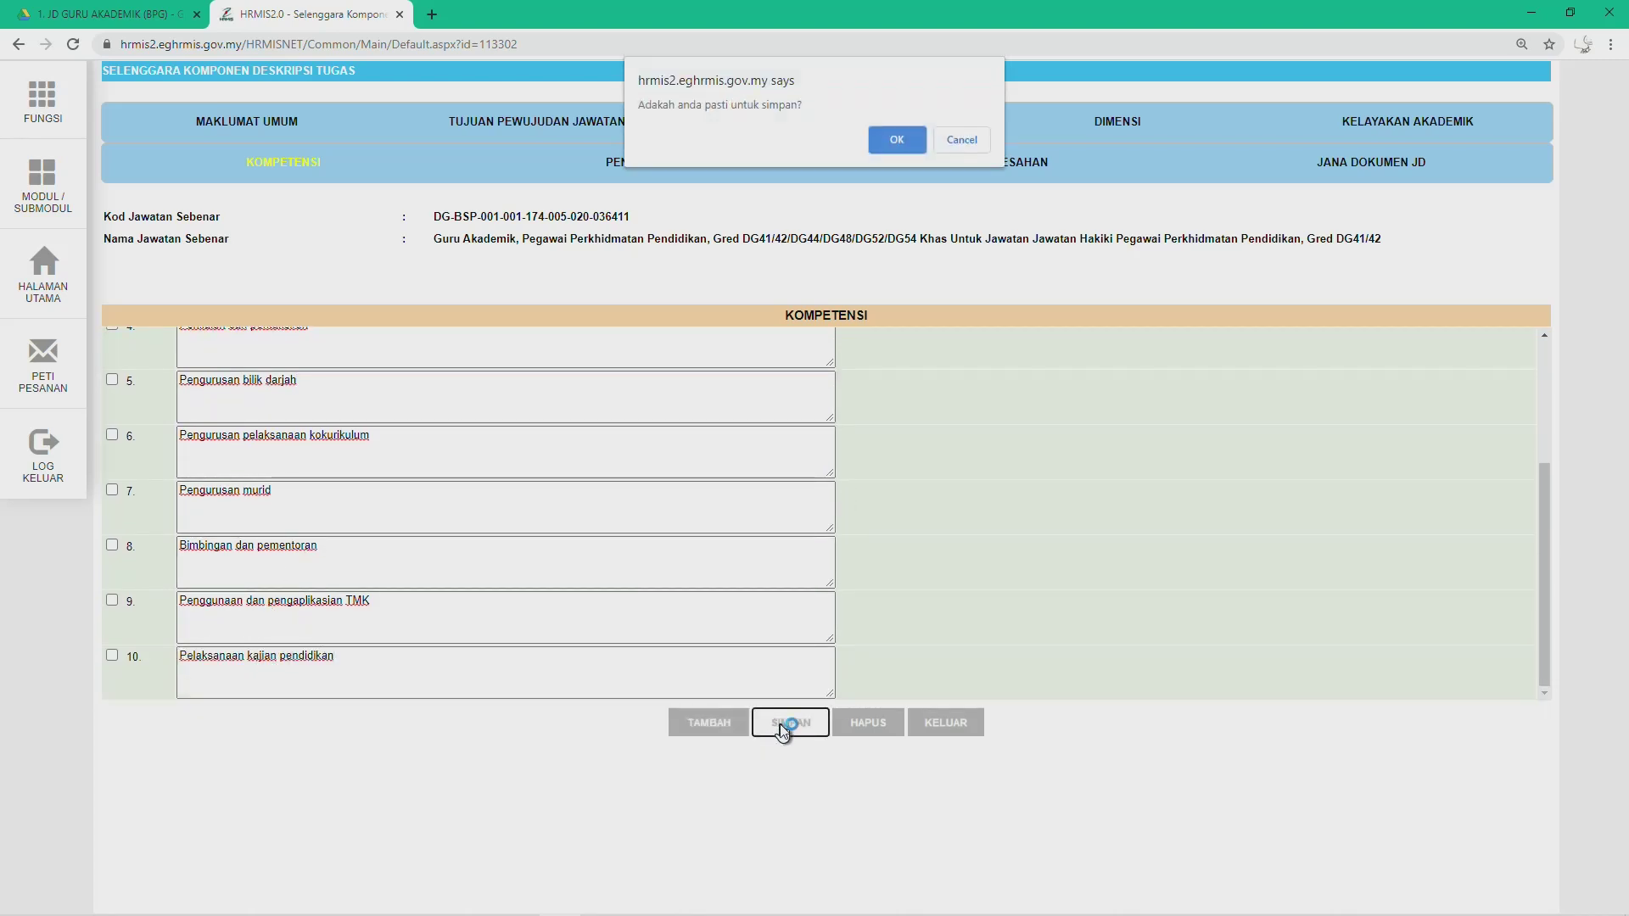
click(893, 138)
click(962, 140)
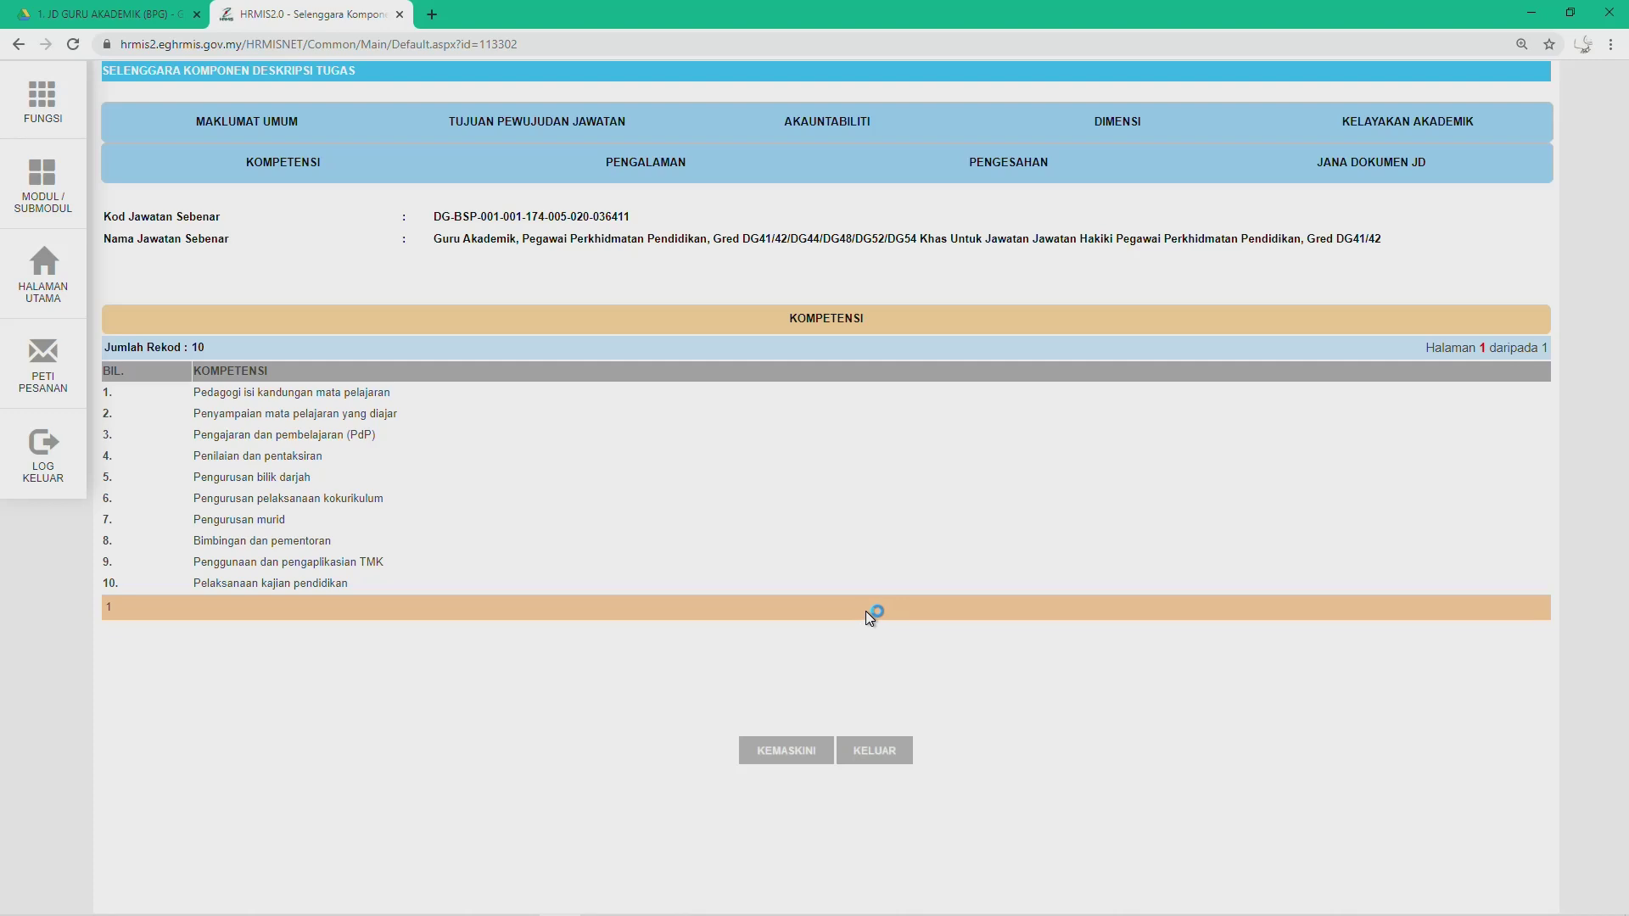
Step: Switch over to the empty Pengalaman section
click(747, 165)
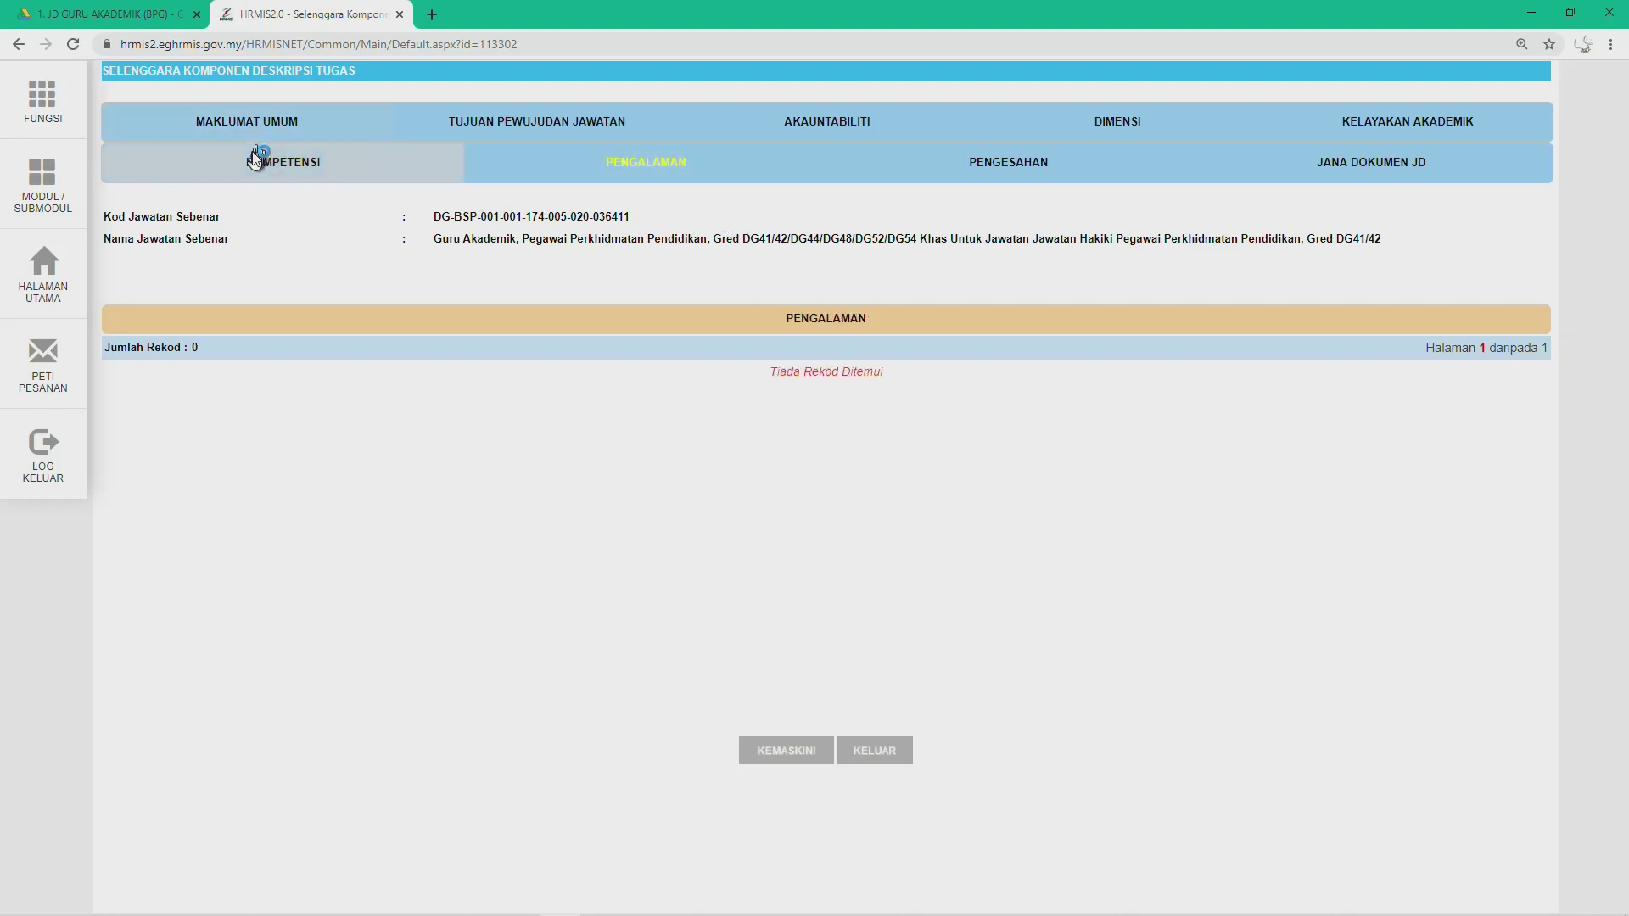
click(283, 162)
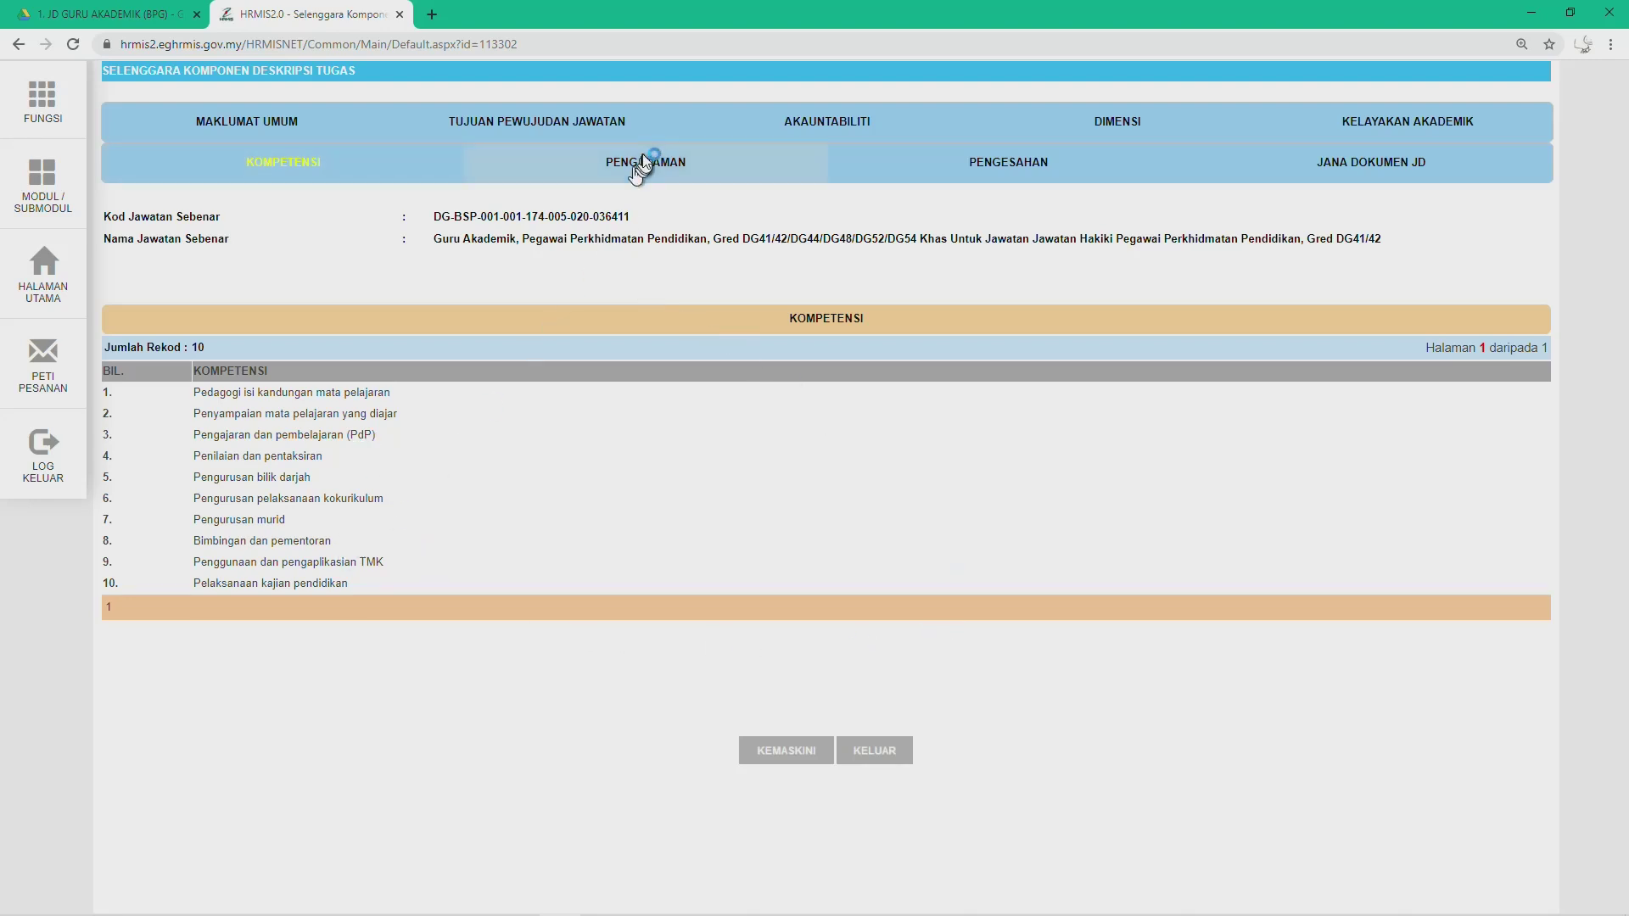
click(663, 168)
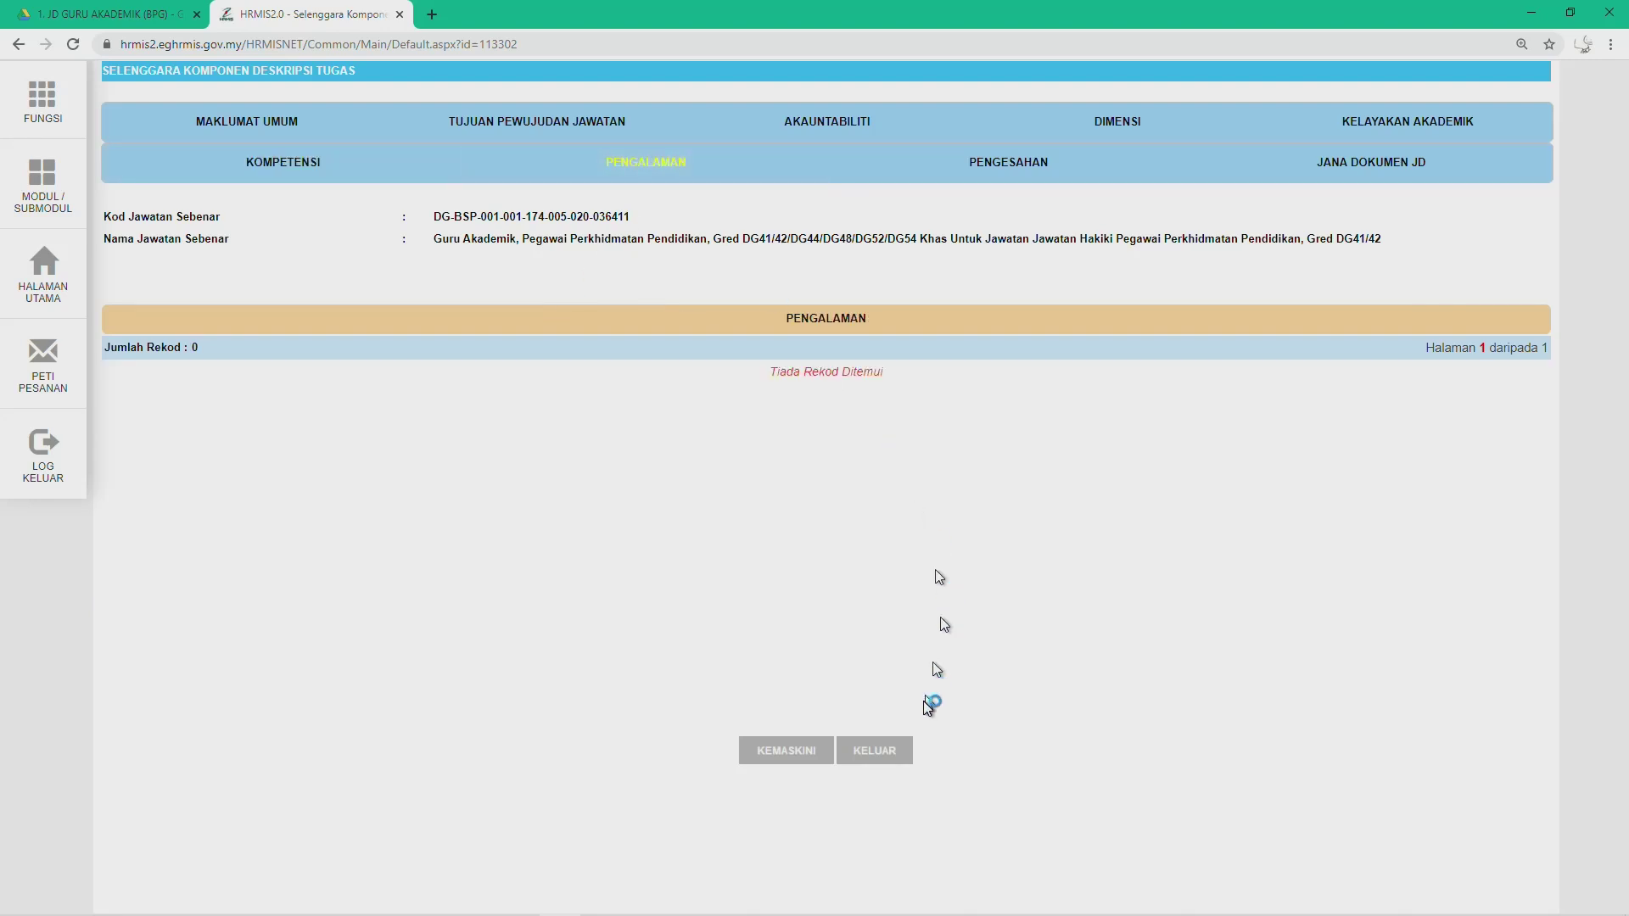
Step: Copy DG44's Time-Based requirement, eight (8) years' service in grade DG41, from Word's PENGALAMAN table
key(alt+Tab)
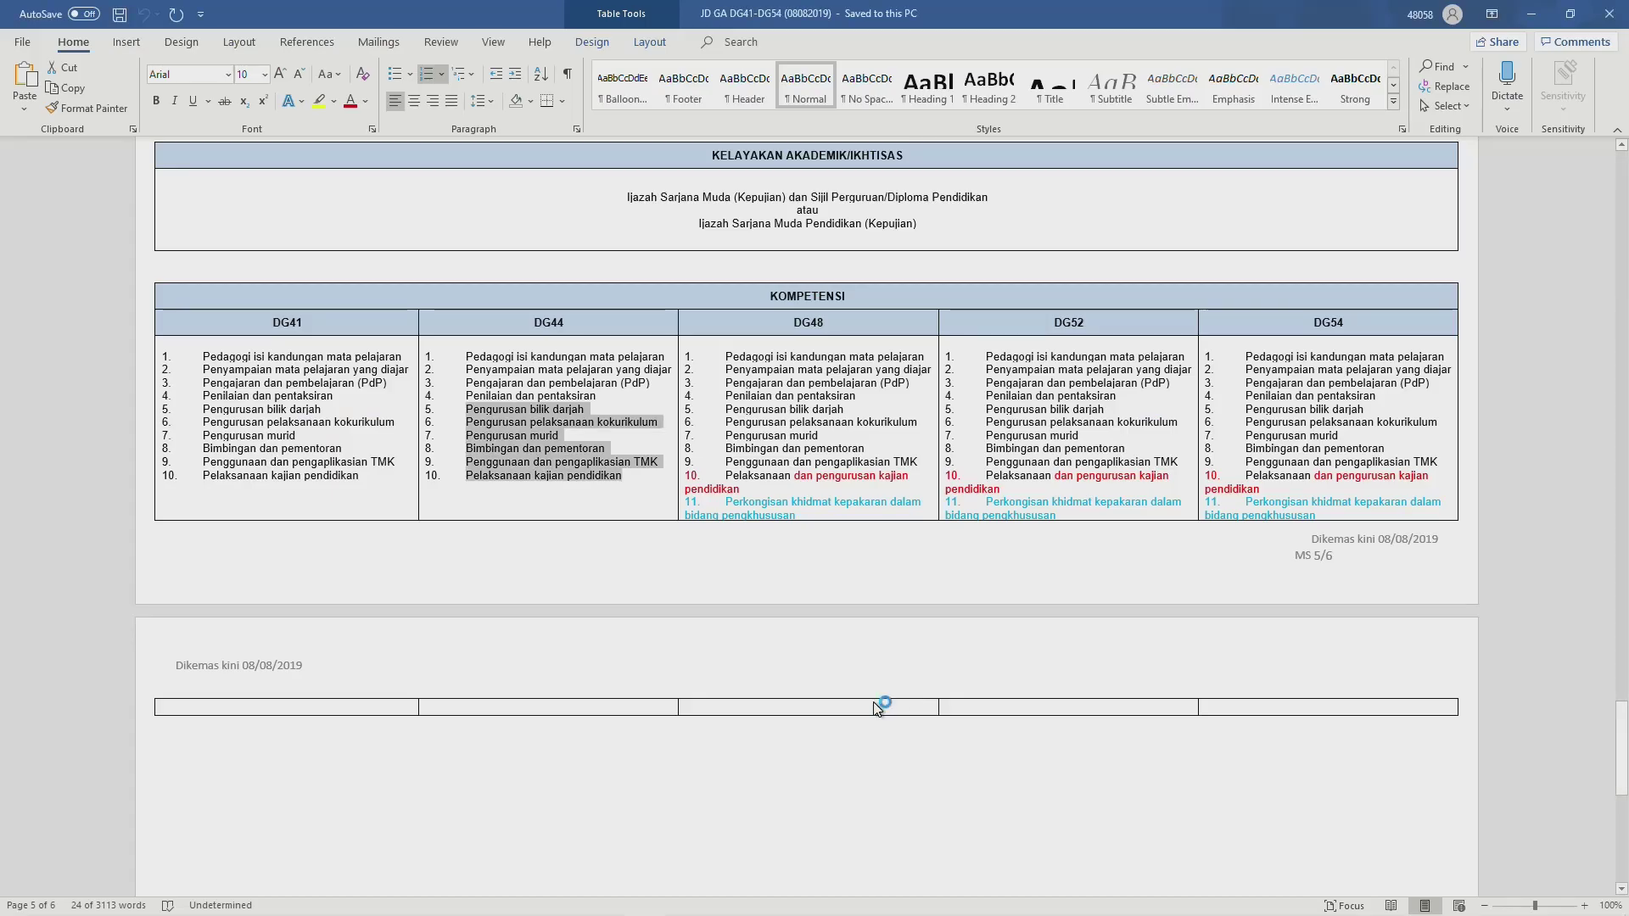
scroll(761, 572, down, 6)
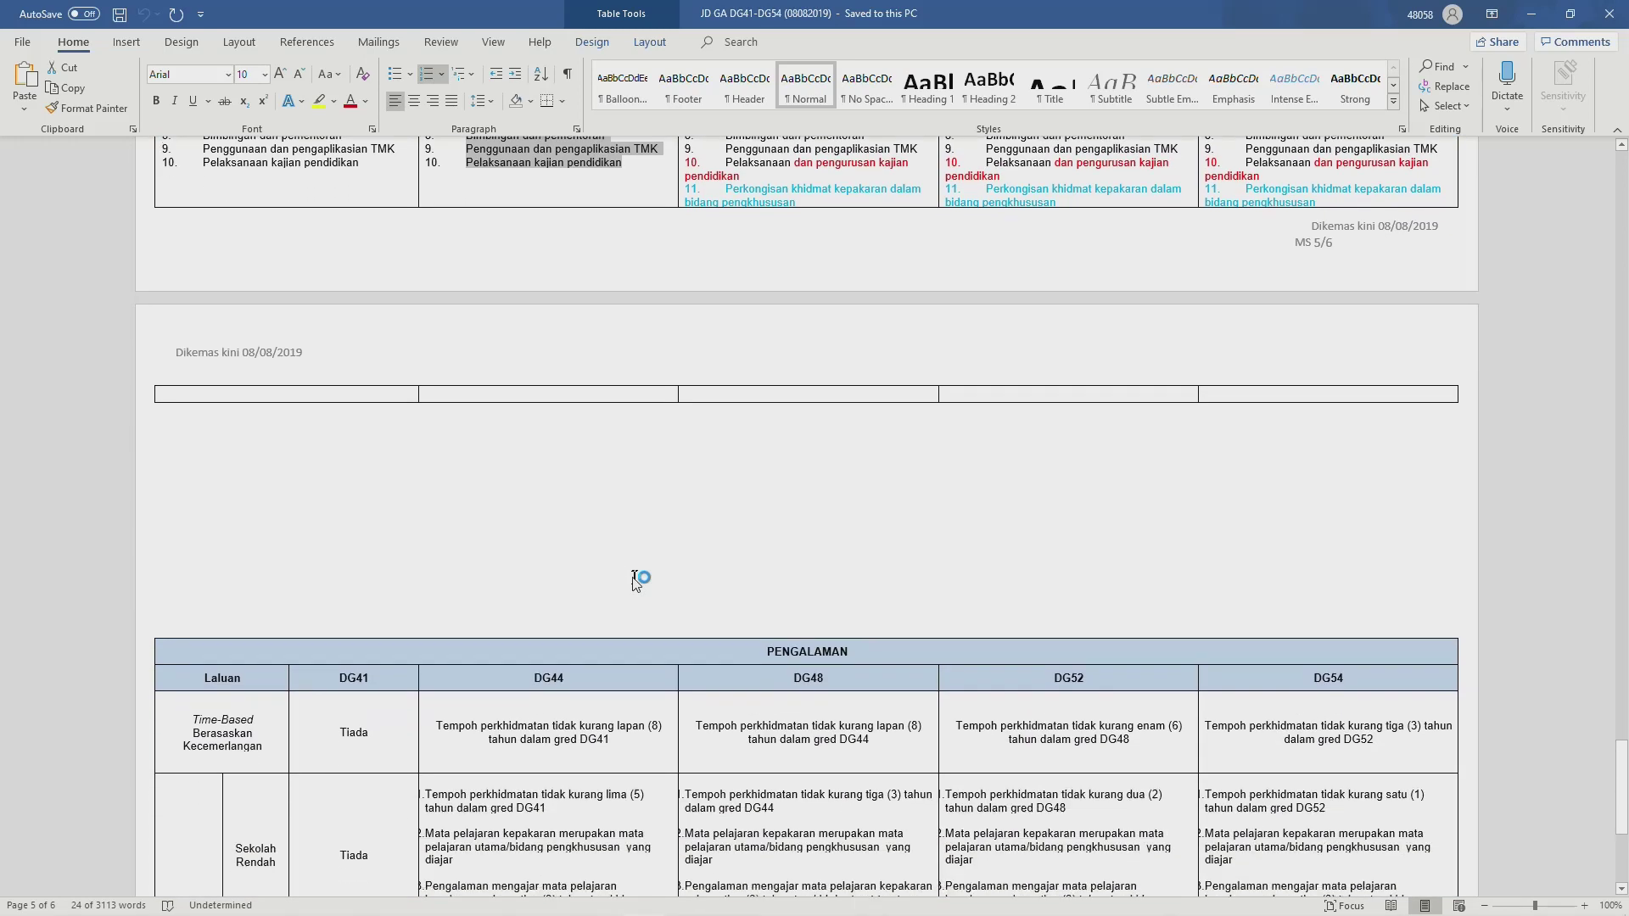
scroll(763, 573, down, 3)
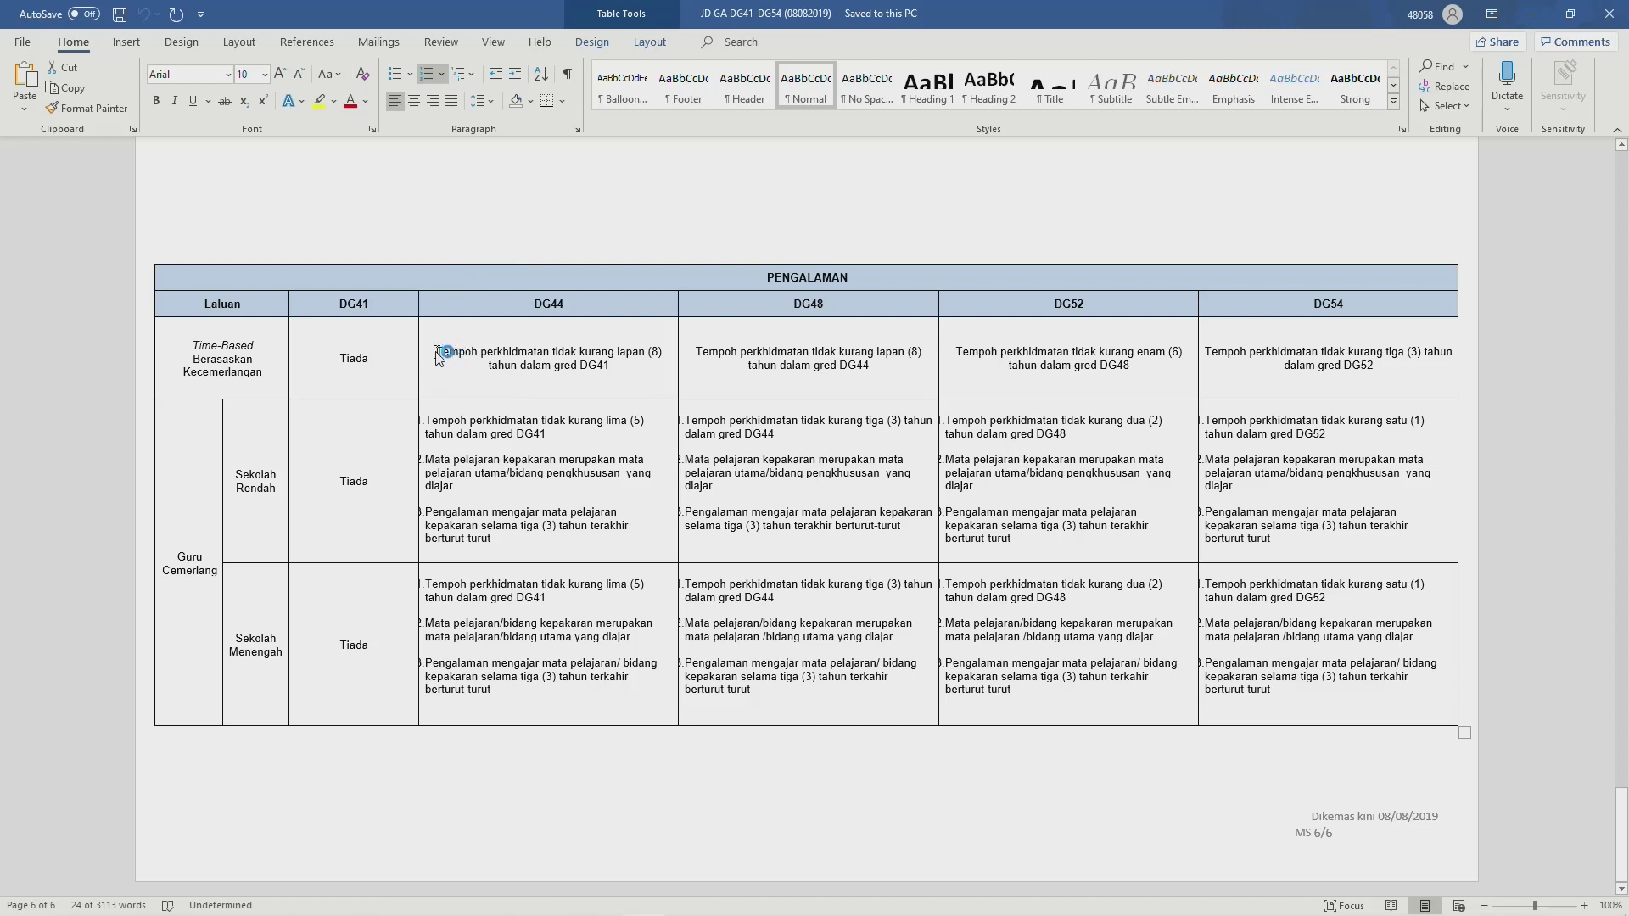
drag(437, 351, 608, 370)
key(ctrl+c)
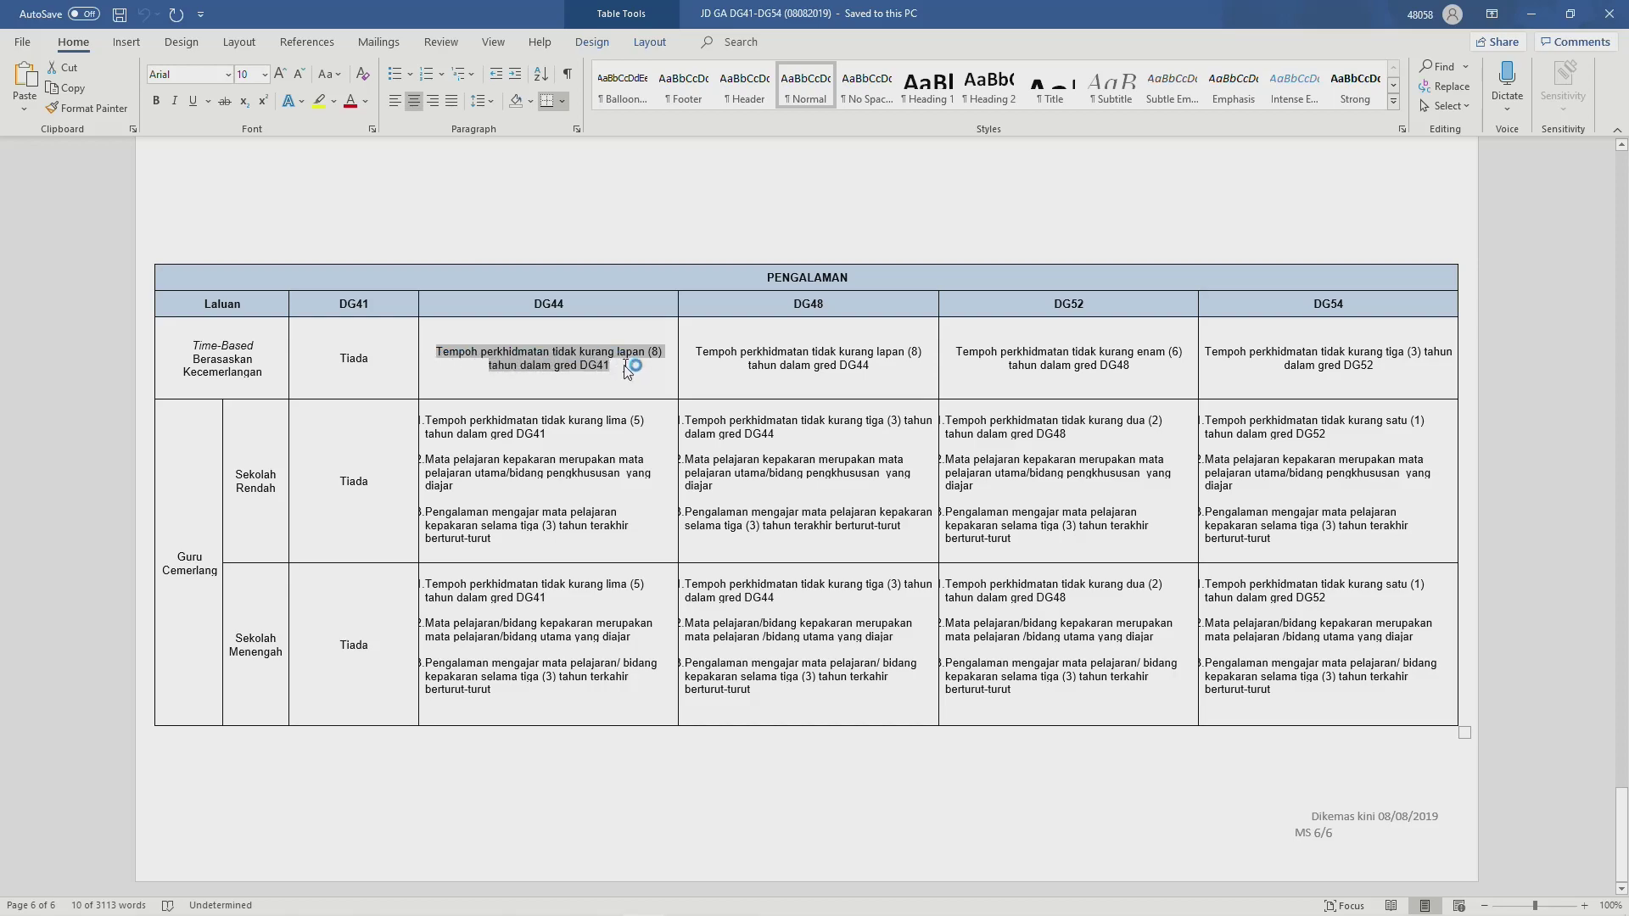
key(alt+Tab)
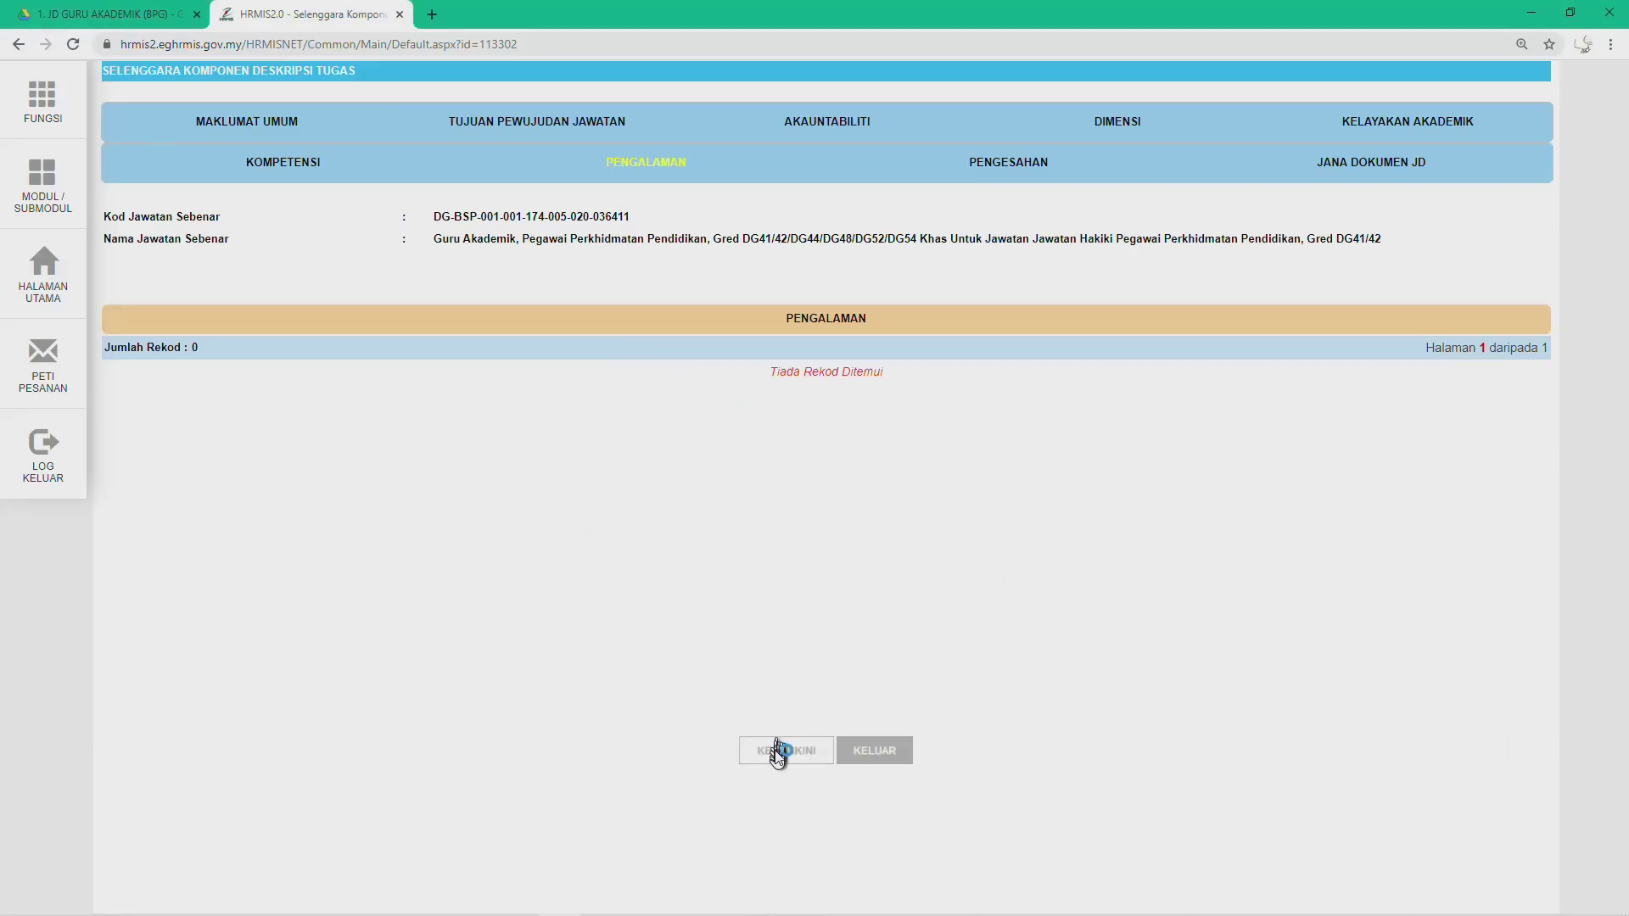
Step: Edit Pengalaman and paste the DG41 eight-year service requirement as the description
click(777, 752)
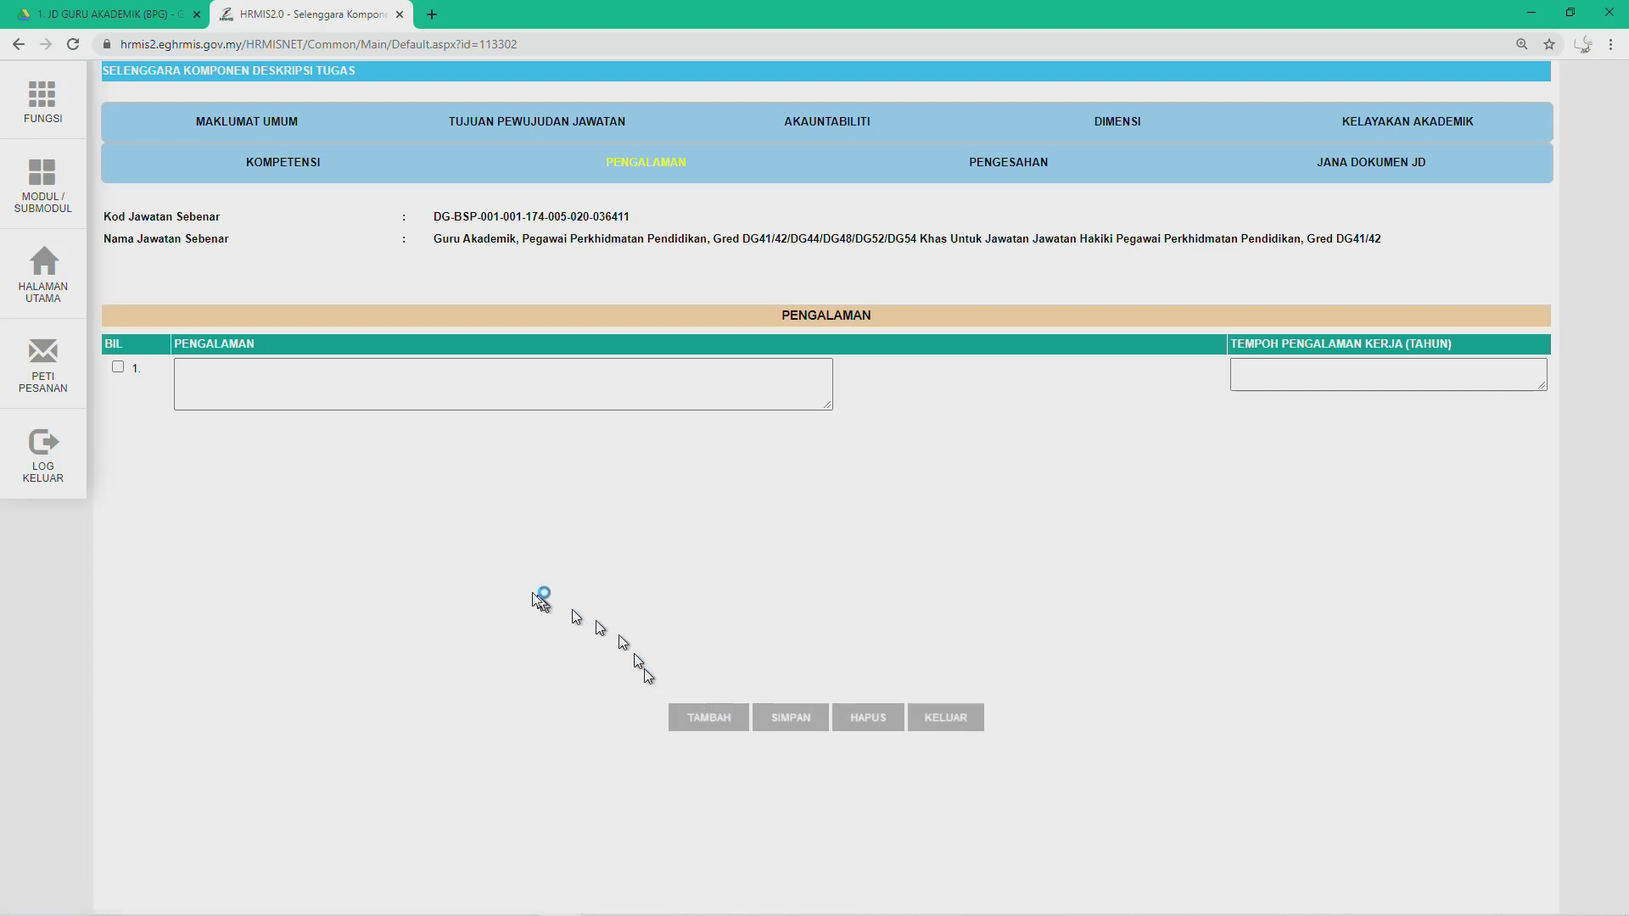
click(238, 381)
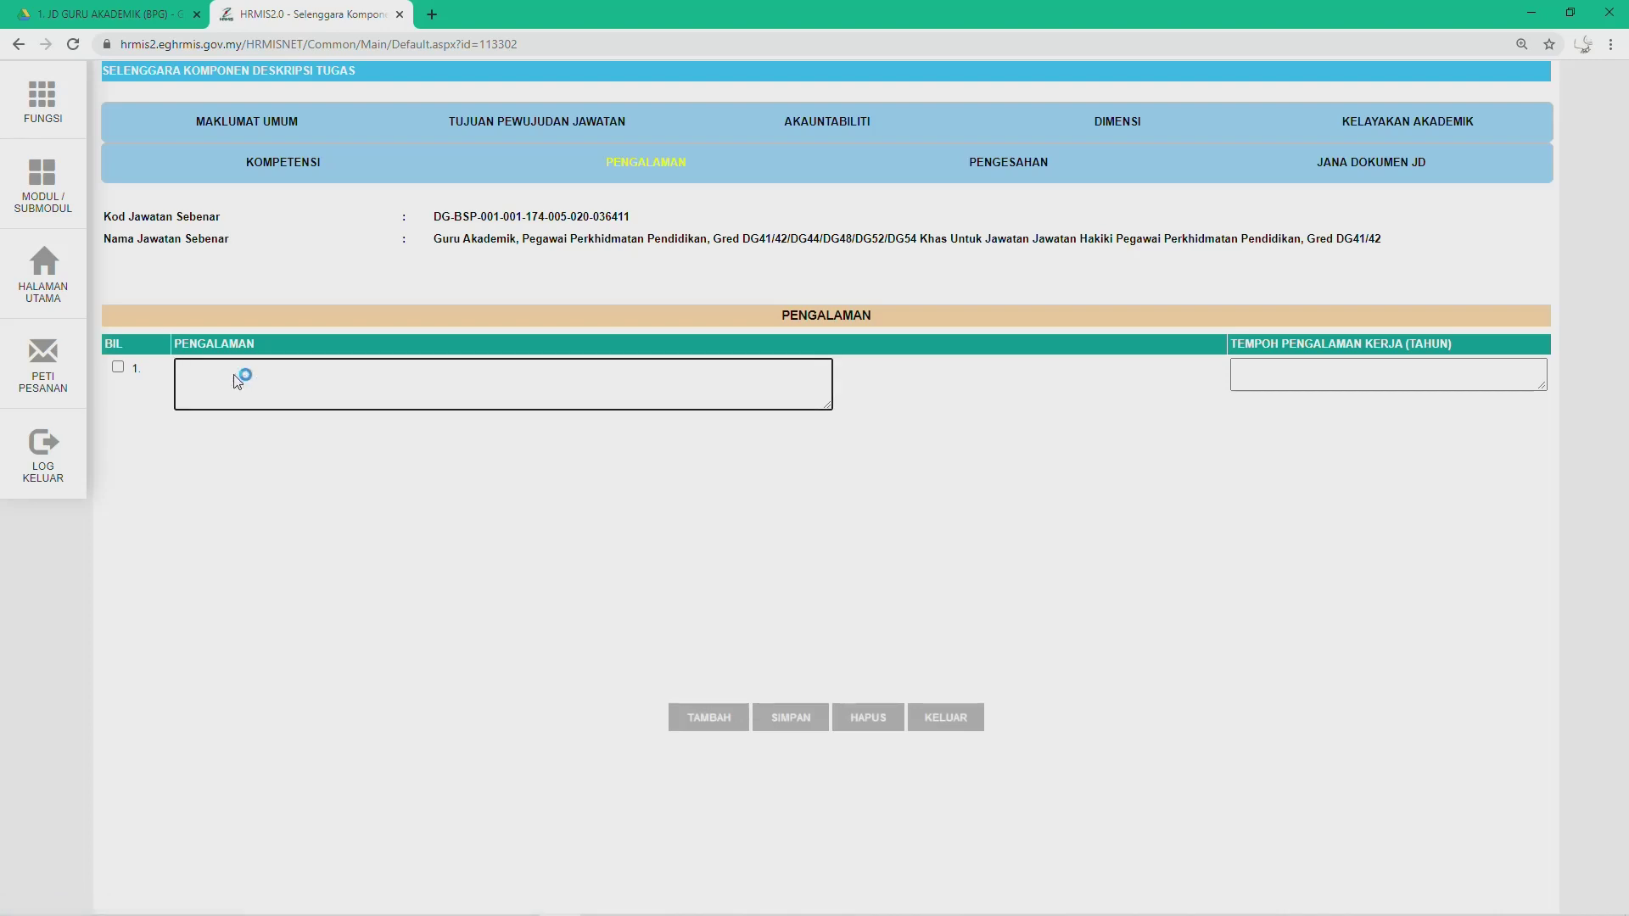
key(ctrl+v)
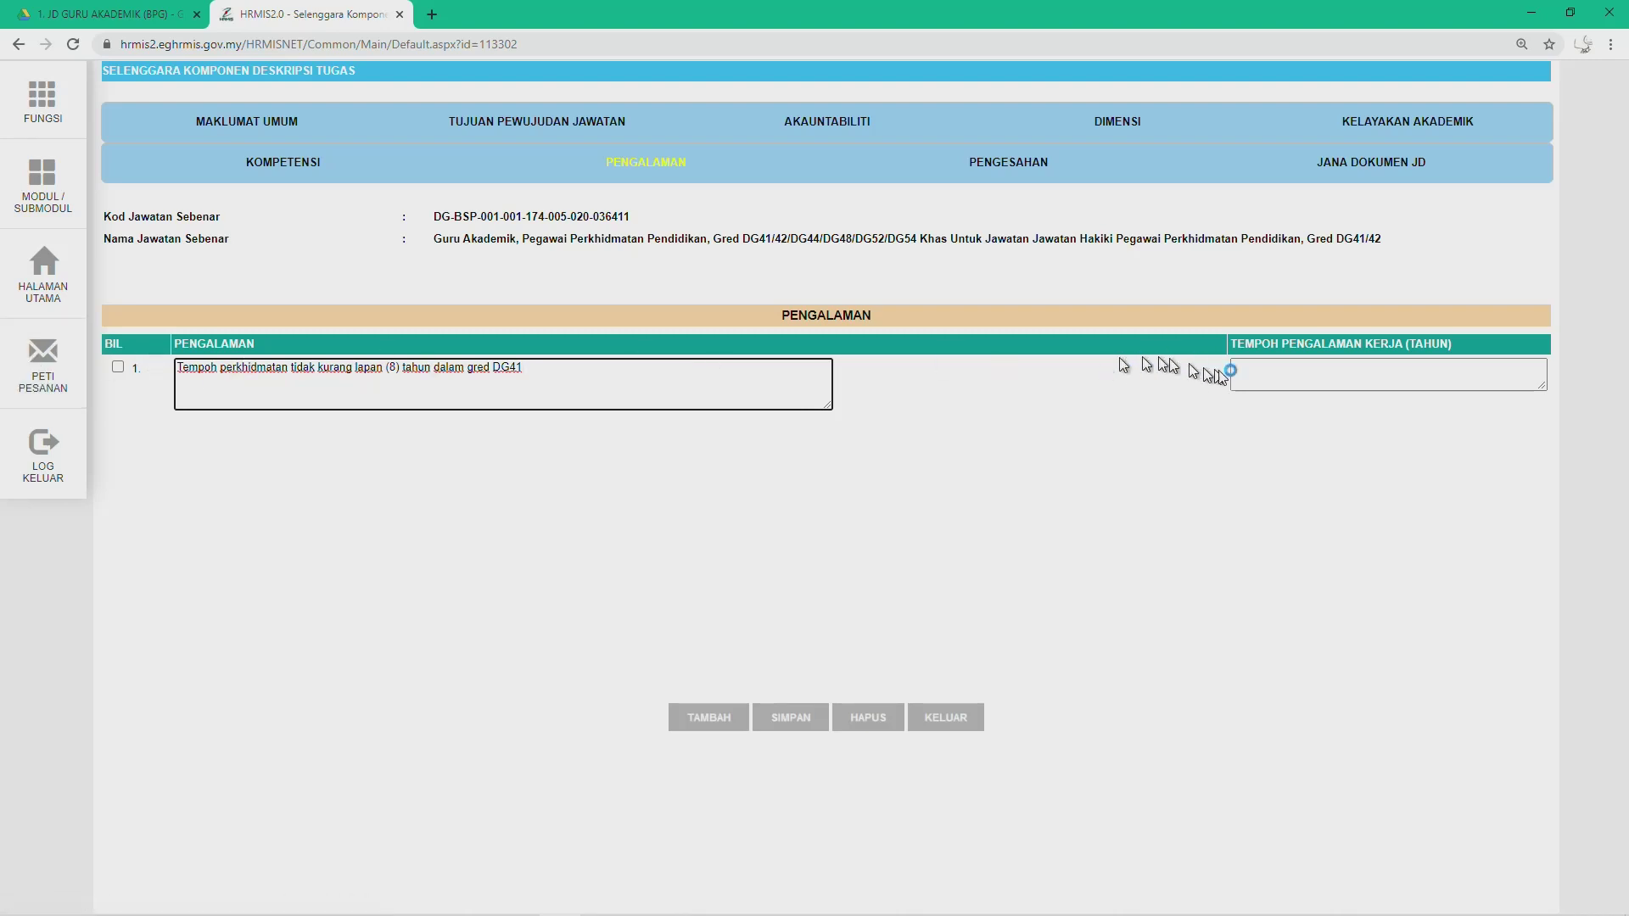
Step: Enter 14 as the experience period in years and save the Pengalaman record
click(1307, 373)
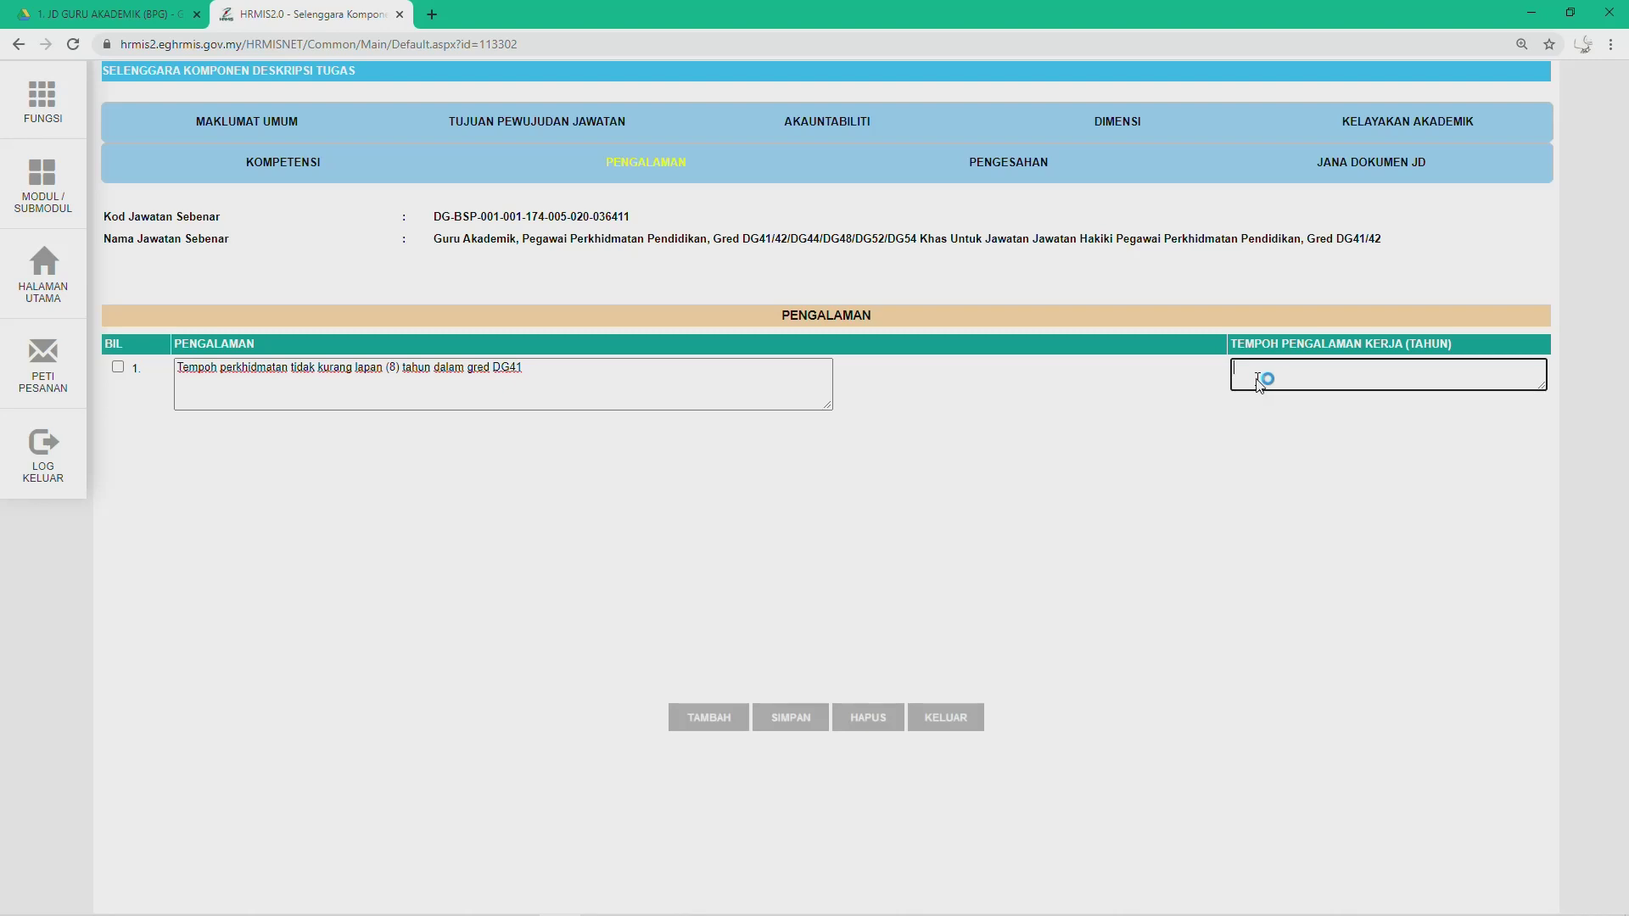
text(4 t)
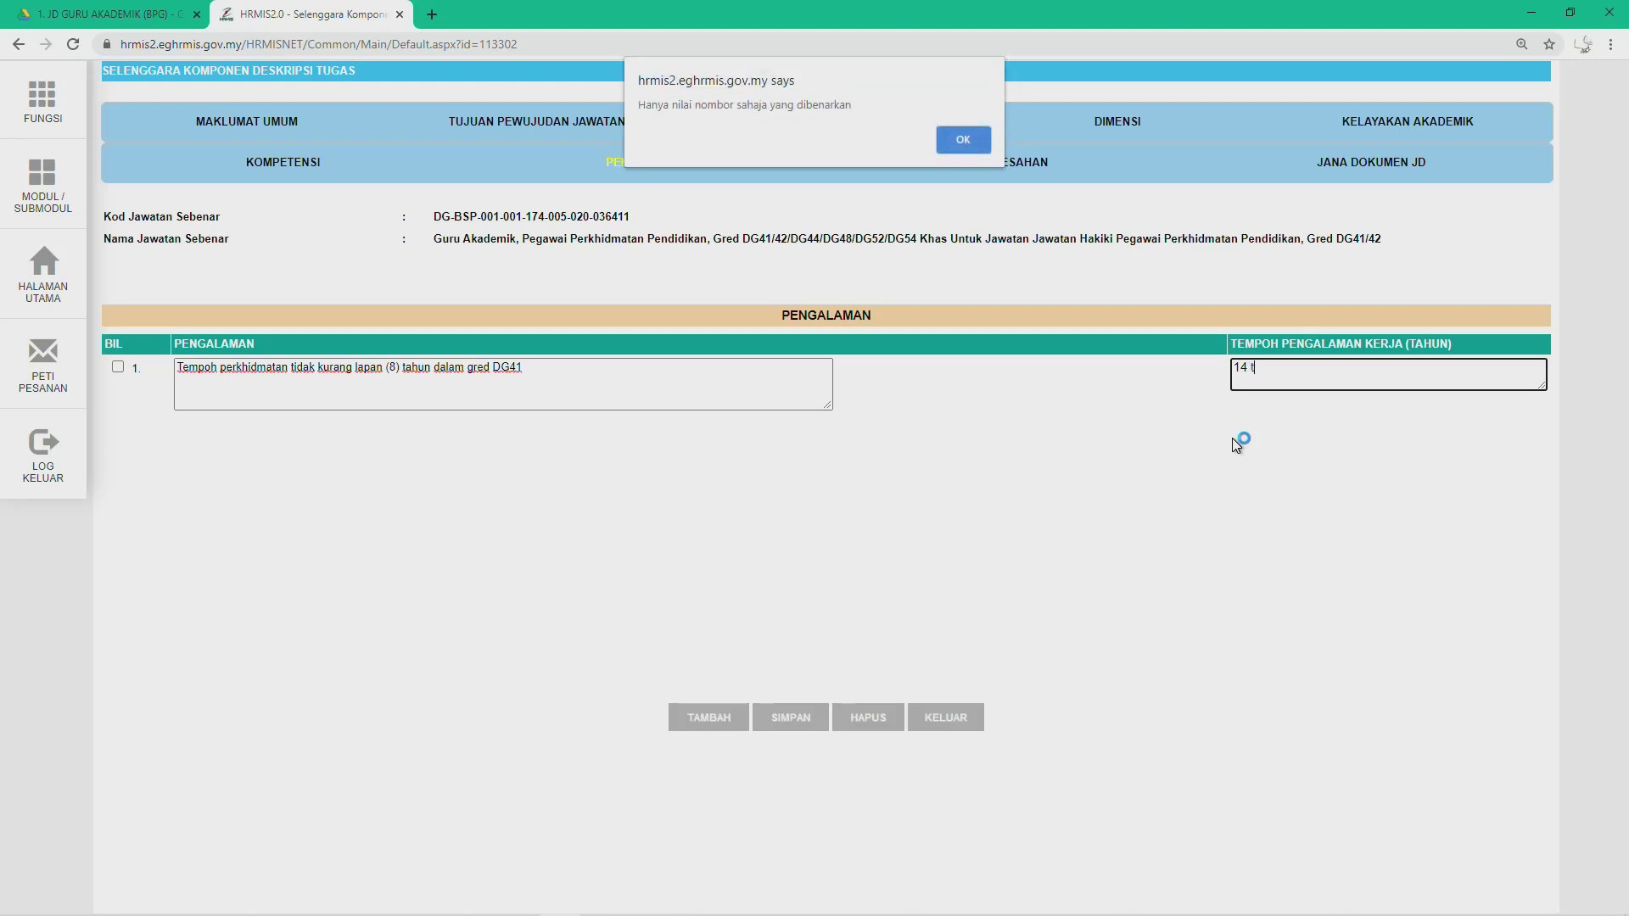
click(982, 147)
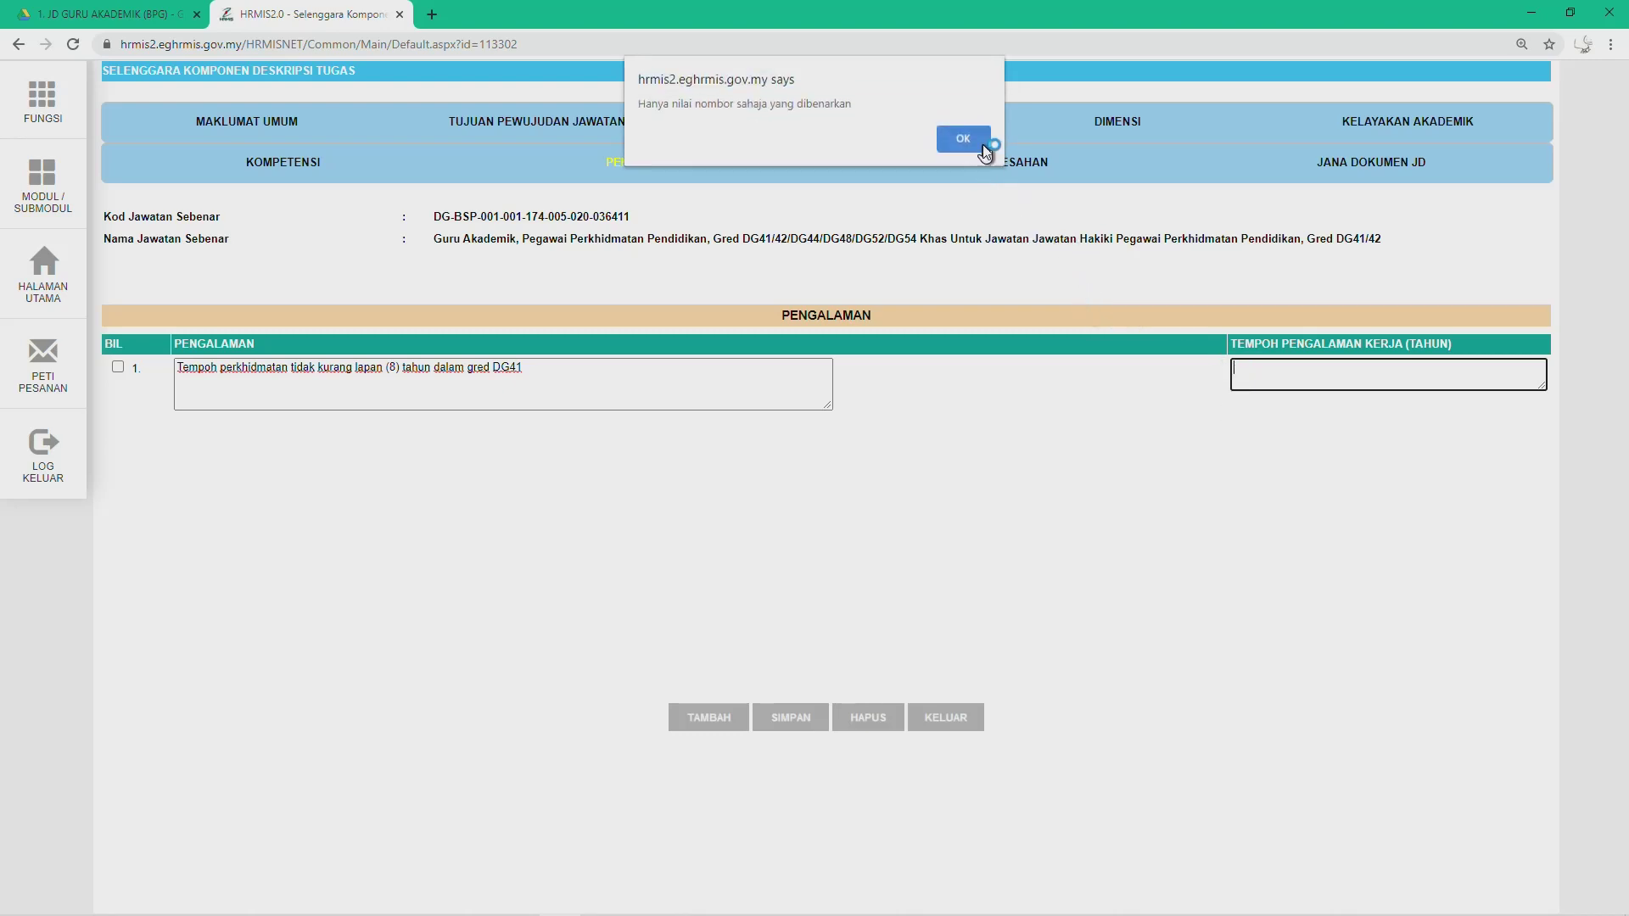
click(985, 146)
text(14)
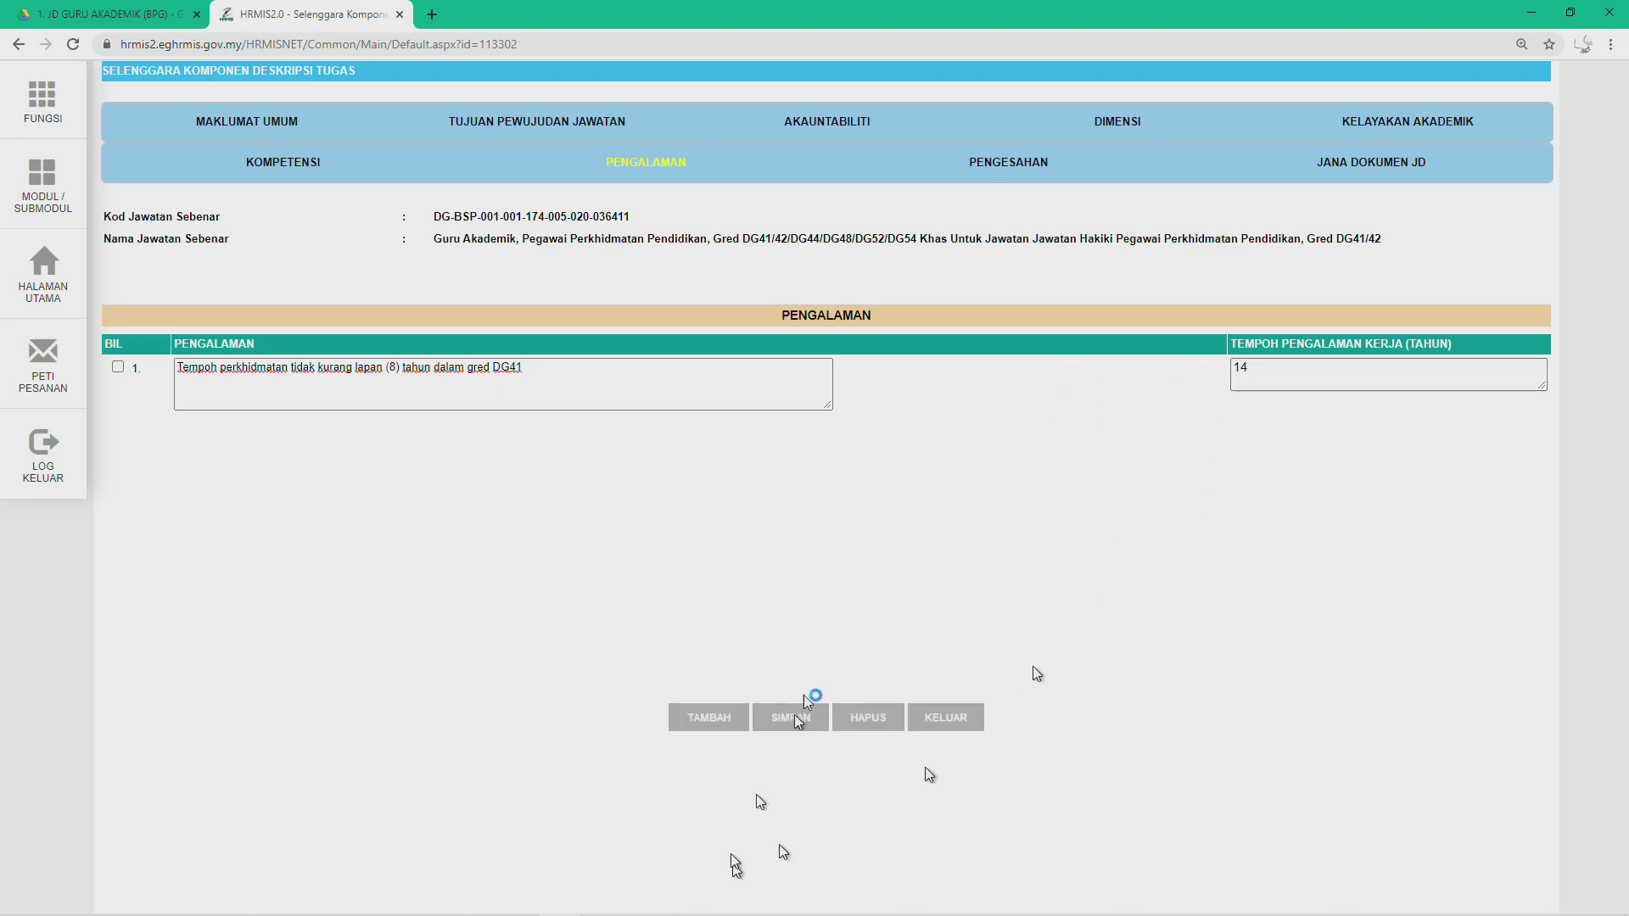
click(774, 727)
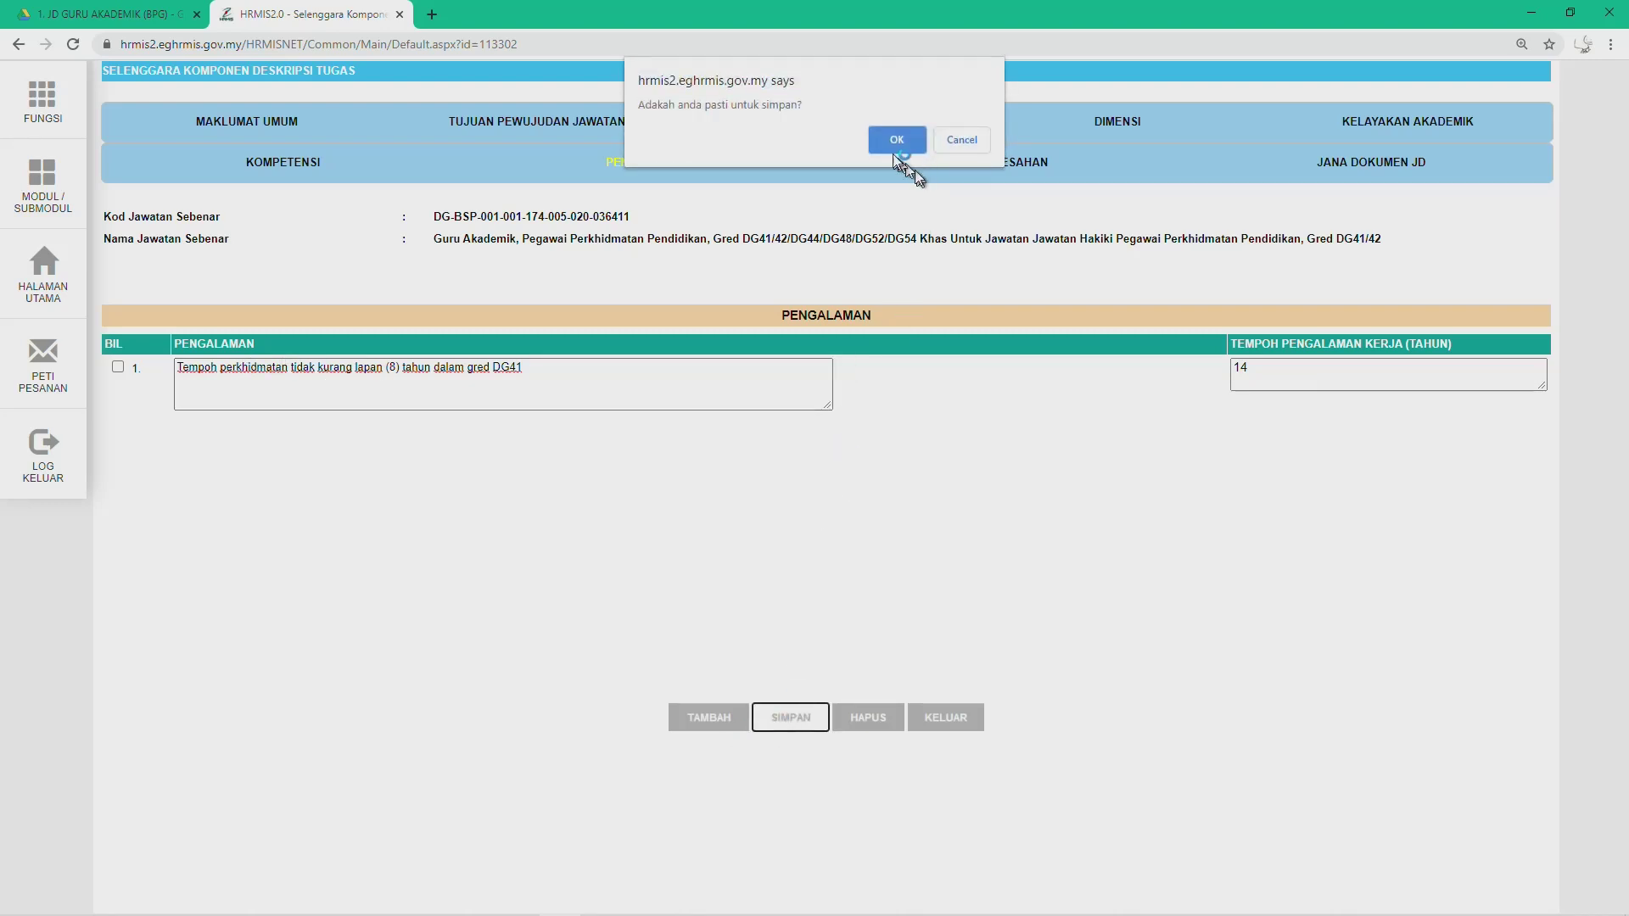
click(889, 146)
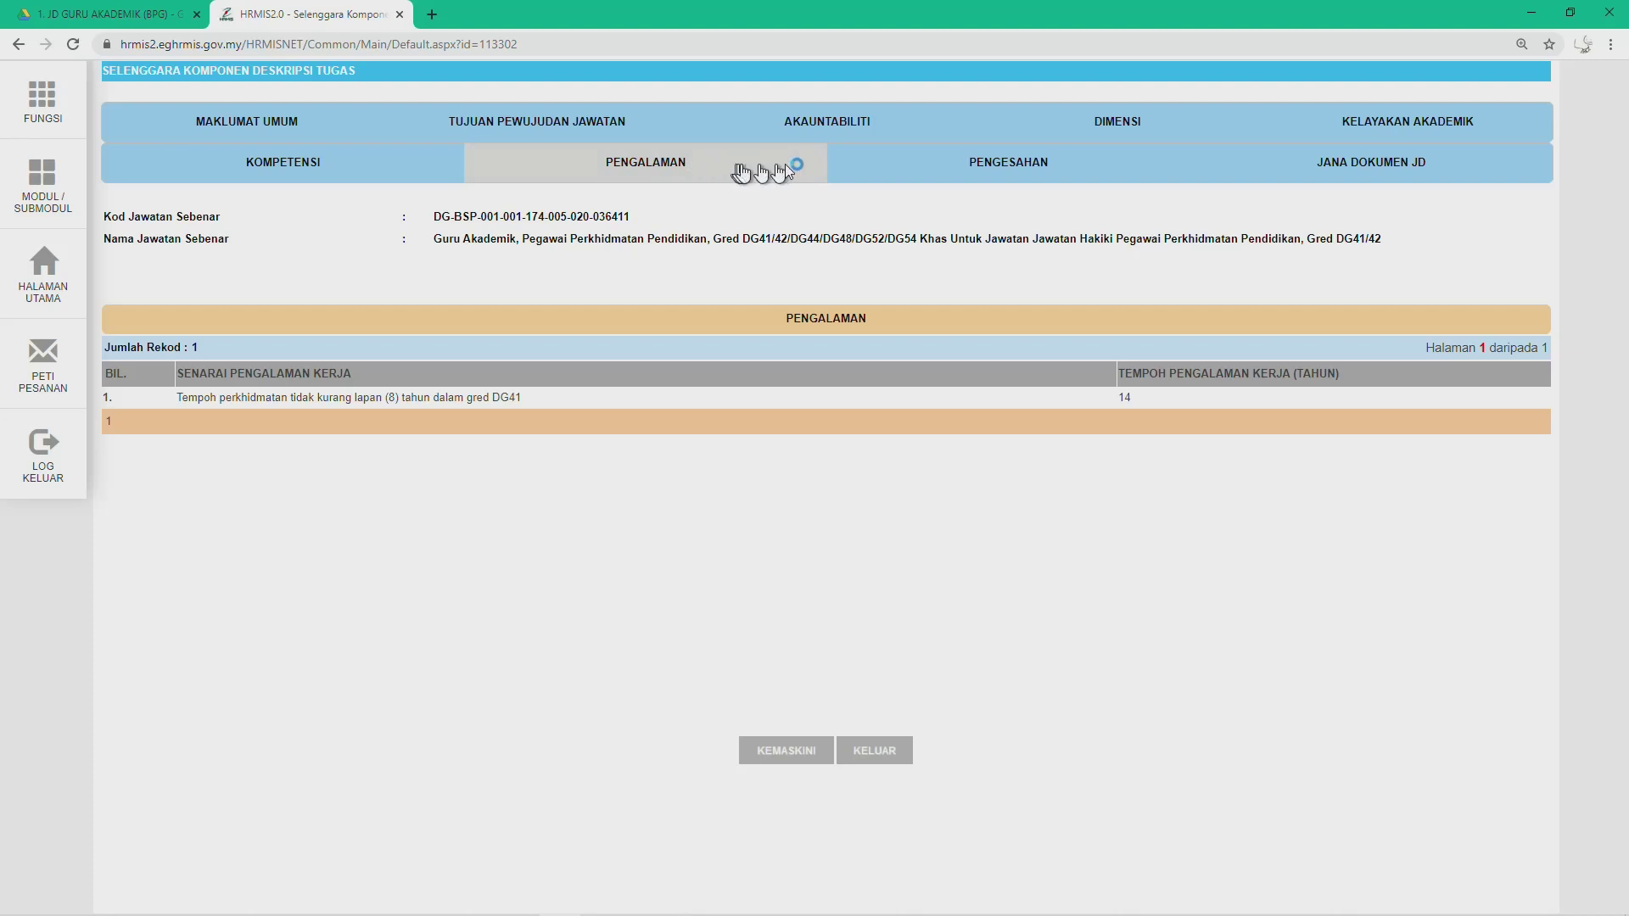
click(1056, 170)
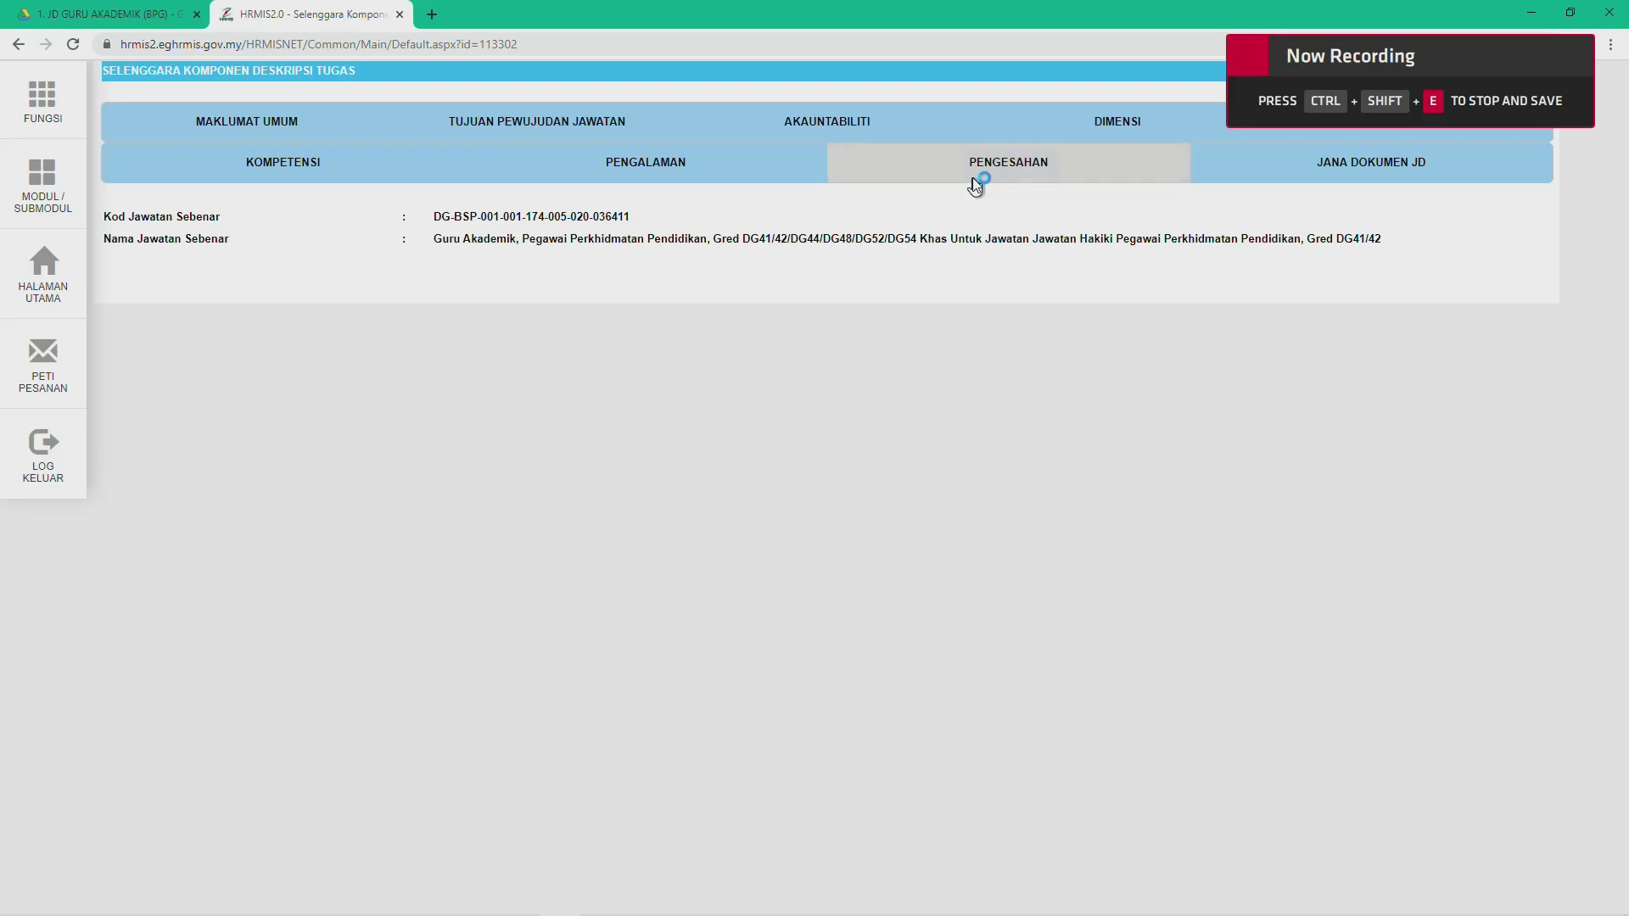
Step: Bring up the Akauntabiliti list for DG44, leaving DG44 selected in Gred Jawatan JD
click(1084, 170)
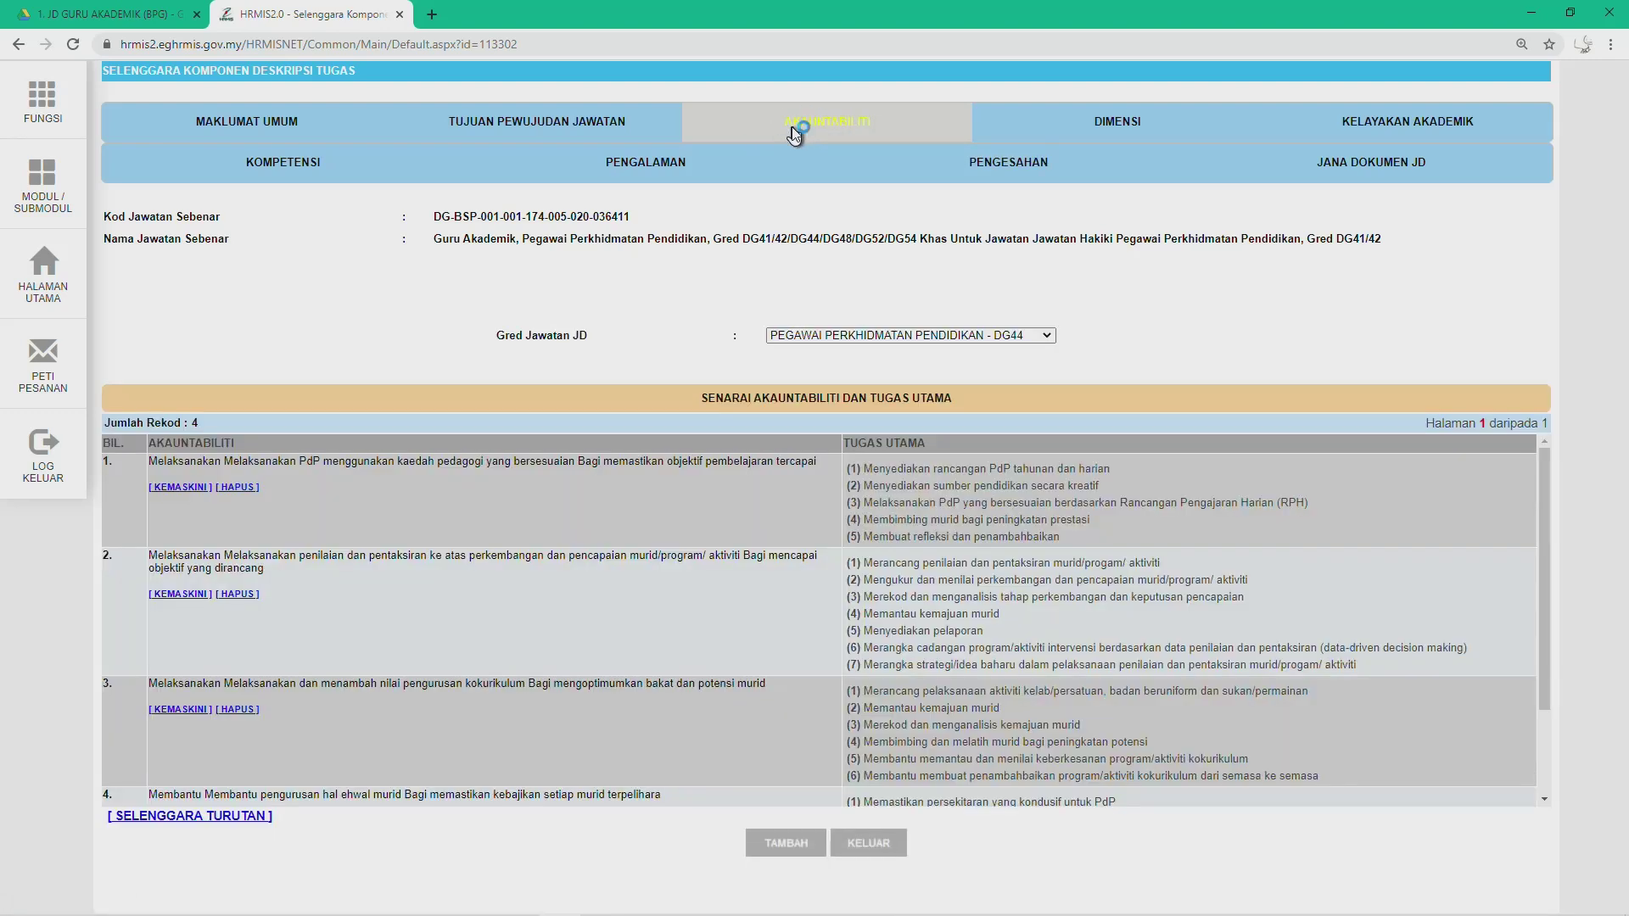
click(971, 336)
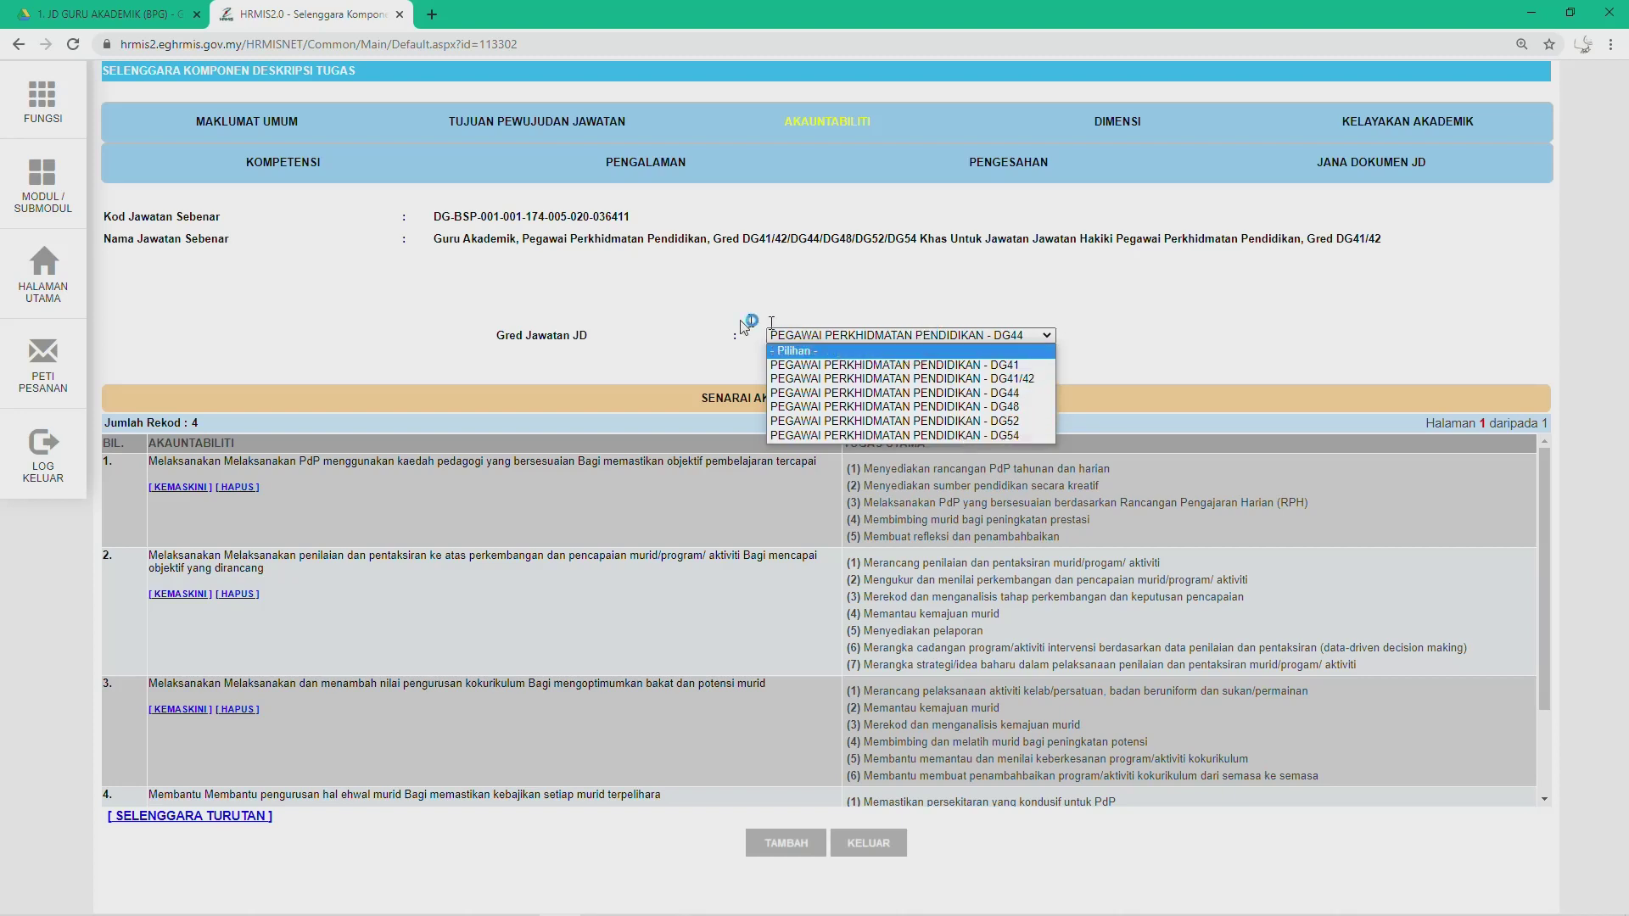
click(626, 326)
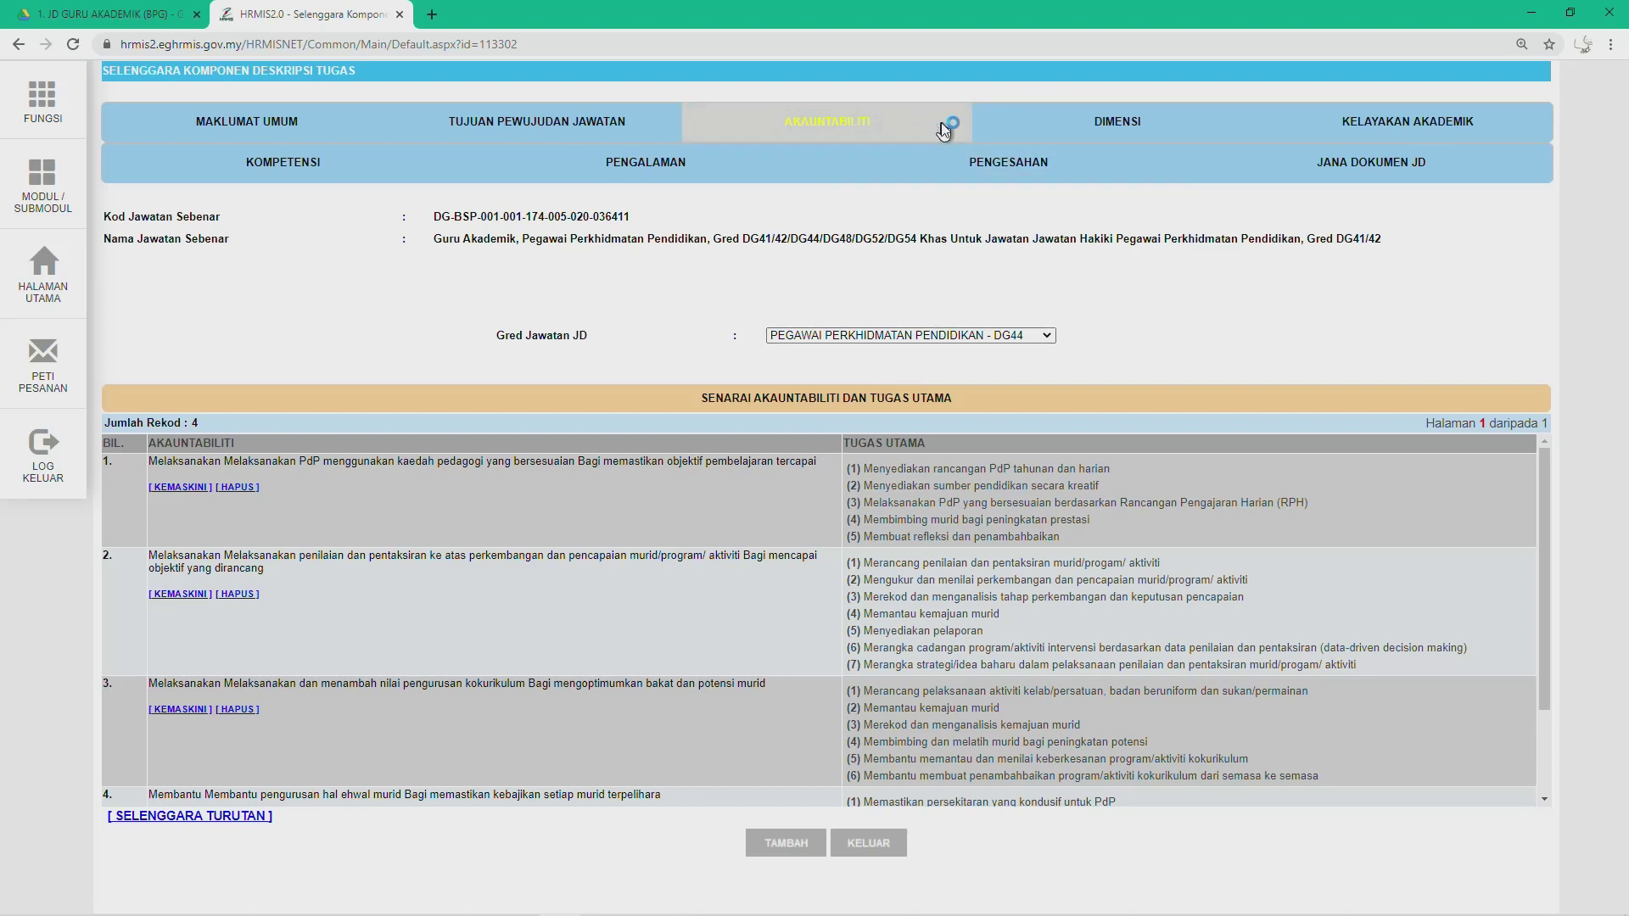
Step: Go to Dimensi, select grade DG48, and bring up the Salin Dimensi window
click(1062, 125)
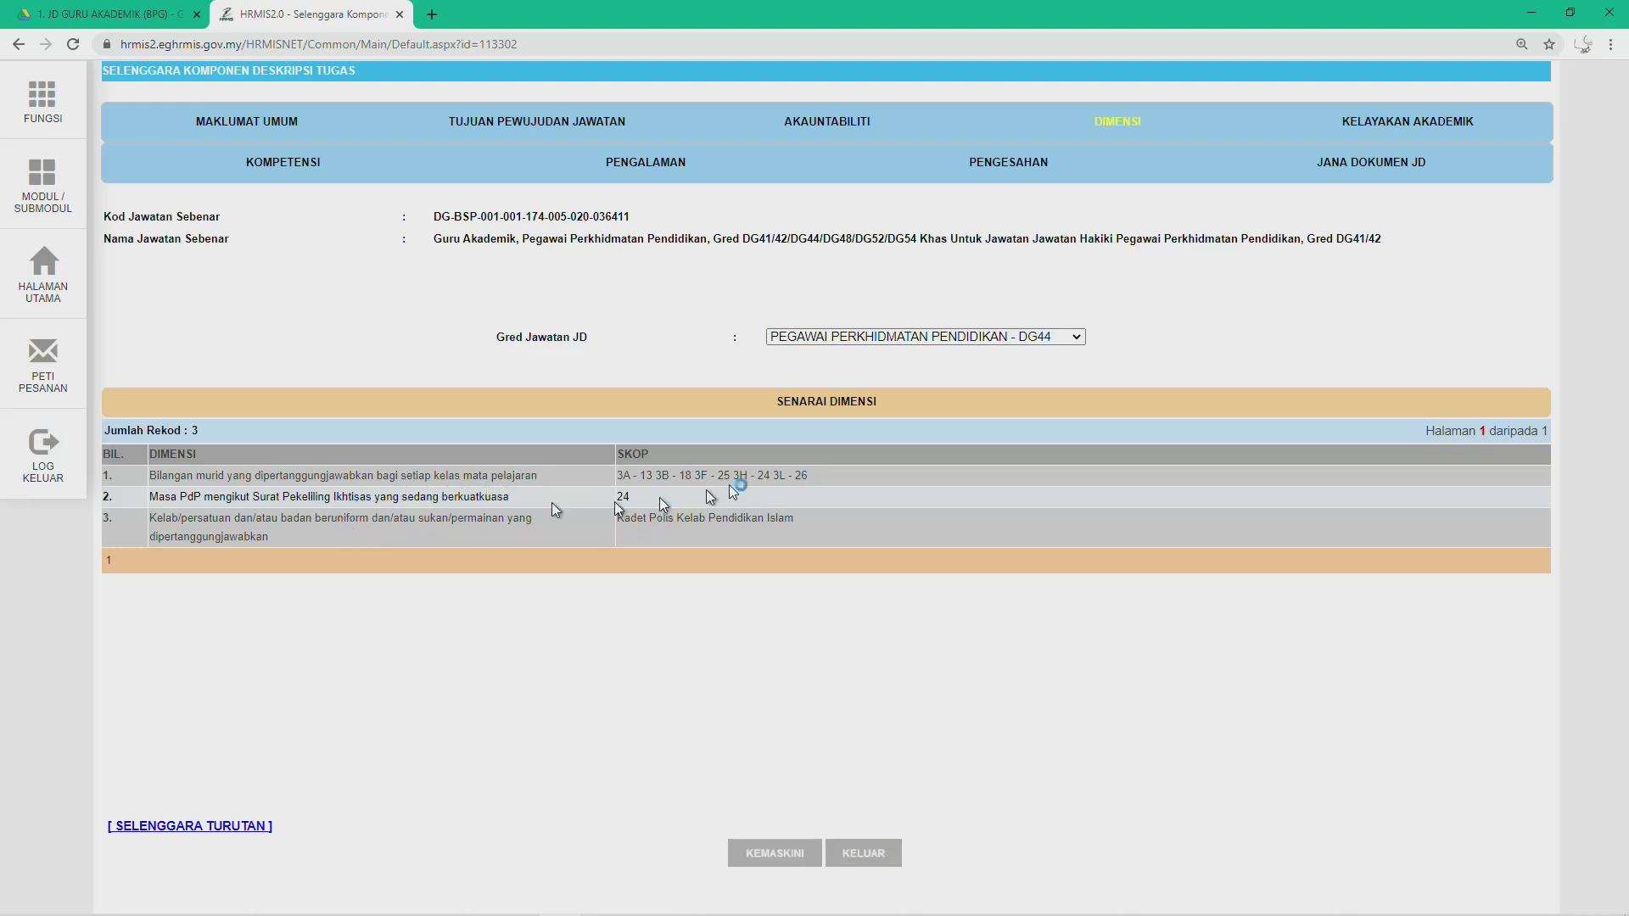
click(945, 342)
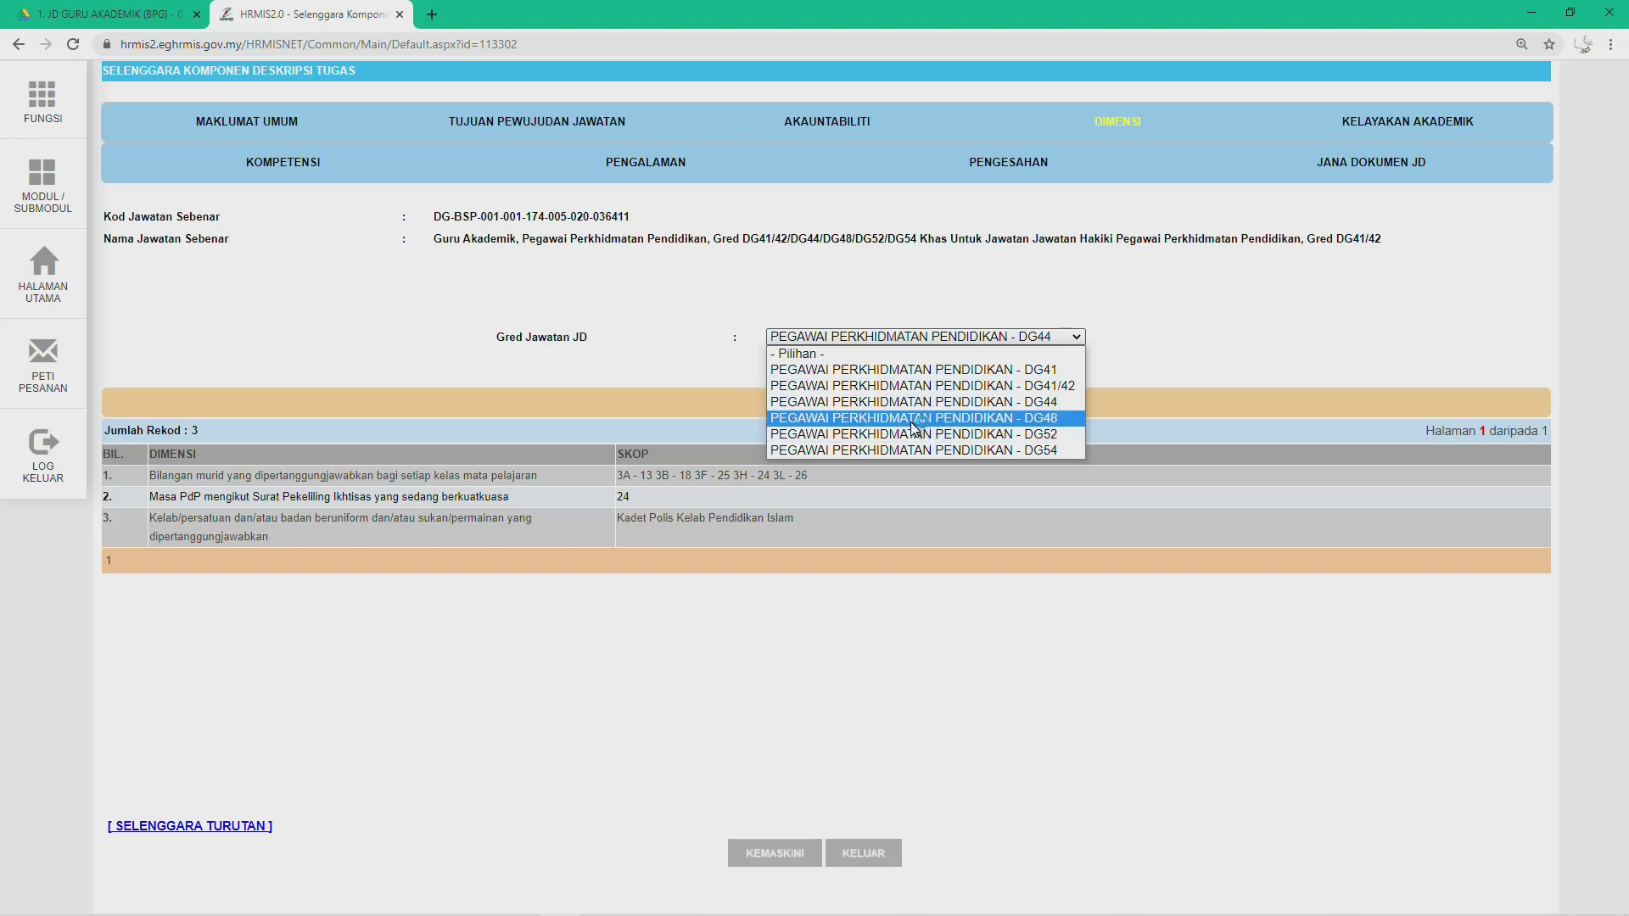
click(913, 419)
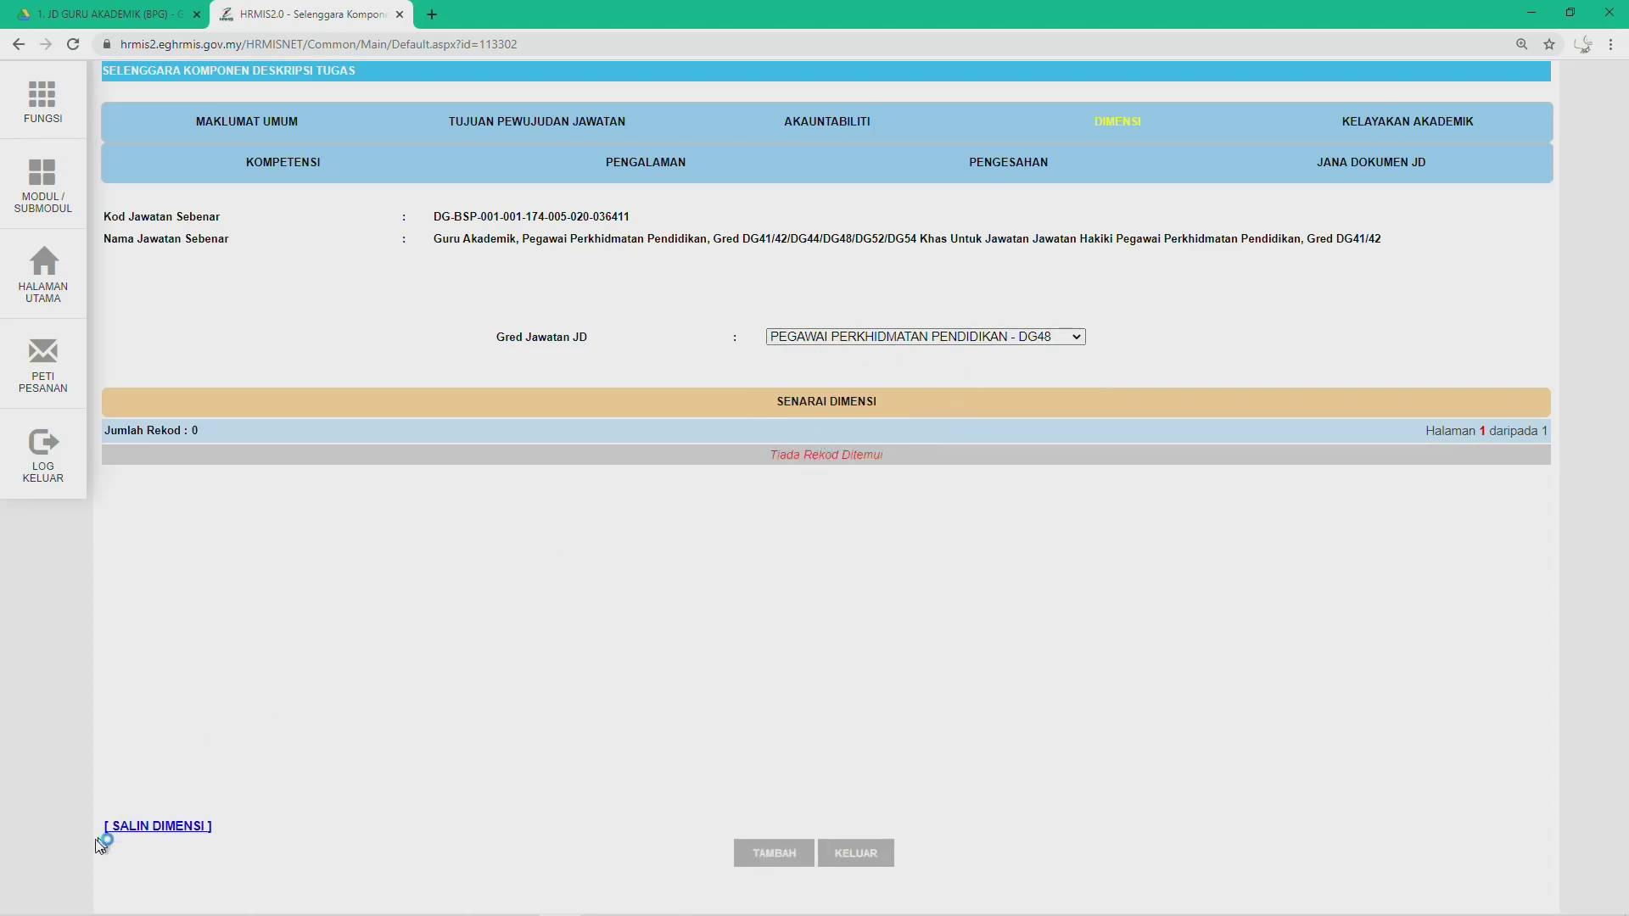
click(152, 827)
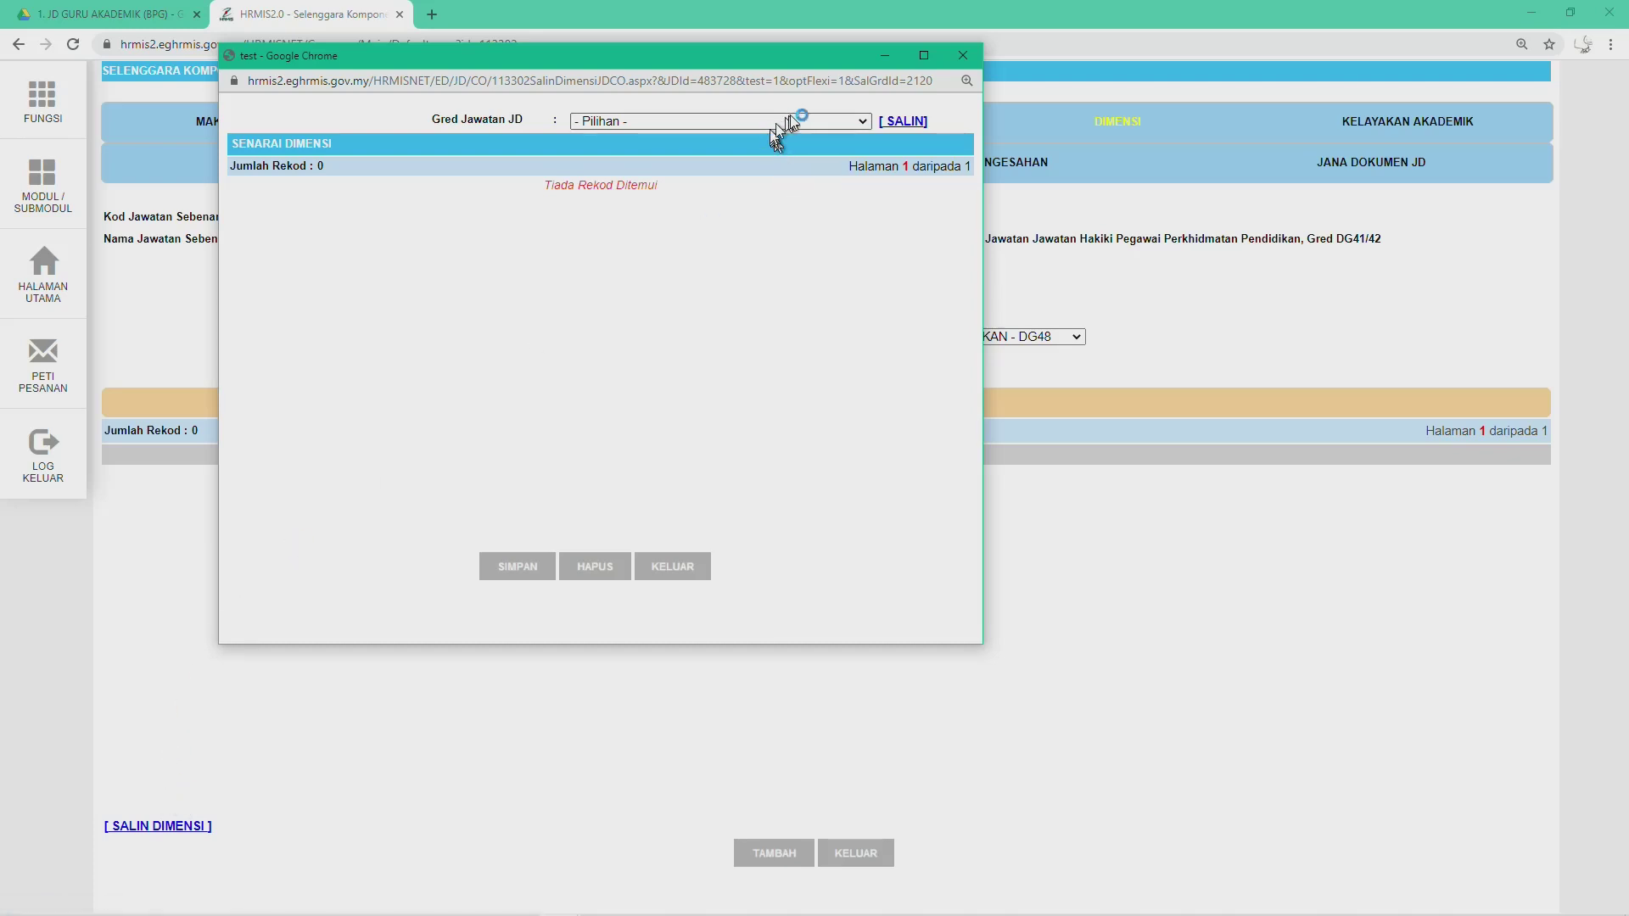
Step: Copy the Dimensi entries from source grade DG44 into DG48, confirming both alerts
click(844, 124)
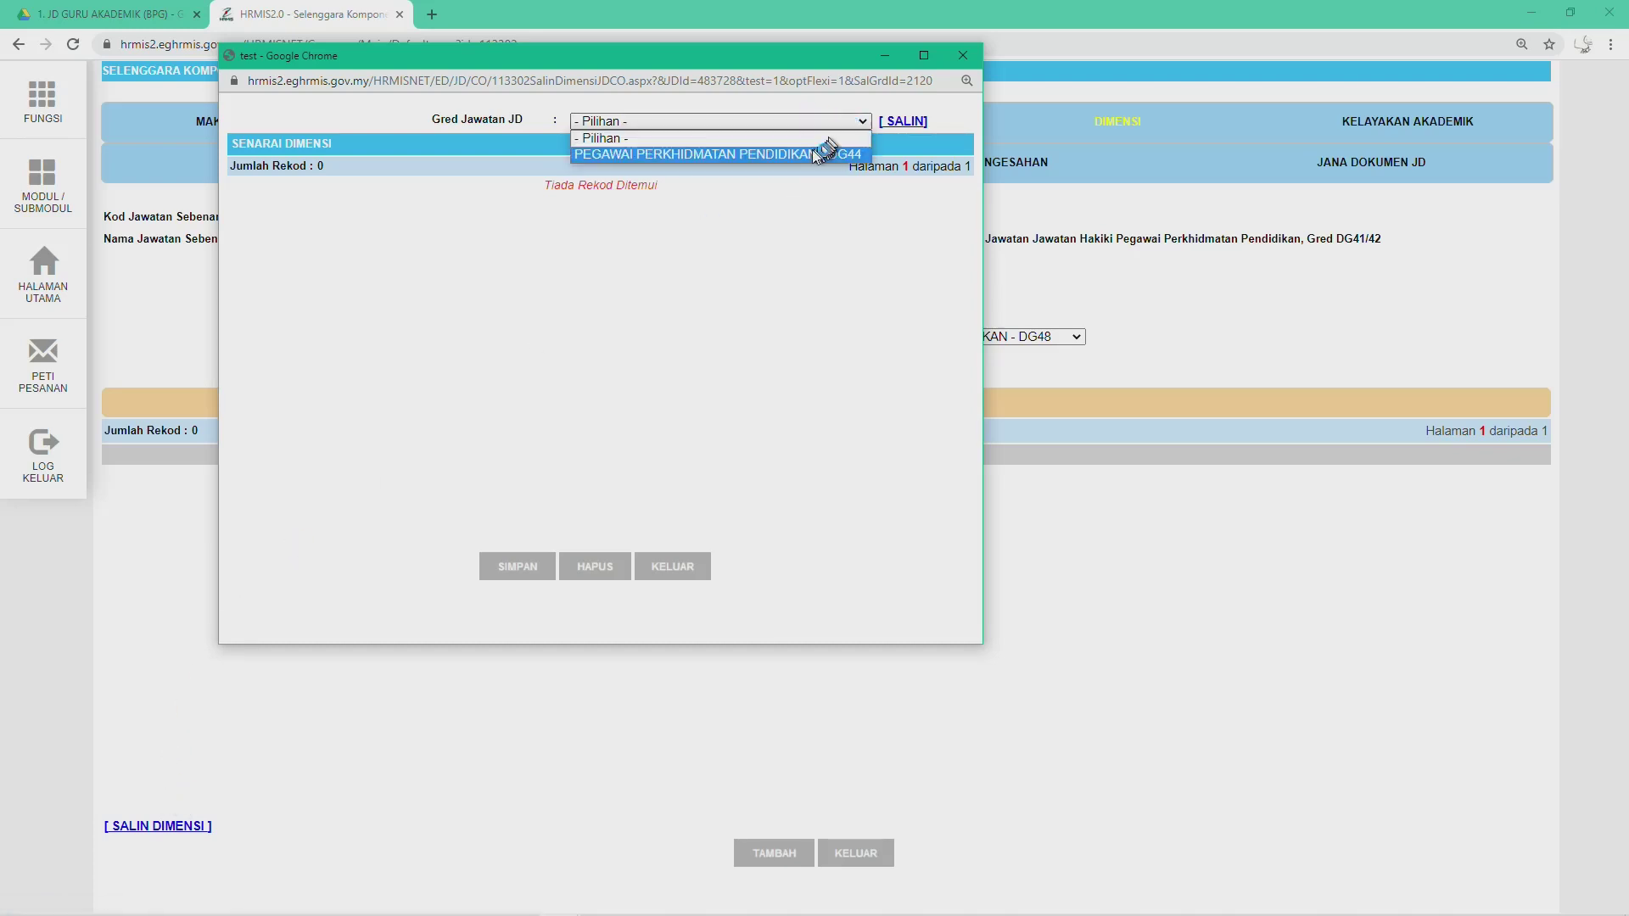
click(702, 154)
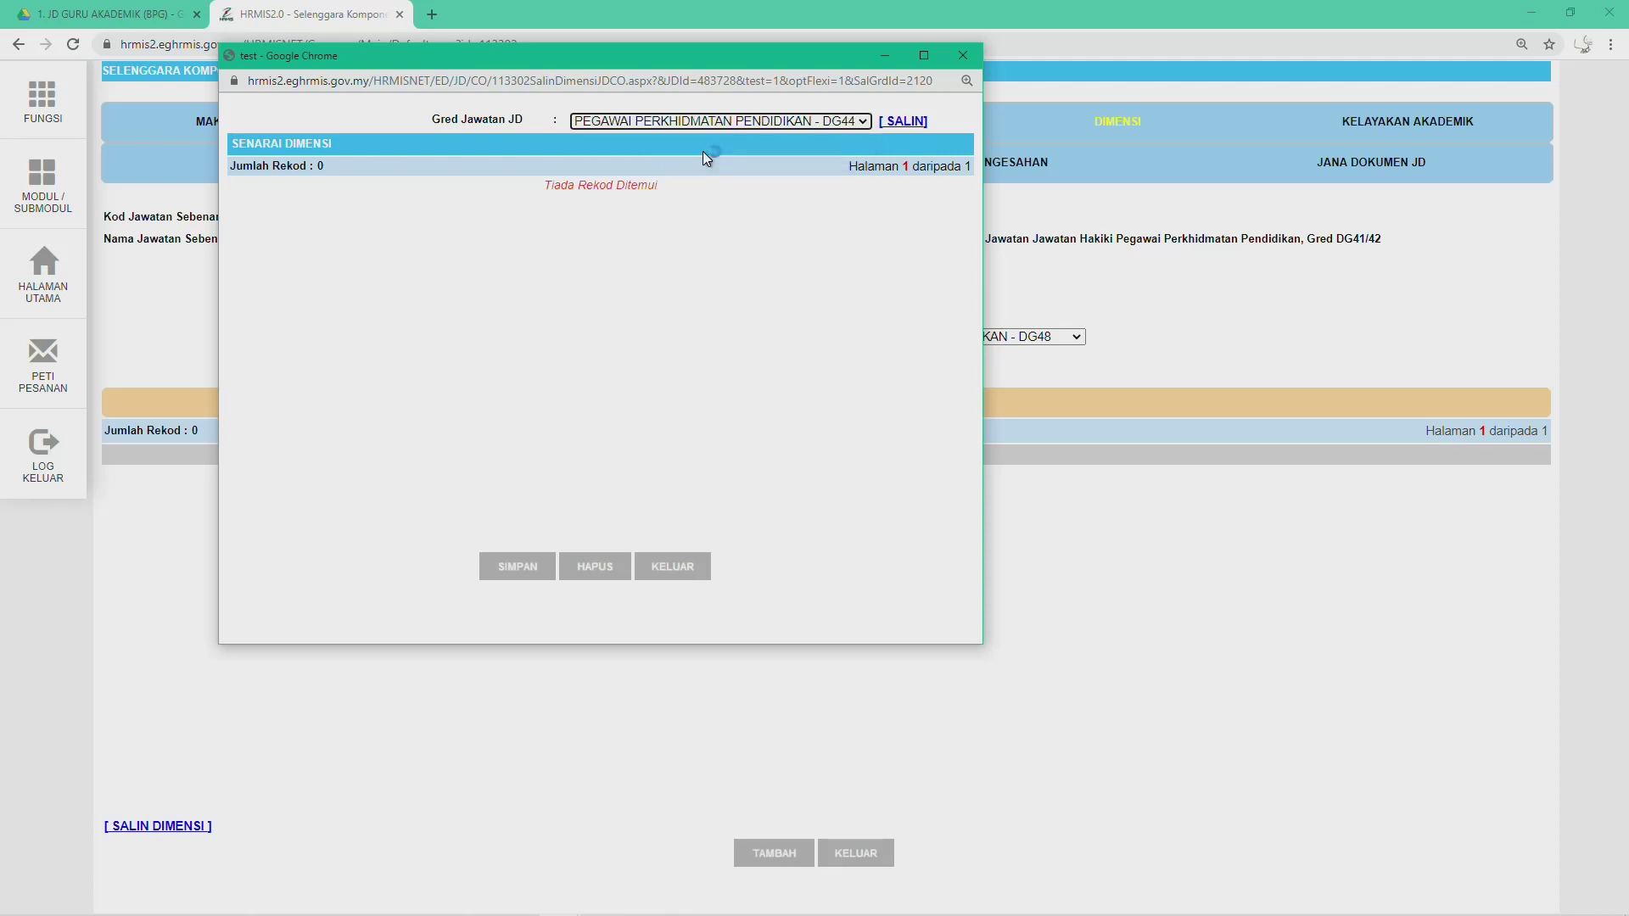
click(901, 122)
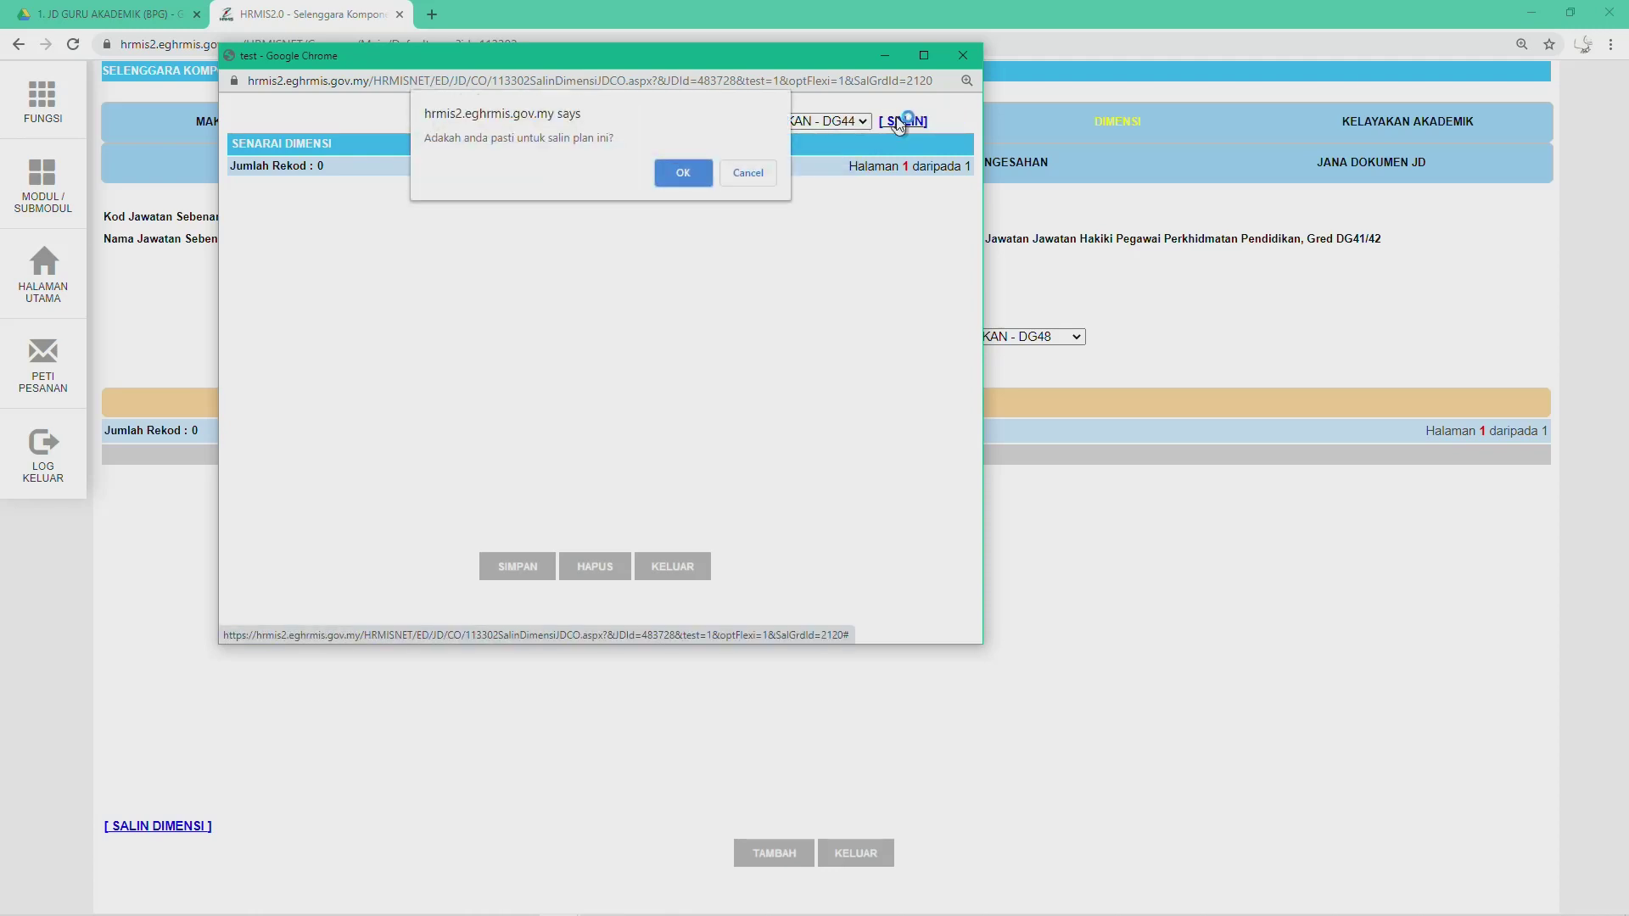
click(685, 170)
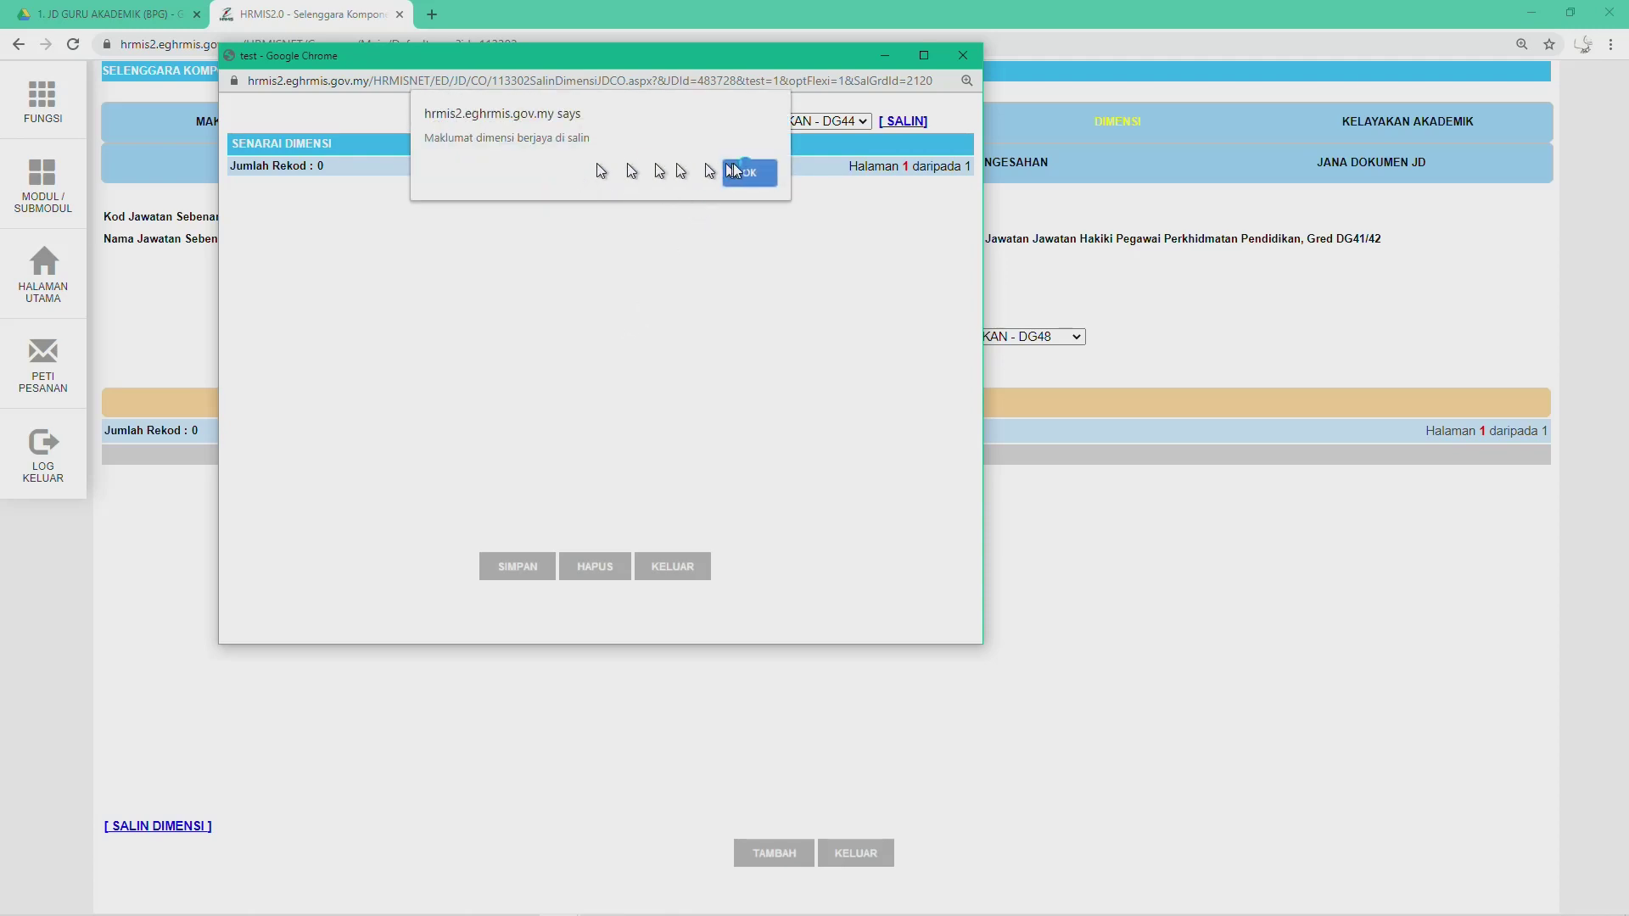
click(738, 168)
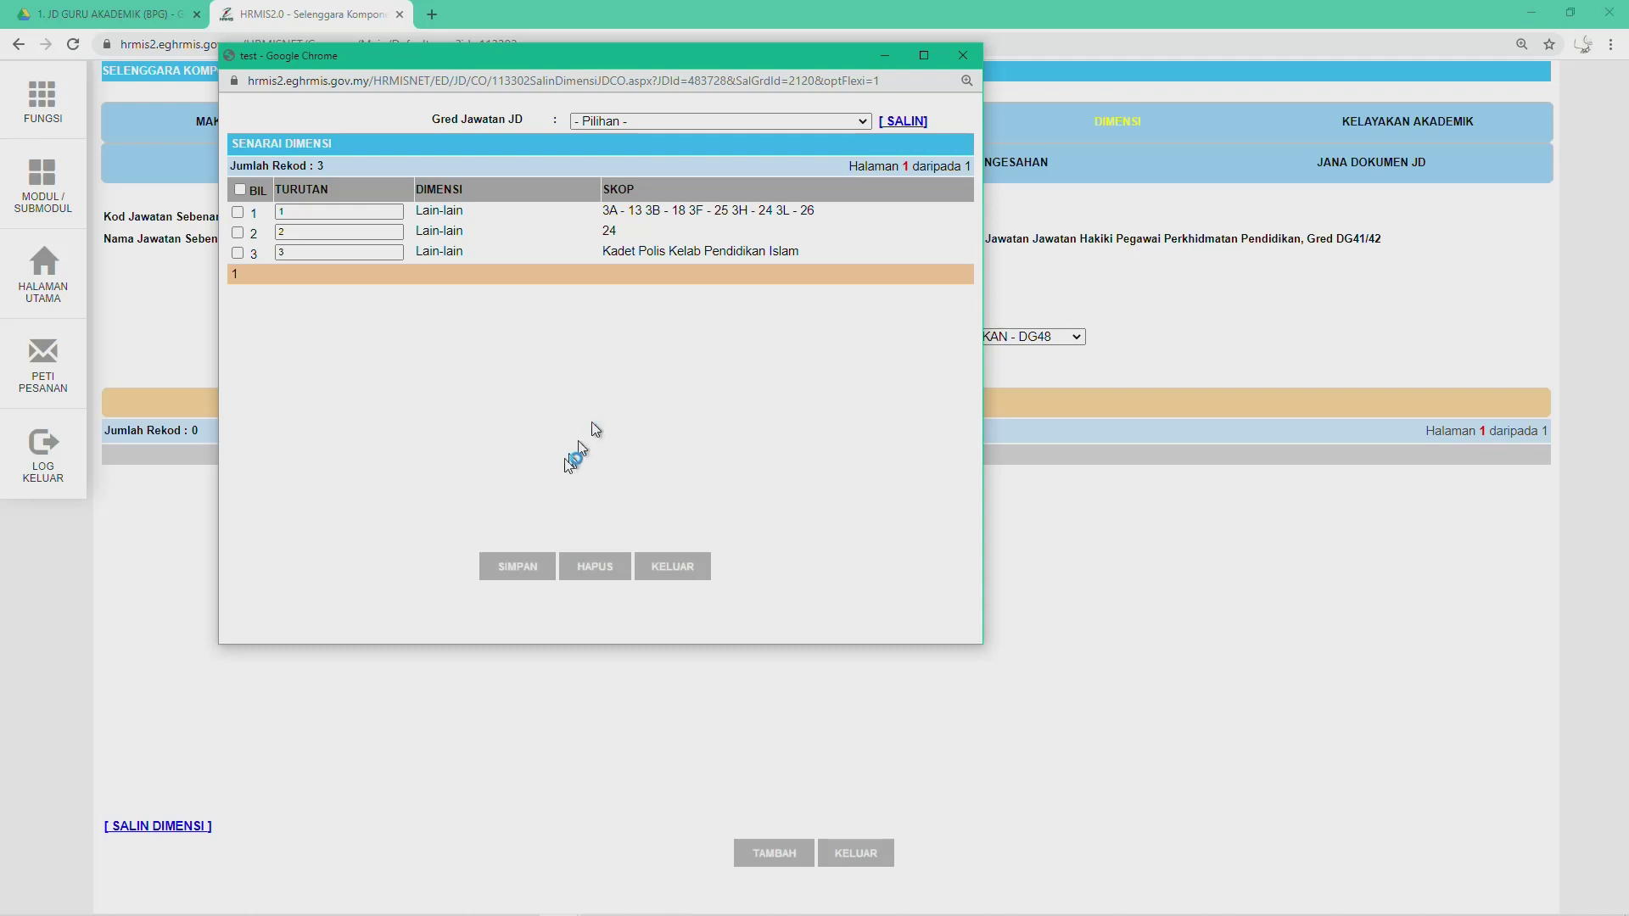
Step: Save DG48's three copied Dimensi records and acknowledge the confirmation
click(514, 570)
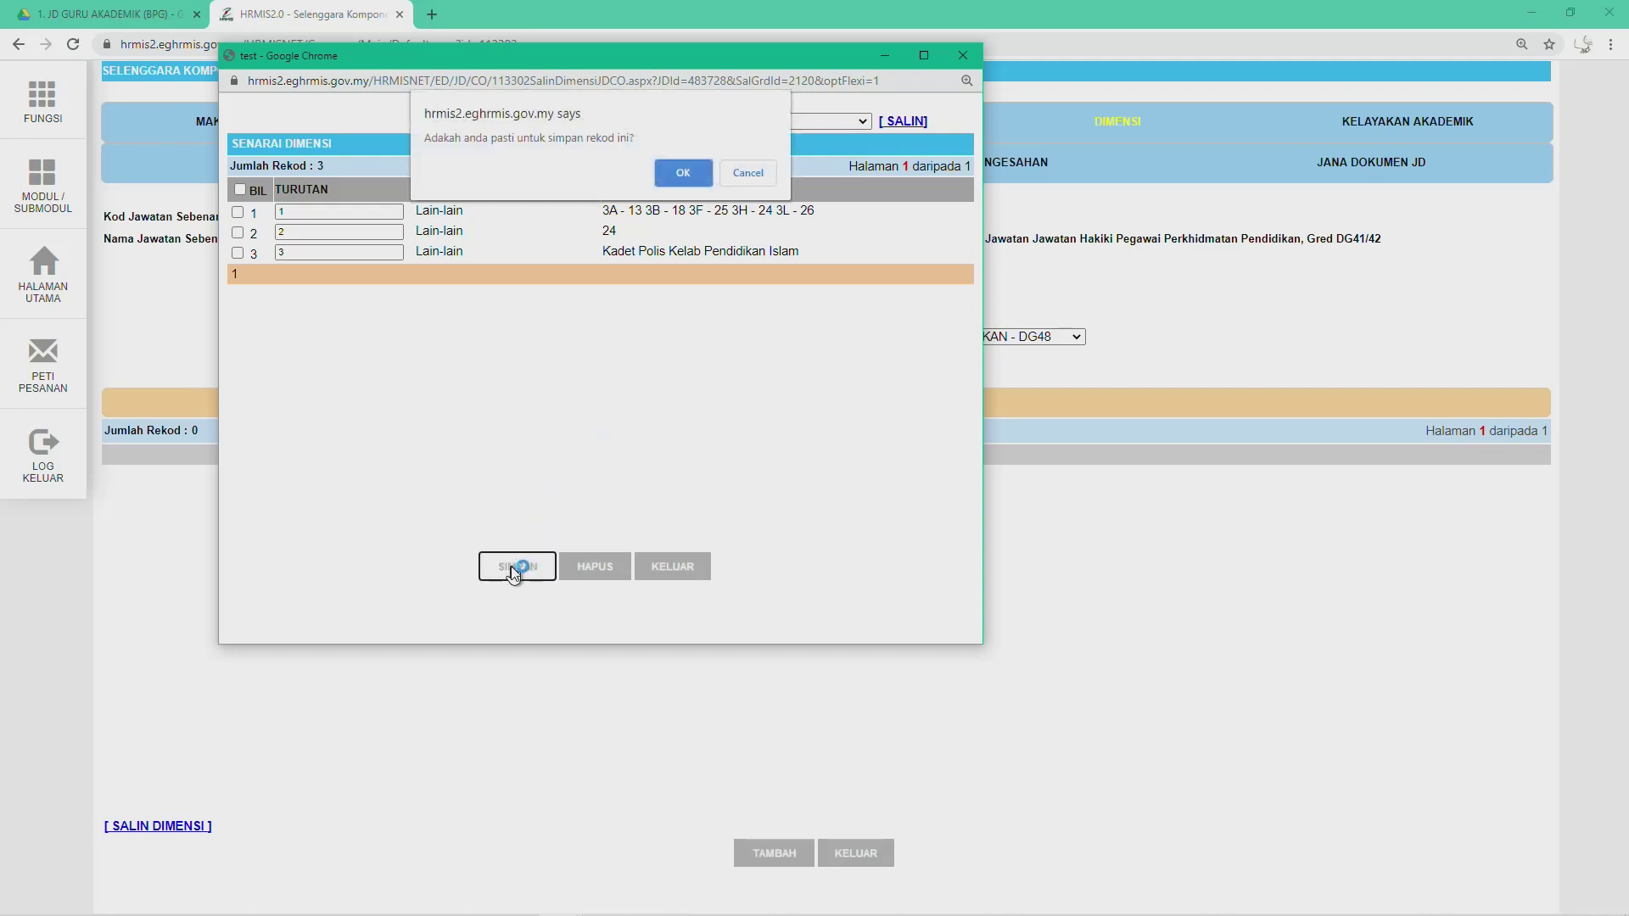
click(694, 165)
click(740, 174)
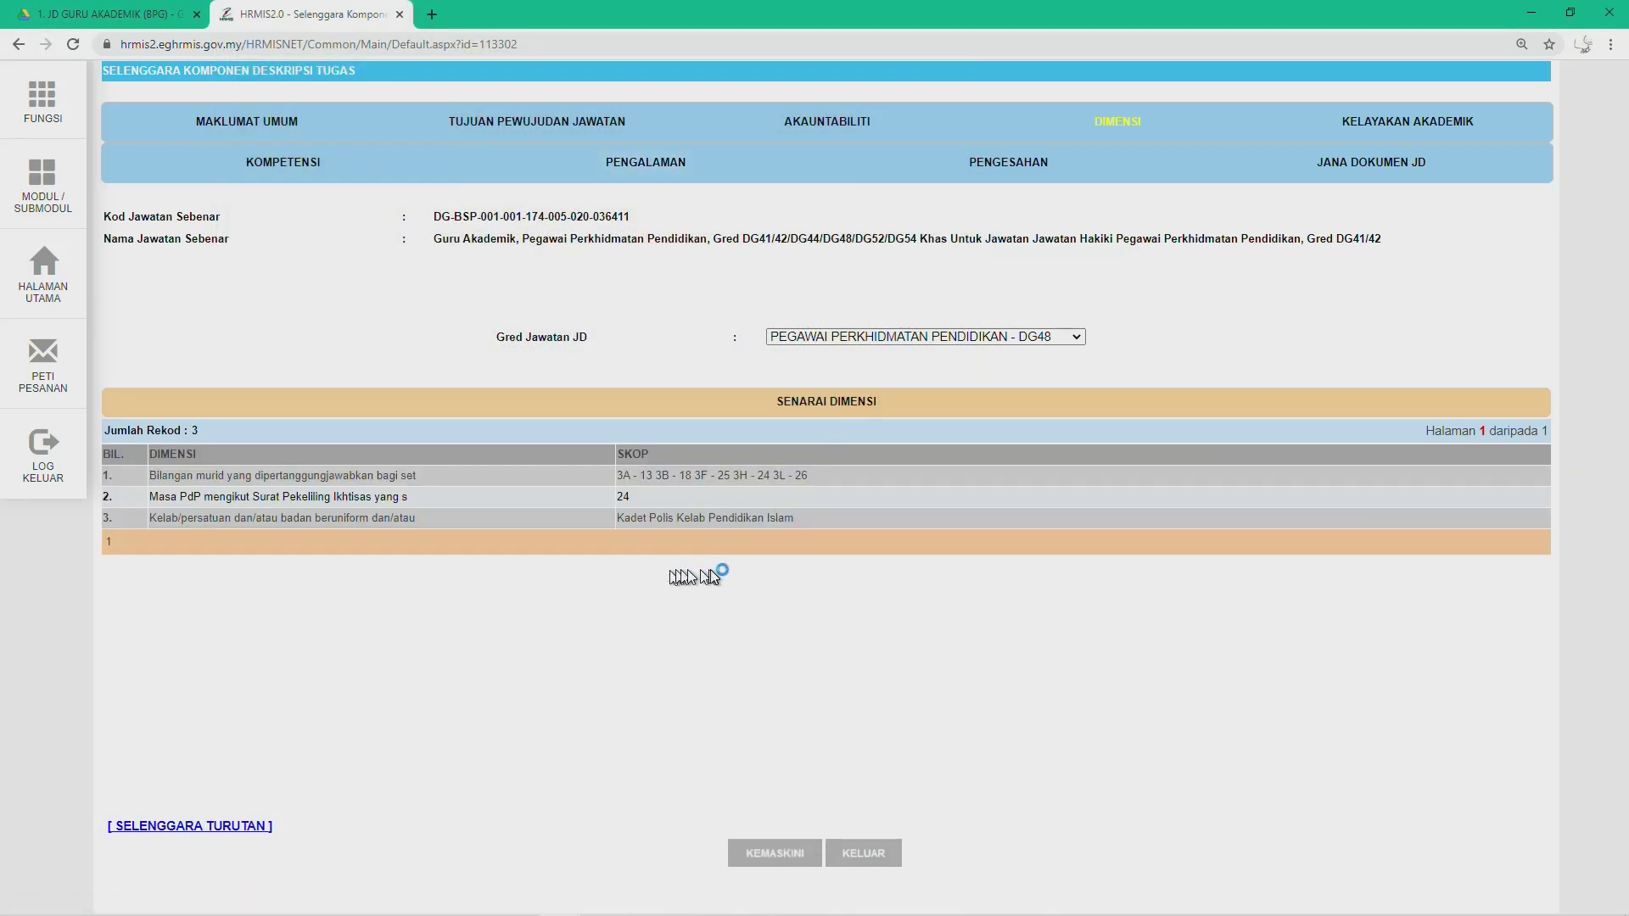
click(906, 340)
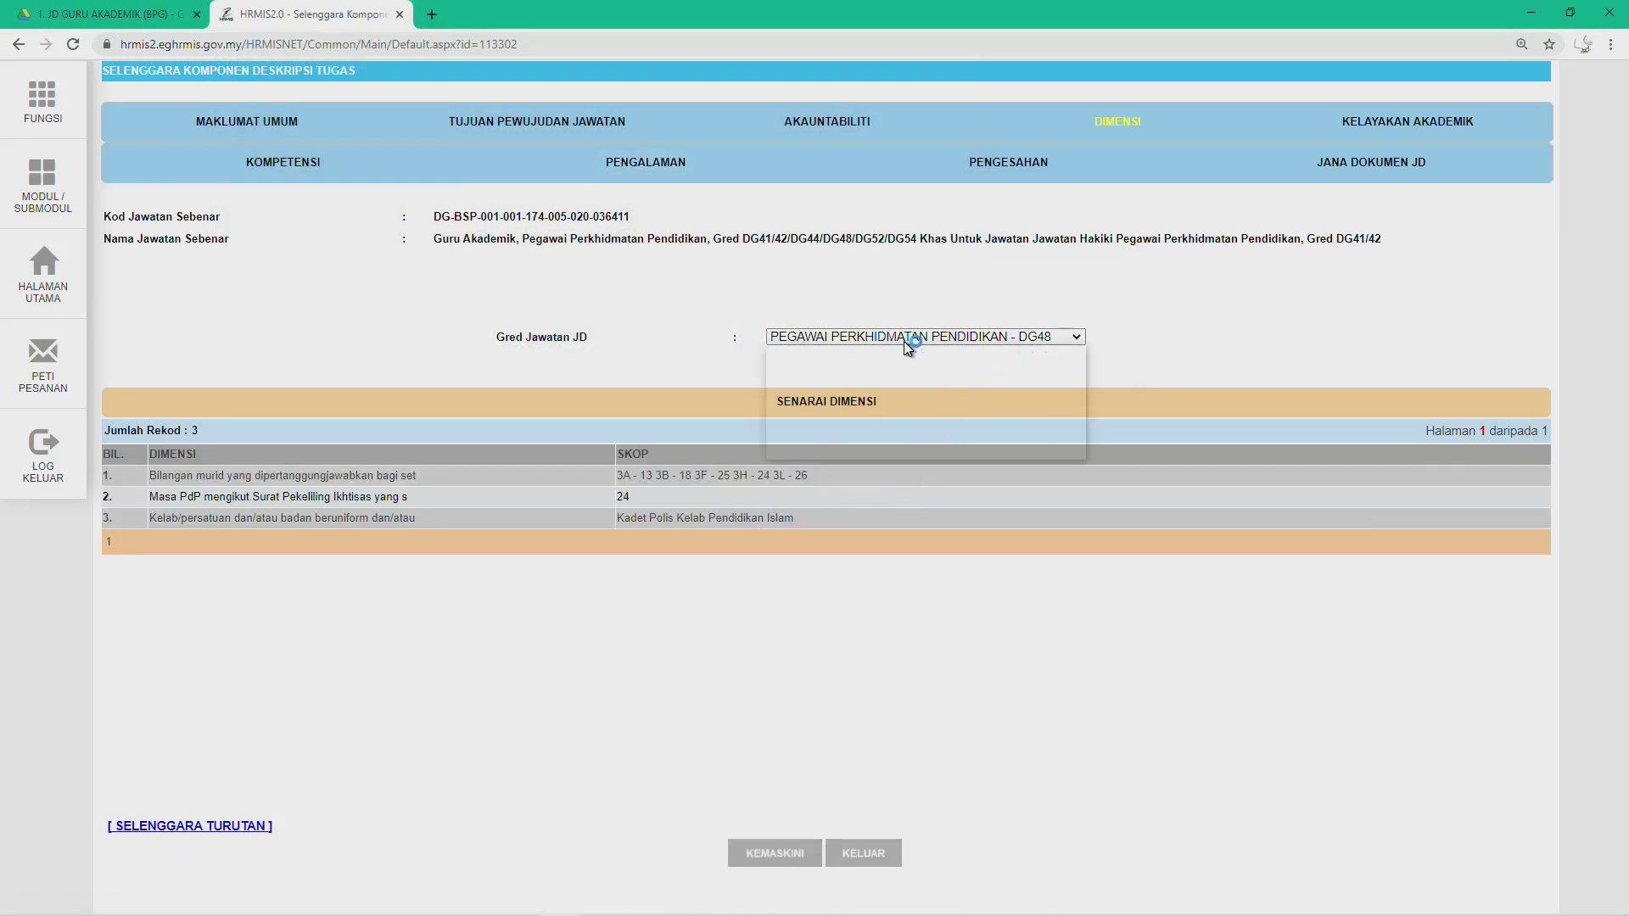
Step: Change the Gred Jawatan JD selection to DG52
click(926, 405)
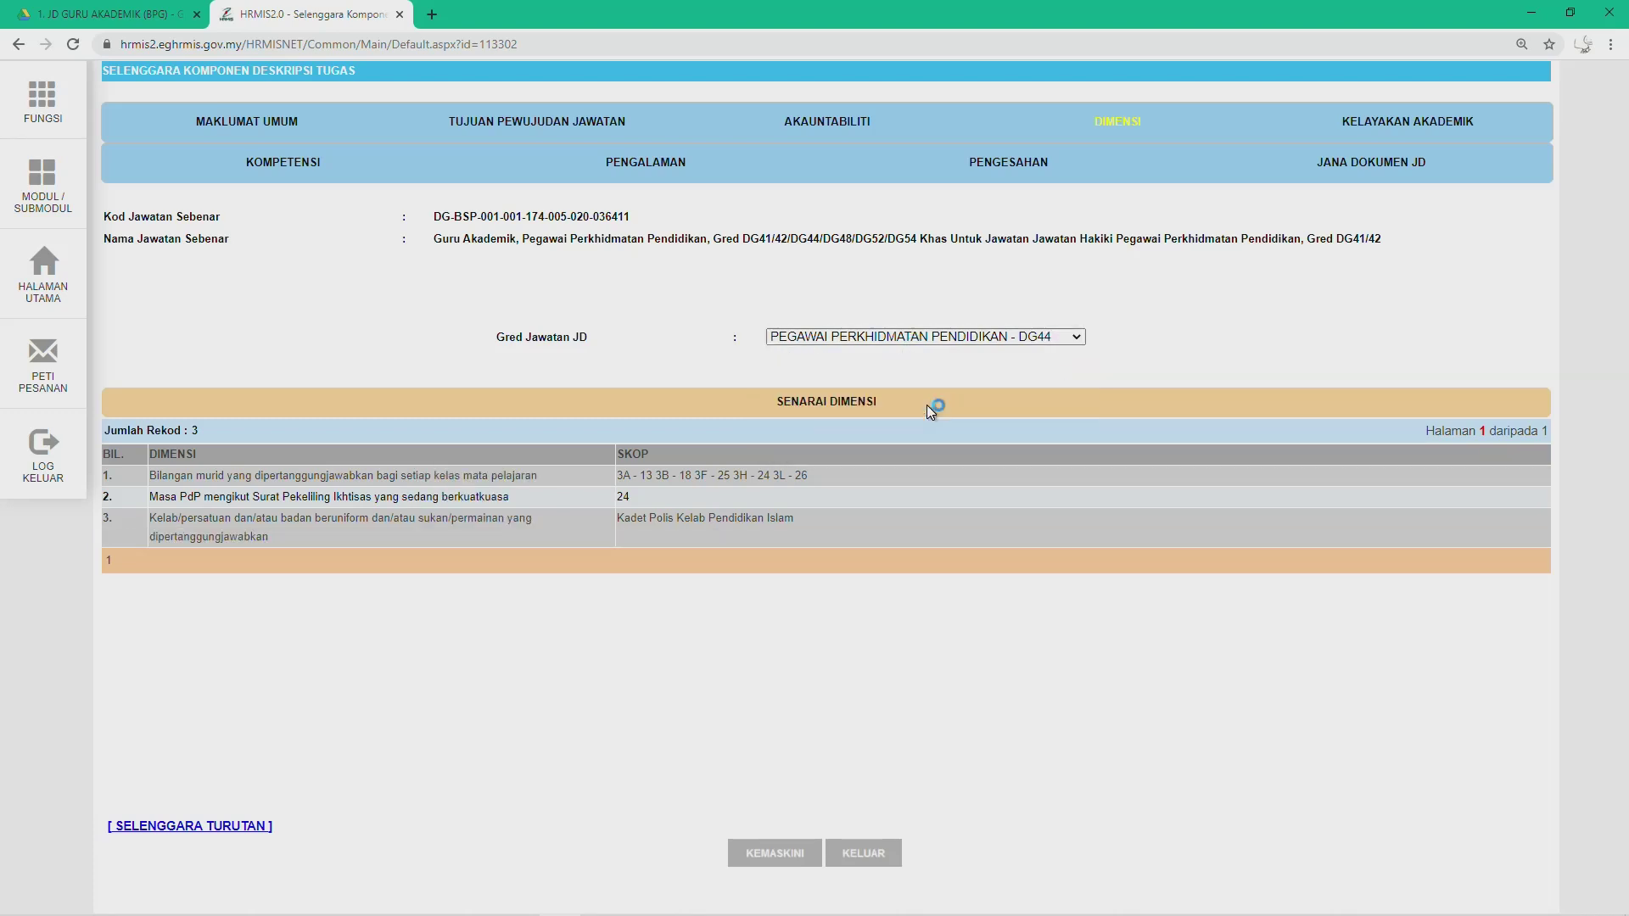
click(924, 336)
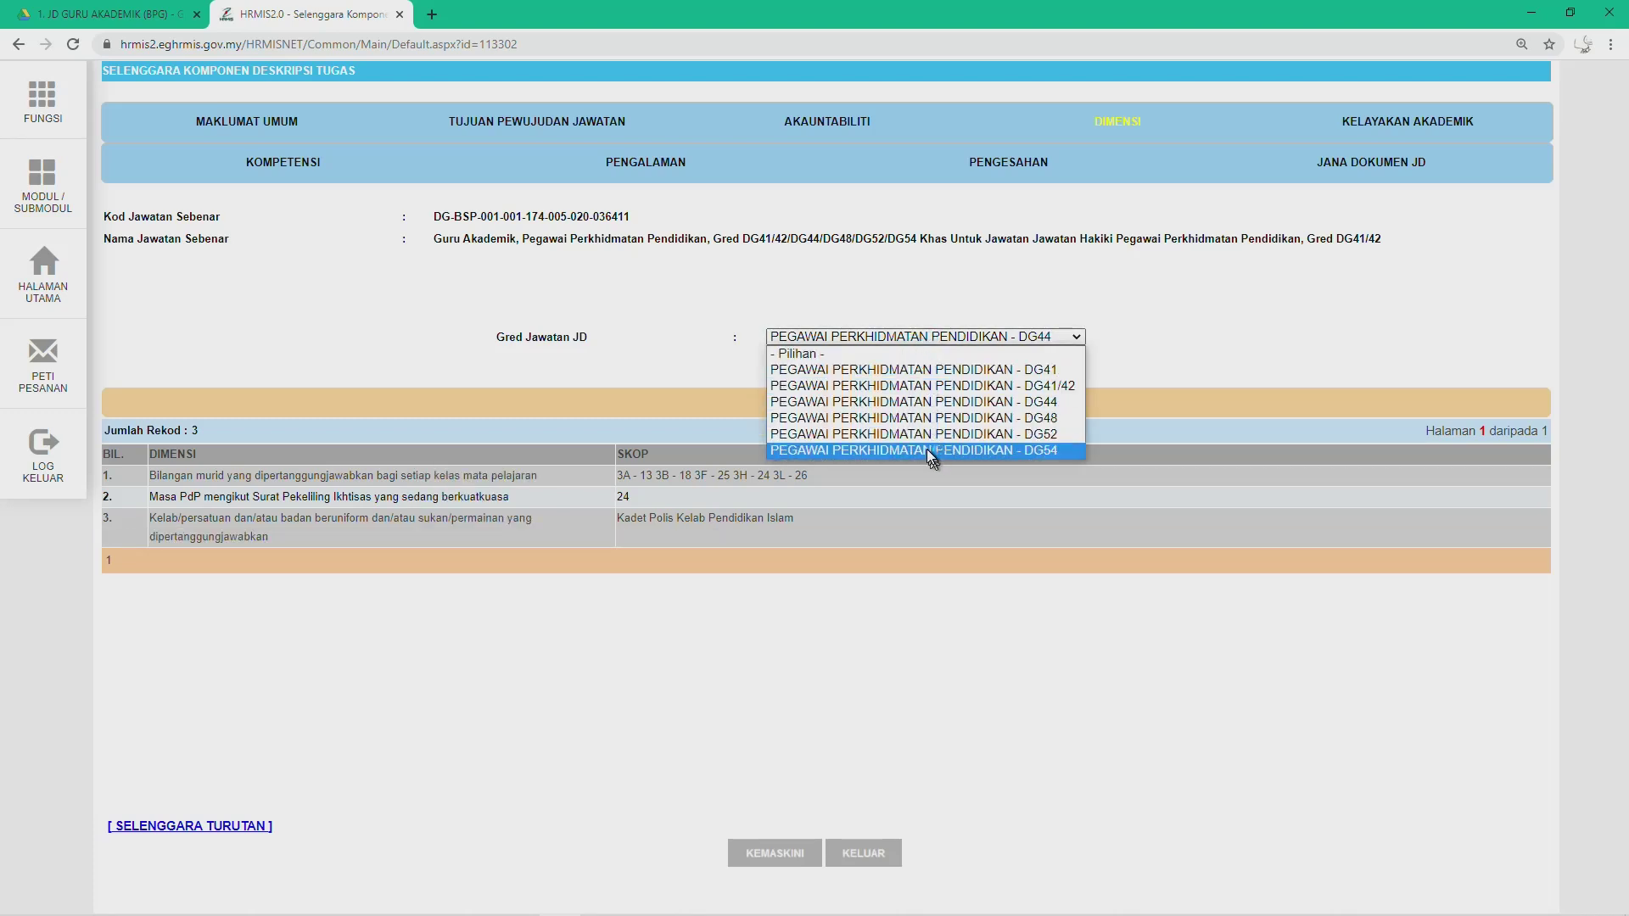
click(923, 435)
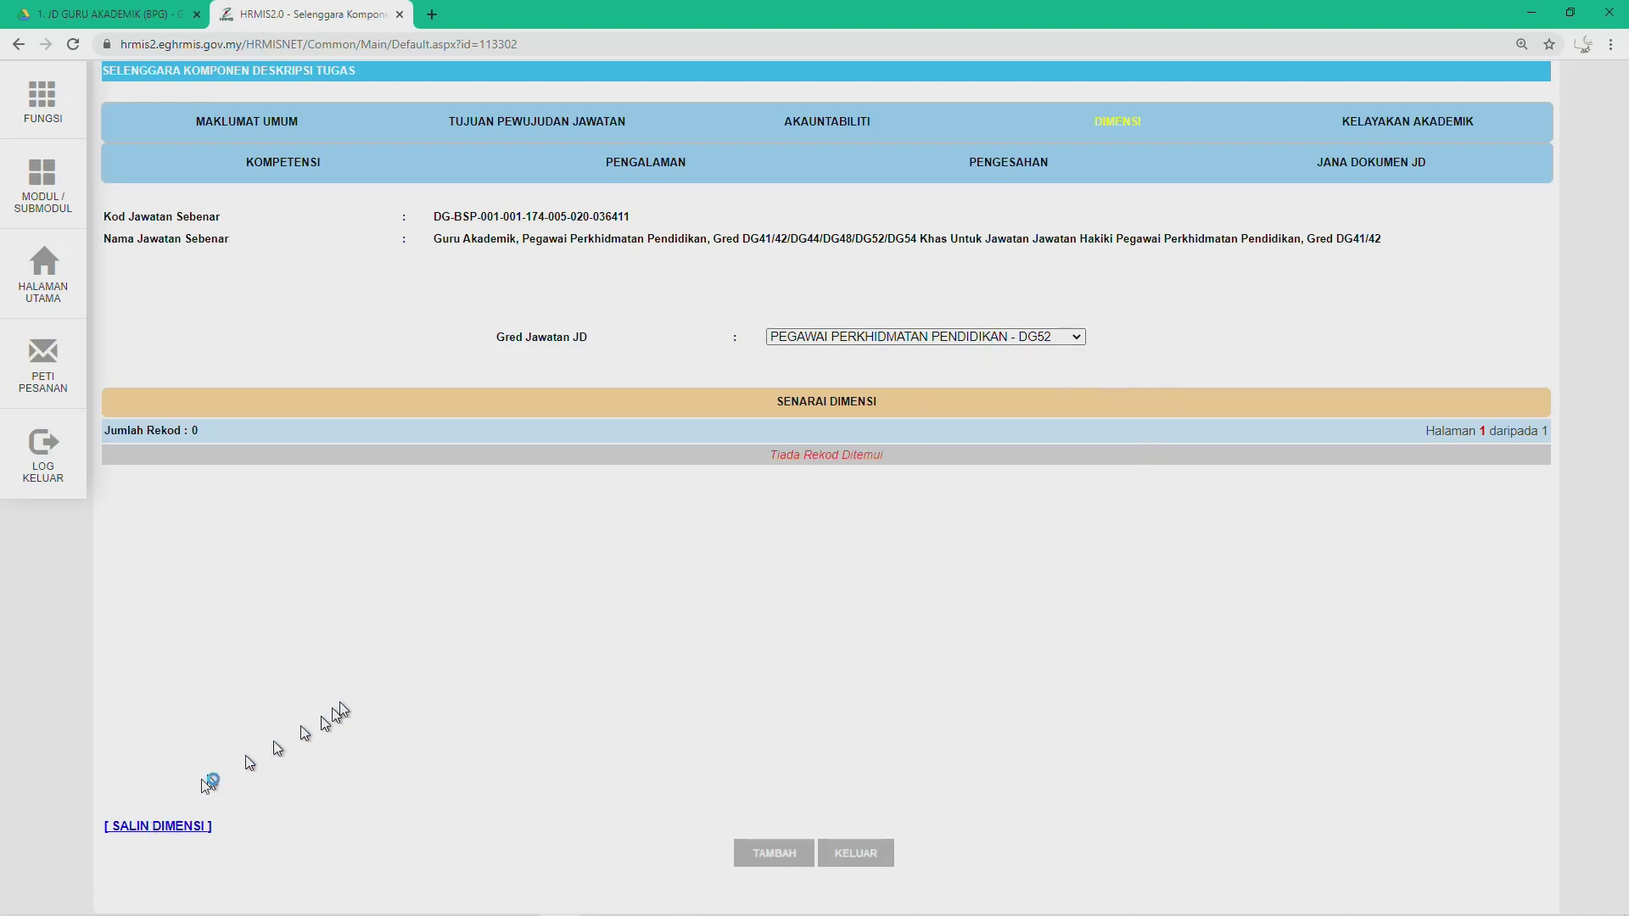
Step: Copy DG44's Dimensi entries into DG52 through Salin Dimensi, confirming the alerts
click(159, 827)
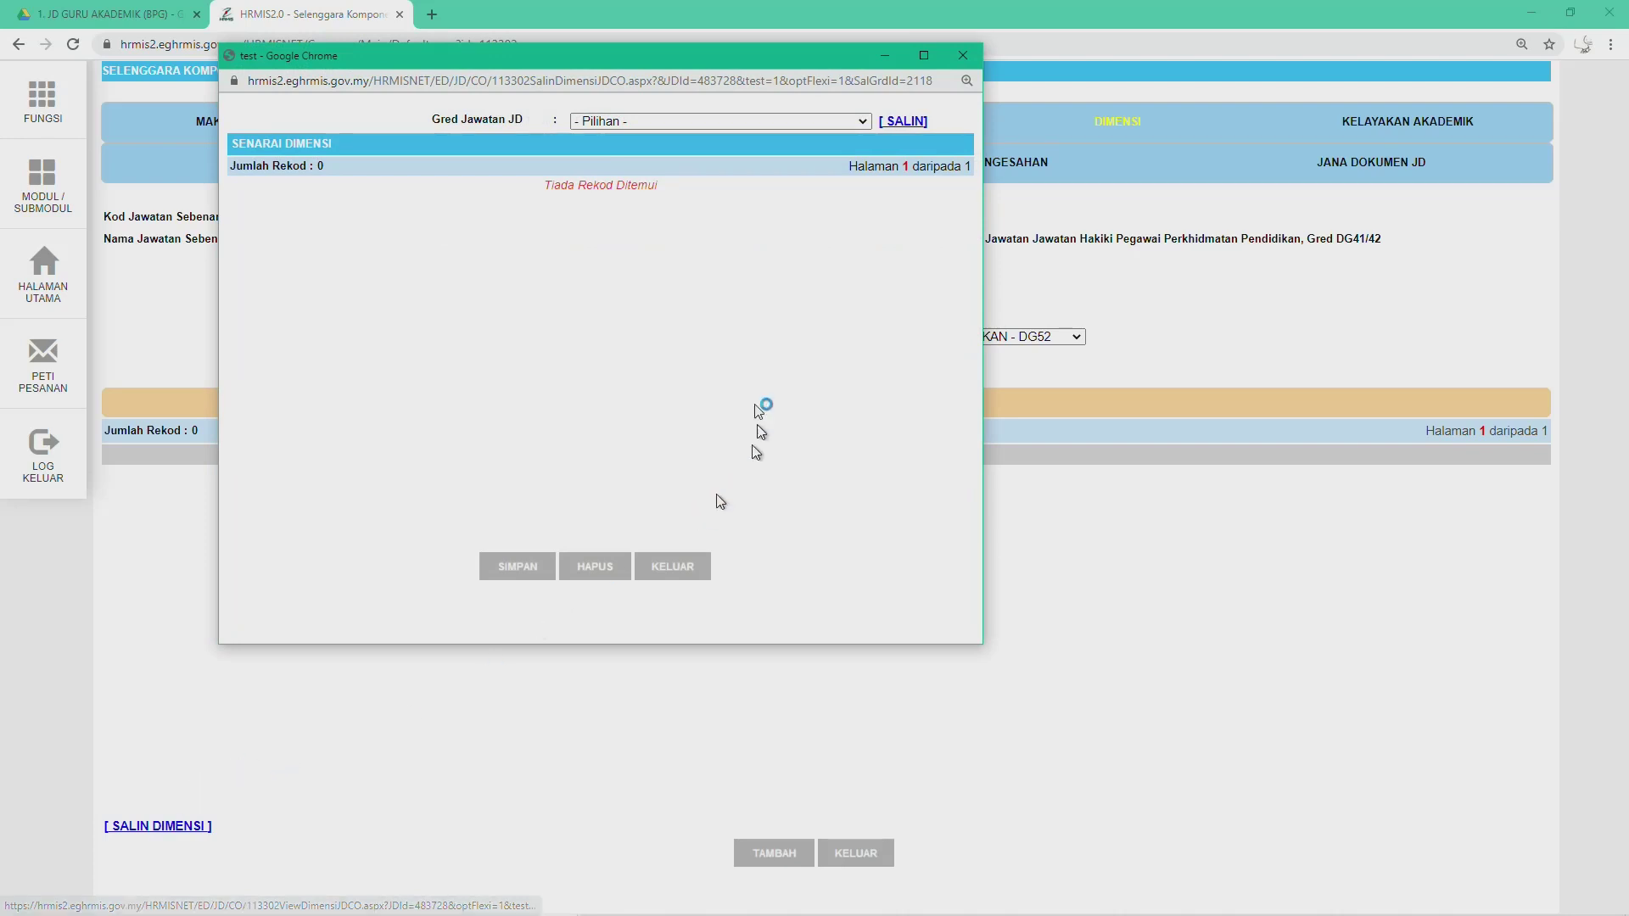
click(786, 120)
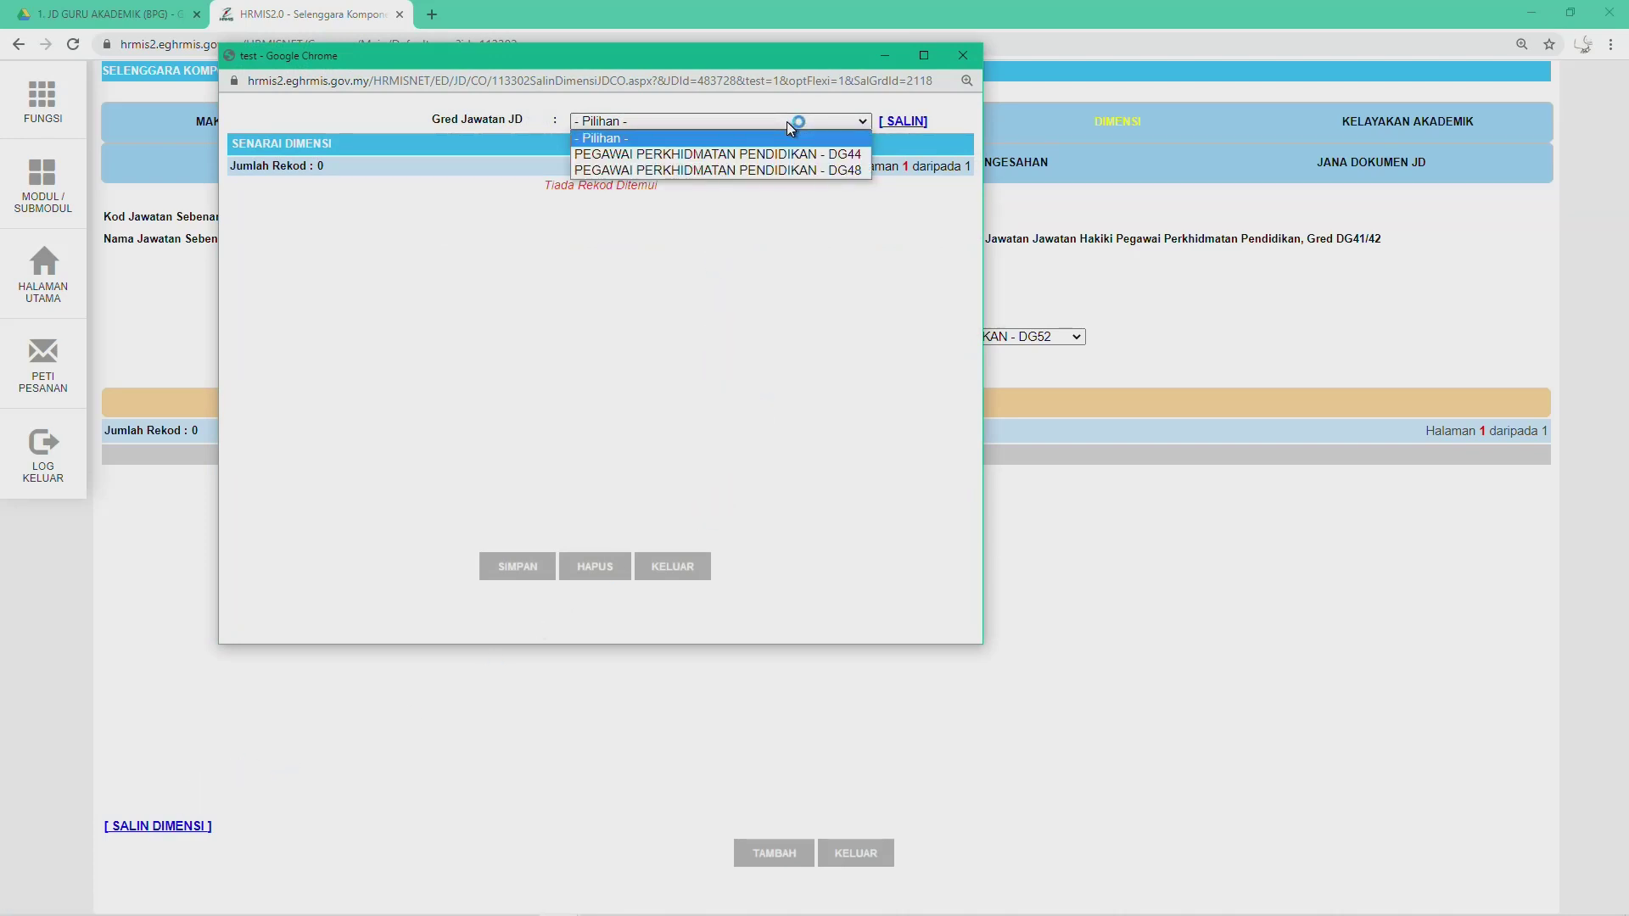
click(737, 156)
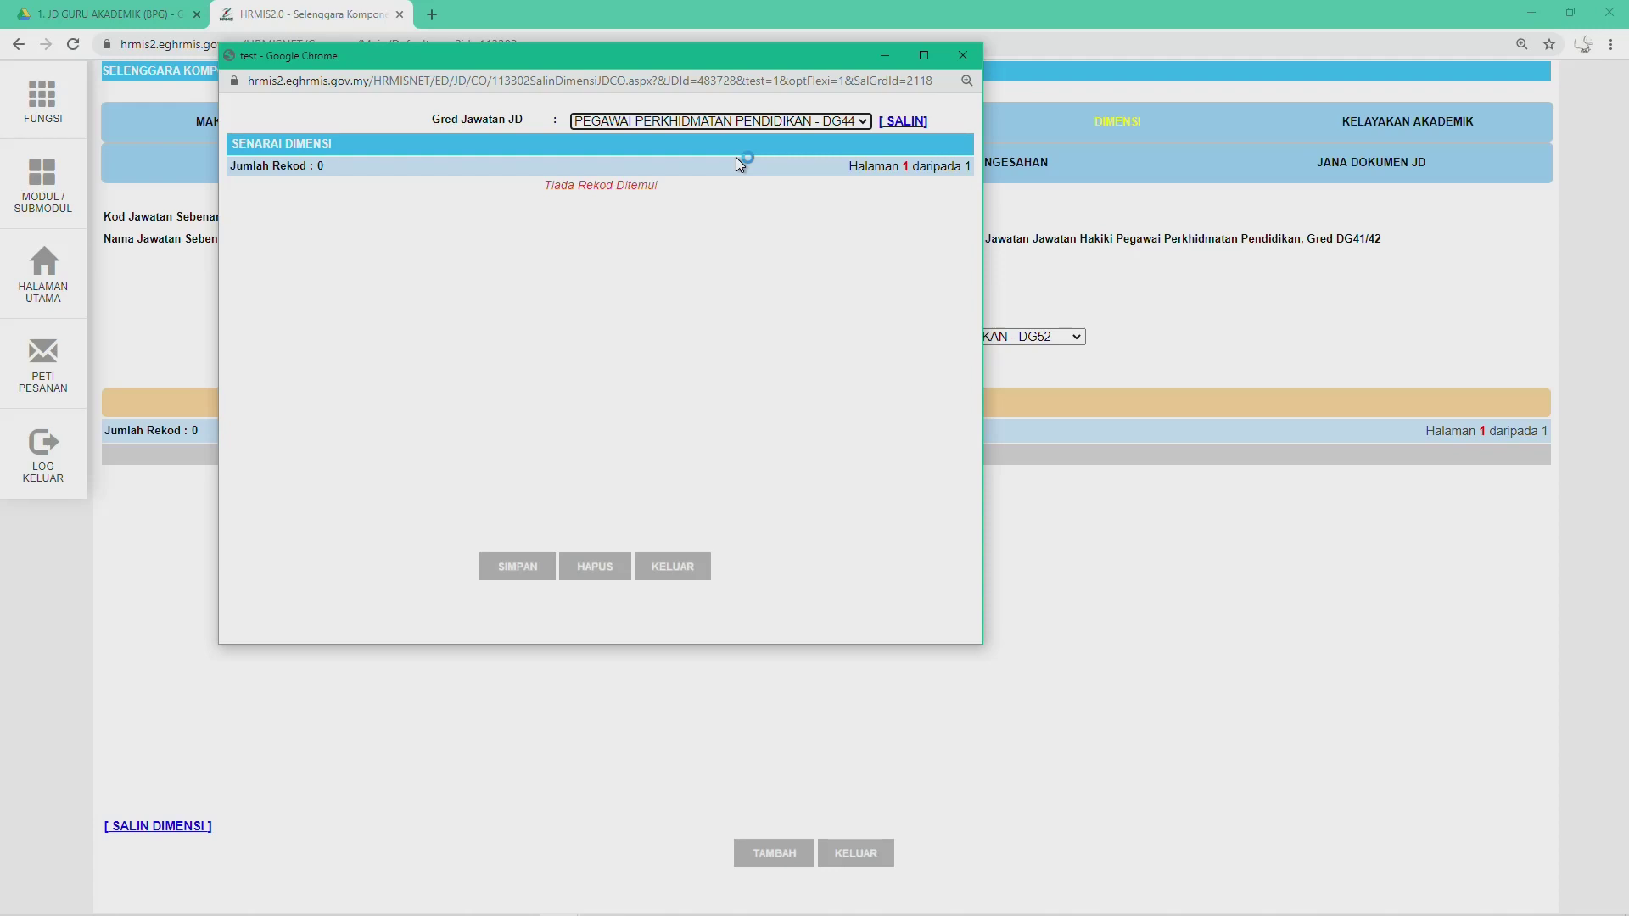
click(914, 121)
click(689, 169)
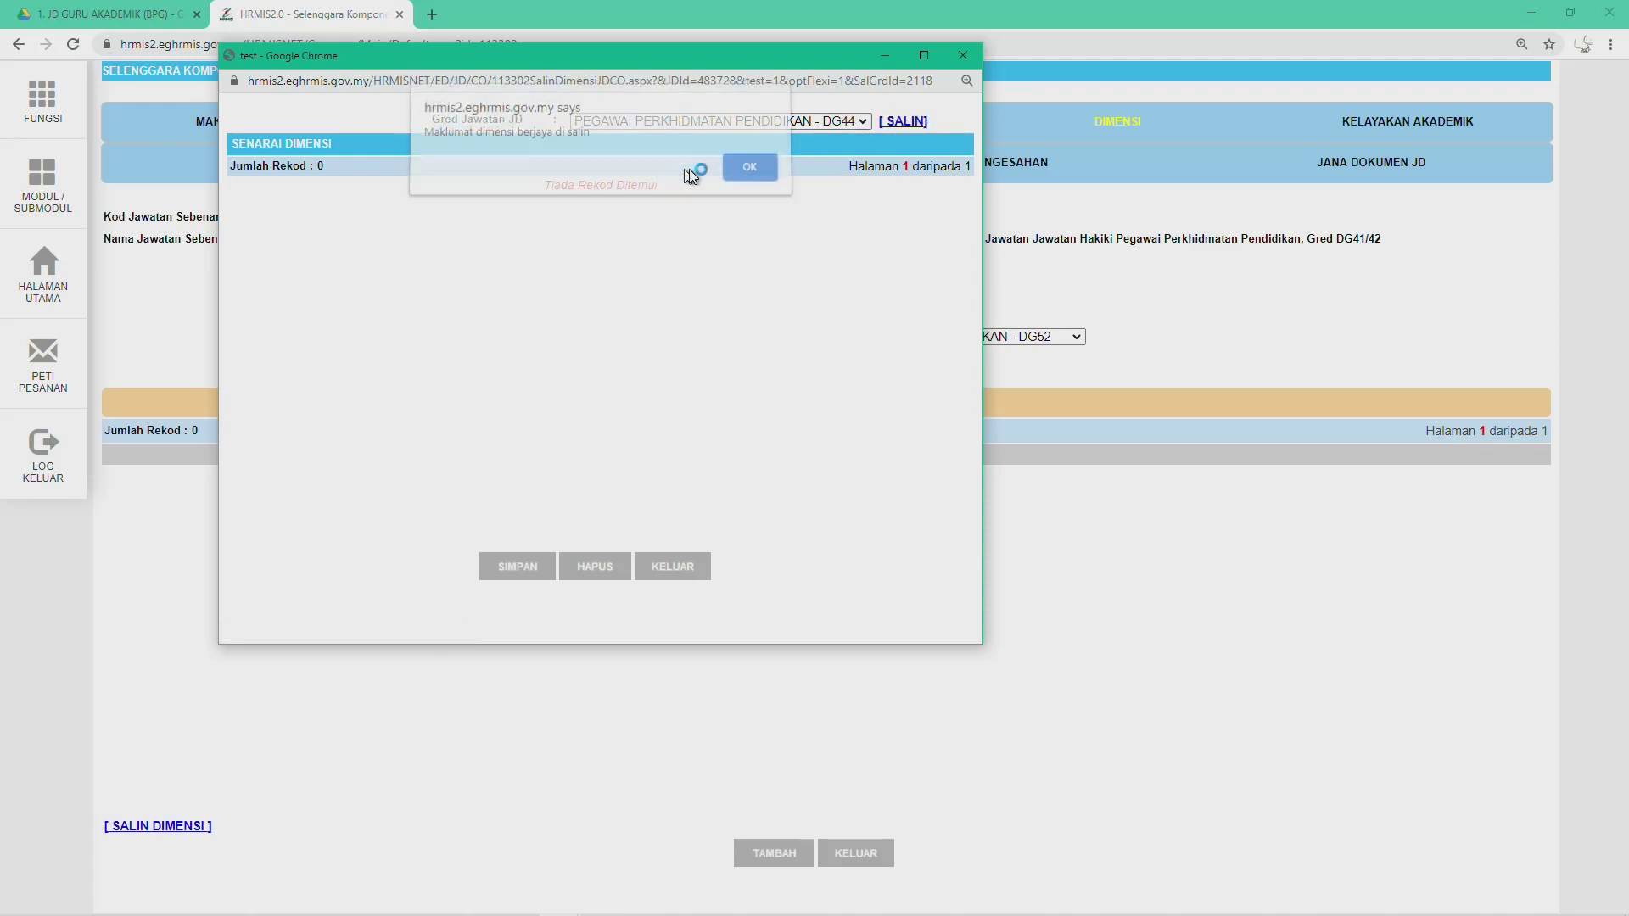
click(757, 172)
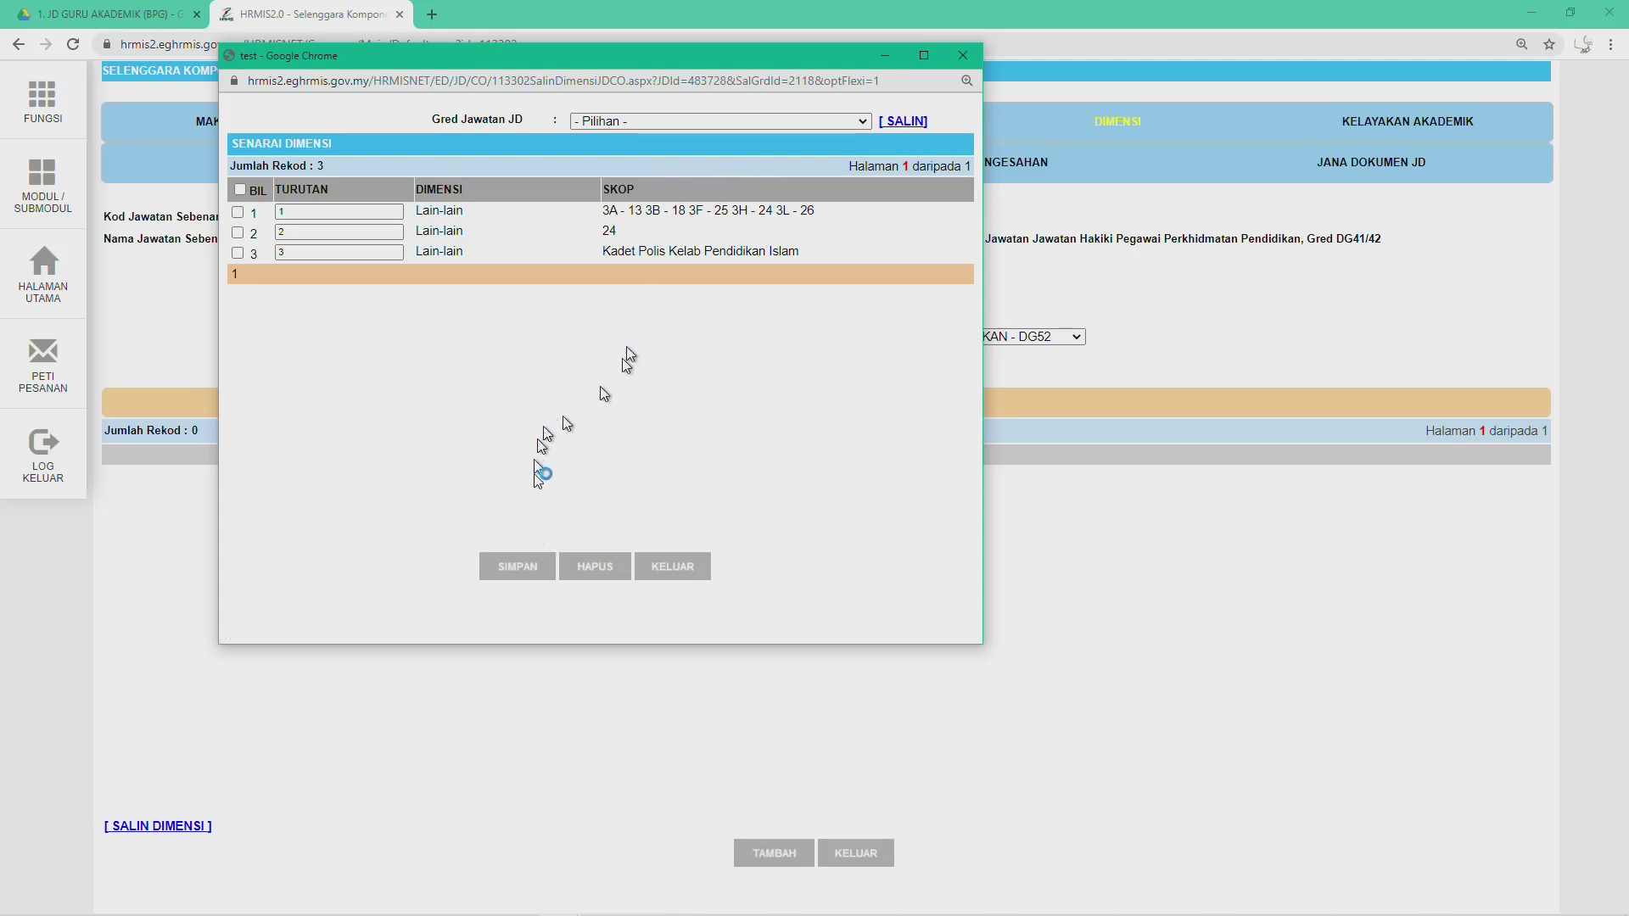
Step: Save DG52's three copied Dimensi records and acknowledge the confirmation
click(509, 575)
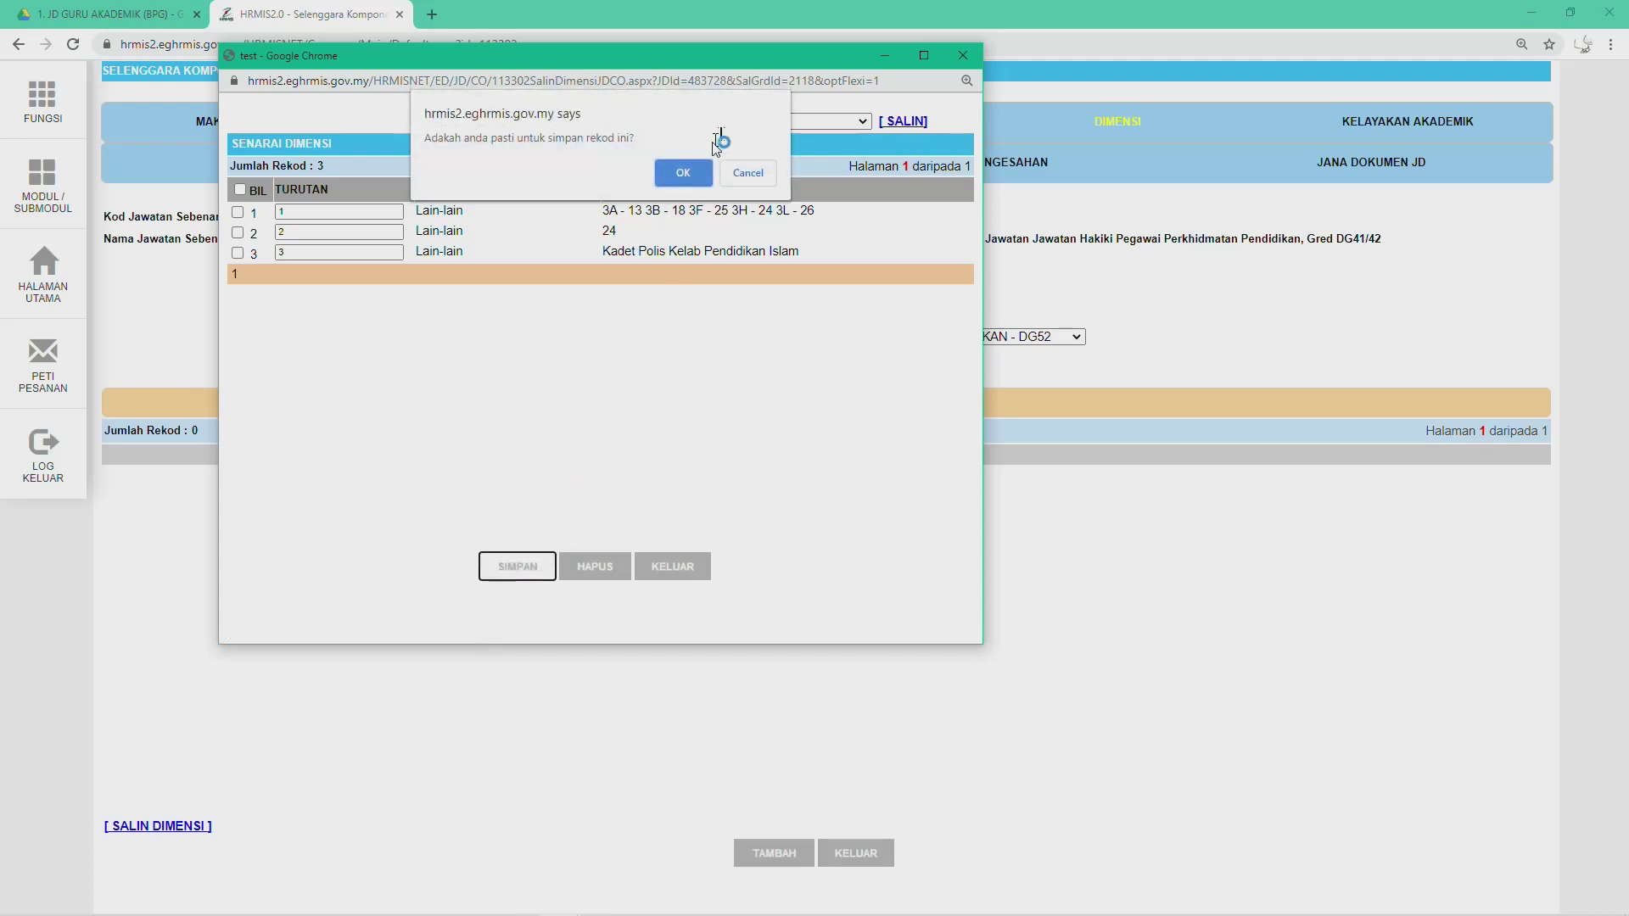
click(696, 168)
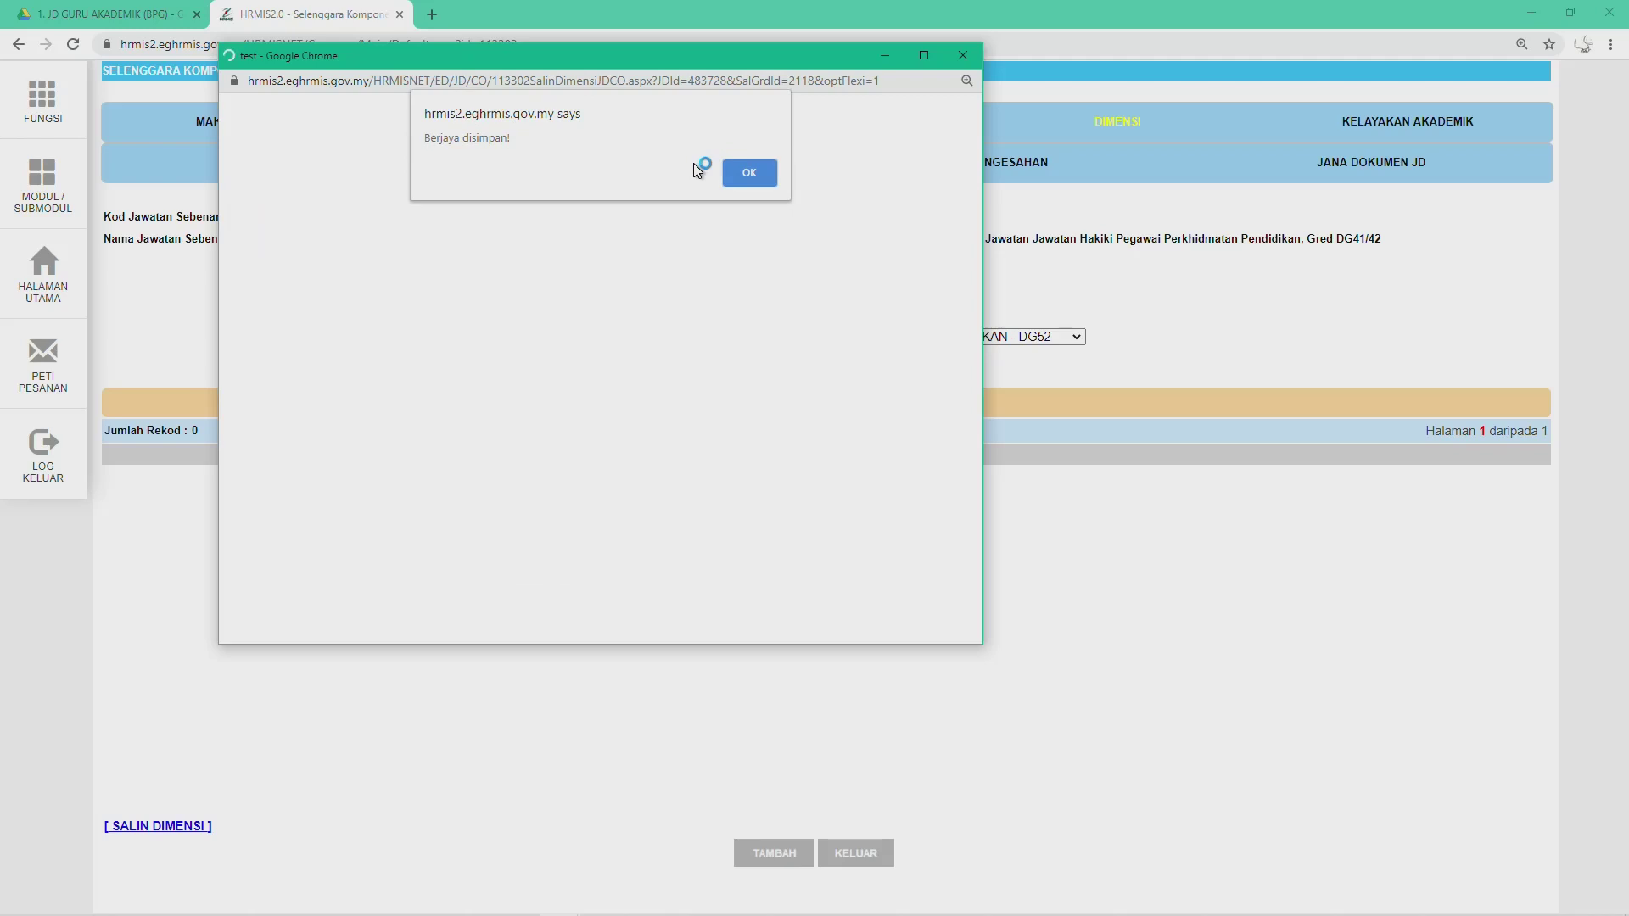
click(731, 174)
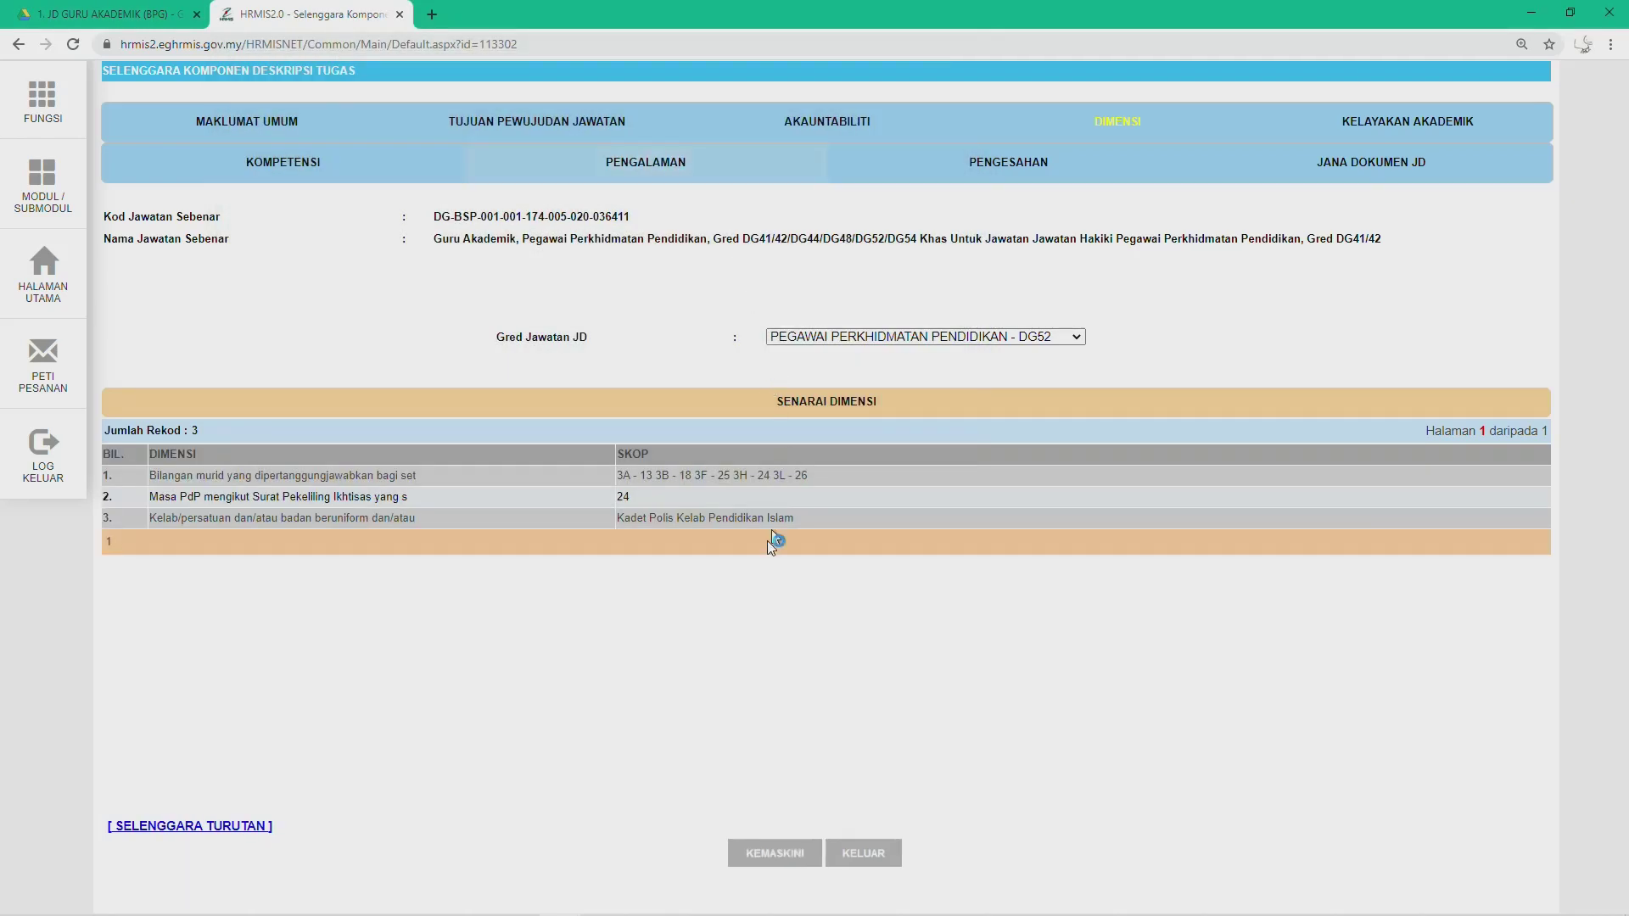
click(998, 336)
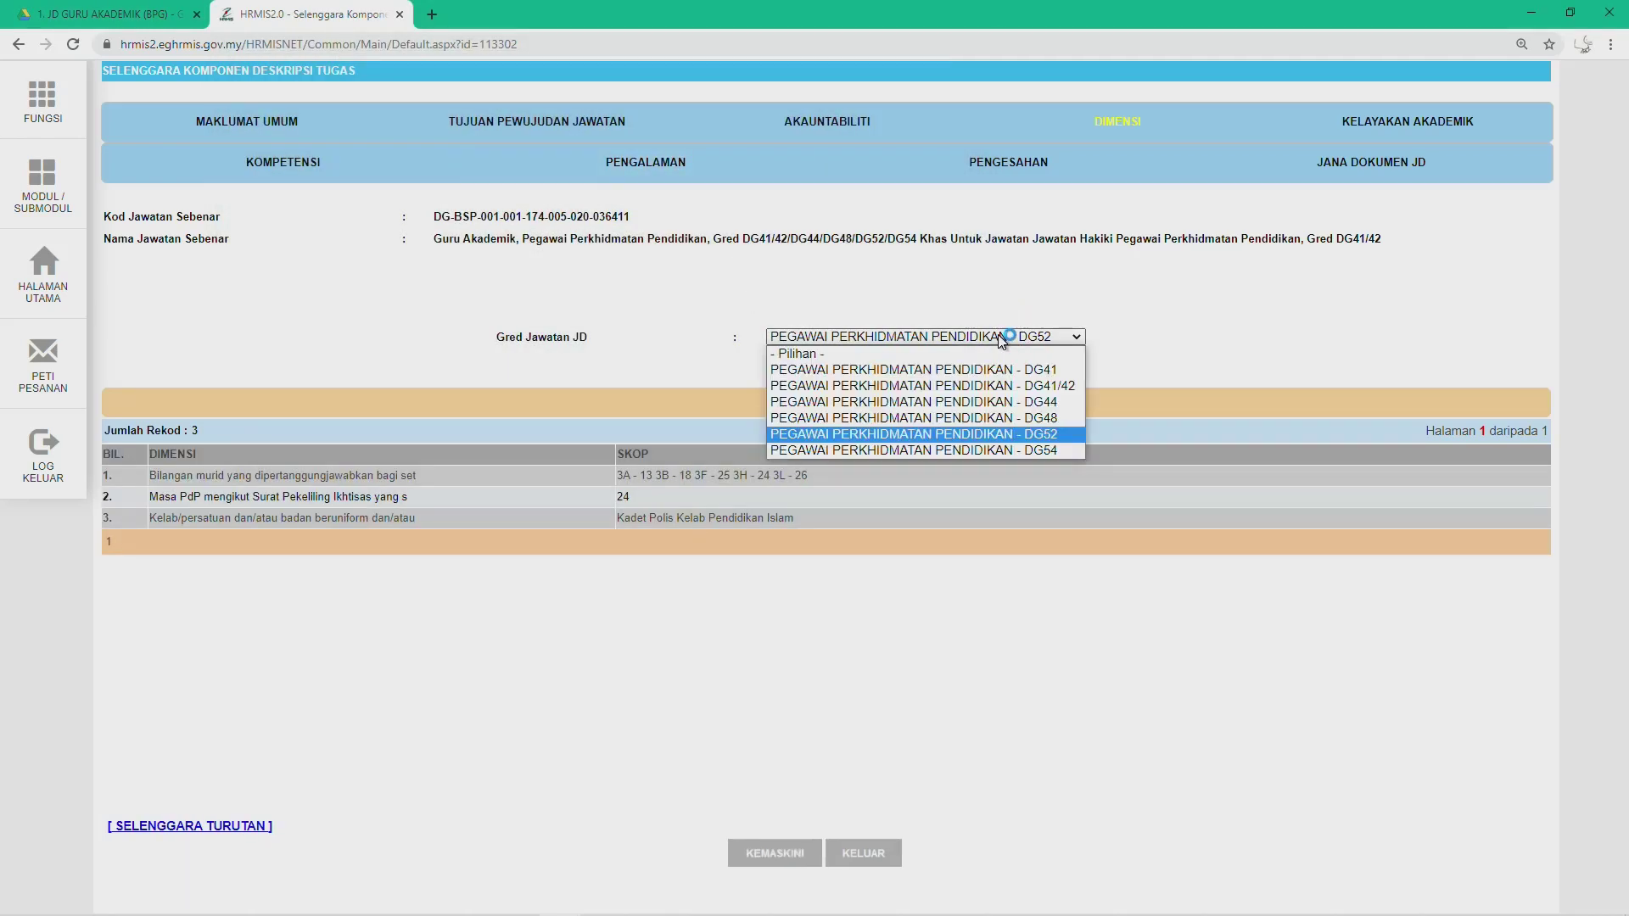
Step: Switch to grade DG54 and copy DG44's Dimensi entries into it
click(958, 449)
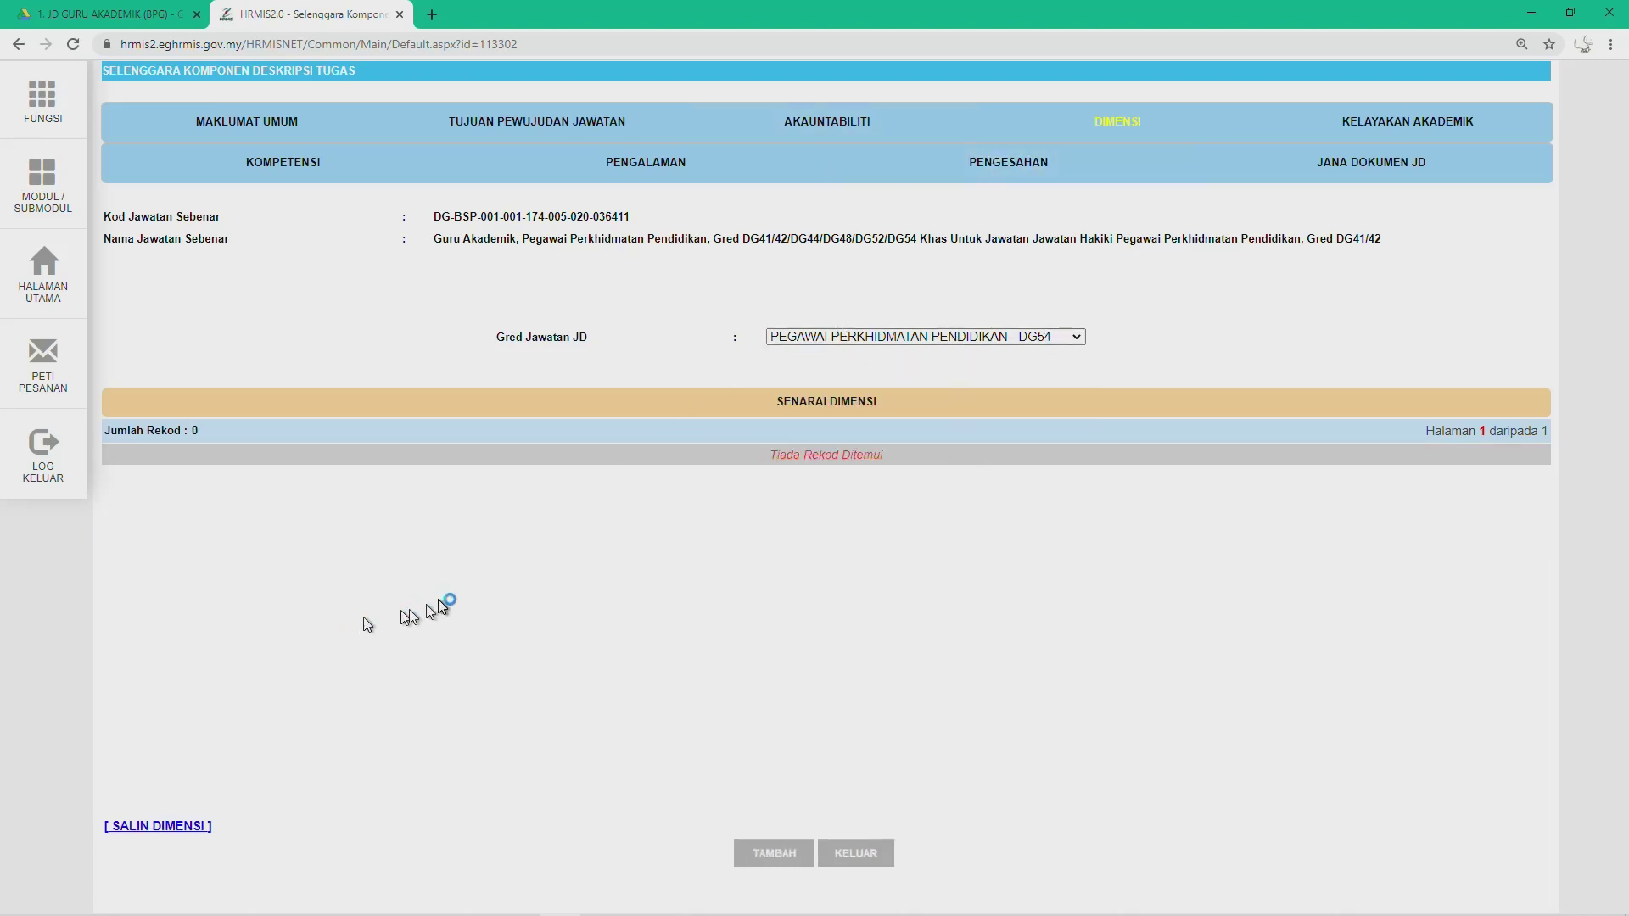
click(167, 827)
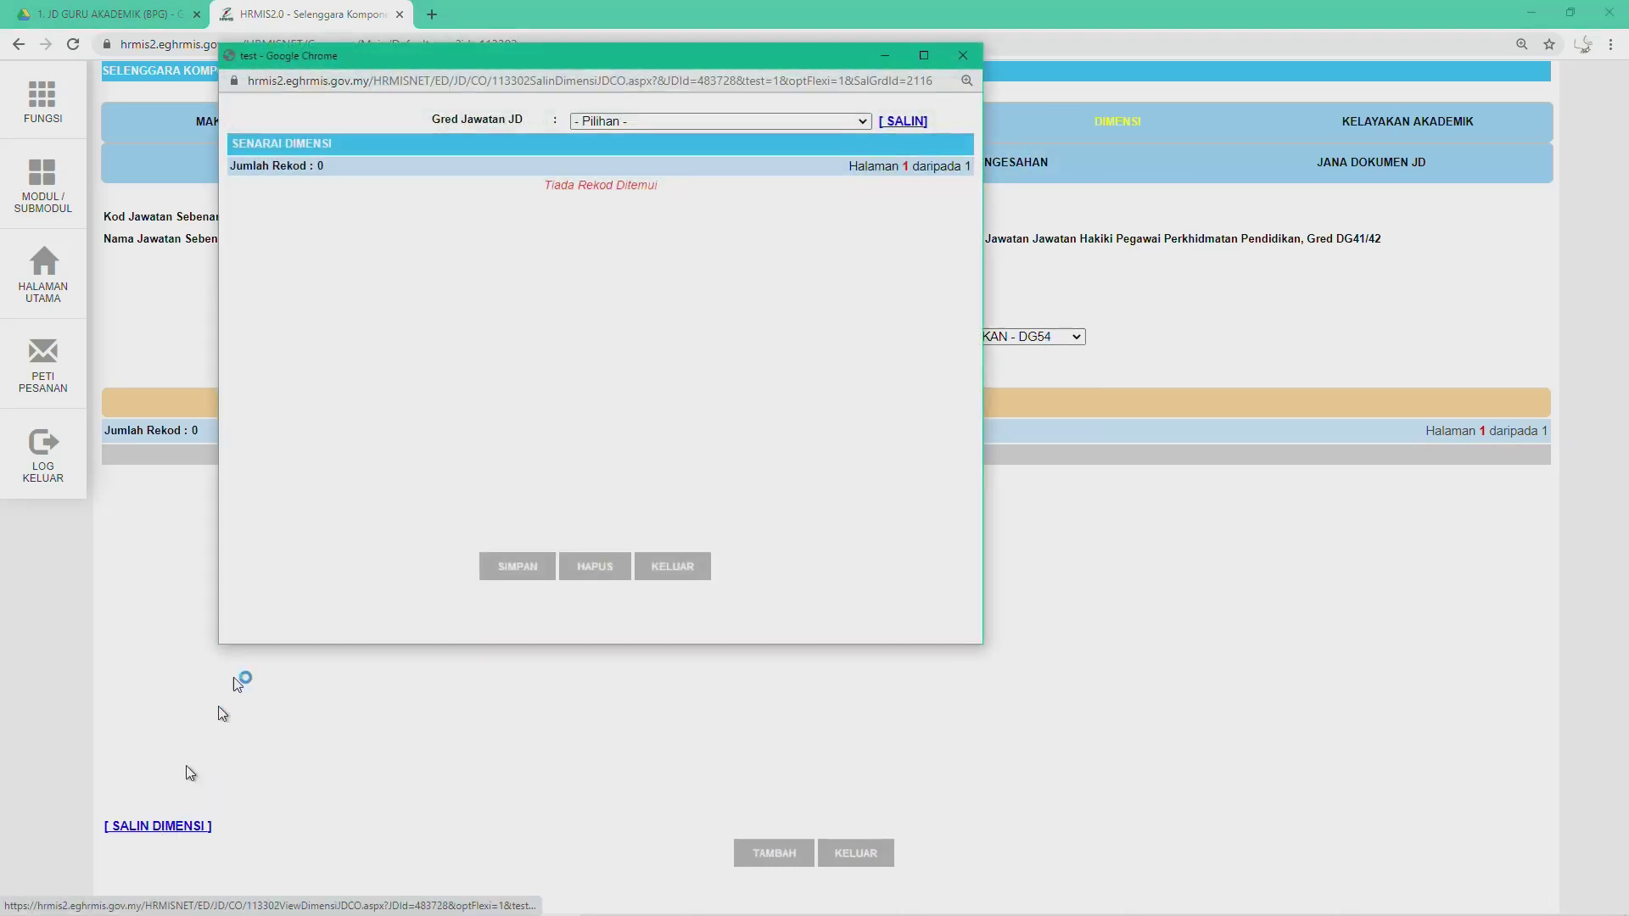
click(862, 121)
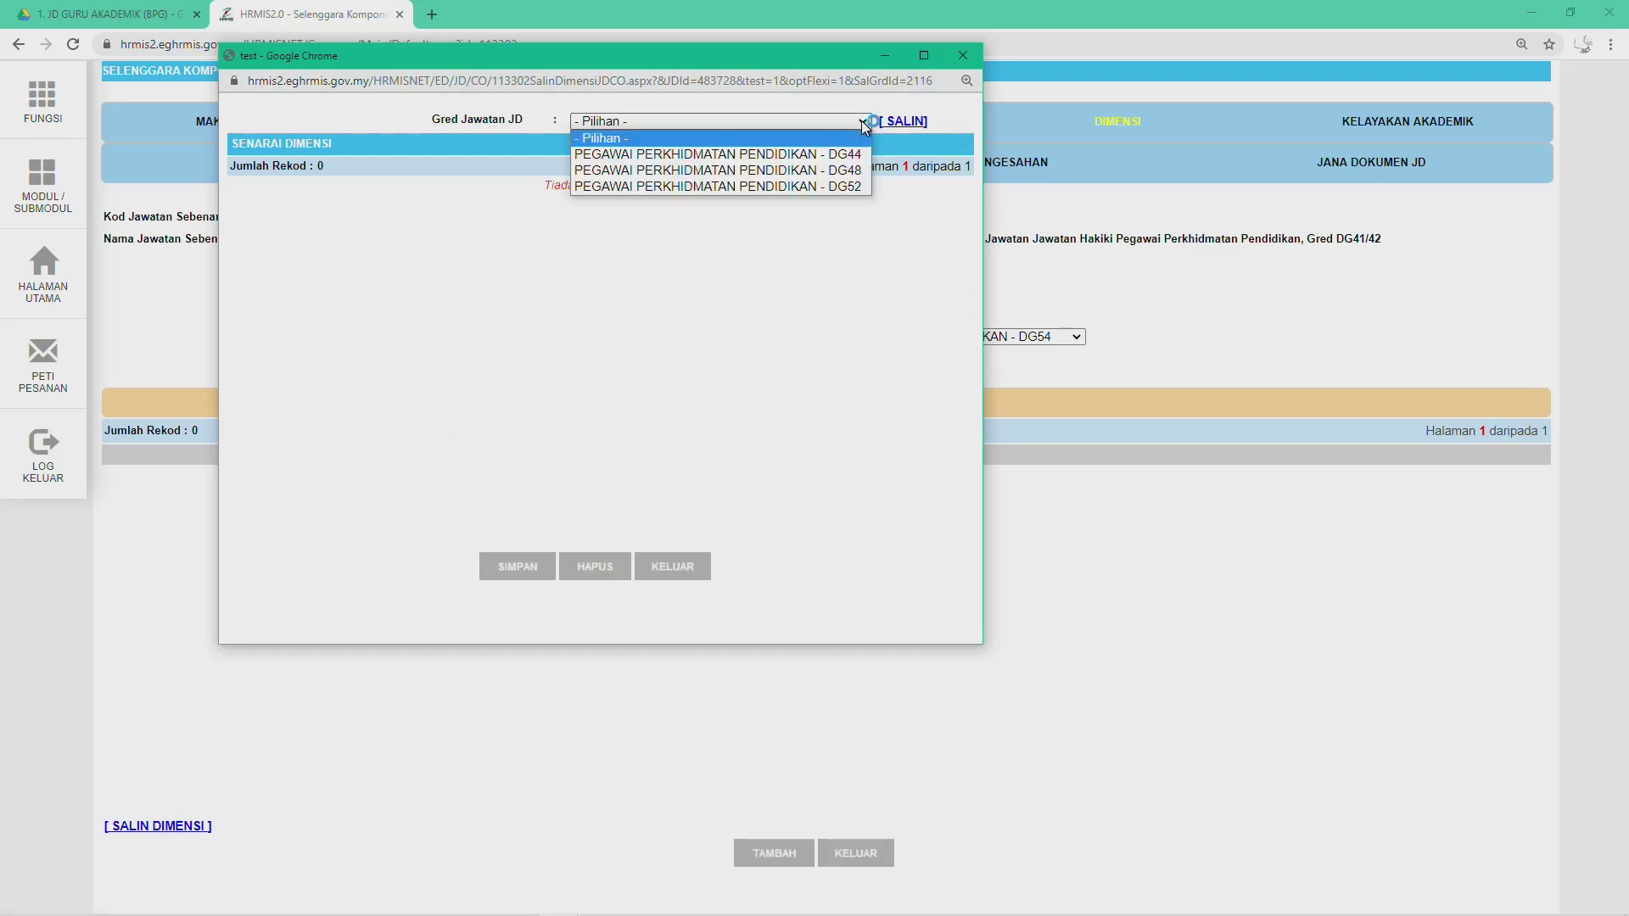
click(762, 158)
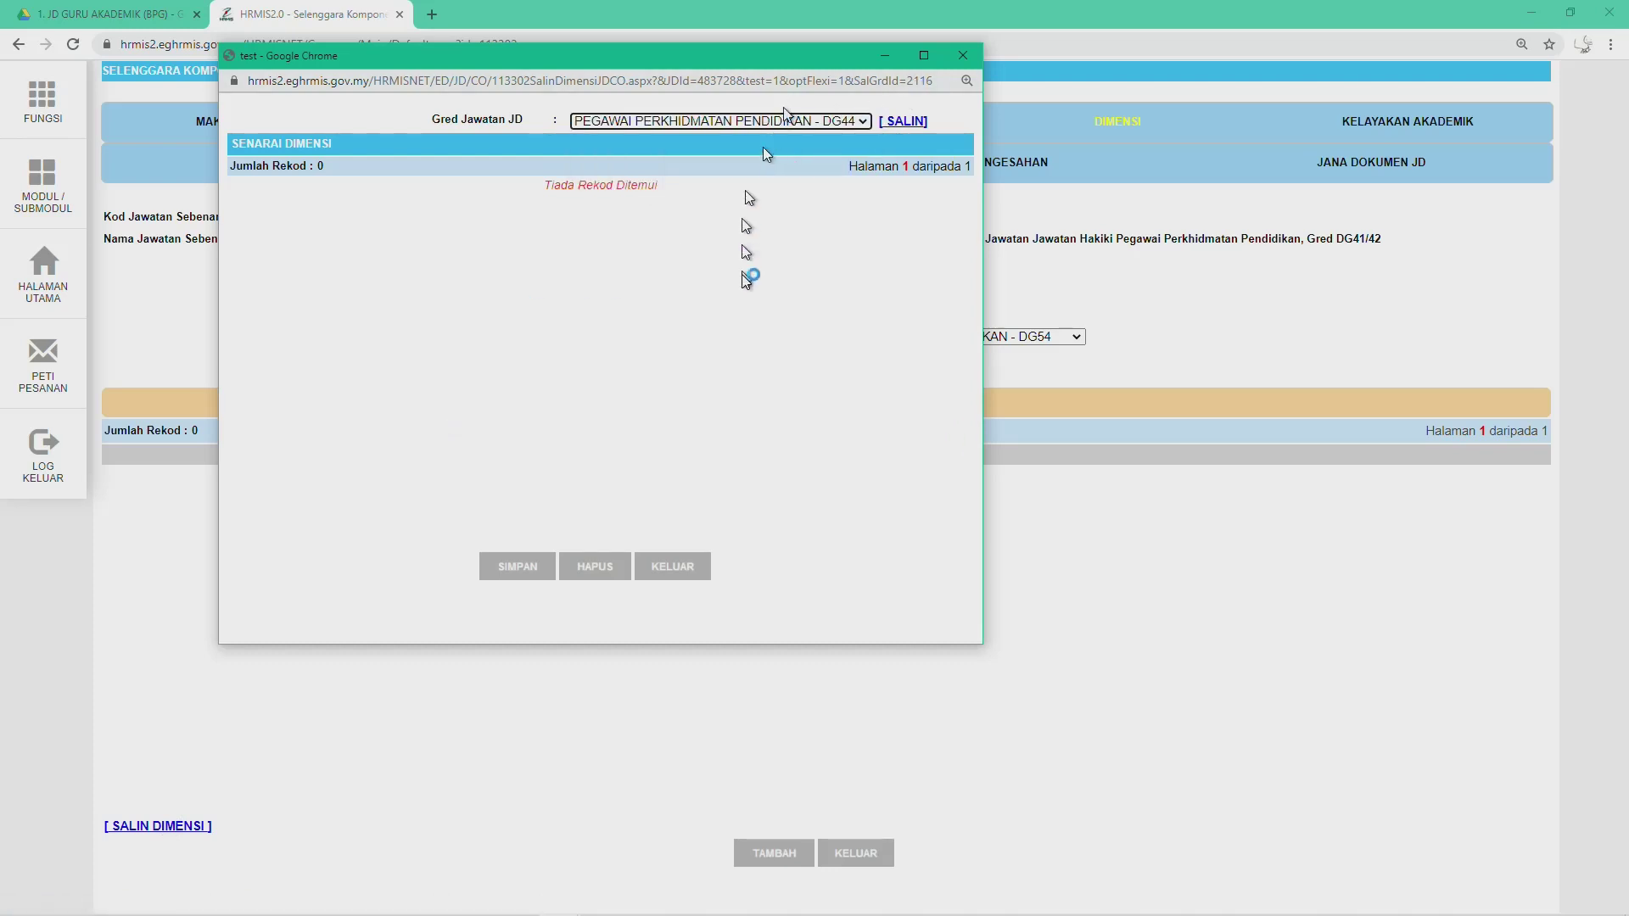
click(905, 123)
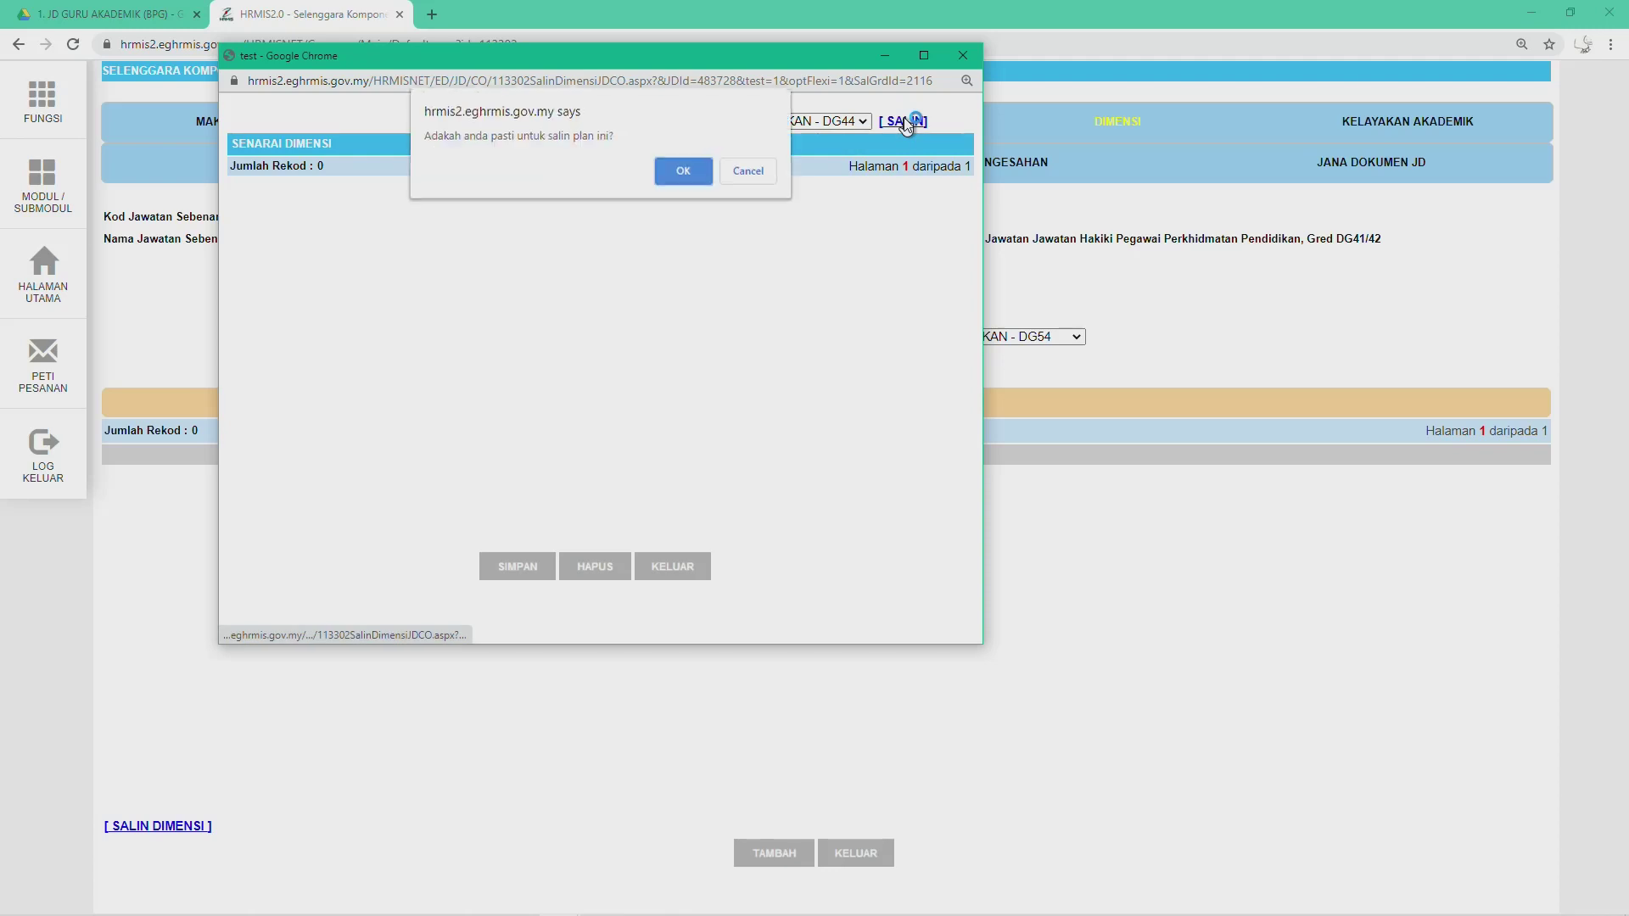
click(697, 177)
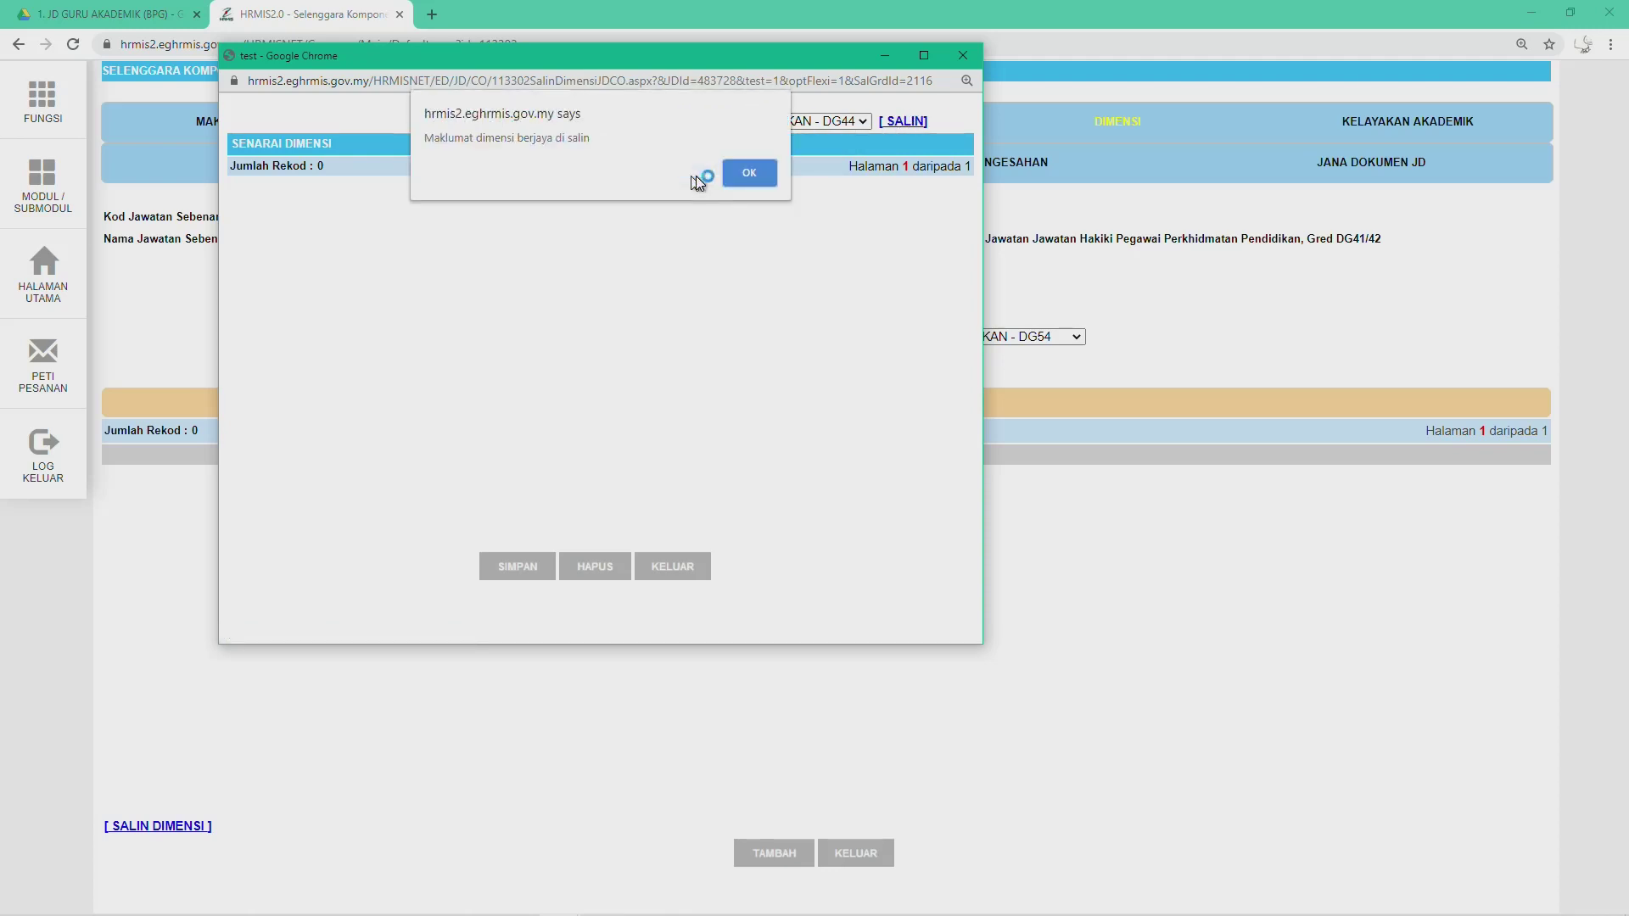
click(743, 174)
Step: Save the copied Dimensi records for DG54 and acknowledge the success message
click(506, 562)
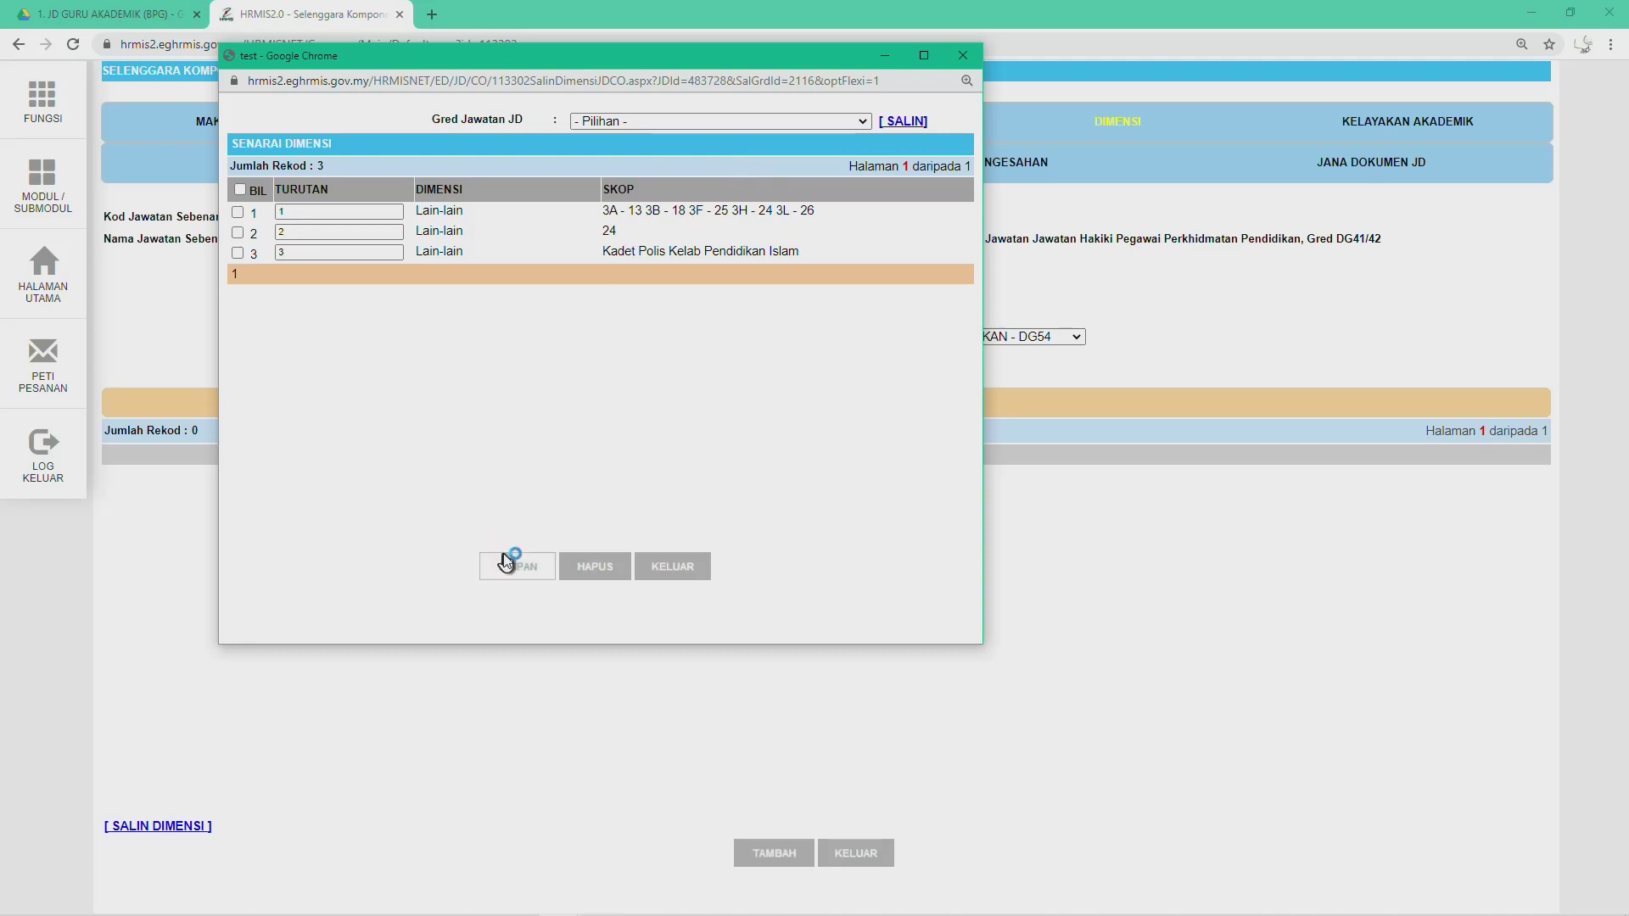
click(662, 168)
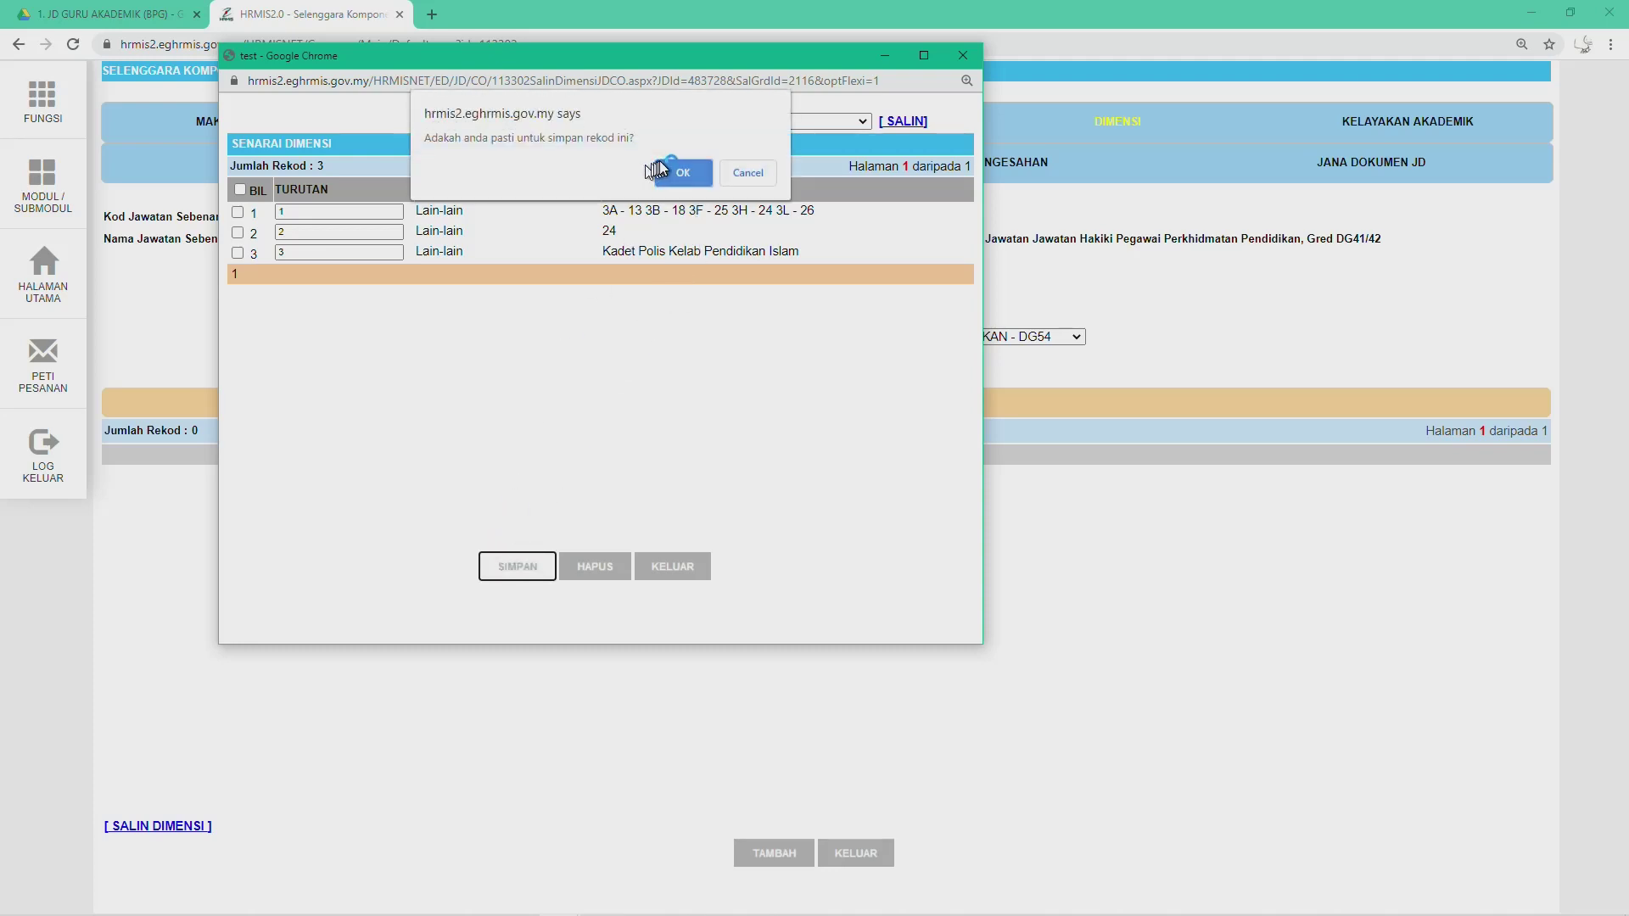
click(762, 170)
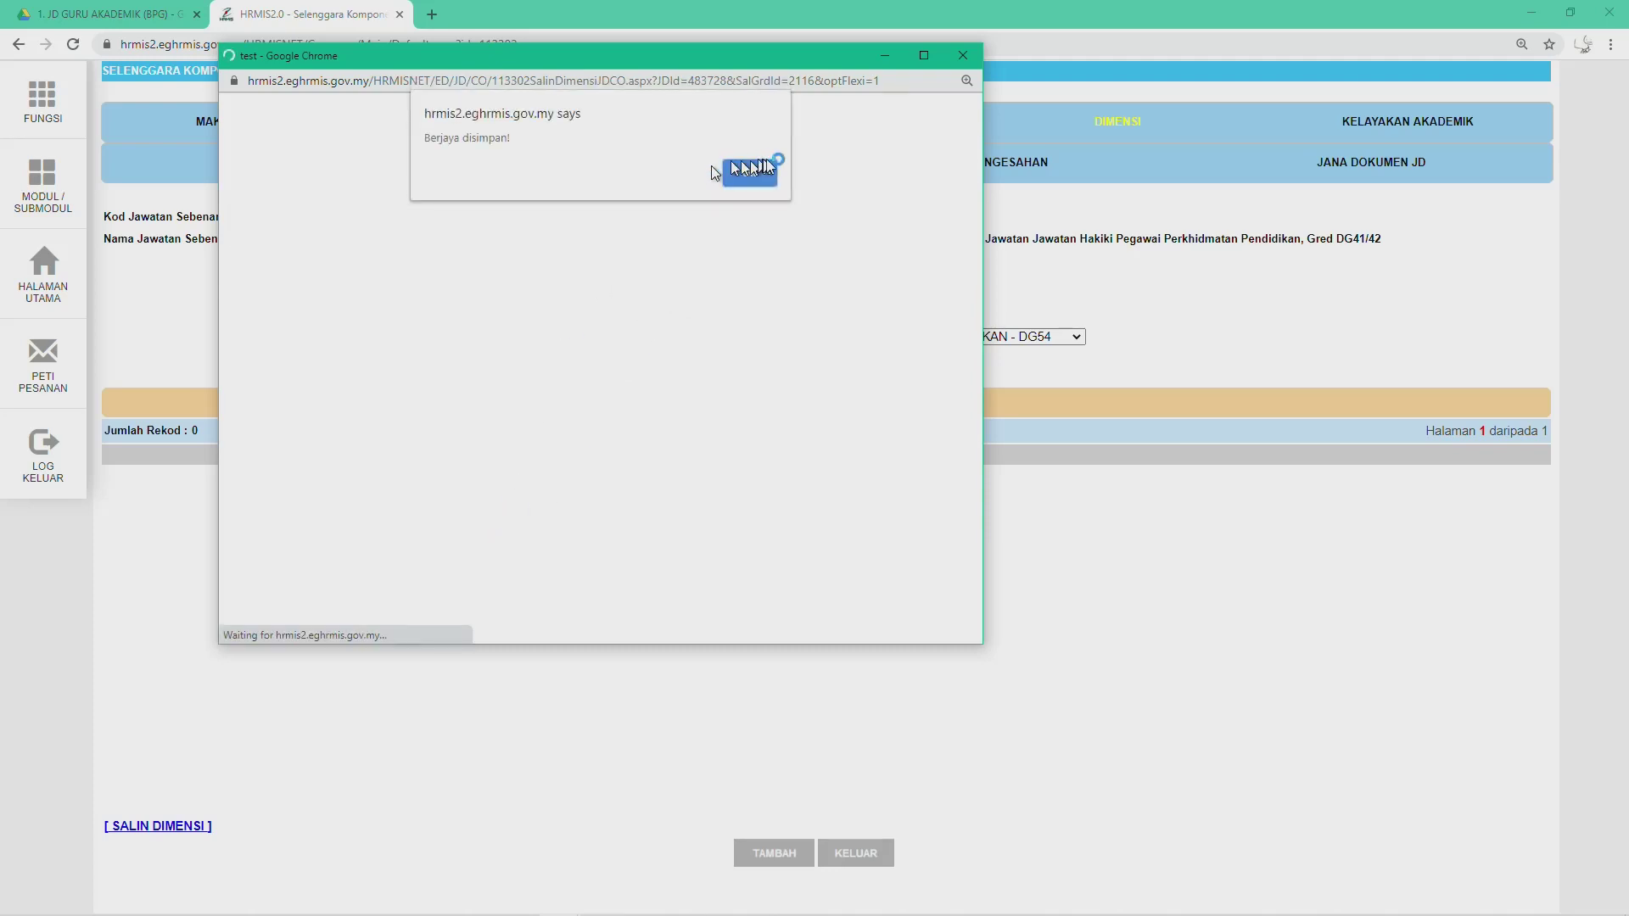
click(765, 171)
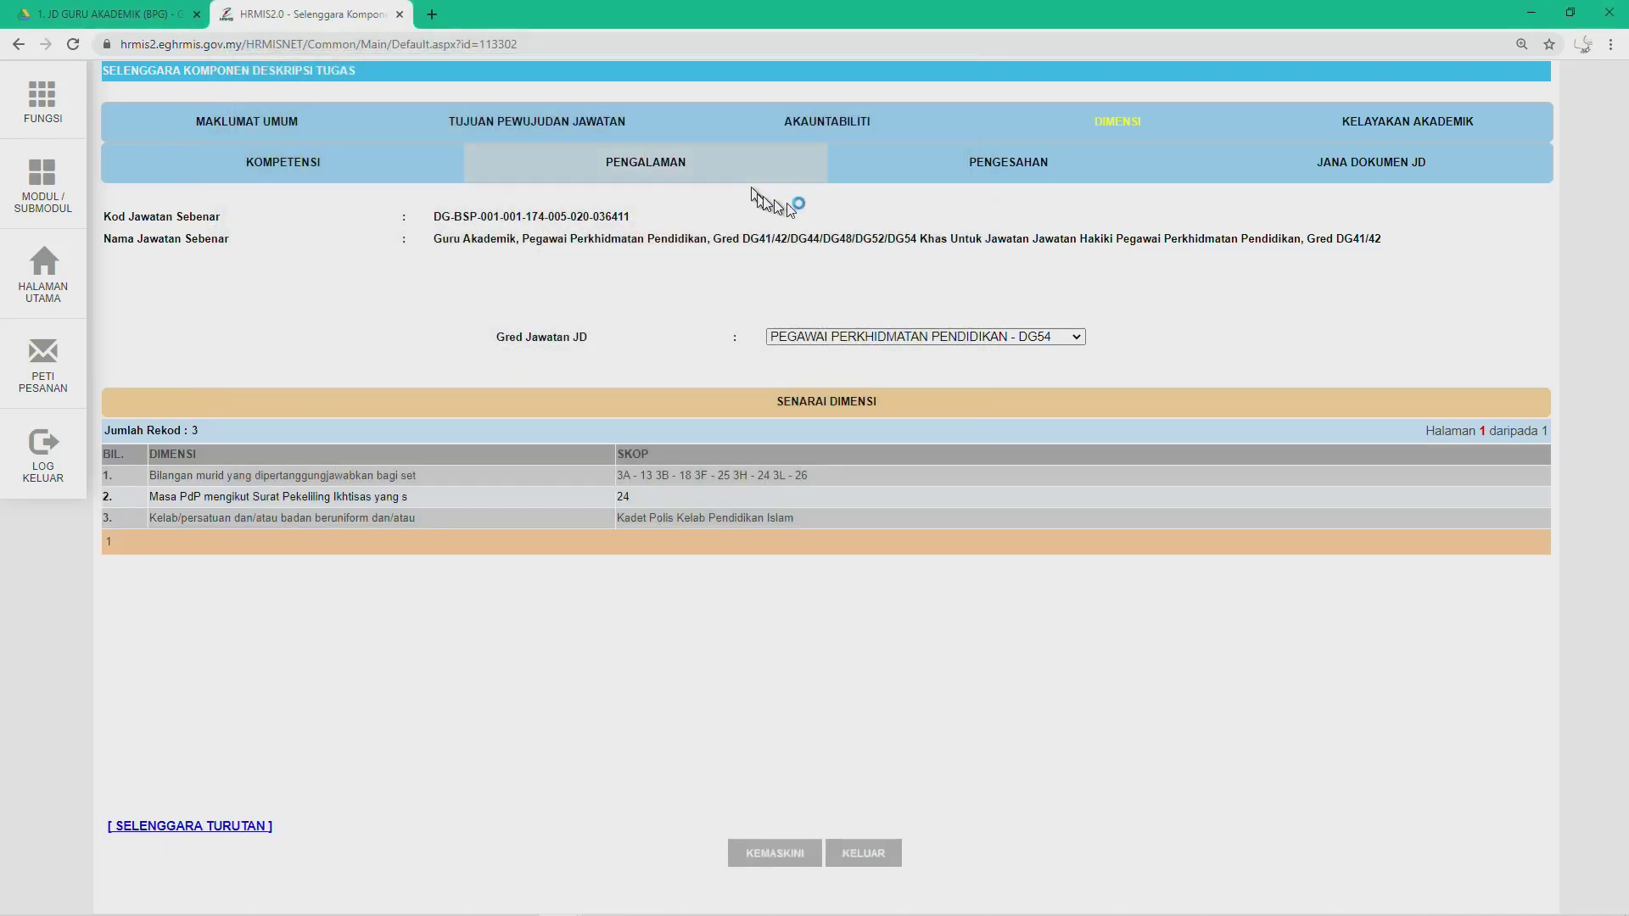
Step: Check grades DG52 and DG48, then return to DG44 and show its Akauntabiliti list
click(981, 337)
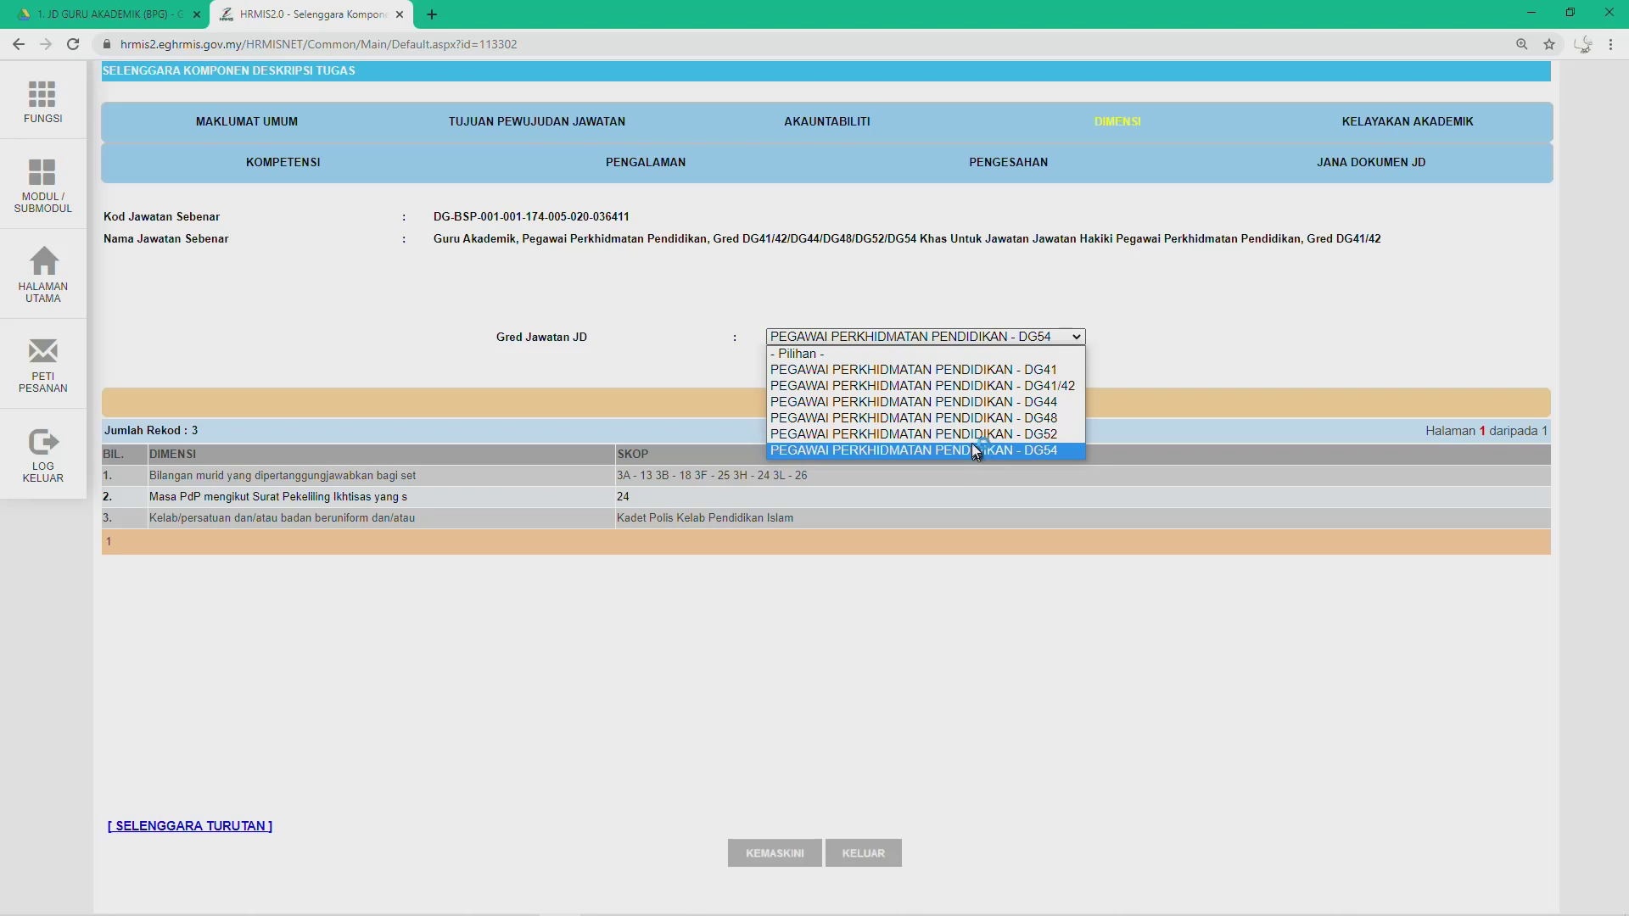
click(969, 435)
click(957, 336)
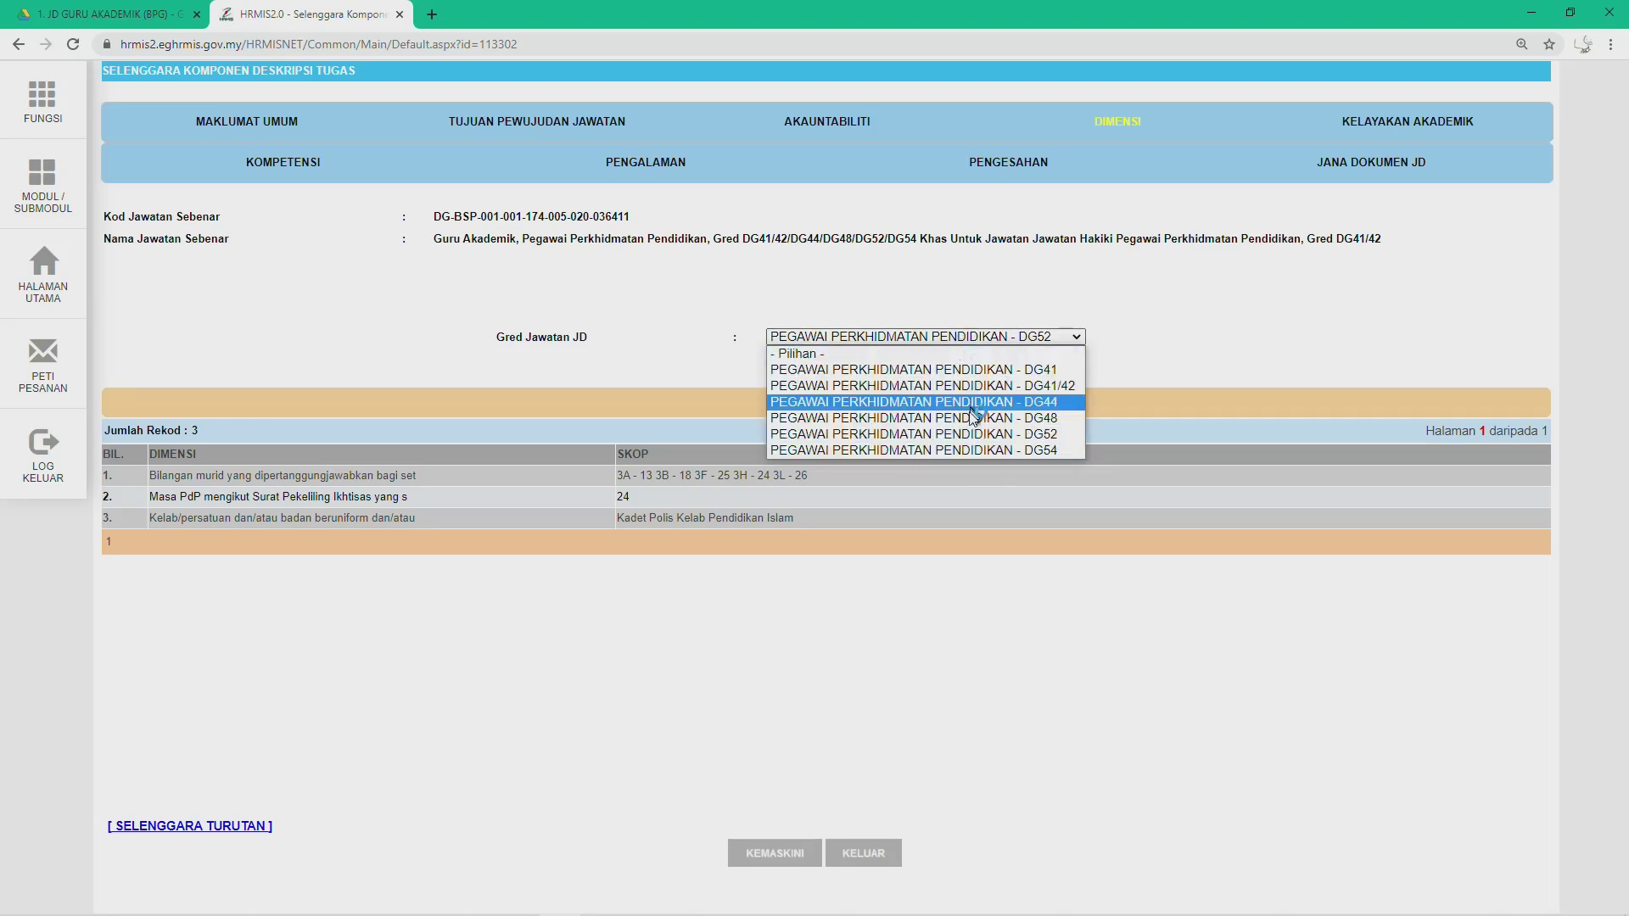
click(967, 417)
click(953, 336)
click(954, 402)
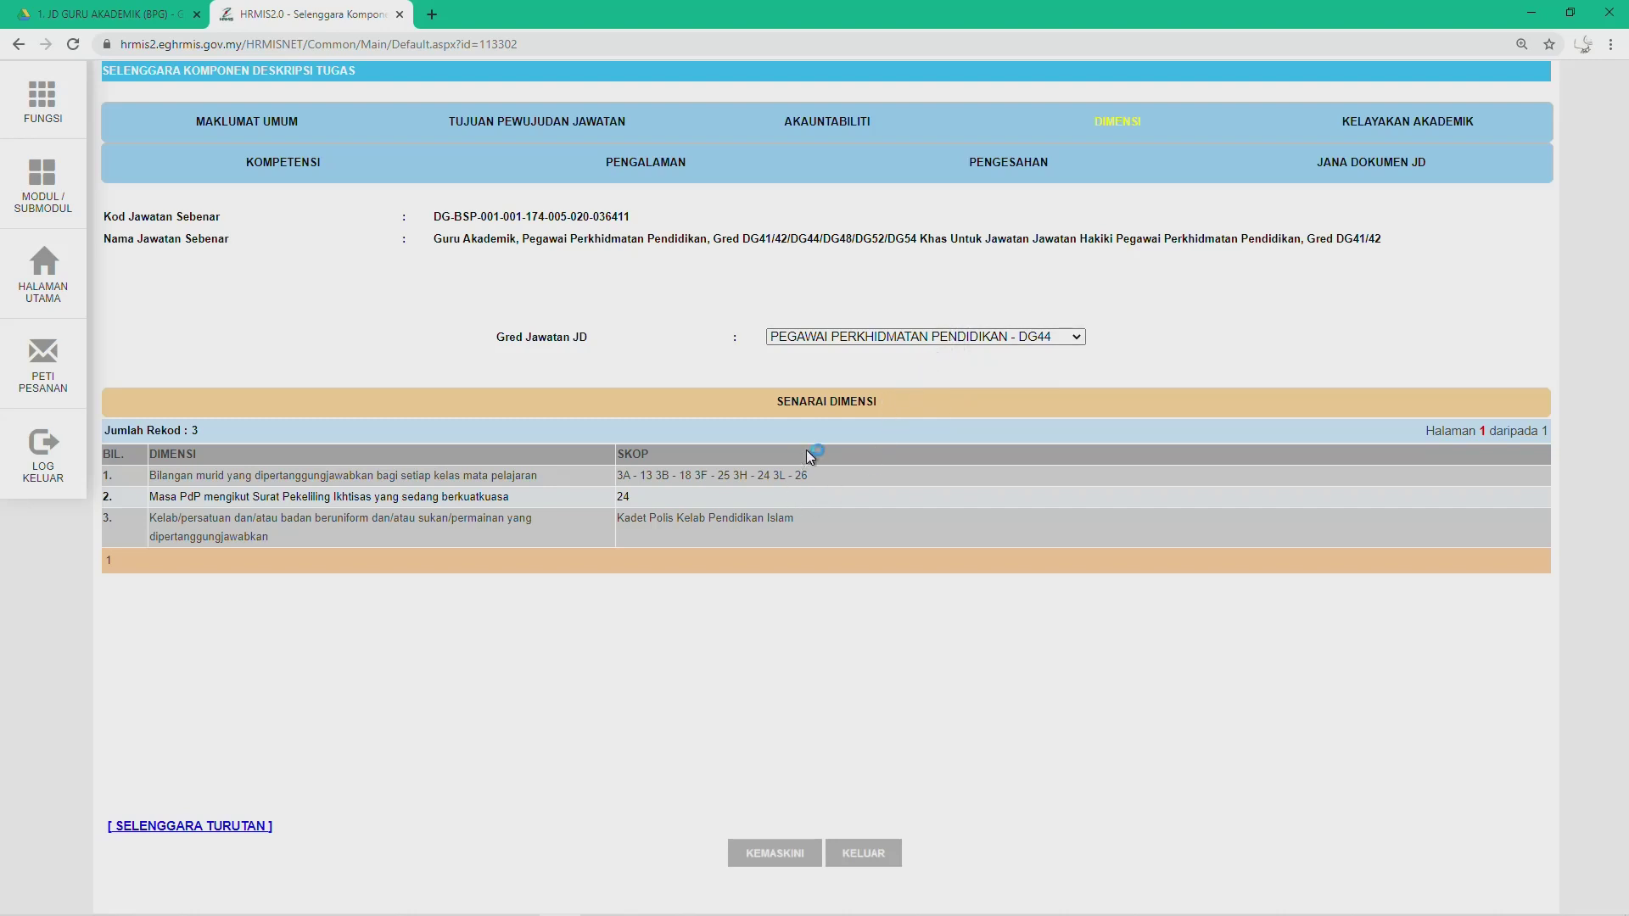
click(828, 132)
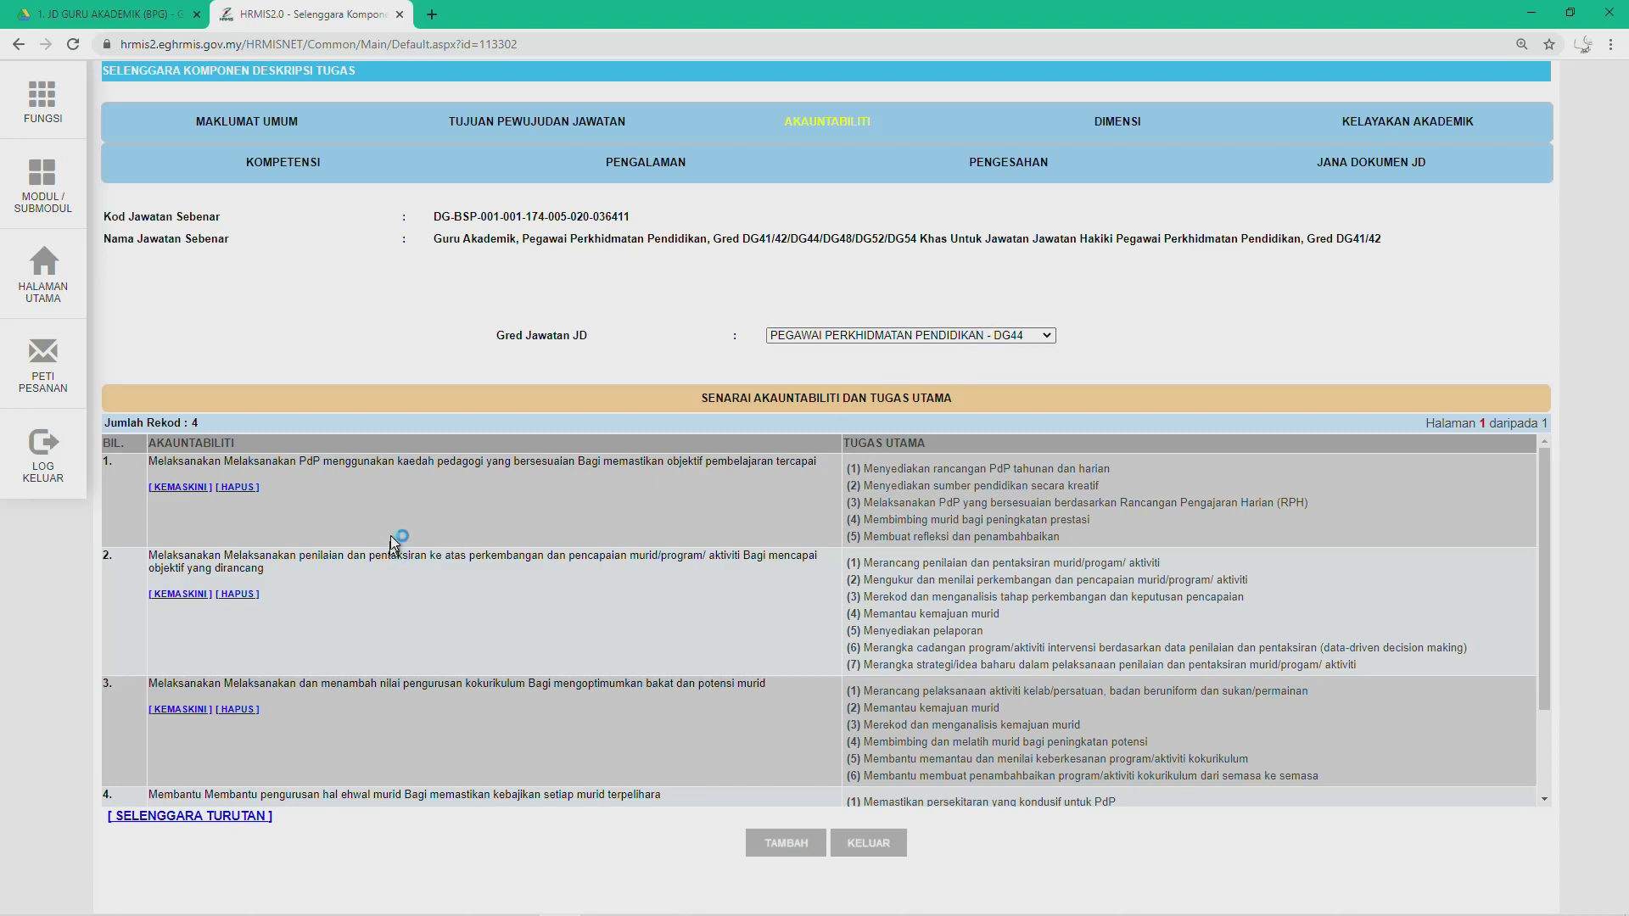
Step: Scroll through DG44's four Akauntabiliti records, keeping grade DG44 selected
scroll(389, 700, down, 2)
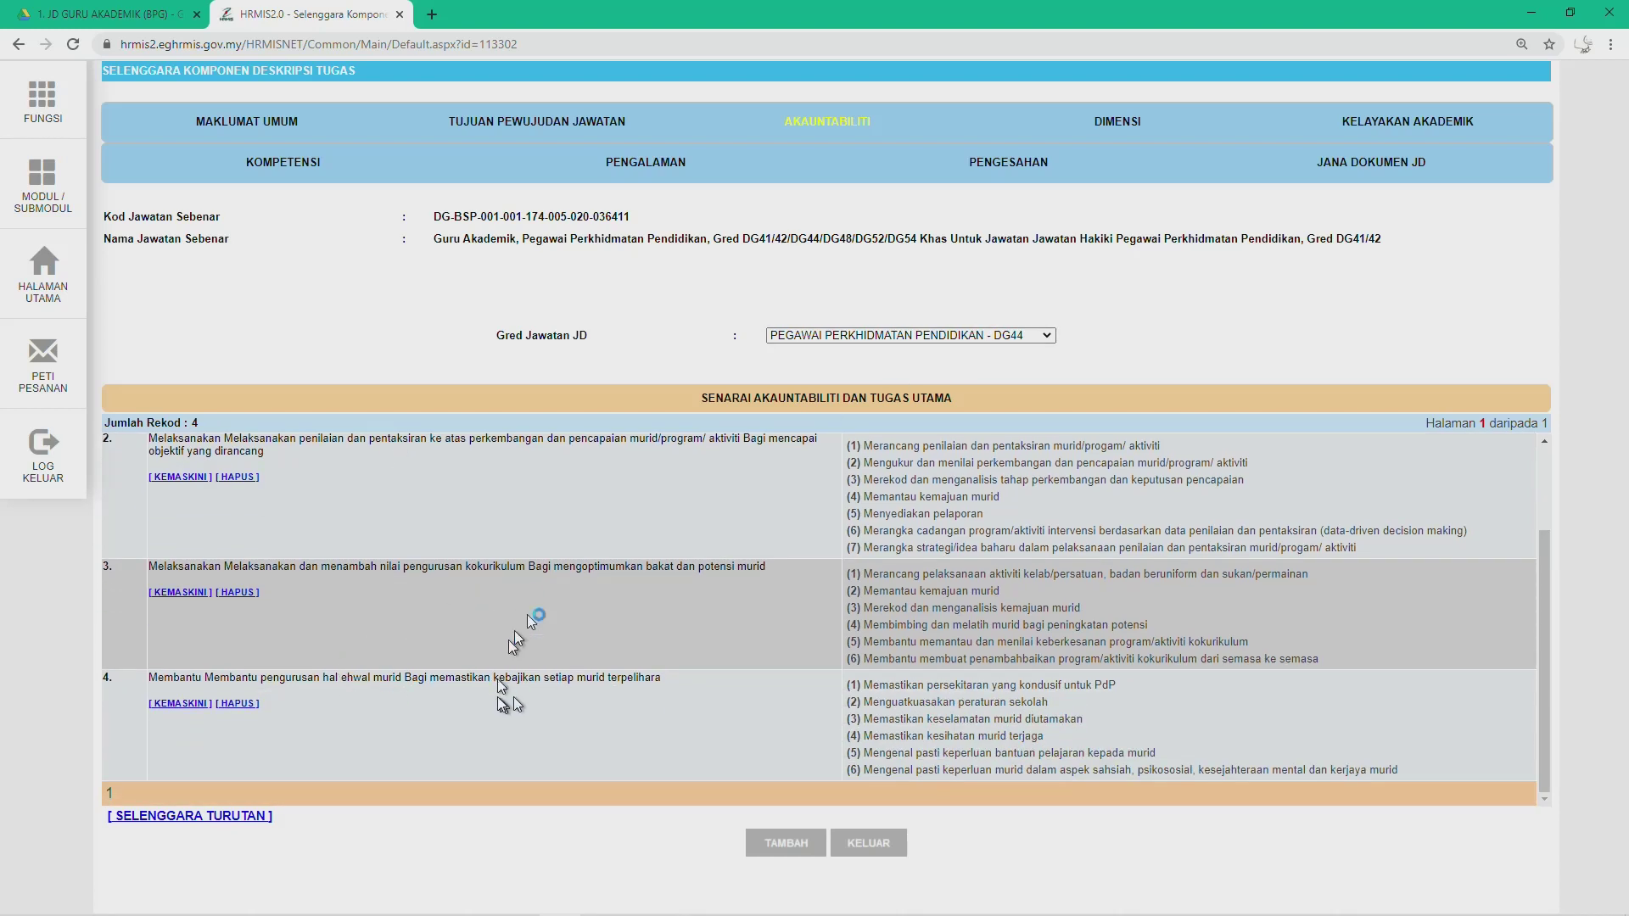
scroll(543, 632, up, 1)
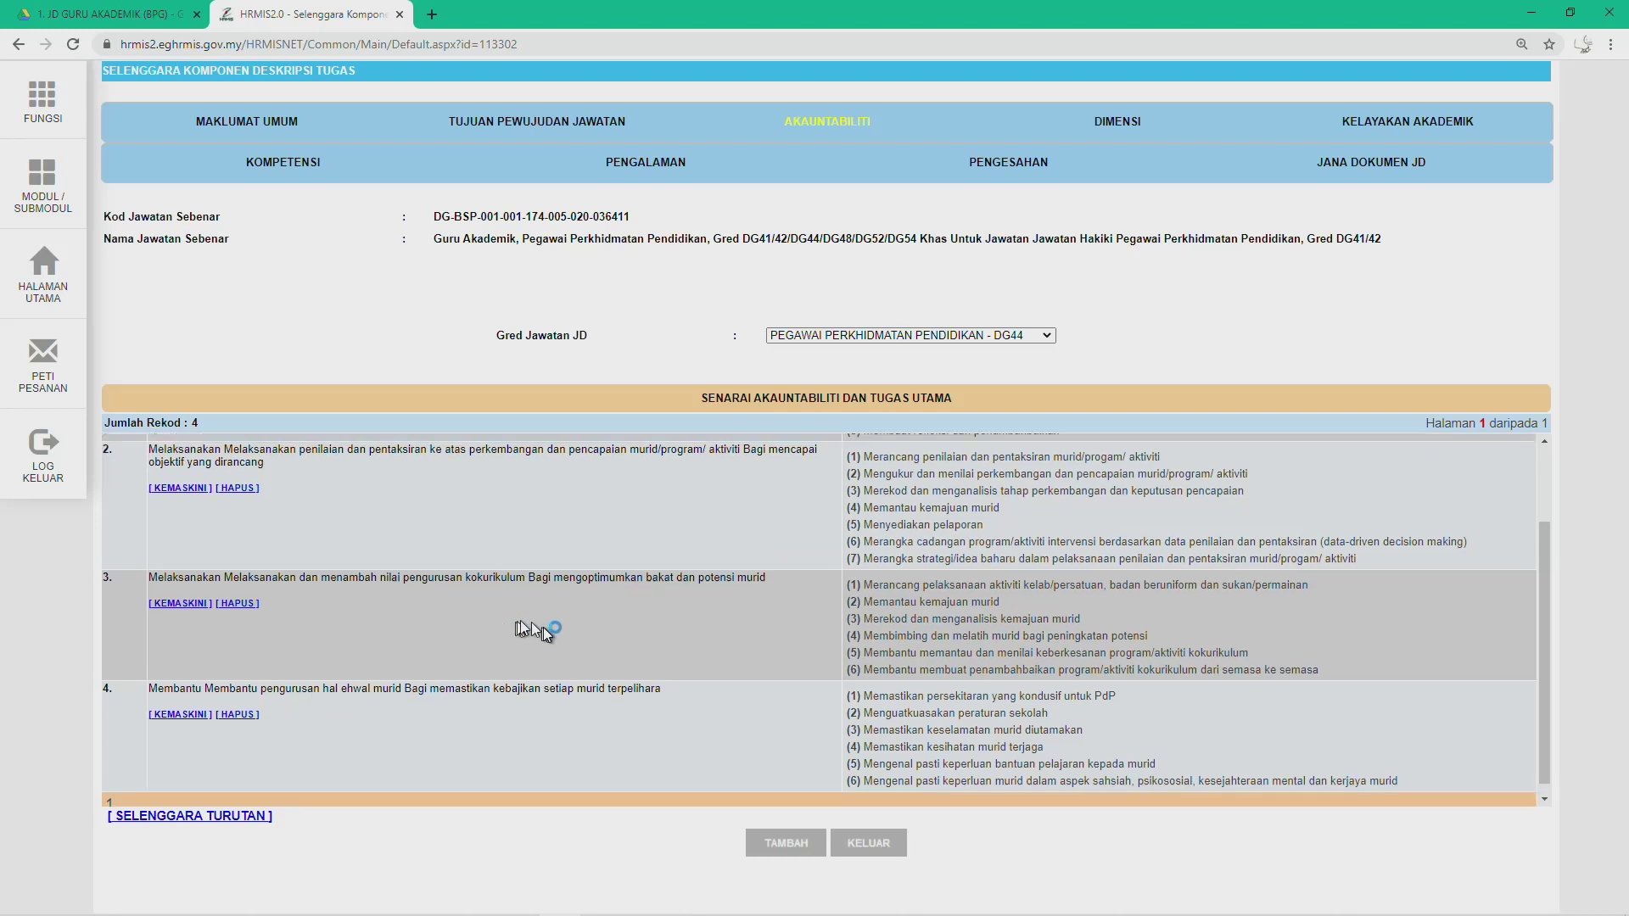
scroll(534, 628, up, 2)
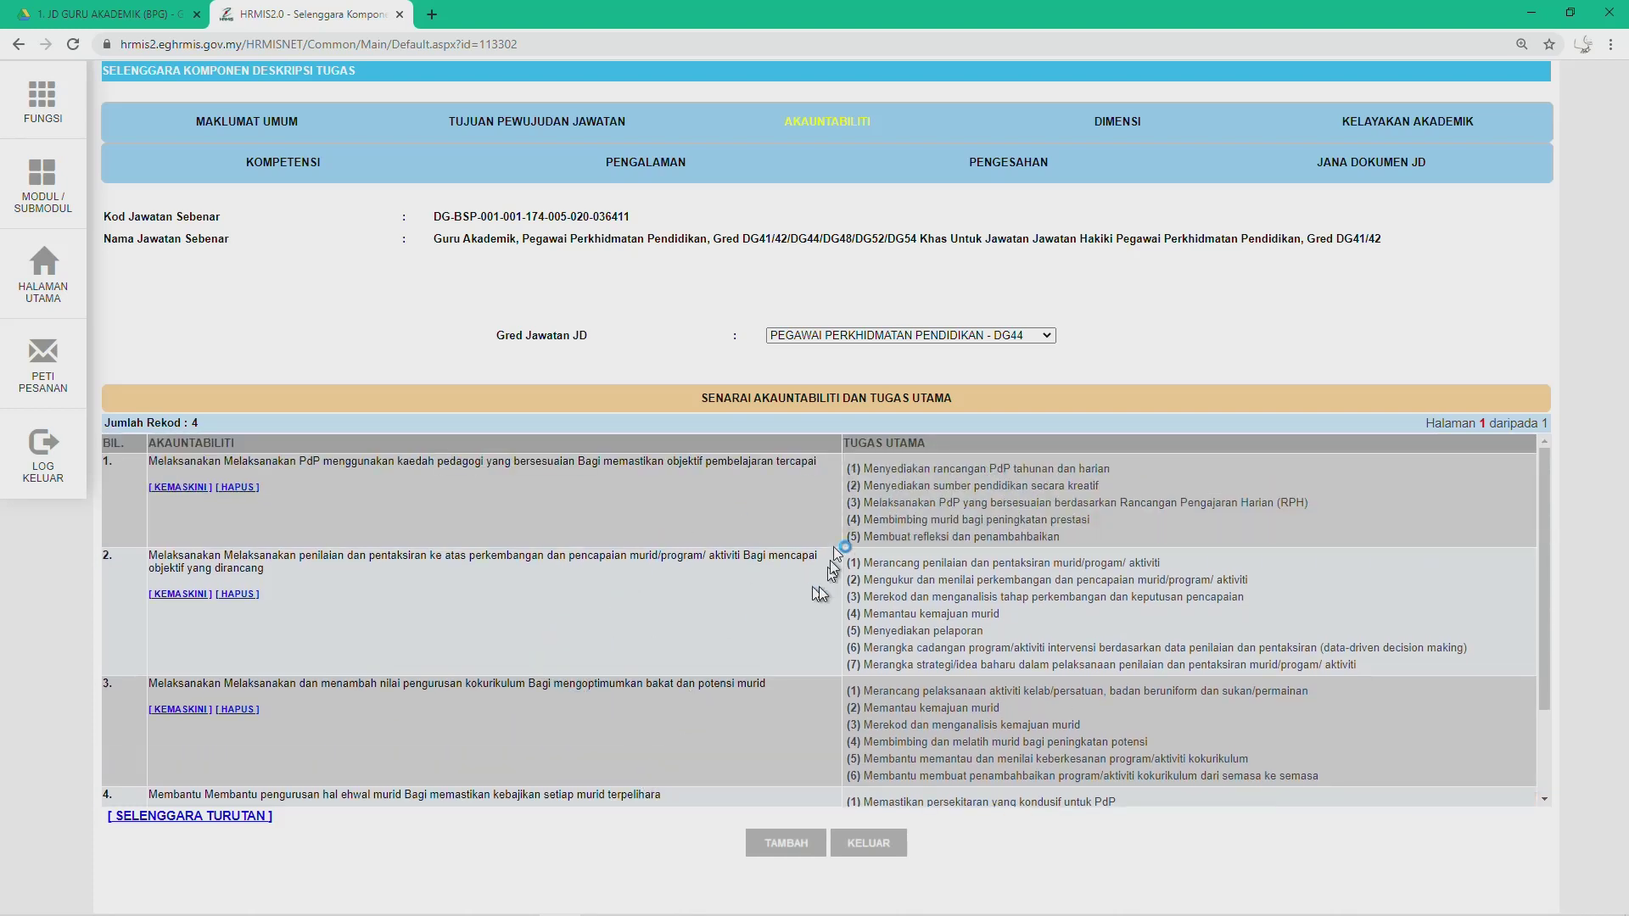
click(1001, 337)
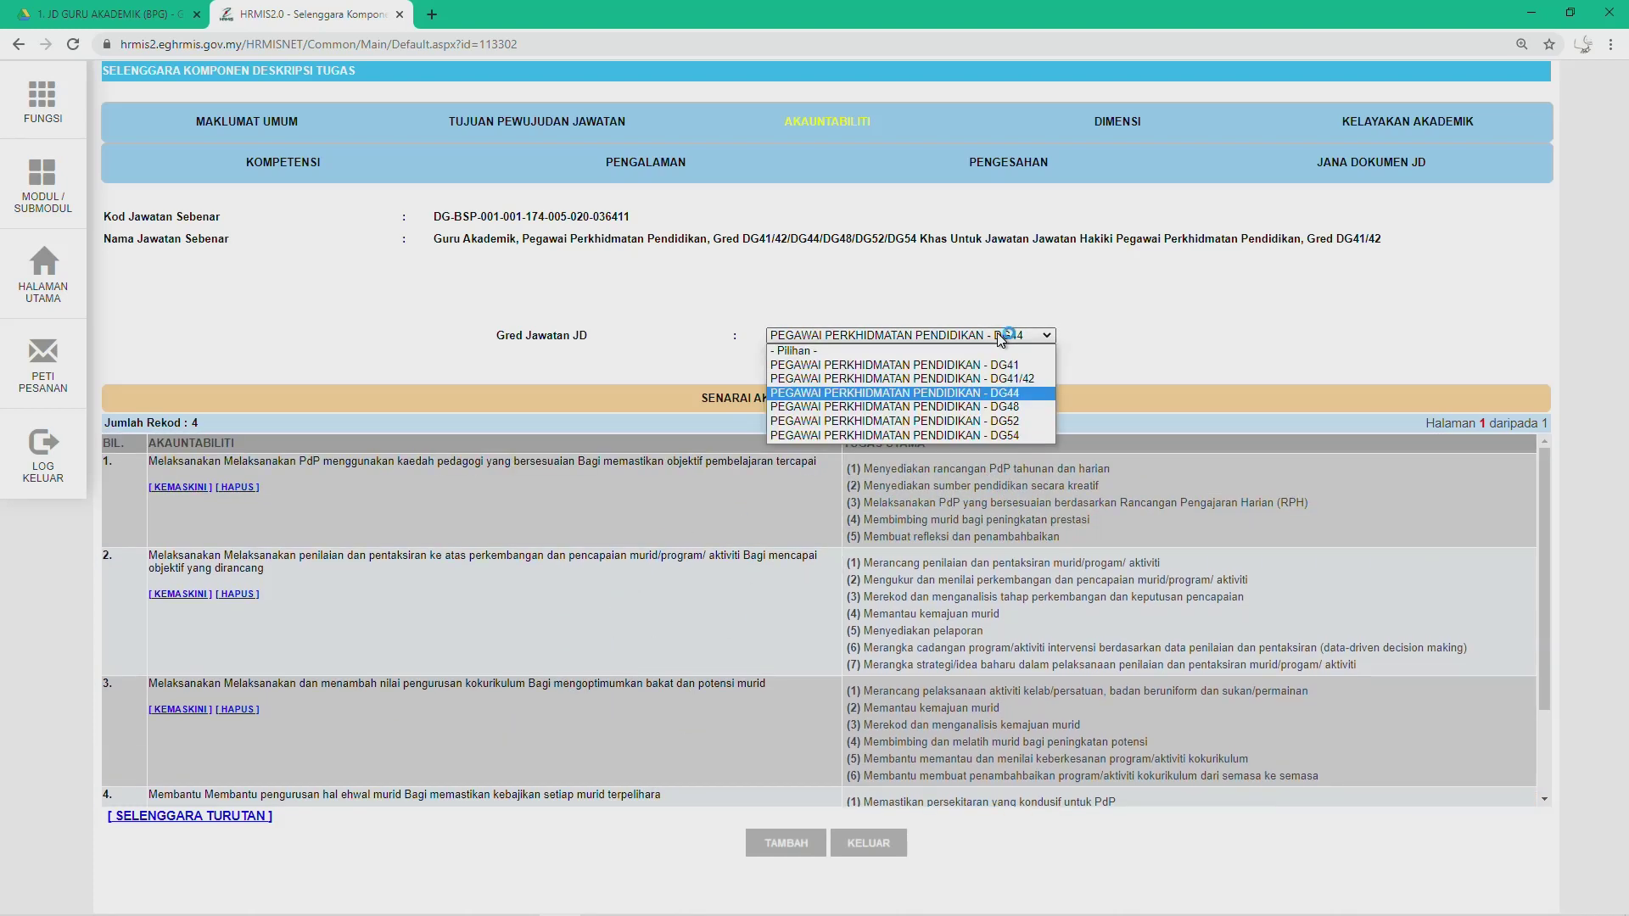
click(670, 670)
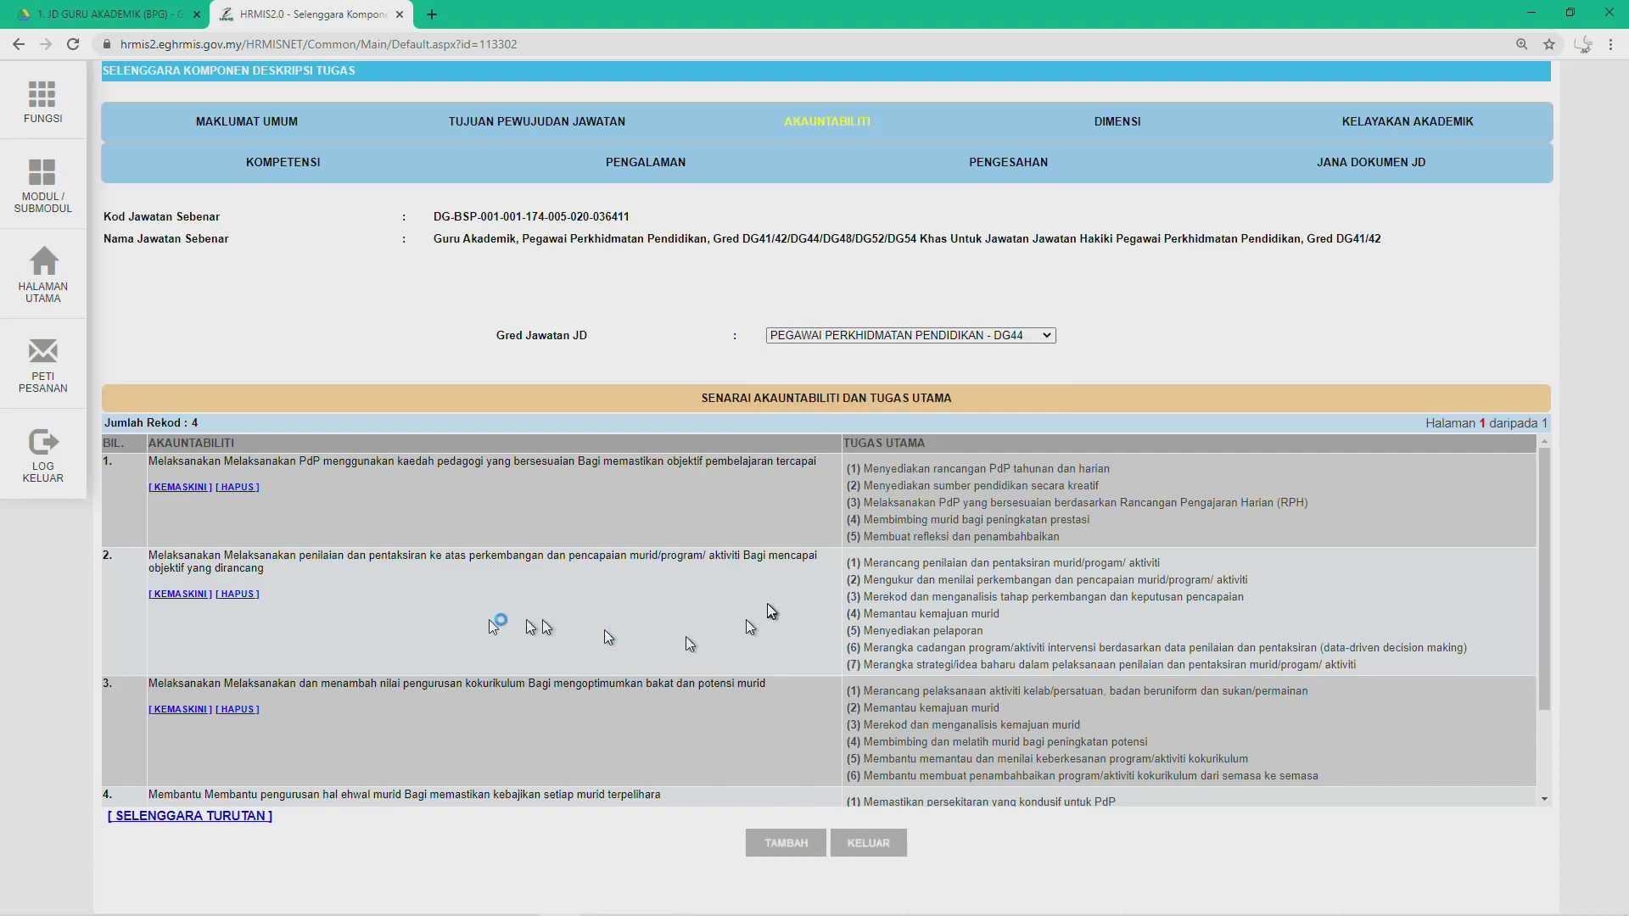
Step: Switch the job description grade to DG48, which has no Akauntabiliti records
scroll(705, 674, down, 2)
scroll(705, 673, up, 3)
click(988, 337)
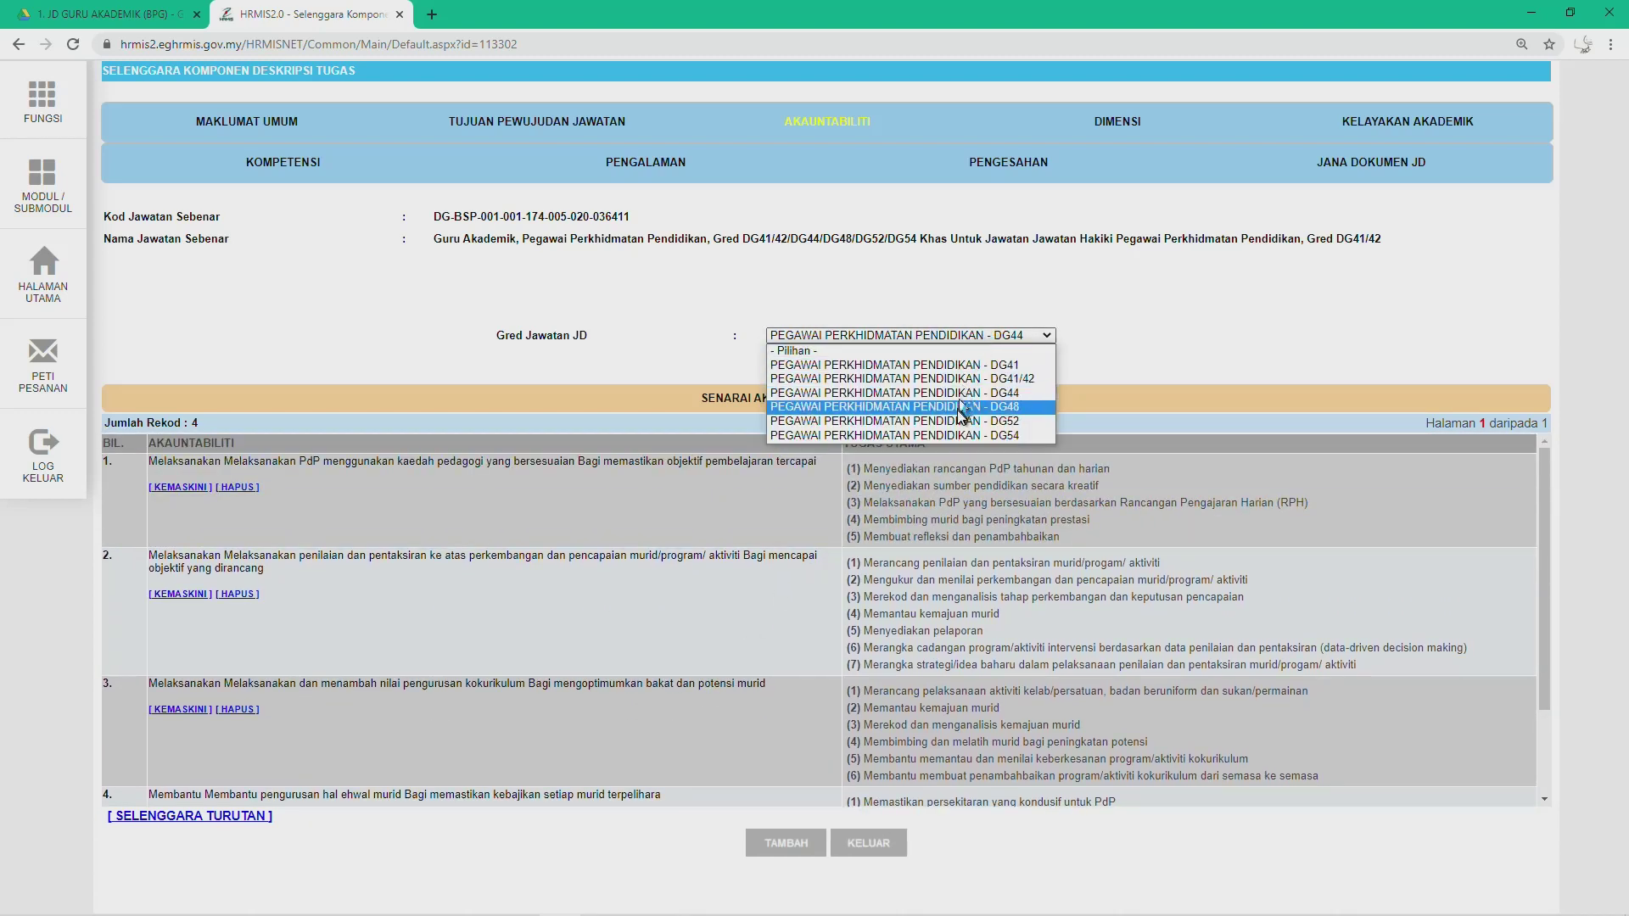
click(962, 417)
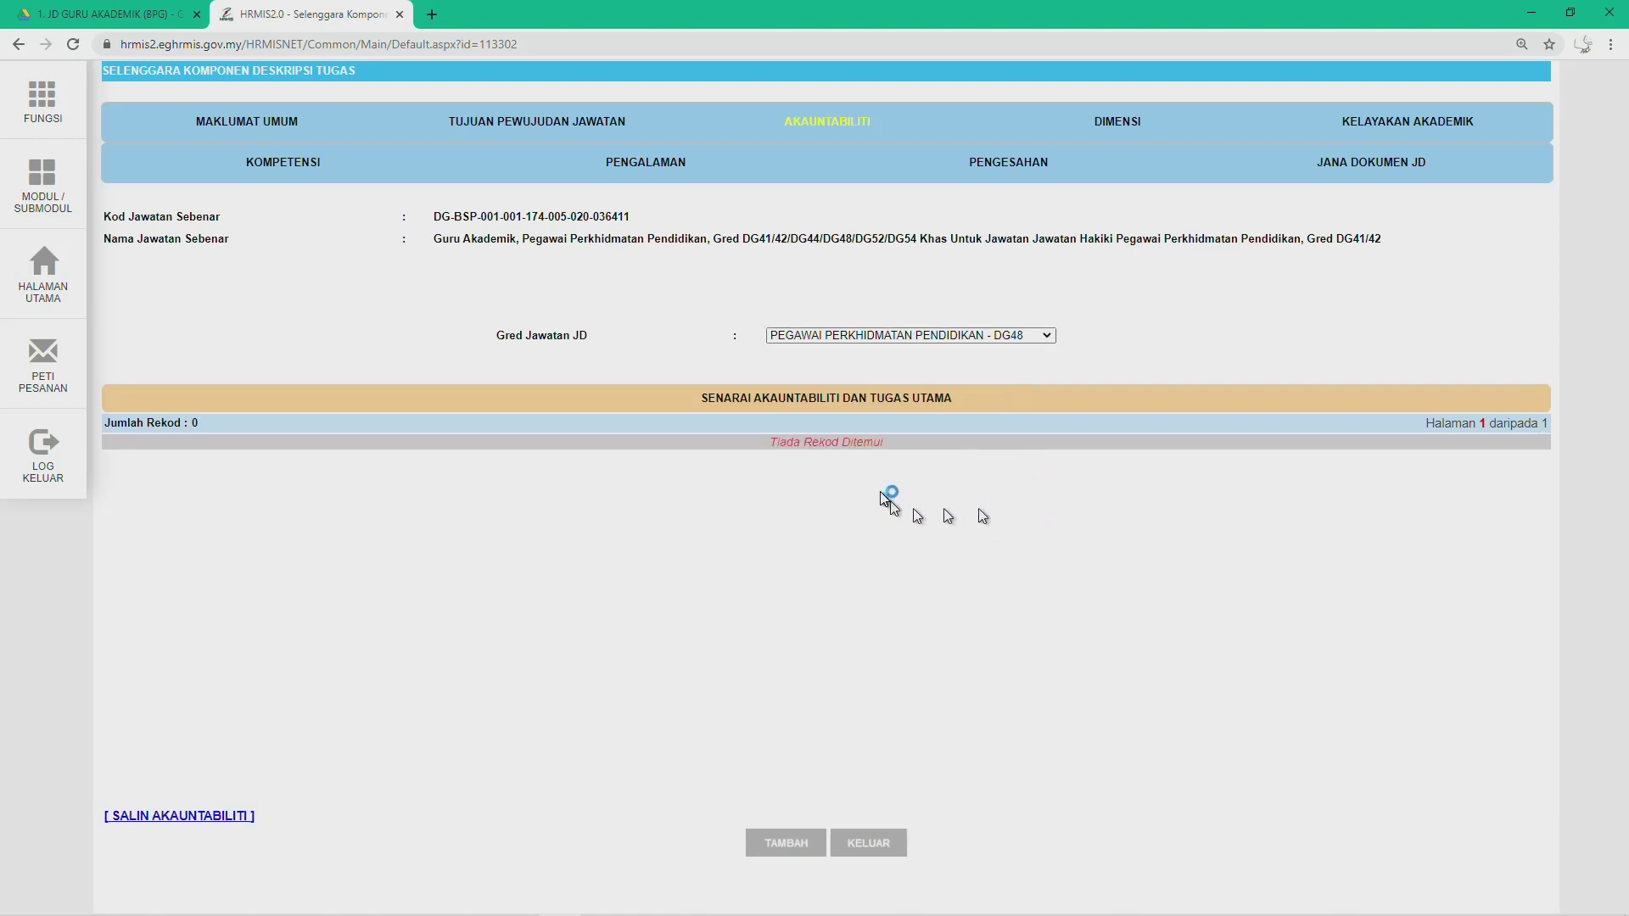
Step: Copy DG44's Akauntabiliti entries into DG48 via SALIN AKAUNTABILITI, then select grade DG52
click(174, 816)
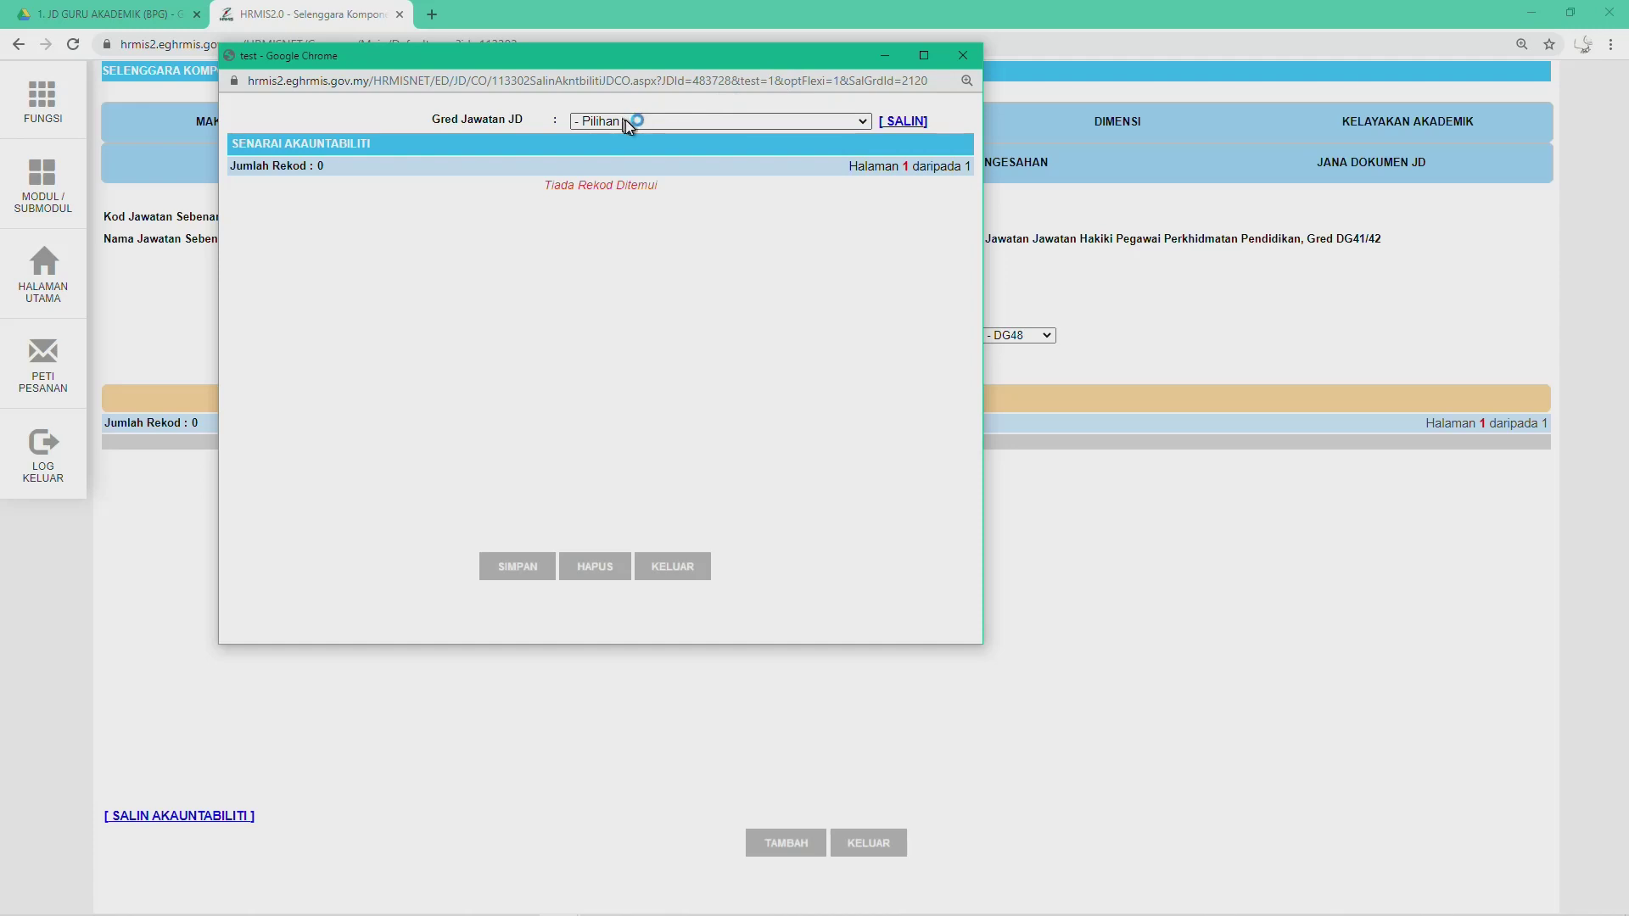
click(628, 121)
click(832, 152)
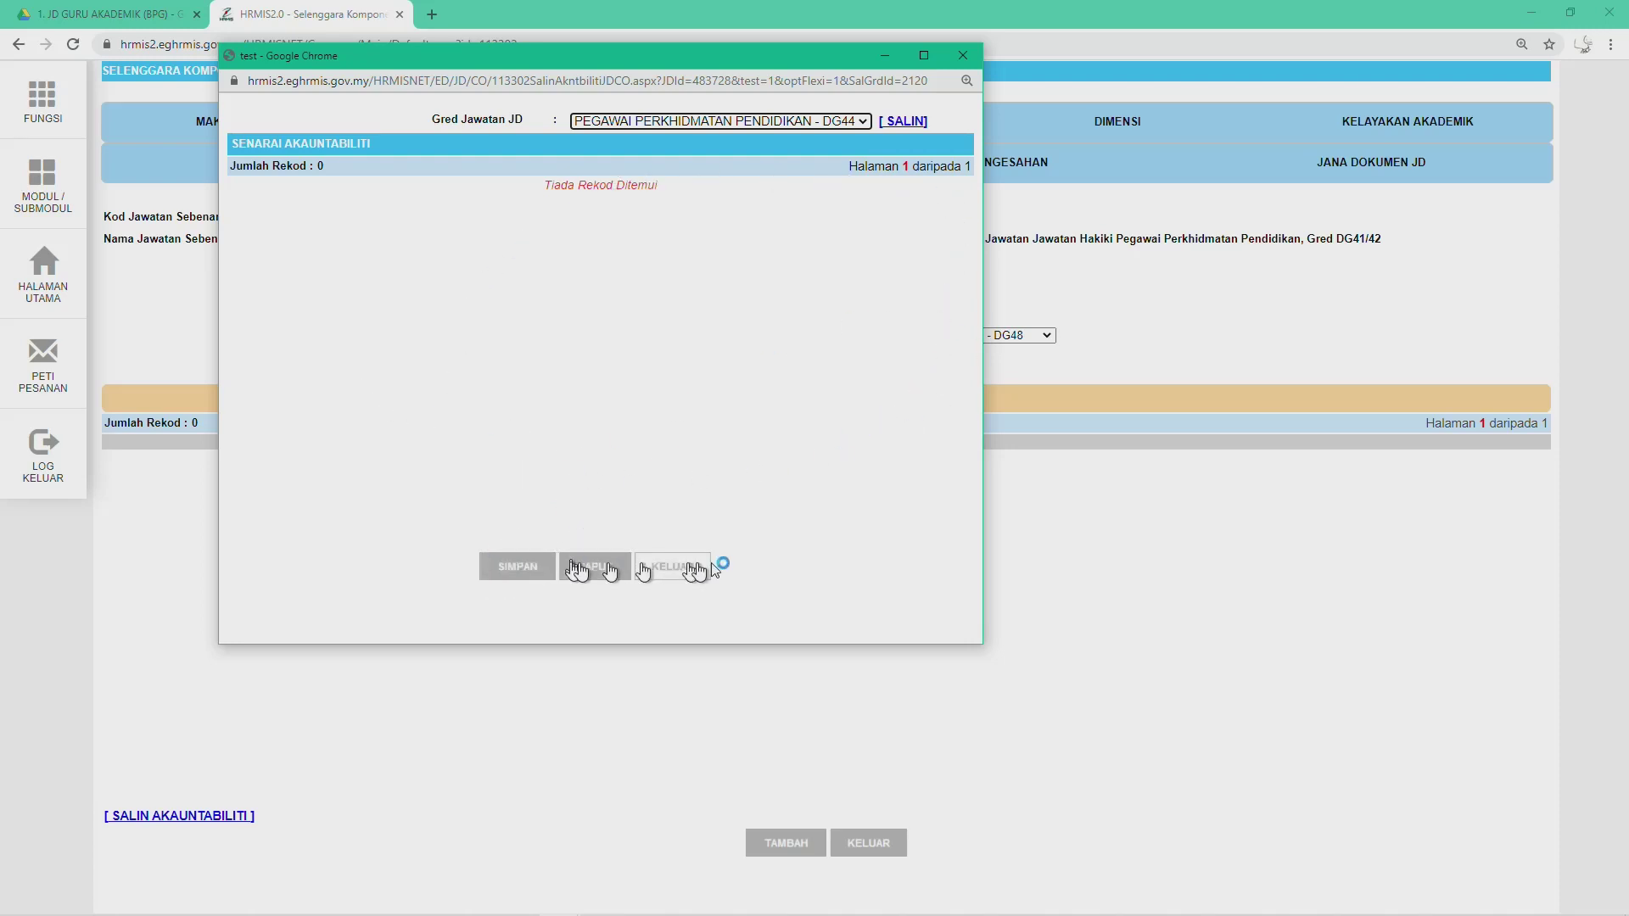
click(962, 55)
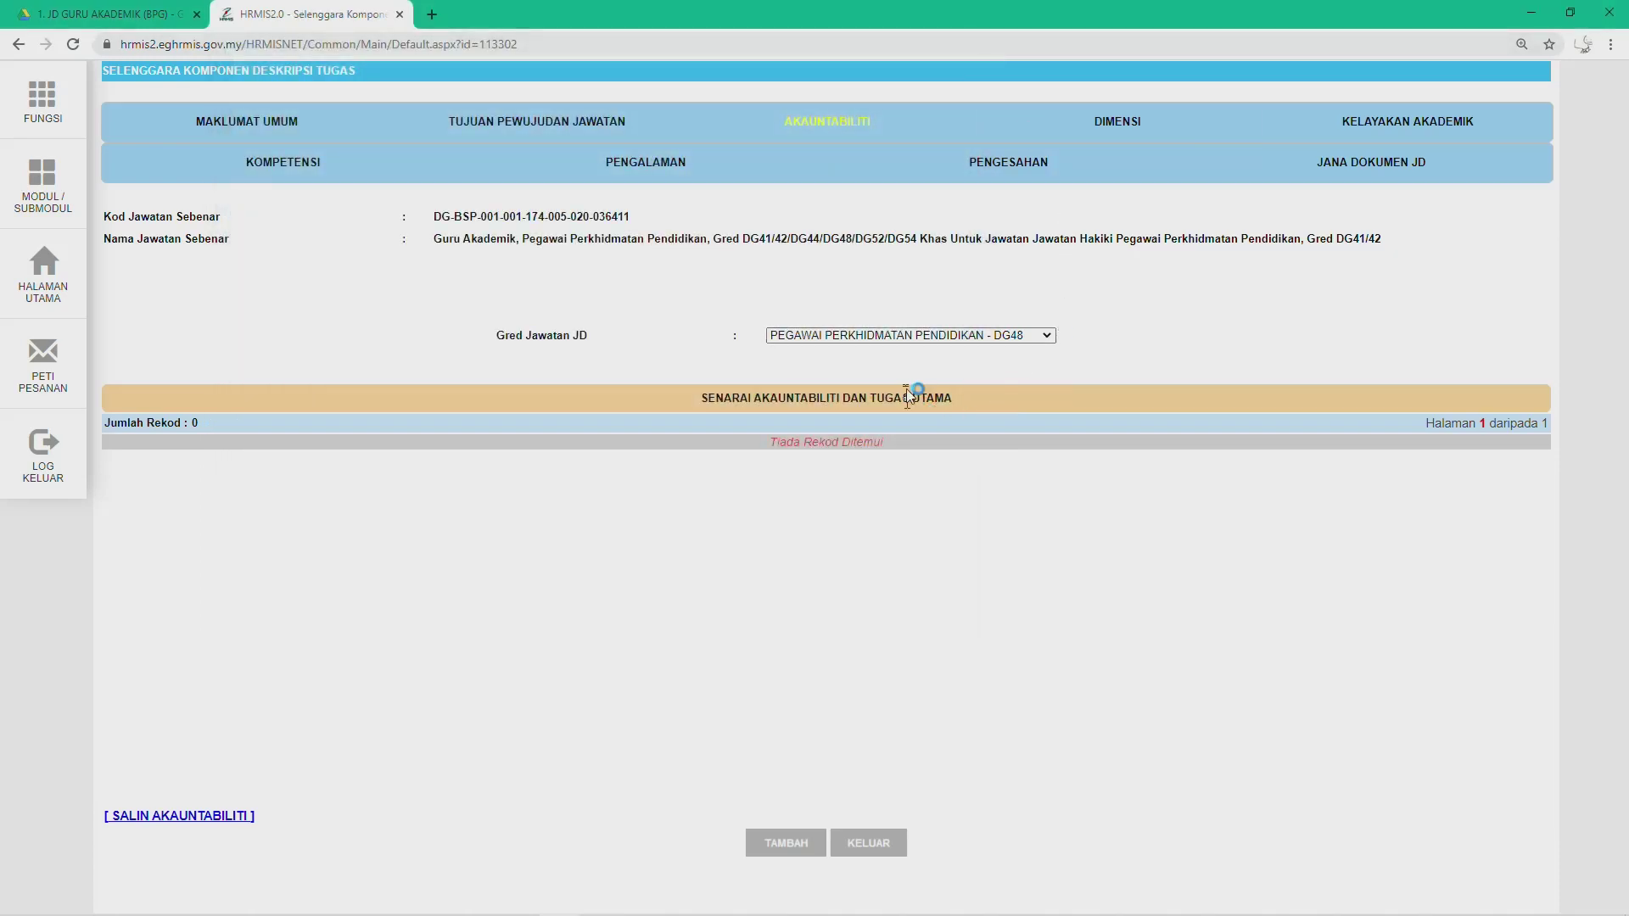
click(984, 336)
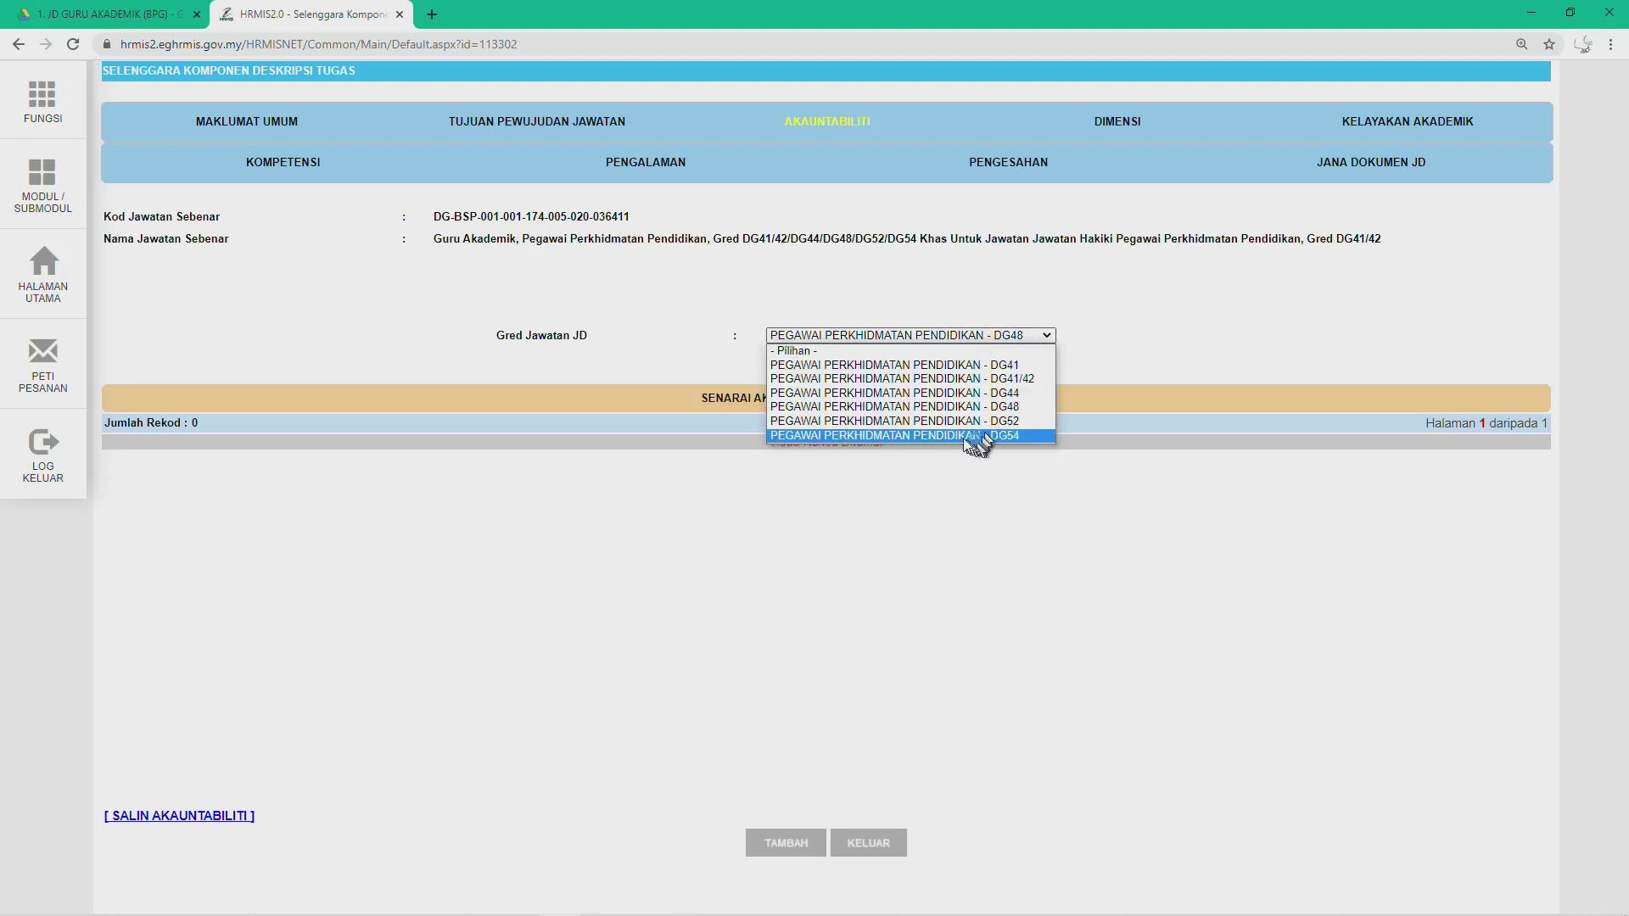
click(933, 422)
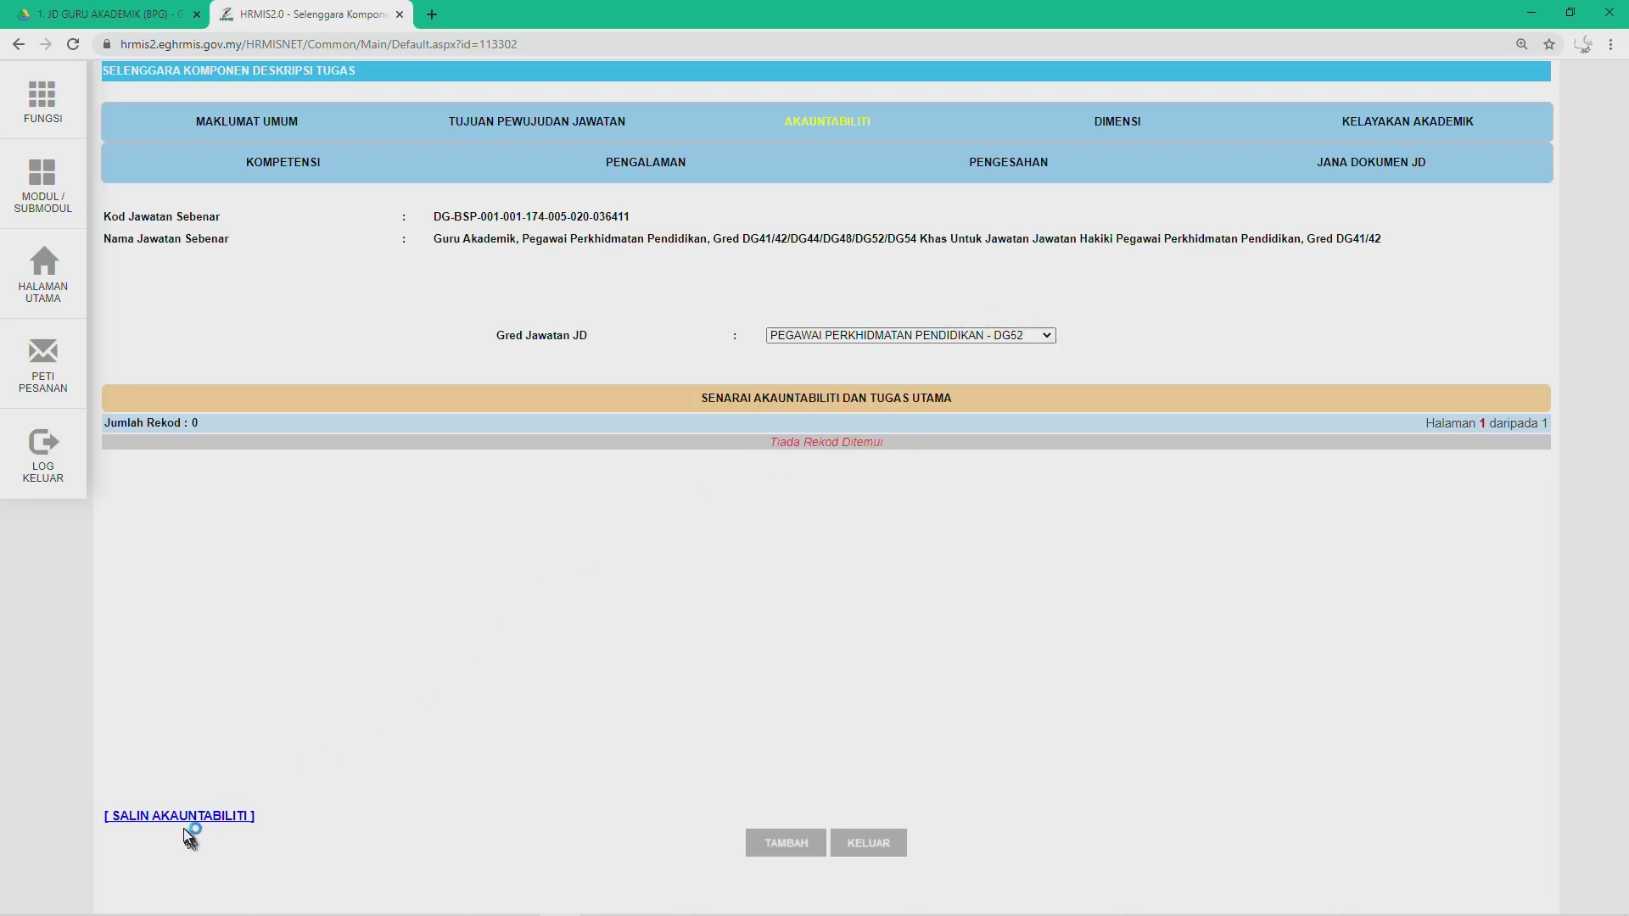
Step: Copy DG44's Akauntabiliti entries into DG52 with SALIN, exit the popup, then select grade DG54
click(127, 817)
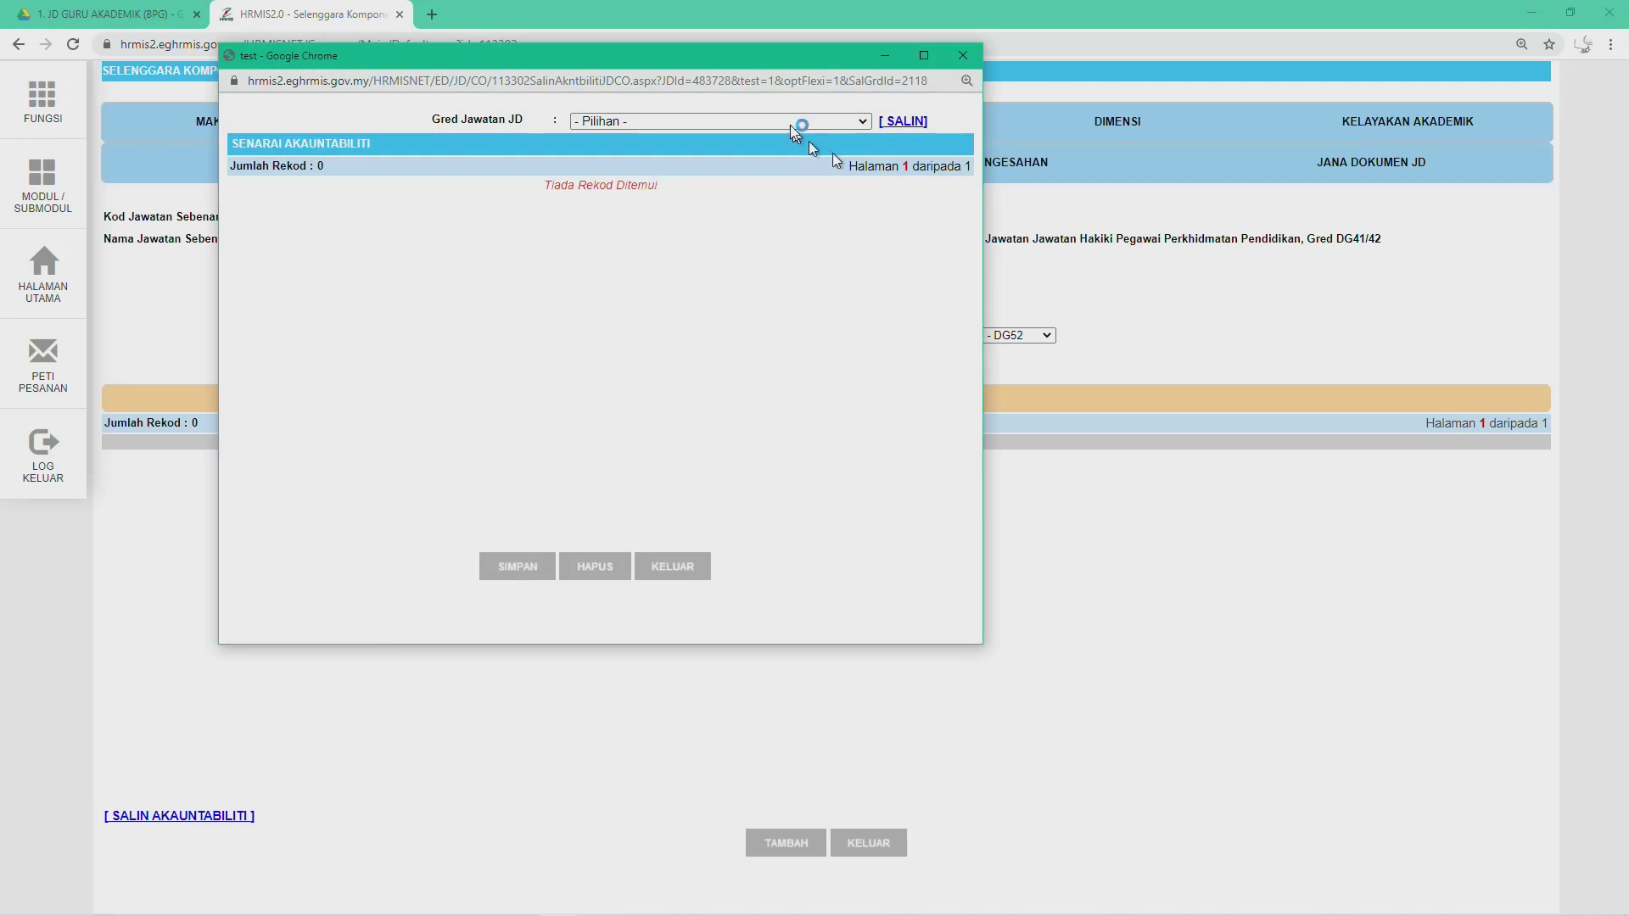
click(791, 126)
click(765, 151)
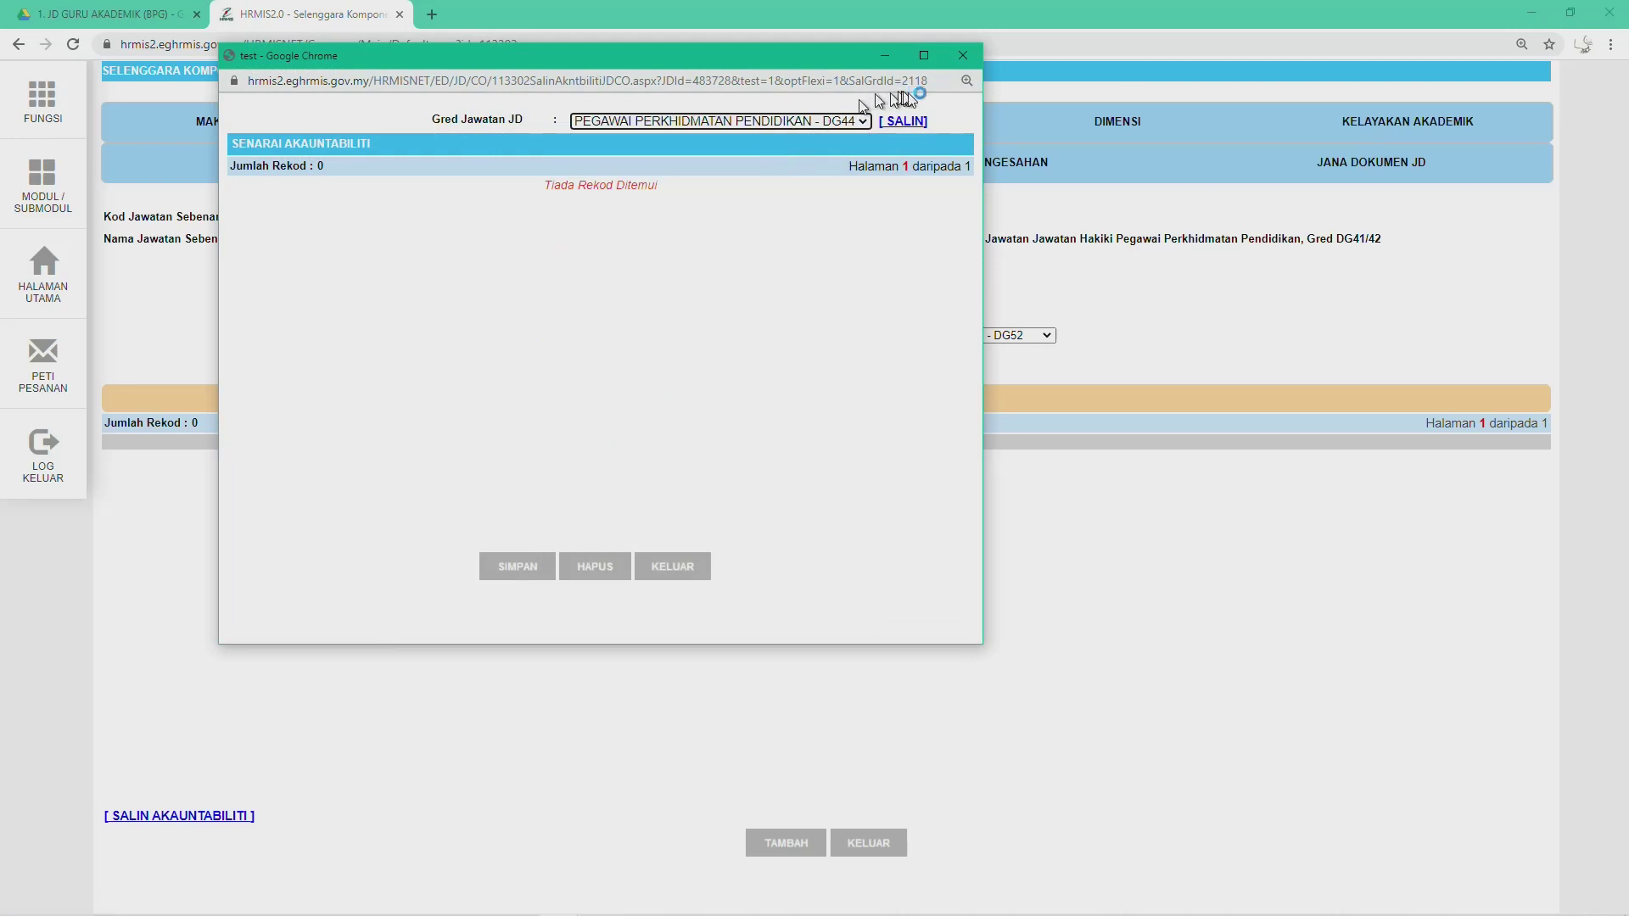
click(903, 120)
click(691, 570)
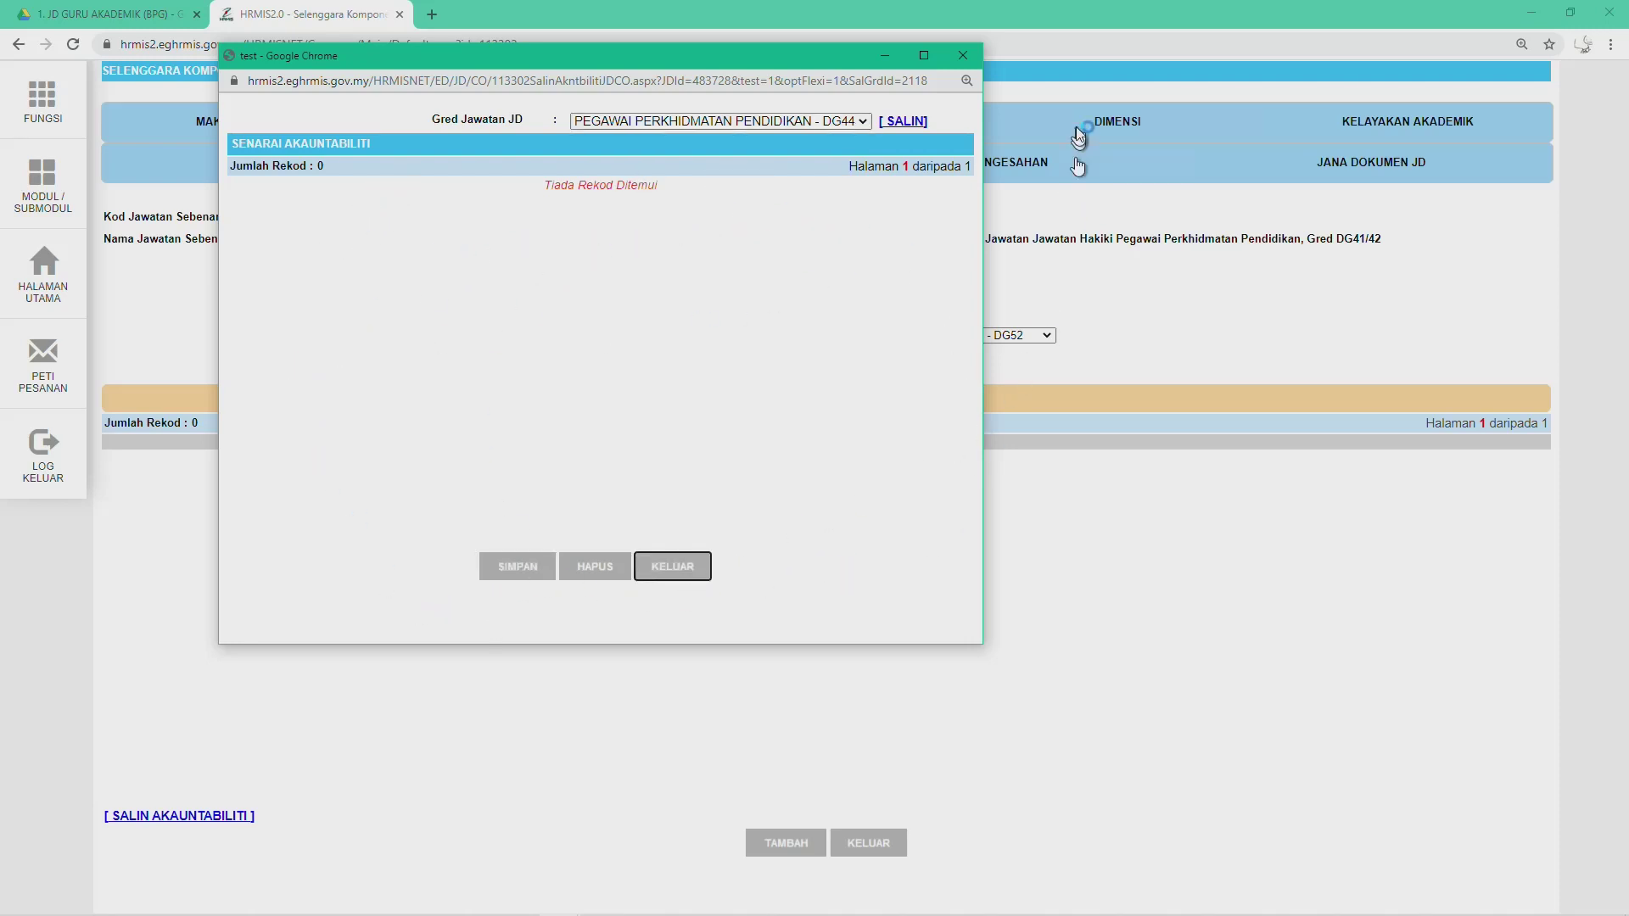
click(962, 55)
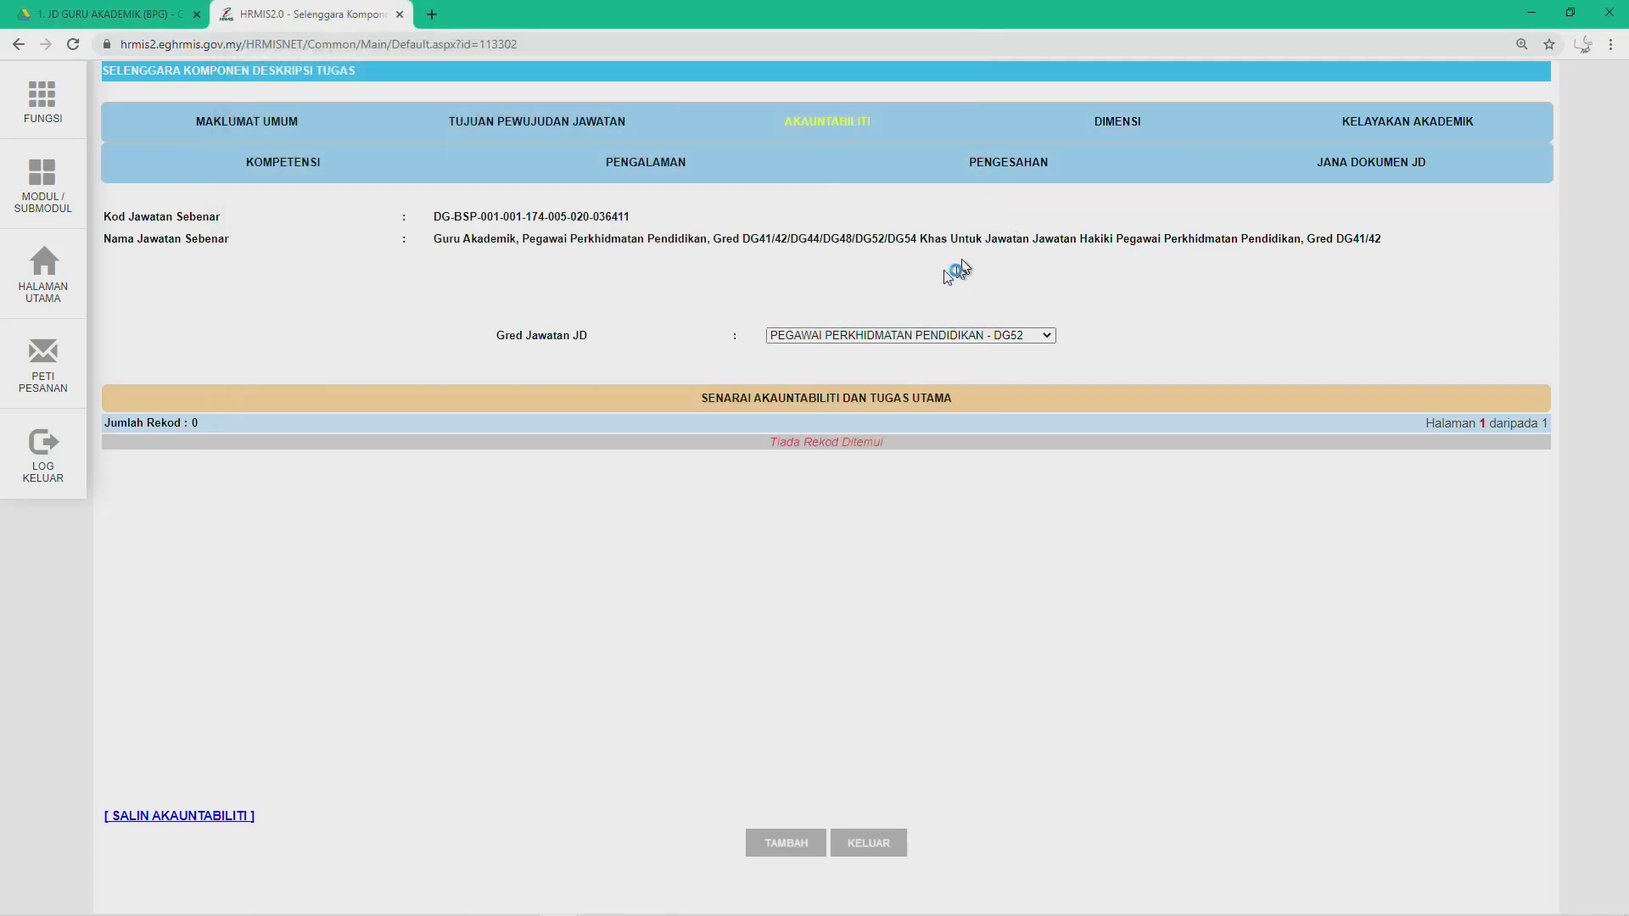
click(883, 336)
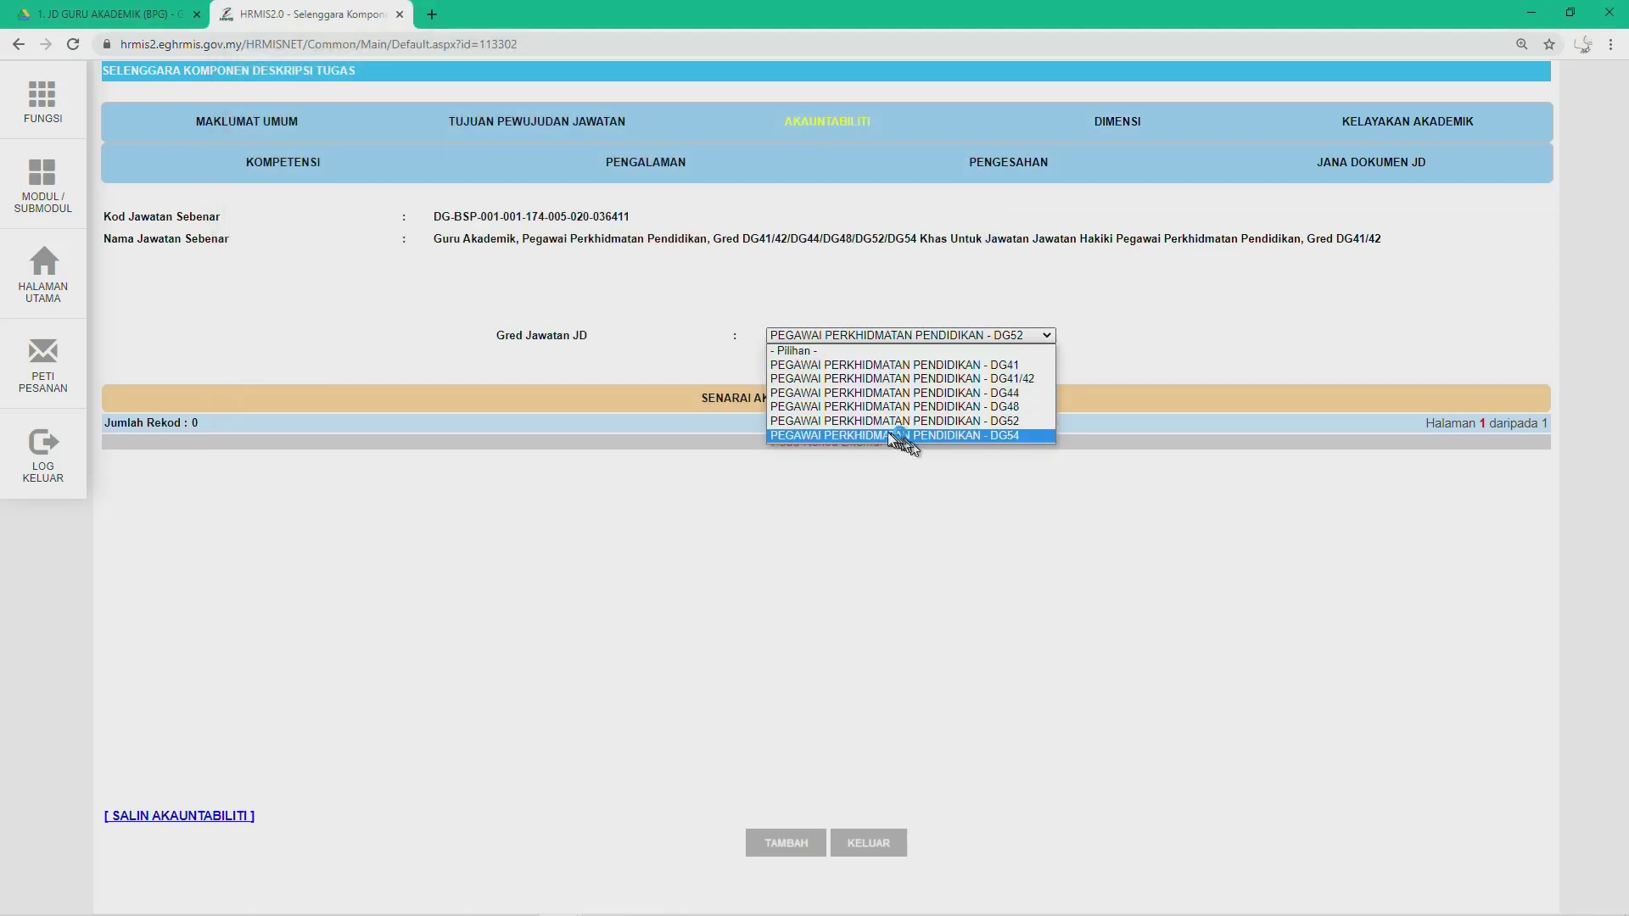
click(887, 436)
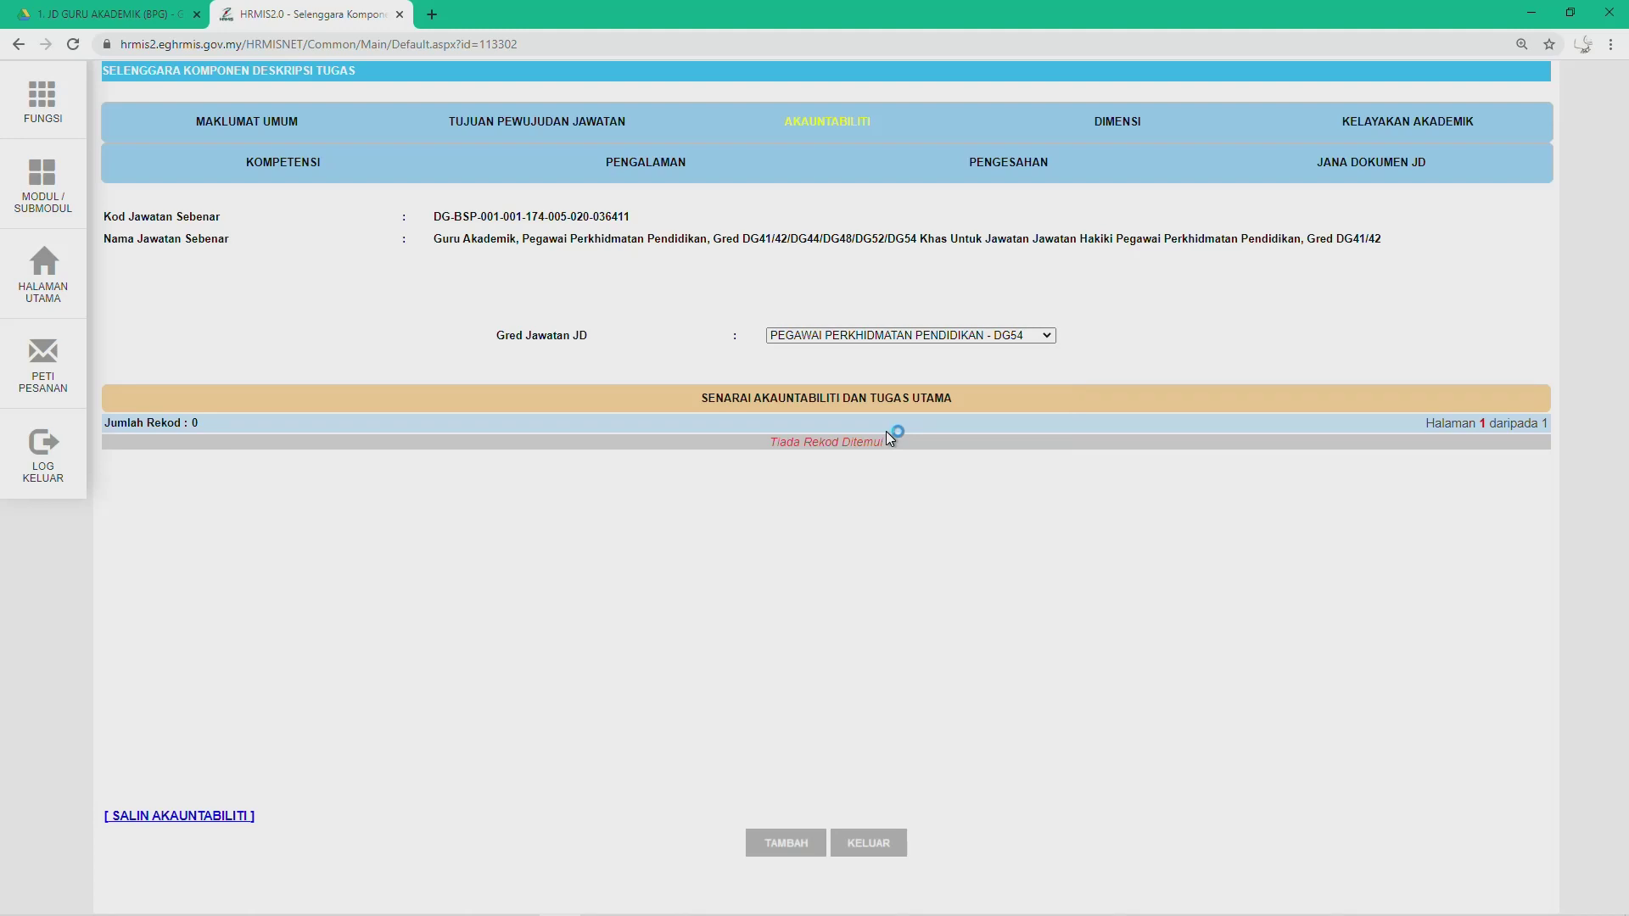
Step: Copy DG44's Akauntabiliti entries into grade DG54
click(127, 818)
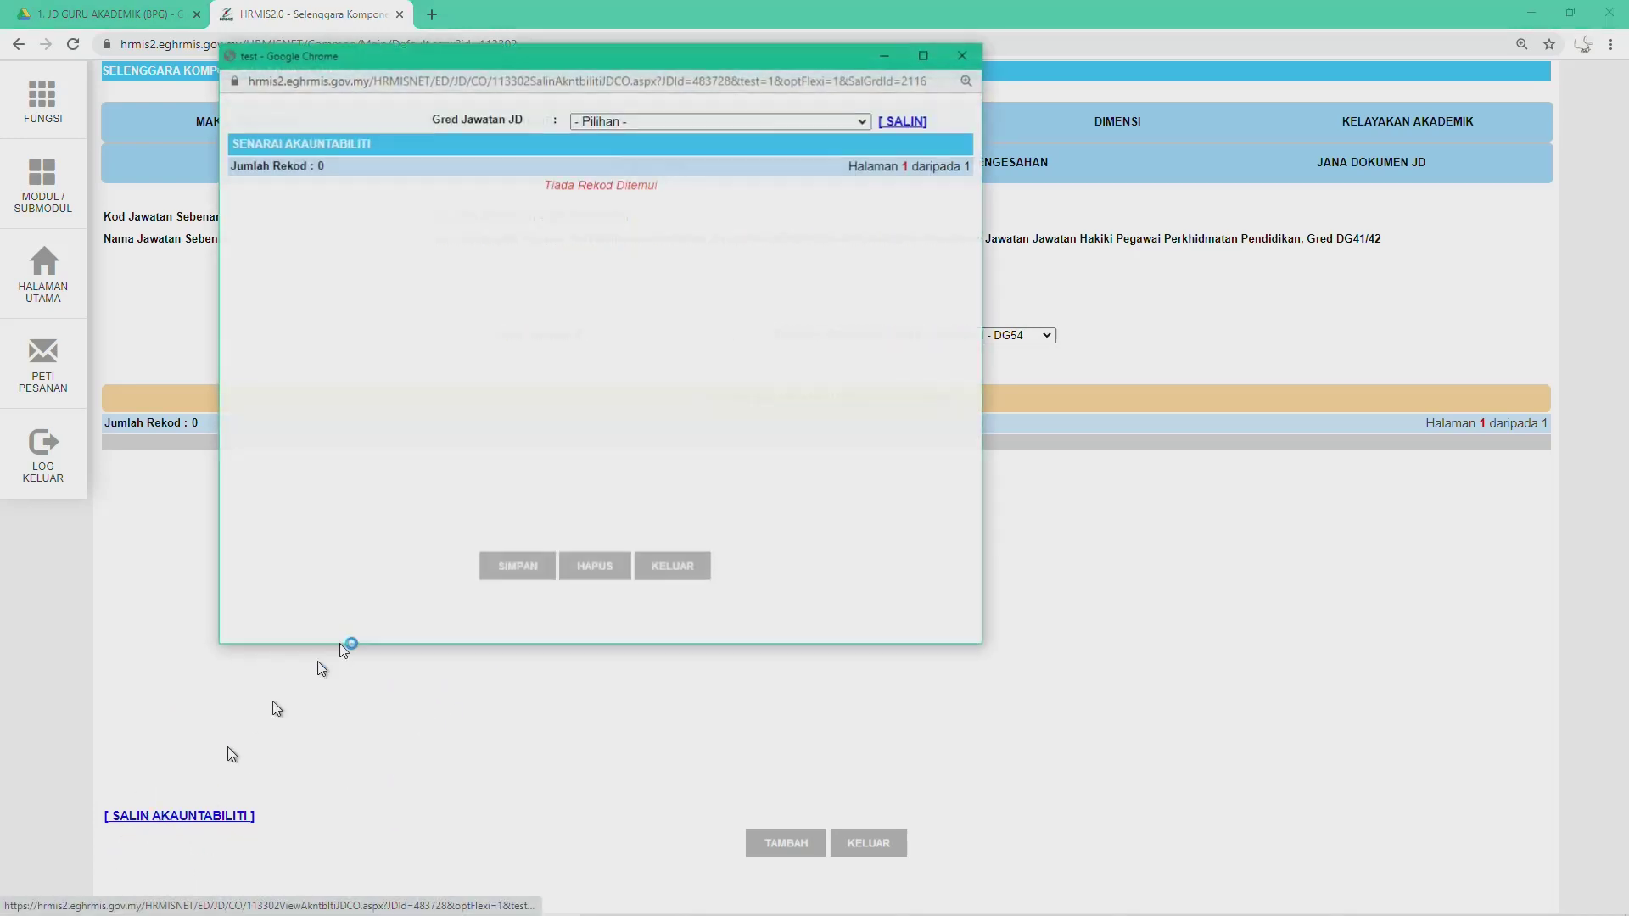
click(759, 120)
click(759, 154)
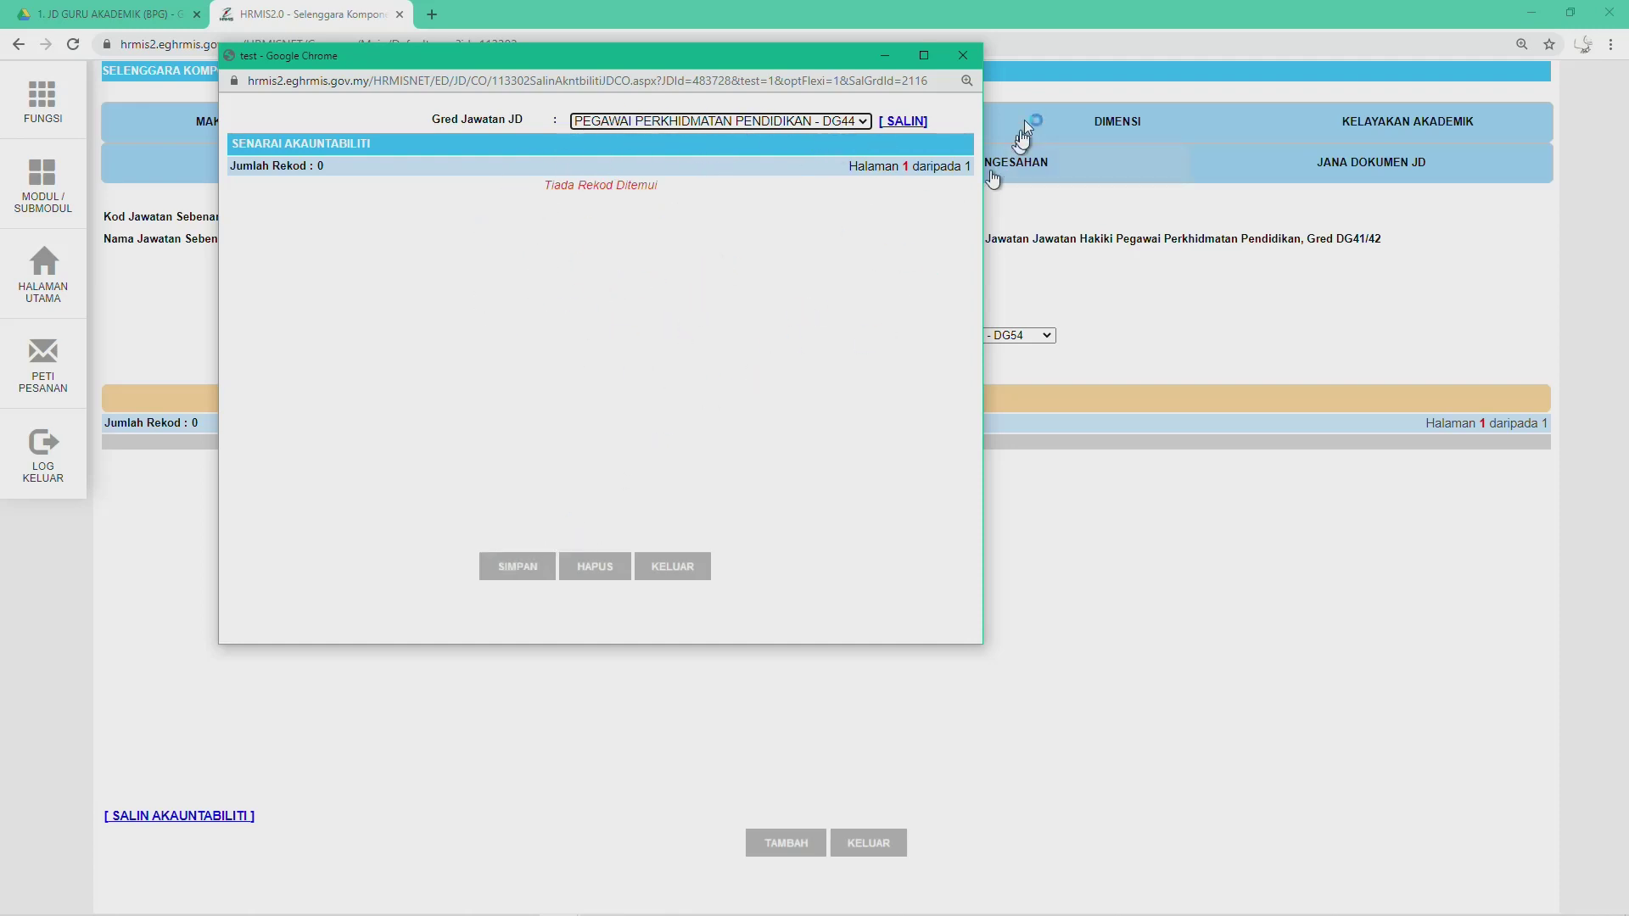
click(963, 55)
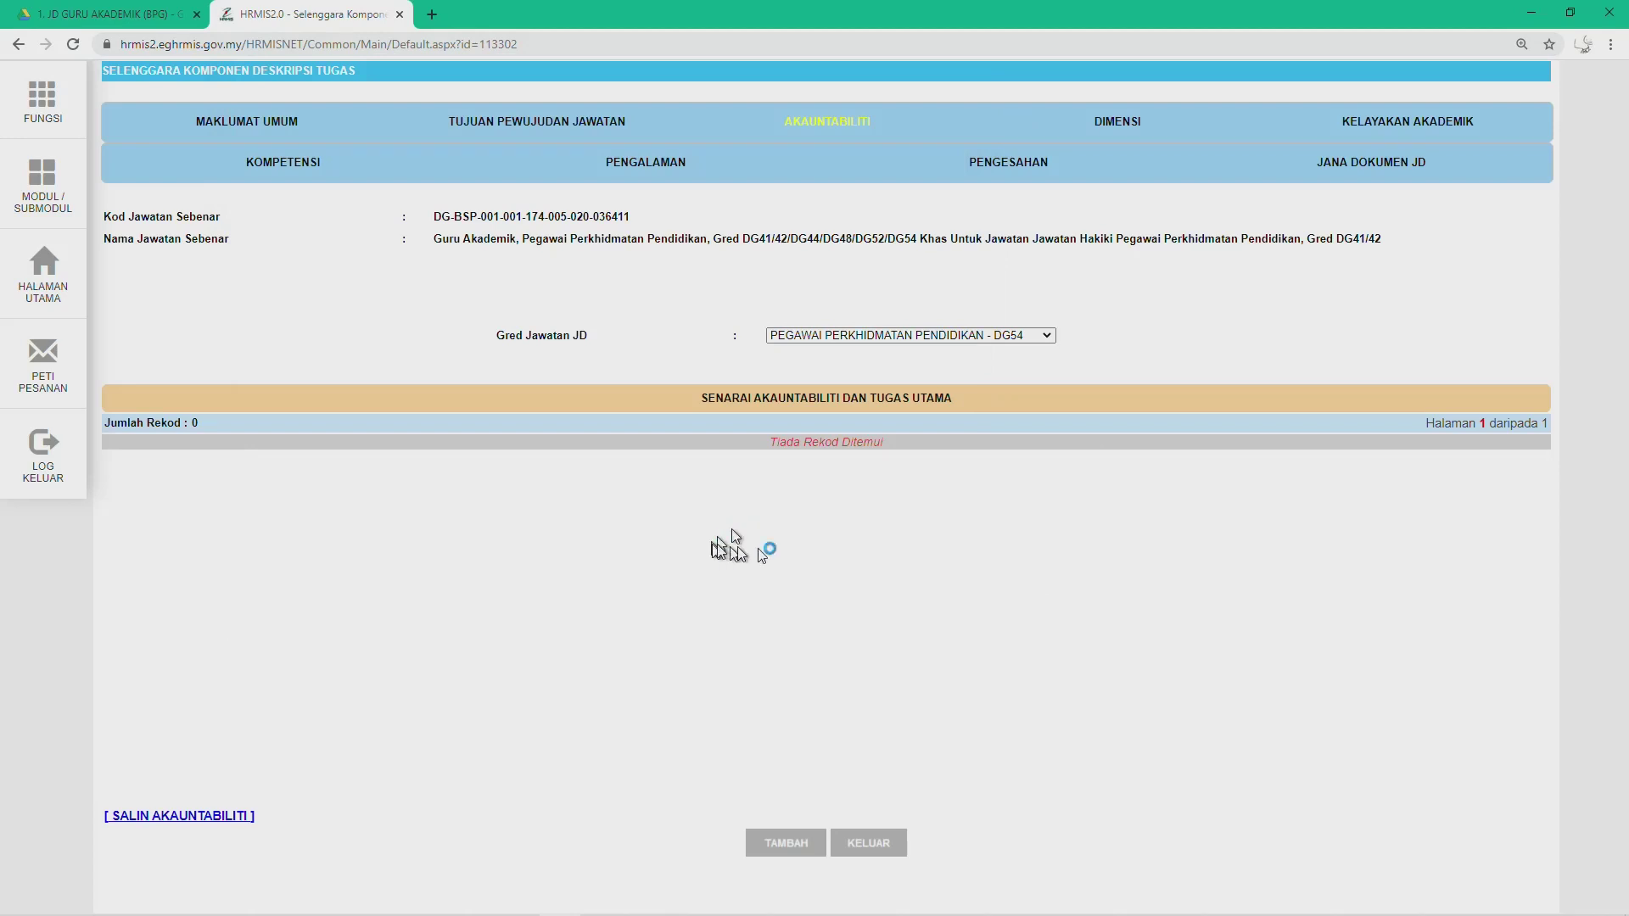
Step: Switch the grade back to DG44 to show its four accountability records
click(868, 338)
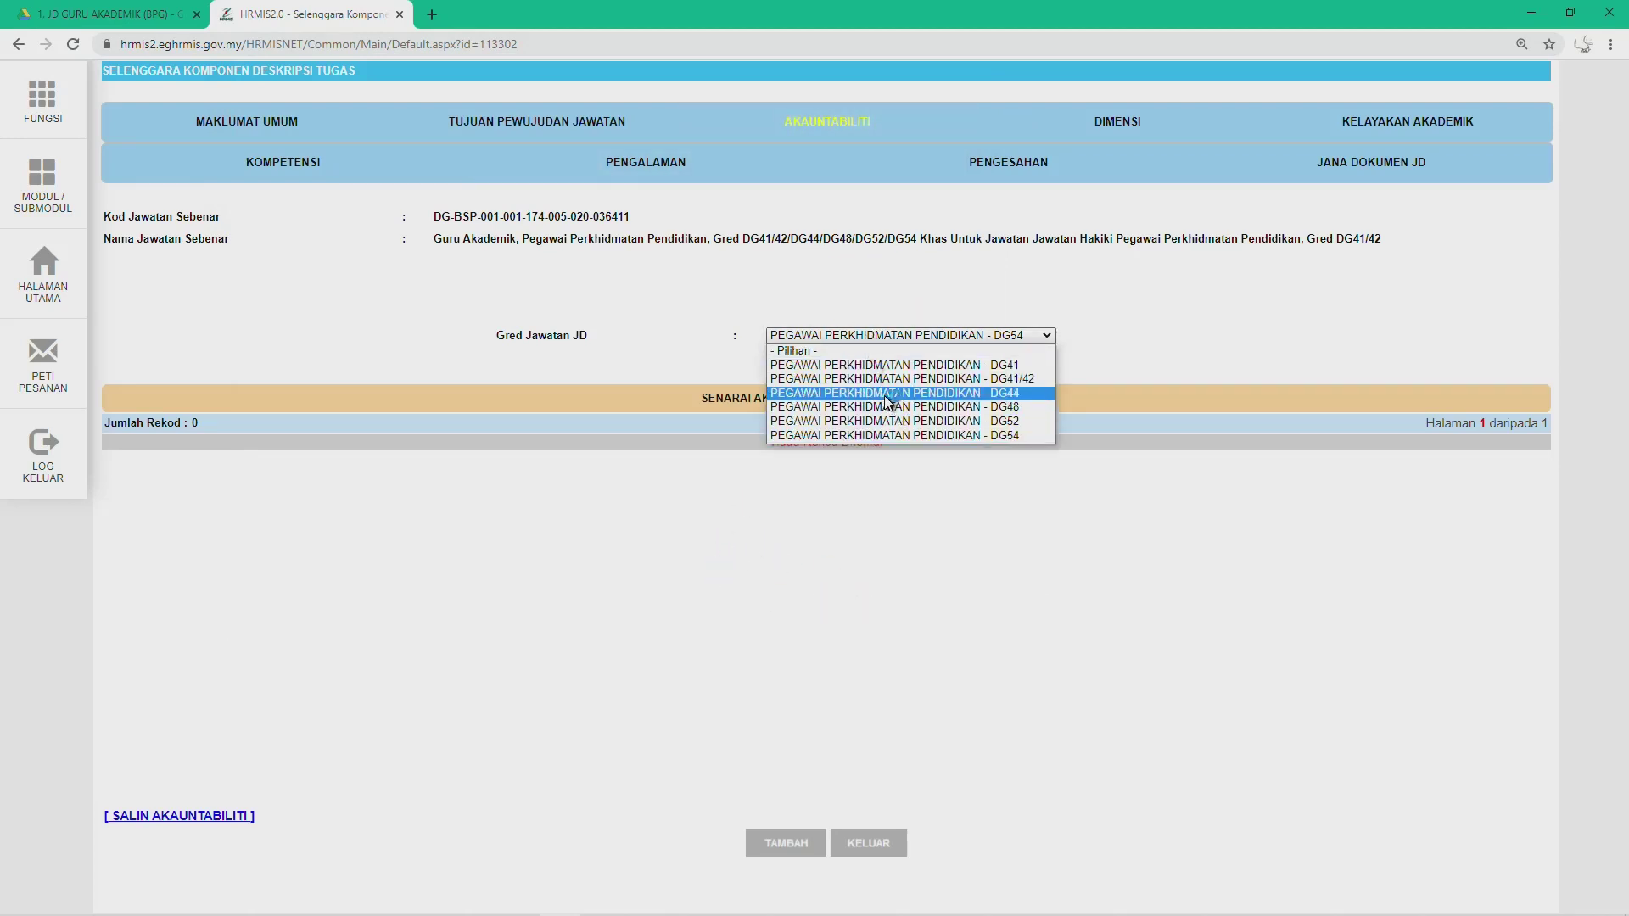
click(897, 407)
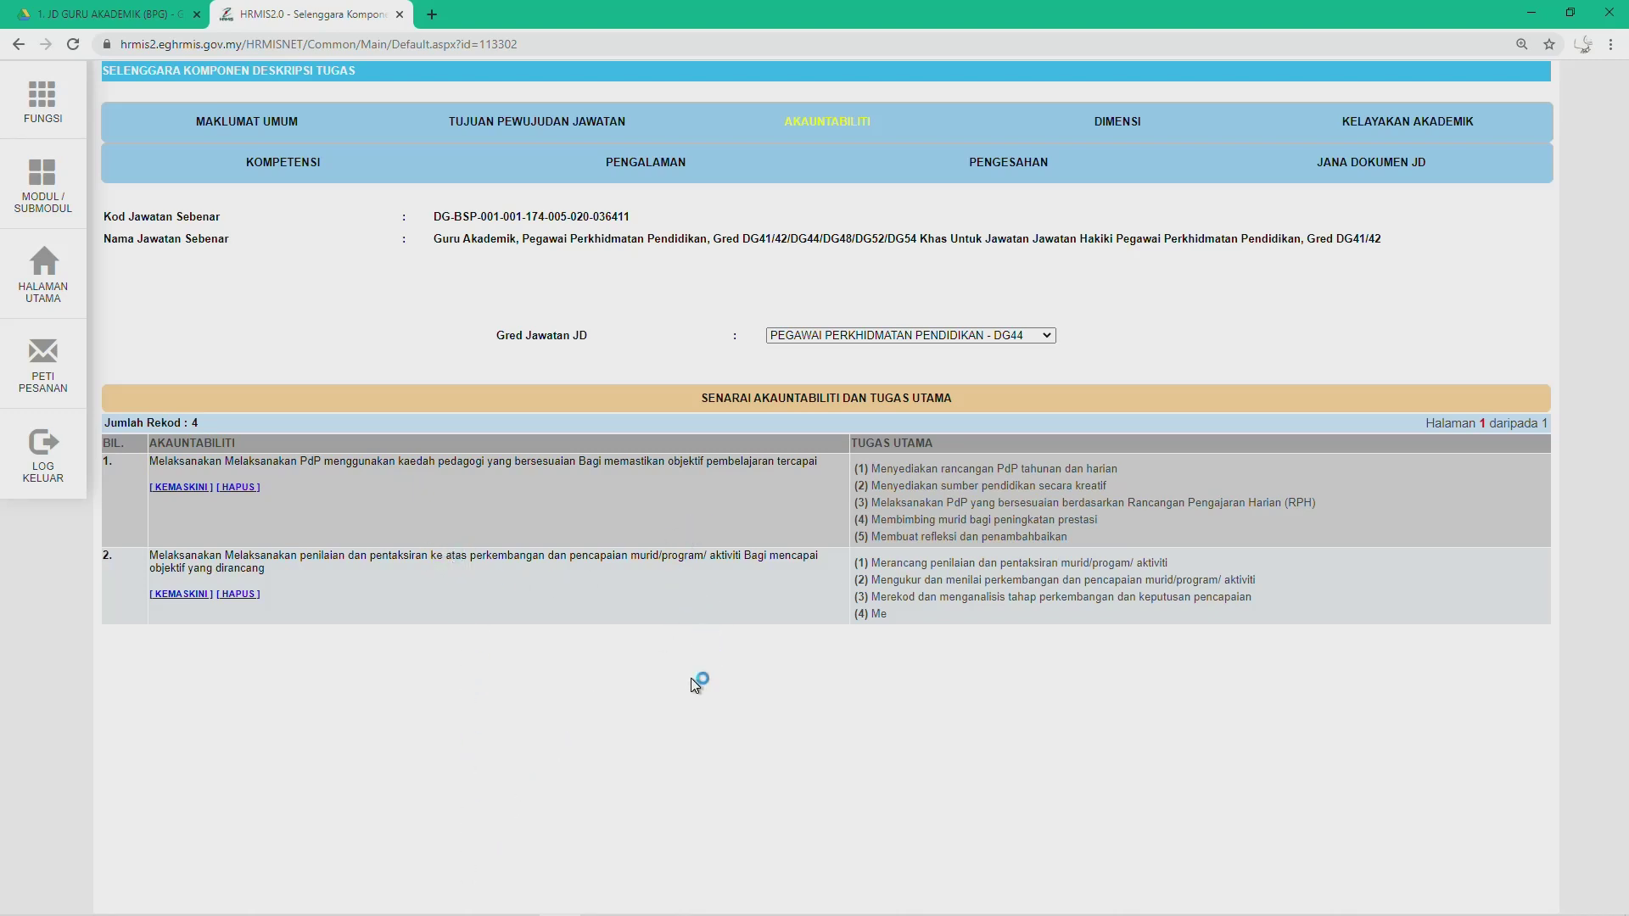
click(971, 336)
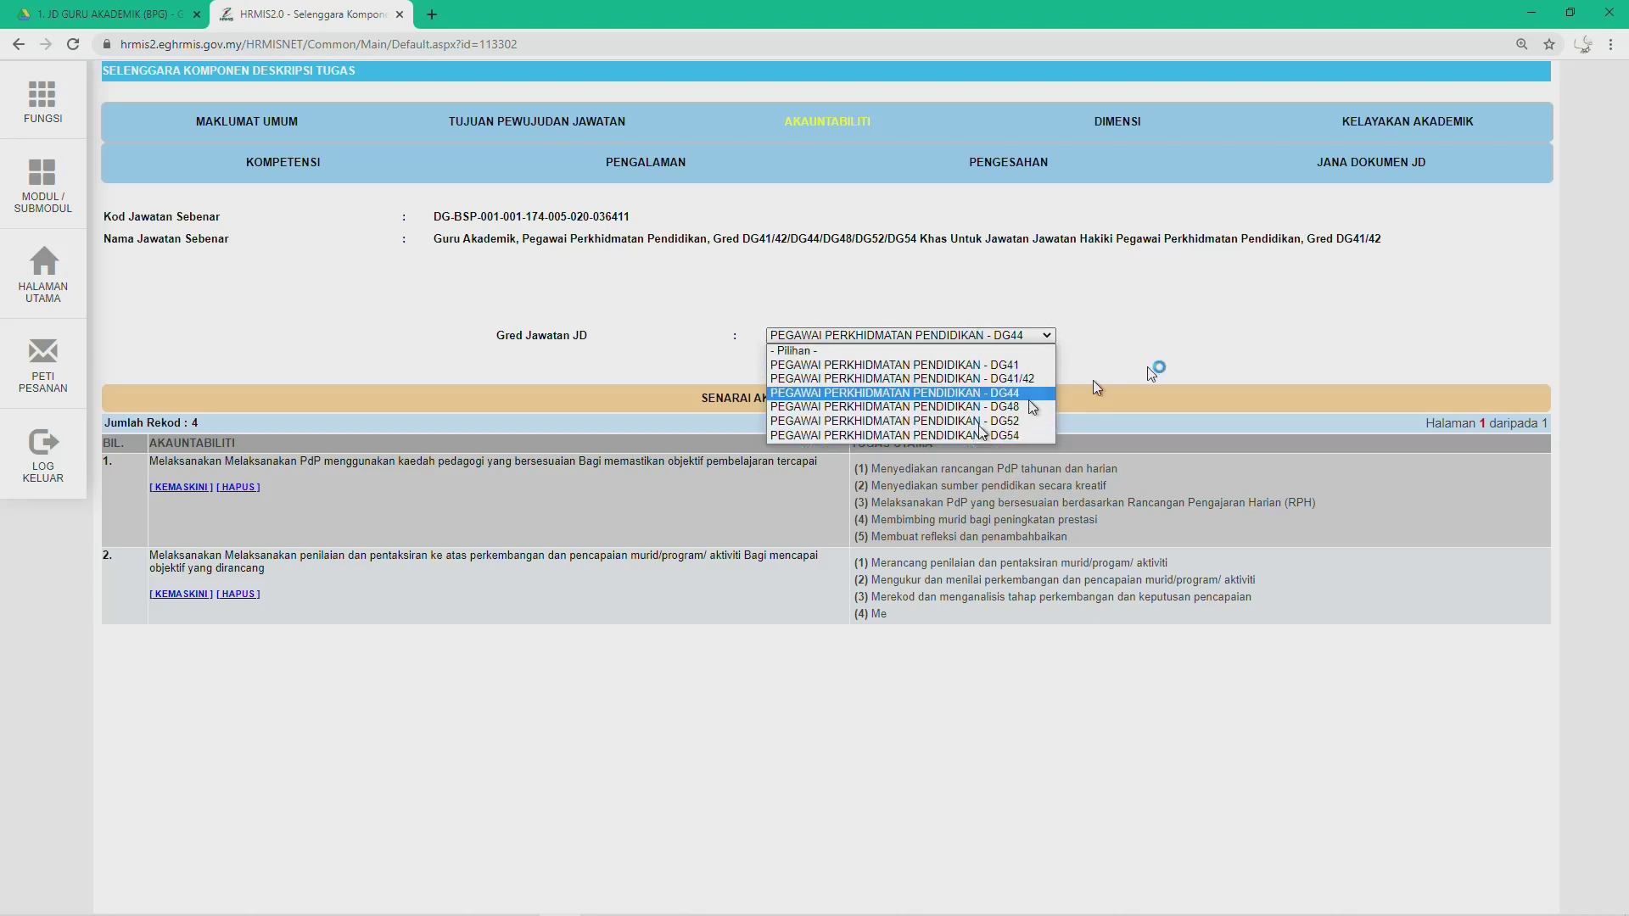
click(1200, 352)
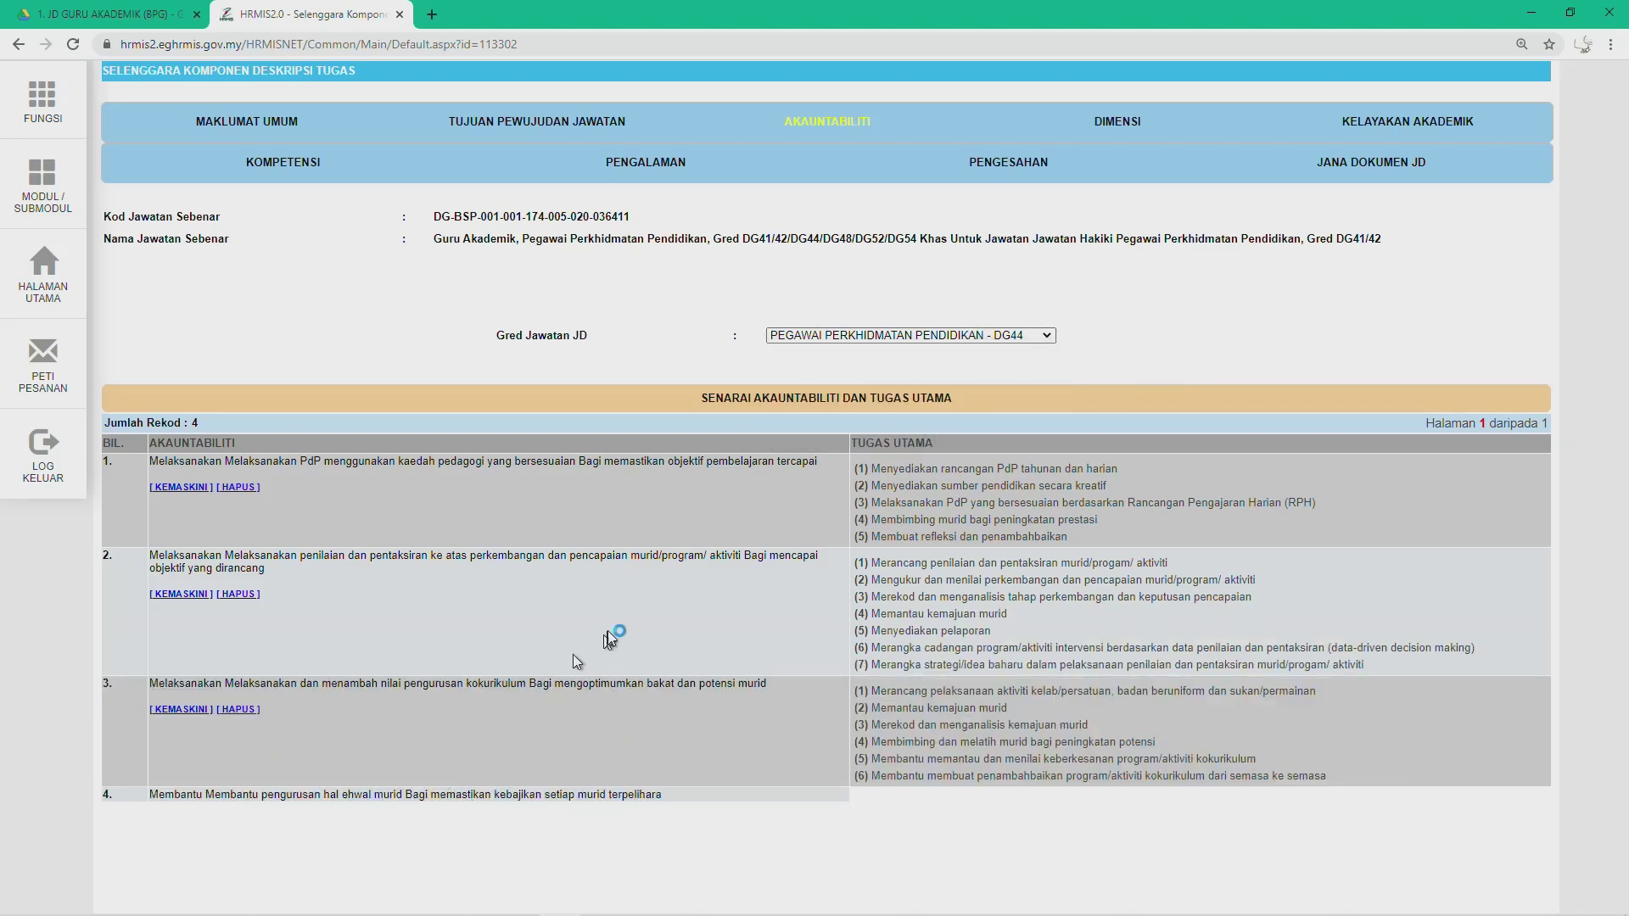